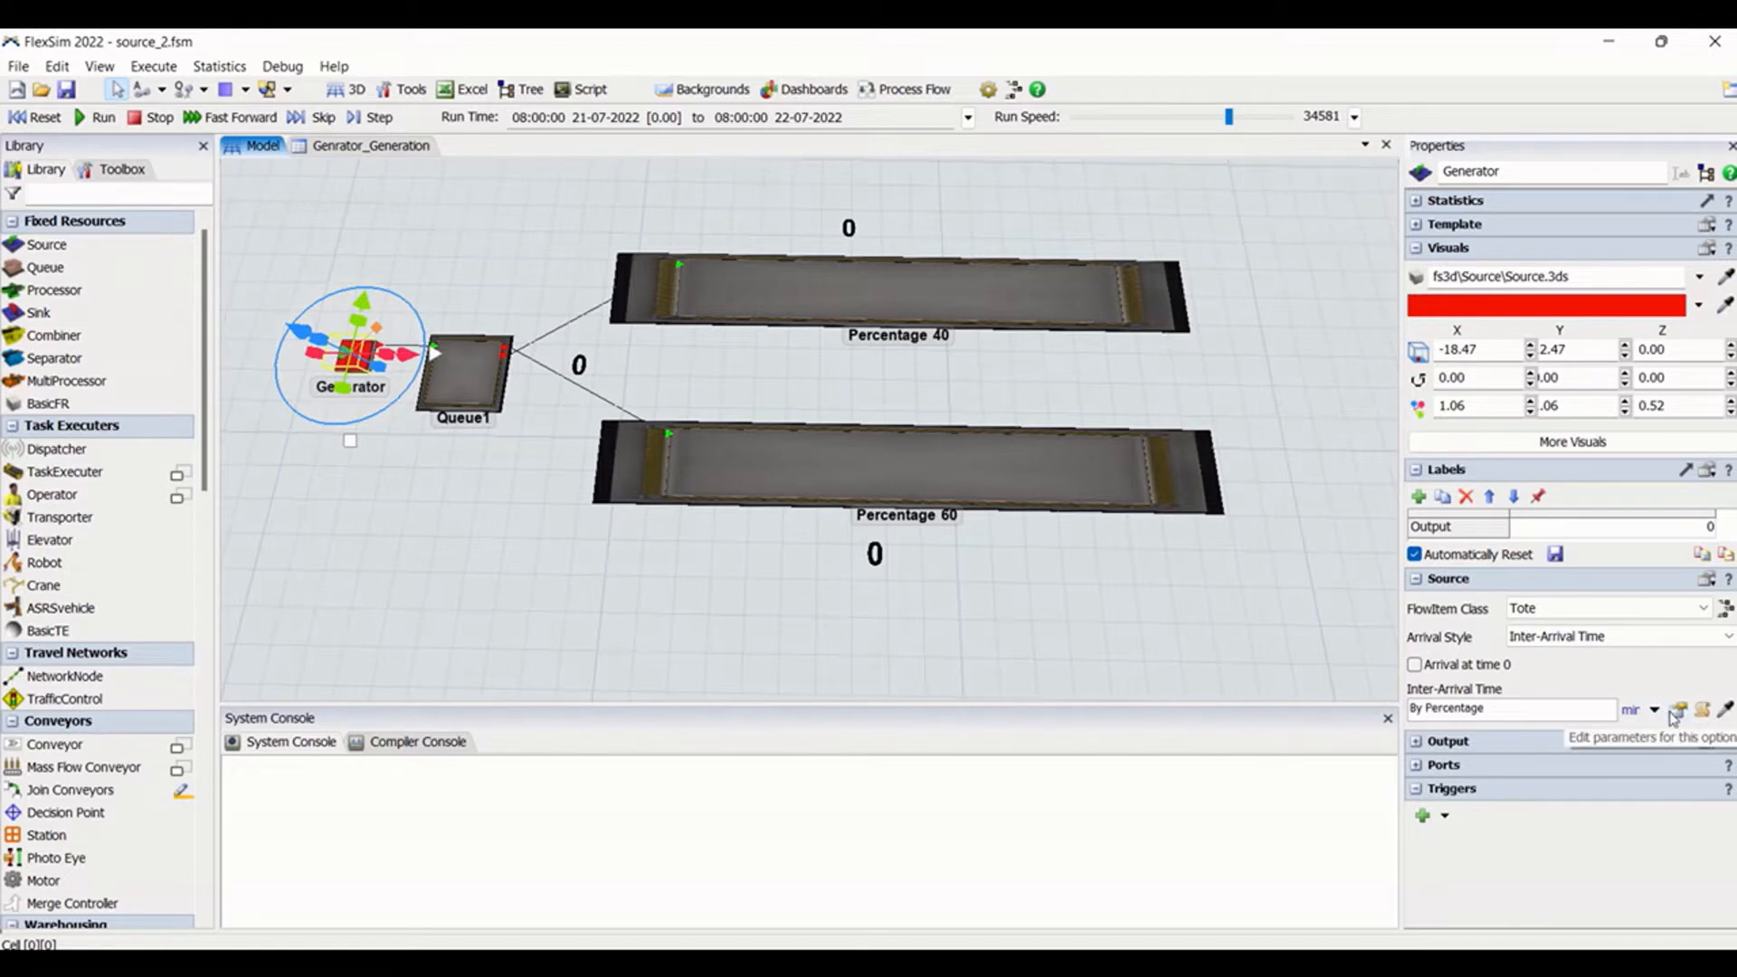
Open the Generator's By Percentage inter-arrival parameters and review the percent and time pairs
{"action": "left_click", "coordinate": [1675, 712]}
{"action": "left_click", "coordinate": [1639, 700]}
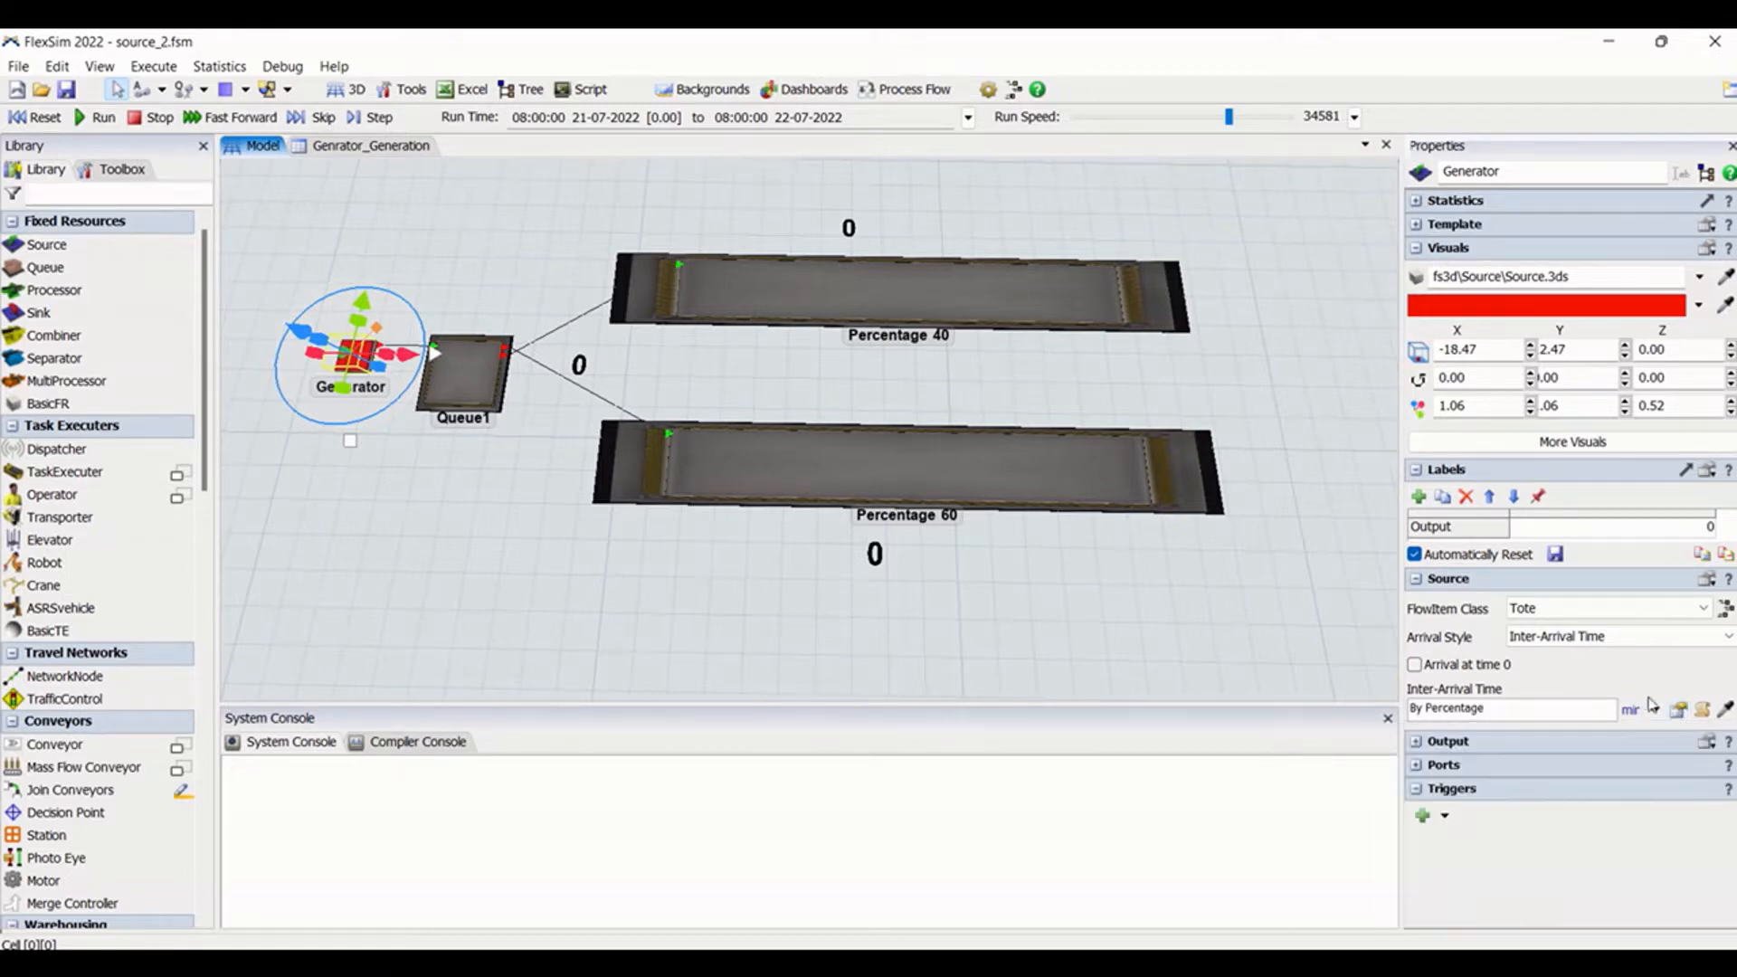
{"action": "left_click", "coordinate": [1655, 711]}
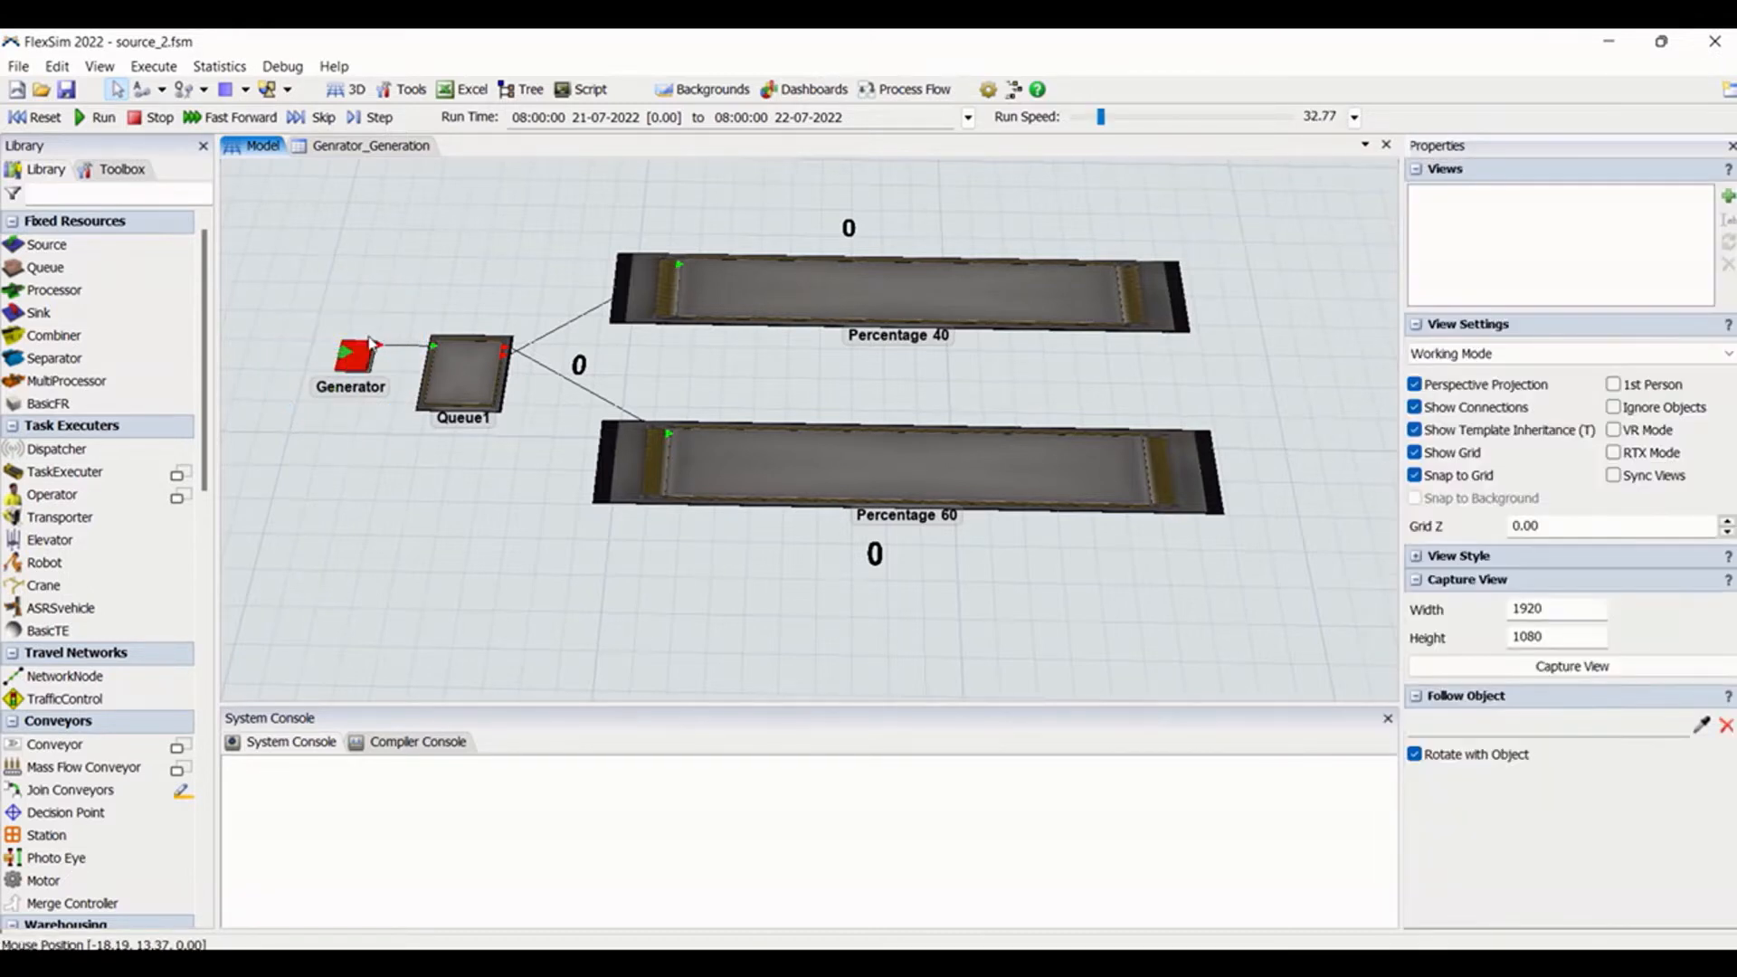
{"action": "left_click", "coordinate": [369, 344]}
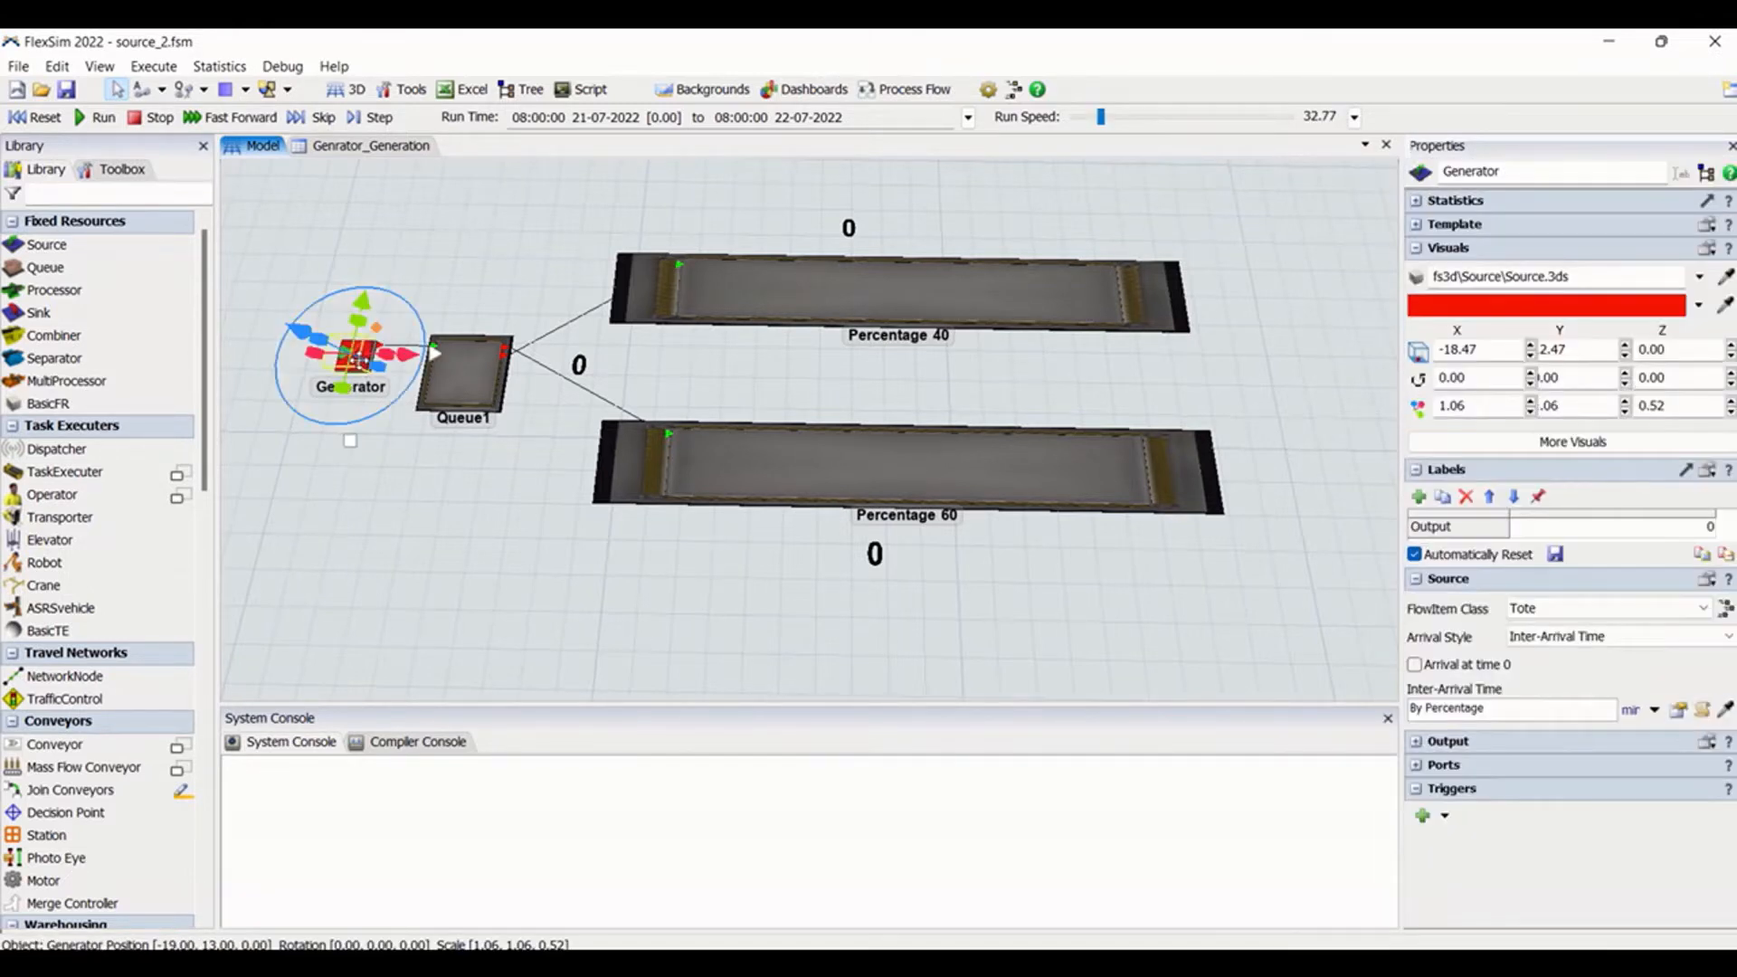
{"action": "left_click", "coordinate": [1678, 711]}
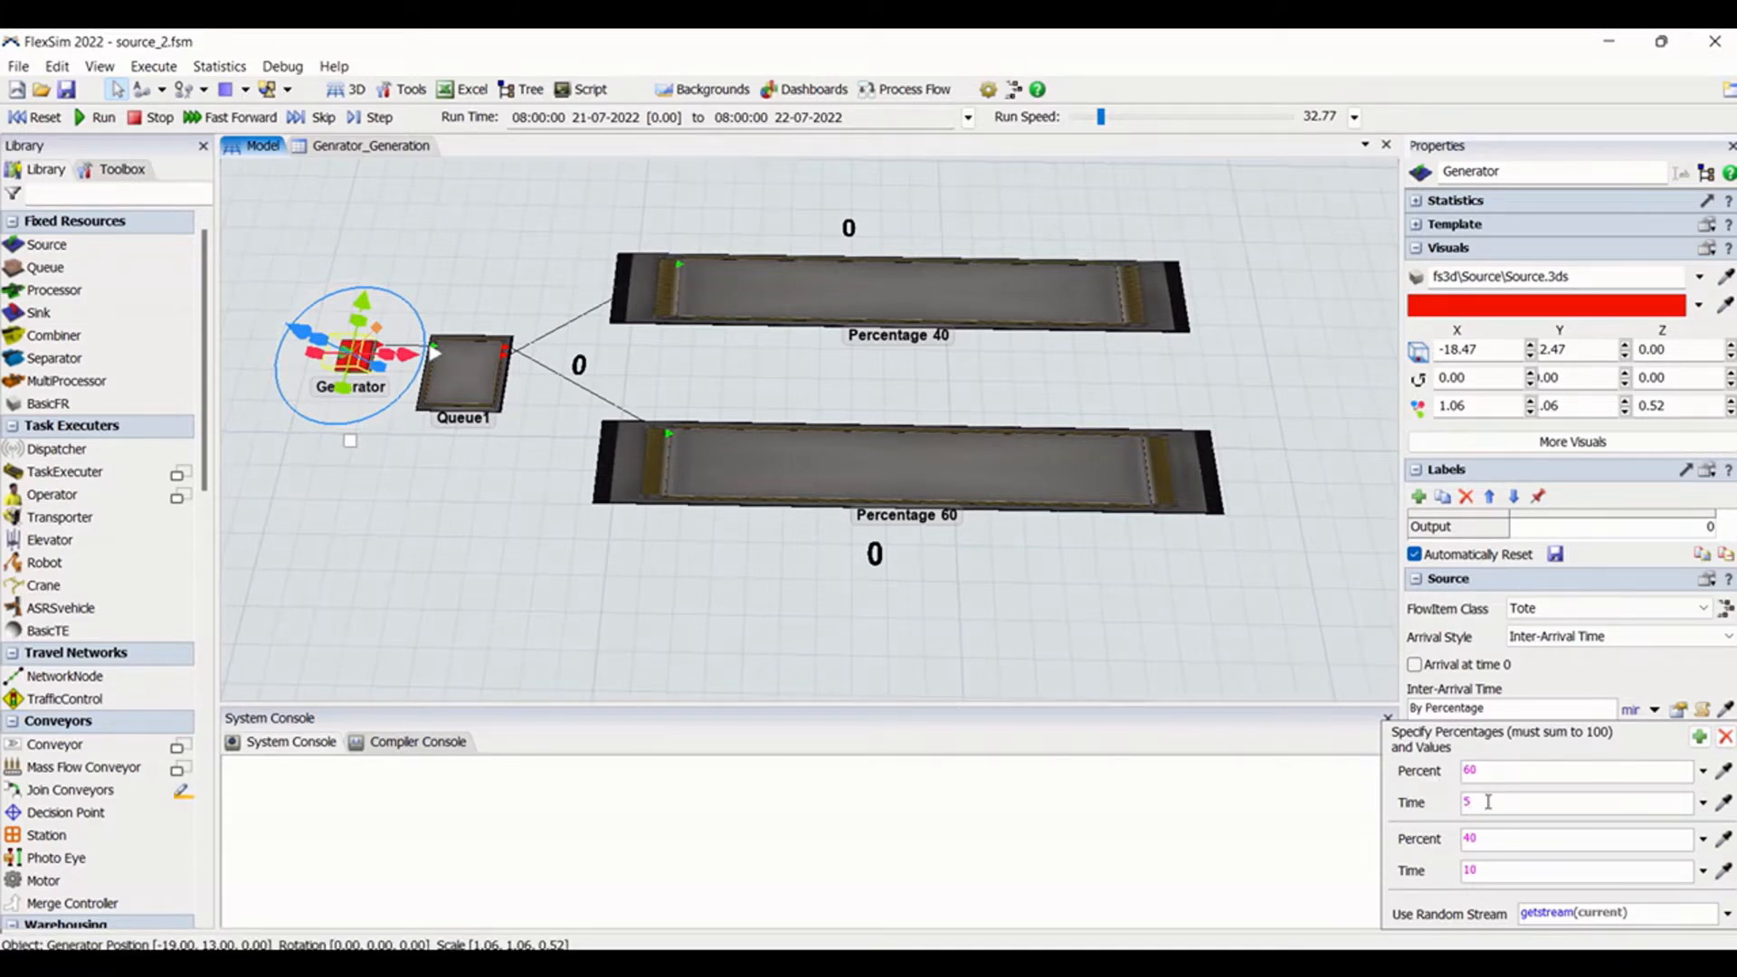
{"action": "left_click_drag", "start_coordinate": [1489, 802], "coordinate": [1456, 869]}
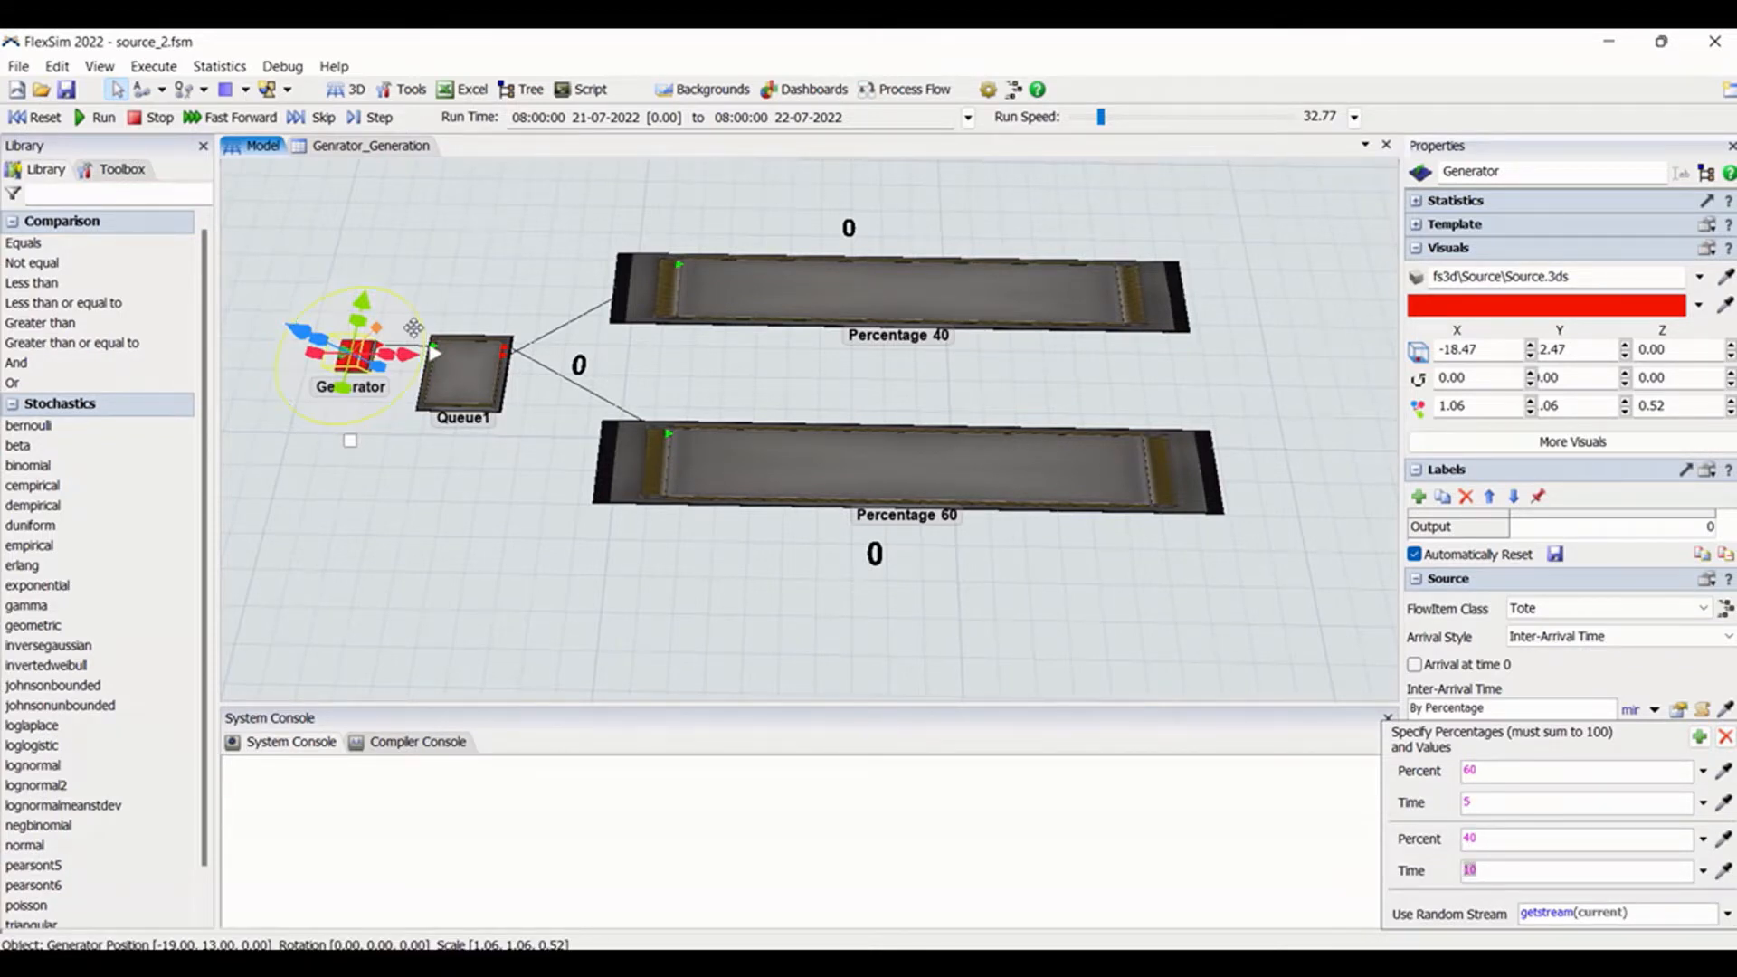
Look over the model flow from the Generator through Queue1 to the Percentage 40 and Percentage 60 queues
{"action": "left_click", "coordinate": [492, 311]}
{"action": "left_click", "coordinate": [366, 360]}
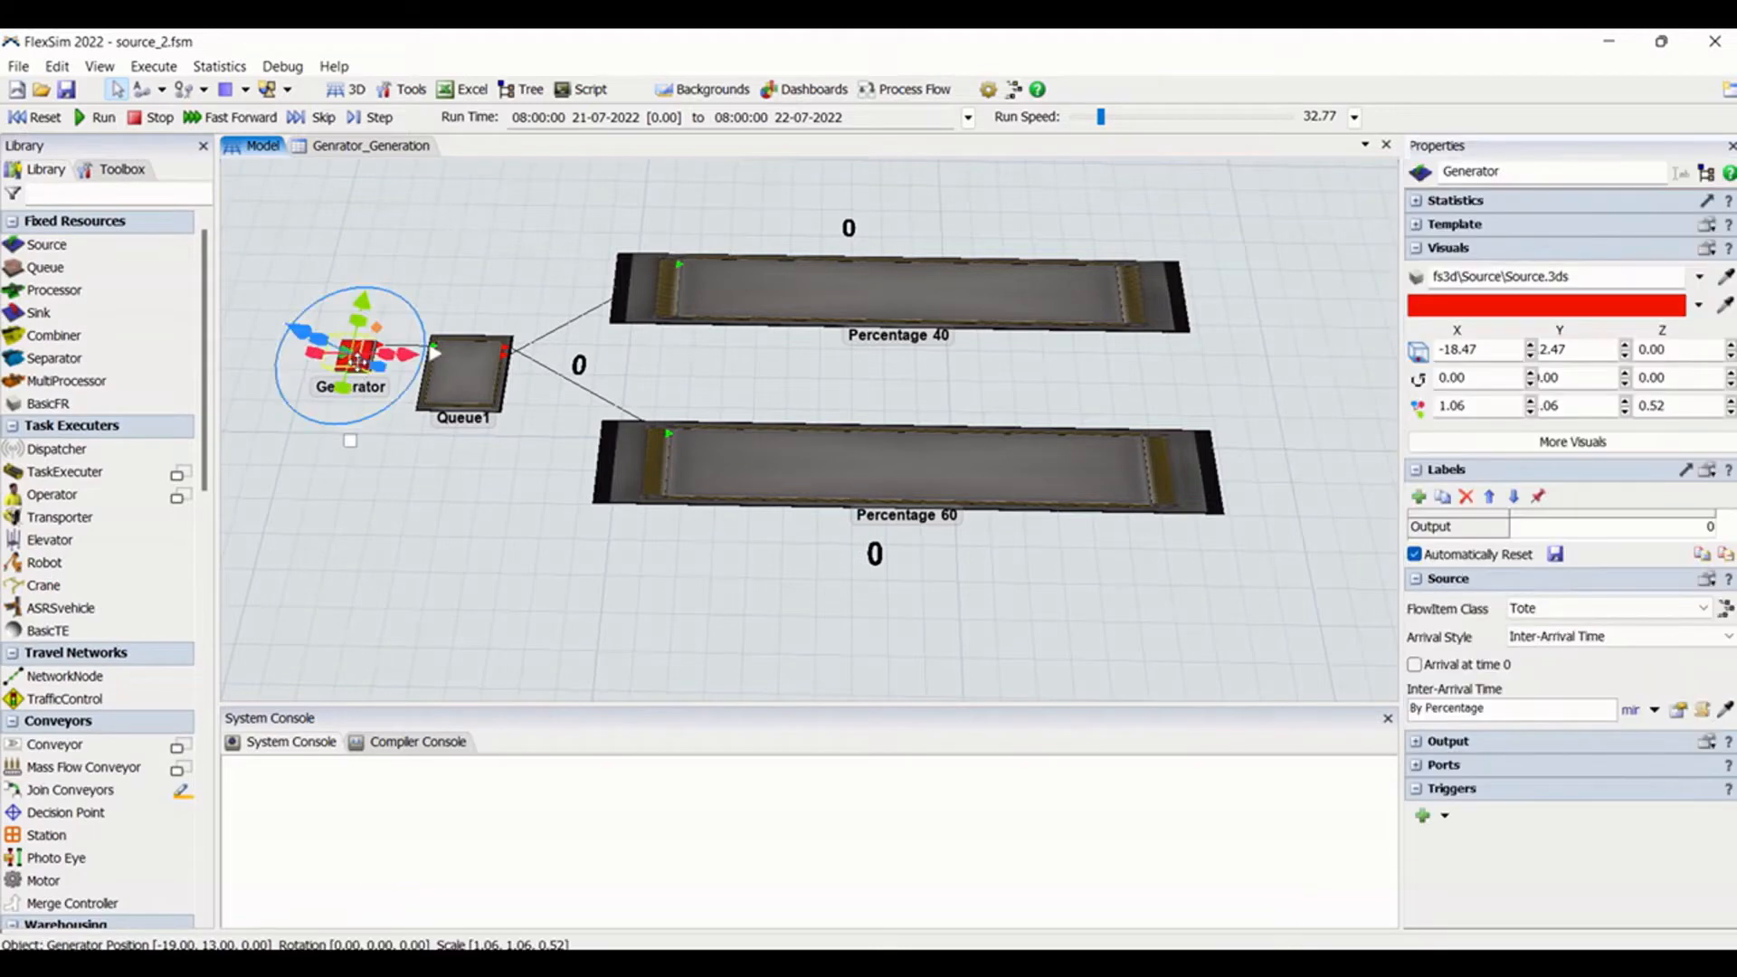
{"action": "left_click", "coordinate": [477, 321]}
{"action": "left_click", "coordinate": [478, 391]}
{"action": "left_click", "coordinate": [814, 298]}
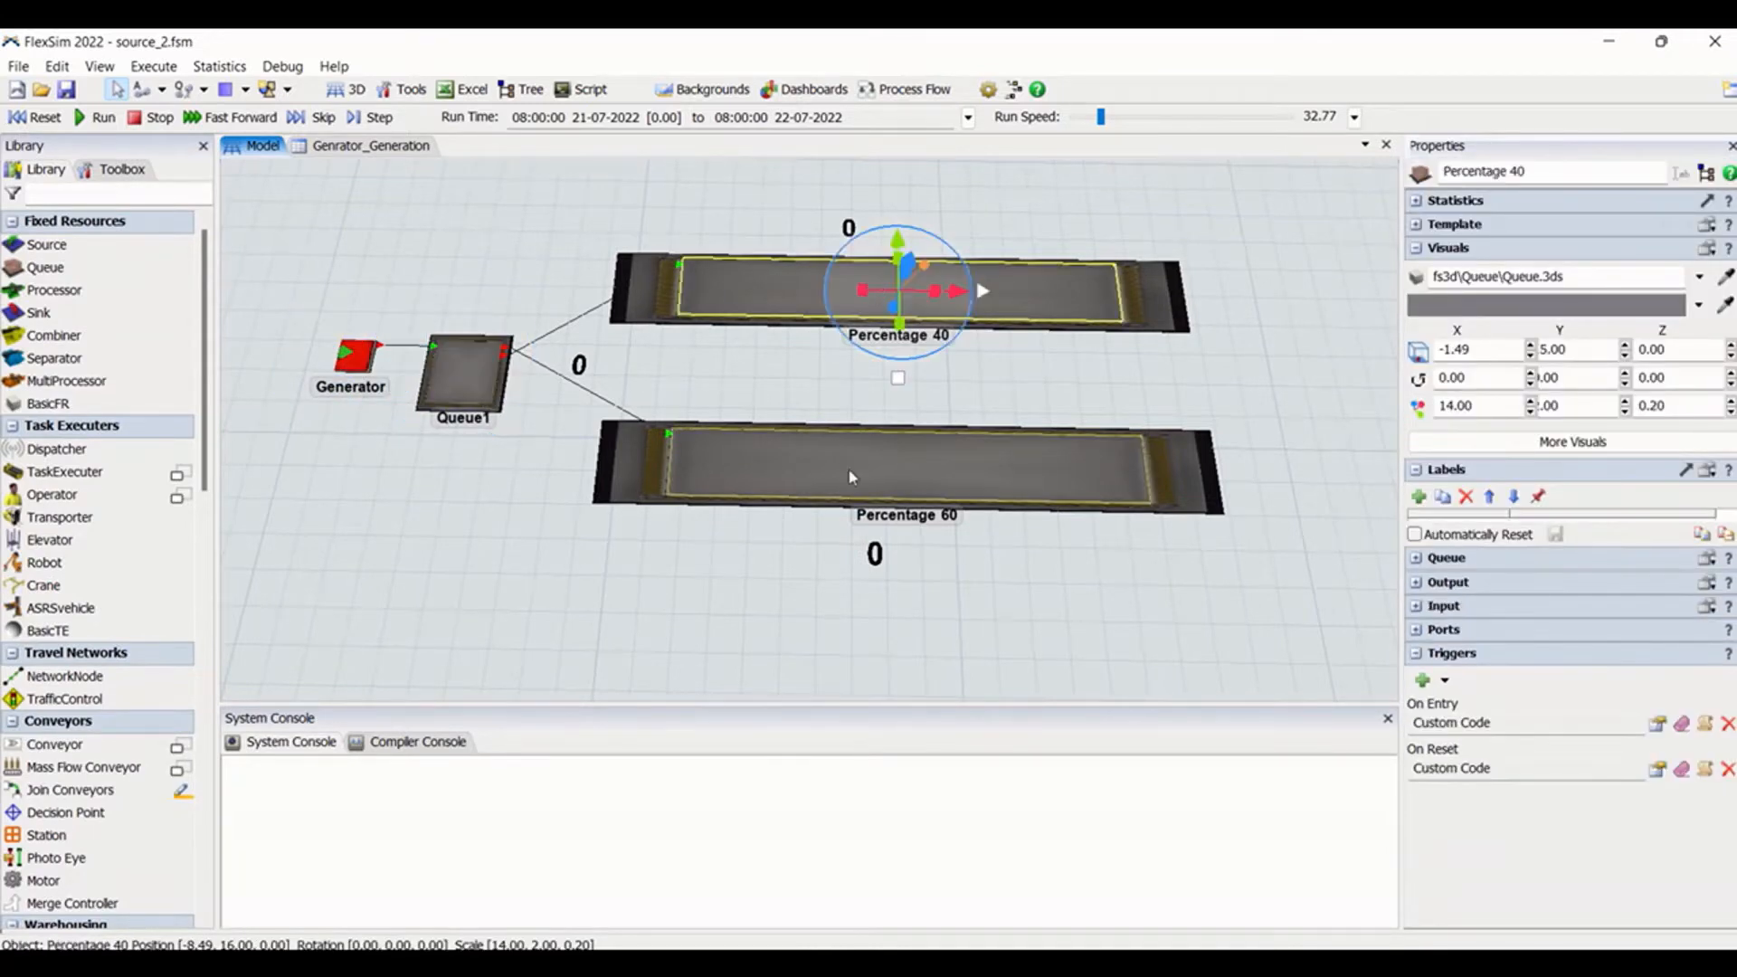
{"action": "left_click", "coordinate": [751, 457]}
{"action": "left_click", "coordinate": [366, 360]}
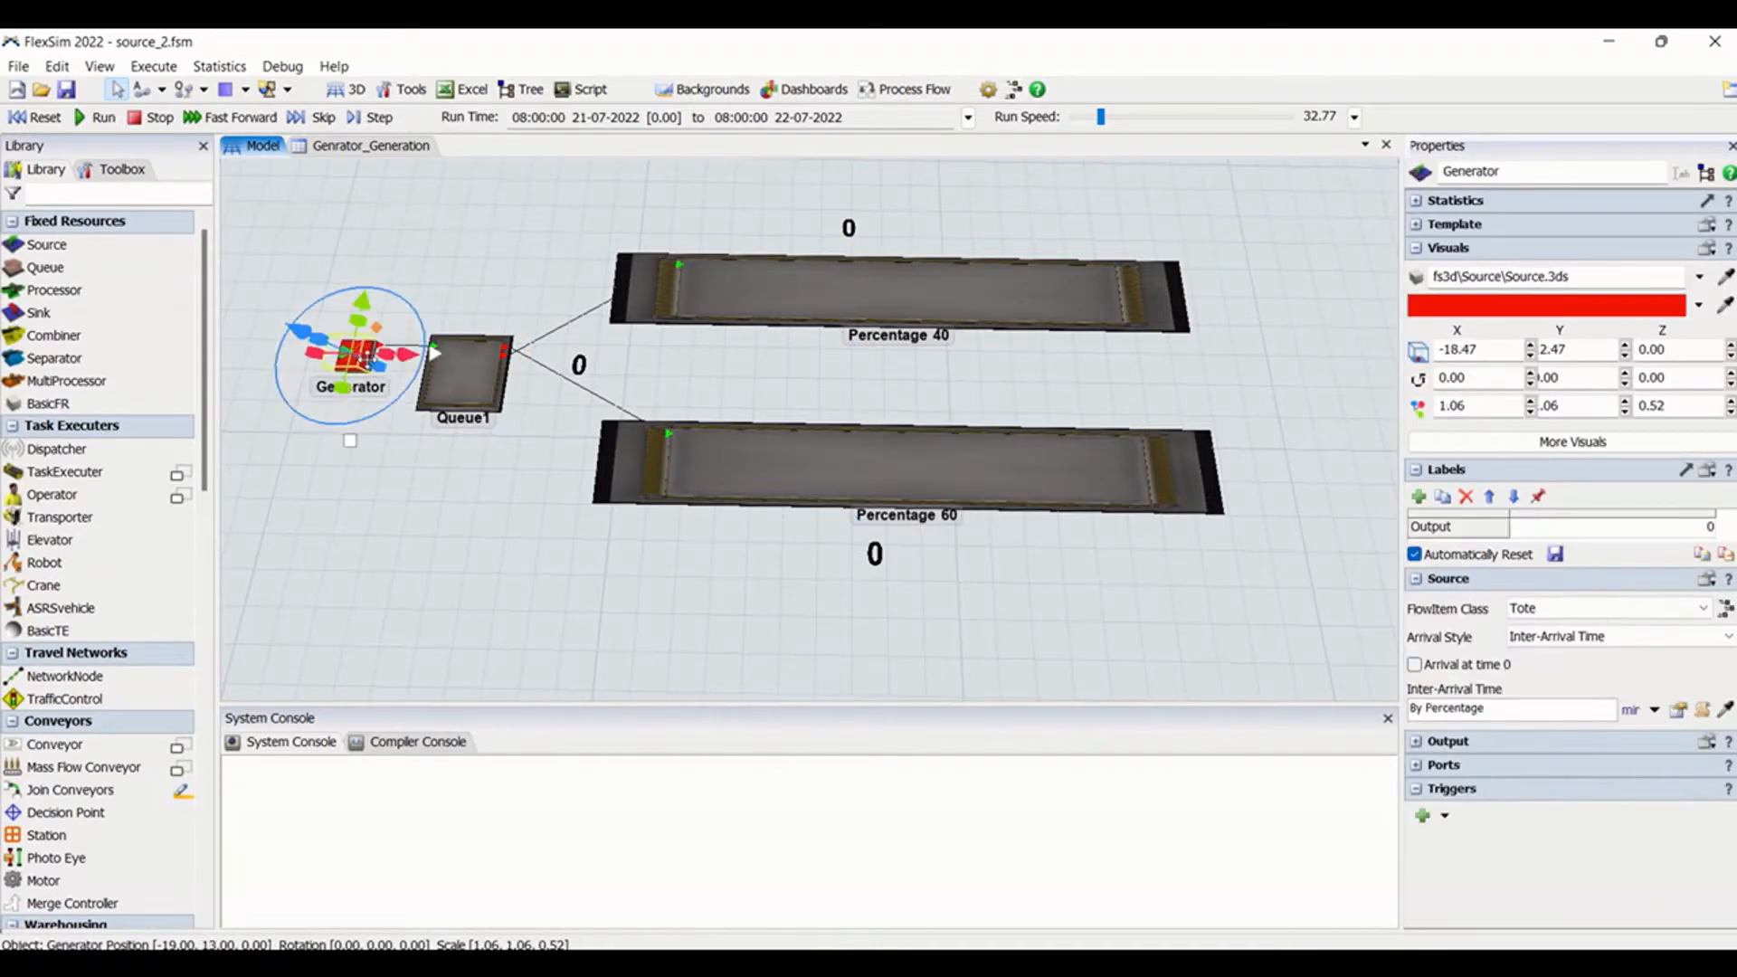
{"action": "left_click", "coordinate": [387, 469]}
{"action": "left_click", "coordinate": [354, 362]}
{"action": "left_click", "coordinate": [769, 373]}
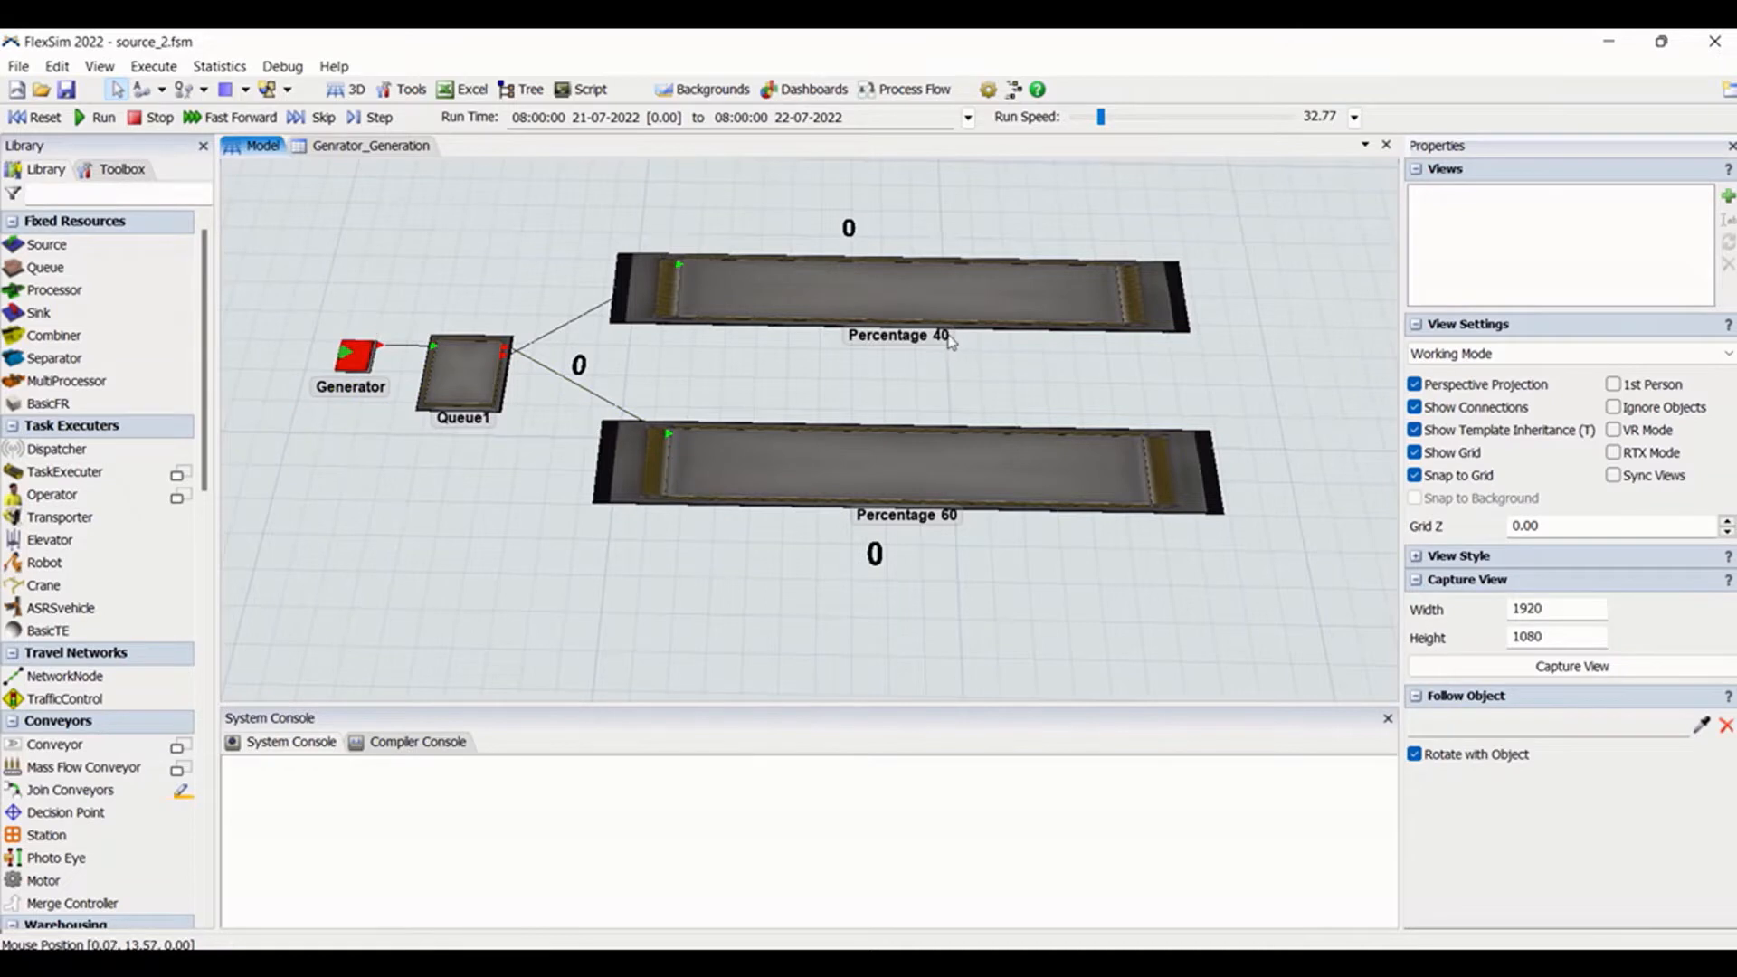
{"action": "left_click", "coordinate": [837, 303]}
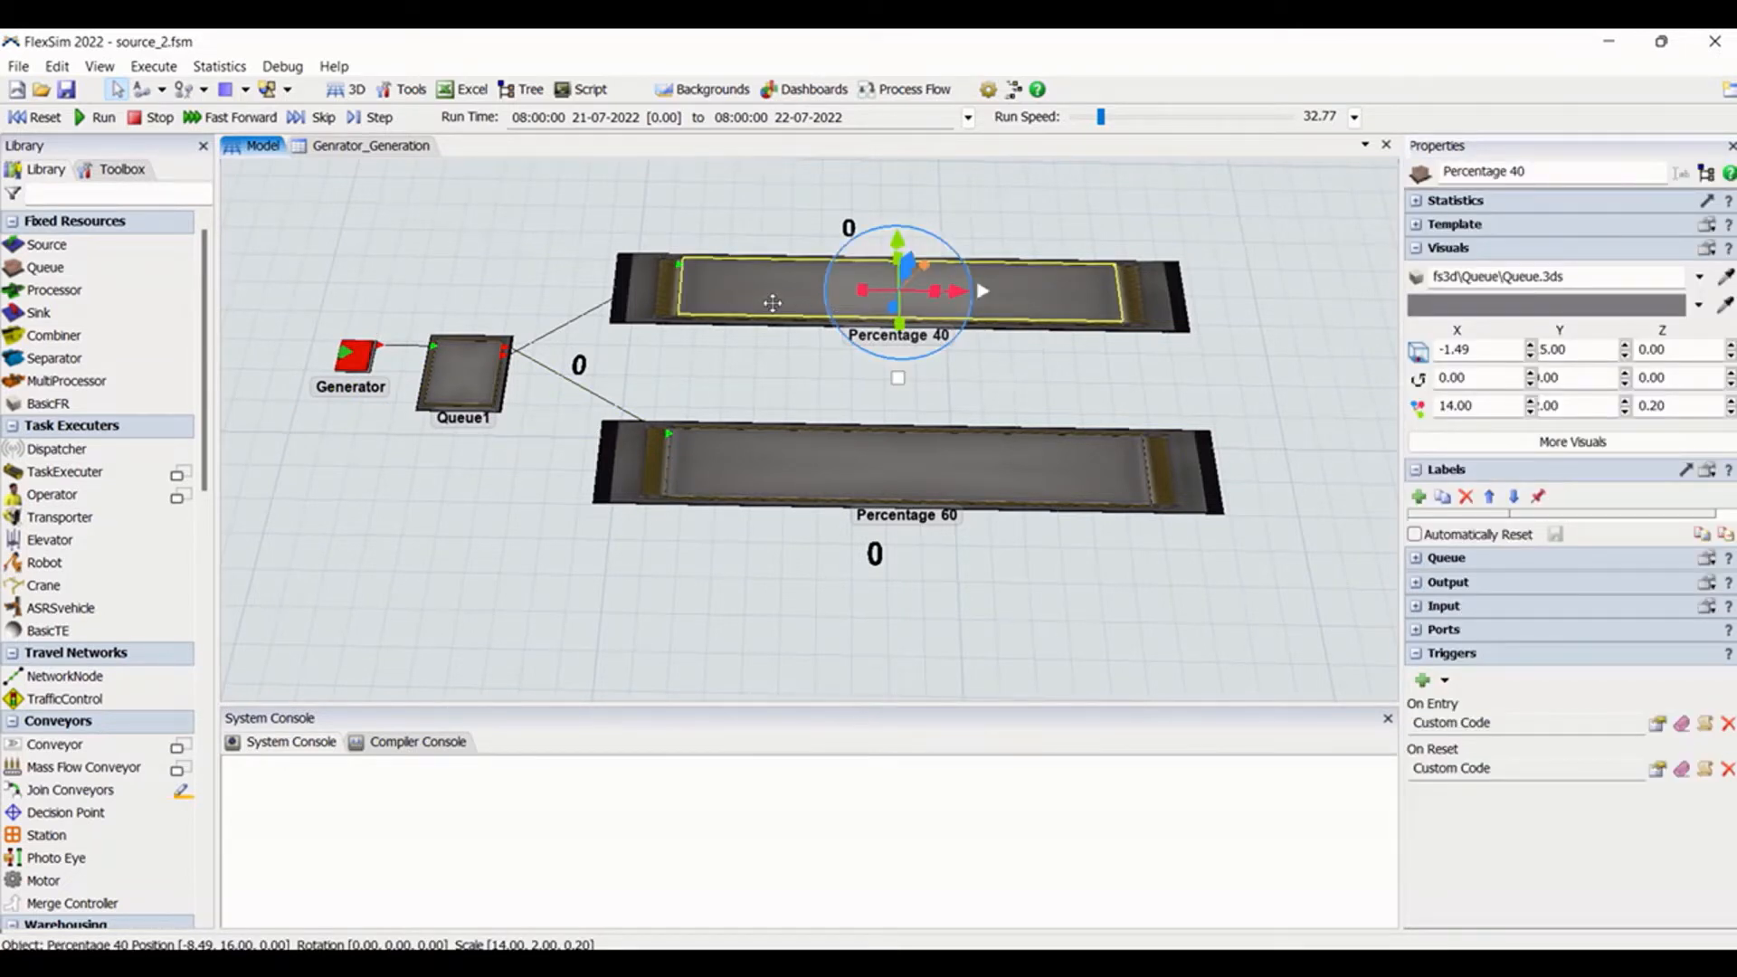
{"action": "left_click", "coordinate": [837, 465]}
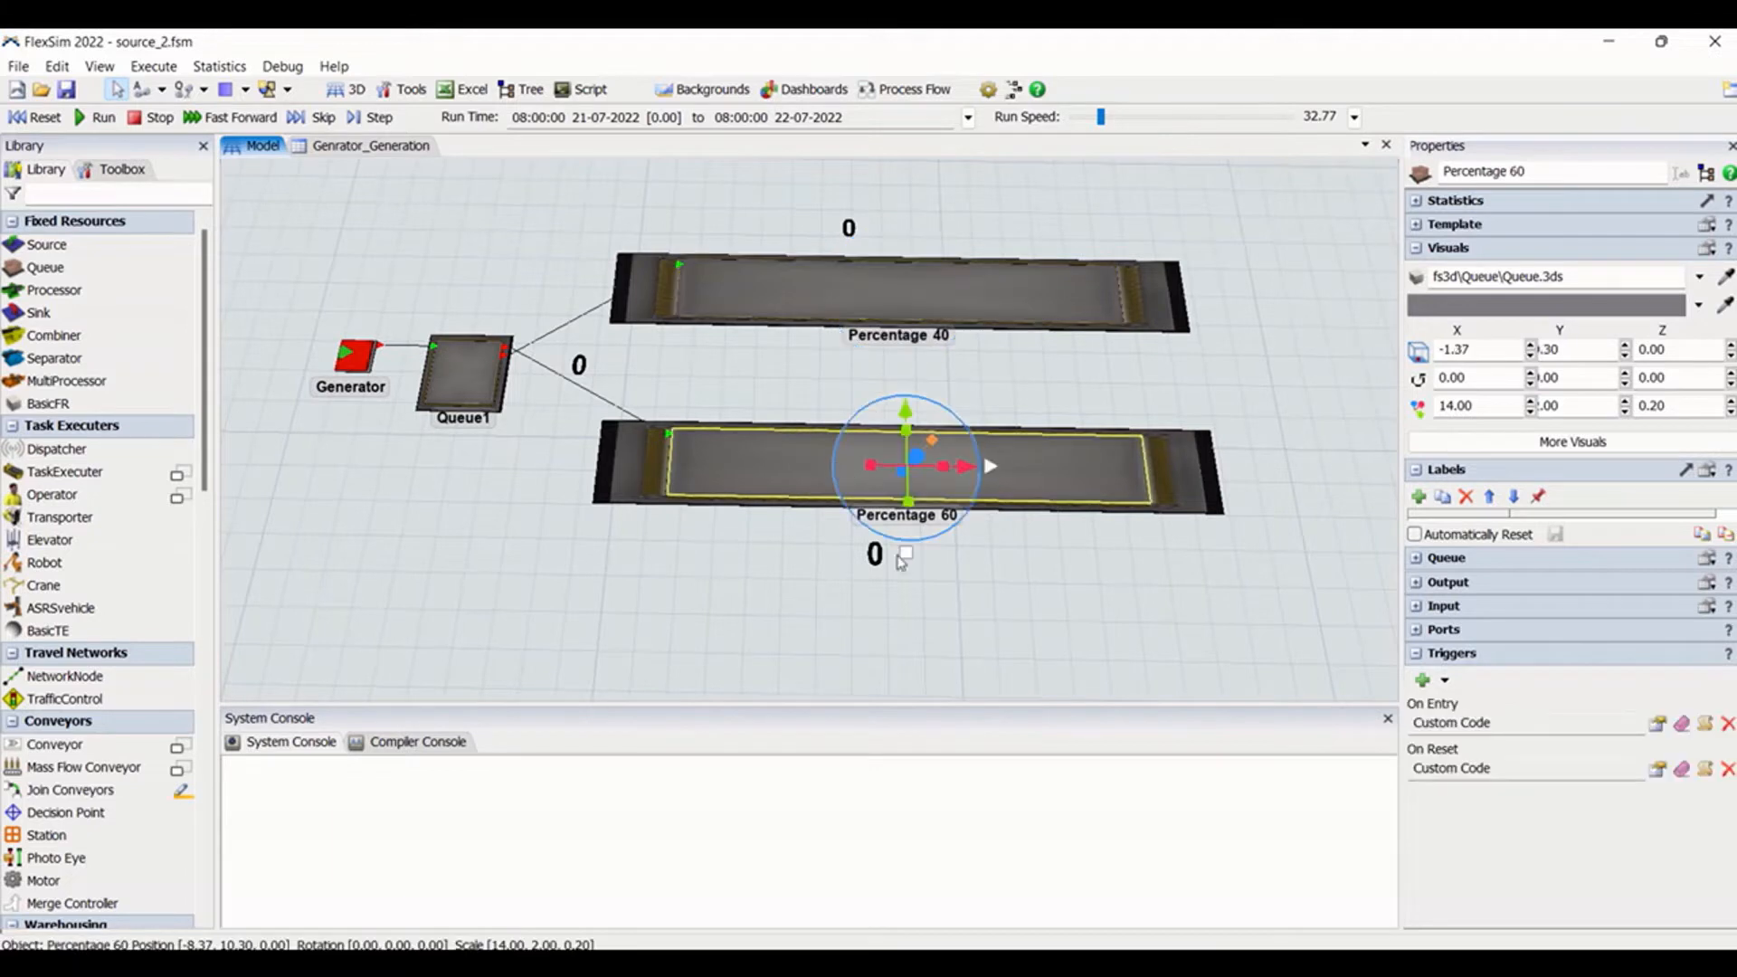
{"action": "left_click", "coordinate": [904, 567]}
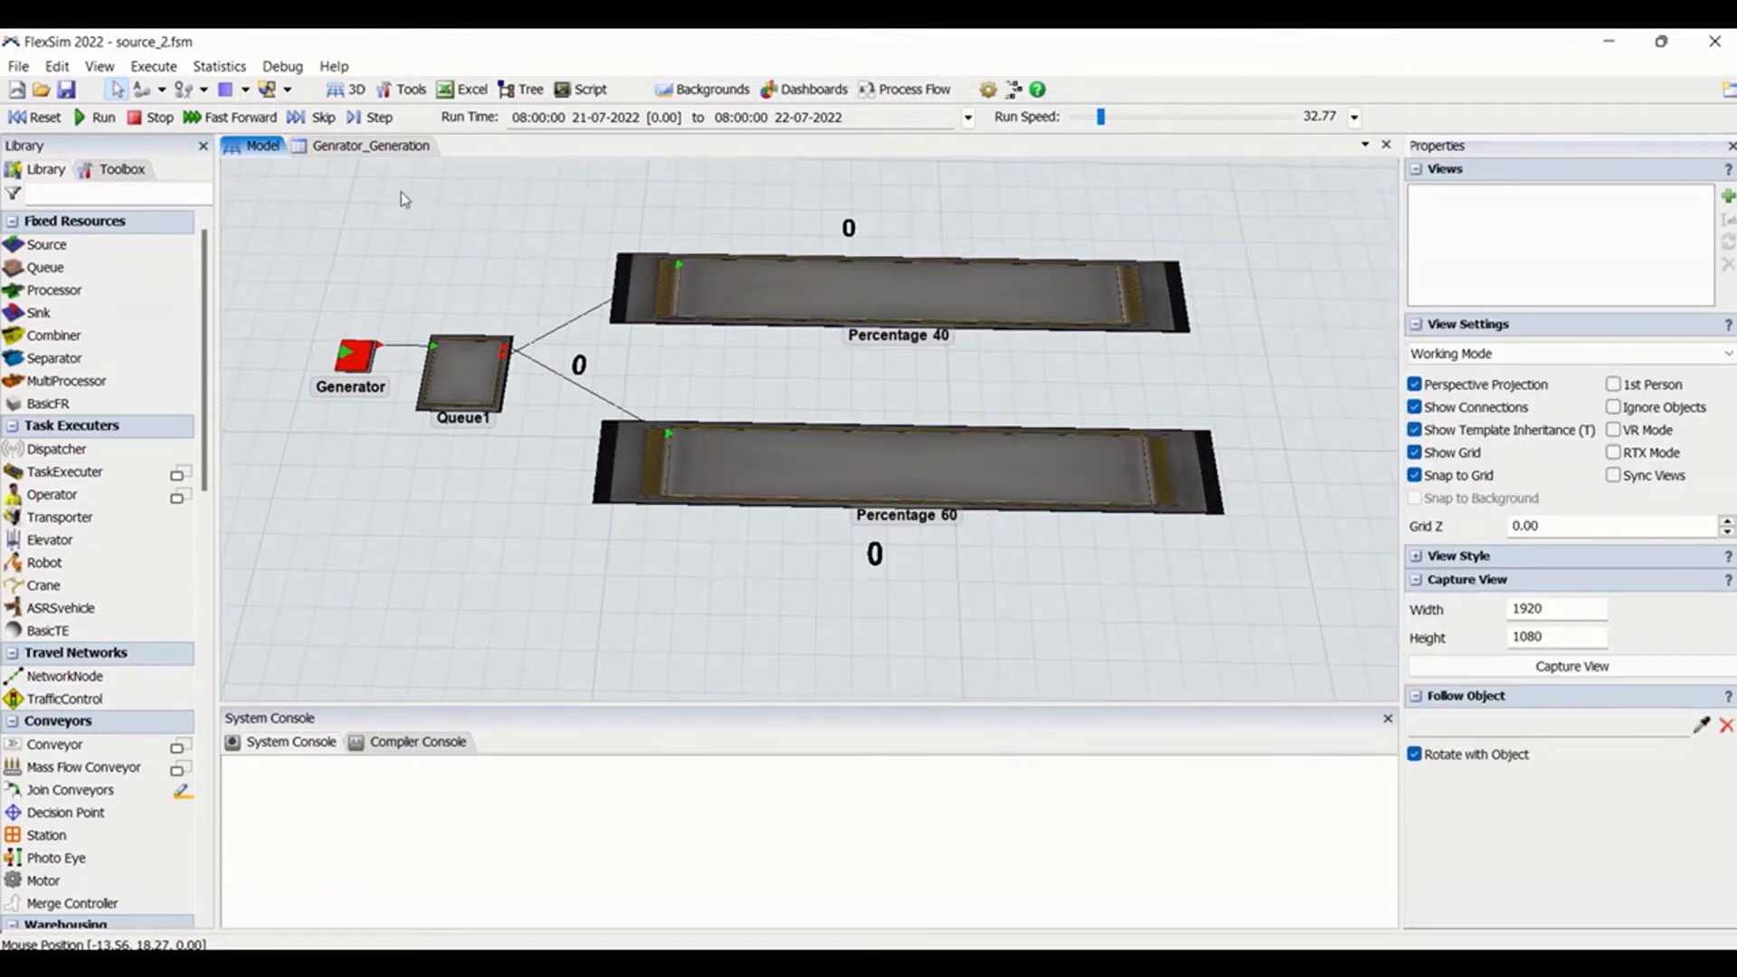
Run the simulation to its stop time, raising the run speed to about 96478
{"action": "left_click", "coordinate": [97, 116]}
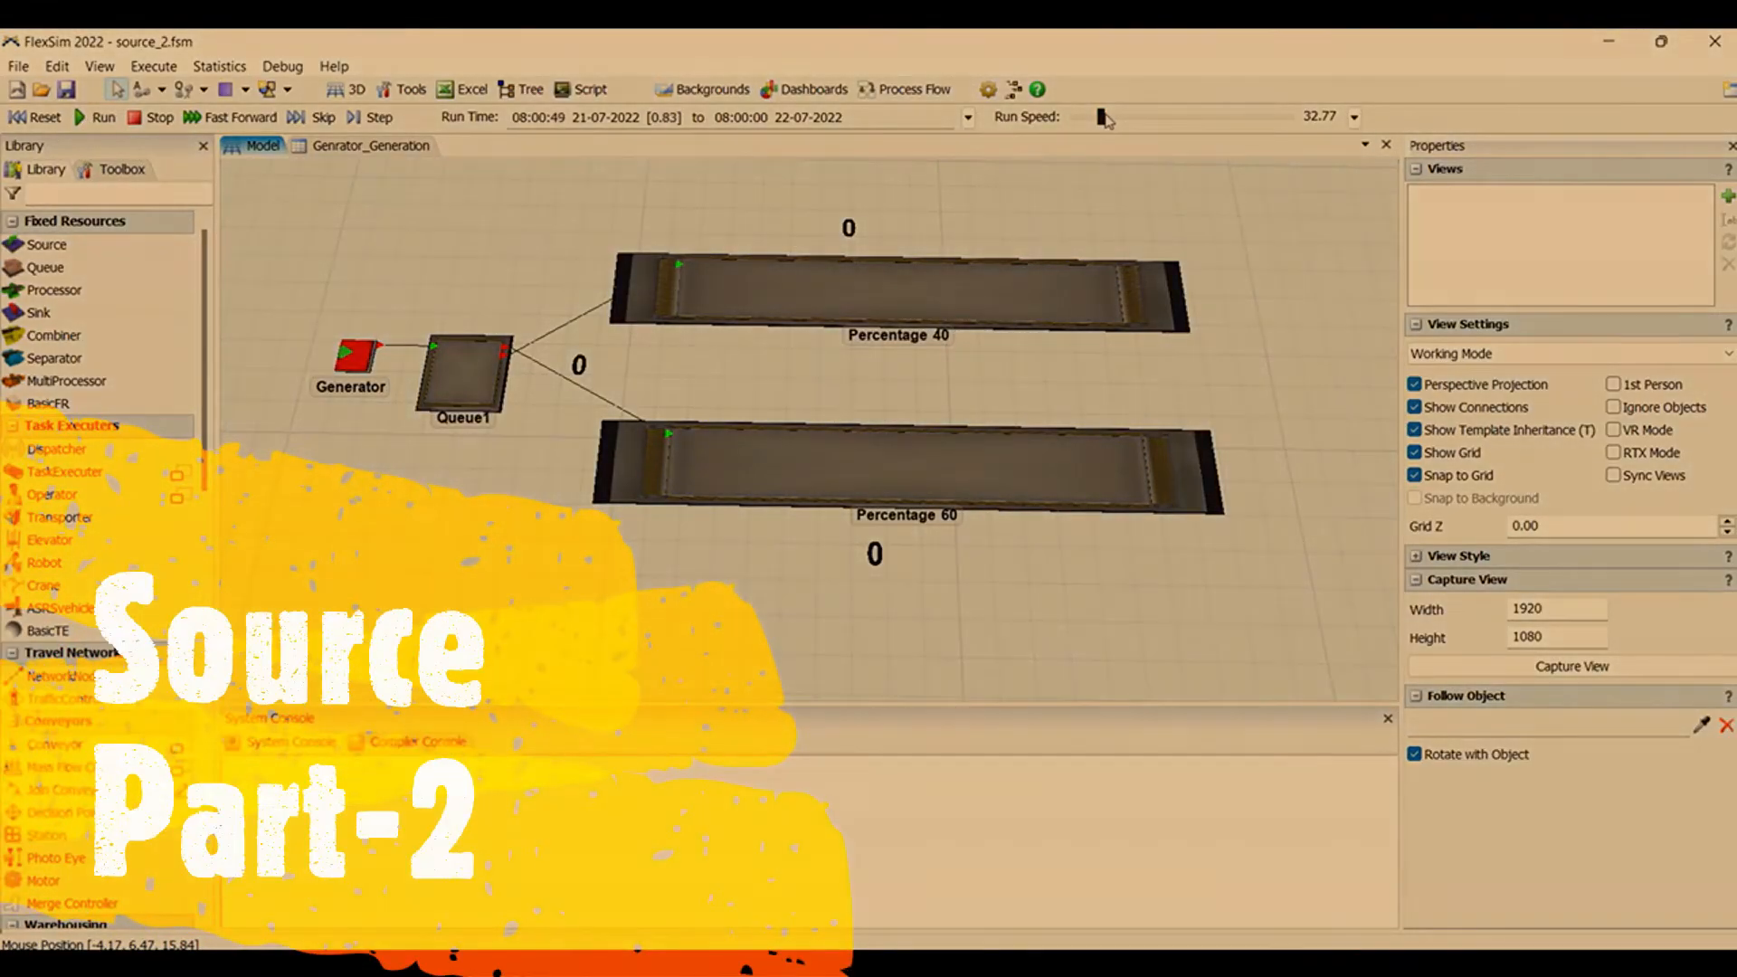
{"action": "left_click_drag", "start_coordinate": [1101, 116], "coordinate": [1281, 120]}
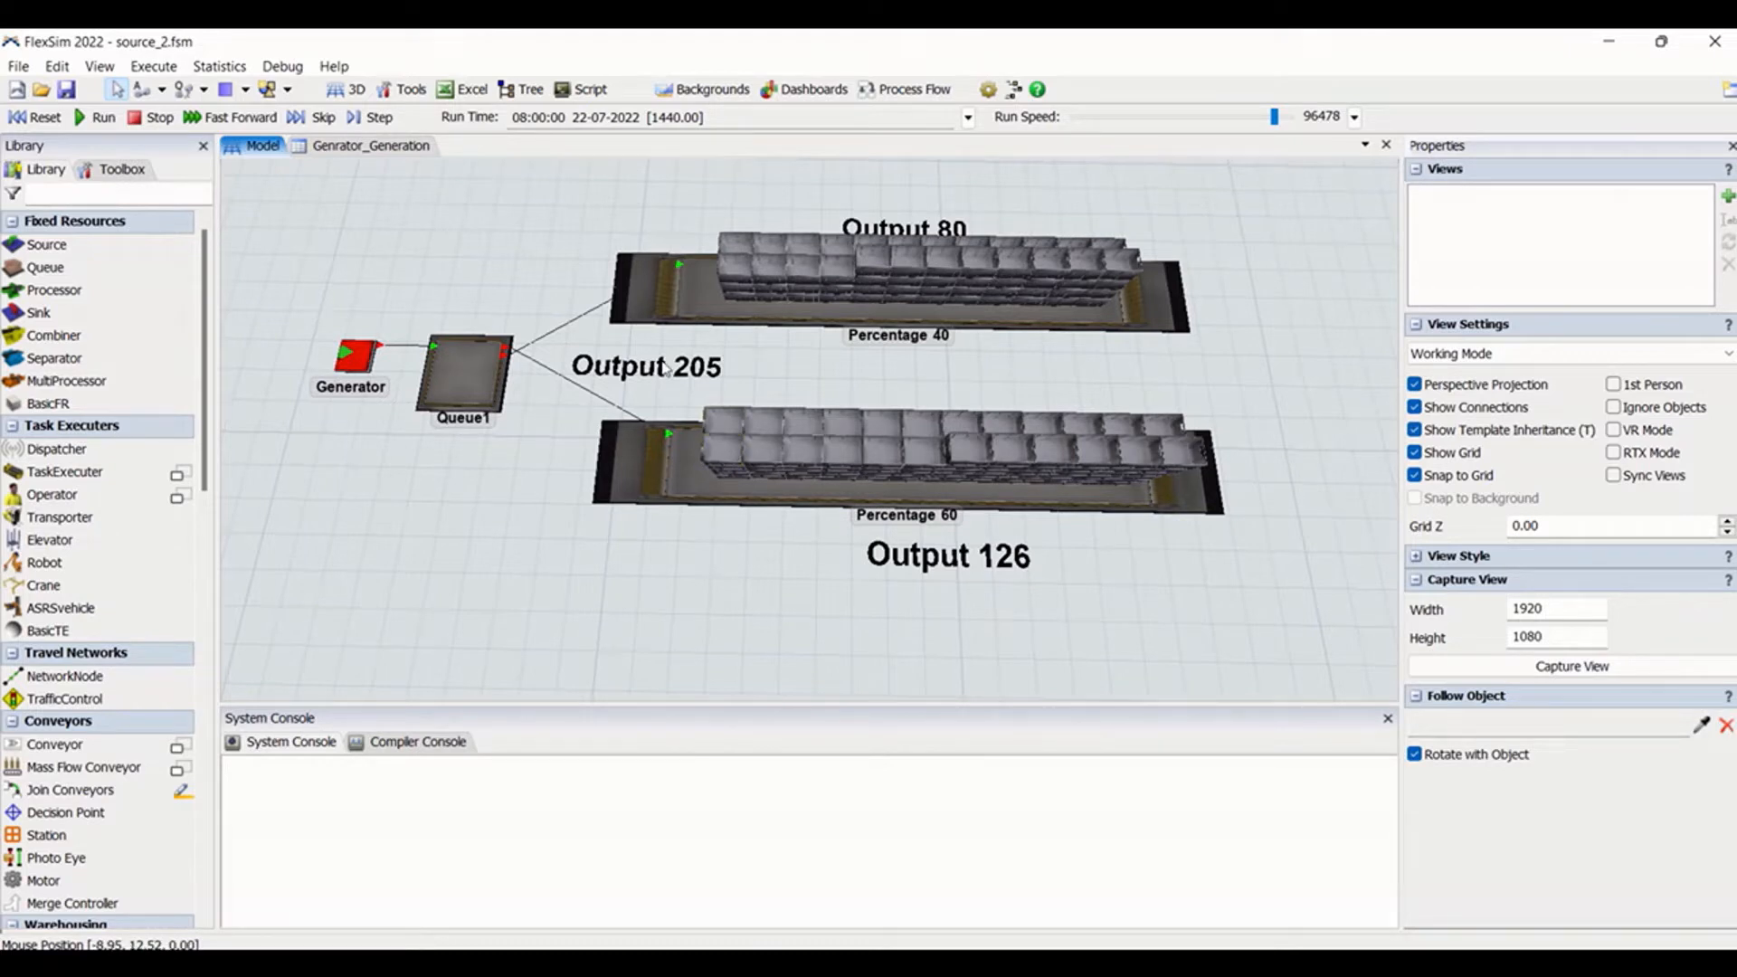
Open Calculator, compute 80/205 to check the Percentage 40 queue's share of the output, and close it
{"action": "key", "text": "XF86Calculator"}
{"action": "type", "text": "8"}
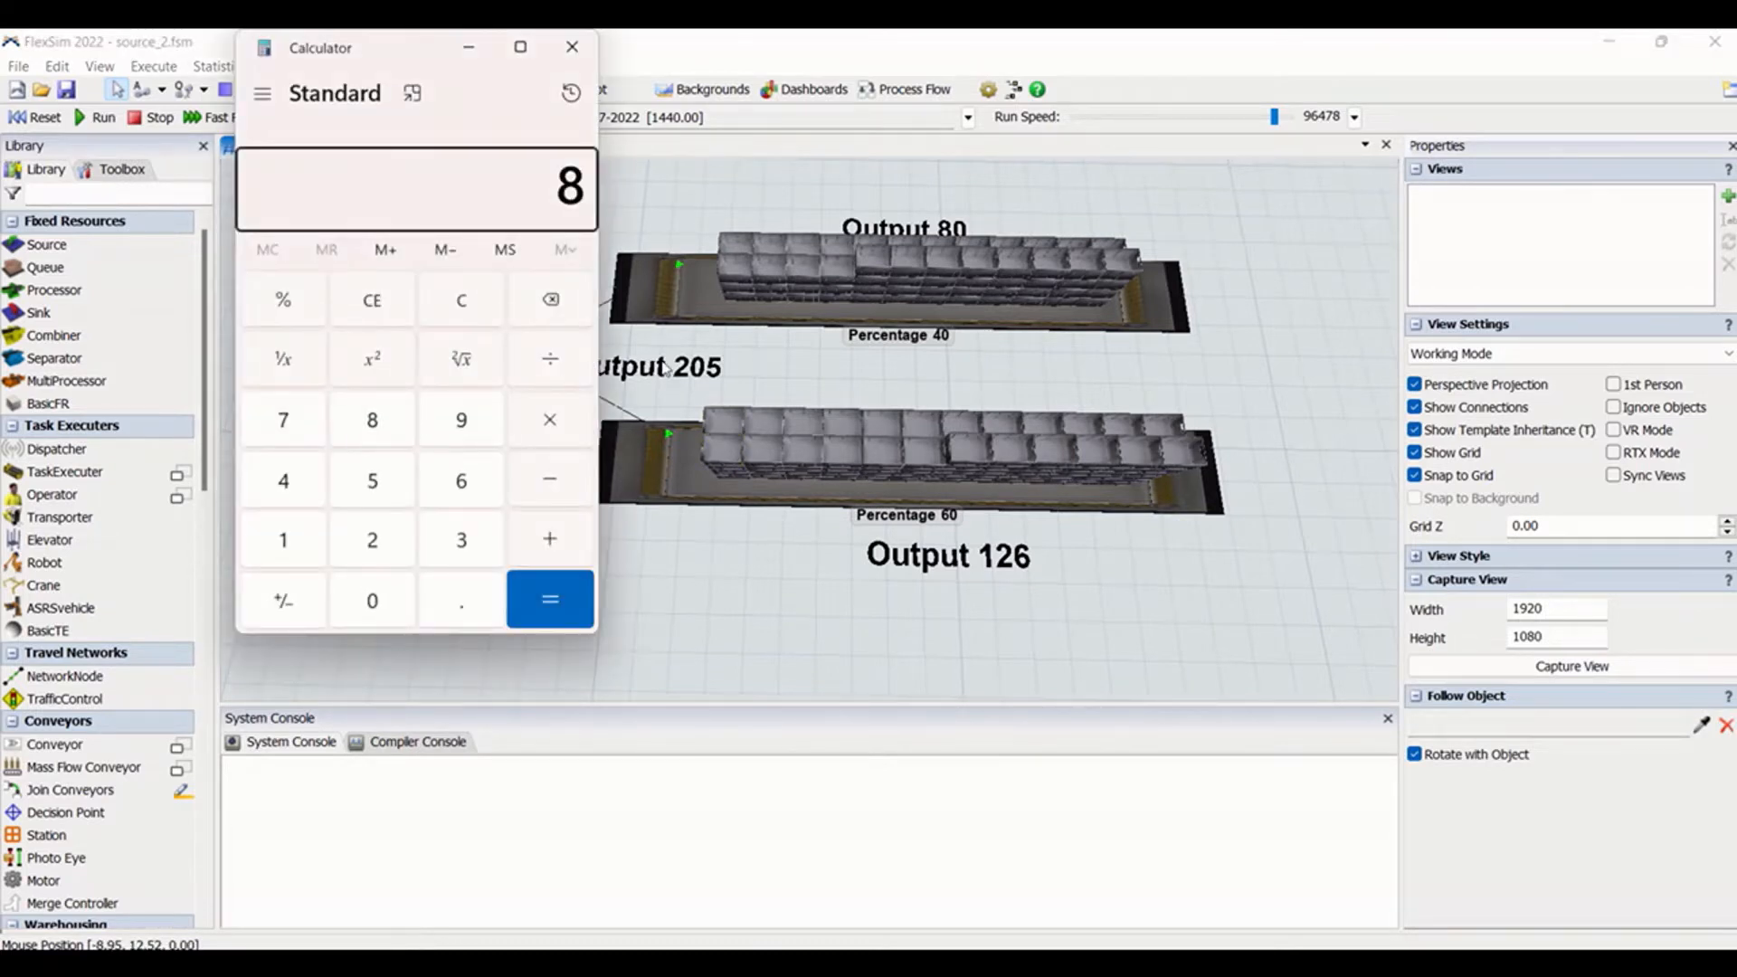
{"action": "type", "text": "0/205"}
{"action": "key", "text": "Return"}
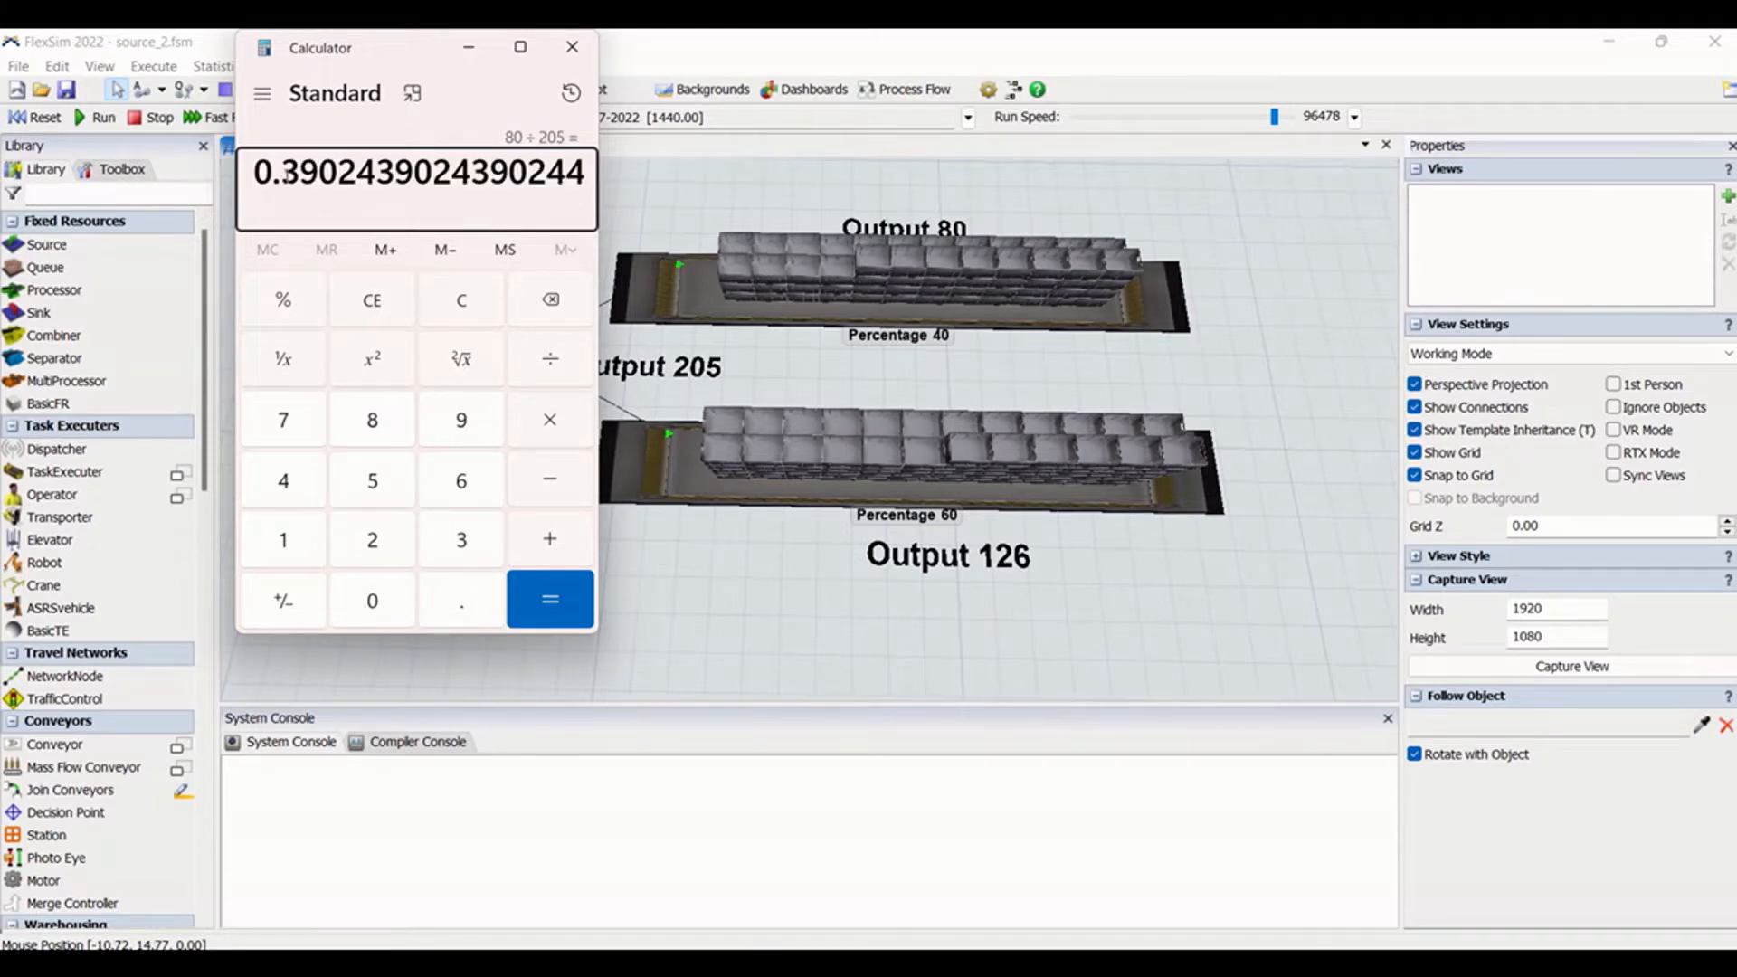
{"action": "left_click_drag", "start_coordinate": [282, 172], "coordinate": [318, 171]}
{"action": "left_click", "coordinate": [572, 47]}
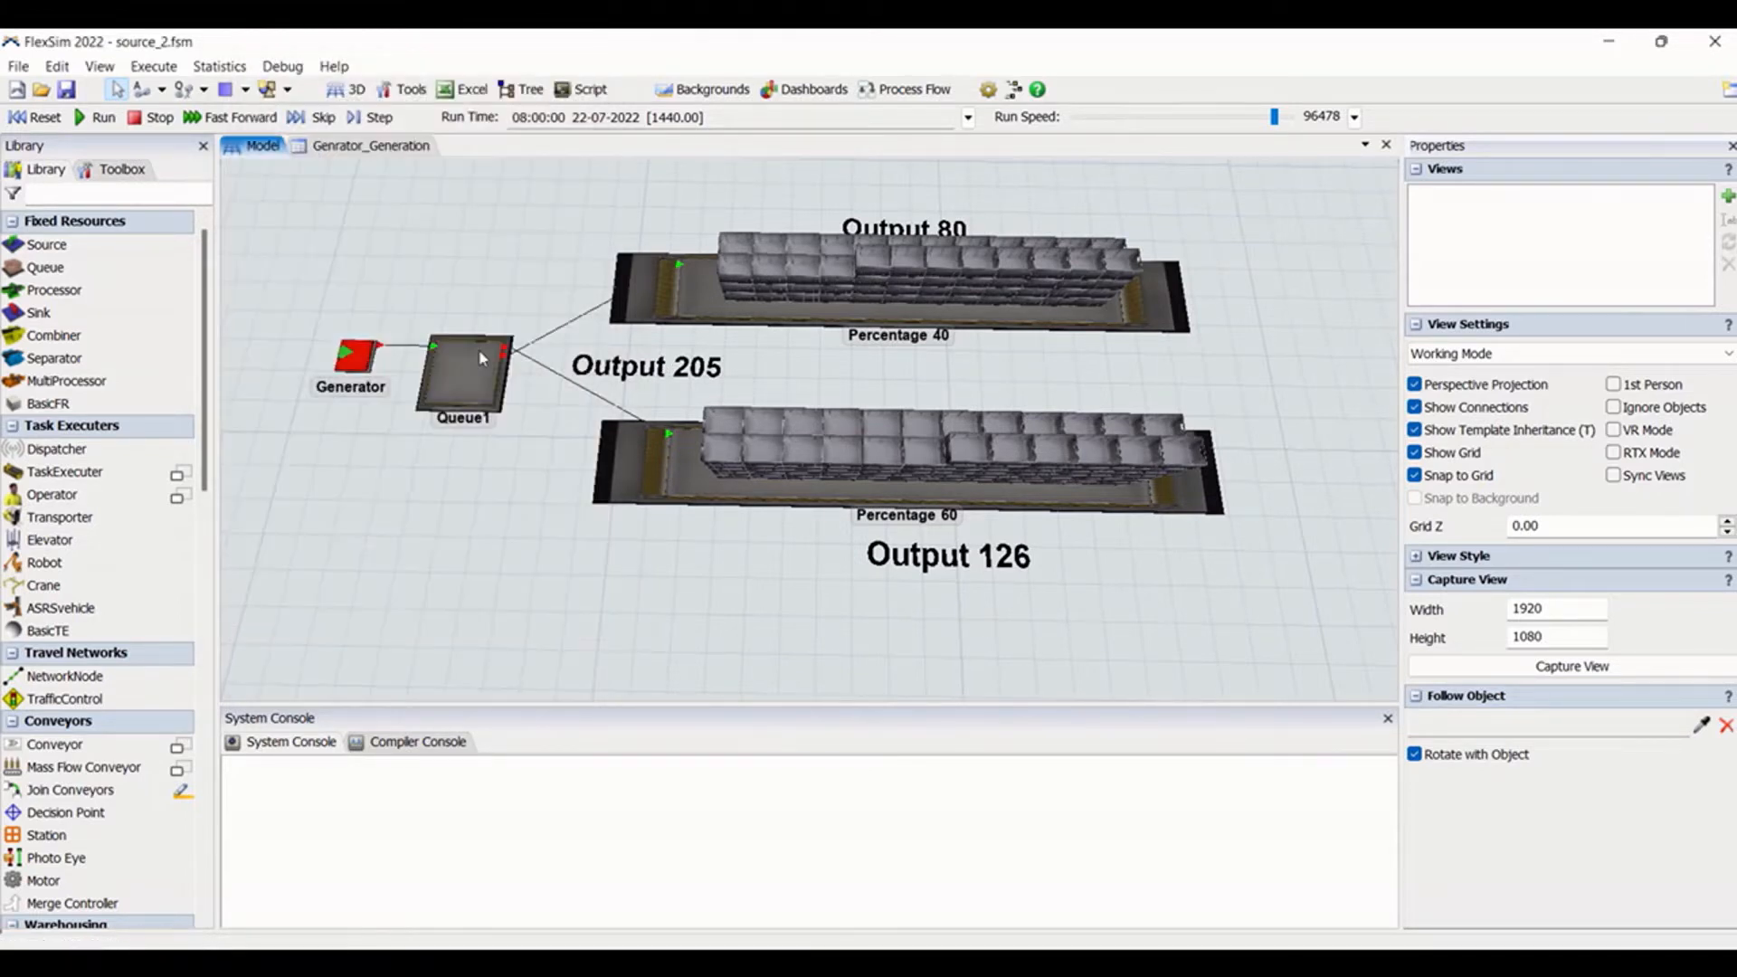
Reopen the Generator's By Percentage parameters and check the percentage assigned to the 10-minute time
{"action": "left_click", "coordinate": [353, 354]}
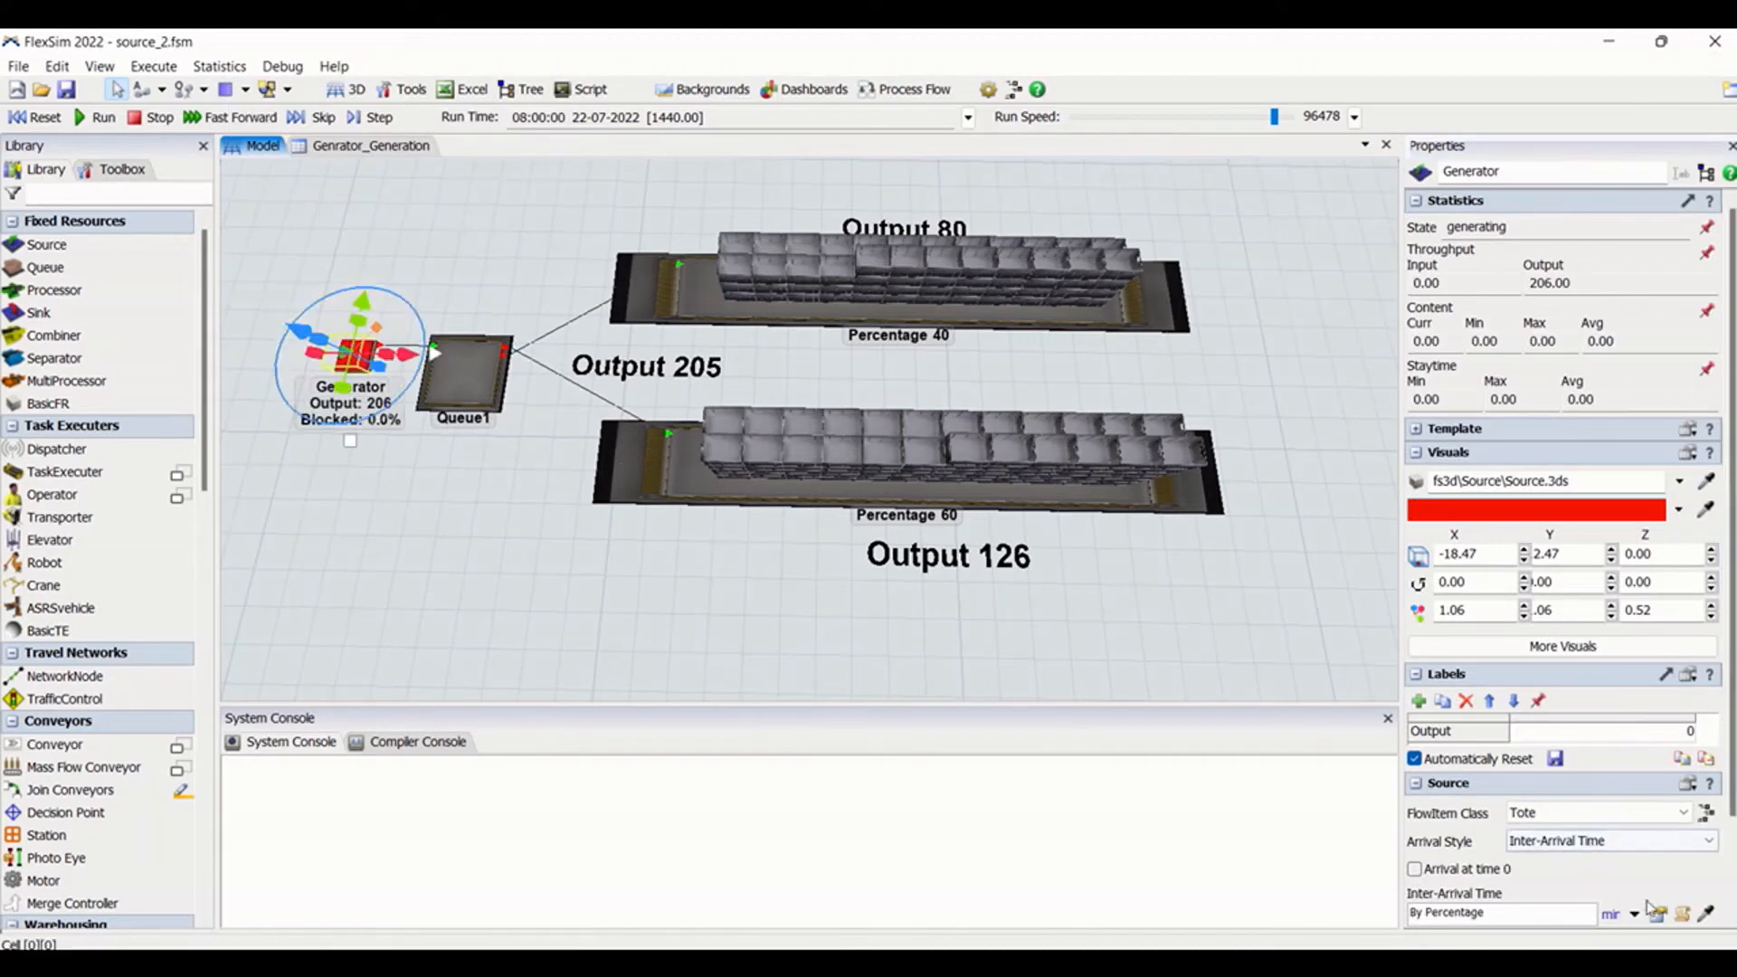
{"action": "left_click", "coordinate": [1660, 916]}
{"action": "left_click", "coordinate": [1487, 847]}
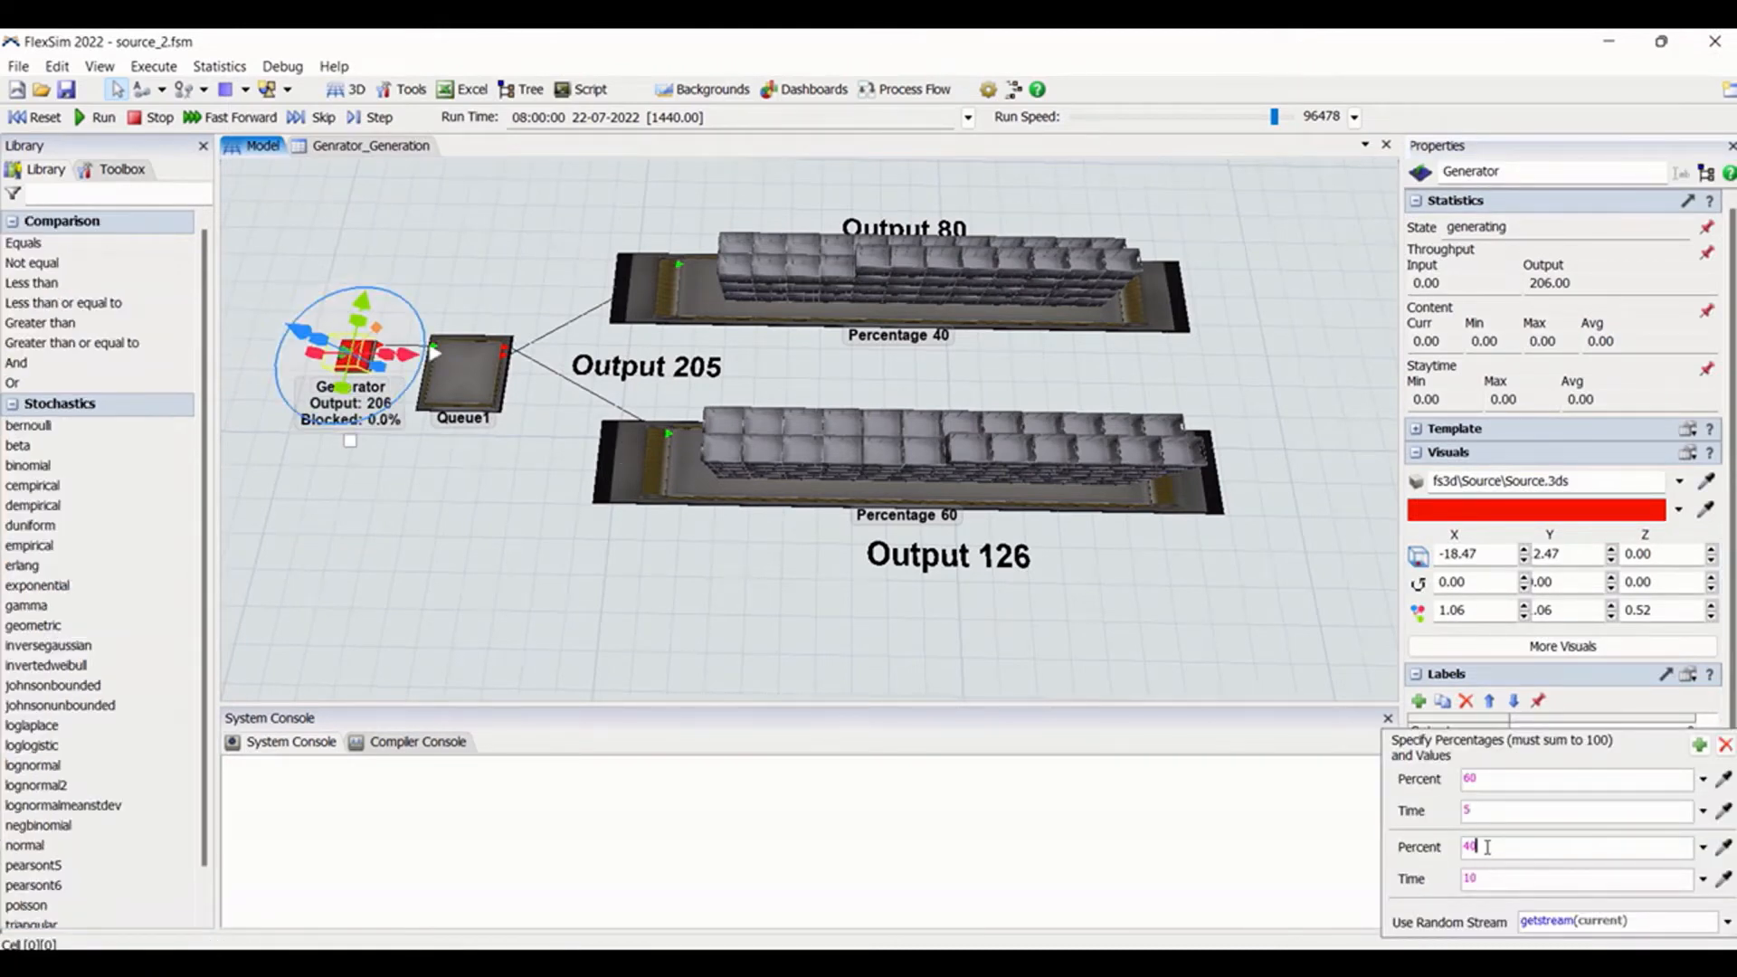
{"action": "left_click_drag", "start_coordinate": [1487, 846], "coordinate": [1454, 847]}
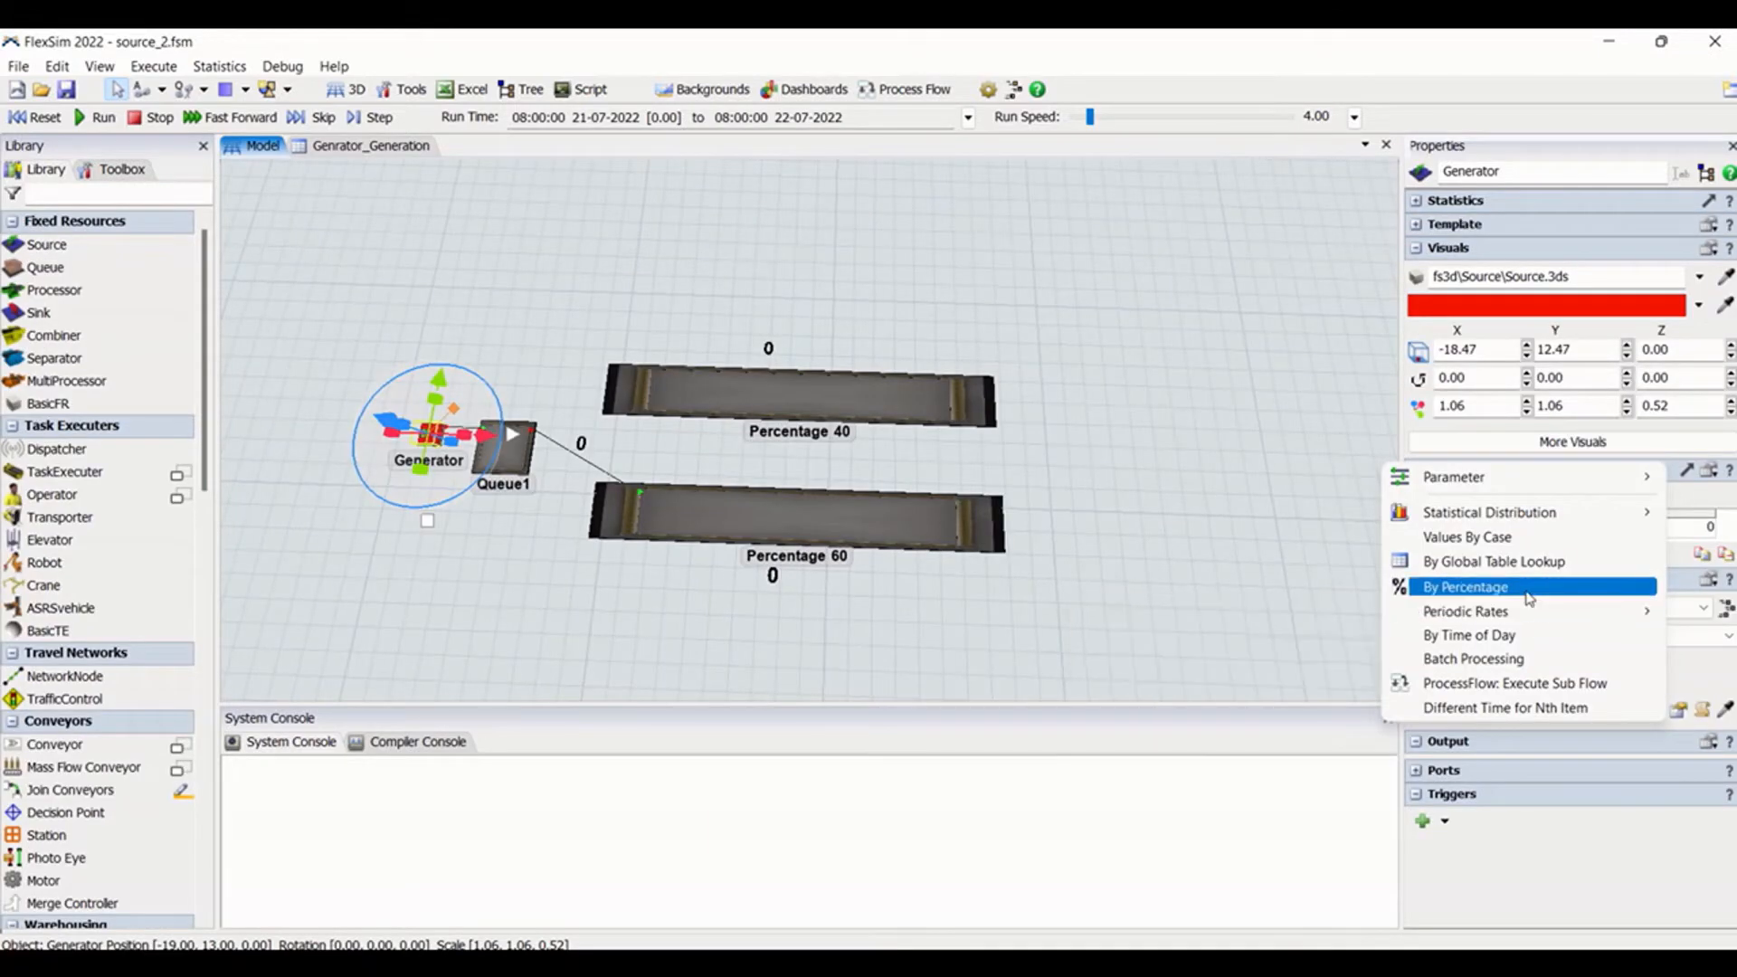
Set the Generator's inter-arrival time to the periodic rate Hourly Rates Repeating Weekly and look over the Monday rates
{"action": "mouse_move", "coordinate": [1529, 621]}
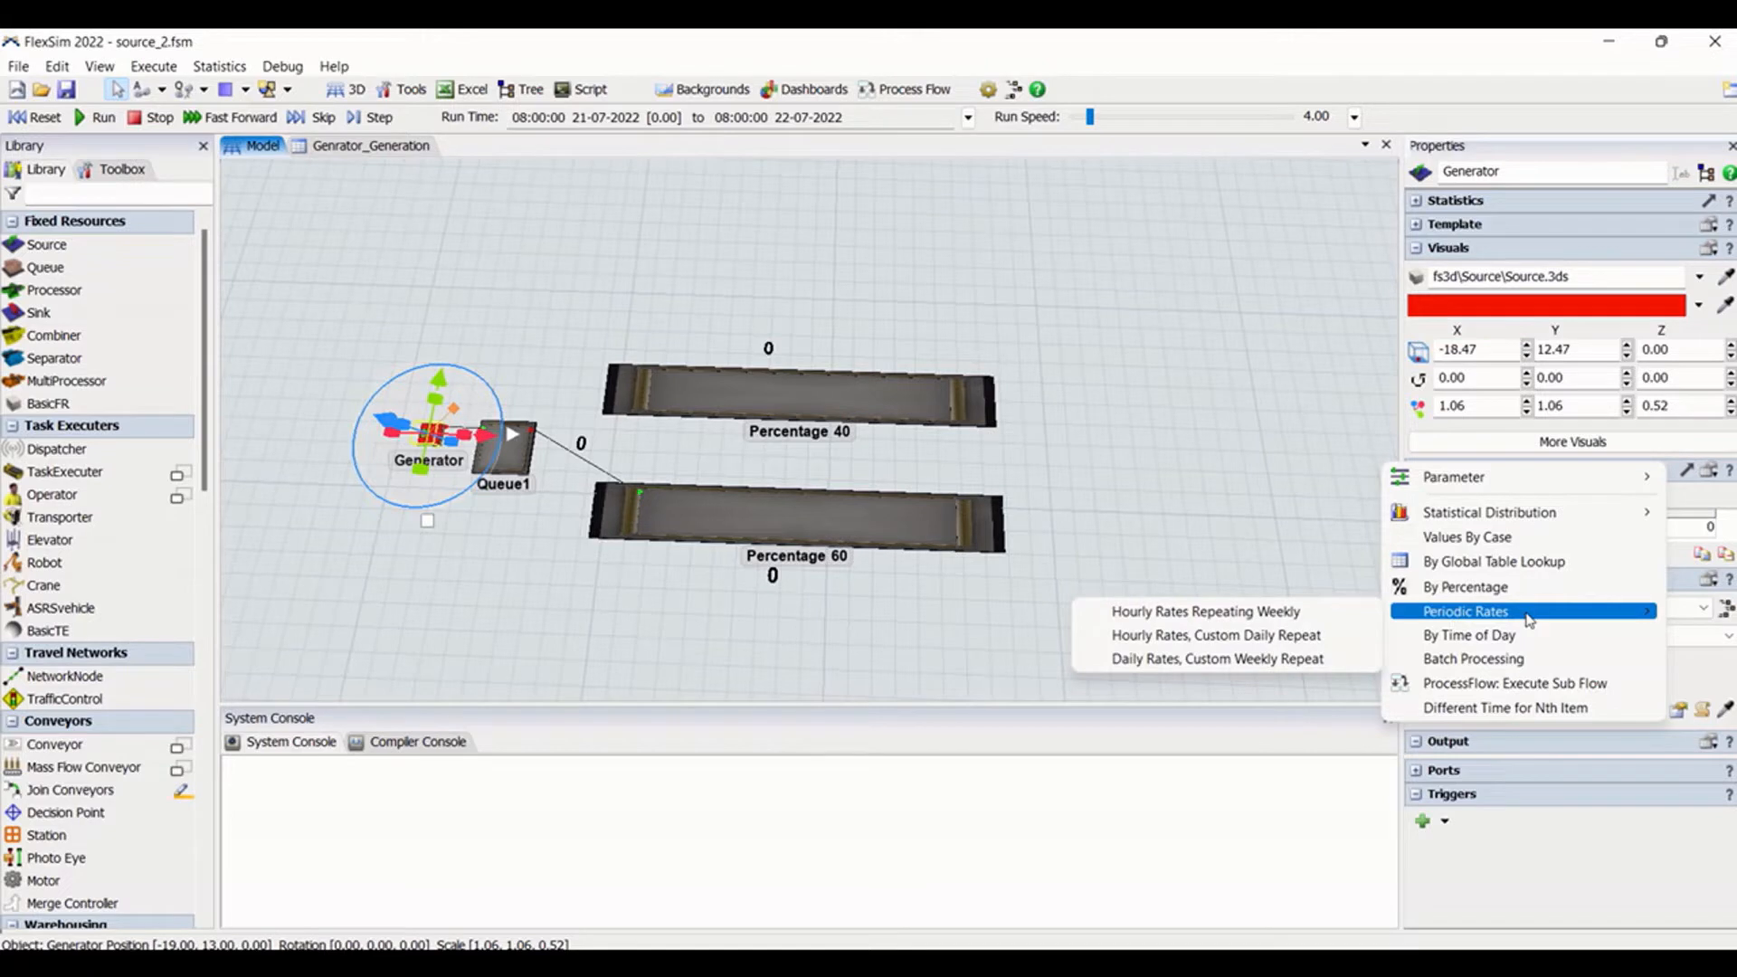
{"action": "left_click", "coordinate": [1263, 612]}
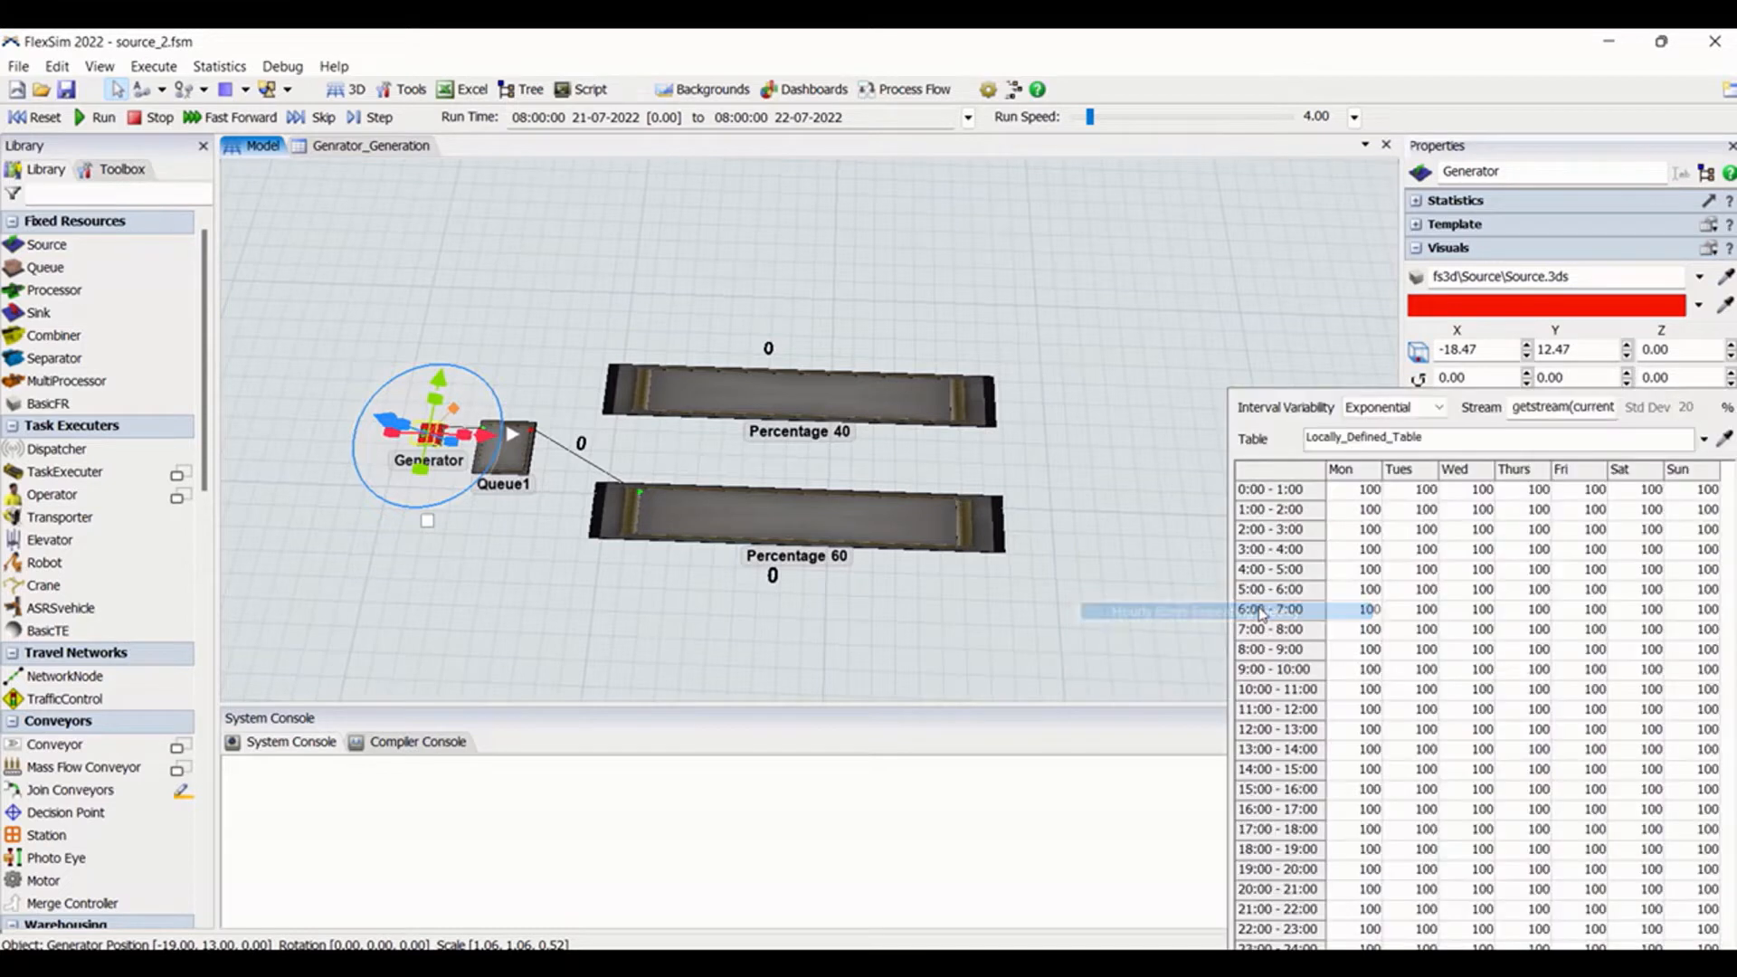
{"action": "left_click", "coordinate": [1369, 493]}
{"action": "left_click_drag", "start_coordinate": [1370, 493], "coordinate": [1355, 842]}
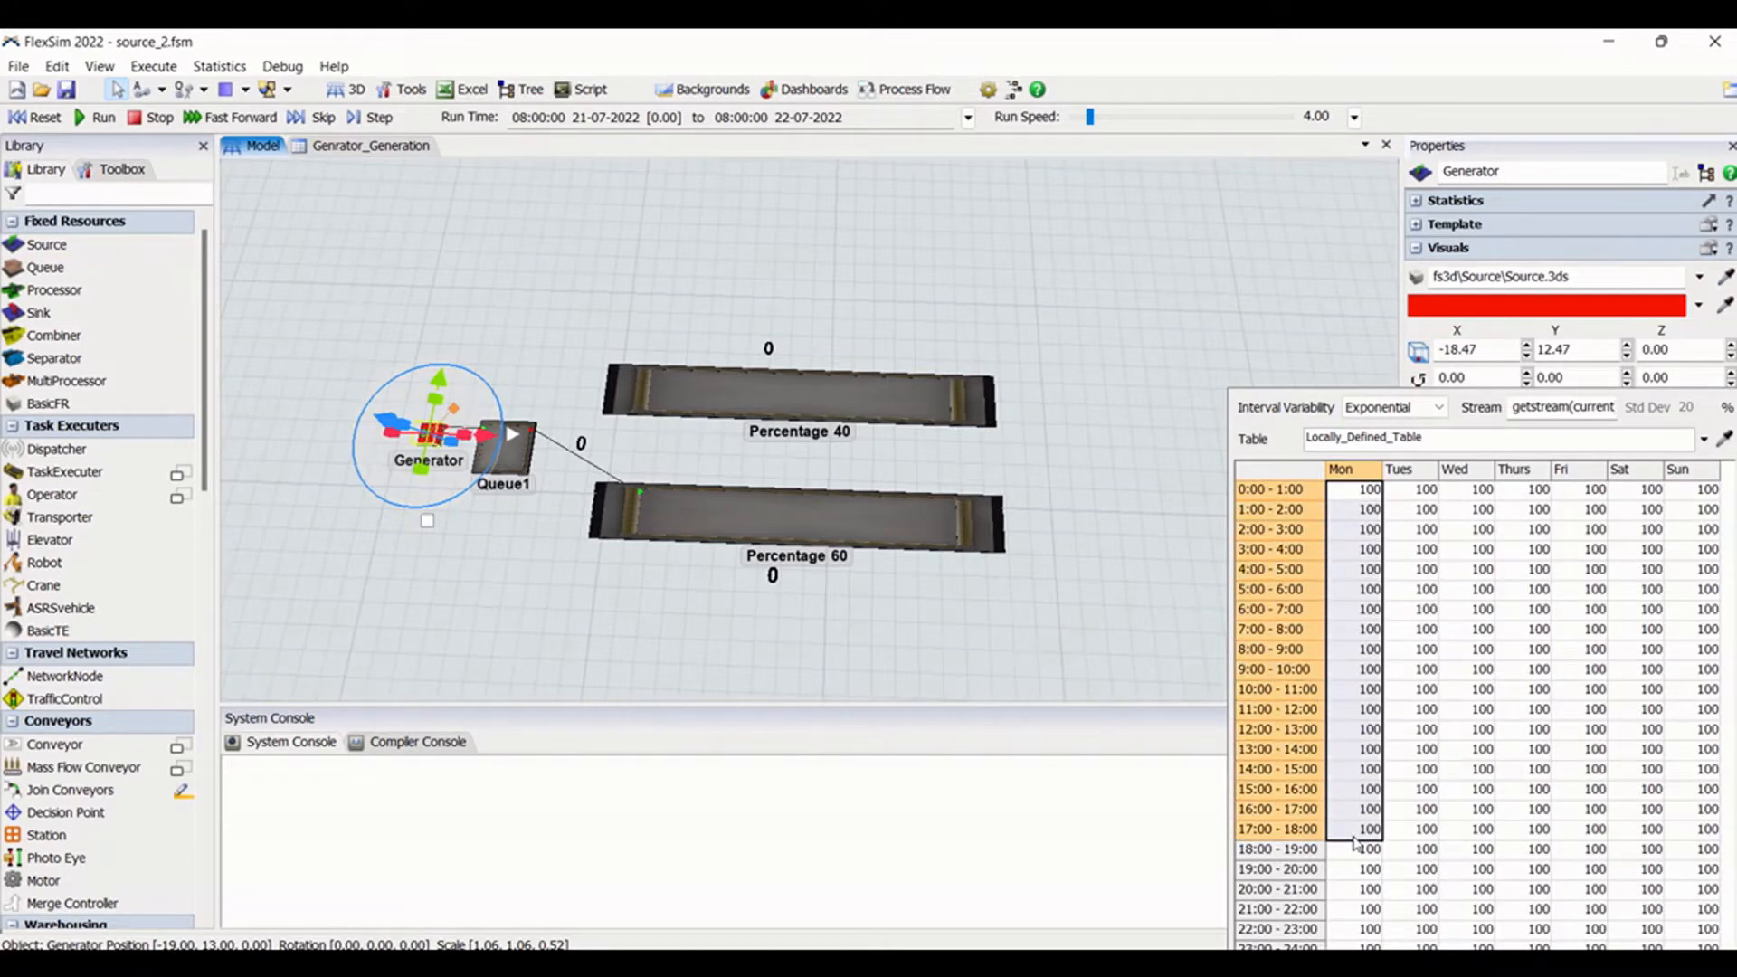
{"action": "left_click", "coordinate": [1361, 670]}
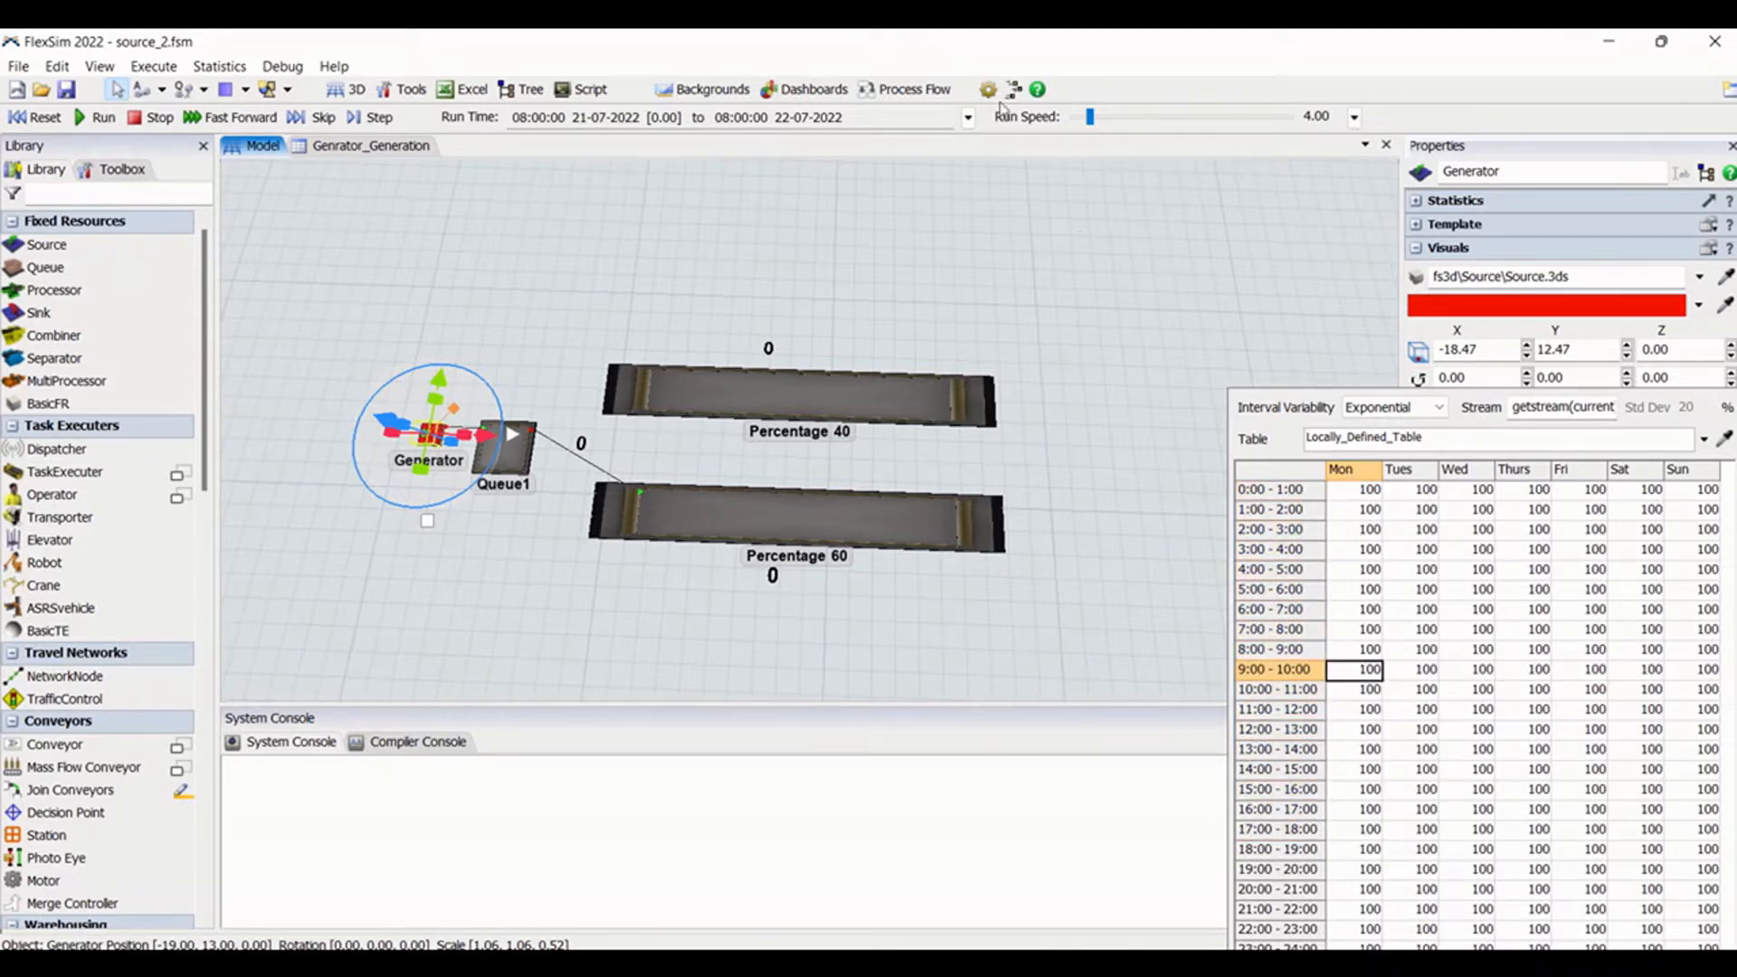
Check the weekday of the simulation's start date in the run time settings calendar
{"action": "left_click", "coordinate": [968, 118]}
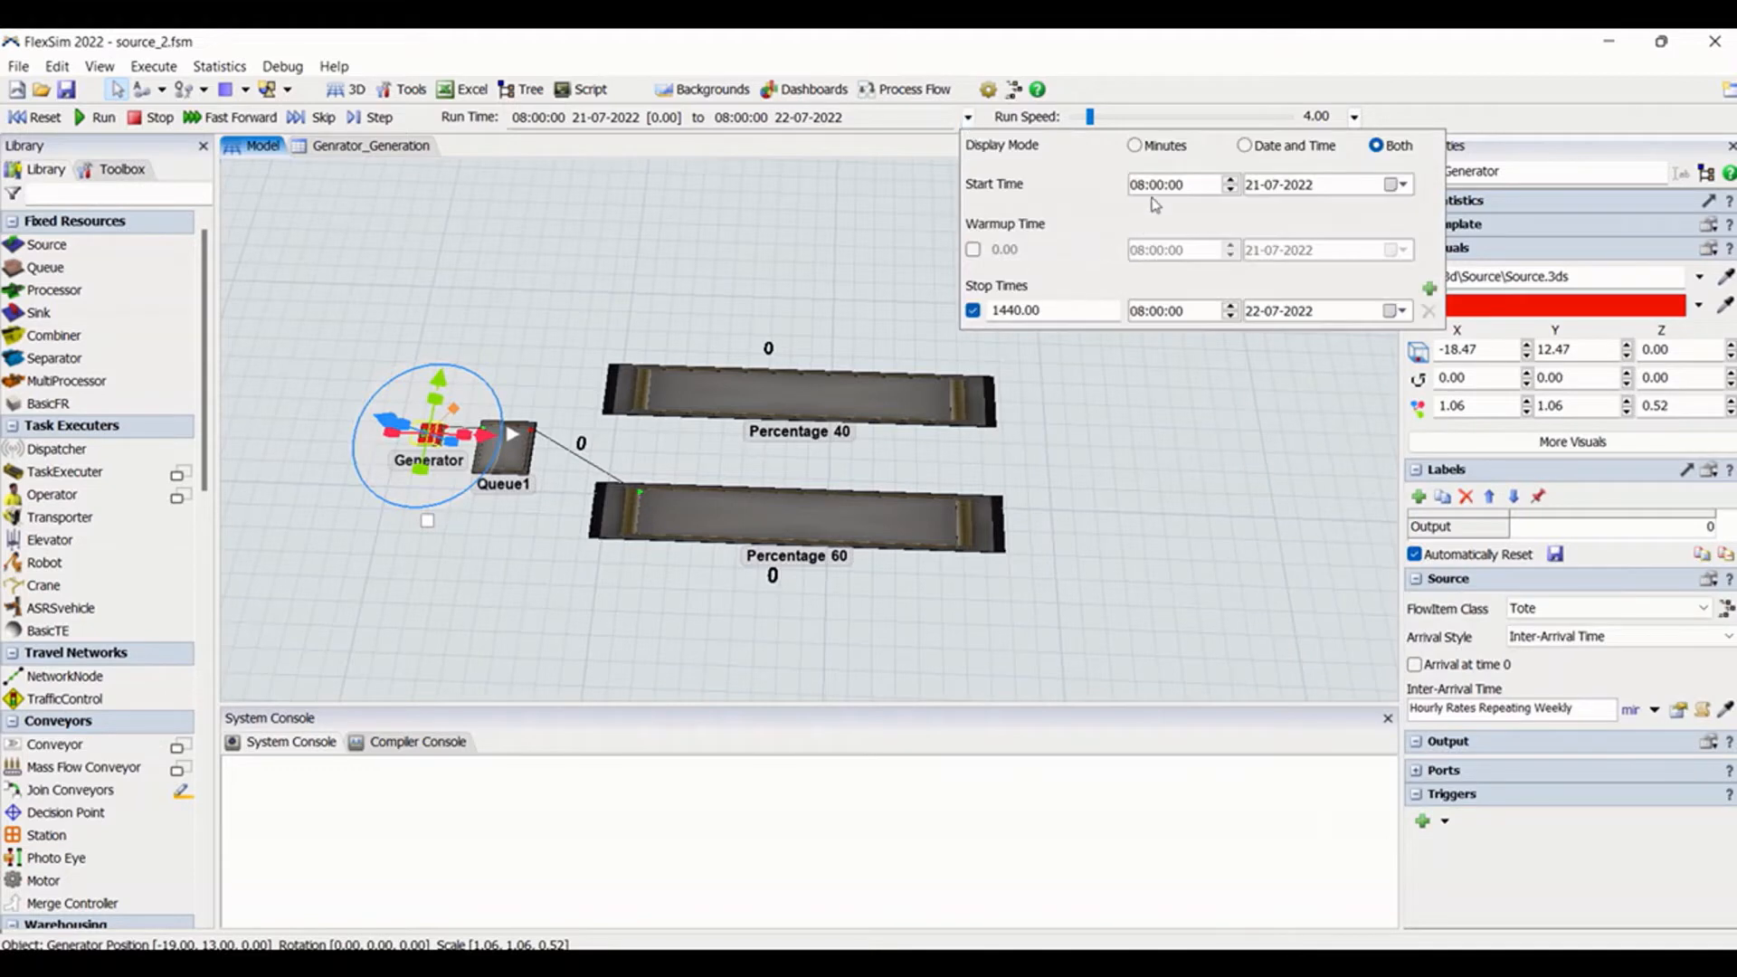
{"action": "left_click", "coordinate": [1399, 185]}
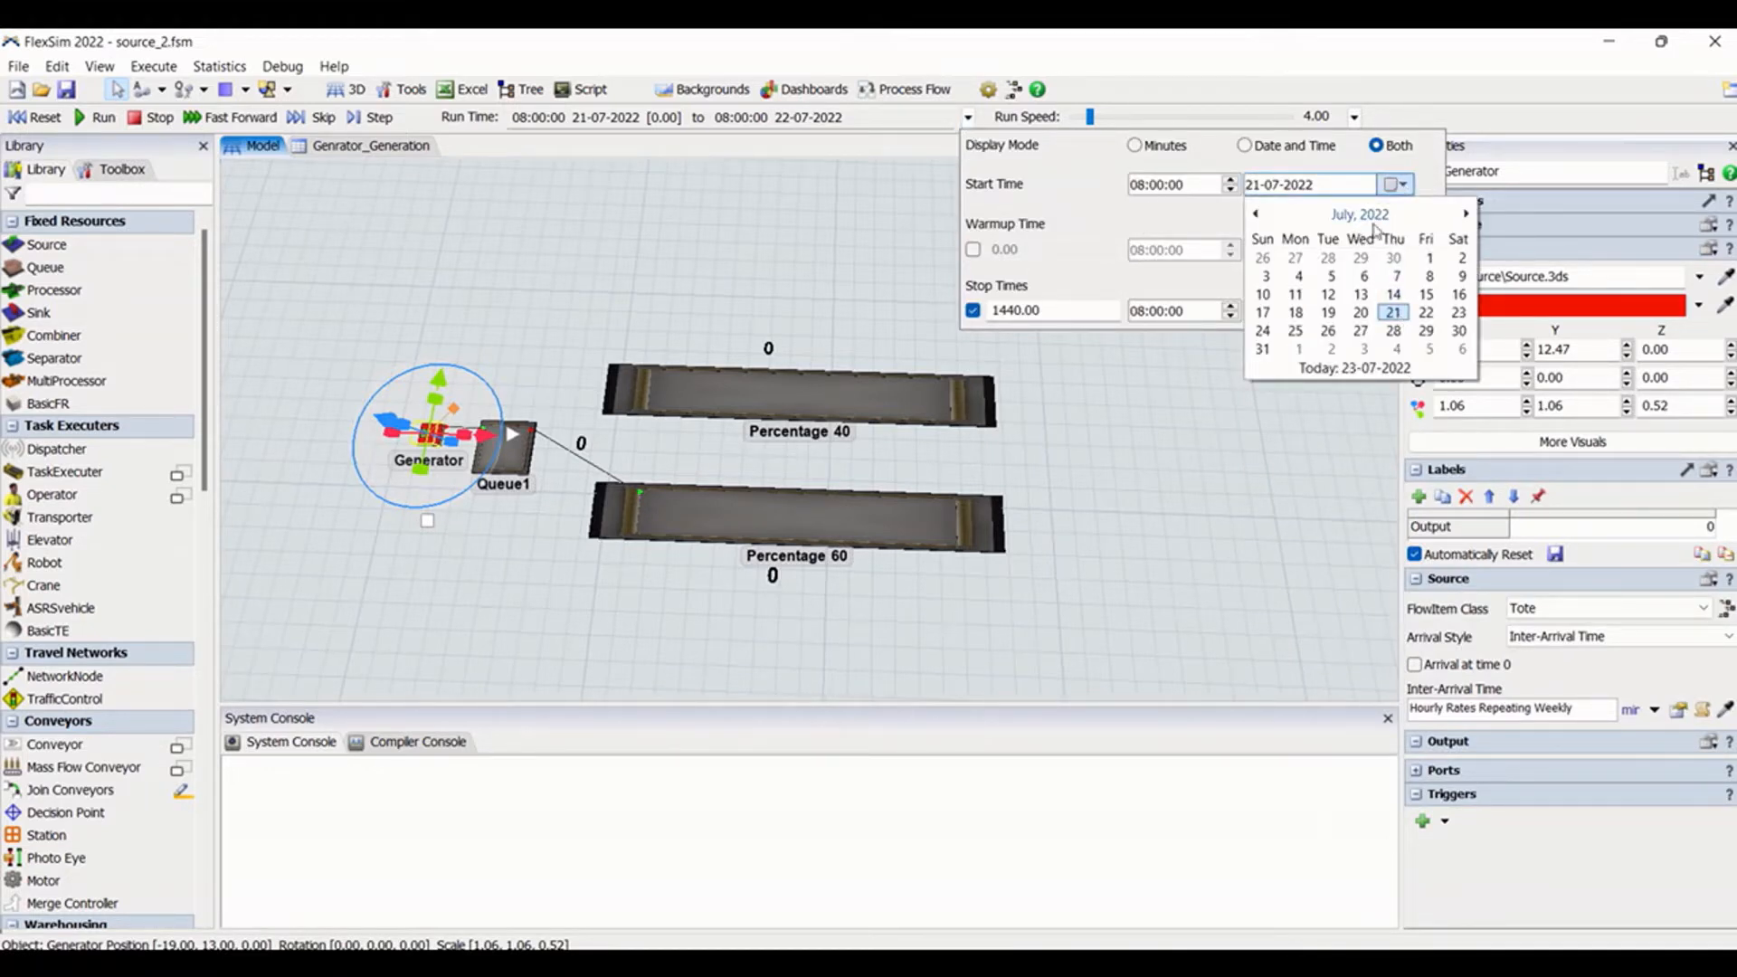
{"action": "left_click", "coordinate": [1175, 398]}
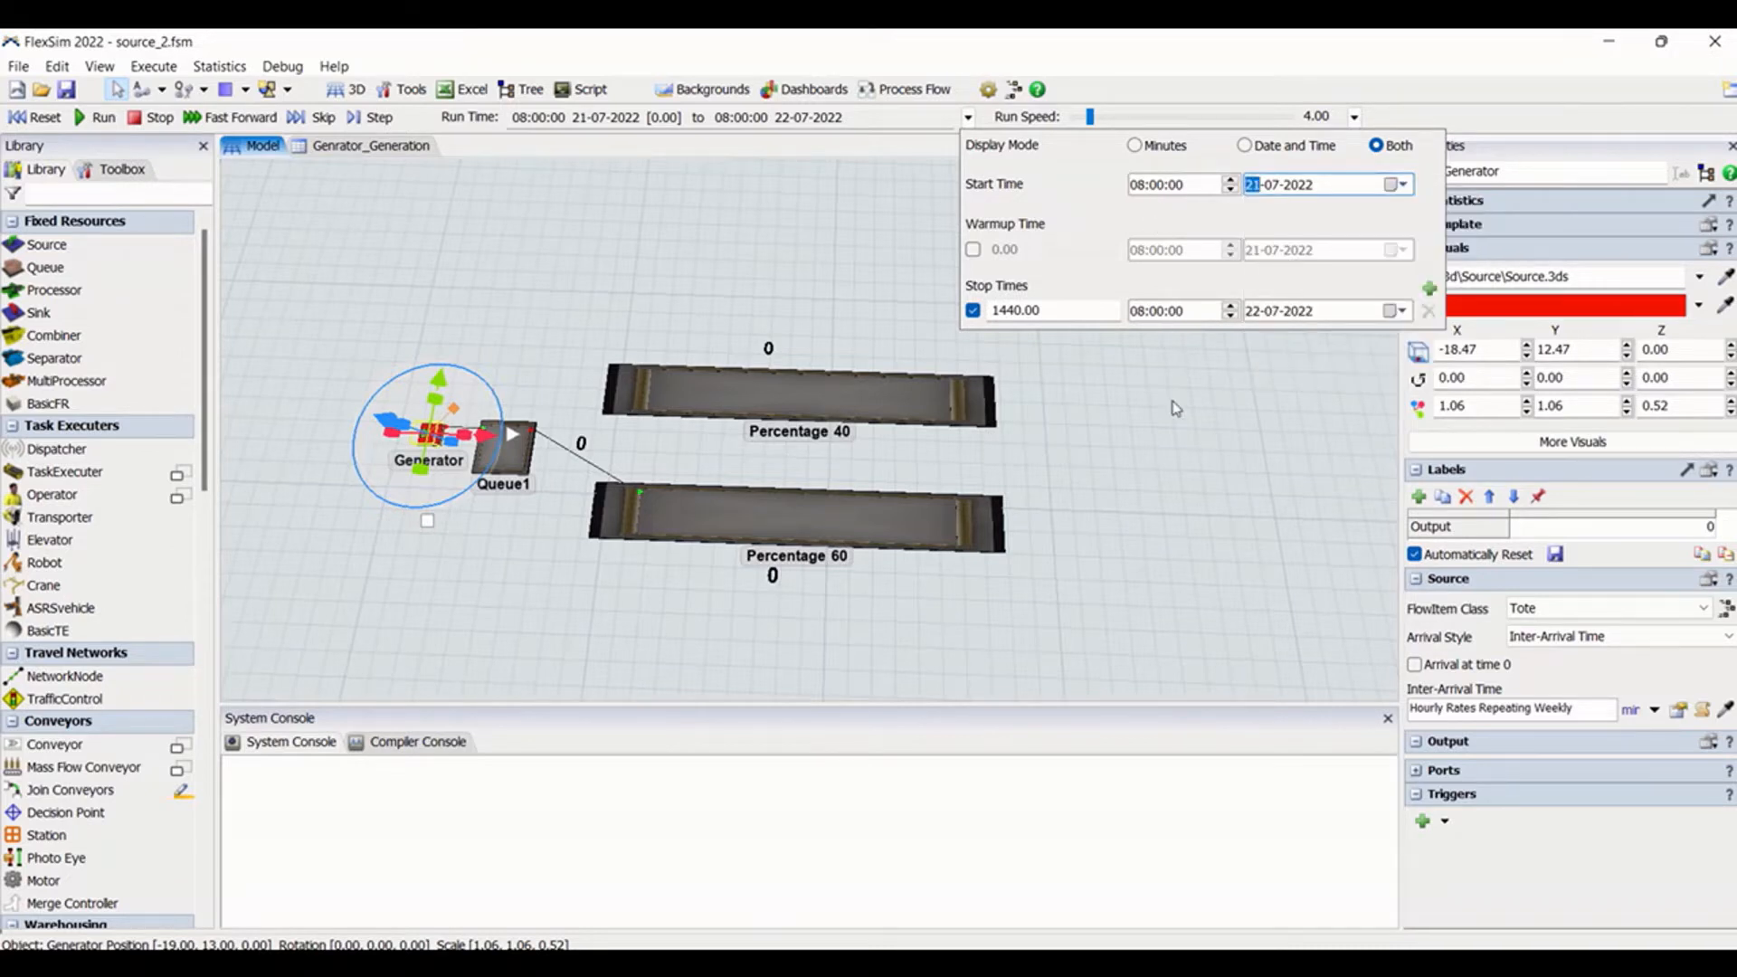
Set the Generator's Thursday hourly rates to 40 for 8:00-9:00, 60 for 9:00-10:00 and 100 for 10:00-11:00
{"action": "left_click", "coordinate": [1676, 711]}
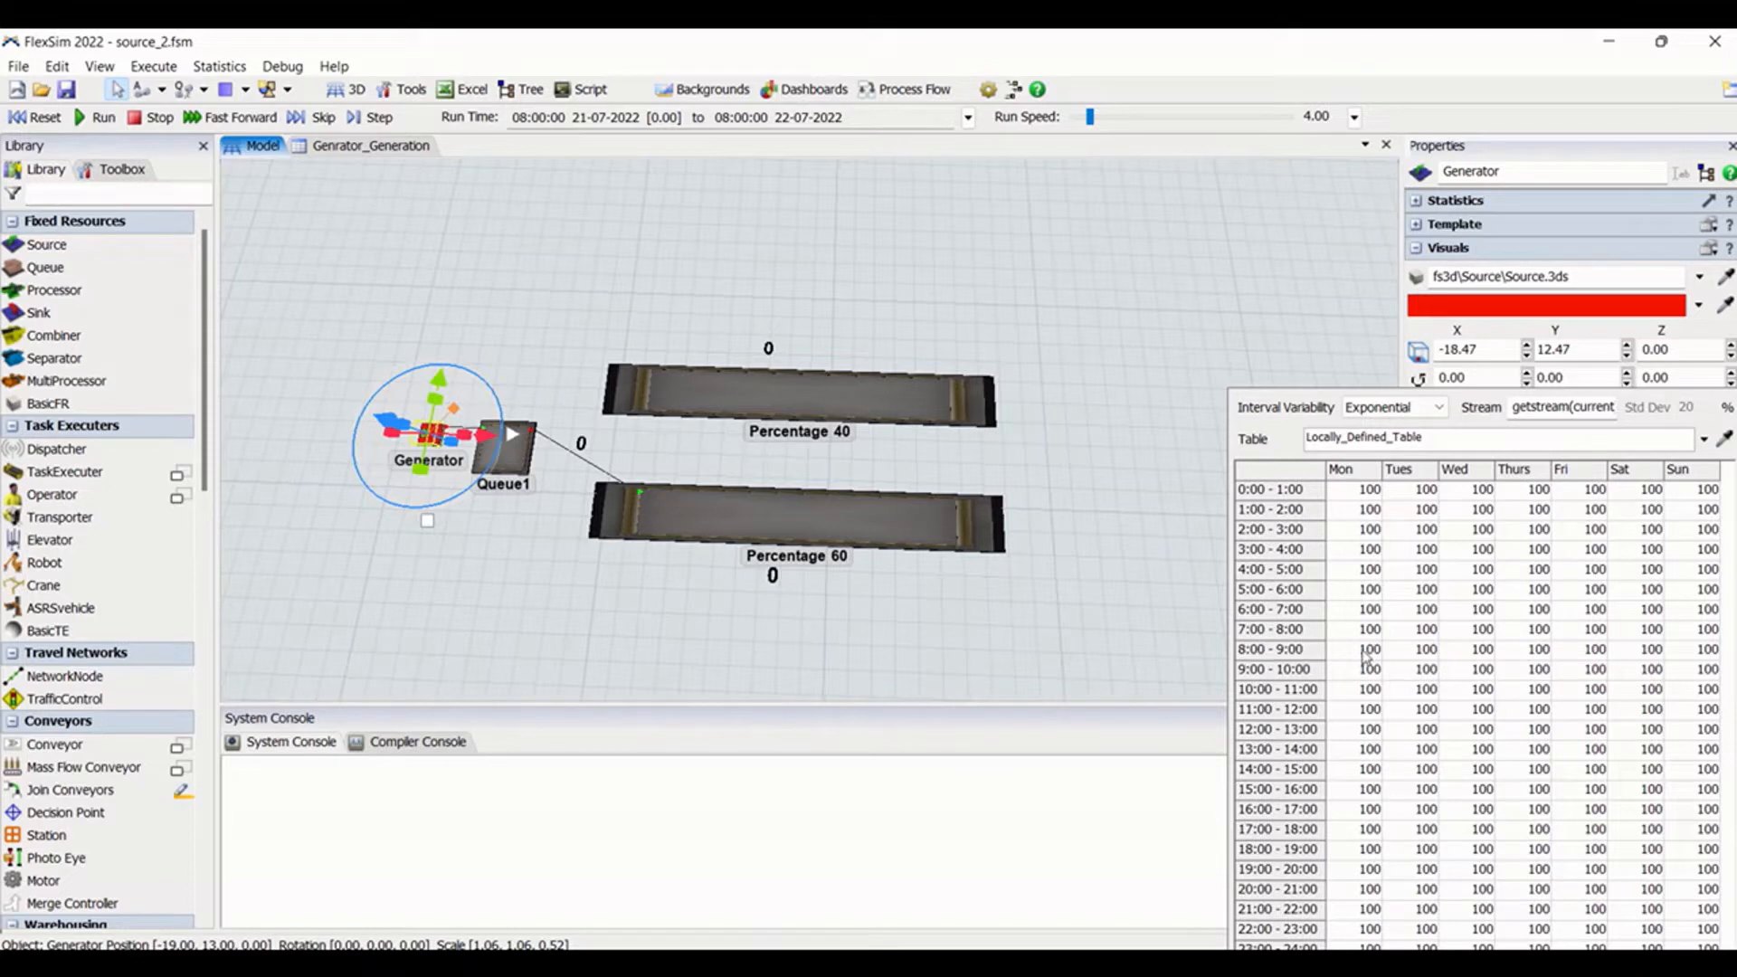
{"action": "left_click", "coordinate": [1584, 651]}
{"action": "left_click", "coordinate": [1540, 650]}
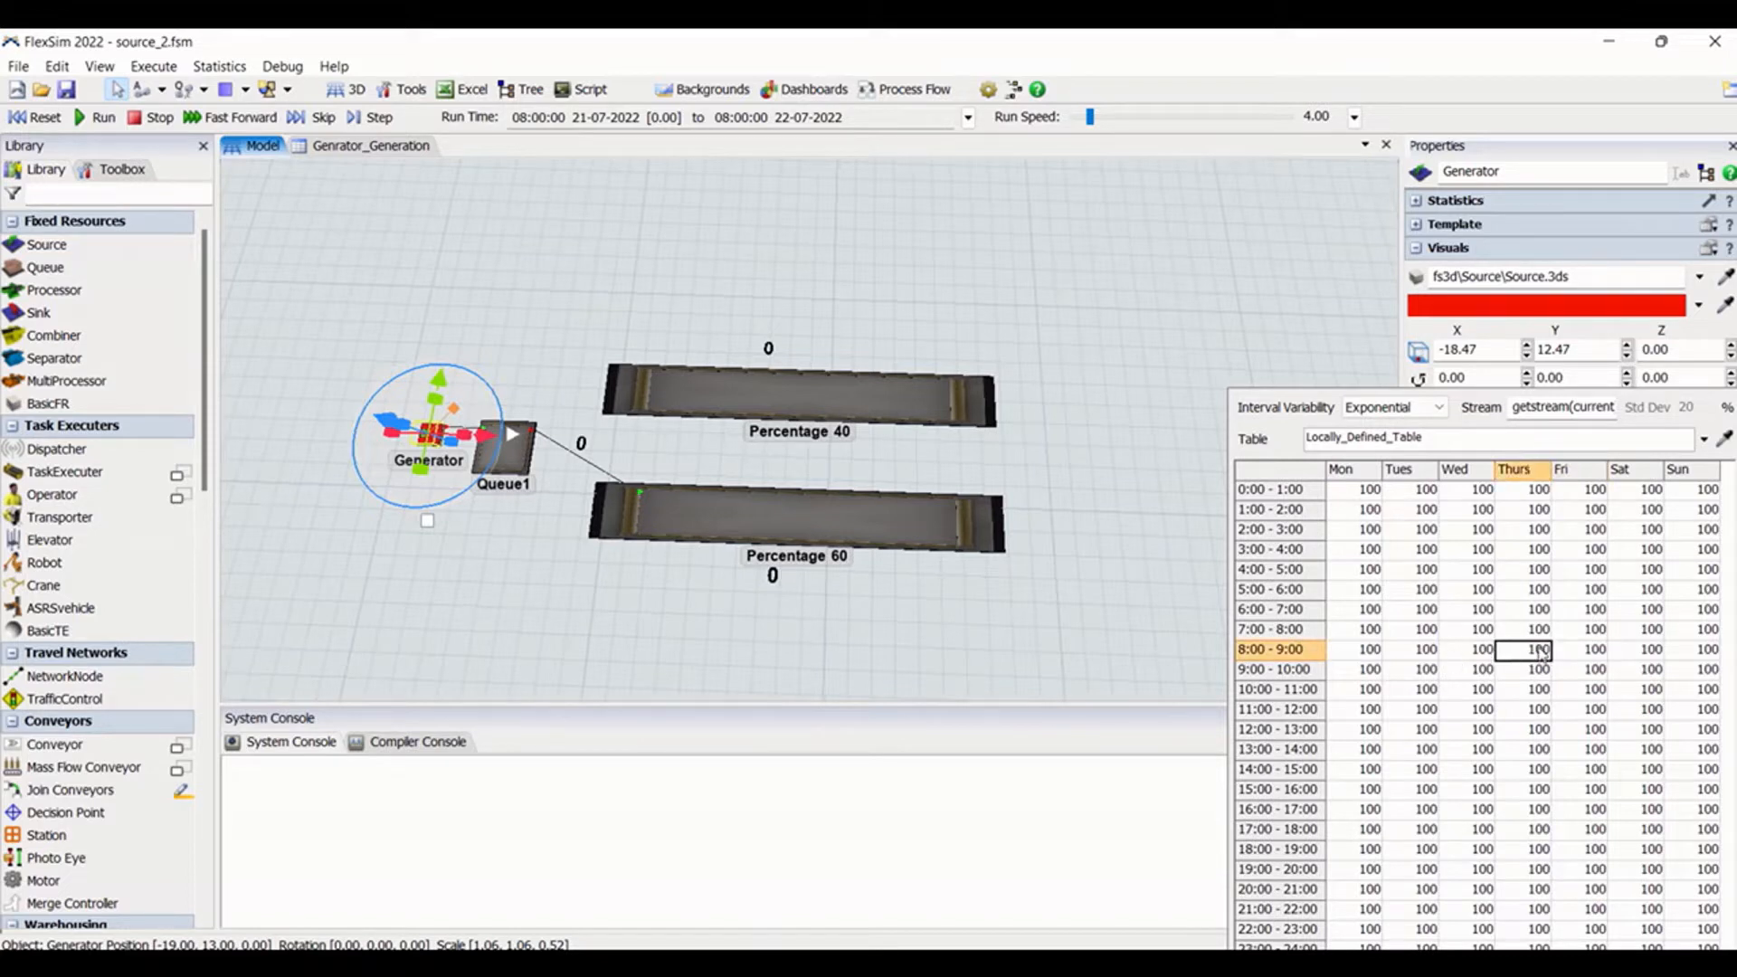
{"action": "key", "text": "Down"}
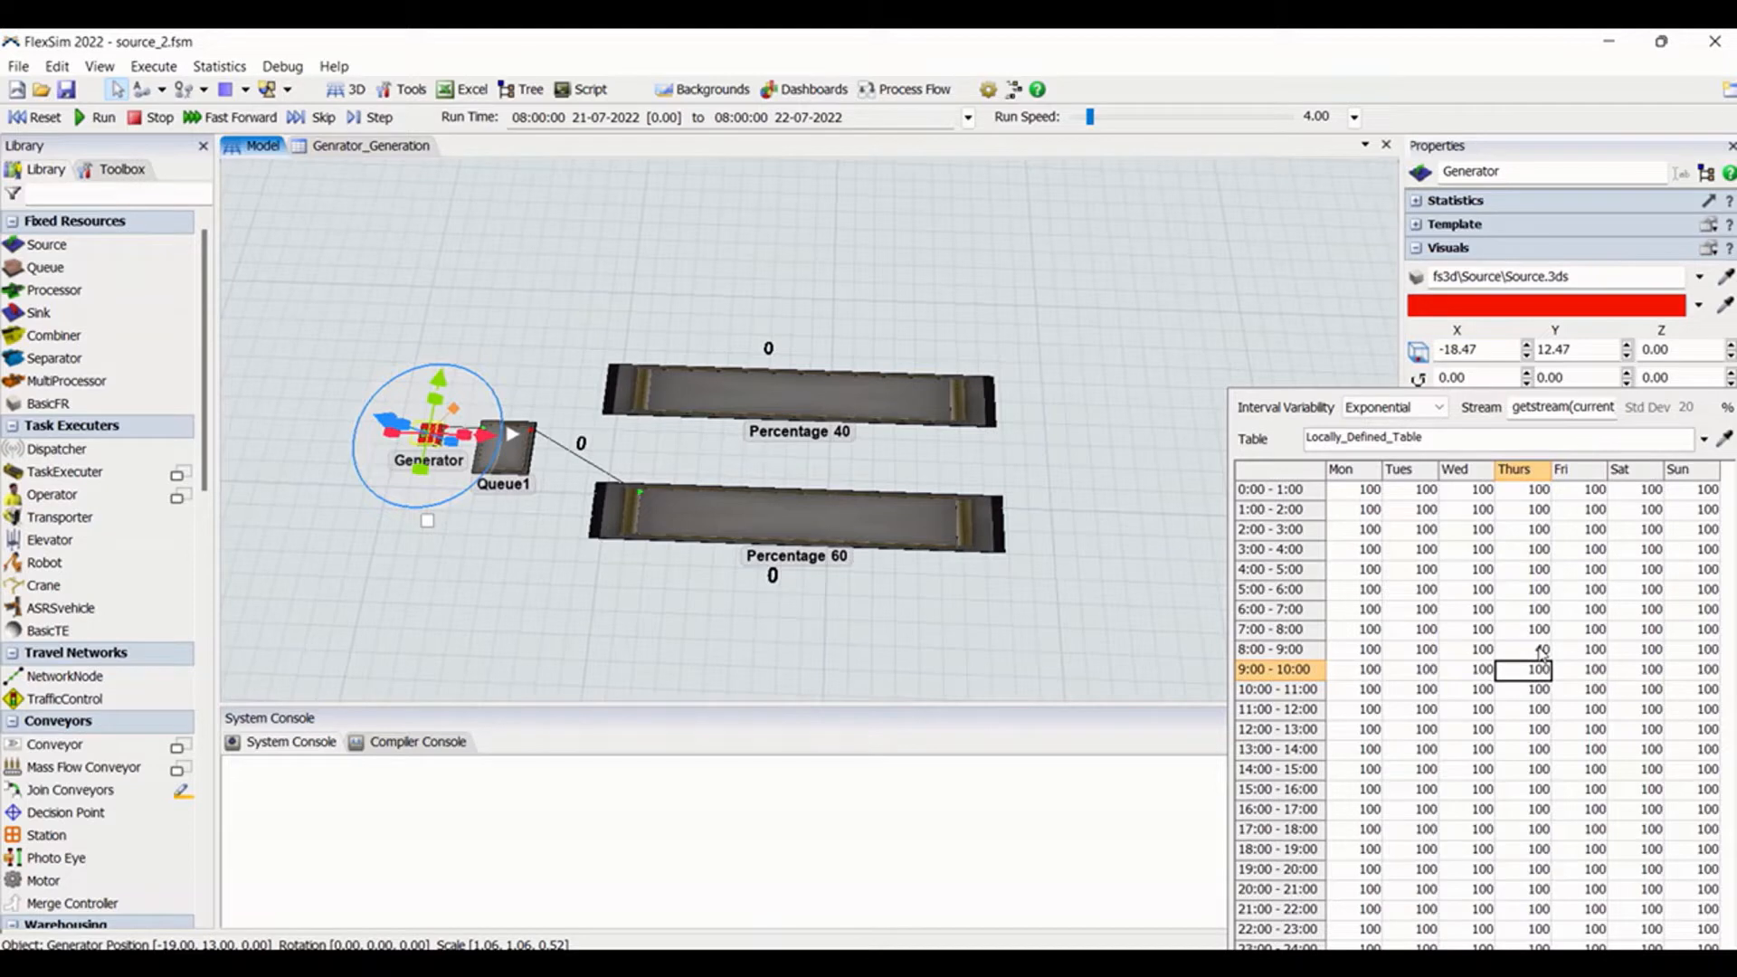
{"action": "type", "text": "60"}
{"action": "left_click", "coordinate": [1529, 695]}
{"action": "type", "text": "10"}
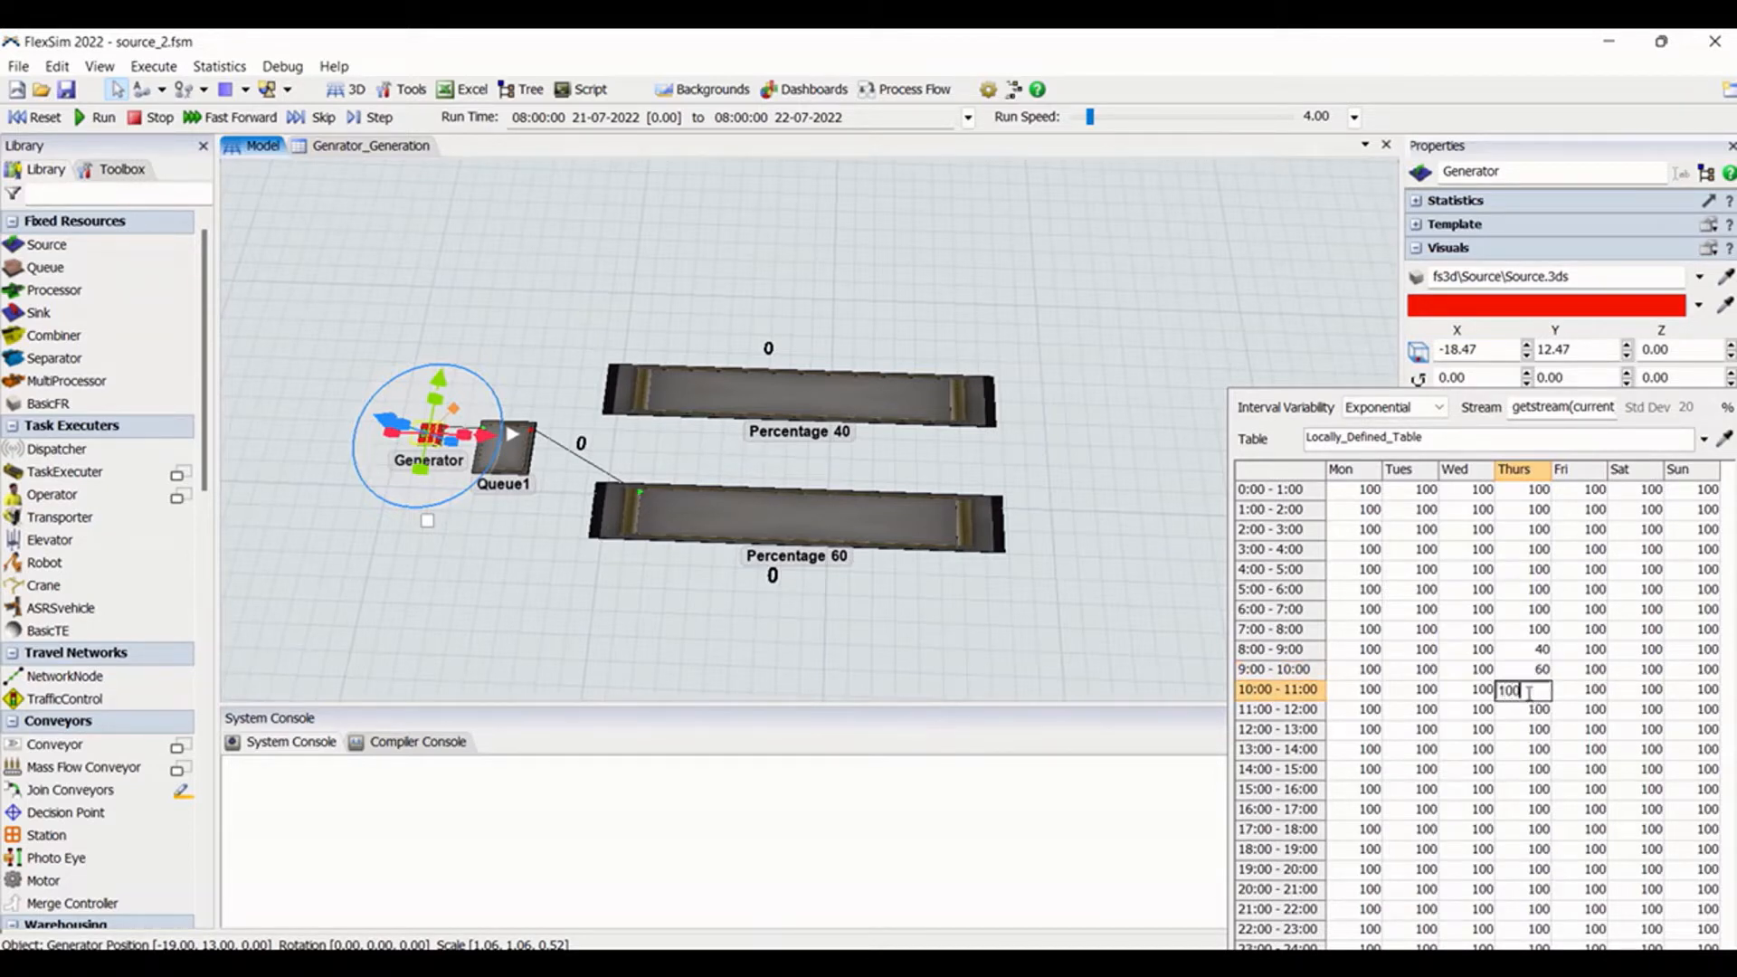
{"action": "left_click", "coordinate": [1534, 653]}
{"action": "left_click", "coordinate": [1212, 226]}
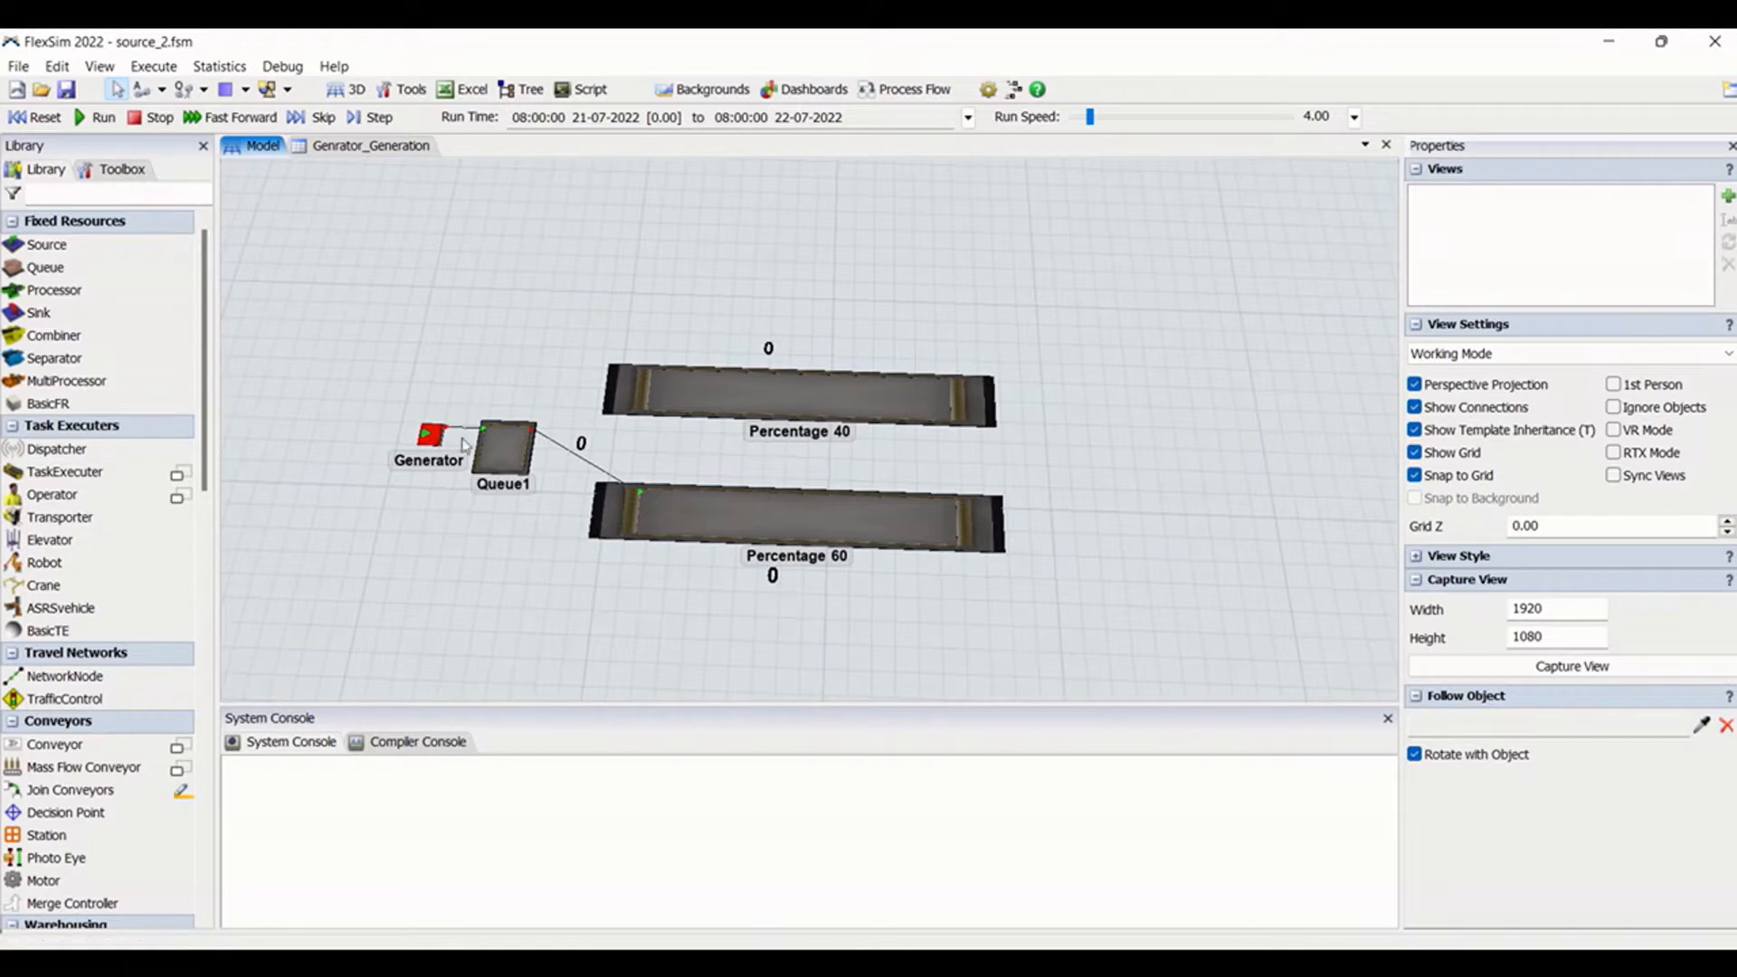
Select the Percentage 60 queue and examine its connection and properties
{"action": "left_click", "coordinate": [787, 521]}
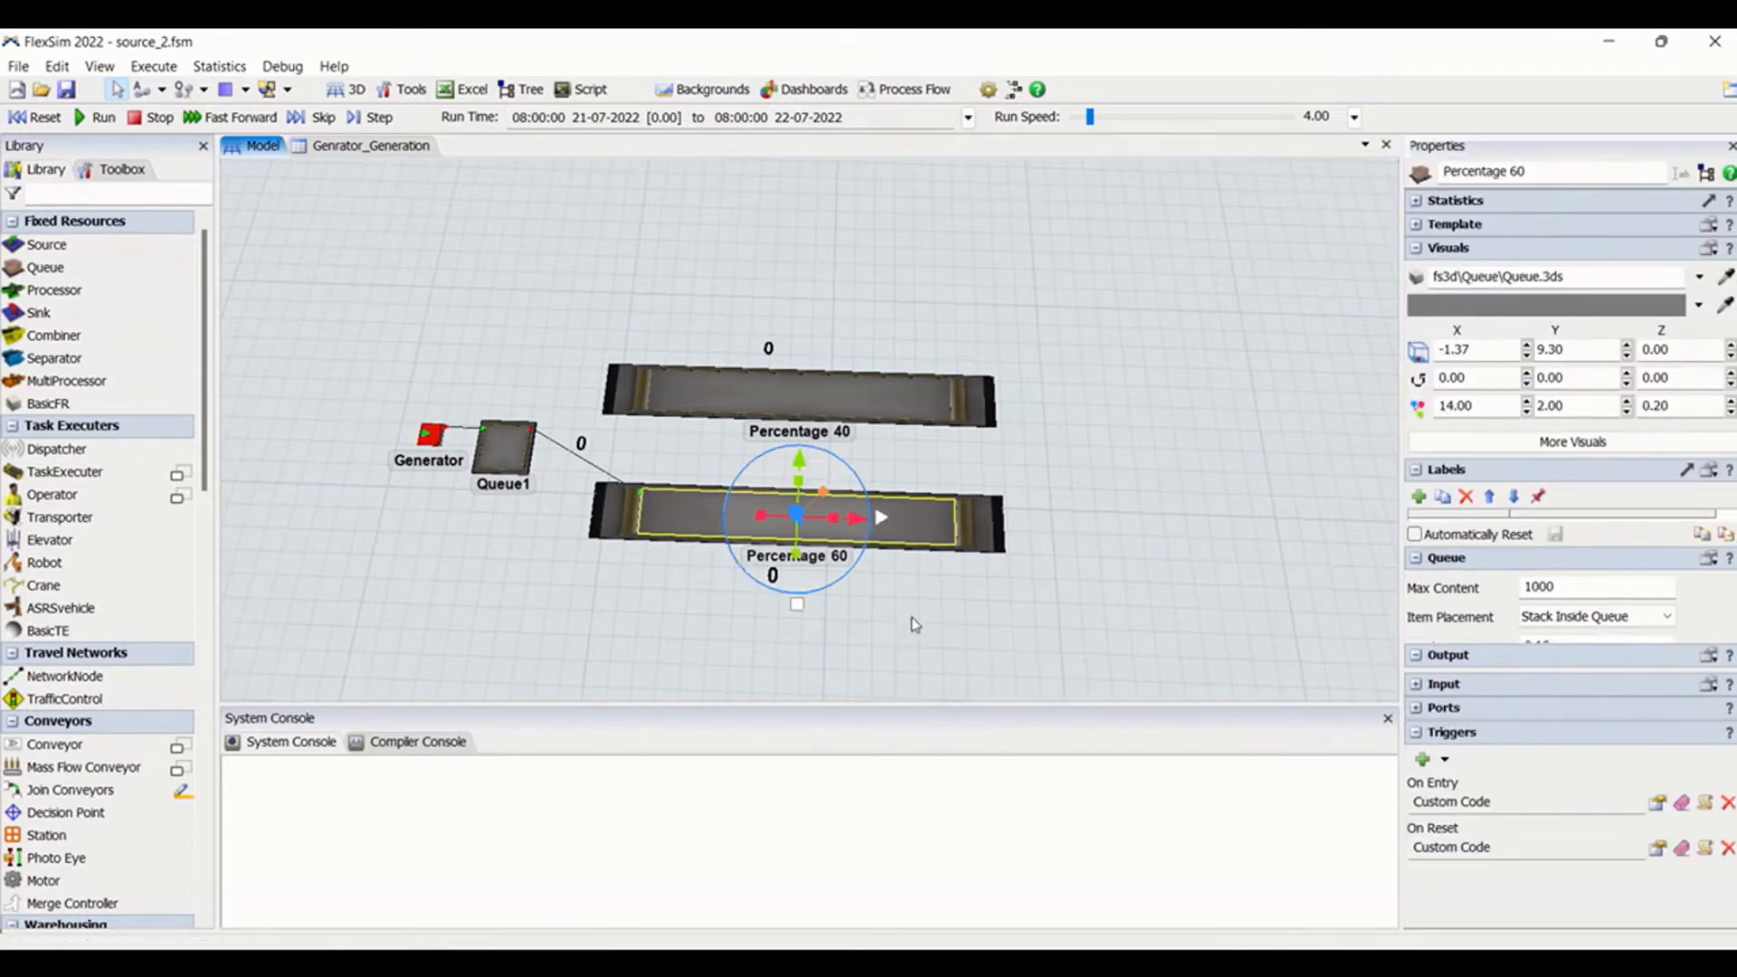
{"action": "left_click", "coordinate": [846, 572]}
{"action": "left_click_drag", "start_coordinate": [833, 563], "coordinate": [841, 548]}
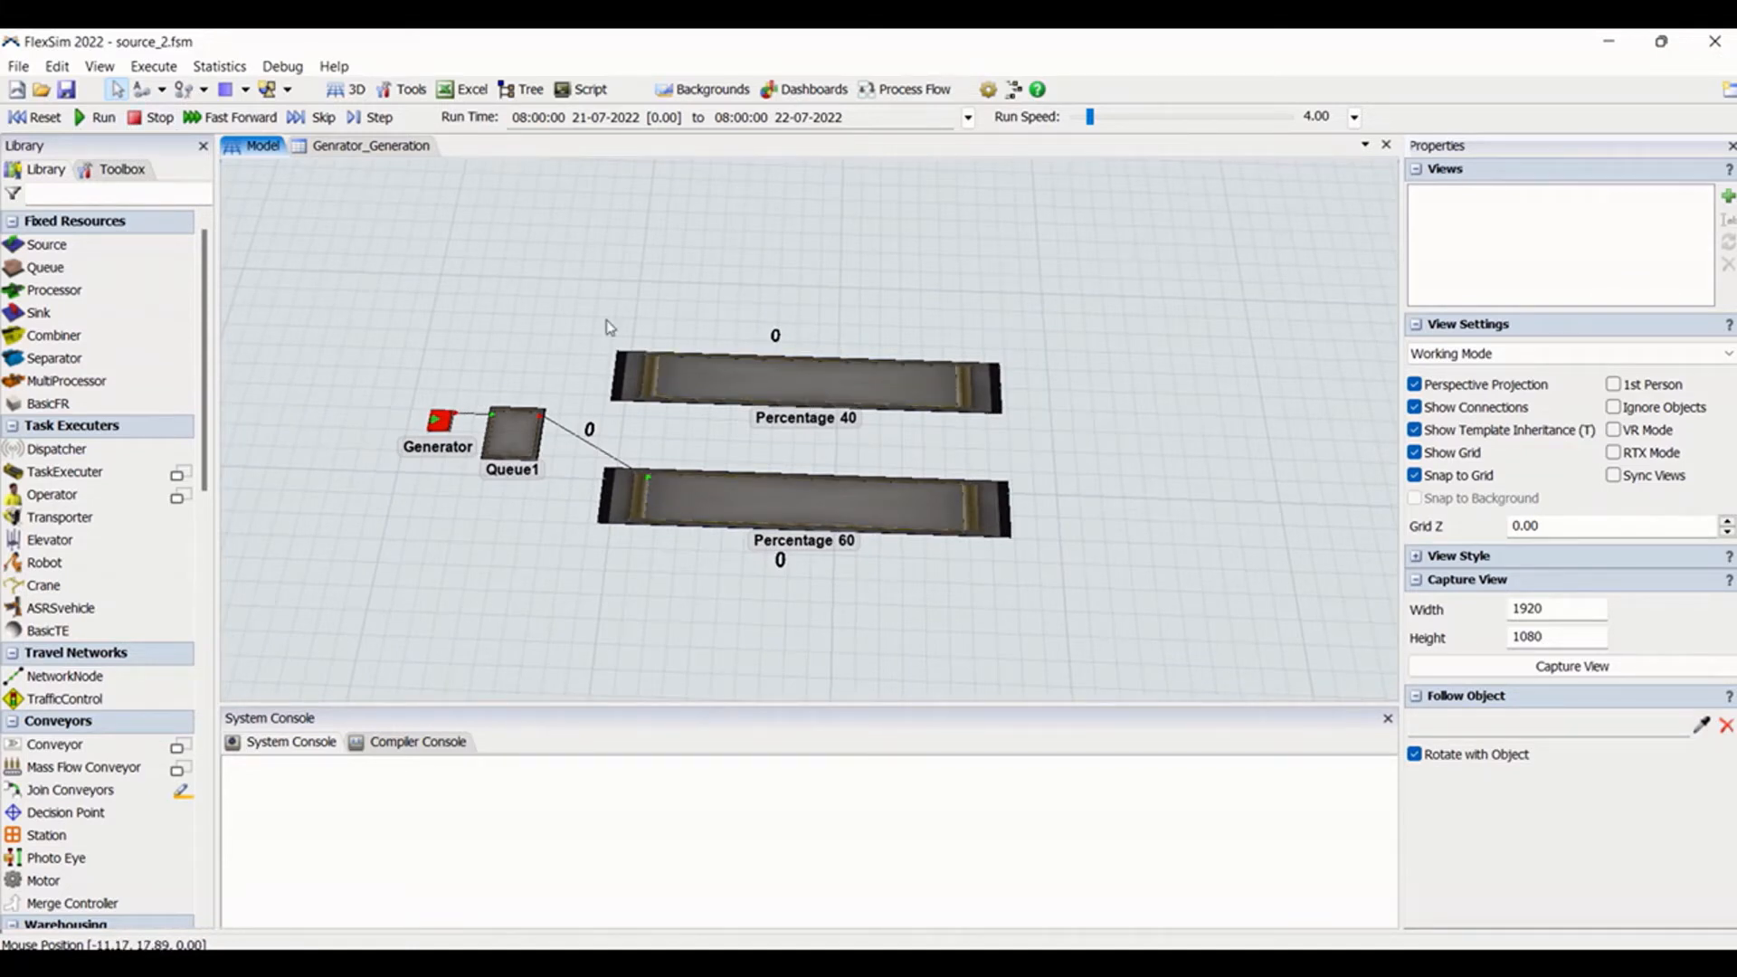
{"action": "left_click", "coordinate": [689, 514]}
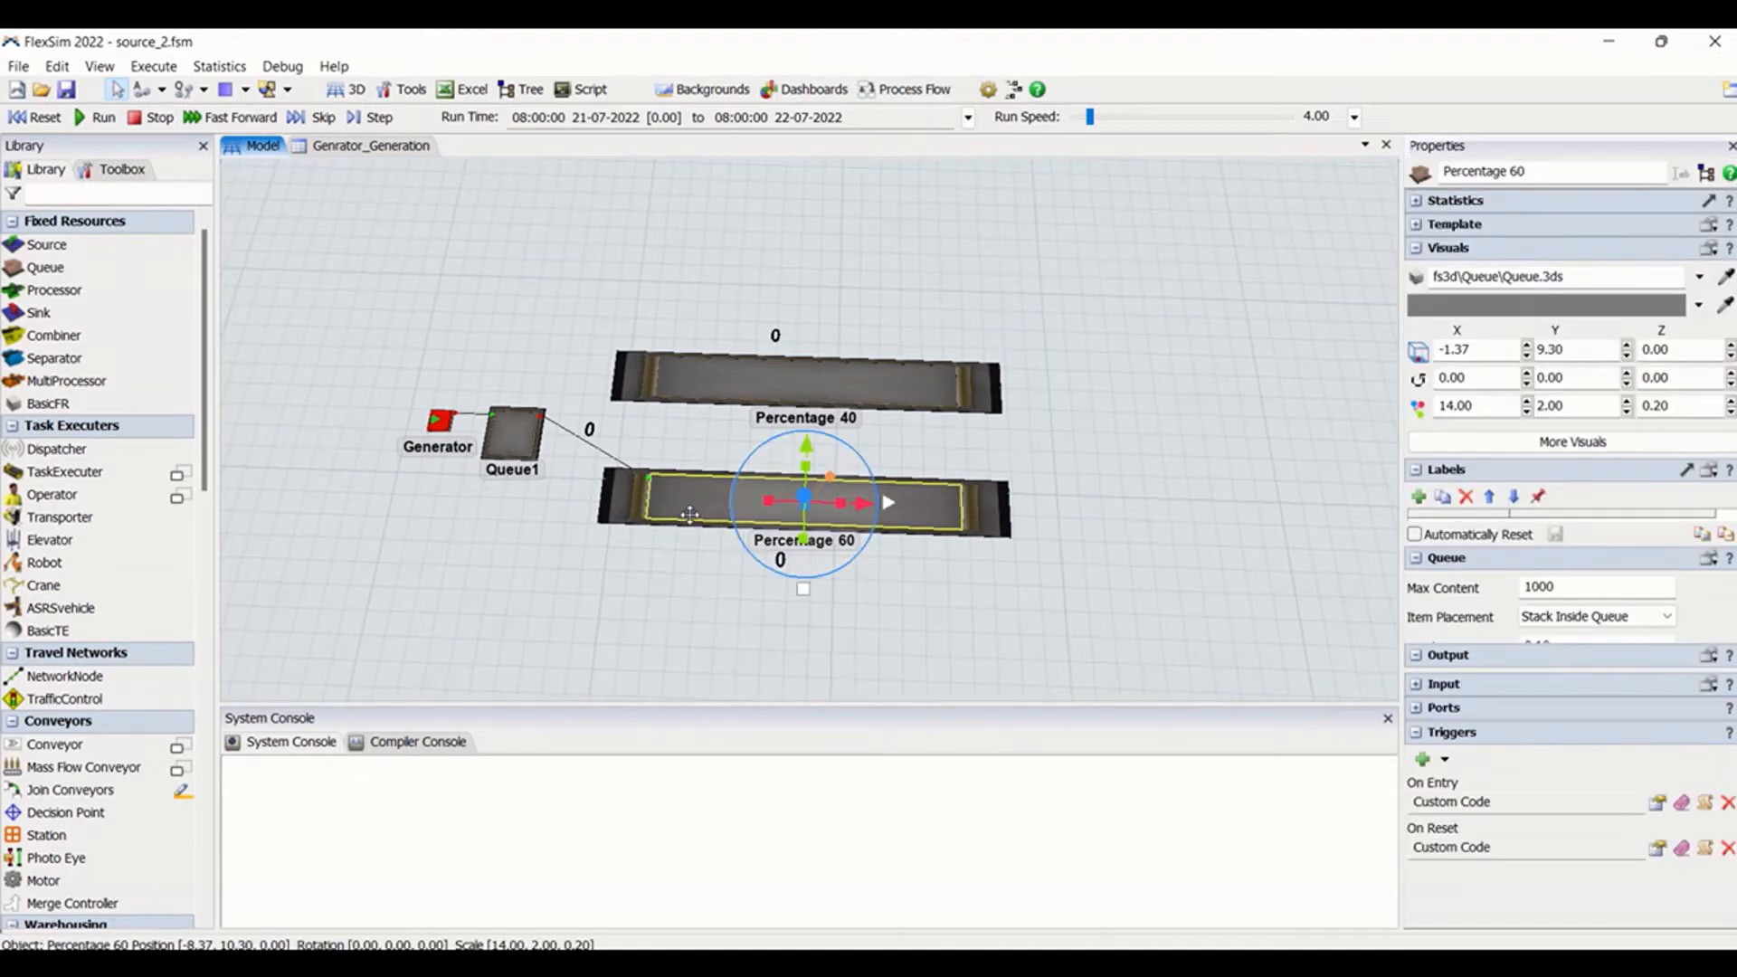
Set the simulation's stop time to 09:00:00 on 21-07-2022
{"action": "left_click", "coordinate": [968, 117]}
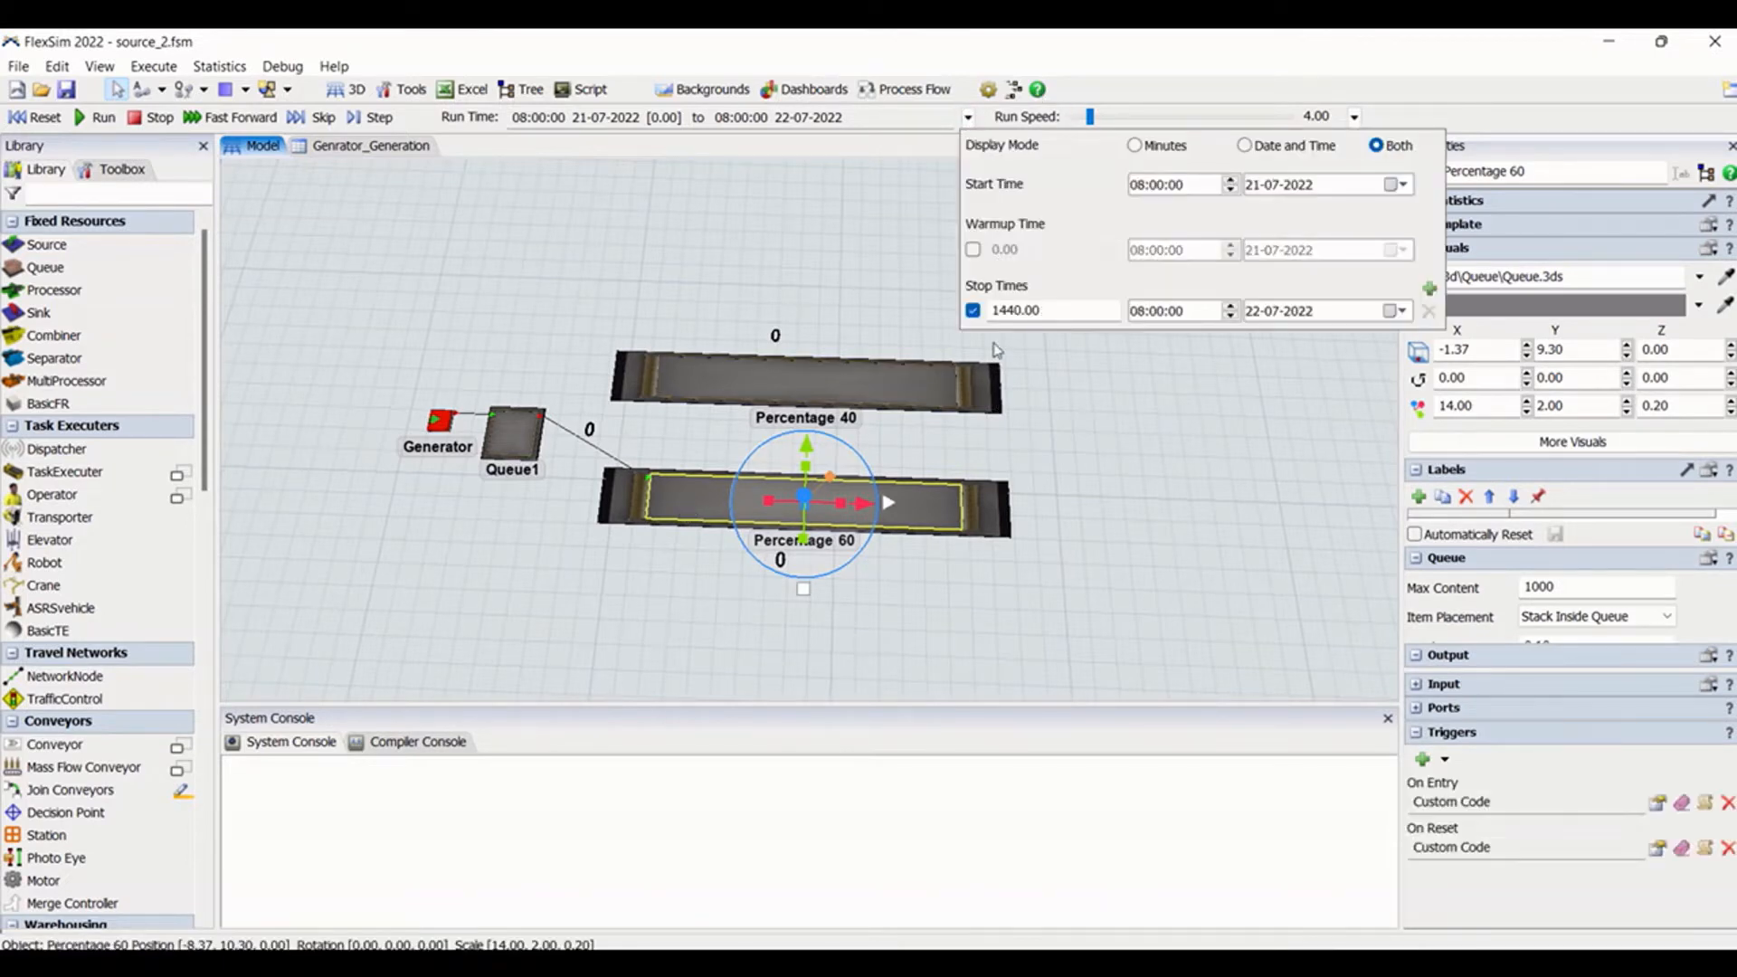
{"action": "left_click", "coordinate": [1135, 312]}
{"action": "left_click", "coordinate": [1401, 311]}
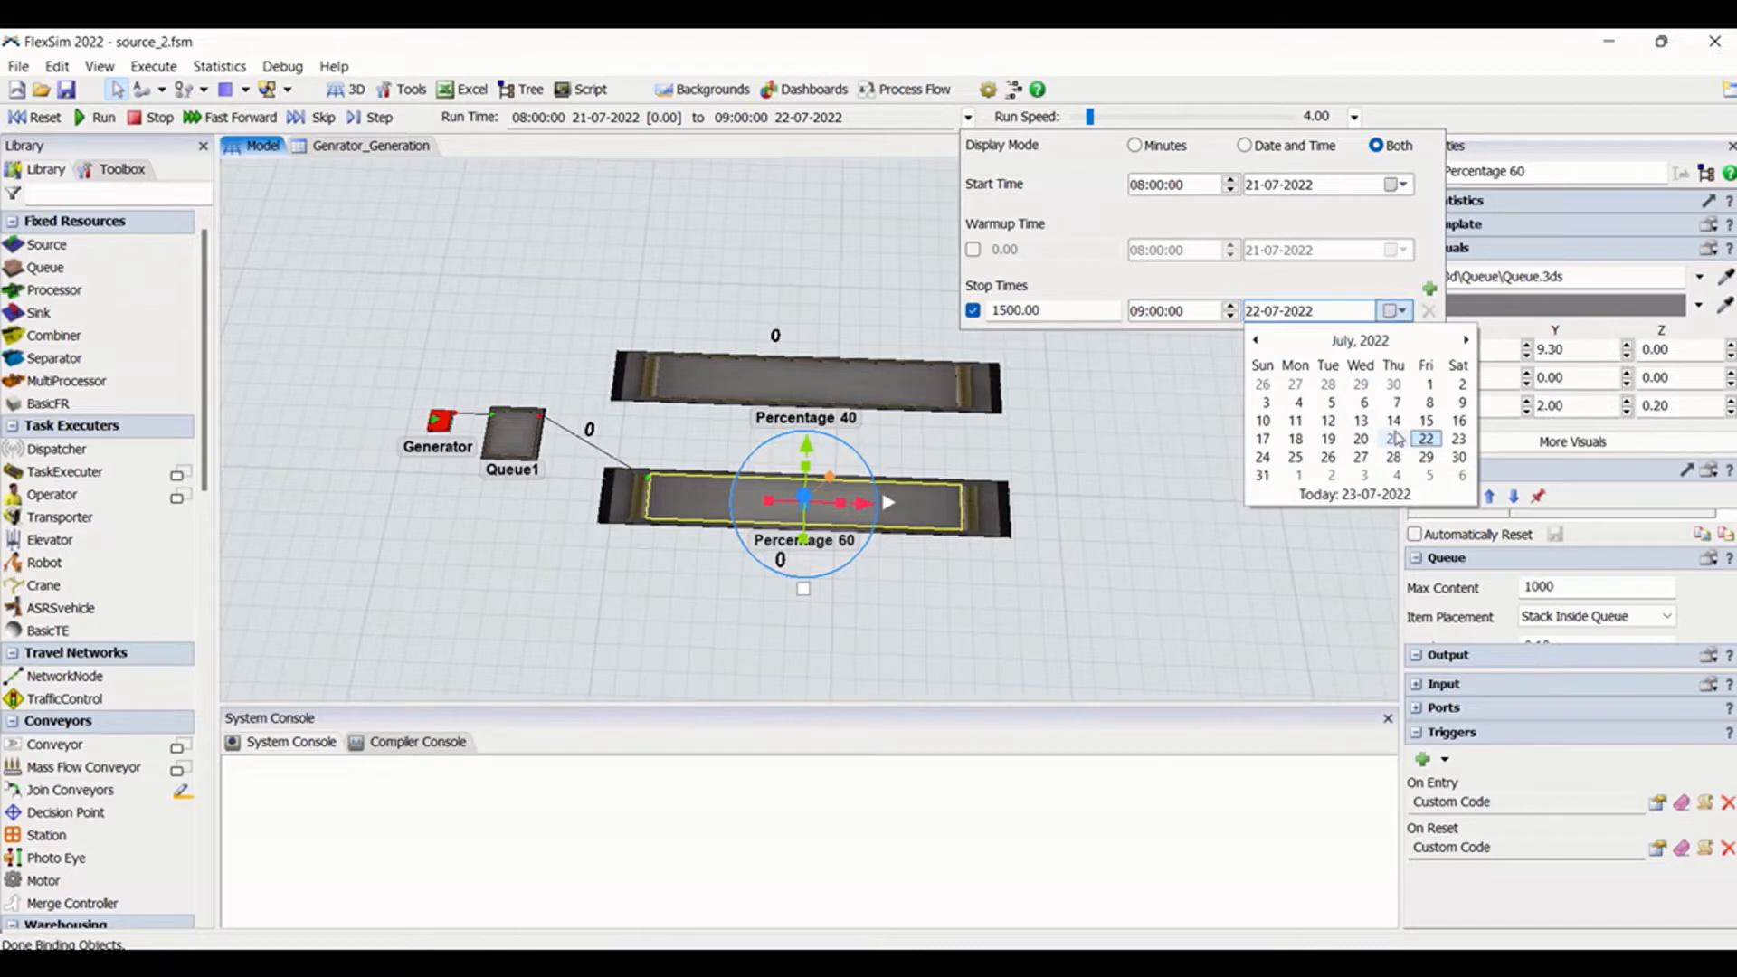
{"action": "left_click", "coordinate": [1387, 439]}
{"action": "left_click", "coordinate": [1208, 402]}
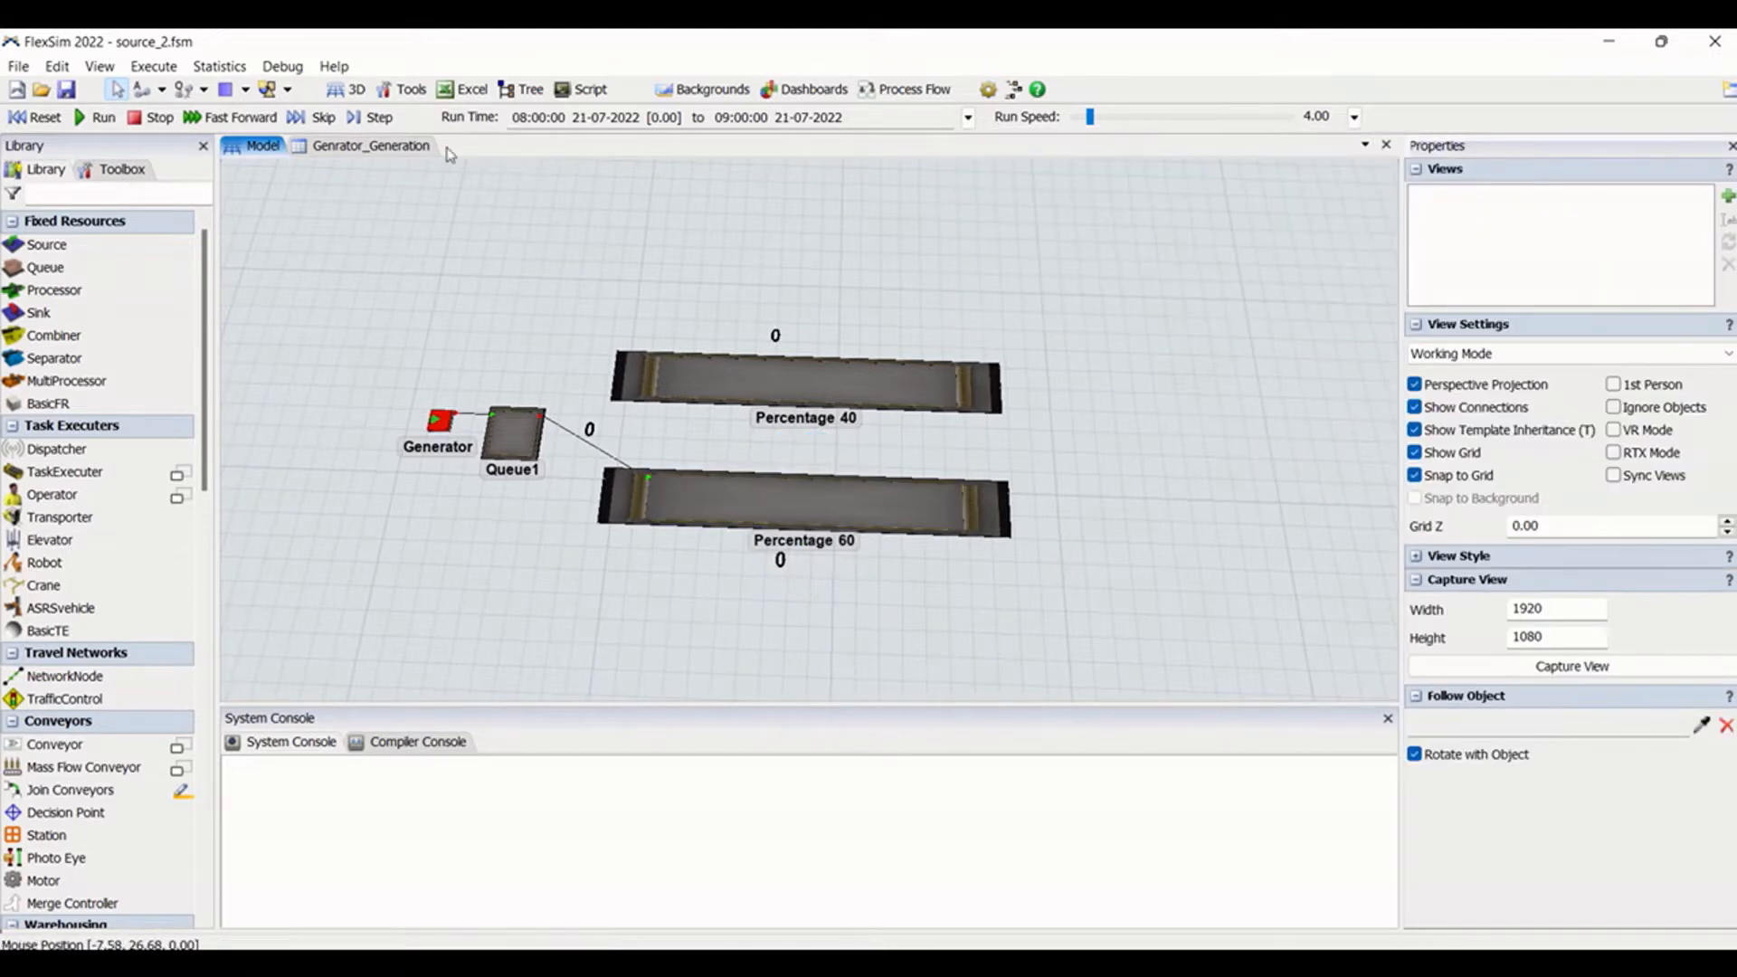
Reset and run the model with the run speed raised to 6364, checking the Percentage 60 queue's statistics
{"action": "left_click", "coordinate": [38, 120]}
{"action": "left_click", "coordinate": [97, 117]}
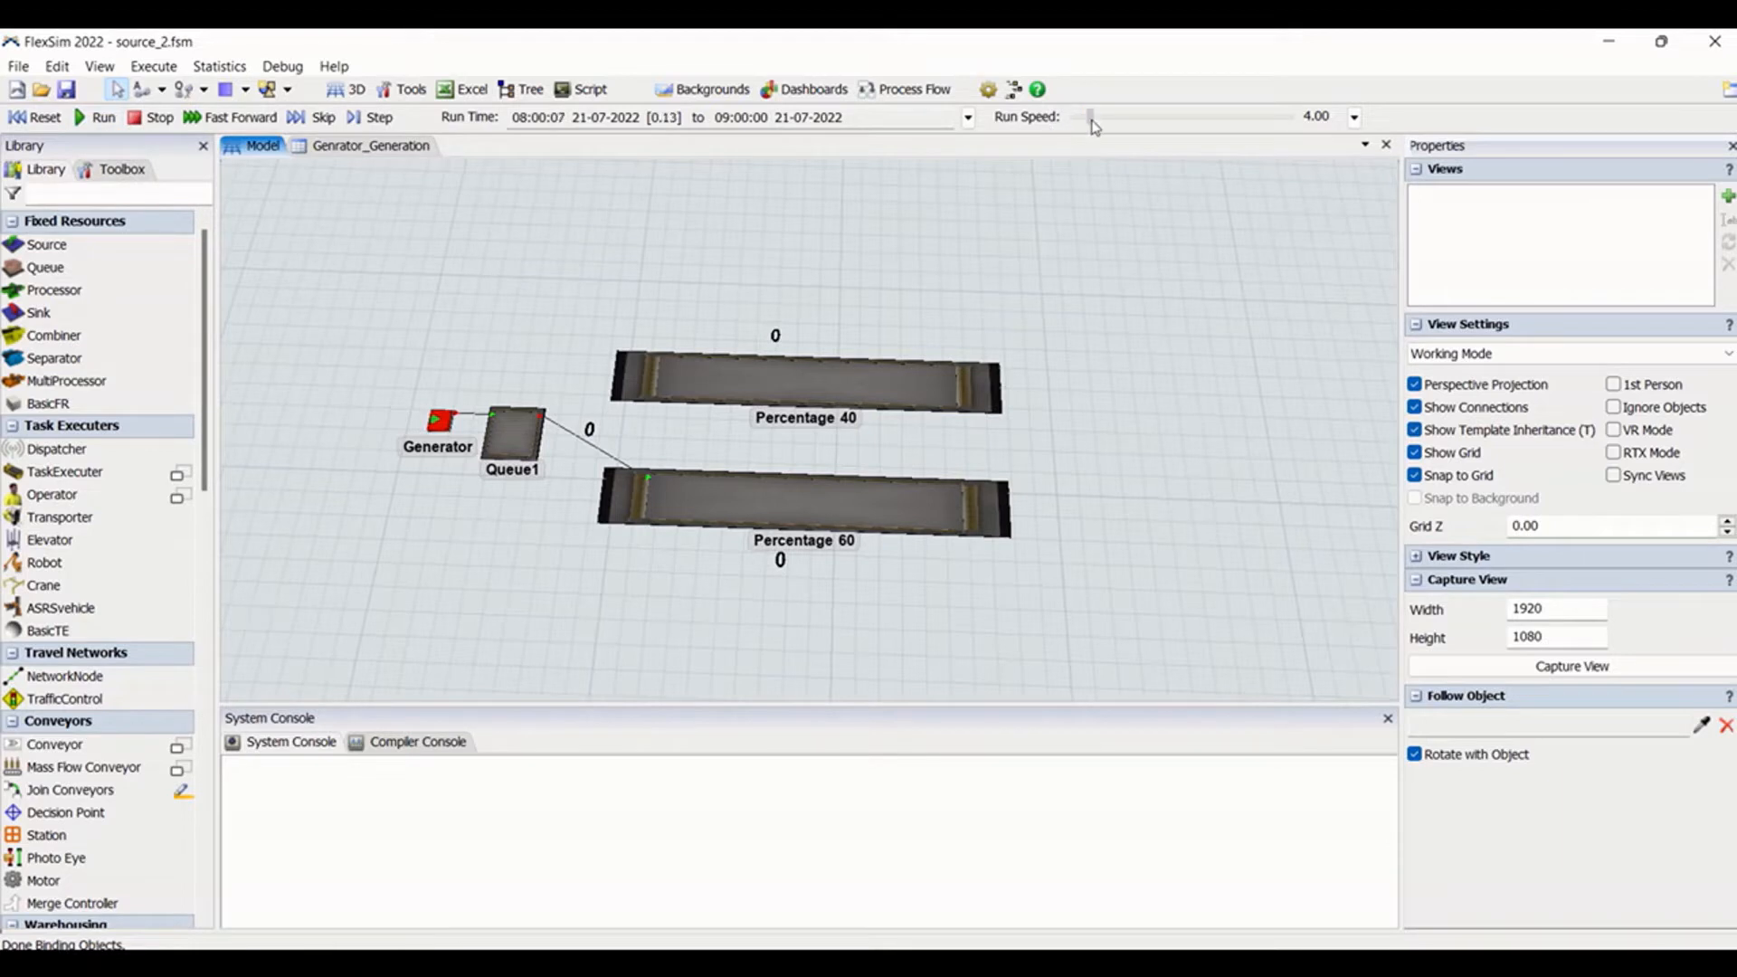
{"action": "left_click_drag", "start_coordinate": [1090, 116], "coordinate": [1122, 126]}
{"action": "left_click", "coordinate": [959, 506]}
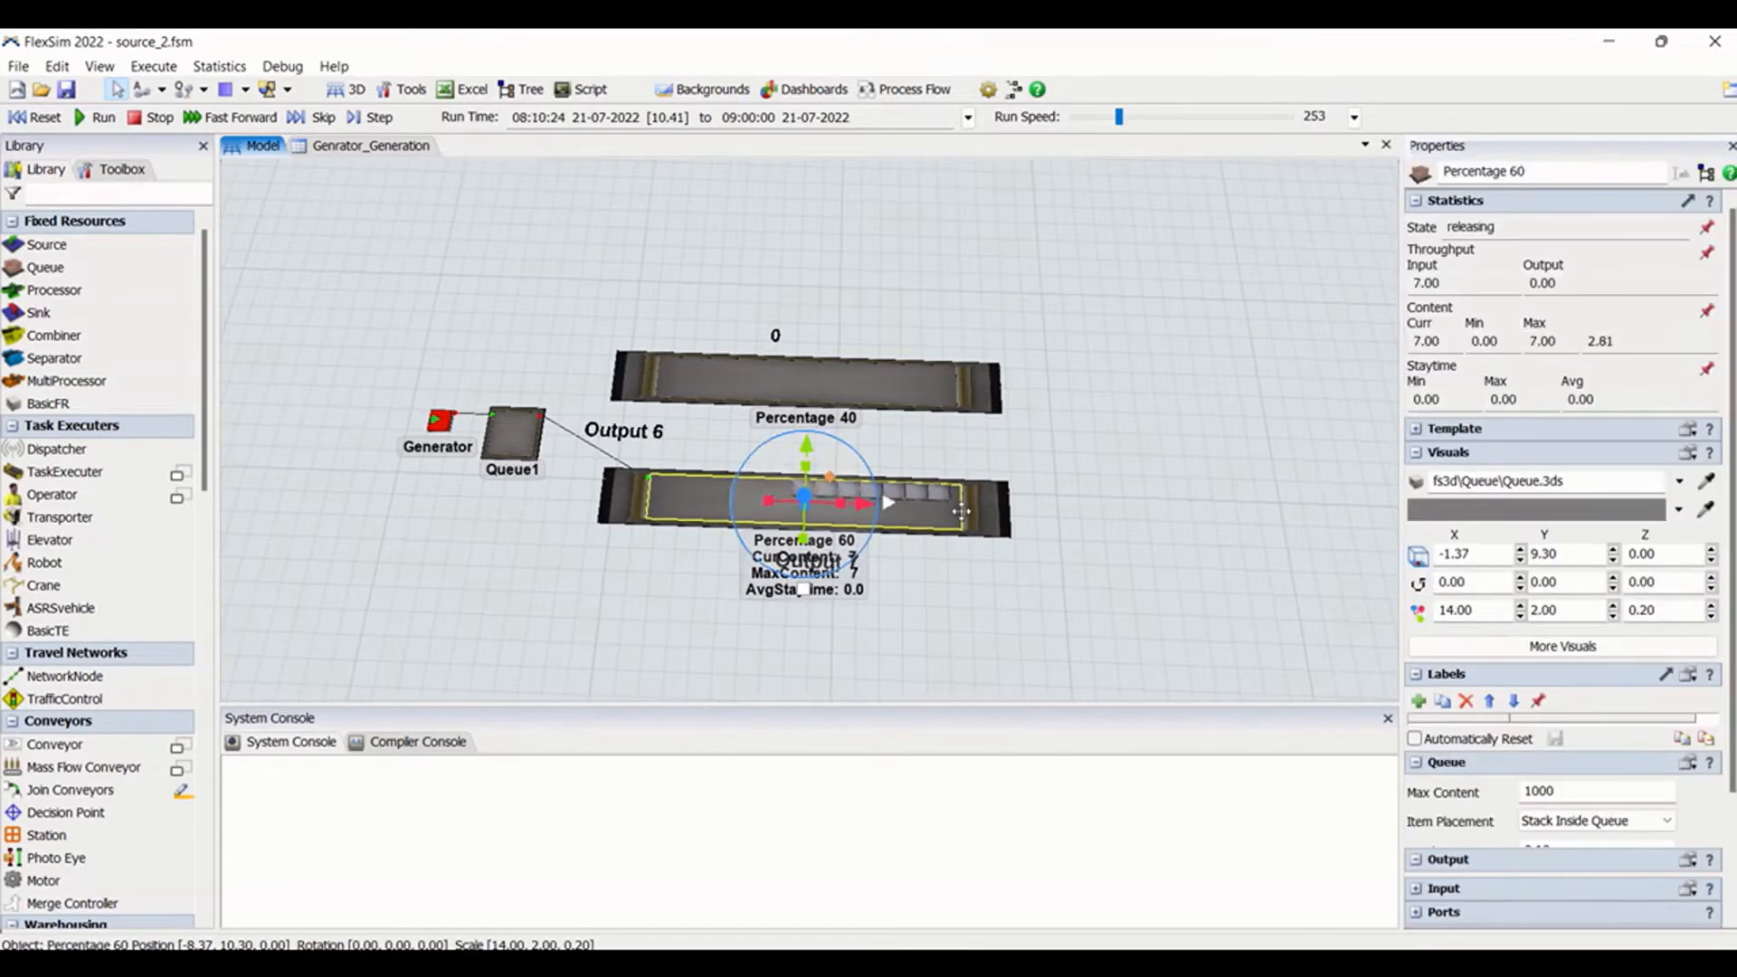
{"action": "left_click_drag", "start_coordinate": [1118, 117], "coordinate": [1163, 118]}
{"action": "left_click", "coordinate": [1175, 119]}
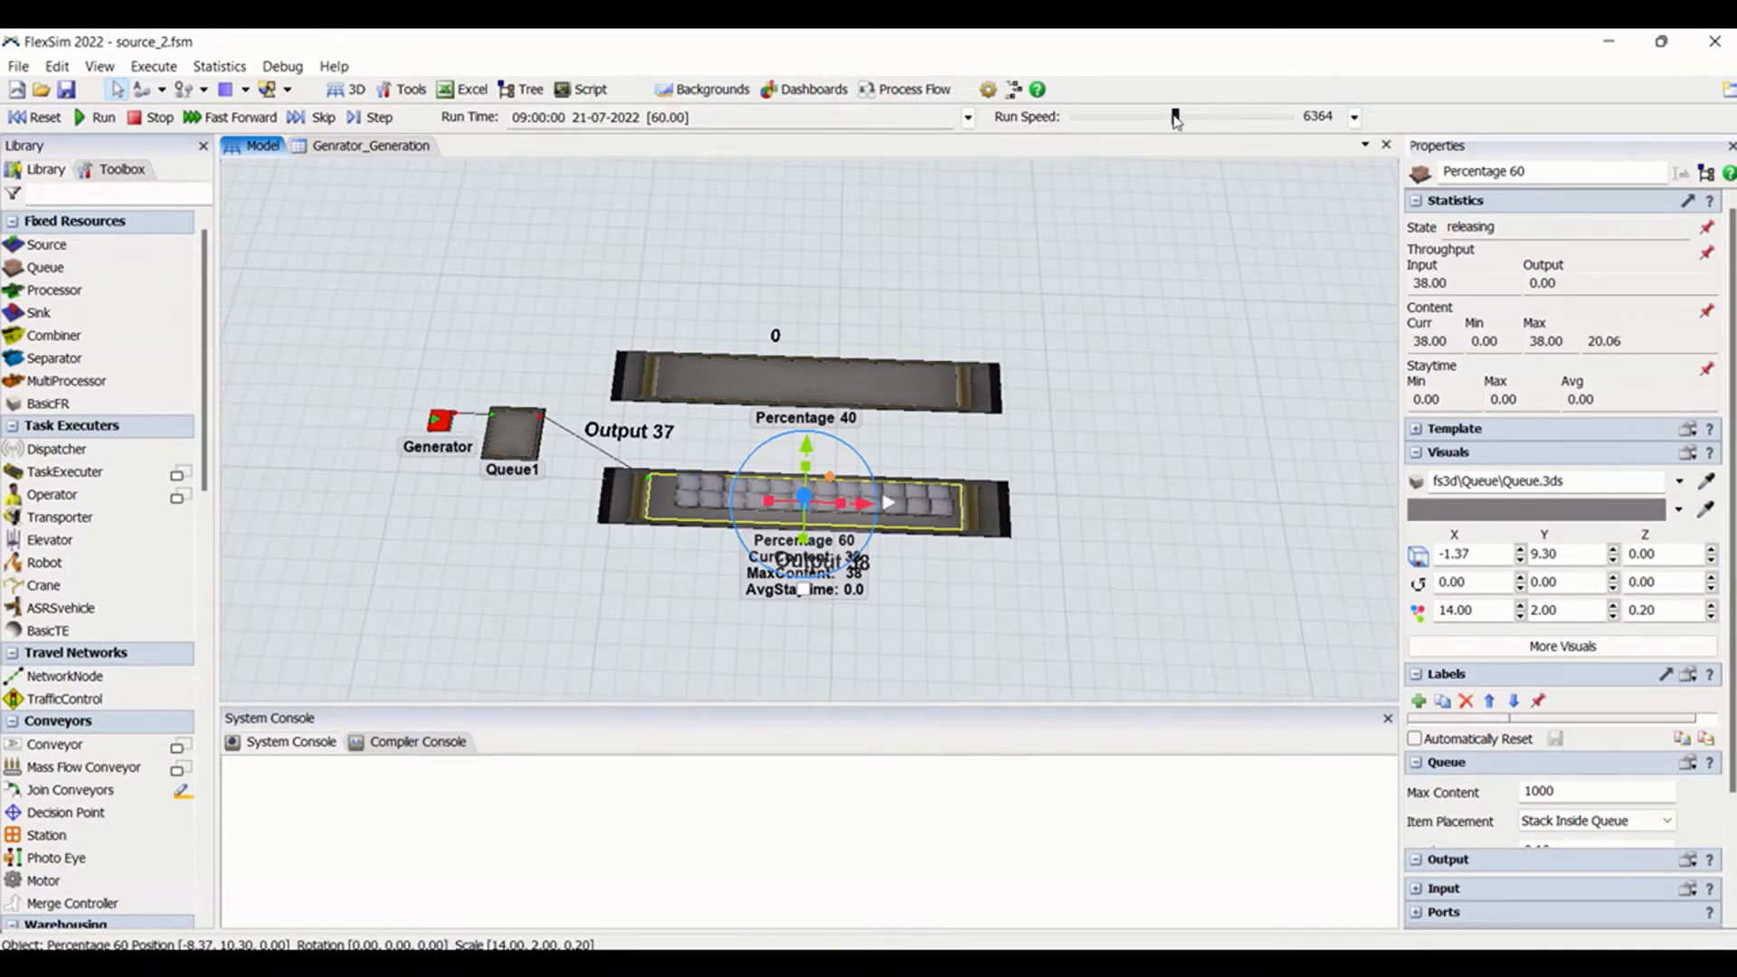
{"action": "left_click", "coordinate": [1190, 442]}
{"action": "left_click", "coordinate": [1003, 532]}
{"action": "left_click", "coordinate": [1097, 602]}
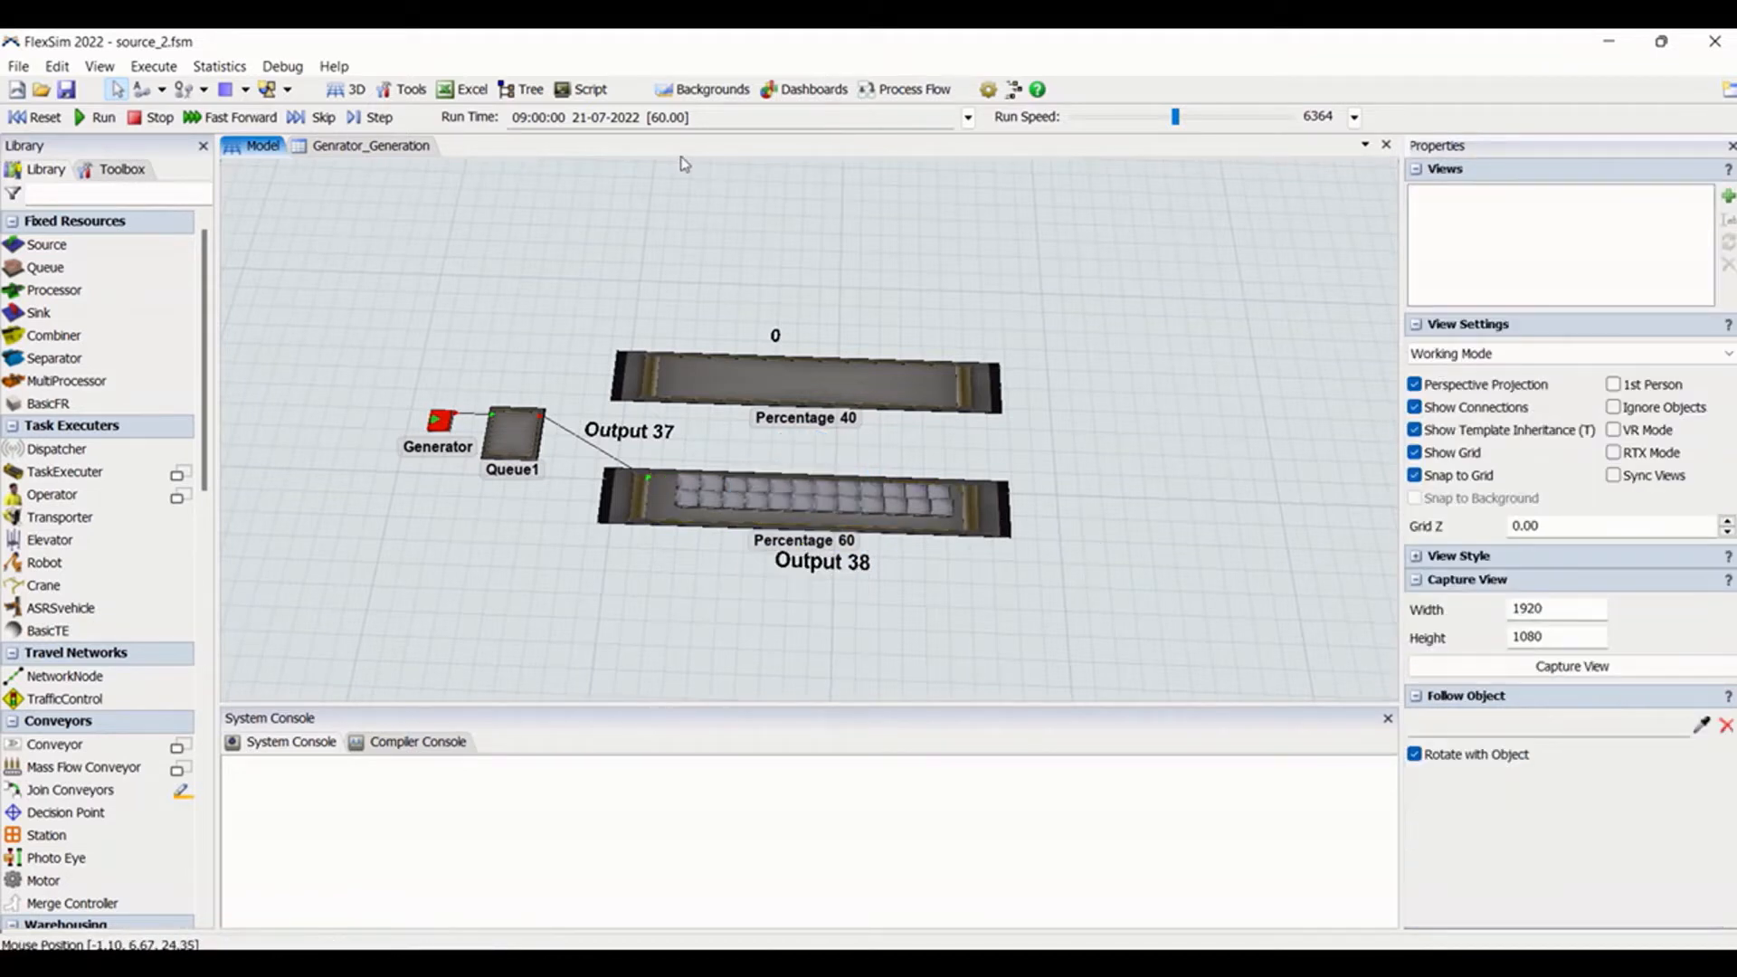
Extend the simulation's stop time to 10:00:00 on 21-07-2022
{"action": "left_click", "coordinate": [967, 118]}
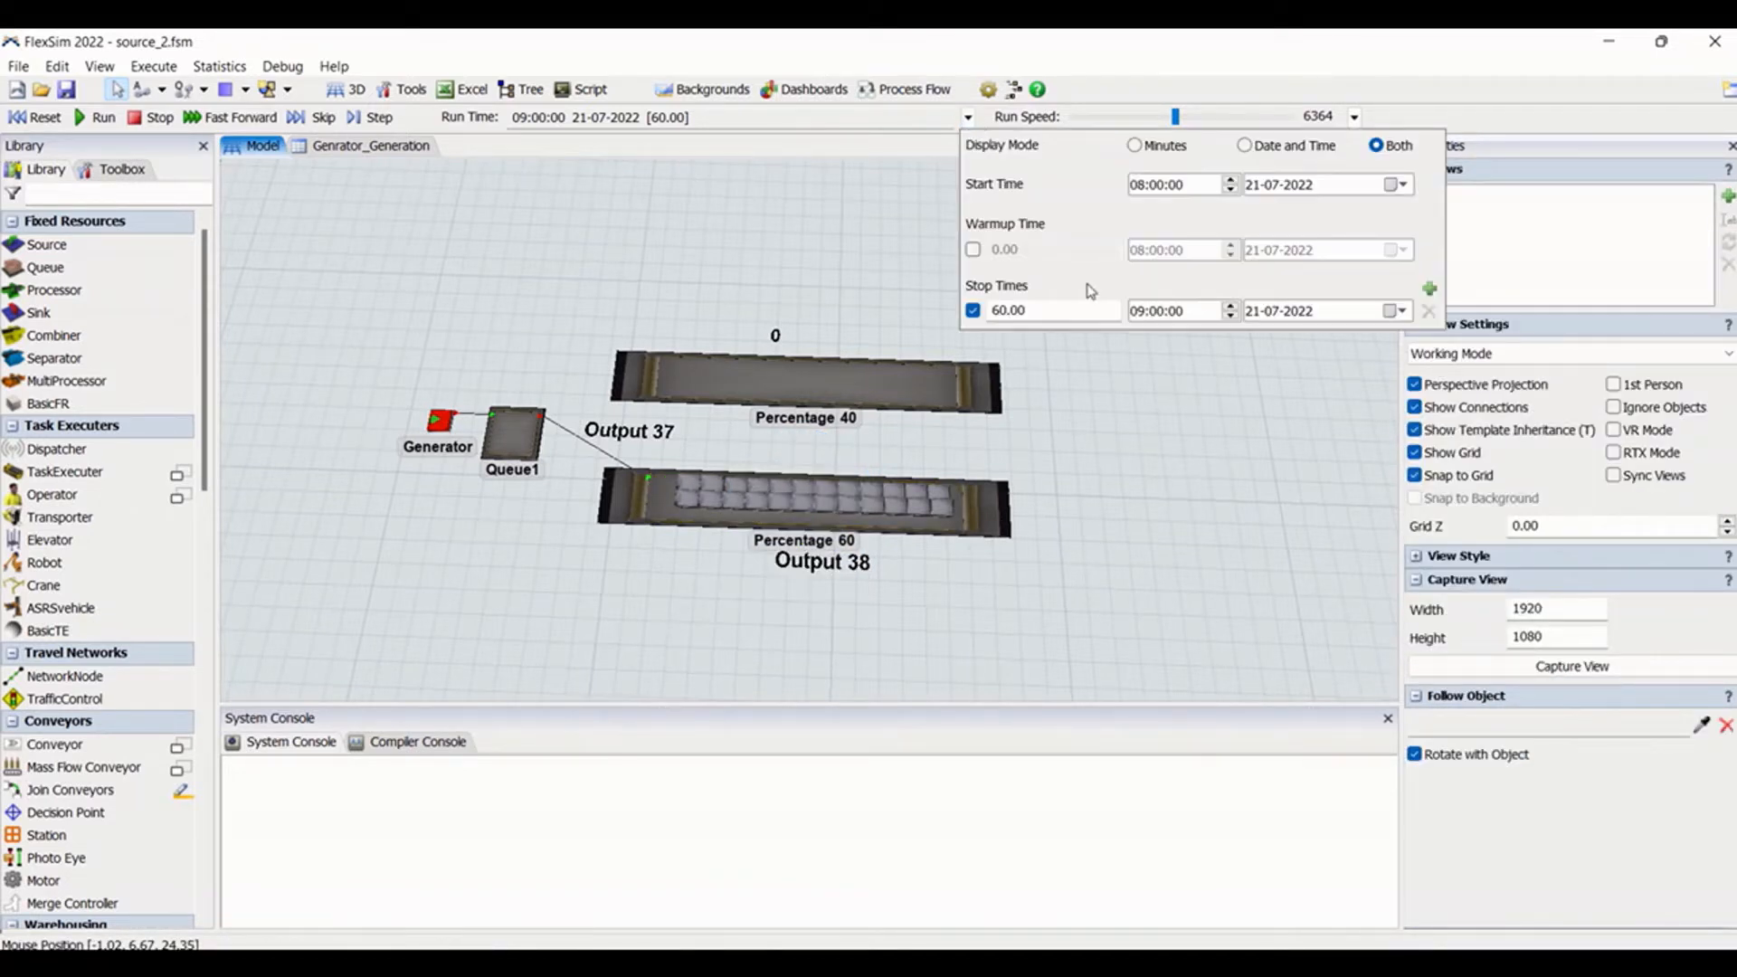
{"action": "left_click", "coordinate": [1139, 312]}
{"action": "type", "text": "10"}
{"action": "left_click", "coordinate": [1167, 512]}
Check the Generator's Thursday rates for 8:00-9:00 and 9:00-10:00 in the hourly rates table
{"action": "left_click", "coordinate": [438, 421]}
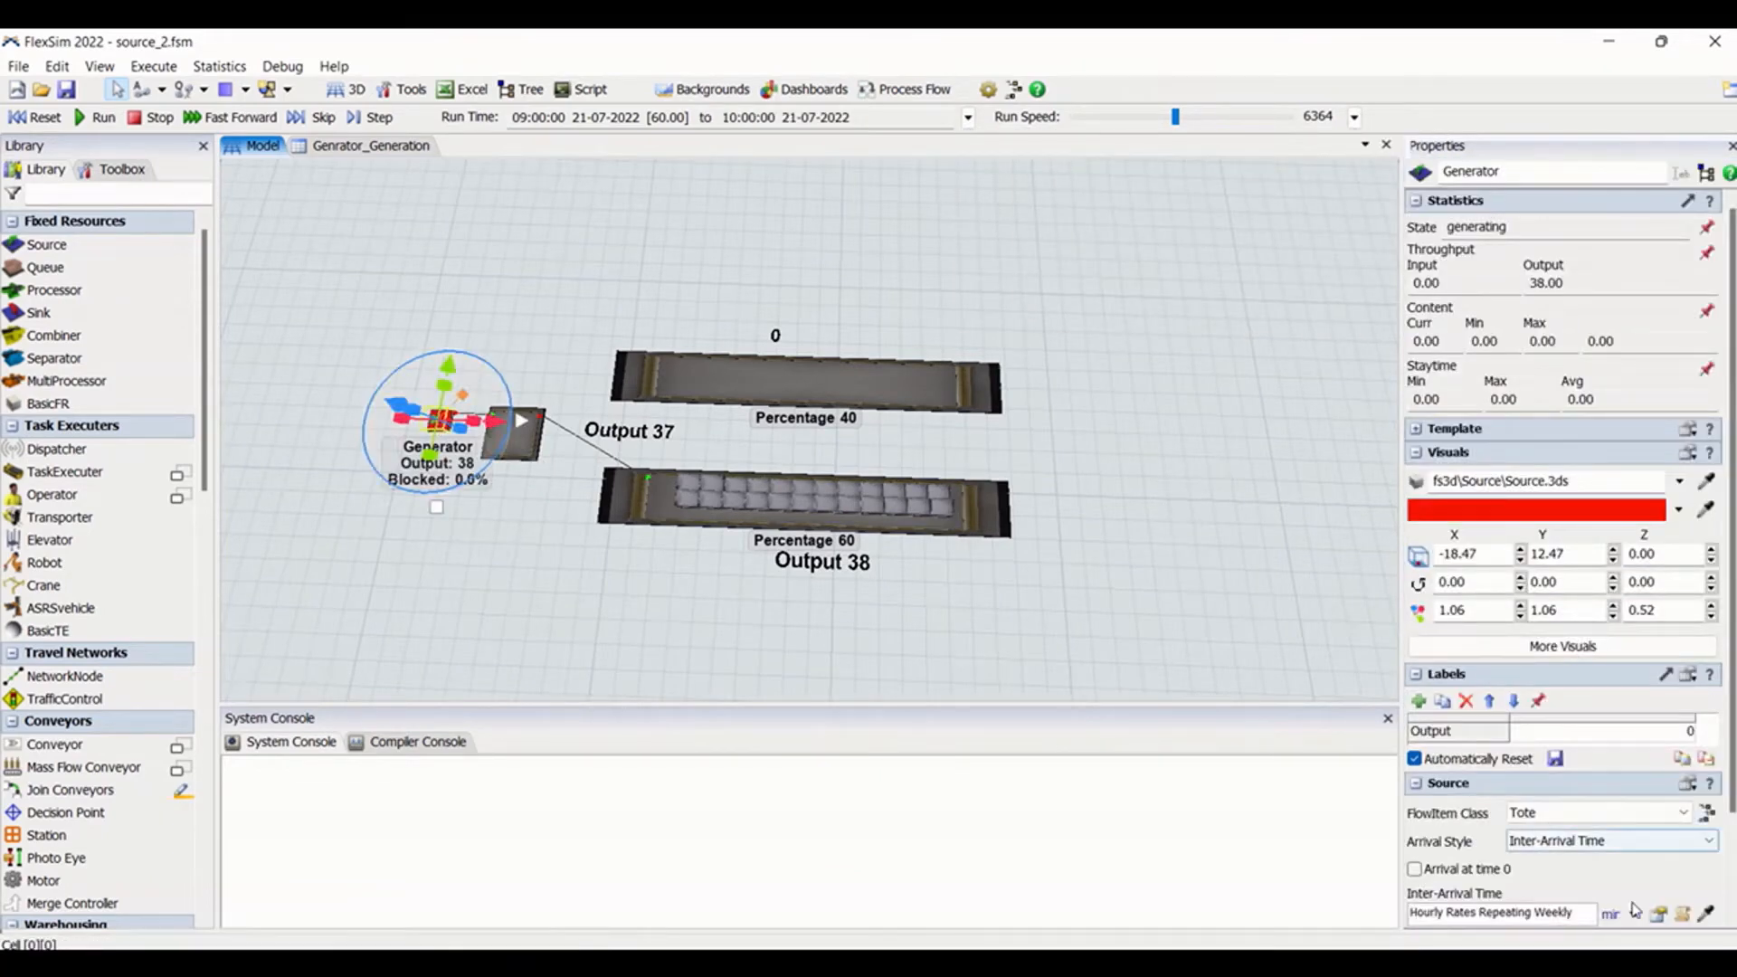
{"action": "left_click", "coordinate": [1659, 914]}
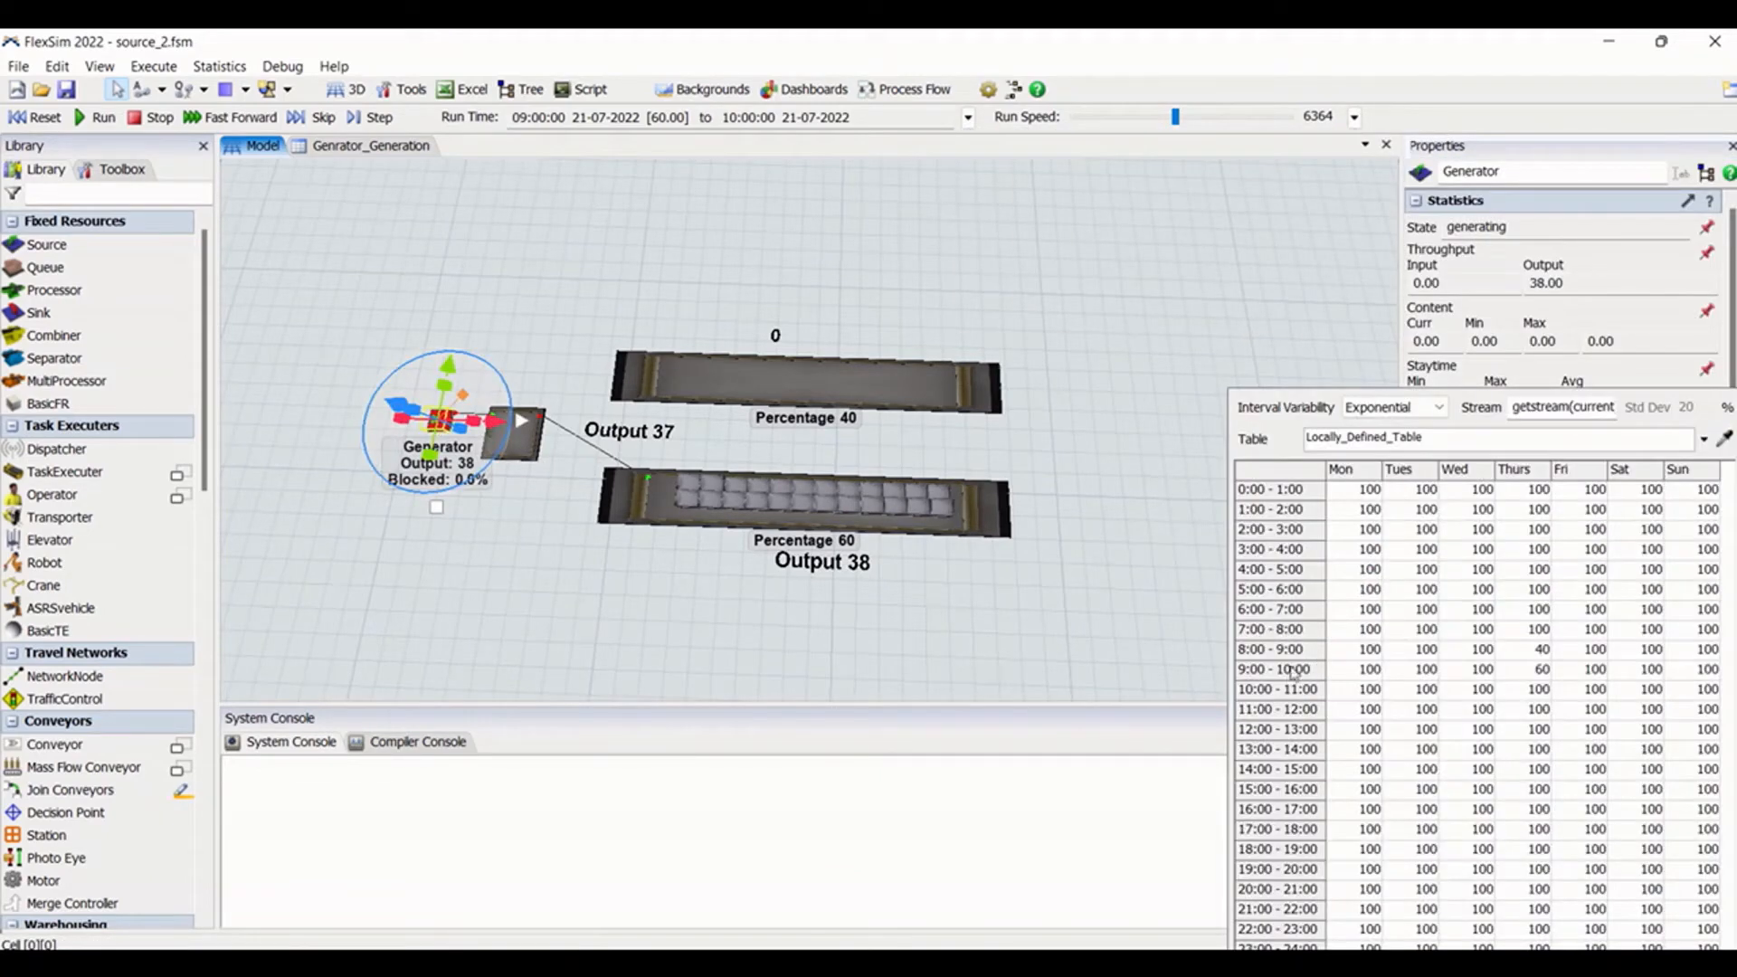
{"action": "left_click", "coordinate": [1539, 650]}
{"action": "type", "text": "40"}
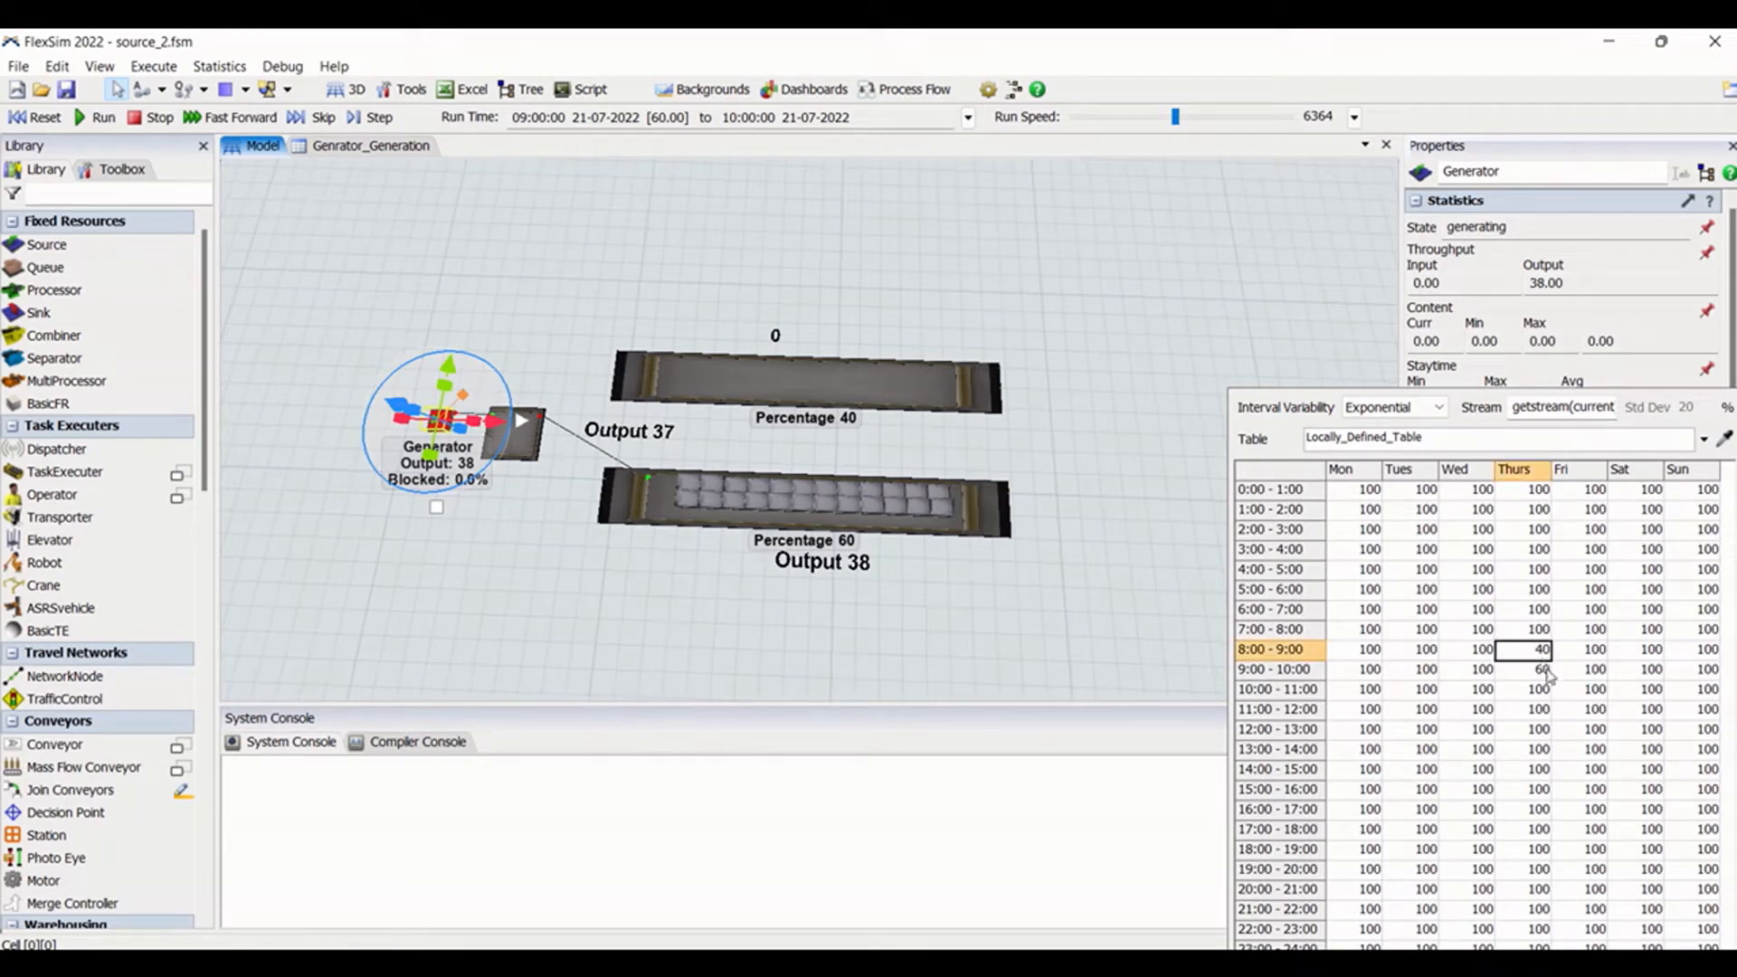
{"action": "left_click", "coordinate": [1537, 671]}
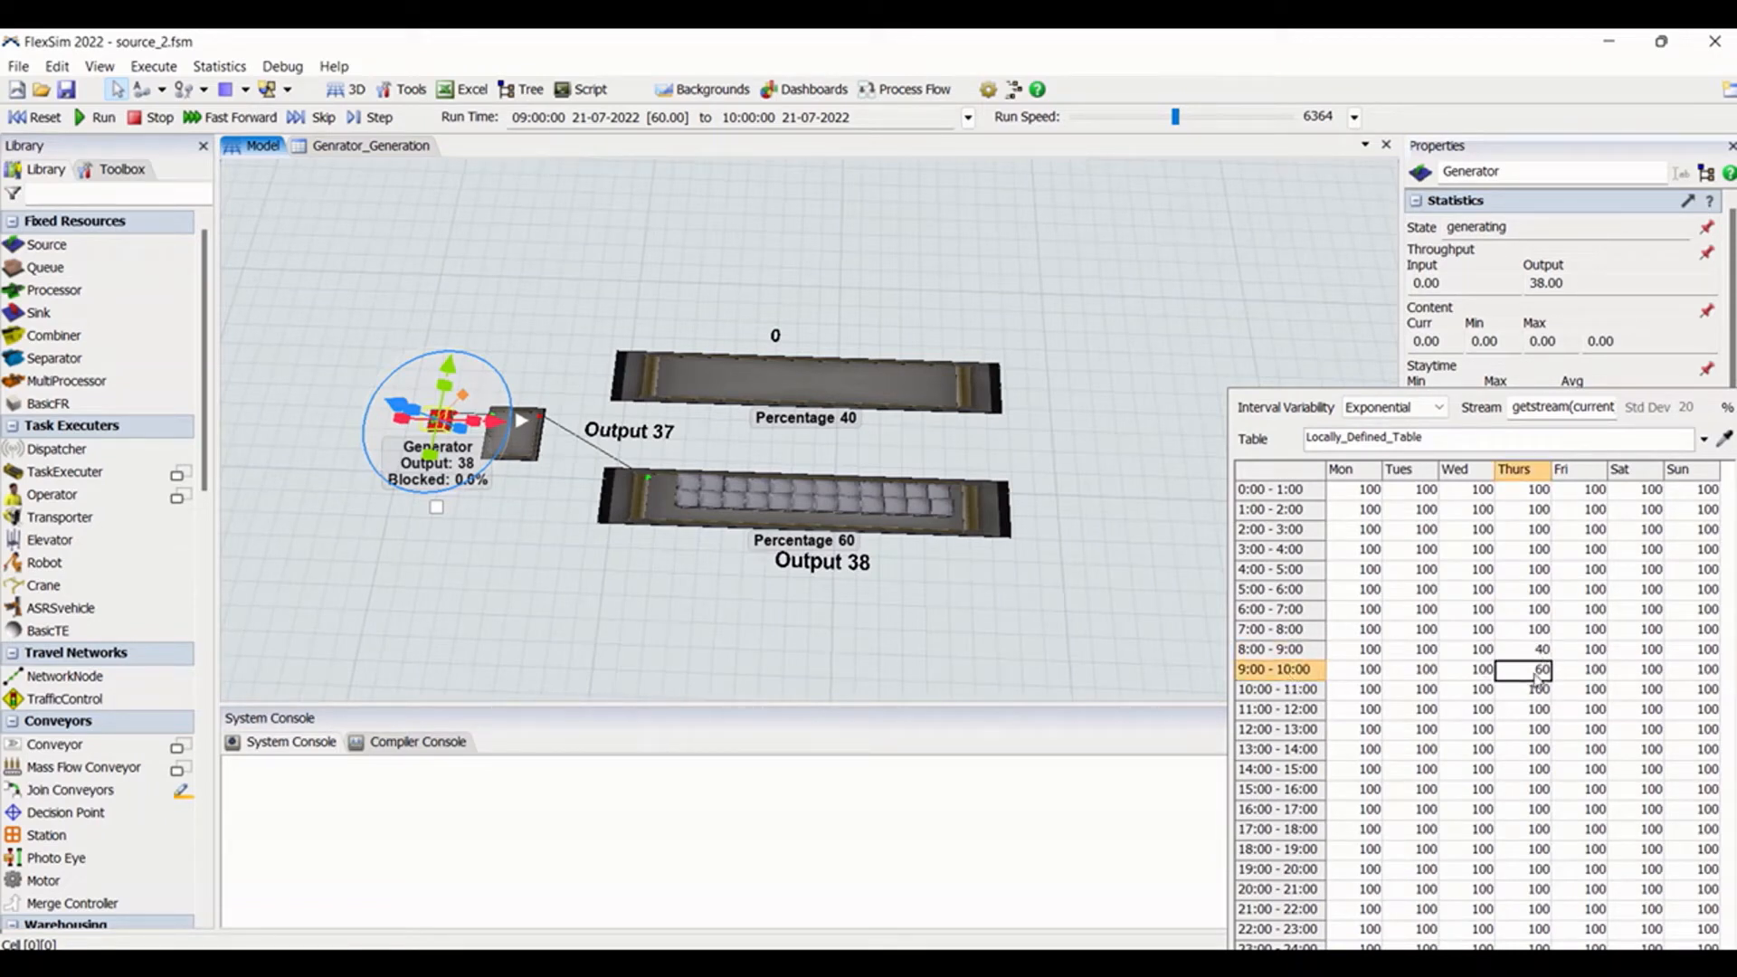
{"action": "left_click", "coordinate": [1151, 560]}
Continue the run to the 10:00 stop time and compare the Percentage 60 queue's input with the Generator's hourly rates
{"action": "left_click", "coordinate": [98, 119]}
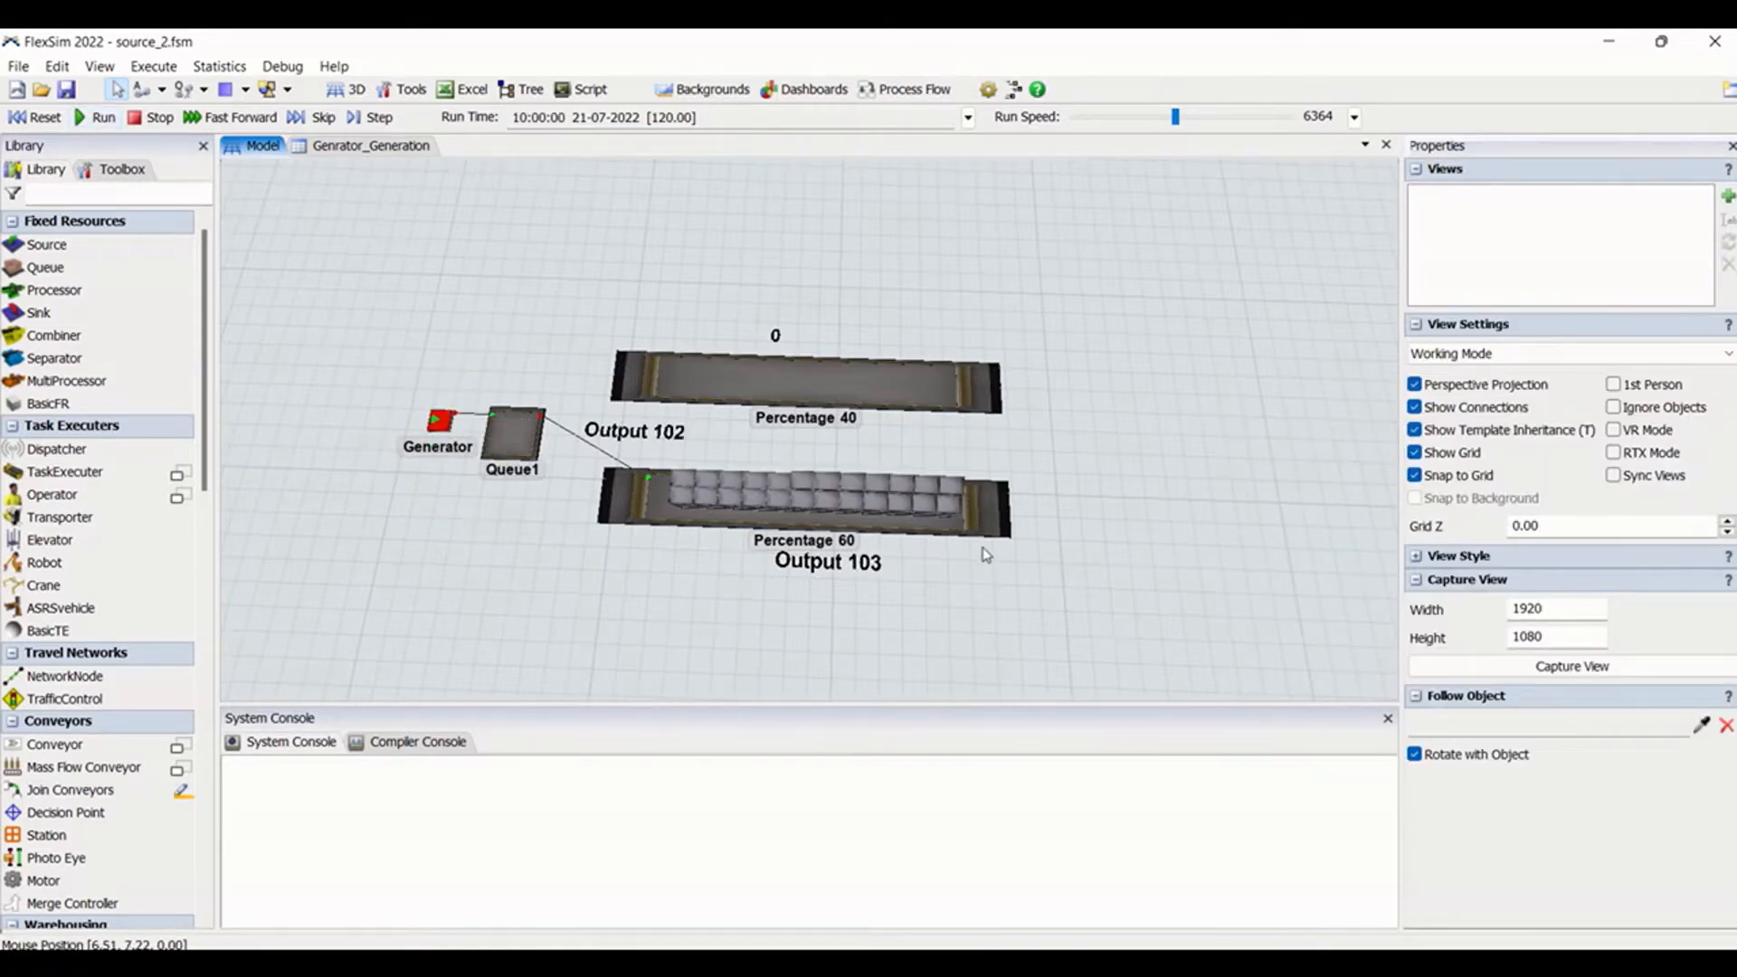
{"action": "left_click", "coordinate": [984, 523]}
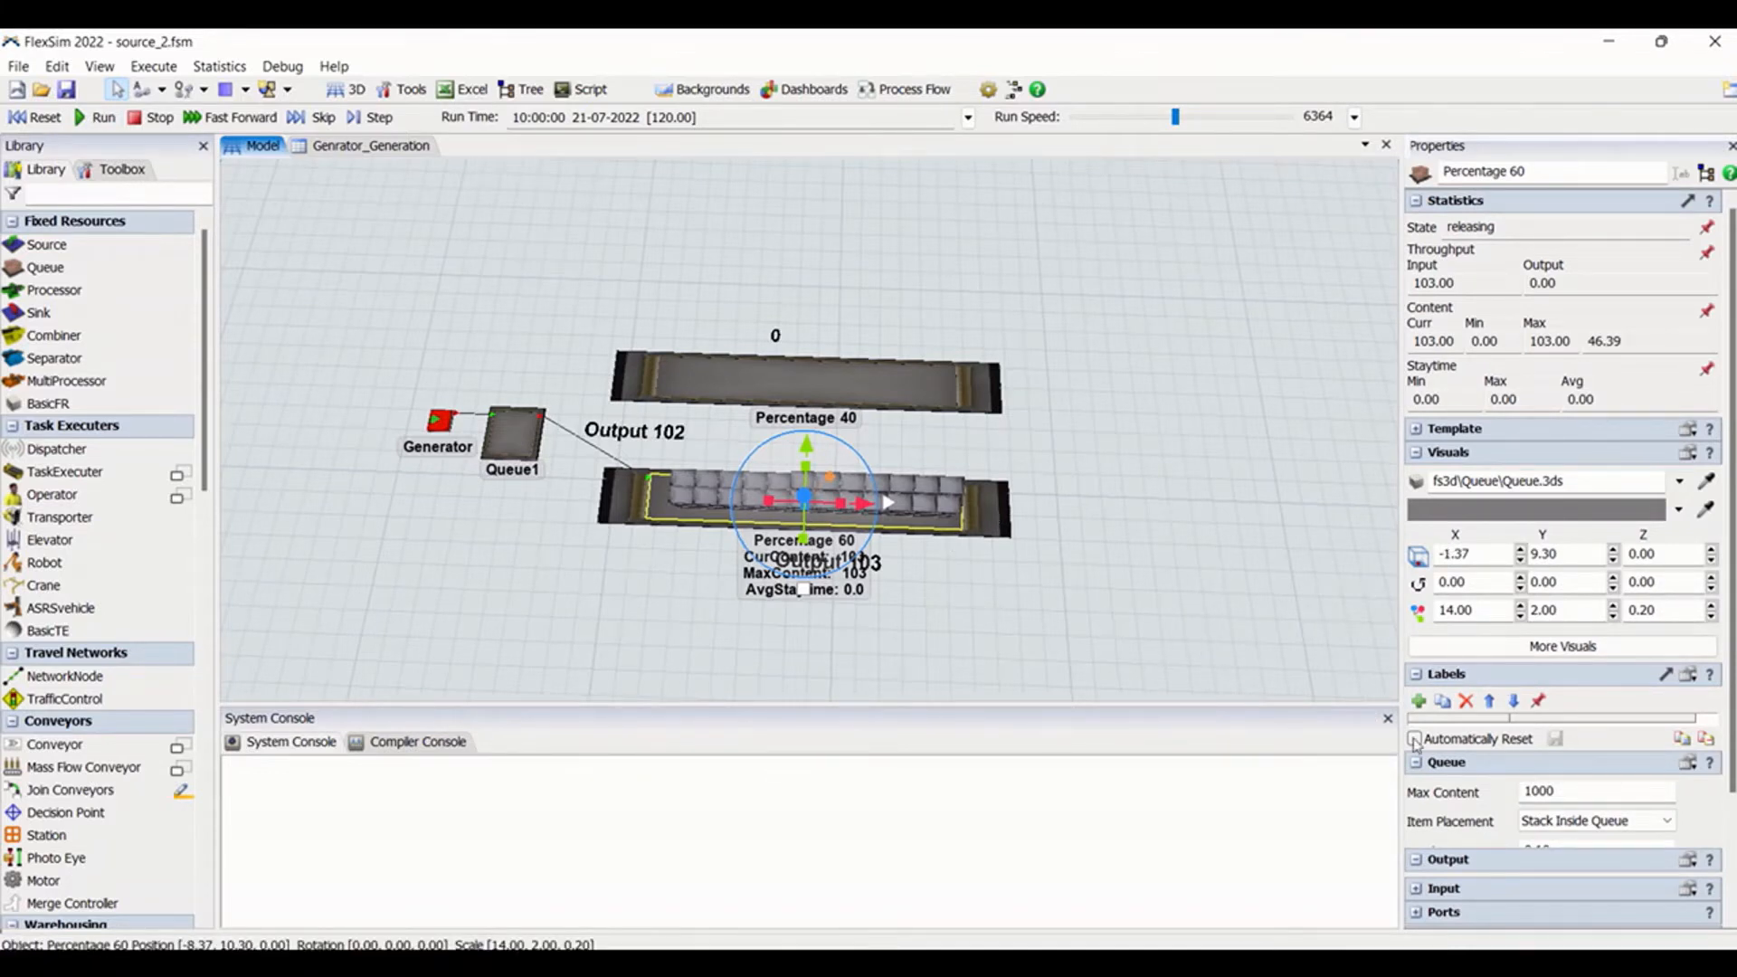
{"action": "left_click", "coordinate": [944, 575]}
{"action": "left_click", "coordinate": [442, 422]}
{"action": "left_click", "coordinate": [1681, 916]}
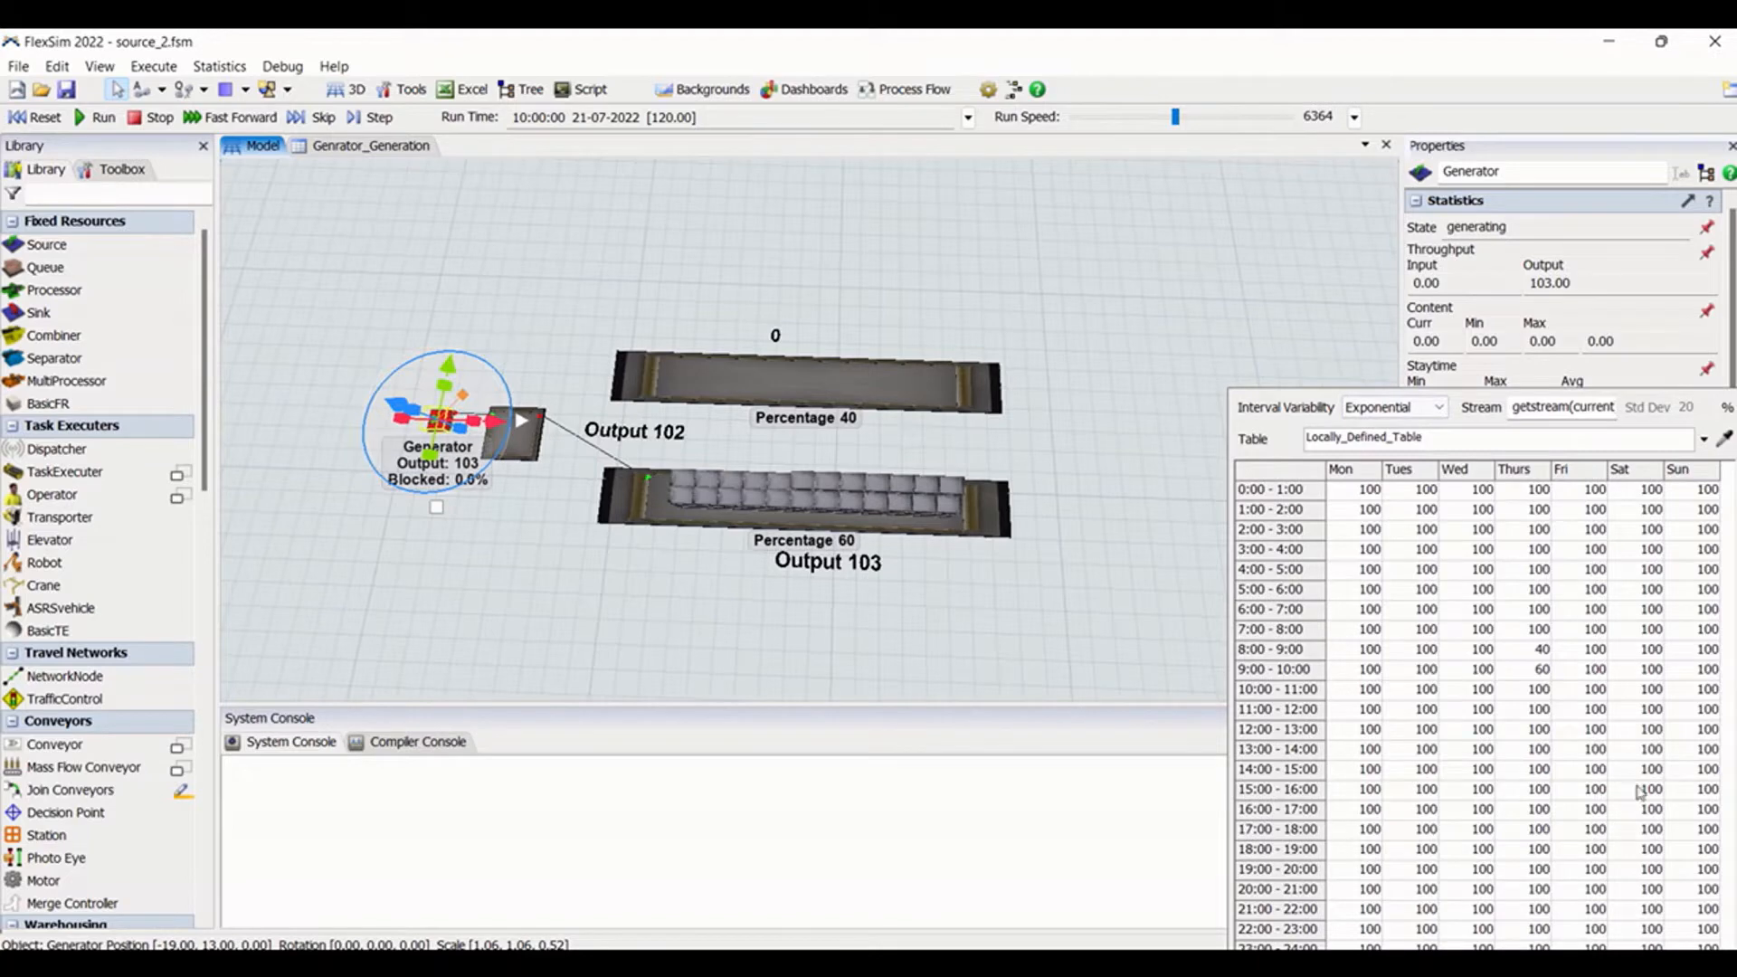
{"action": "left_click", "coordinate": [1125, 543]}
Try the Constant Rate, Normal and Log Normal interval variability options for the Generator's hourly rates and examine the standard deviation setting
{"action": "left_click", "coordinate": [441, 419]}
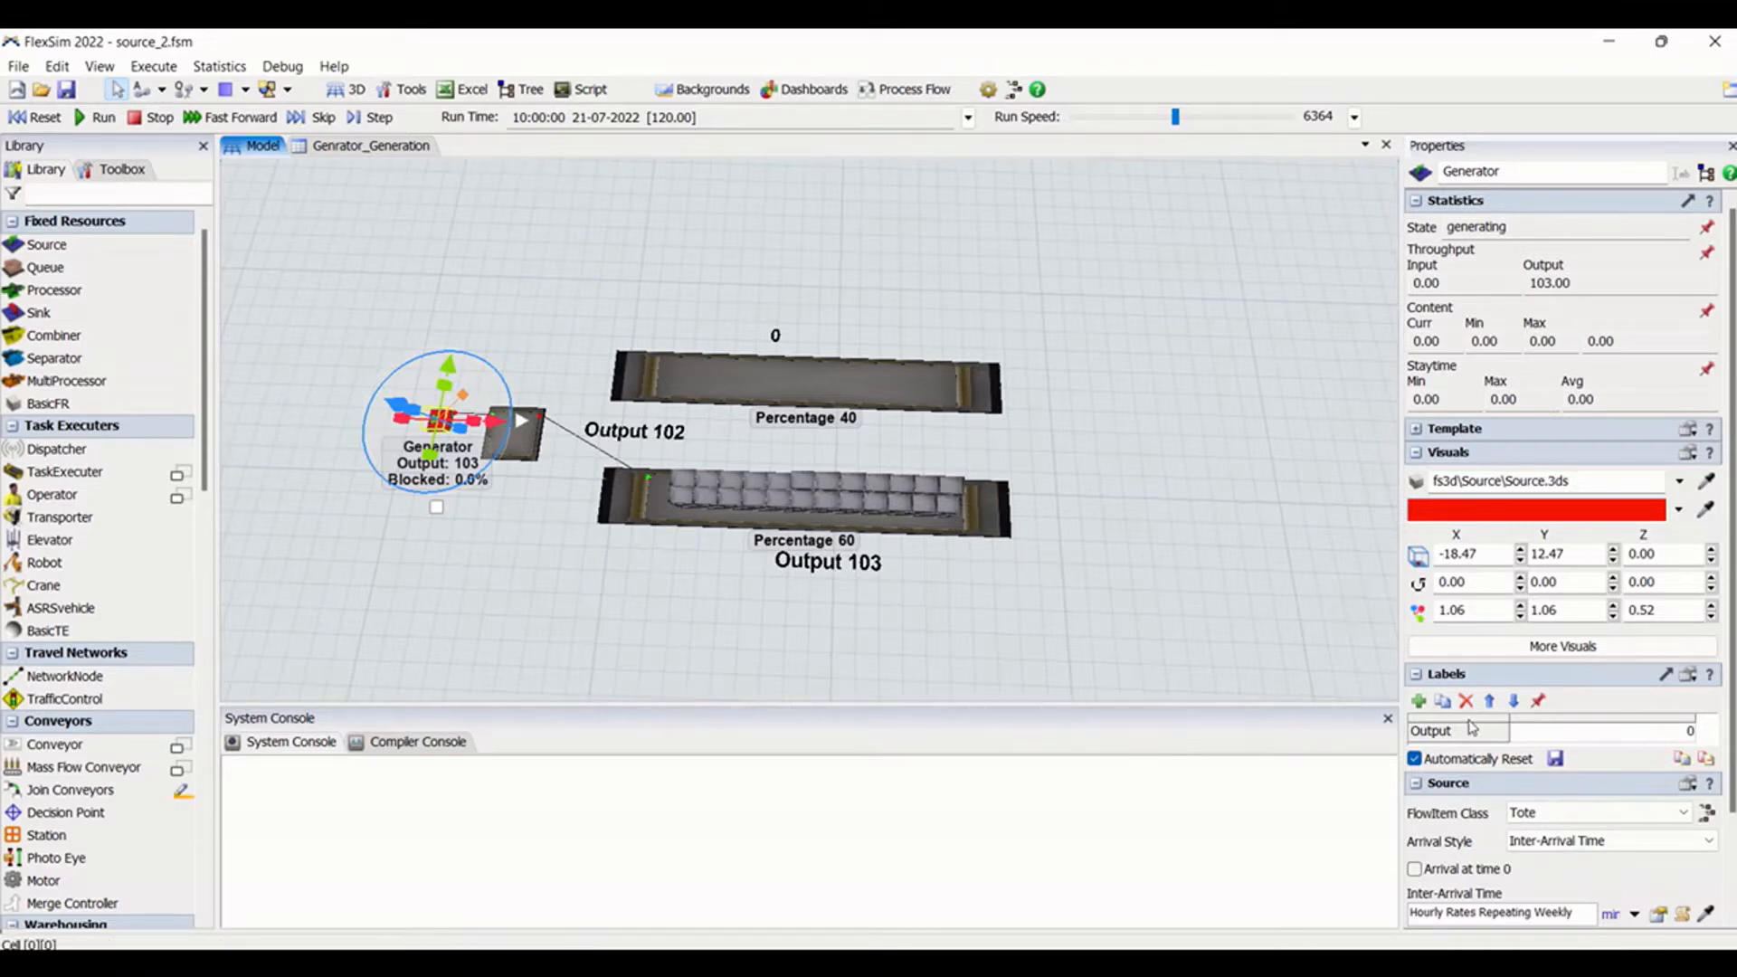
{"action": "left_click", "coordinate": [1659, 915]}
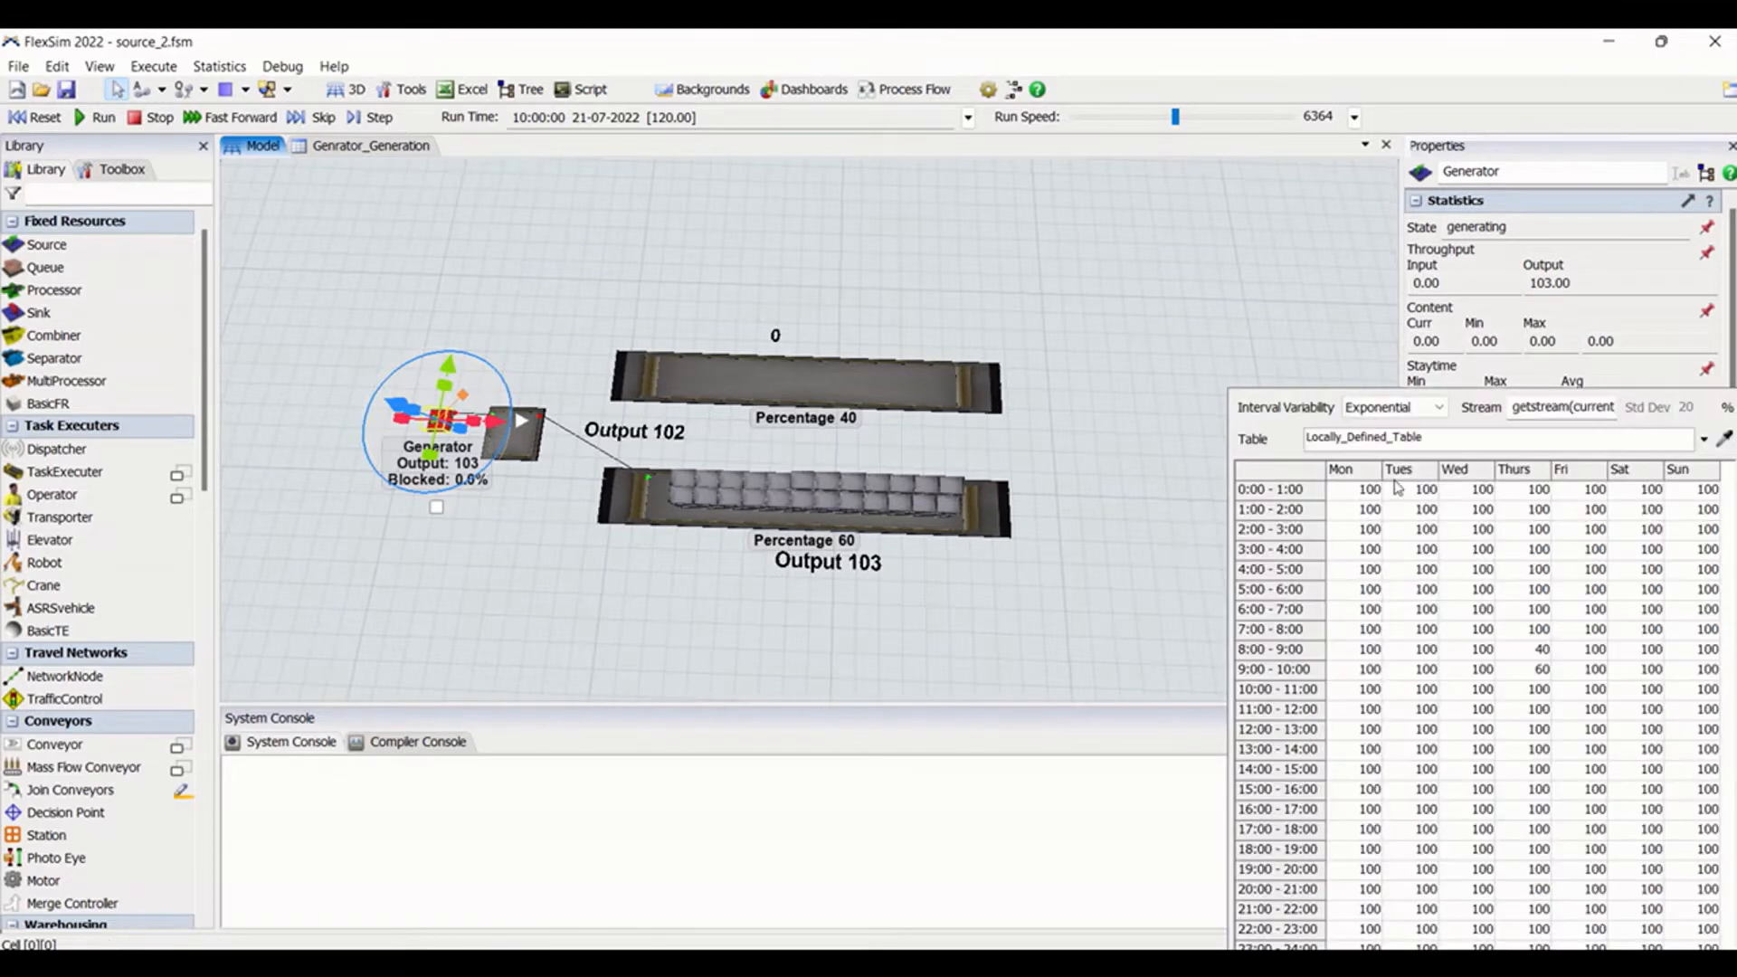
{"action": "left_click", "coordinate": [1367, 408]}
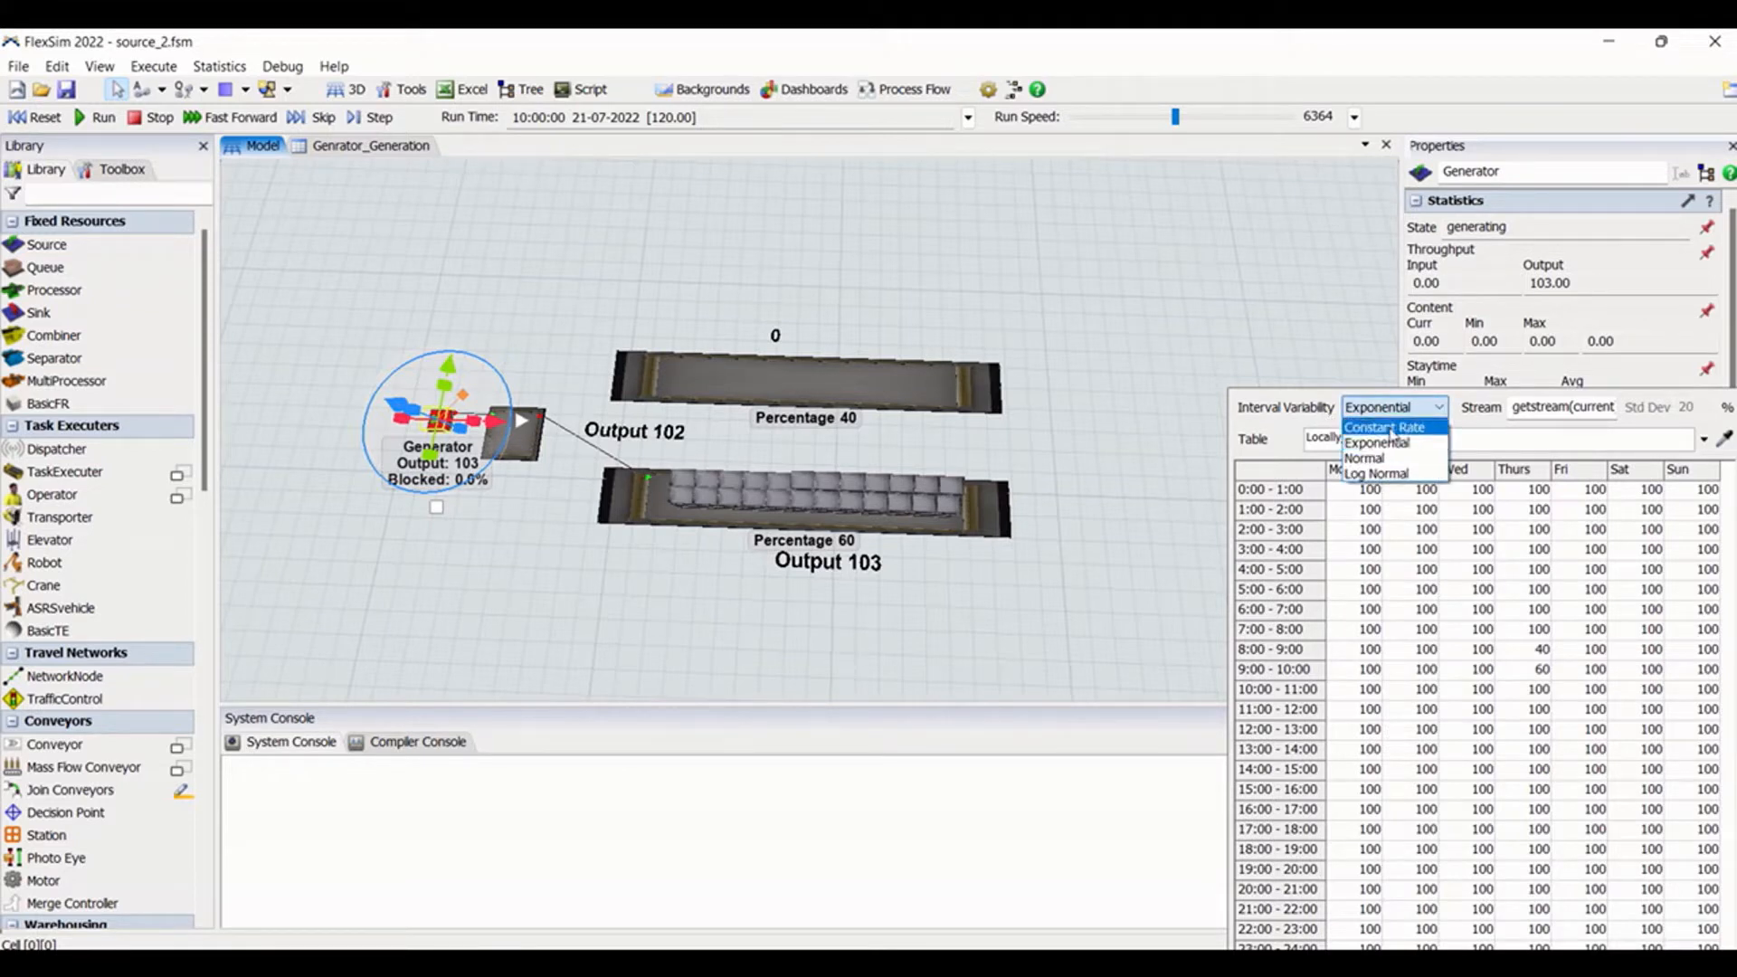
{"action": "left_click", "coordinate": [1391, 429]}
{"action": "left_click", "coordinate": [1393, 408]}
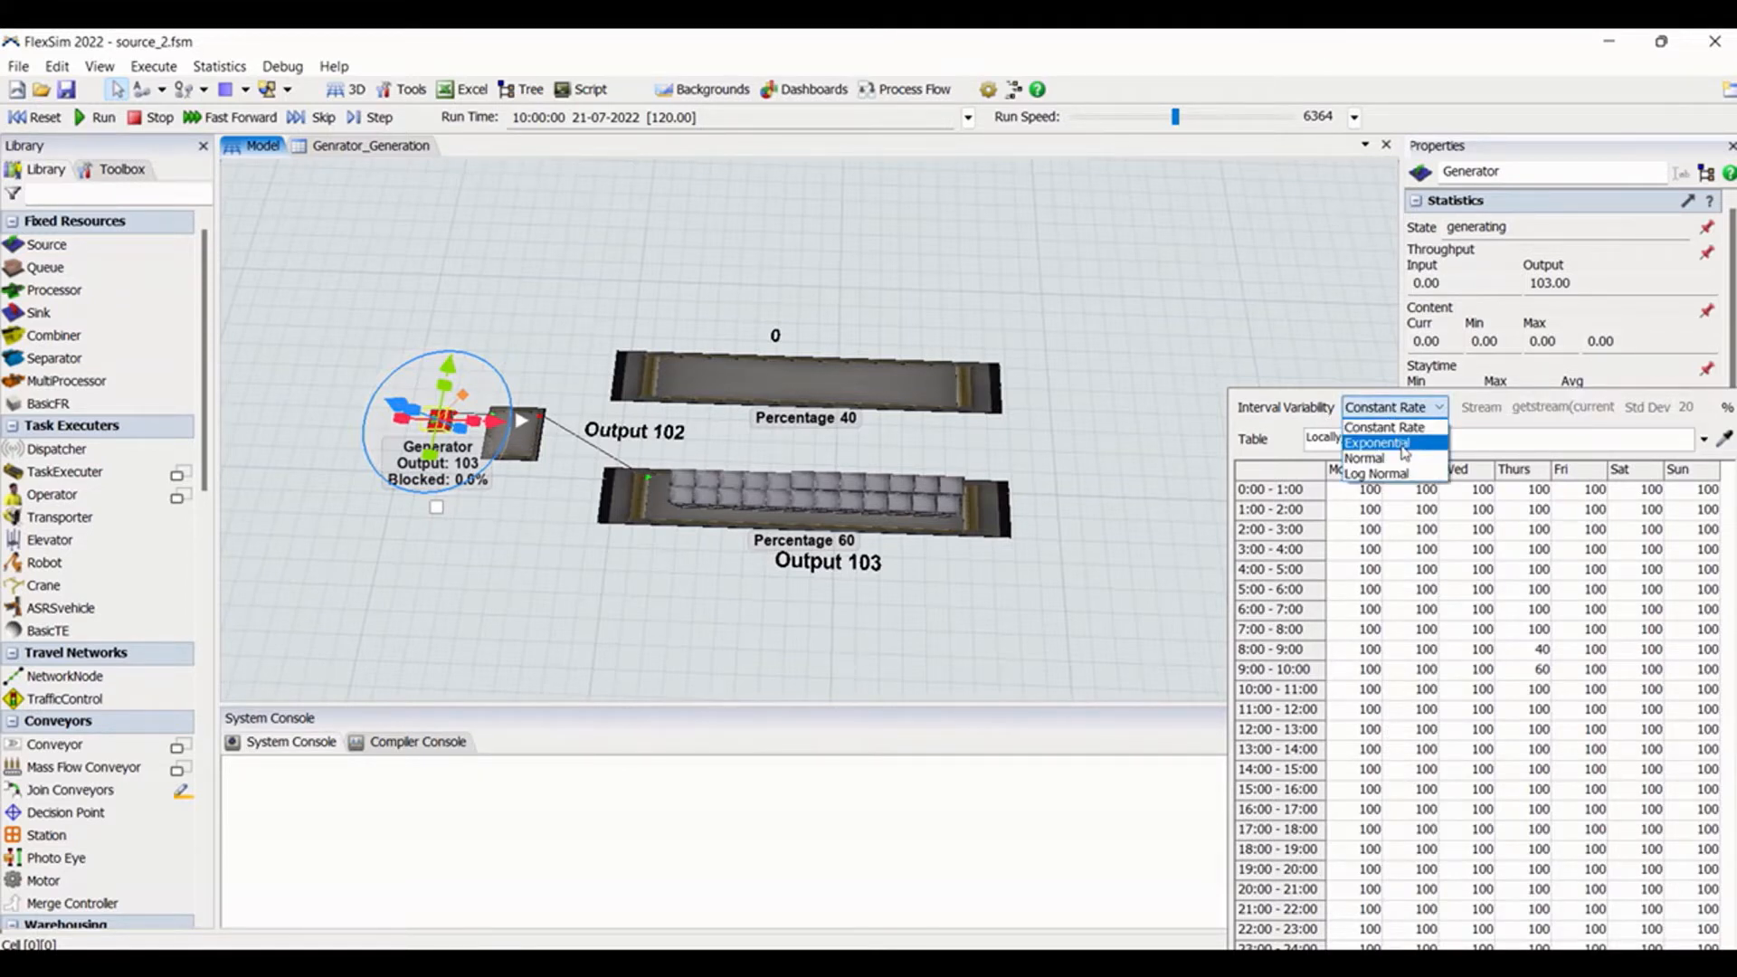
{"action": "left_click", "coordinate": [1405, 442]}
{"action": "left_click", "coordinate": [1405, 408]}
{"action": "left_click", "coordinate": [1405, 437]}
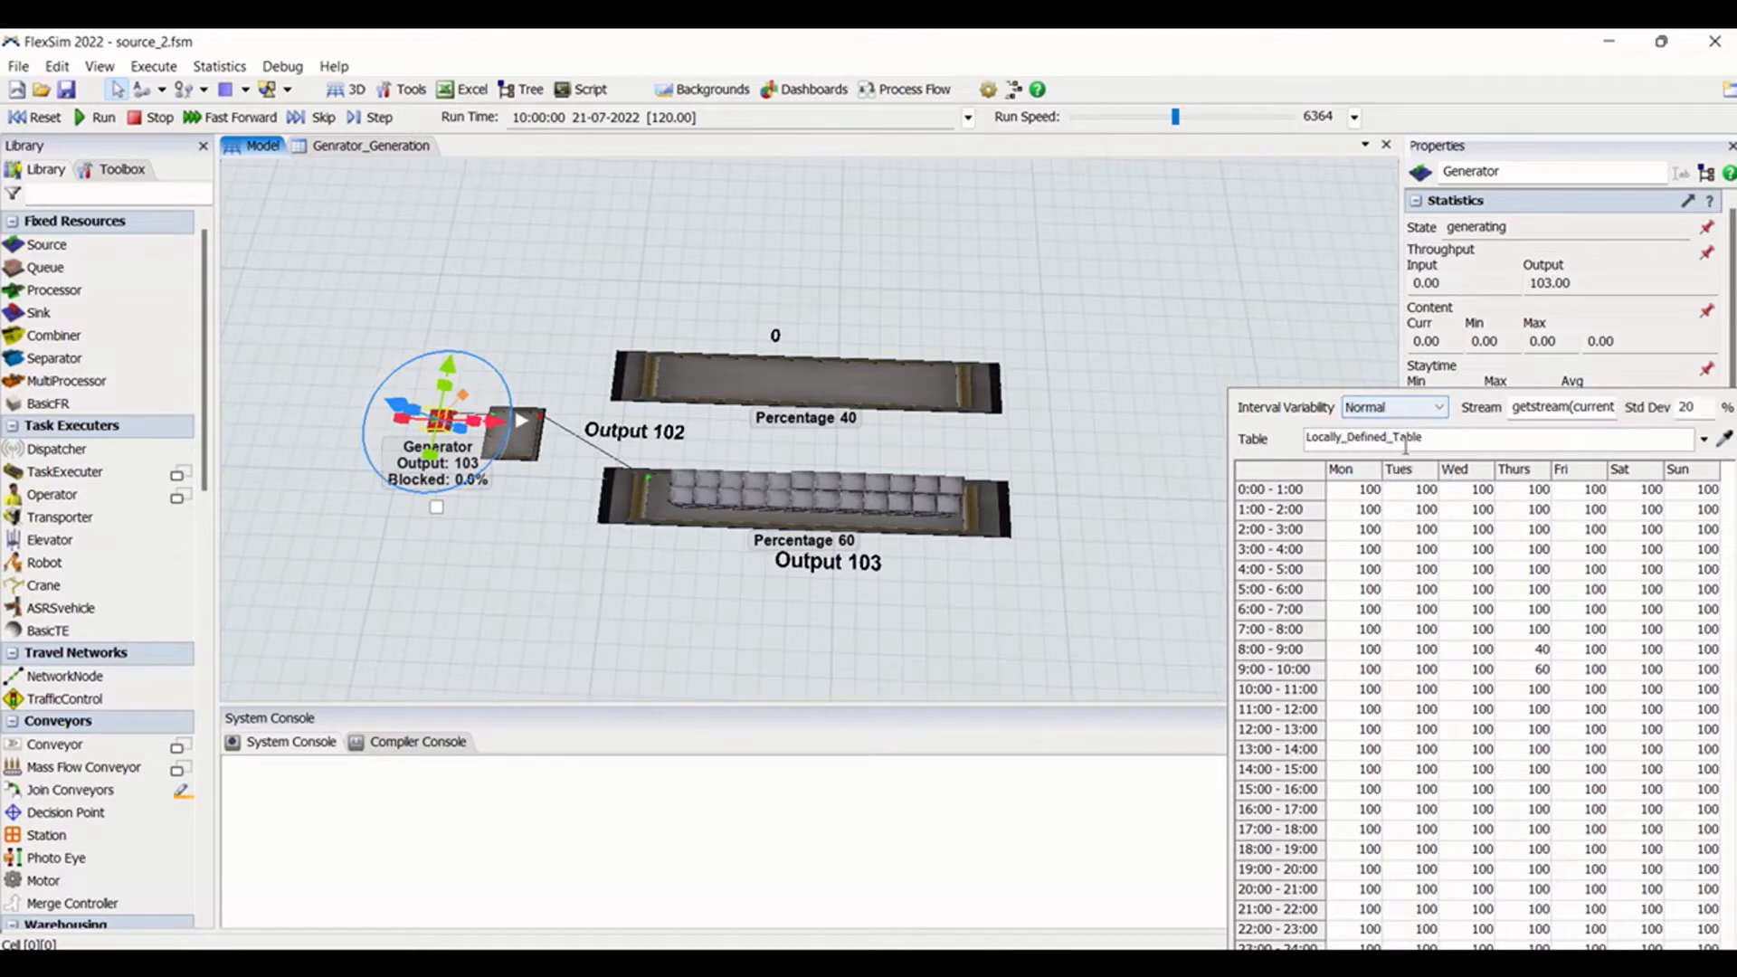
{"action": "left_click", "coordinate": [1408, 408]}
{"action": "left_click", "coordinate": [1413, 482]}
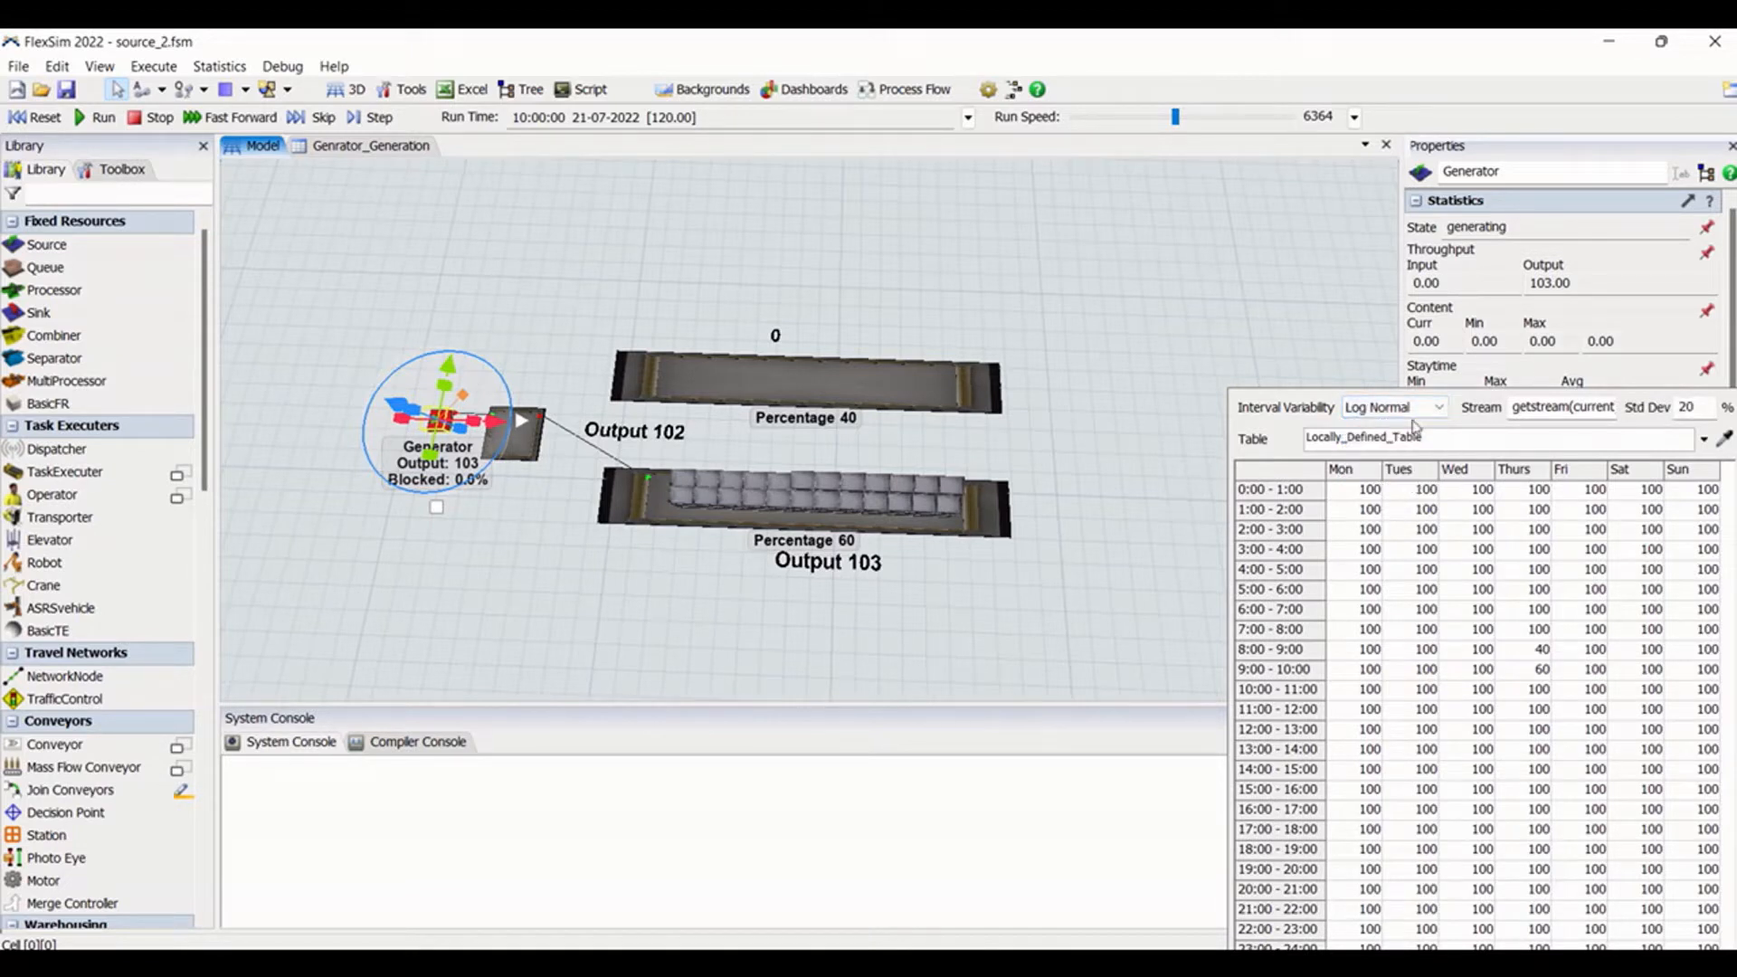
{"action": "double_click", "coordinate": [1713, 403]}
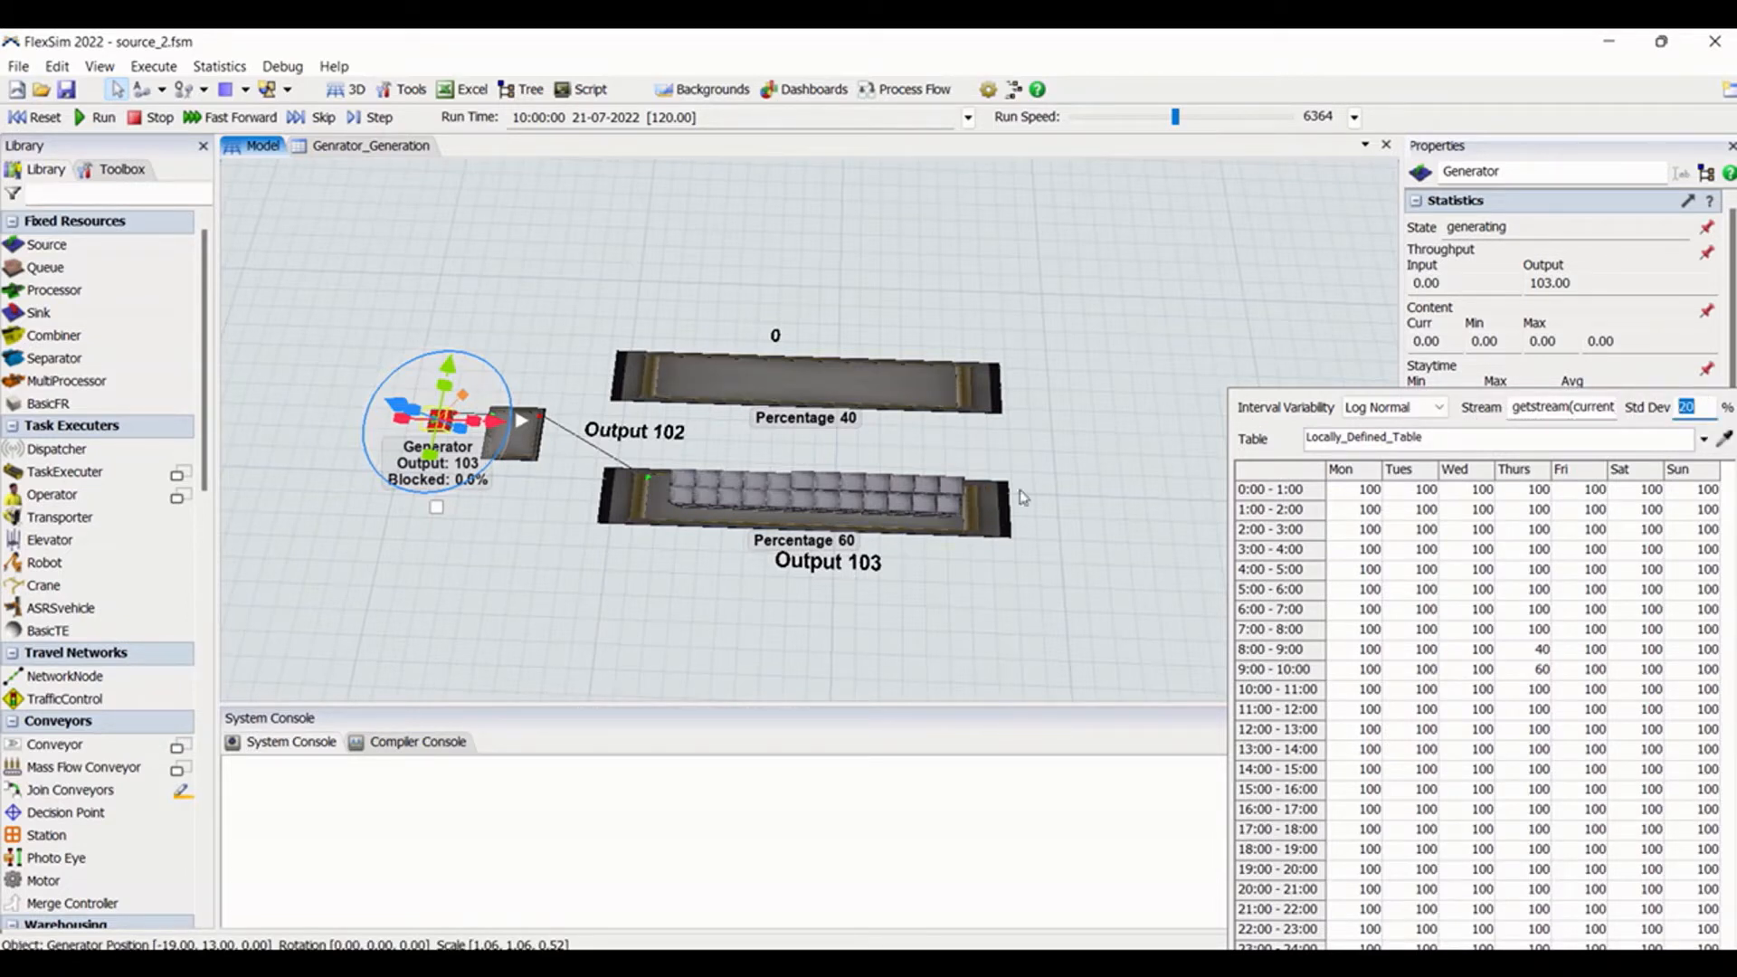
Set the interval variability of the Generator's hourly rates to Constant Rate
{"action": "left_click", "coordinate": [1398, 407]}
{"action": "left_click", "coordinate": [1398, 430]}
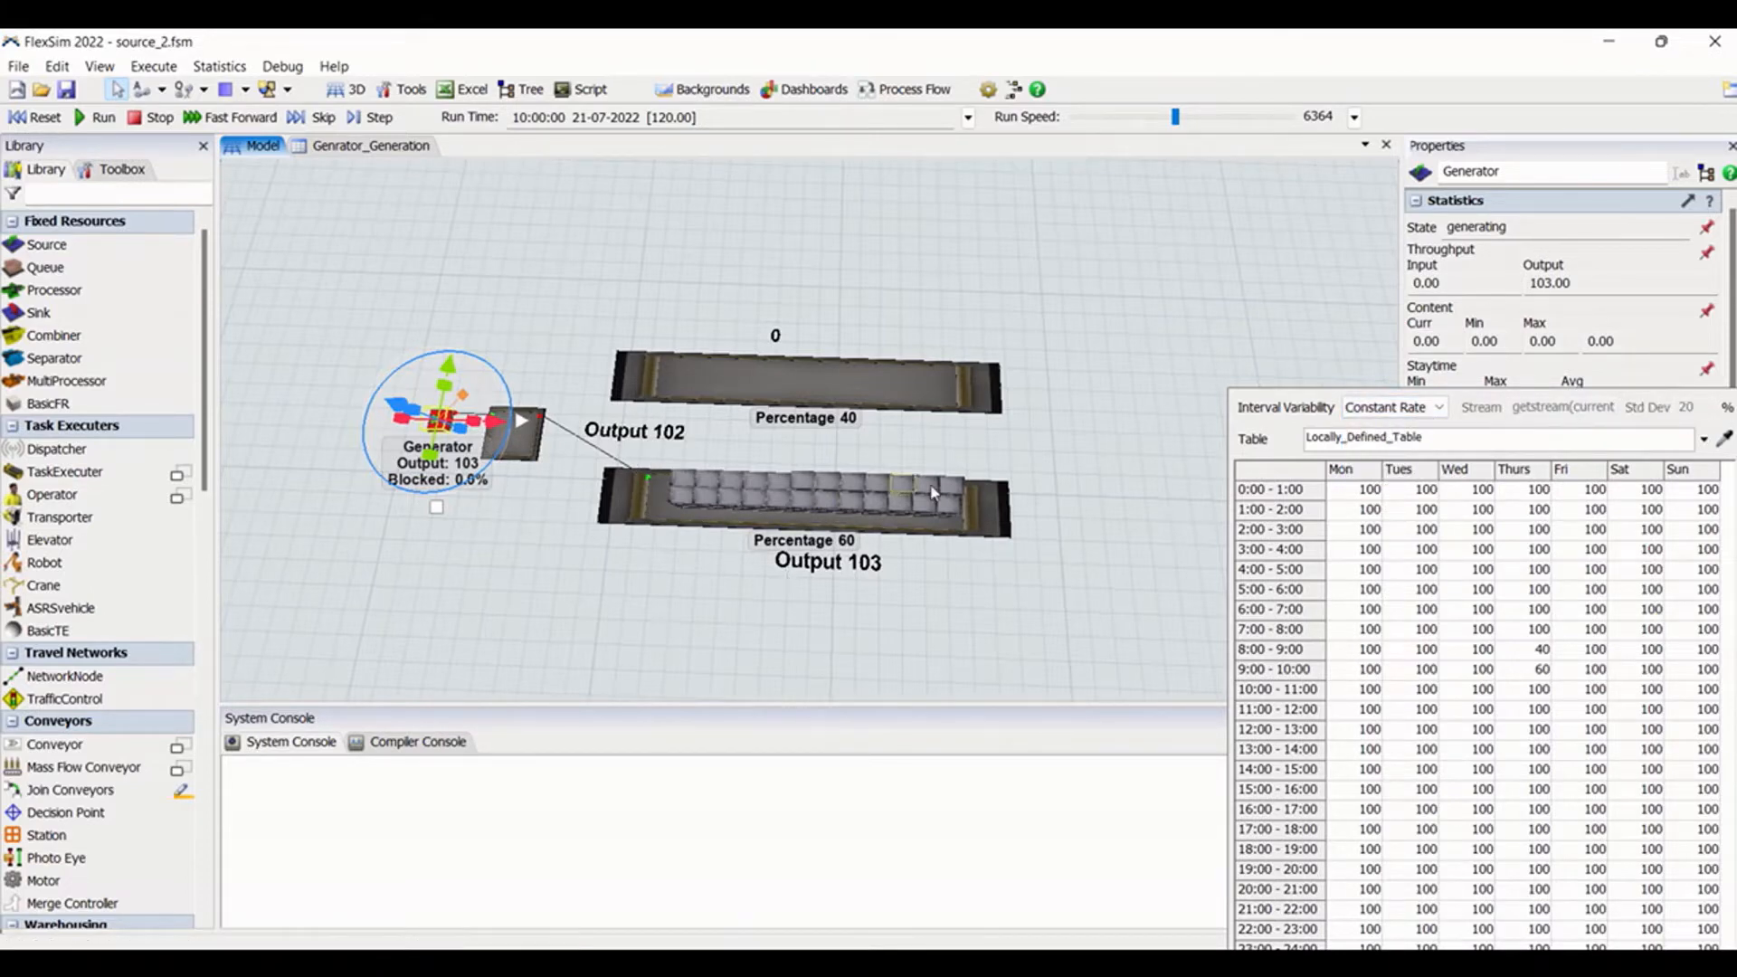
{"action": "left_click_drag", "start_coordinate": [1120, 503], "coordinate": [1083, 415]}
Reset the model and set the simulation's stop time to 09:00:00 on 21-07-2022
{"action": "left_click", "coordinate": [47, 118]}
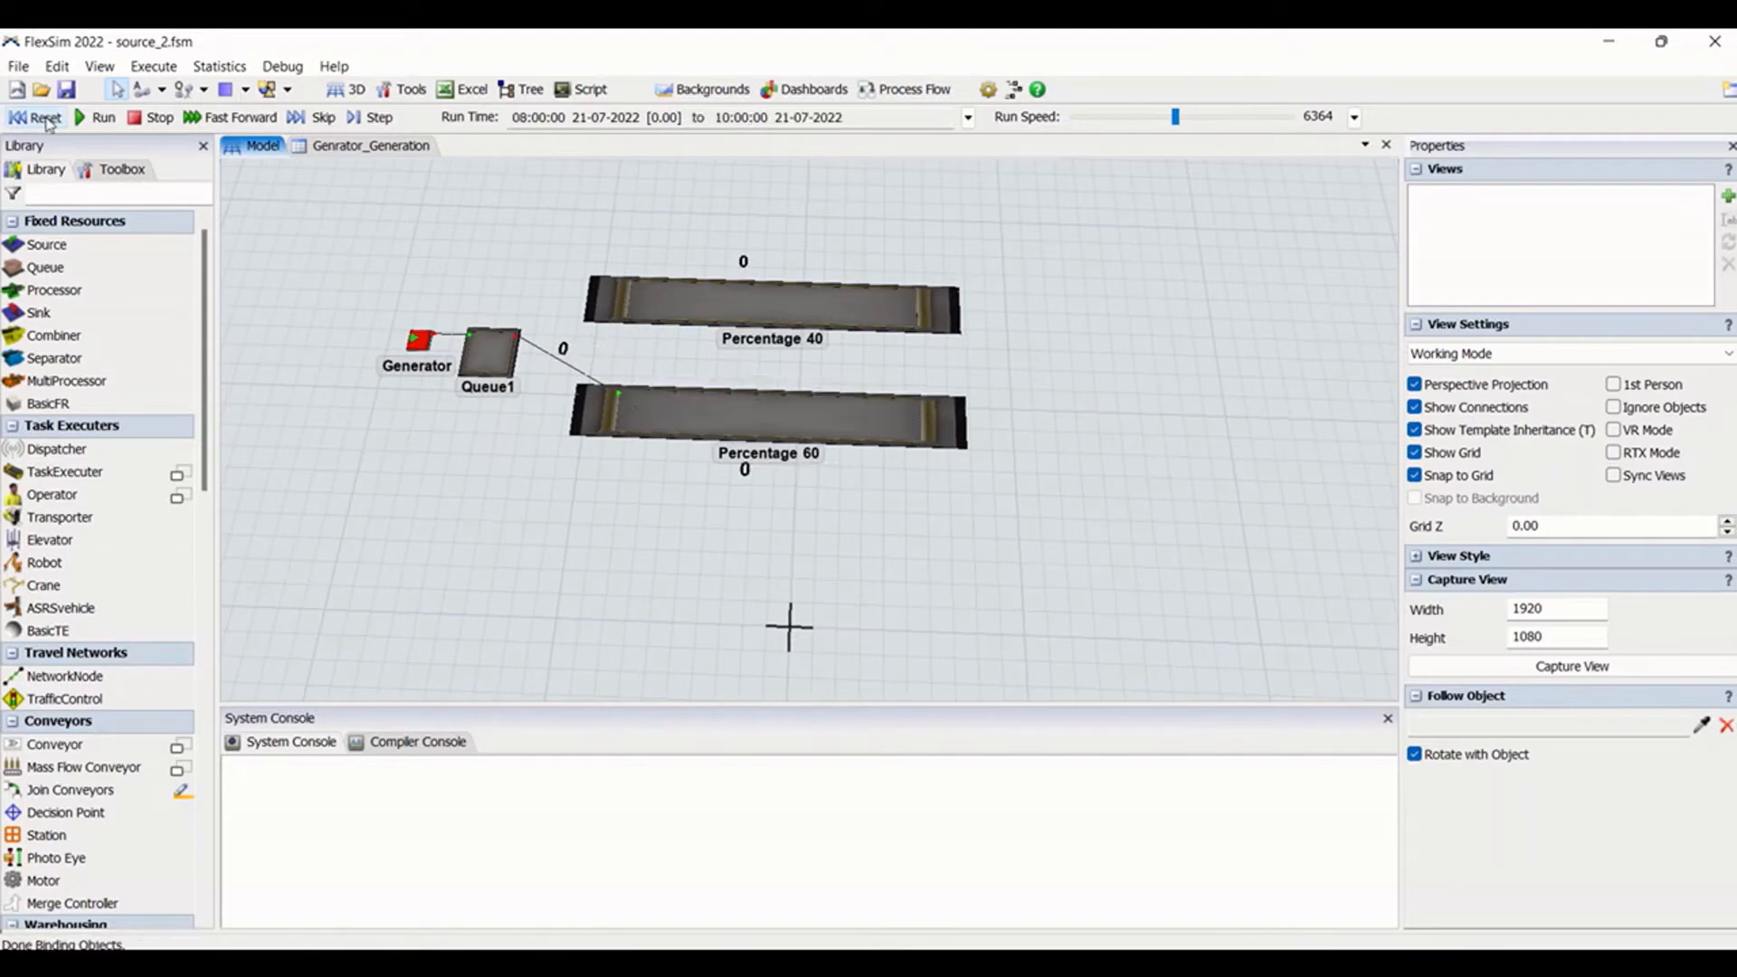
{"action": "left_click", "coordinate": [968, 117]}
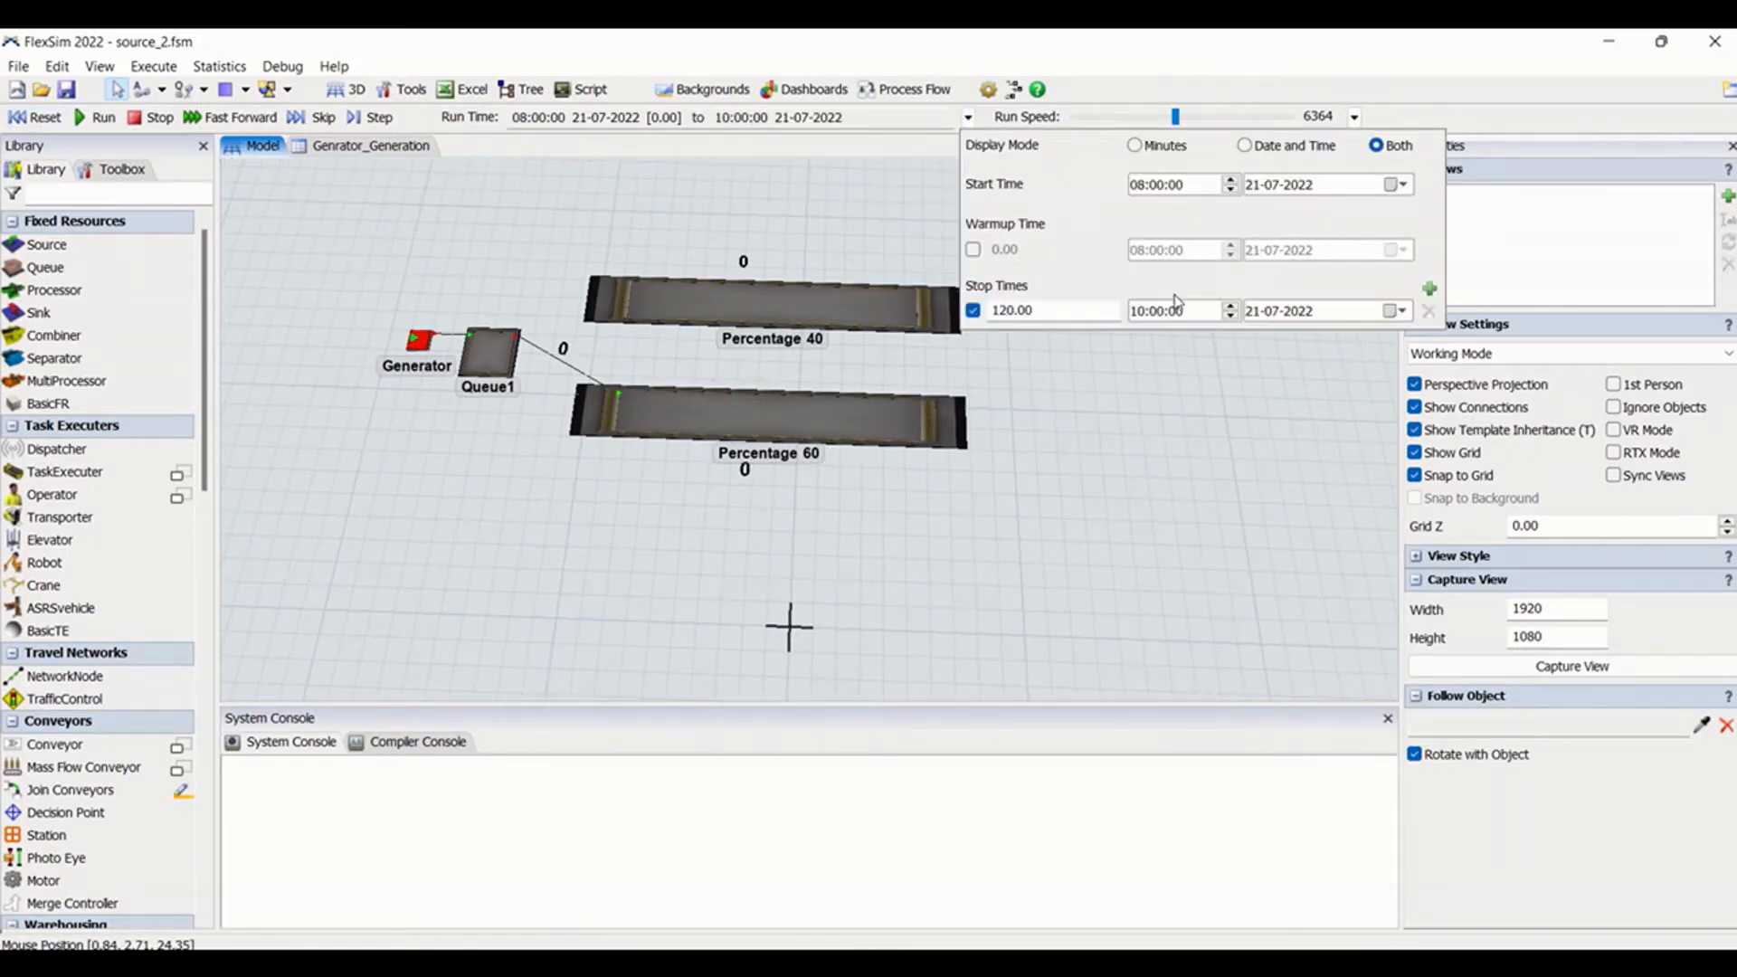
{"action": "left_click", "coordinate": [1136, 313]}
{"action": "left_click", "coordinate": [1183, 452]}
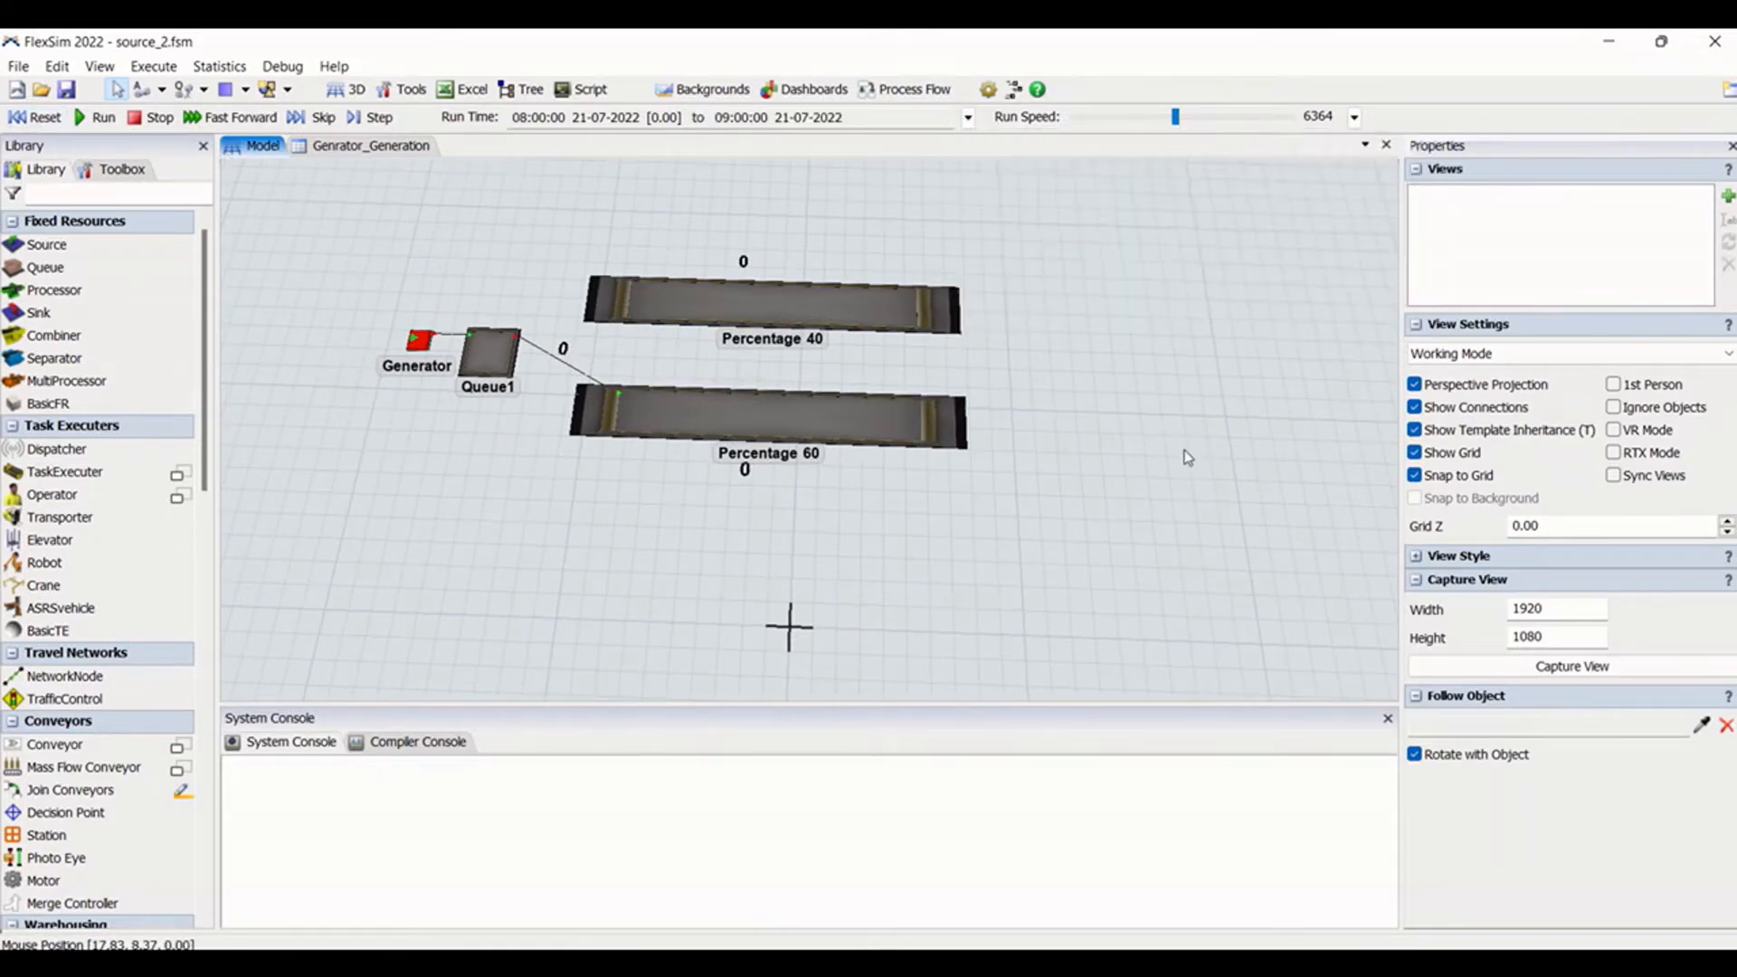
Reset and run the model to the 09:00 stop time, and check the Percentage 60 queue's input and content
{"action": "left_click", "coordinate": [59, 123]}
{"action": "left_click", "coordinate": [94, 122]}
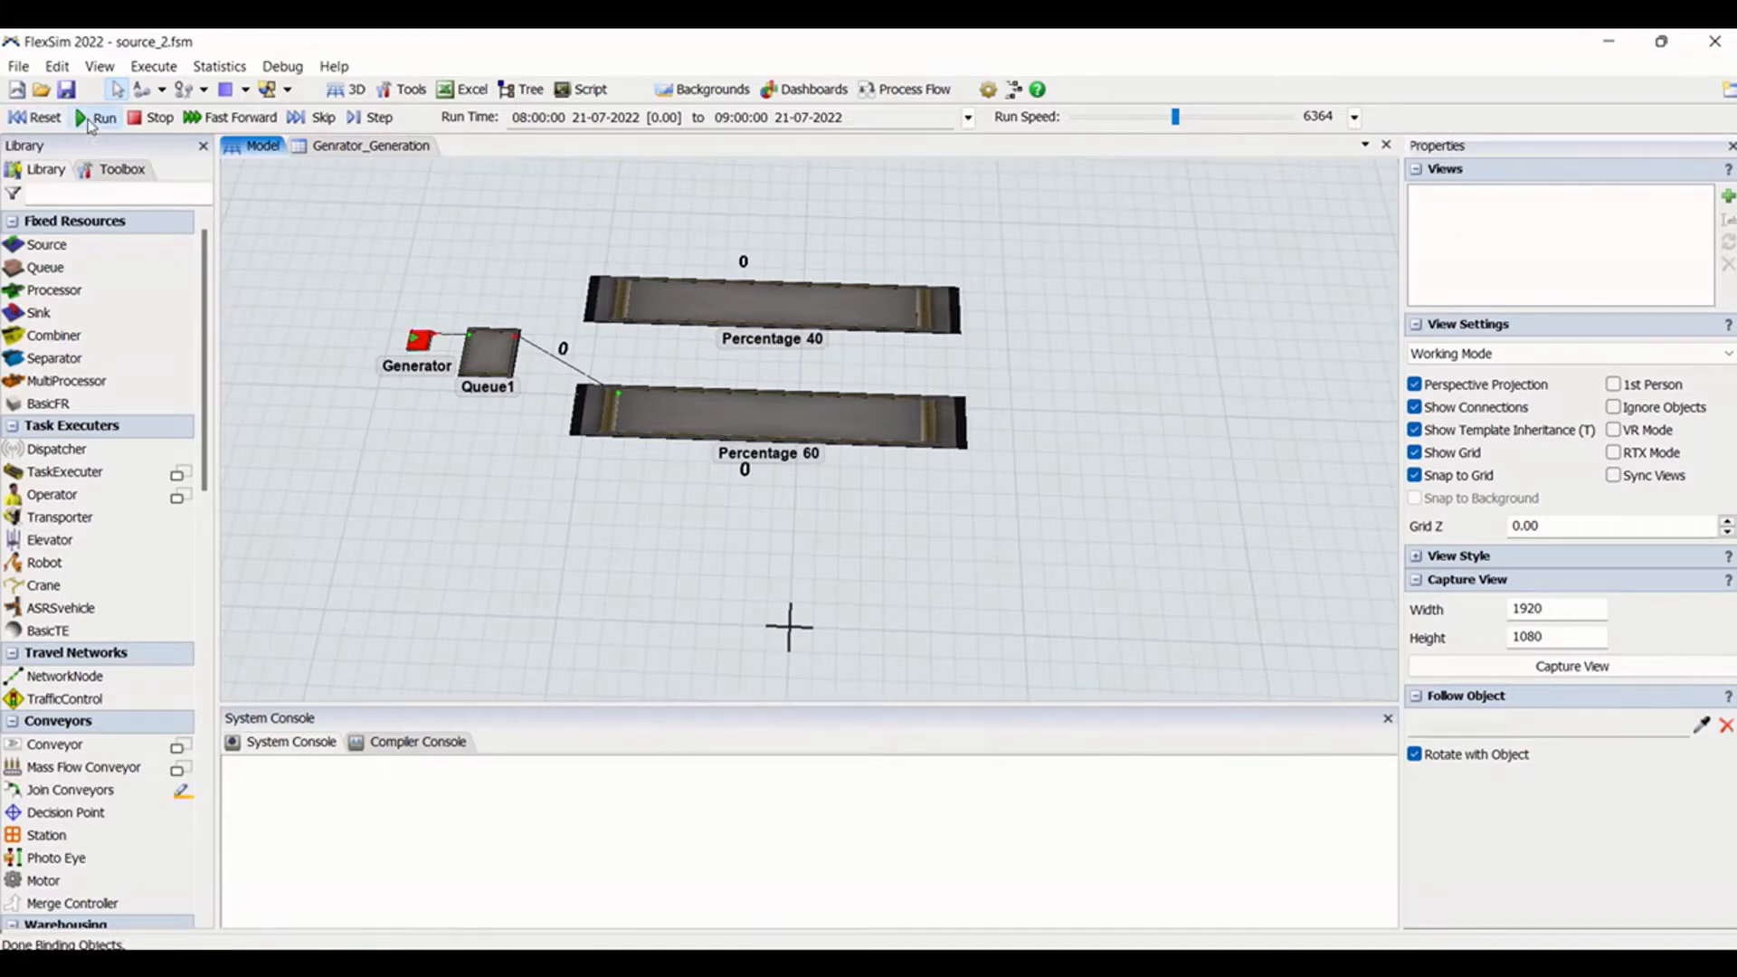
{"action": "left_click", "coordinate": [938, 441]}
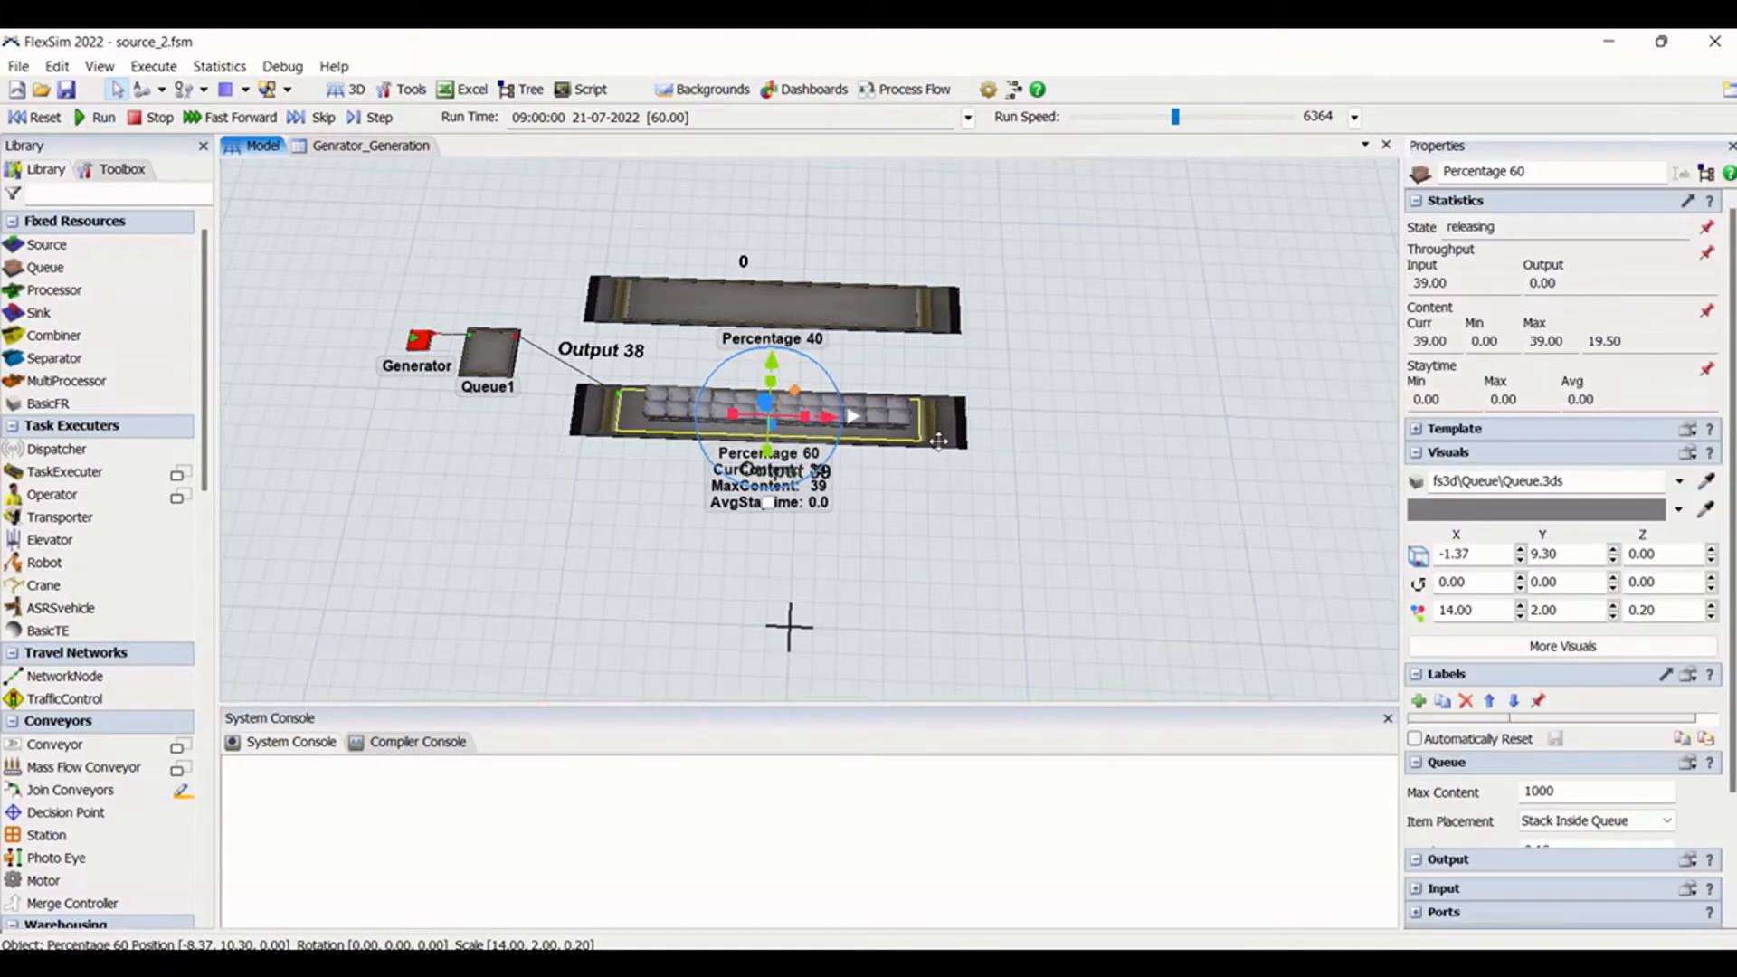
Set the stop time to 10:00:00 and recheck the Percentage 60 queue's statistics without continuing the run
{"action": "left_click", "coordinate": [968, 117]}
{"action": "left_click", "coordinate": [1137, 316]}
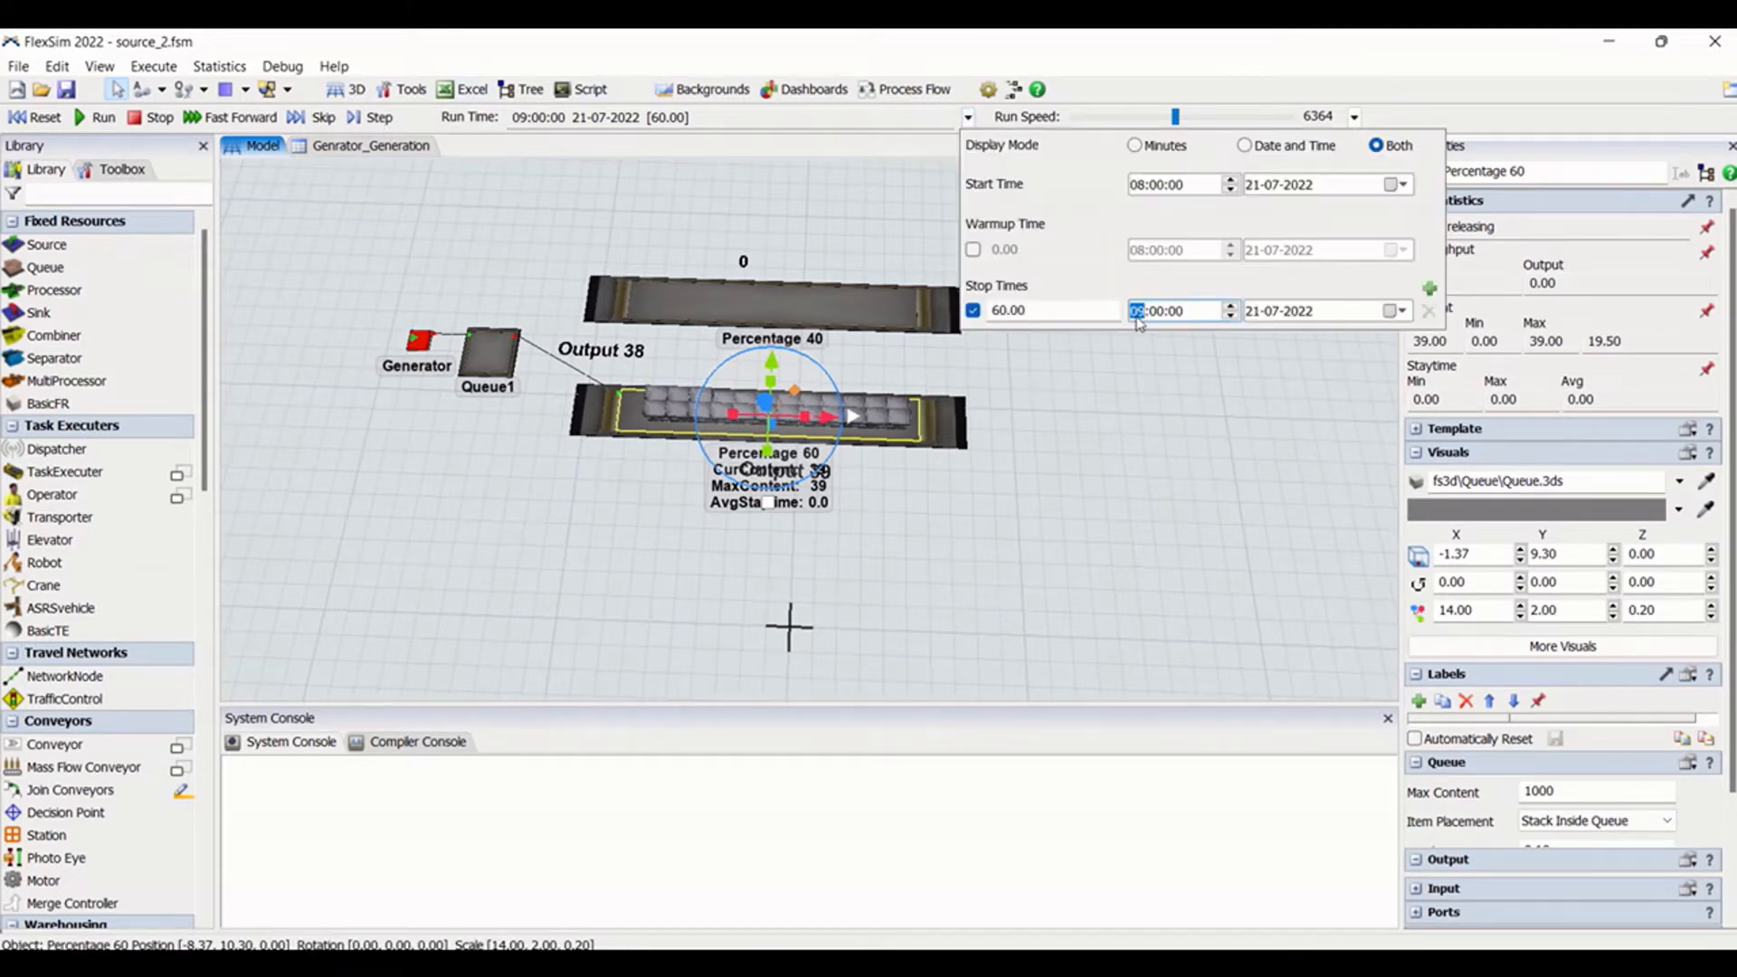
{"action": "type", "text": "10"}
{"action": "left_click", "coordinate": [1093, 337]}
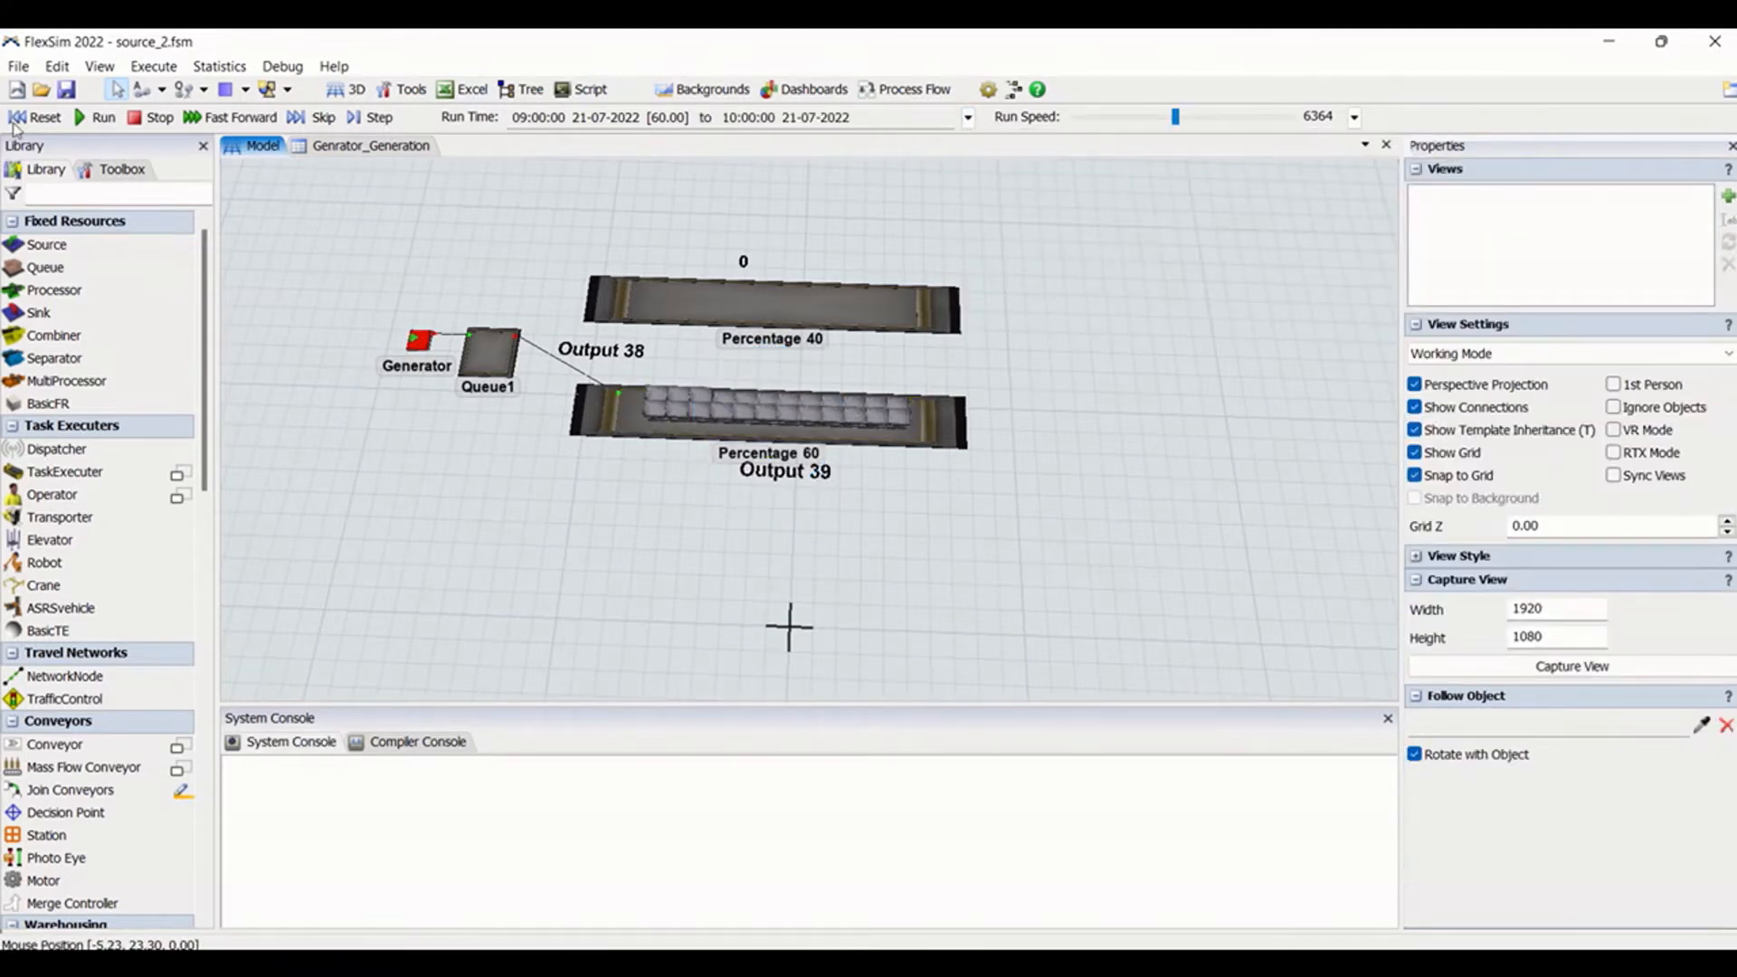
{"action": "left_click", "coordinate": [787, 412]}
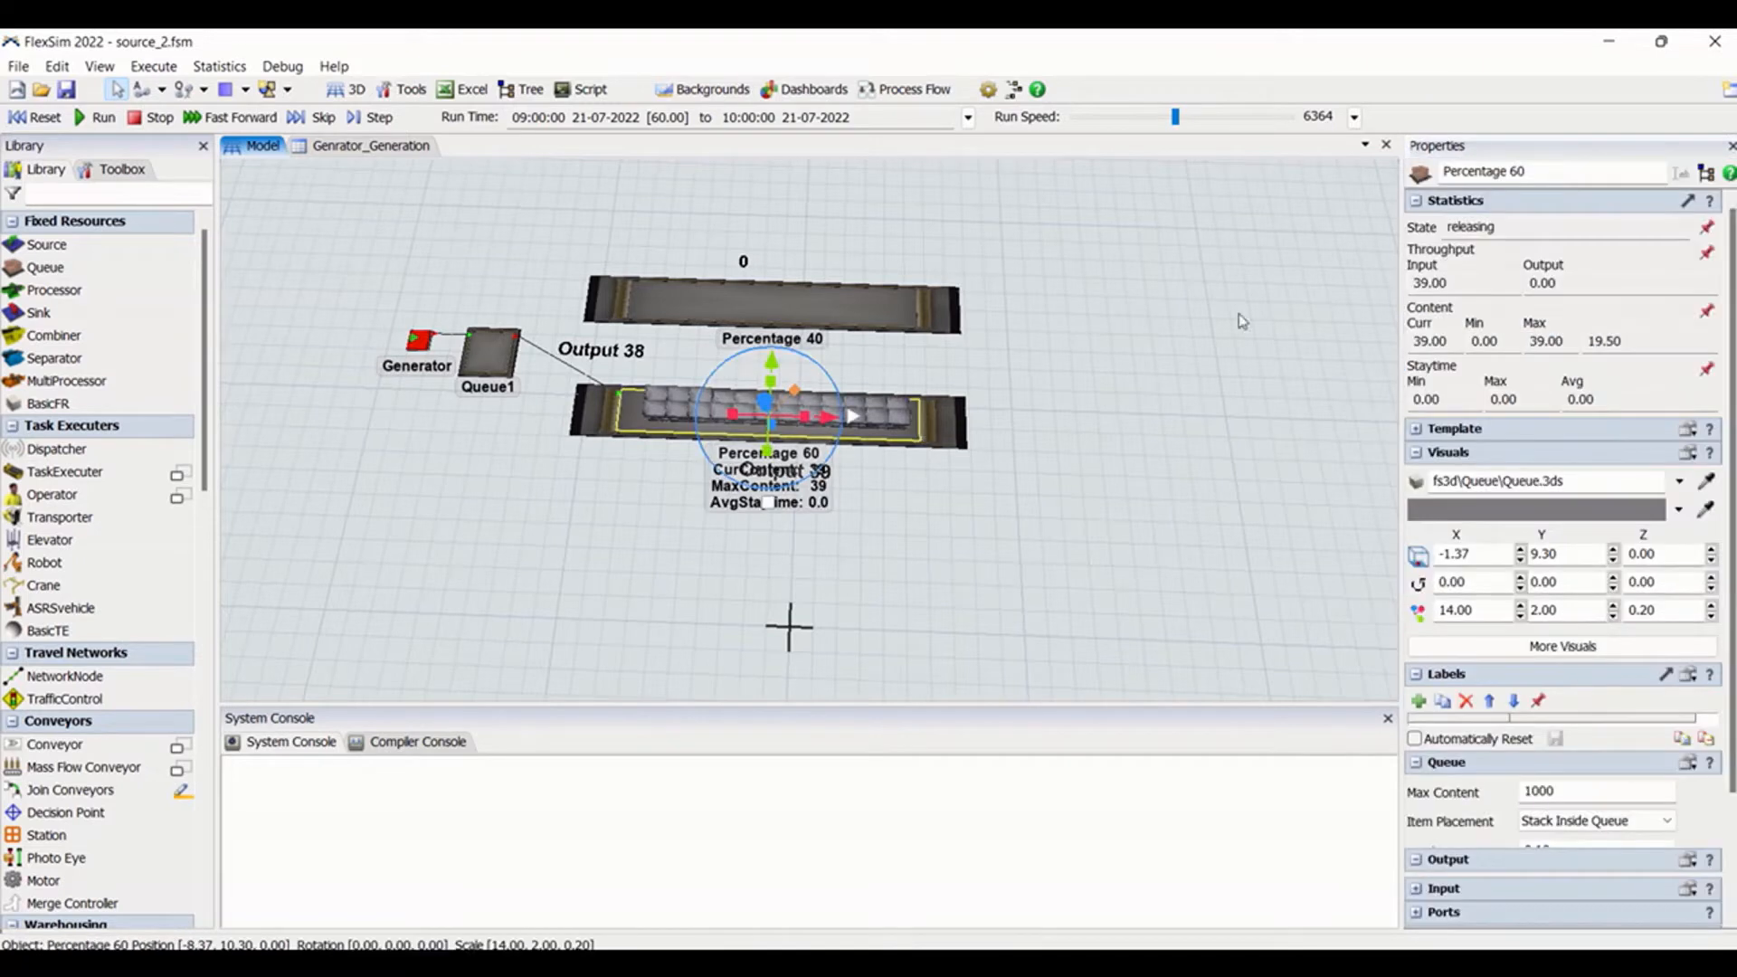
Set the simulation's stop time to 09:01:00 on 21-07-2022, and rerun the model from the start
{"action": "left_click", "coordinate": [967, 117]}
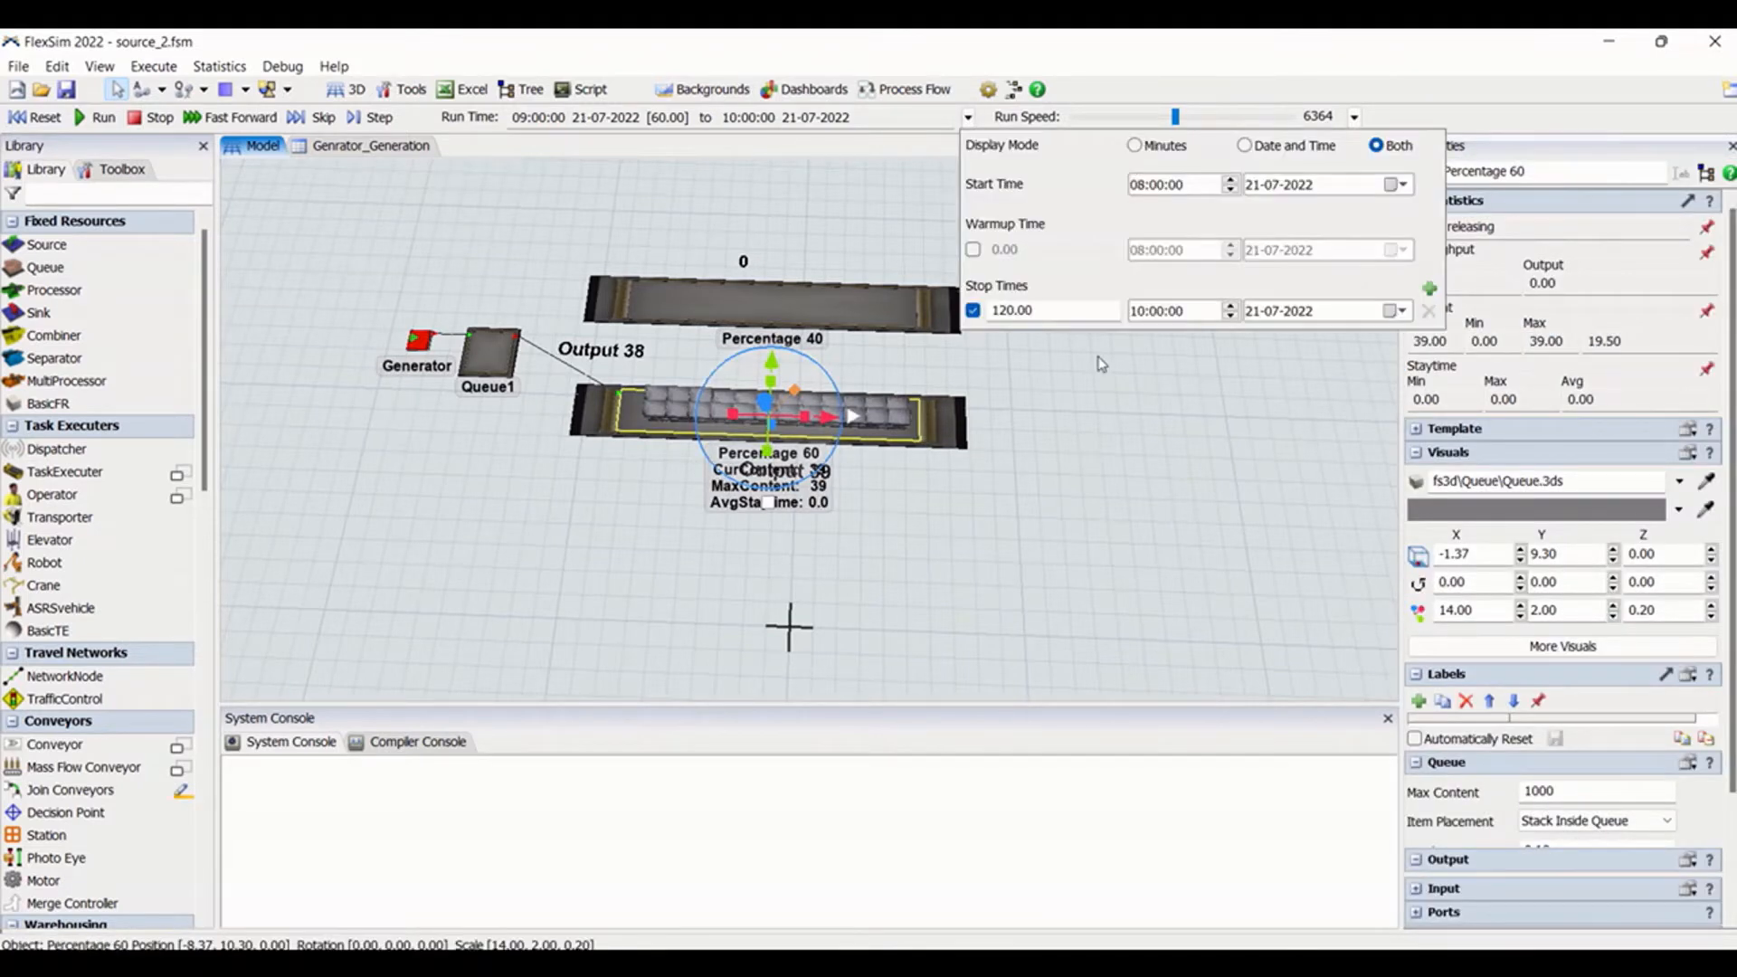
{"action": "left_click", "coordinate": [1146, 313]}
{"action": "type", "text": "9"}
{"action": "left_click", "coordinate": [1163, 313]}
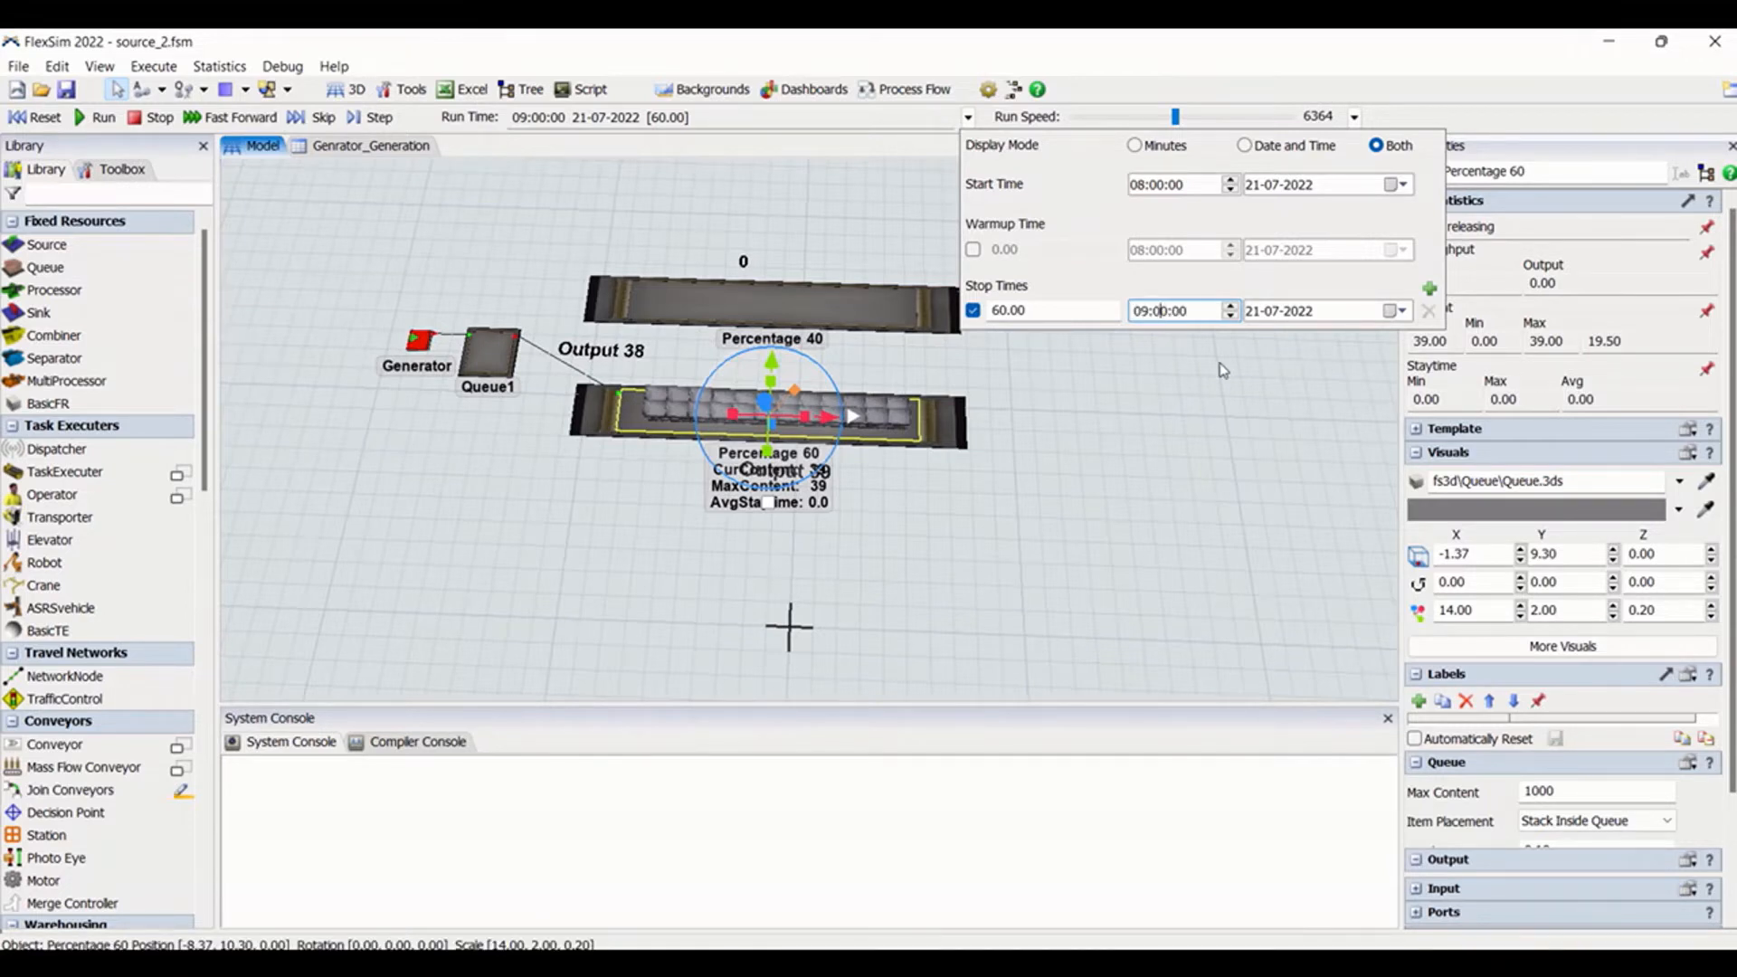
{"action": "left_click", "coordinate": [1221, 369]}
{"action": "left_click", "coordinate": [37, 117]}
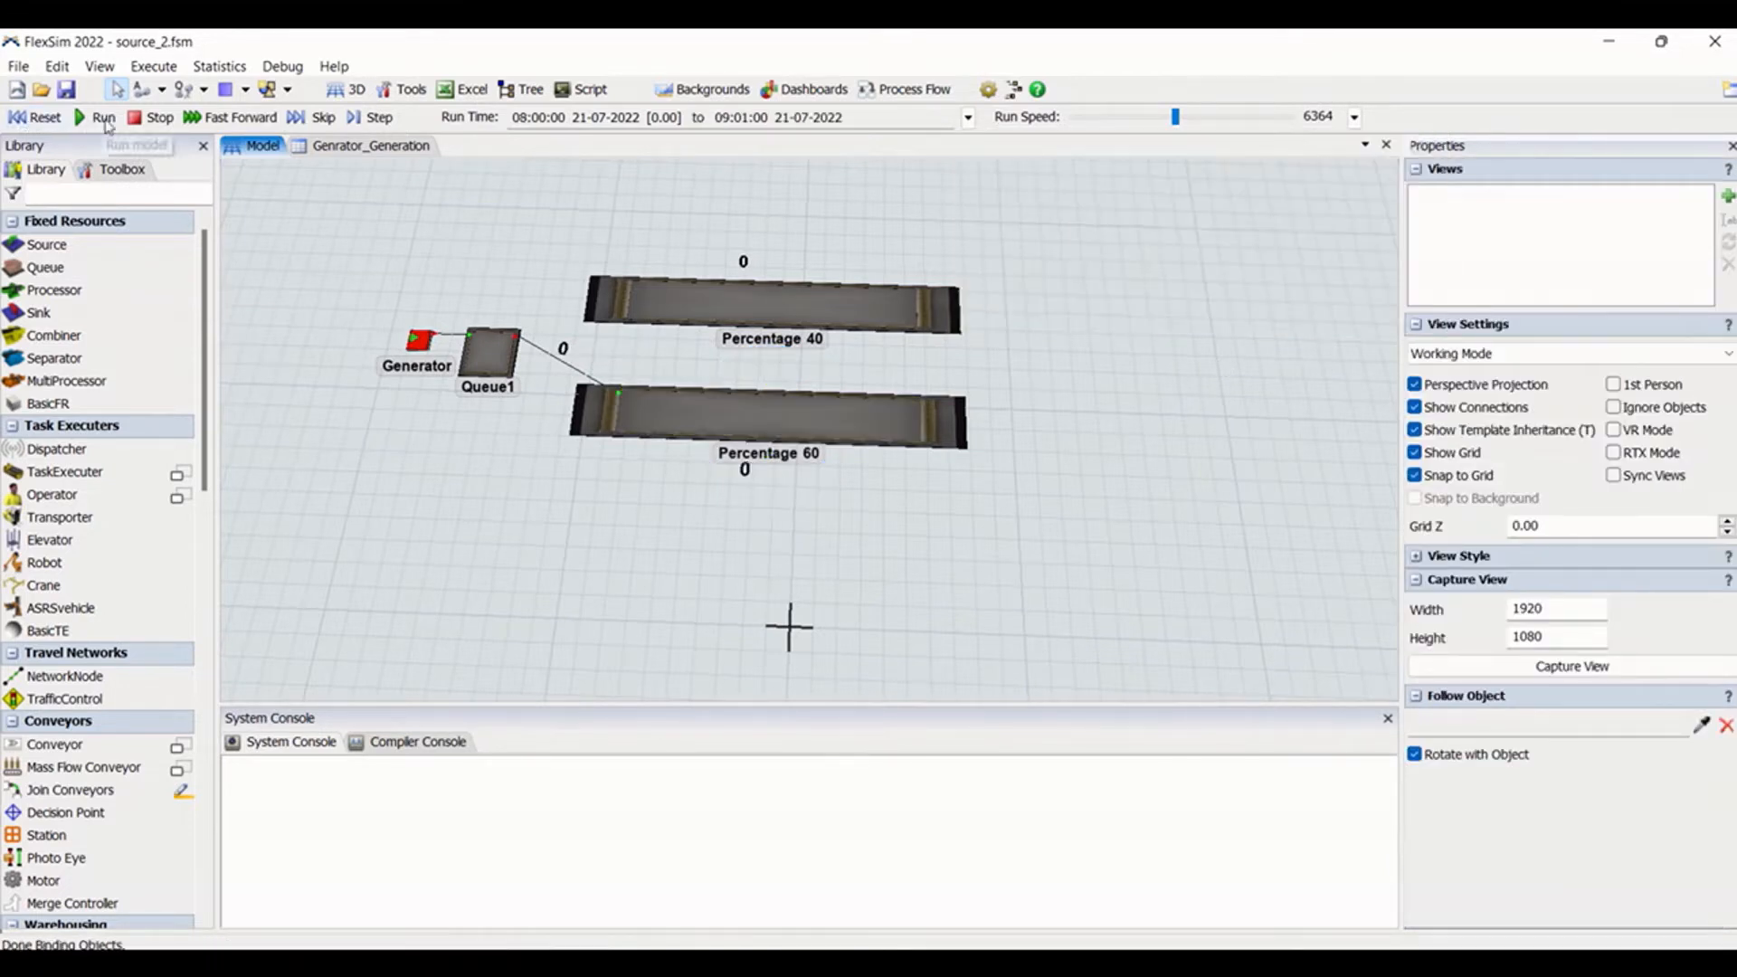
{"action": "left_click", "coordinate": [102, 117]}
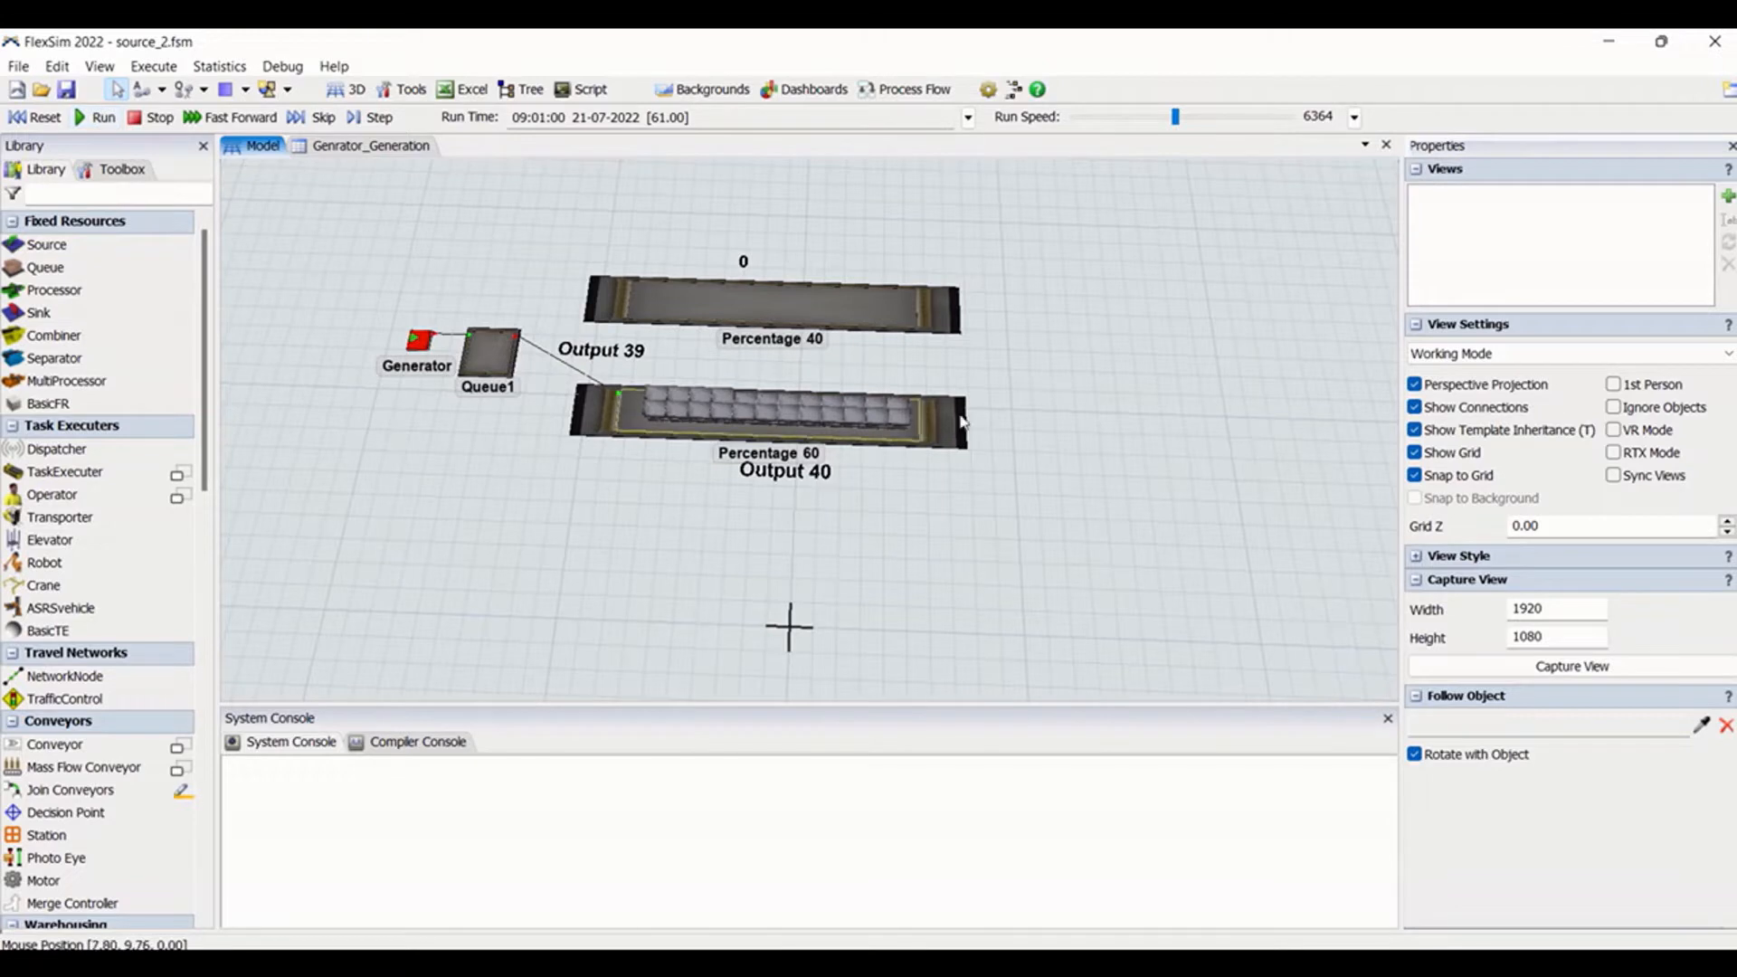
Check the Percentage 60 queue's input and content at the 09:01:00 stop time
{"action": "left_click", "coordinate": [954, 419]}
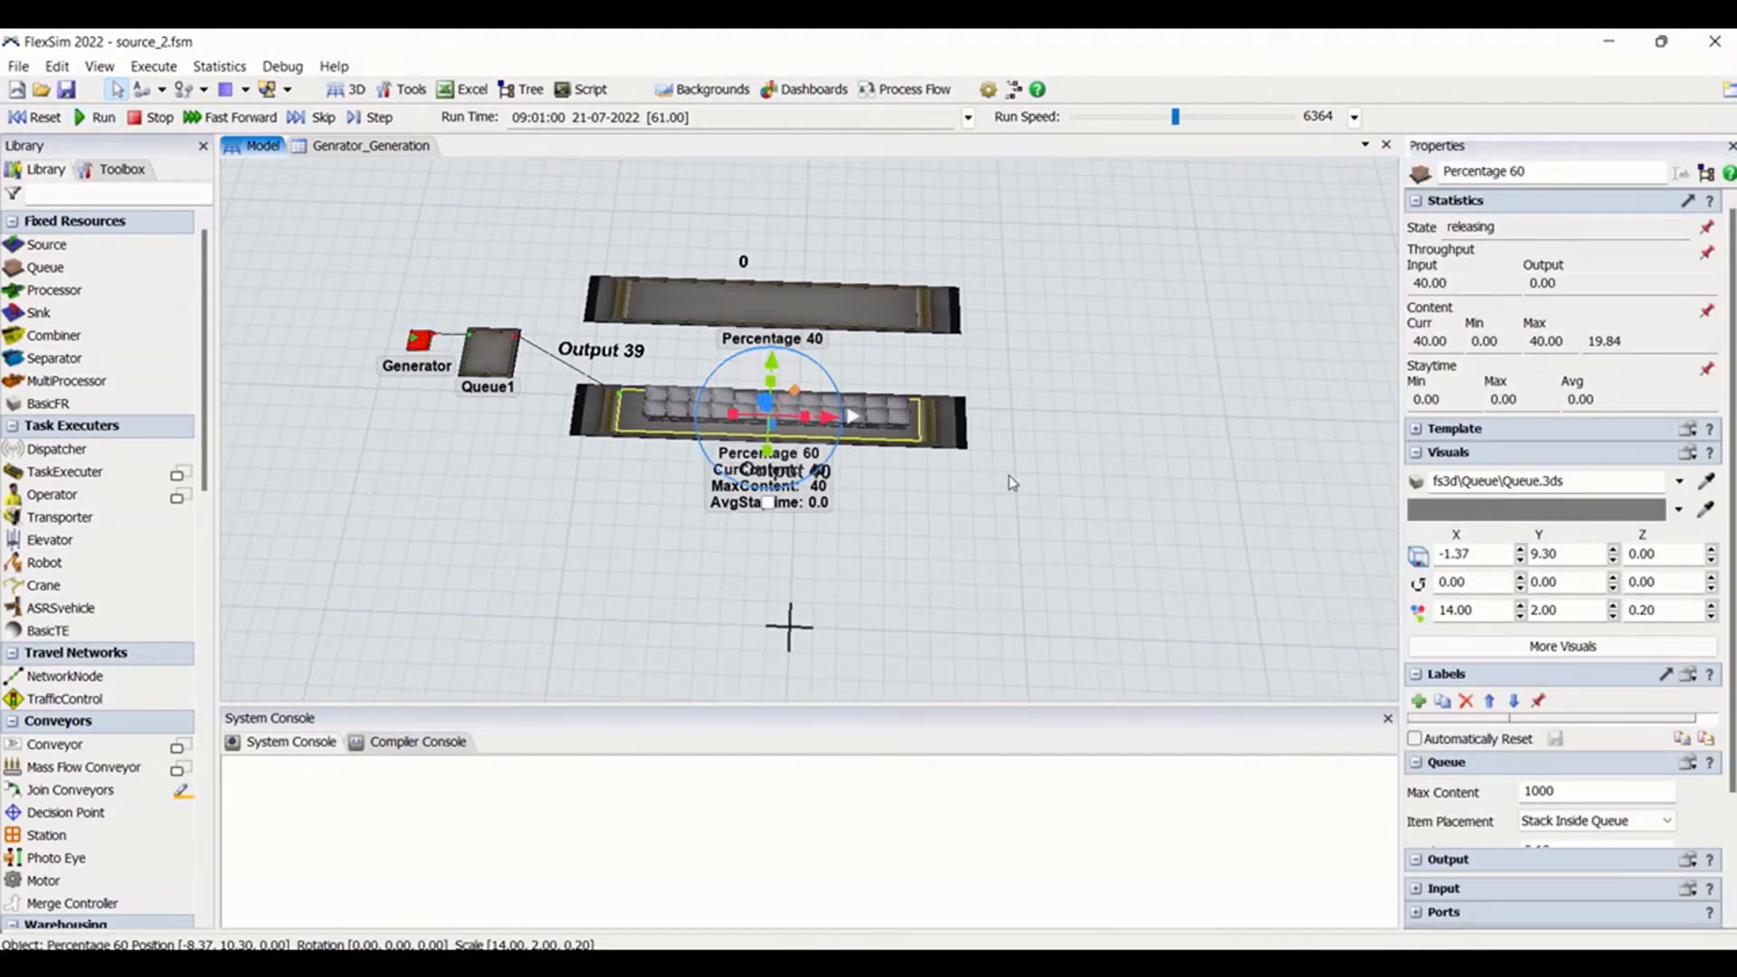
{"action": "left_click", "coordinate": [803, 251]}
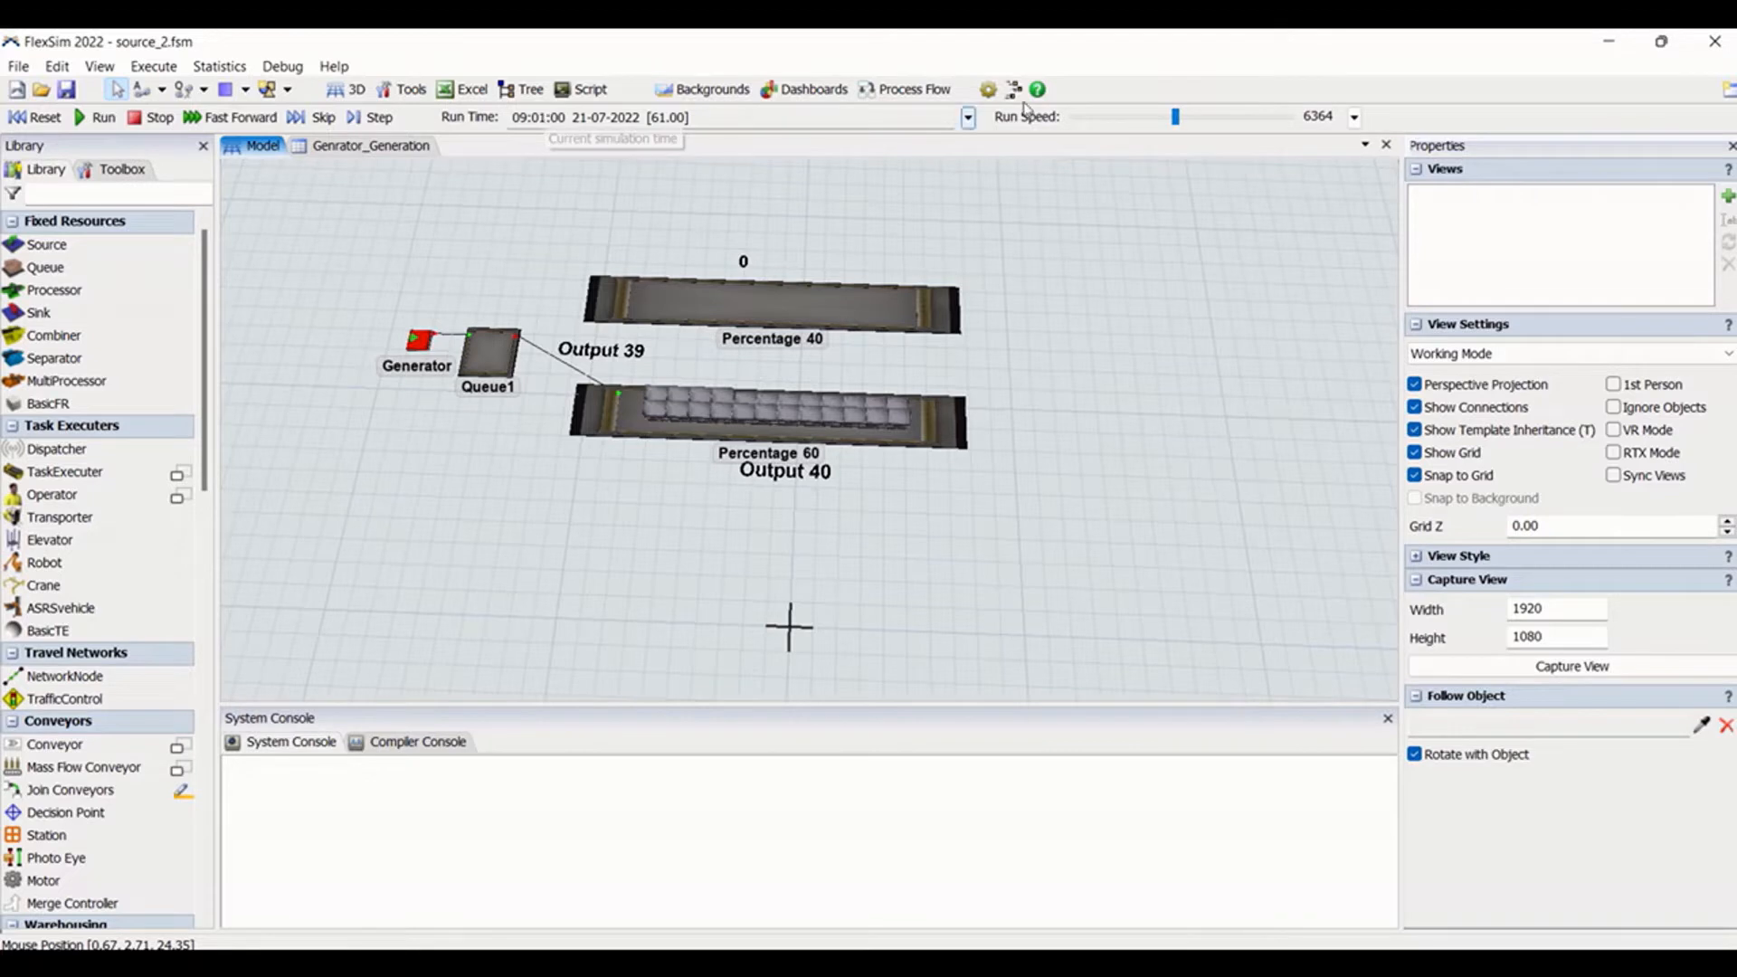
Continue the run to a stop time of 10:01:00 on 21-07-2022, and check the Percentage 60 queue's statistics
{"action": "left_click", "coordinate": [968, 117]}
{"action": "left_click", "coordinate": [1136, 311]}
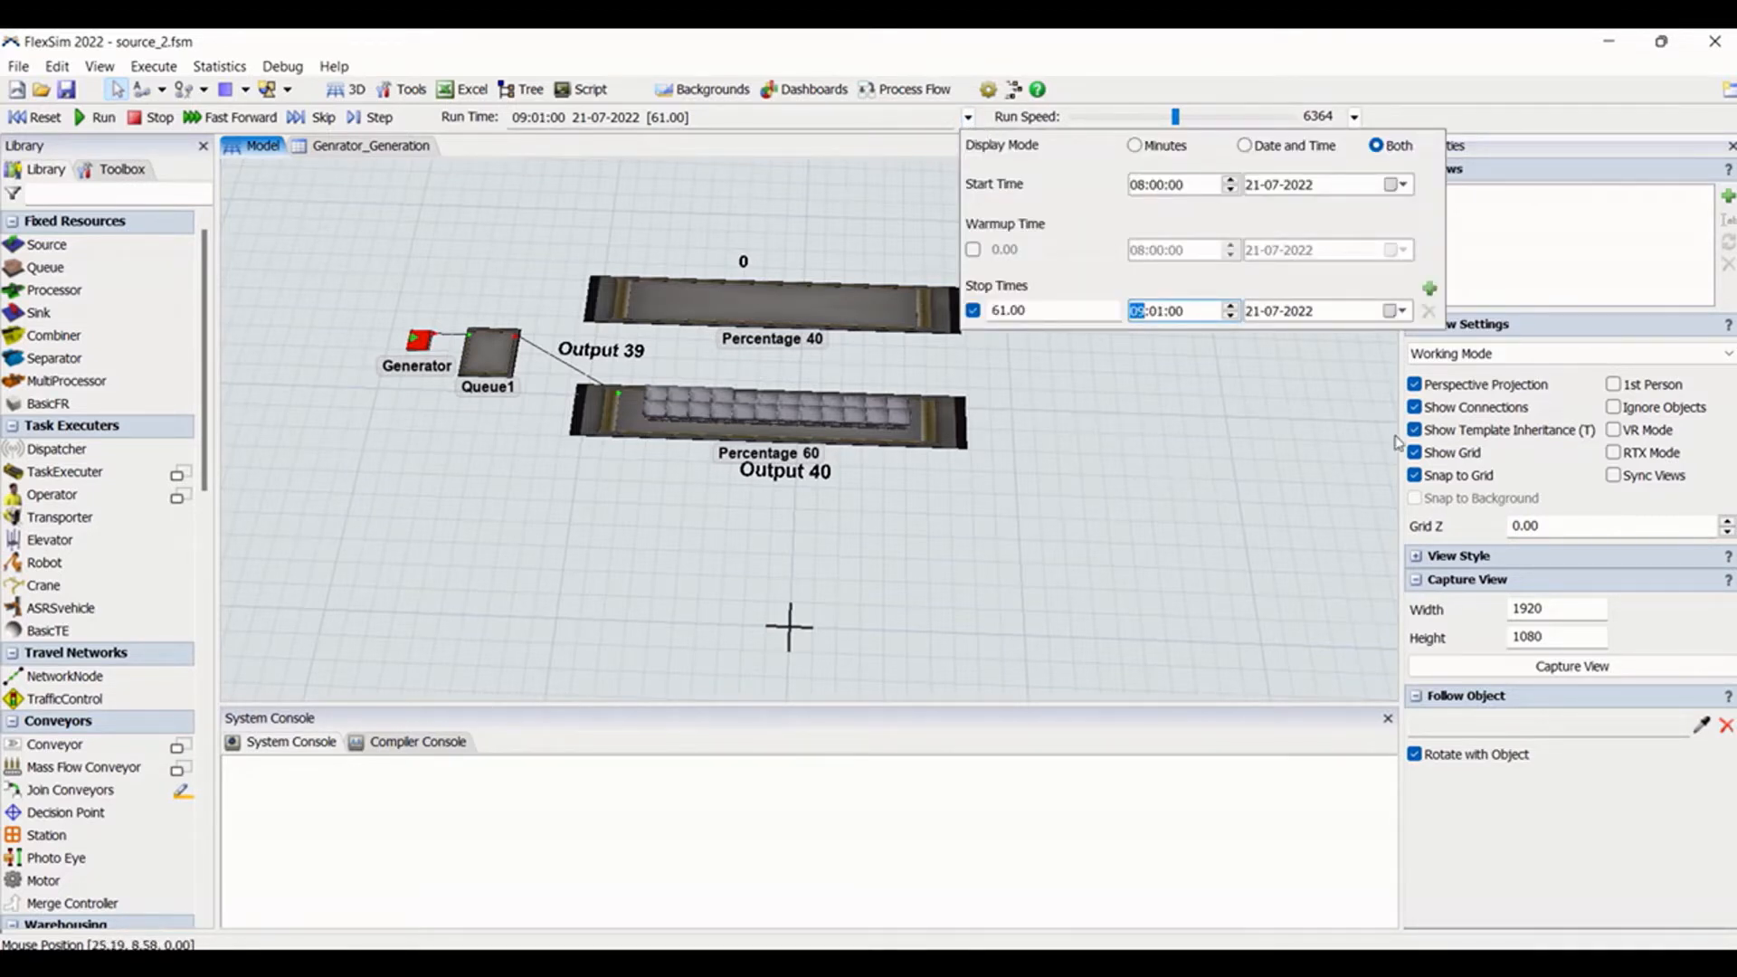
{"action": "type", "text": "10"}
{"action": "left_click", "coordinate": [1141, 397]}
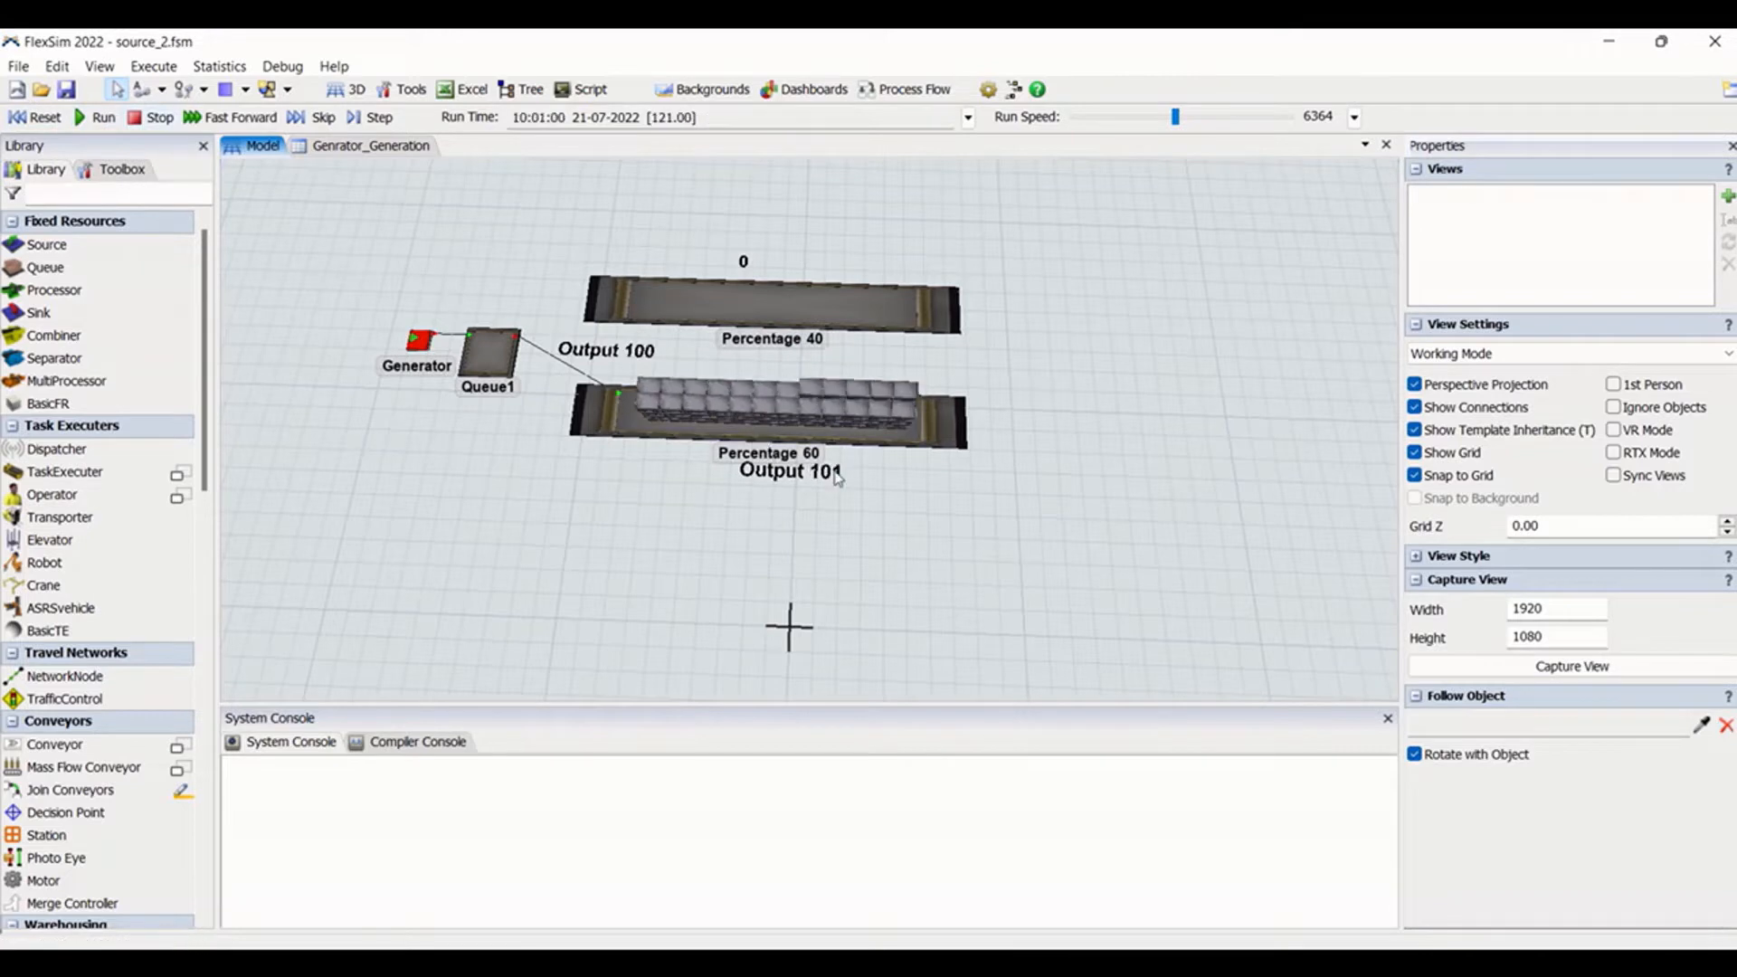
{"action": "left_click", "coordinate": [778, 418]}
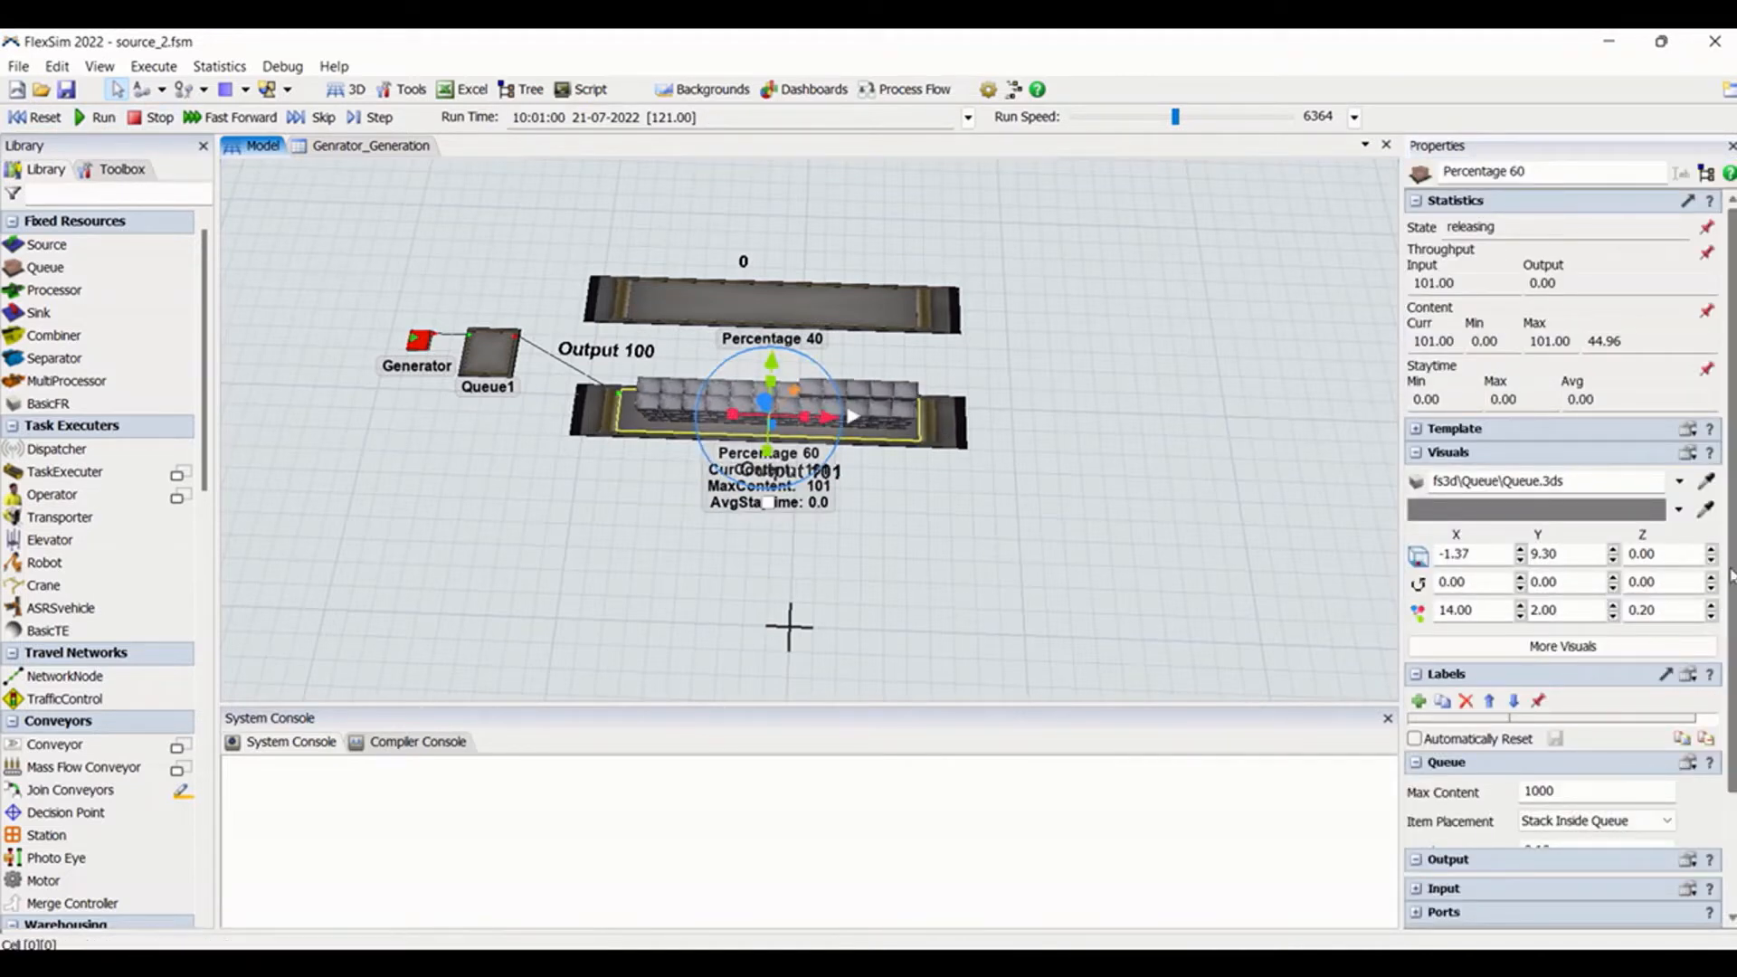
{"action": "left_click_drag", "start_coordinate": [1733, 606], "coordinate": [1732, 721]}
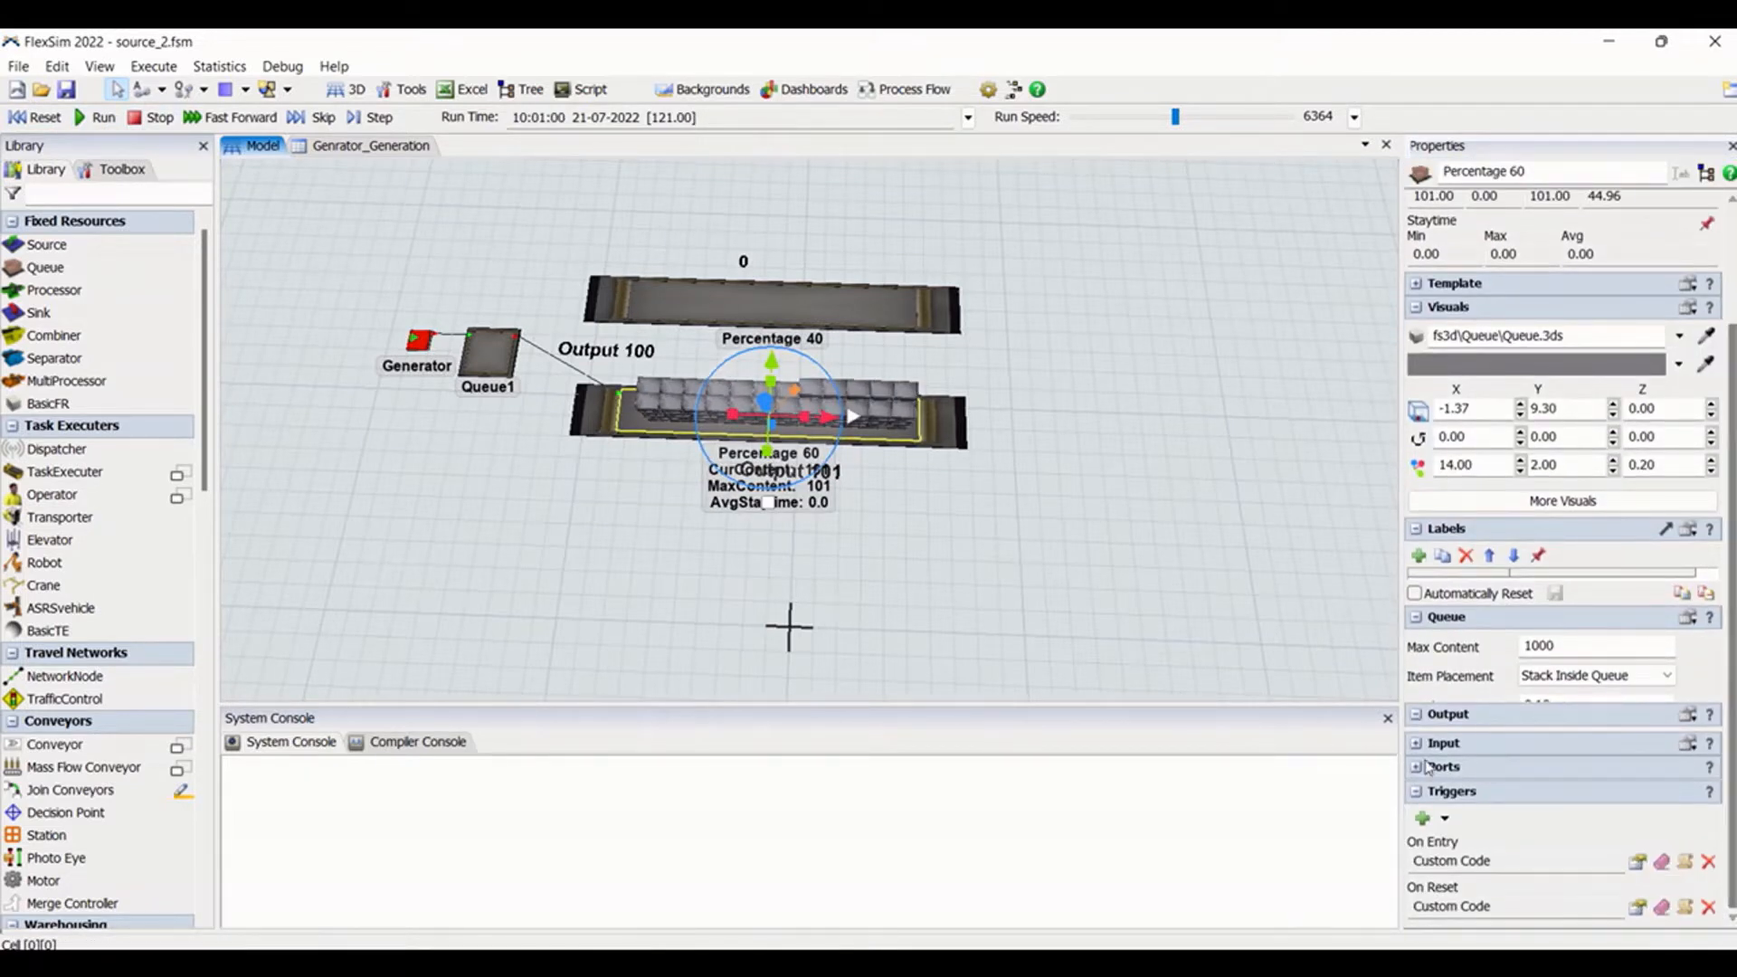
Review the Generator's weekly hourly rates table and its interval variability options without changing them
{"action": "left_click", "coordinate": [417, 342]}
{"action": "double_click", "coordinate": [418, 342]}
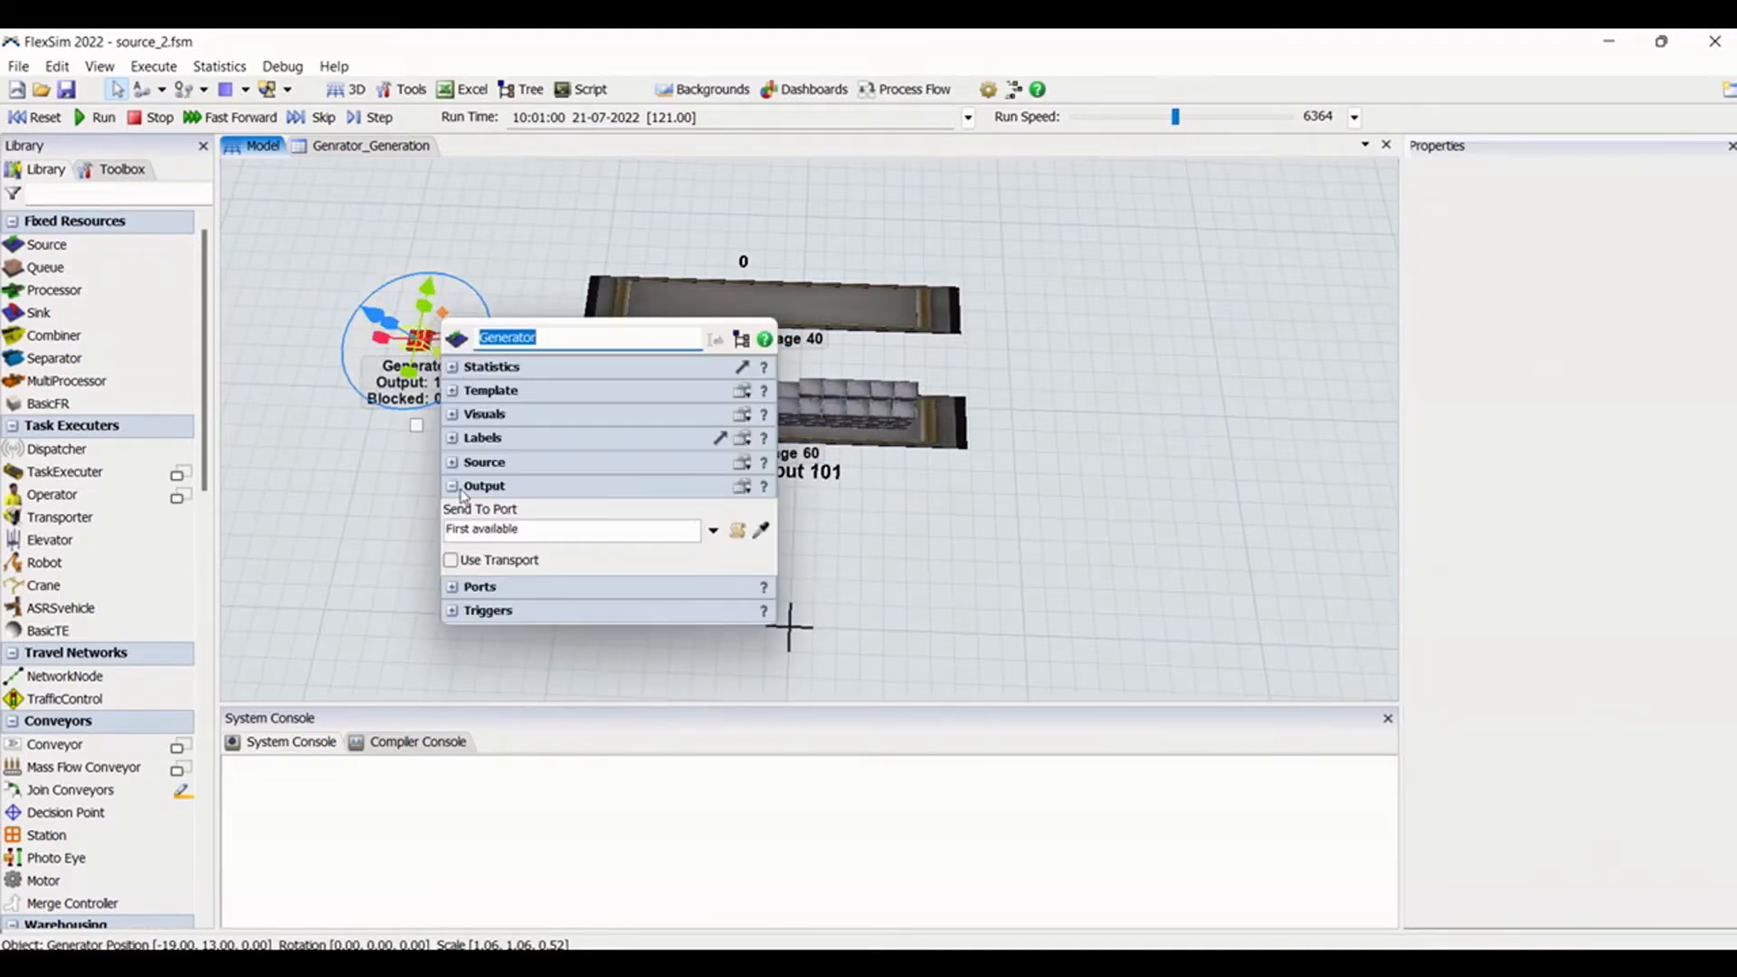
{"action": "left_click", "coordinate": [470, 463]}
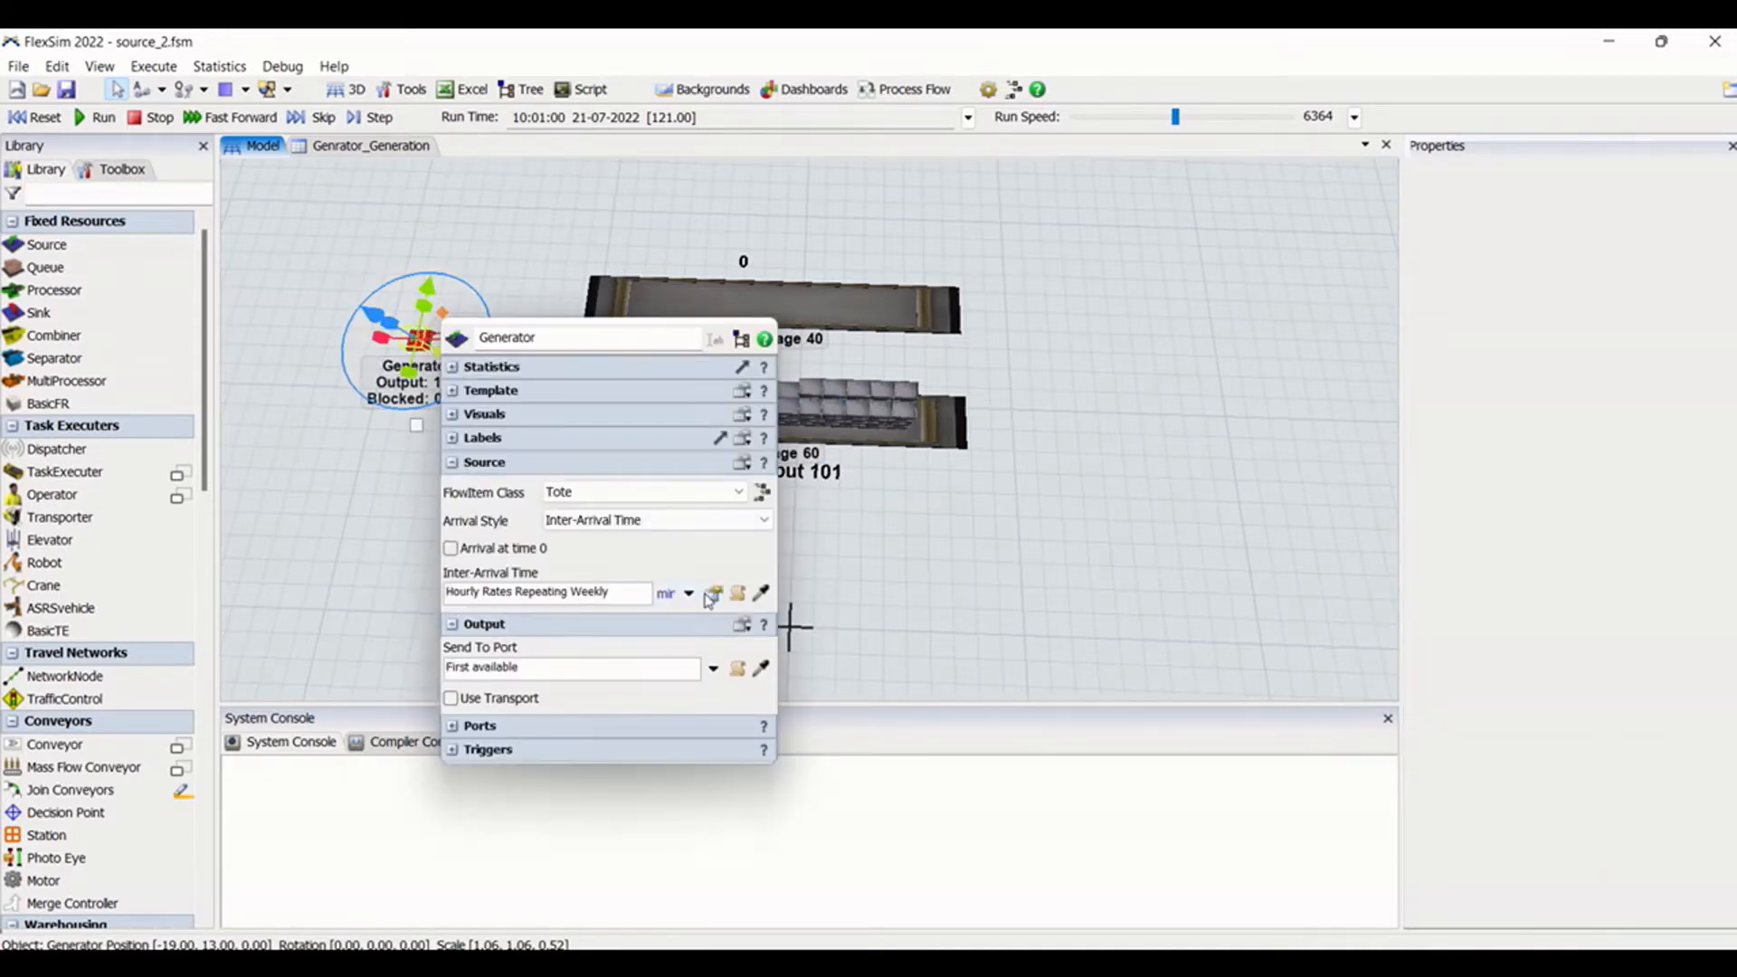
{"action": "left_click", "coordinate": [711, 595]}
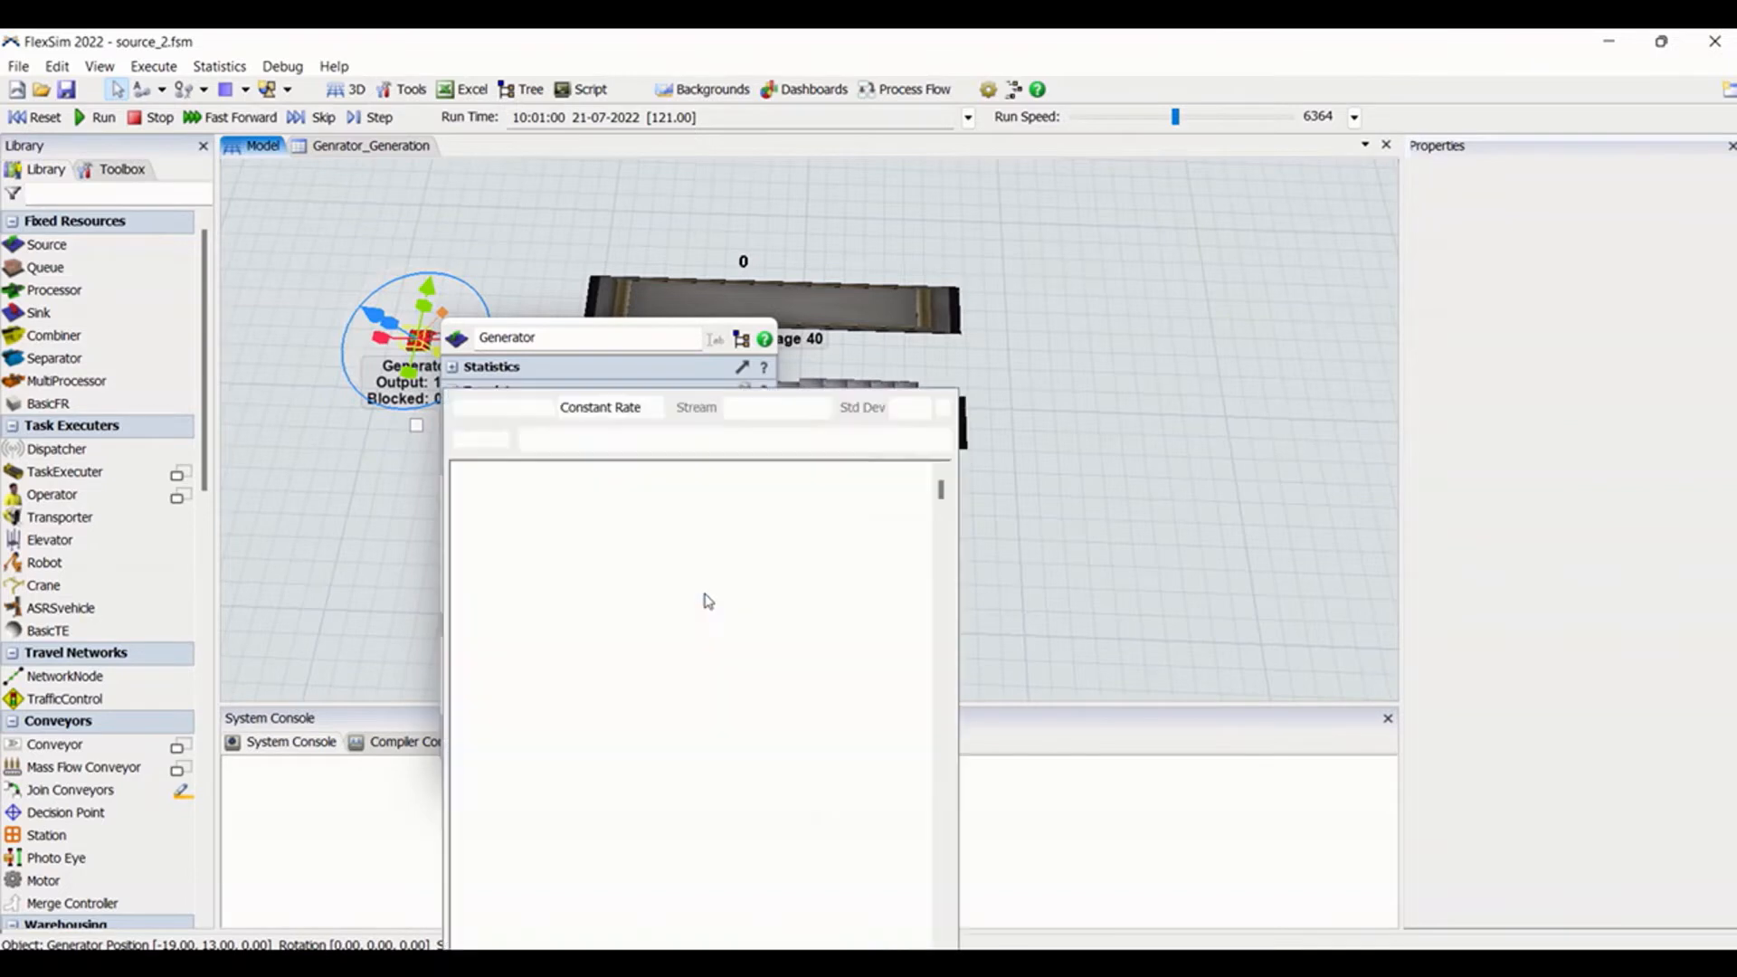
{"action": "left_click", "coordinate": [652, 408]}
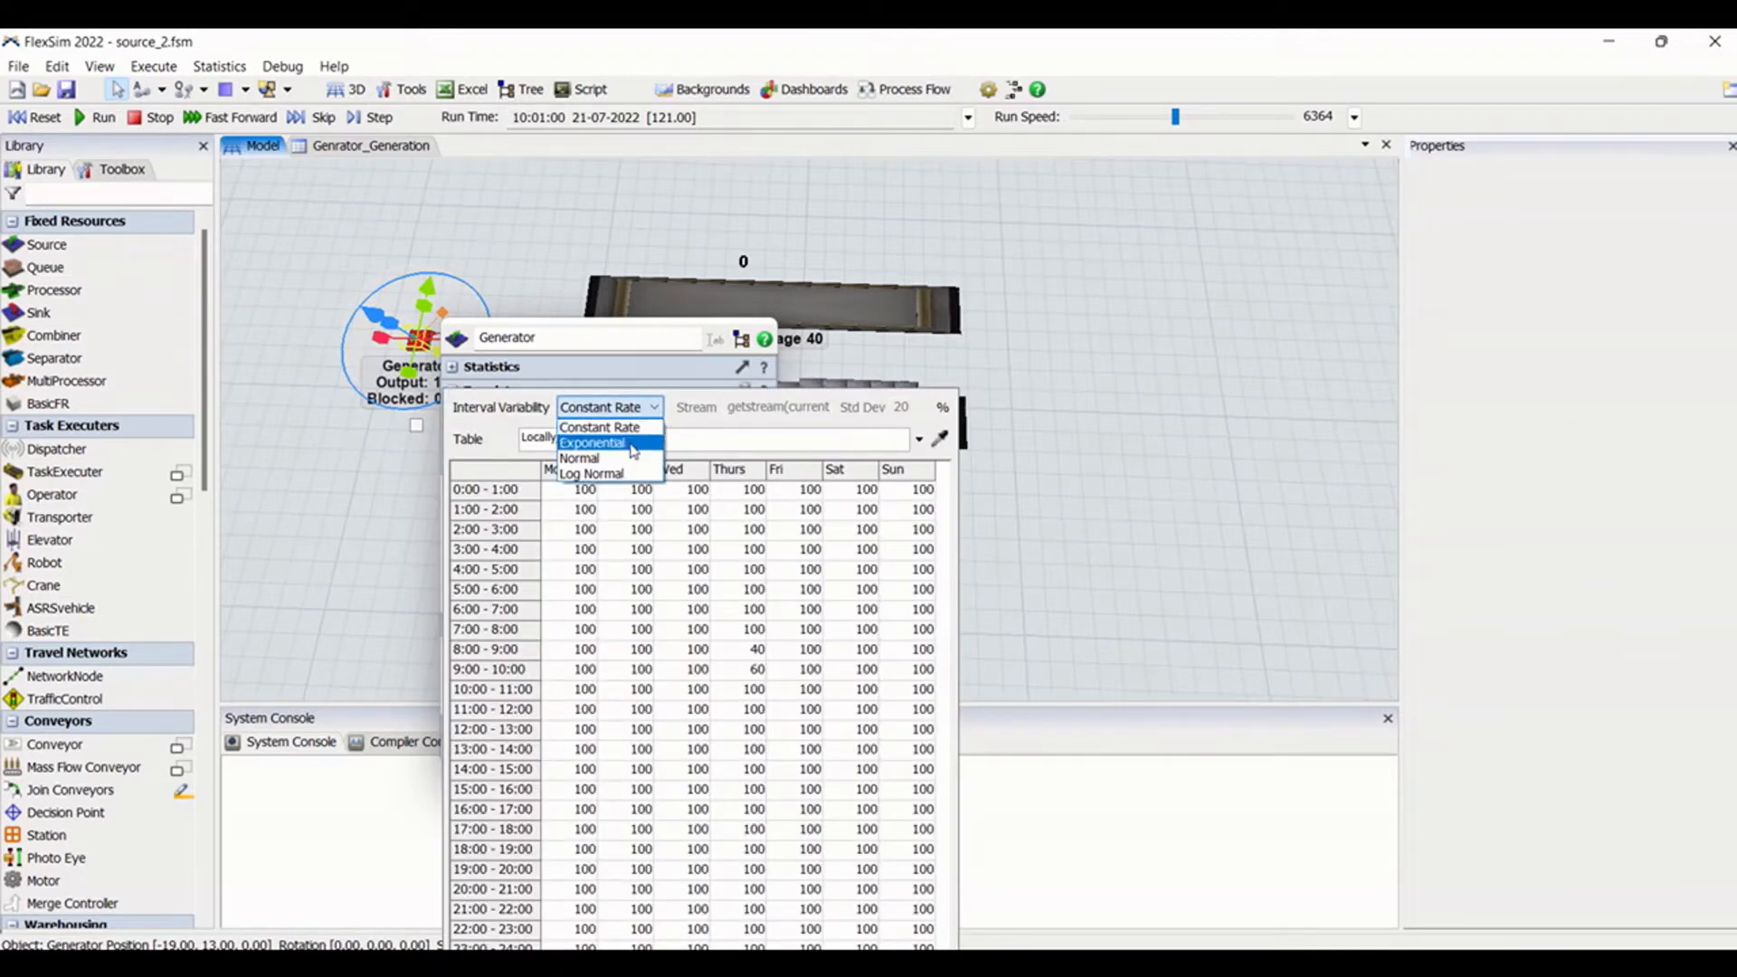
{"action": "left_click", "coordinate": [1049, 326]}
{"action": "left_click", "coordinate": [442, 201]}
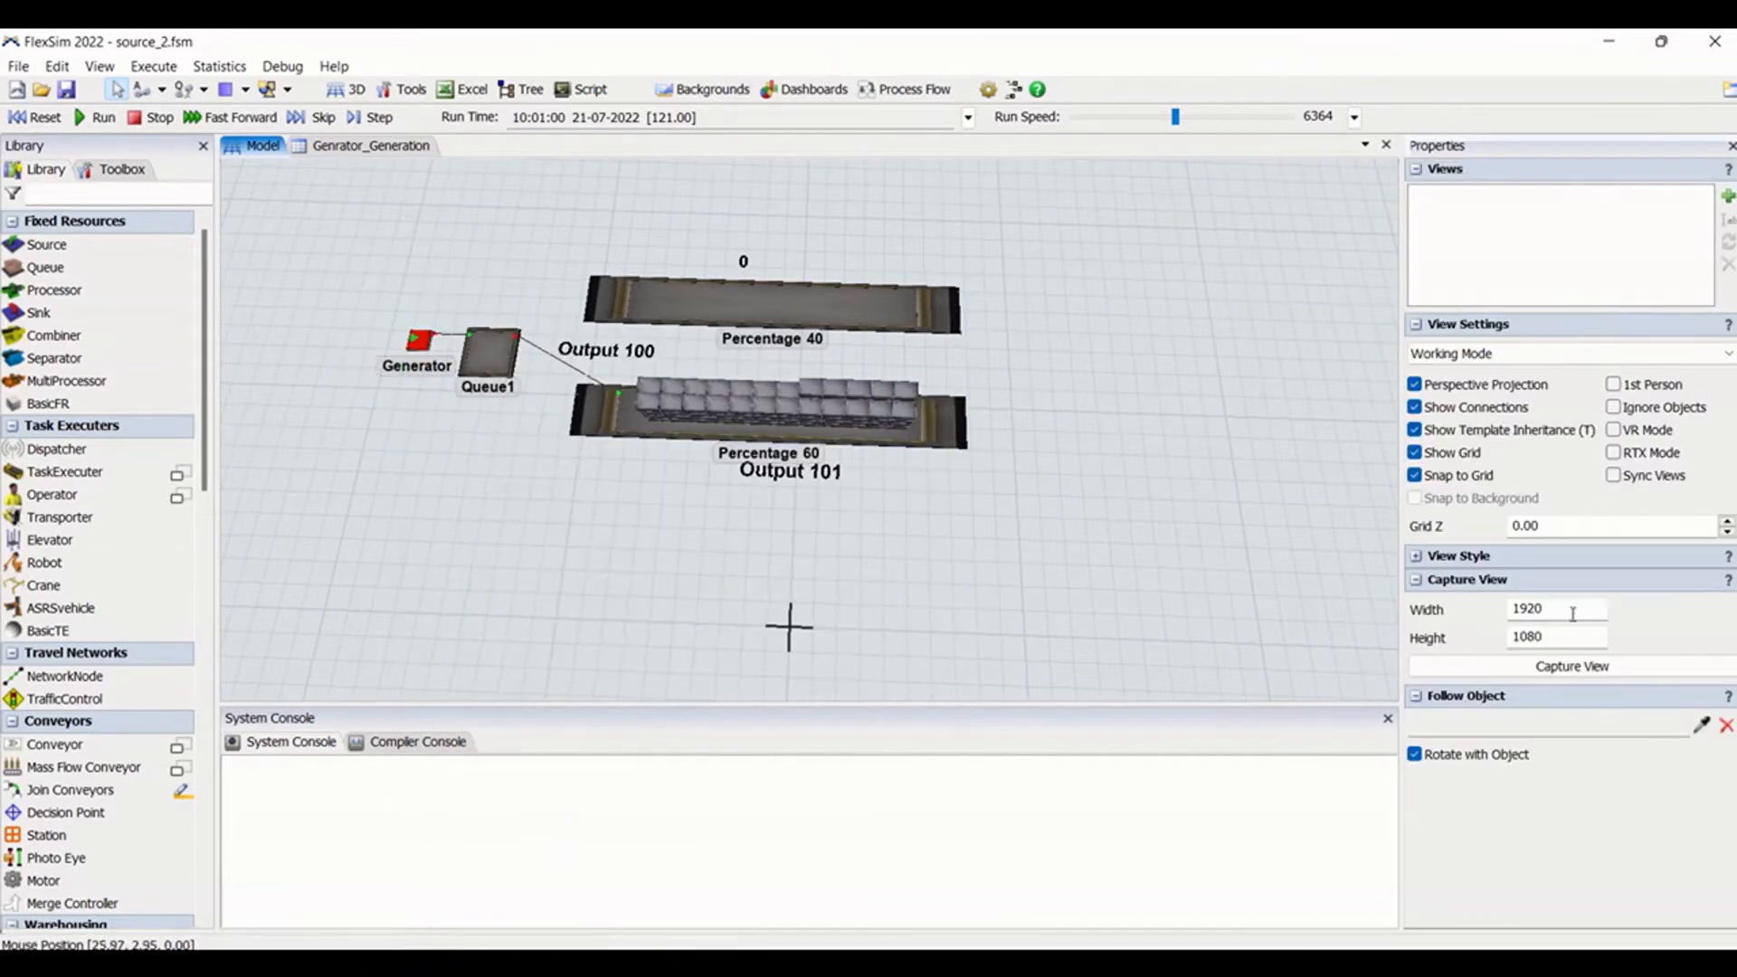
Set the Generator's inter-arrival time to the periodic rate option Hourly Rates, Custom Daily Repeat
{"action": "left_click", "coordinate": [409, 351]}
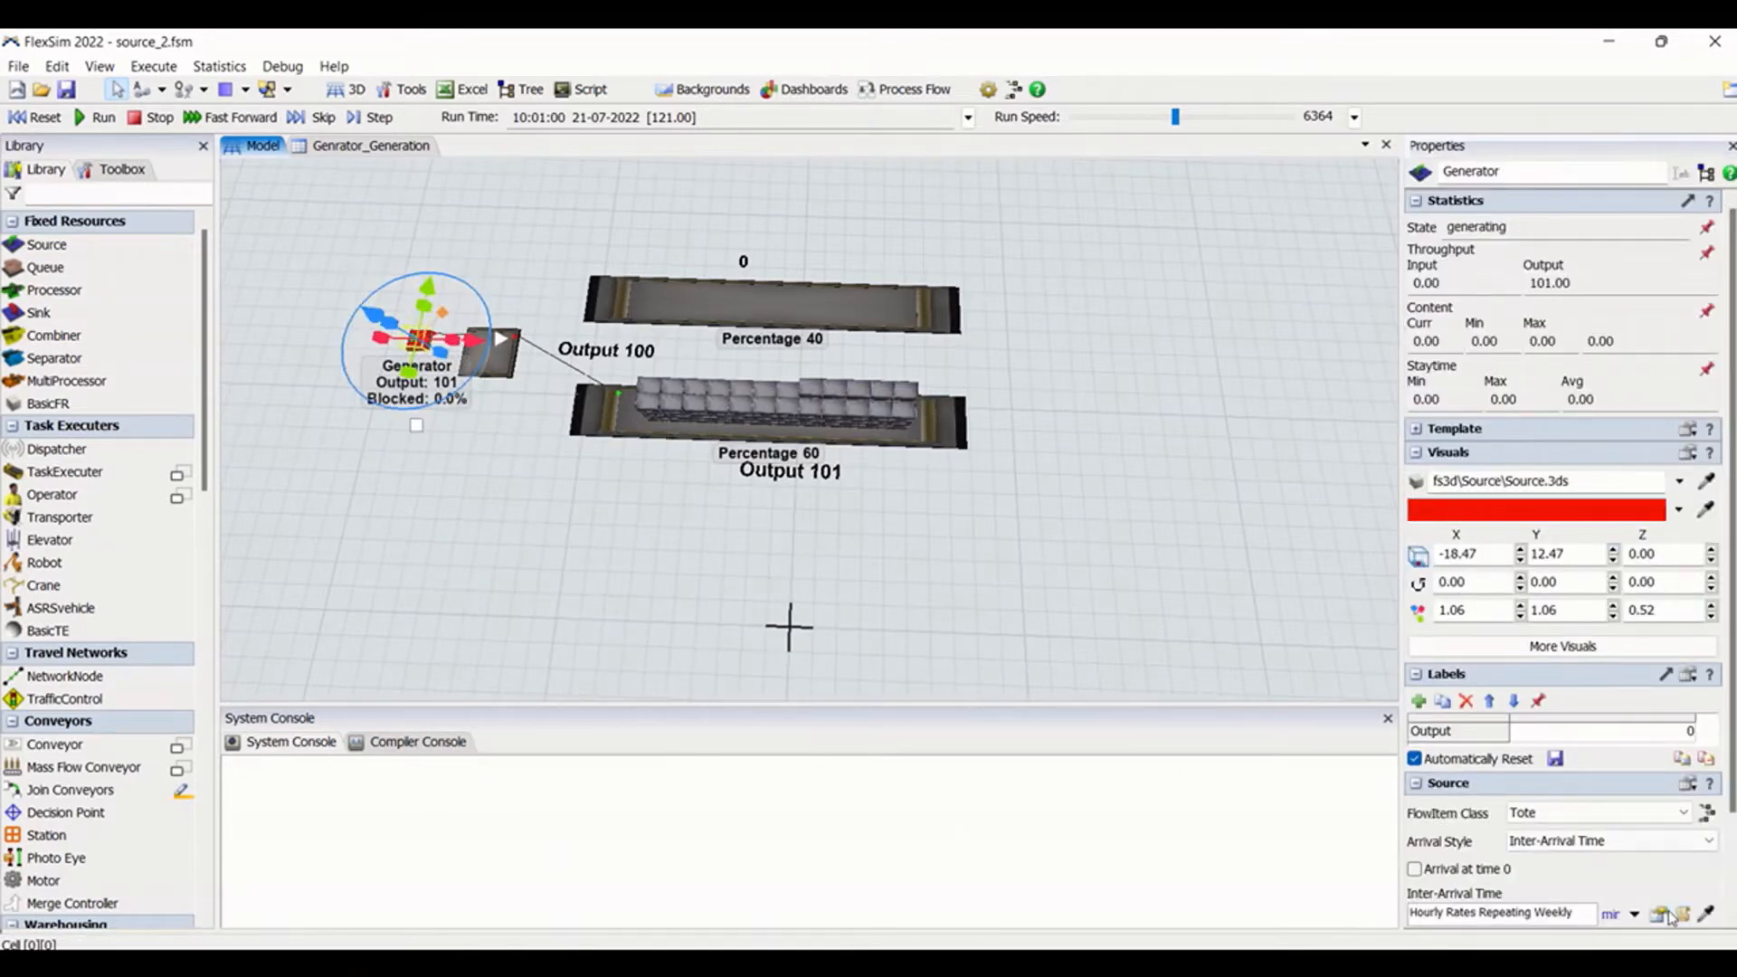
{"action": "left_click", "coordinate": [1639, 915]}
{"action": "mouse_move", "coordinate": [1502, 816]}
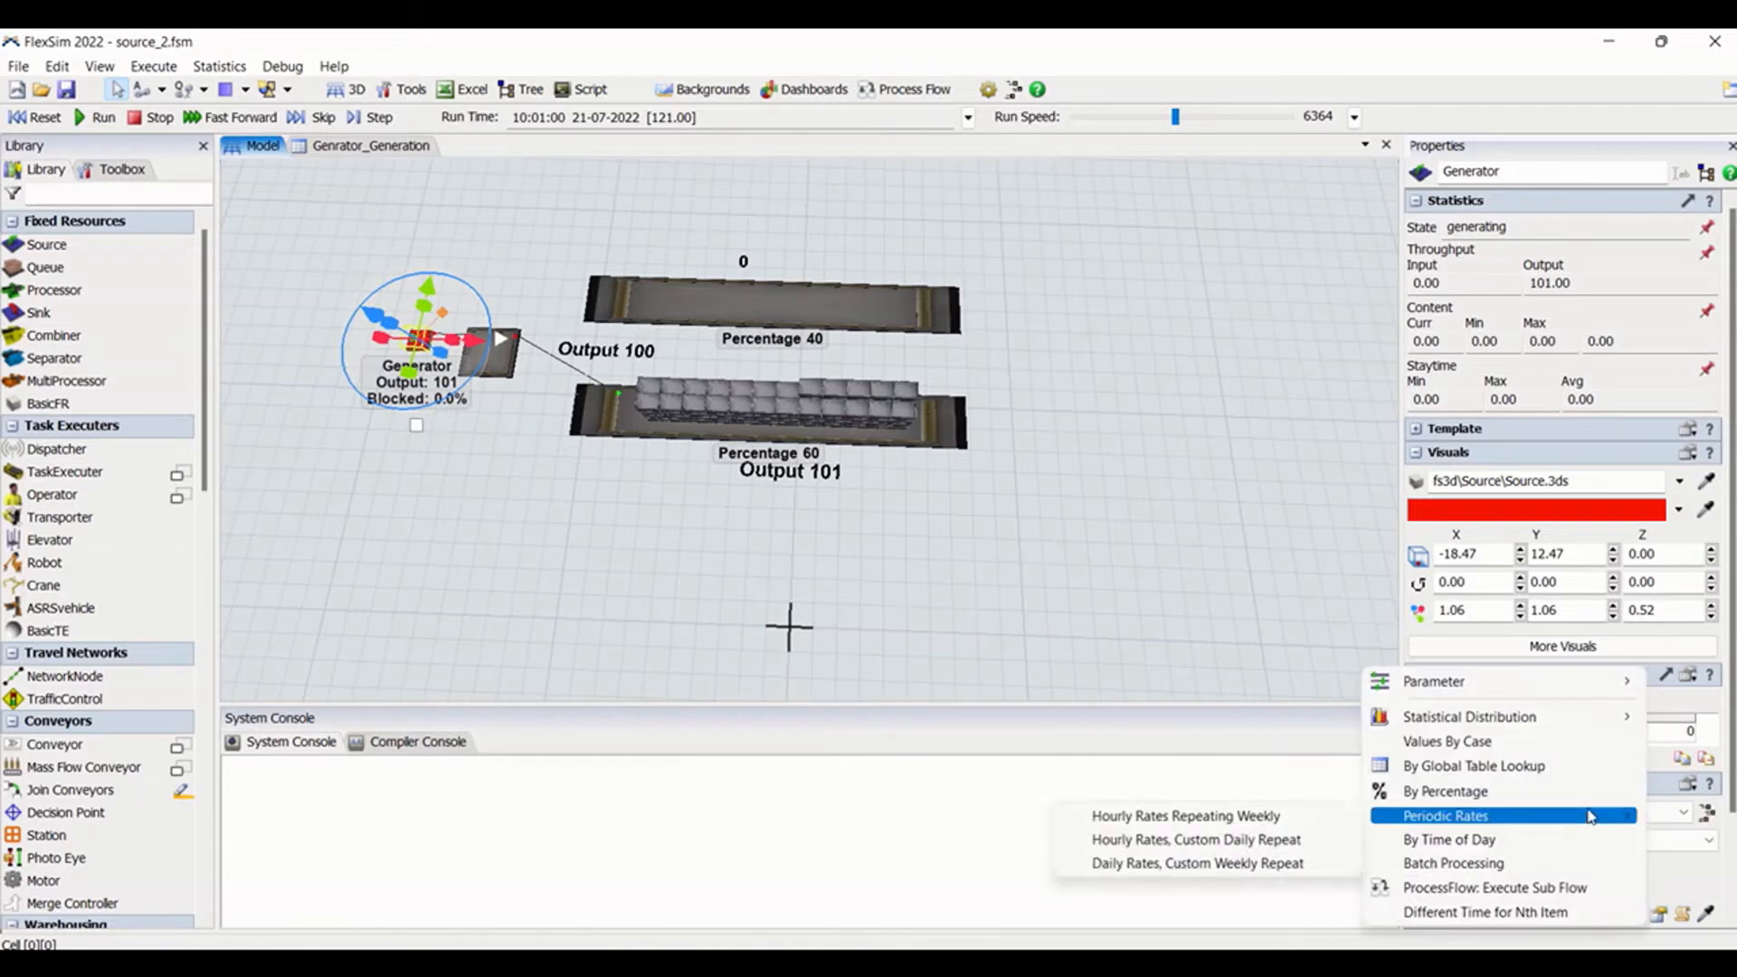
{"action": "left_click", "coordinate": [1279, 839]}
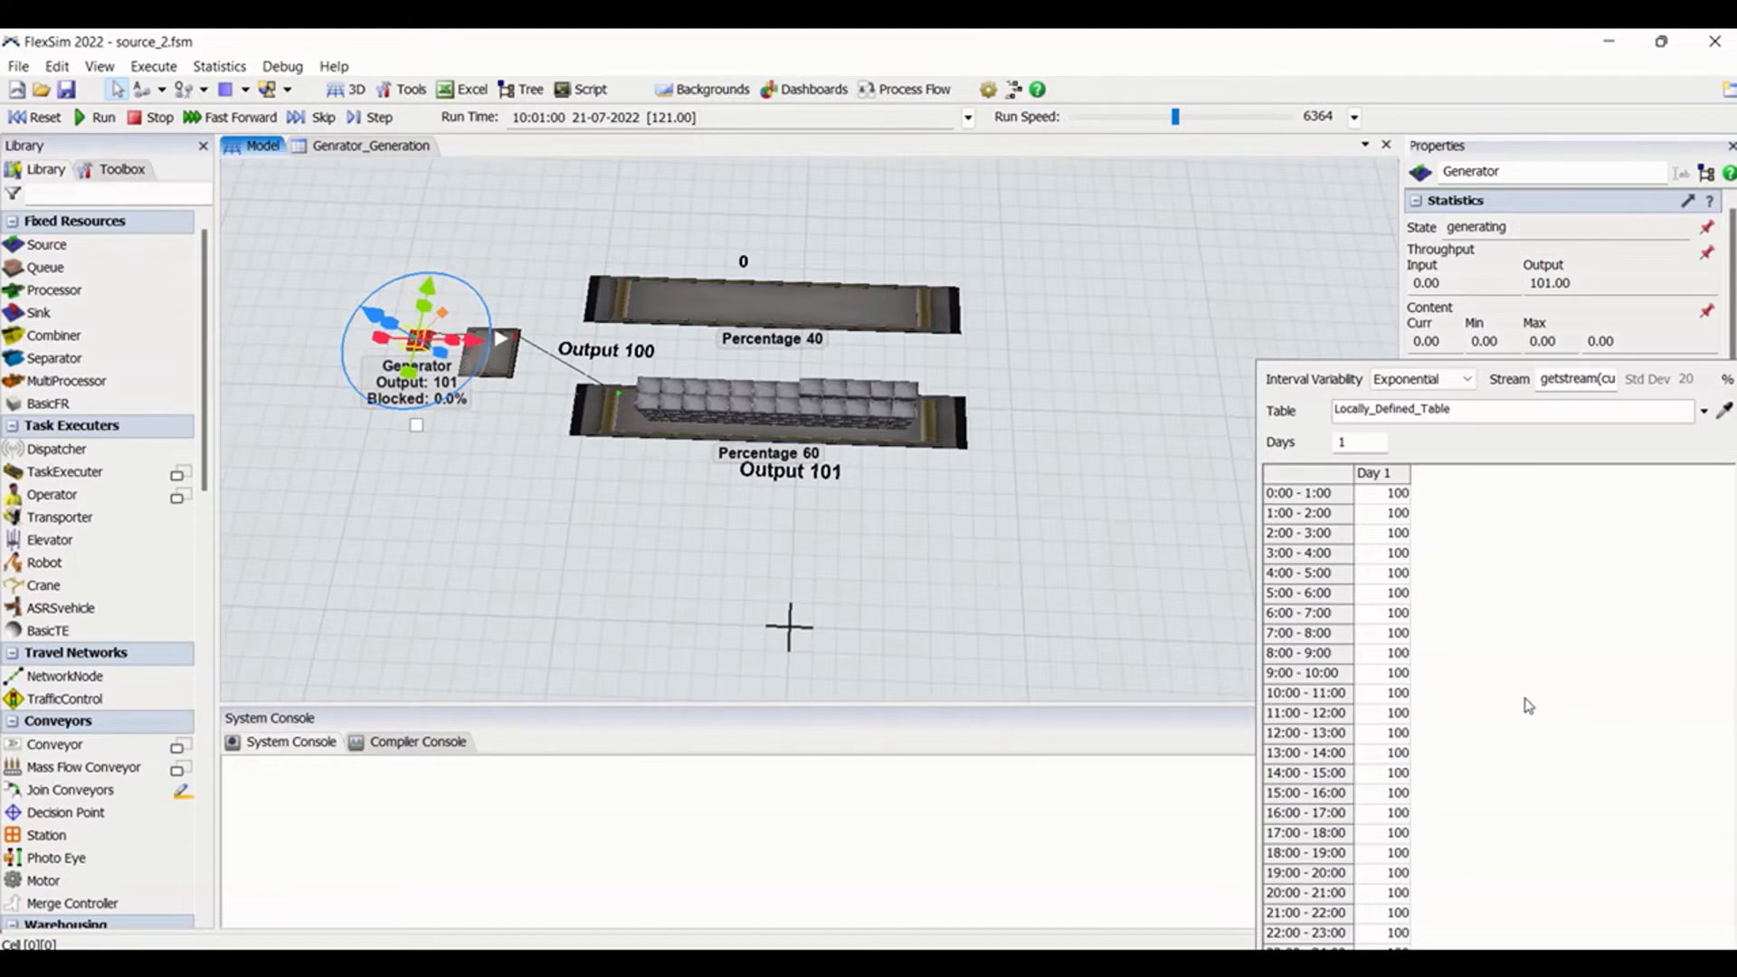
Examine the Day 1 rates for the hours from 8:00 to 11:00 and the available interval variability options
{"action": "left_click", "coordinate": [1400, 693]}
{"action": "left_click", "coordinate": [1393, 659]}
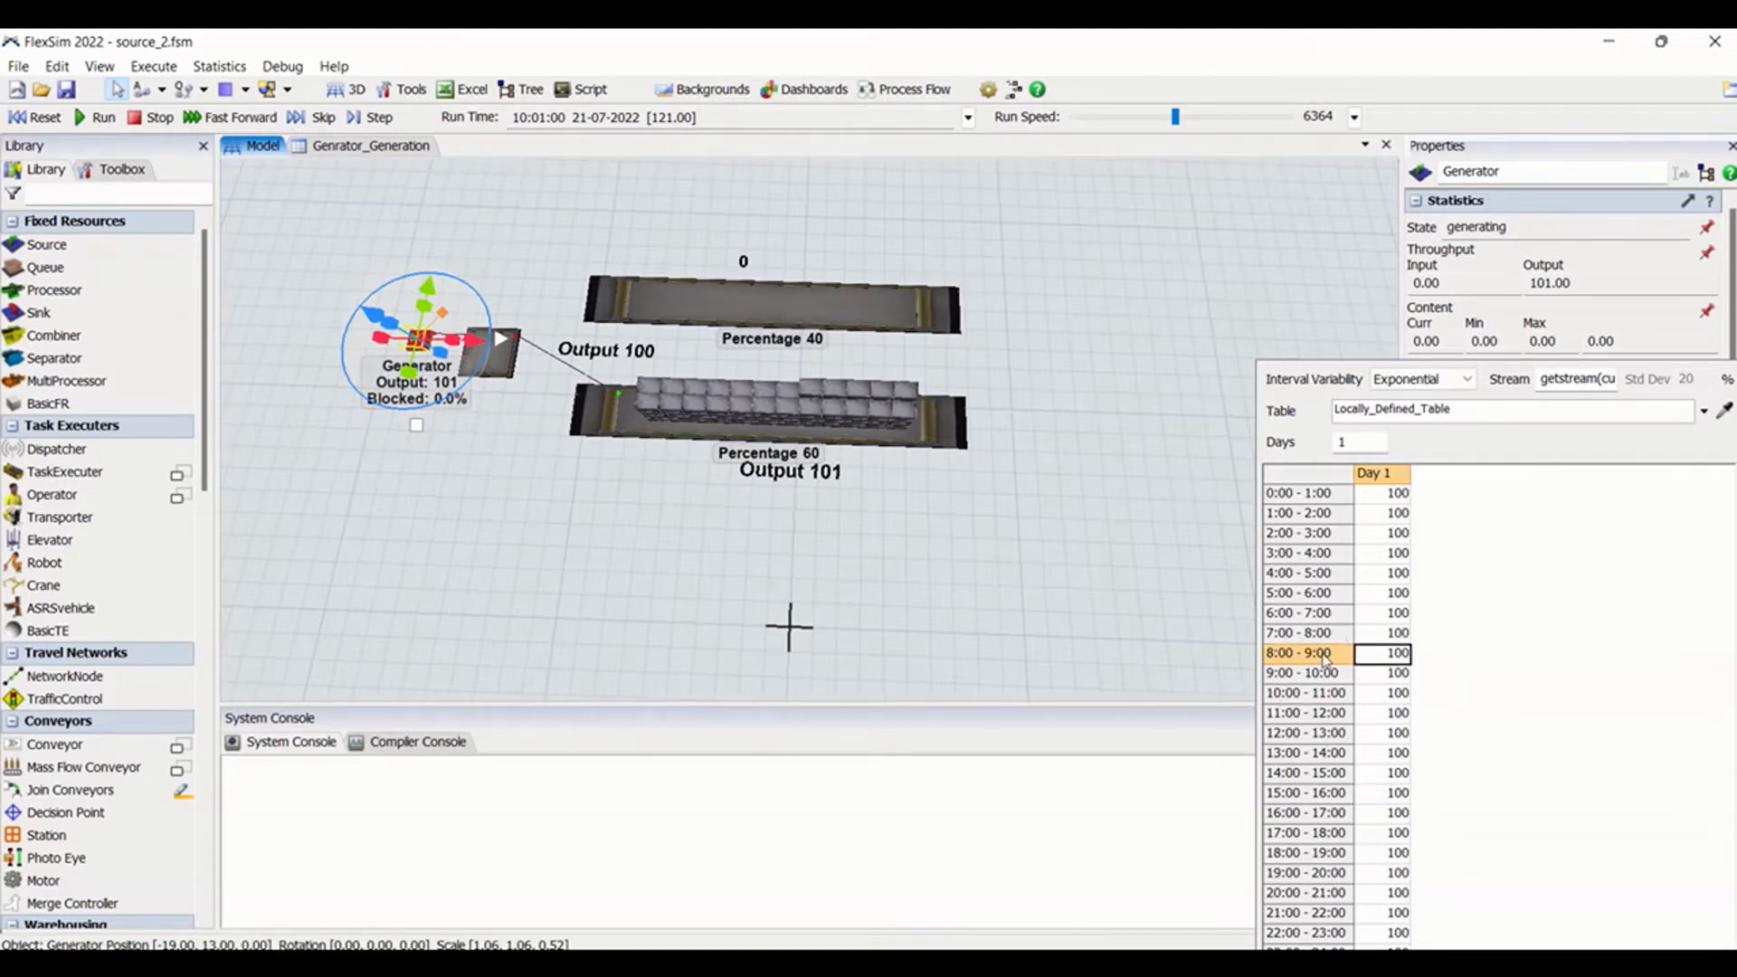
{"action": "left_click", "coordinate": [1387, 678]}
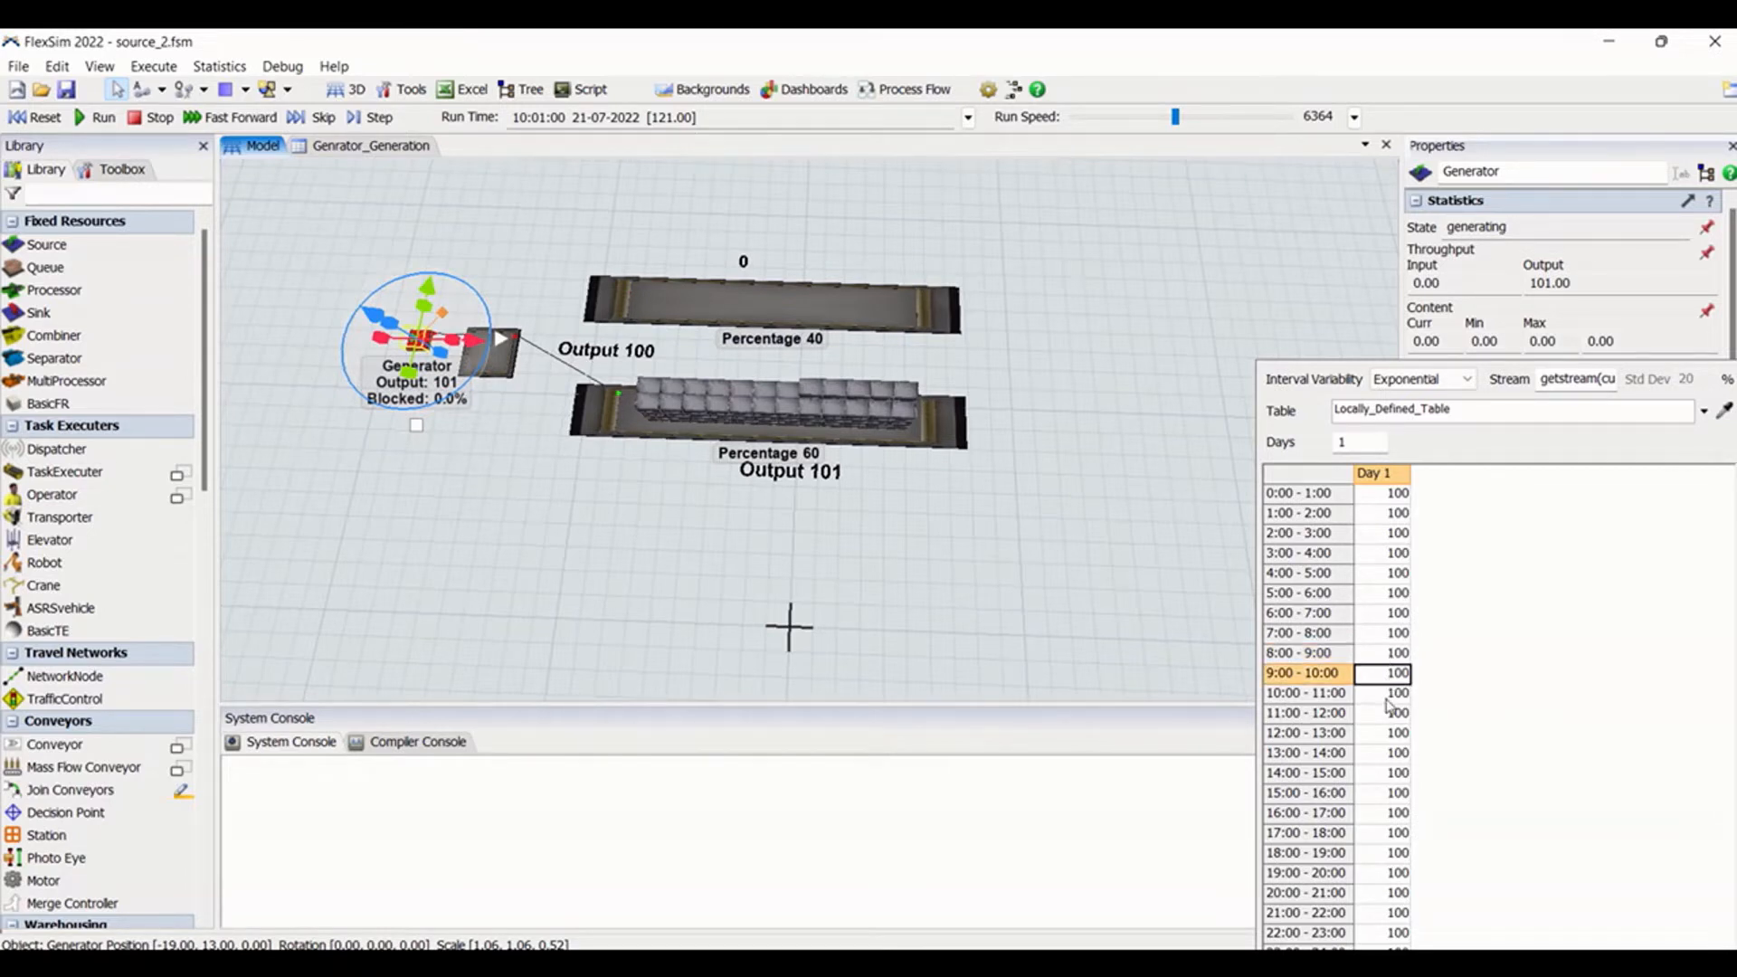
{"action": "left_click", "coordinate": [1387, 697]}
{"action": "left_click", "coordinate": [1412, 382]}
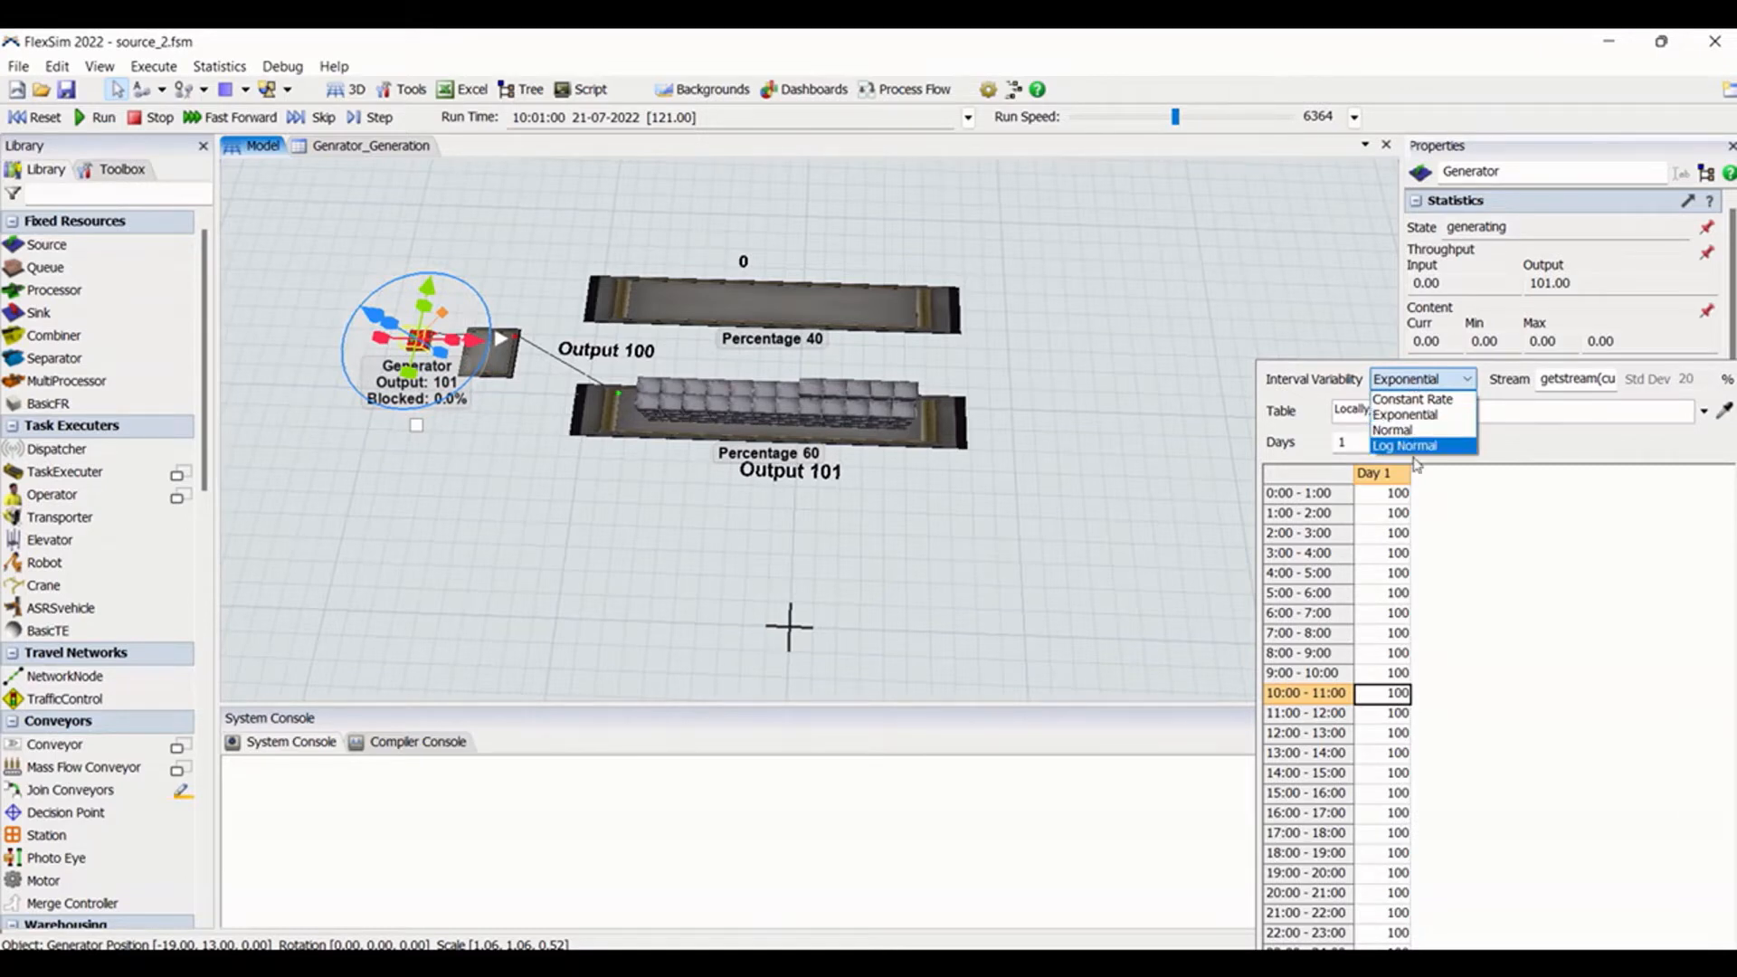
{"action": "left_click", "coordinate": [828, 668]}
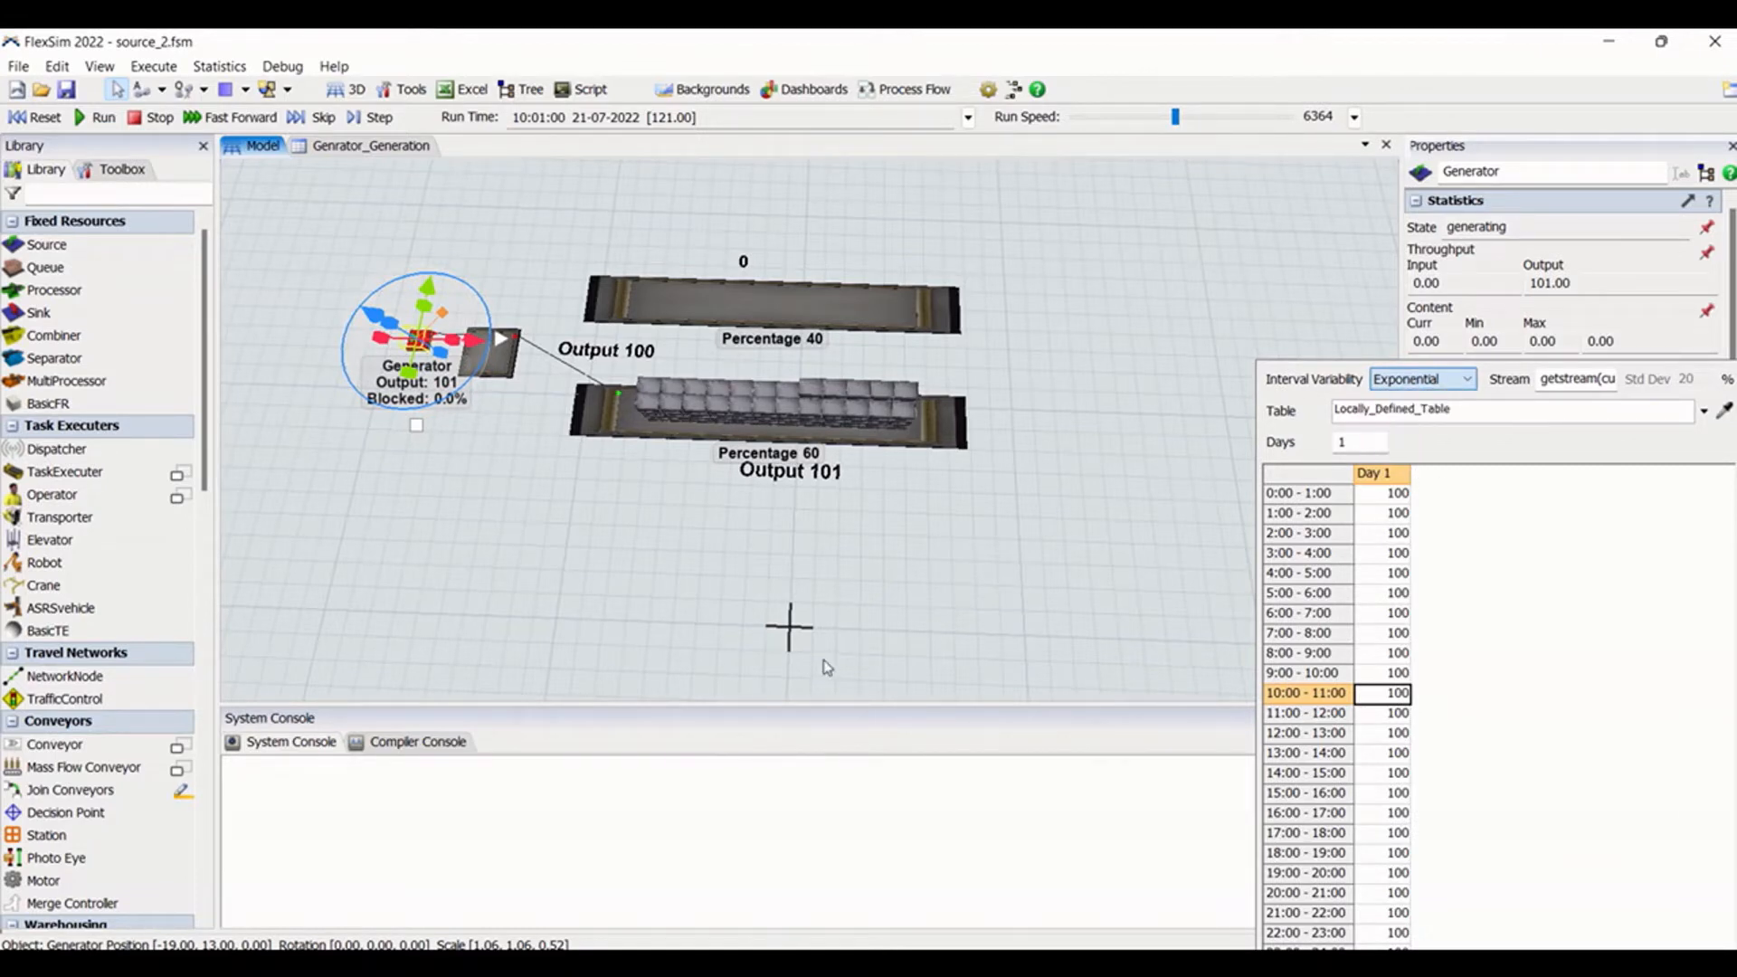
{"action": "left_click", "coordinate": [995, 465]}
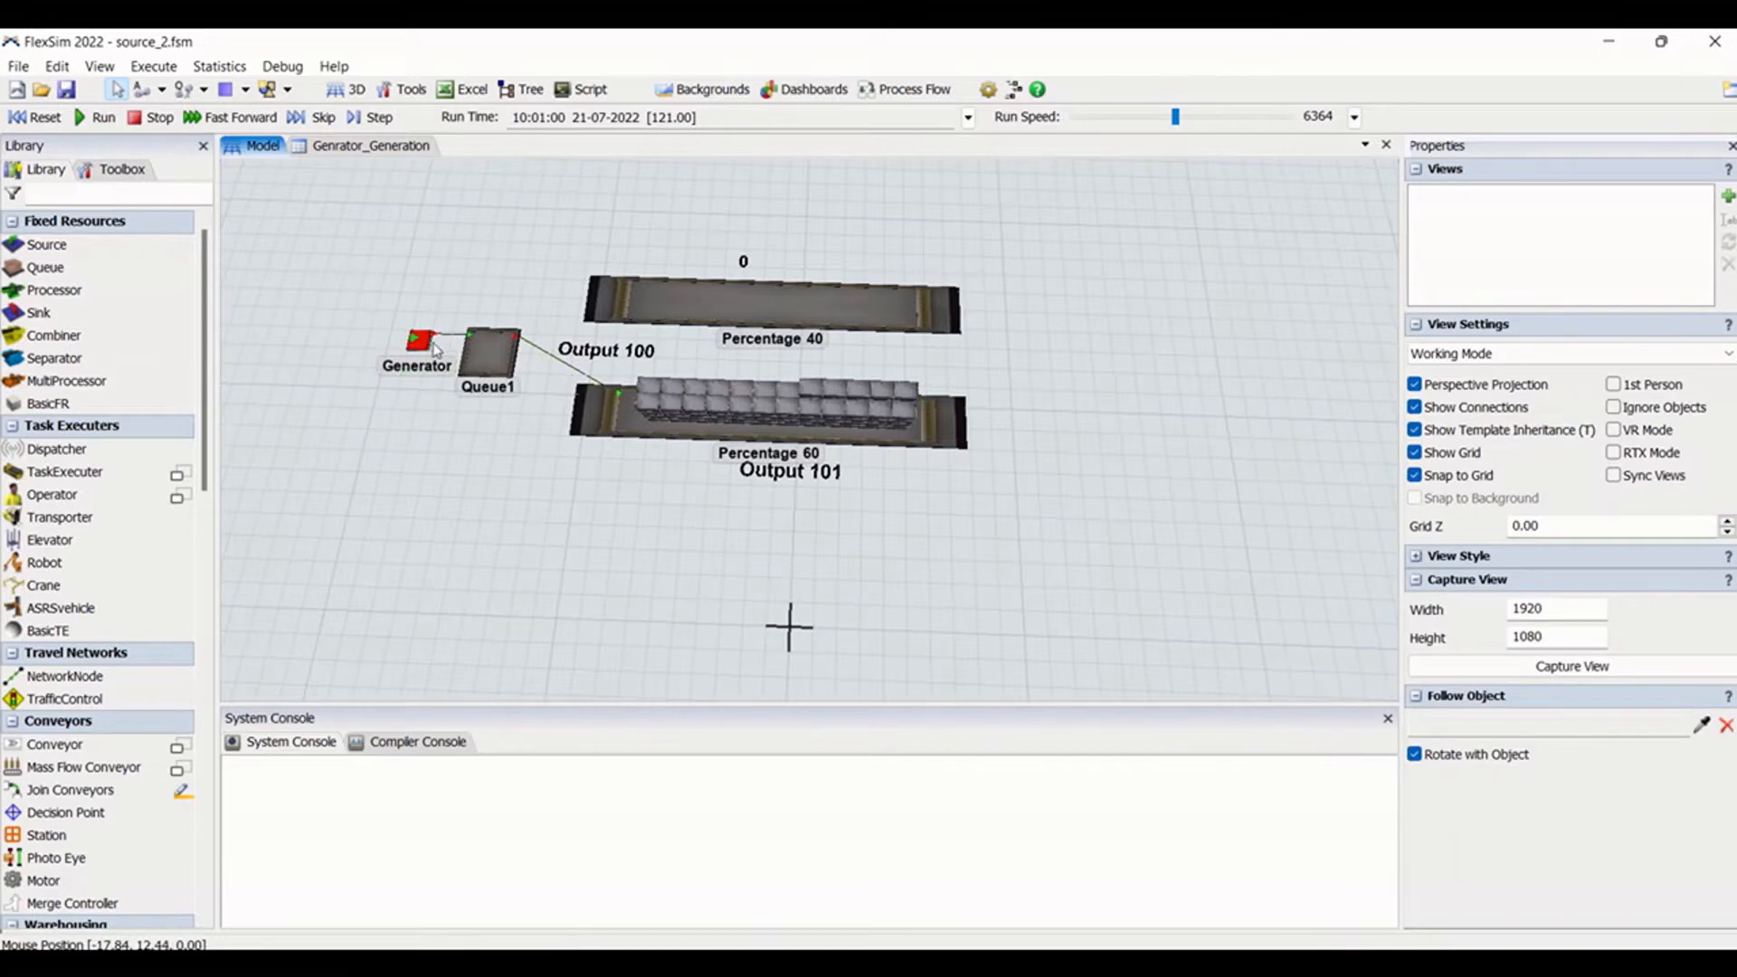
Set the Generator's inter-arrival time to Daily Rates, Custom Weekly Repeat, and review the Week 1 rates by weekday
{"action": "left_click", "coordinate": [421, 342]}
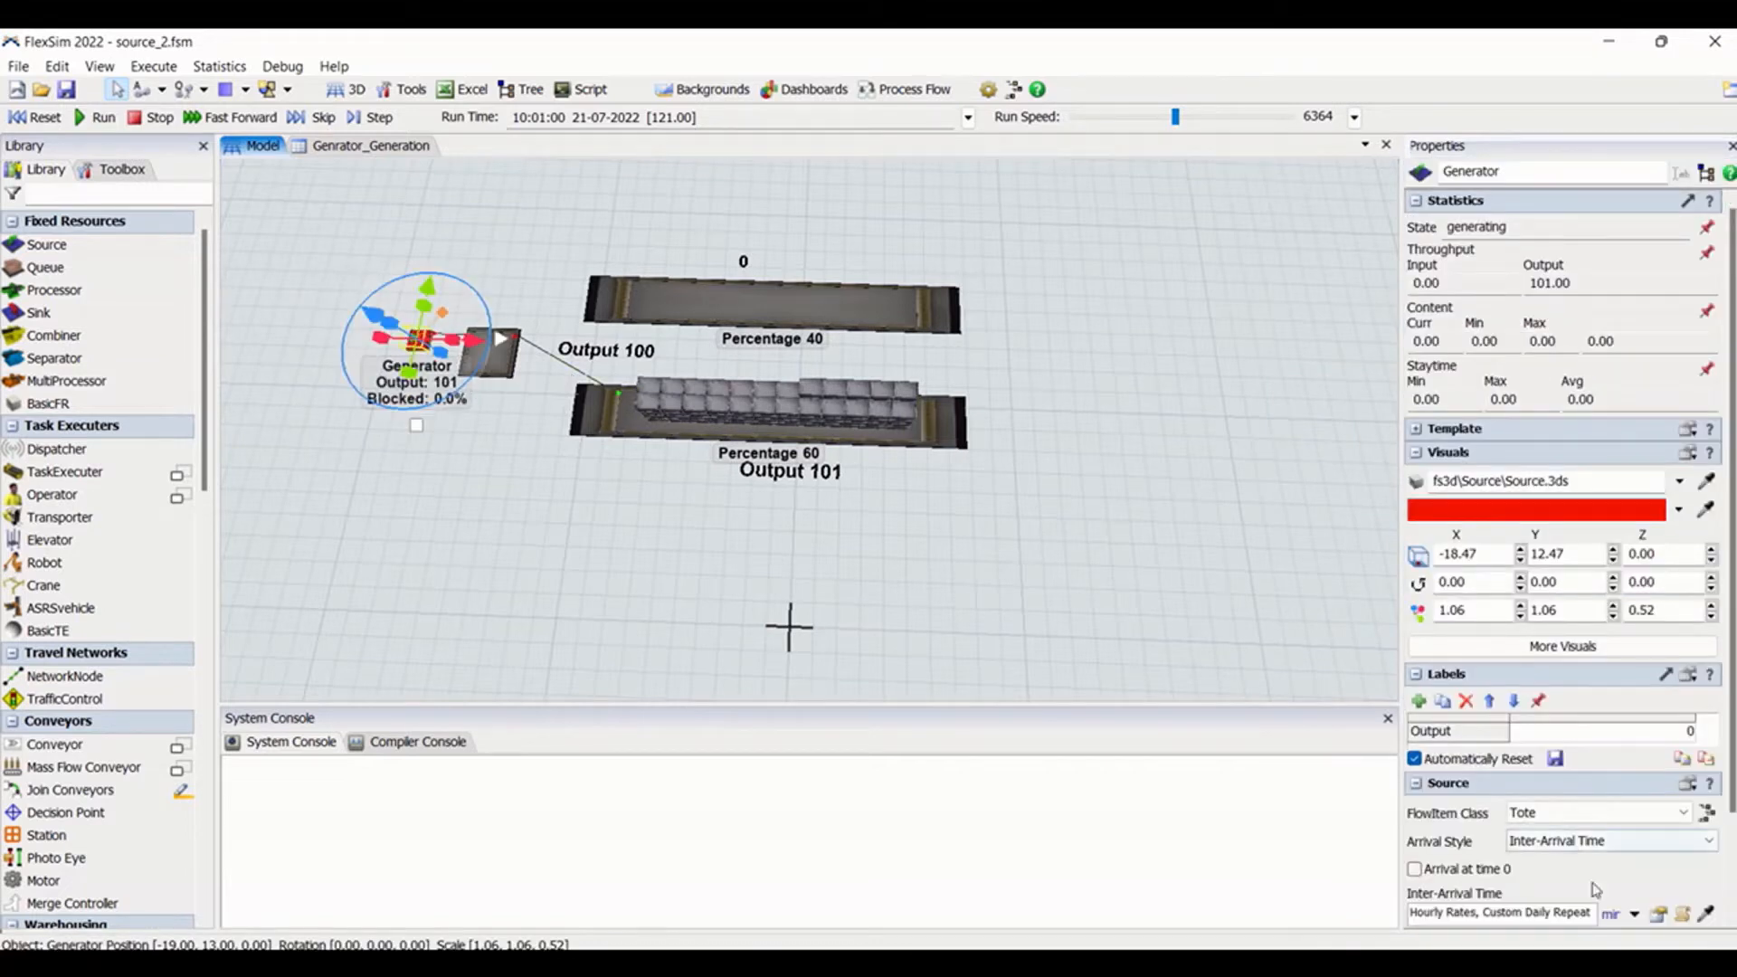
{"action": "left_click", "coordinate": [1641, 915]}
{"action": "mouse_move", "coordinate": [1483, 816]}
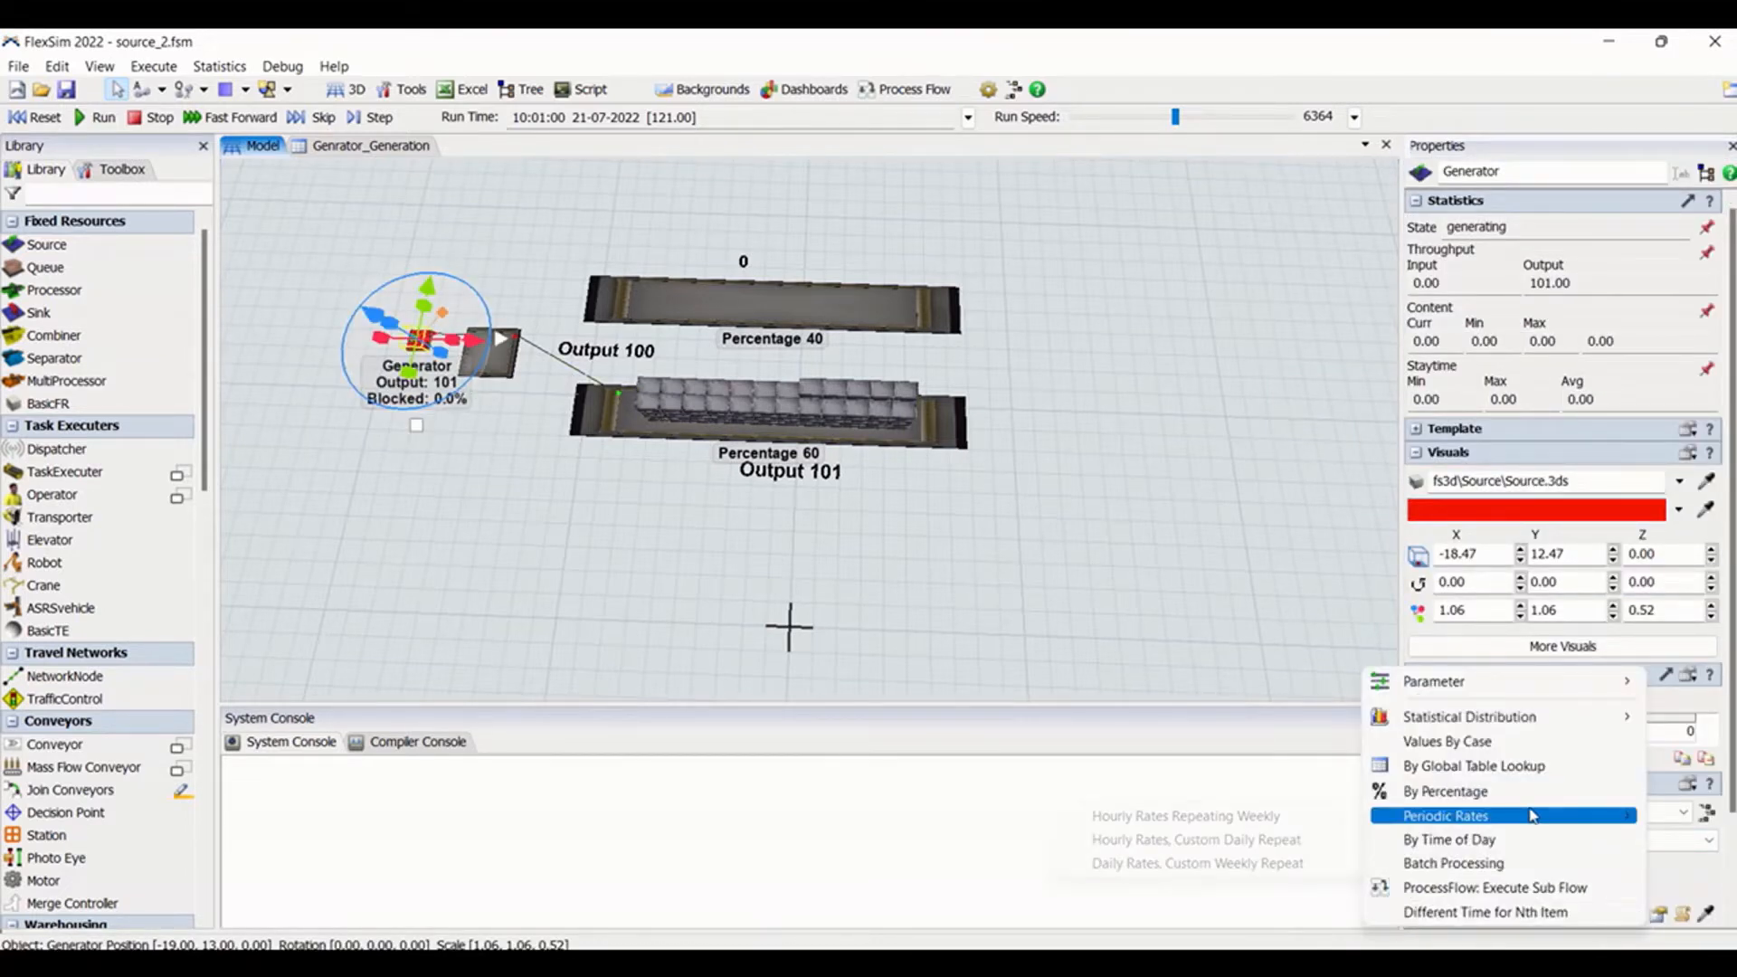
{"action": "left_click", "coordinate": [1259, 871]}
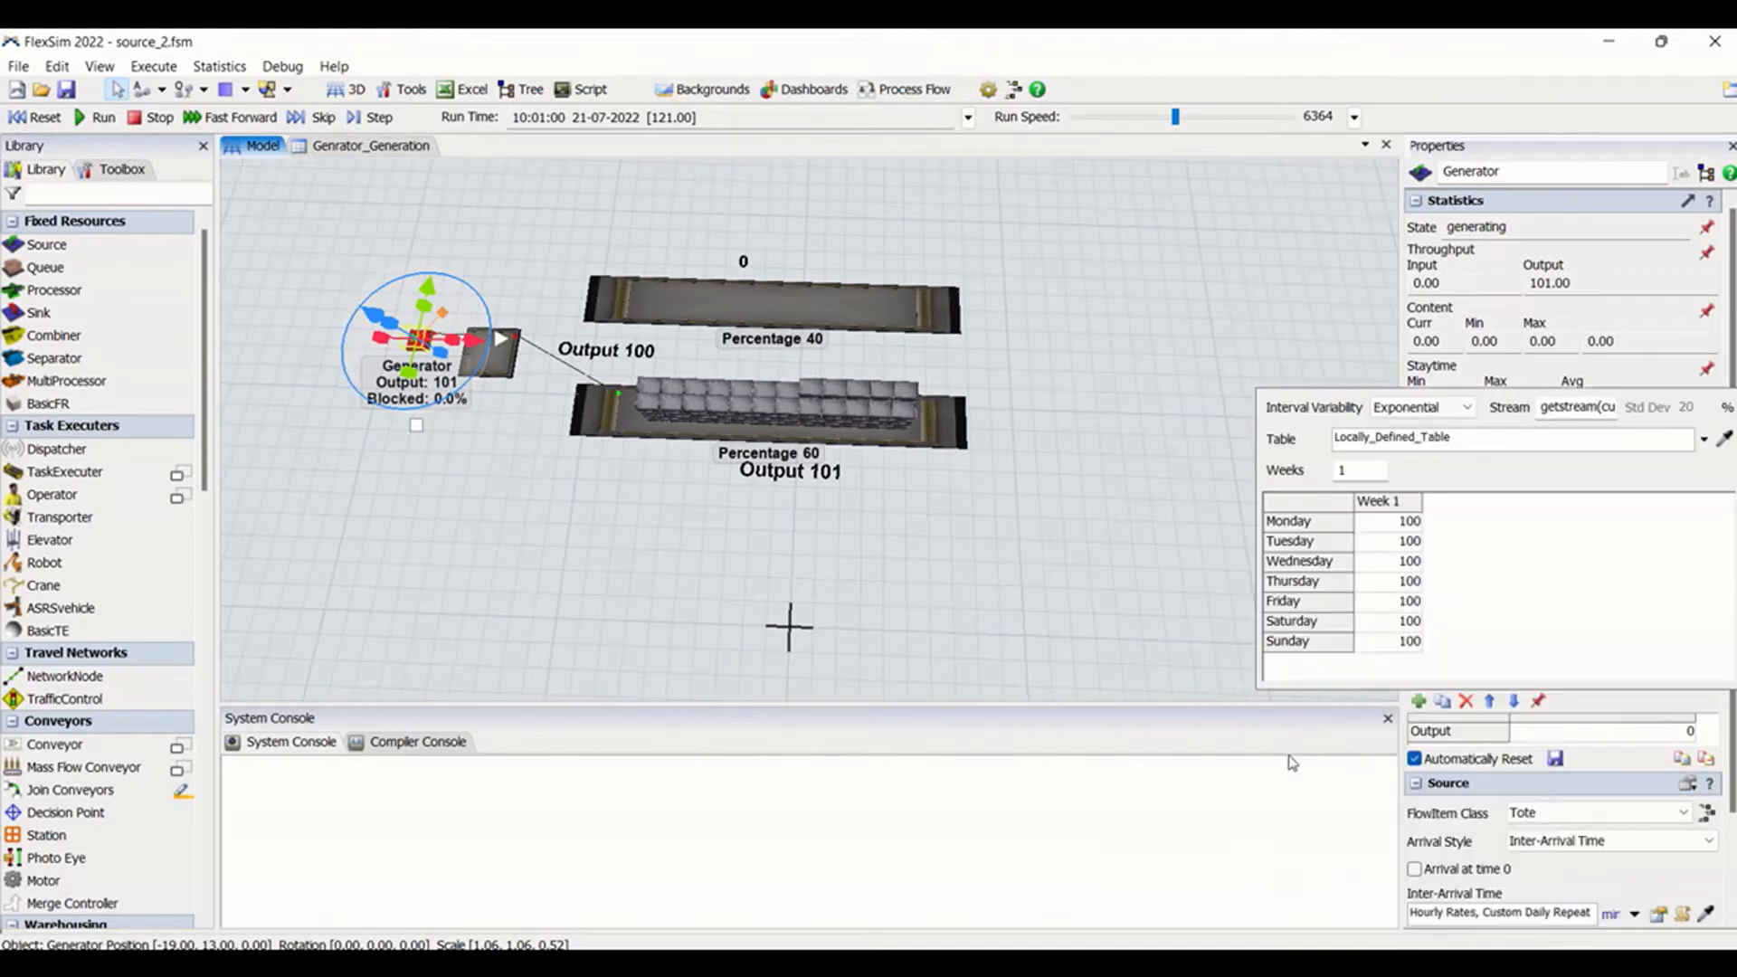
{"action": "left_click", "coordinate": [1398, 525]}
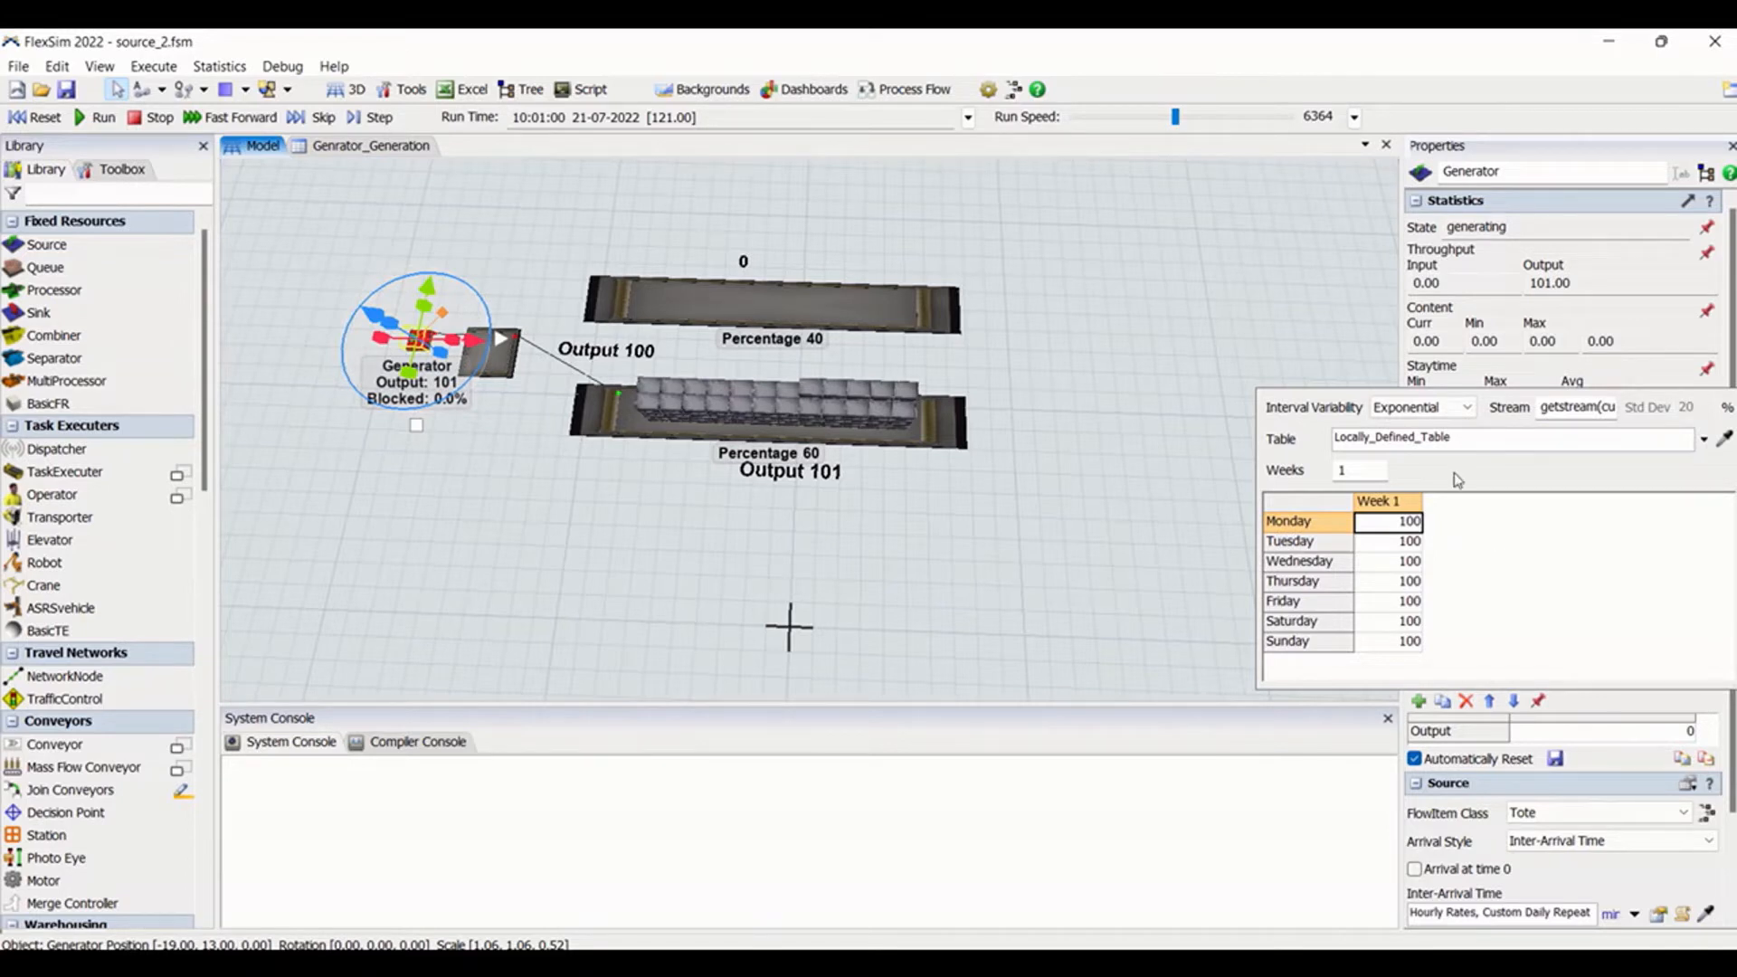
{"action": "left_click", "coordinate": [1403, 543]}
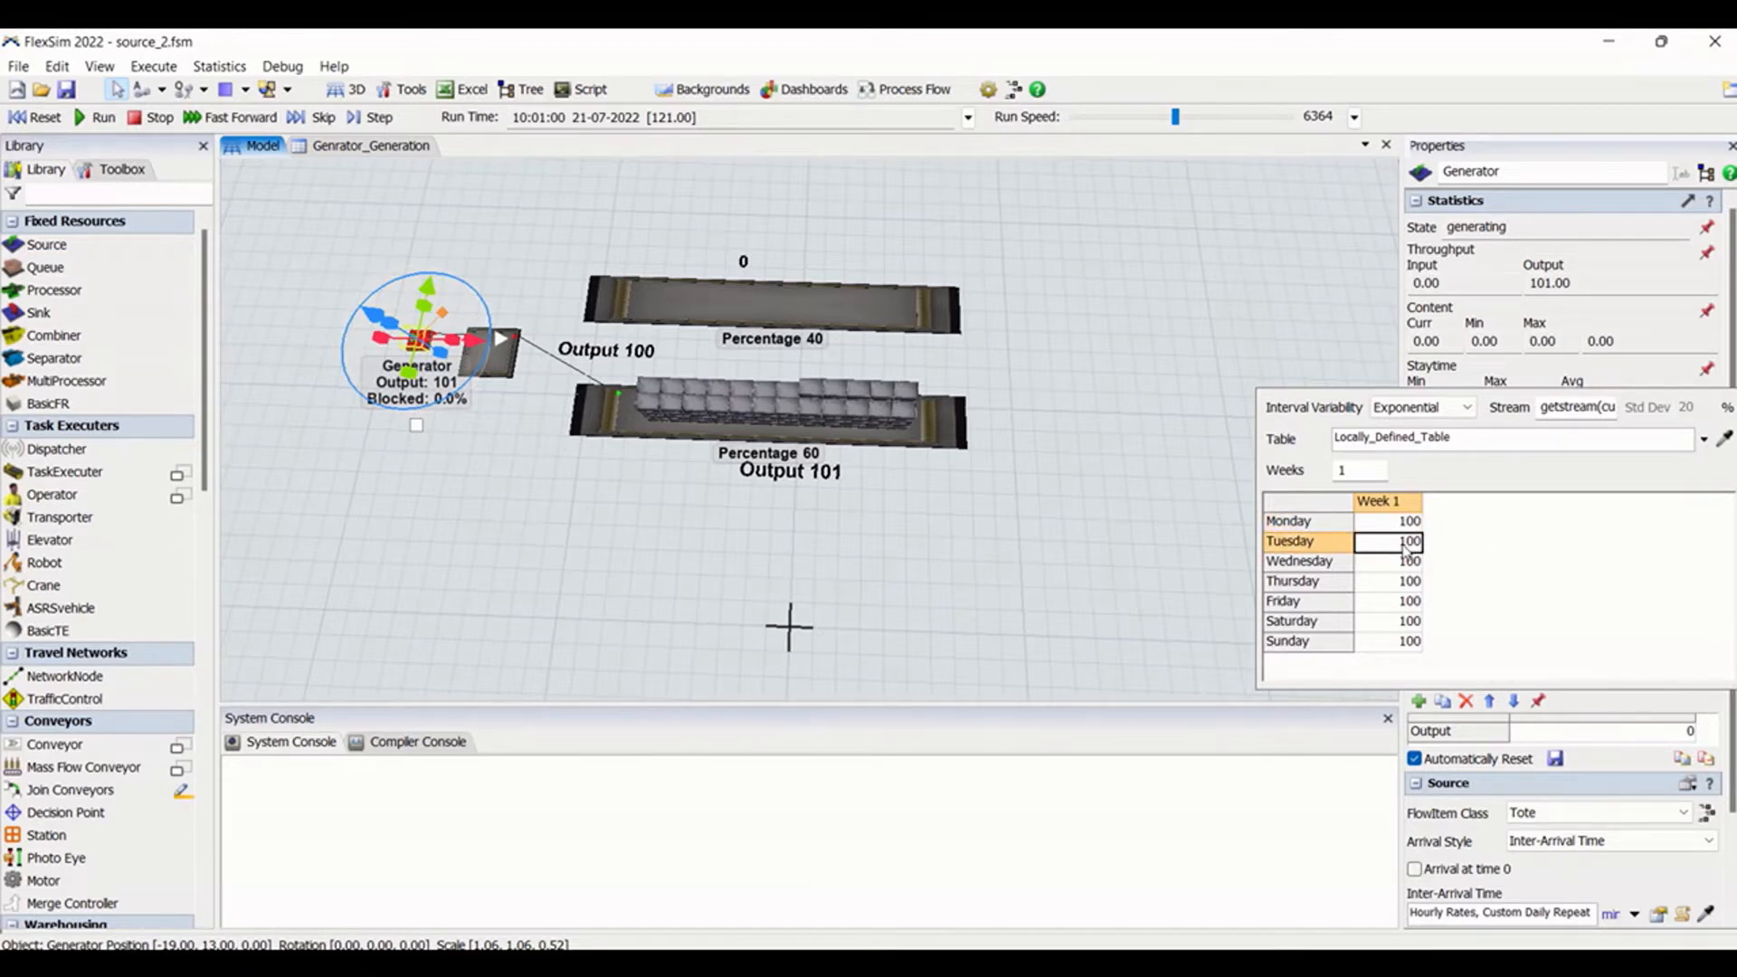
{"action": "left_click", "coordinate": [1385, 585]}
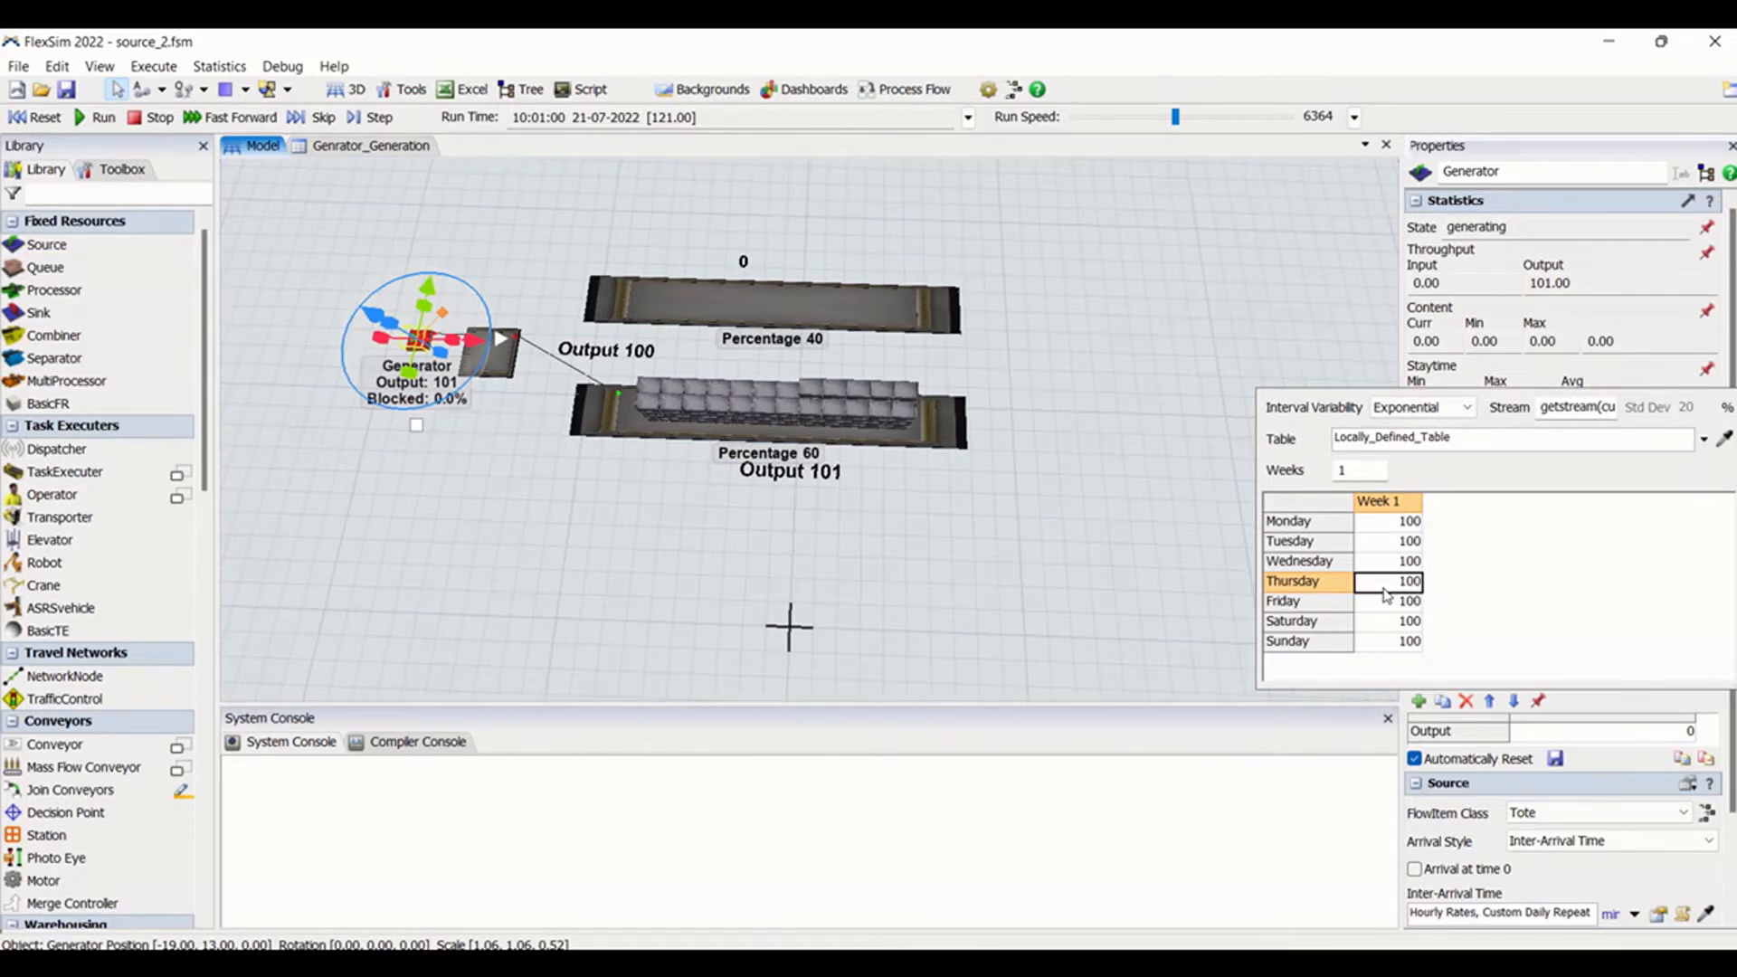
{"action": "left_click", "coordinate": [1400, 409]}
{"action": "left_click", "coordinate": [1556, 575]}
Reset the model, and set Thursday's rate to 209 in the Generator's Week 1 daily rates table
{"action": "left_click", "coordinate": [34, 117]}
{"action": "left_click", "coordinate": [466, 474]}
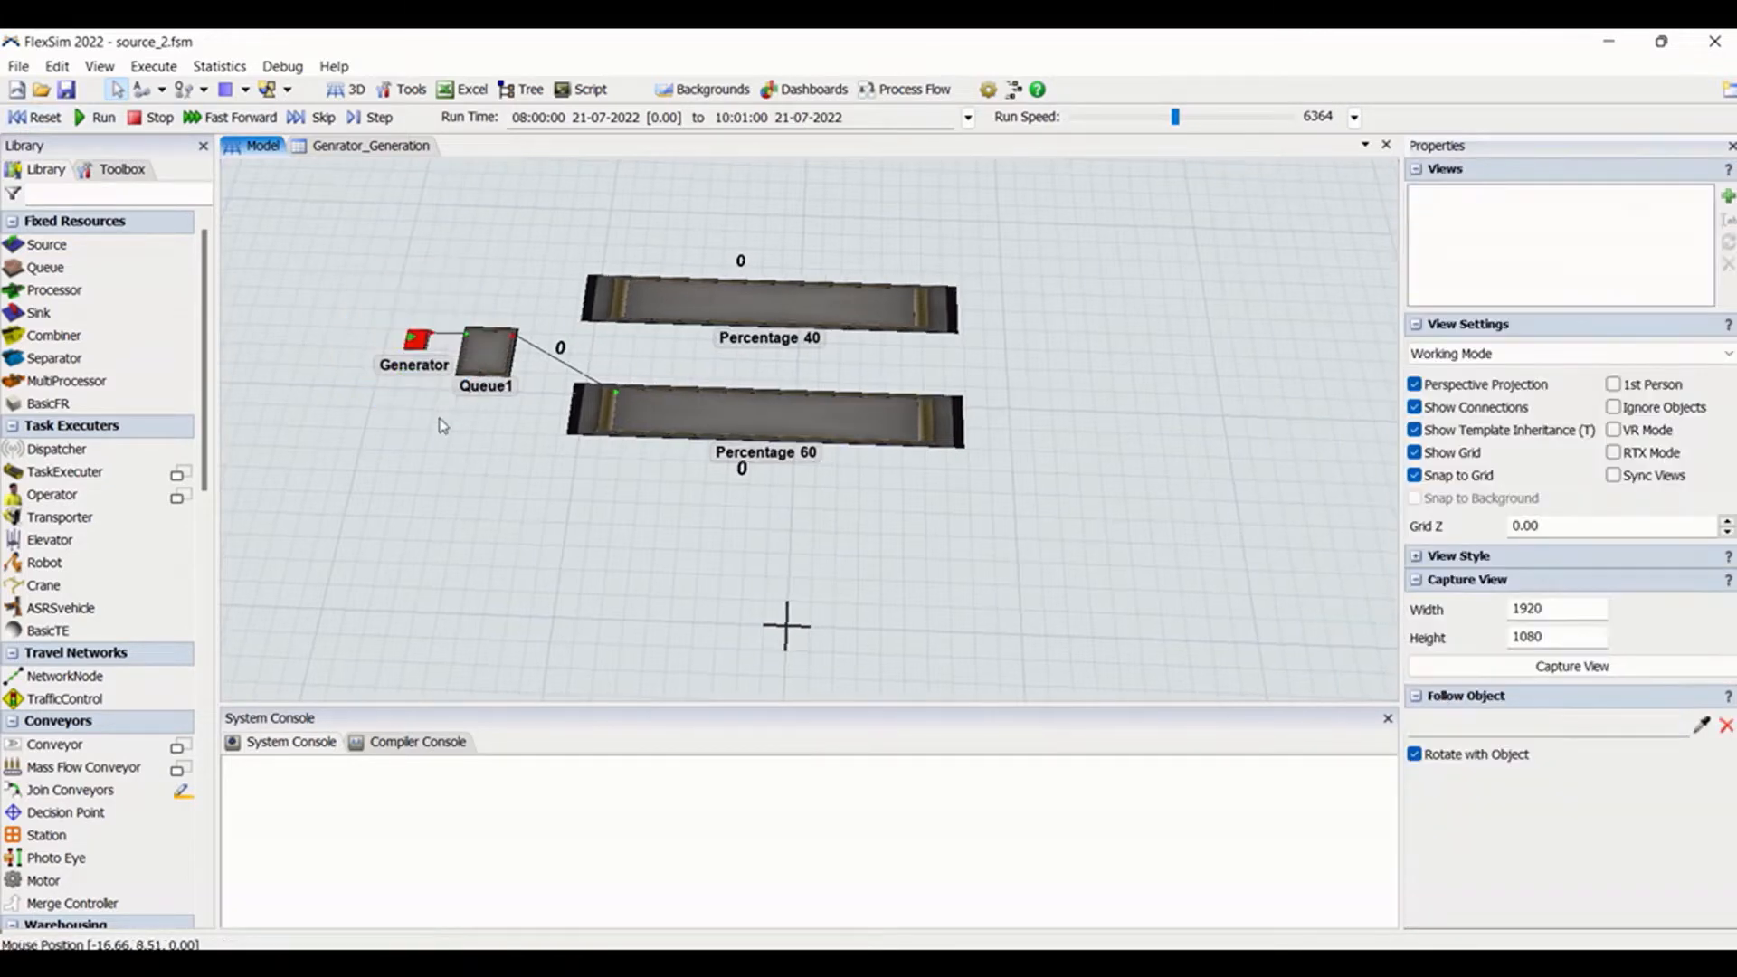
{"action": "left_click", "coordinate": [417, 342]}
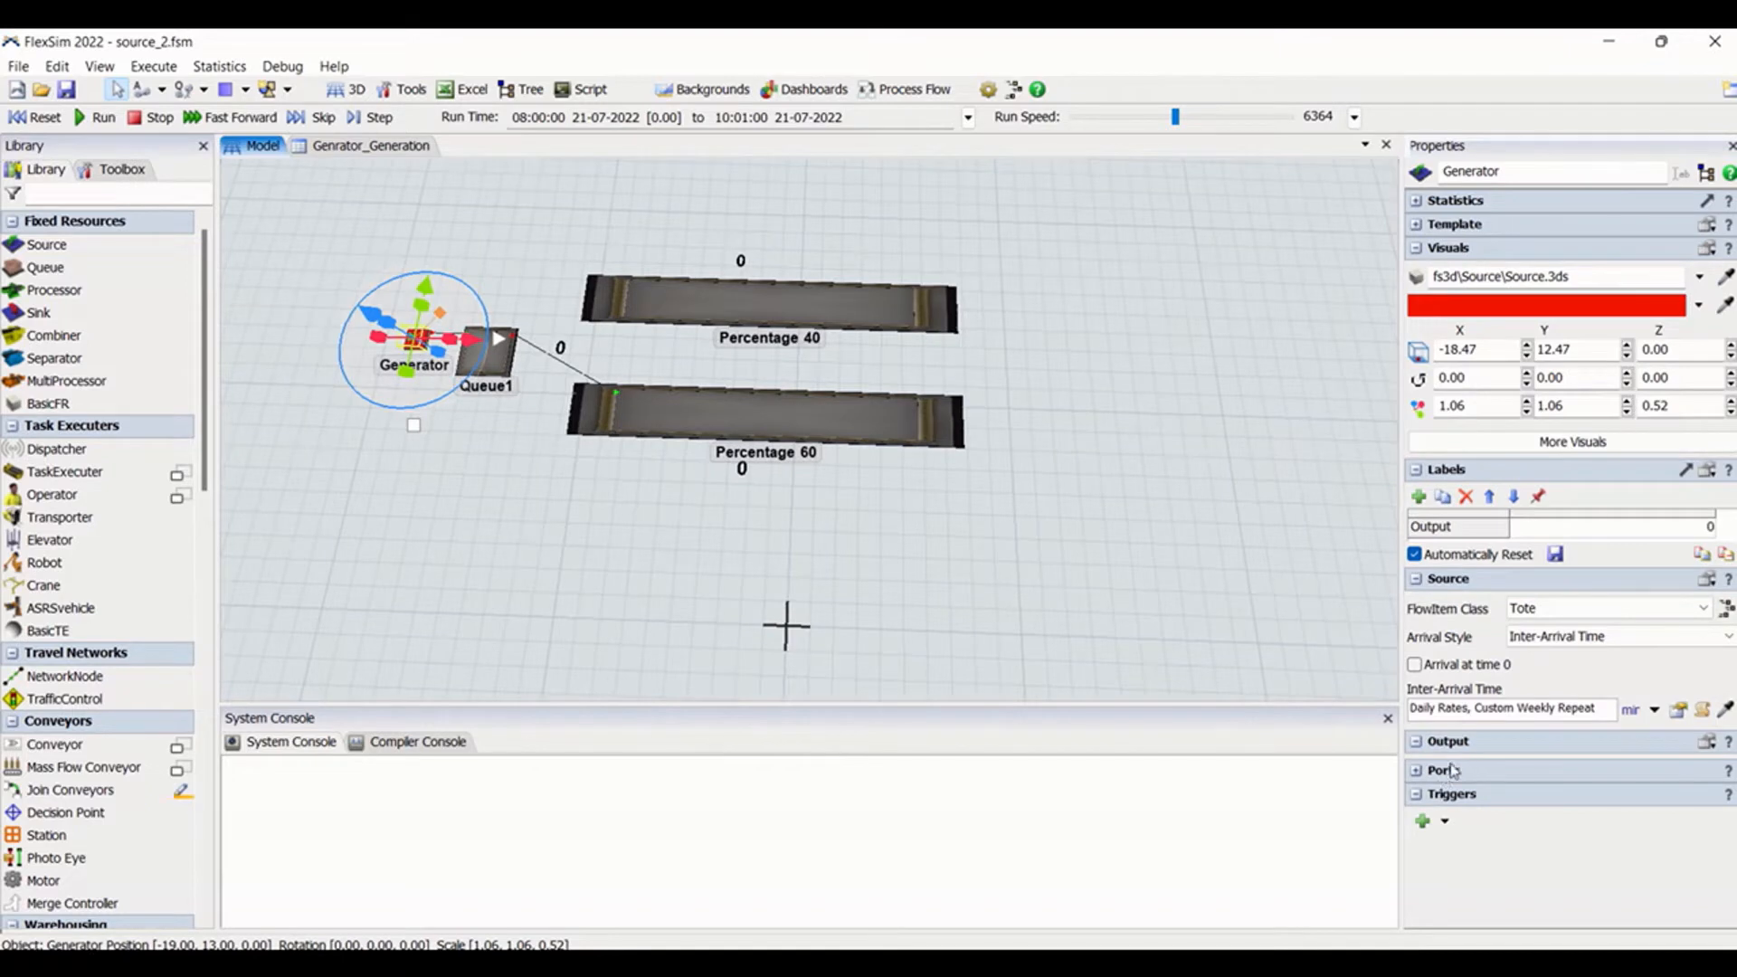
{"action": "left_click", "coordinate": [1677, 711]}
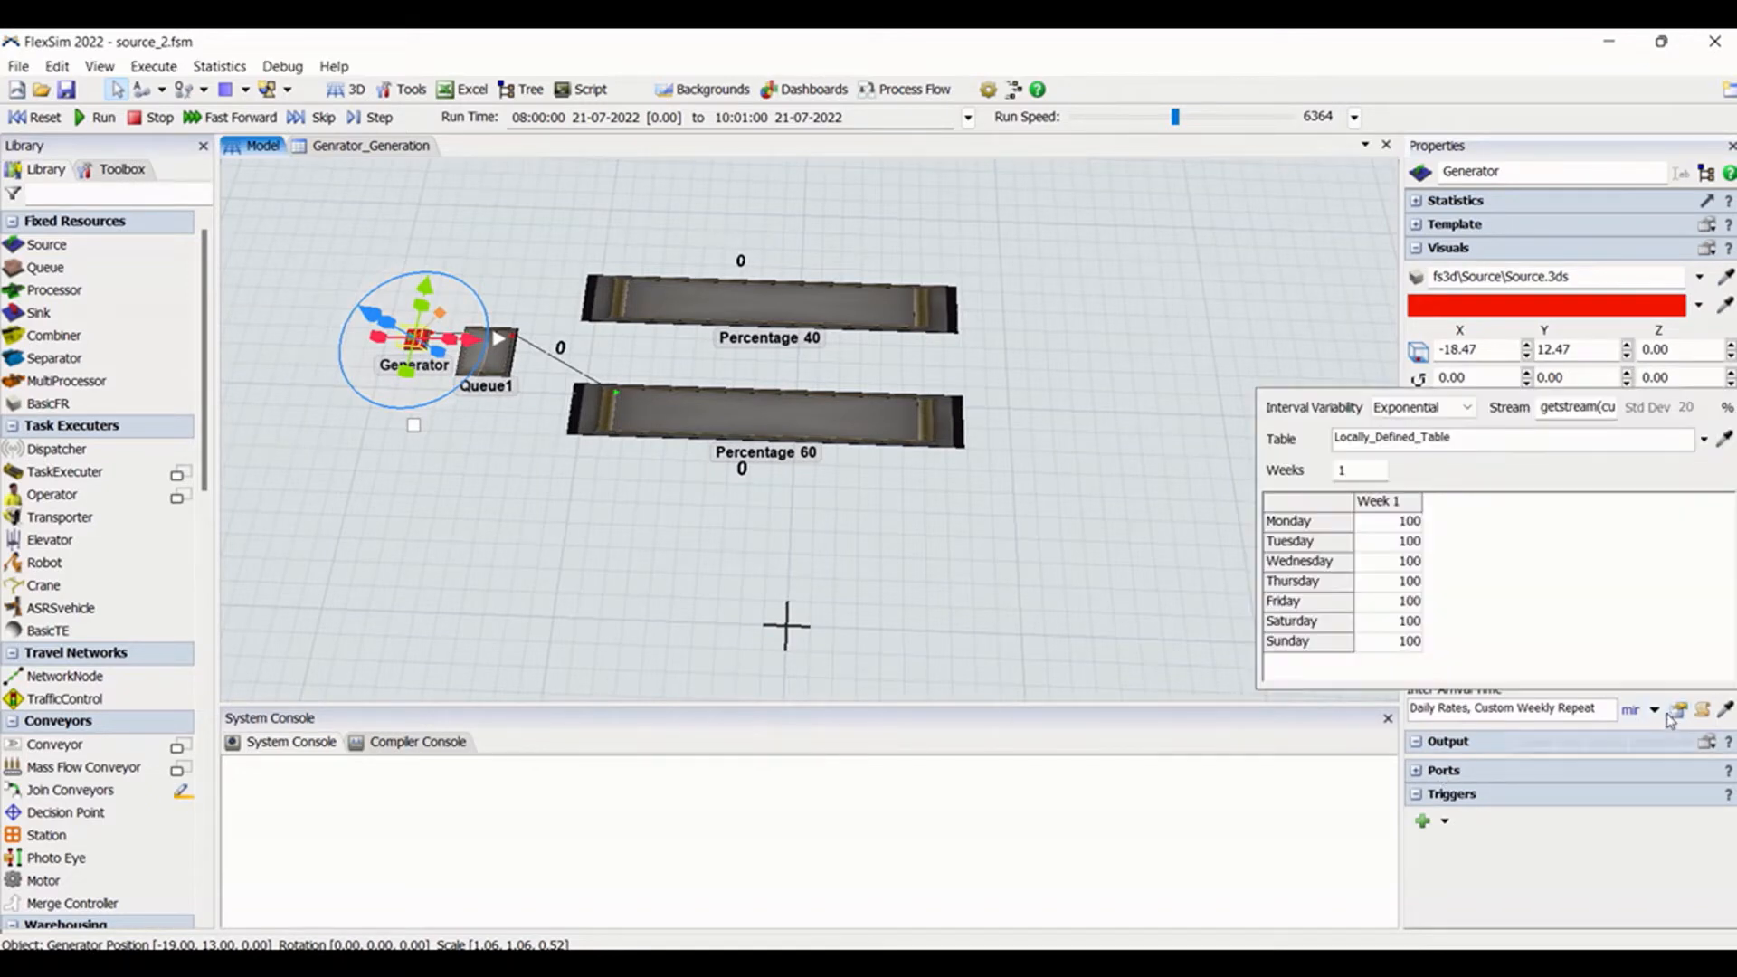
{"action": "left_click", "coordinate": [1415, 597]}
{"action": "left_click", "coordinate": [1416, 583]}
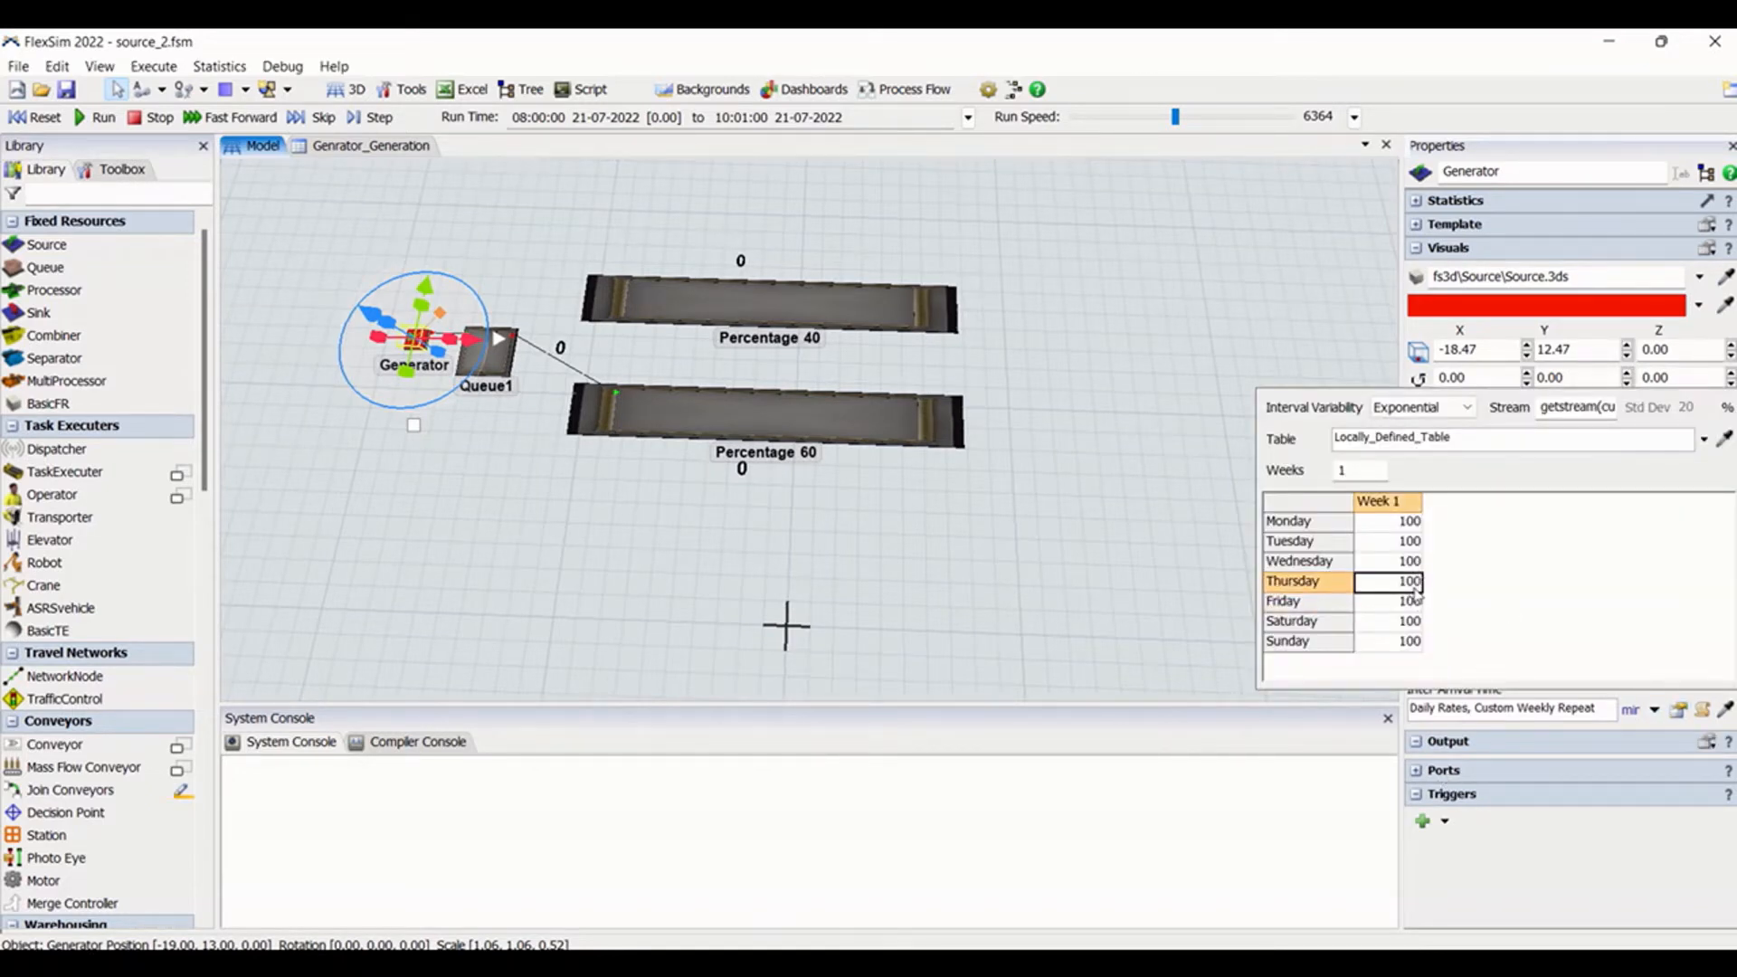
{"action": "type", "text": "209"}
{"action": "left_click", "coordinate": [1135, 540]}
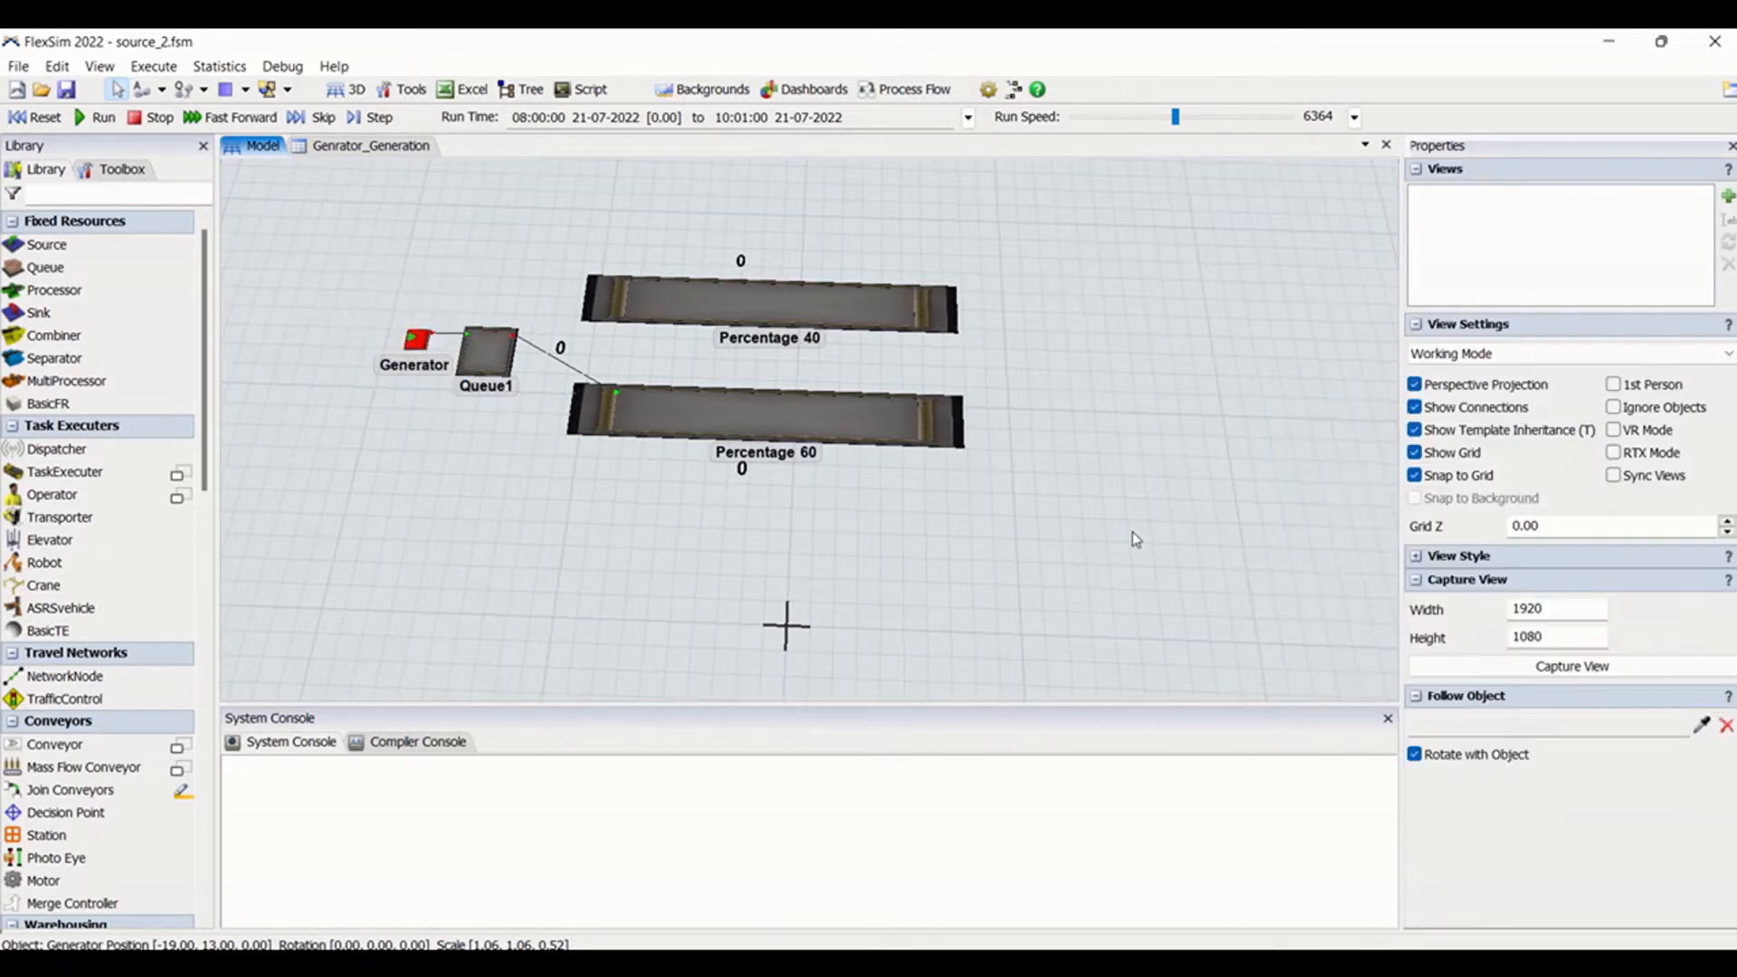
Set the model's stop time to 23:59:00 on 21-07-2022
{"action": "left_click", "coordinate": [967, 116]}
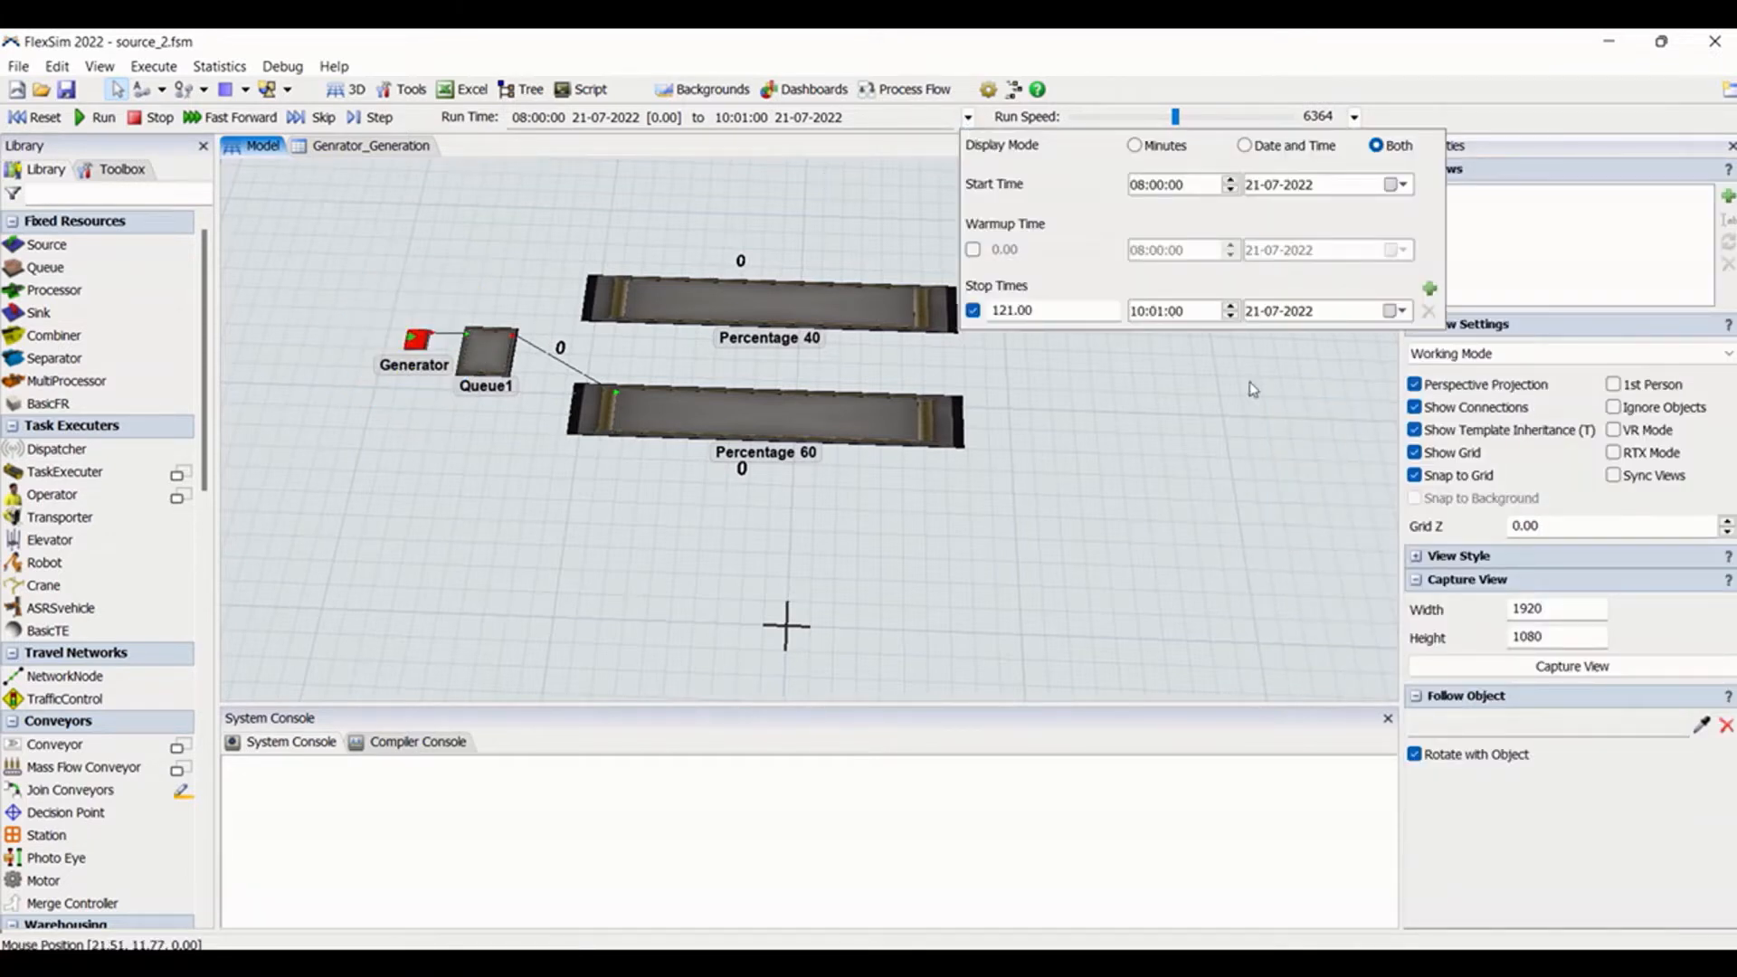
{"action": "left_click", "coordinate": [1401, 311]}
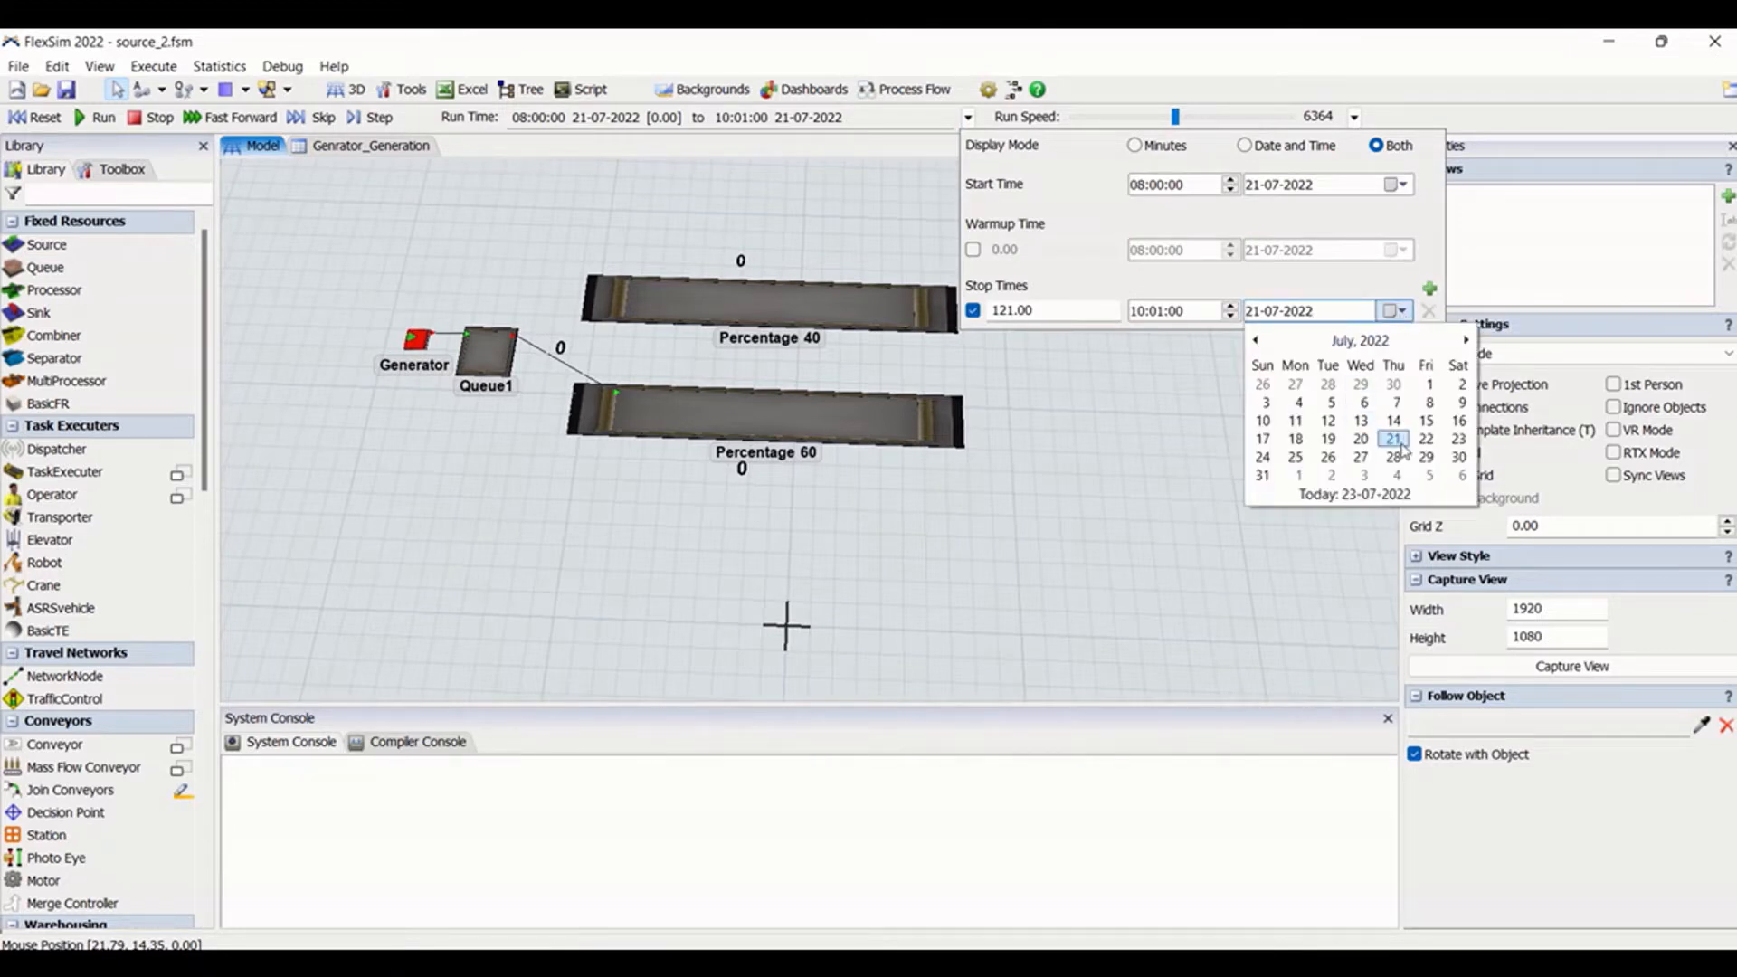
{"action": "left_click", "coordinate": [1137, 312]}
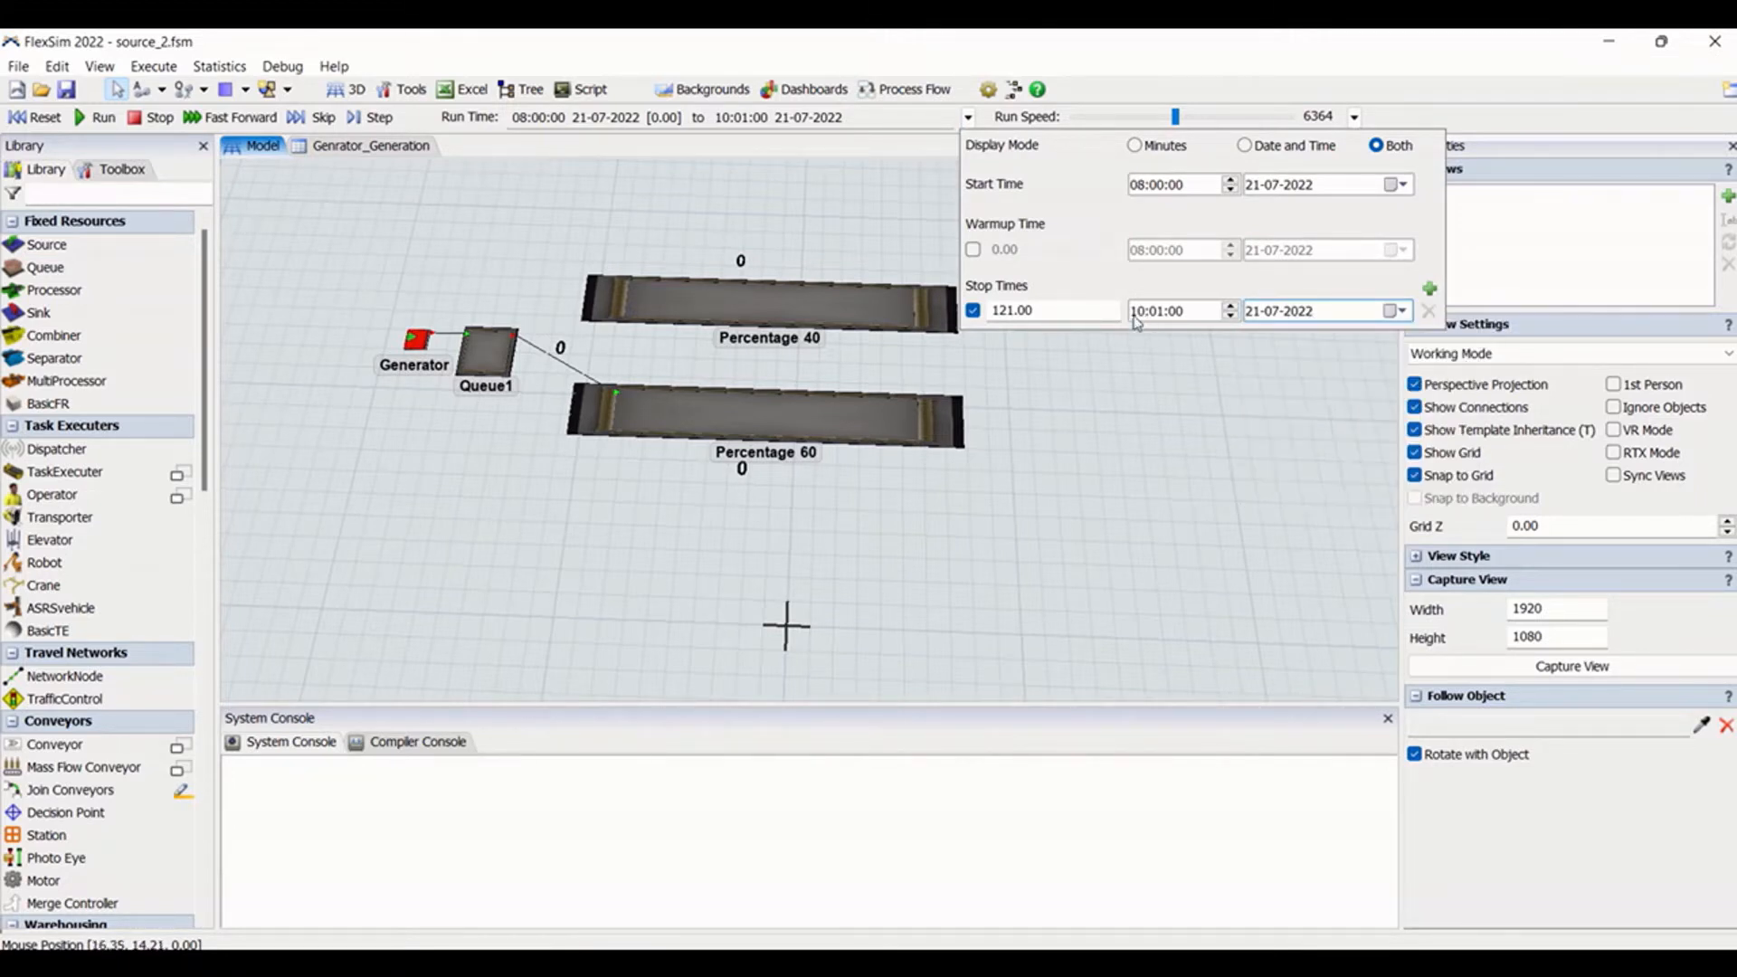
{"action": "left_click", "coordinate": [1137, 314]}
{"action": "type", "text": "1"}
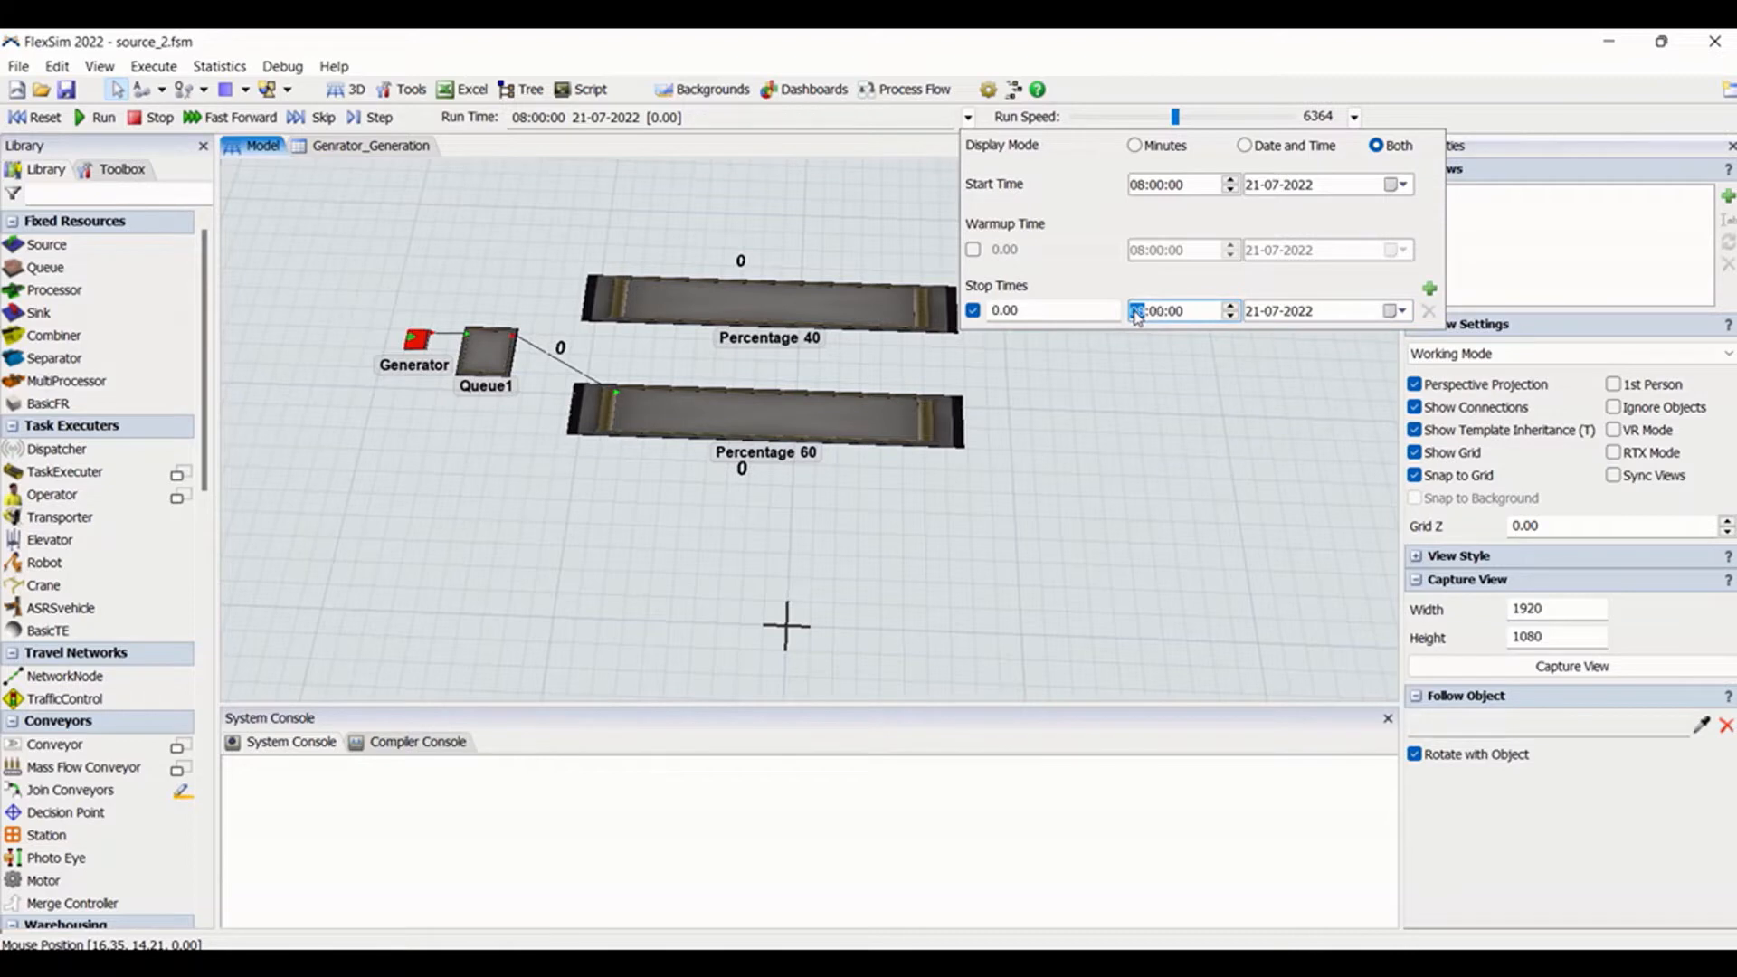
{"action": "double_click", "coordinate": [1137, 313]}
{"action": "type", "text": "24"}
{"action": "key", "text": "BackSpace"}
{"action": "type", "text": "3"}
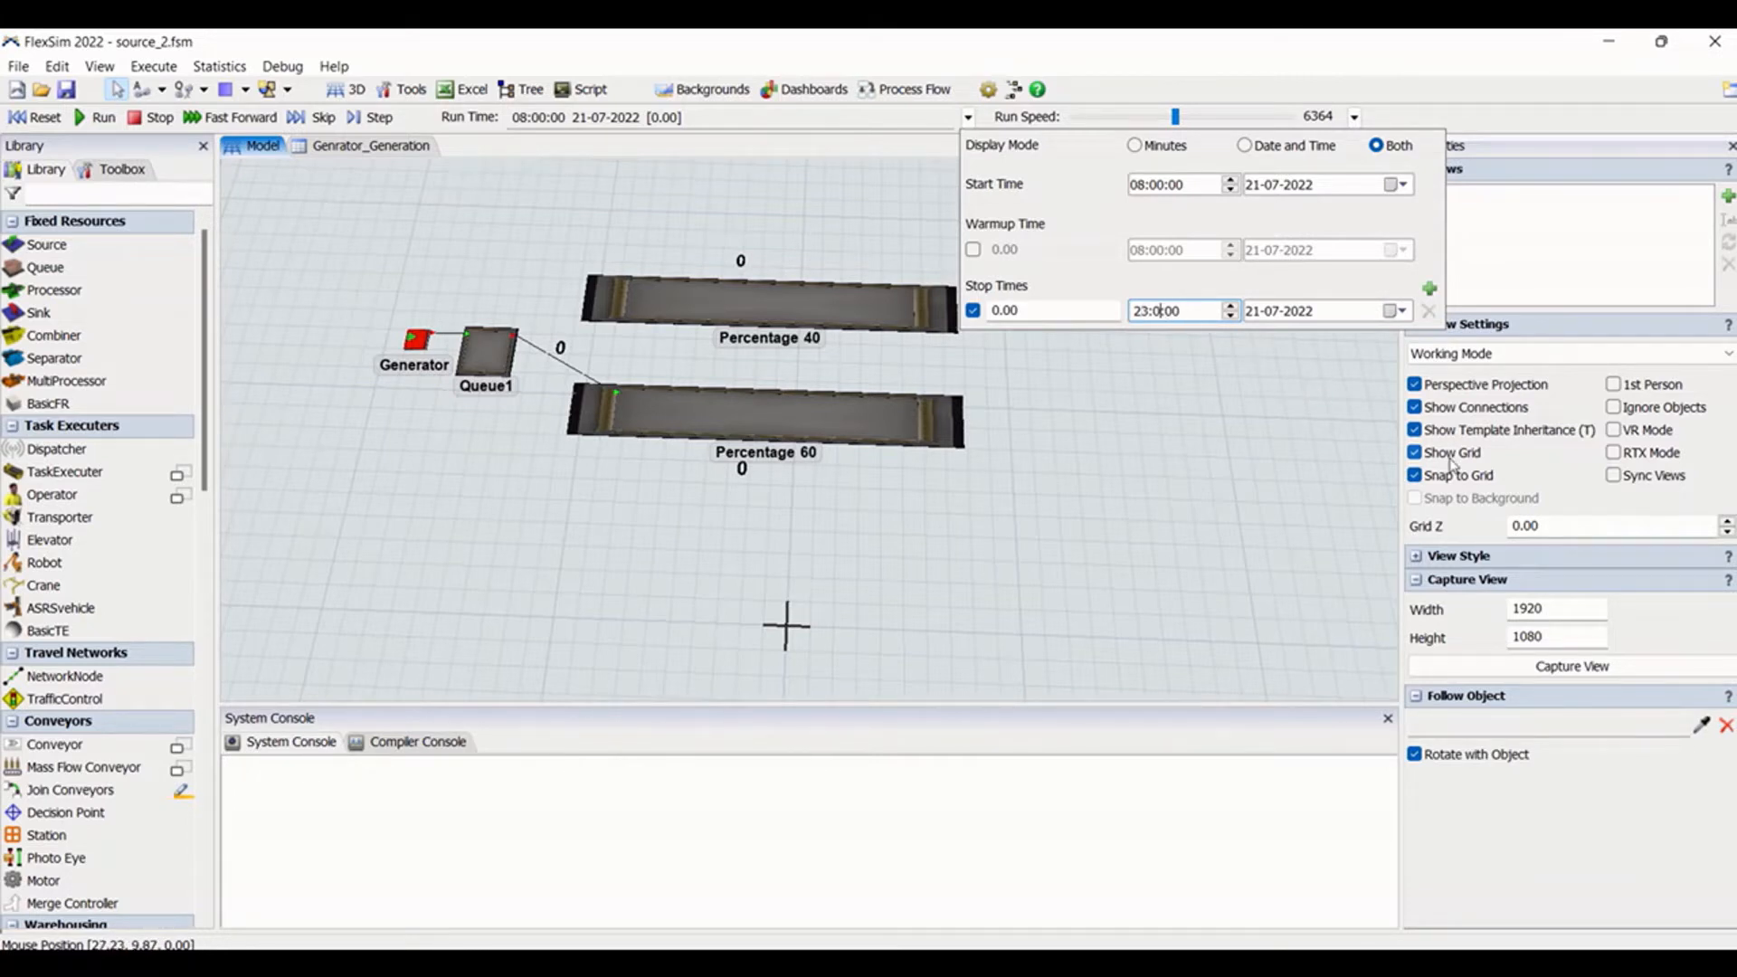
{"action": "key", "text": "BackSpace"}
{"action": "type", "text": "59"}
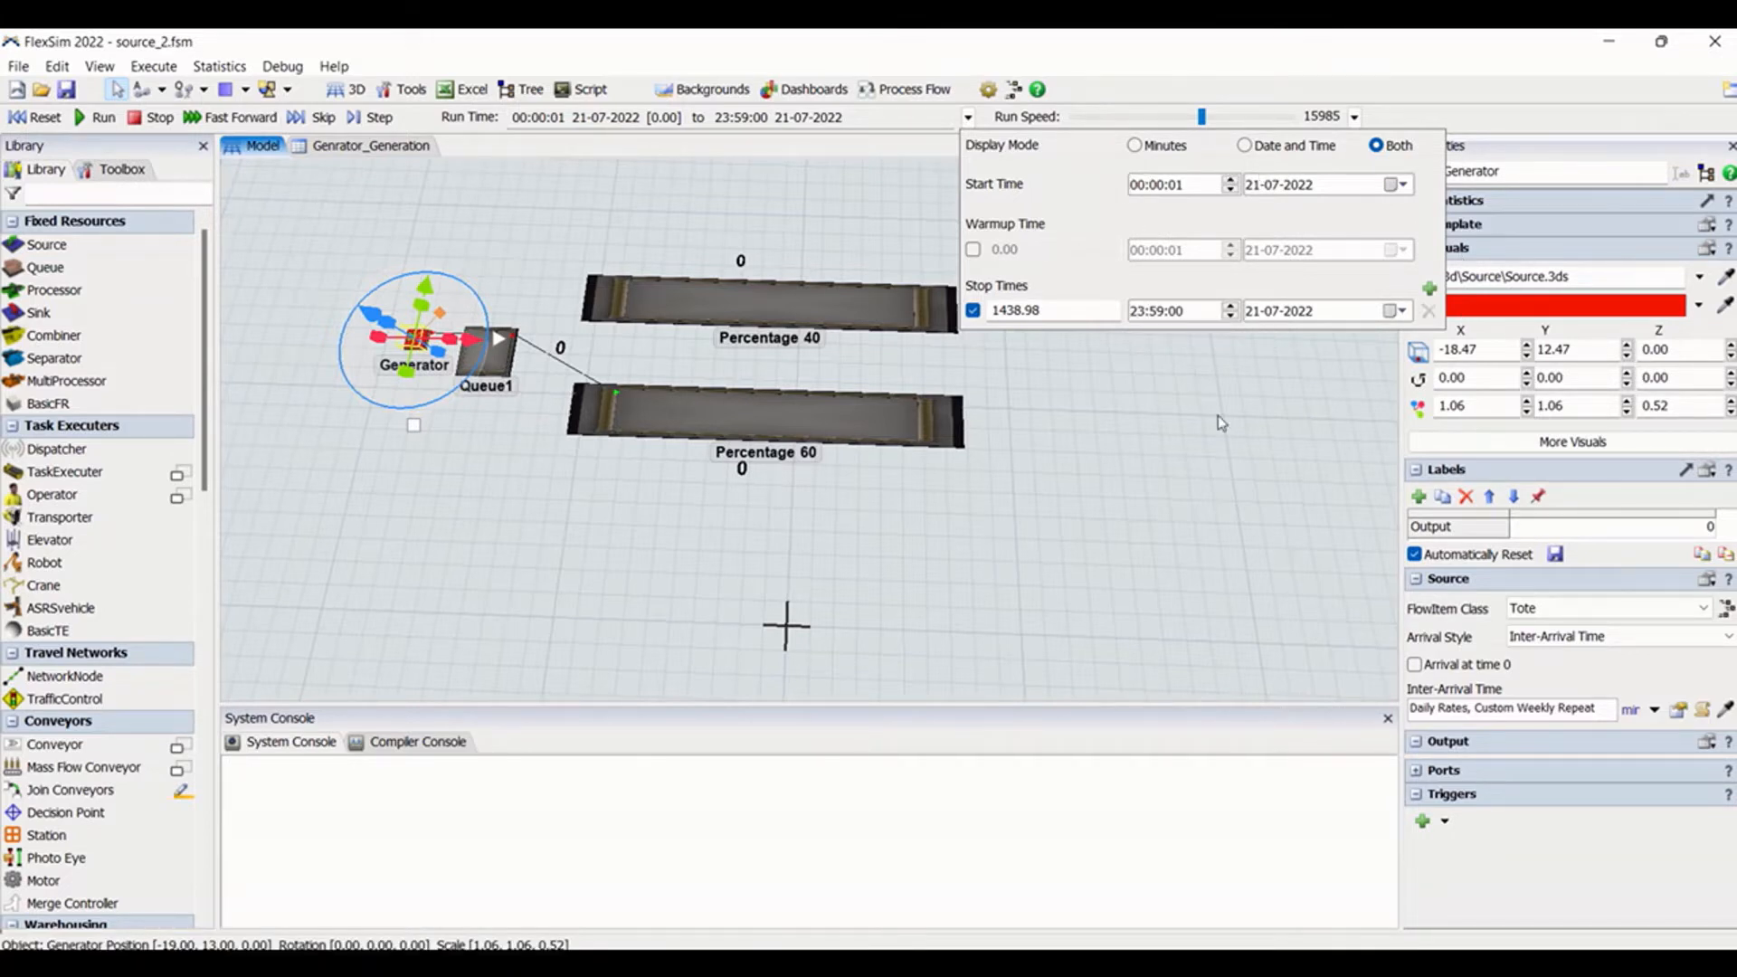
Reset and run the model to its stop time, and check the content of the Percentage 60 queue
{"action": "left_click", "coordinate": [36, 117]}
{"action": "left_click", "coordinate": [96, 117]}
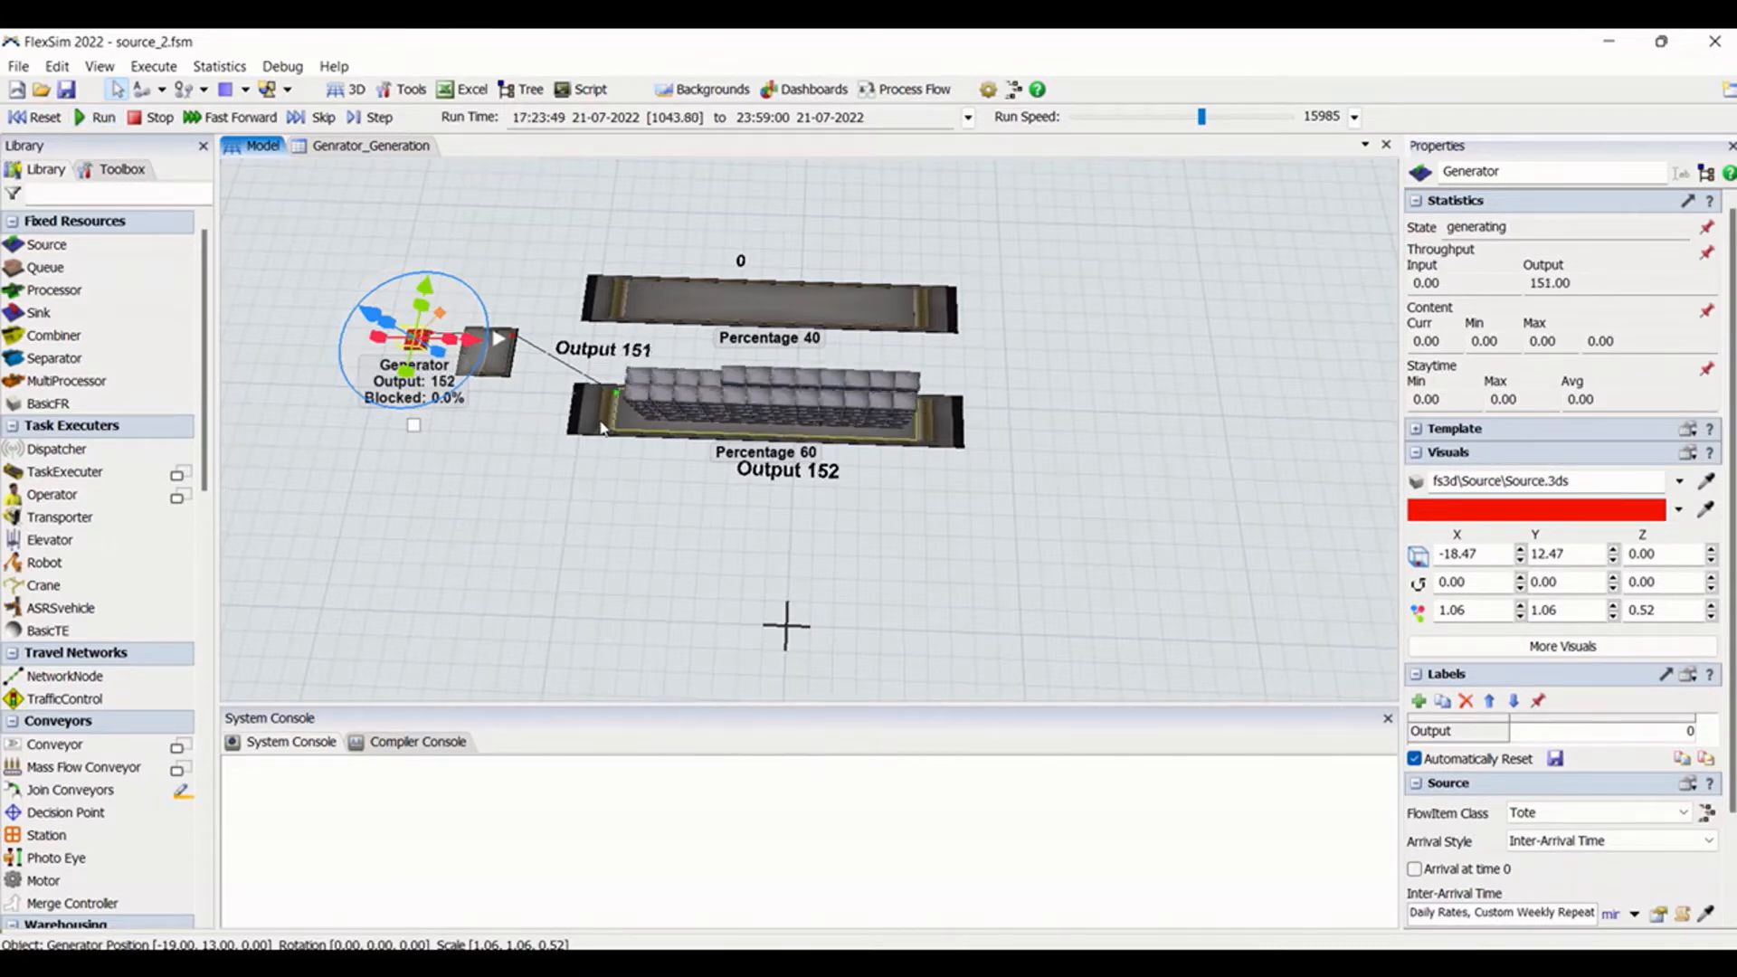
{"action": "left_click", "coordinate": [602, 428]}
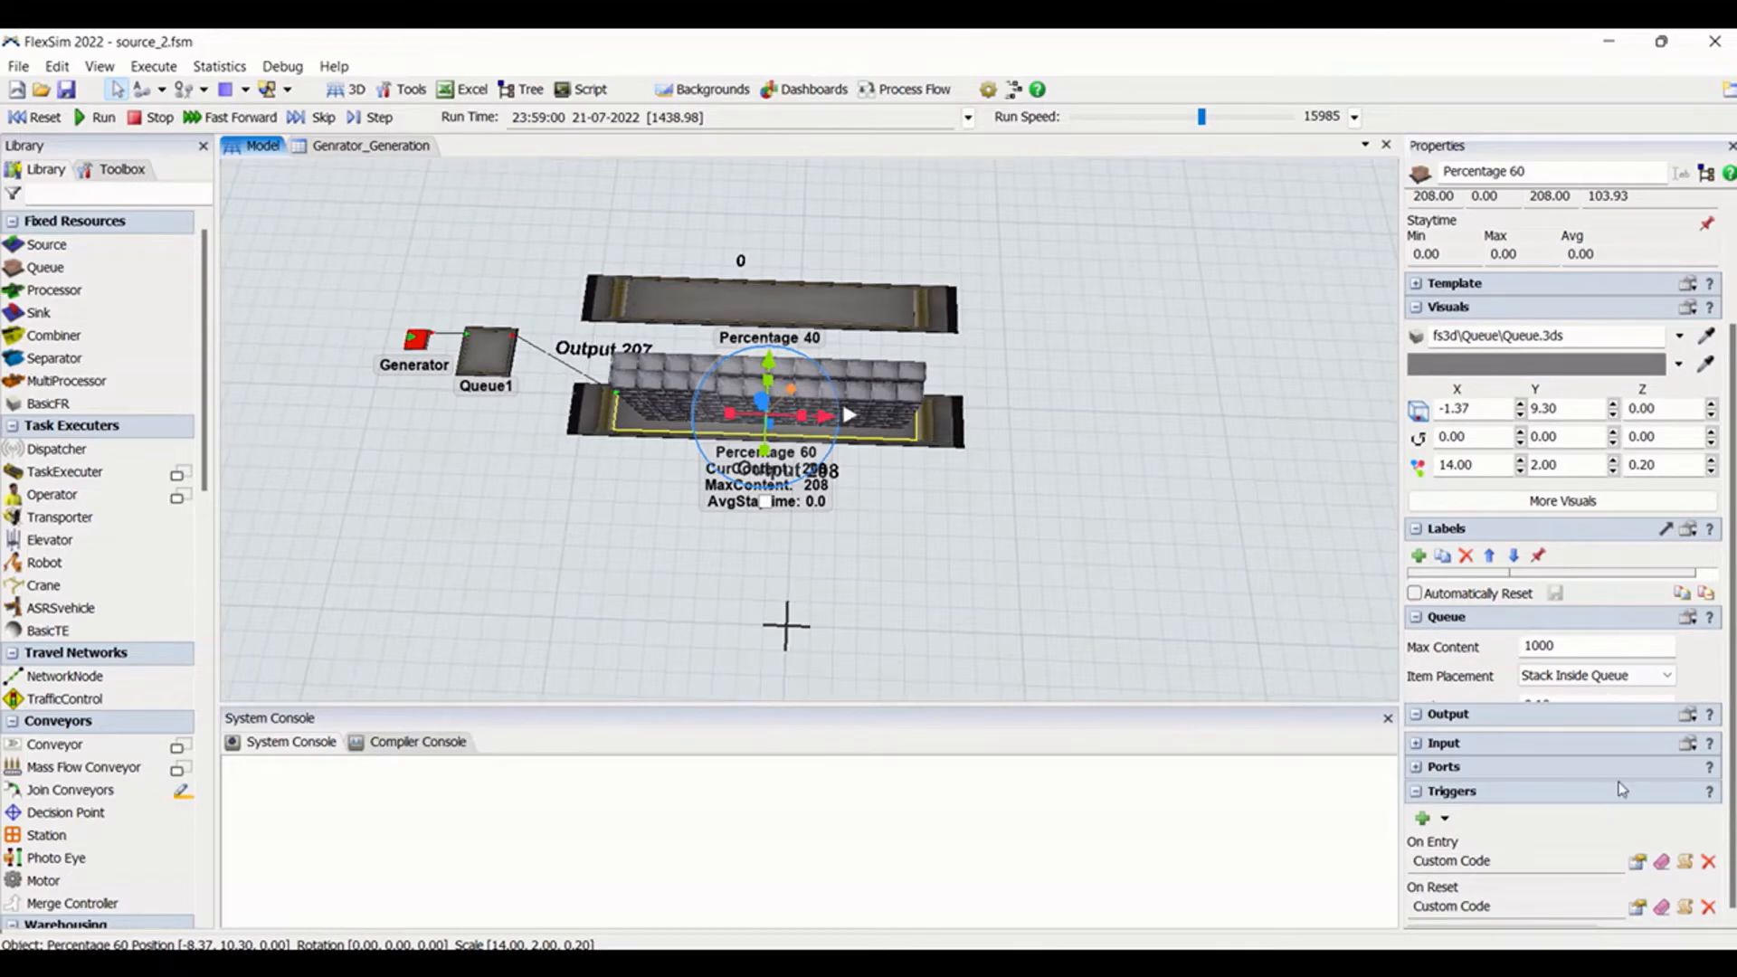
{"action": "left_click", "coordinate": [960, 500]}
{"action": "left_click", "coordinate": [953, 442]}
Compare the Generator's output with Thursday's rate in its Week 1 daily rates table
{"action": "left_click", "coordinate": [415, 340]}
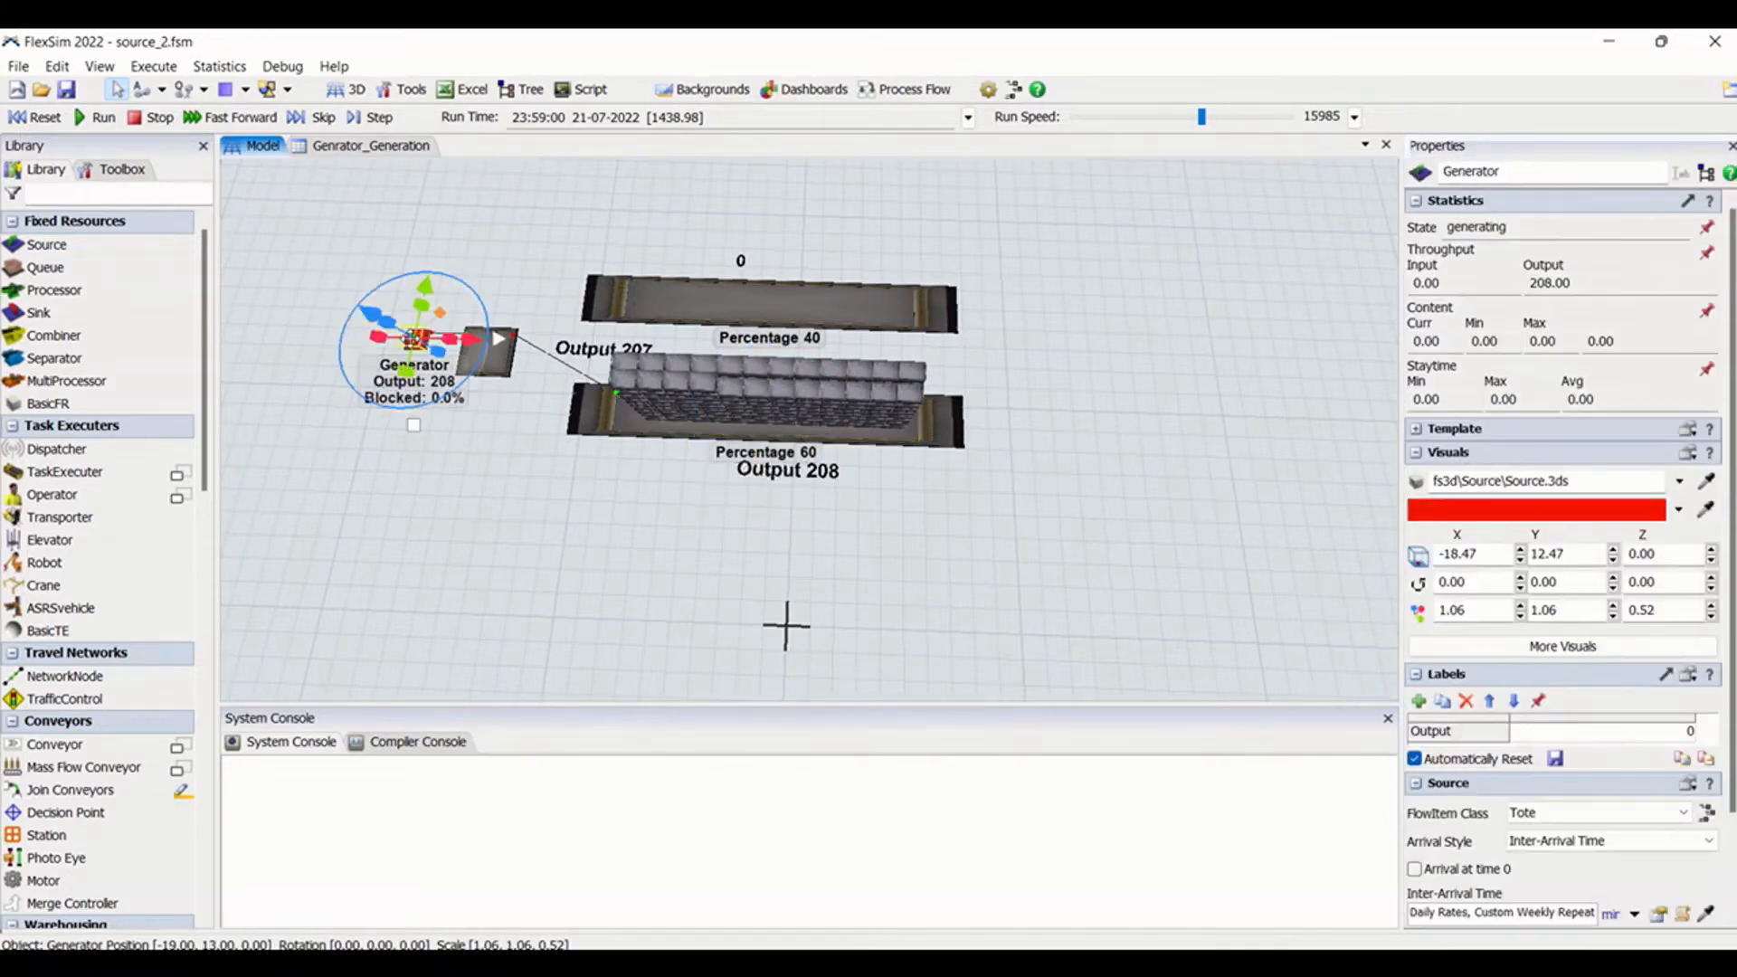
{"action": "left_click", "coordinate": [1658, 914]}
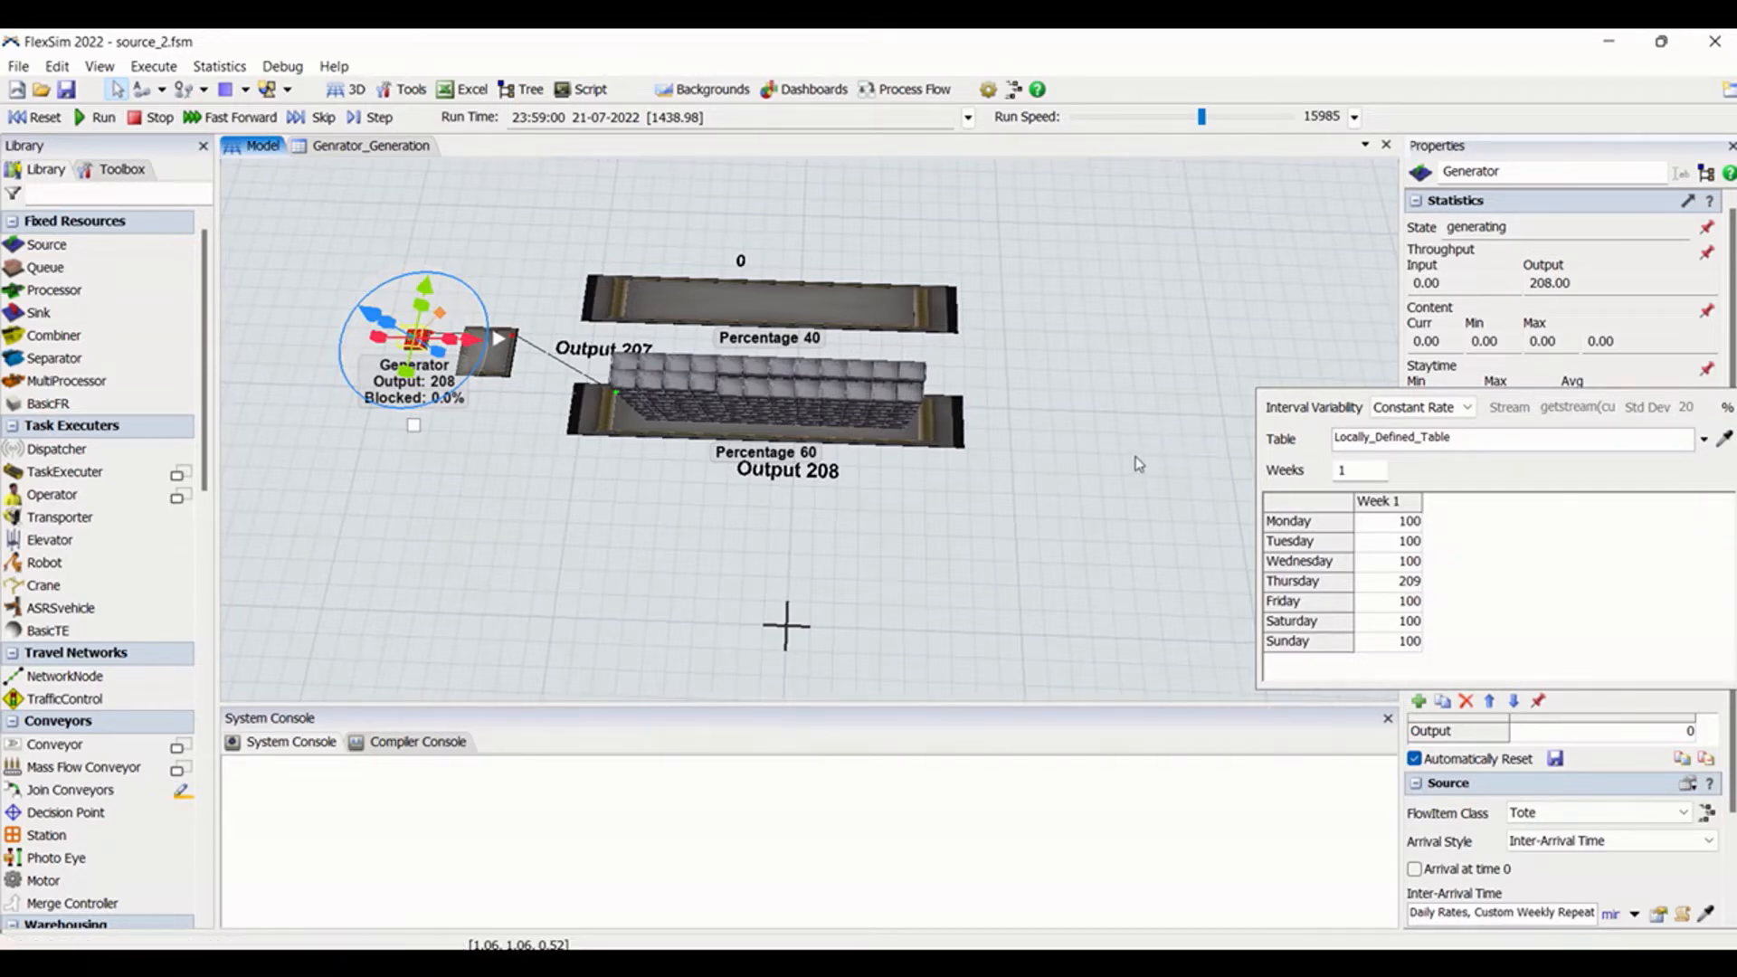
{"action": "left_click", "coordinate": [1235, 539]}
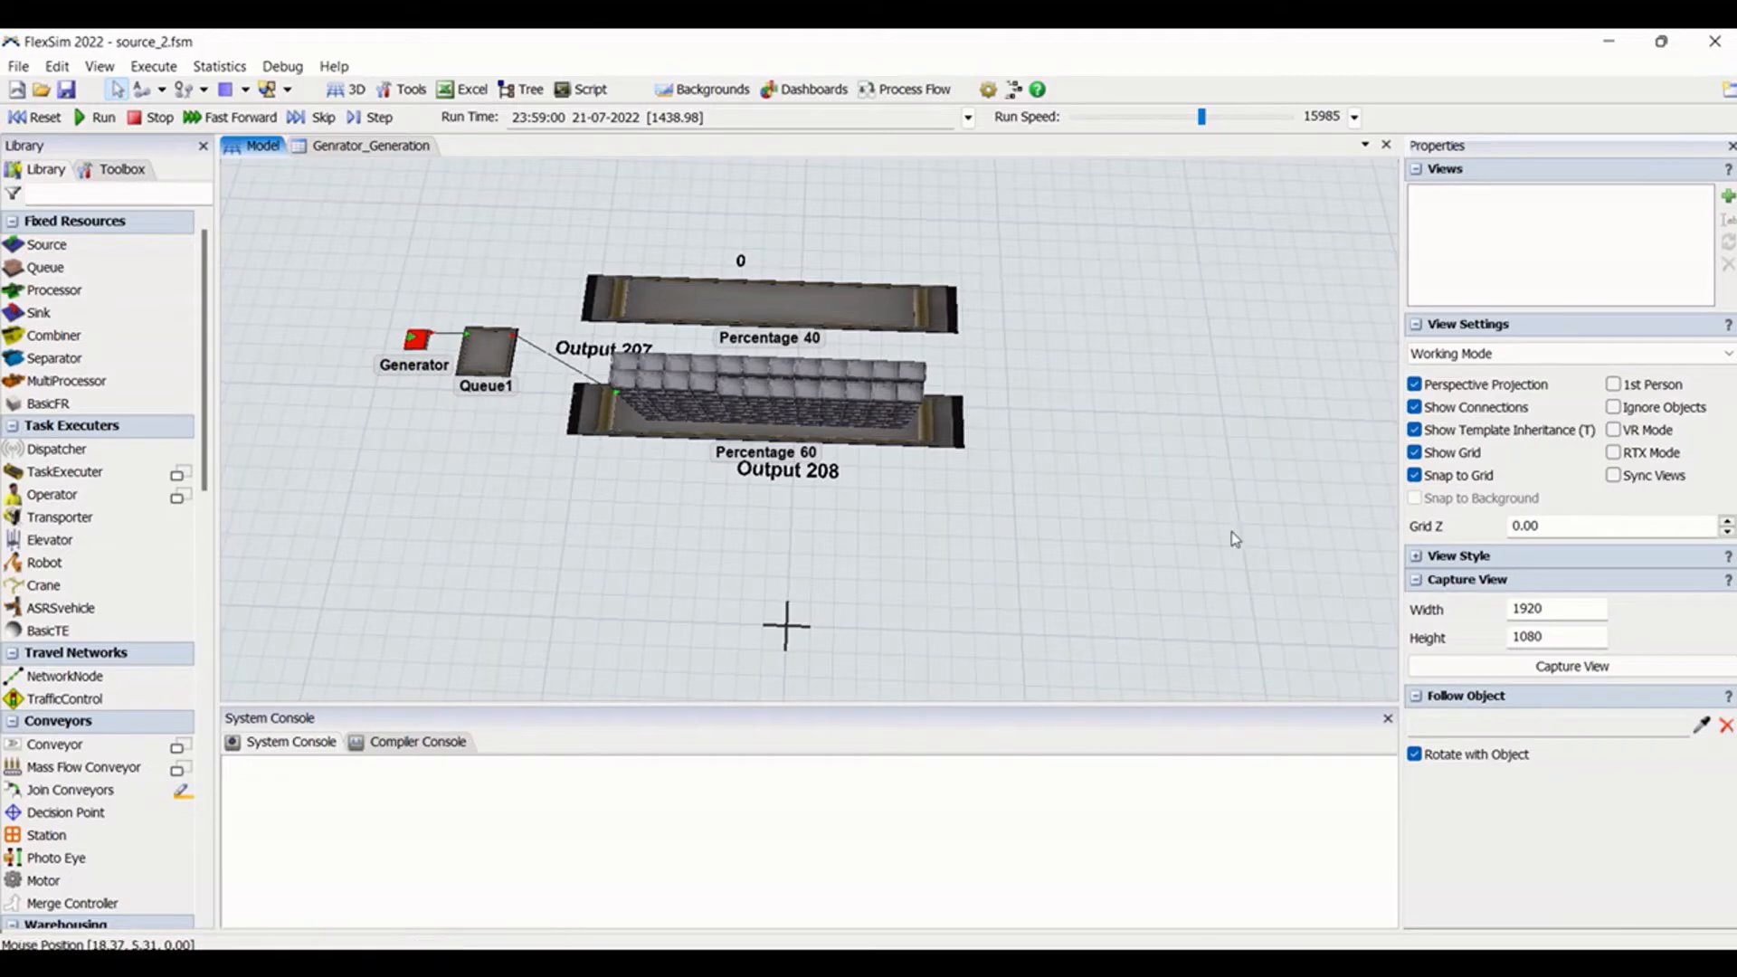
Set the Generator's inter-arrival time to By Time of Day, and enter 20 for 8:00 a.m. in its chart
{"action": "left_click", "coordinate": [417, 340]}
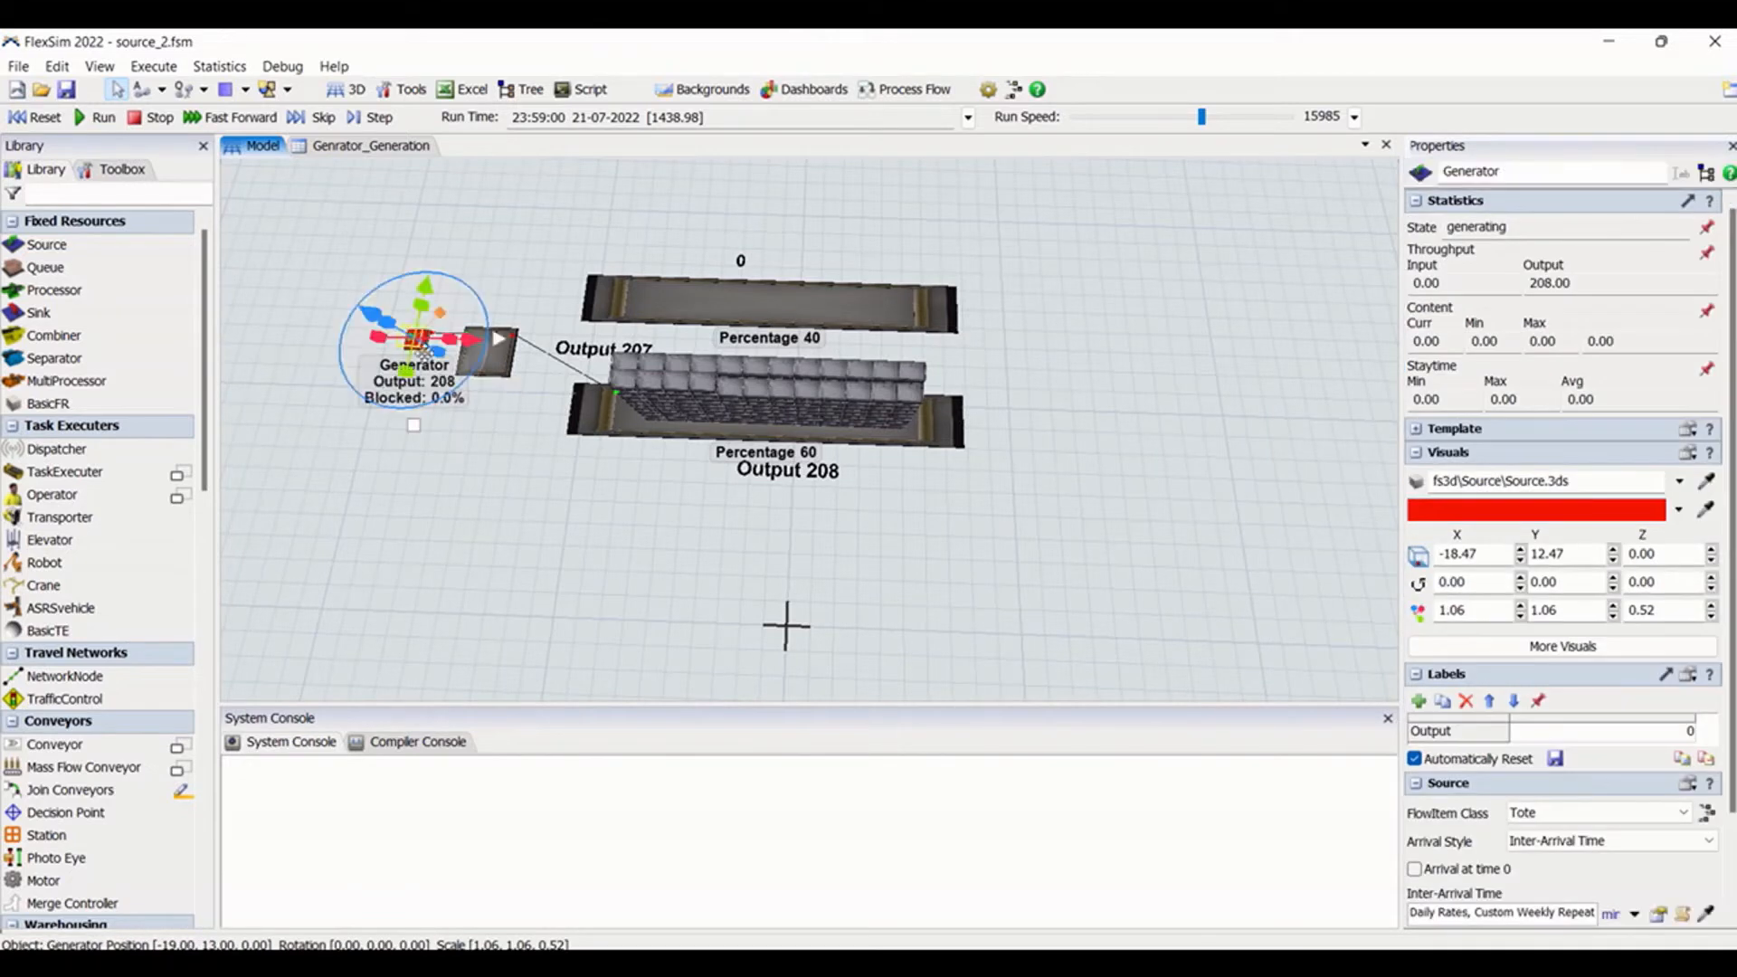
{"action": "left_click", "coordinate": [1633, 914]}
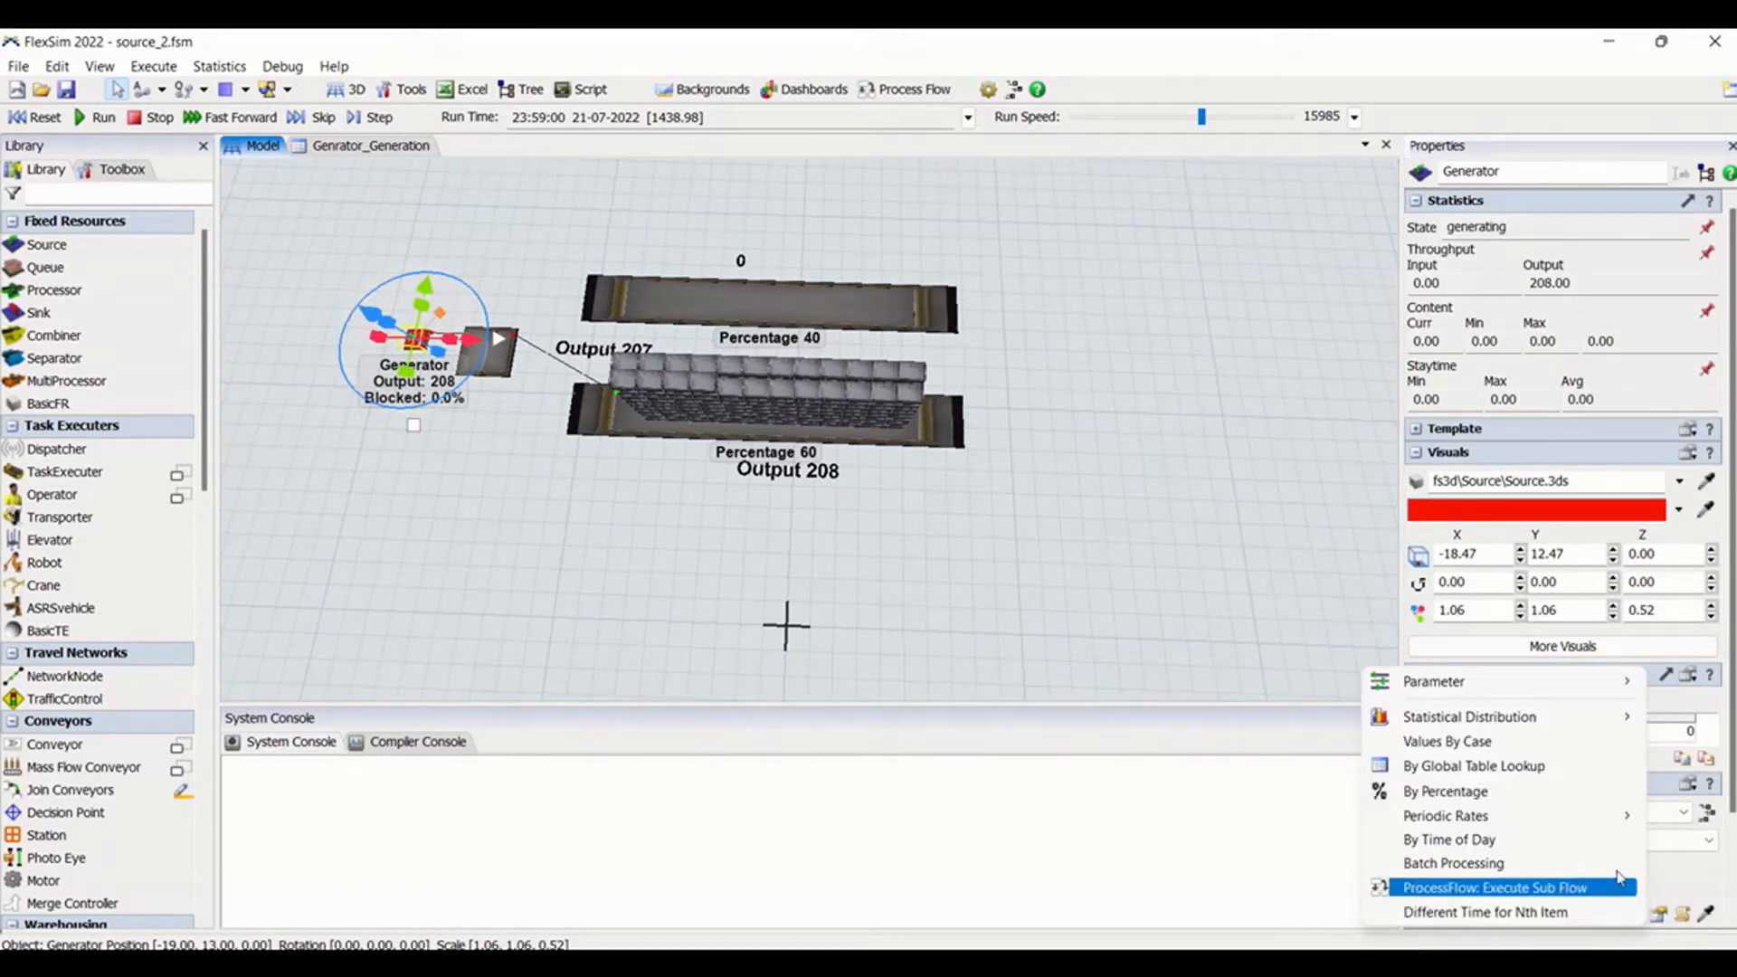
{"action": "left_click", "coordinate": [1547, 842]}
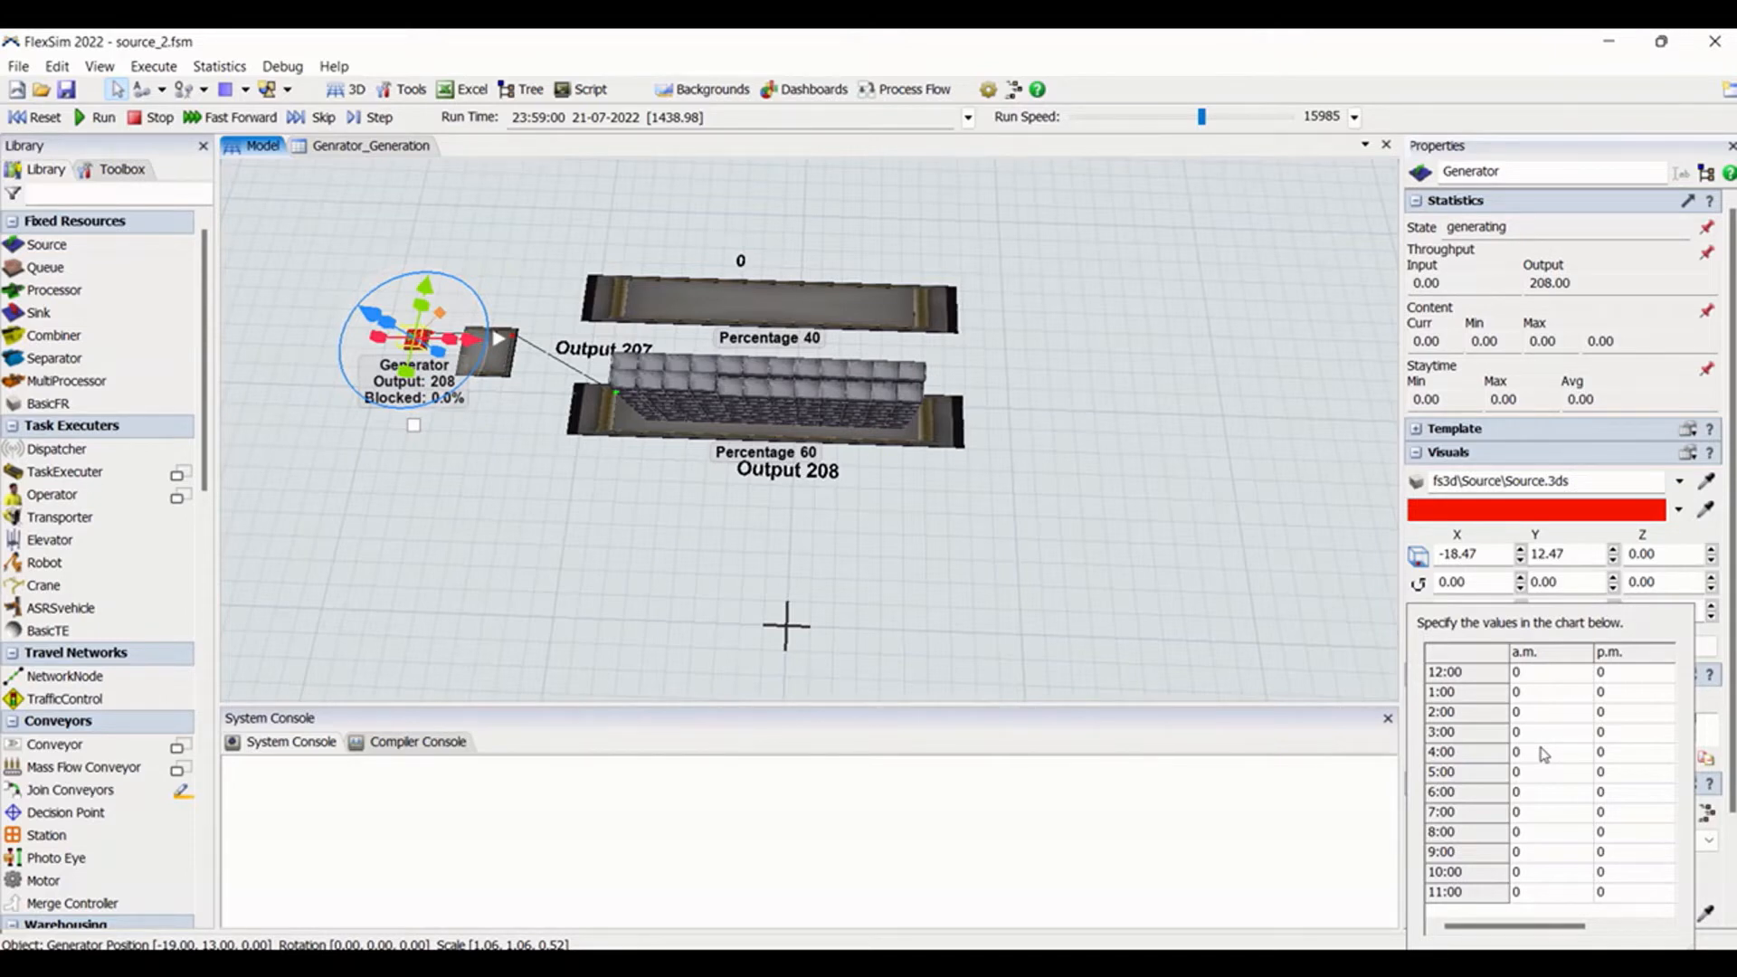
{"action": "left_click", "coordinate": [1547, 793]}
{"action": "left_click", "coordinate": [1551, 838]}
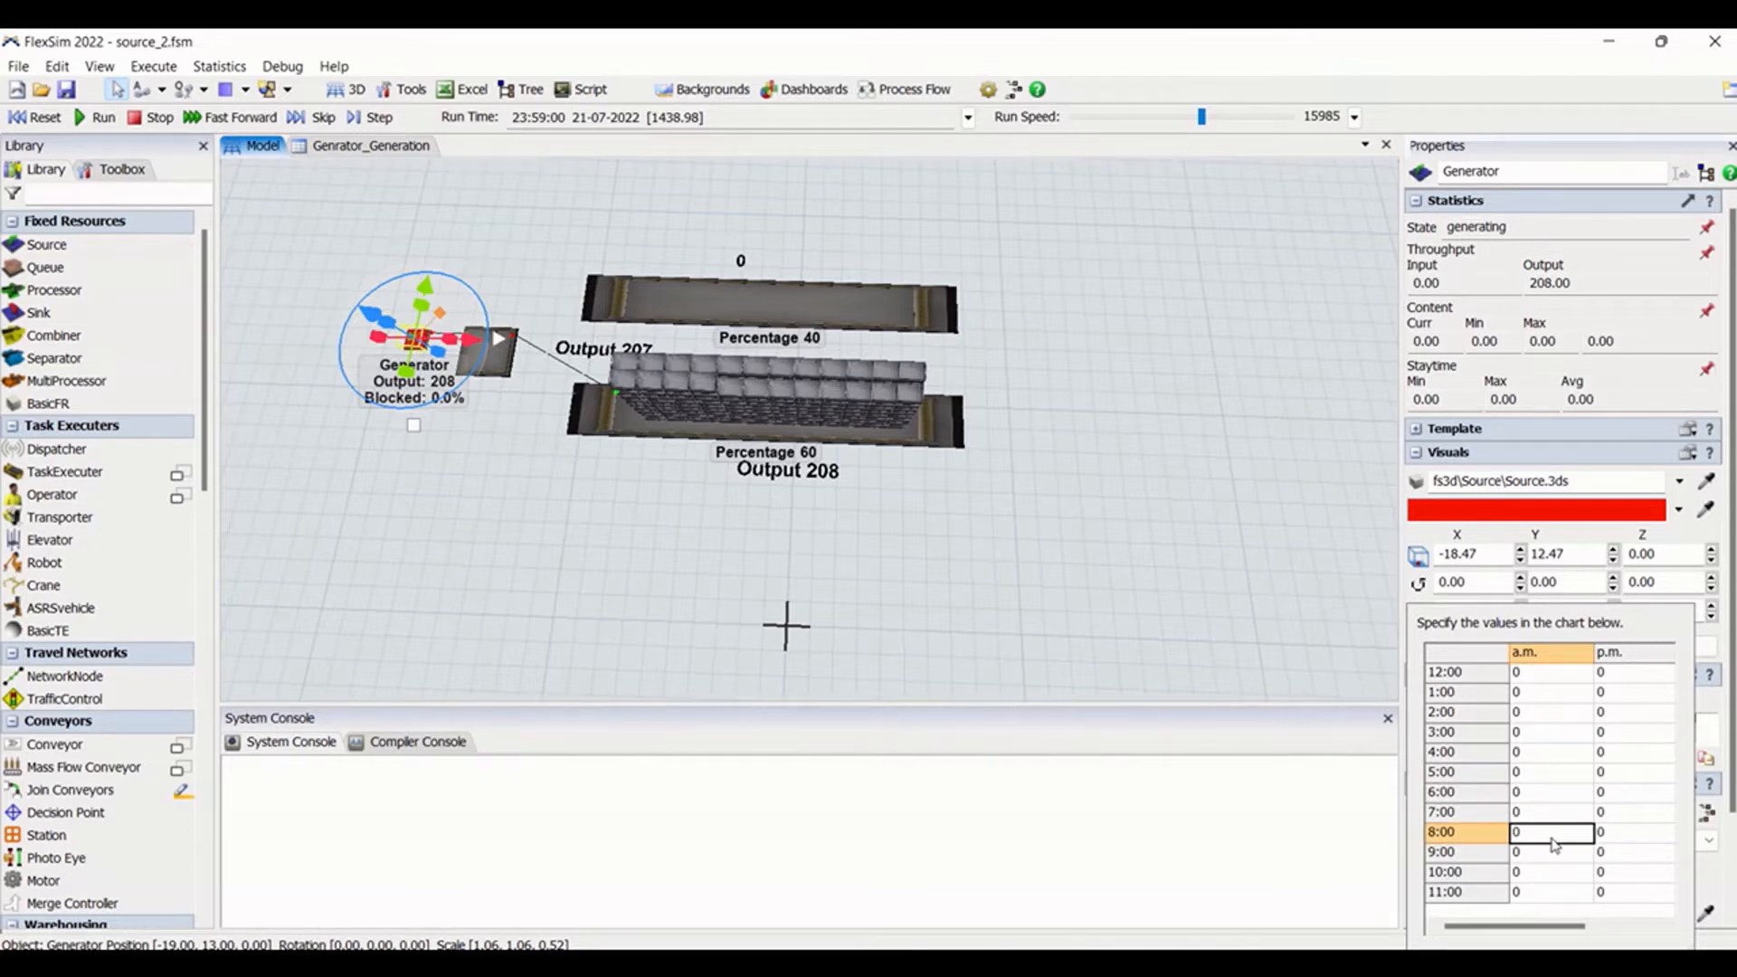
{"action": "type", "text": "20"}
Check the time units in the model settings, and close the settings without changing them
{"action": "left_click", "coordinate": [28, 67]}
{"action": "left_click", "coordinate": [22, 67]}
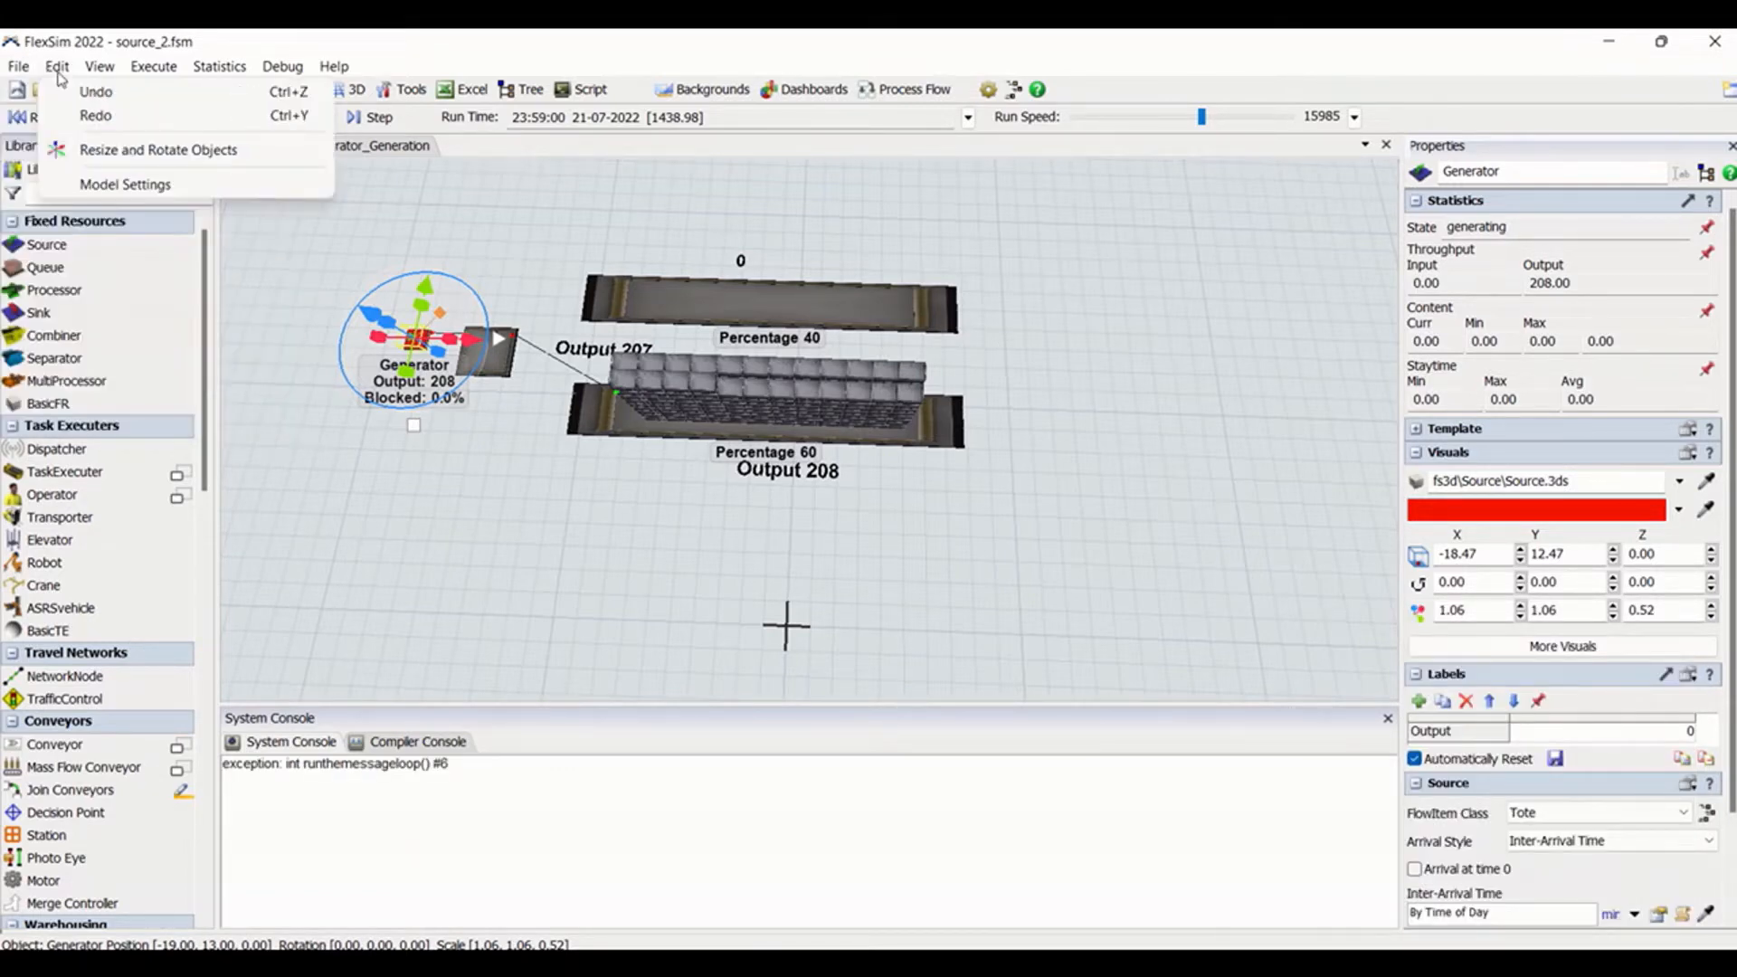
{"action": "left_click", "coordinate": [79, 185]}
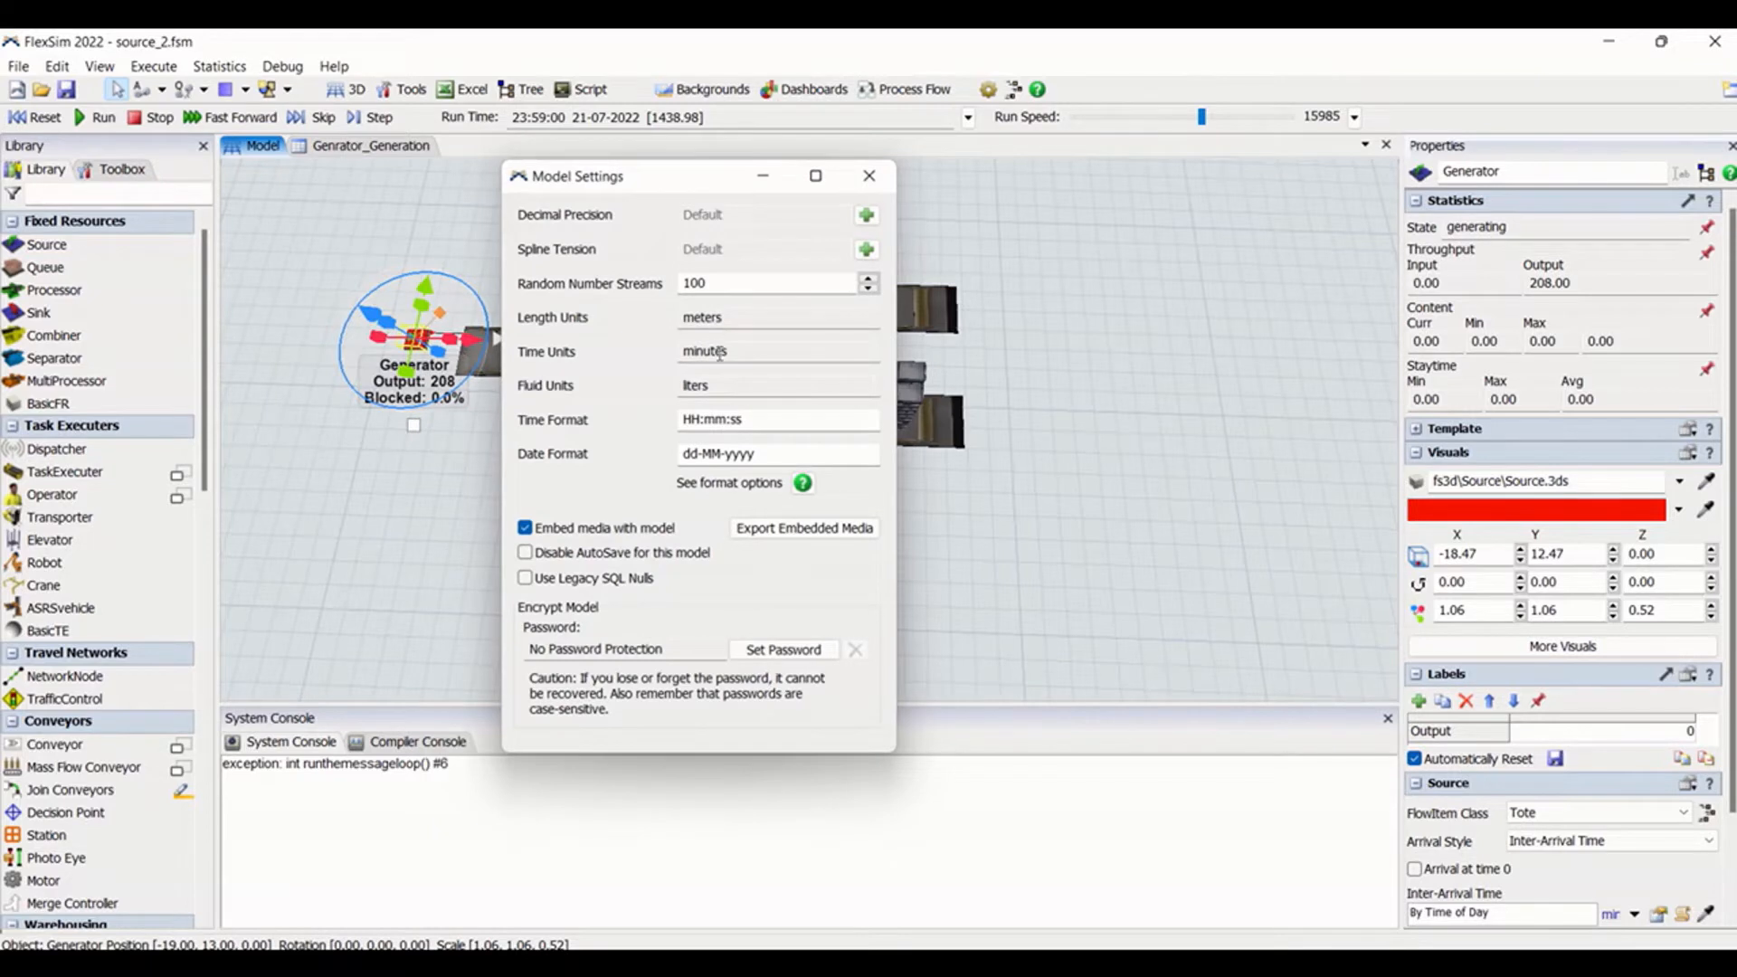
{"action": "left_click", "coordinate": [680, 358]}
{"action": "left_click", "coordinate": [870, 176]}
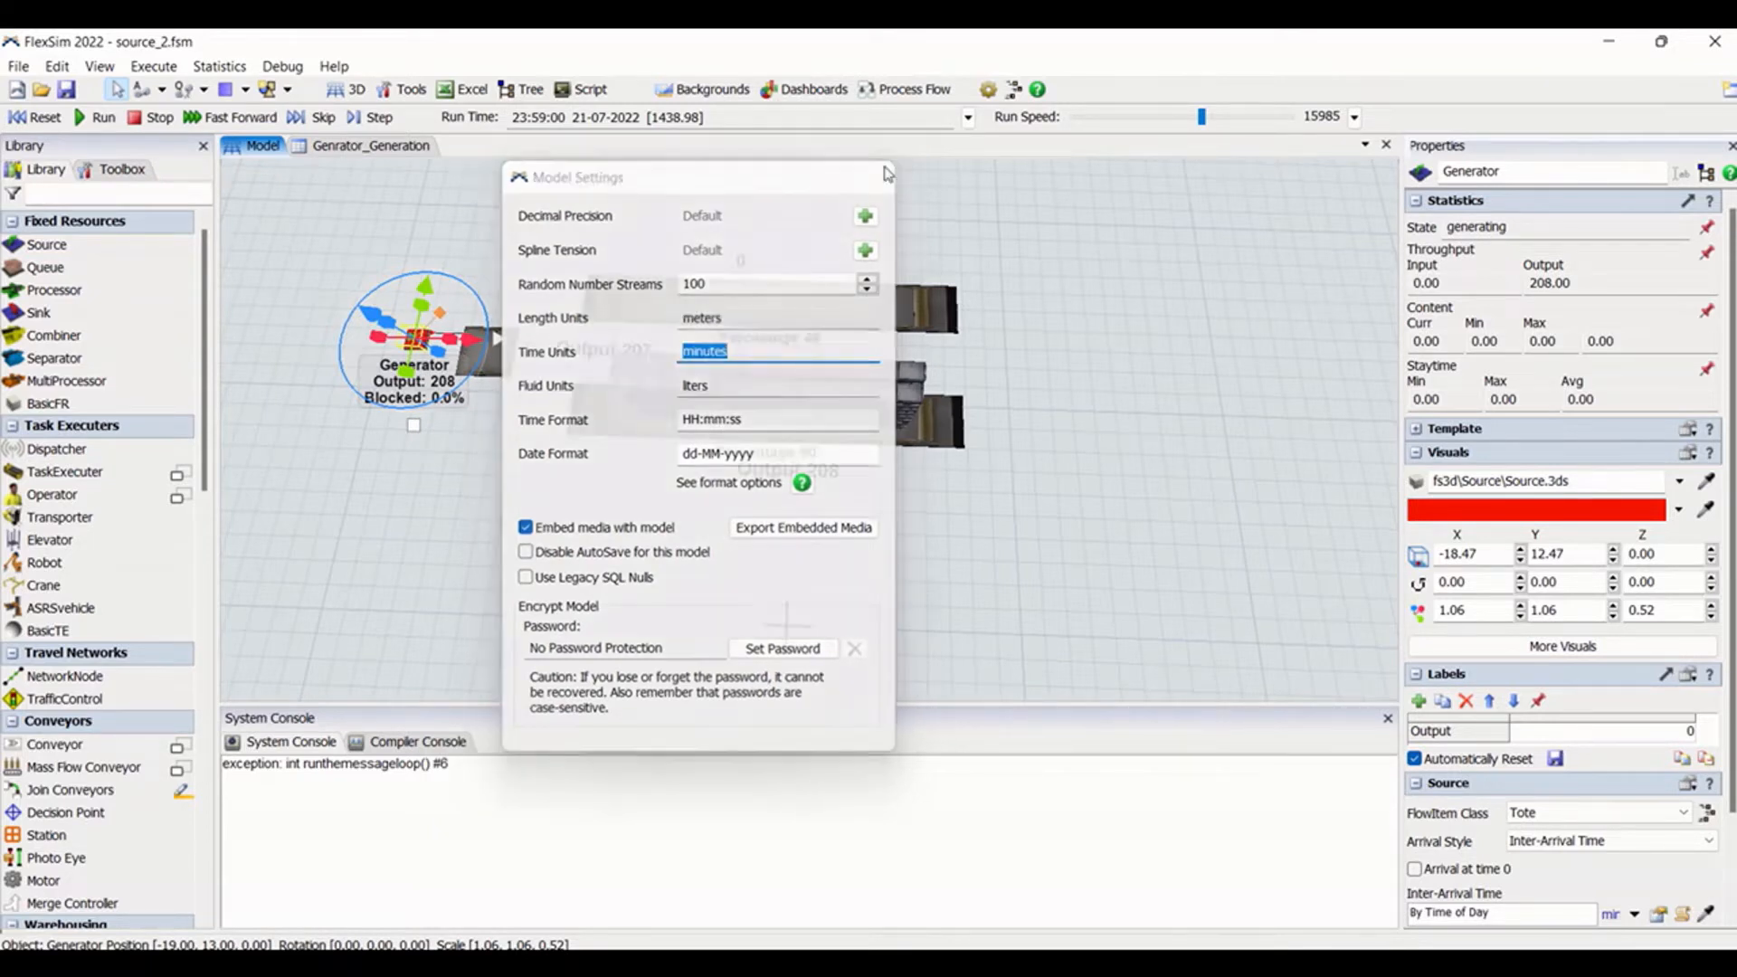
Review the 8:00 a.m. entry in the Generator's time-of-day chart, and check the run's start and stop times
{"action": "left_click", "coordinate": [1660, 915]}
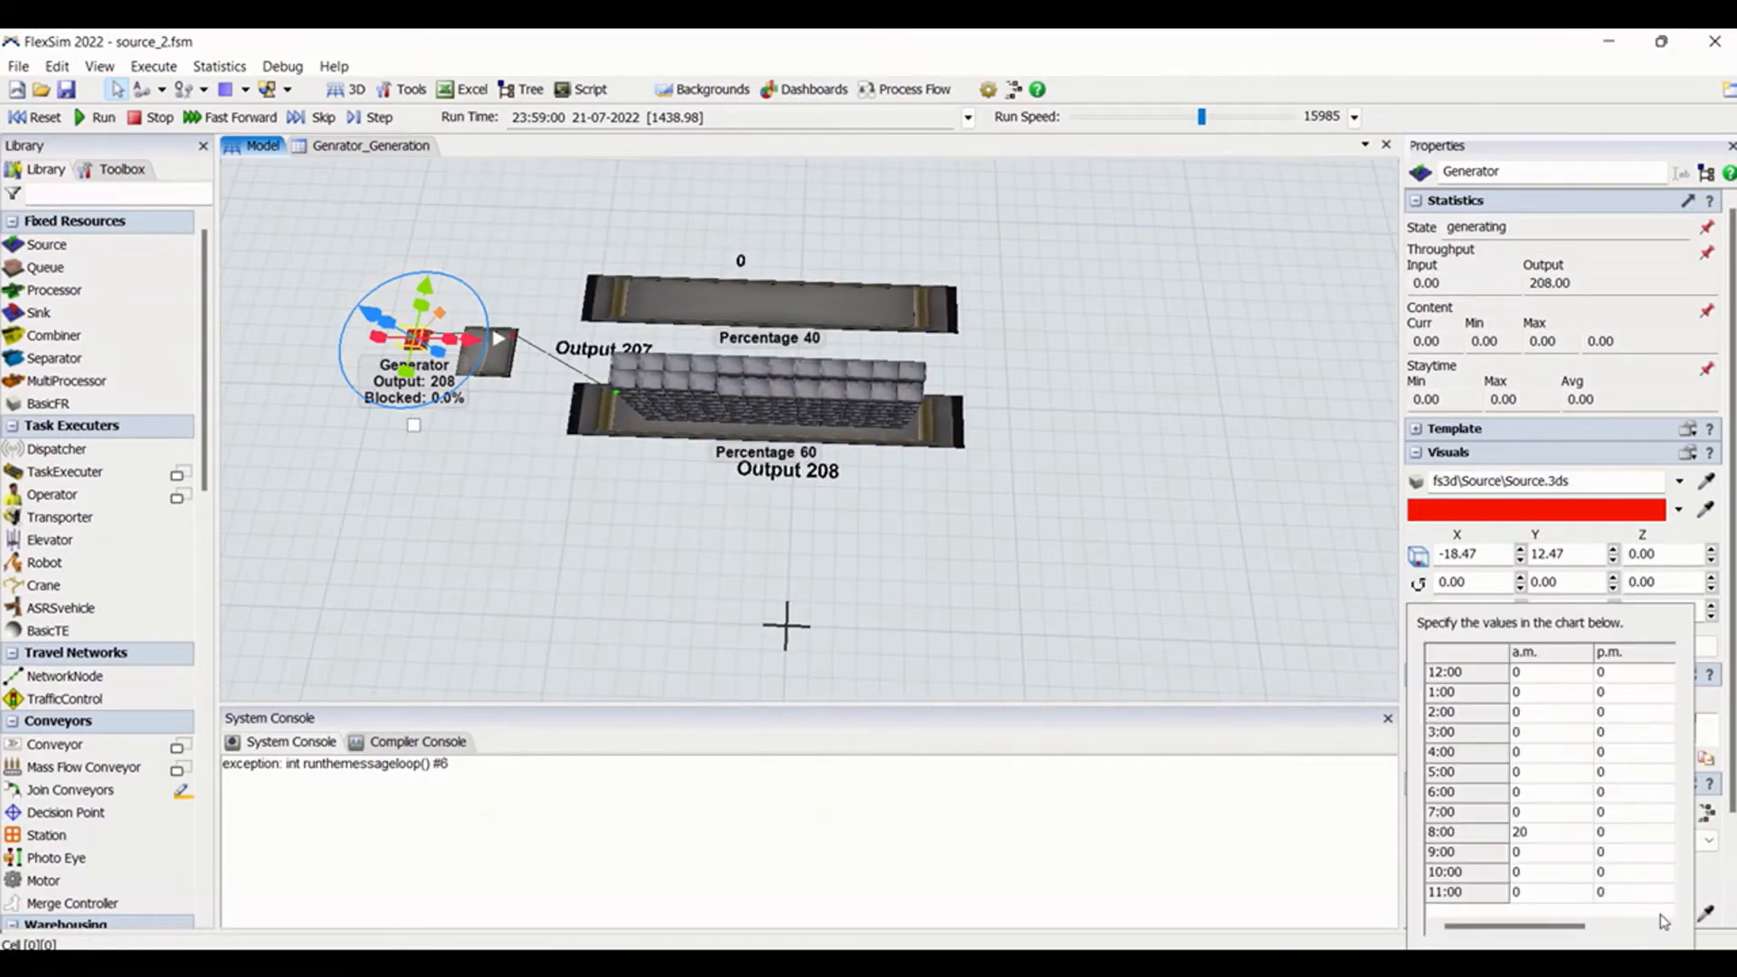
{"action": "left_click", "coordinate": [1529, 834]}
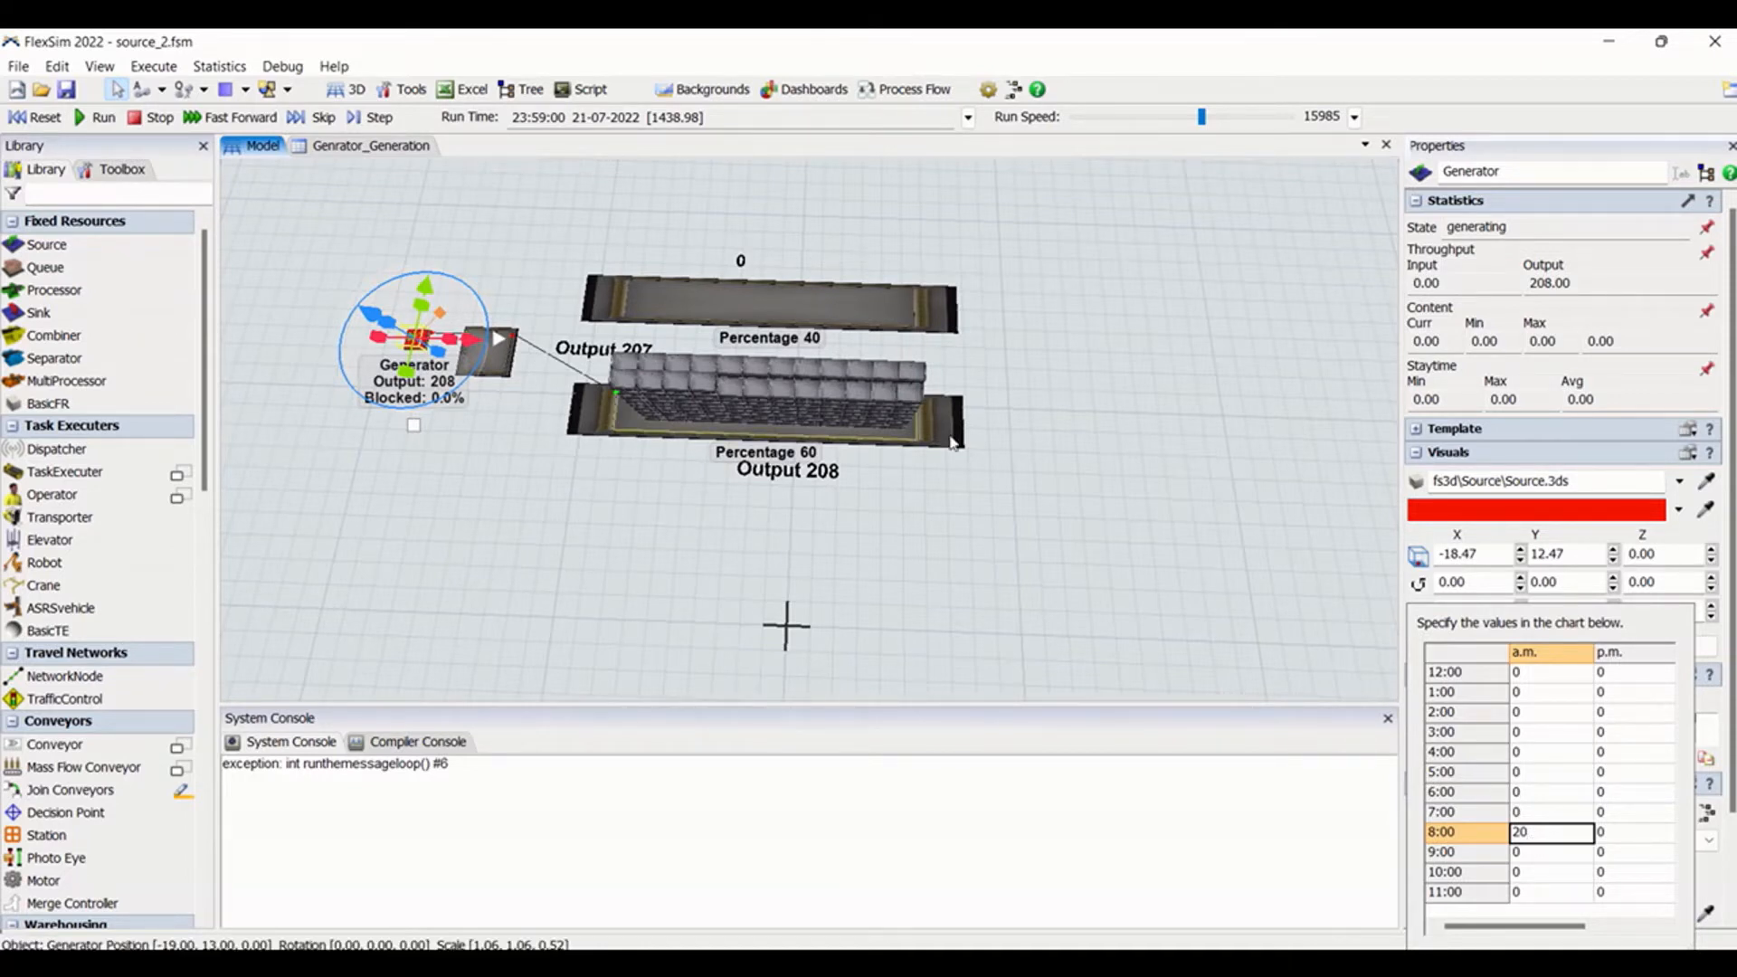
{"action": "left_click", "coordinate": [975, 377]}
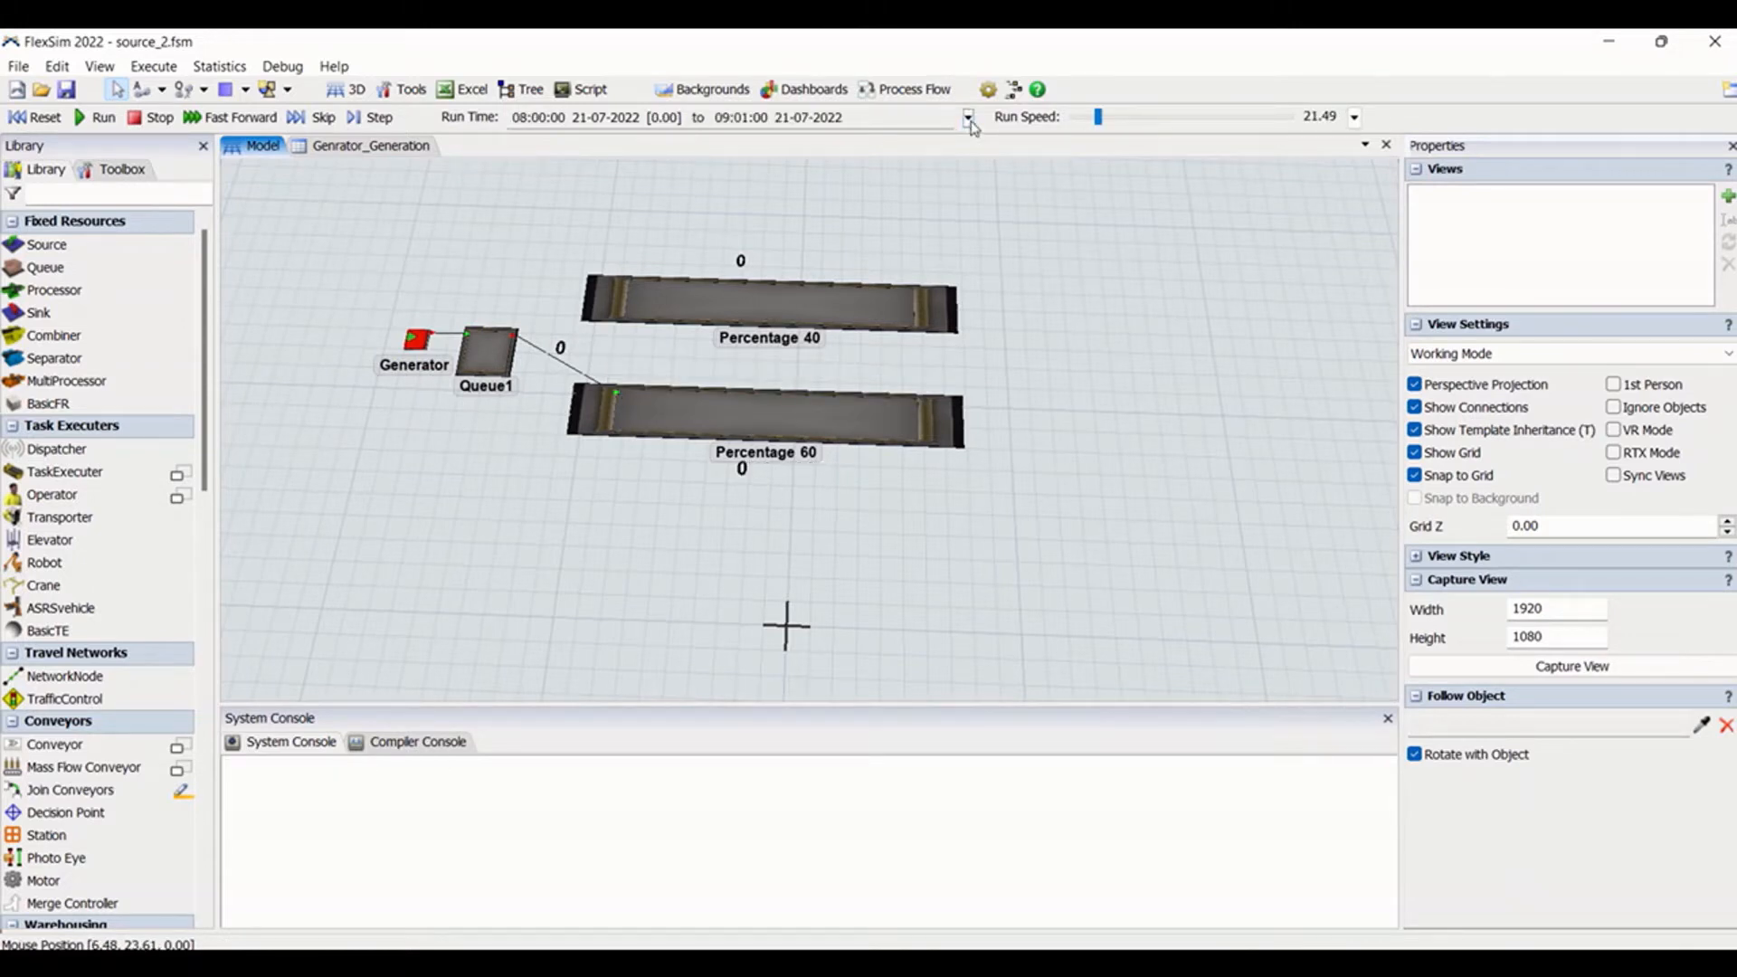
{"action": "left_click", "coordinate": [967, 117]}
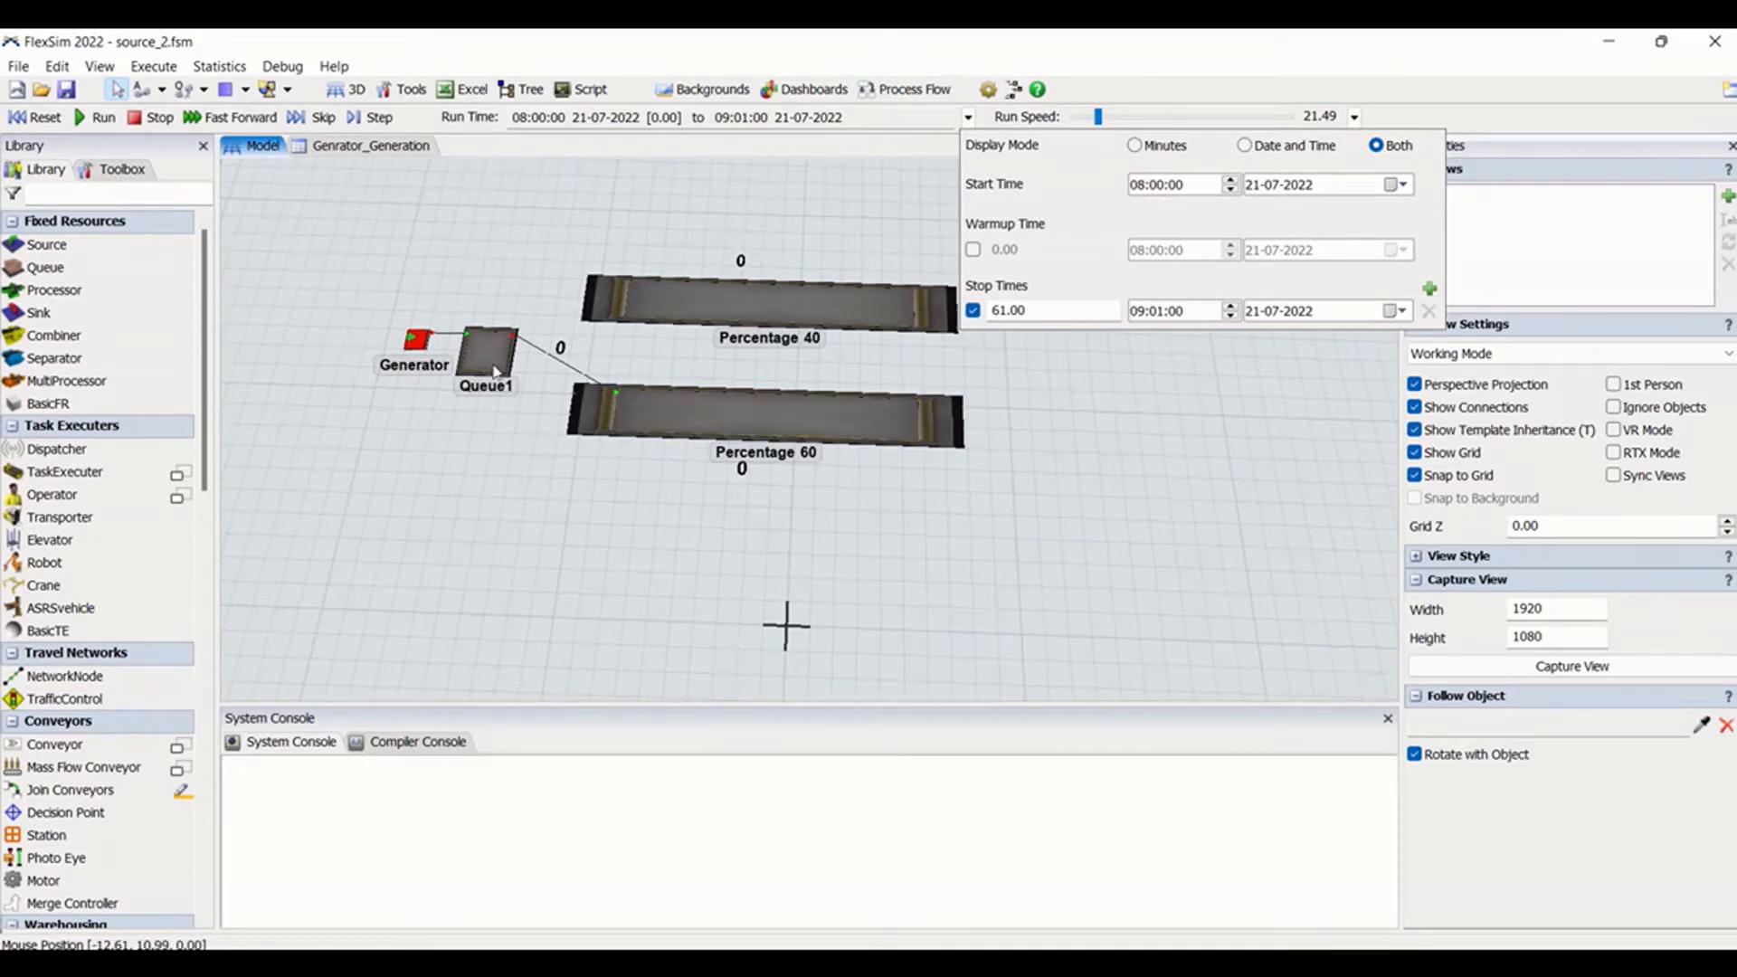
Examine the 8:00 and 9:00 a.m. values in the Generator's time-of-day chart
{"action": "left_click", "coordinate": [416, 340]}
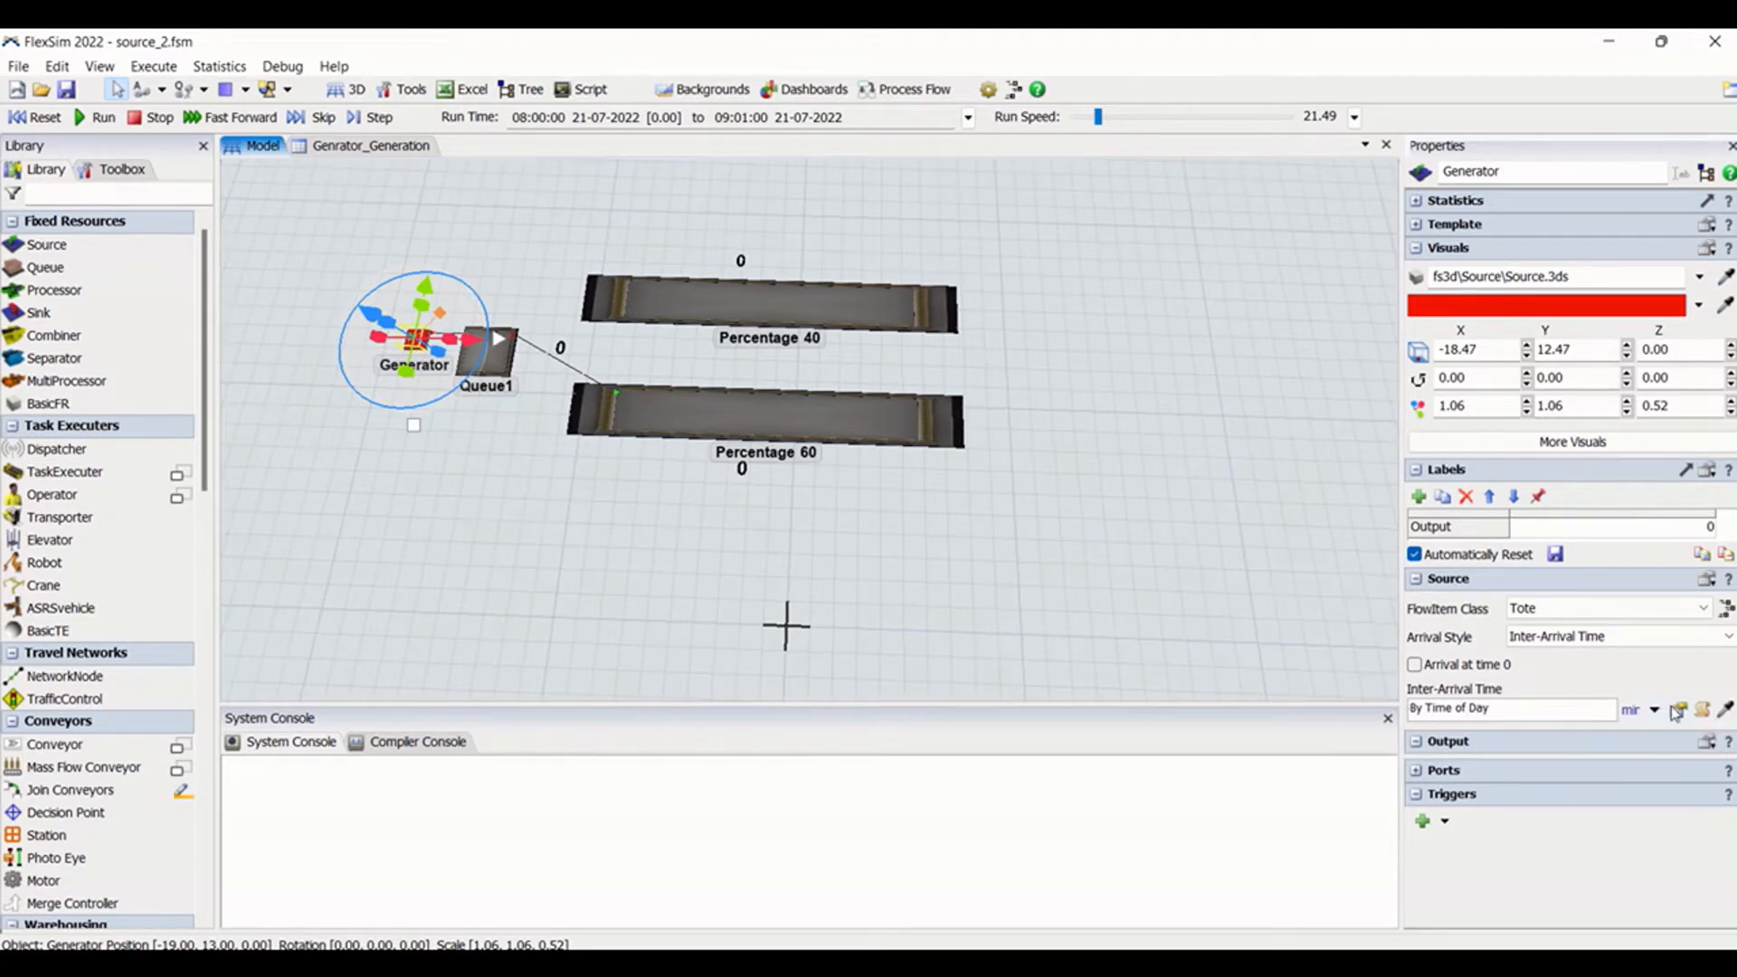
{"action": "left_click", "coordinate": [1484, 711]}
{"action": "left_click", "coordinate": [1527, 835]}
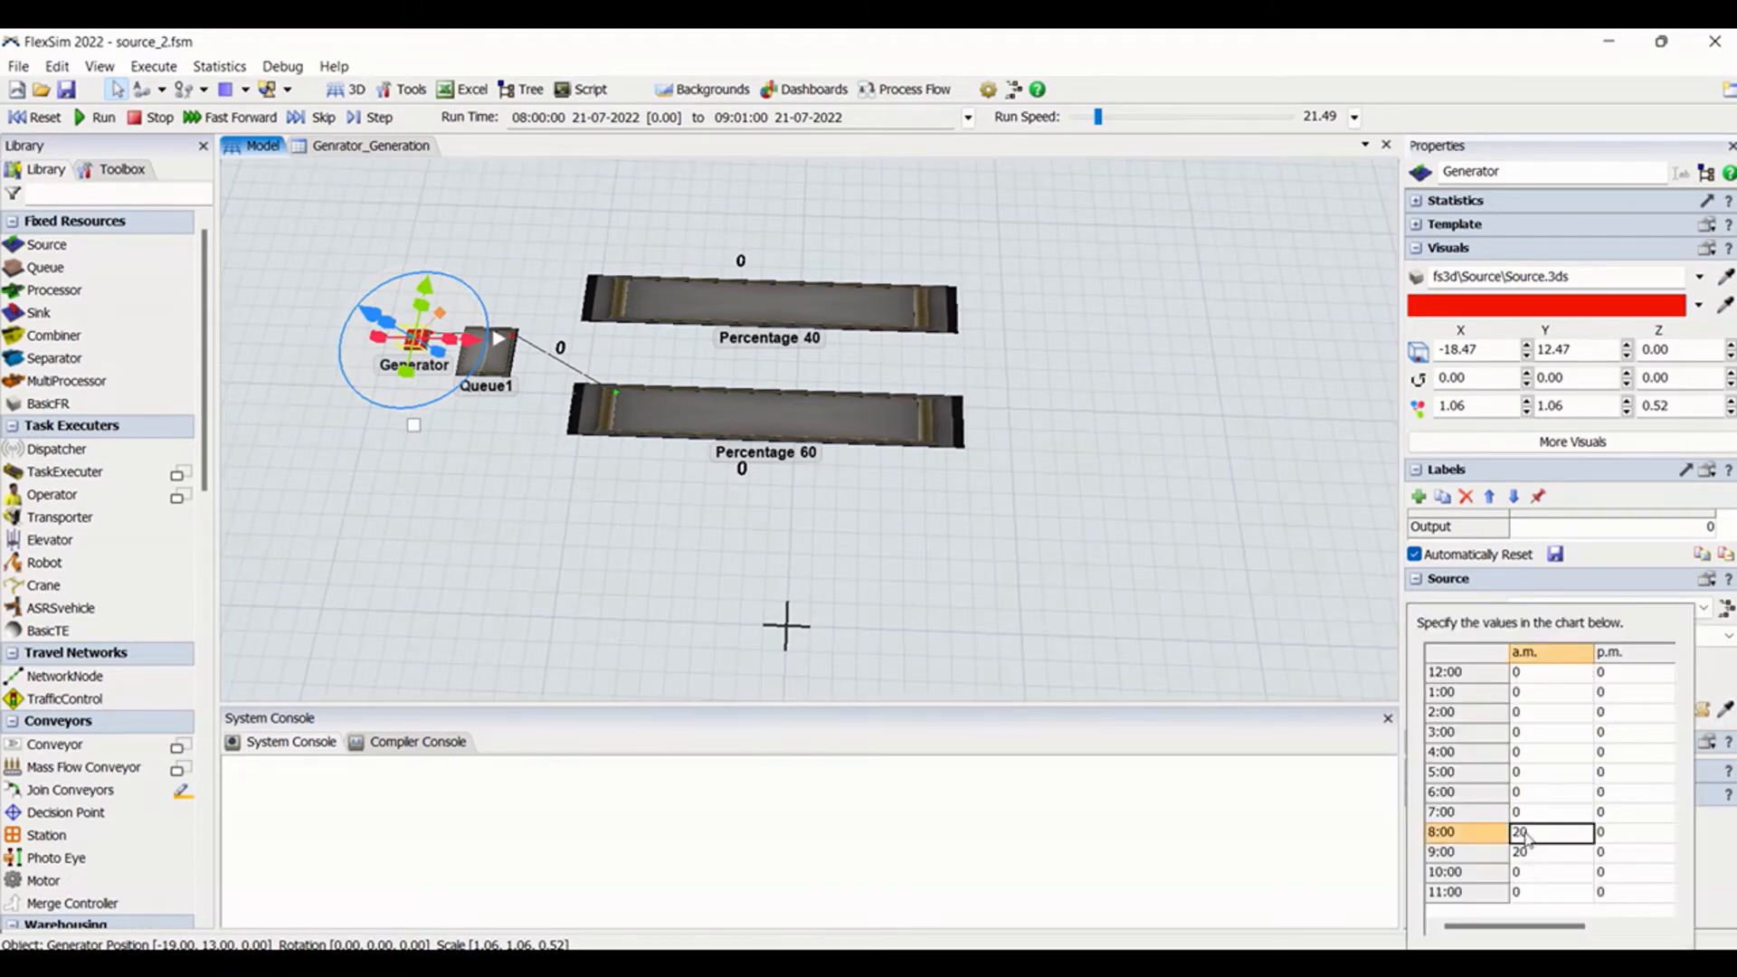
{"action": "left_click", "coordinate": [1538, 858]}
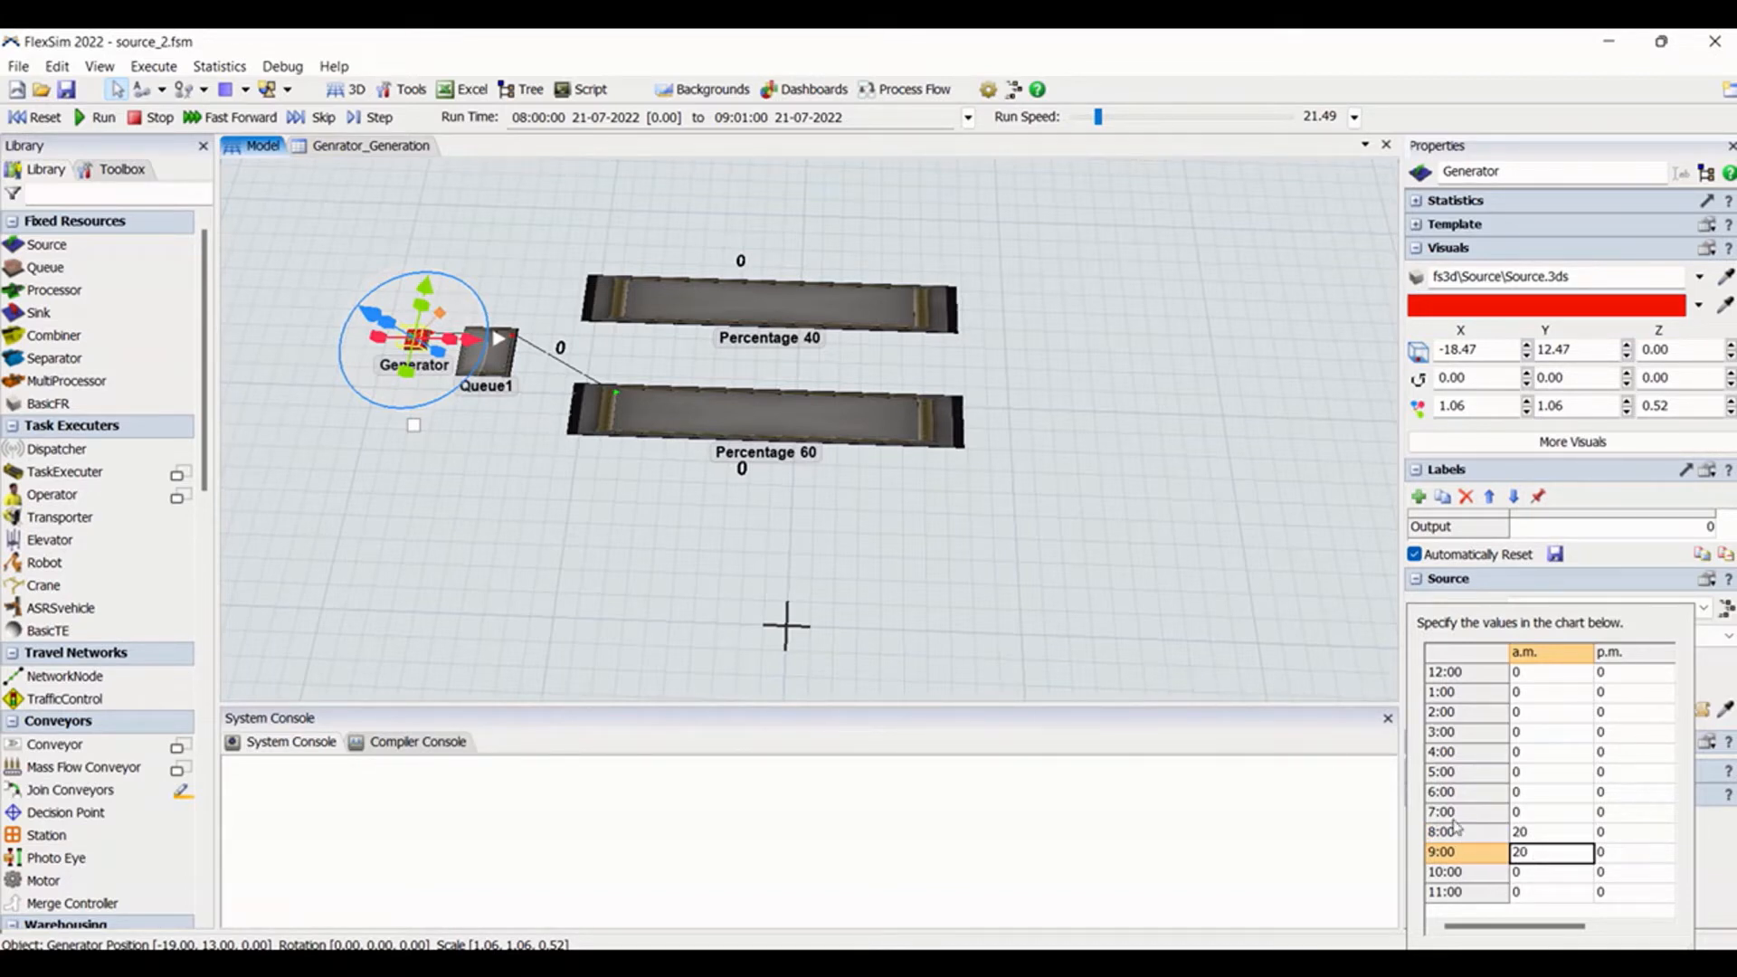
{"action": "left_click", "coordinate": [1170, 606]}
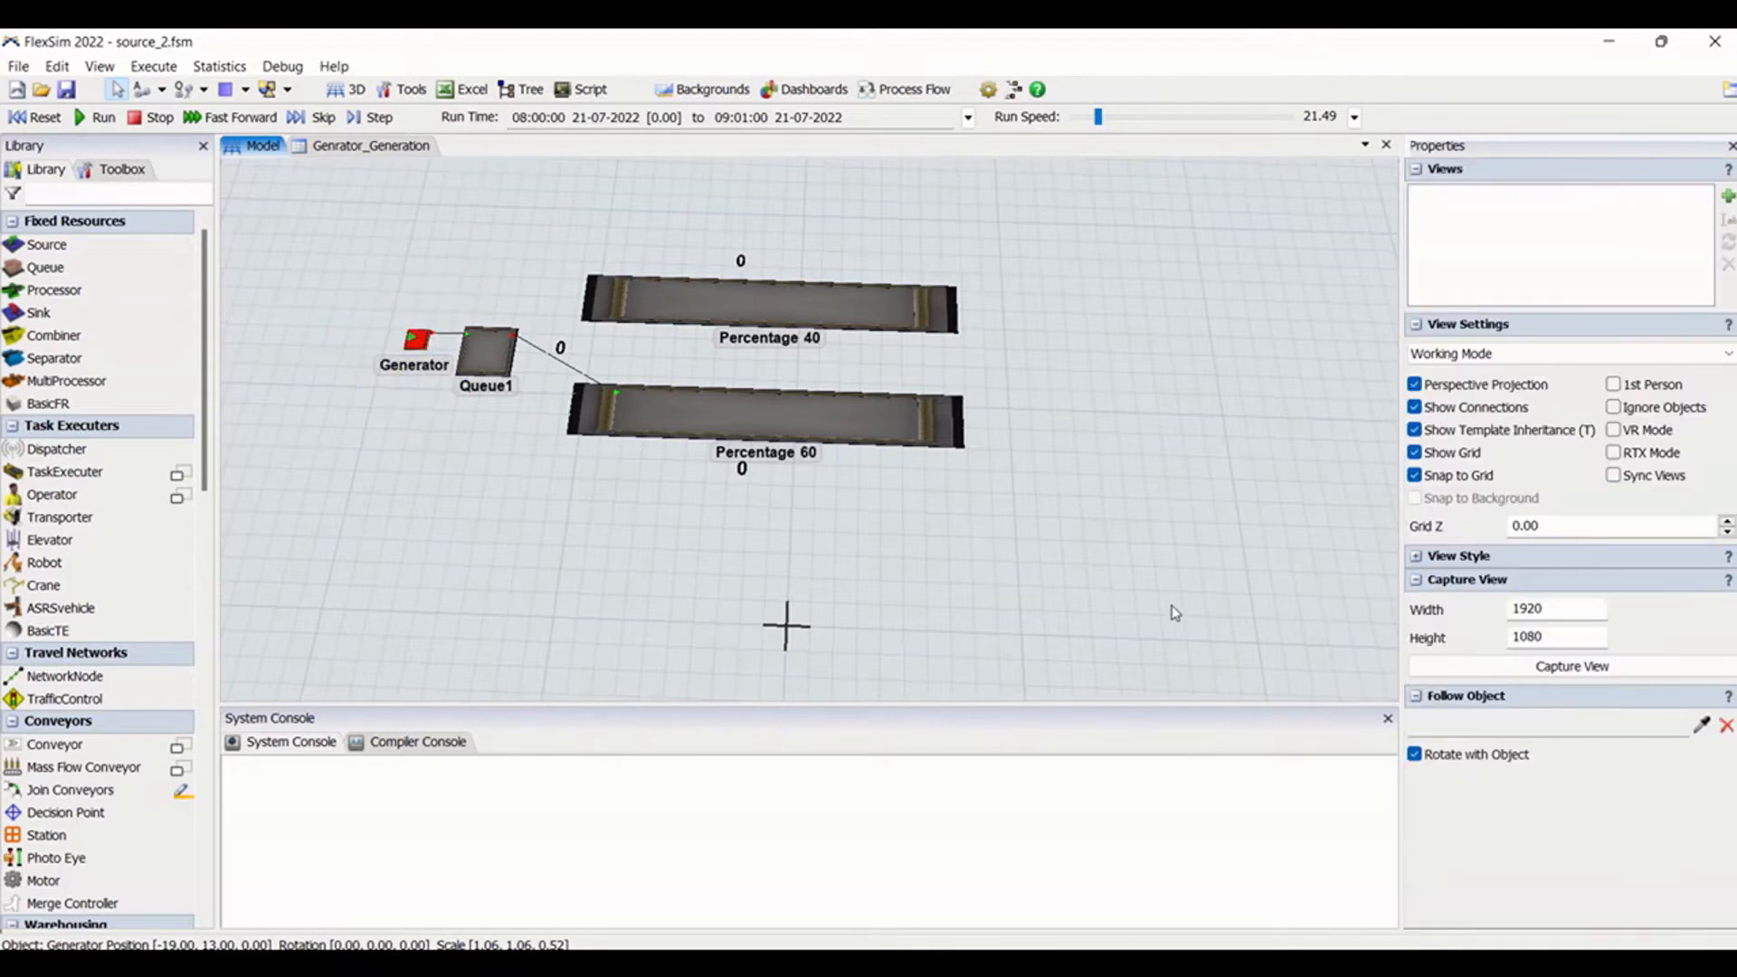
Switch to Calculator, divide 60 by 20 to work out the expected arrivals per hour, and close it
{"action": "key", "text": "alt+Tab"}
{"action": "type", "text": "6"}
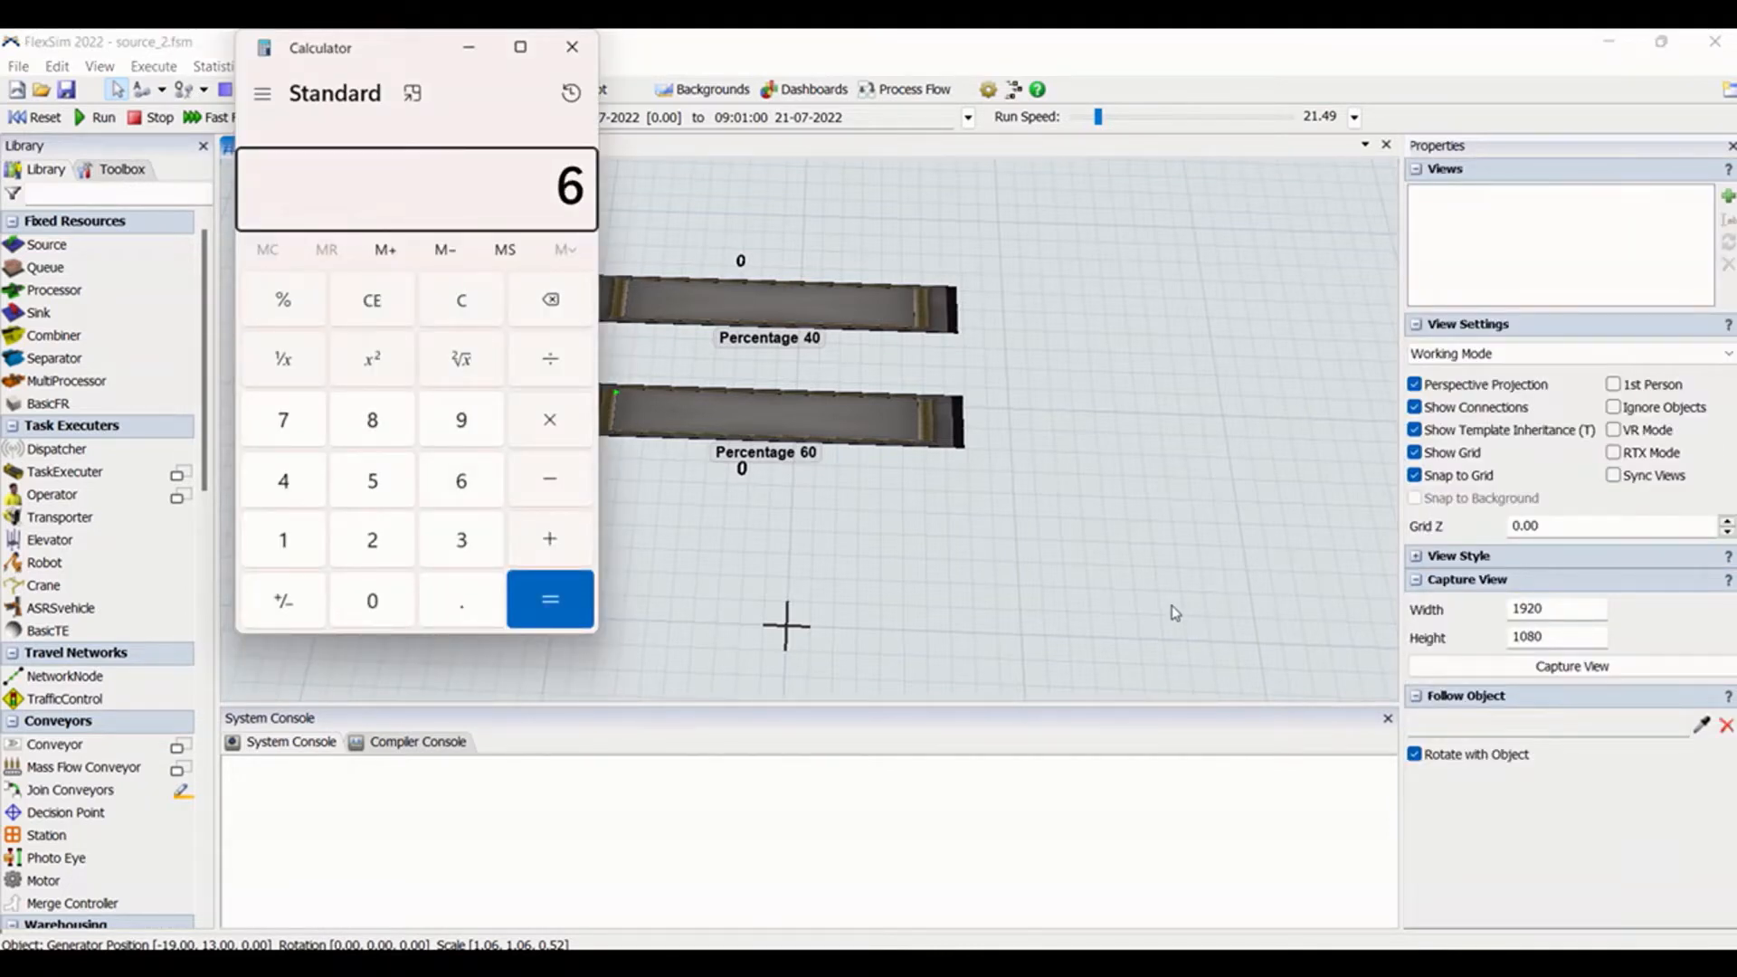
{"action": "type", "text": "020"}
{"action": "key", "text": "Return"}
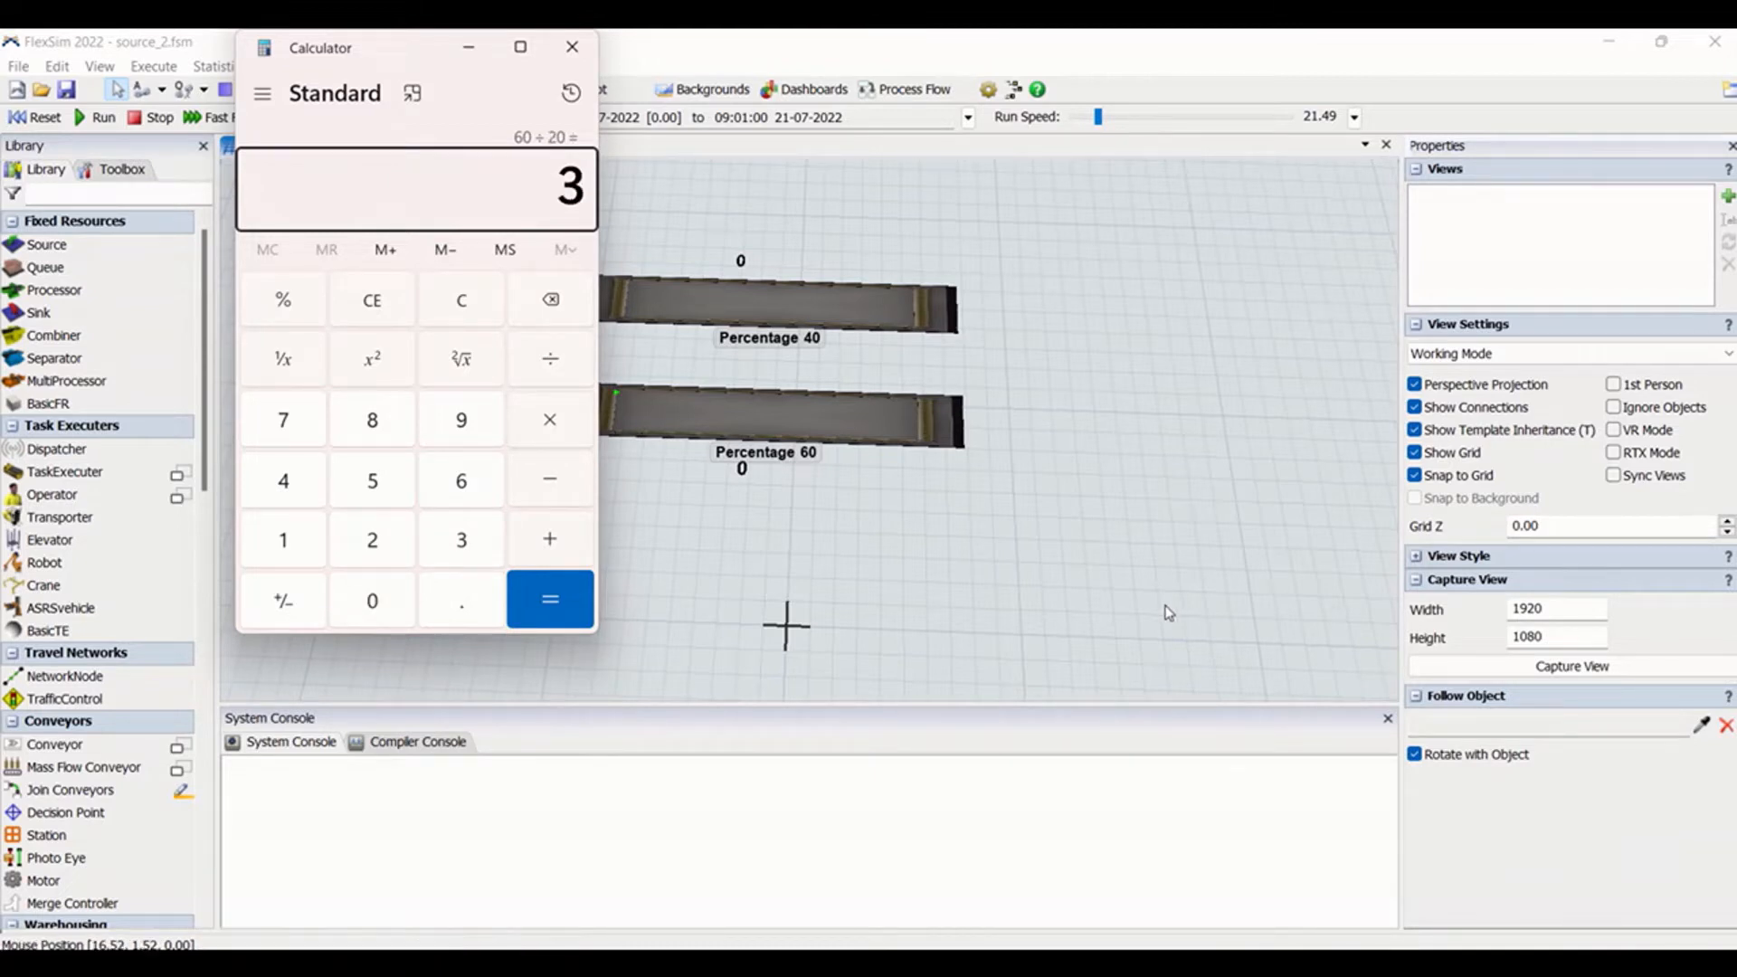
{"action": "left_click", "coordinate": [571, 47]}
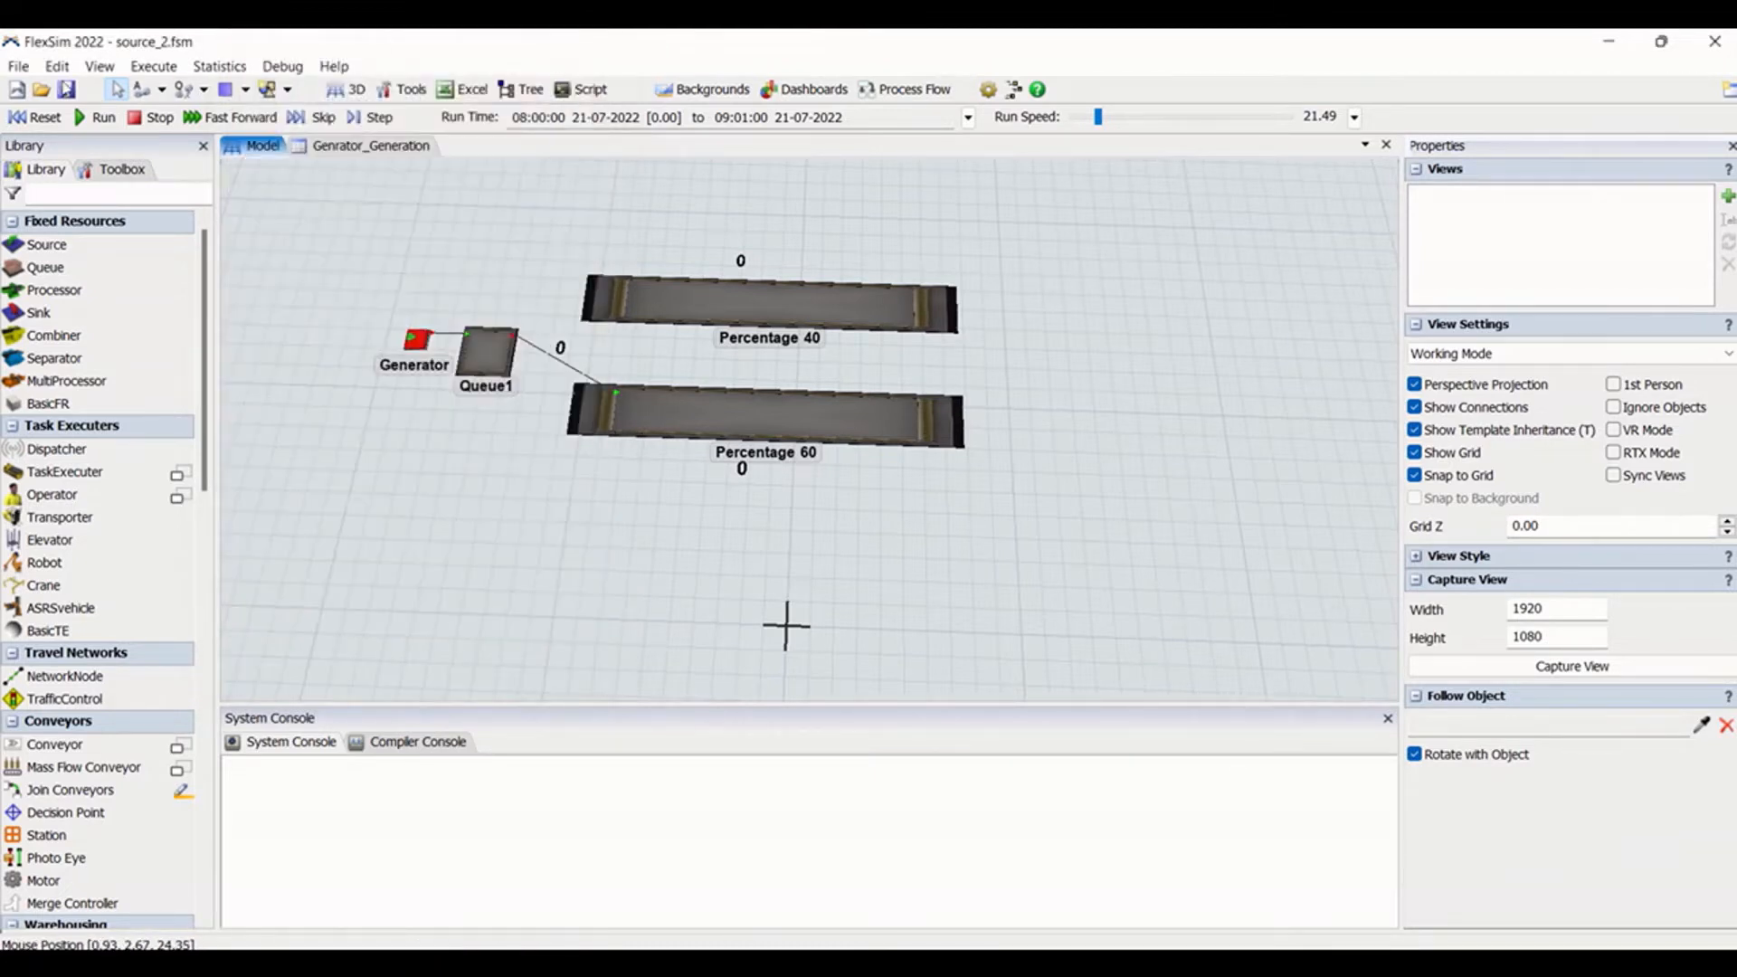
Run the model with the run speed raised to about 5302, and check the content of the Percentage 60 queue
{"action": "left_click", "coordinate": [99, 118]}
{"action": "left_click_drag", "start_coordinate": [1098, 117], "coordinate": [1175, 124]}
{"action": "left_click", "coordinate": [877, 439]}
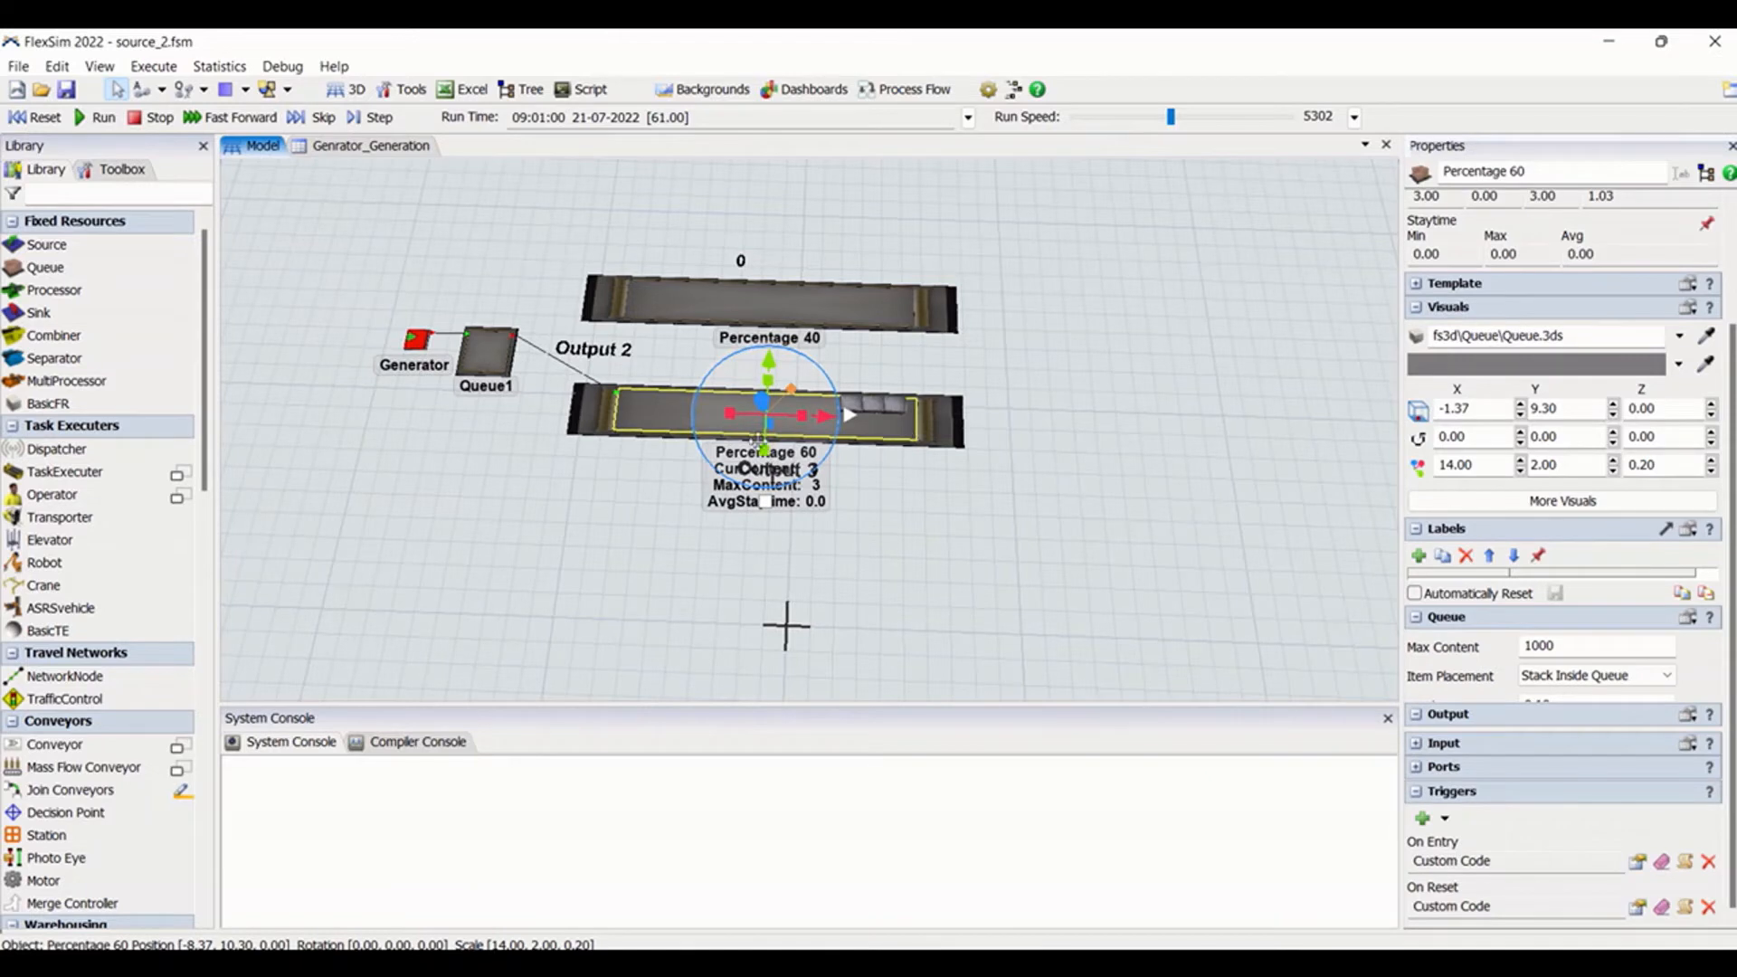
Compare the Generator's output with the values in its time-of-day chart
{"action": "left_click", "coordinate": [417, 342]}
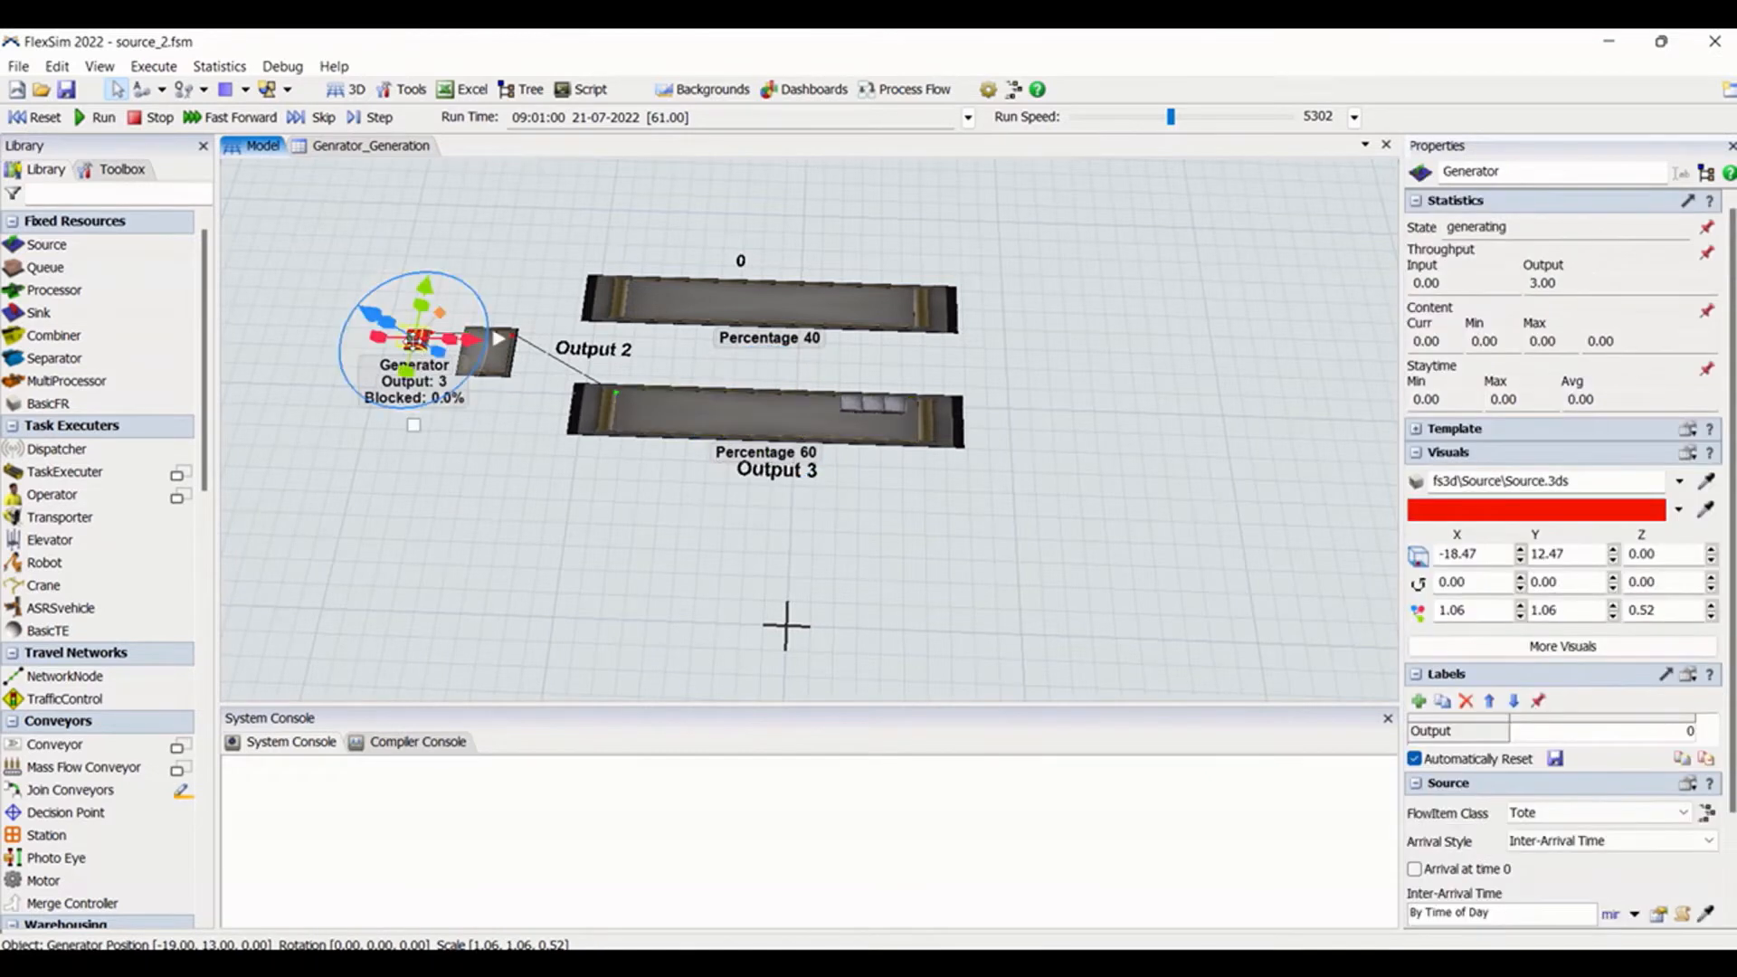
{"action": "left_click", "coordinate": [1658, 916]}
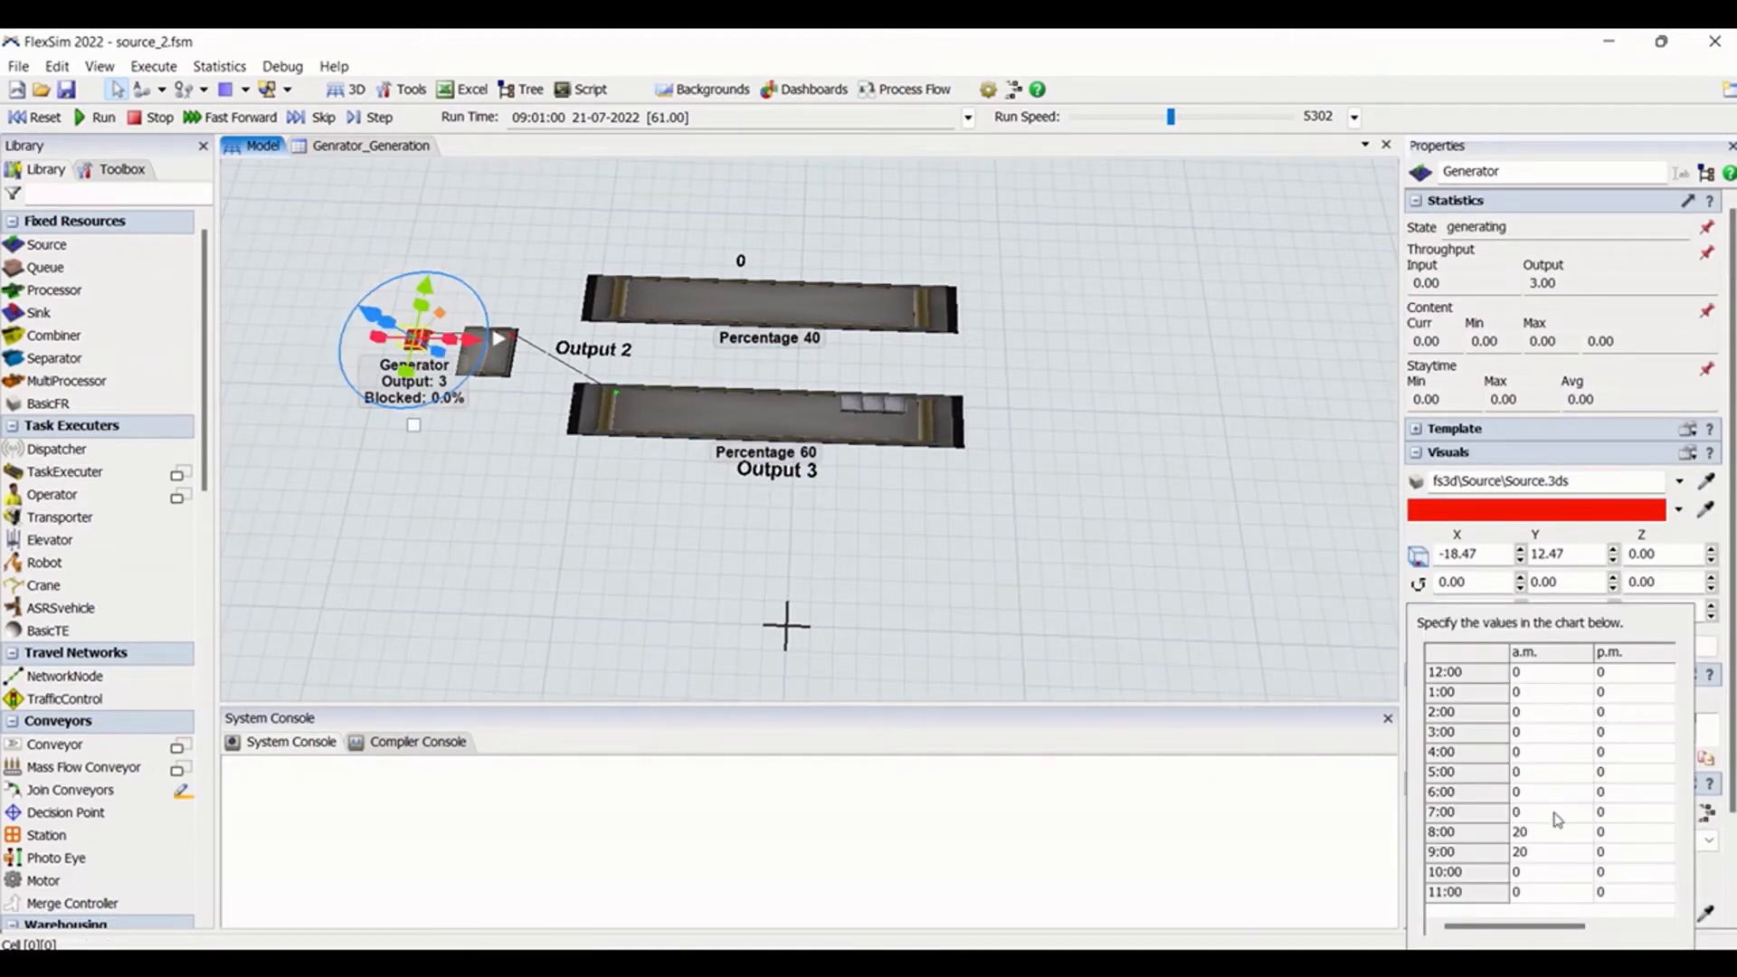
{"action": "left_click", "coordinate": [535, 504]}
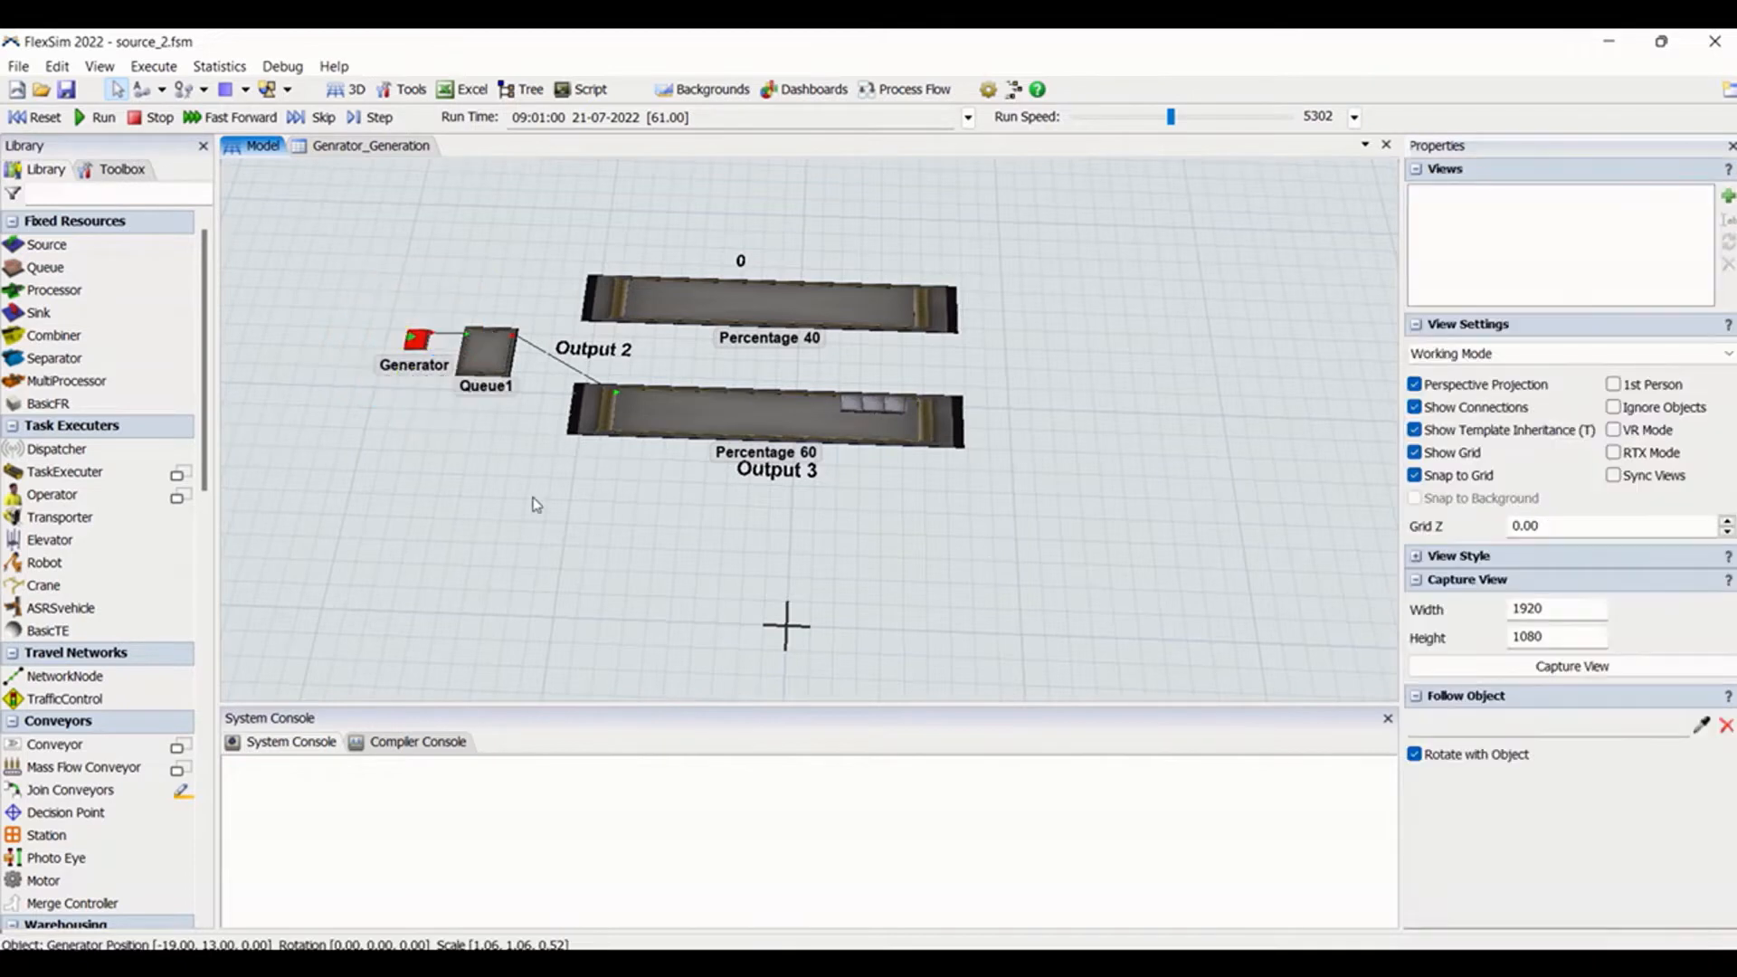
Set the Generator's inter-arrival time to the Batch Processing option
{"action": "left_click", "coordinate": [416, 342]}
{"action": "left_click", "coordinate": [1633, 915]}
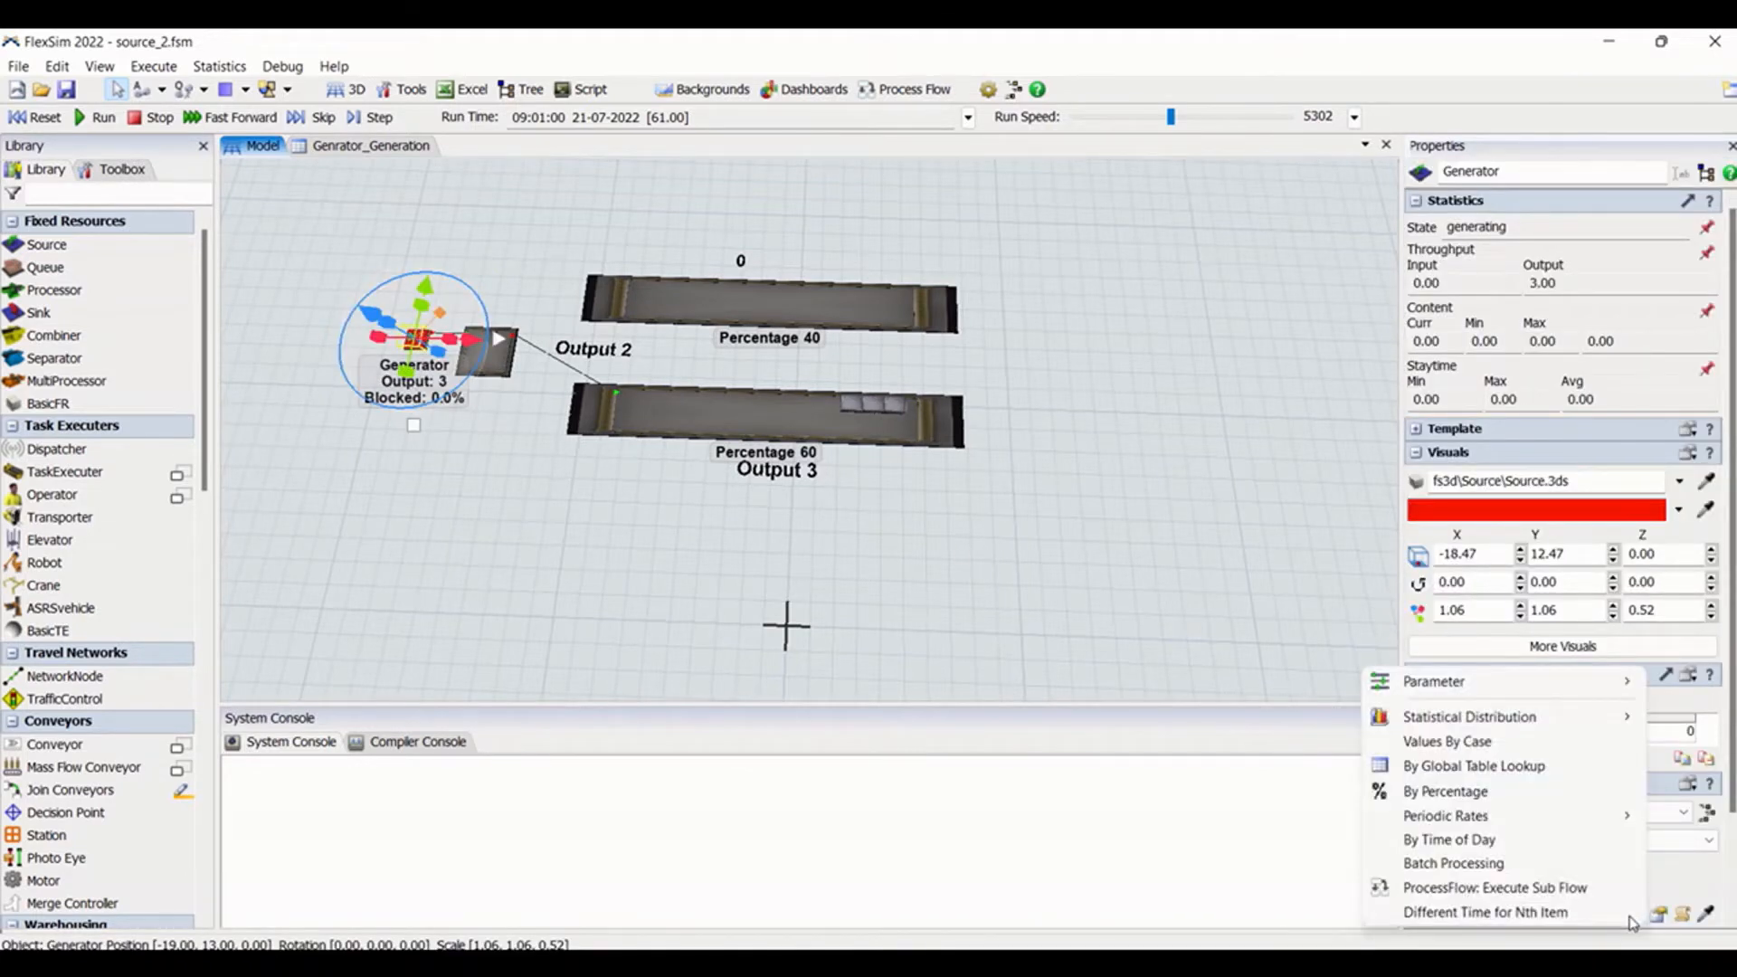
{"action": "left_click", "coordinate": [1538, 863]}
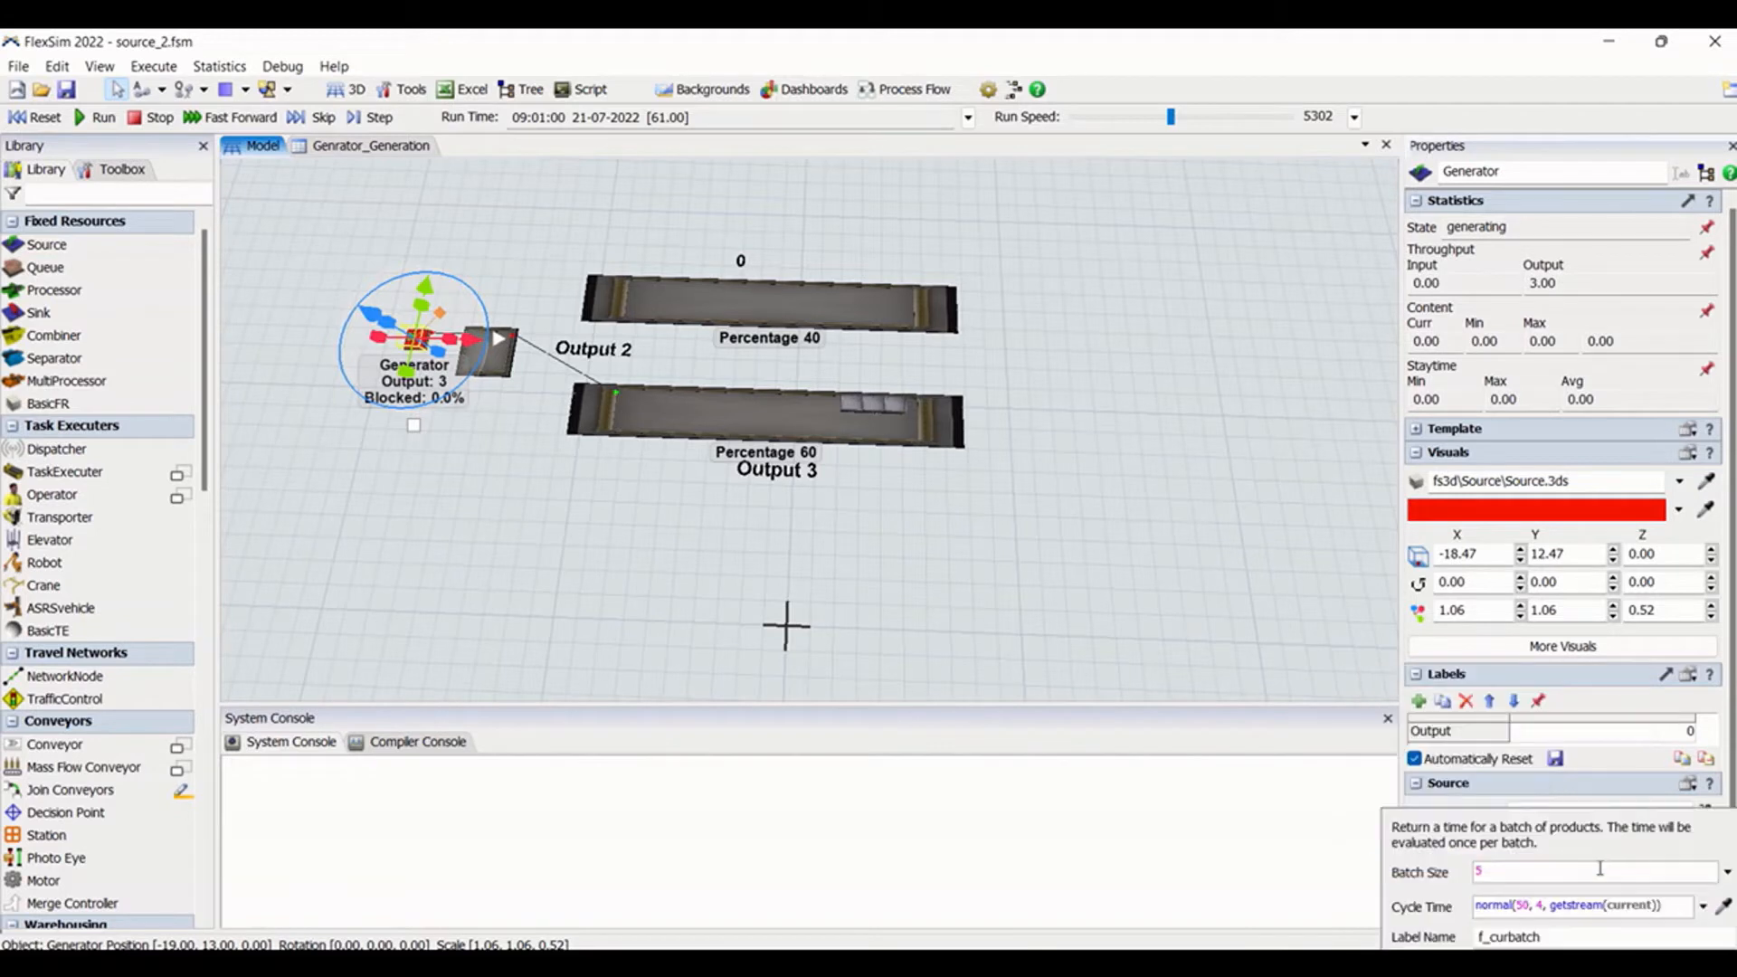
{"action": "left_click", "coordinate": [951, 549]}
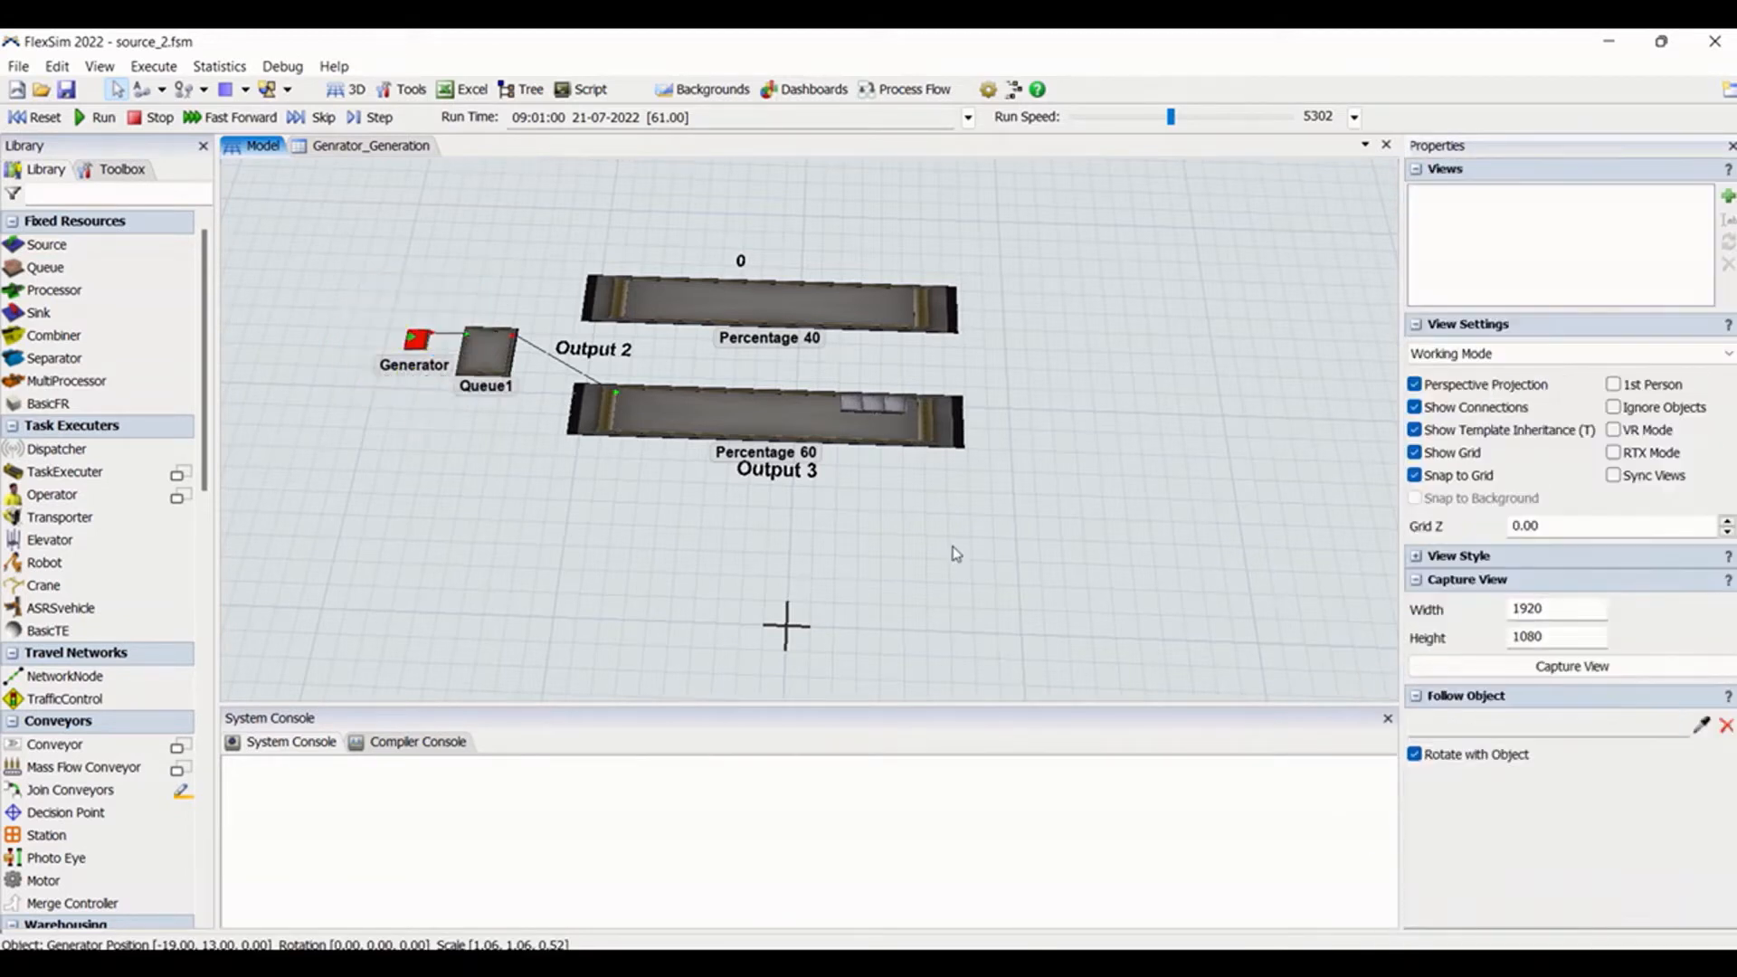
{"action": "left_click", "coordinate": [409, 341]}
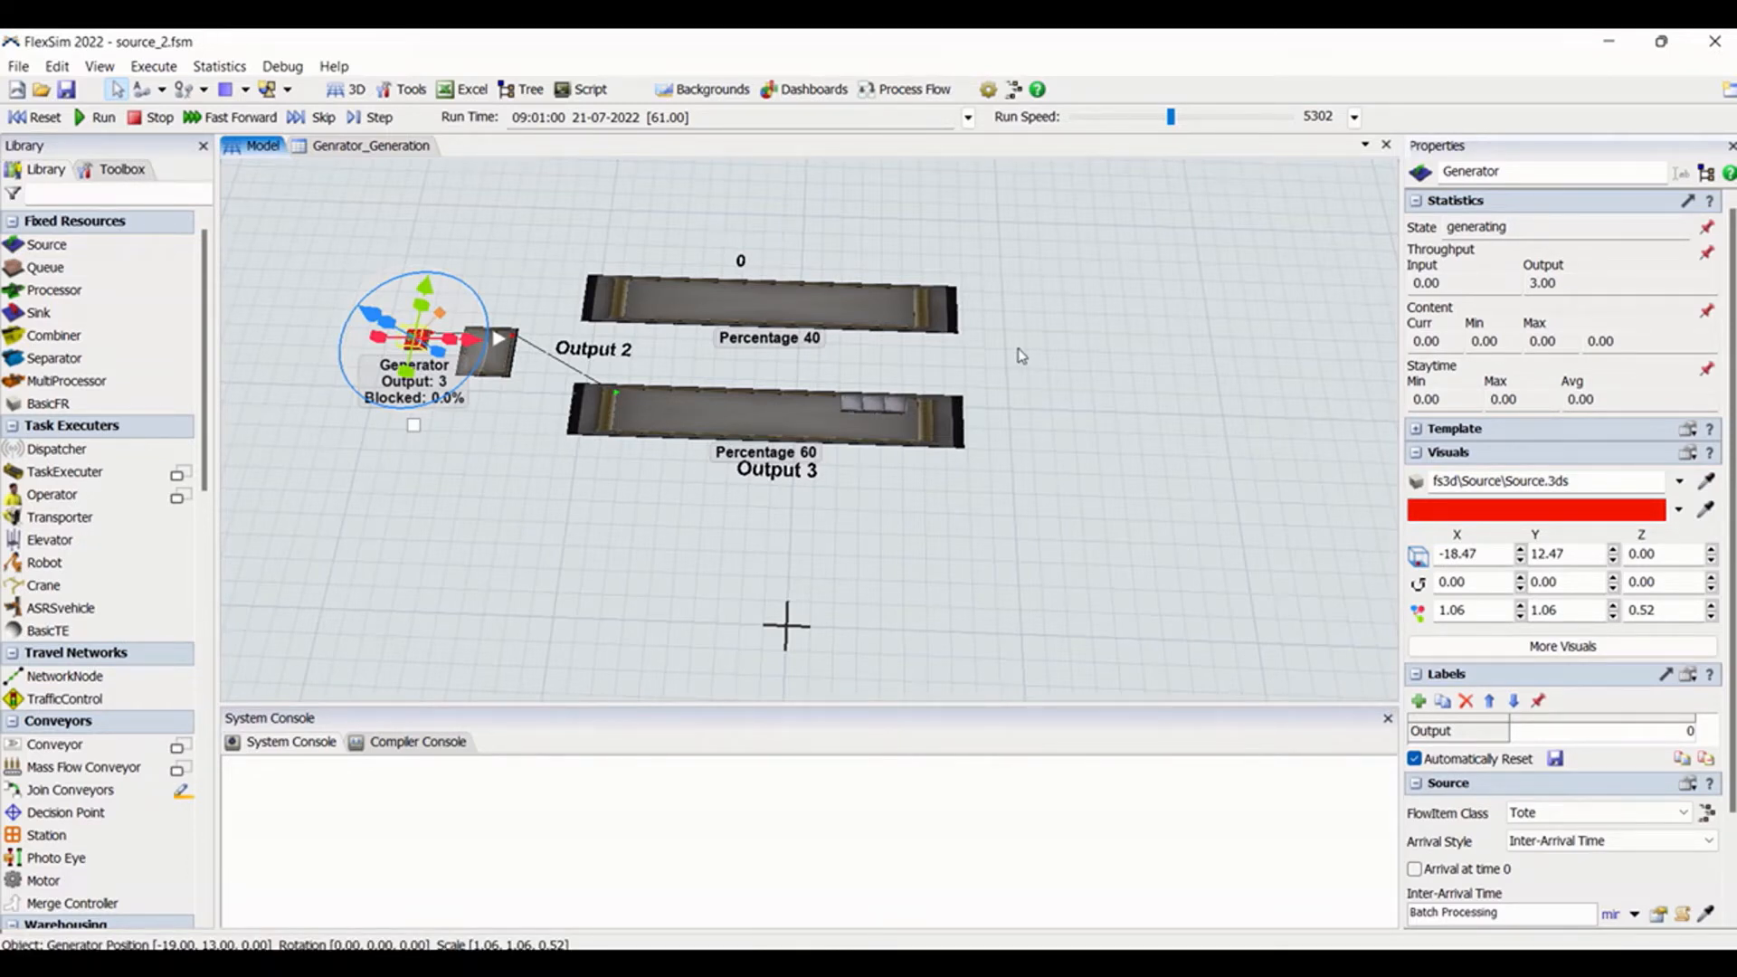
{"action": "left_click", "coordinate": [1633, 914]}
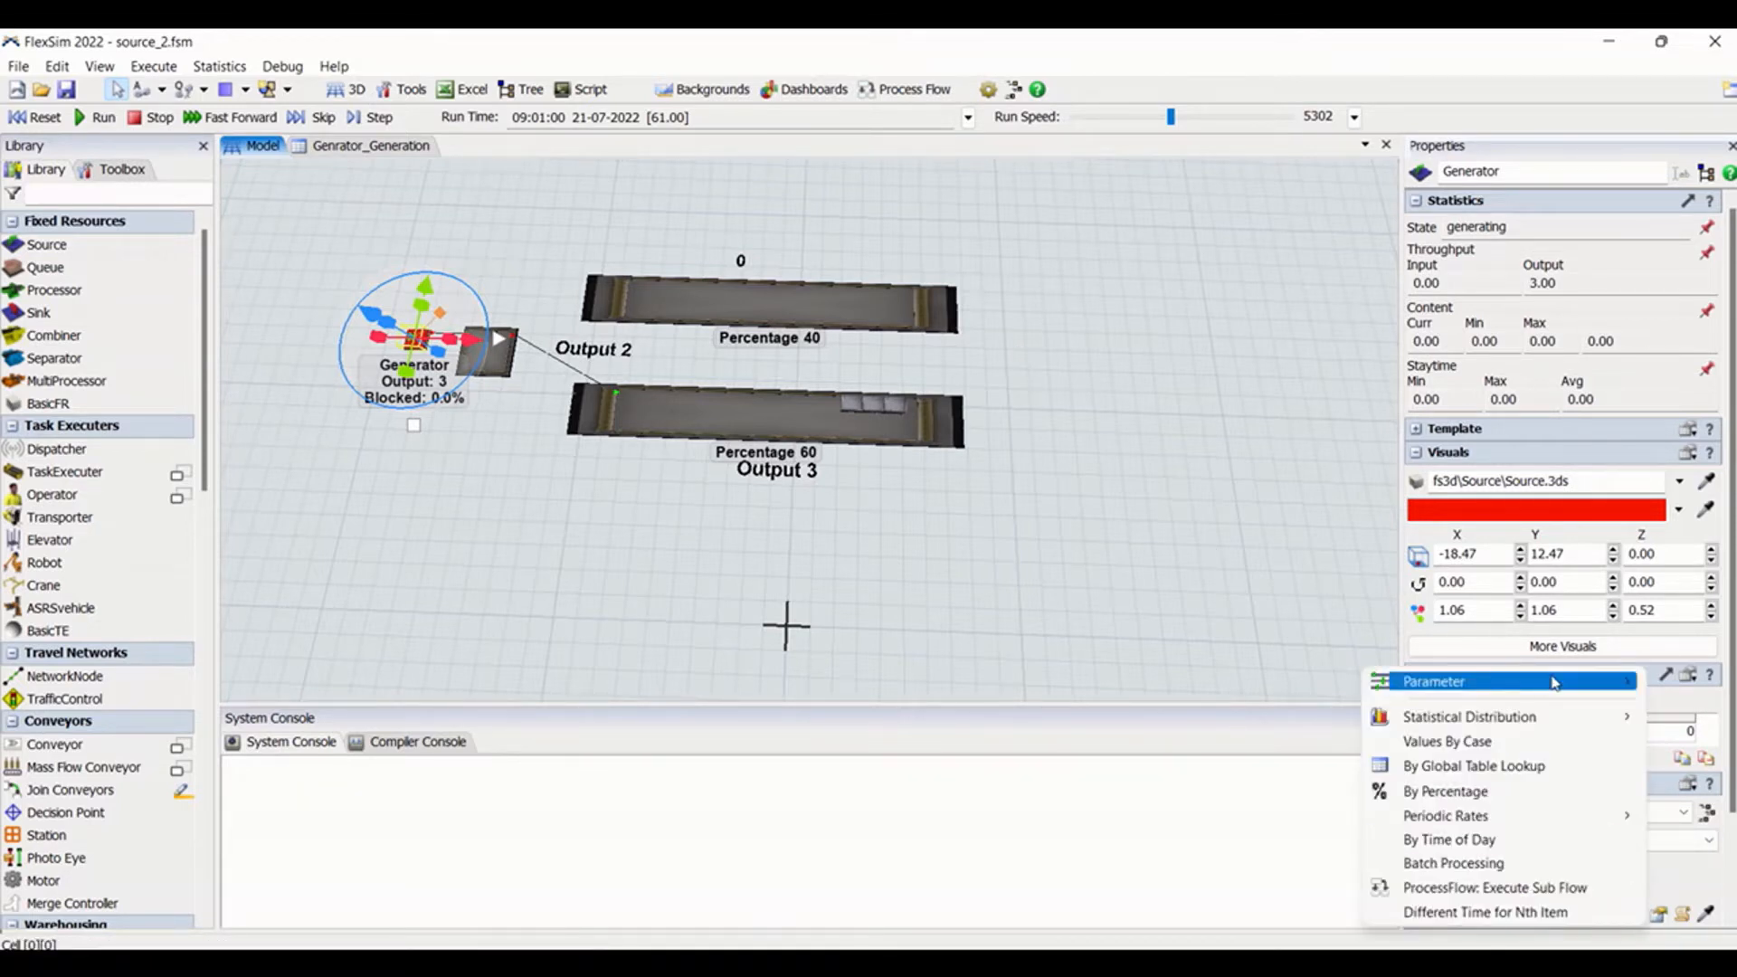
{"action": "left_click", "coordinate": [1206, 548]}
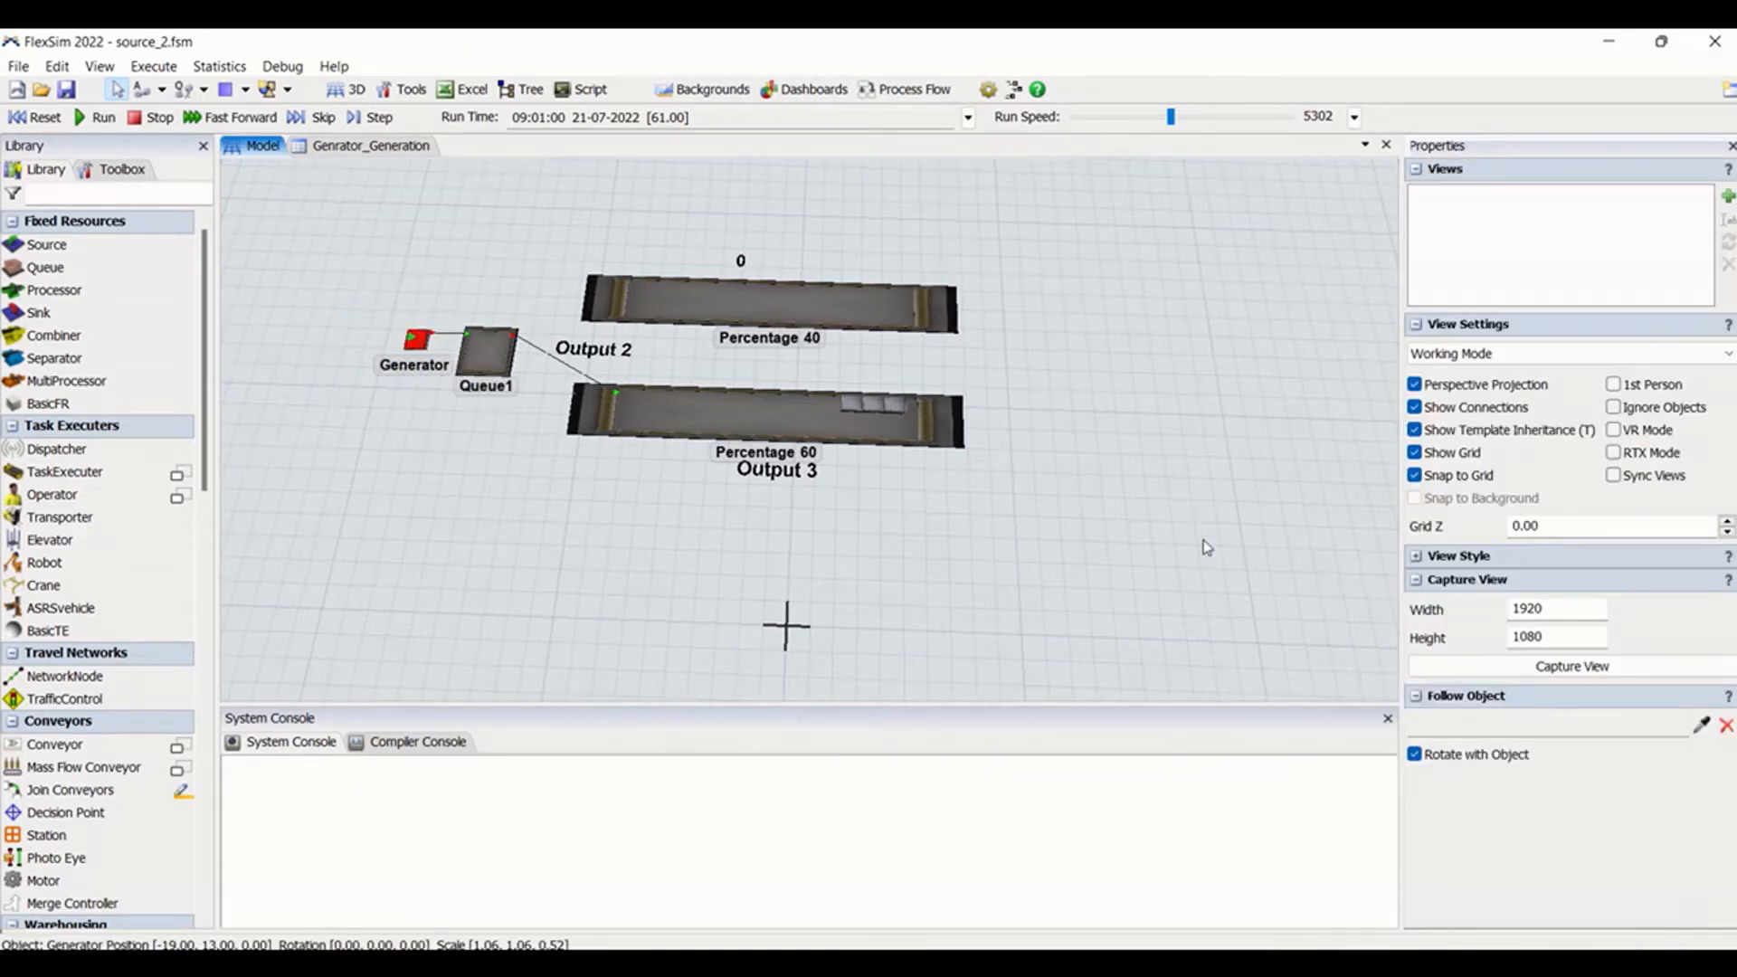
{"action": "left_click", "coordinate": [414, 340]}
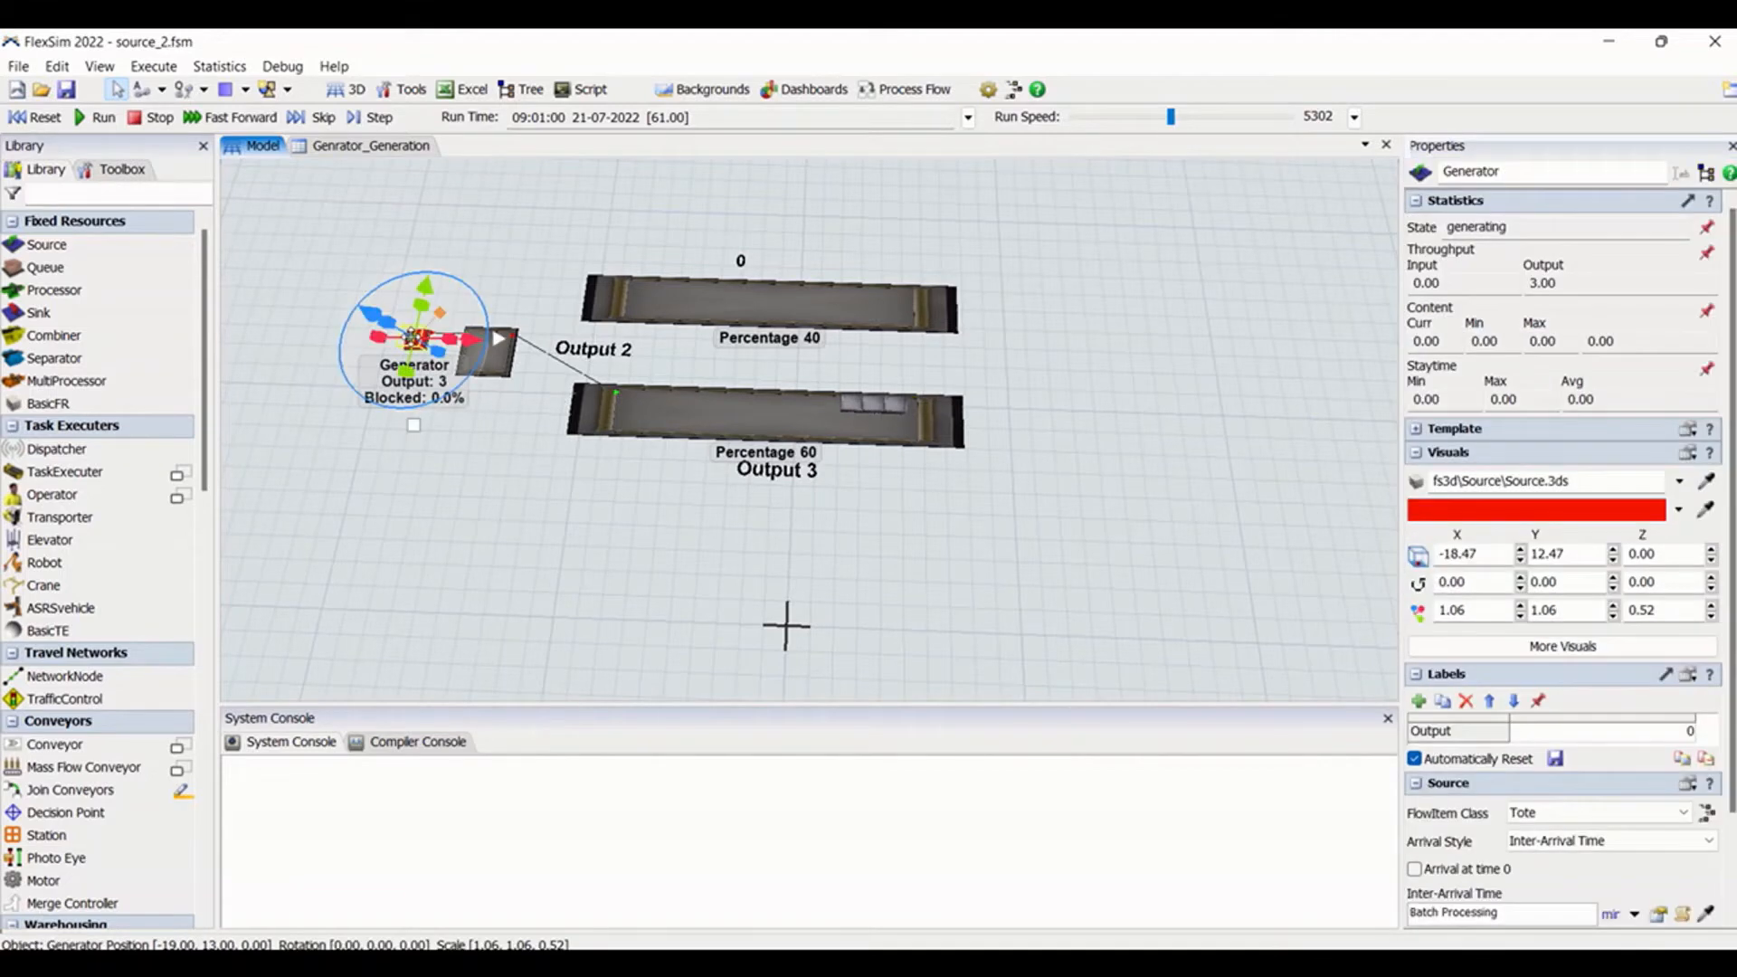
Set the cycle time in the Generator's Batch Processing options to 10
{"action": "left_click", "coordinate": [1658, 914]}
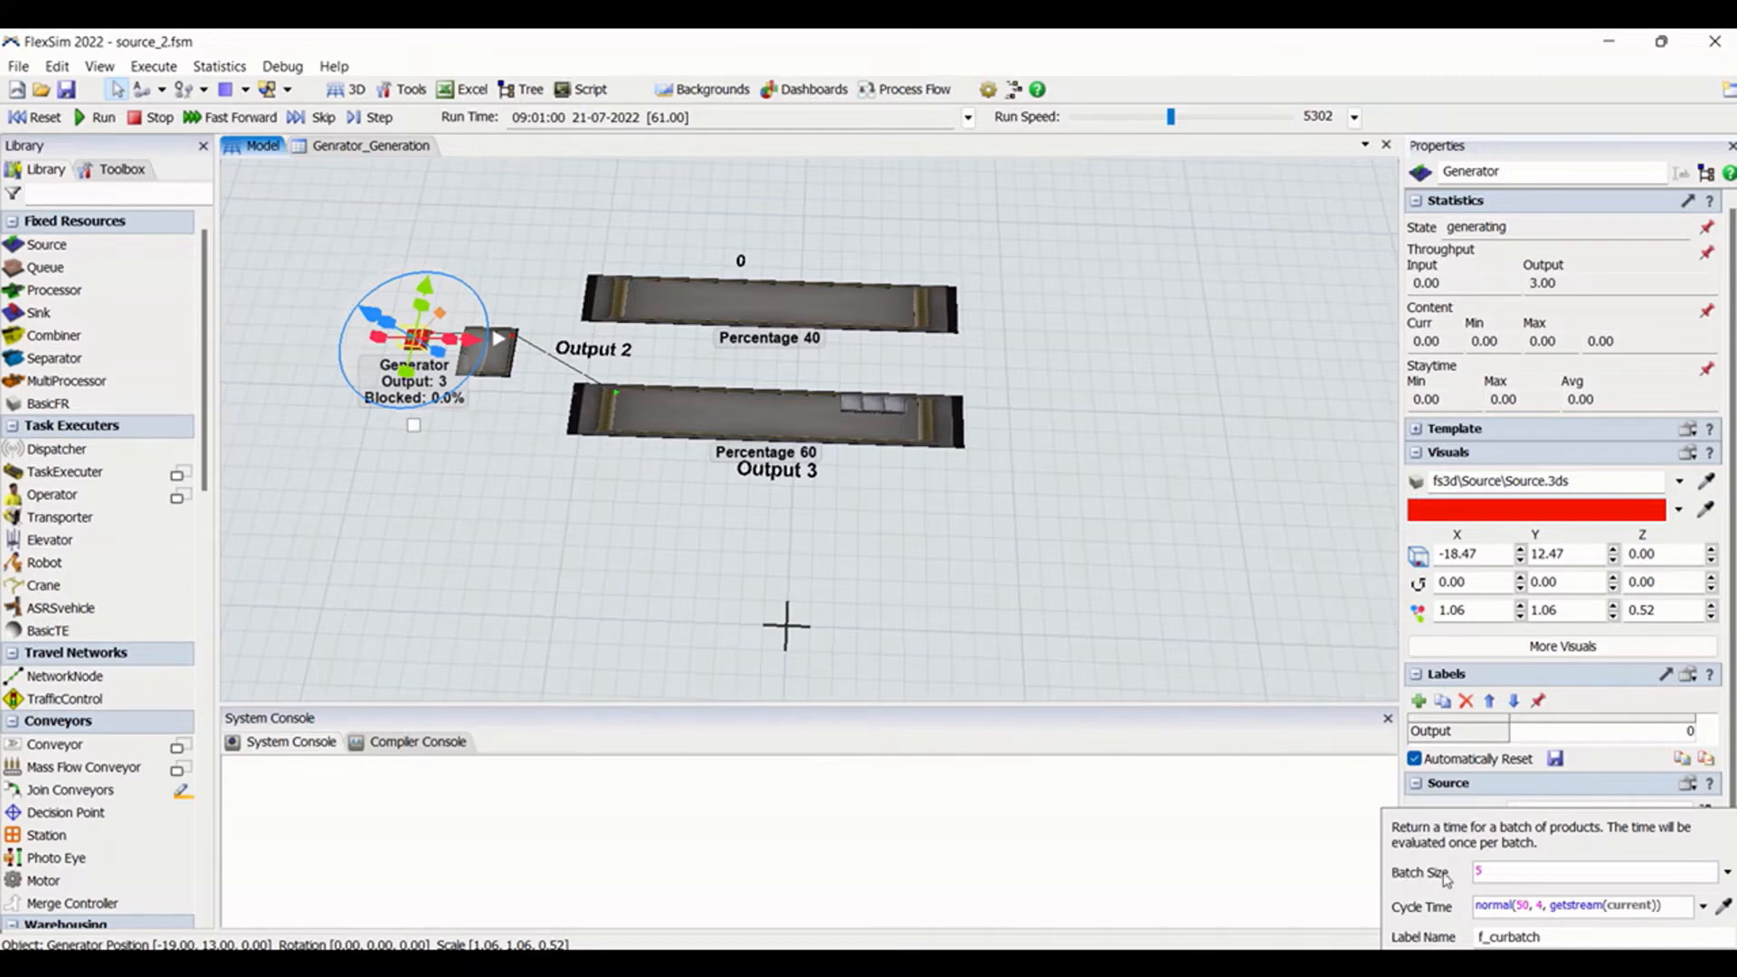
{"action": "left_click", "coordinate": [1491, 872]}
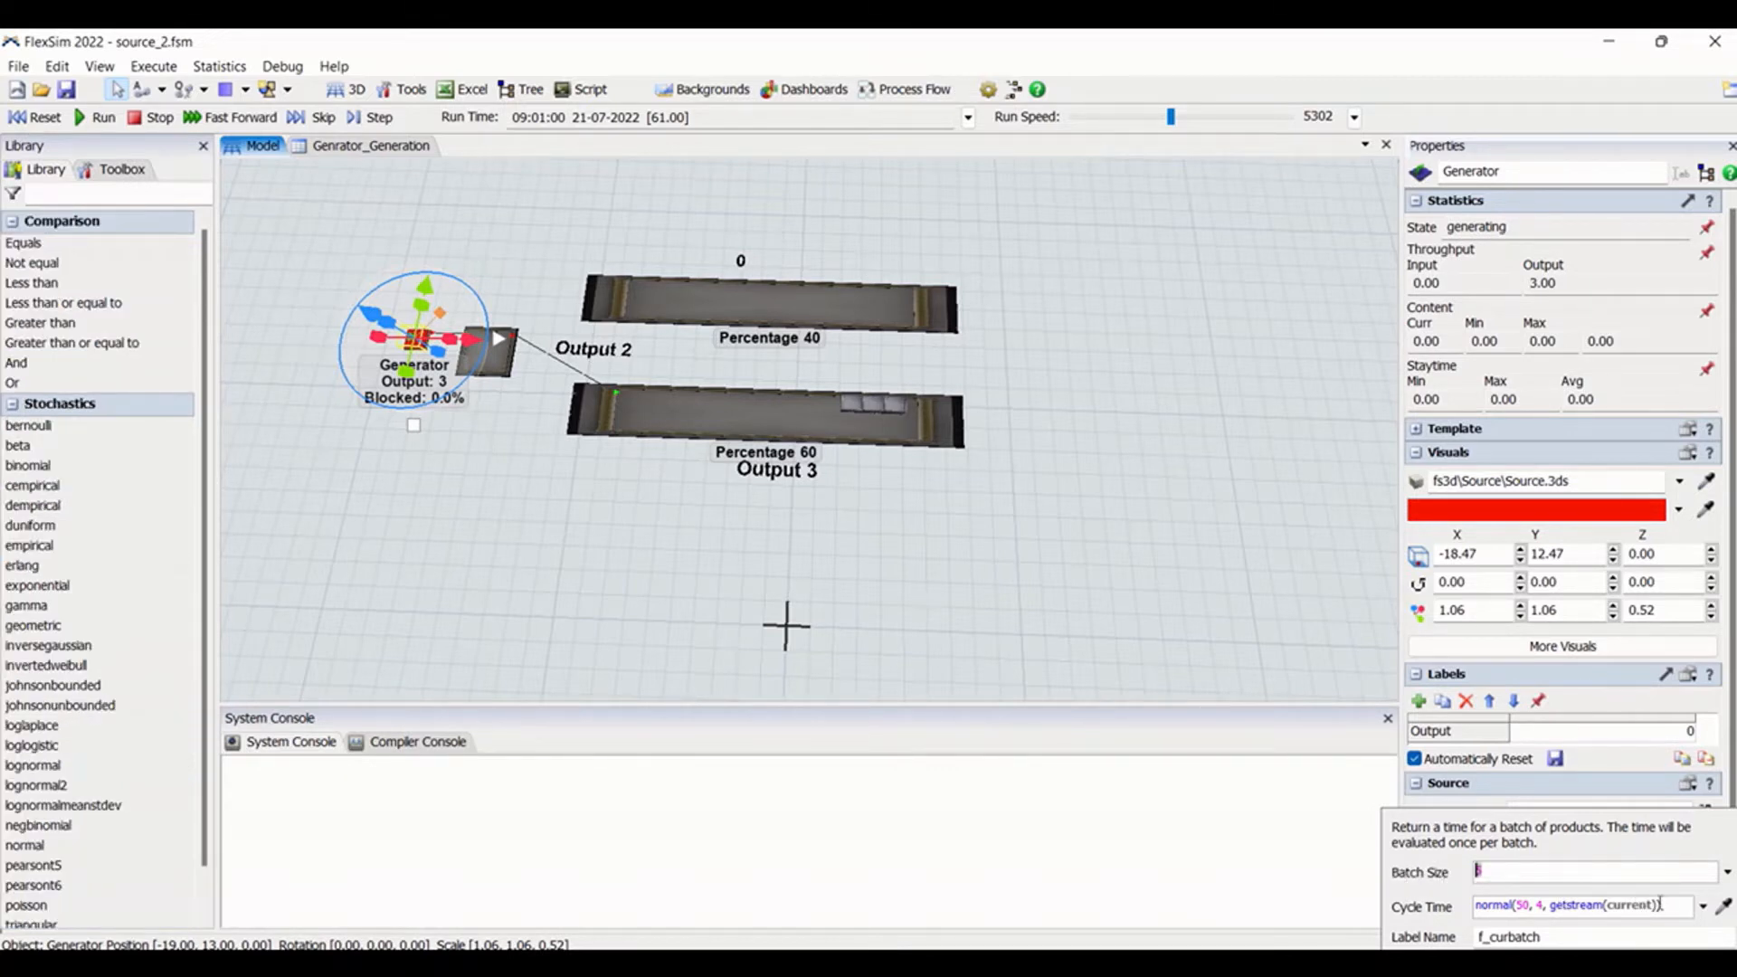
{"action": "left_click_drag", "start_coordinate": [1666, 905], "coordinate": [1620, 905]}
{"action": "left_click", "coordinate": [1702, 905]}
{"action": "mouse_move", "coordinate": [1619, 905]}
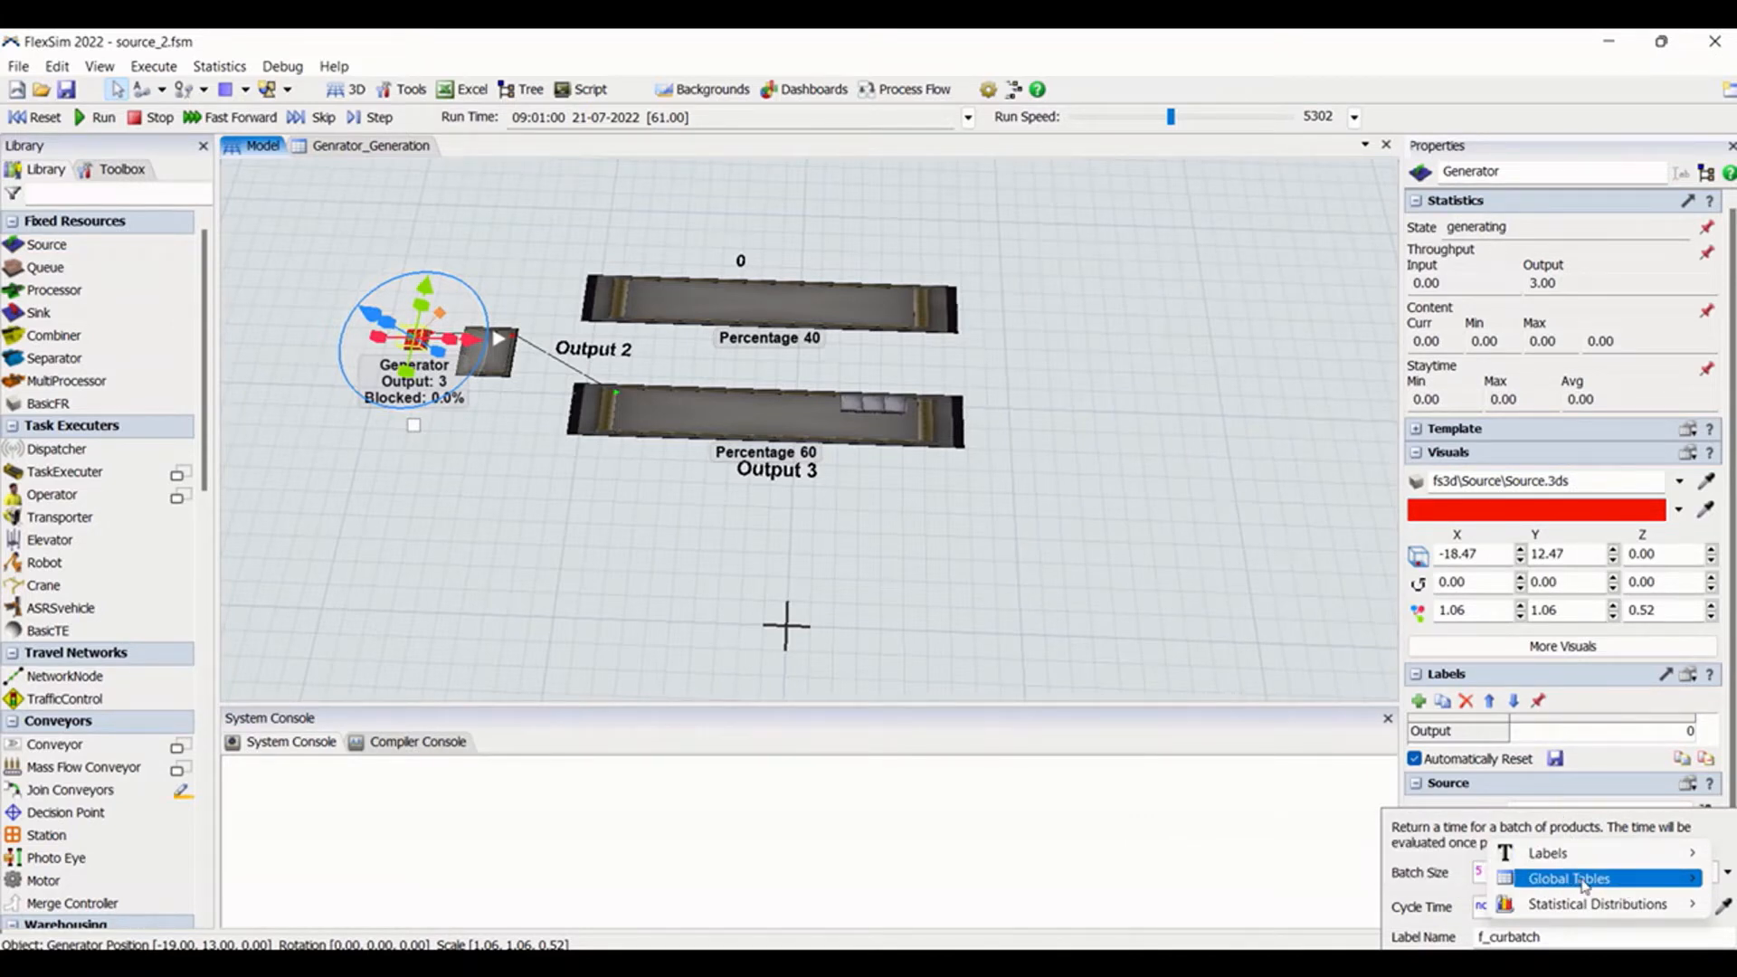
{"action": "mouse_move", "coordinate": [1601, 861]}
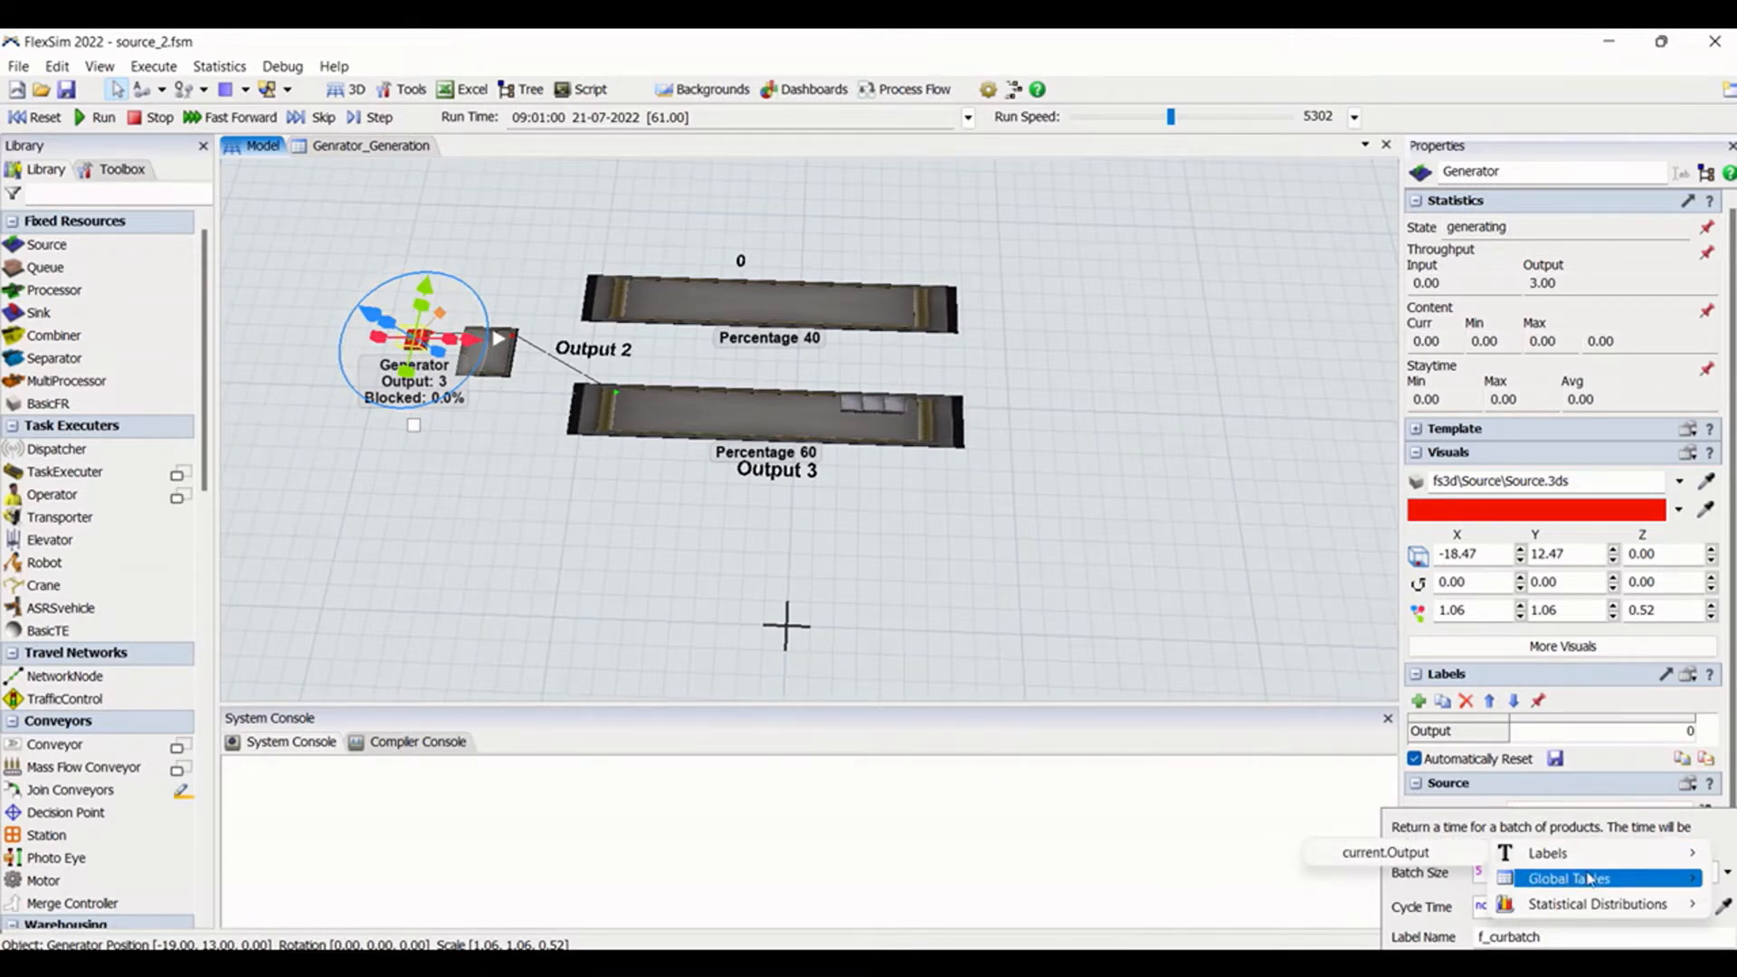
{"action": "left_click", "coordinate": [1499, 903]}
{"action": "left_click_drag", "start_coordinate": [1669, 906], "coordinate": [1405, 910]}
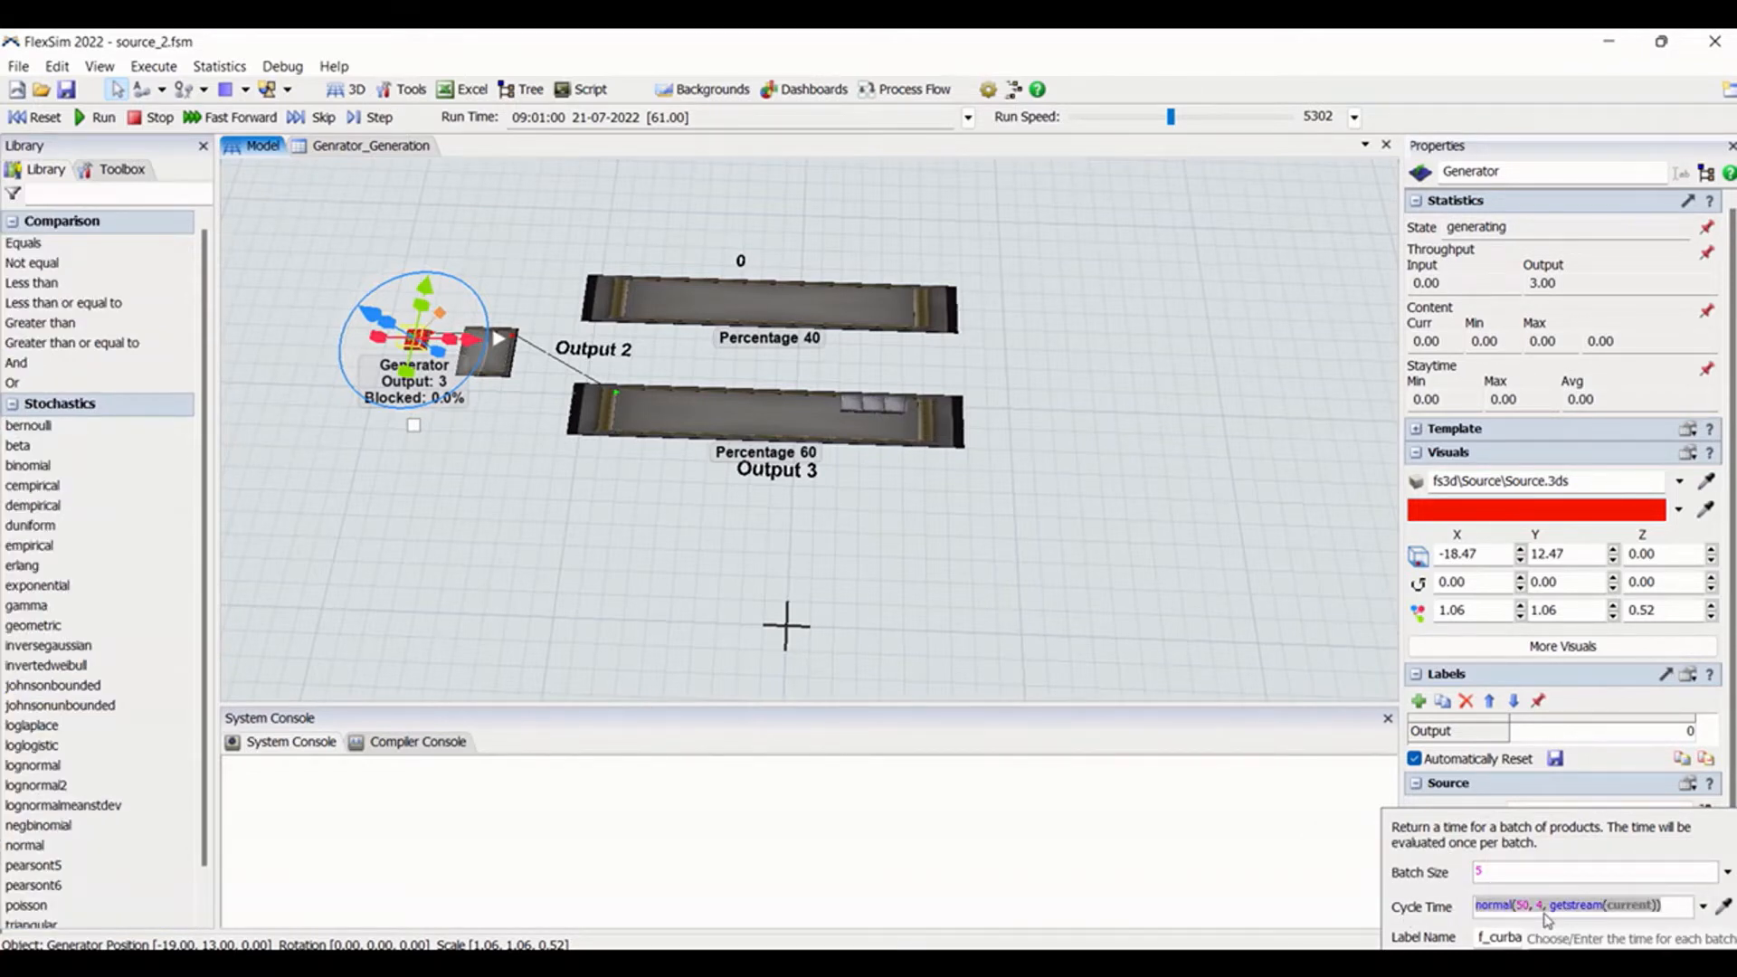
{"action": "type", "text": "10"}
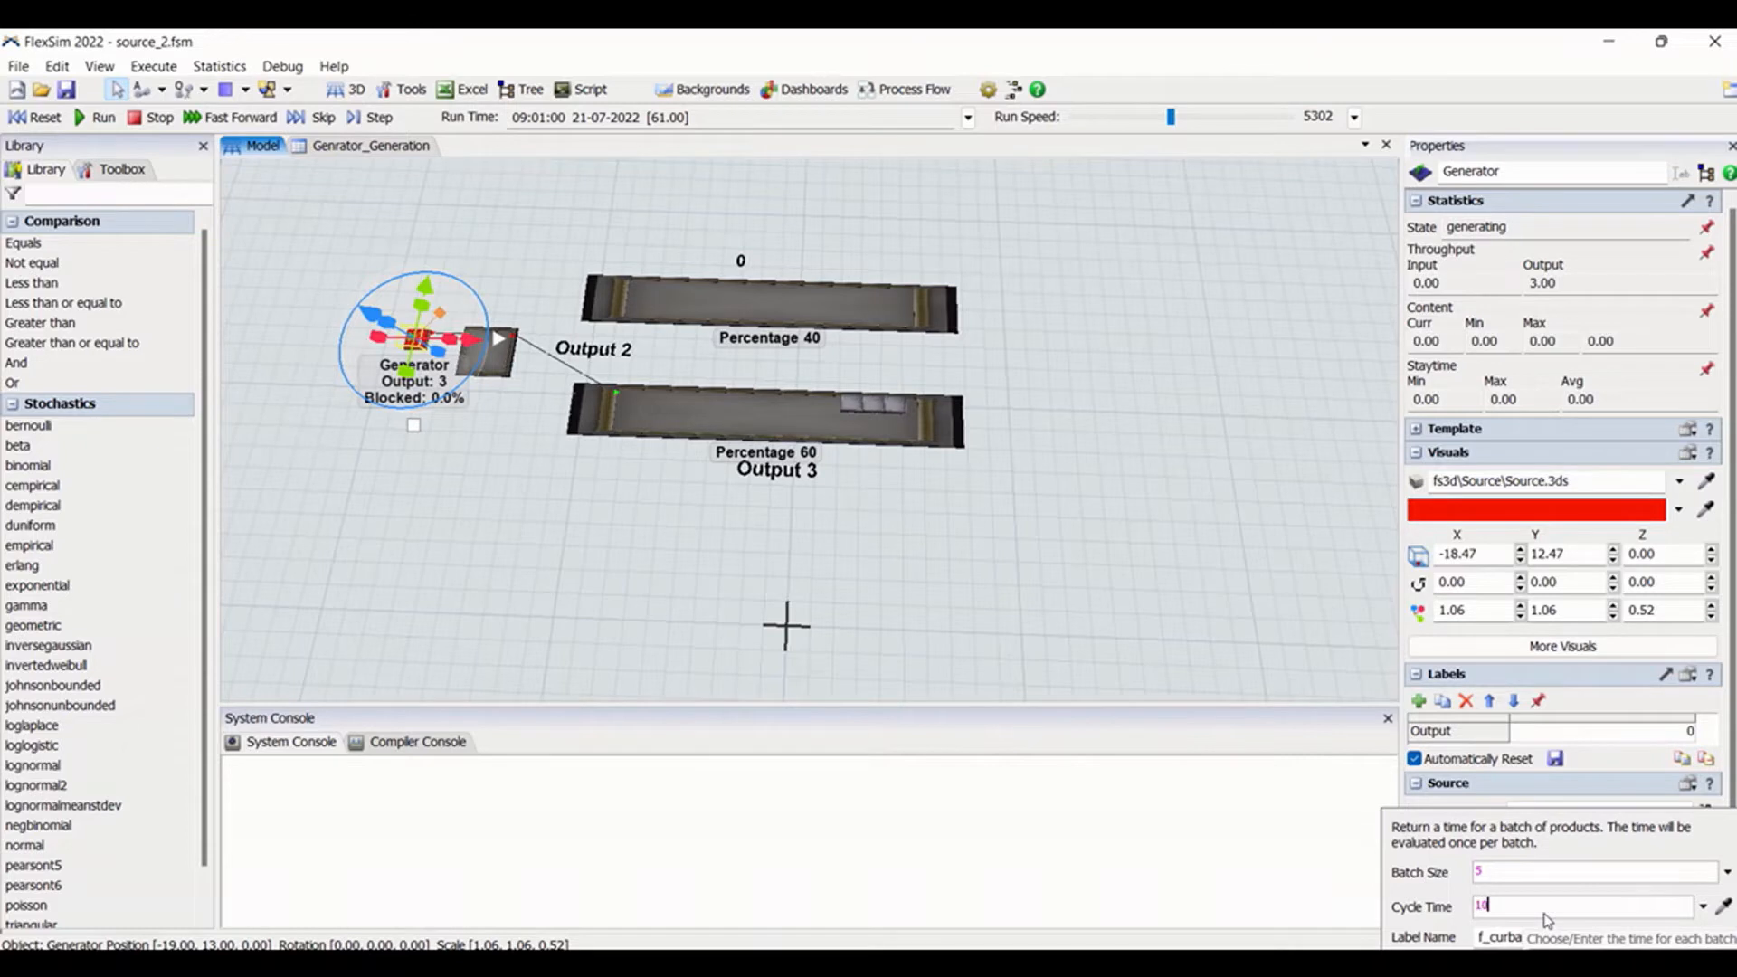
{"action": "left_click_drag", "start_coordinate": [1576, 937], "coordinate": [1453, 944]}
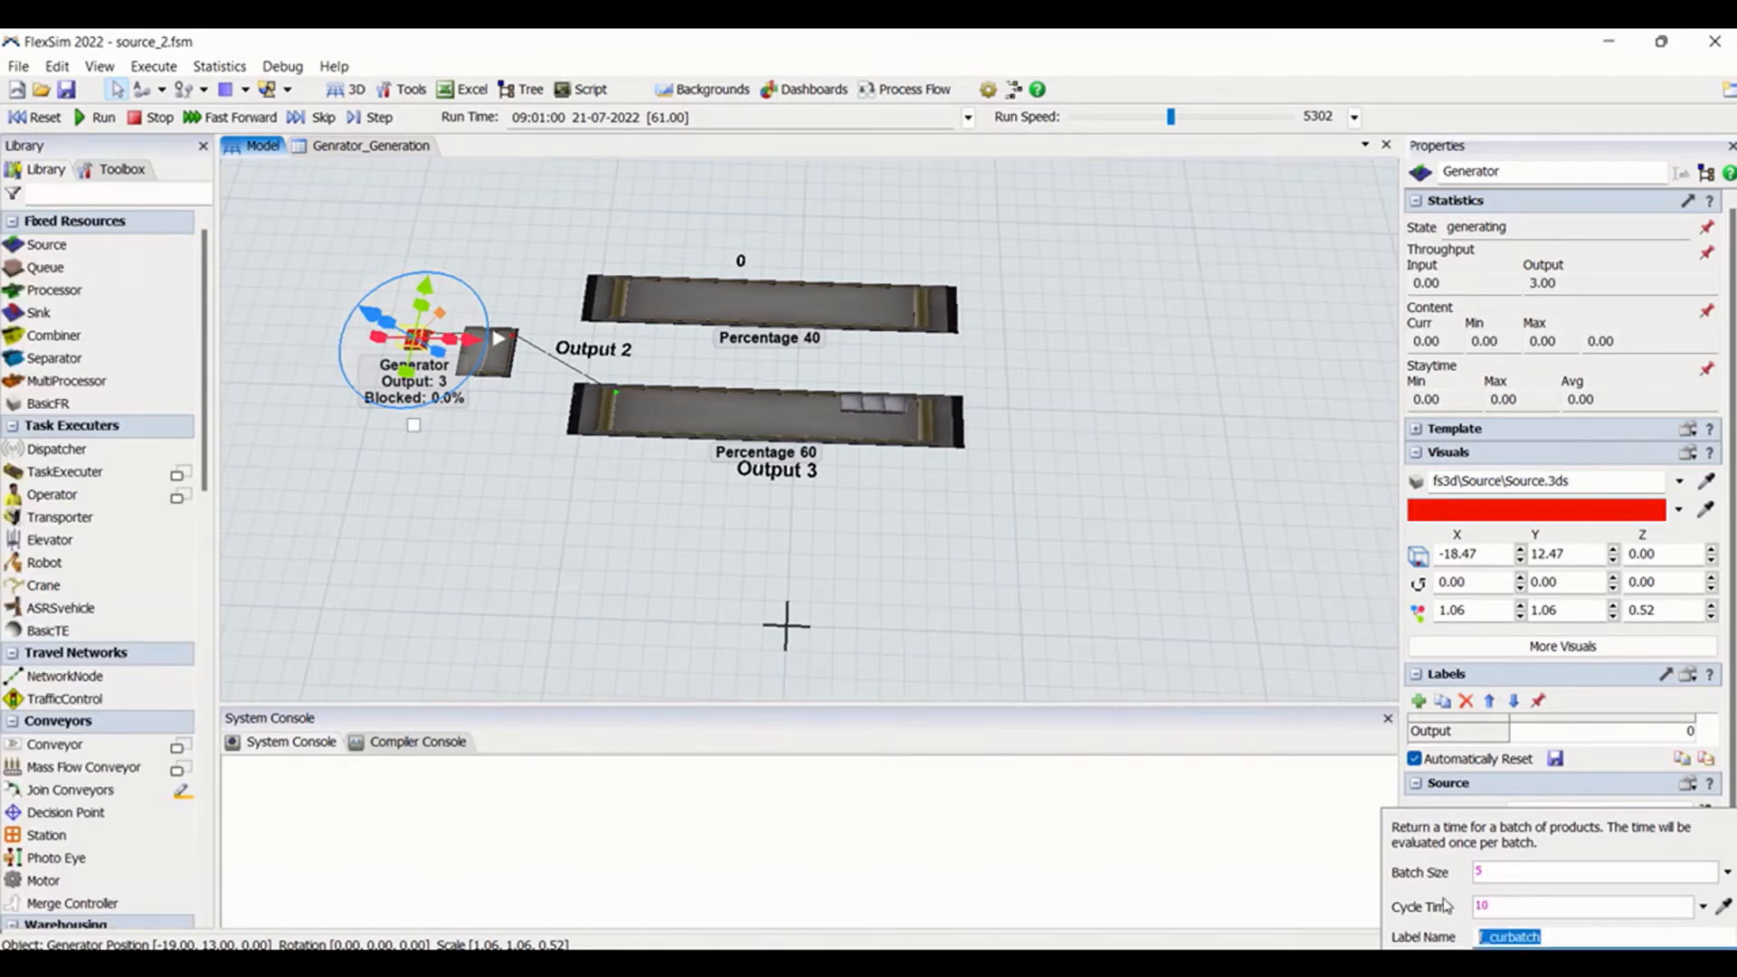
{"action": "left_click", "coordinate": [1221, 604]}
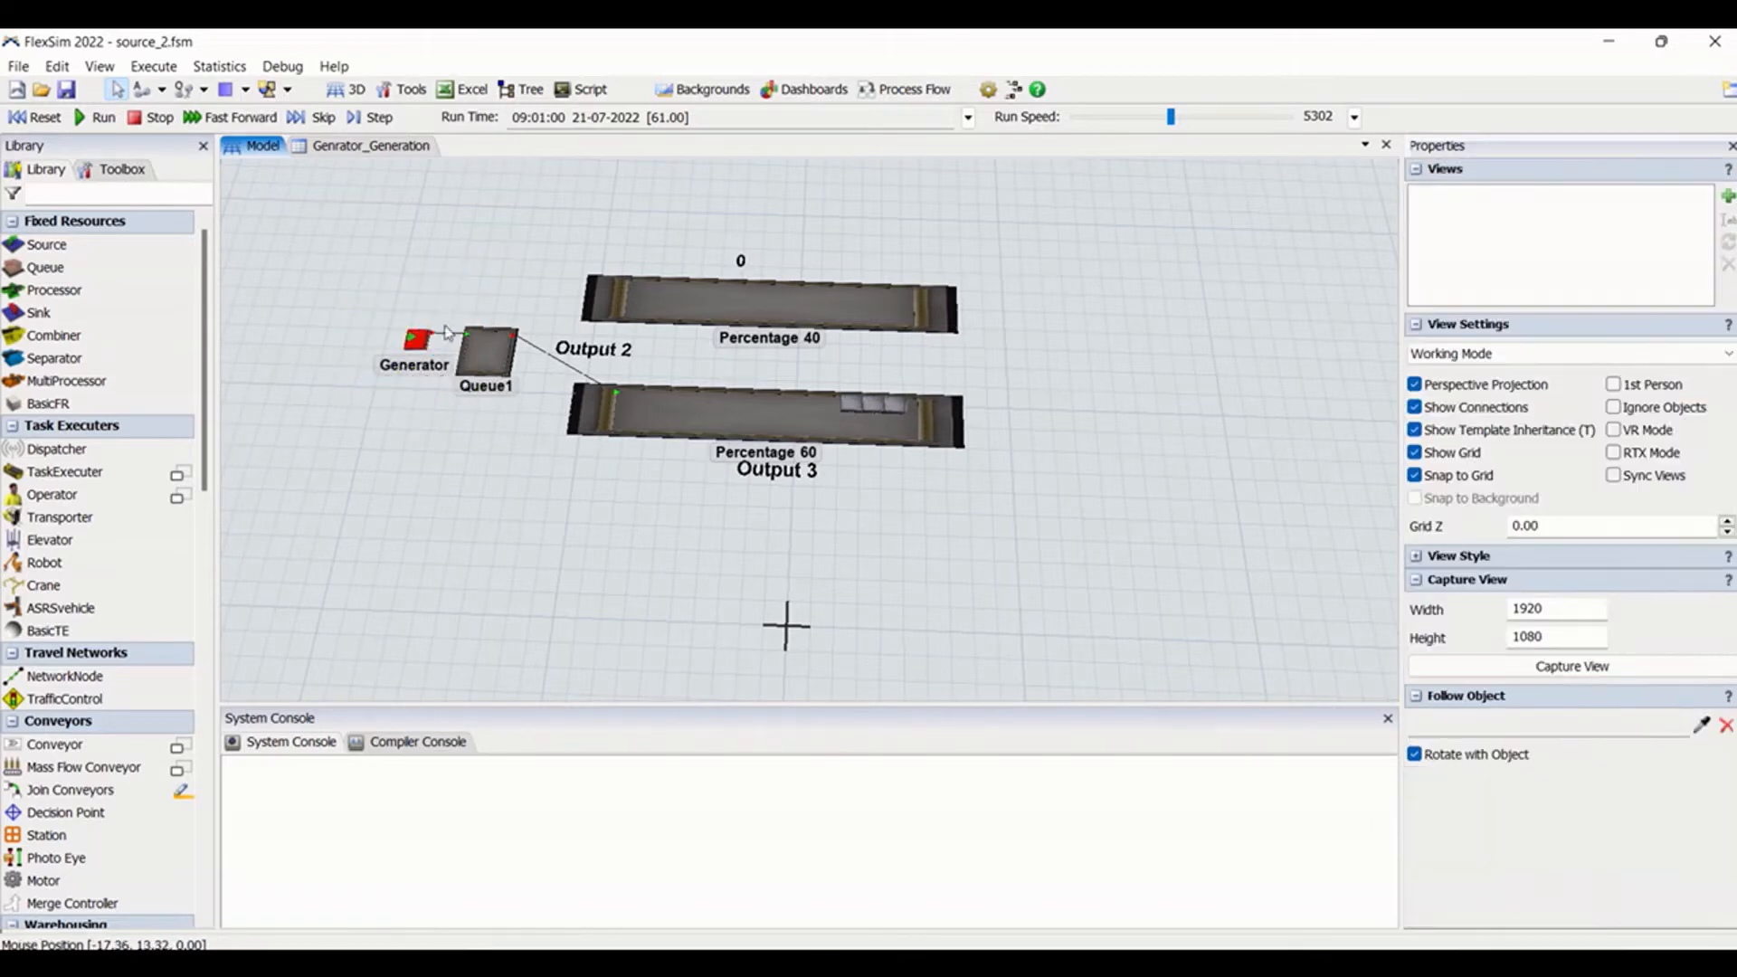
Reset the model and check the Generator's f_curbatch label and its Batch Processing settings
{"action": "left_click", "coordinate": [417, 340]}
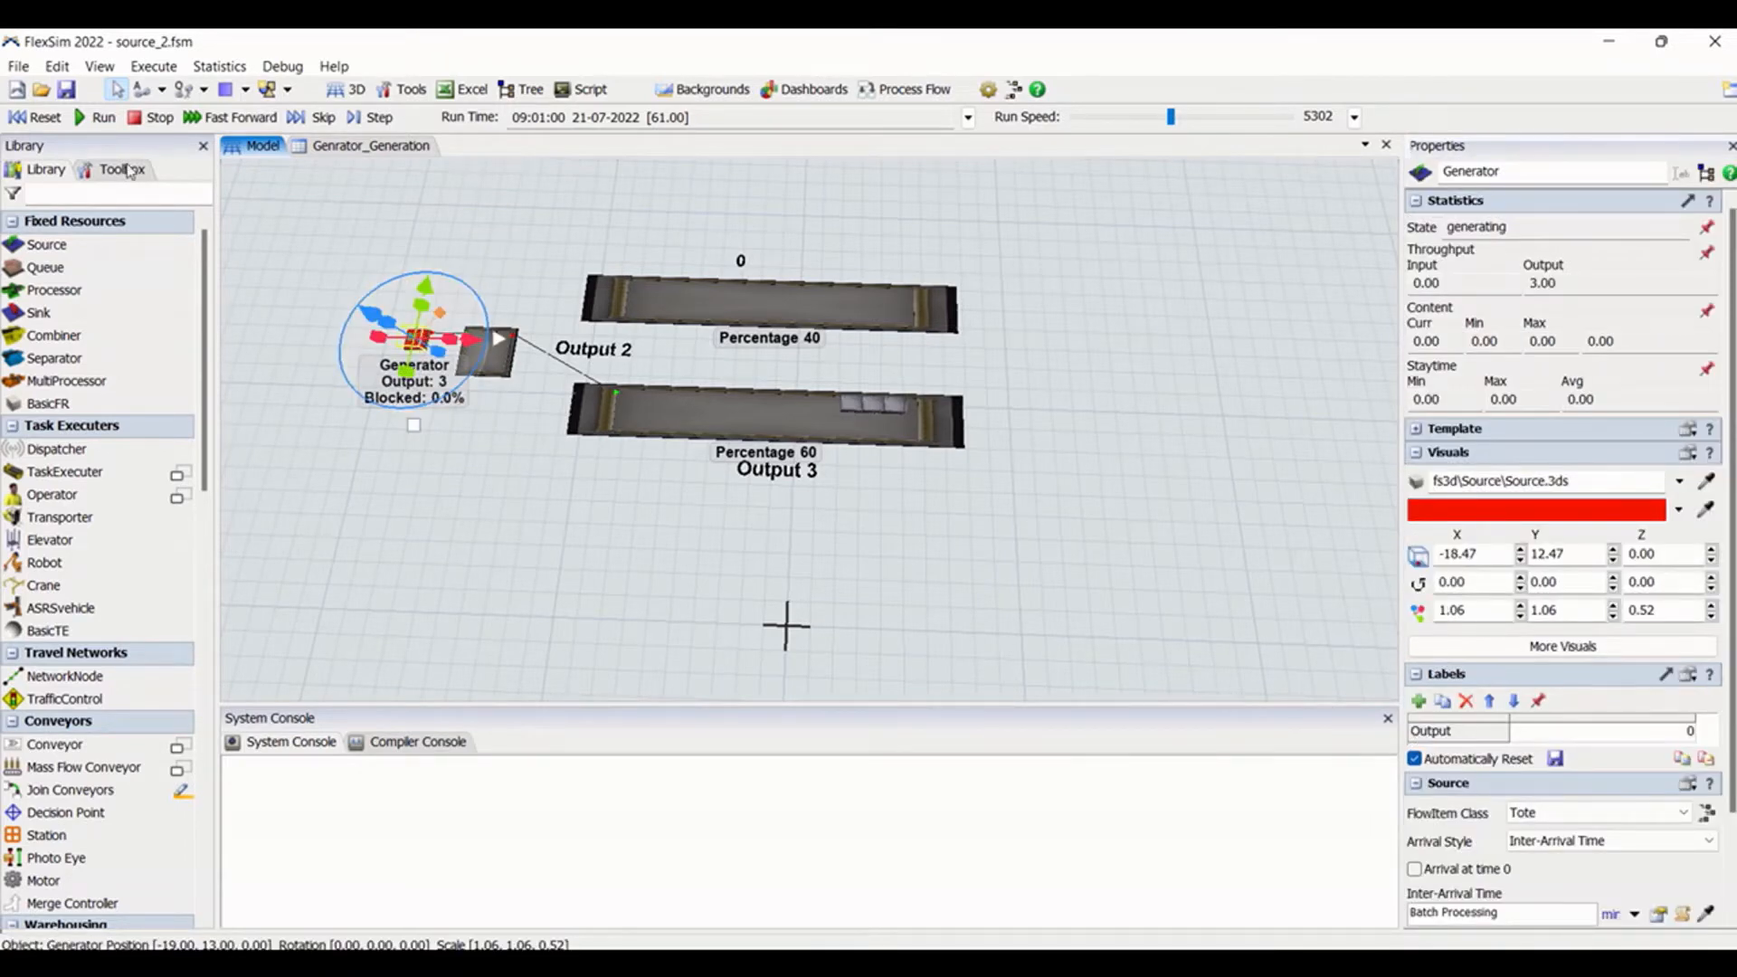
{"action": "left_click", "coordinate": [37, 116]}
{"action": "left_click", "coordinate": [441, 531]}
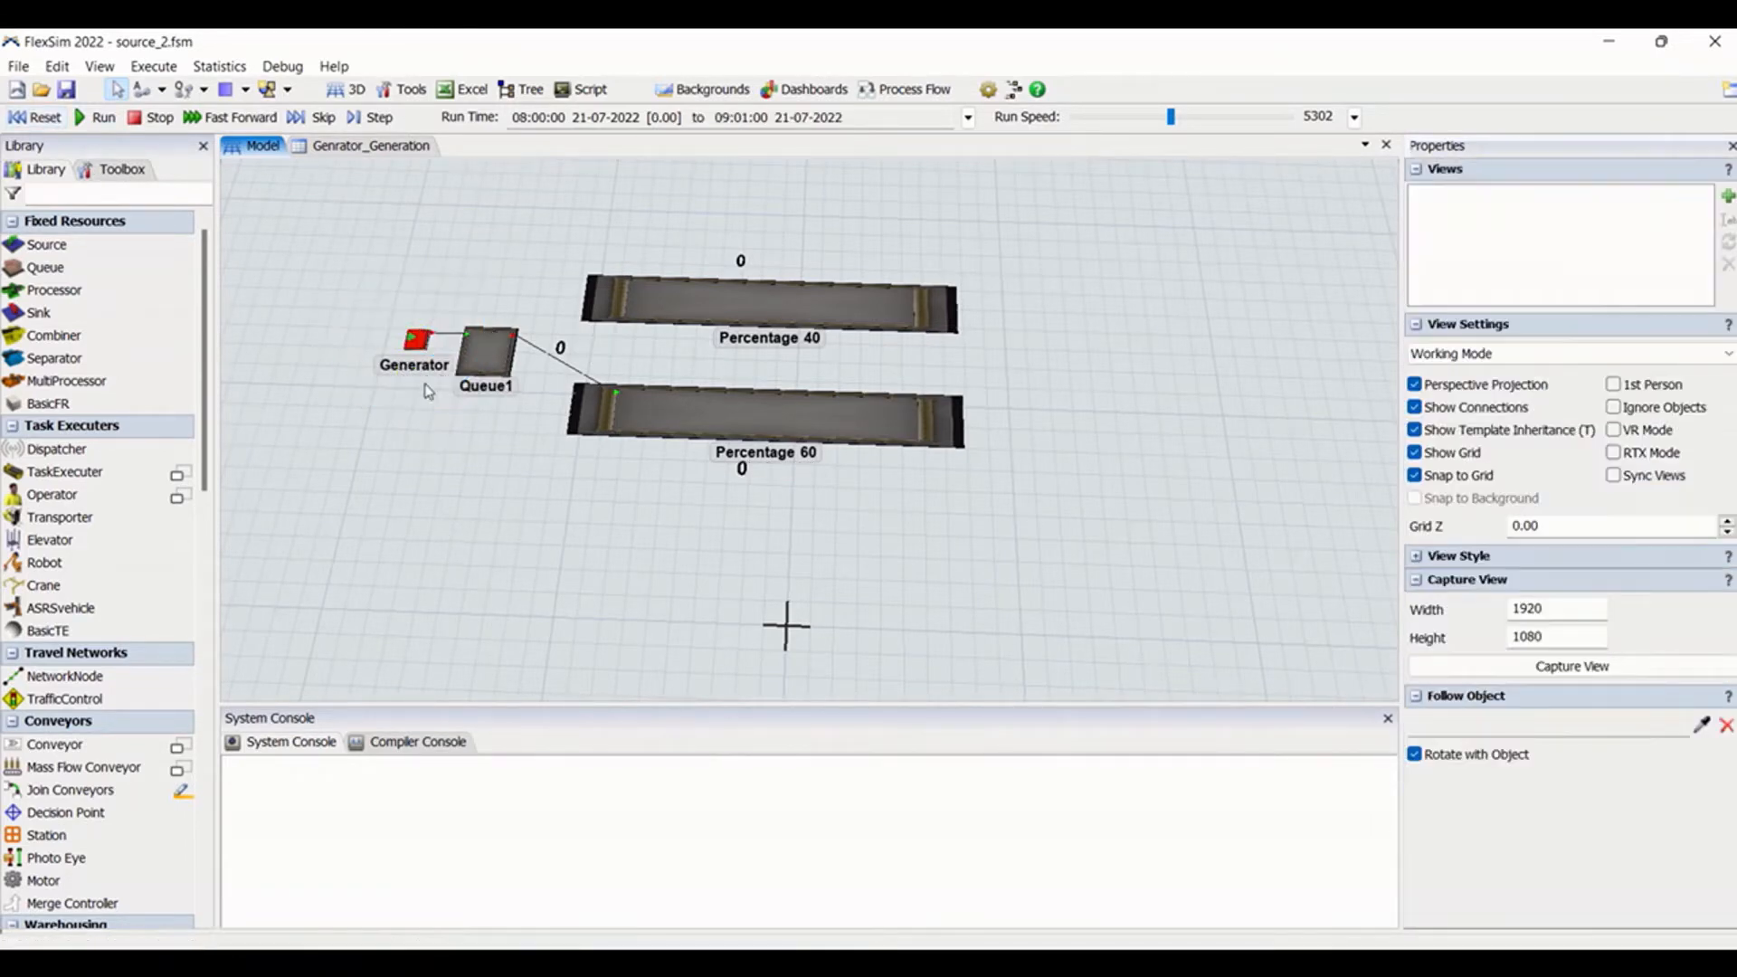
{"action": "left_click", "coordinate": [418, 347]}
{"action": "left_click", "coordinate": [1438, 548]}
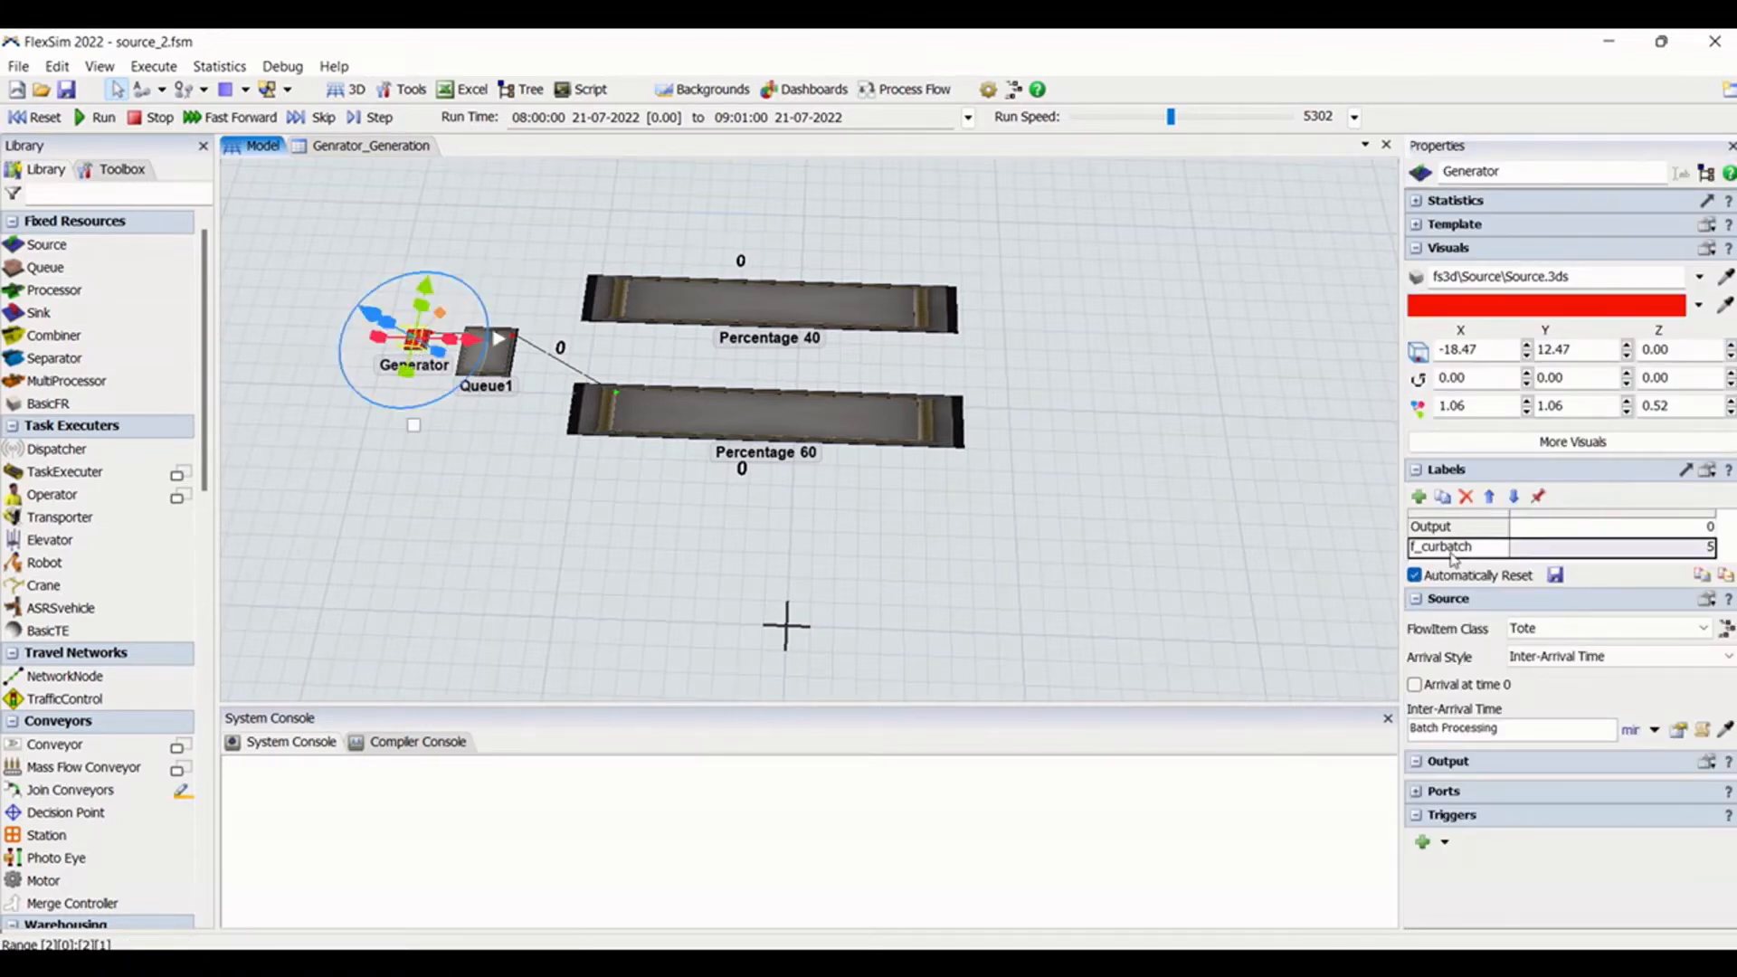
{"action": "left_click", "coordinate": [494, 447]}
{"action": "left_click", "coordinate": [410, 338]}
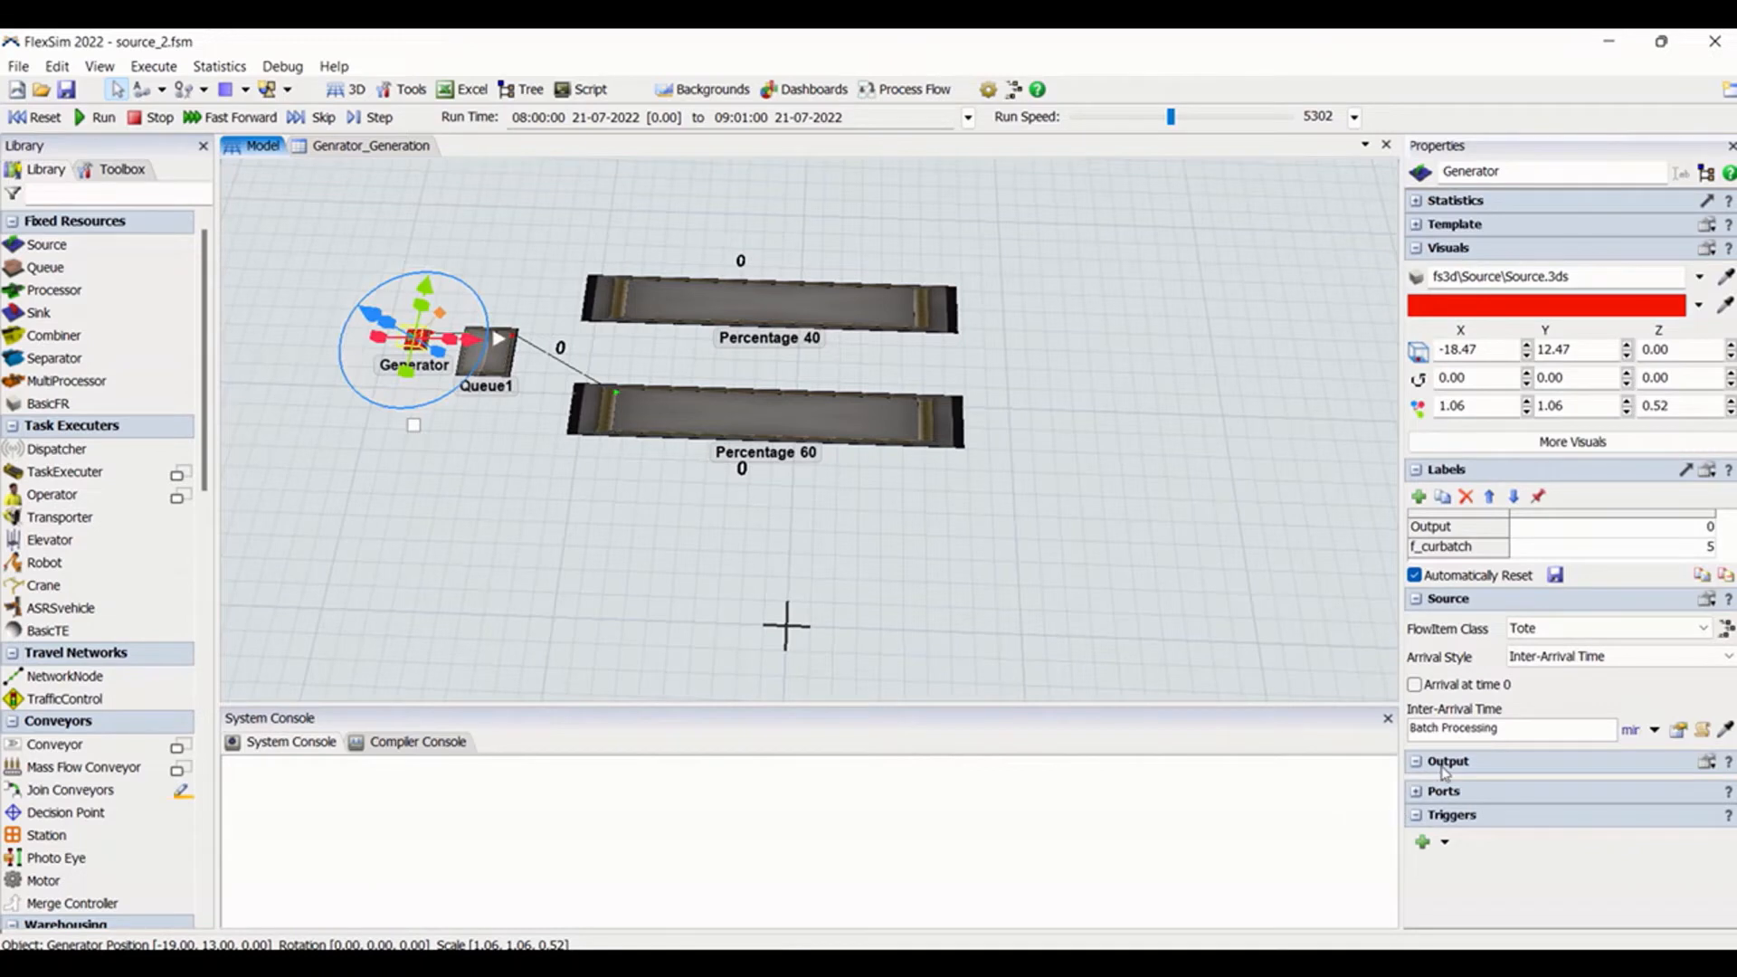
{"action": "left_click", "coordinate": [1674, 731]}
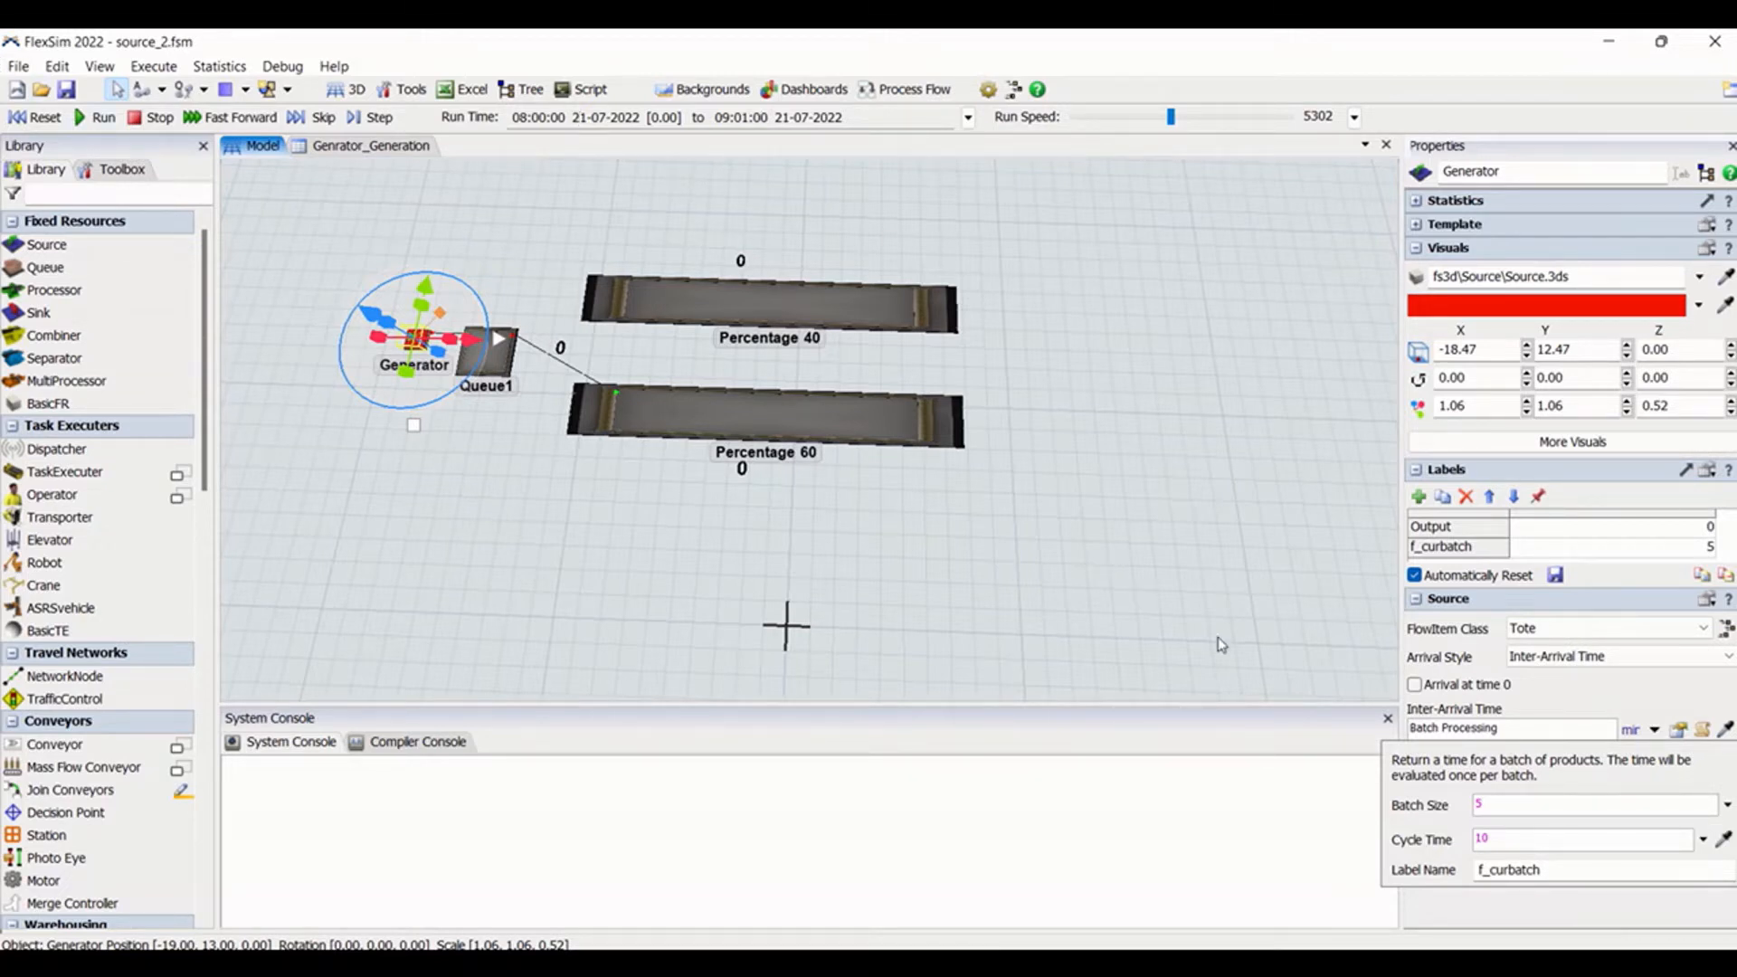
Run the model to its stop time and check the Percentage 60 queue's content and the Generator's output
{"action": "left_click", "coordinate": [87, 122]}
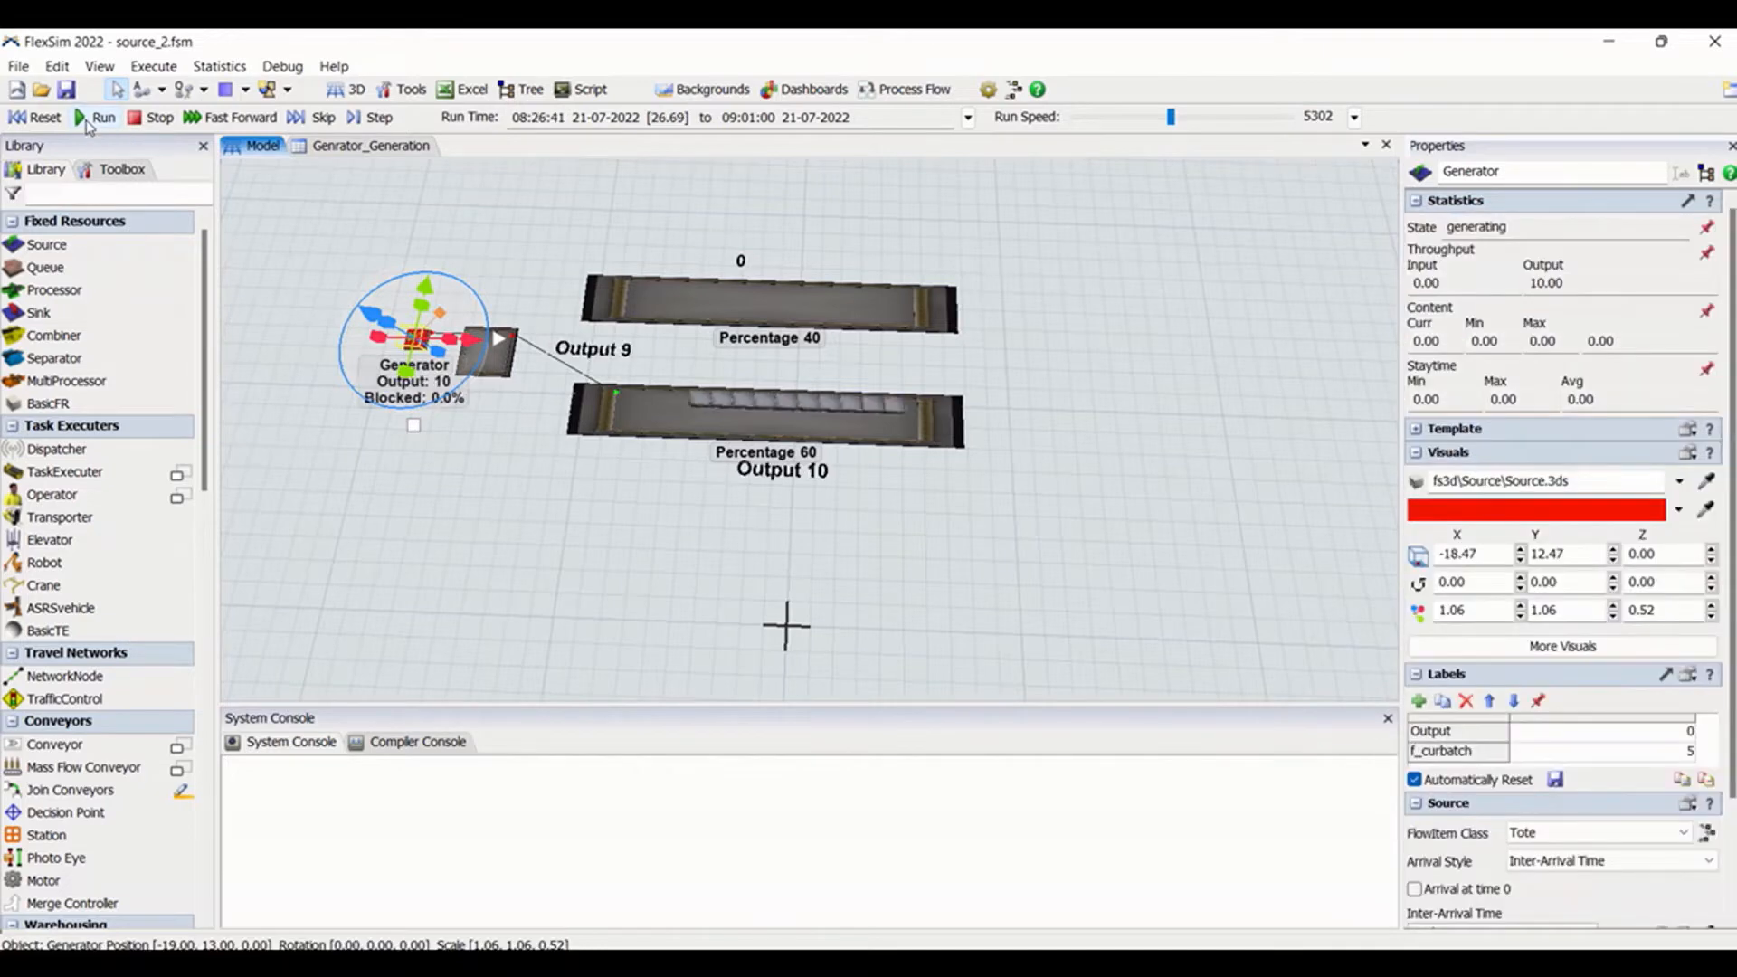
{"action": "left_click", "coordinate": [612, 417]}
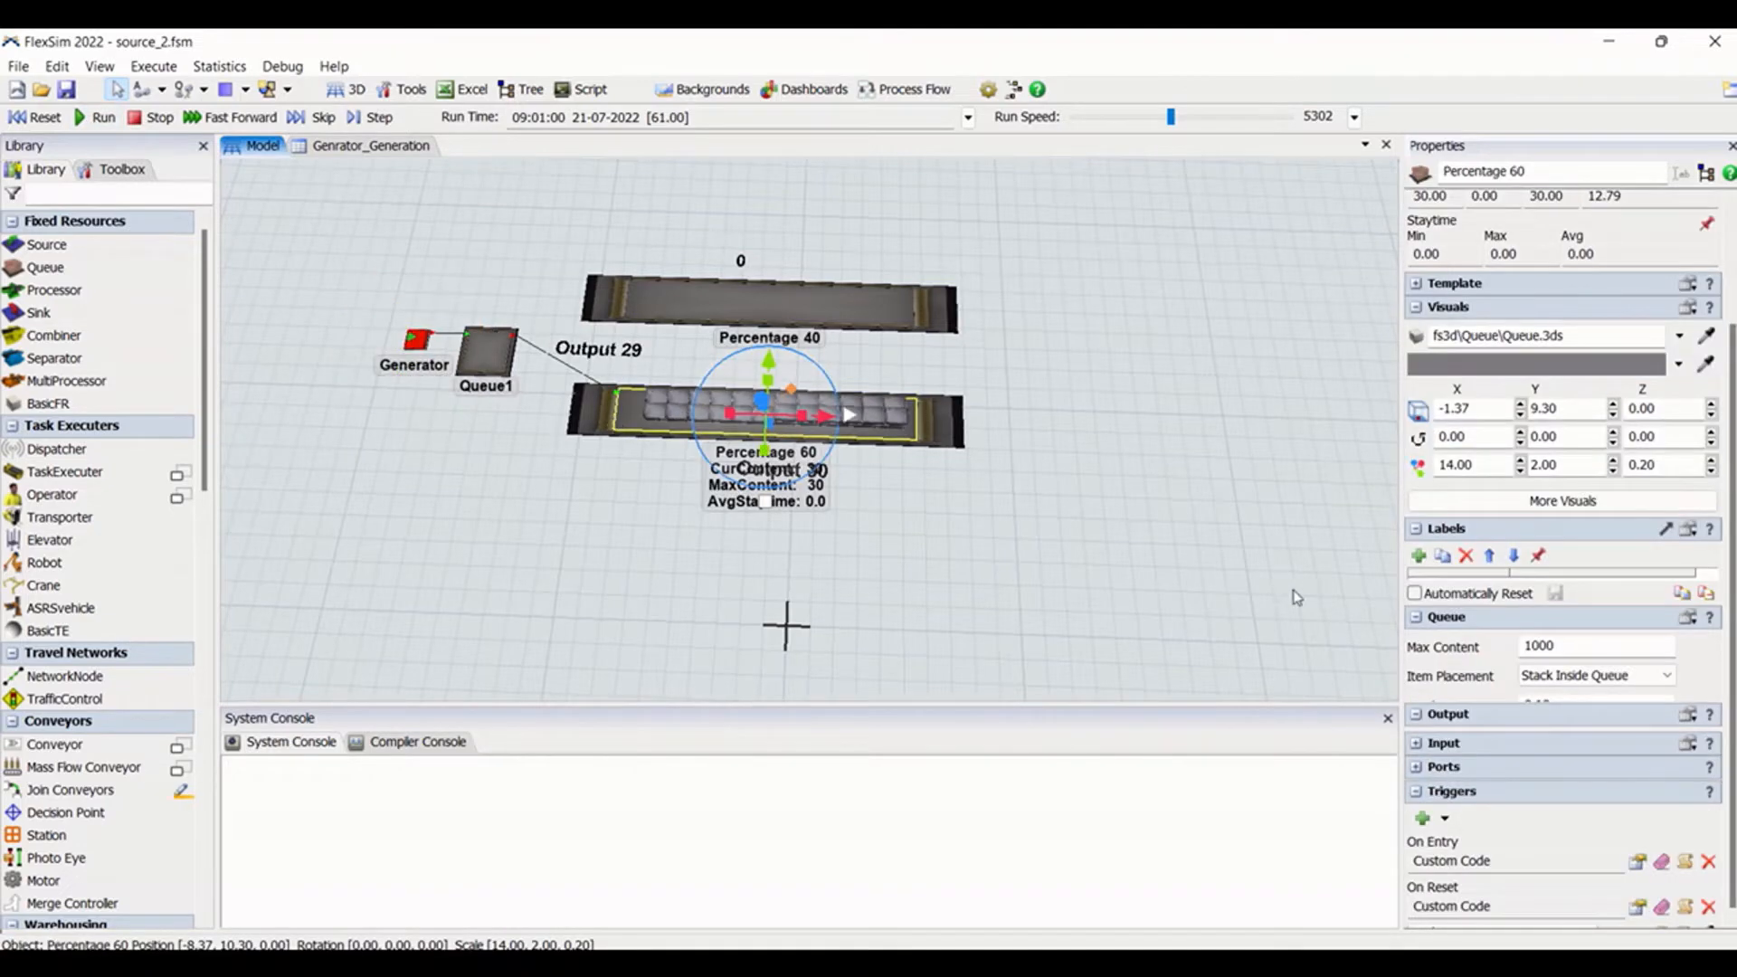
{"action": "left_click", "coordinate": [414, 341]}
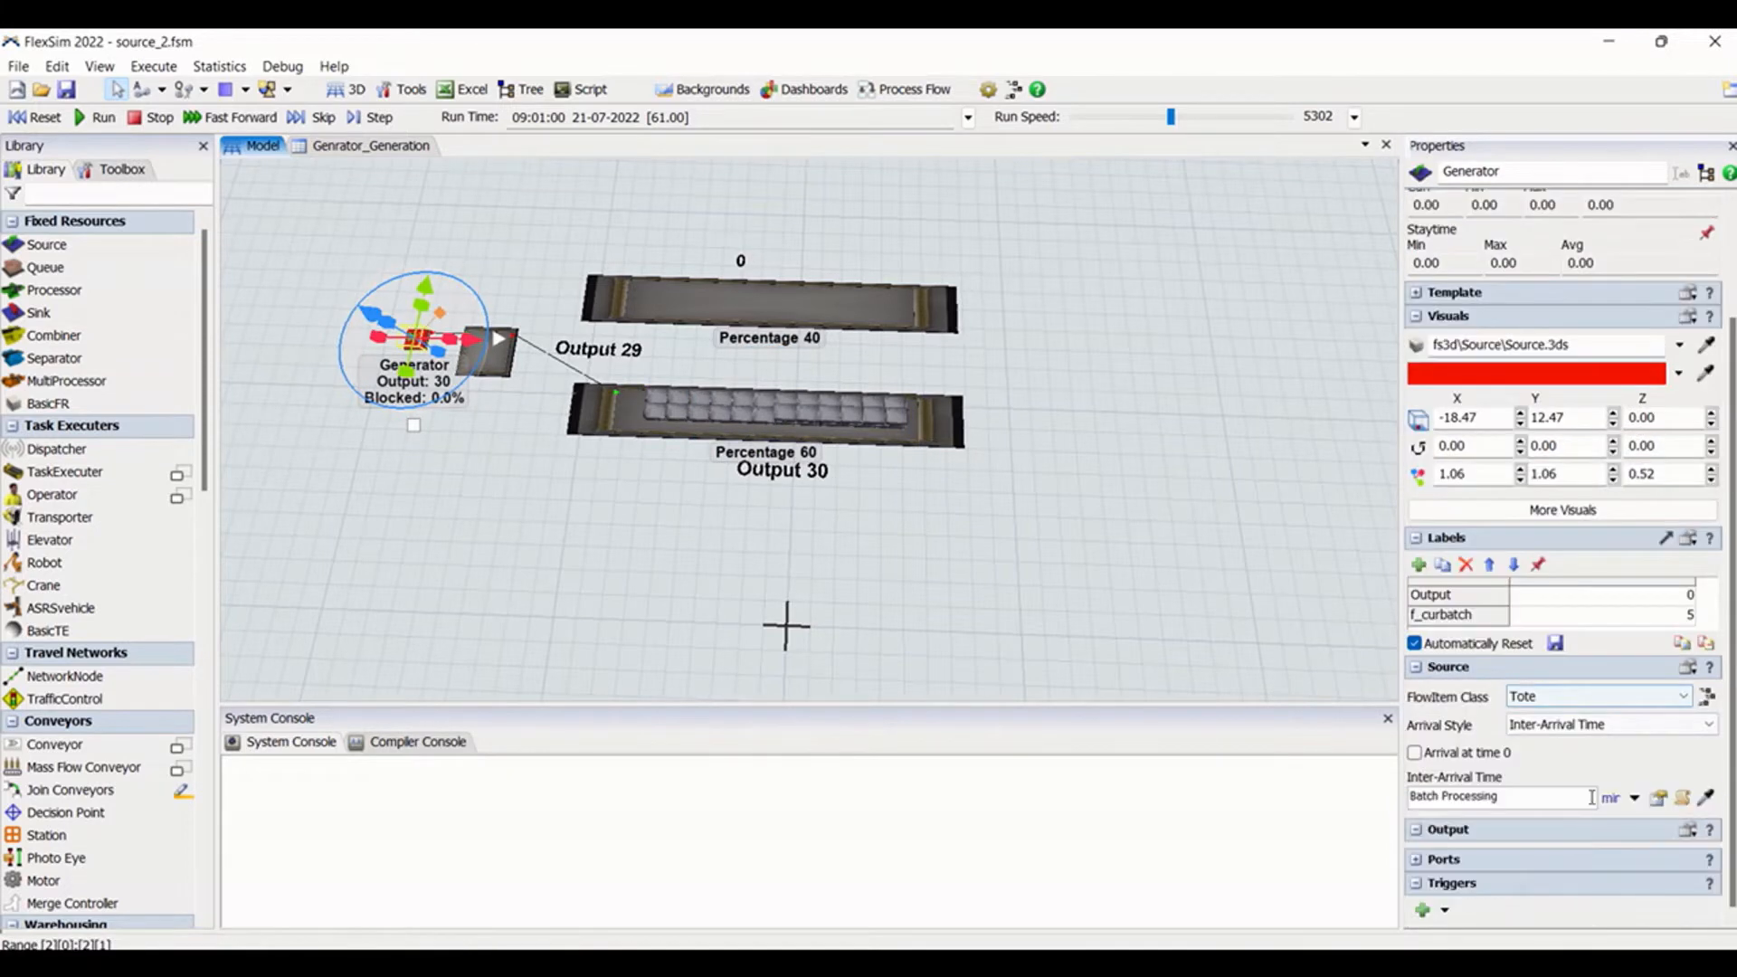
{"action": "scroll", "coordinate": [1408, 805], "scroll_direction": "down", "scroll_amount": 3}
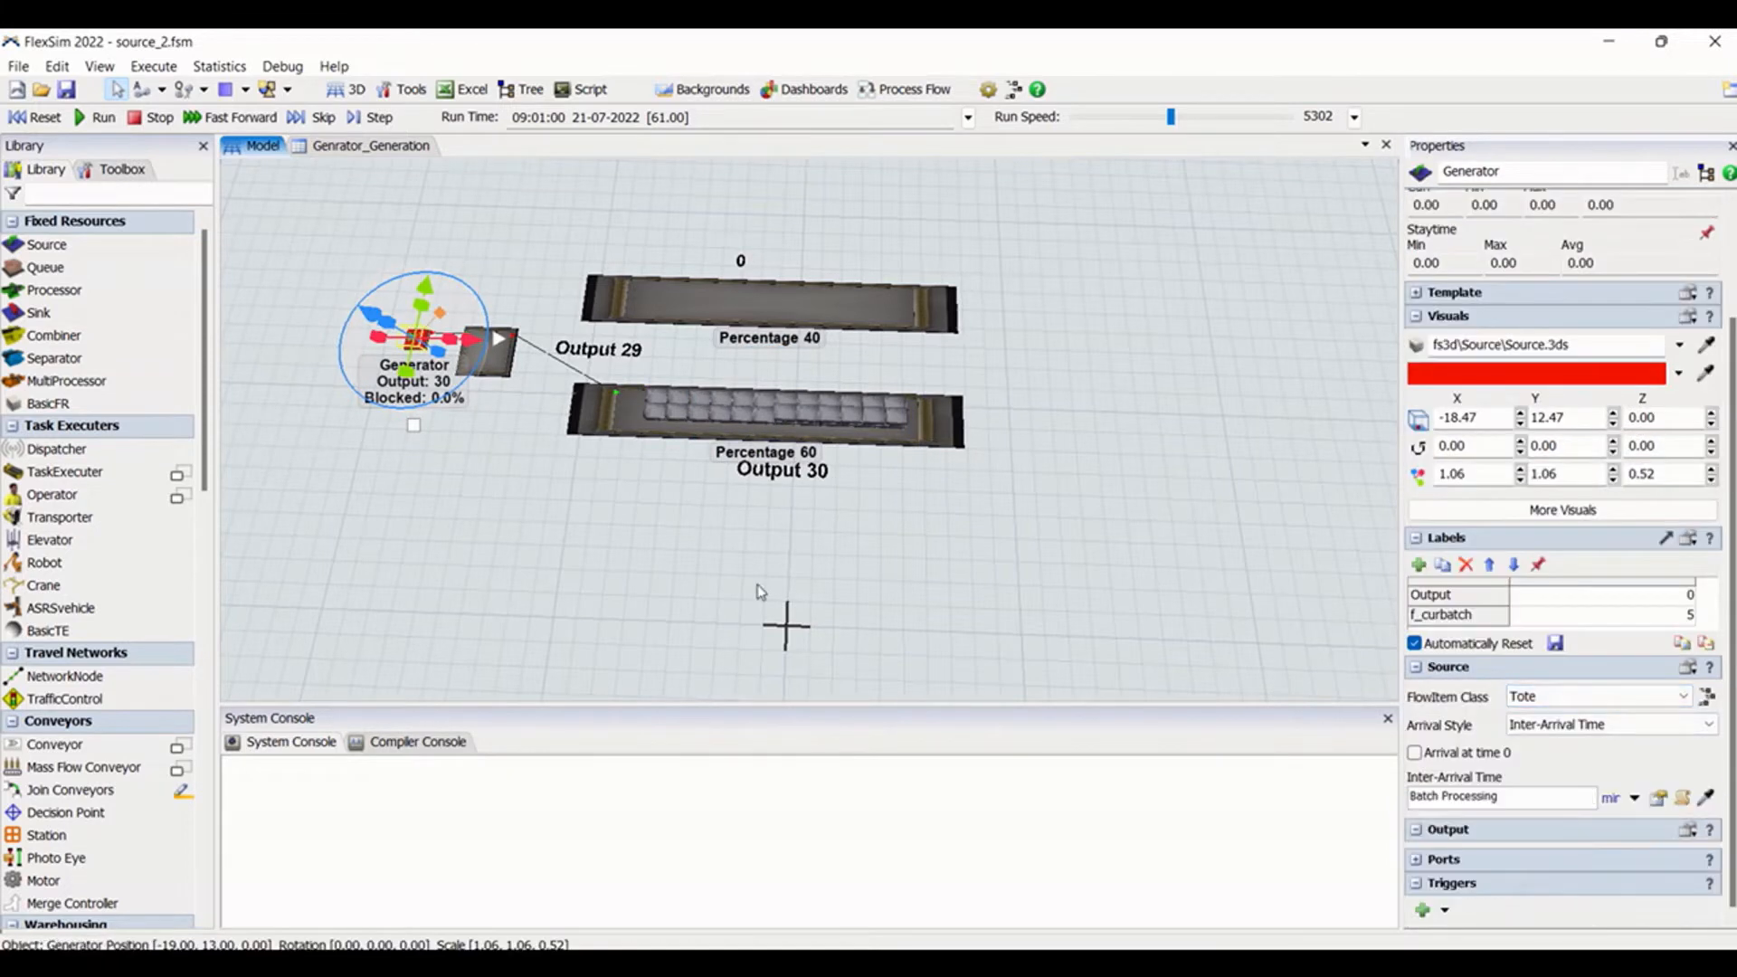
Compare the Generator's output with the batch size and cycle time in its Batch Processing settings
{"action": "left_click", "coordinate": [1658, 798]}
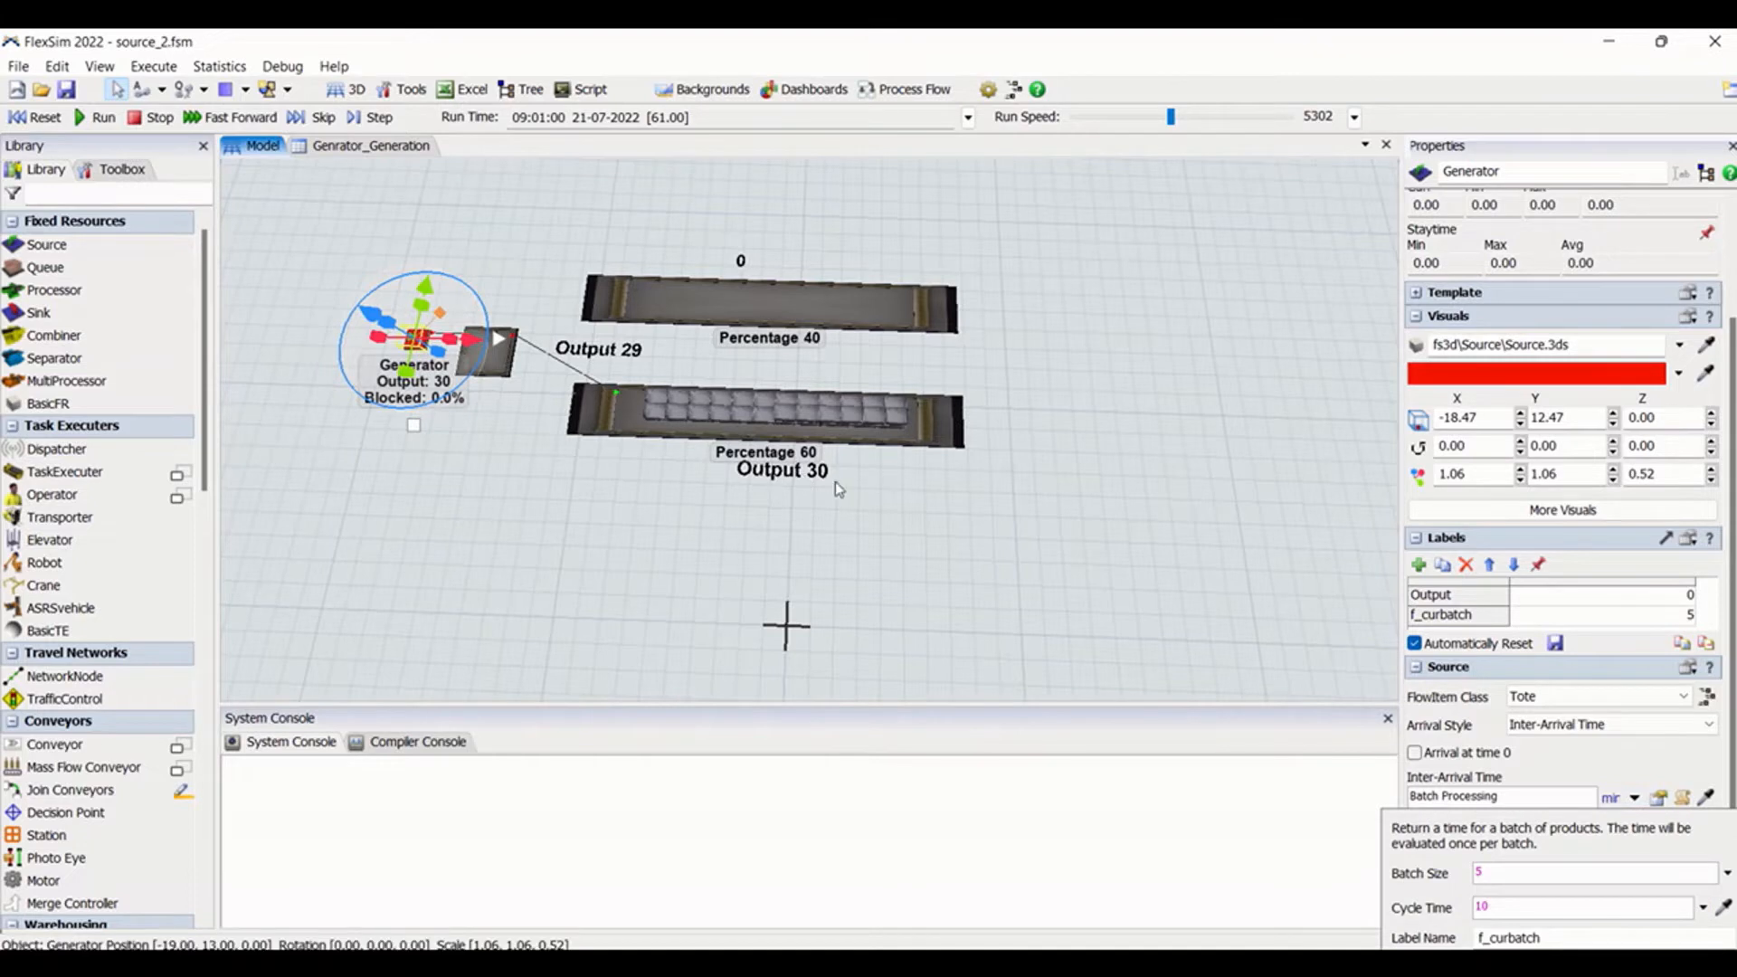
{"action": "left_click_drag", "start_coordinate": [1505, 874], "coordinate": [1422, 908]}
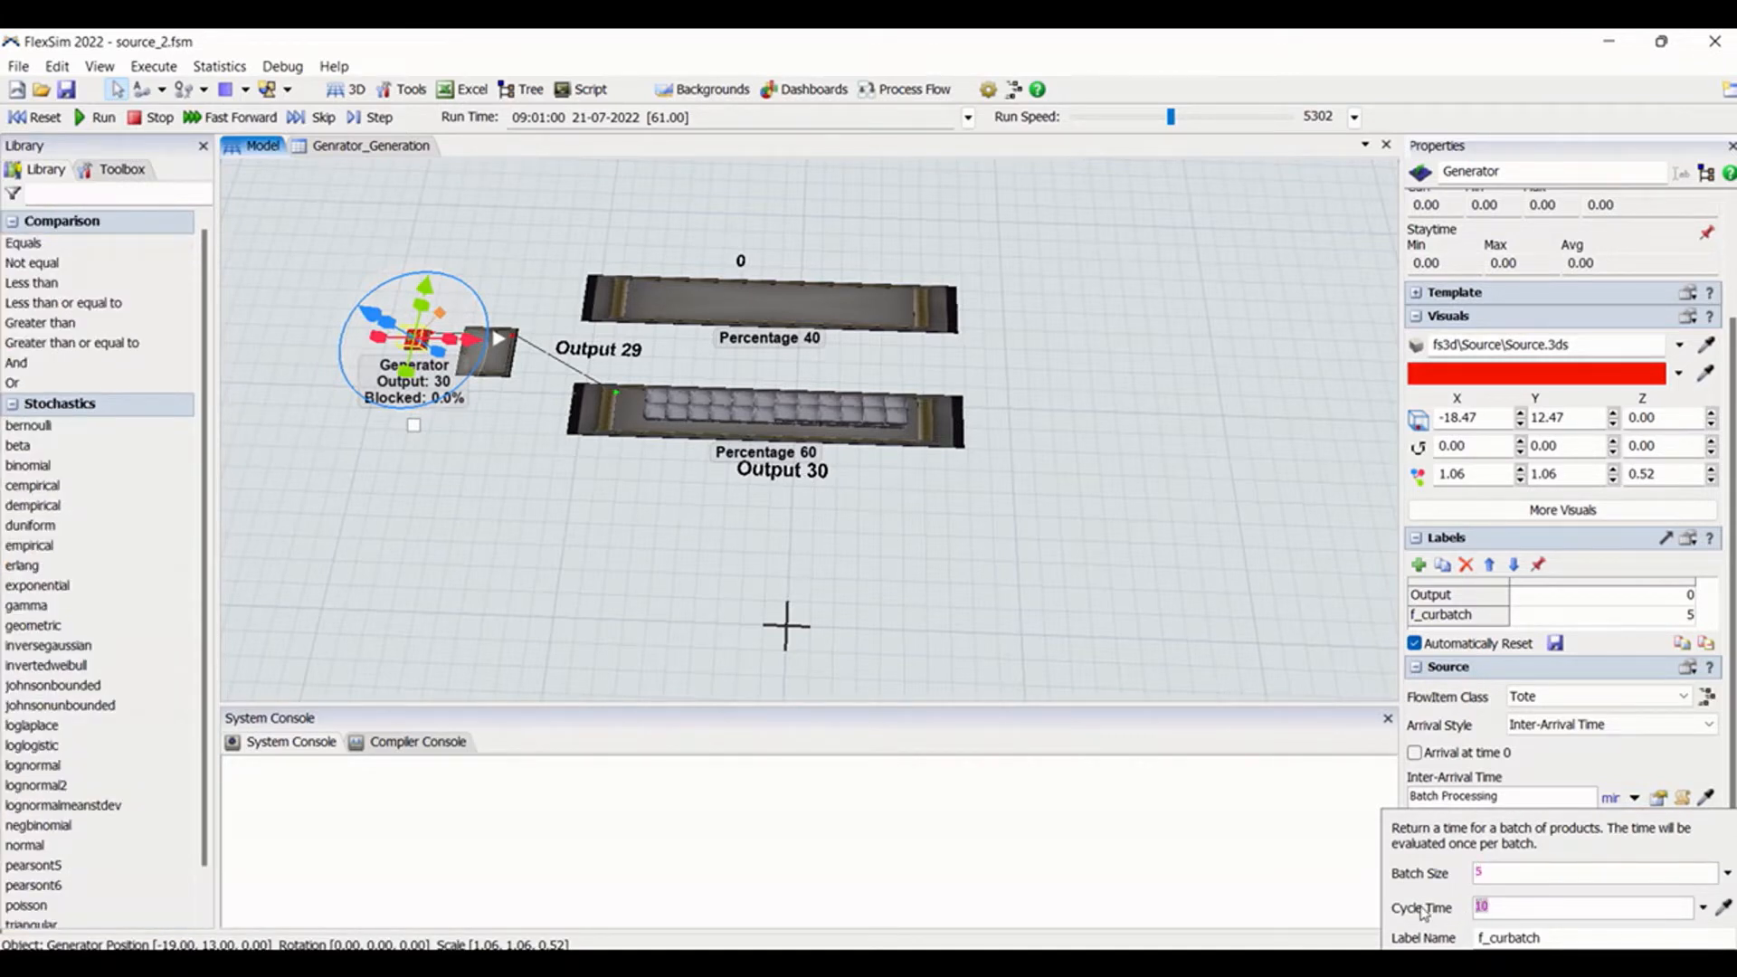
{"action": "left_click", "coordinate": [1511, 920]}
{"action": "left_click", "coordinate": [1513, 906]}
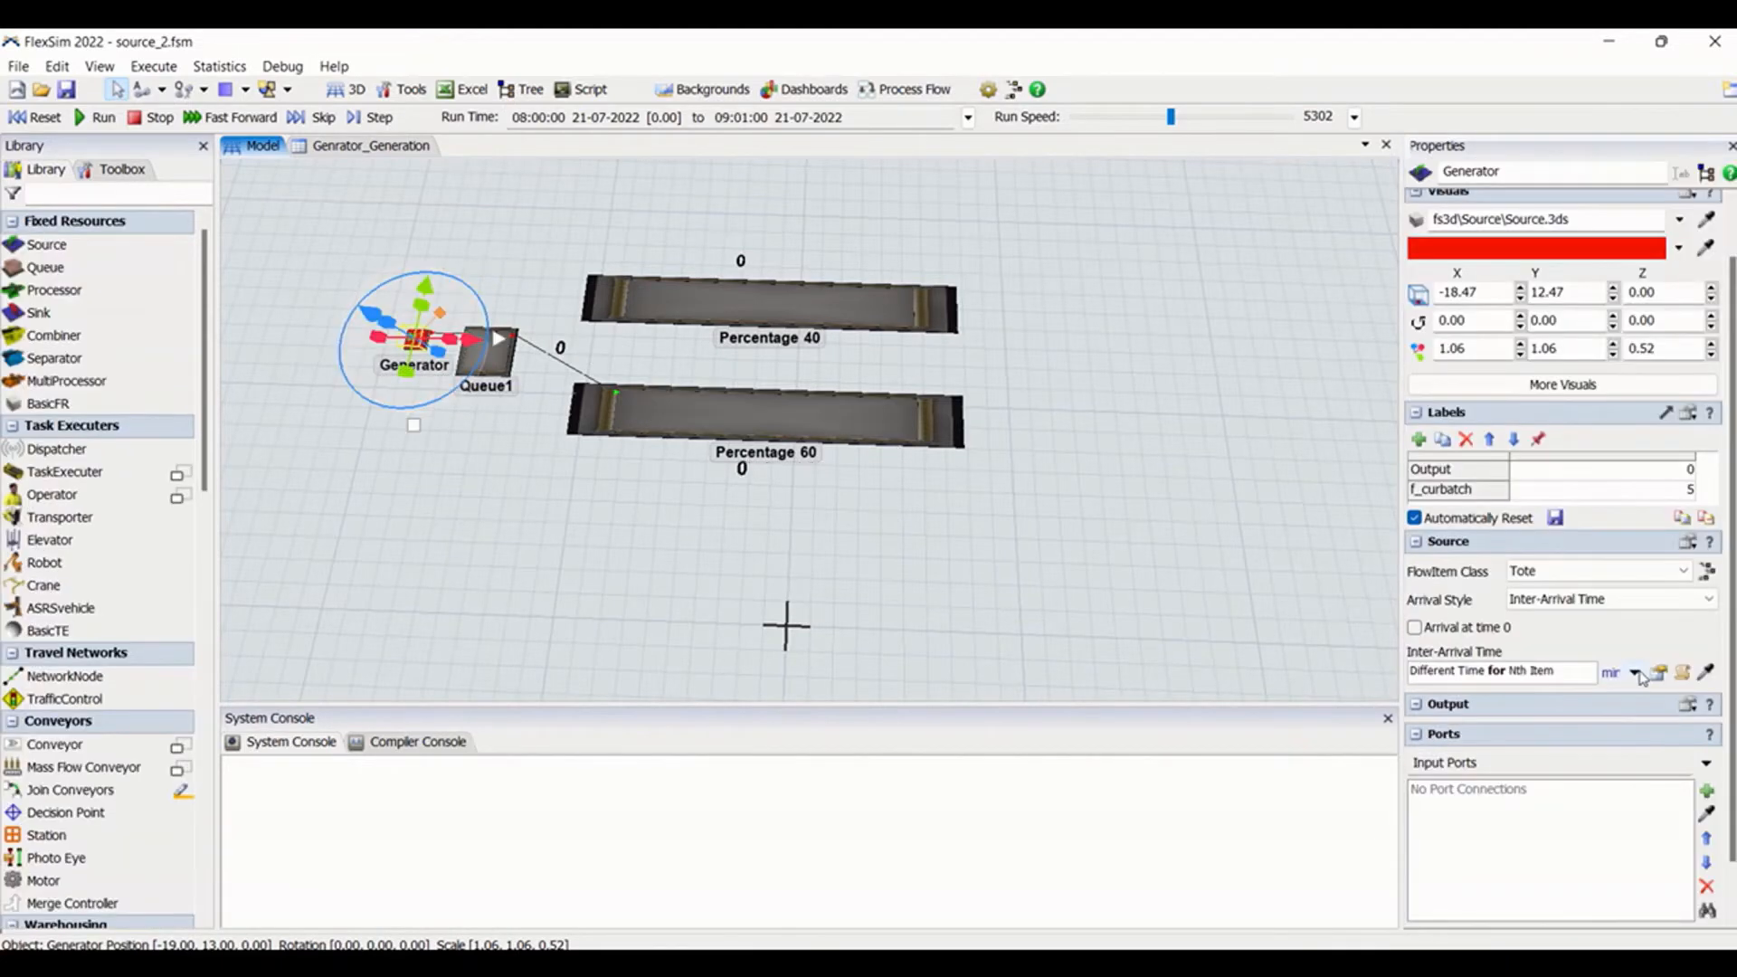
Choose Different Time for Nth Item as the Generator's inter-arrival time and set Time for Other to 2
{"action": "left_click", "coordinate": [1633, 672]}
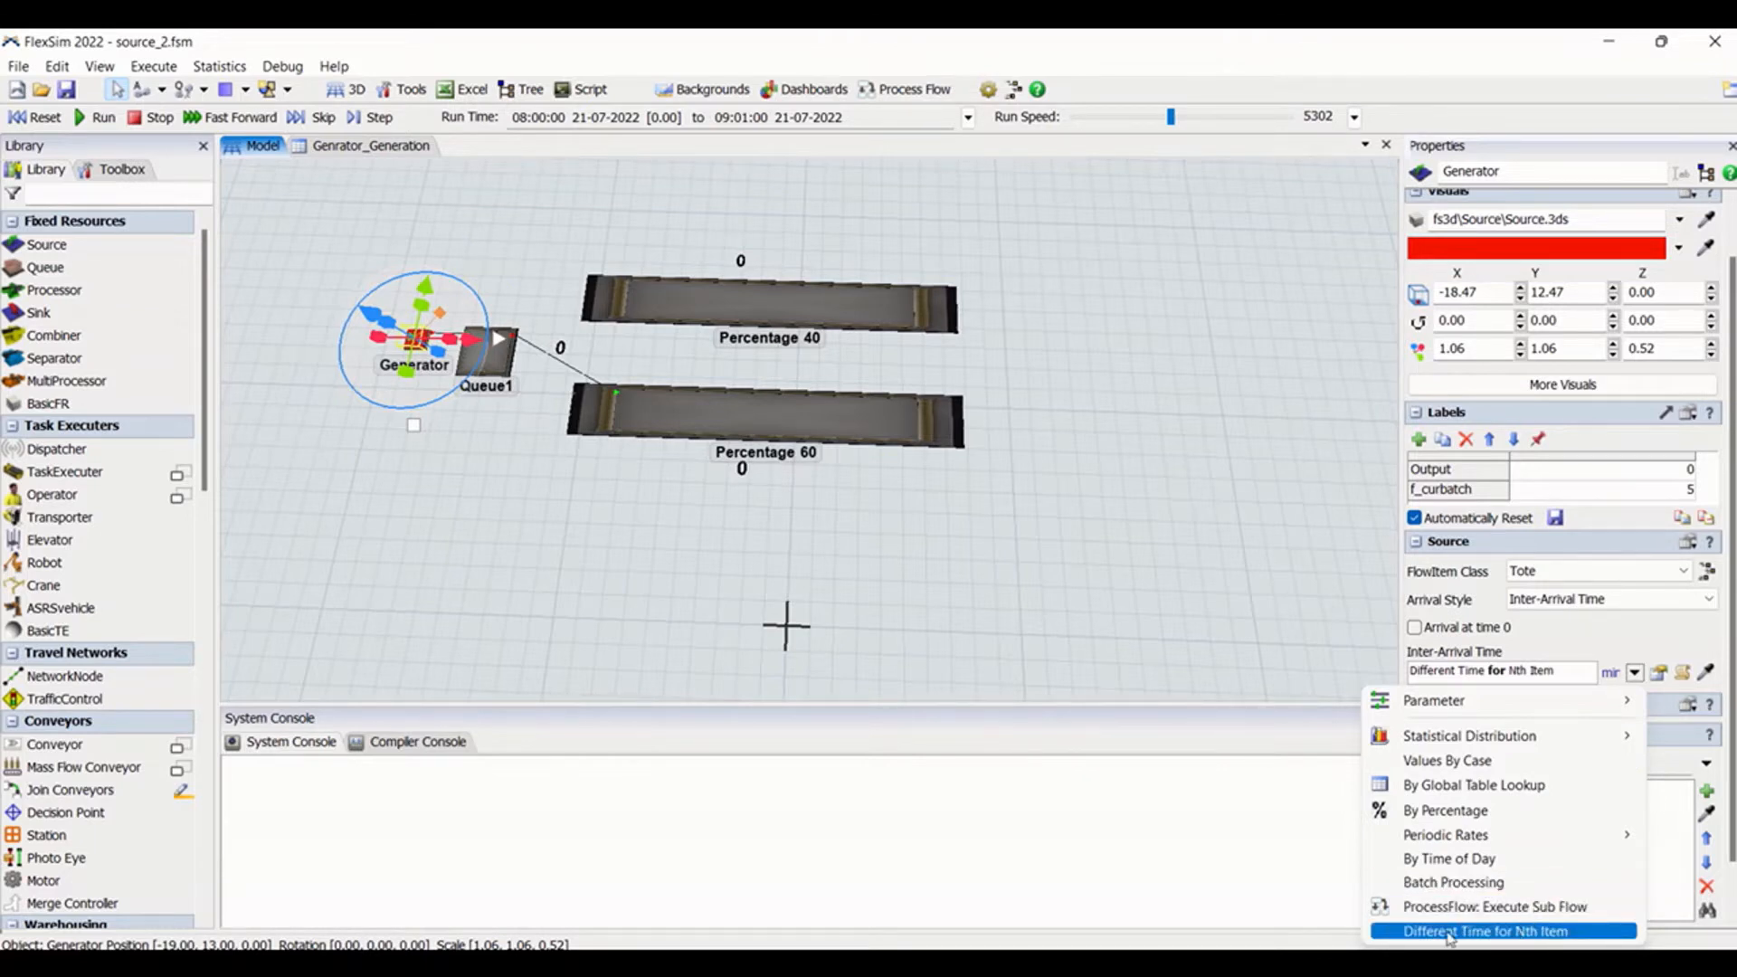
{"action": "left_click", "coordinate": [1490, 932]}
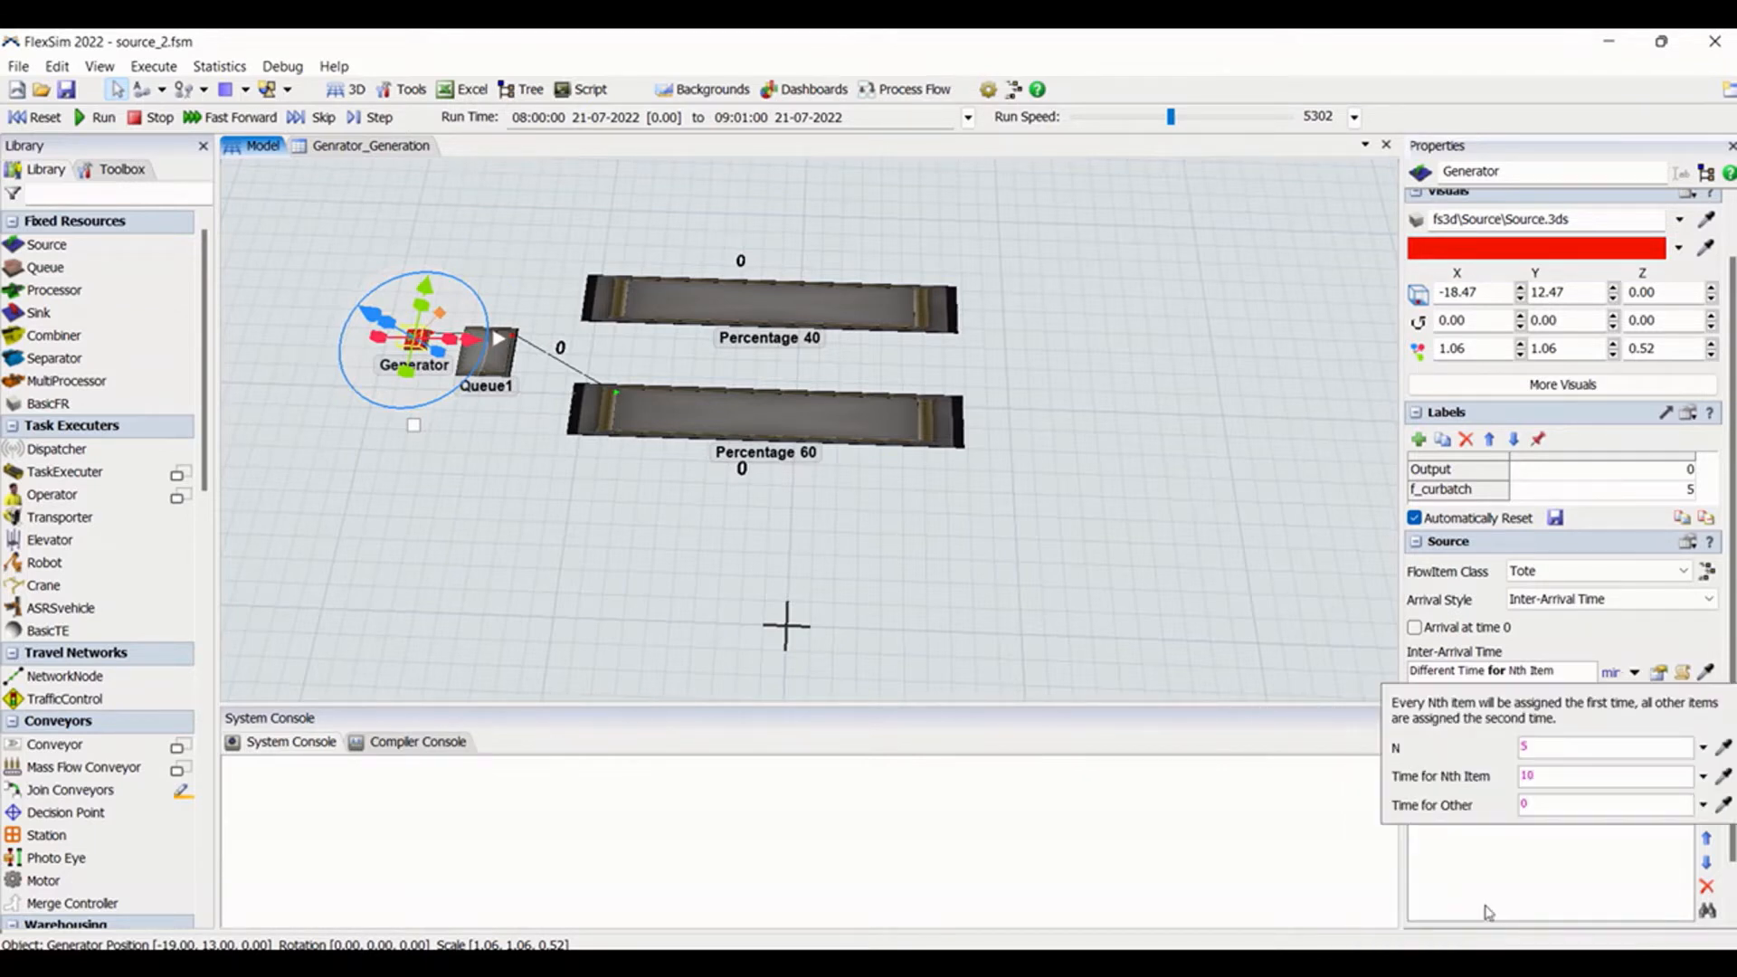
{"action": "left_click", "coordinate": [1540, 748]}
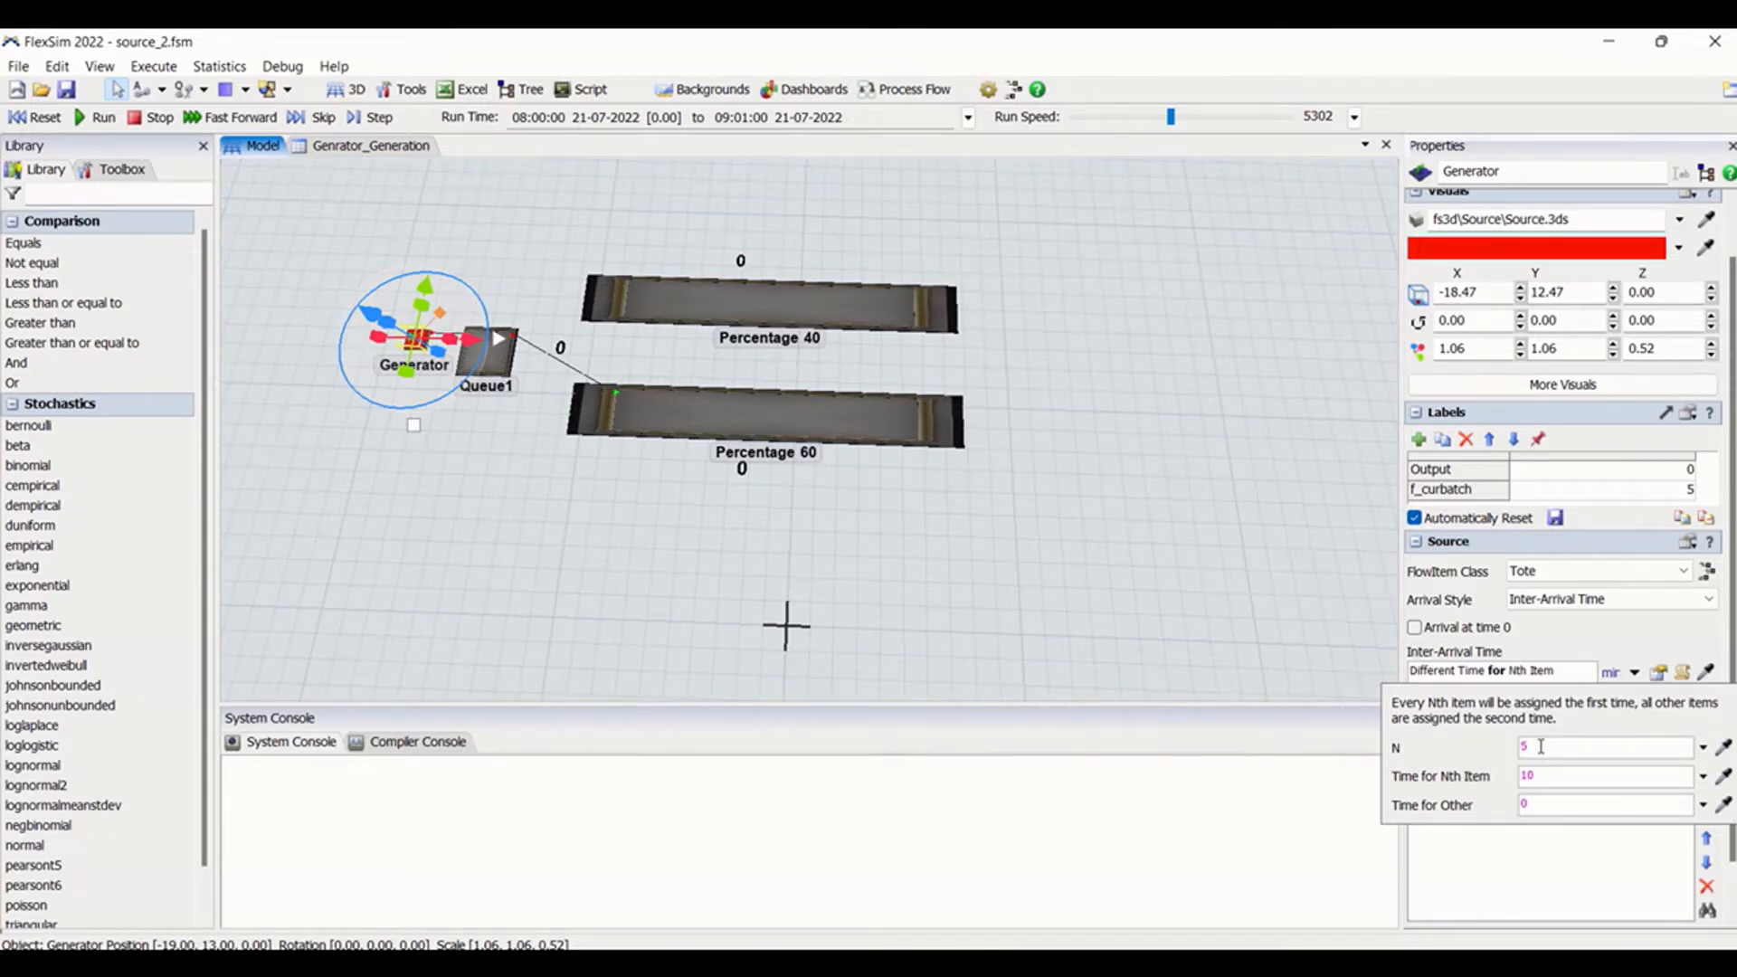
{"action": "double_click", "coordinate": [1542, 748]}
{"action": "double_click", "coordinate": [1524, 775]}
{"action": "double_click", "coordinate": [1543, 802]}
{"action": "double_click", "coordinate": [1553, 778]}
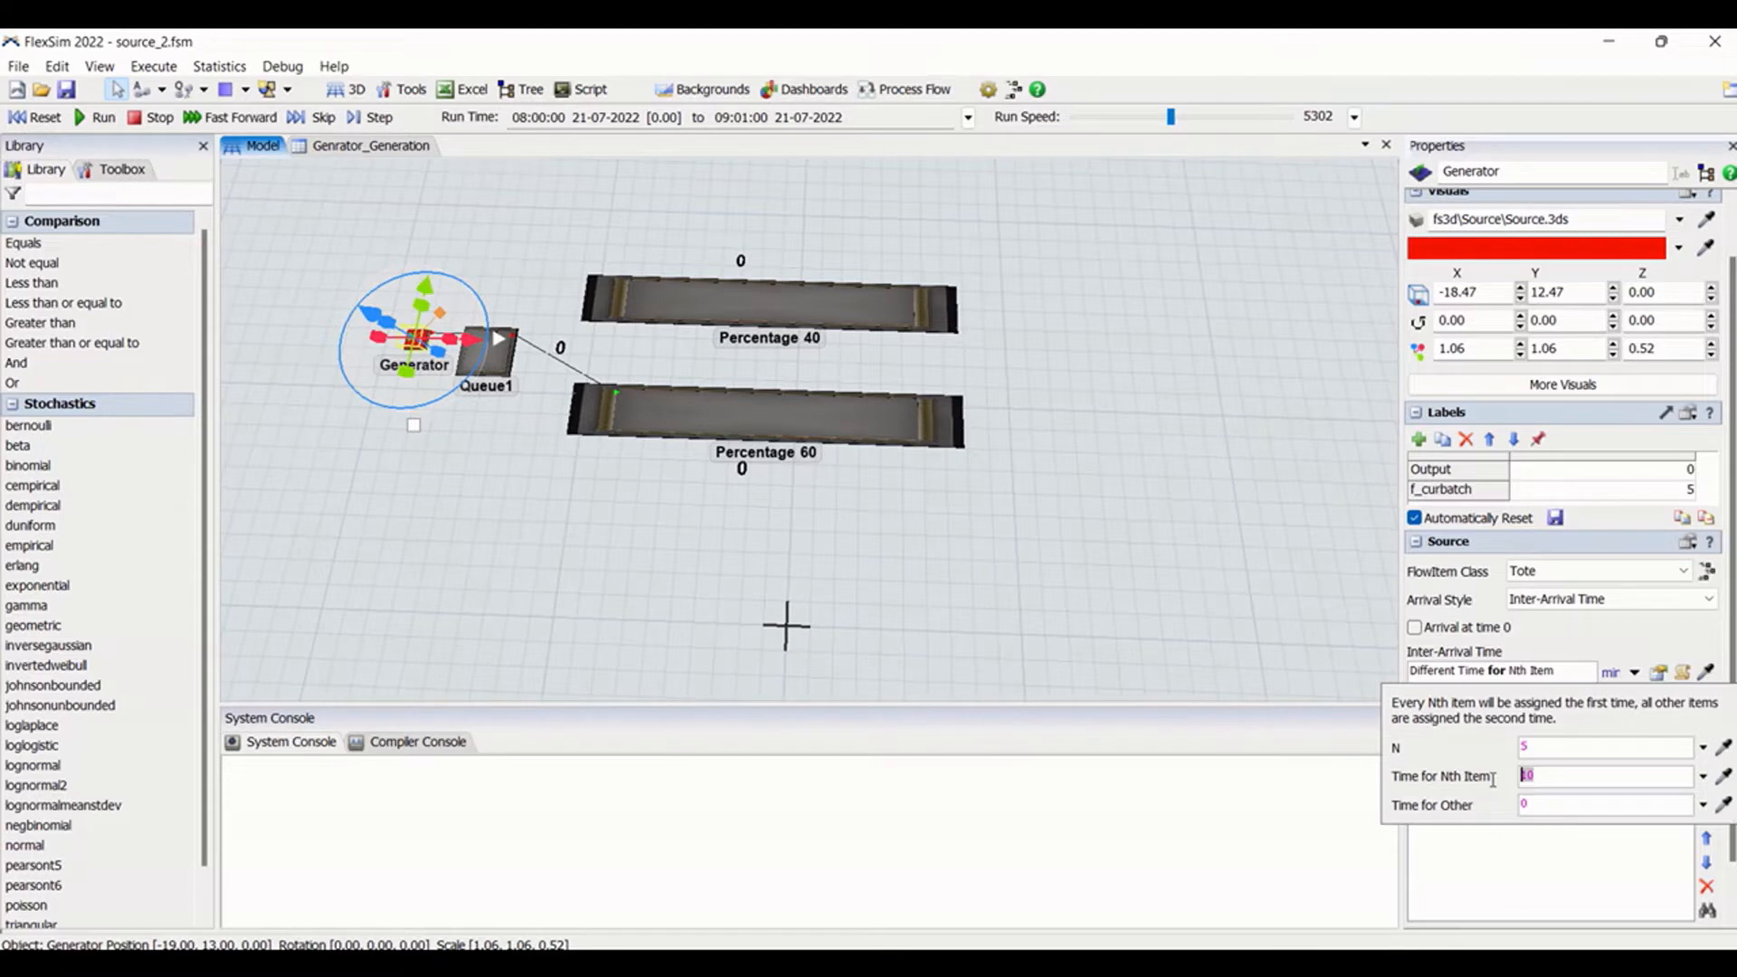
{"action": "double_click", "coordinate": [1539, 803]}
Look through the value sources offered for N and review N, Time for Nth Item and Time for Other
{"action": "left_click", "coordinate": [1702, 747]}
{"action": "mouse_move", "coordinate": [1684, 785]}
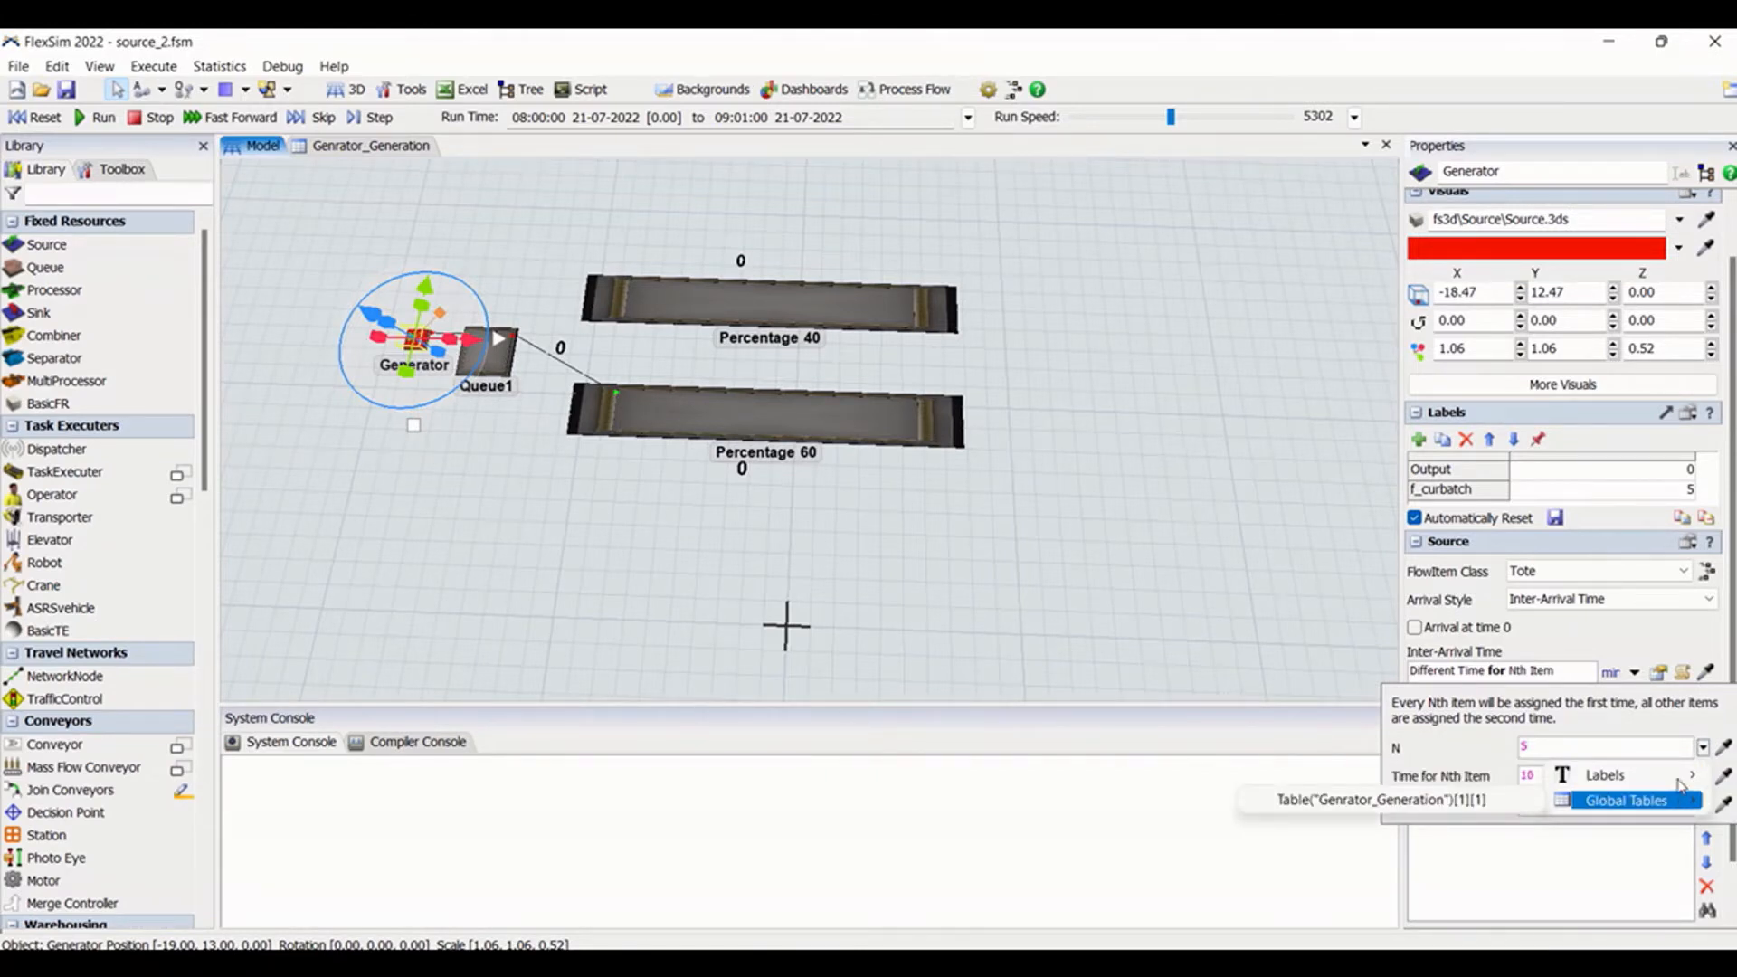
{"action": "left_click", "coordinate": [1662, 741]}
{"action": "left_click", "coordinate": [1643, 783]}
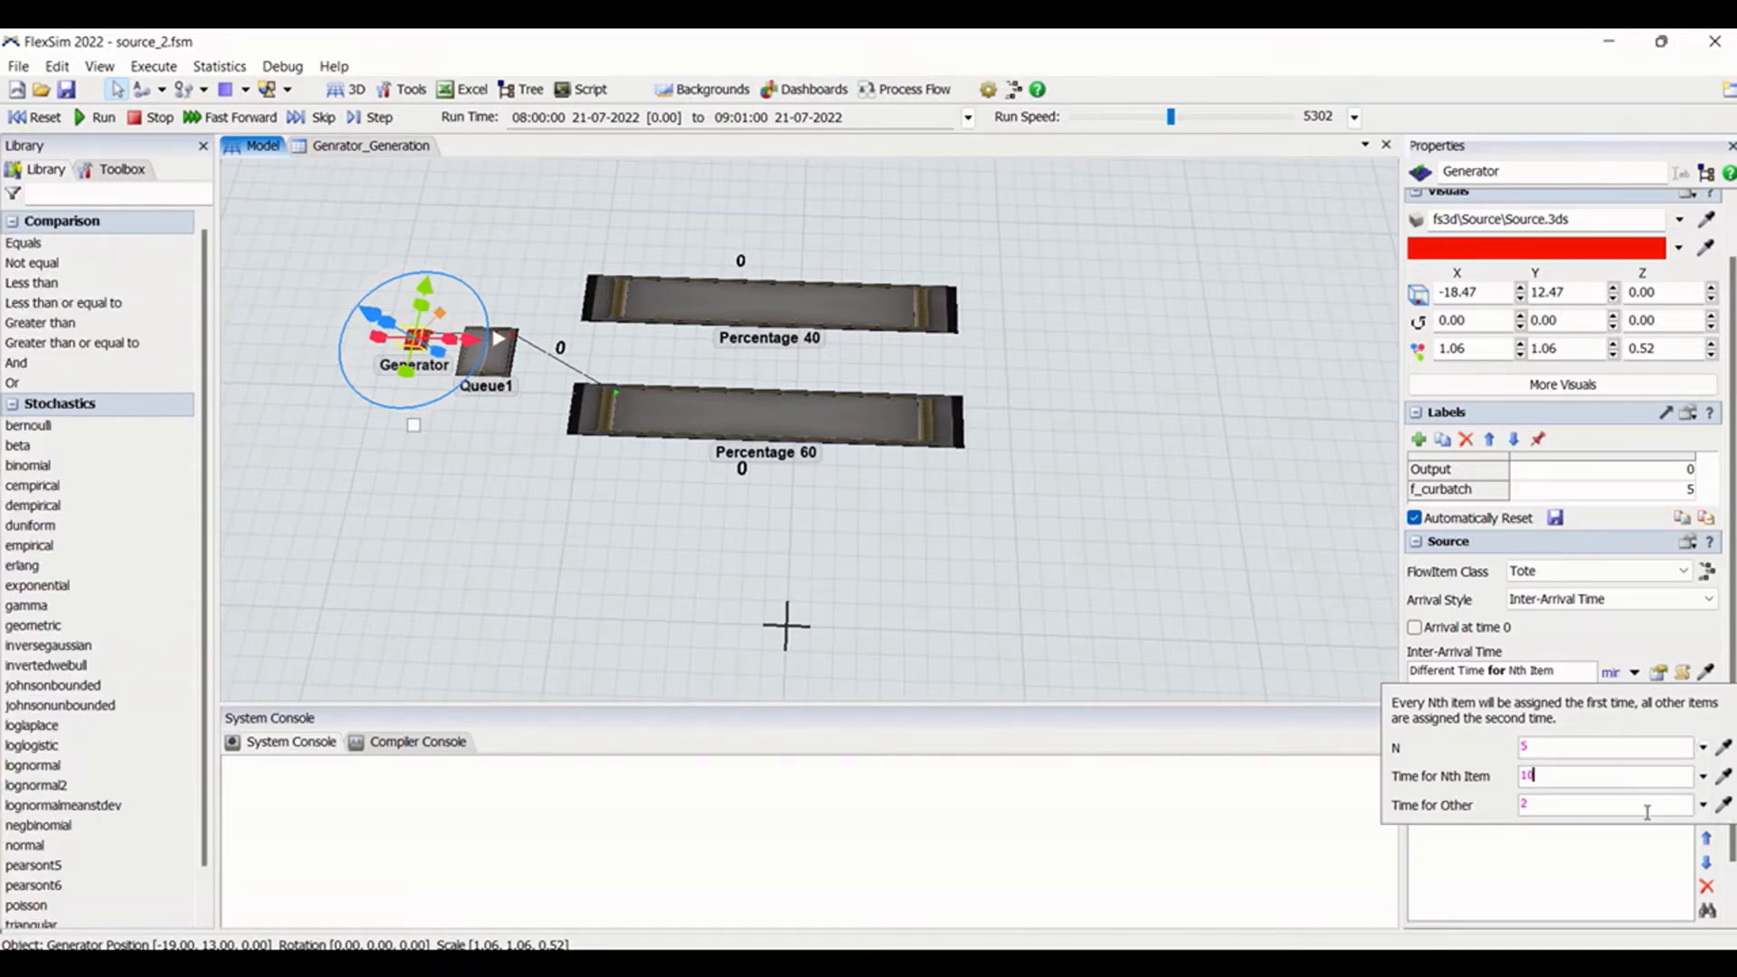
{"action": "left_click", "coordinate": [1647, 812]}
{"action": "left_click", "coordinate": [1630, 751]}
{"action": "left_click", "coordinate": [1567, 749]}
{"action": "double_click", "coordinate": [1506, 777]}
{"action": "double_click", "coordinate": [1492, 805]}
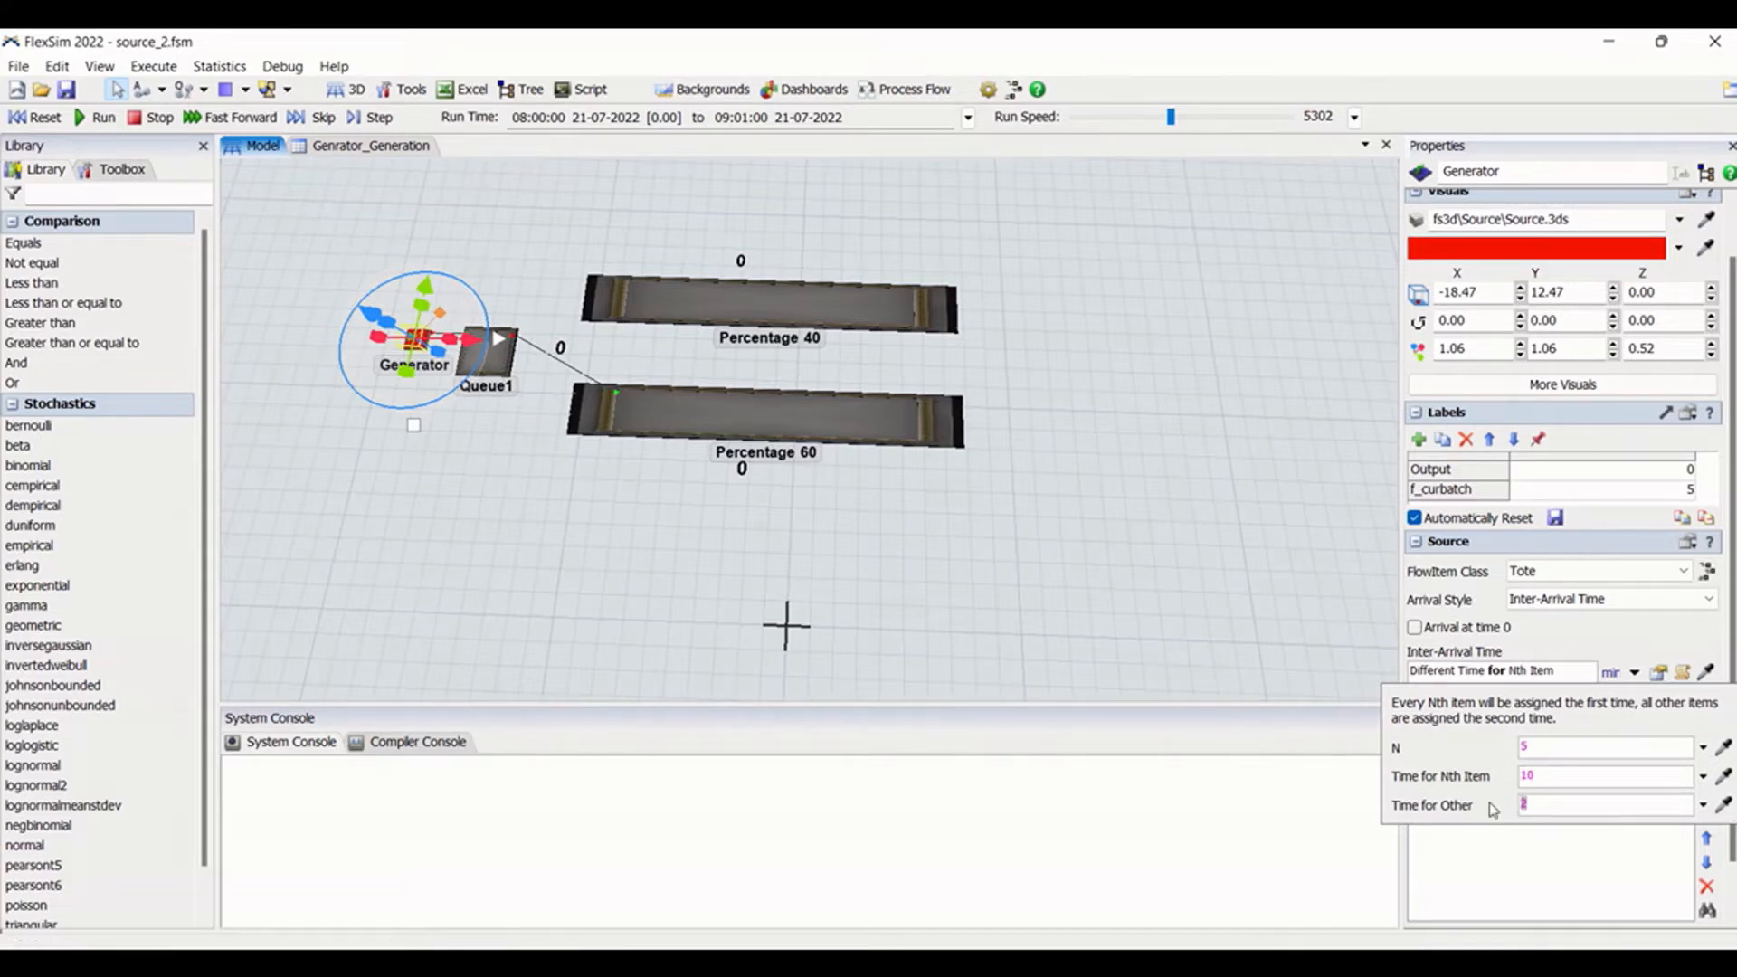
Reset the model and run it with the Different Time for Nth Item arrivals
{"action": "left_click", "coordinate": [37, 117]}
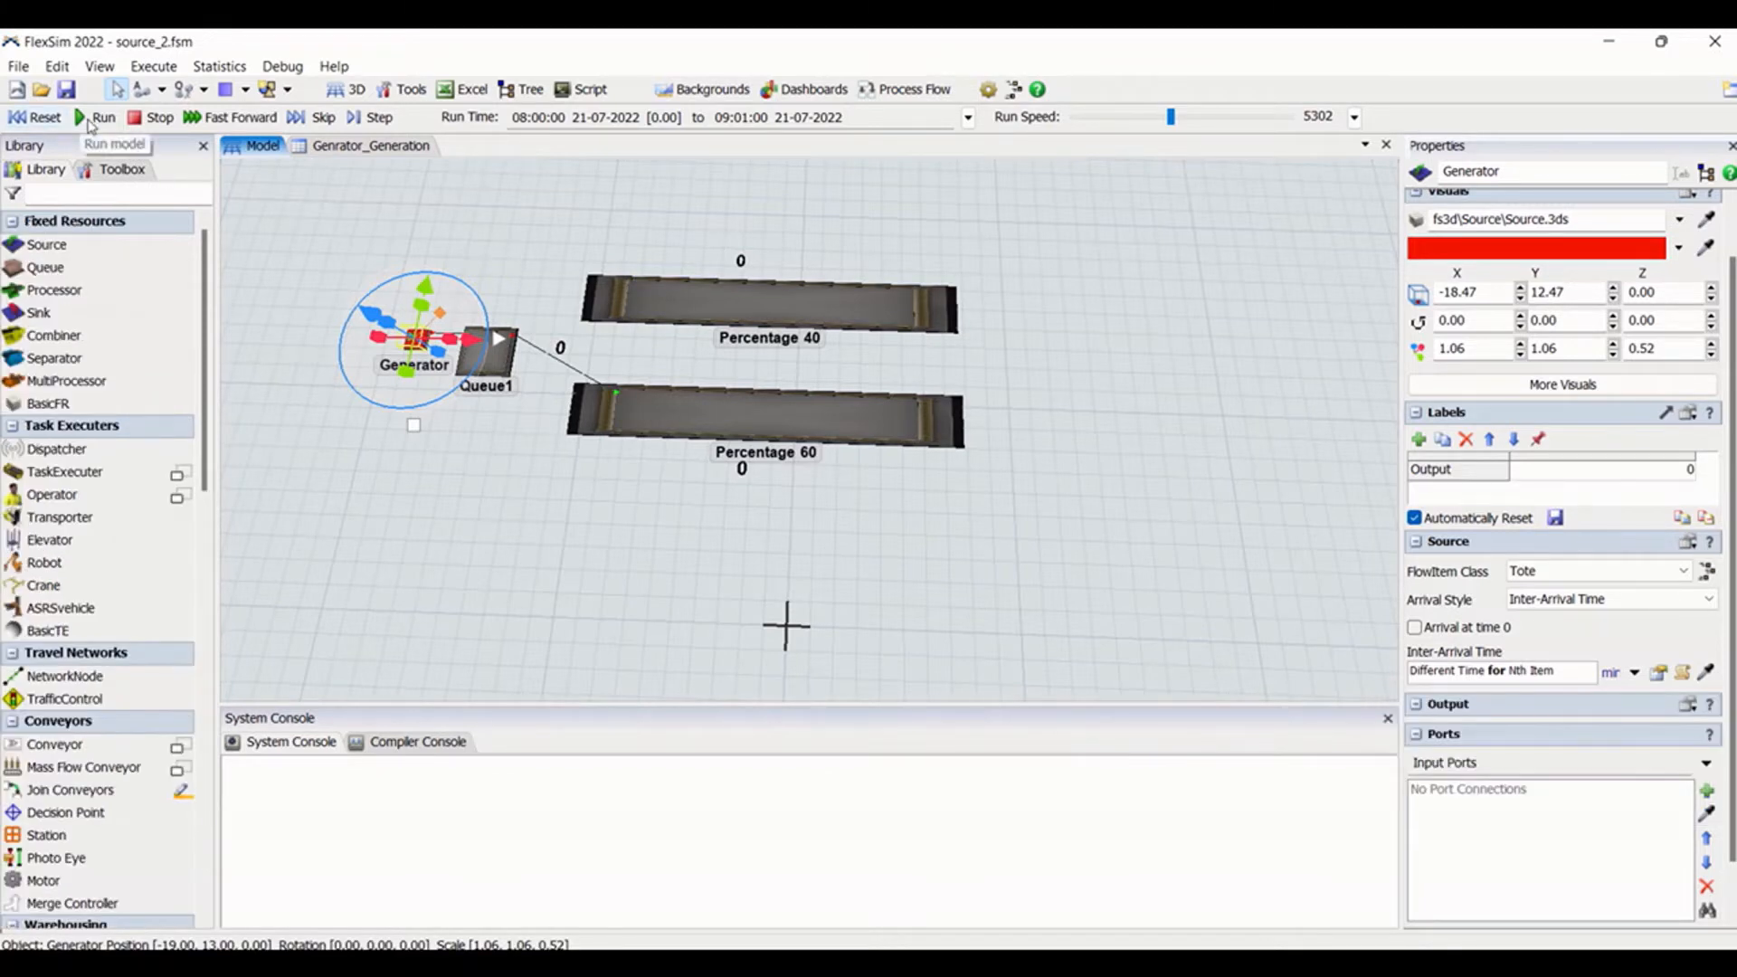
{"action": "left_click", "coordinate": [271, 301]}
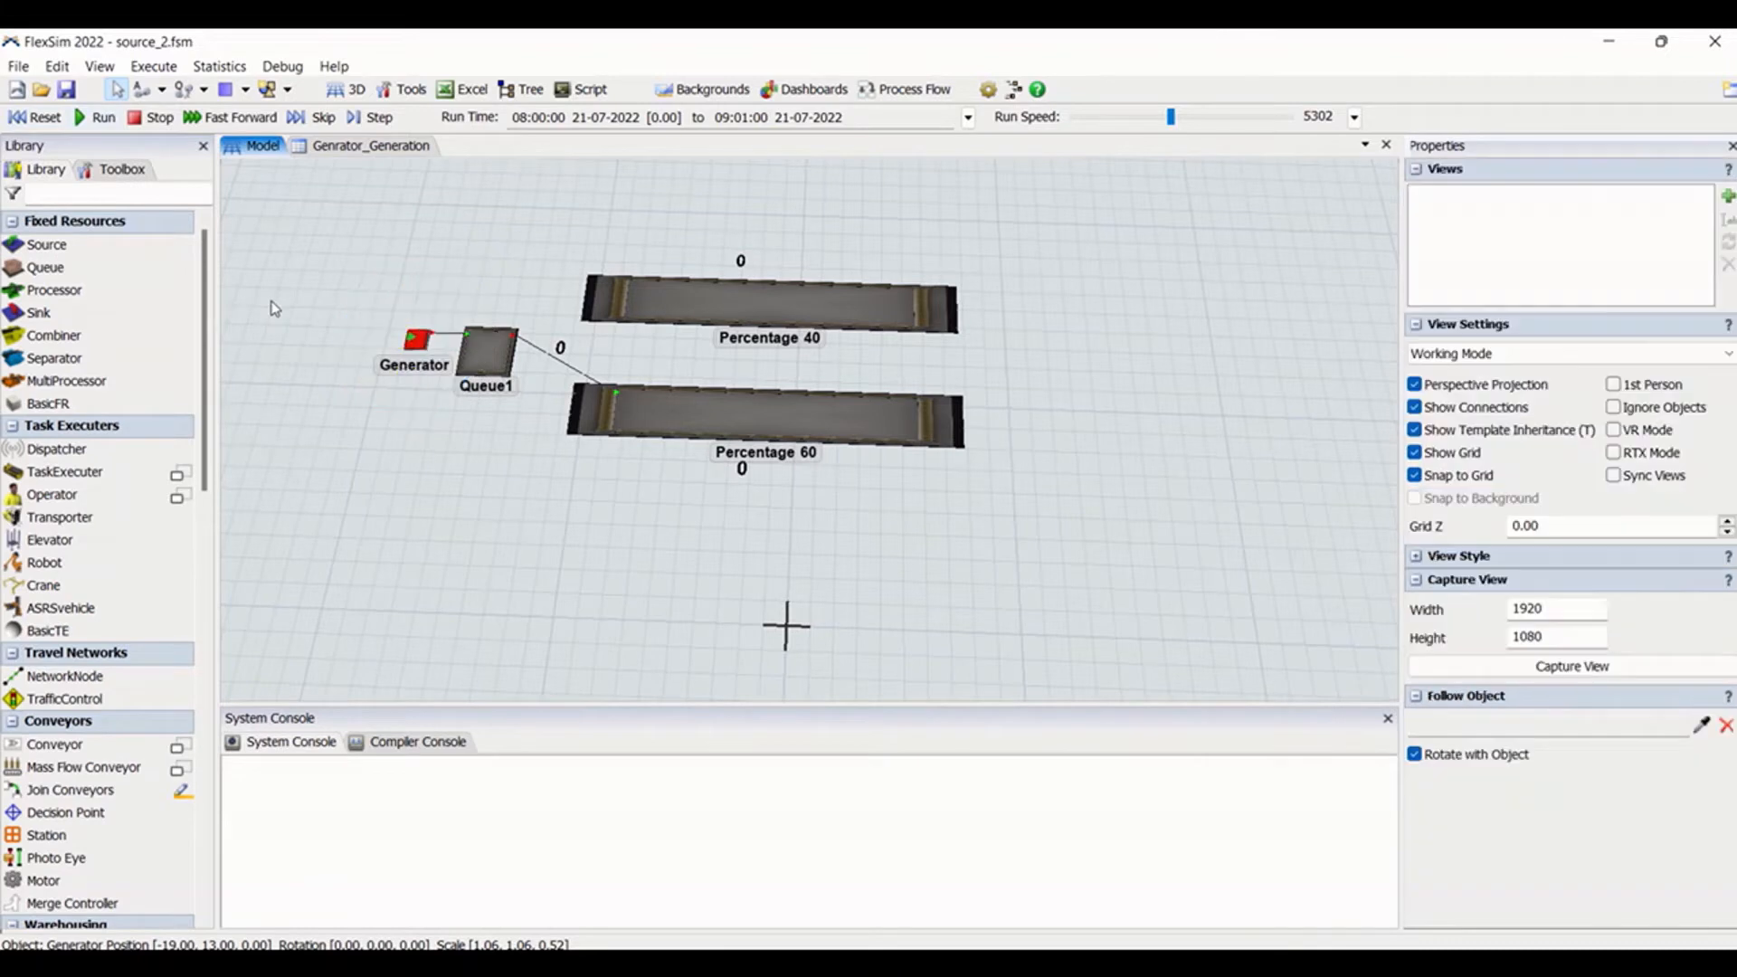
{"action": "left_click", "coordinate": [96, 118]}
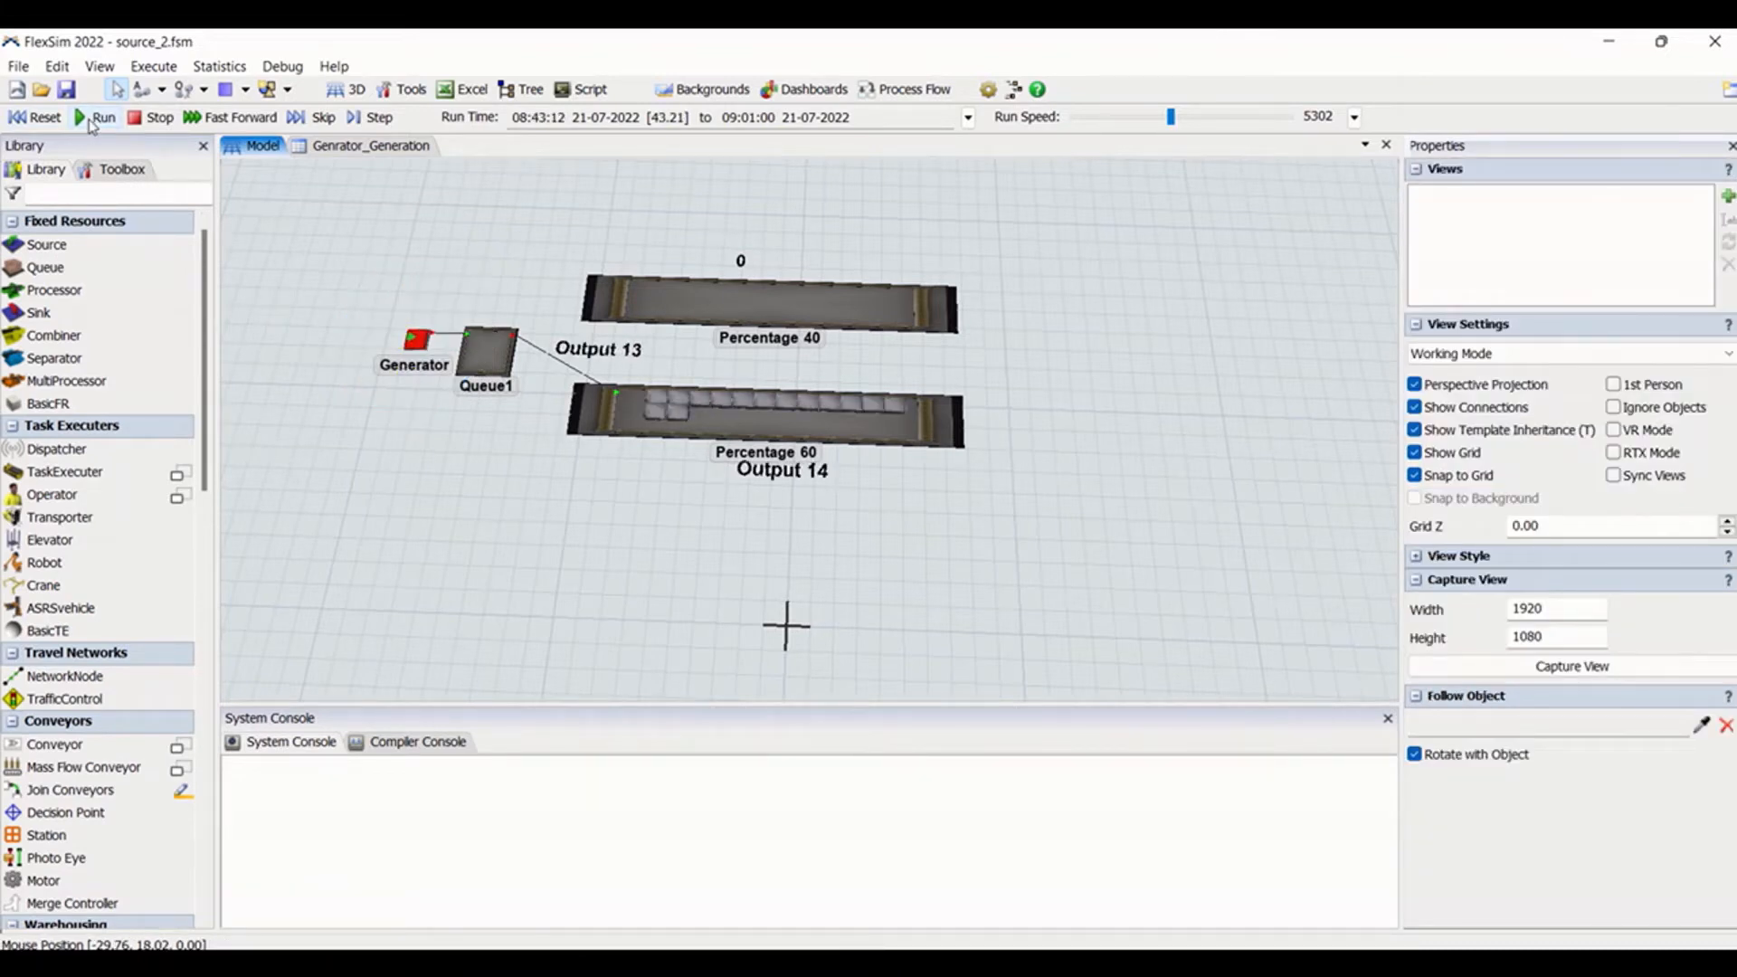
Inspect the timestamp and percent labels of individual totes in the Percentage 60 queue
{"action": "left_click", "coordinate": [894, 407]}
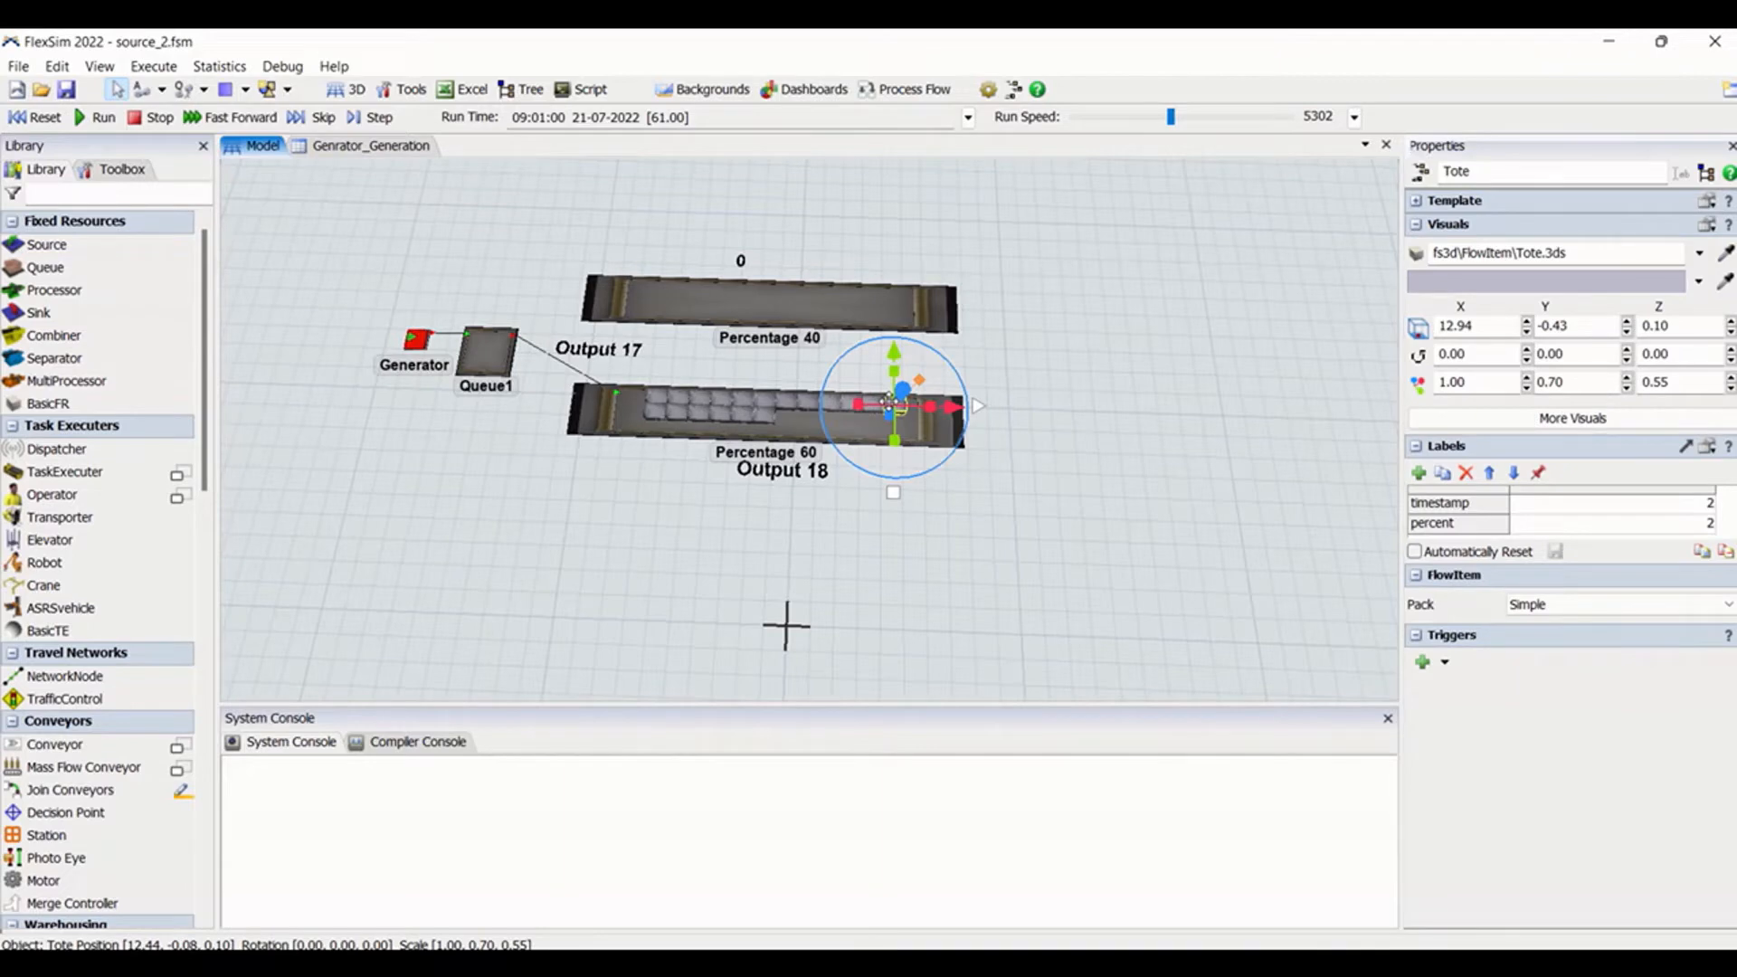
{"action": "left_click", "coordinate": [845, 487]}
{"action": "scroll", "coordinate": [845, 486], "scroll_direction": "up", "scroll_amount": 5}
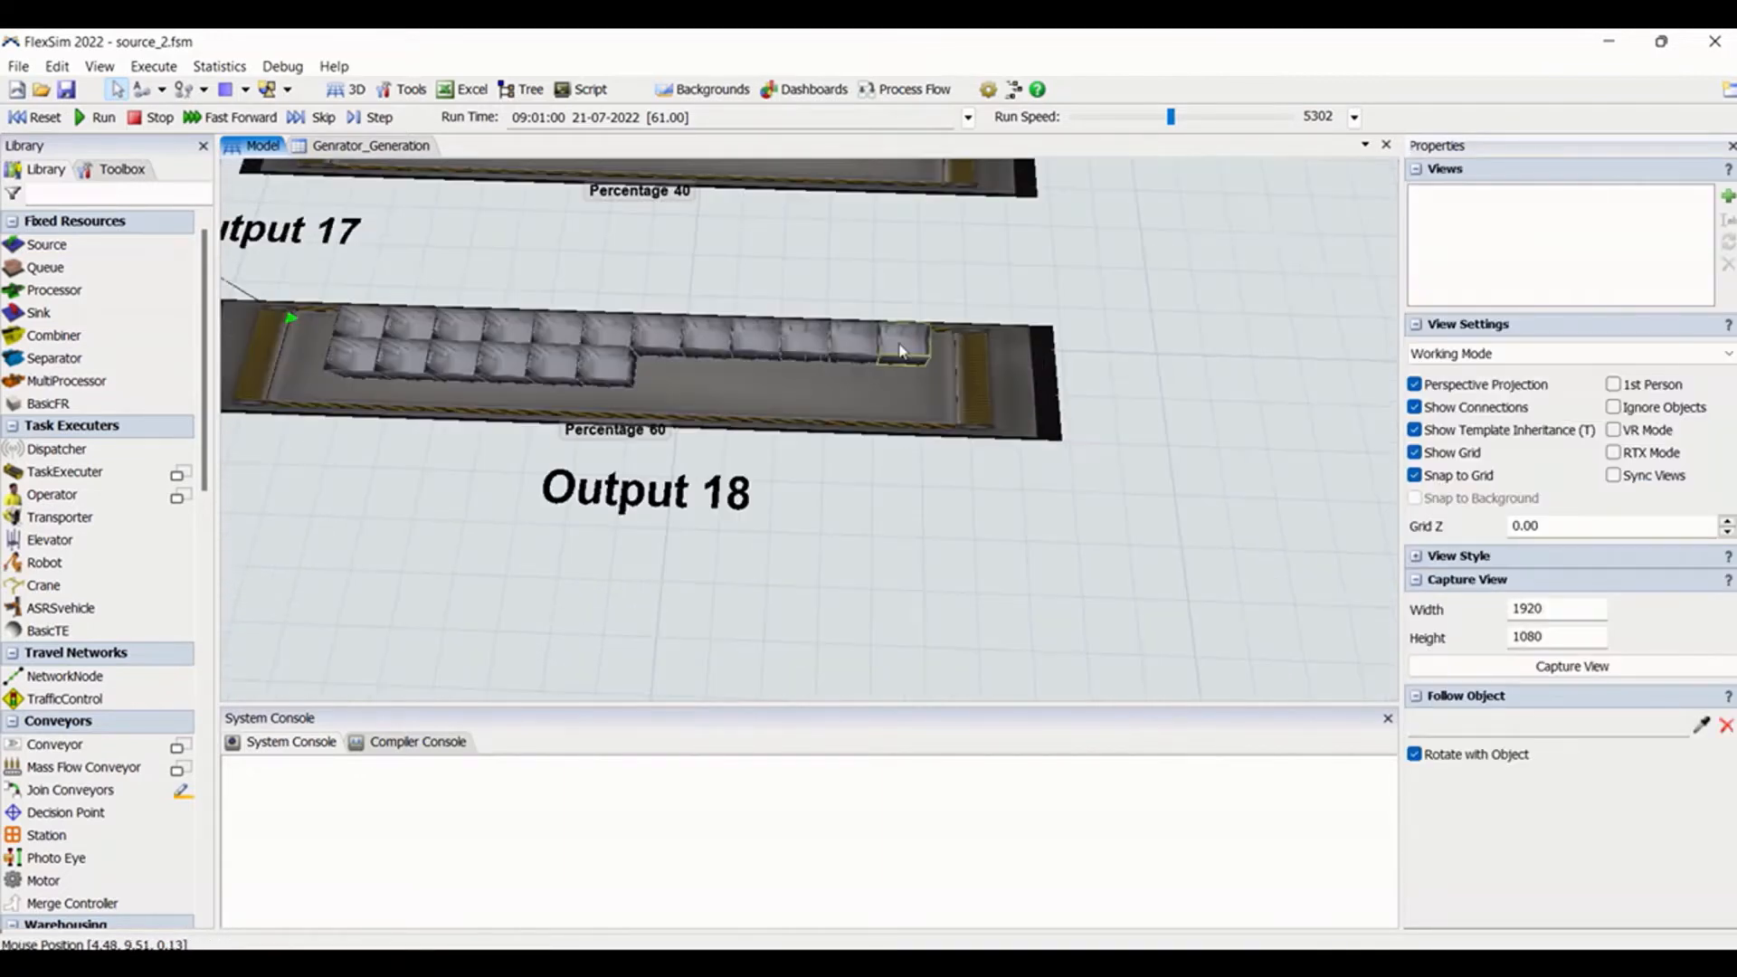
{"action": "left_click", "coordinate": [901, 351]}
{"action": "left_click", "coordinate": [864, 529]}
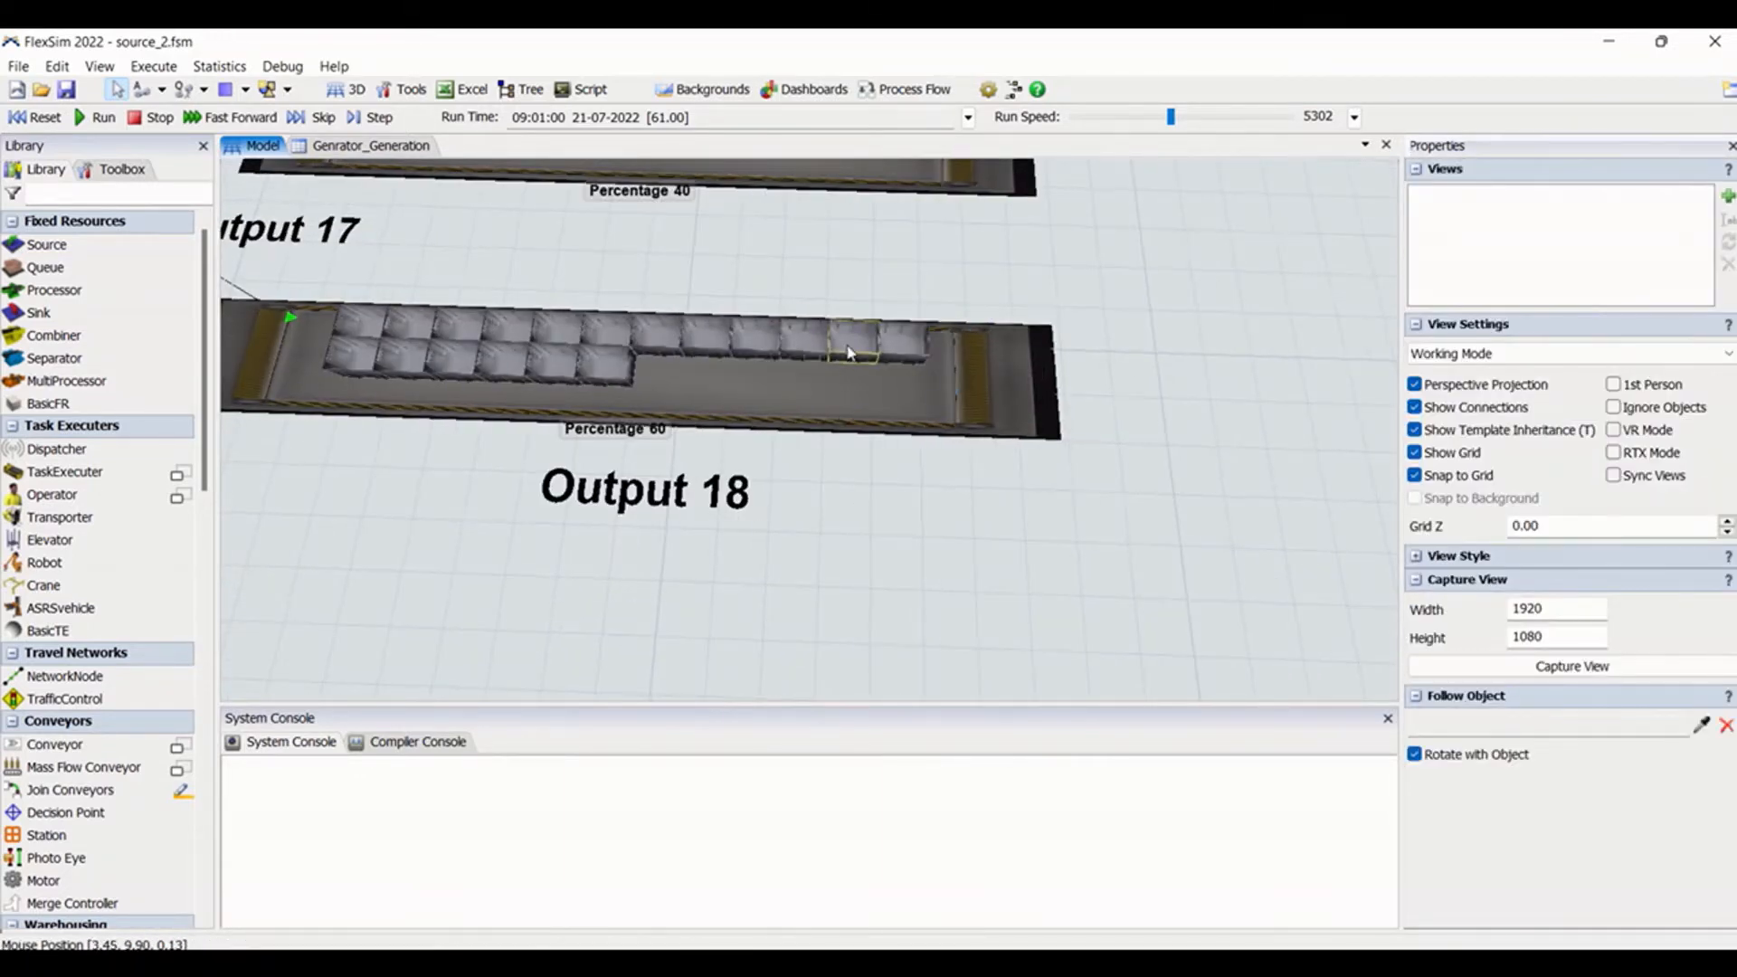
{"action": "left_click", "coordinate": [699, 342]}
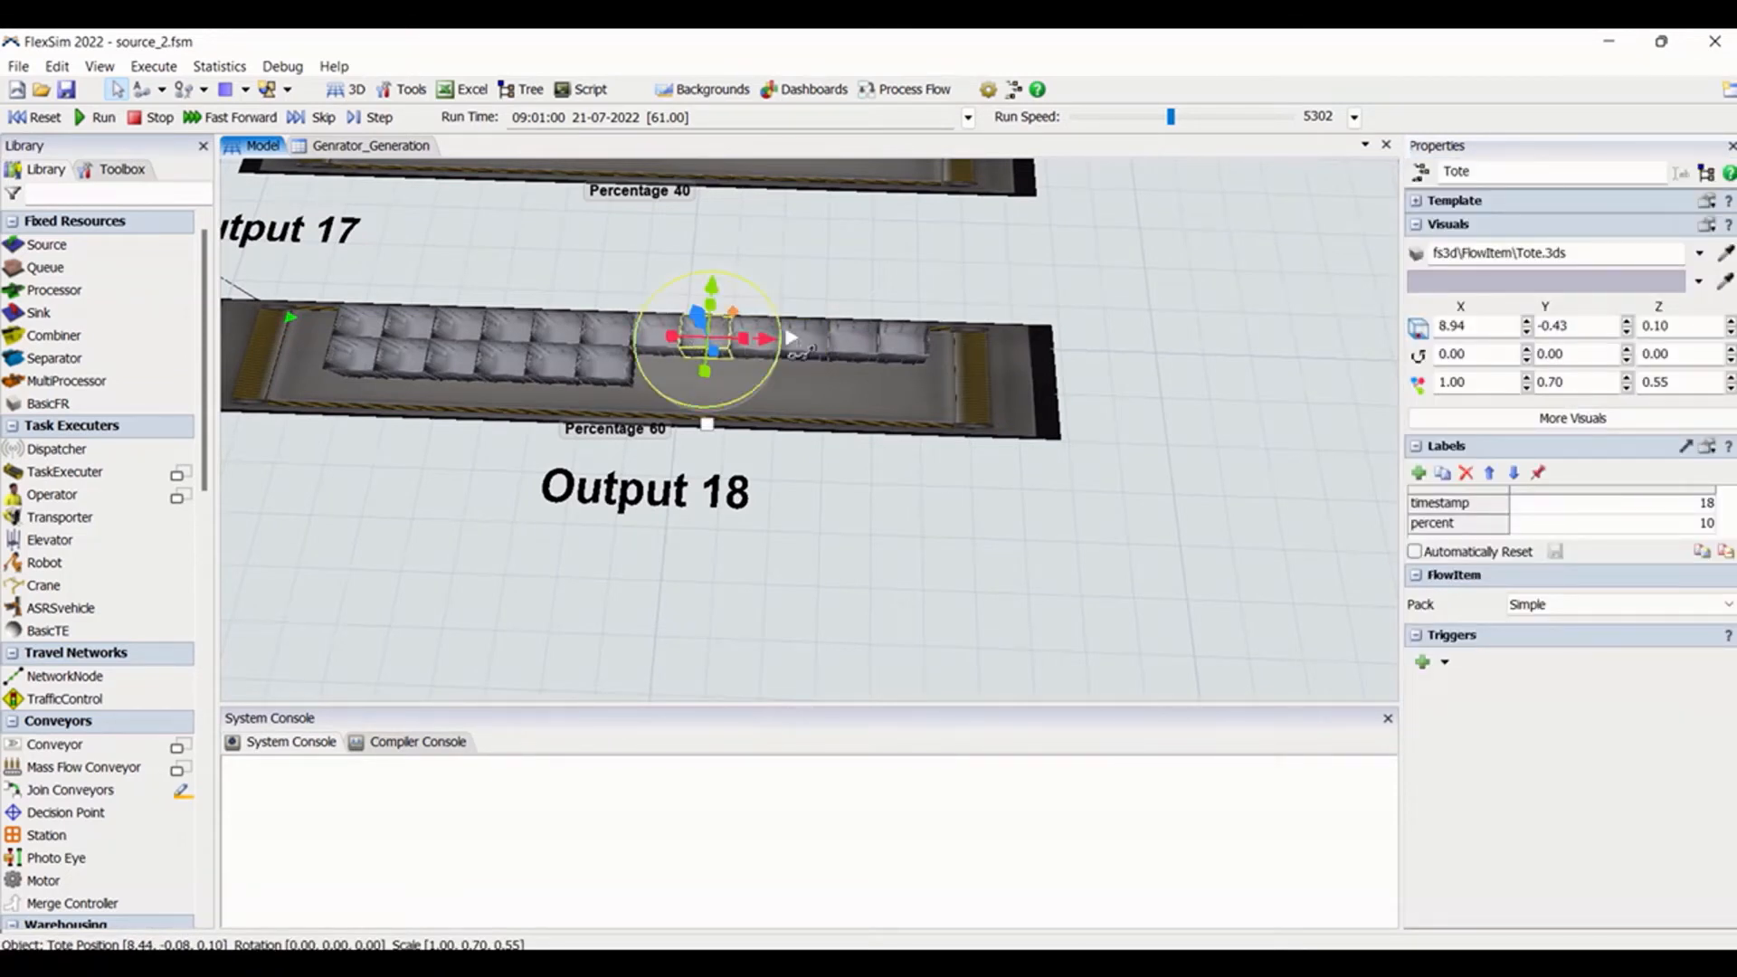
{"action": "left_click", "coordinate": [833, 524]}
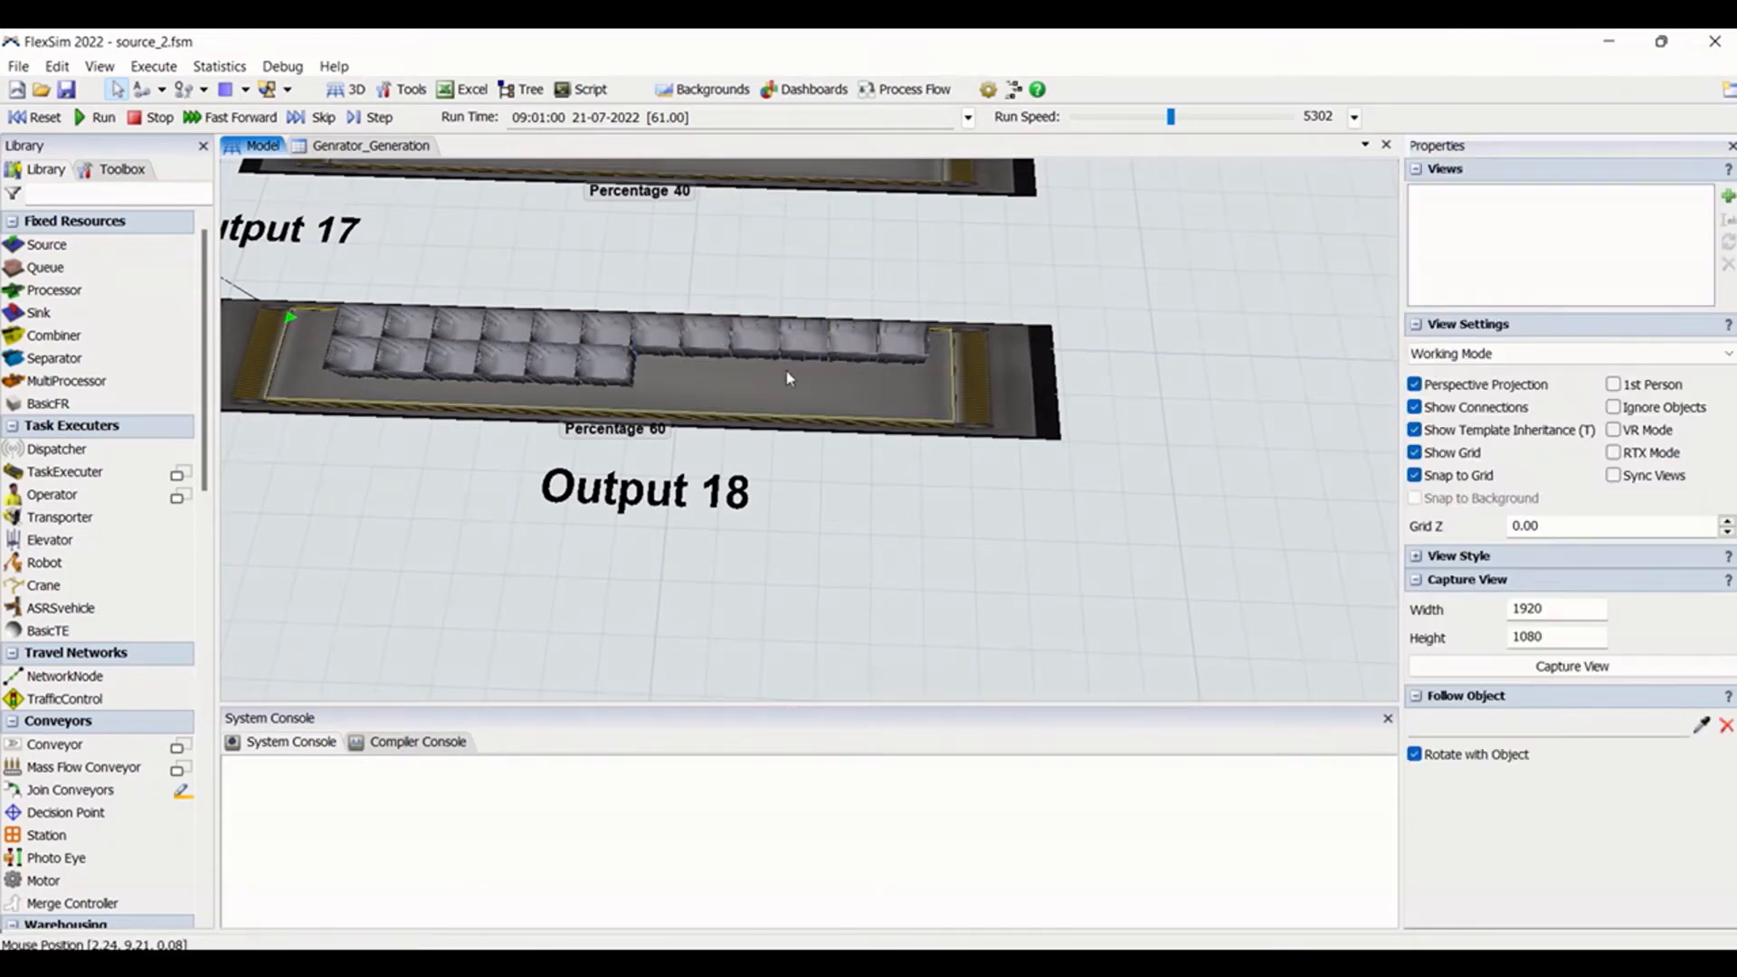
Compare the timestamp and percent labels of the fourth and fifth totes in the Percentage 60 queue
{"action": "left_click", "coordinate": [785, 366]}
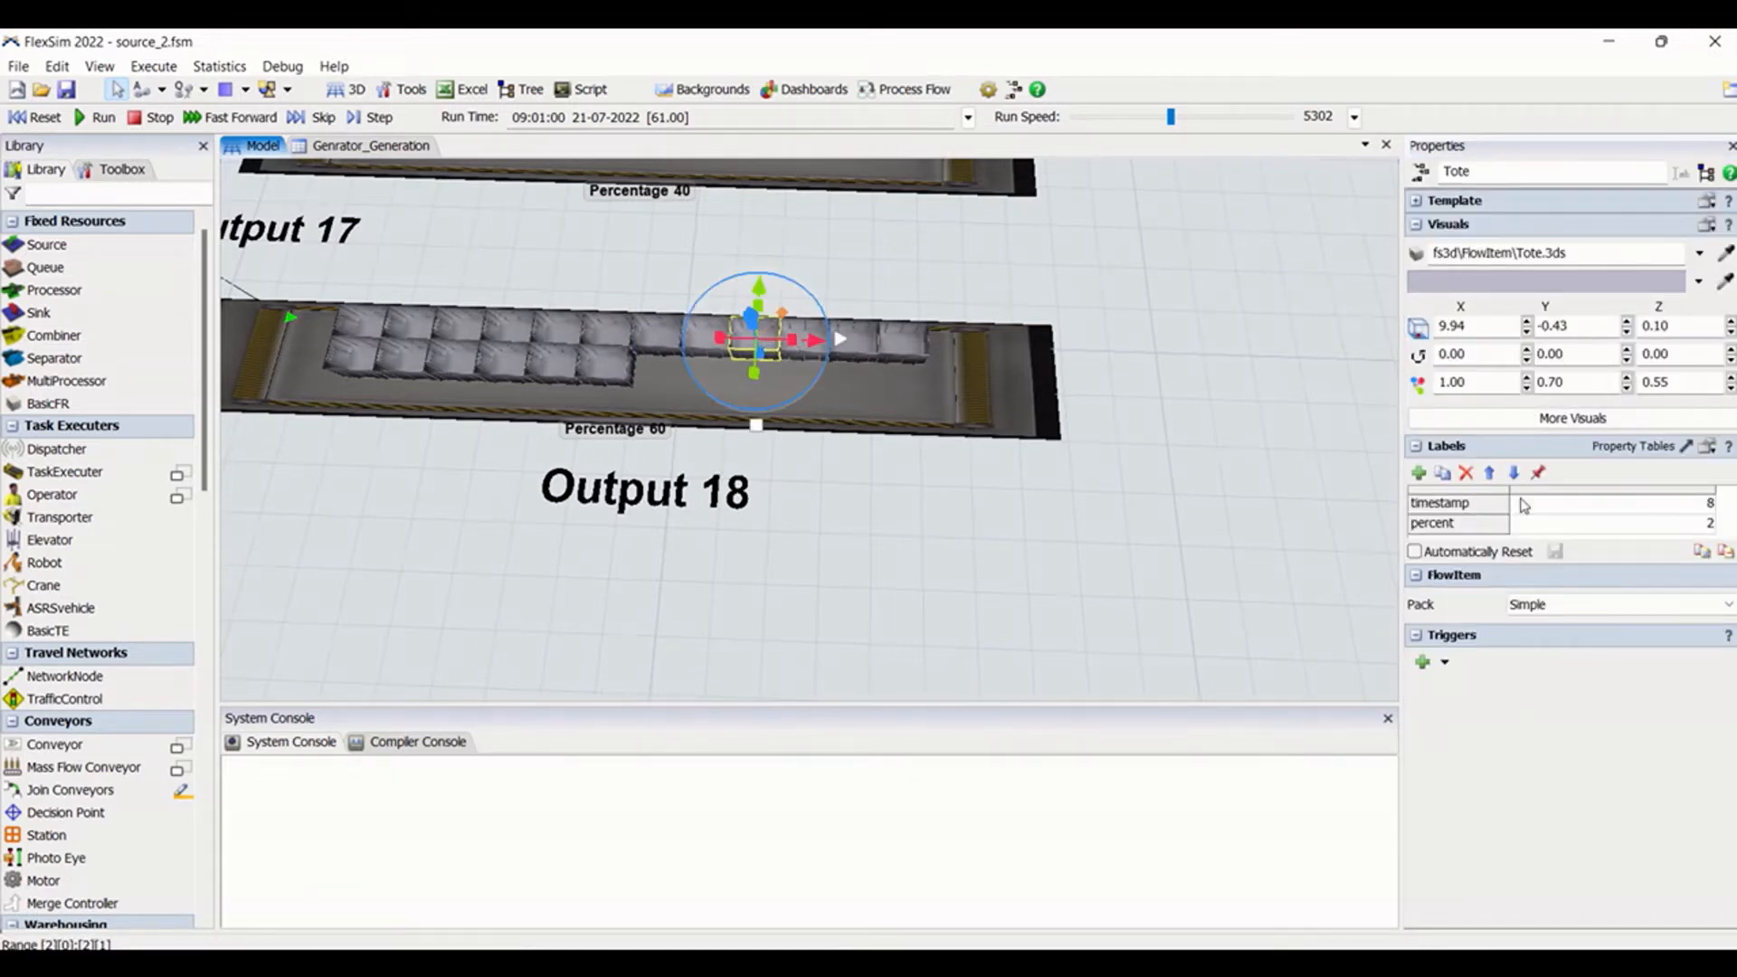
{"action": "left_click", "coordinate": [882, 489]}
{"action": "left_click", "coordinate": [704, 340]}
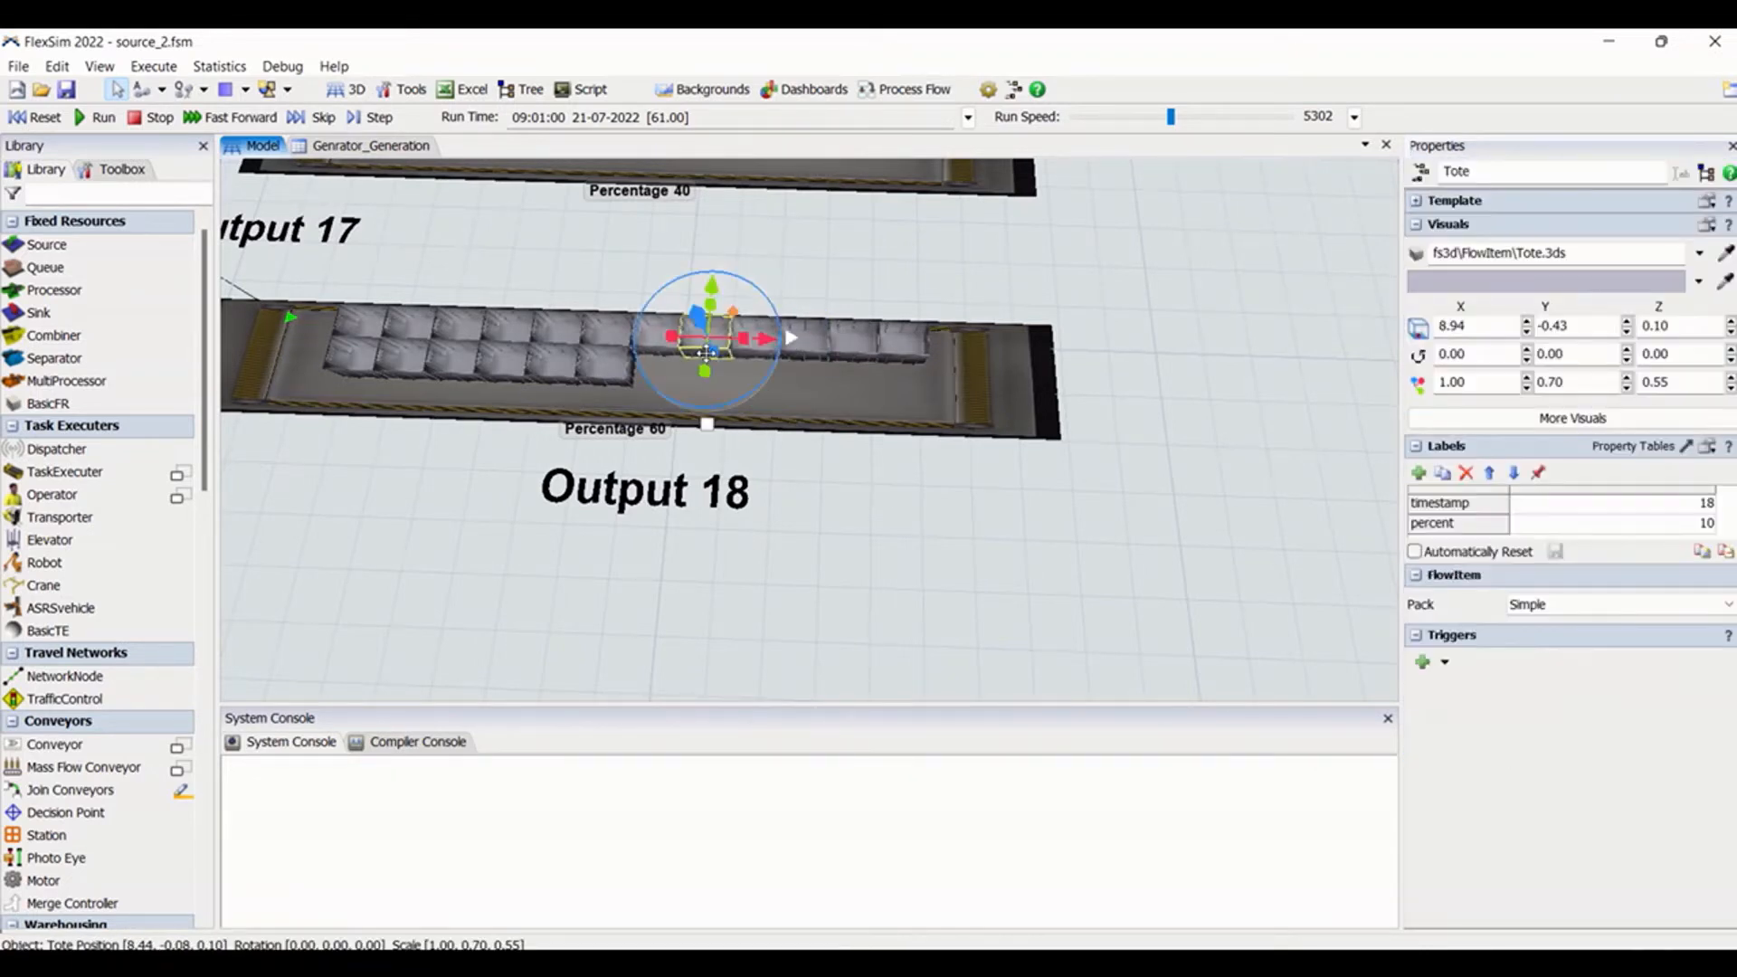
{"action": "left_click", "coordinate": [867, 511]}
{"action": "left_click", "coordinate": [764, 345]}
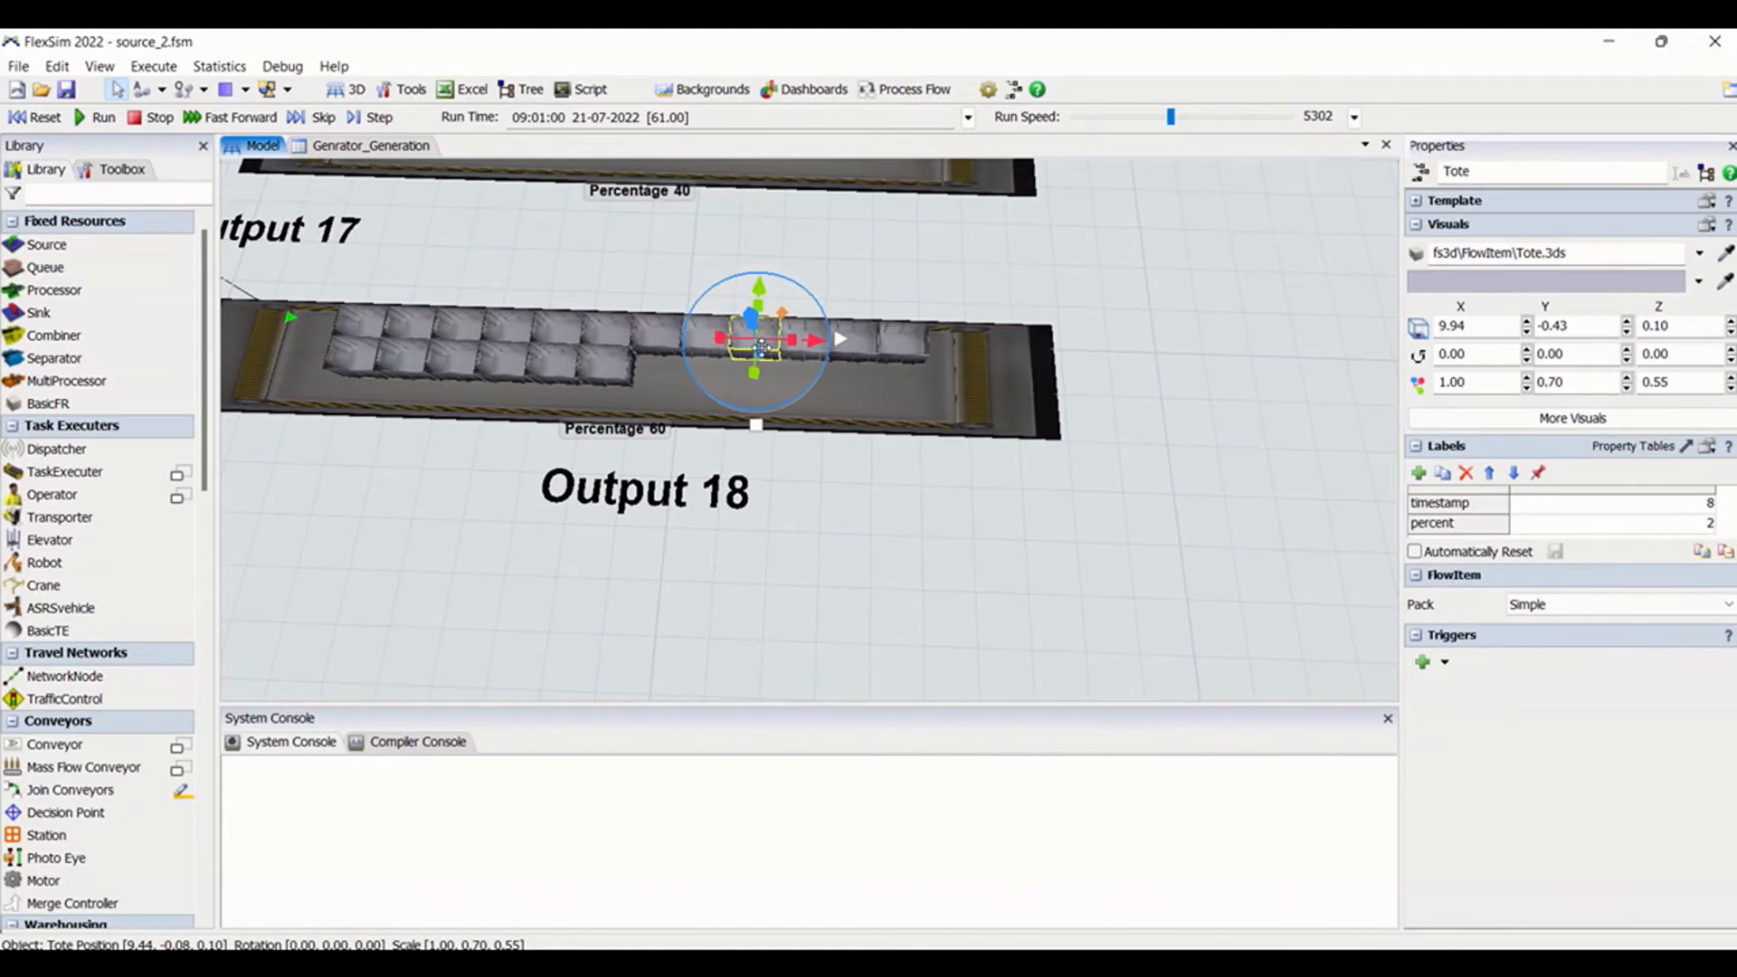
{"action": "left_click", "coordinate": [847, 544]}
{"action": "left_click", "coordinate": [712, 341]}
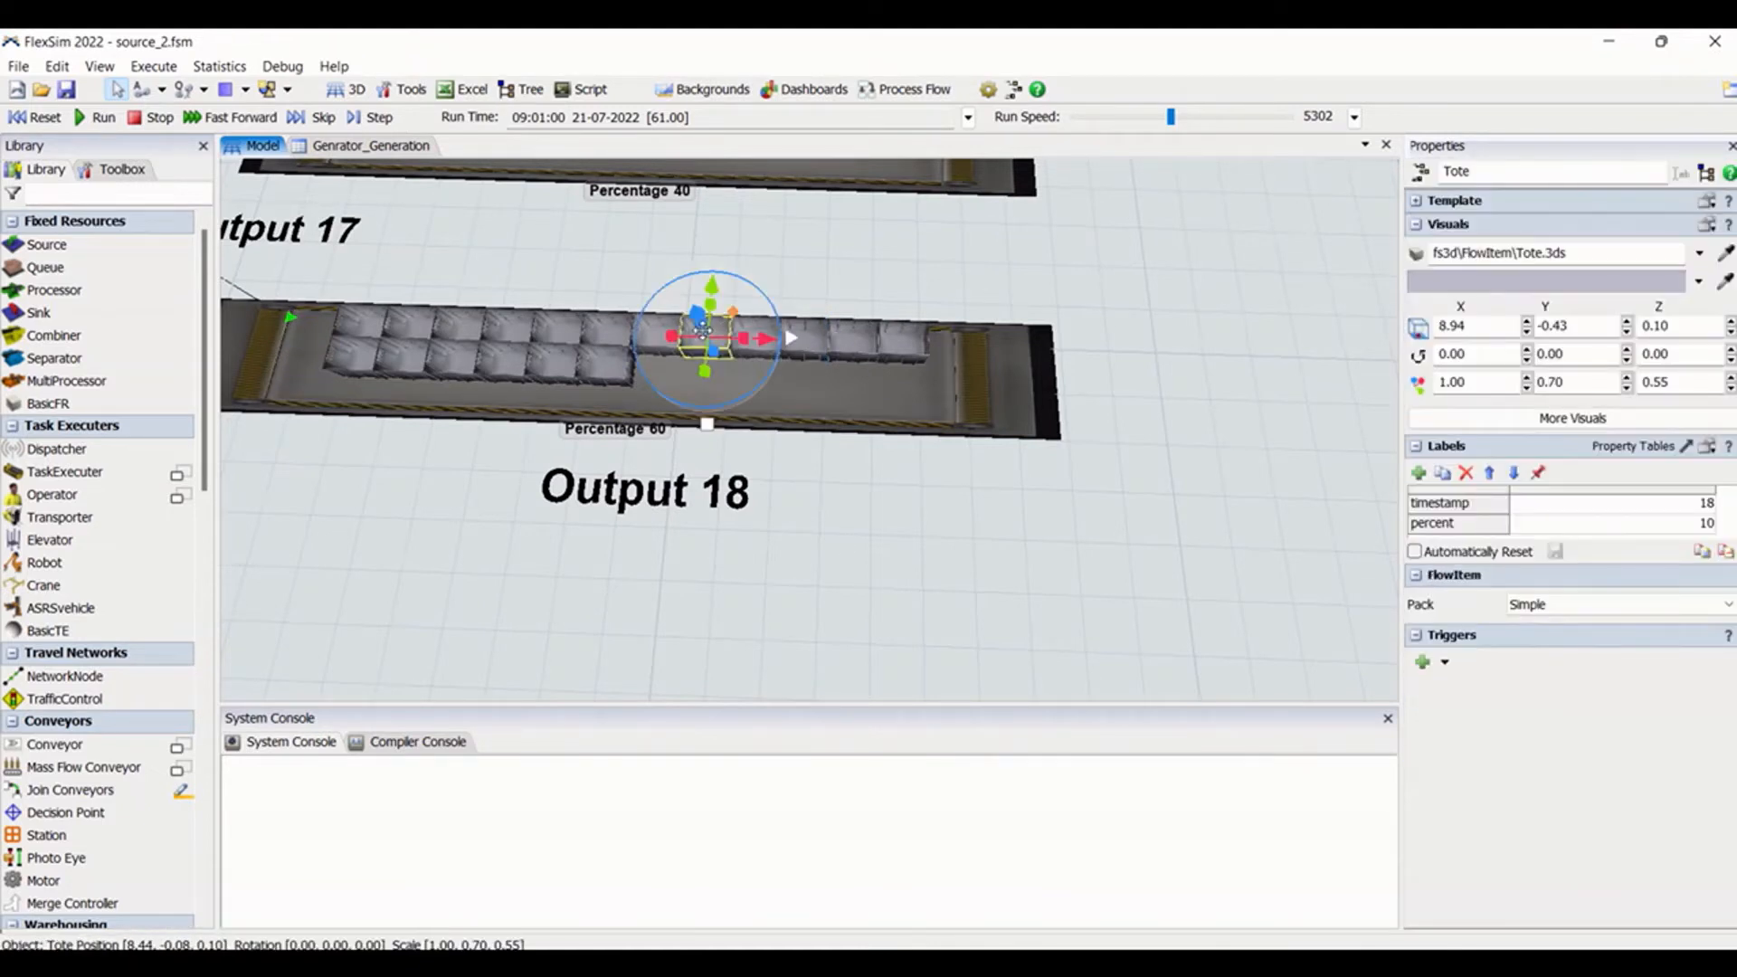
{"action": "left_click", "coordinate": [795, 286]}
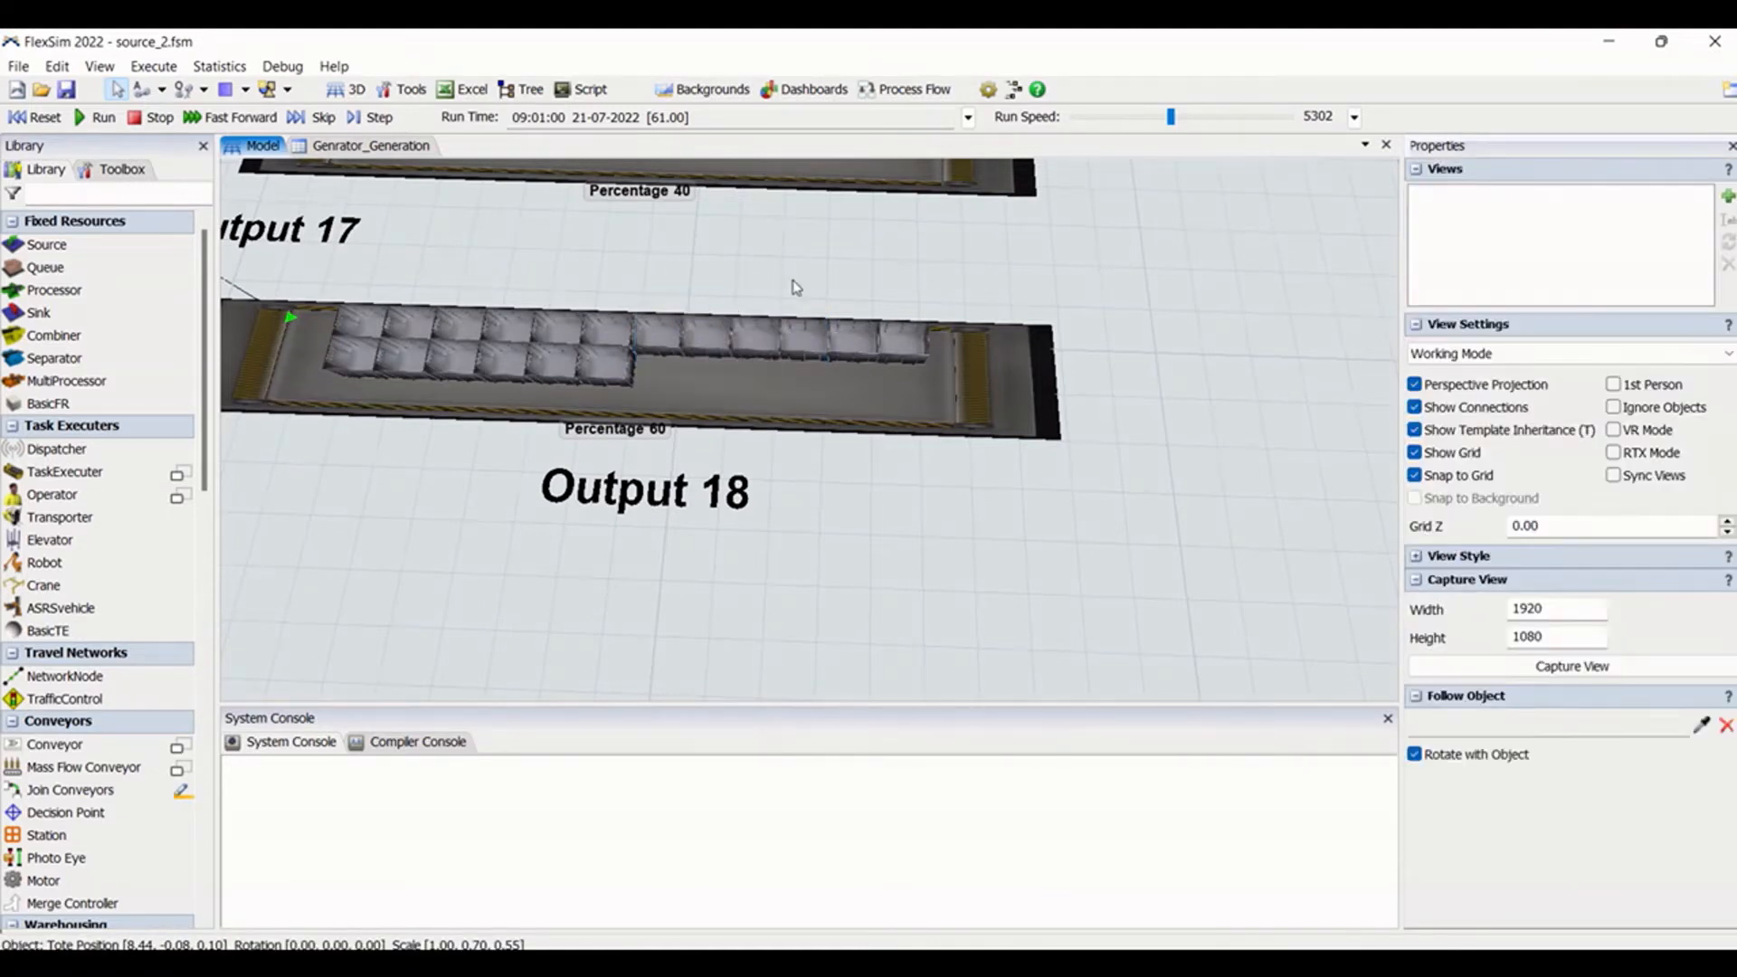
{"action": "left_click", "coordinate": [765, 349]}
{"action": "left_click", "coordinate": [881, 485]}
{"action": "scroll", "coordinate": [881, 485], "scroll_direction": "down", "scroll_amount": 5}
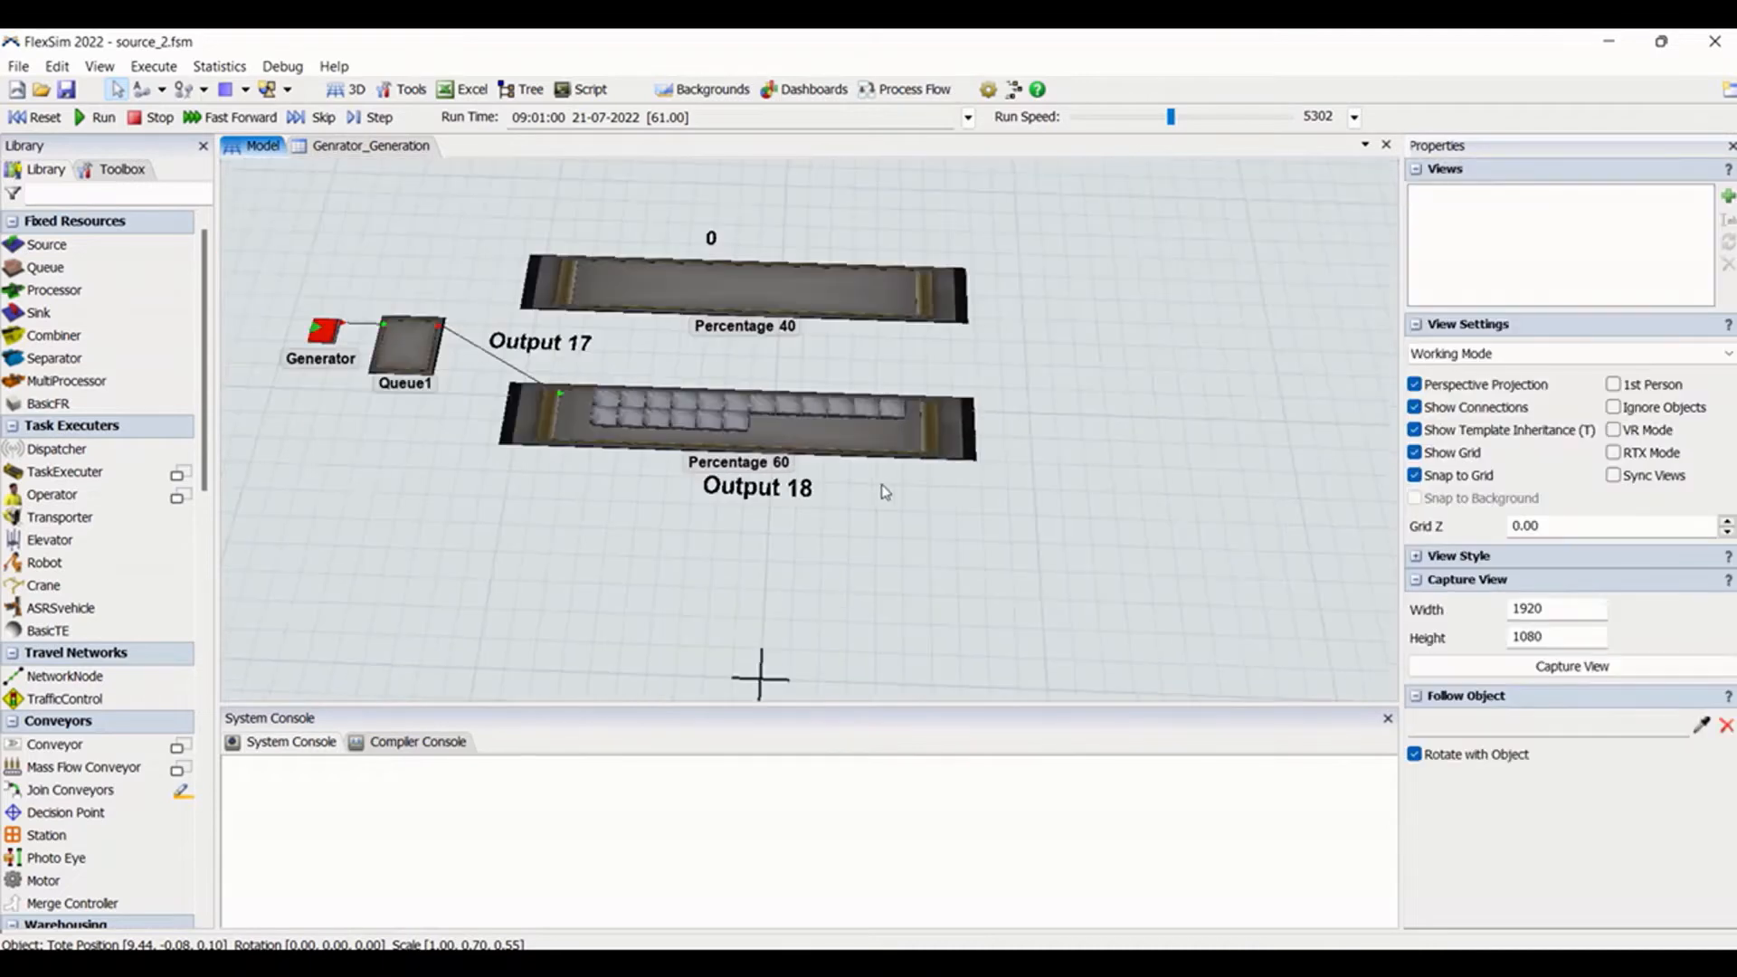
Review the Generator's Different Time for Nth Item setting and the other inter-arrival time options offered
{"action": "left_click", "coordinate": [322, 335]}
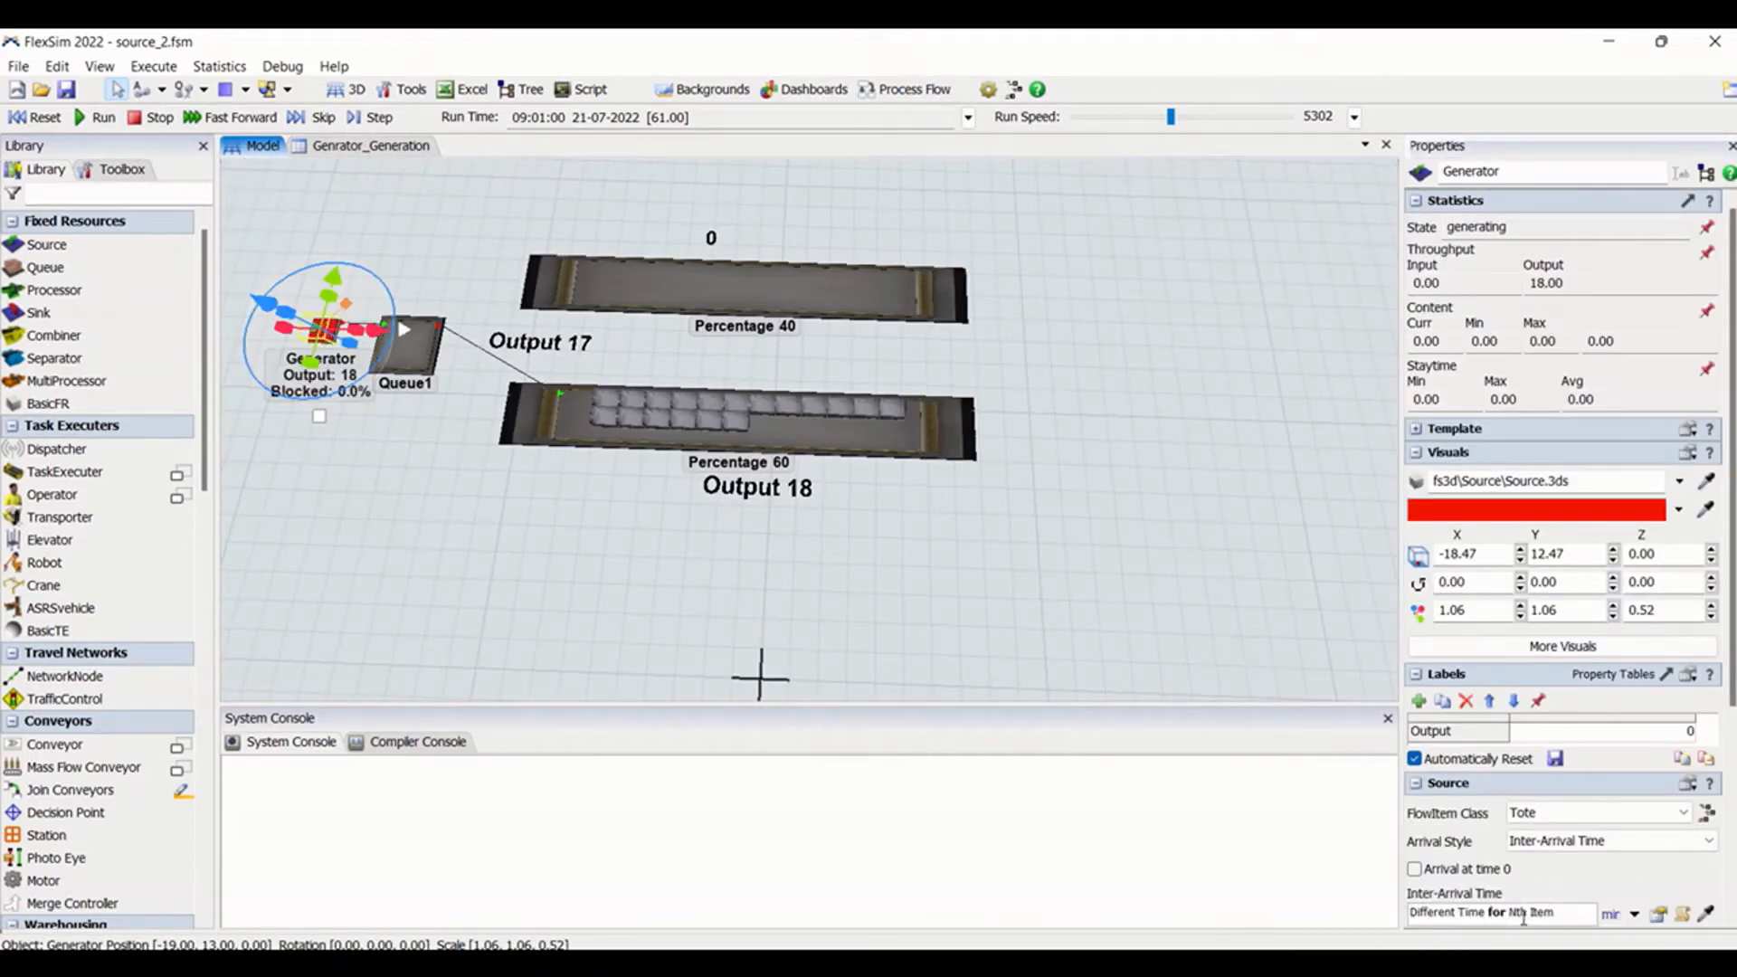
{"action": "left_click", "coordinate": [1659, 914]}
{"action": "left_click", "coordinate": [1654, 916]}
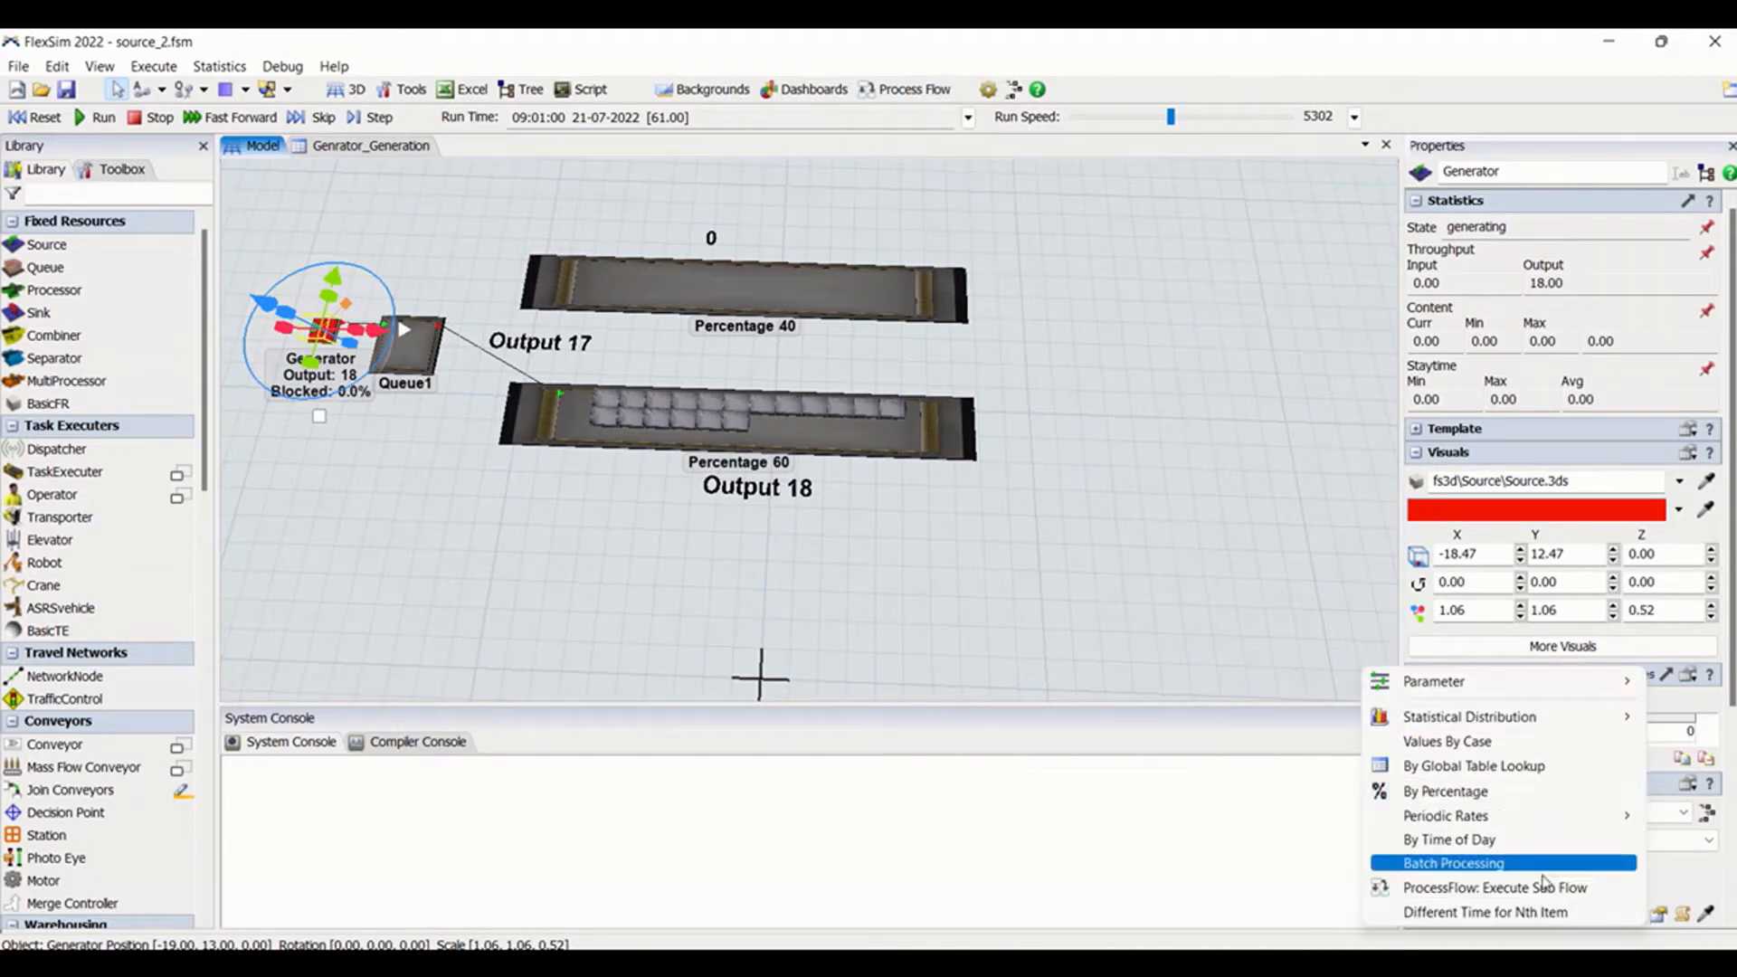
{"action": "left_click", "coordinate": [1239, 618]}
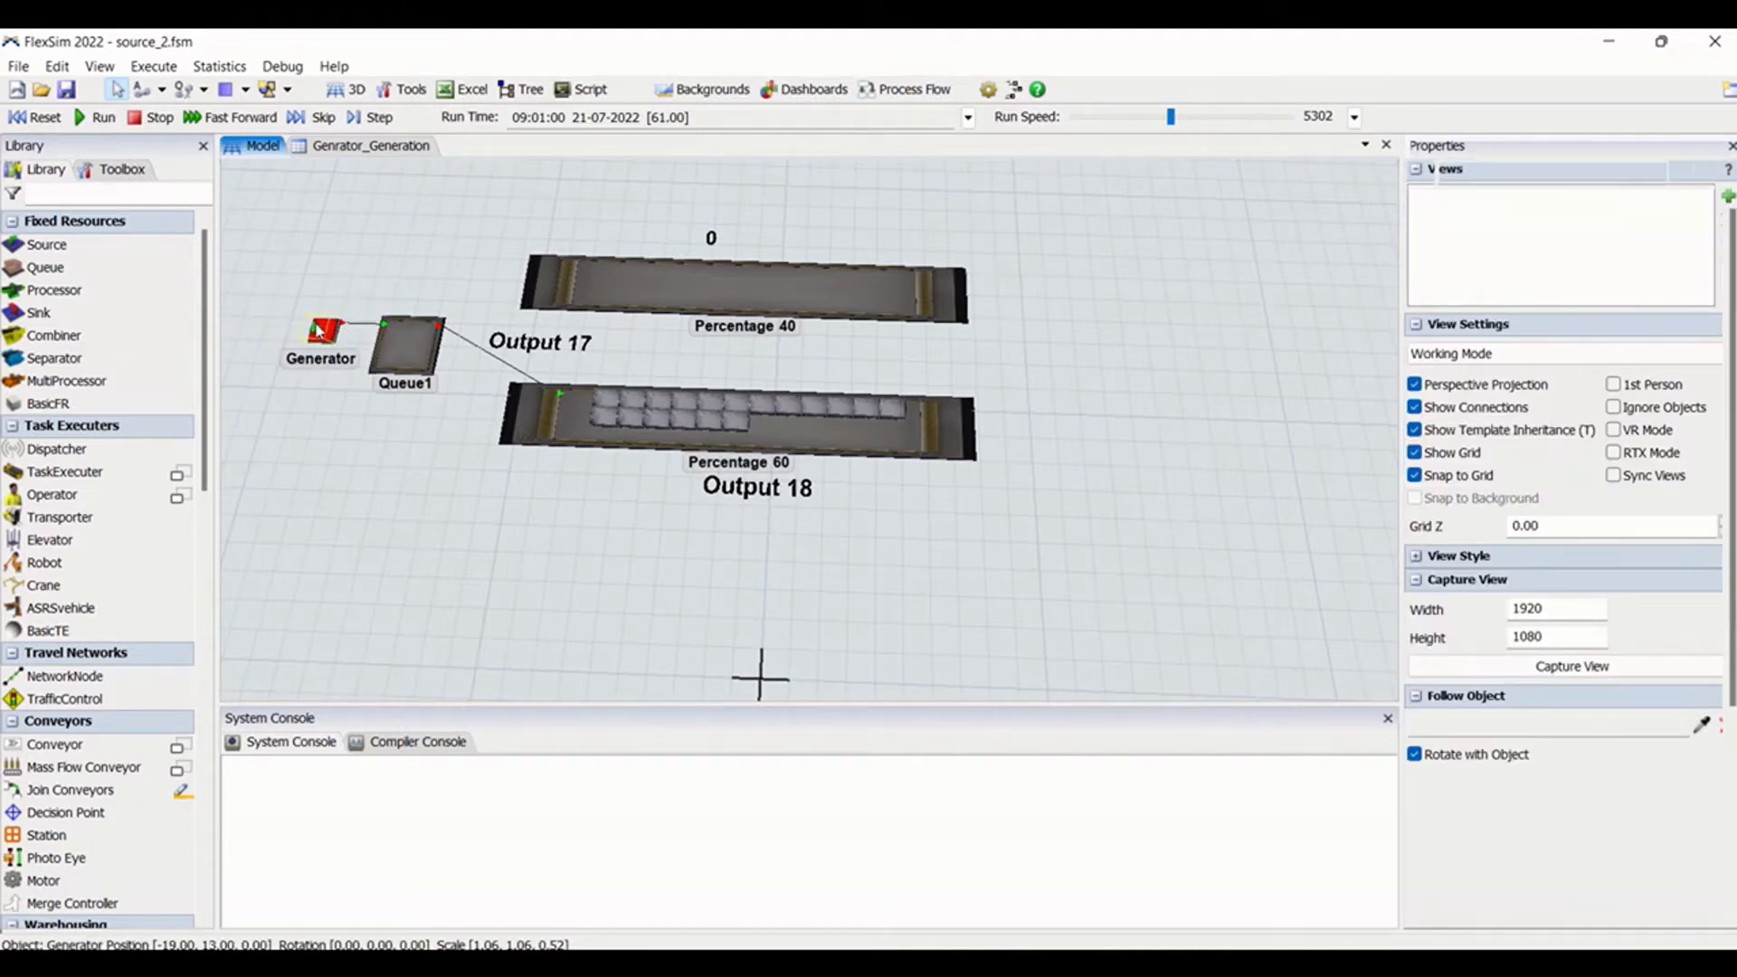
Look through the Send To Port options available for the Generator's output
{"action": "double_click", "coordinate": [318, 329]}
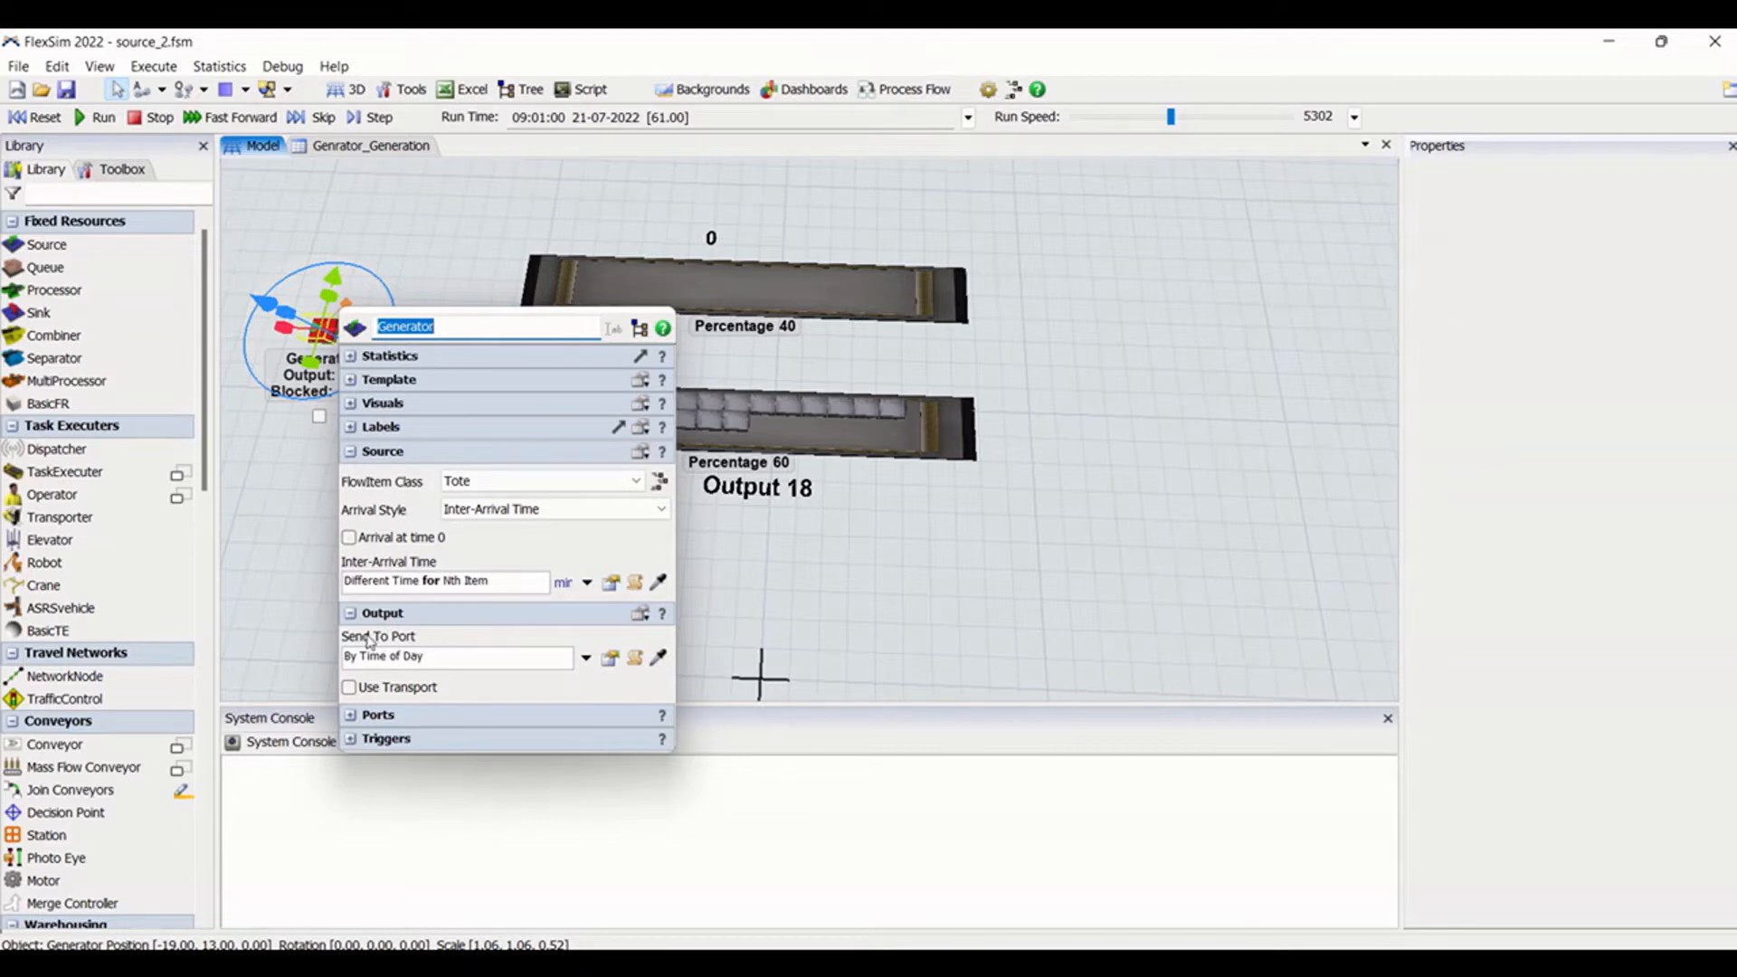
{"action": "left_click", "coordinate": [586, 658]}
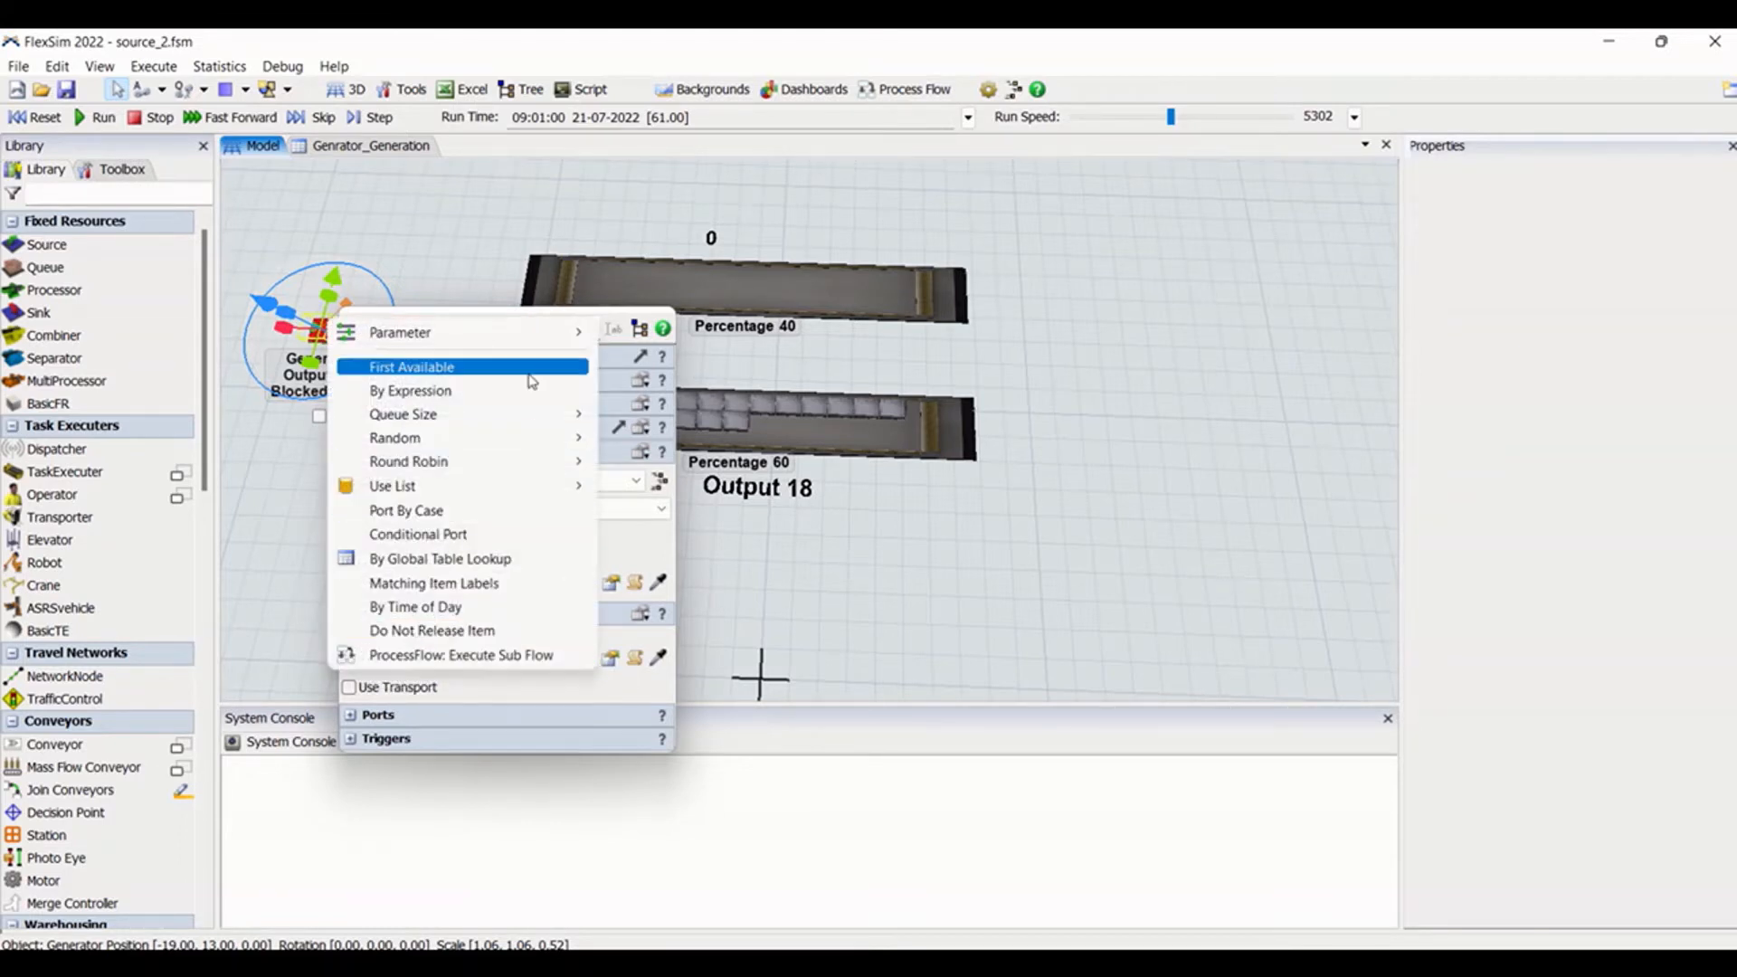
{"action": "left_click", "coordinate": [605, 679]}
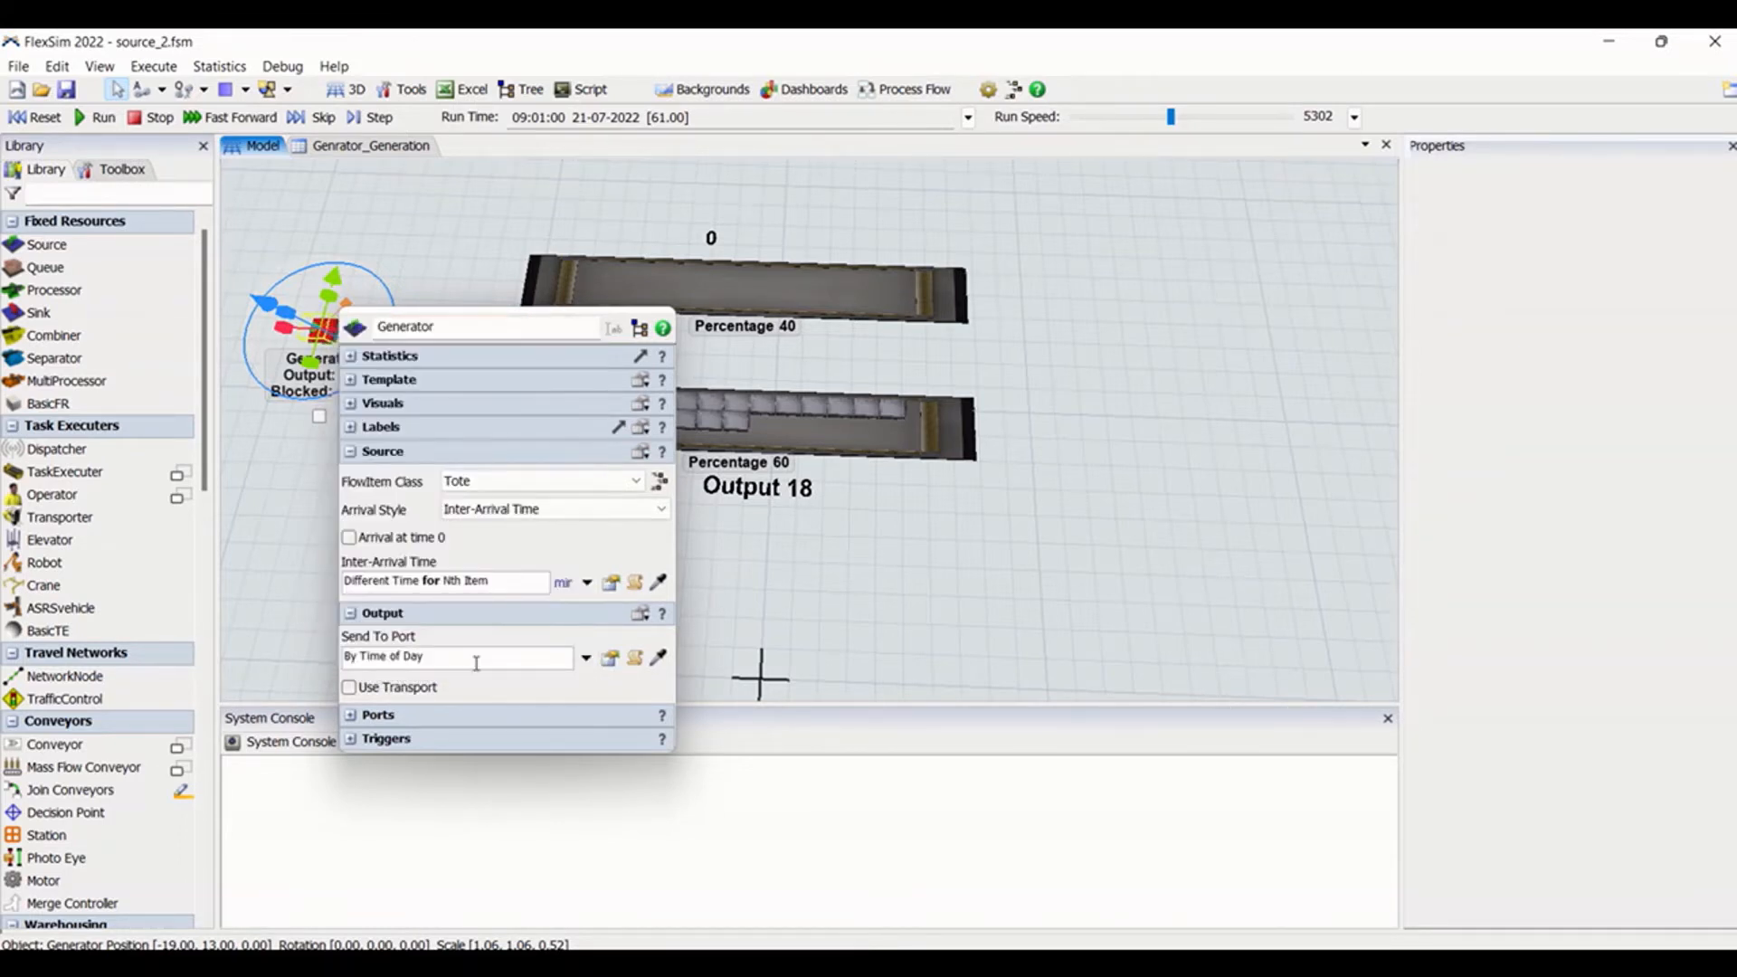
{"action": "left_click", "coordinate": [914, 635]}
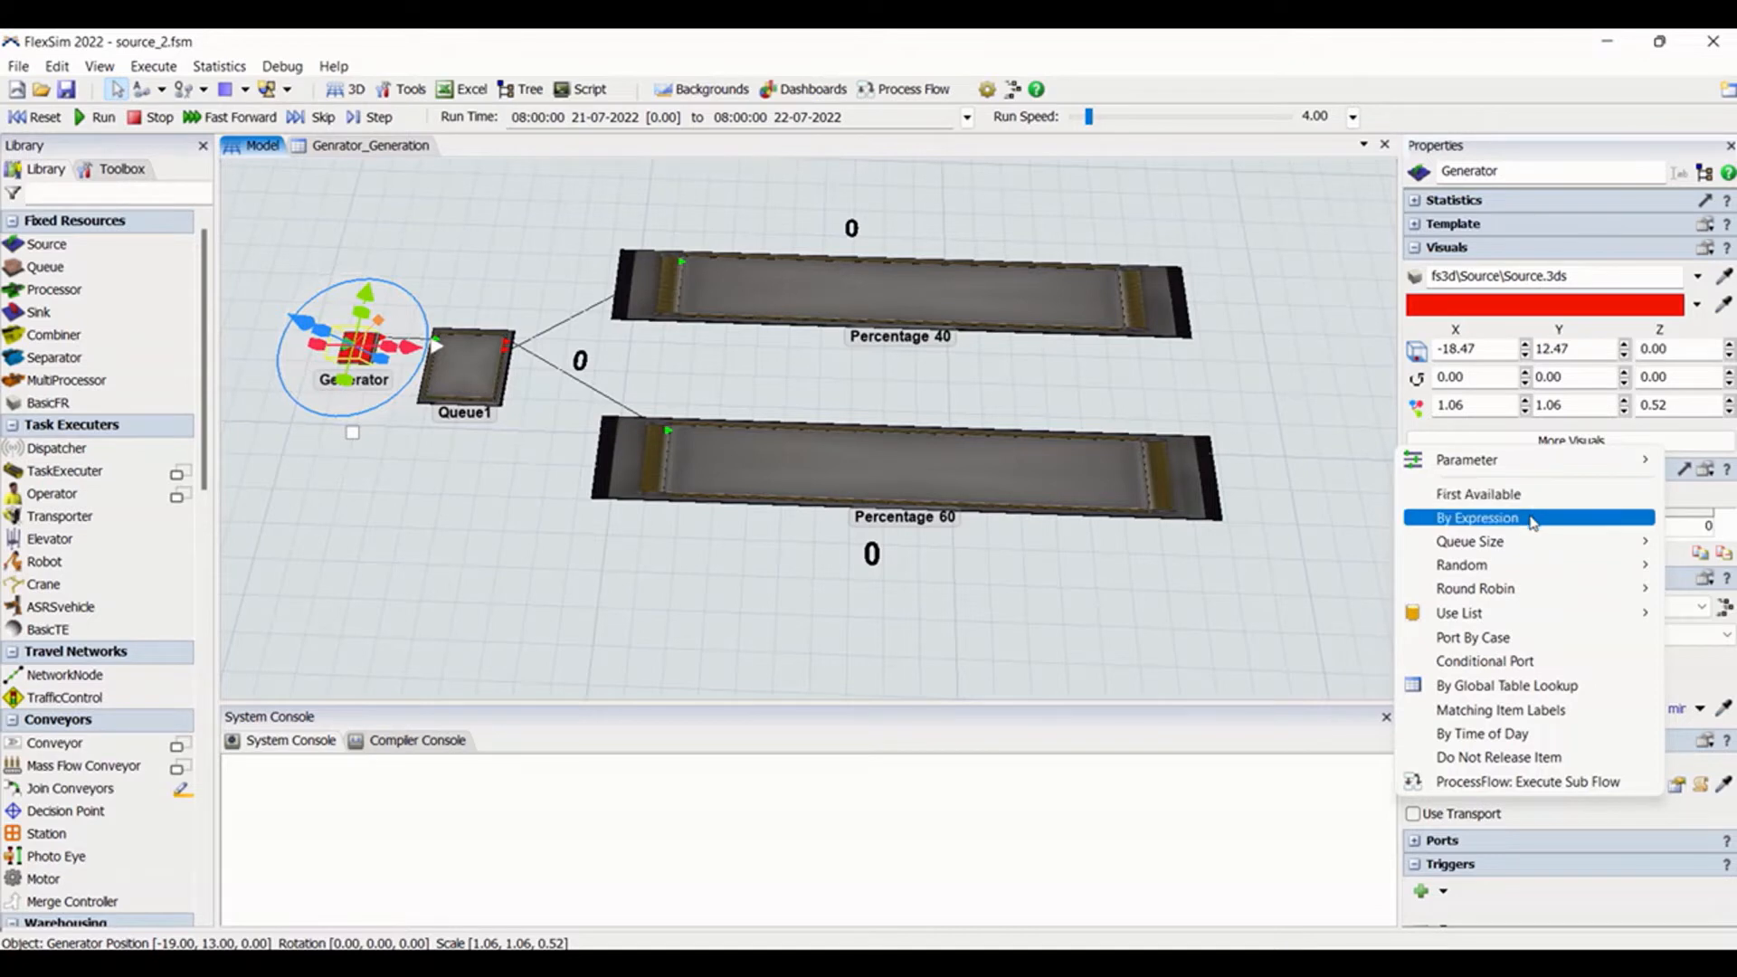
Set the Generator's Send To Port rule to First Available and check its properties
{"action": "mouse_move", "coordinate": [1541, 552]}
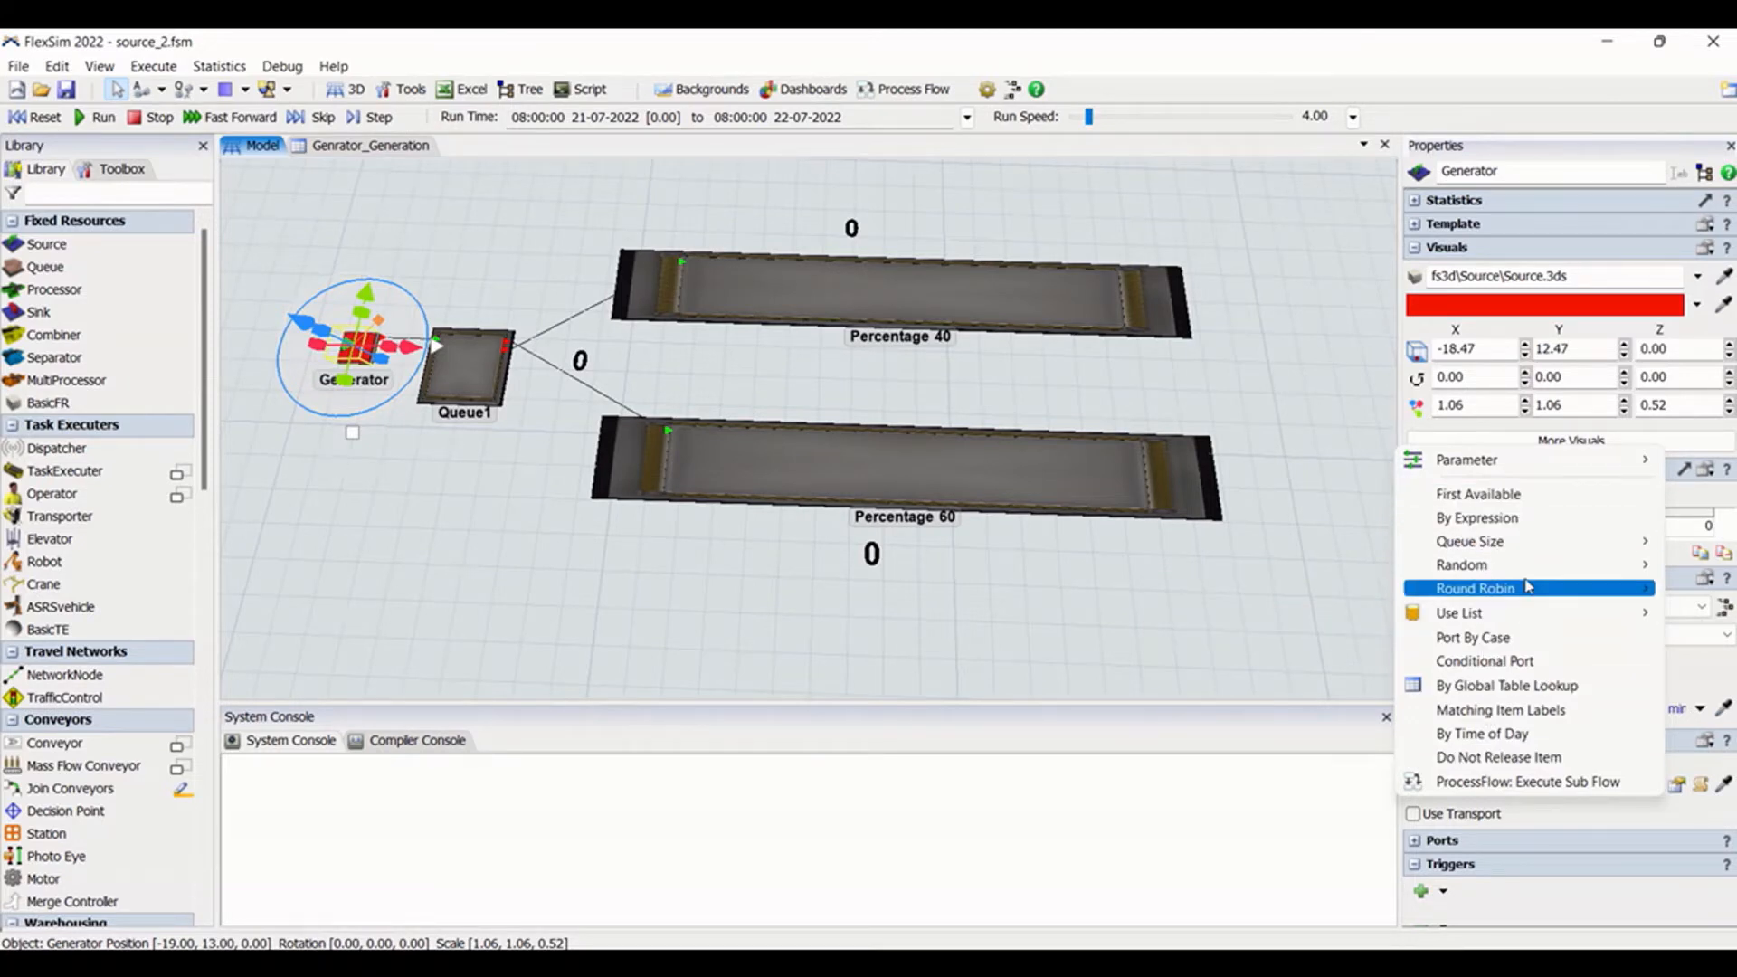
{"action": "left_click", "coordinate": [1508, 497]}
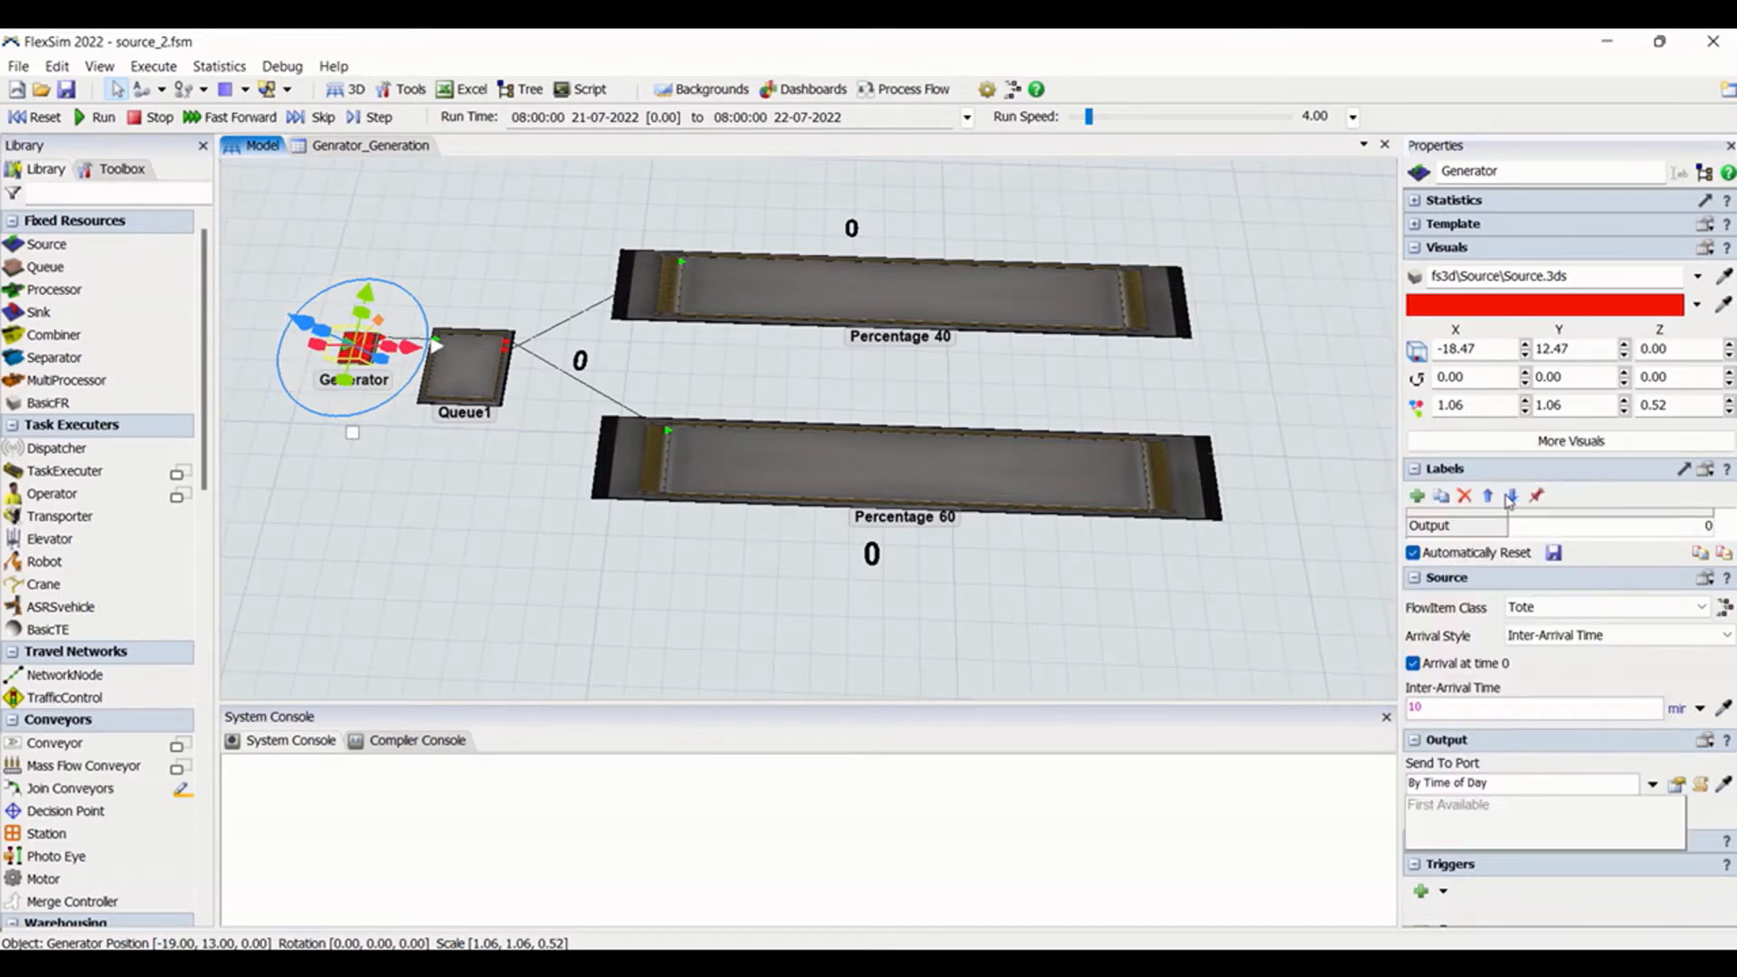
{"action": "left_click", "coordinate": [490, 510]}
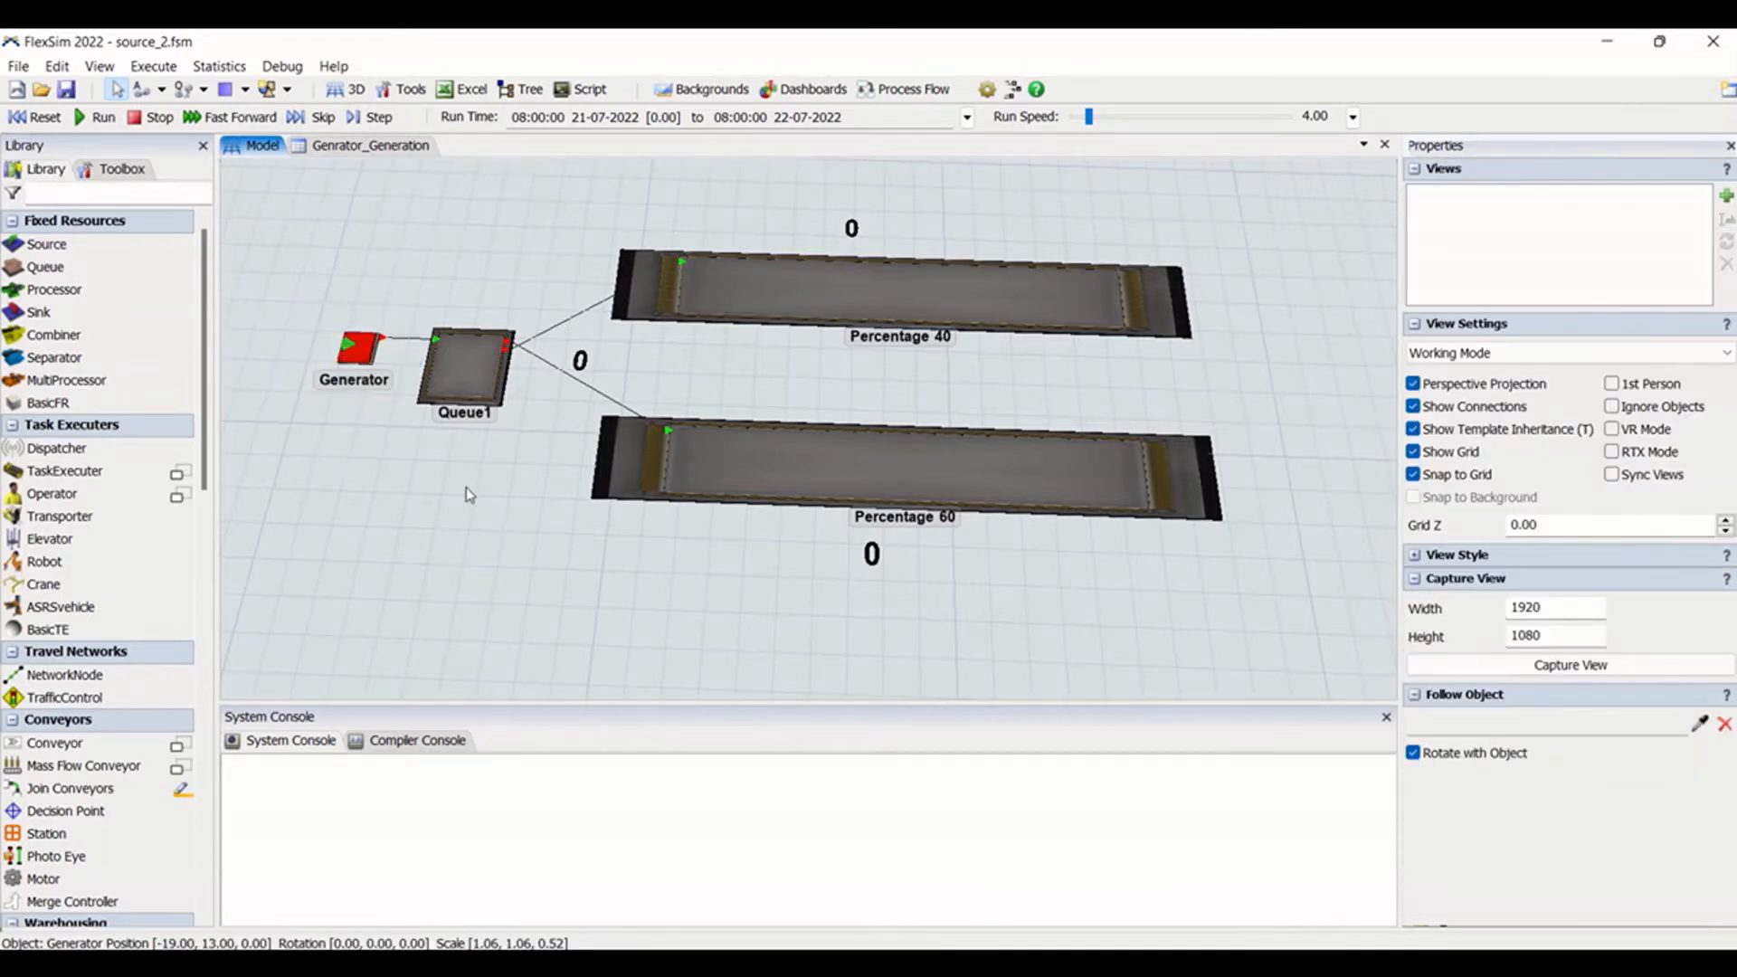
{"action": "left_click", "coordinate": [368, 355]}
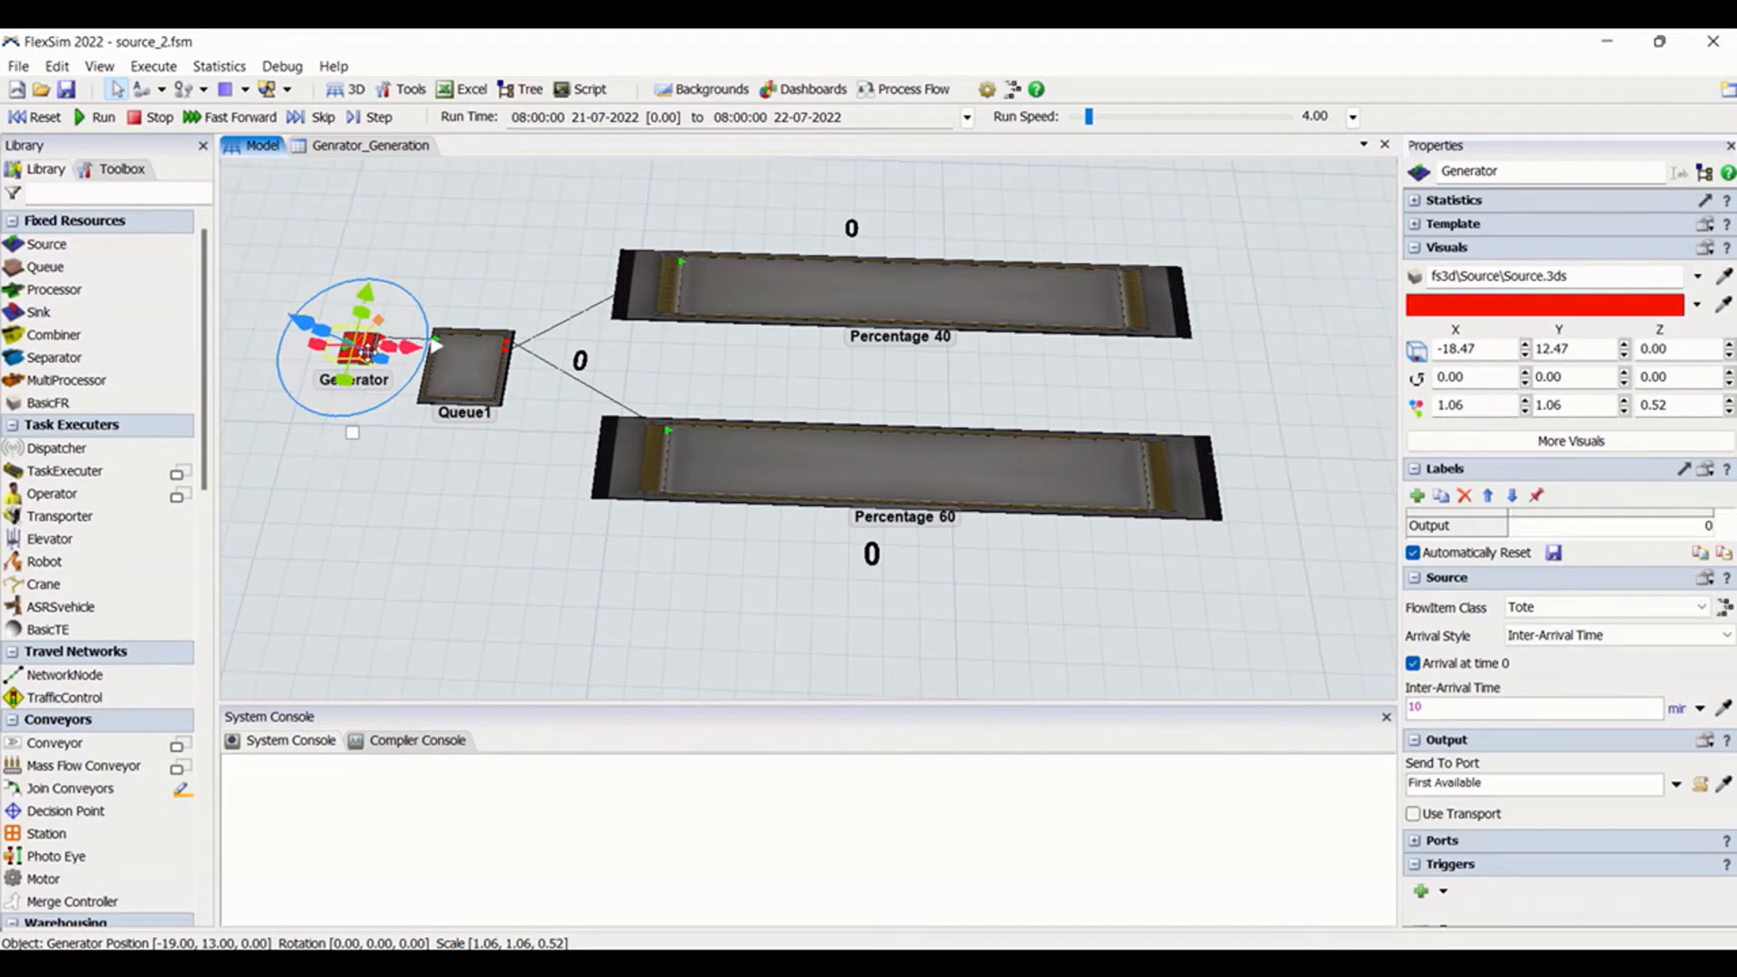
{"action": "left_click", "coordinate": [429, 462]}
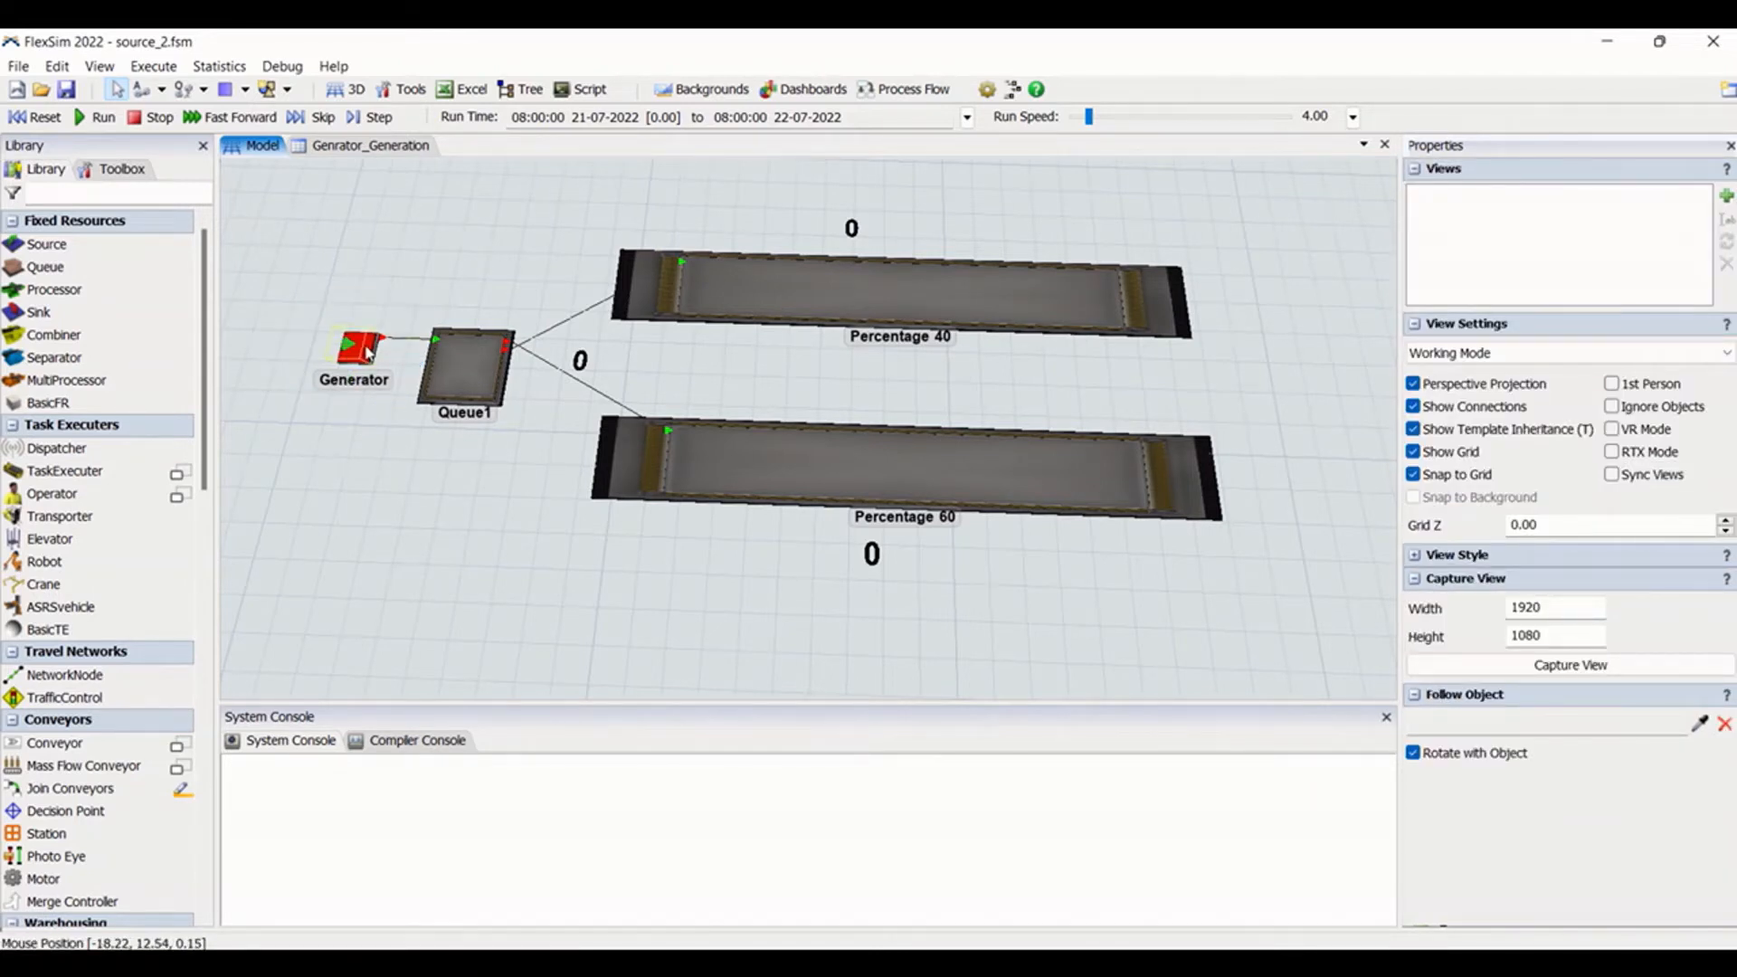
Disconnect the Generator from Queue1
{"action": "key", "text": "q"}
{"action": "left_click", "coordinate": [368, 353]}
{"action": "left_click", "coordinate": [479, 363]}
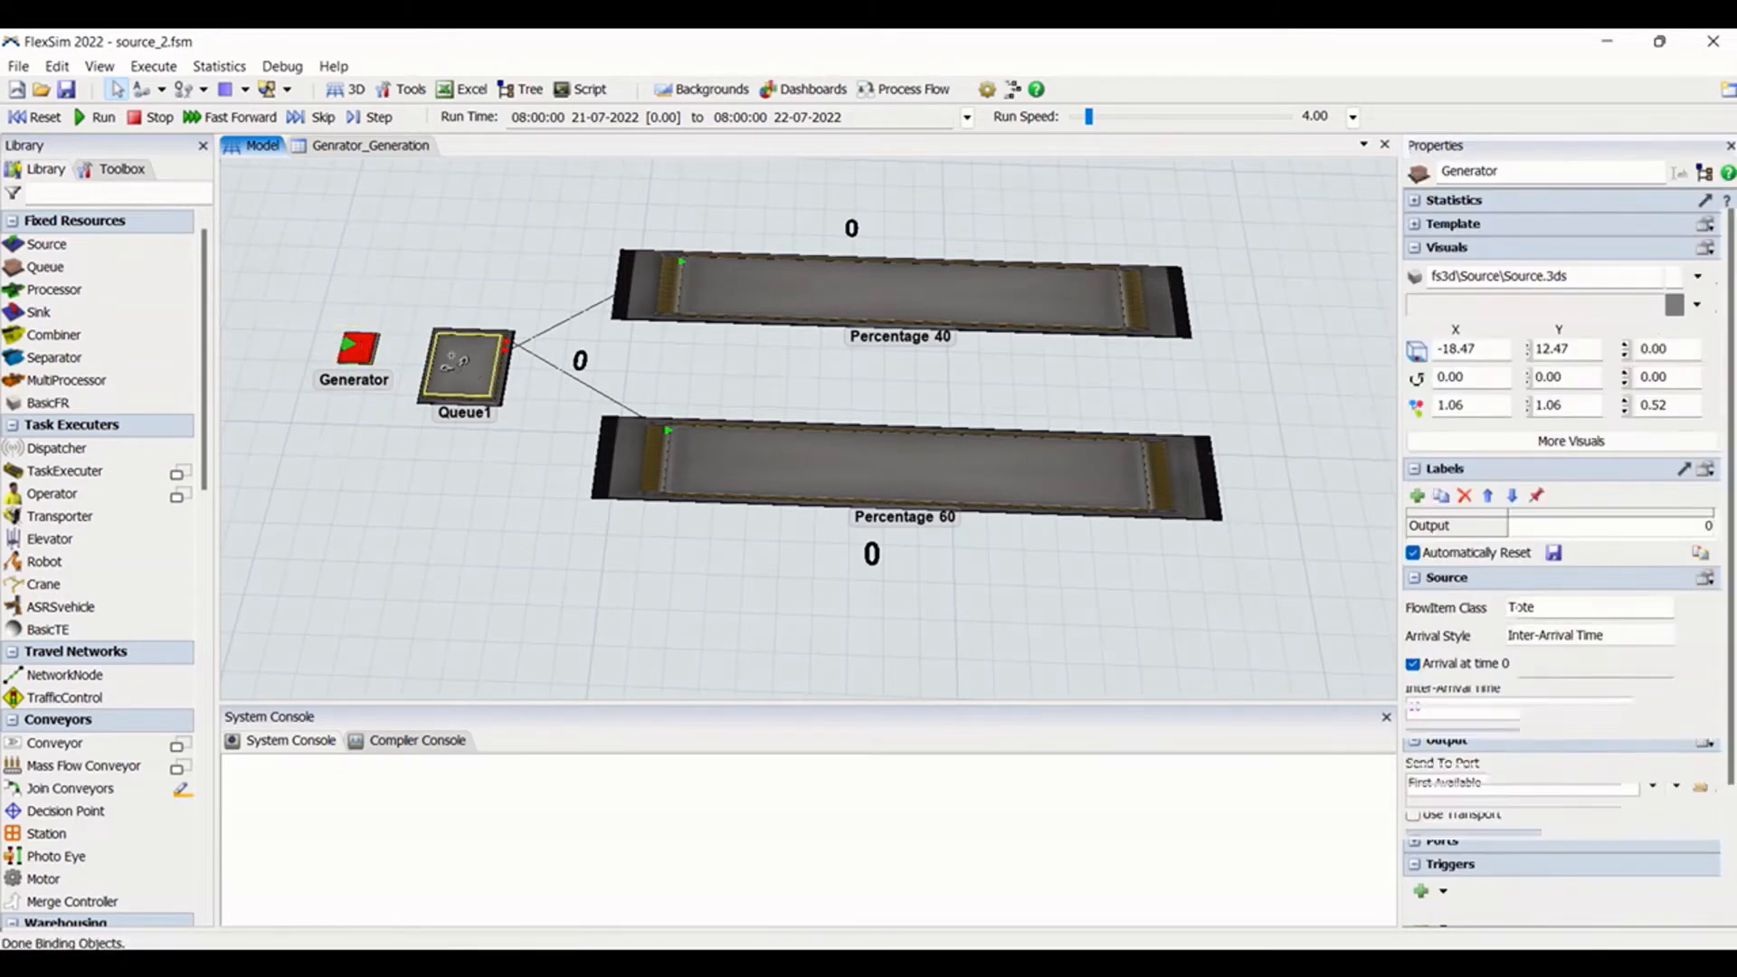
Connect the Generator's output directly to the Percentage 40 and Percentage 60 queues
{"action": "key", "text": "a"}
{"action": "left_click", "coordinate": [362, 350]}
{"action": "left_click", "coordinate": [692, 299]}
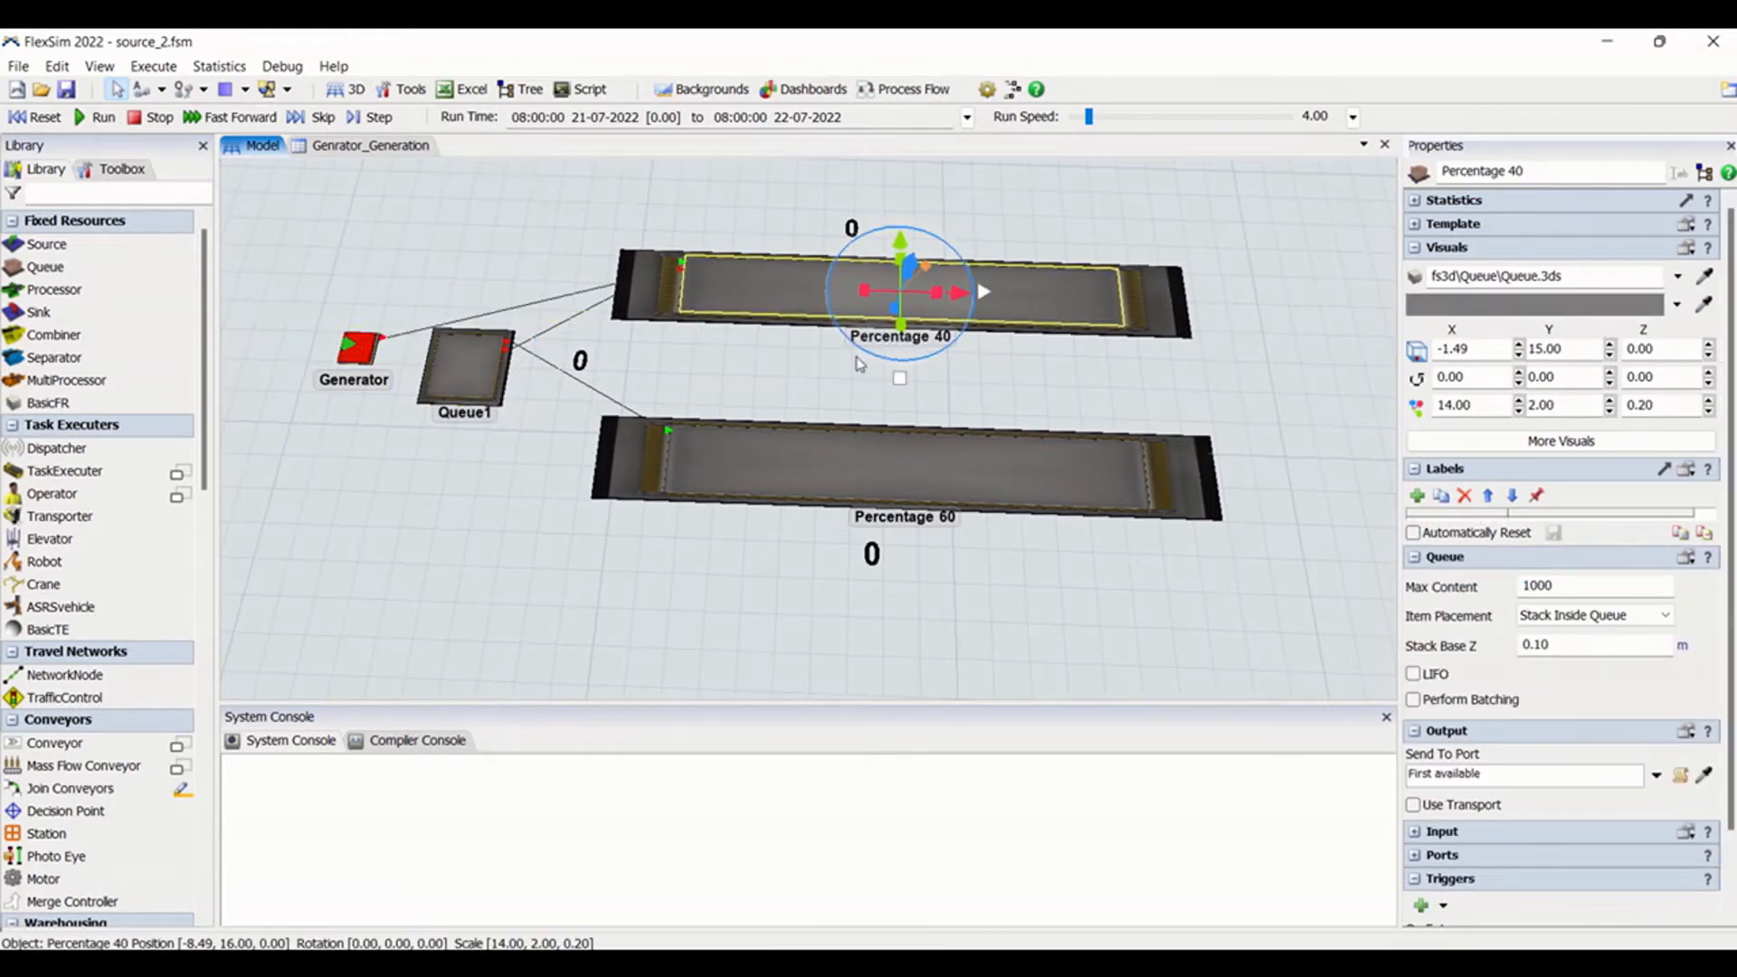
{"action": "key", "text": "a"}
{"action": "left_click", "coordinate": [357, 348]}
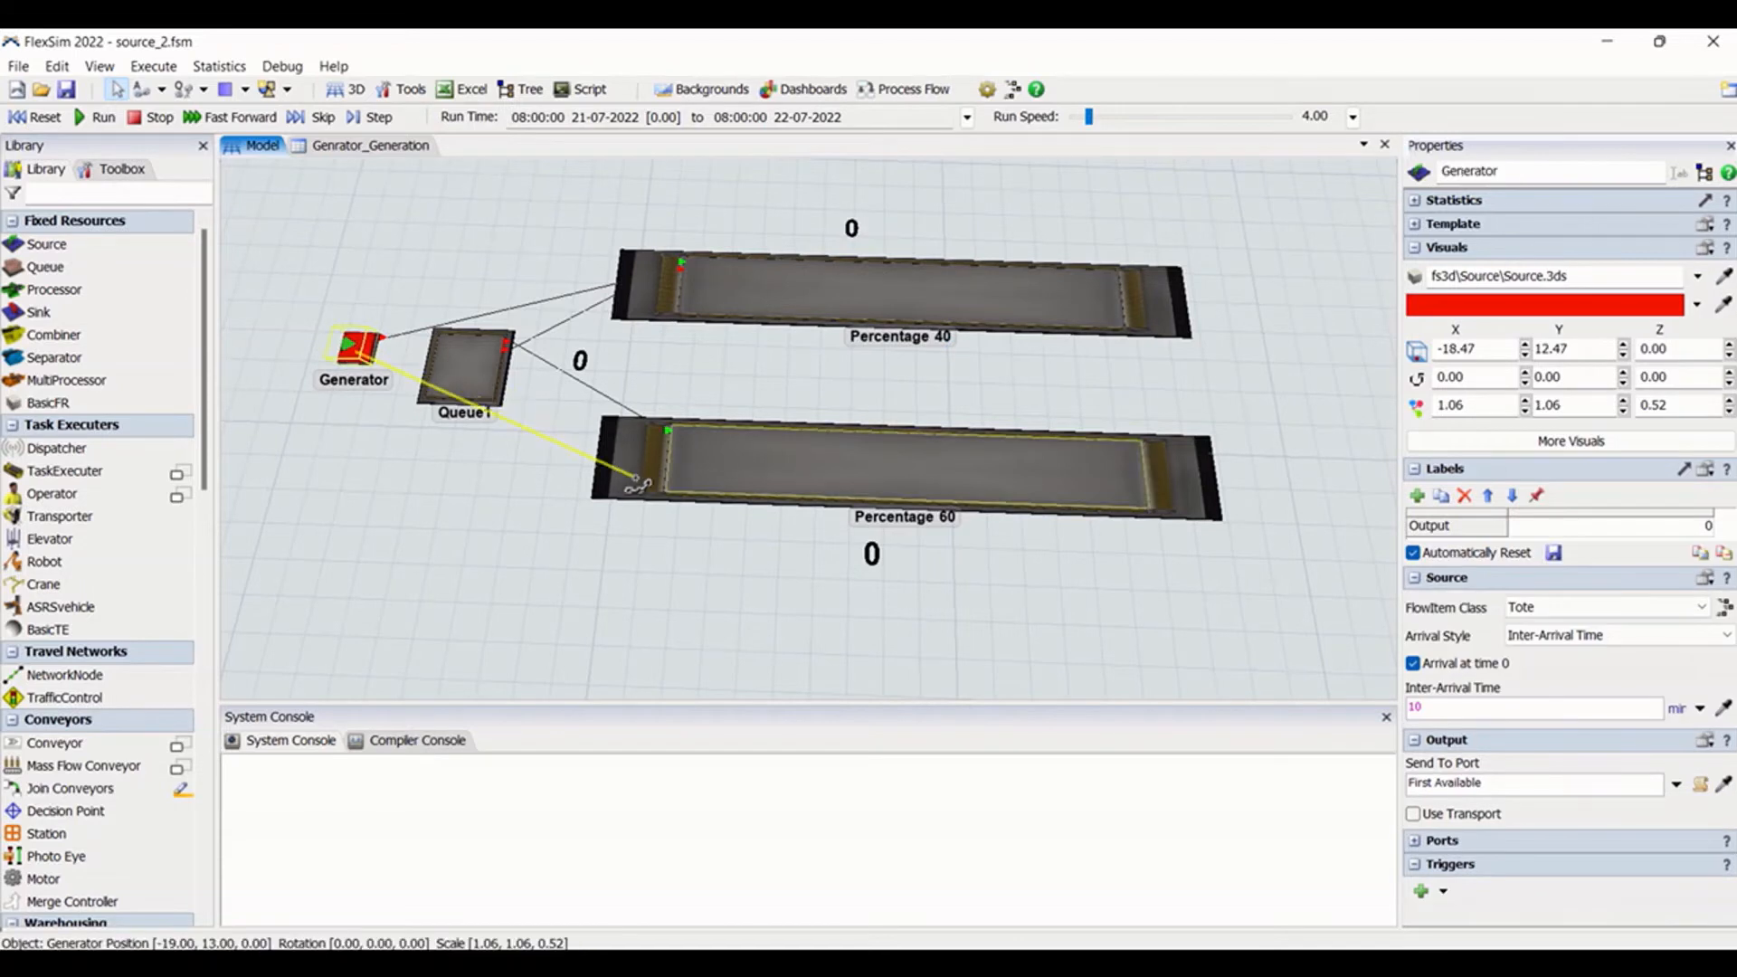
{"action": "left_click", "coordinate": [836, 520]}
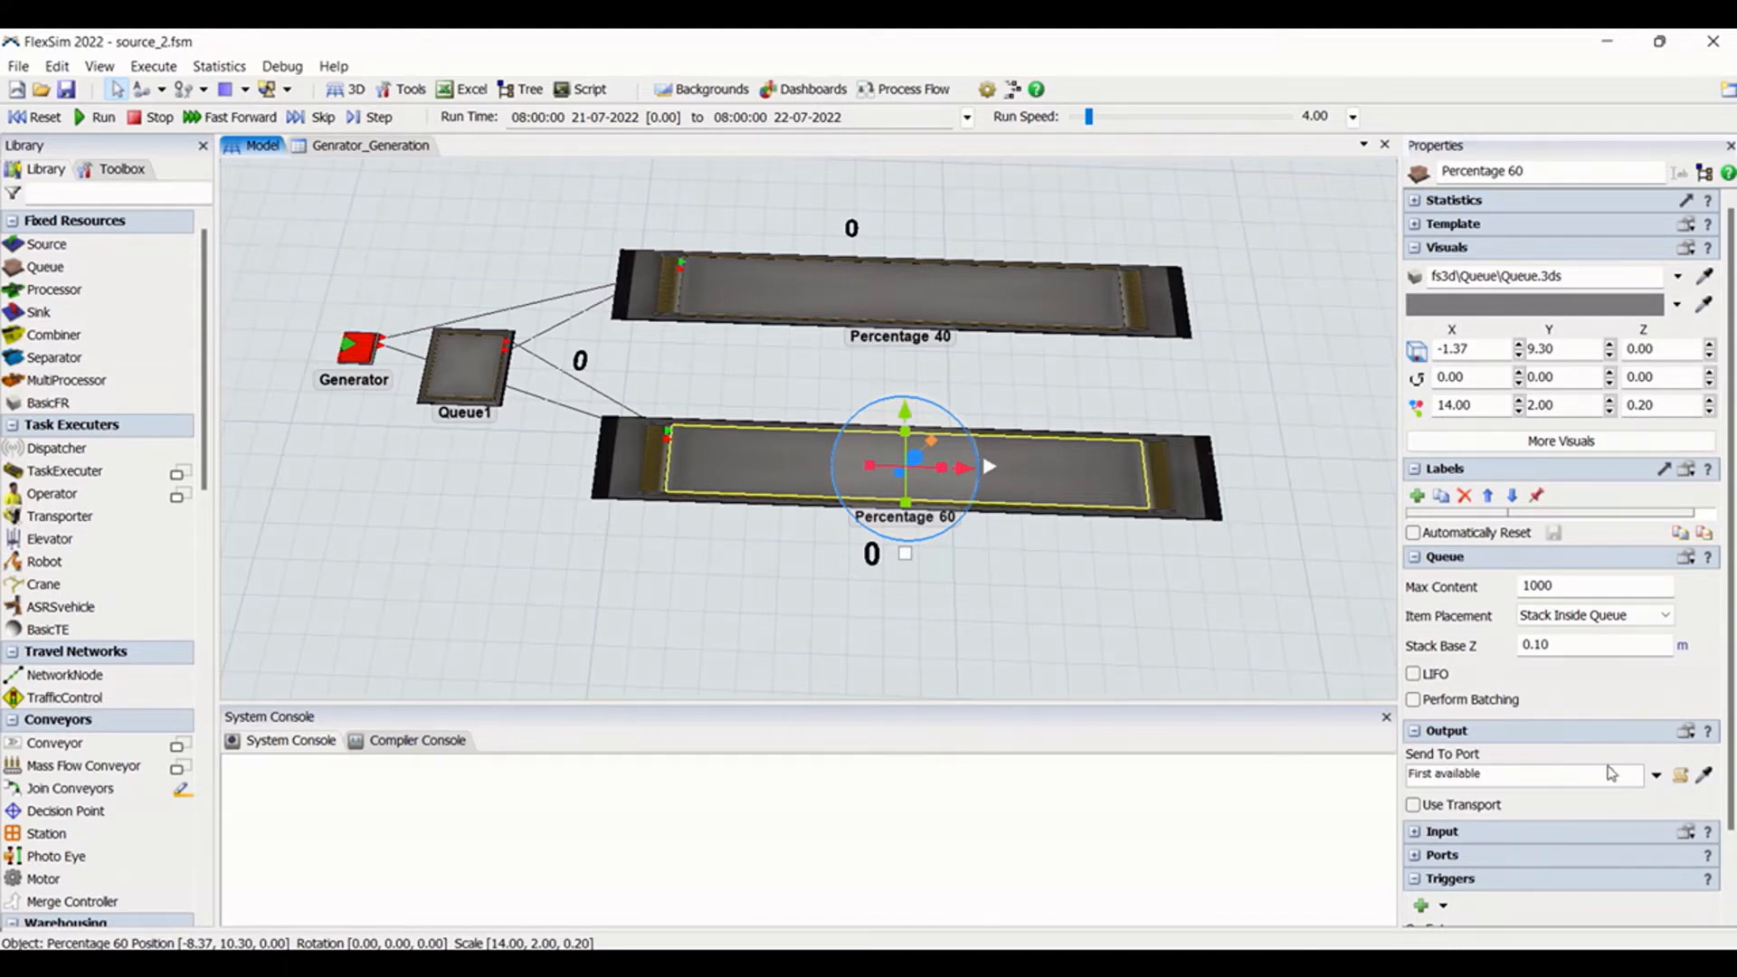
Set the Percentage 60 queue's Send To Port to First Available and check the Percentage 40 queue's output setting
{"action": "left_click", "coordinate": [1656, 775]}
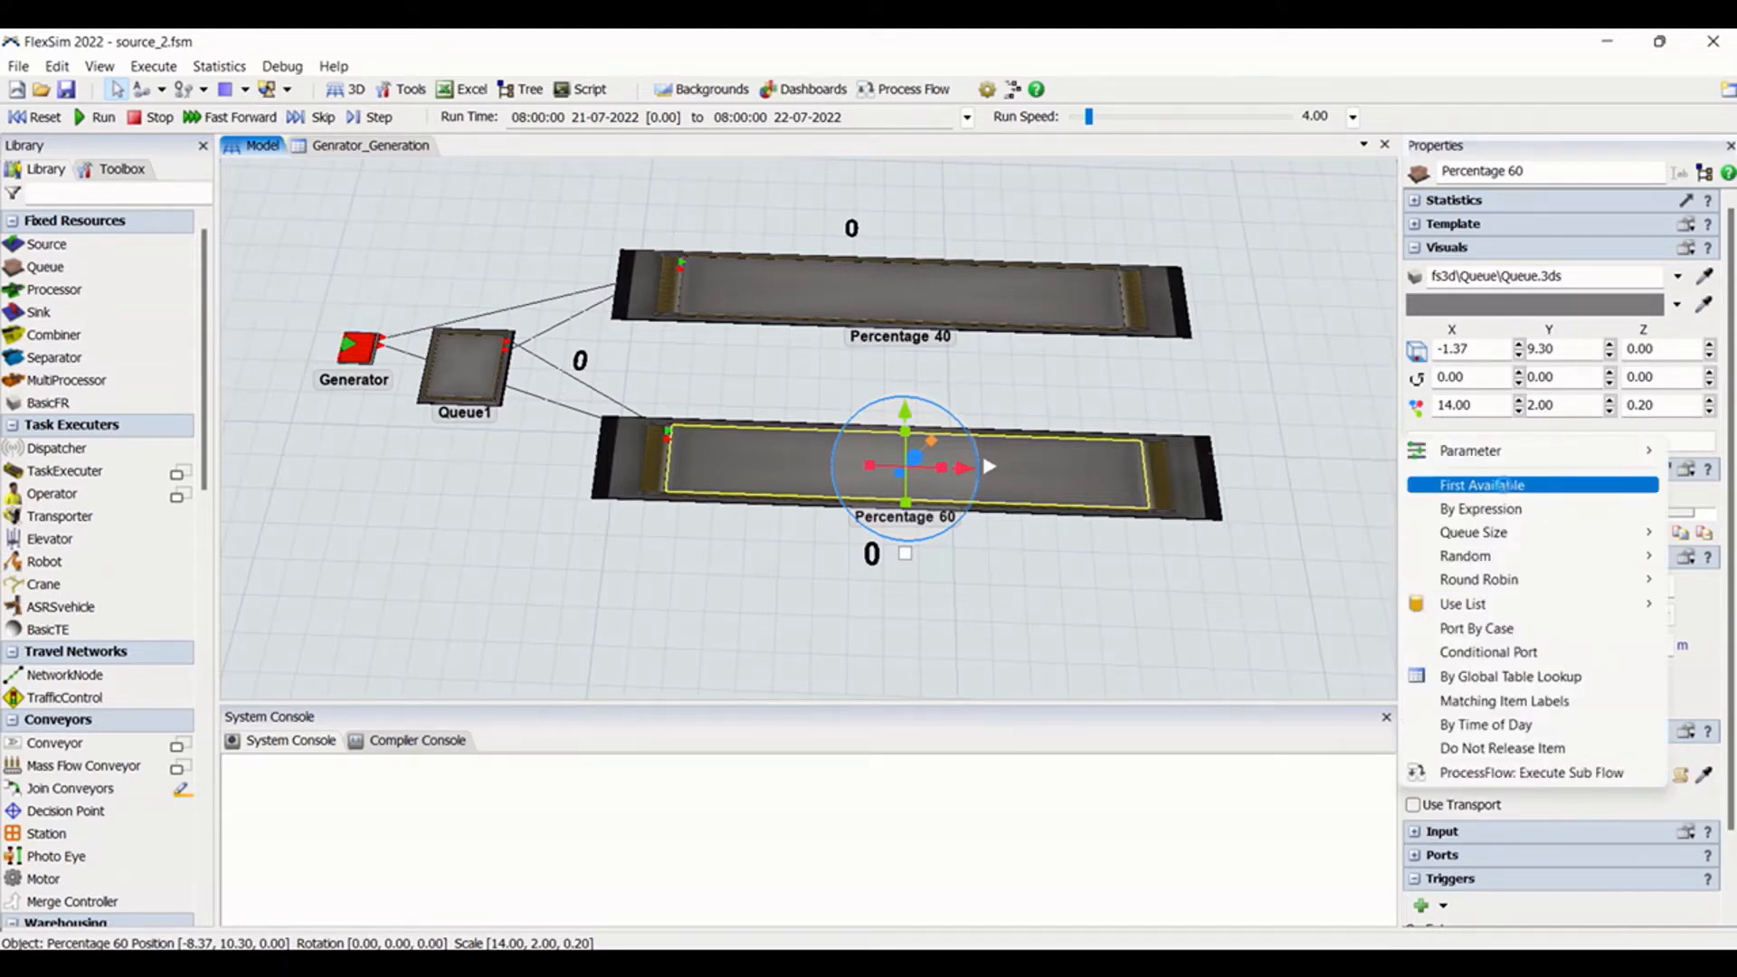
{"action": "left_click", "coordinate": [1503, 485]}
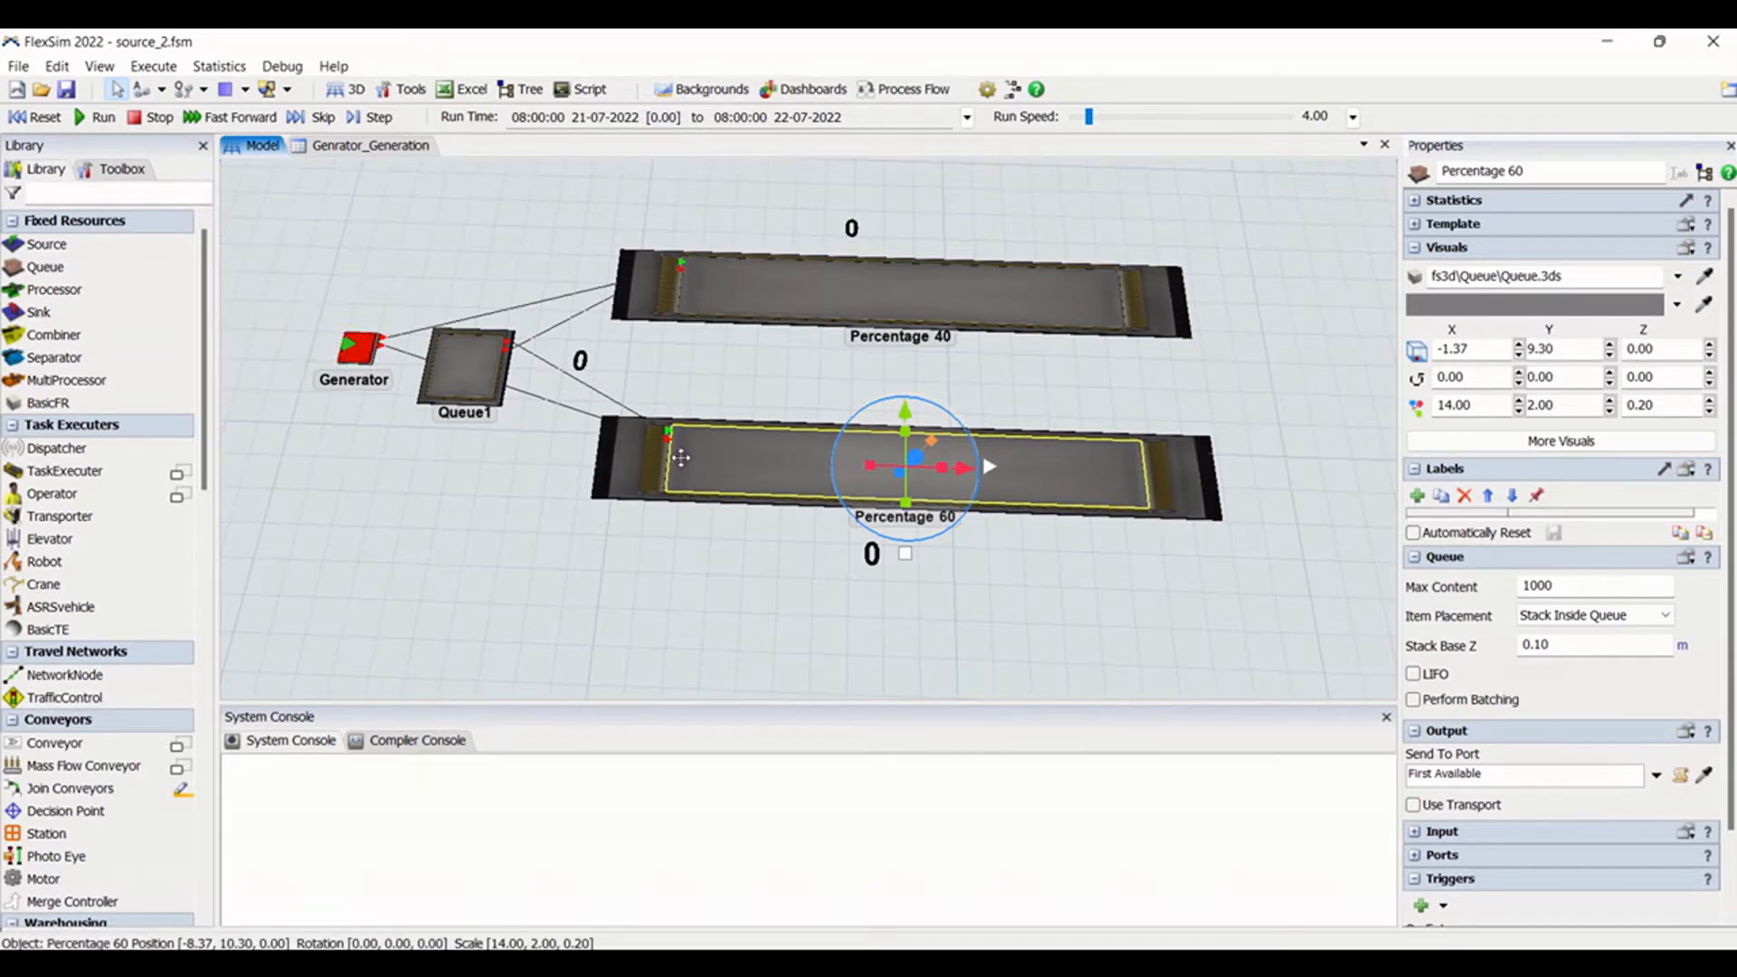
{"action": "left_click", "coordinate": [718, 217]}
{"action": "left_click", "coordinate": [716, 276]}
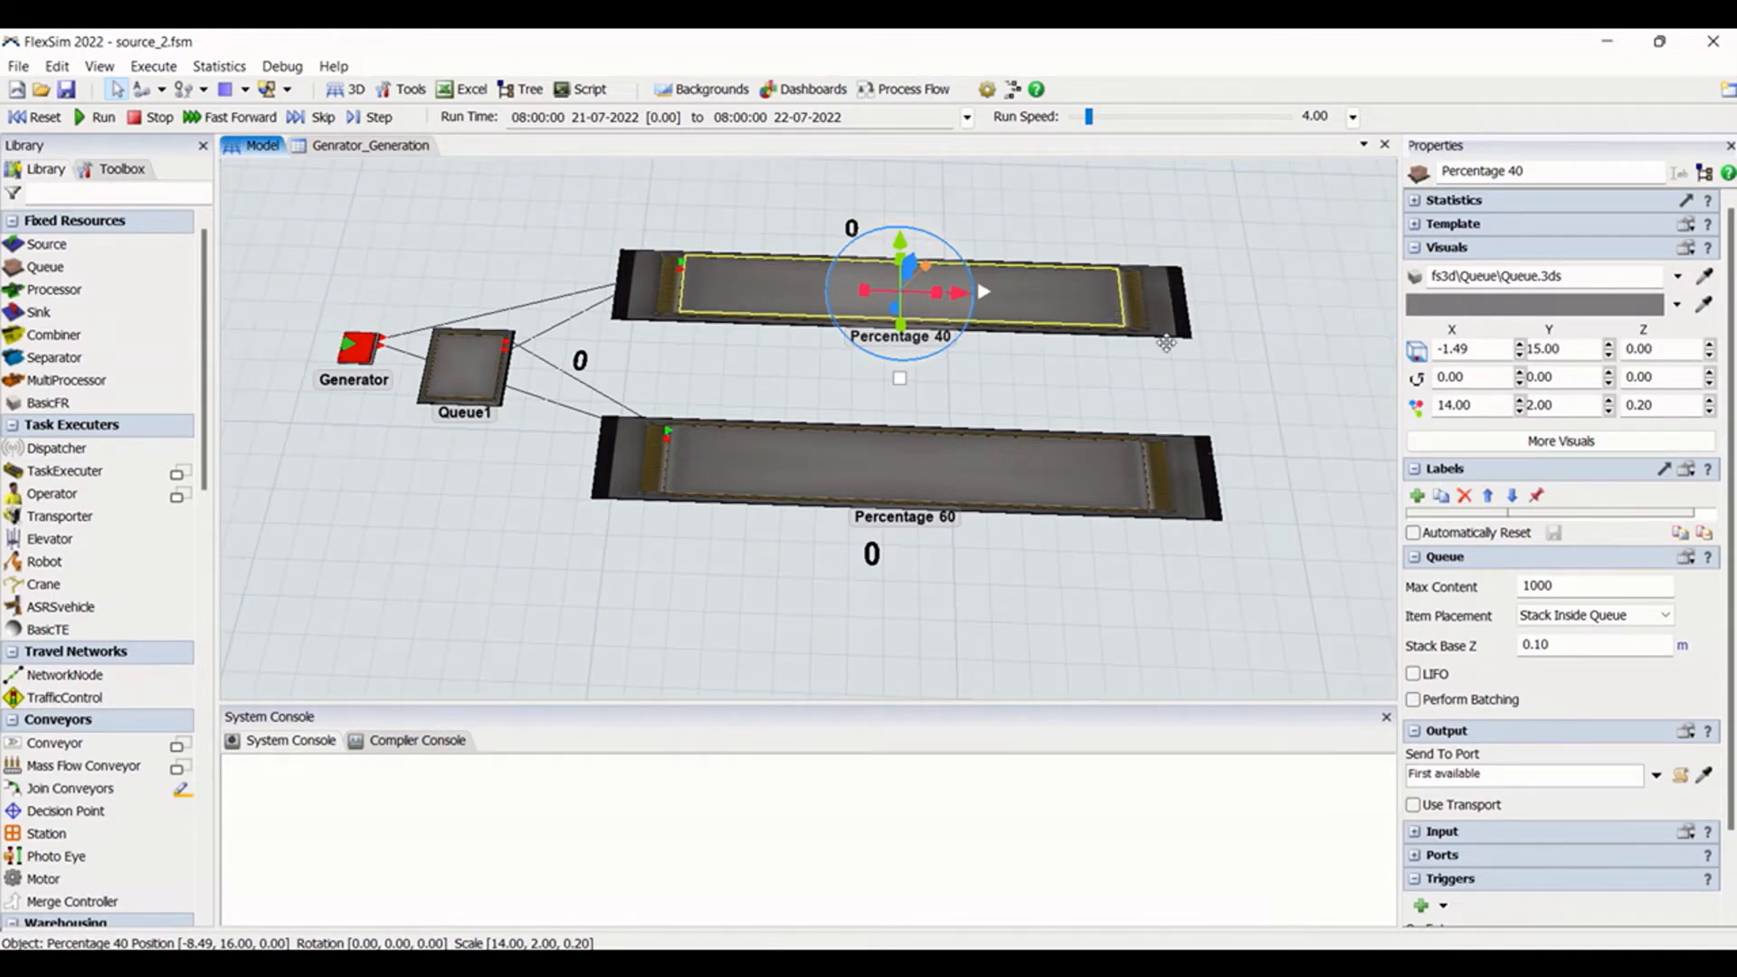
{"action": "left_click", "coordinate": [1060, 474]}
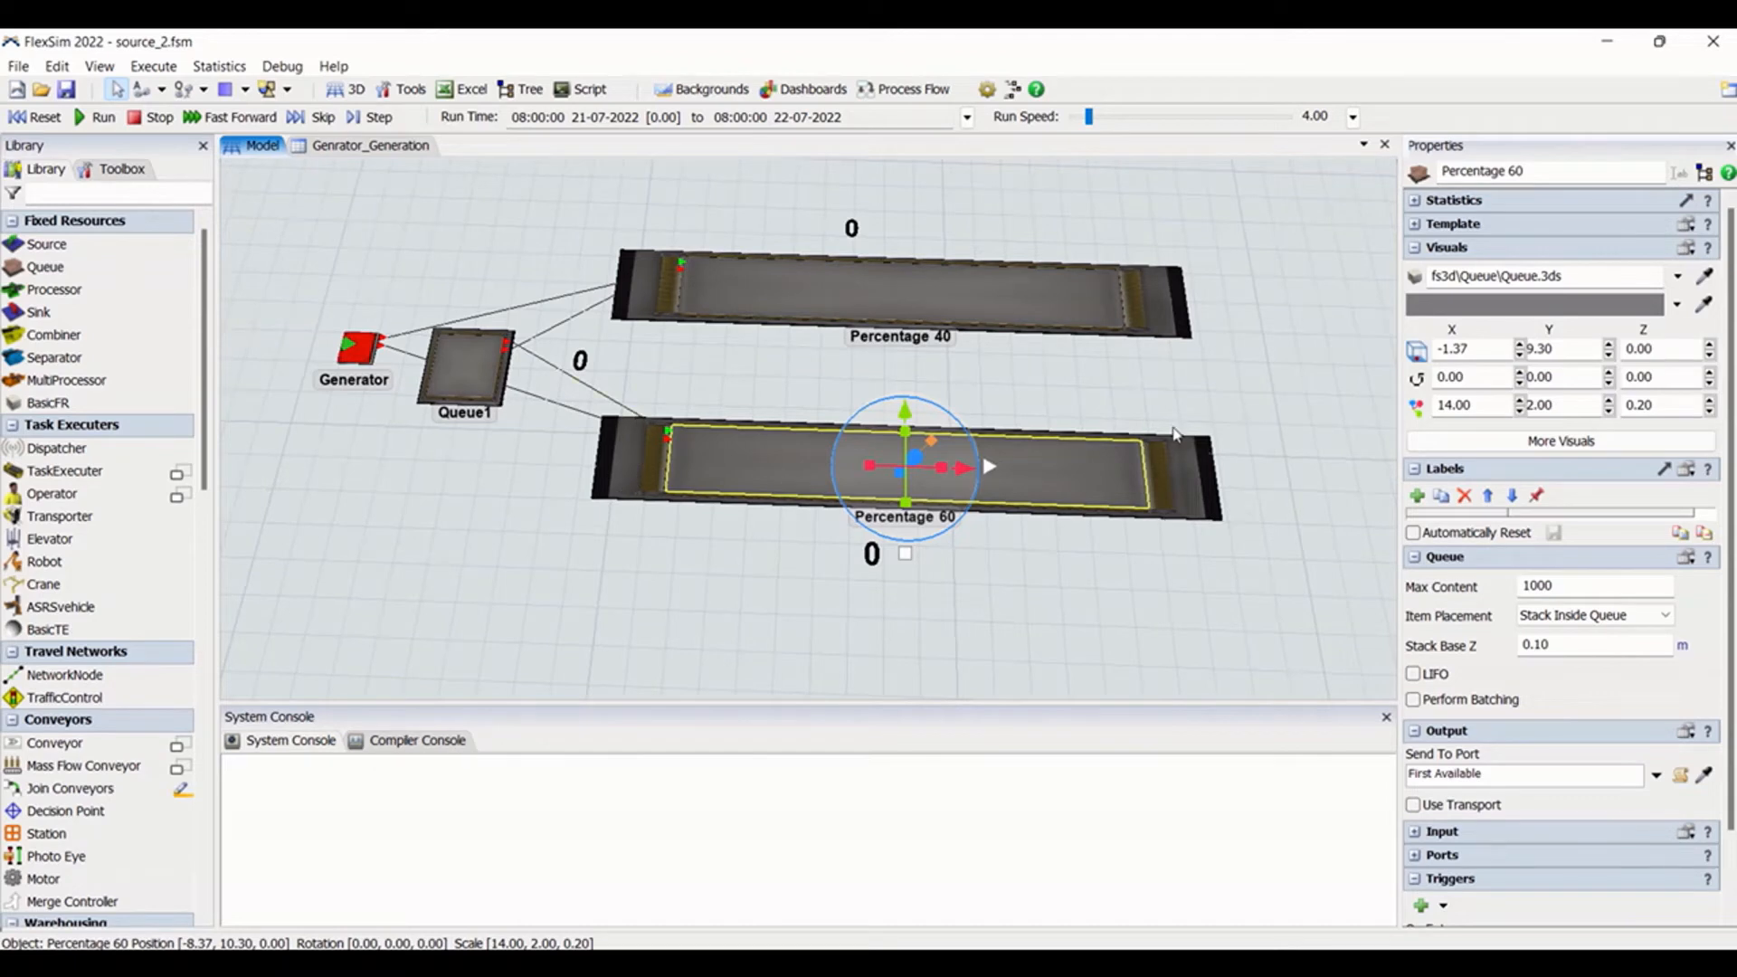
Set the Percentage 40 queue's Send To Port to By Expression, using item.Type
{"action": "left_click", "coordinate": [952, 287]}
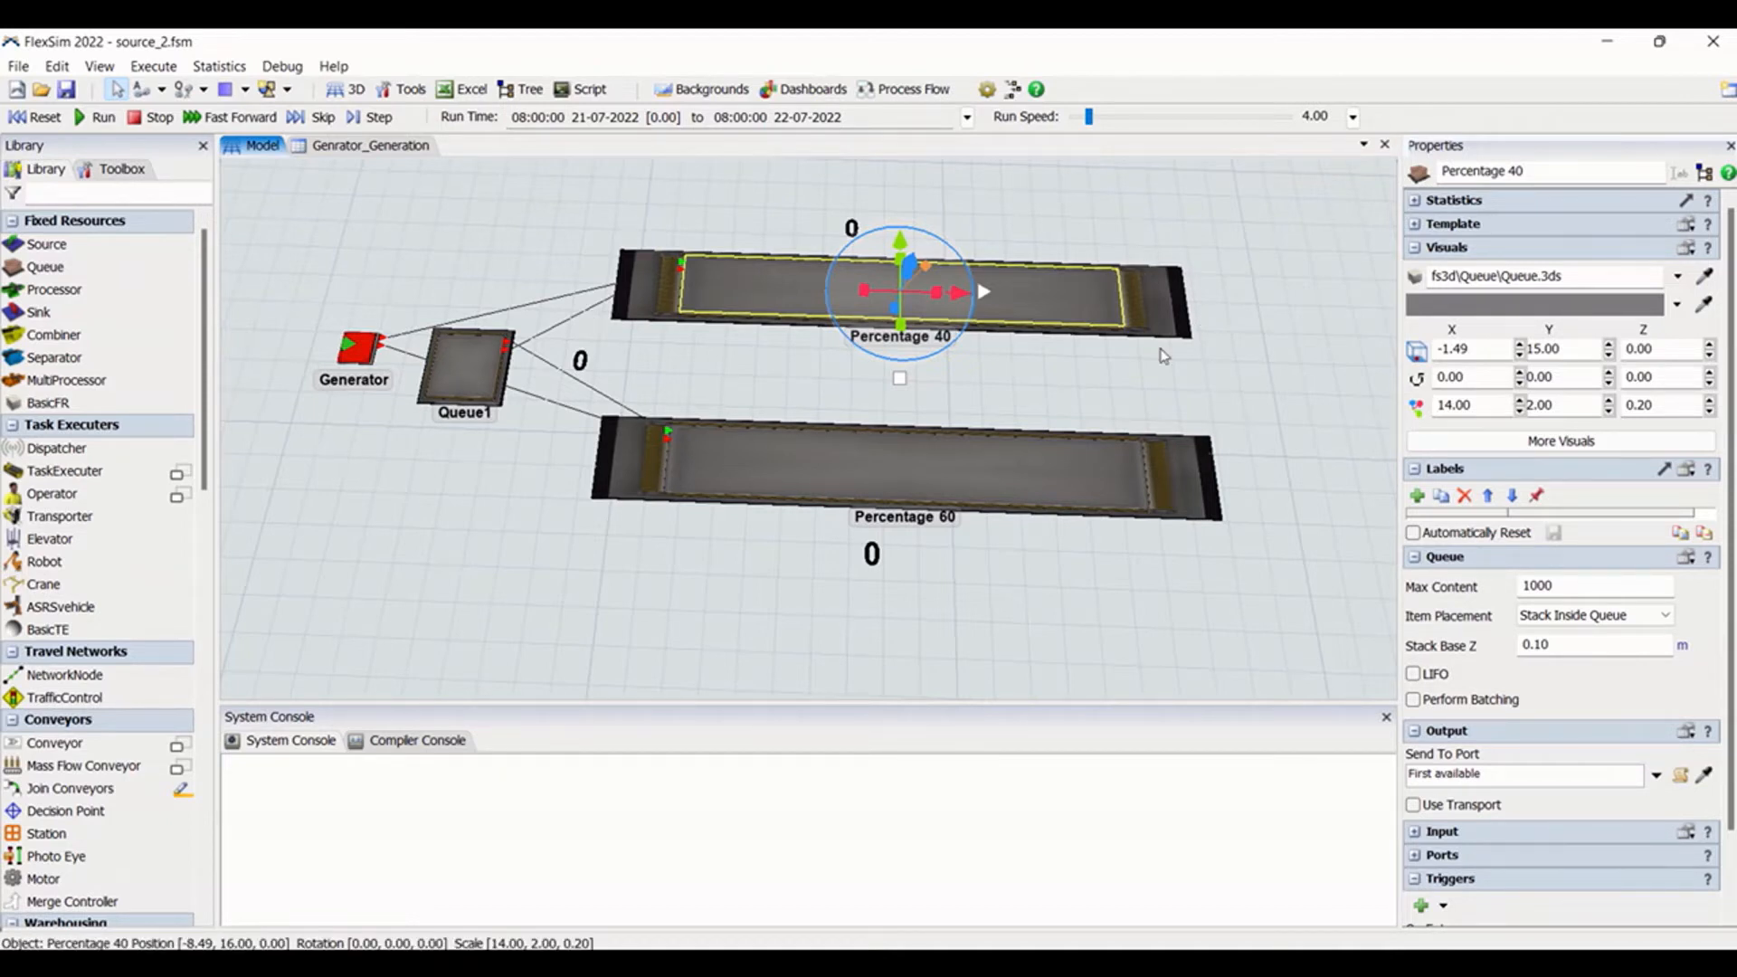
{"action": "left_click", "coordinate": [1656, 775]}
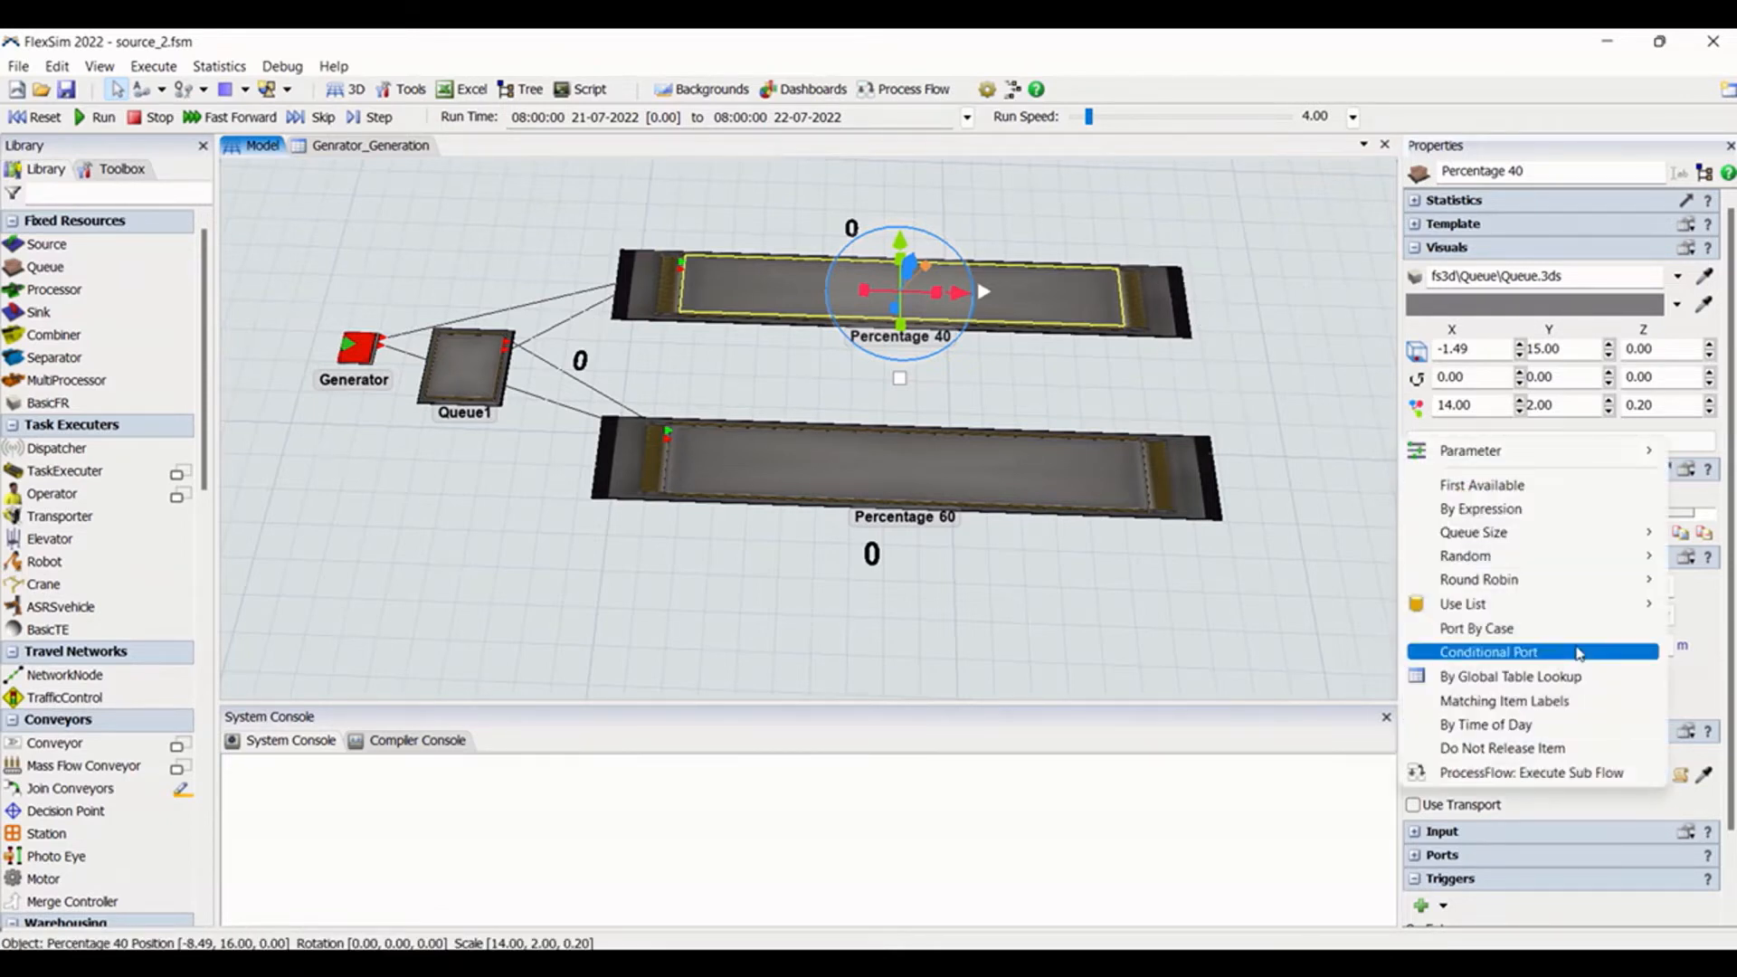
{"action": "left_click", "coordinate": [1543, 510]}
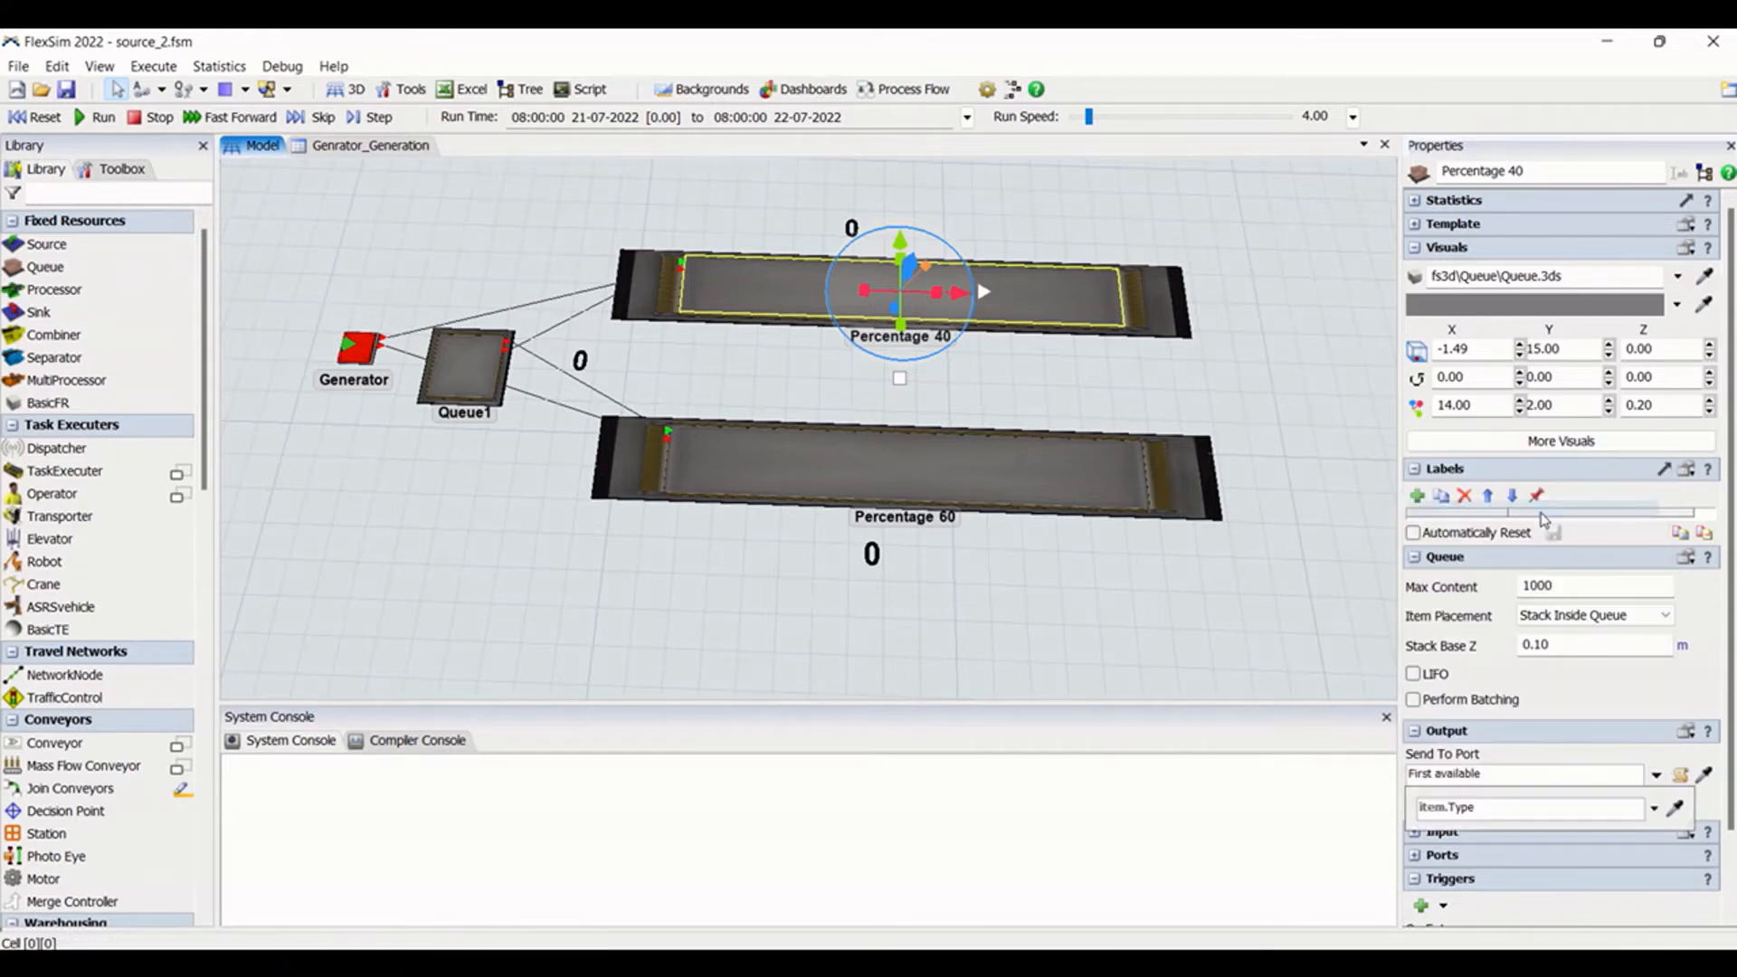
{"action": "left_click", "coordinate": [1498, 812]}
{"action": "left_click", "coordinate": [1535, 761]}
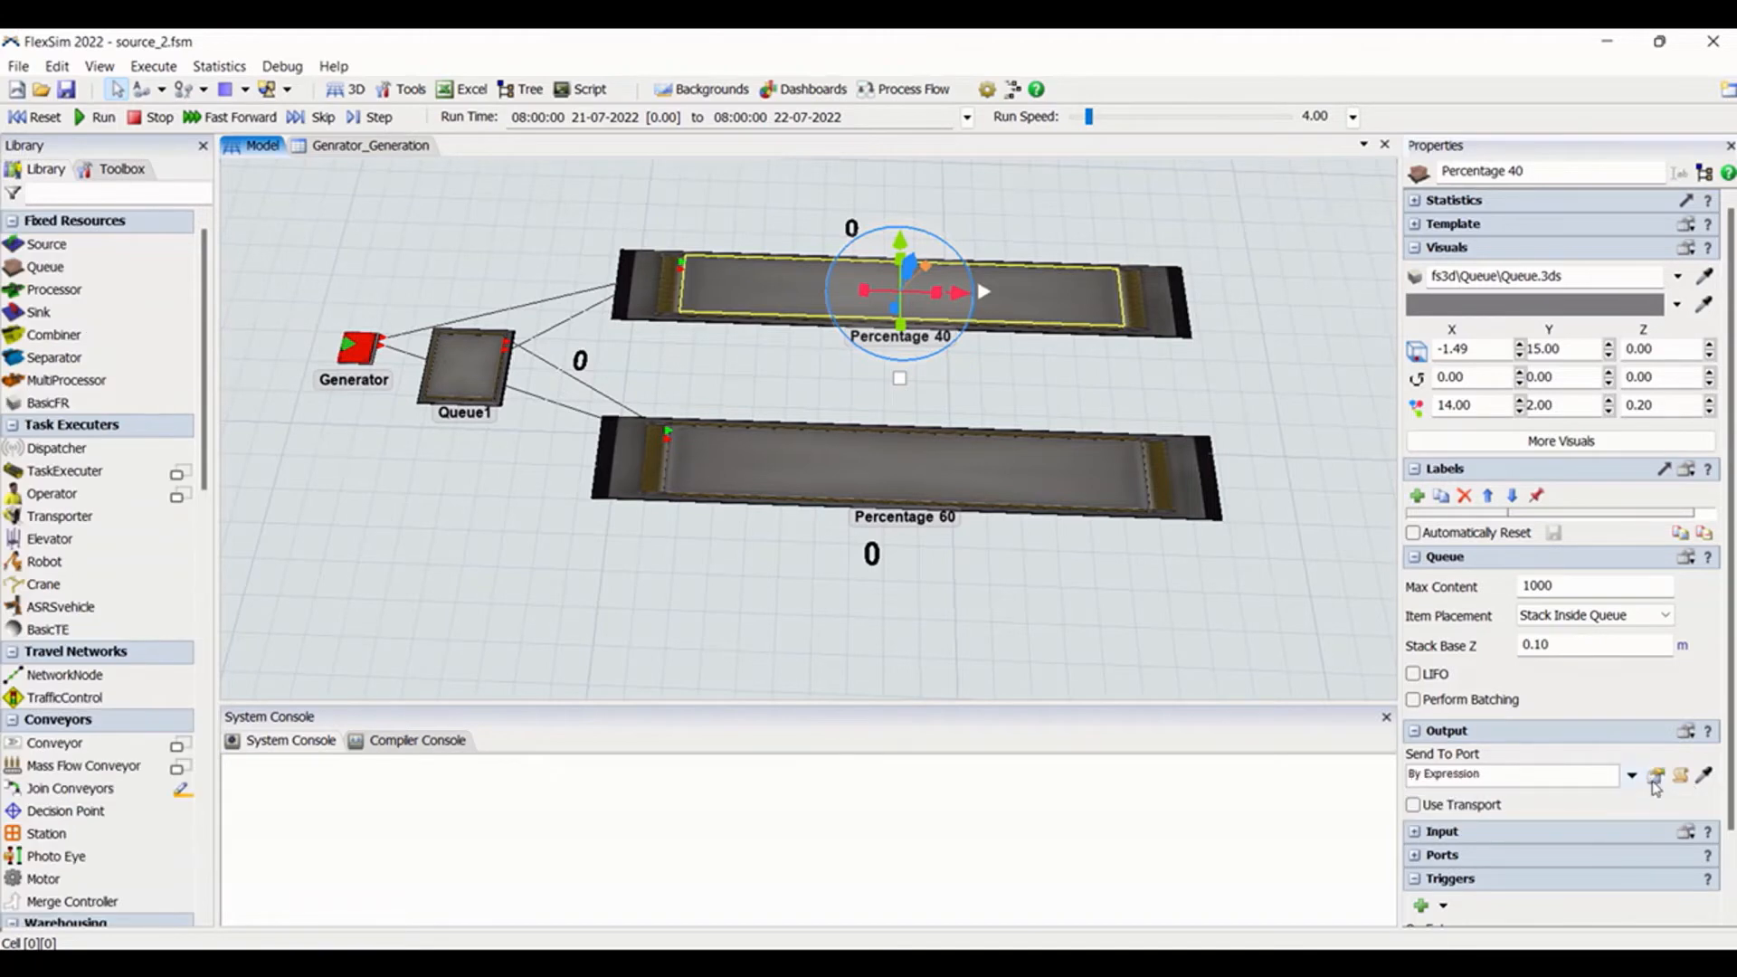
Check the Percentage 40 queue's Send To Port expression and the Generator's output setting
{"action": "left_click", "coordinate": [1655, 778]}
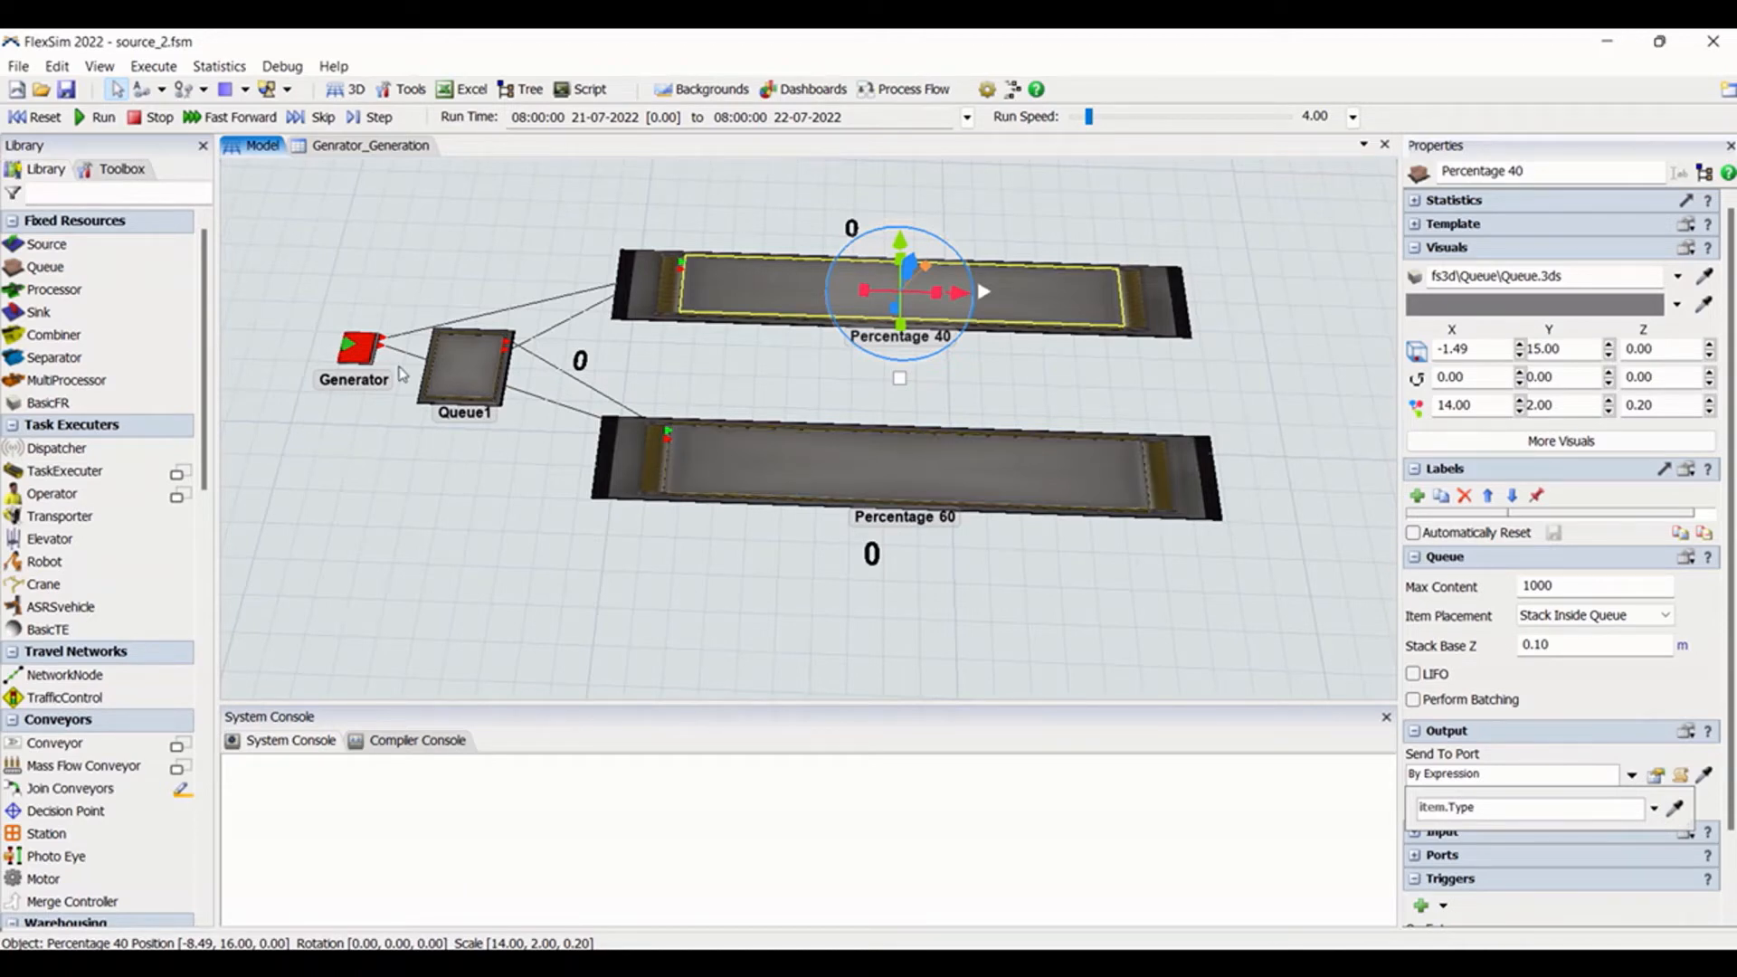
{"action": "left_click", "coordinate": [404, 290]}
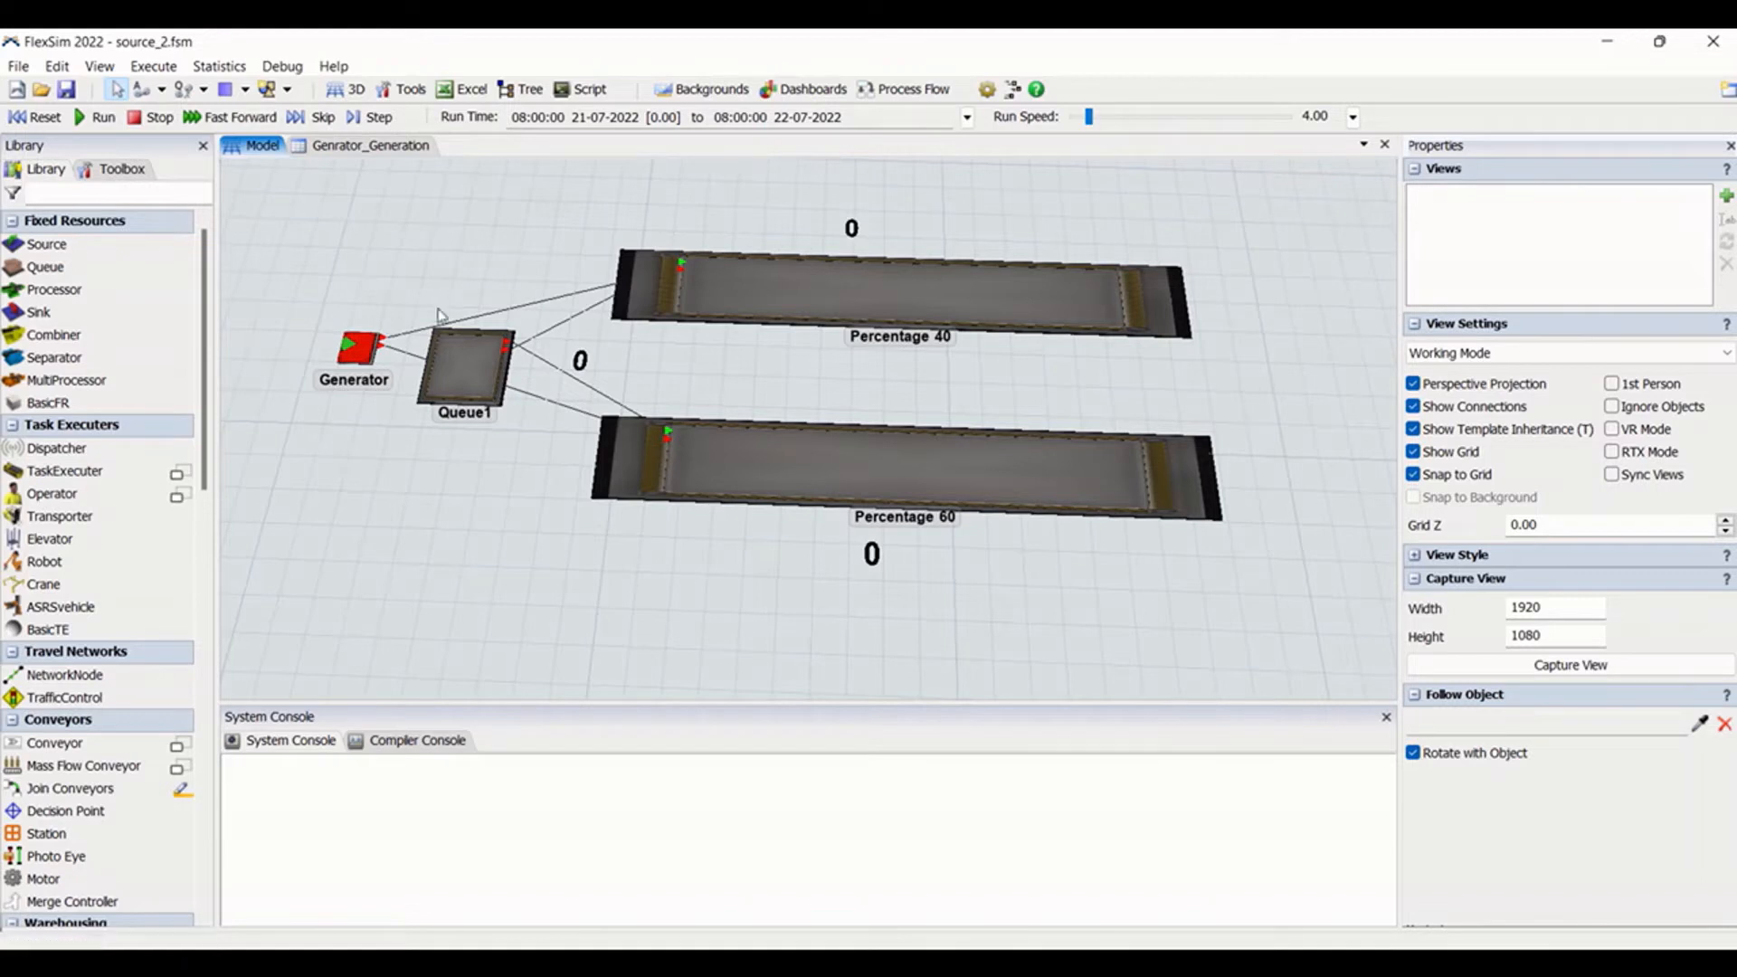
{"action": "left_click", "coordinate": [361, 347]}
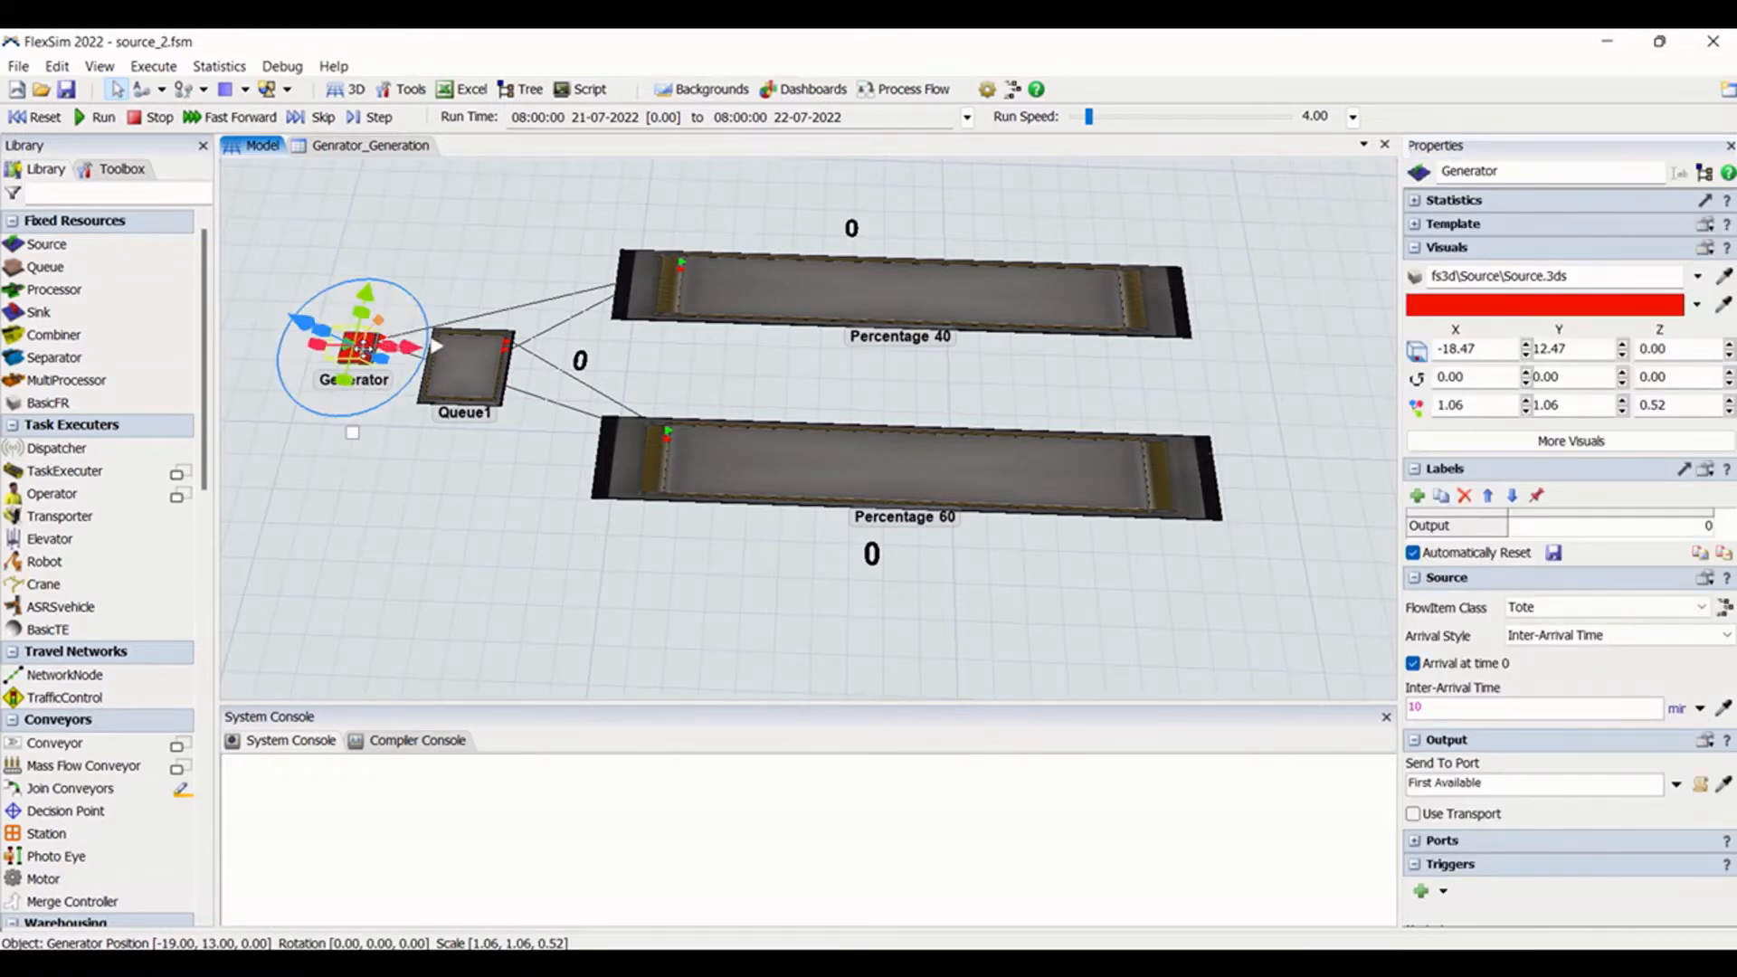
{"action": "left_click", "coordinate": [414, 536]}
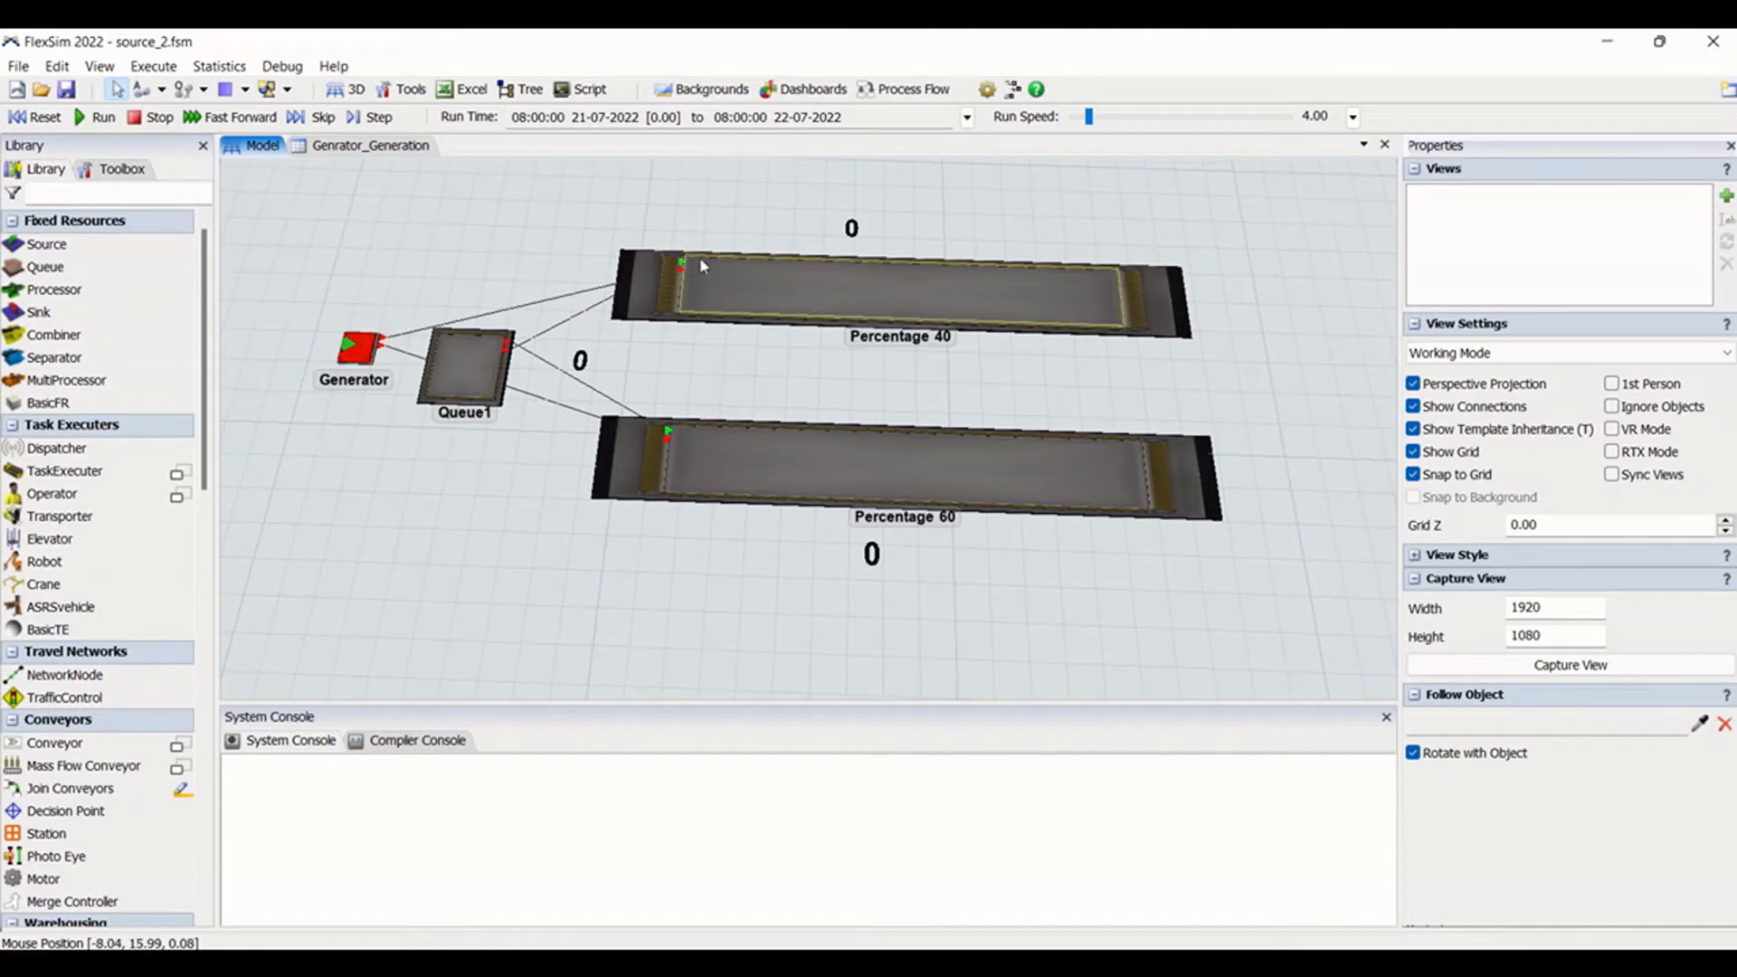
Examine the Queue Size choices available for the Generator's Send To Port
{"action": "left_click", "coordinate": [355, 348]}
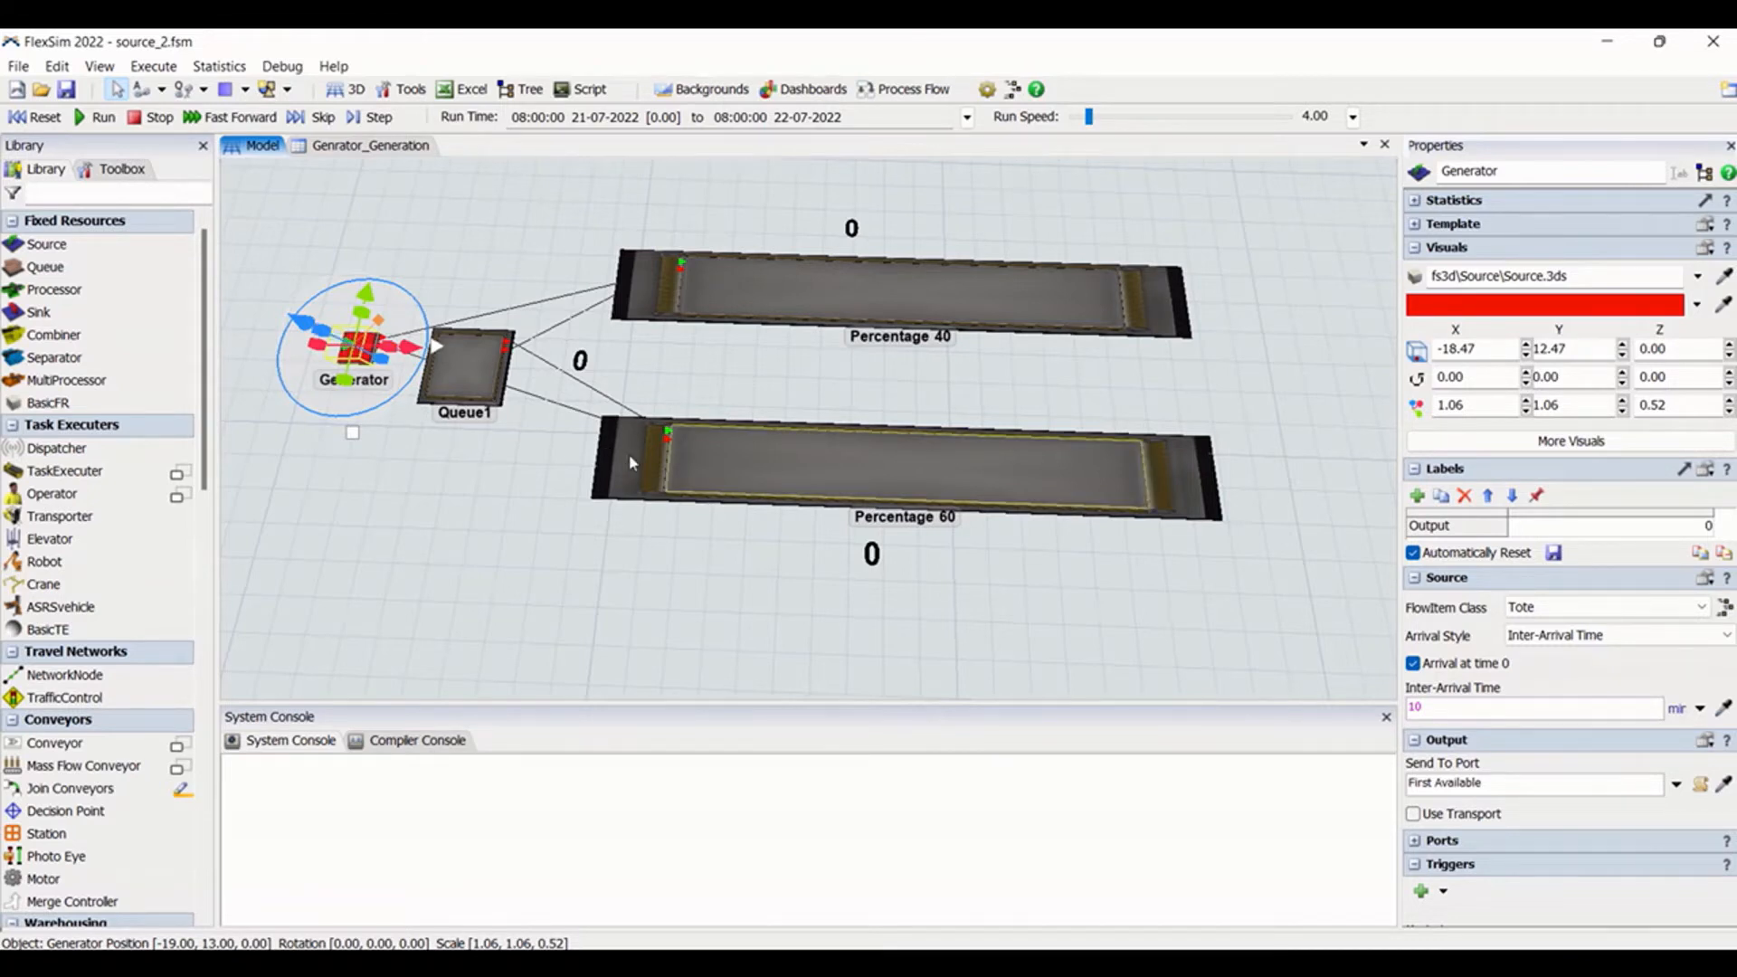
{"action": "left_click", "coordinate": [1676, 784]}
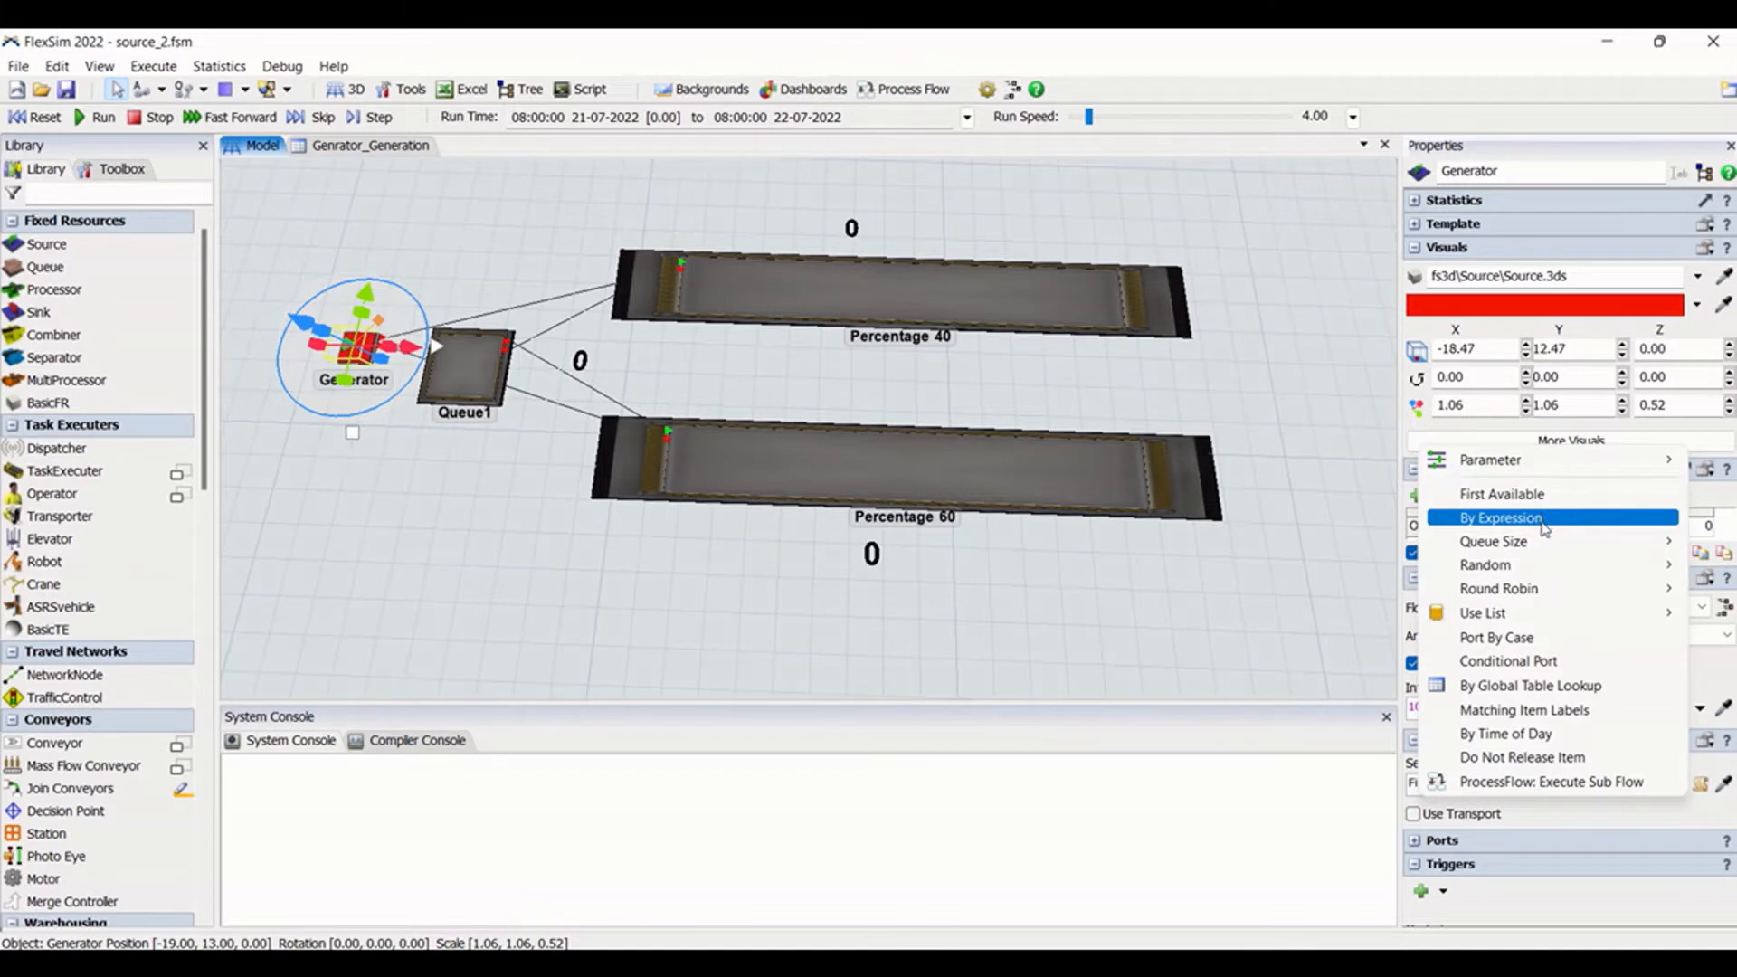
{"action": "mouse_move", "coordinate": [1535, 554]}
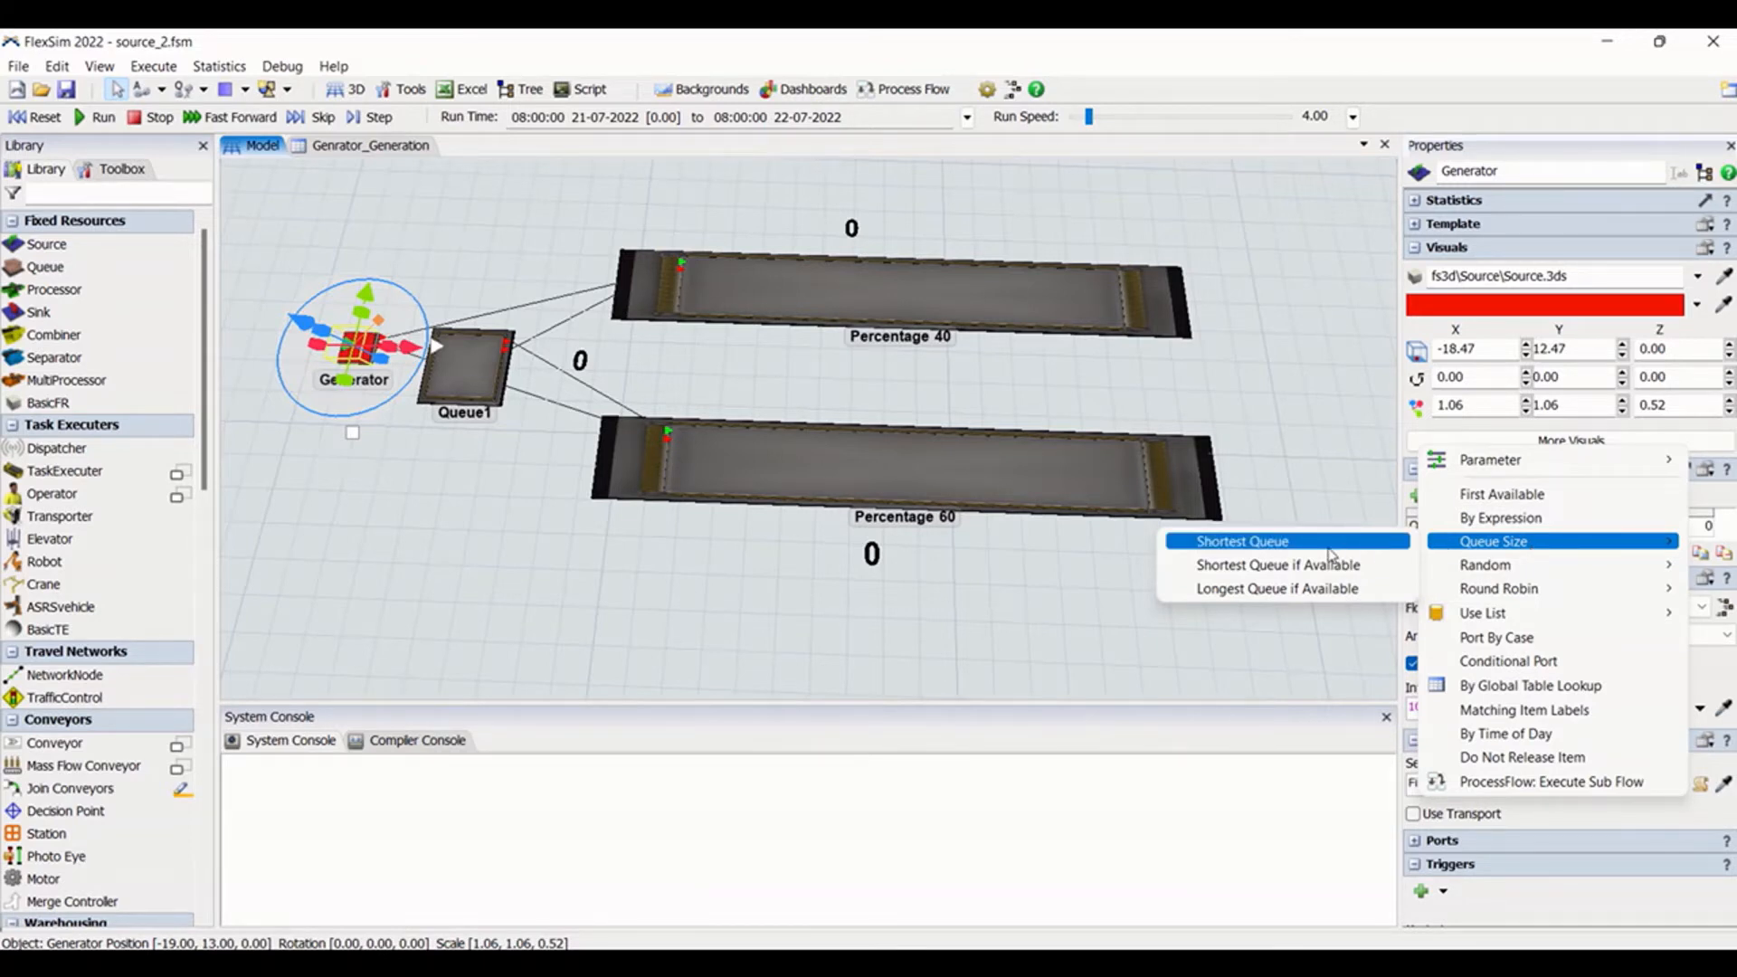
Compare the output settings of the Percentage 40 and Percentage 60 queues
{"action": "left_click", "coordinate": [1108, 323]}
{"action": "left_click", "coordinate": [1109, 323]}
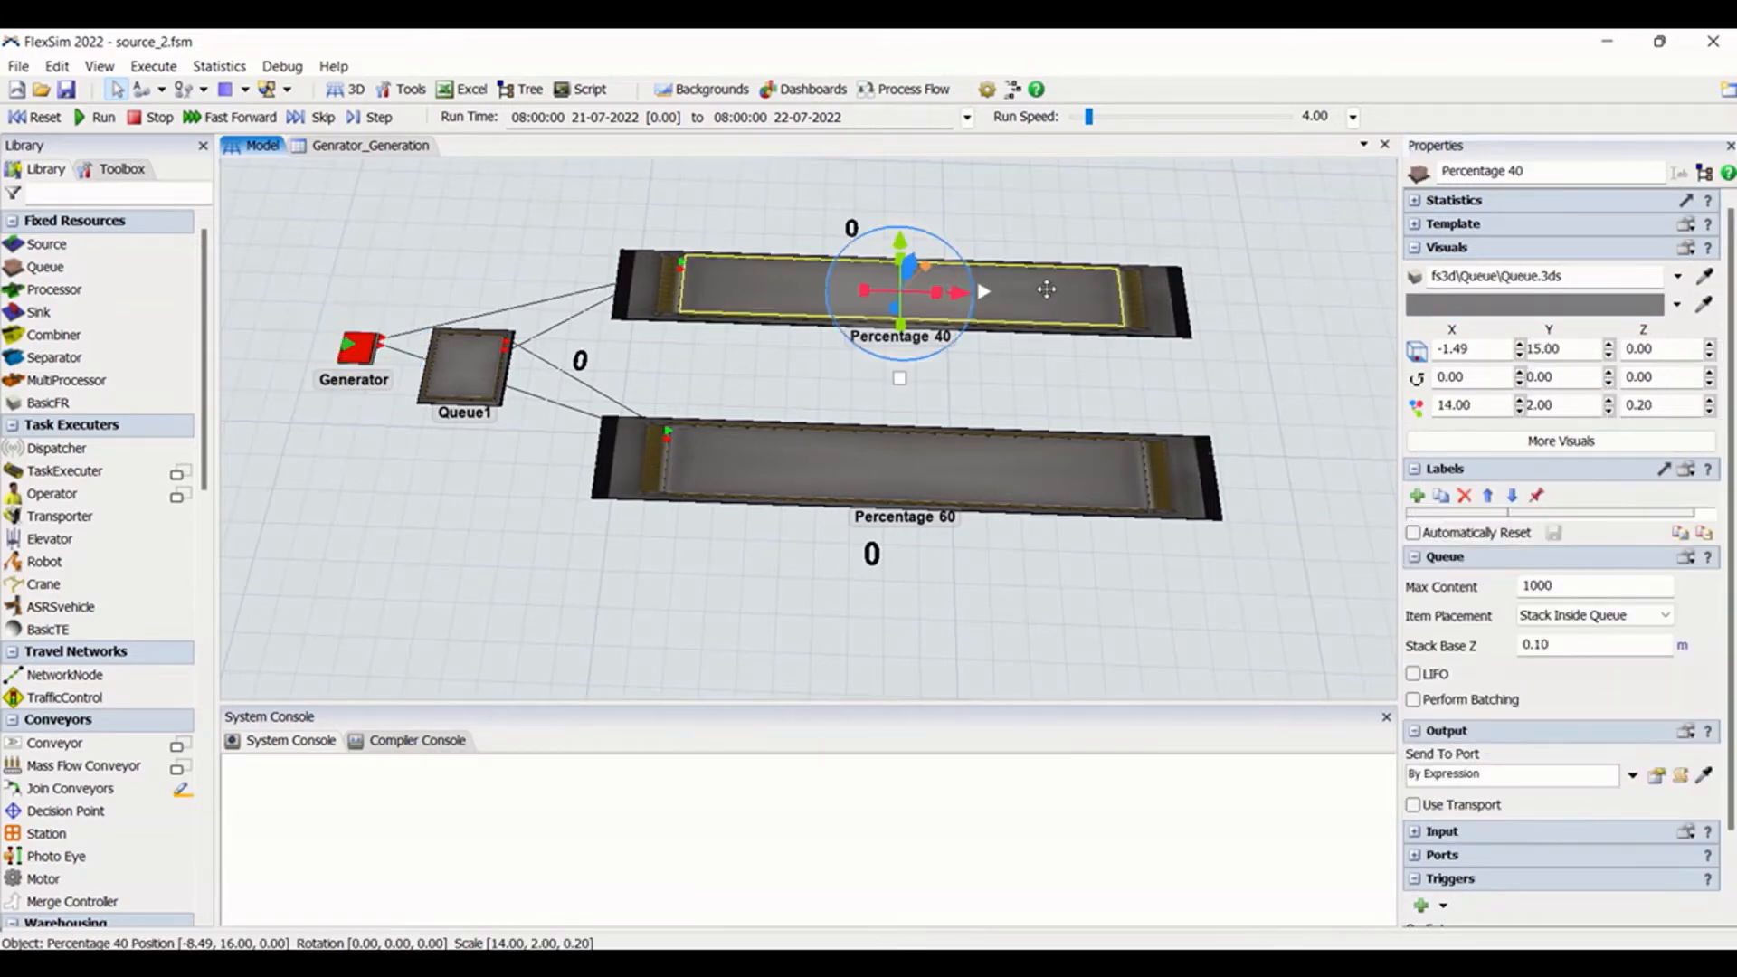
{"action": "left_click", "coordinate": [1043, 508]}
{"action": "left_click", "coordinate": [1128, 291]}
{"action": "left_click", "coordinate": [1036, 471]}
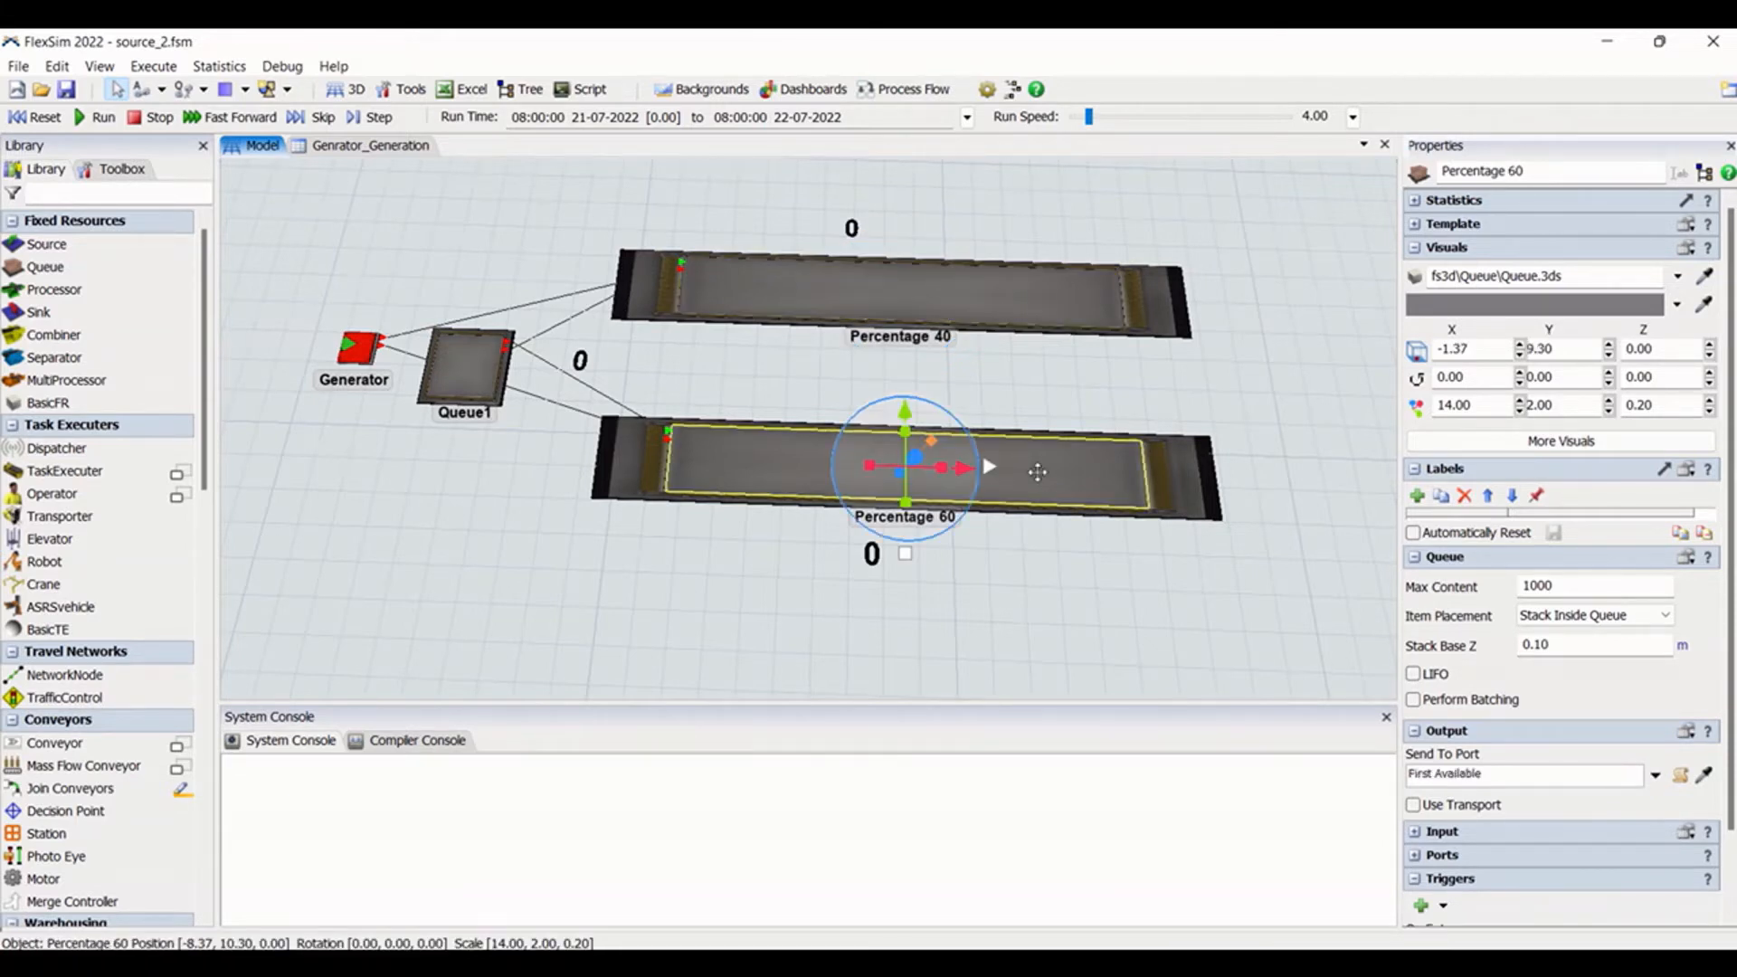
{"action": "left_click", "coordinate": [1029, 278]}
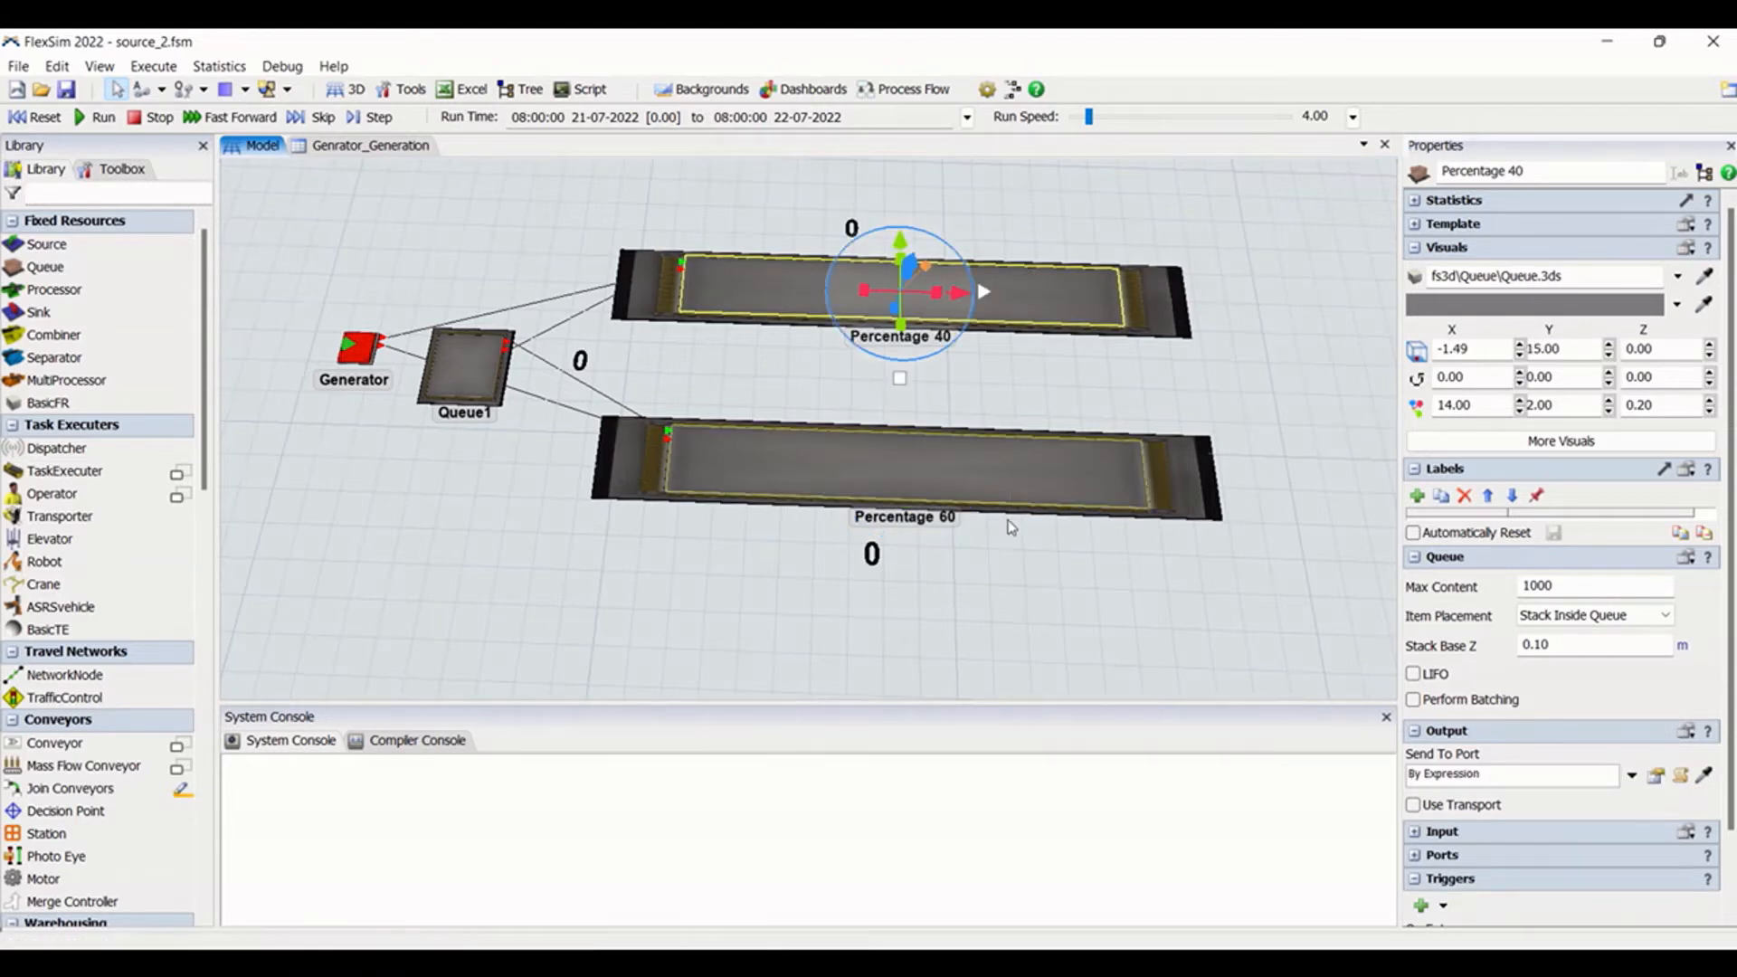
{"action": "left_click", "coordinate": [1012, 493]}
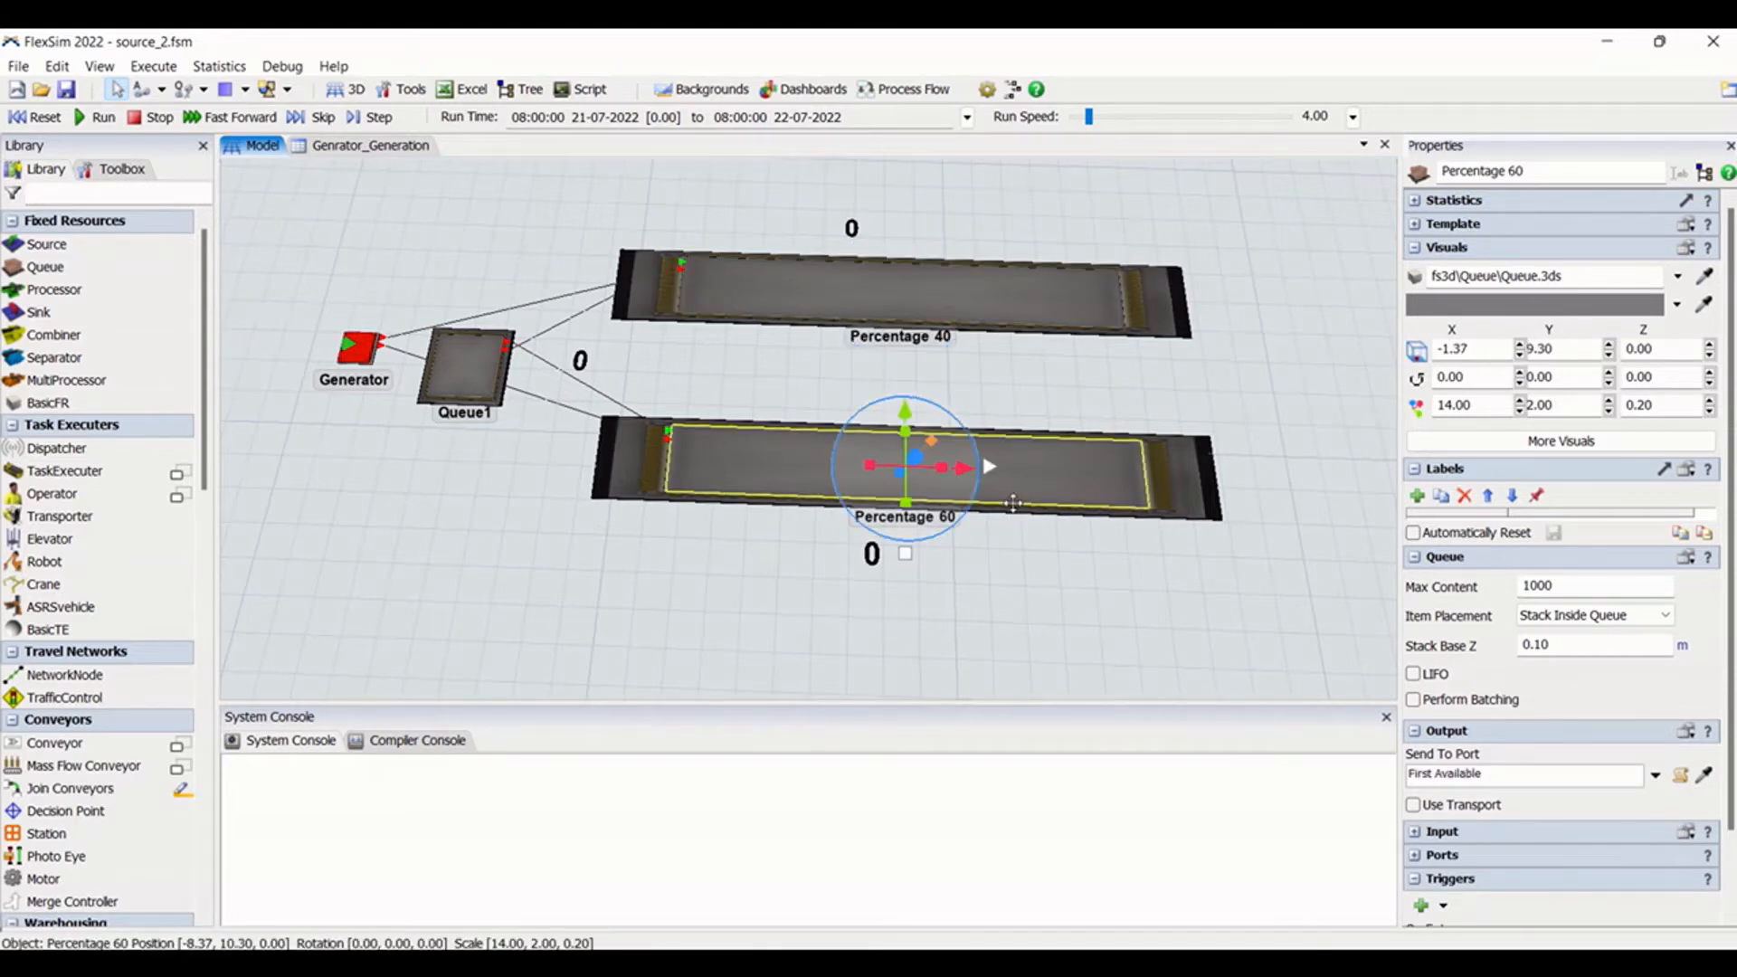
Examine the Queue Size and Random choices available for the Percentage 60 queue's Send To Port
{"action": "left_click", "coordinate": [1655, 775]}
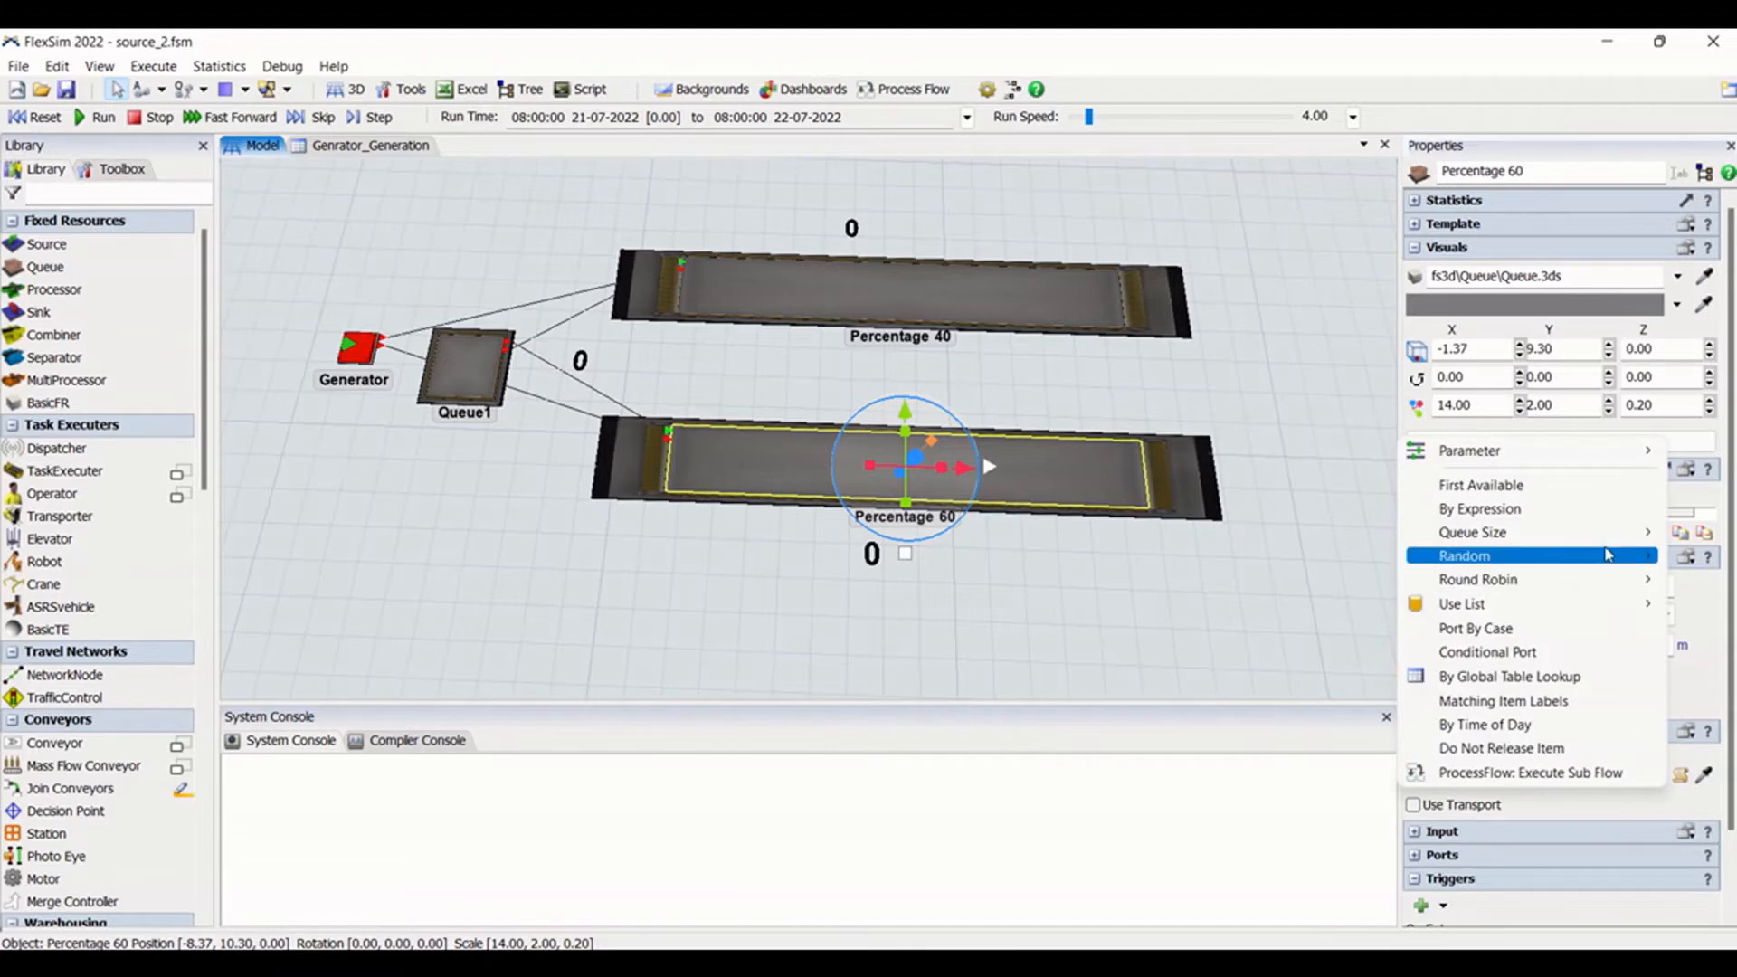
{"action": "mouse_move", "coordinate": [1607, 536]}
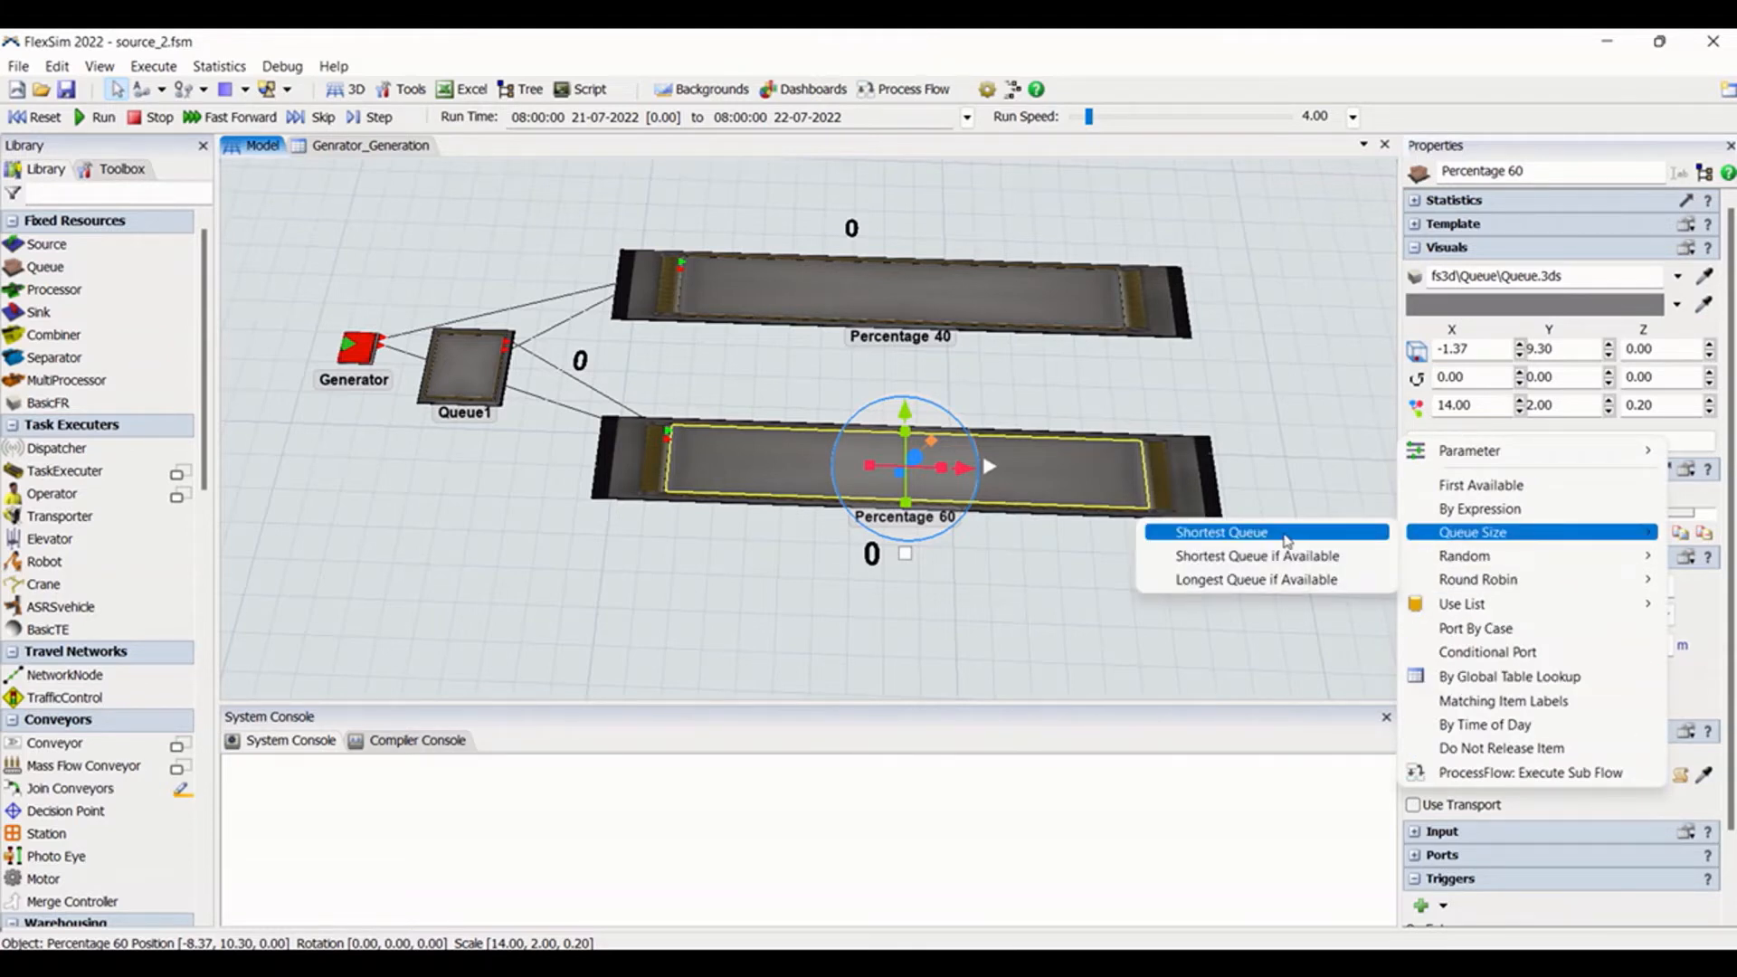
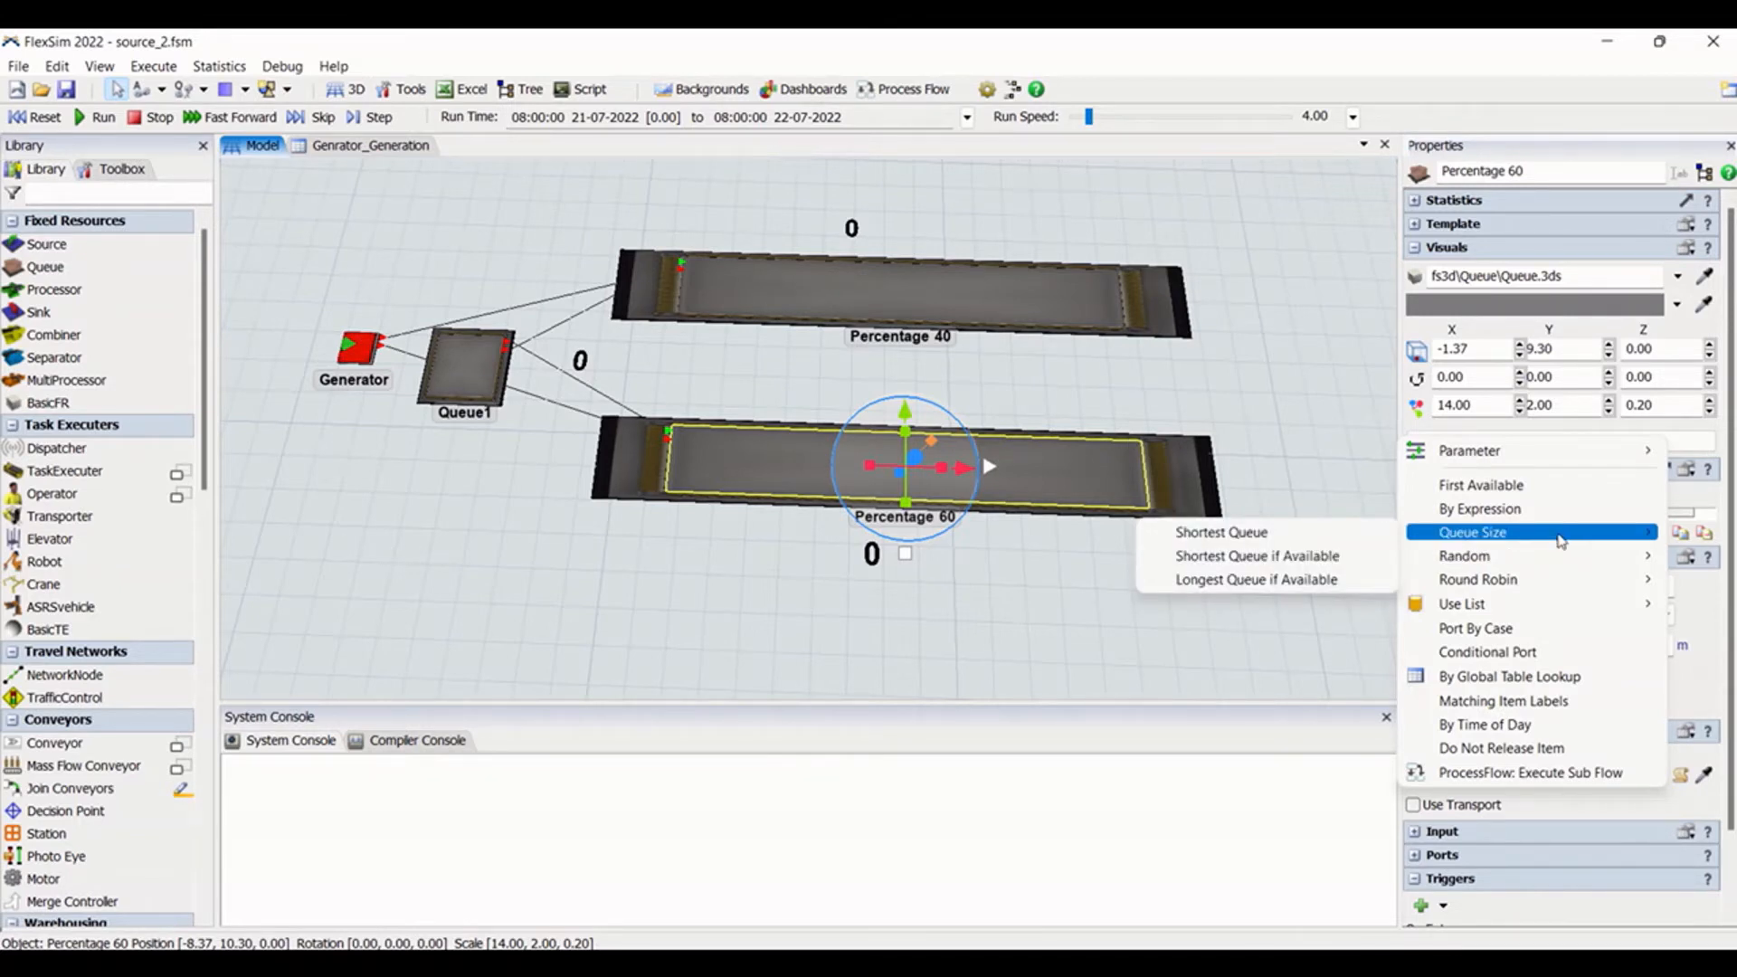
{"action": "mouse_move", "coordinate": [1571, 568]}
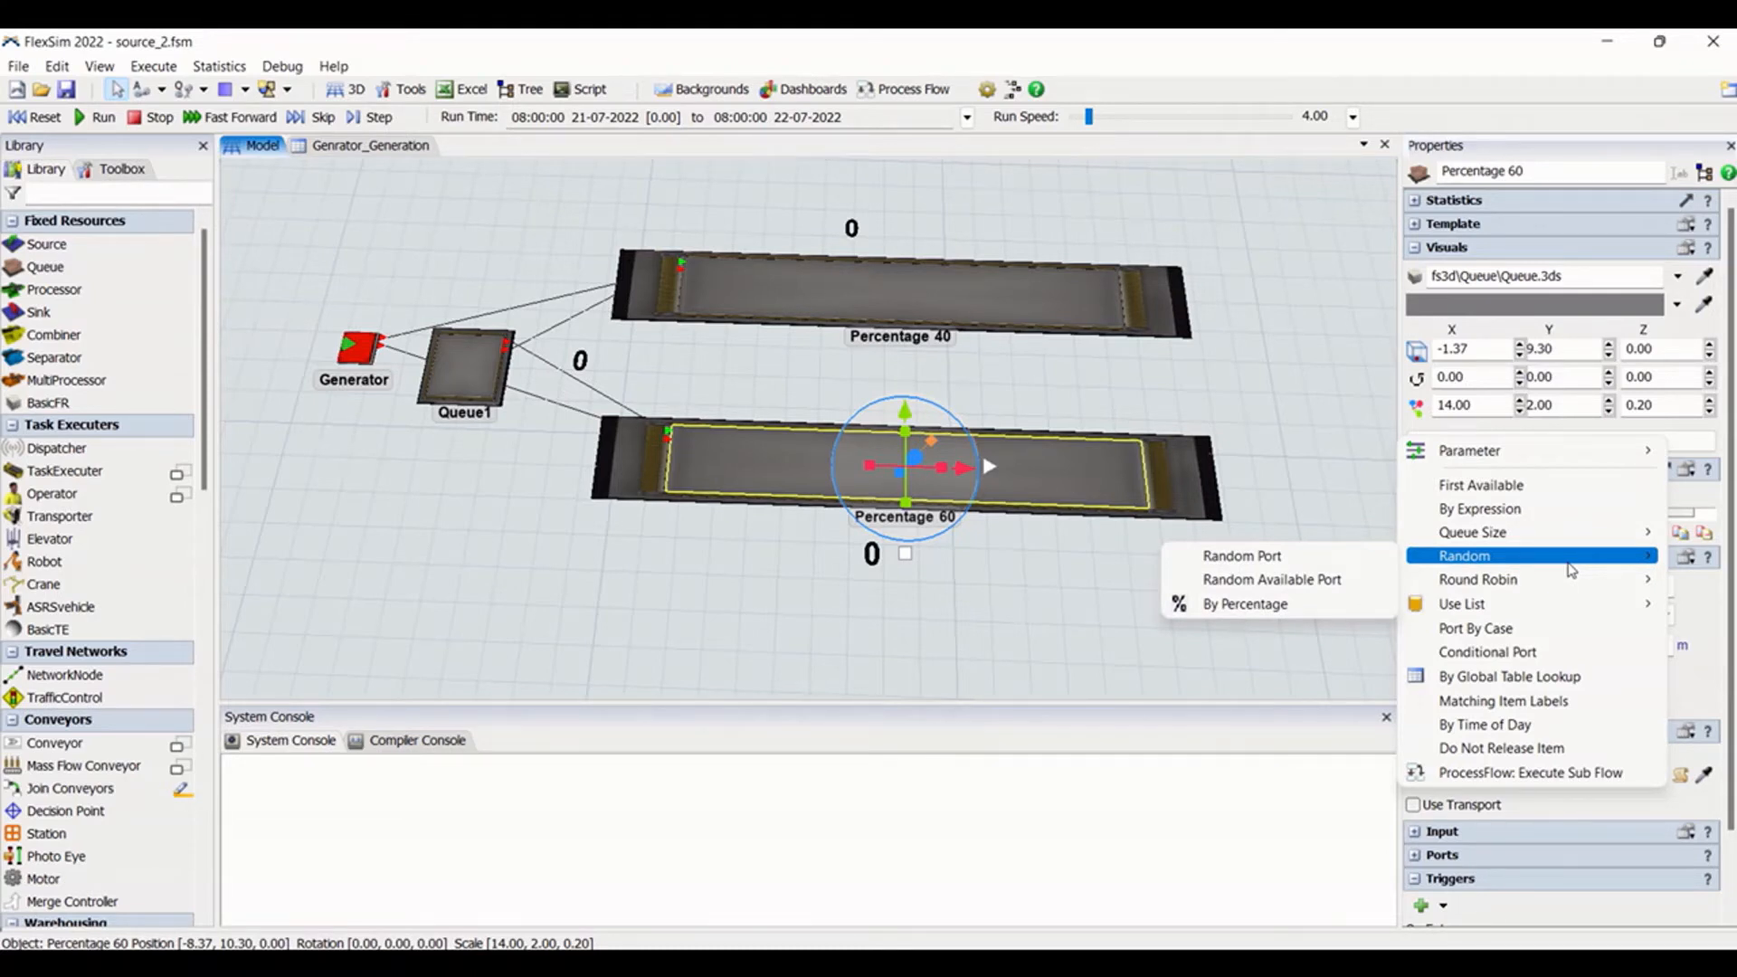
Expand the Generator's port connections and inspect its input ports
{"action": "left_click", "coordinate": [362, 348]}
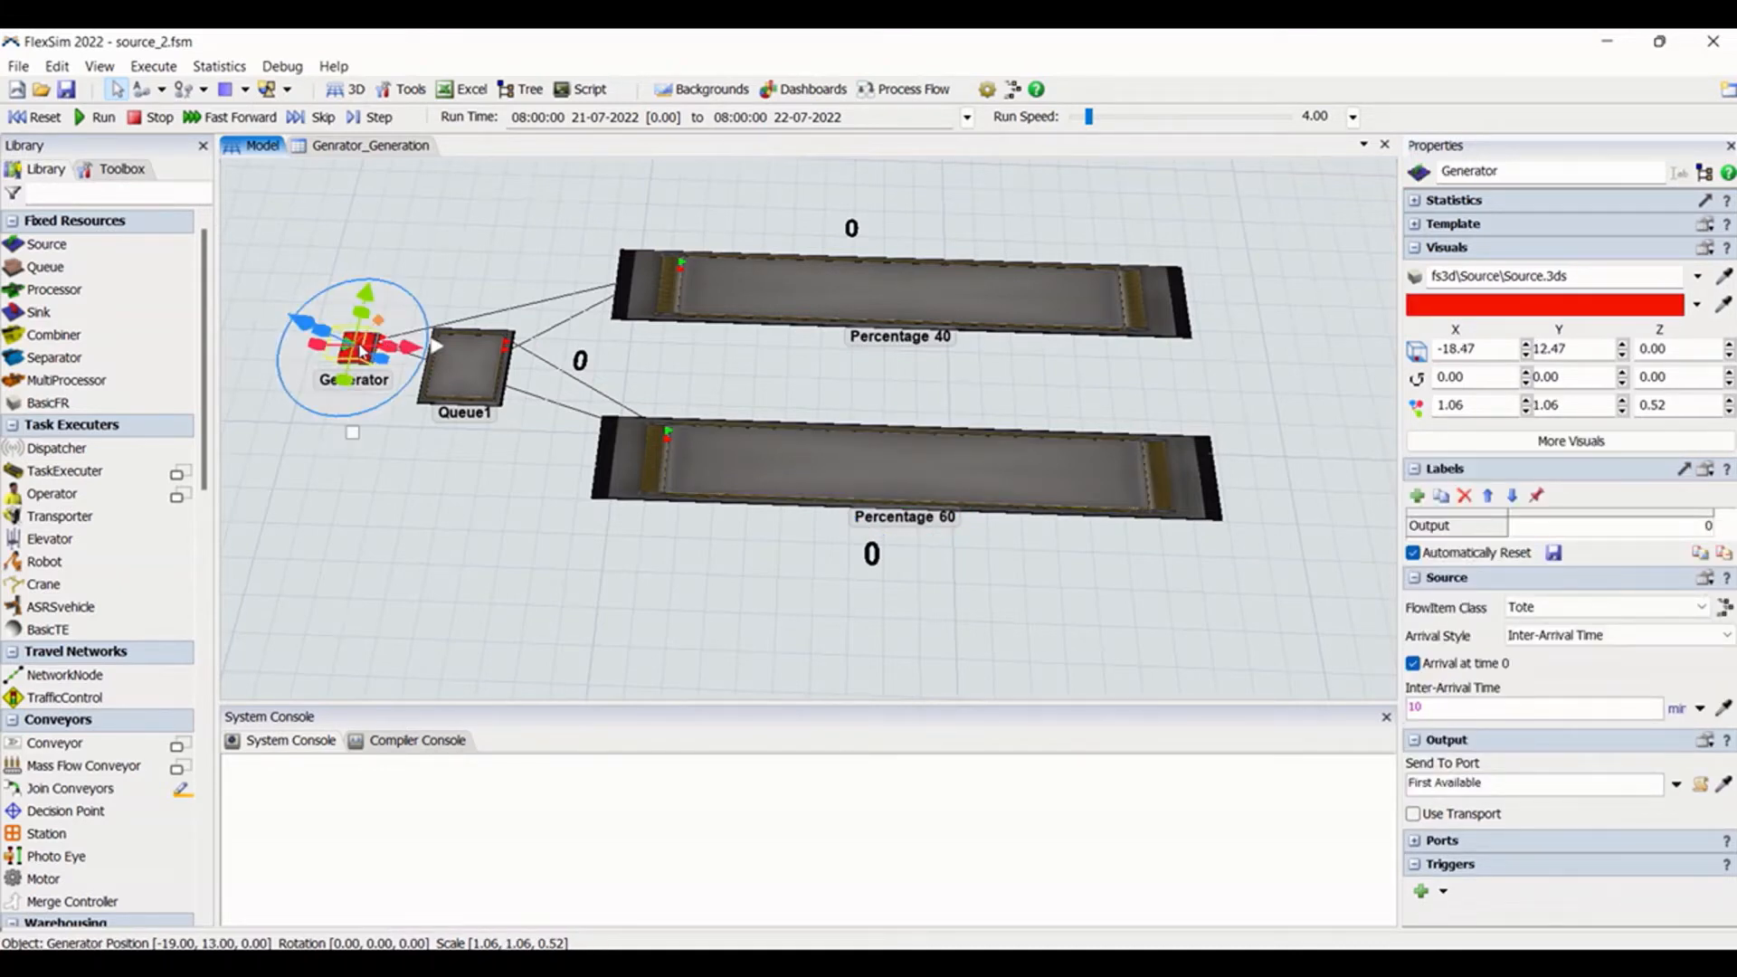
{"action": "left_click", "coordinate": [1428, 844]}
{"action": "left_click", "coordinate": [506, 527]}
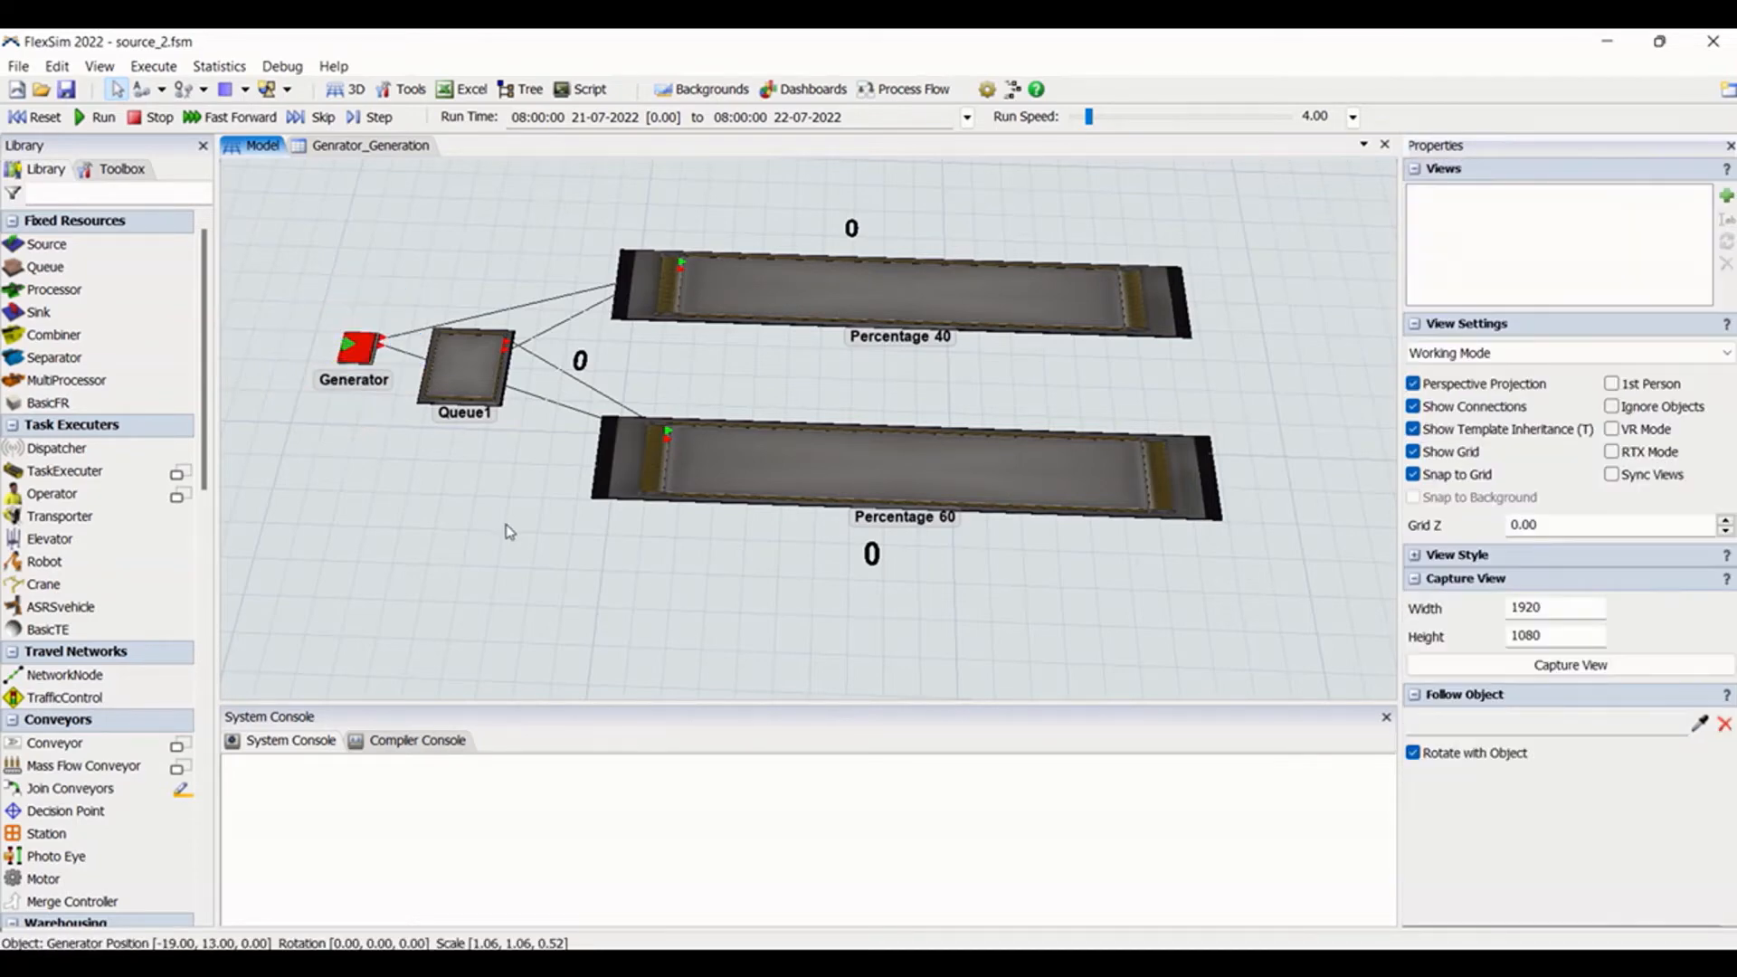
{"action": "left_click", "coordinate": [360, 353]}
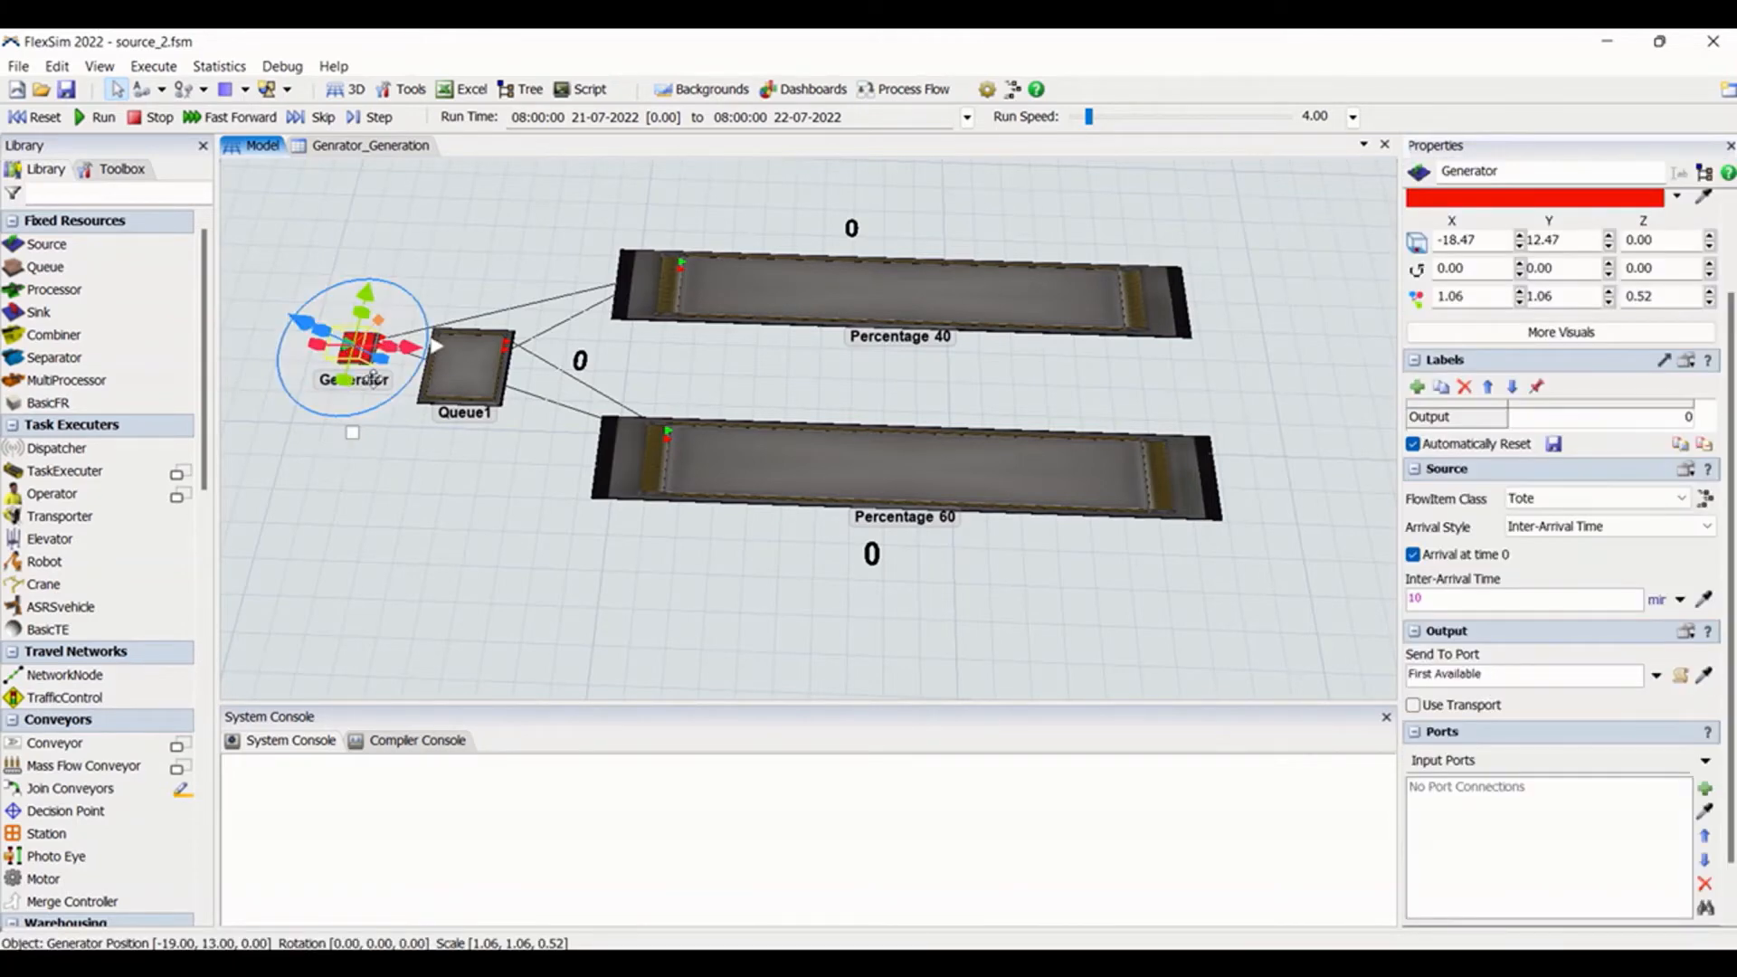
{"action": "left_click", "coordinate": [373, 378]}
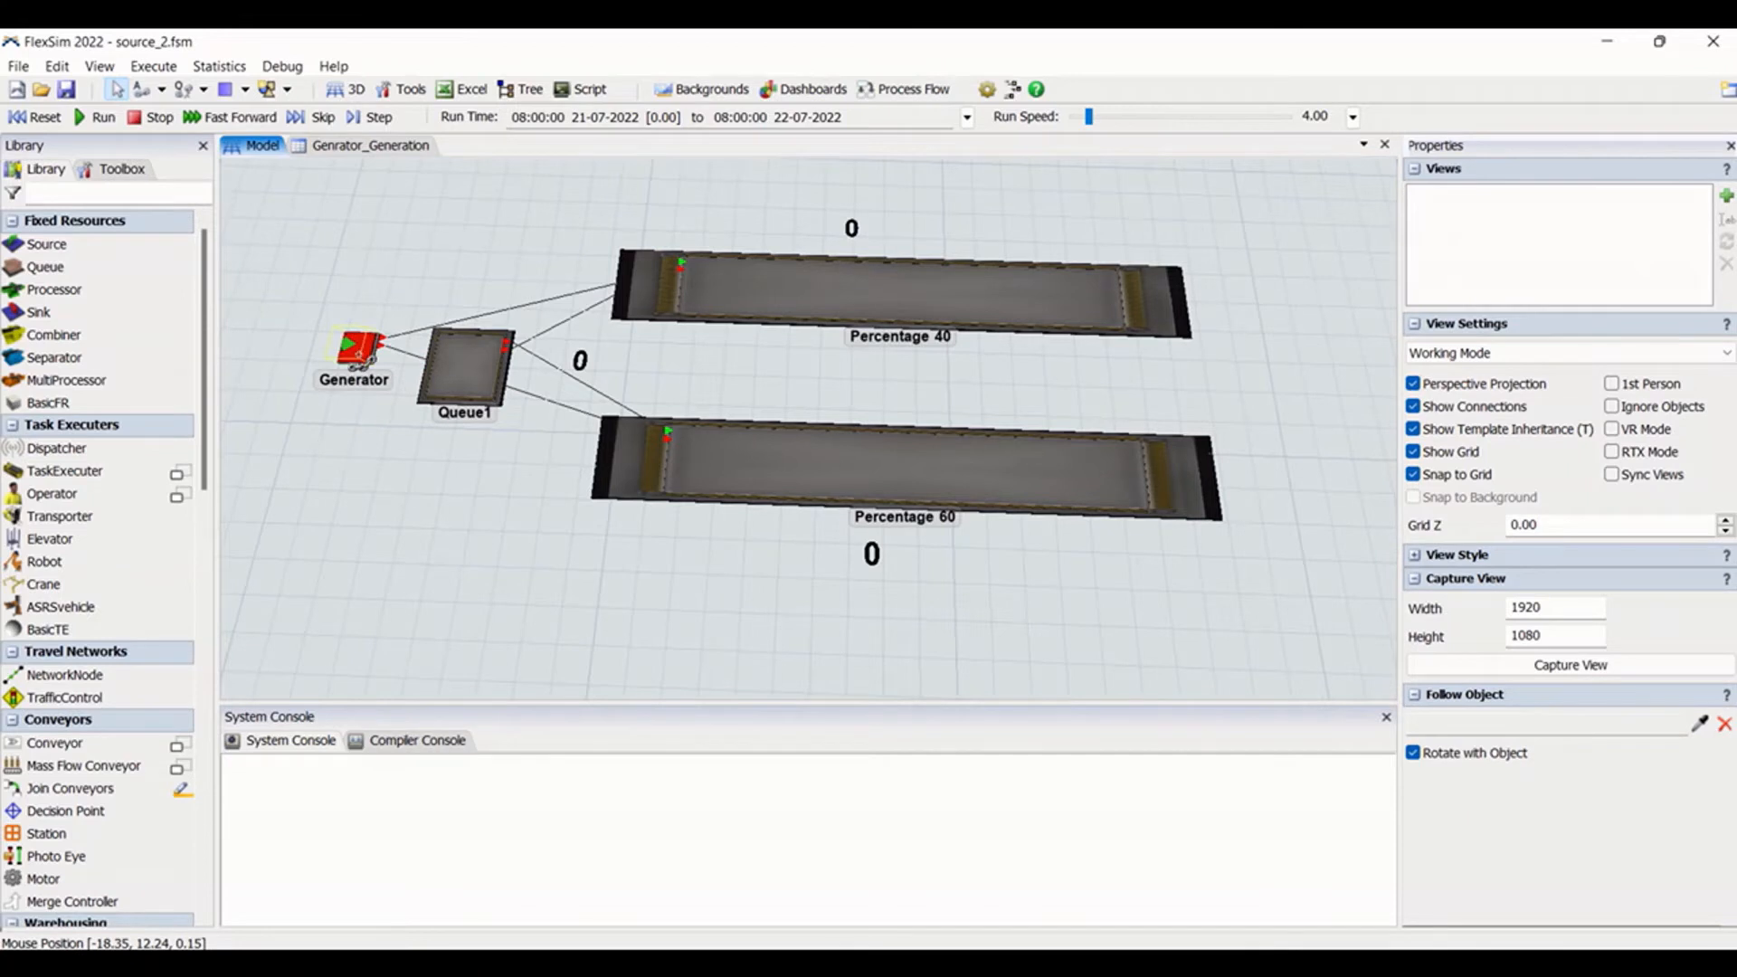
Look through the port types available for the Generator source
{"action": "left_click", "coordinate": [361, 358]}
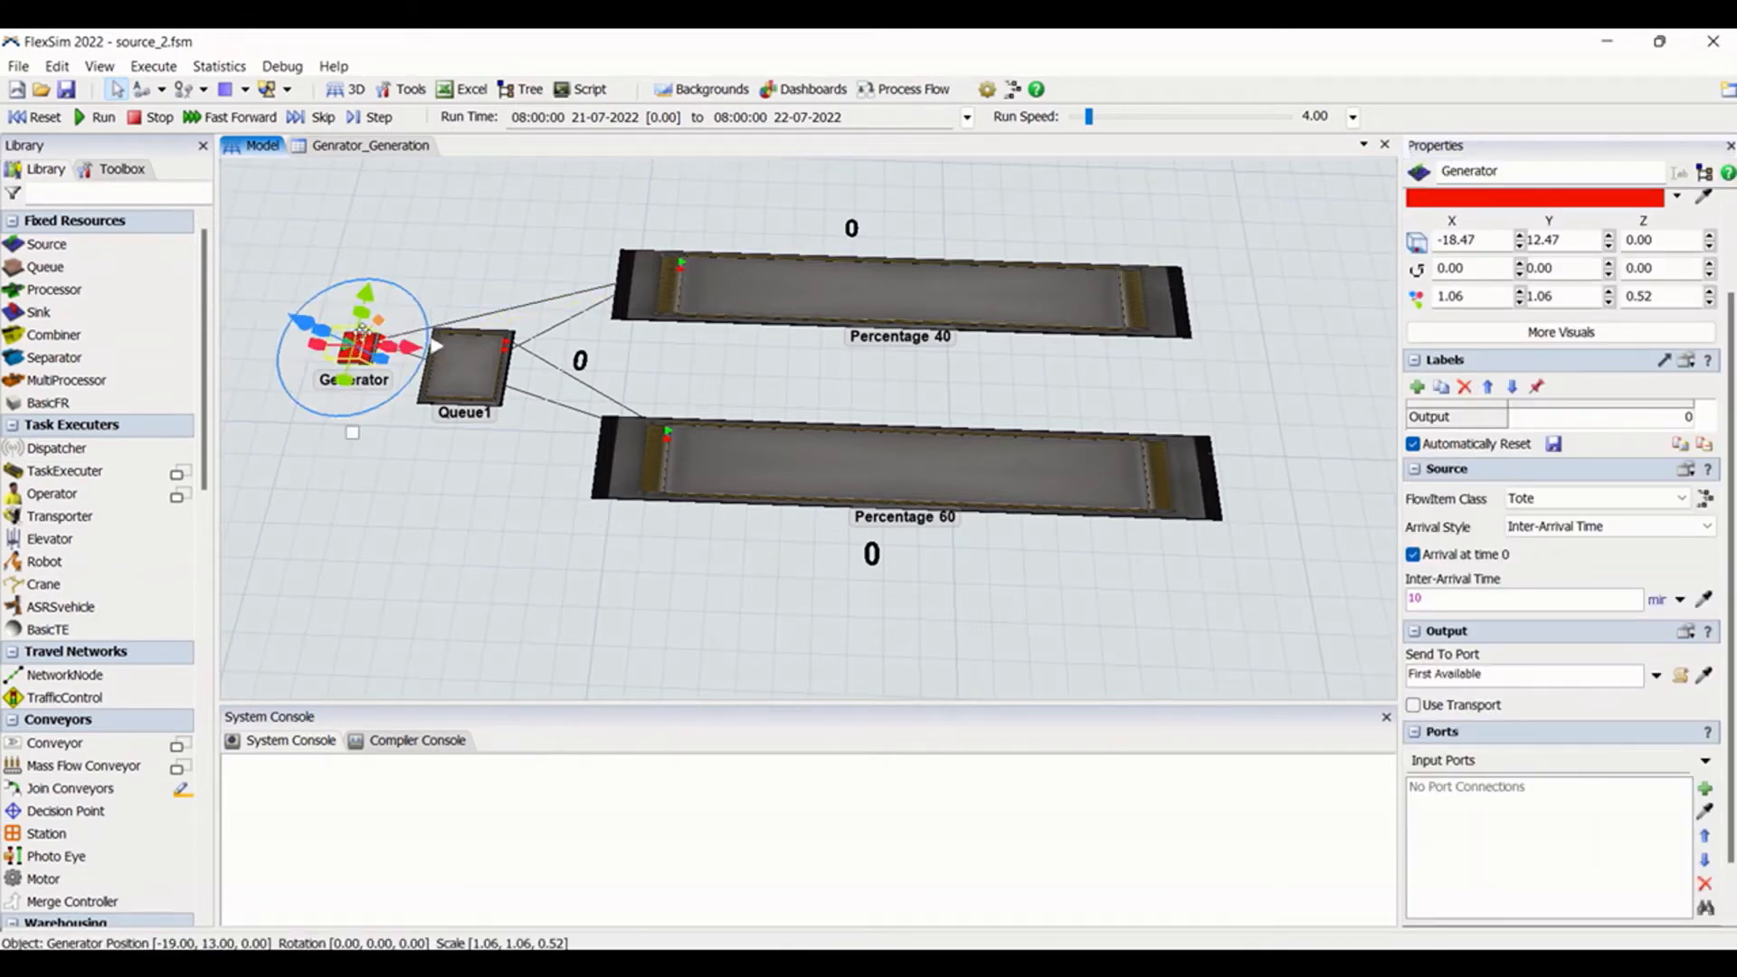
{"action": "left_click", "coordinate": [338, 194]}
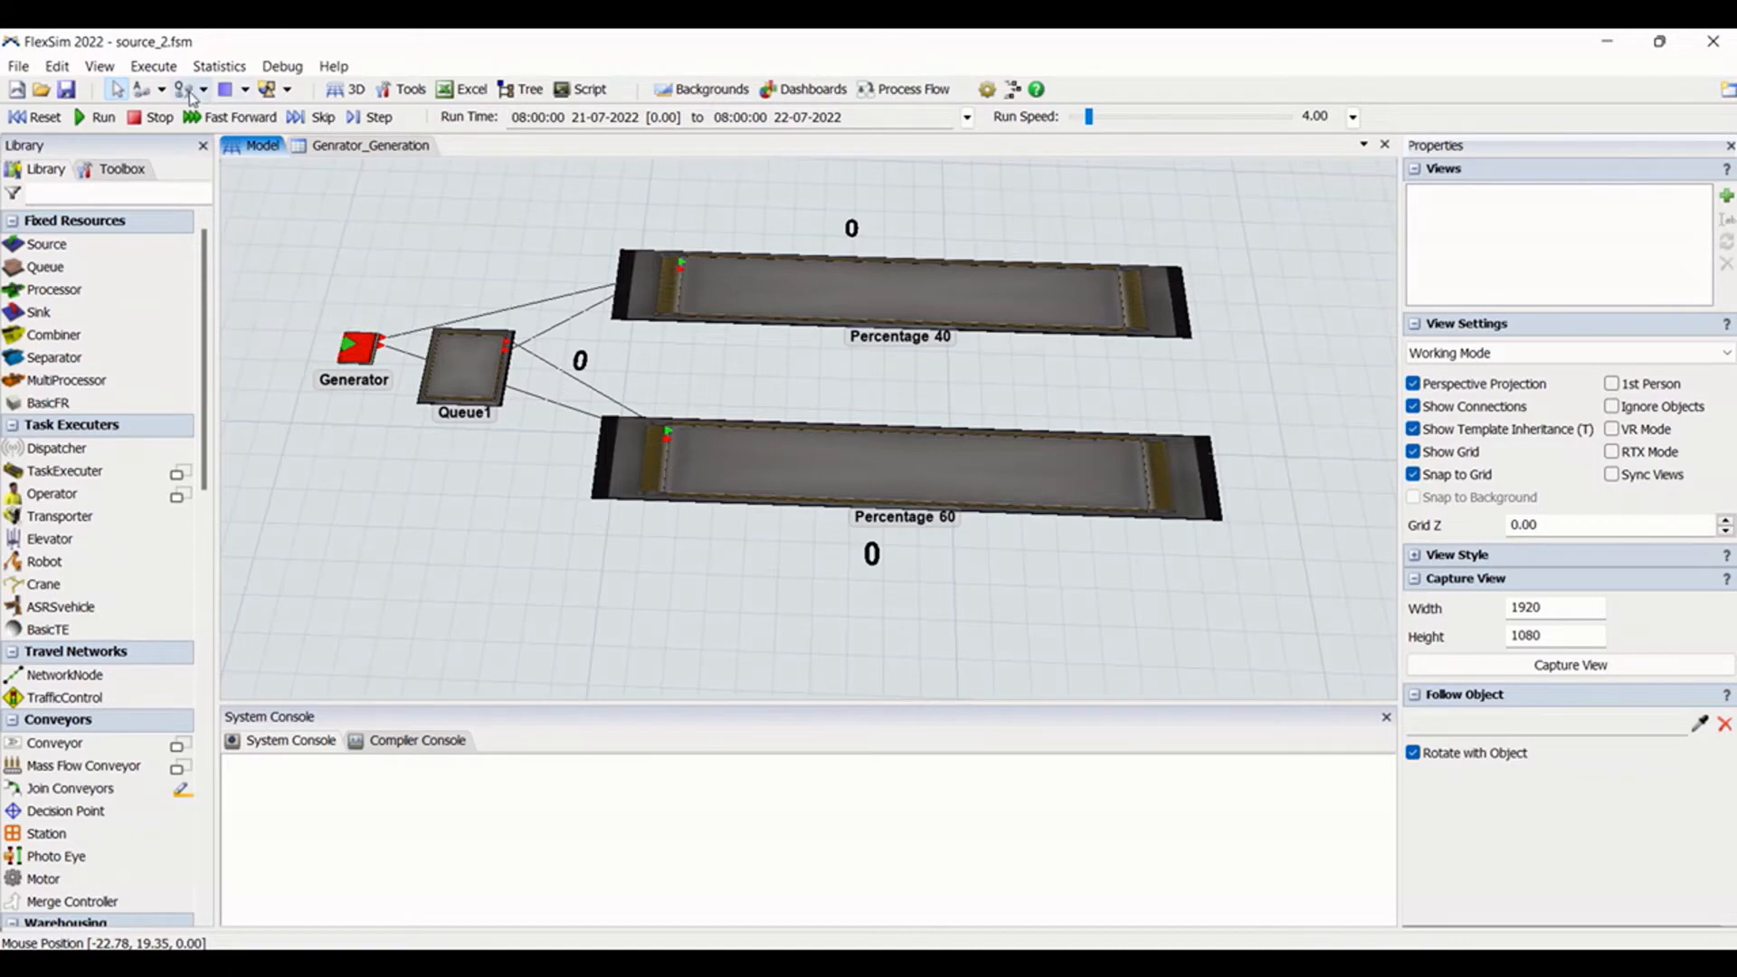
{"action": "left_click", "coordinate": [357, 346]}
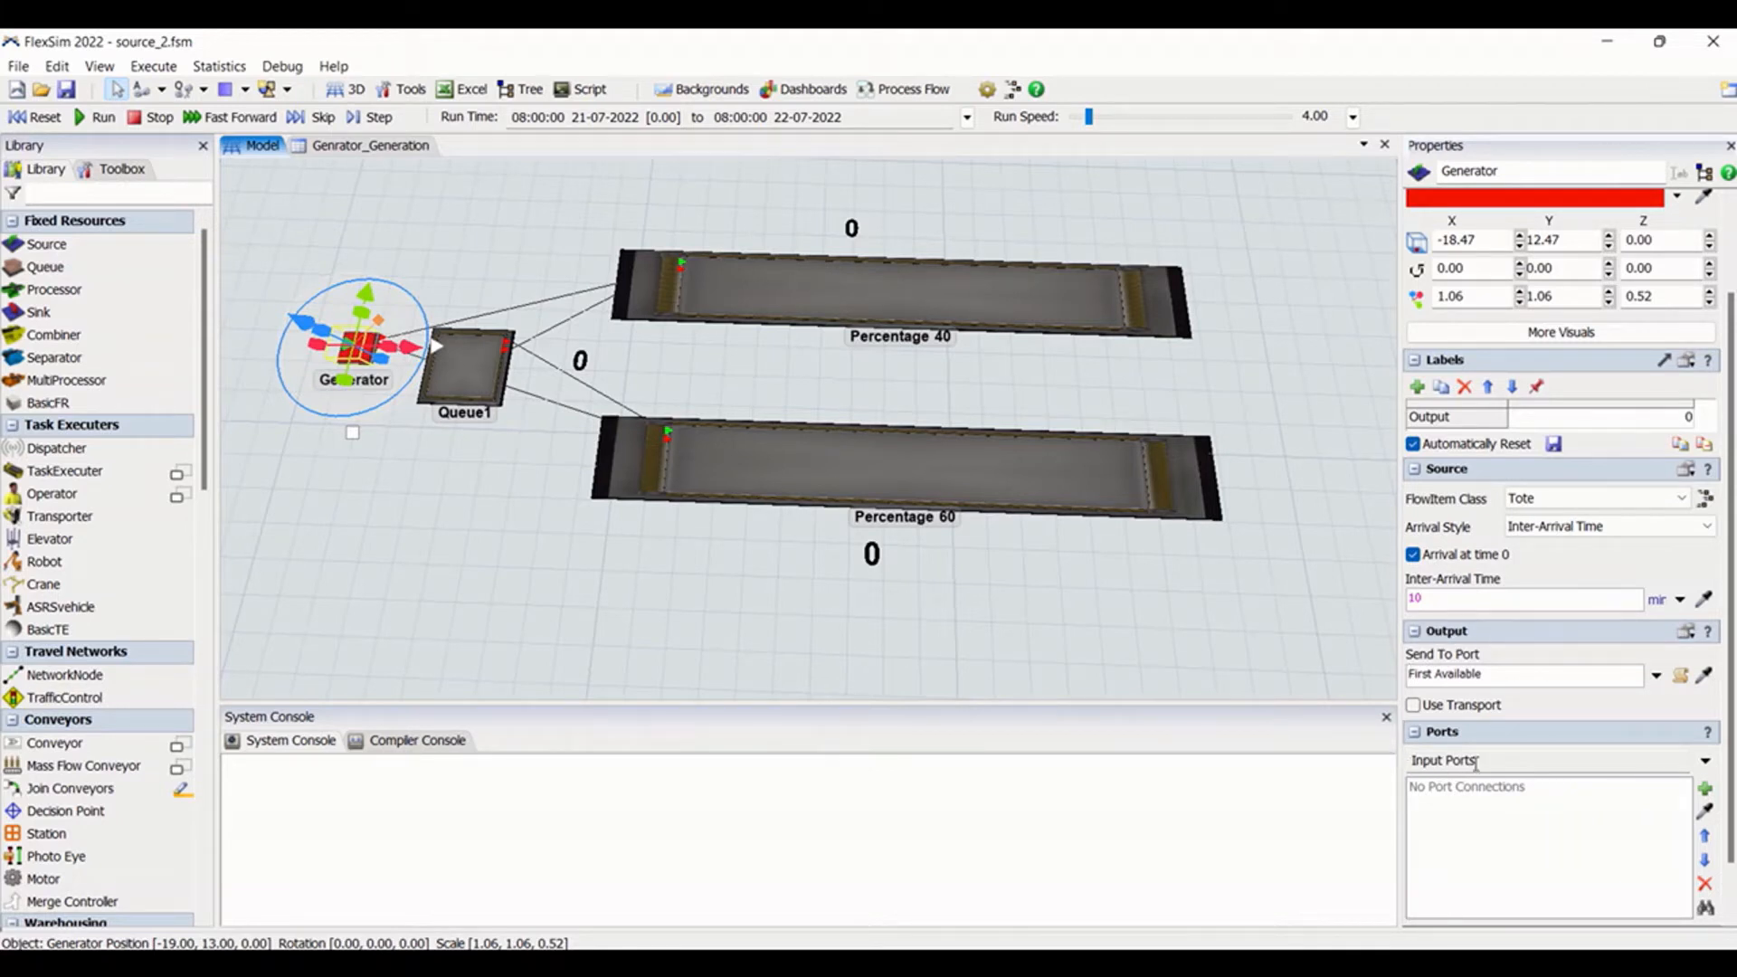
{"action": "left_click", "coordinate": [1705, 764]}
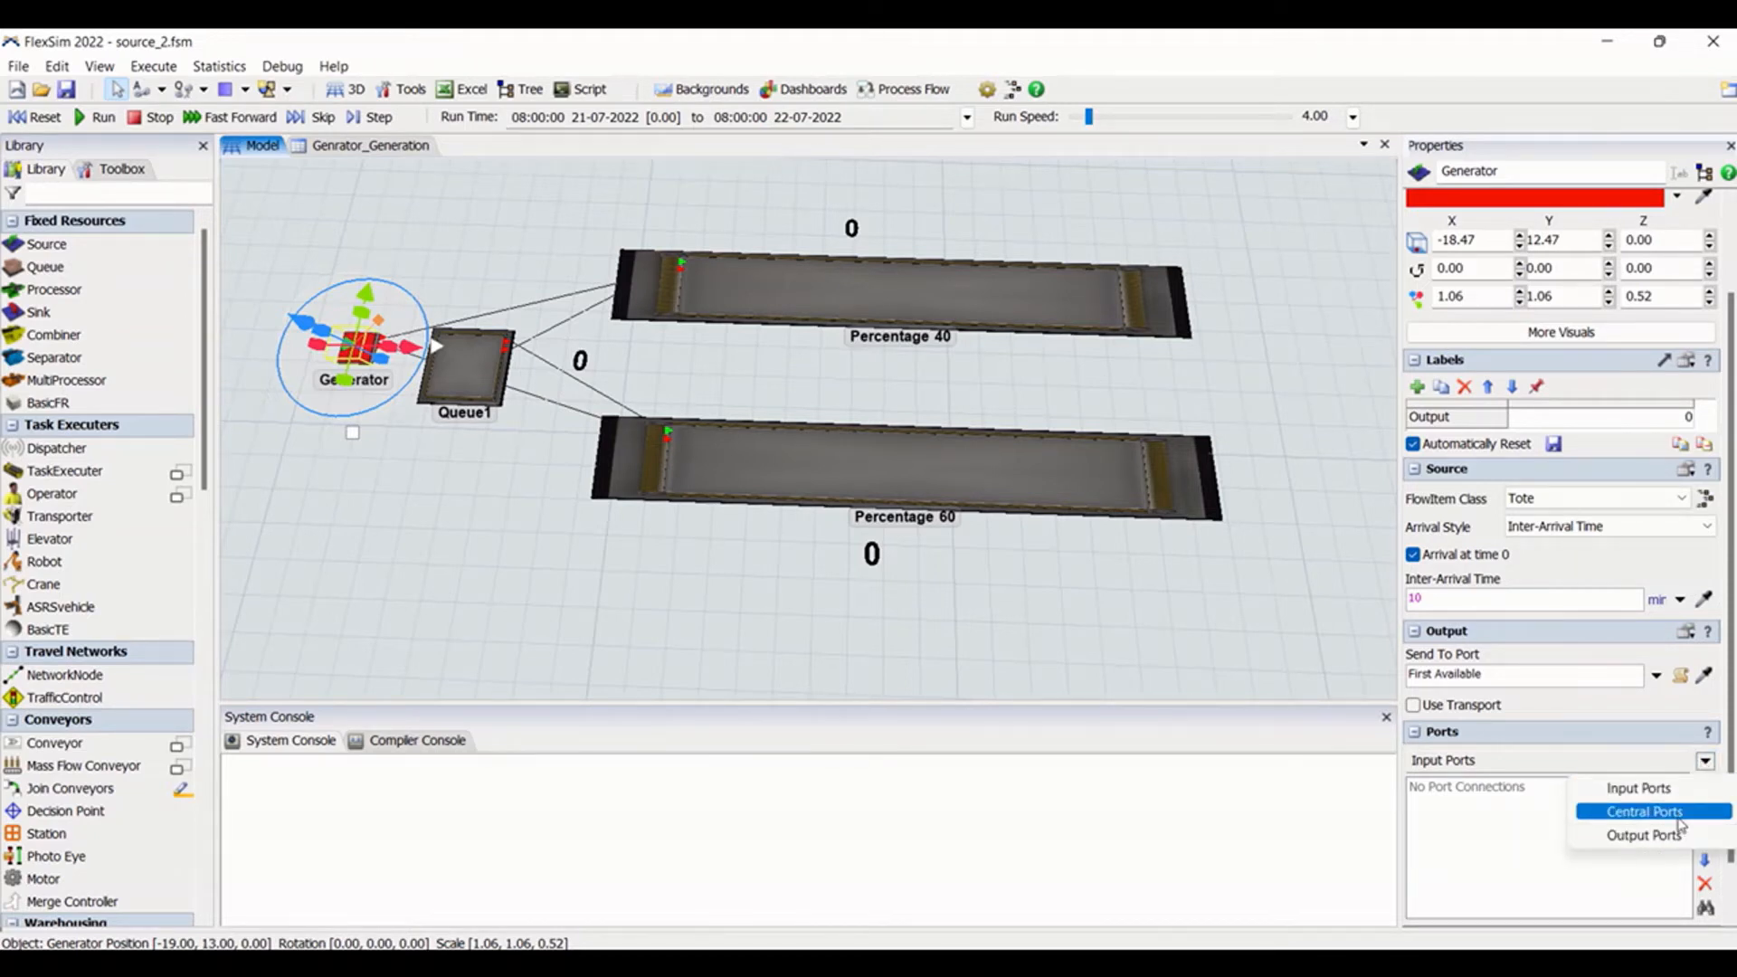
{"action": "left_click", "coordinate": [365, 458]}
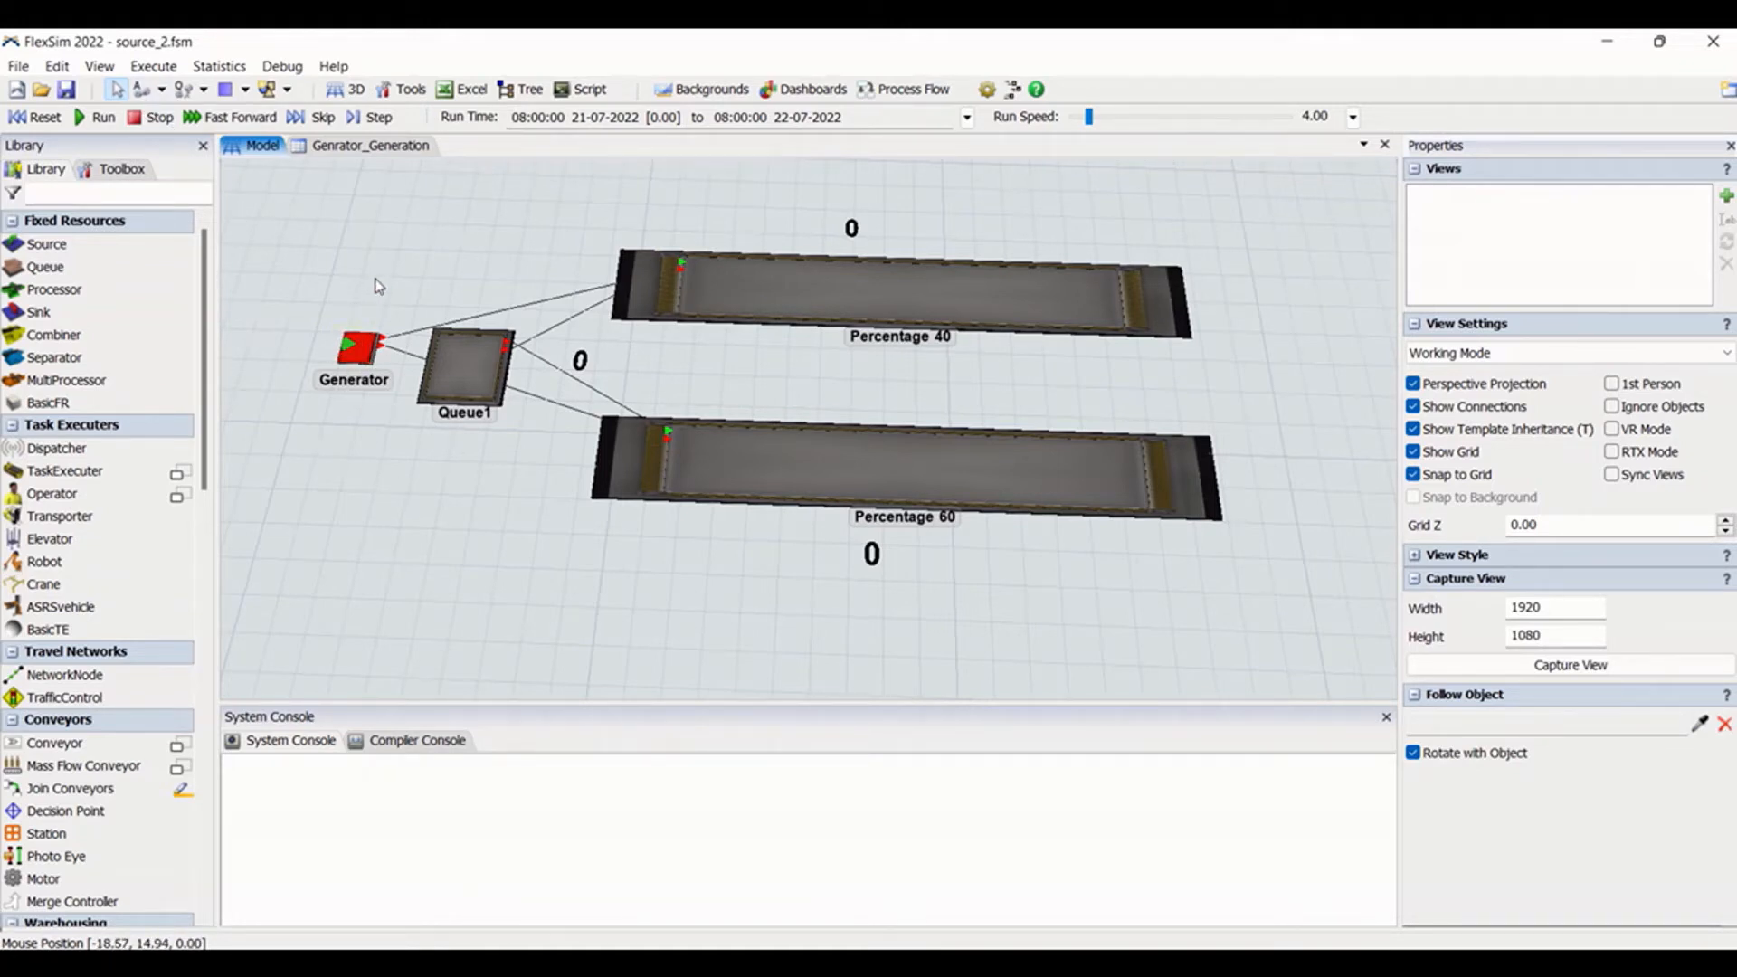
Add another output connection from the Generator to the Percentage 40 queue
{"action": "key", "text": "a"}
{"action": "left_click", "coordinate": [360, 353]}
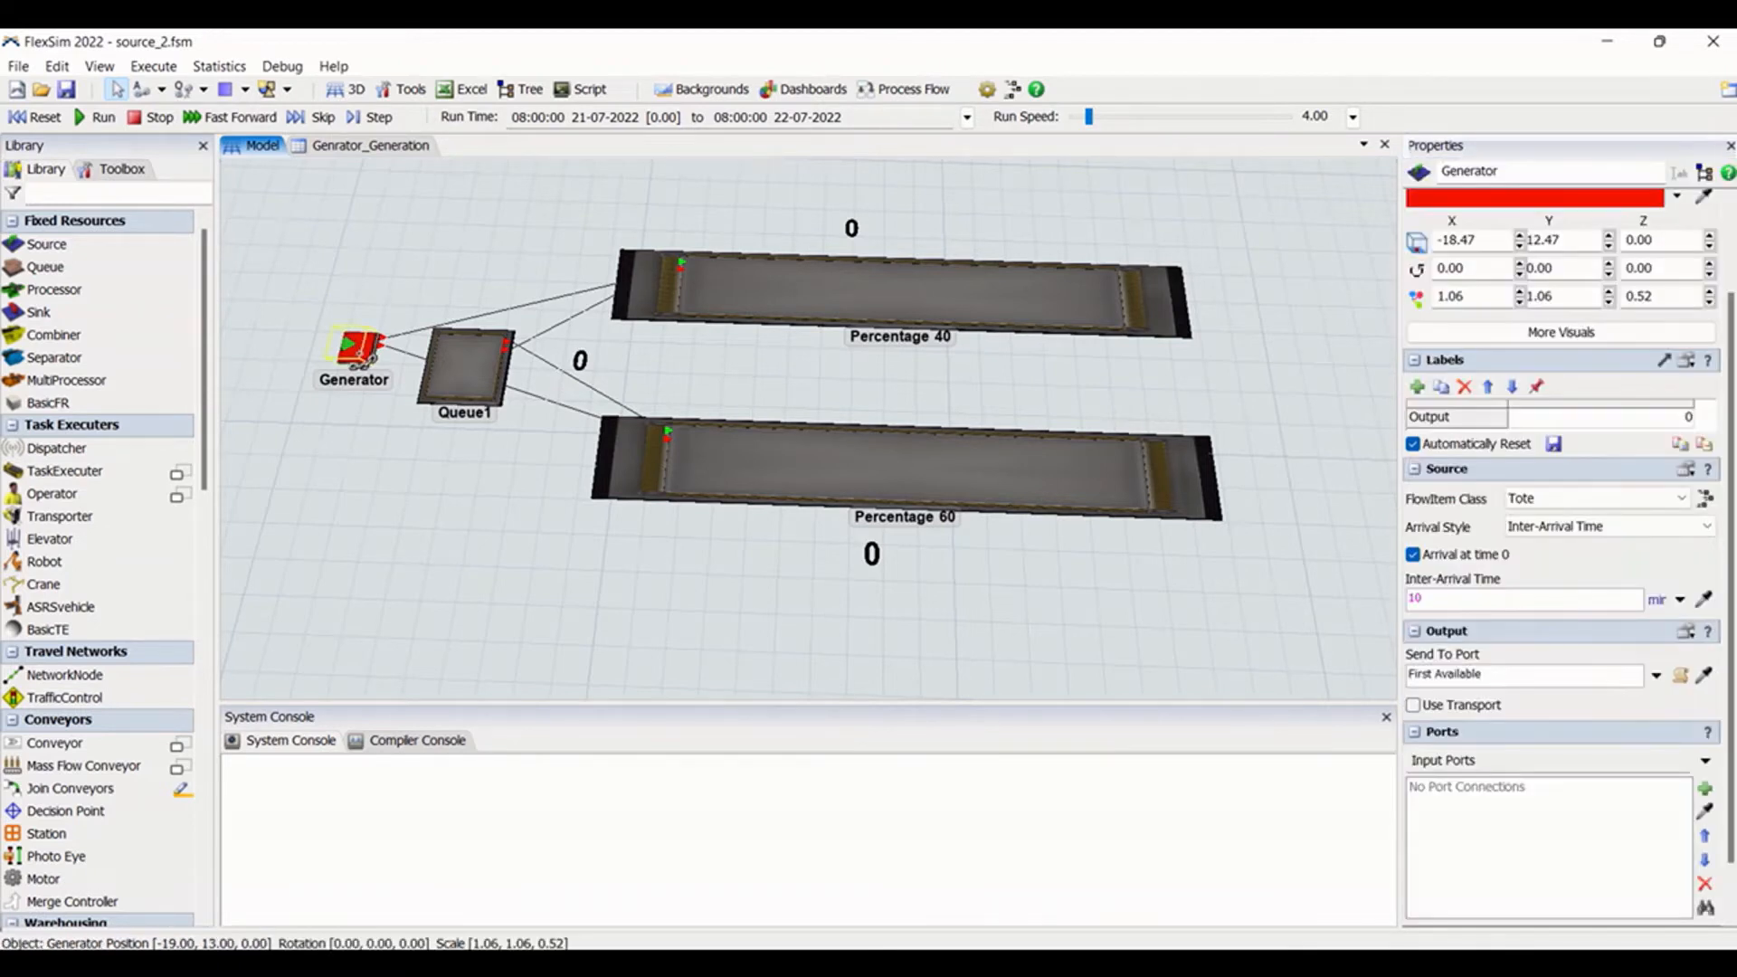
{"action": "left_click_drag", "start_coordinate": [360, 355], "coordinate": [677, 294]}
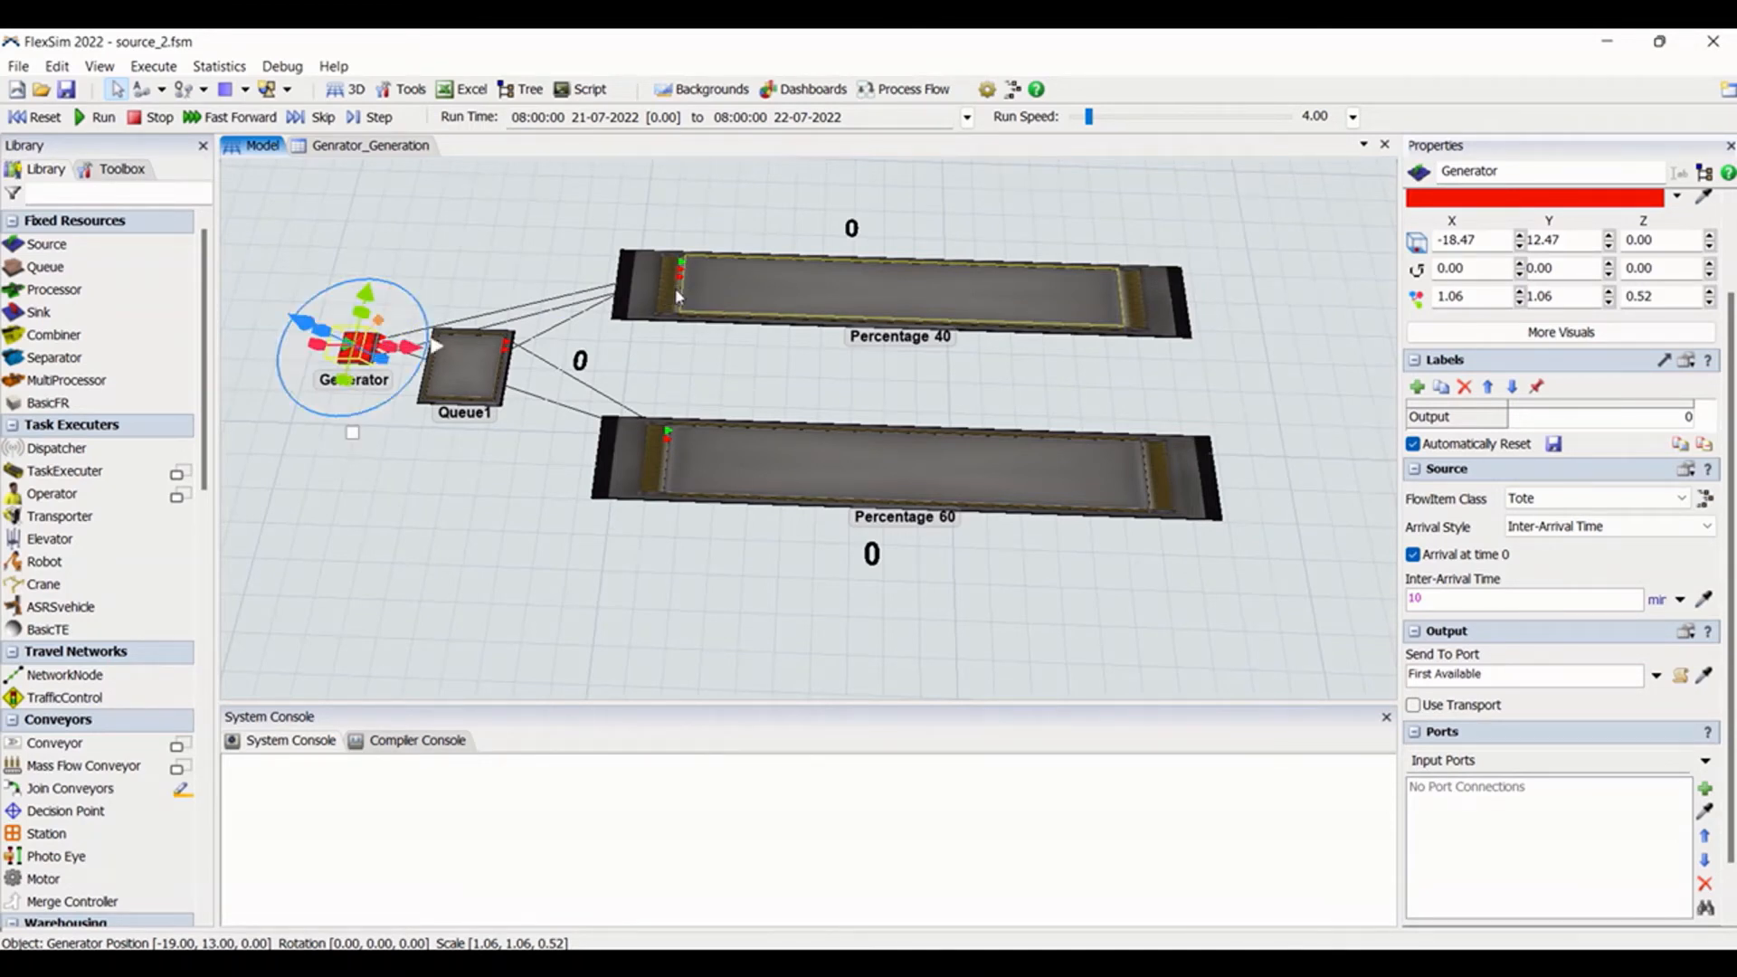
{"action": "left_click", "coordinate": [446, 504]}
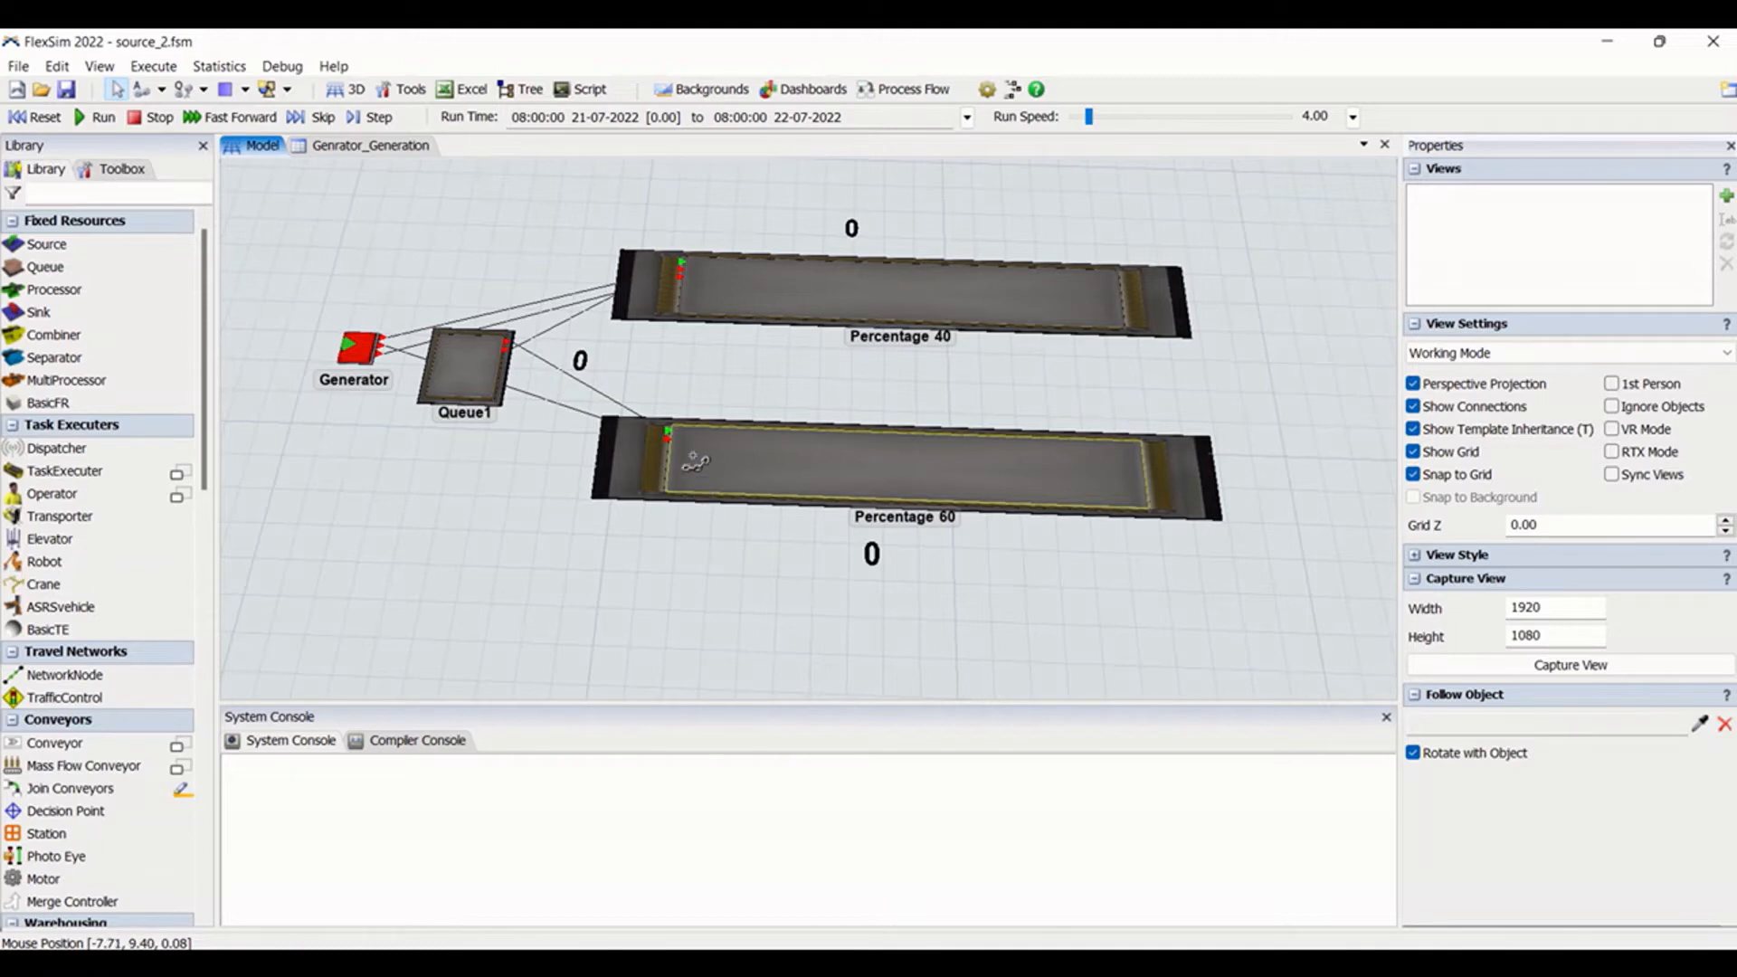
Connect the output of the Percentage 60 queue to the input of Queue1
{"action": "left_click_drag", "start_coordinate": [689, 454], "coordinate": [483, 367]}
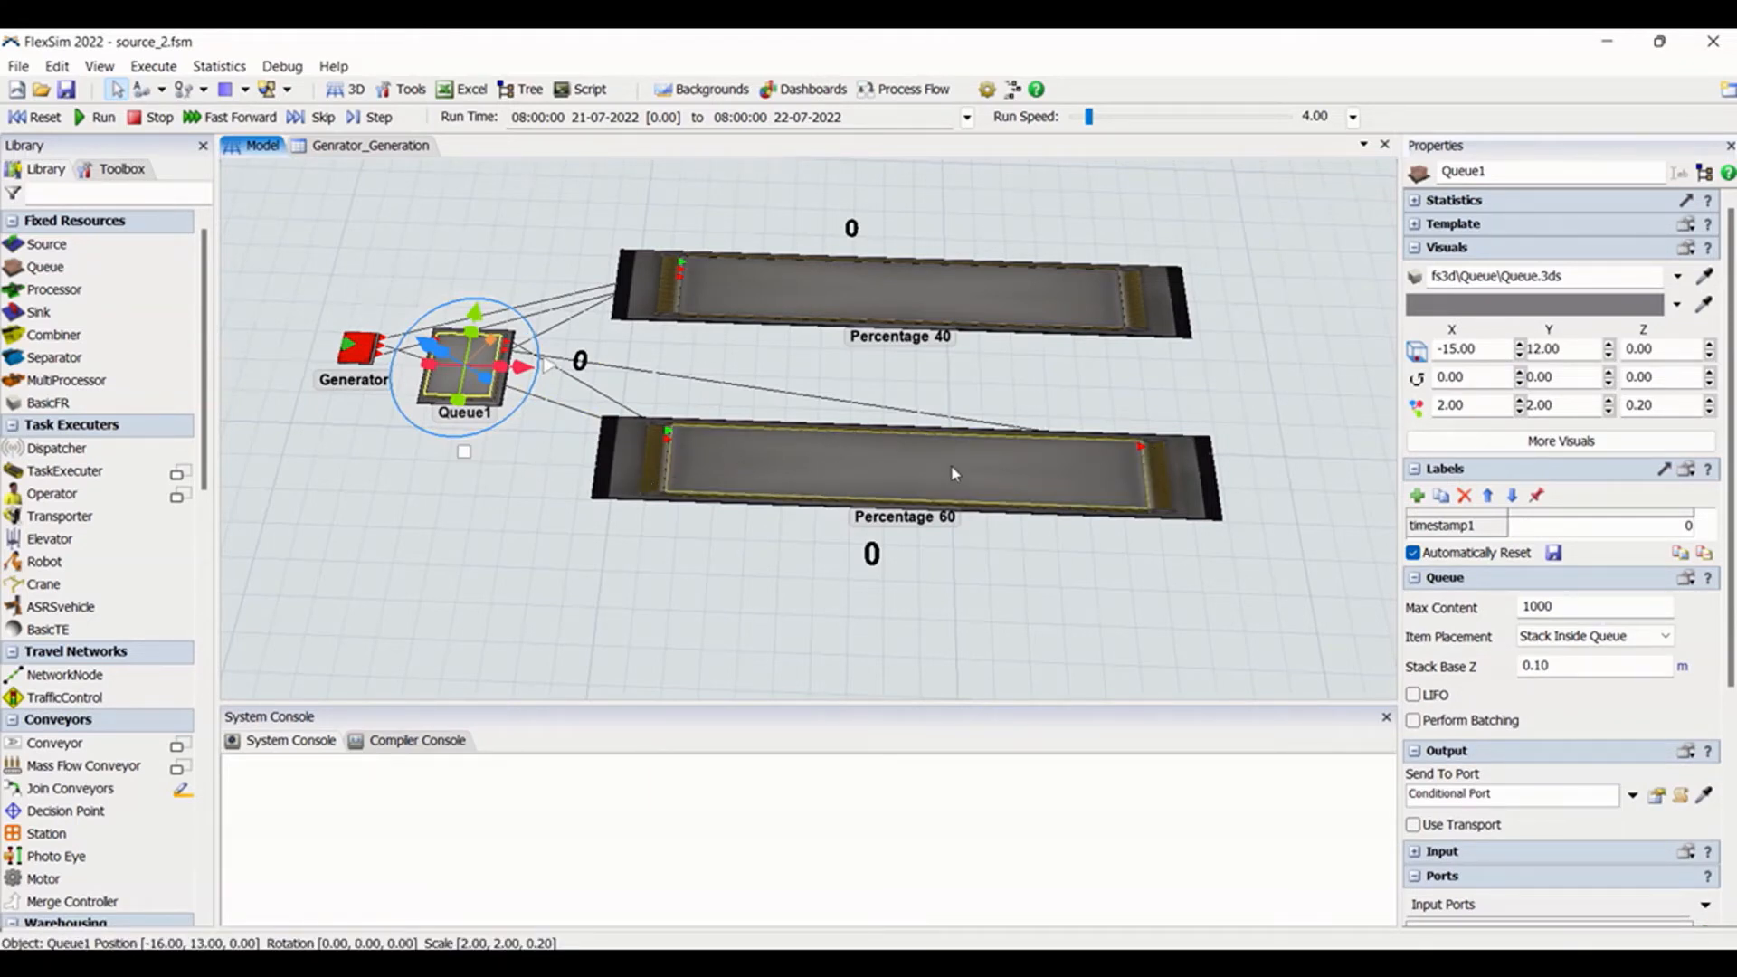
{"action": "left_click", "coordinate": [708, 457]}
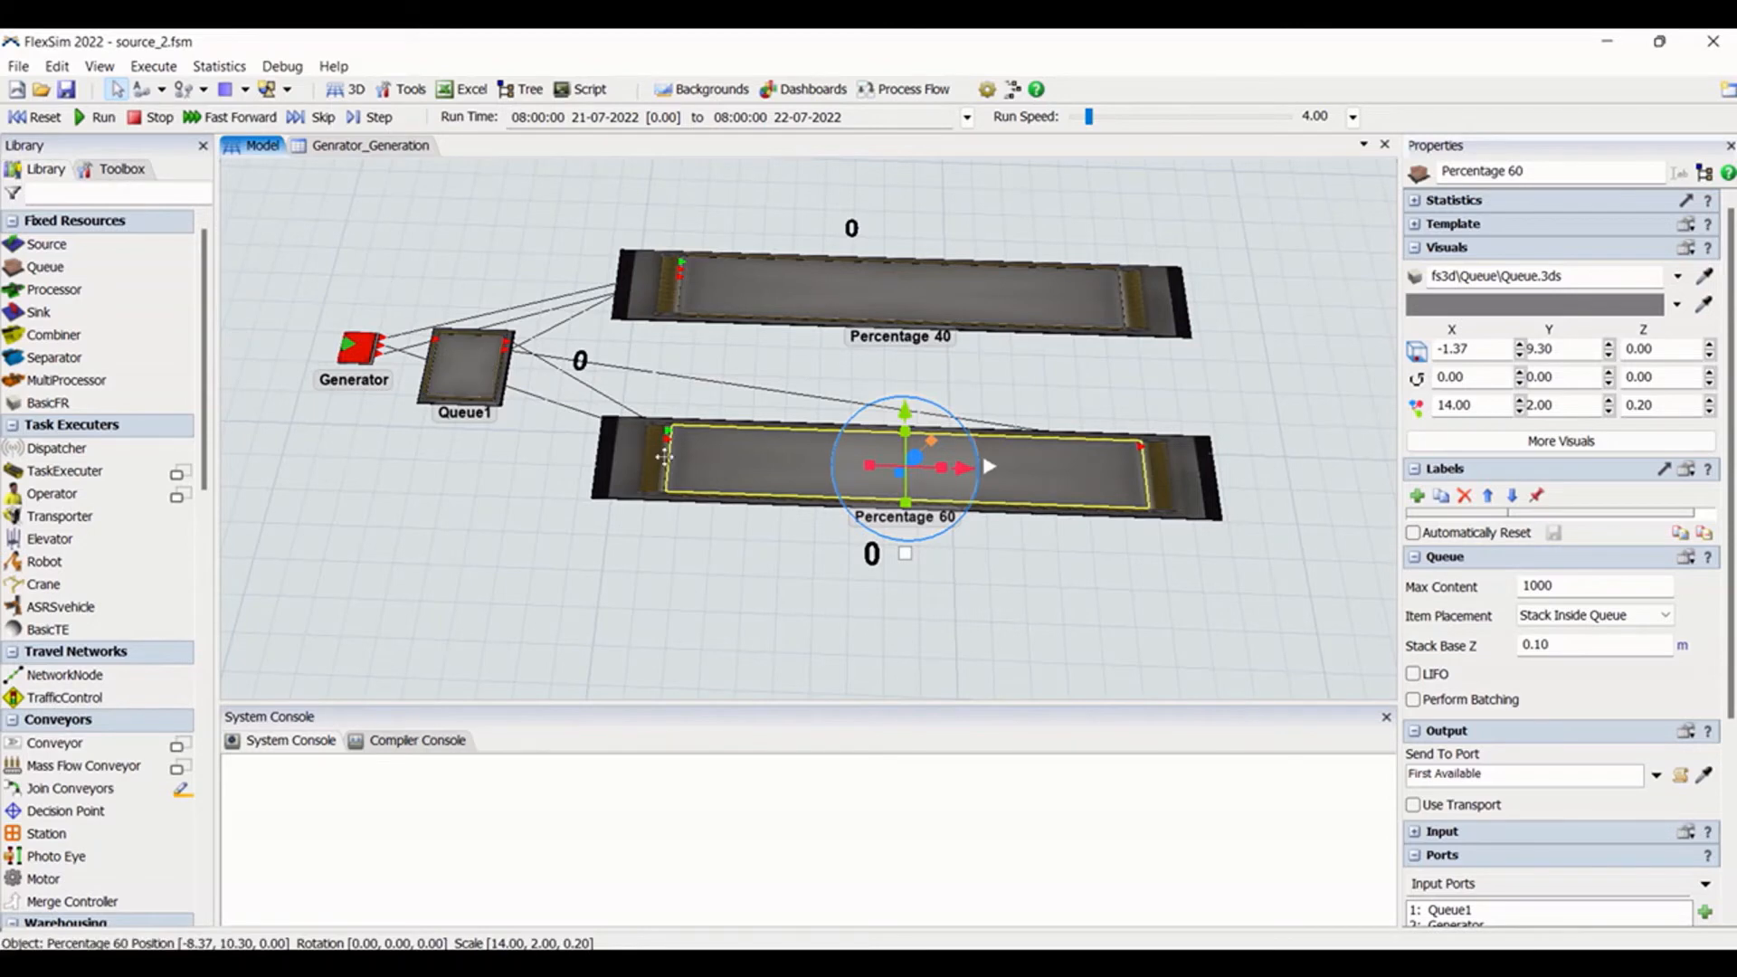
{"action": "left_click", "coordinate": [469, 357]}
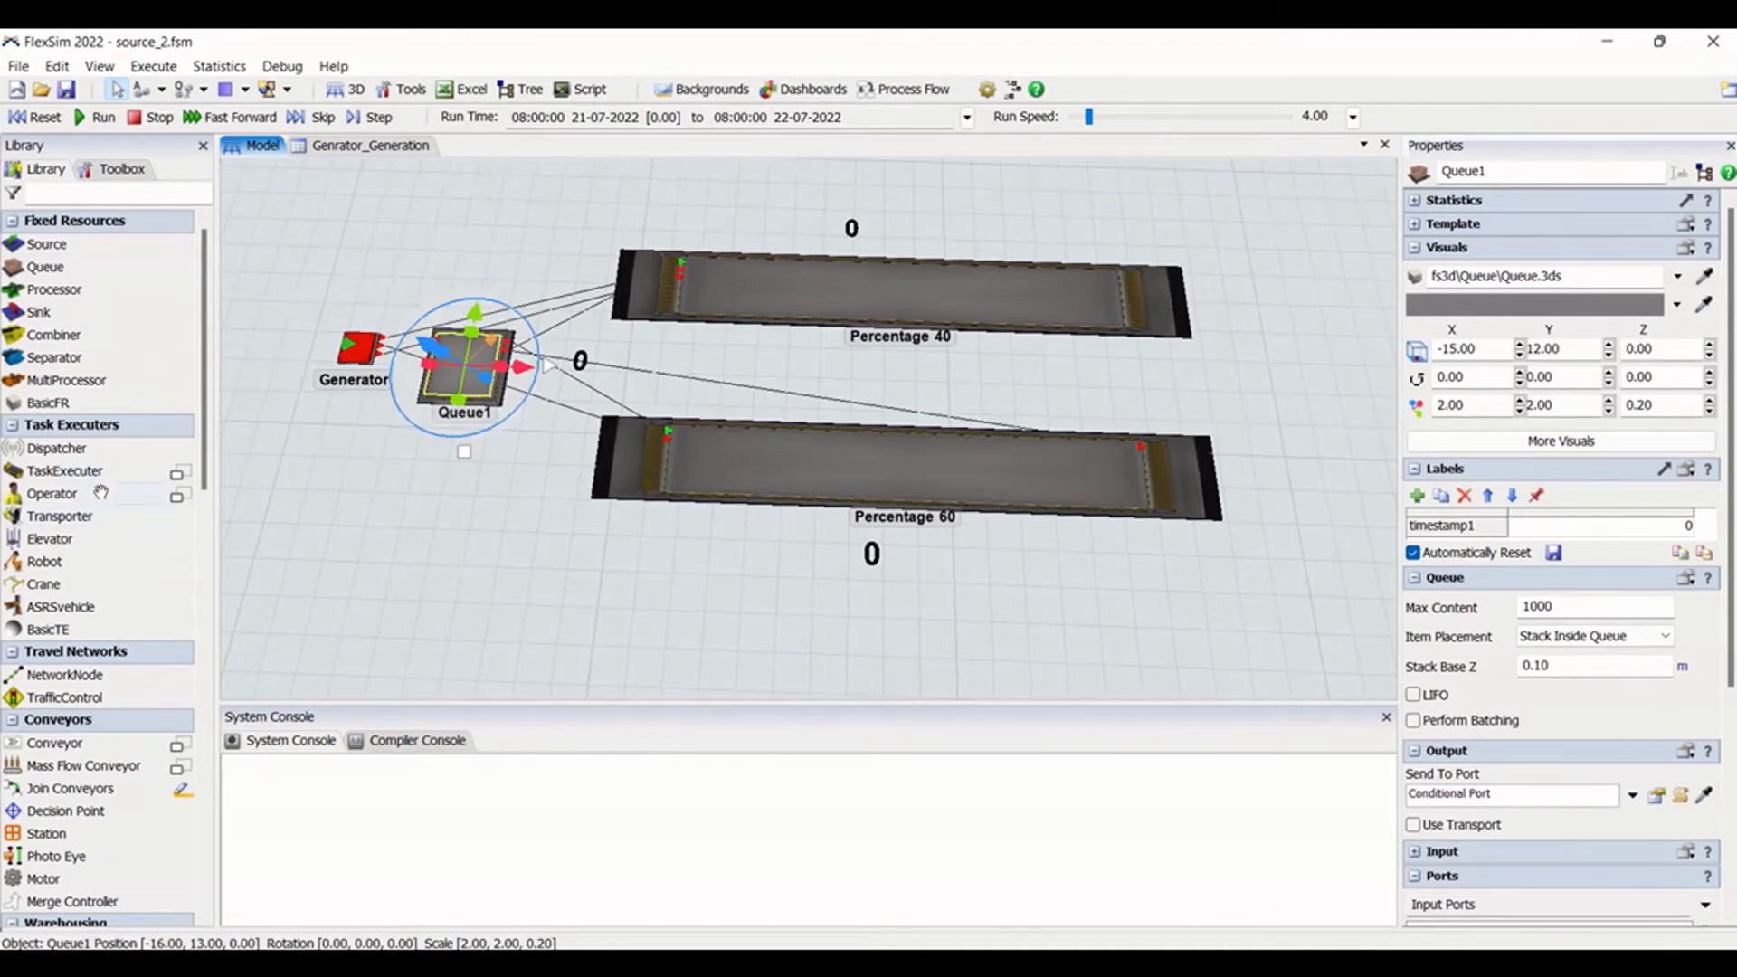
Add an Operator in front of the Percentage 60 queue, at about X -4.80, Y 5.71
{"action": "left_click", "coordinate": [788, 580]}
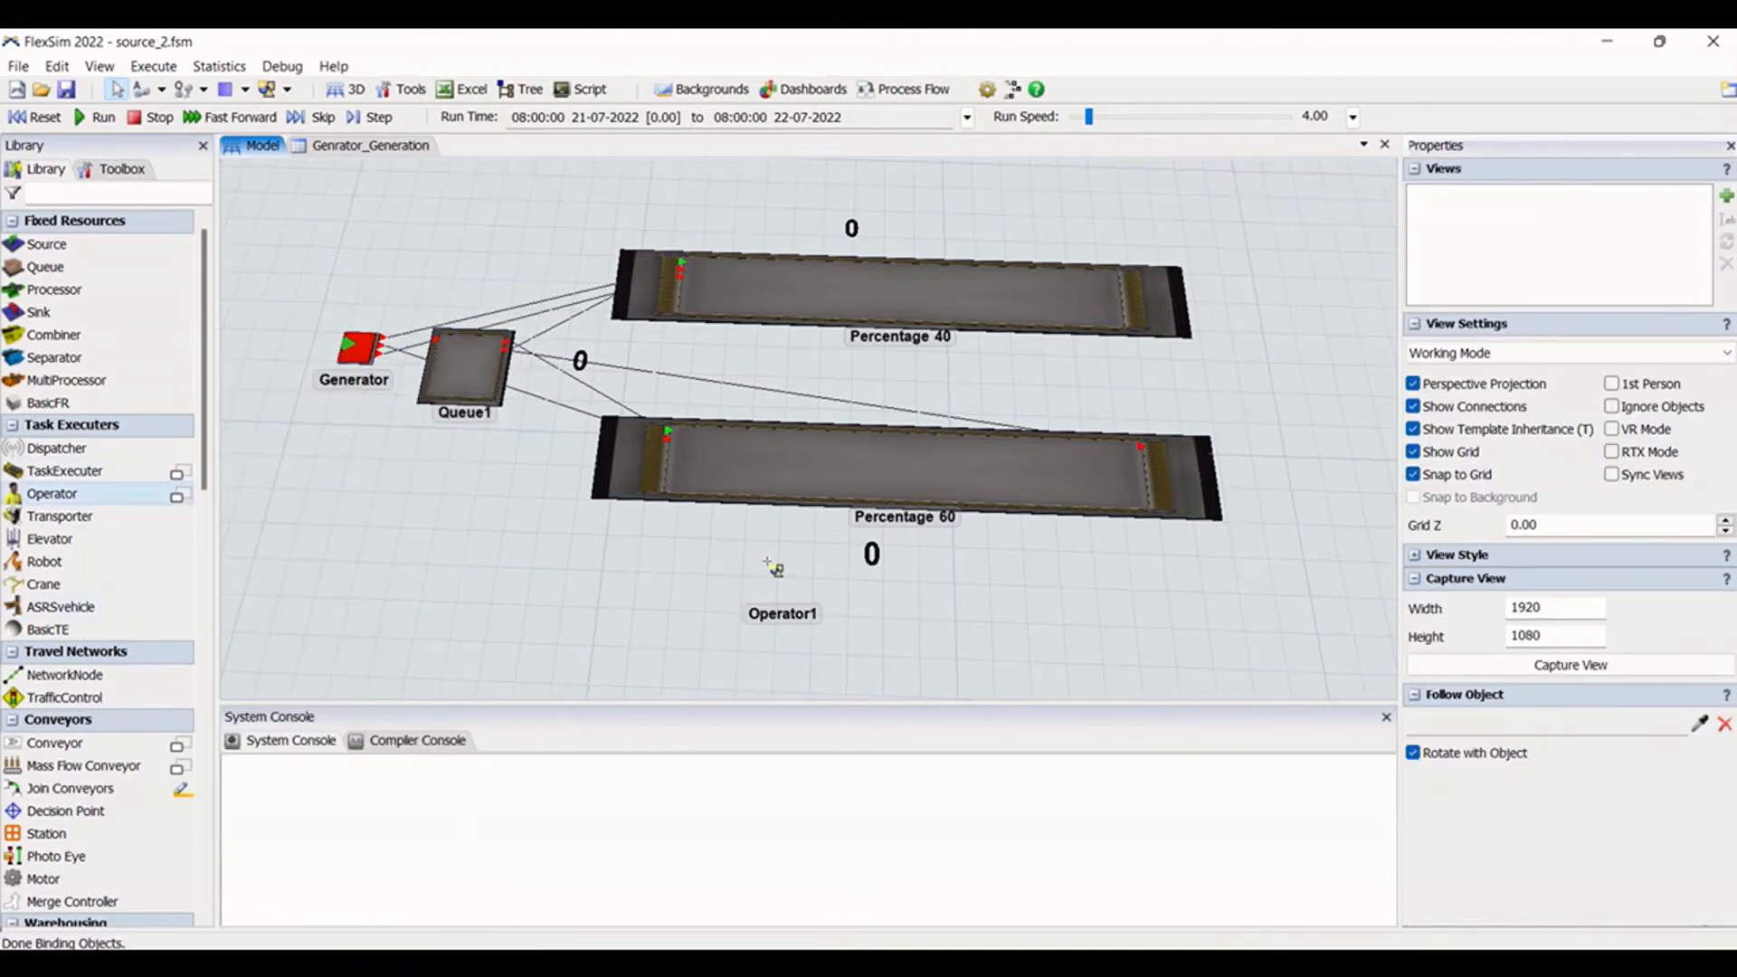
{"action": "key", "text": "Escape"}
{"action": "left_click_drag", "start_coordinate": [847, 575], "coordinate": [852, 550]}
{"action": "right_click_drag", "start_coordinate": [881, 587], "coordinate": [886, 561]}
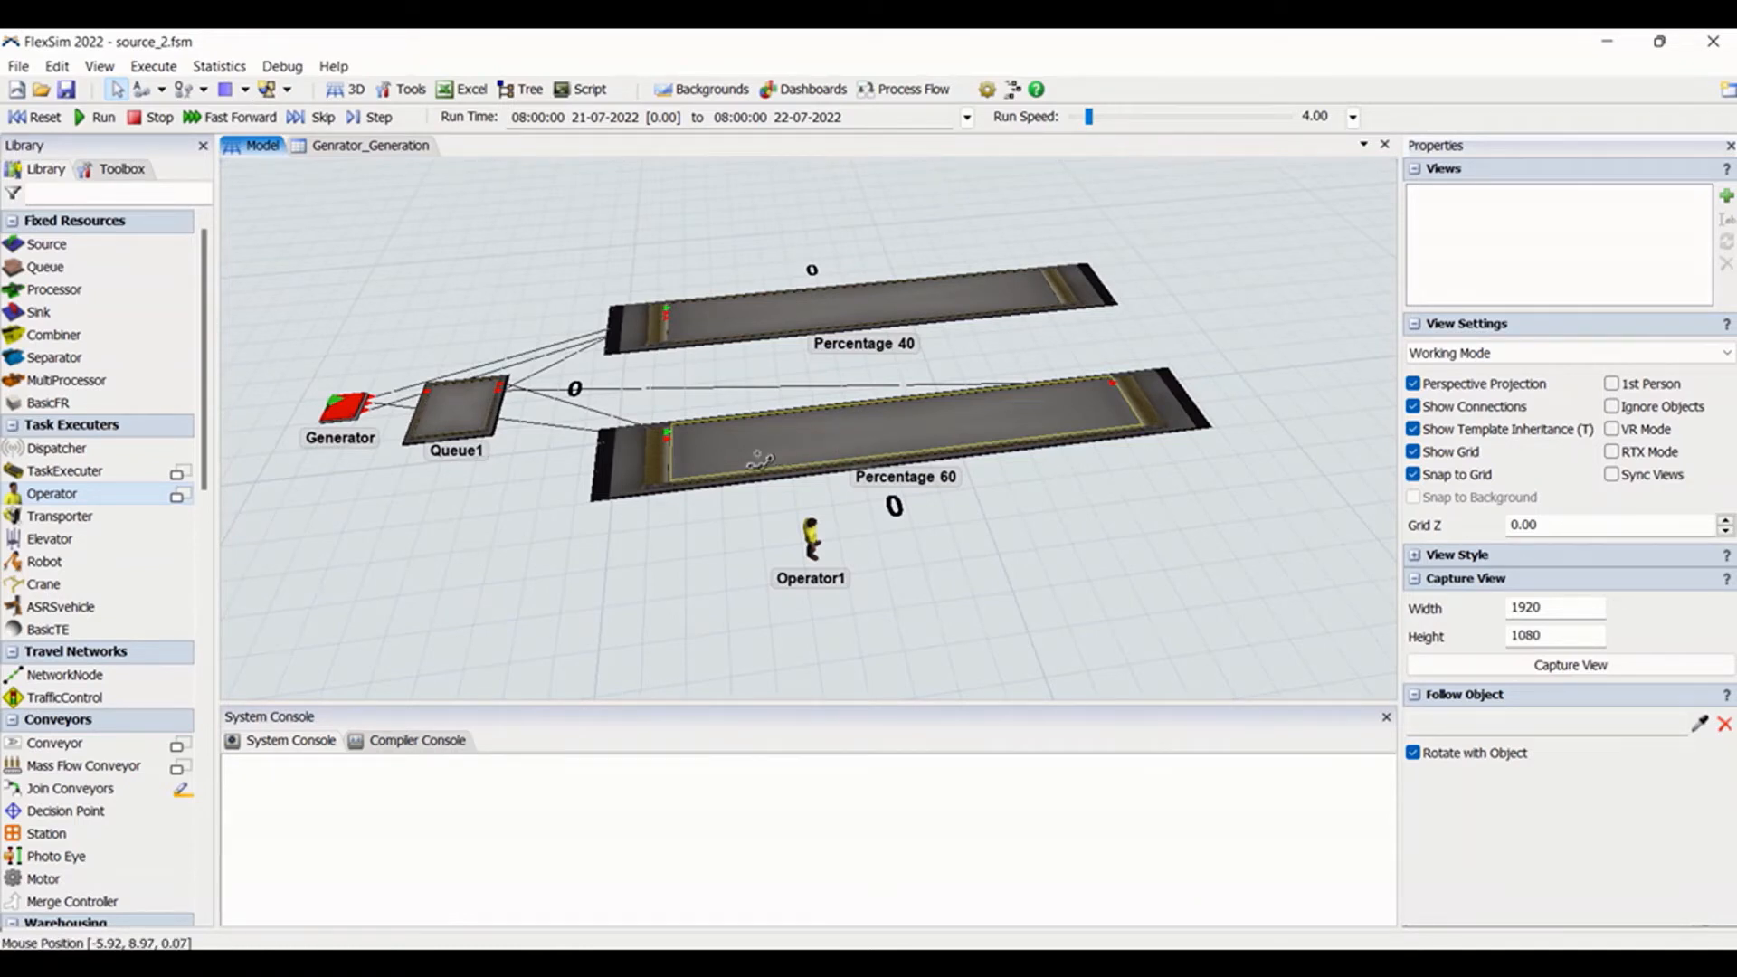
Link the operator and the Percentage 60 queue with a center port connection
{"action": "left_click", "coordinate": [758, 459]}
{"action": "left_click_drag", "start_coordinate": [785, 487], "coordinate": [812, 540]}
{"action": "left_click", "coordinate": [811, 539]}
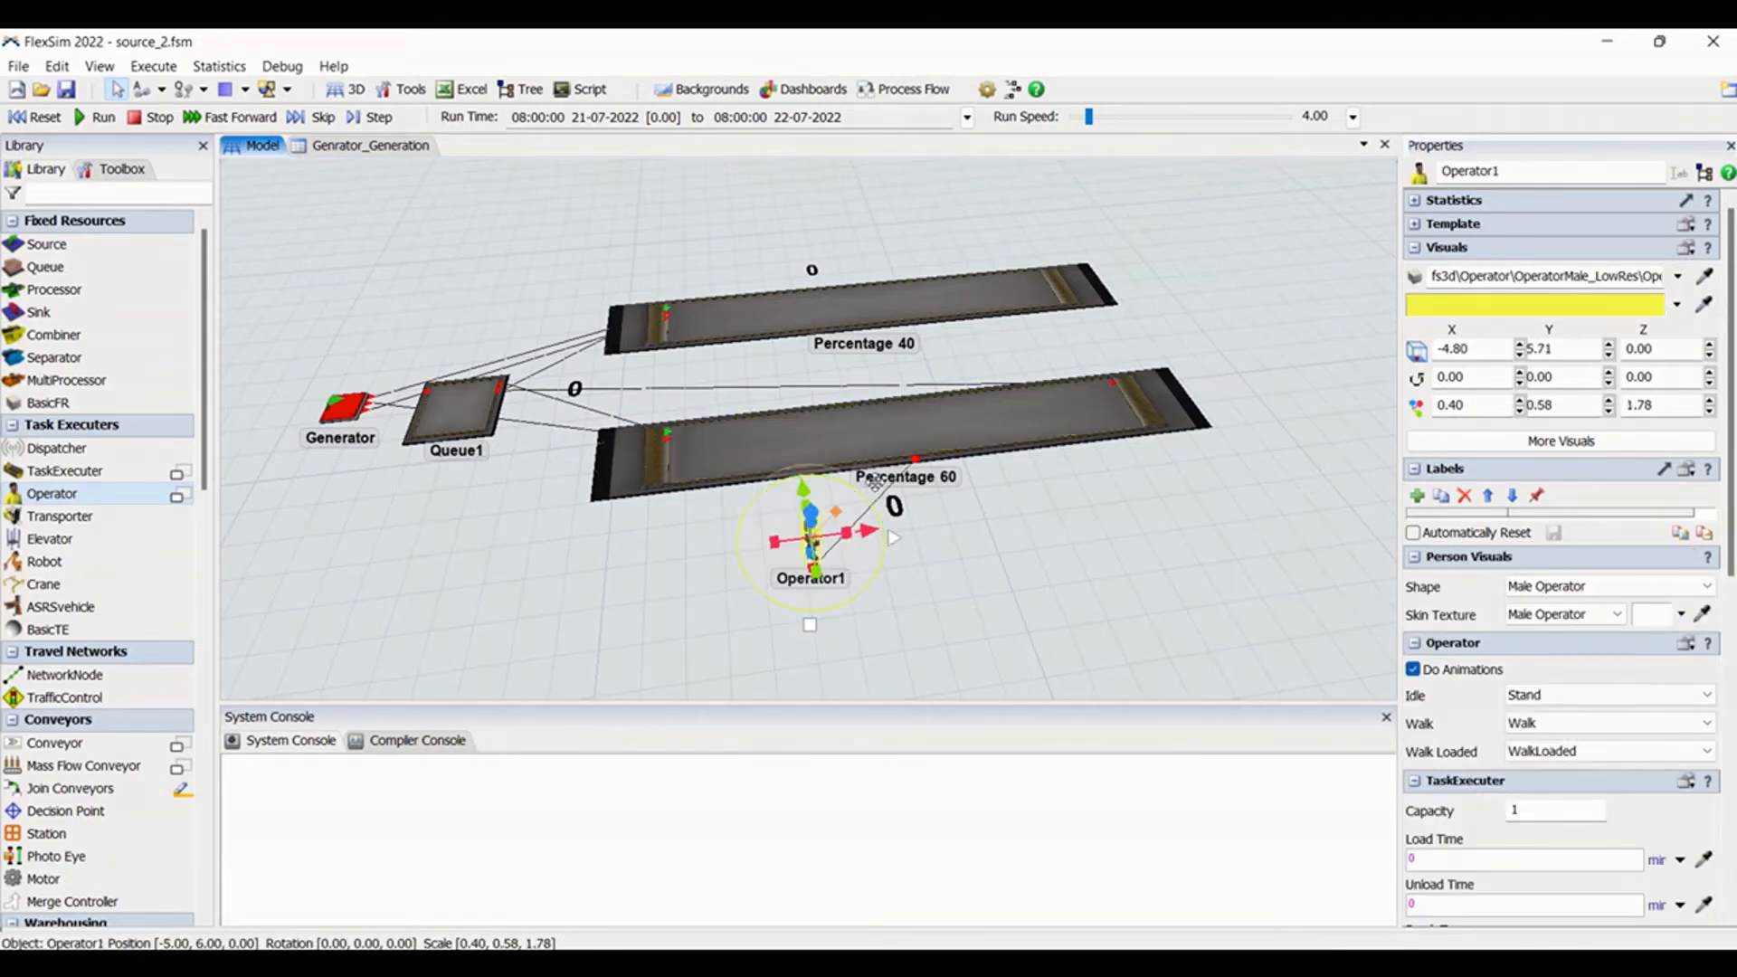
{"action": "left_click", "coordinate": [900, 457]}
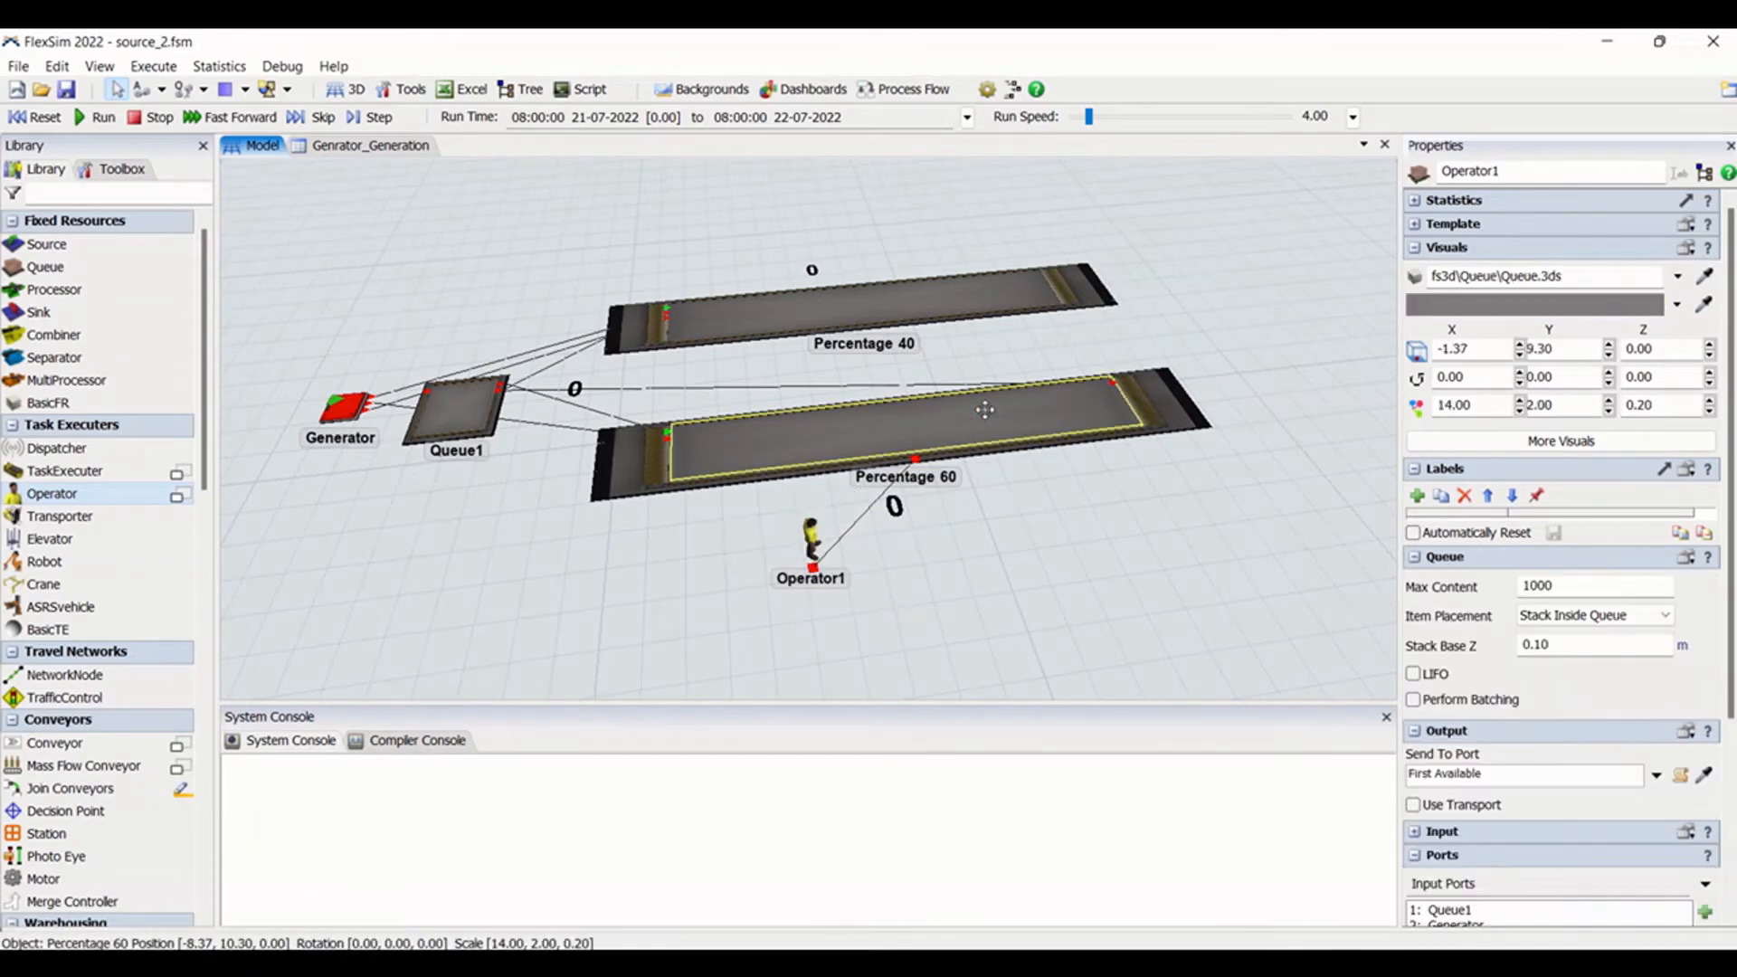
{"action": "left_click", "coordinate": [680, 574]}
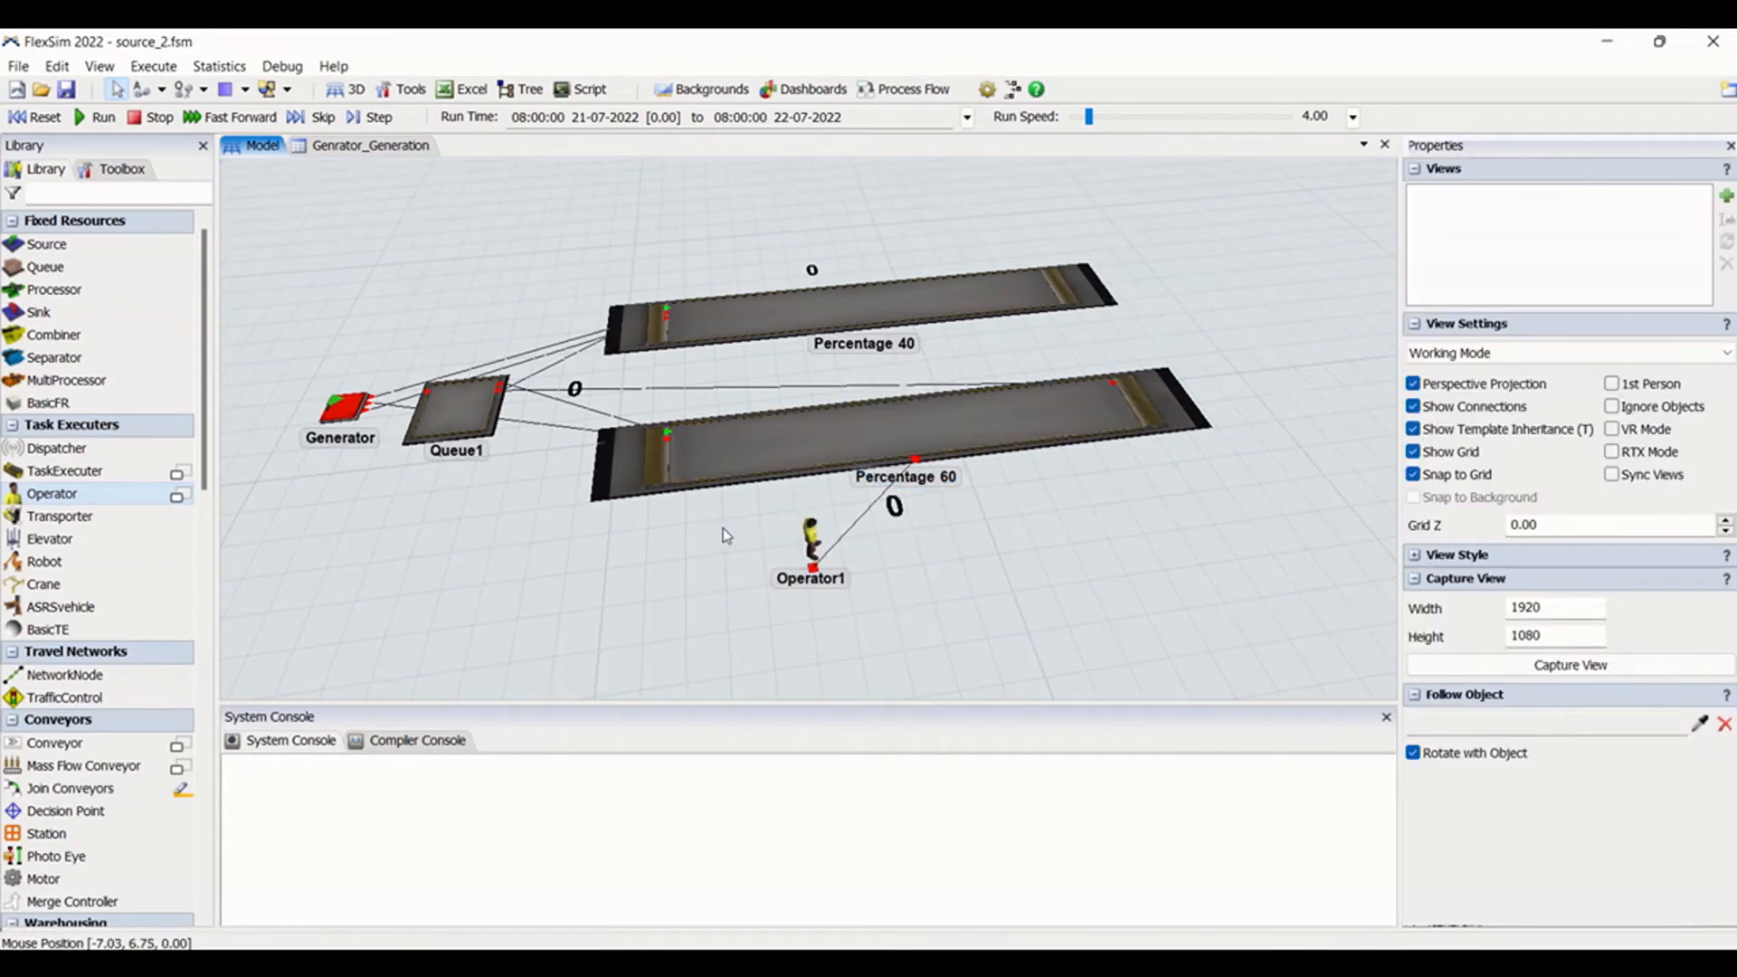
Link the operator and the Percentage 40 queue with a center port connection
{"action": "scroll", "coordinate": [724, 579], "scroll_direction": "up", "scroll_amount": 3}
{"action": "scroll", "coordinate": [731, 642], "scroll_direction": "down", "scroll_amount": 2}
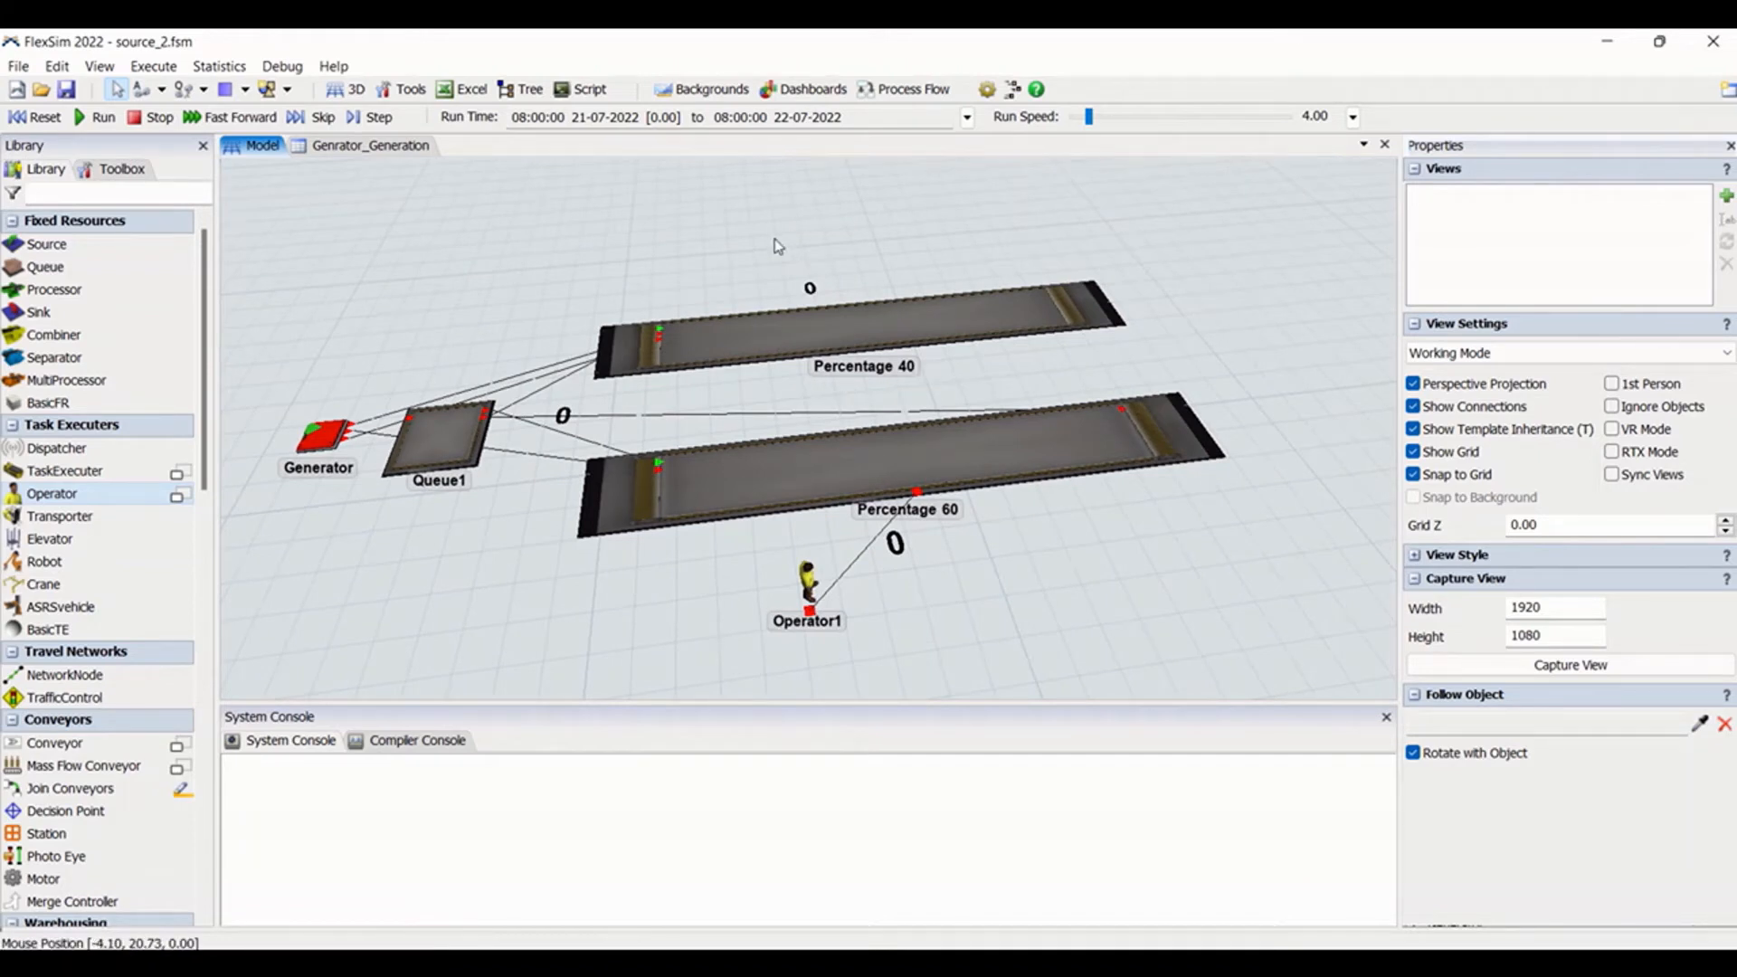
{"action": "left_click", "coordinate": [828, 340]}
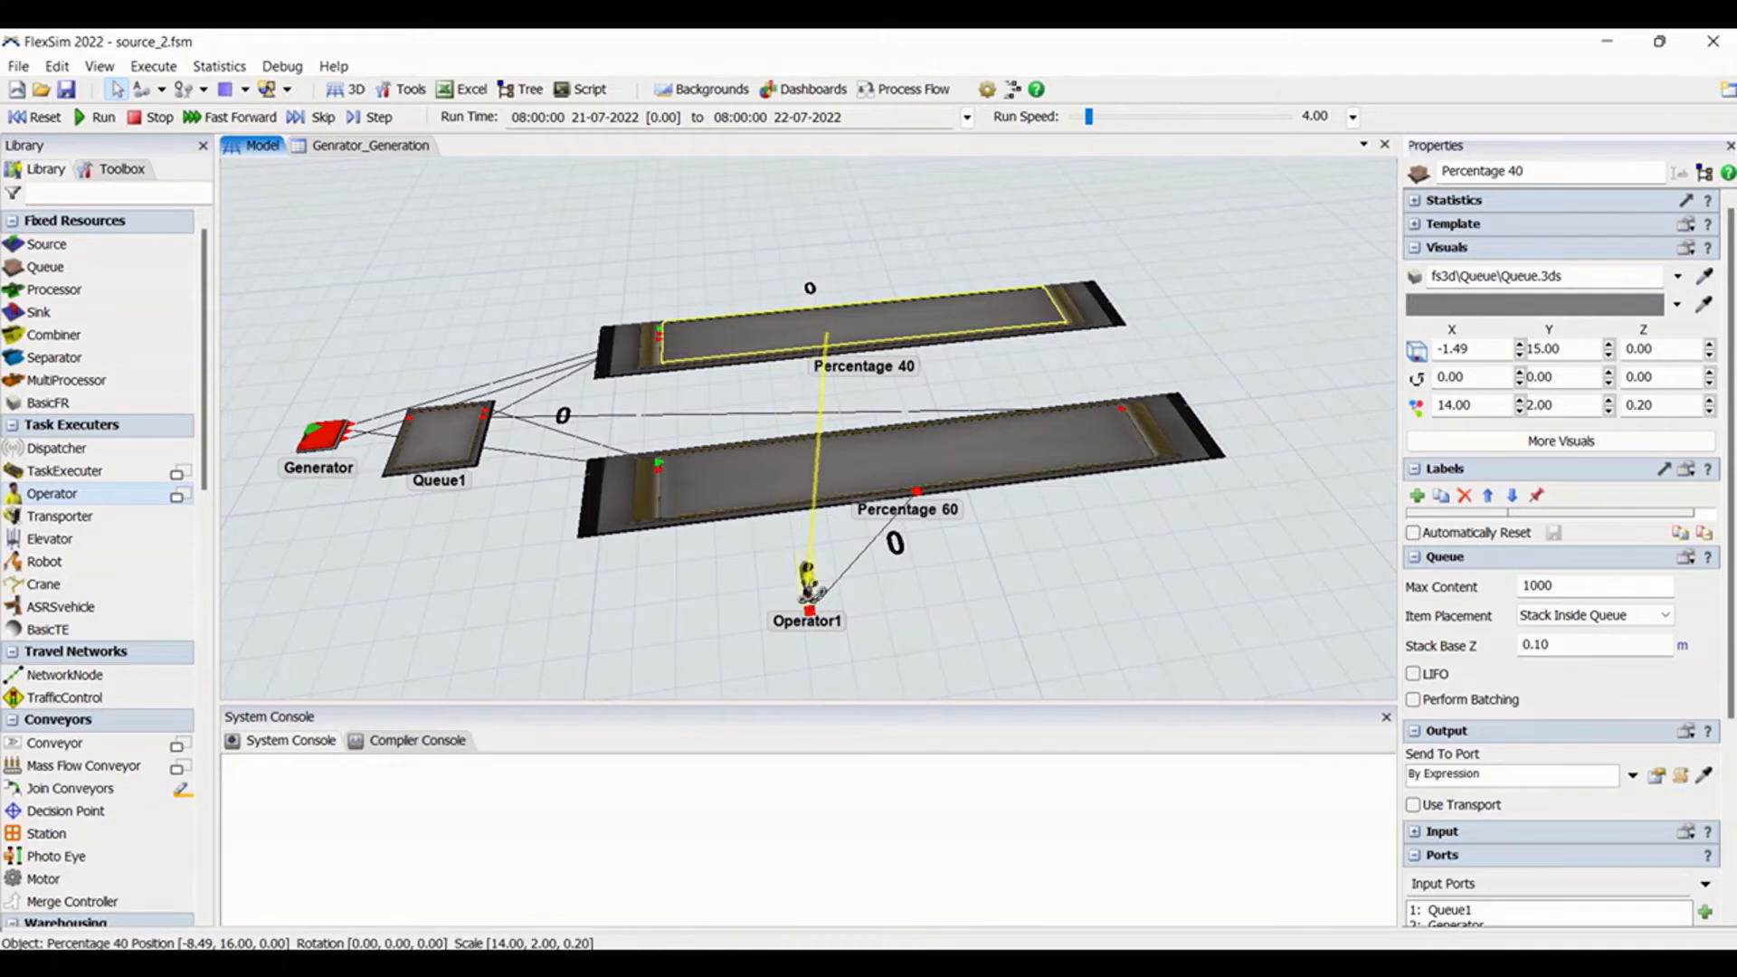
{"action": "left_click", "coordinate": [807, 577]}
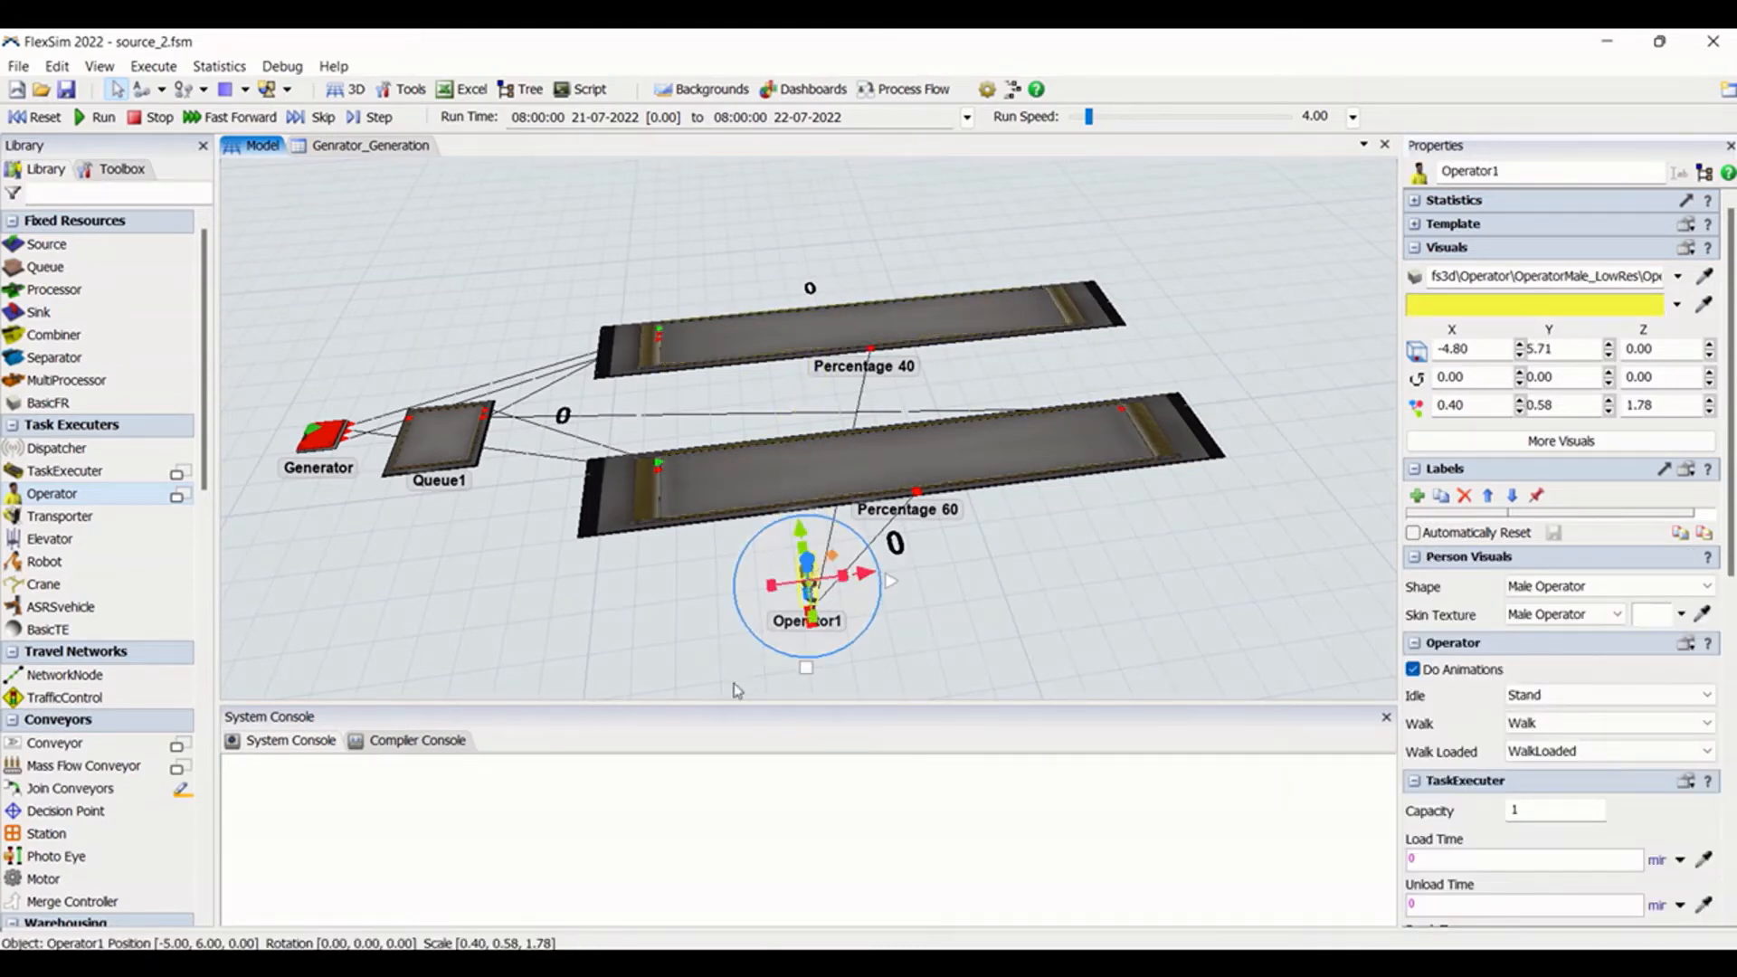
{"action": "left_click", "coordinate": [990, 558]}
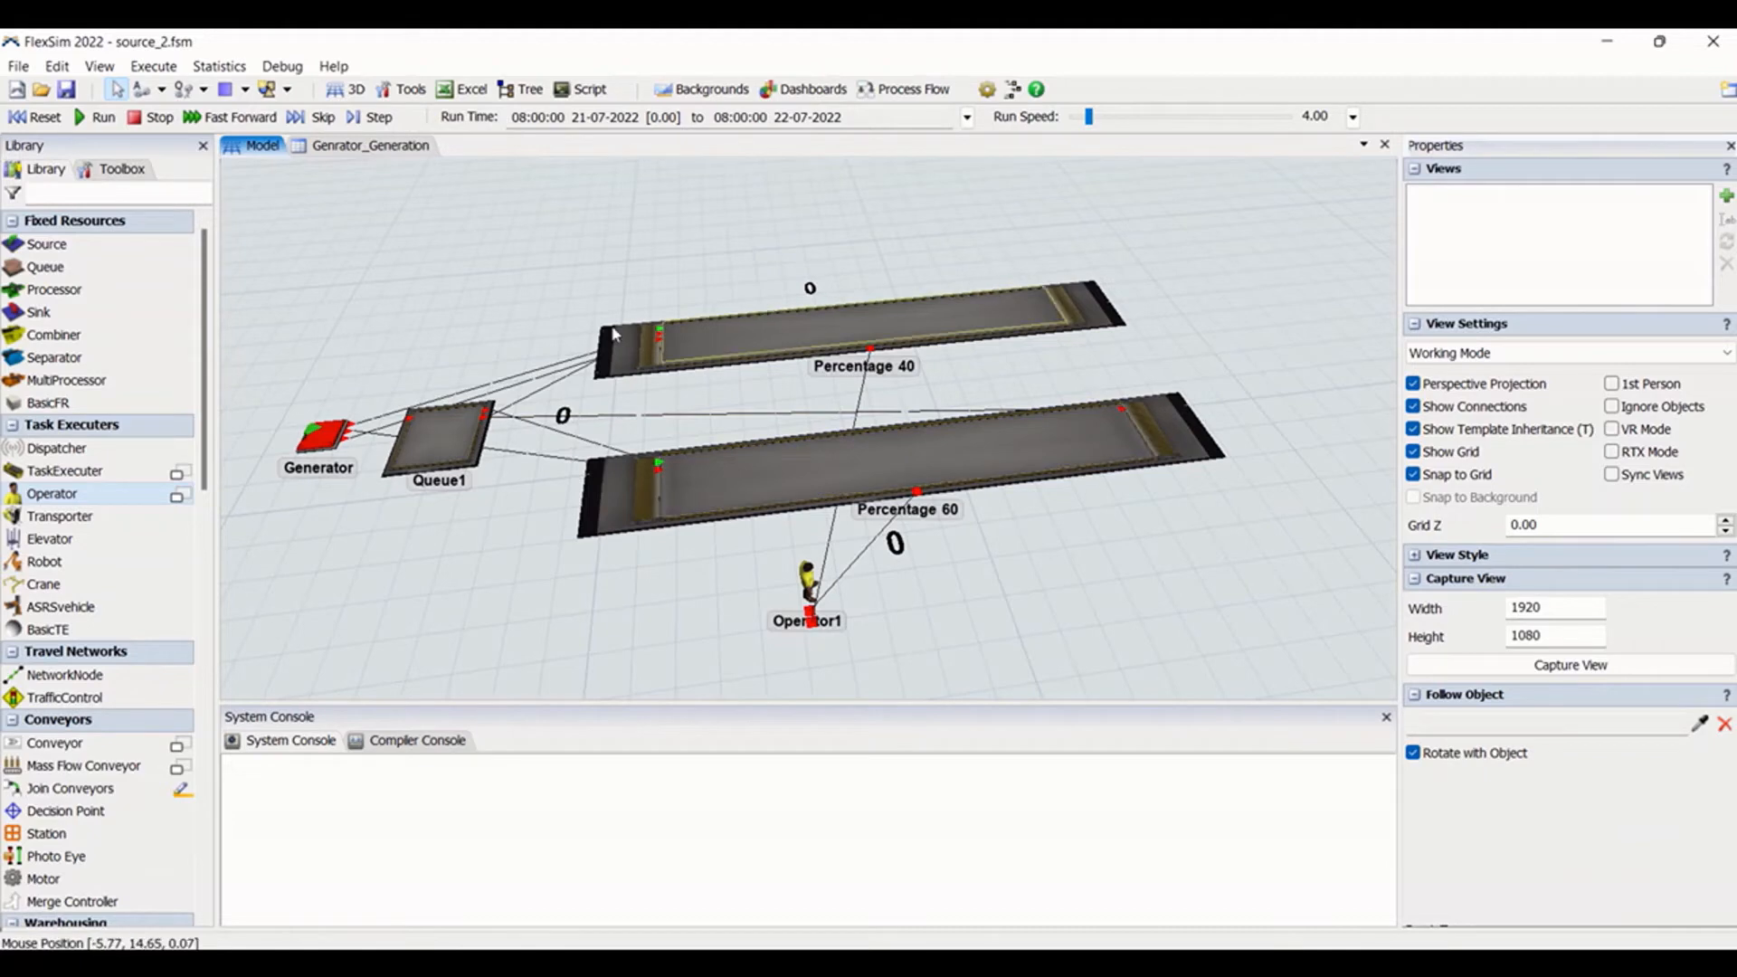
Examine the Generator's Send To Port strategies, including the Queue Size and Random options
{"action": "right_click_drag", "start_coordinate": [1181, 532], "coordinate": [1178, 547]}
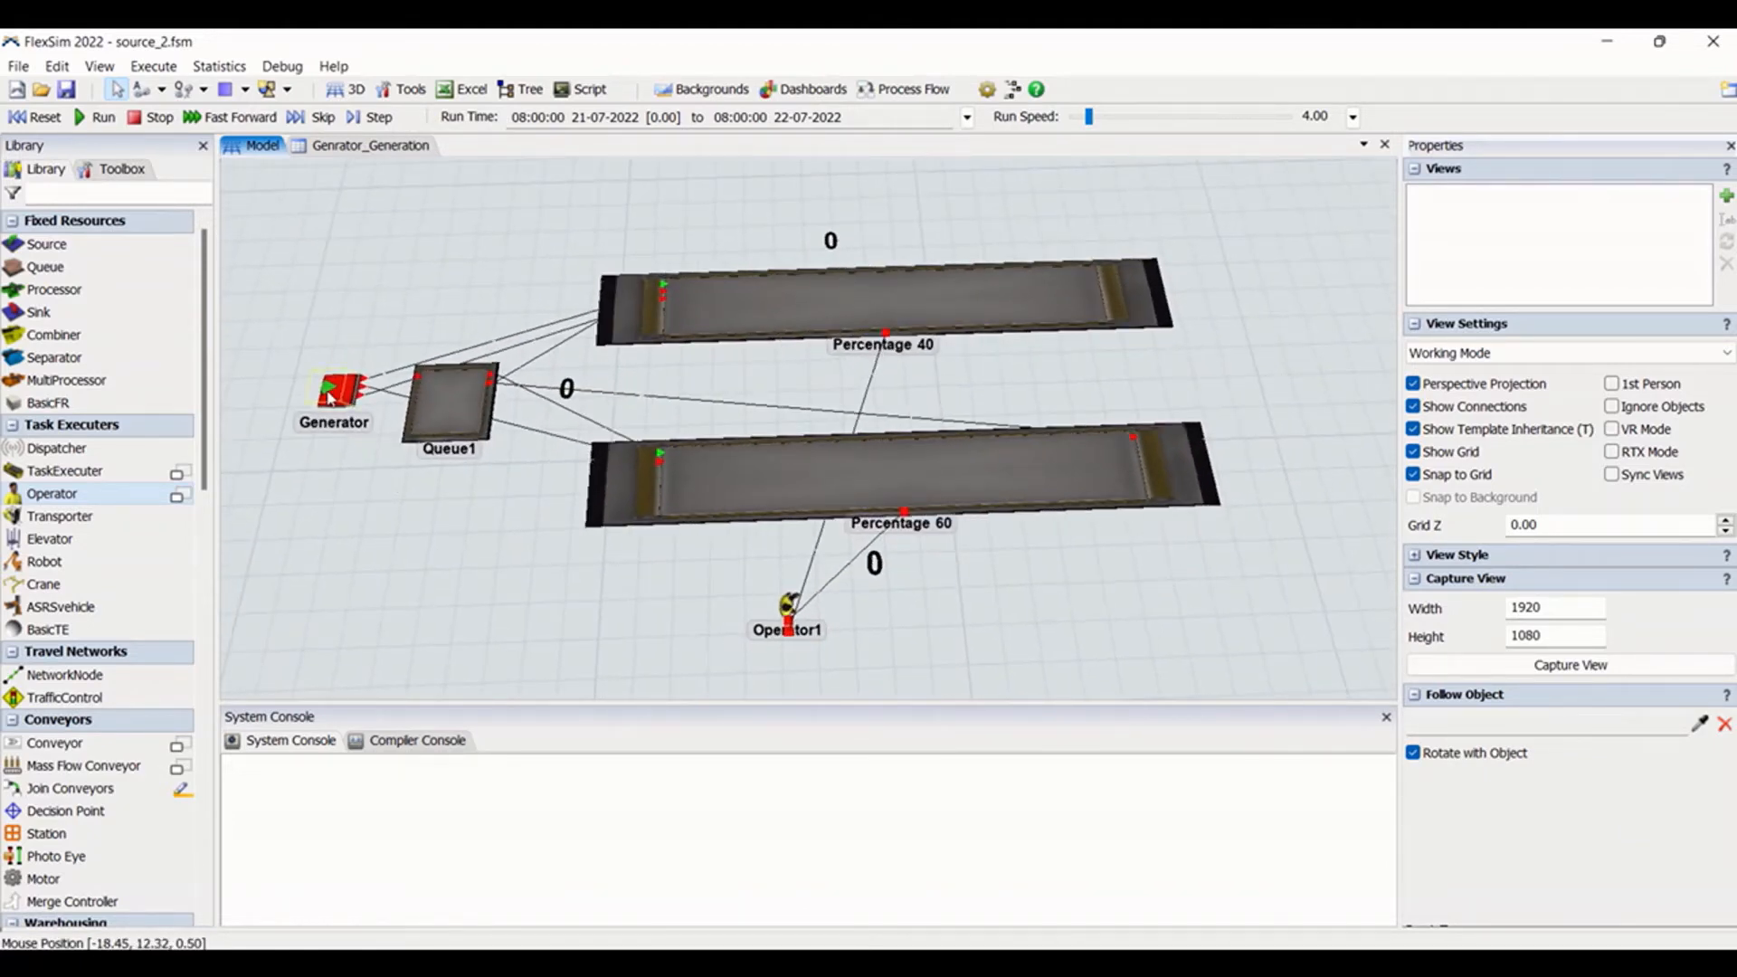
{"action": "left_click", "coordinate": [338, 391]}
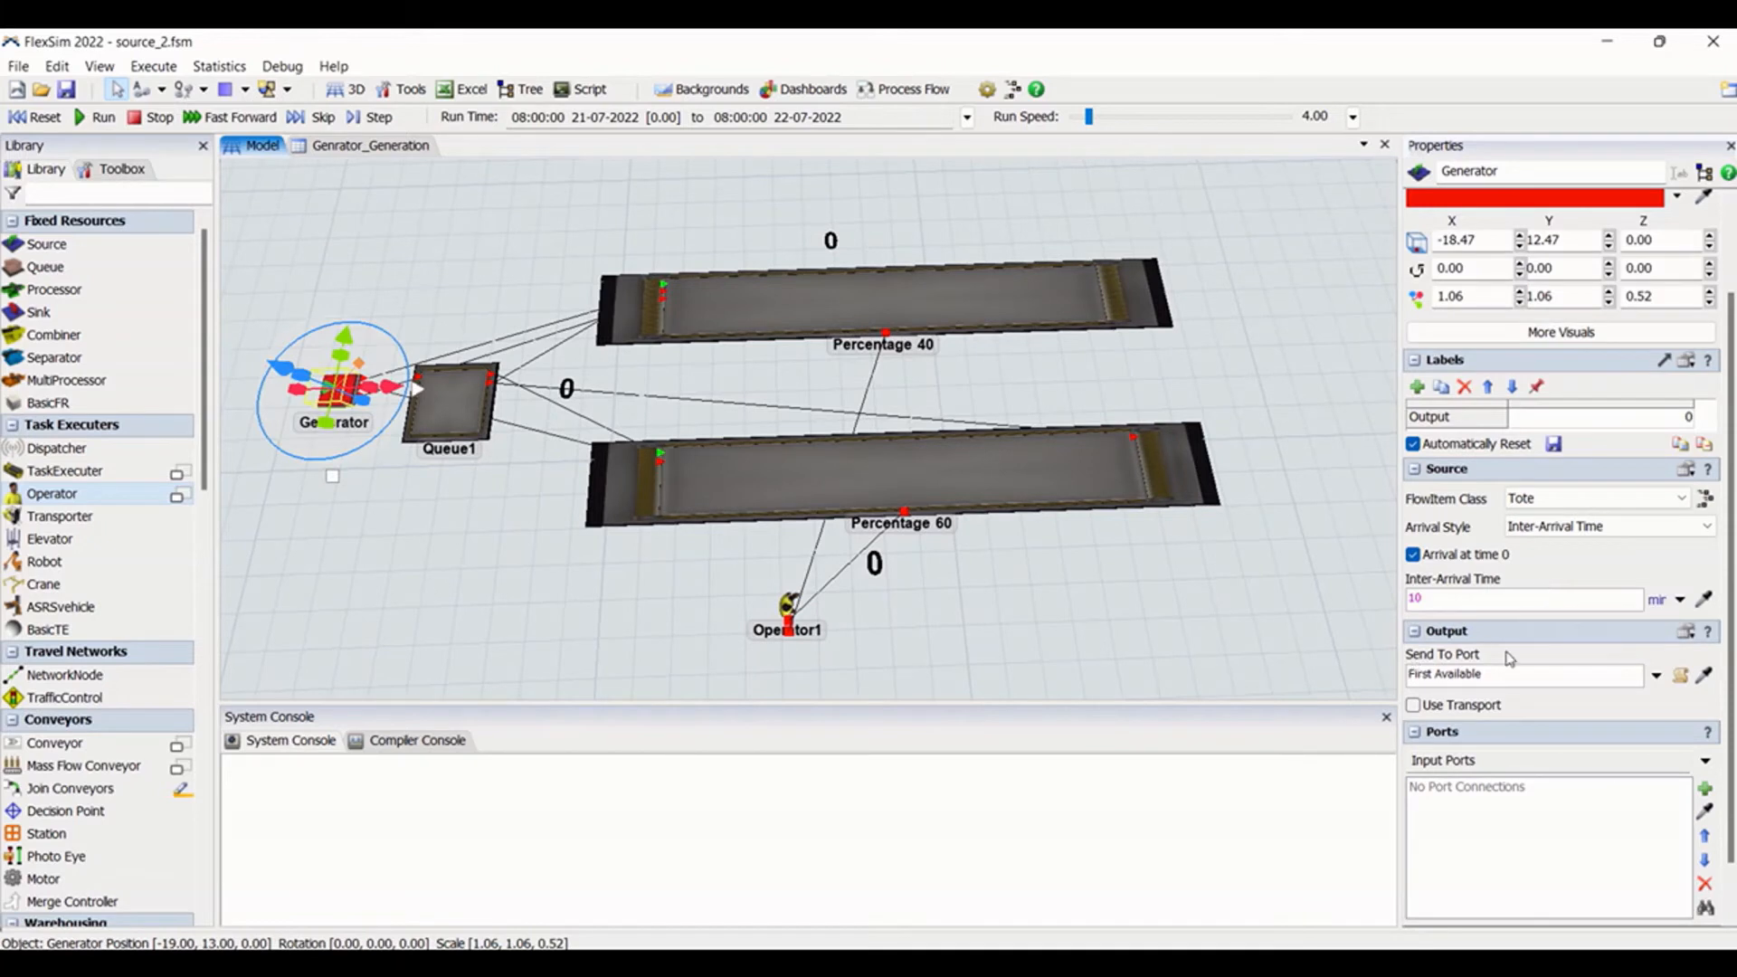
{"action": "left_click", "coordinate": [1657, 676]}
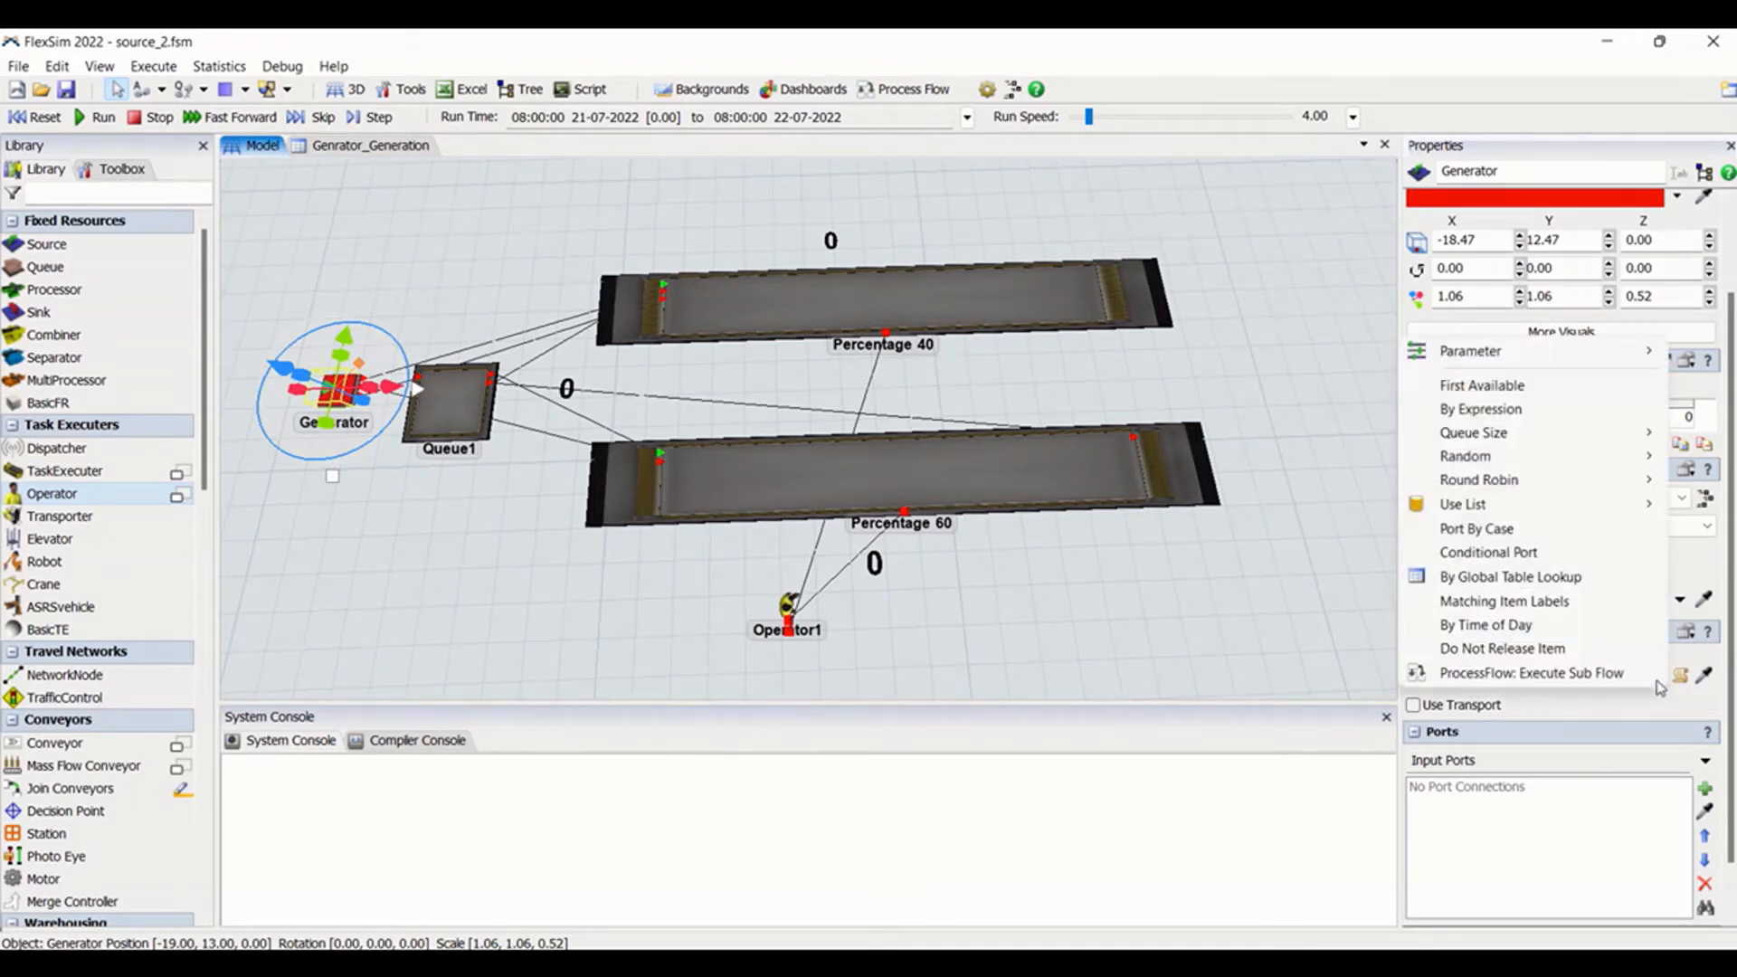
{"action": "left_click", "coordinate": [1580, 704]}
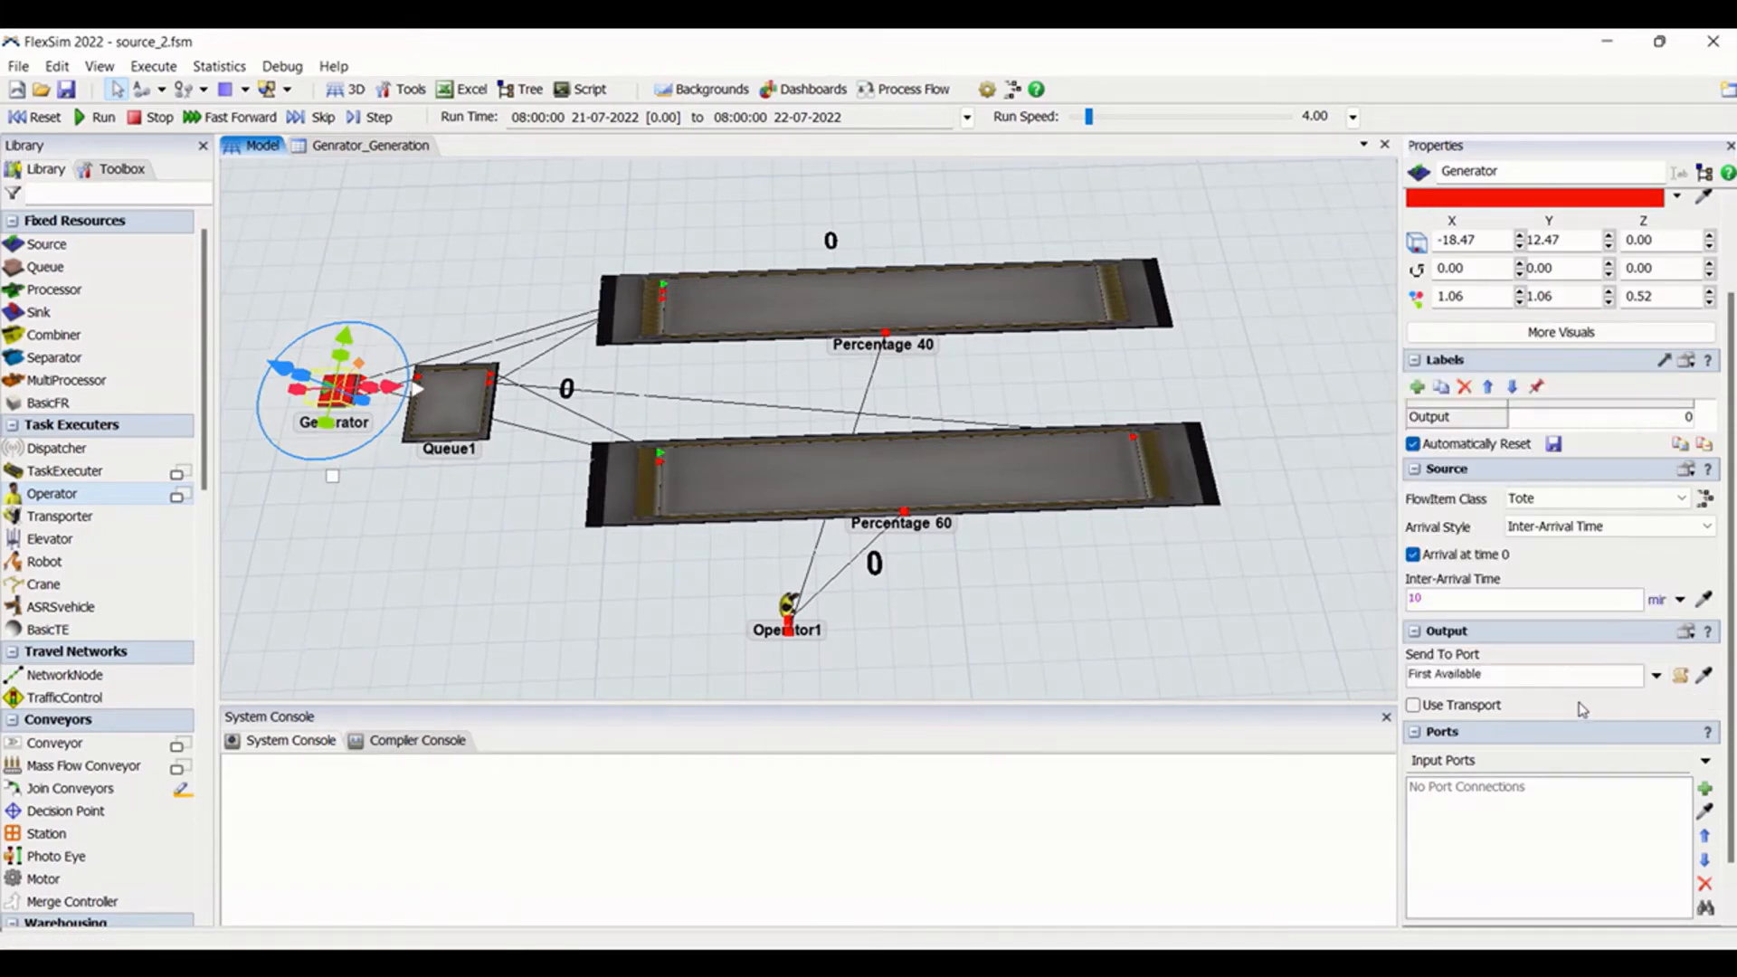
{"action": "left_click", "coordinate": [443, 508]}
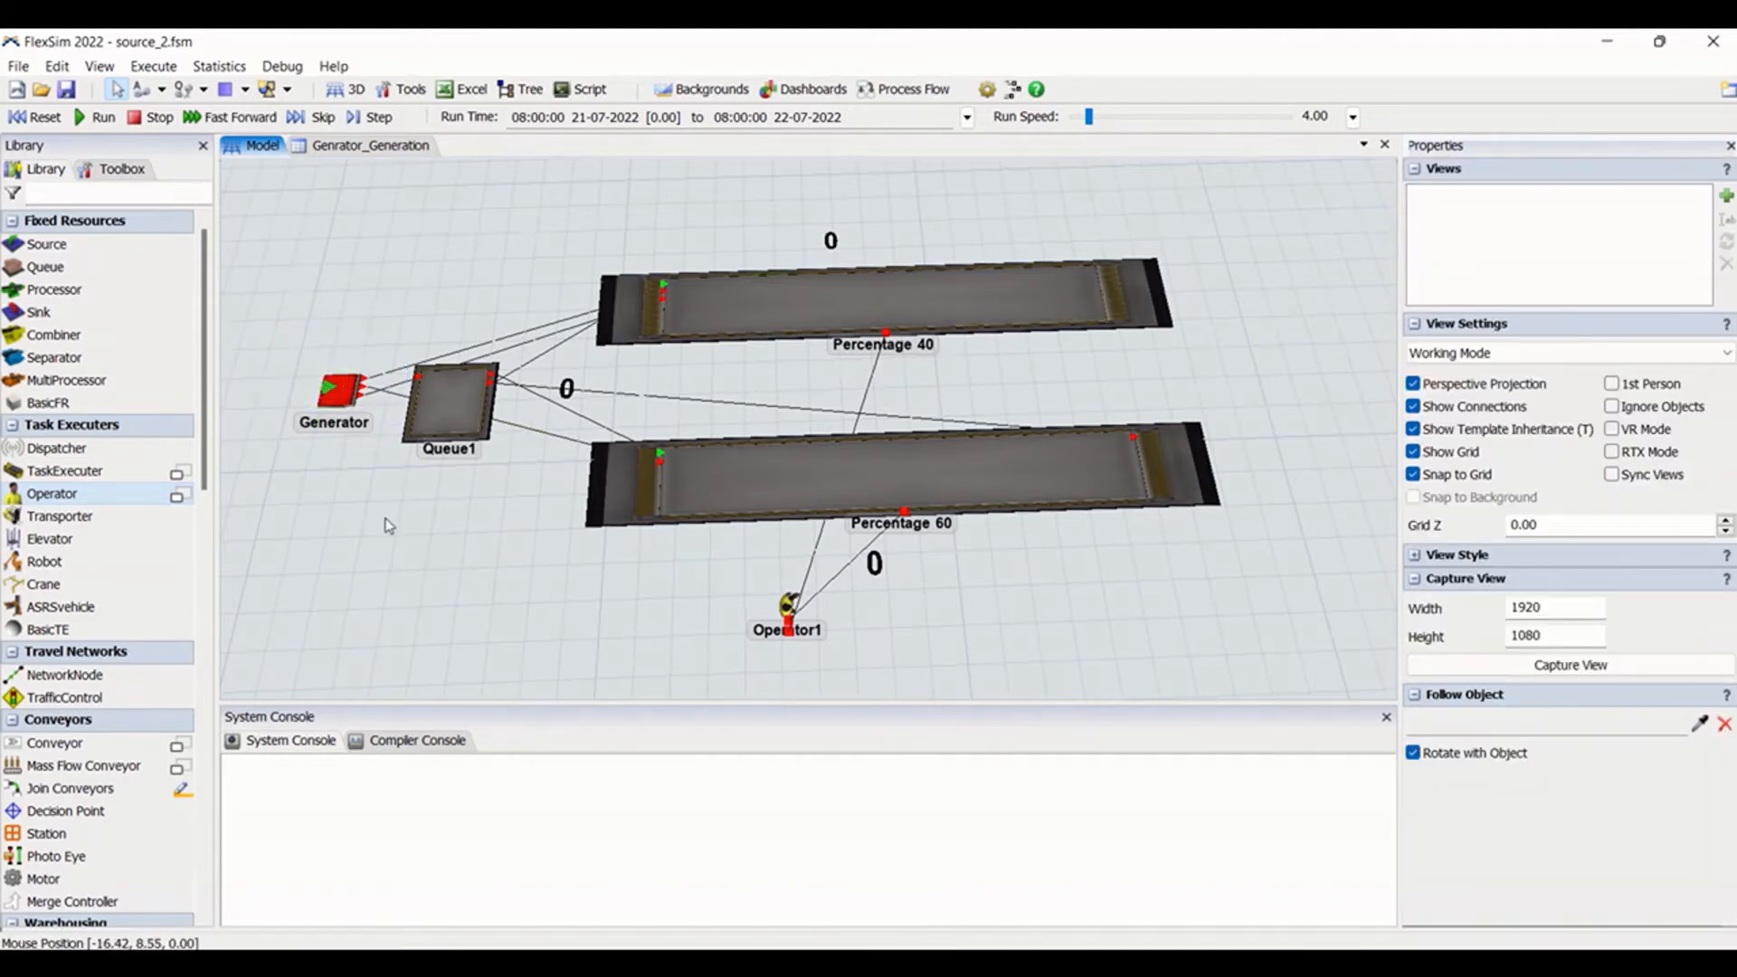
{"action": "left_click", "coordinate": [340, 395]}
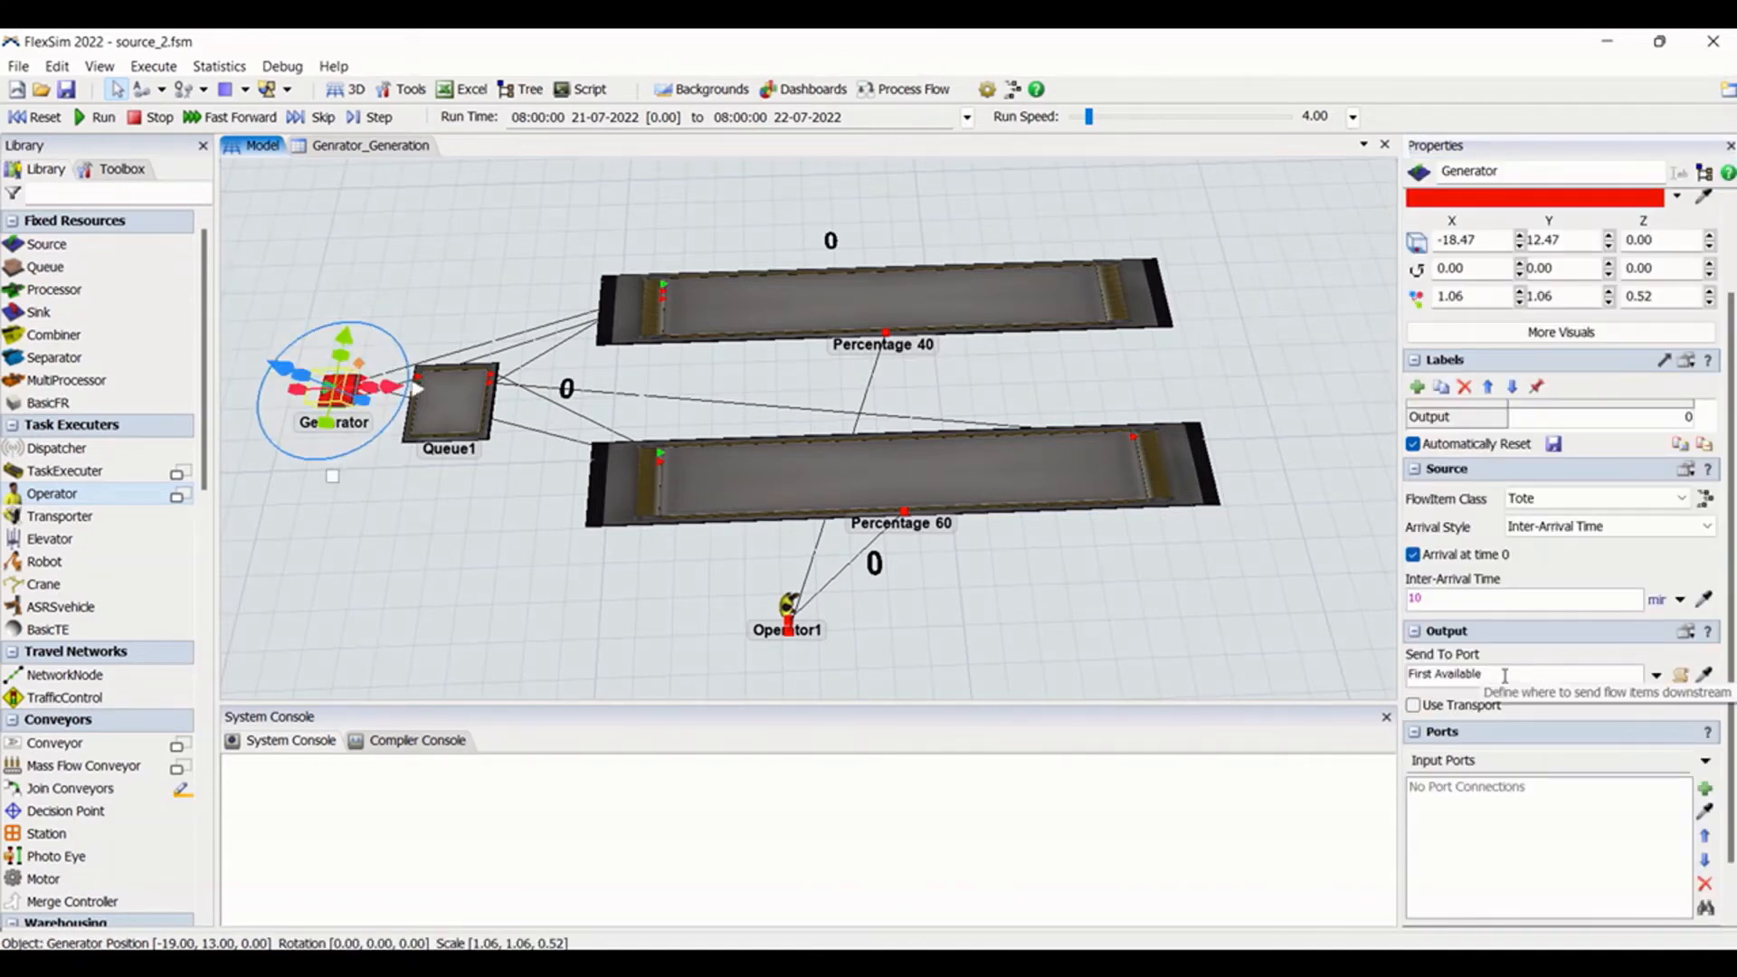
{"action": "left_click", "coordinate": [1655, 675]}
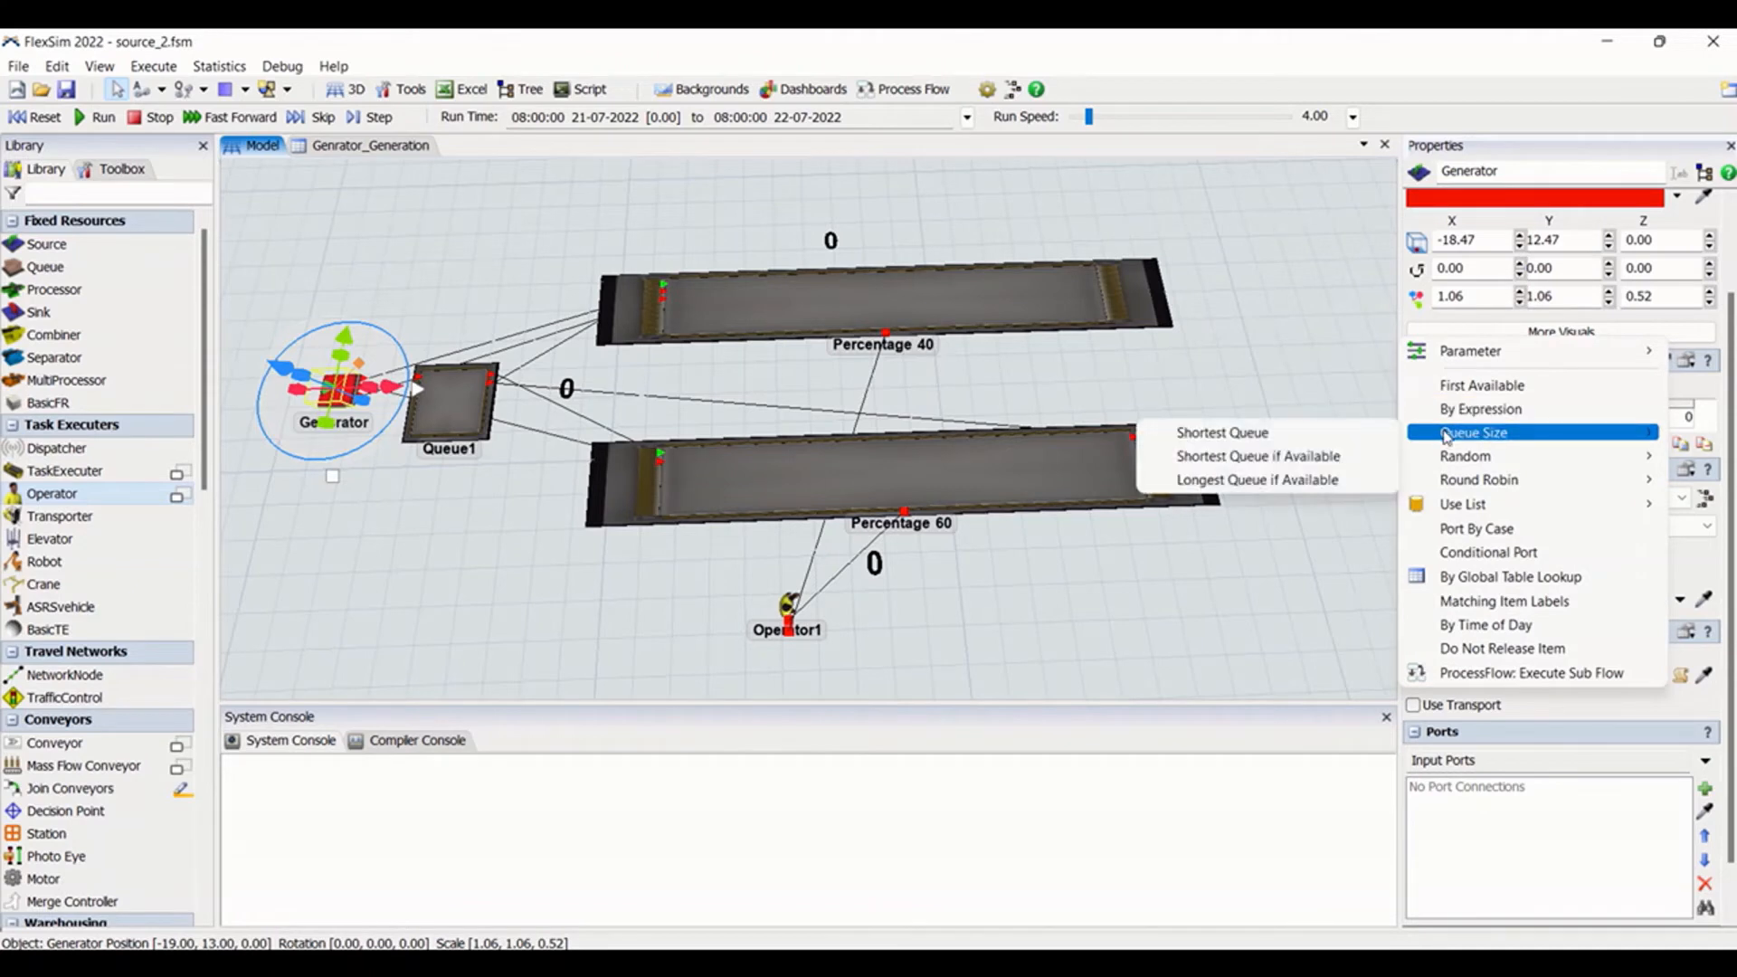
{"action": "mouse_move", "coordinate": [1458, 464]}
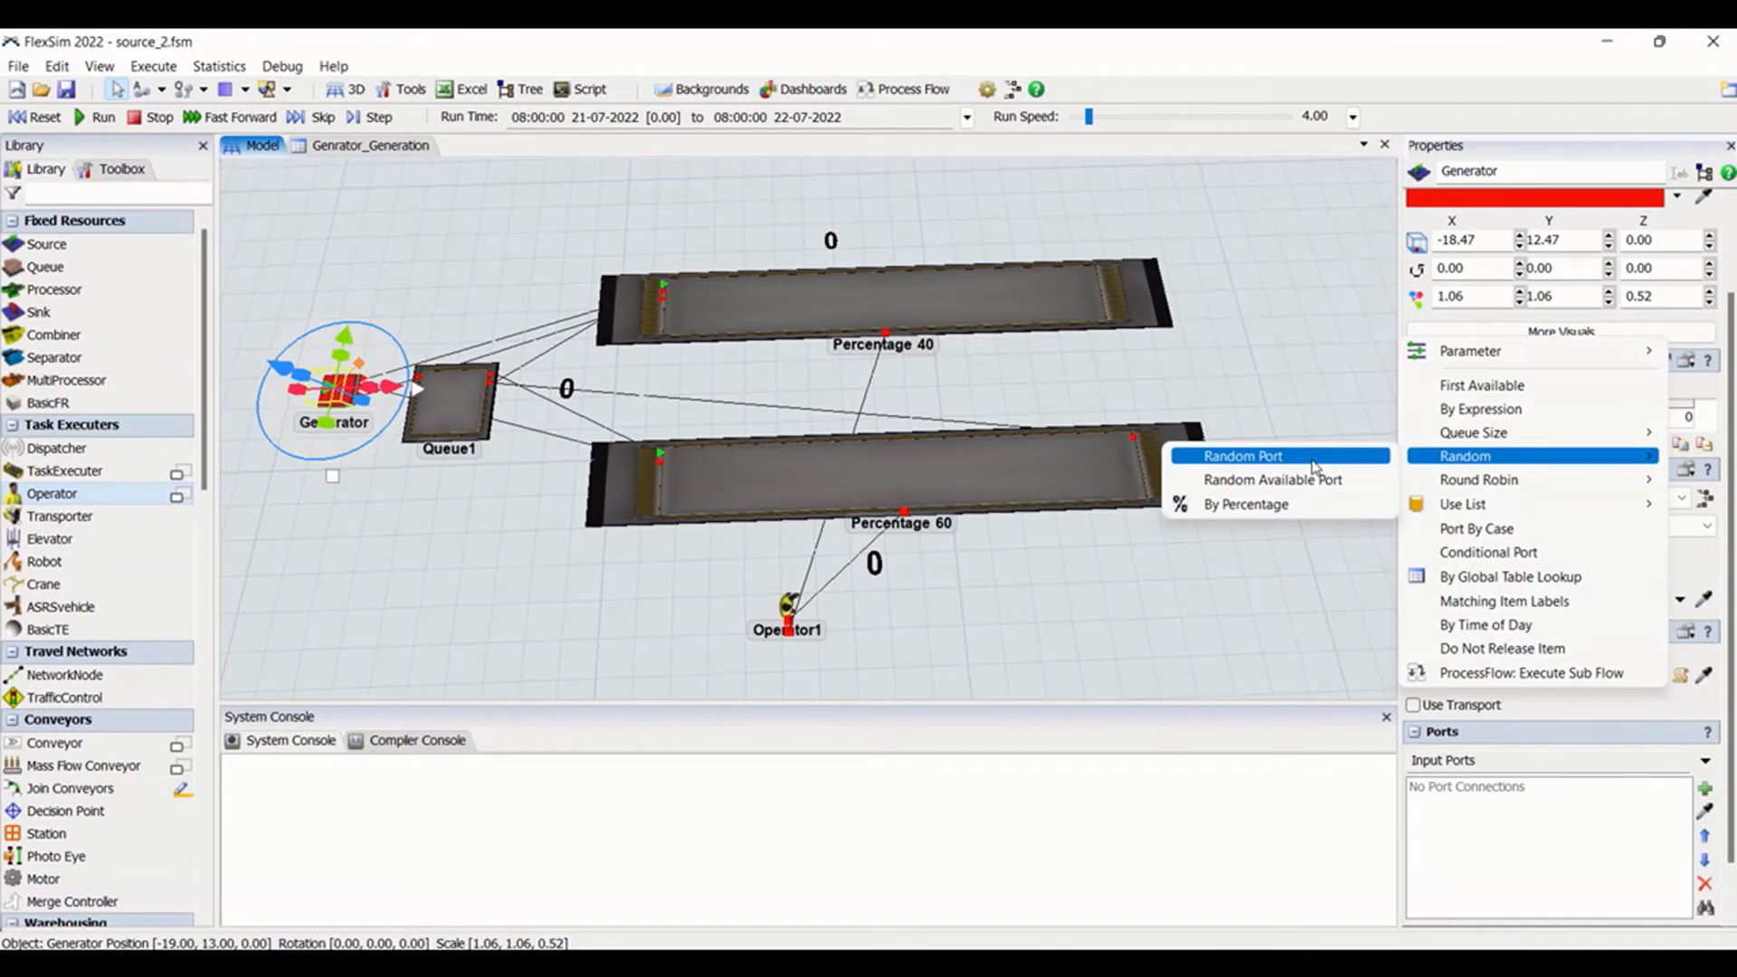
{"action": "left_click", "coordinate": [1314, 466]}
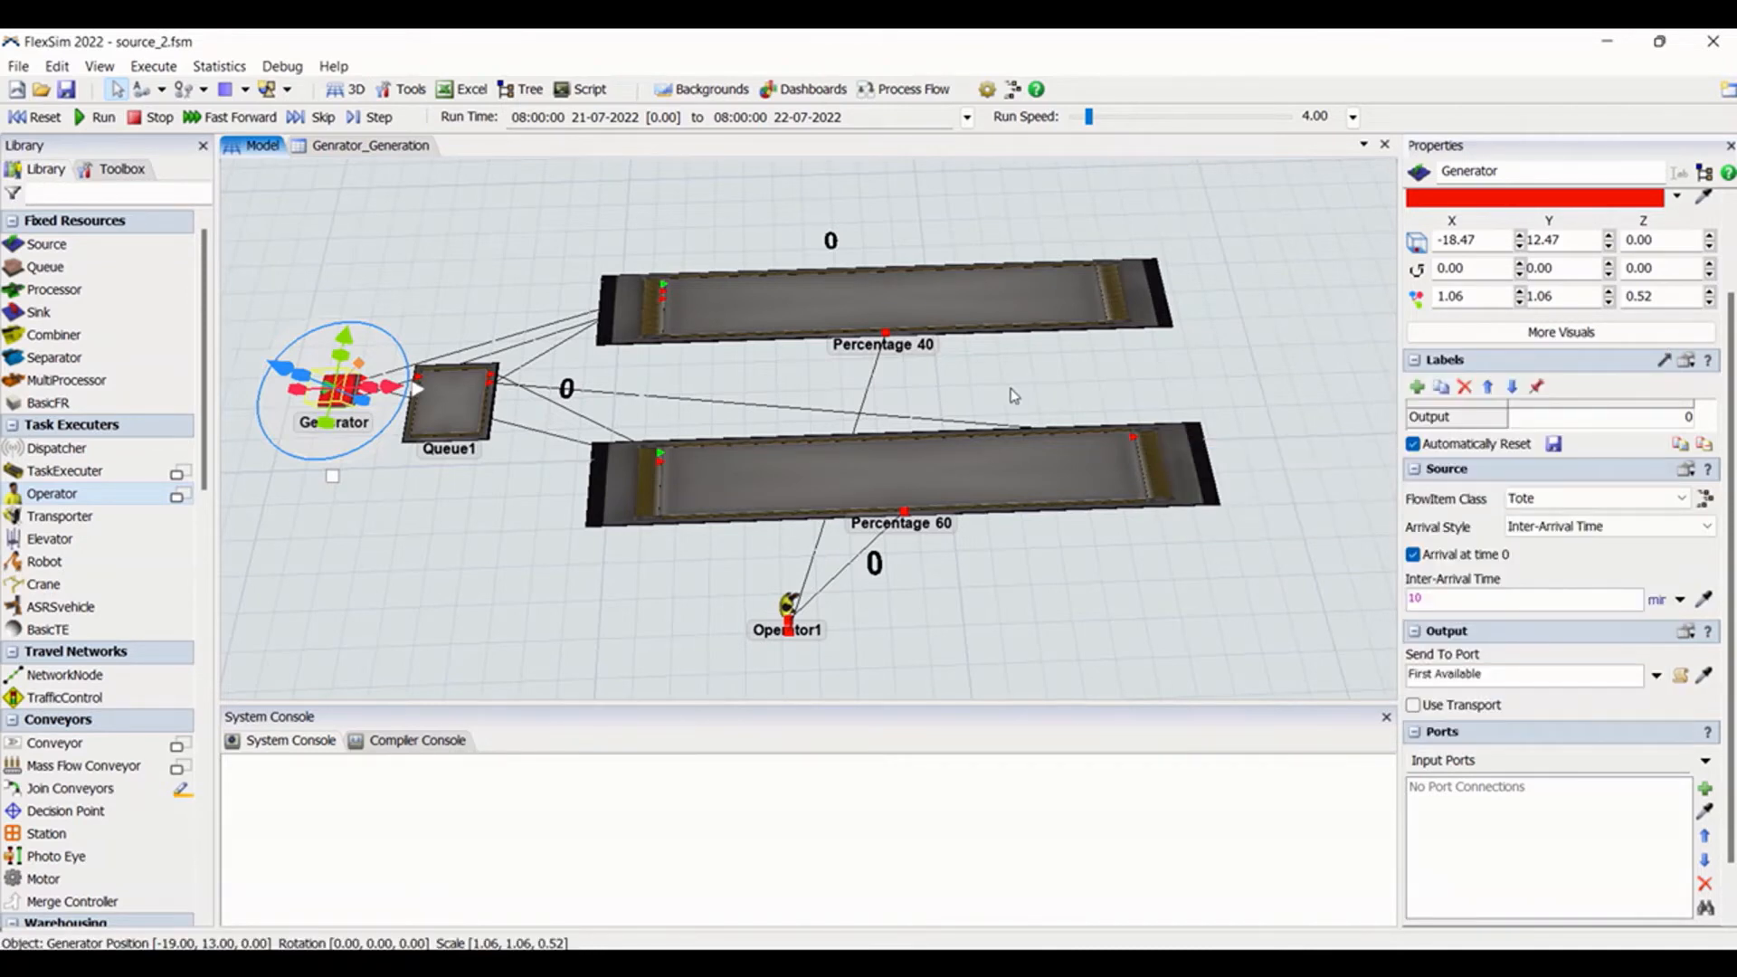
{"action": "left_click", "coordinate": [1020, 397]}
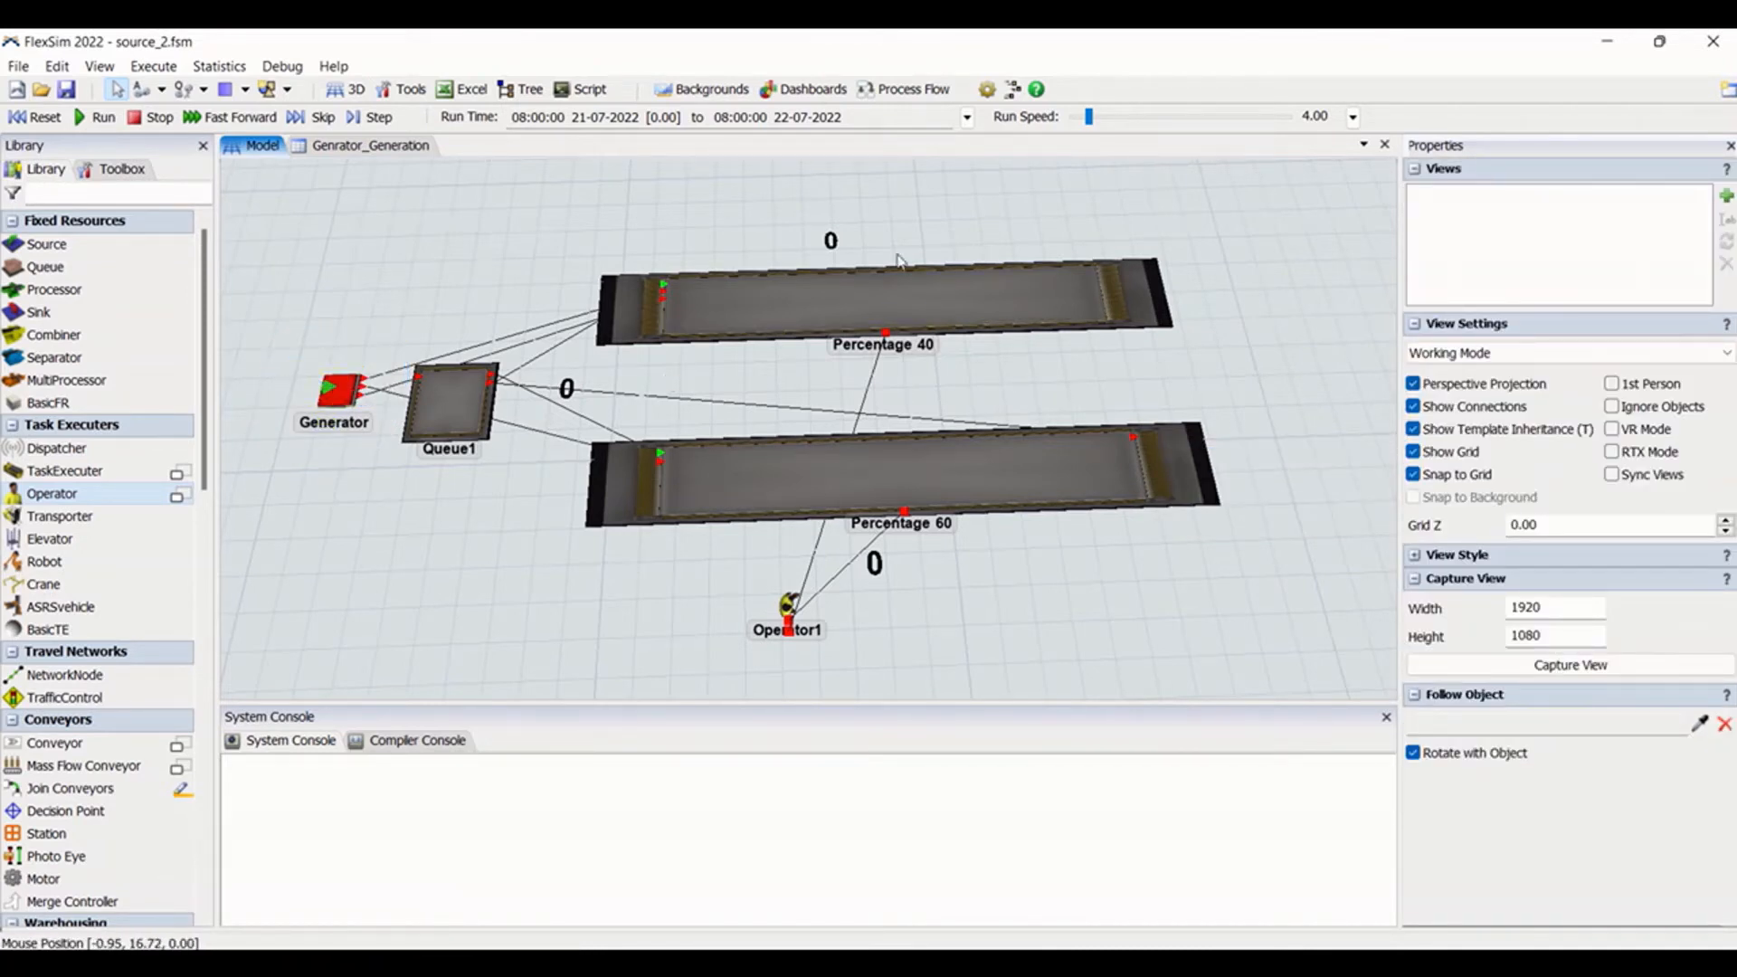
Set the Send To Port rule of the Percentage 40 queue to Random Available Port
{"action": "left_click", "coordinate": [836, 298]}
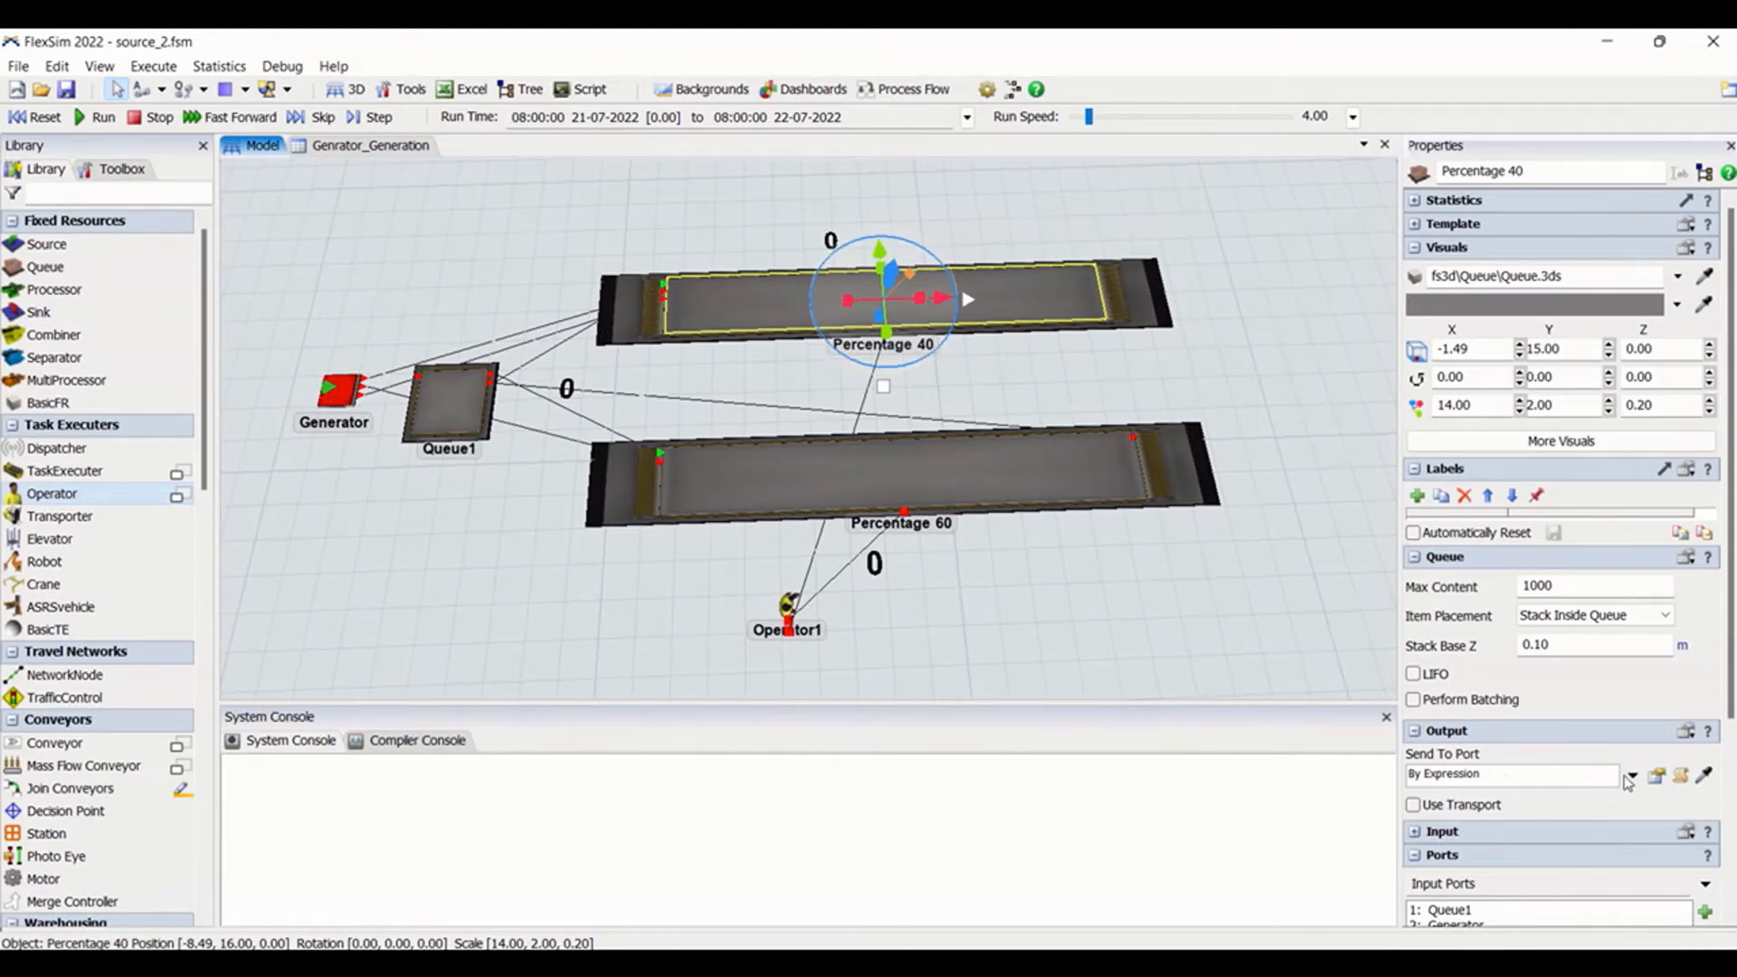
{"action": "left_click", "coordinate": [1628, 776]}
{"action": "mouse_move", "coordinate": [1448, 555]}
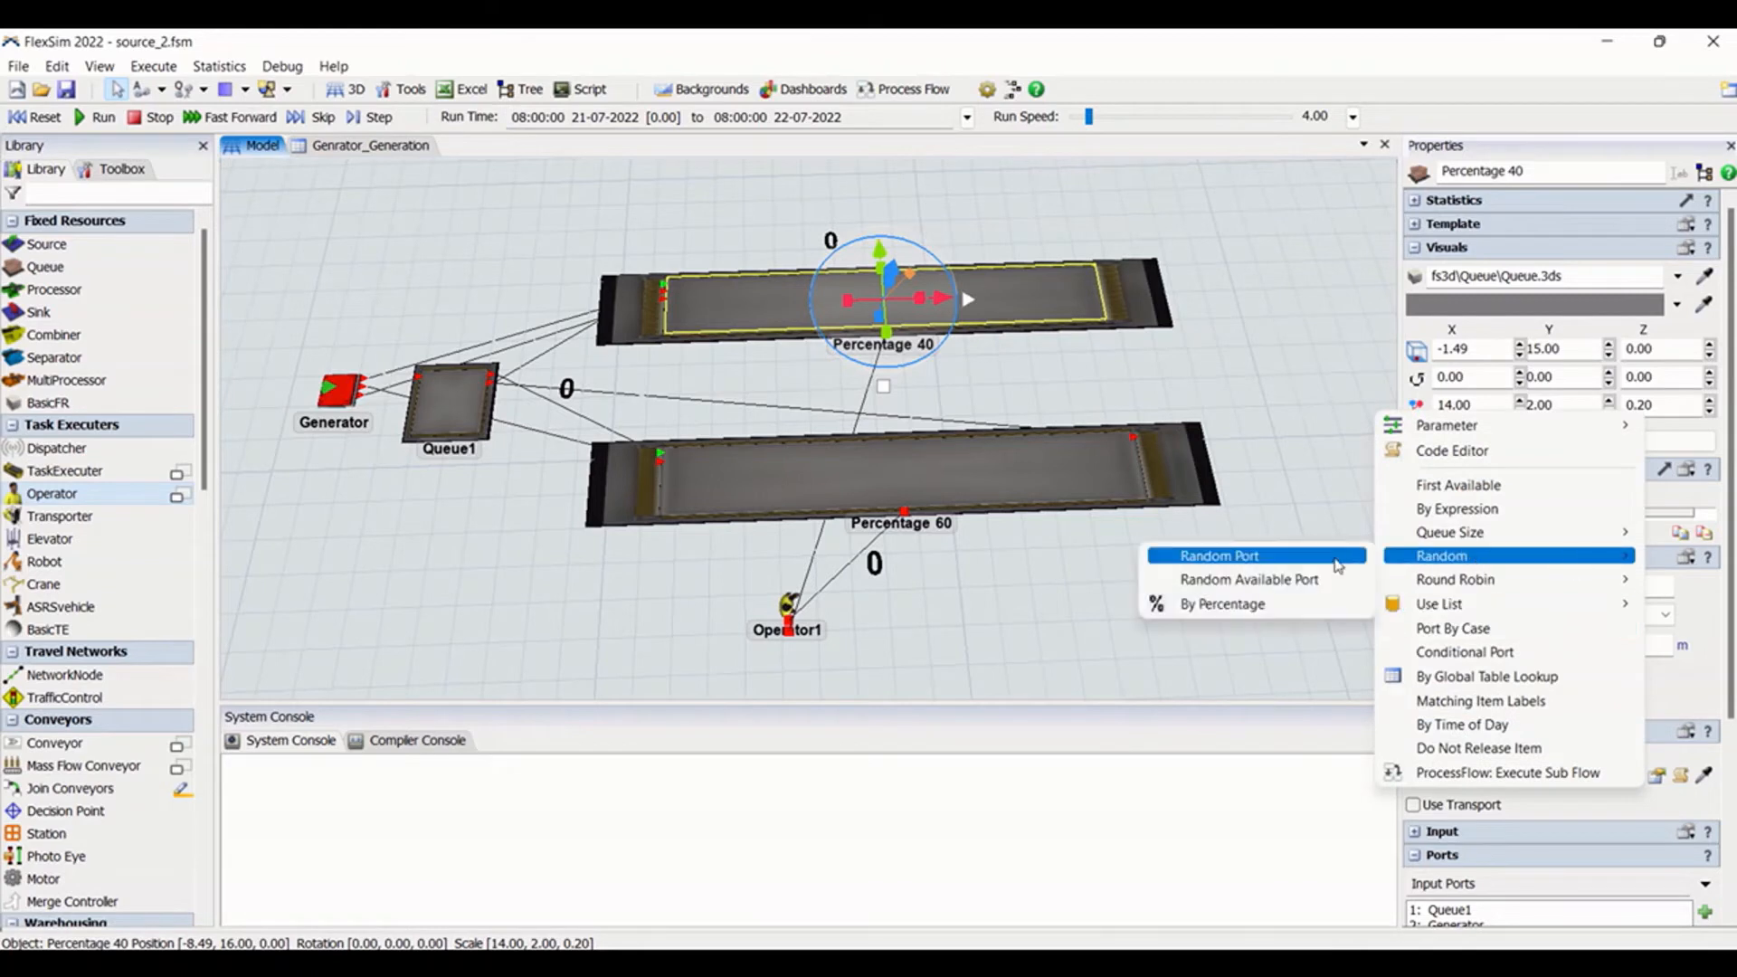
{"action": "left_click", "coordinate": [1291, 586]}
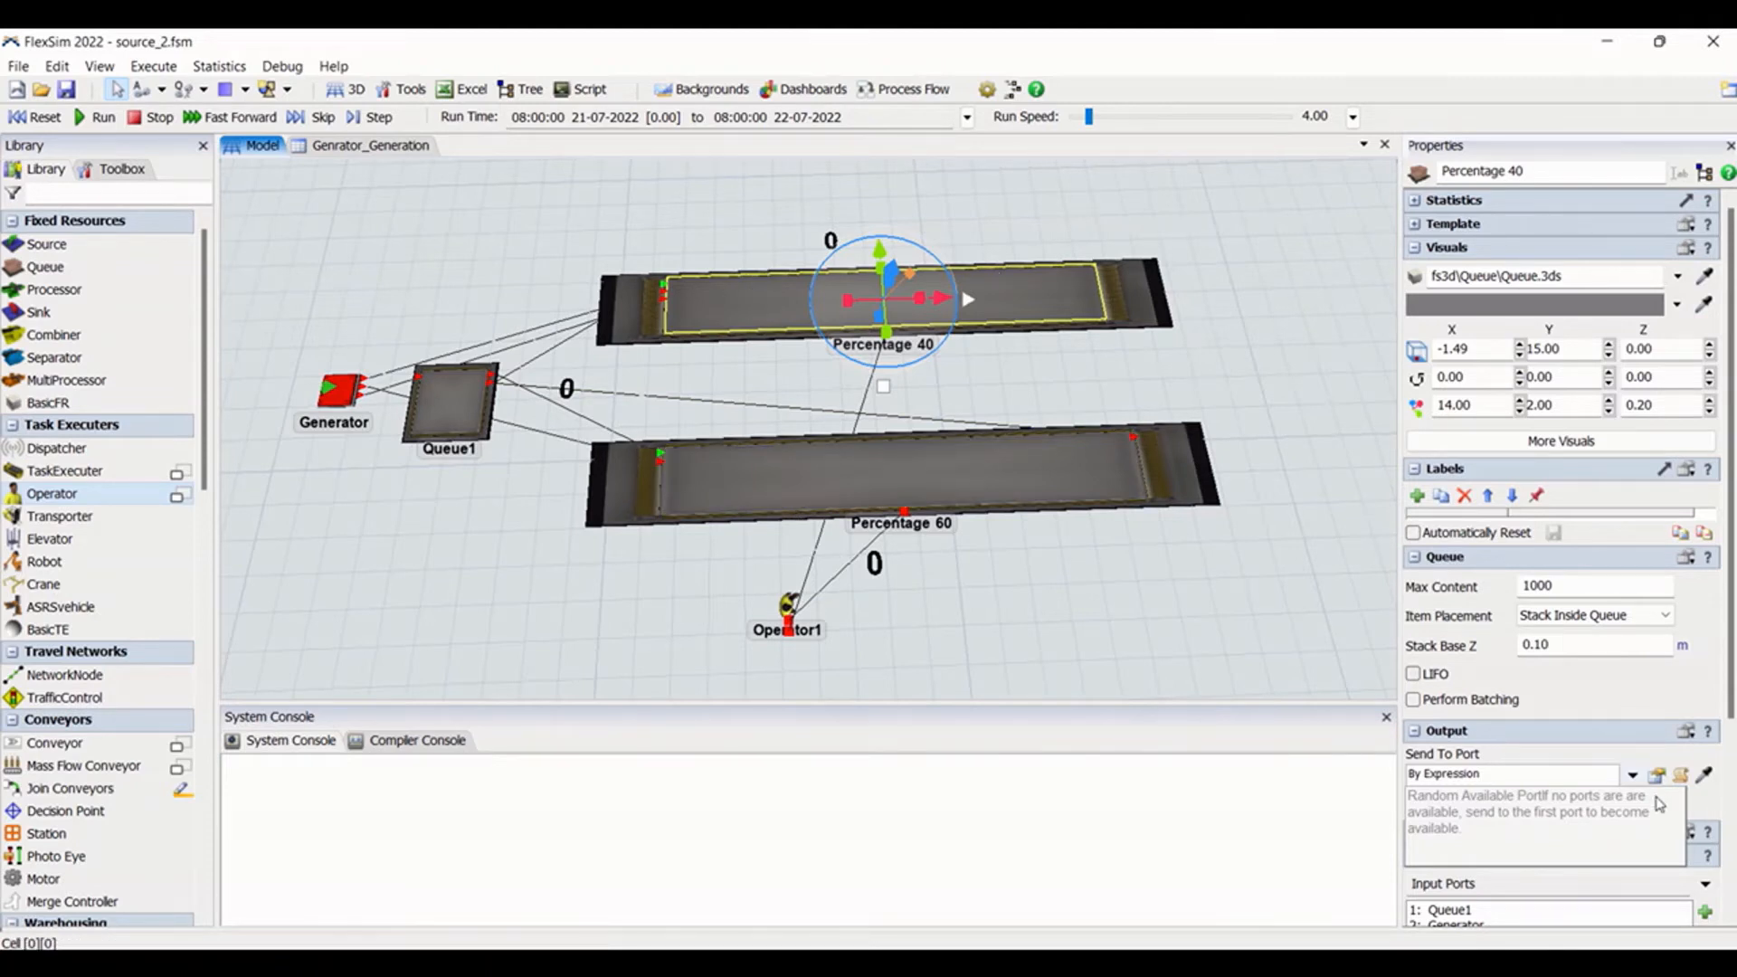
{"action": "left_click", "coordinate": [1635, 778]}
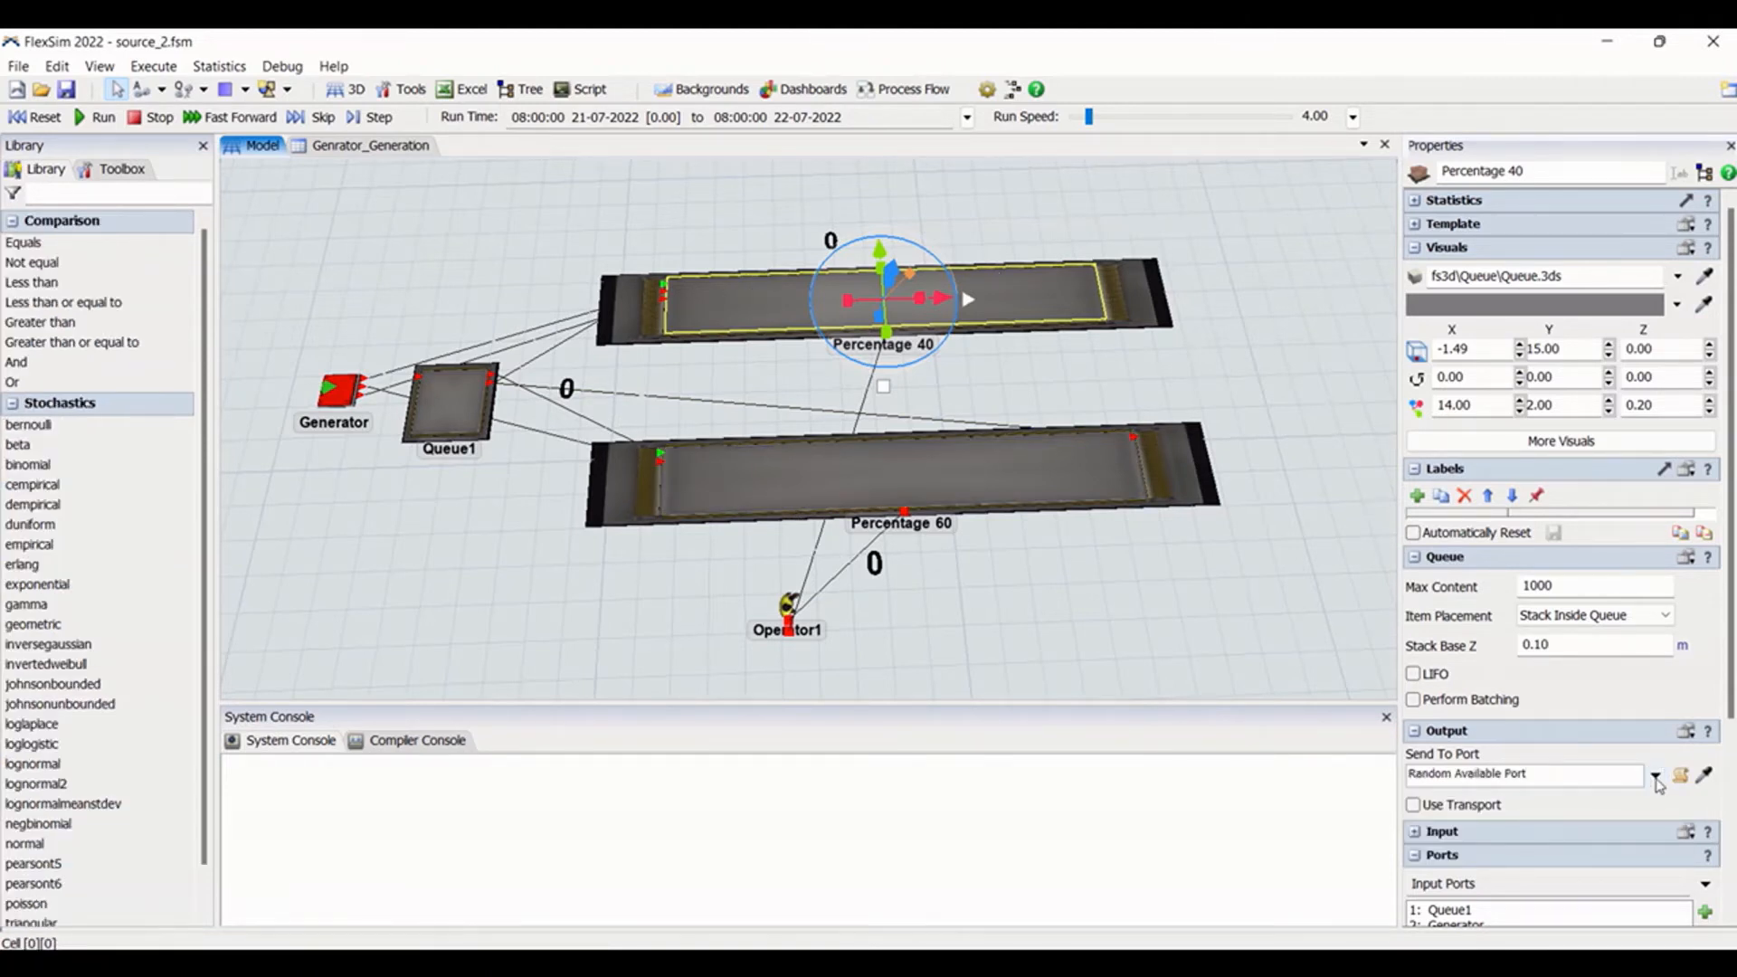
Set the Percentage 40 queue's Send To Port rule to By Percentage with two percent/port entries, the first 60 percent to port 1
{"action": "left_click", "coordinate": [1654, 775]}
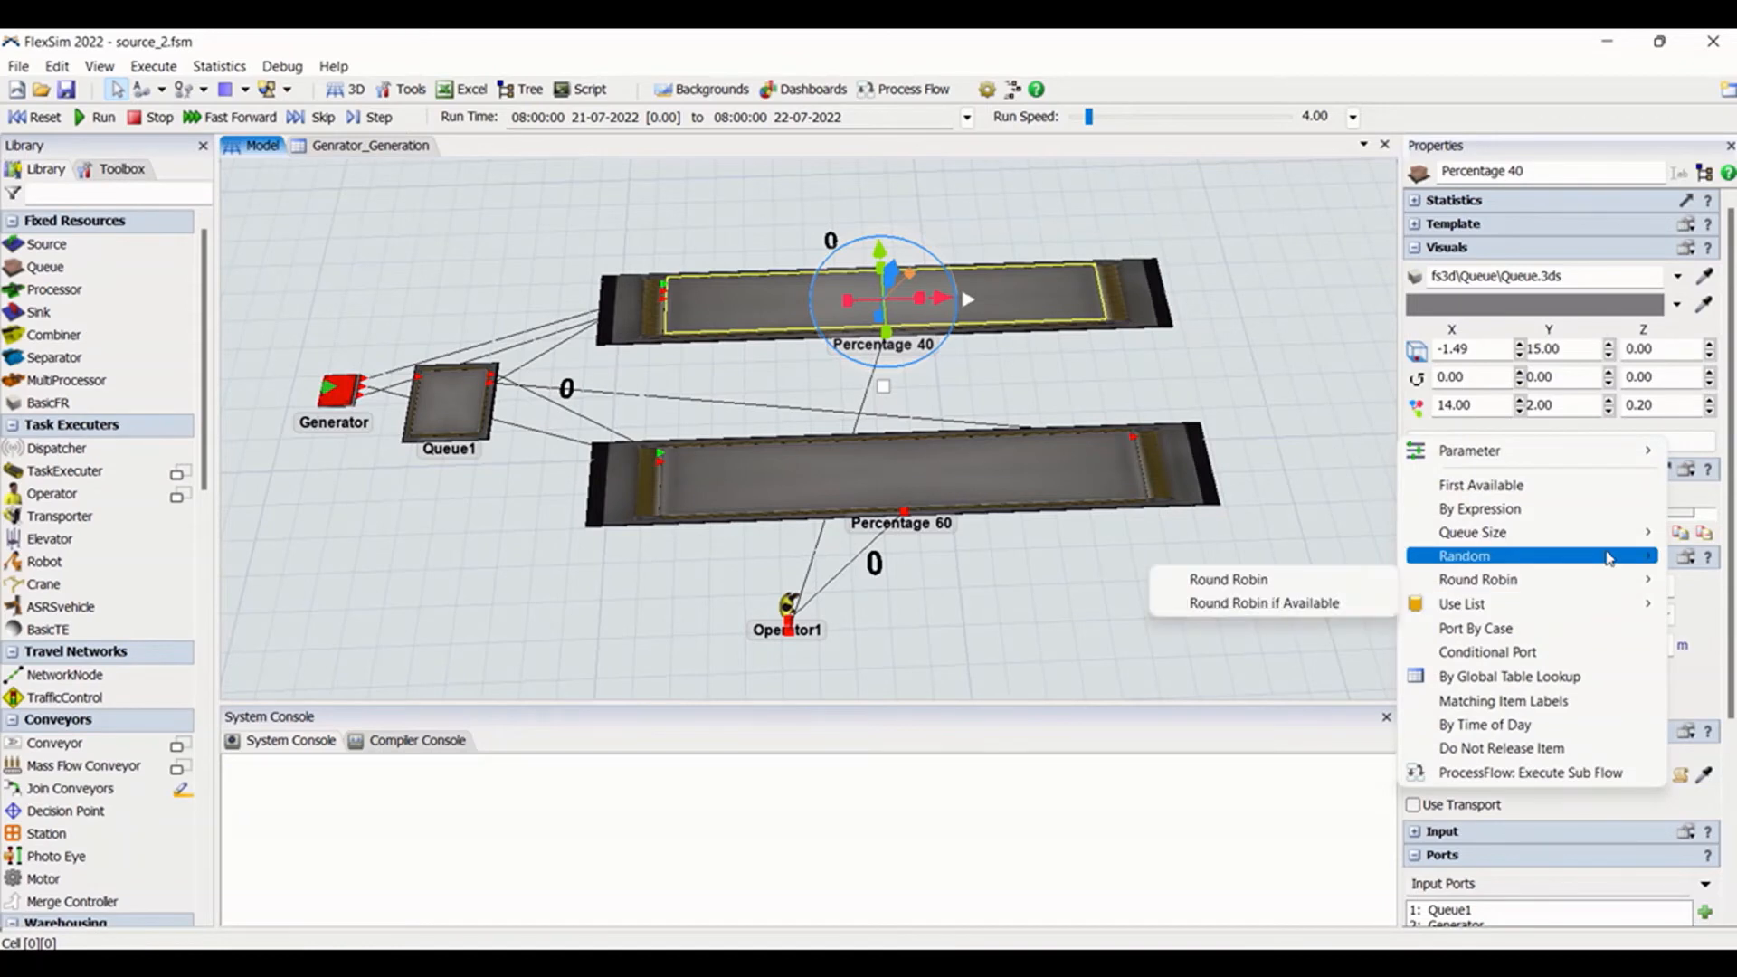
{"action": "mouse_move", "coordinate": [1603, 556]}
{"action": "left_click", "coordinate": [1295, 600]}
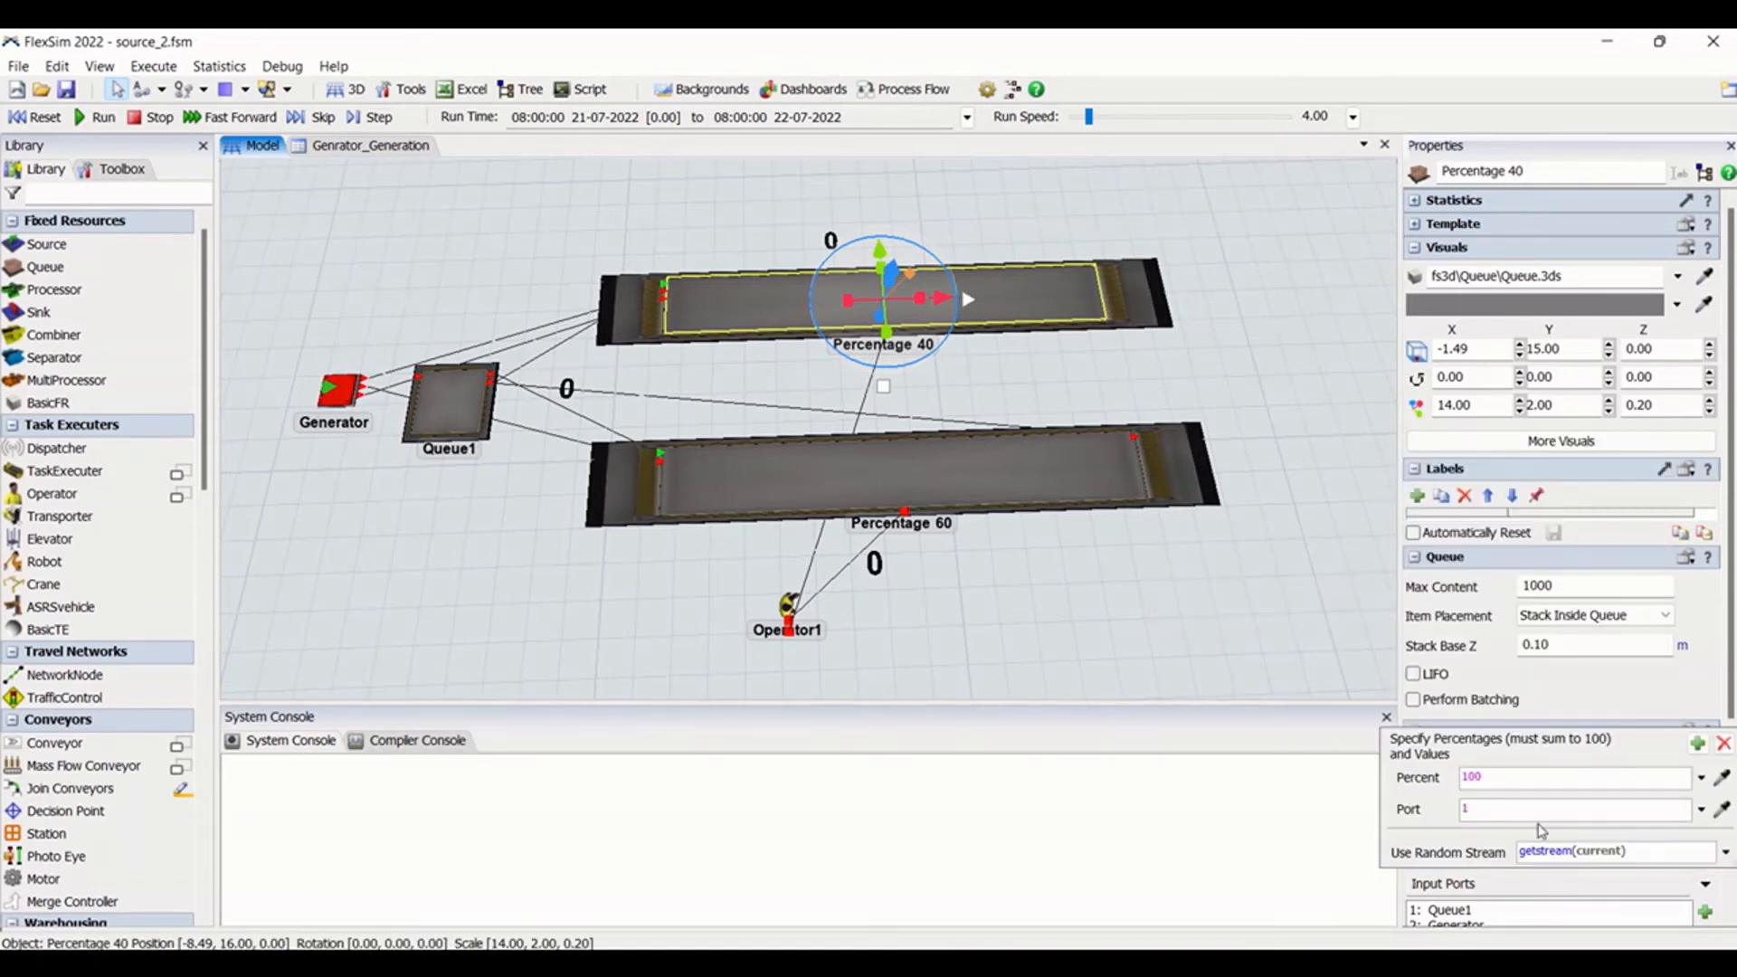
{"action": "left_click", "coordinate": [1697, 744]}
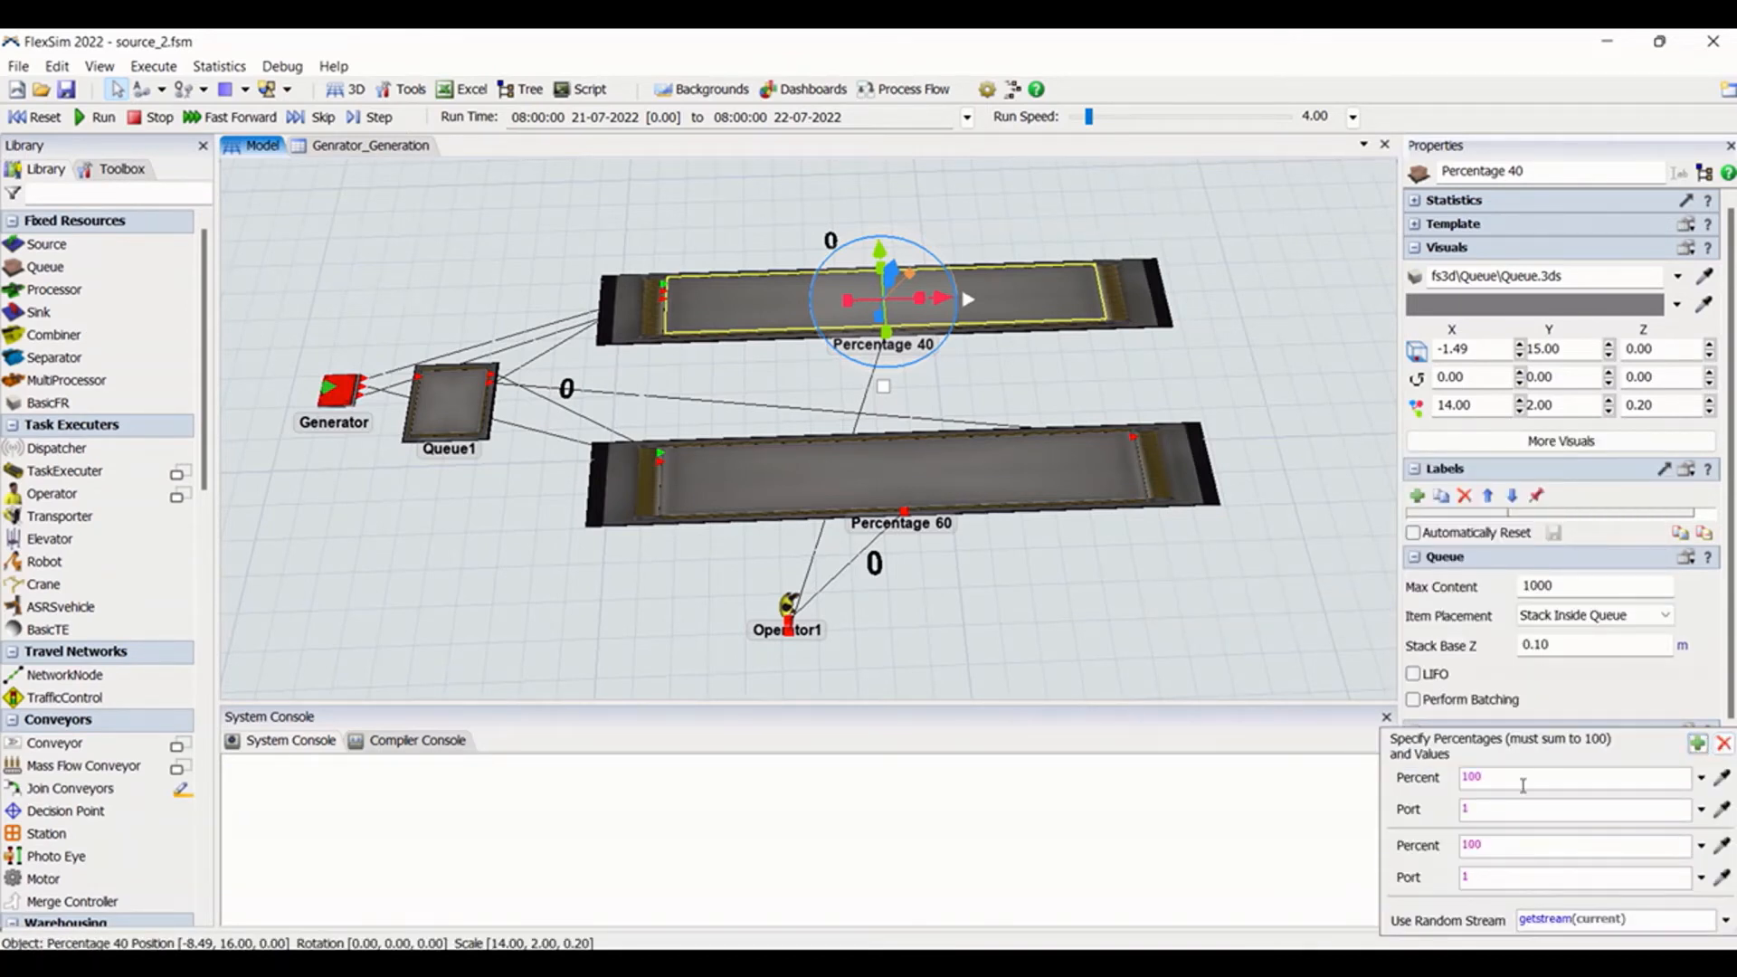
{"action": "double_click", "coordinate": [1473, 778]}
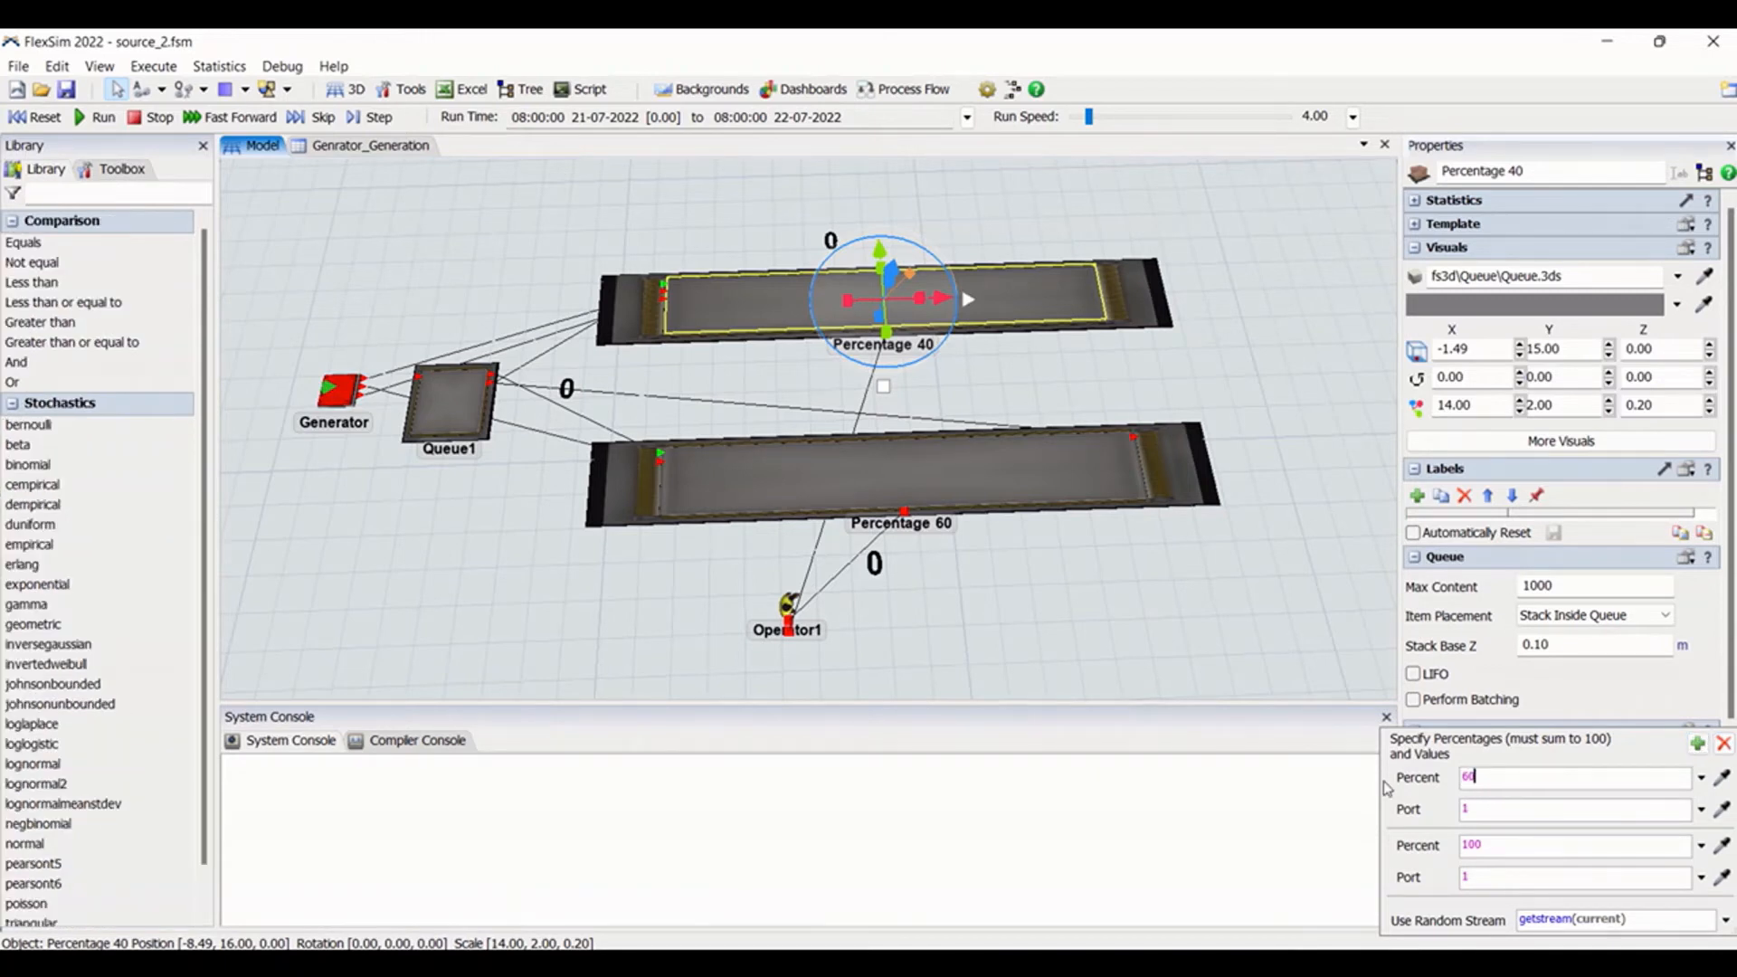
{"action": "left_click_drag", "start_coordinate": [1498, 839], "coordinate": [1438, 848]}
{"action": "left_click_drag", "start_coordinate": [1478, 887], "coordinate": [1413, 882]}
{"action": "left_click", "coordinate": [1236, 639]}
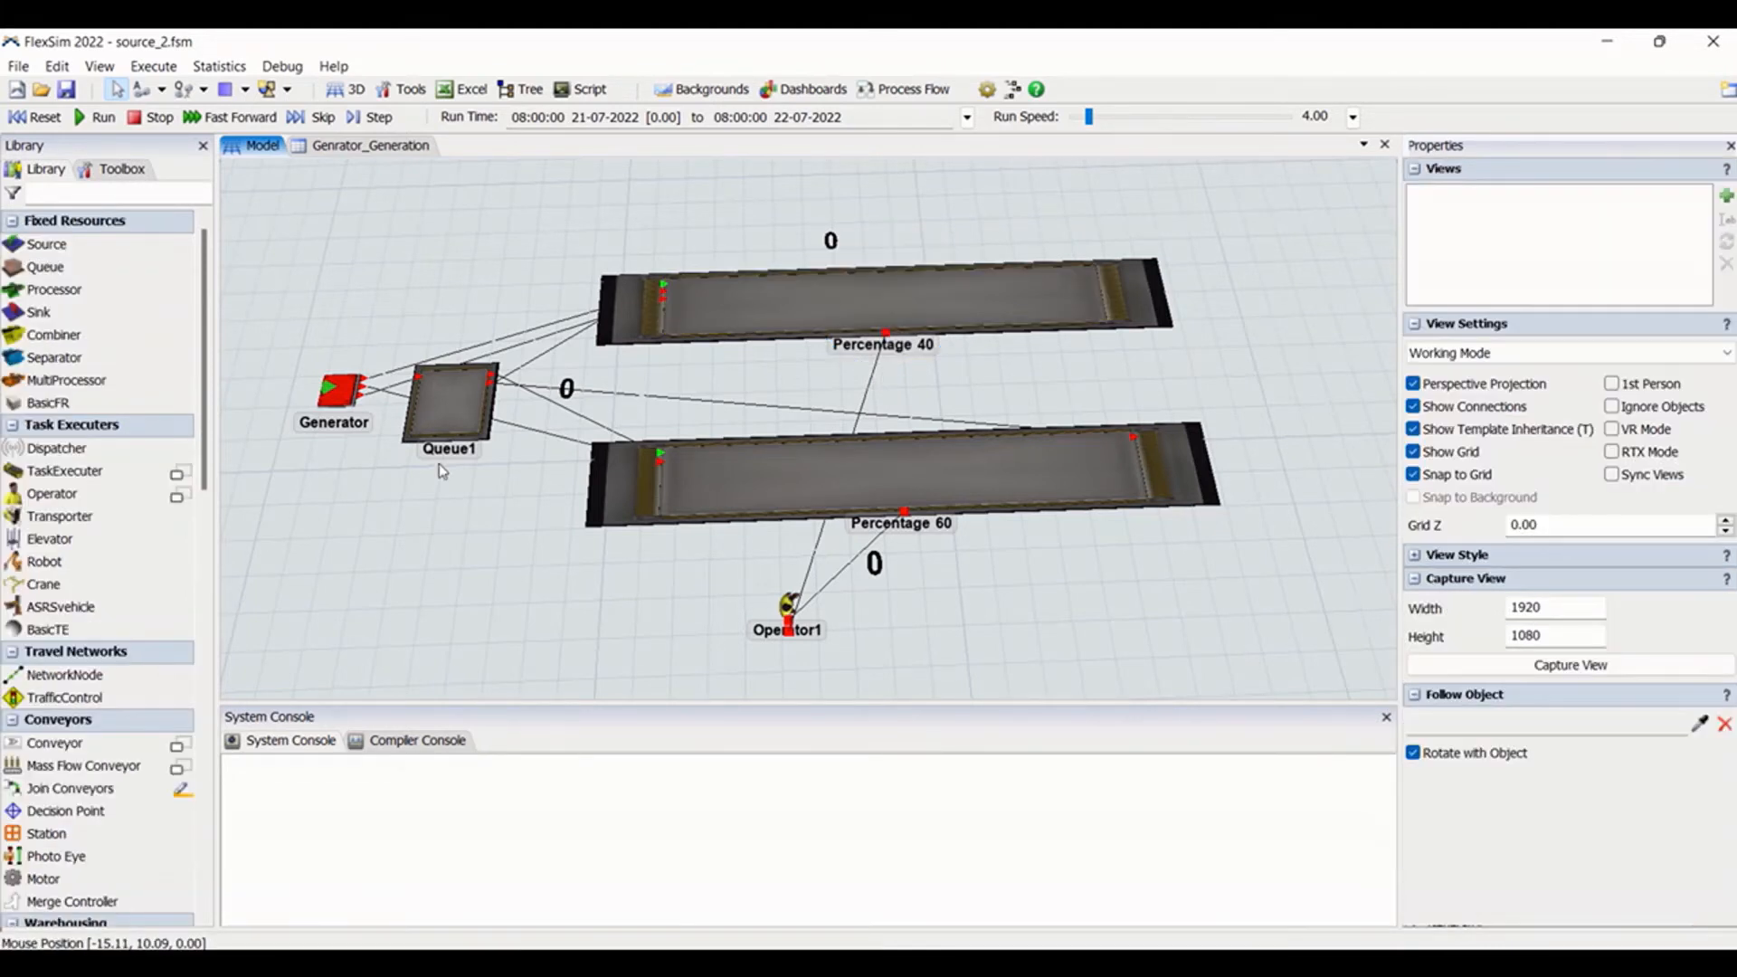
Examine the Generator's output port list to see which queue each port number leads to
{"action": "left_click", "coordinate": [337, 391]}
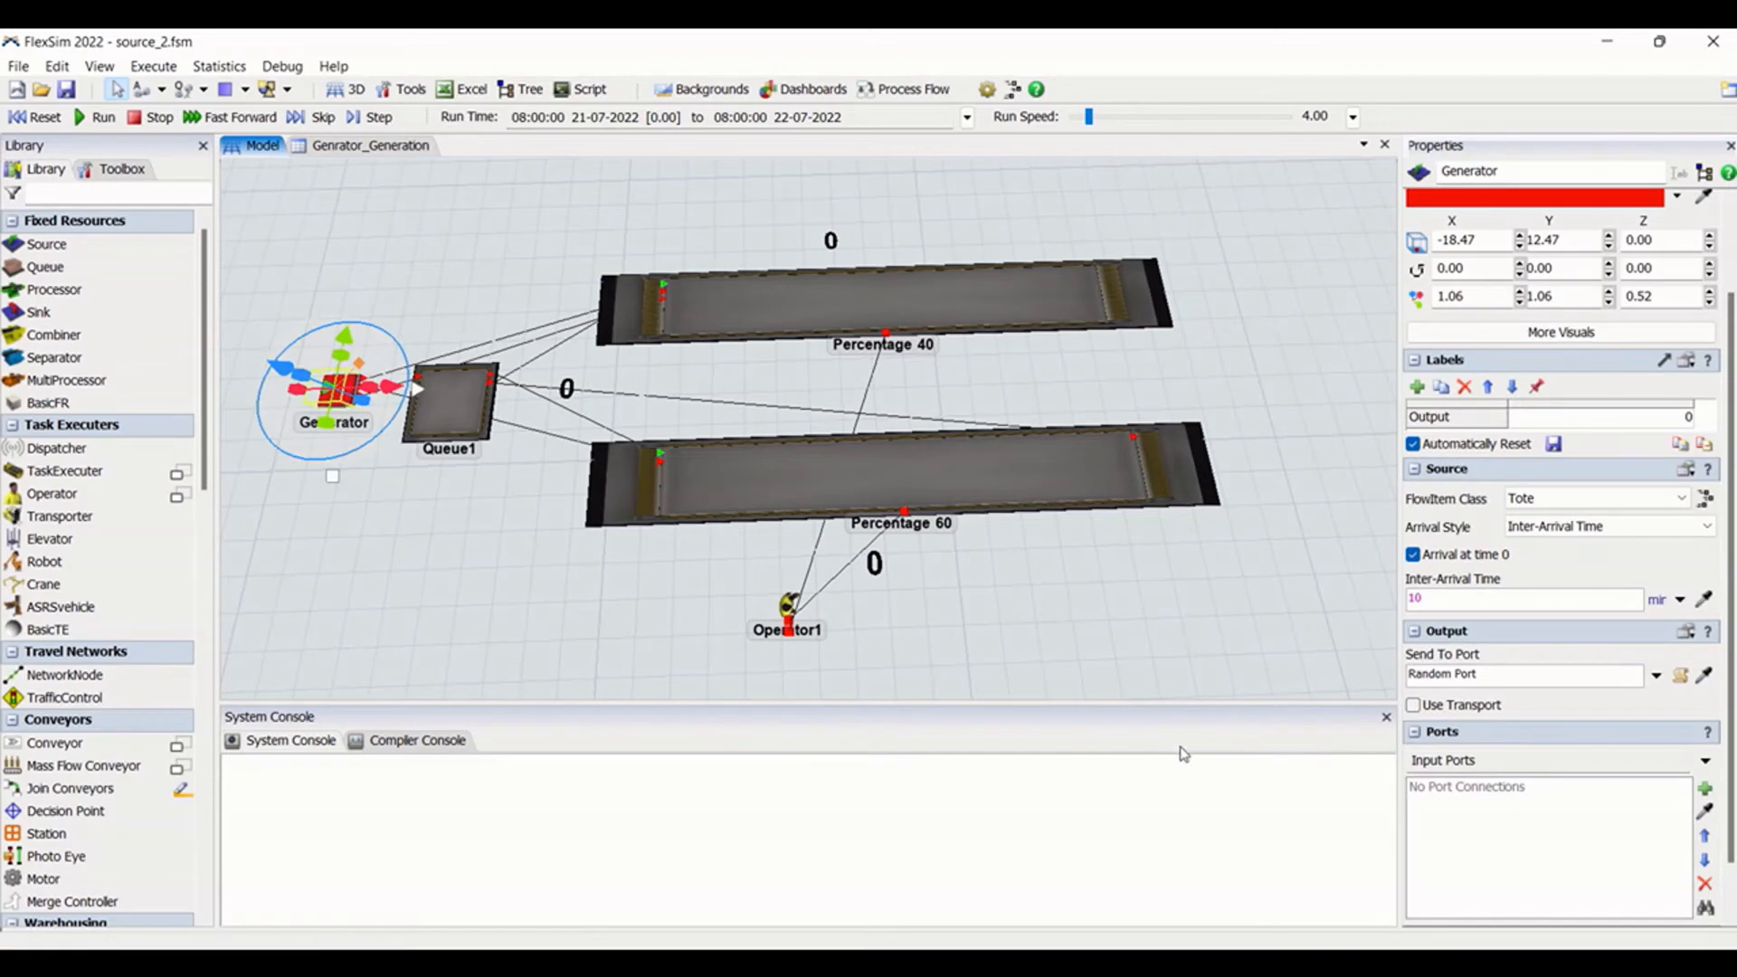
{"action": "left_click", "coordinate": [1706, 767]}
{"action": "left_click", "coordinate": [1647, 833]}
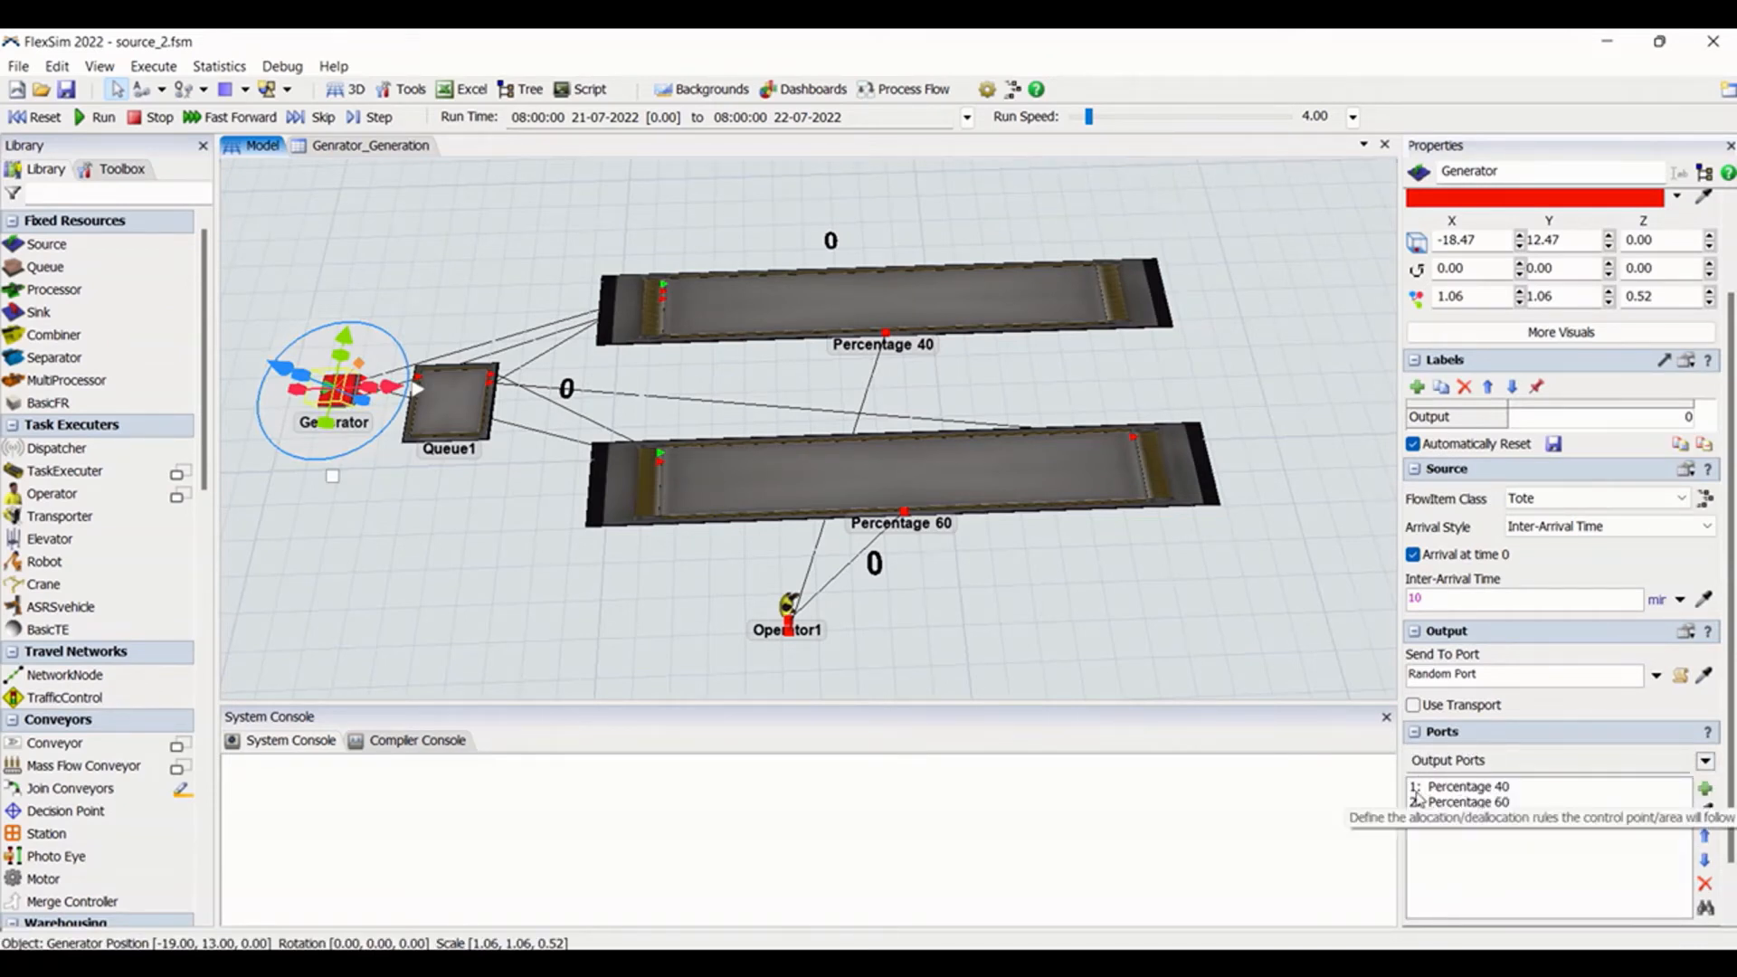
{"action": "left_click", "coordinate": [1416, 789]}
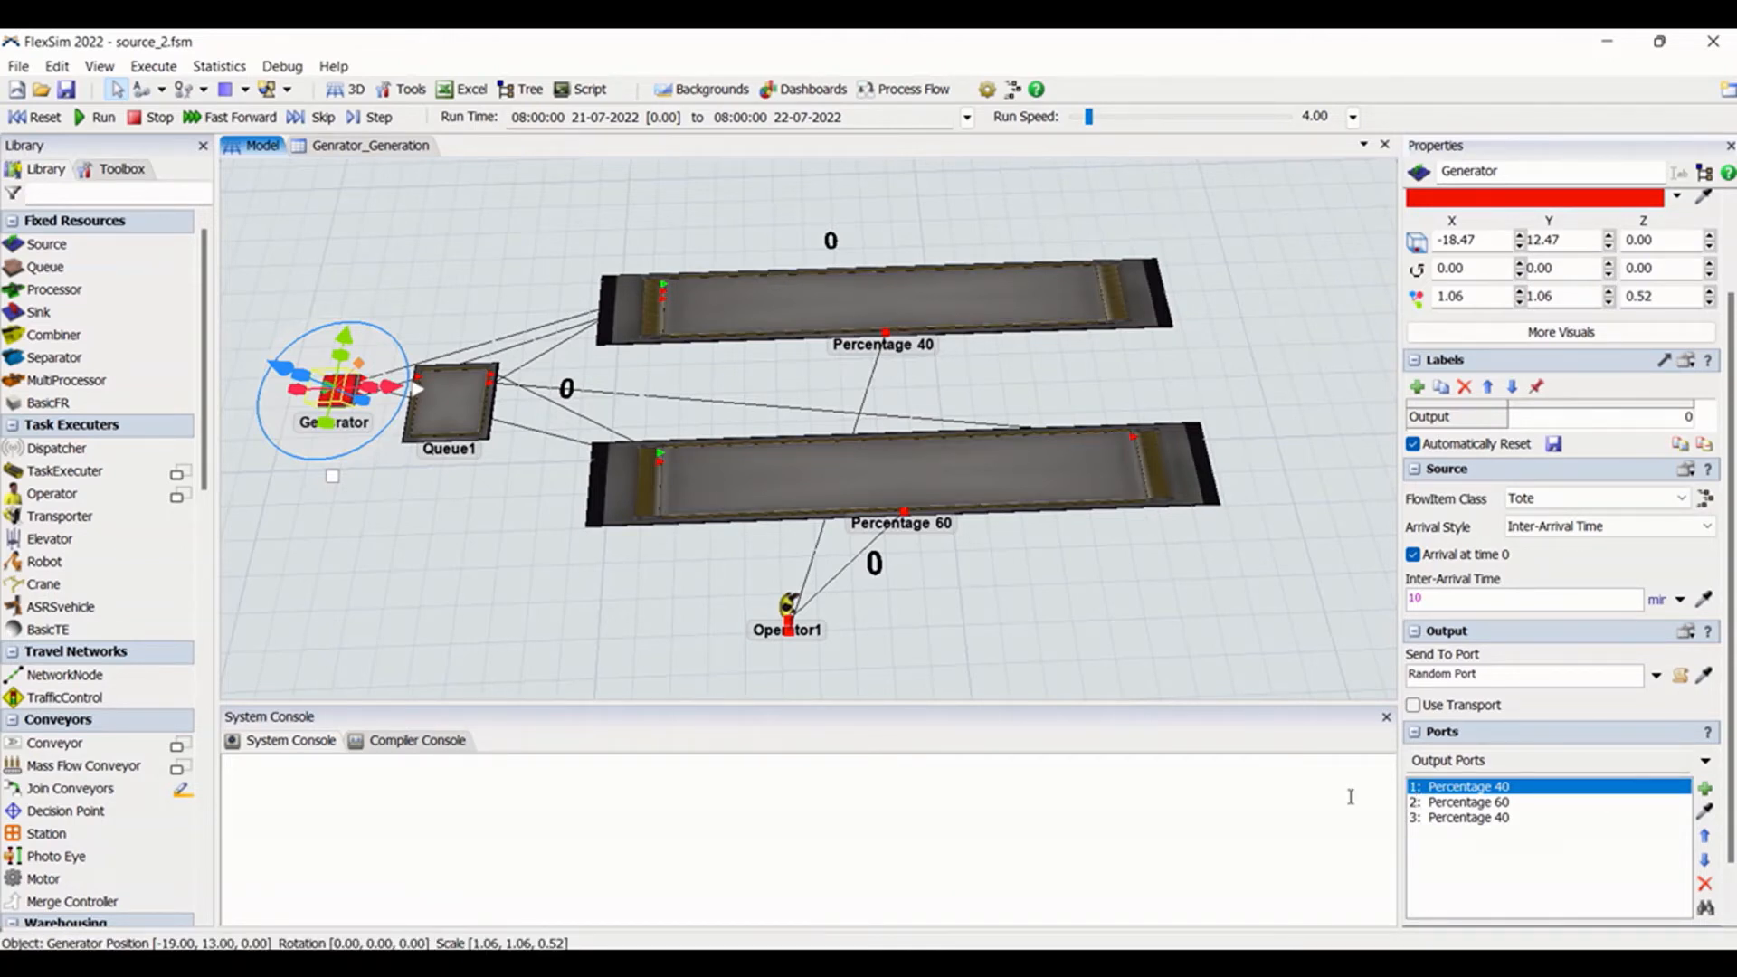
{"action": "left_click", "coordinate": [1529, 804]}
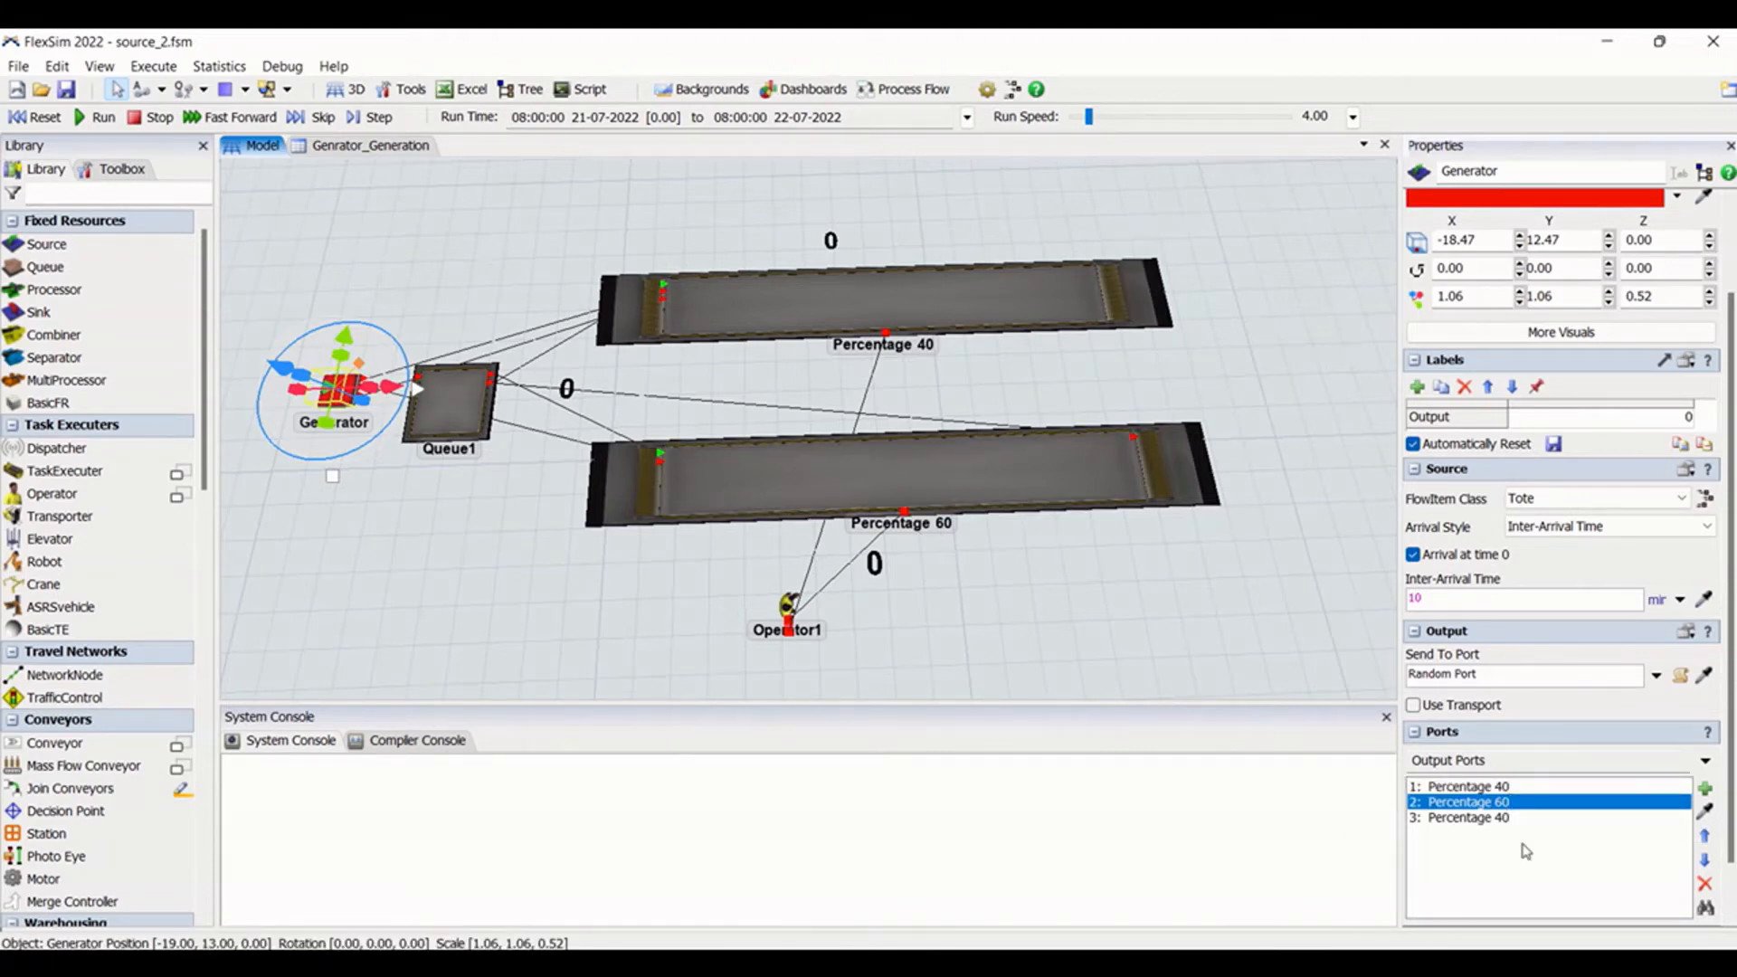
{"action": "left_click", "coordinate": [1488, 818]}
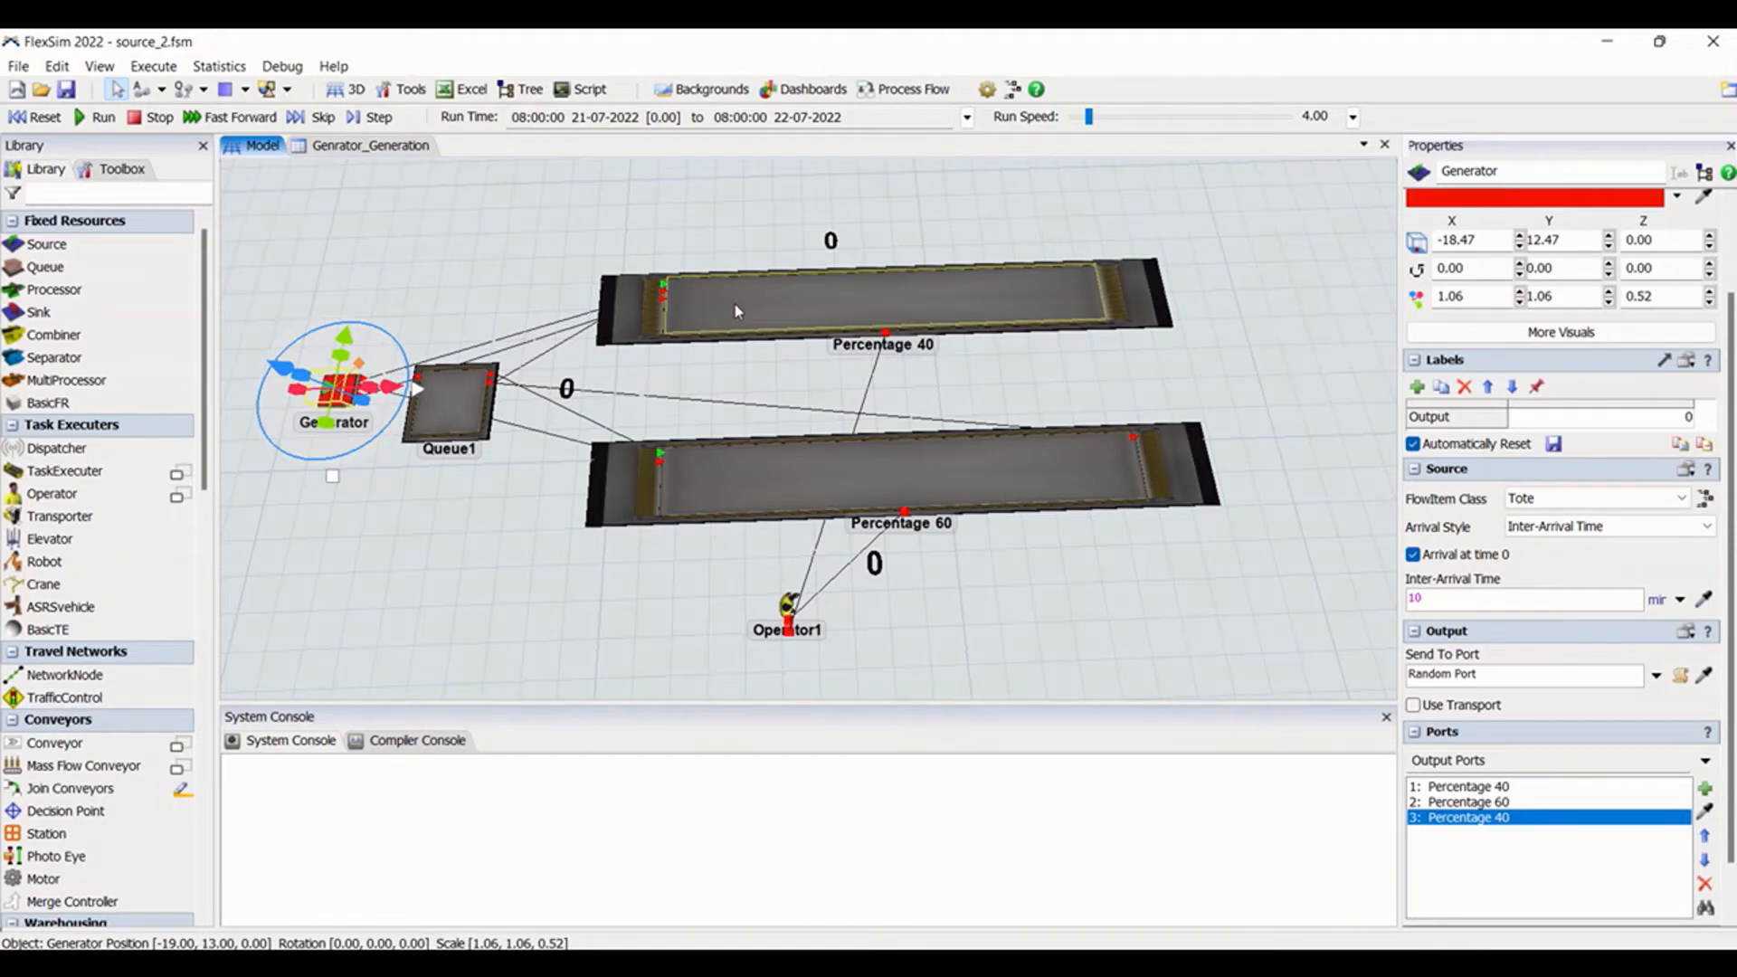
{"action": "left_click", "coordinate": [1657, 675]}
{"action": "left_click", "coordinate": [1659, 716]}
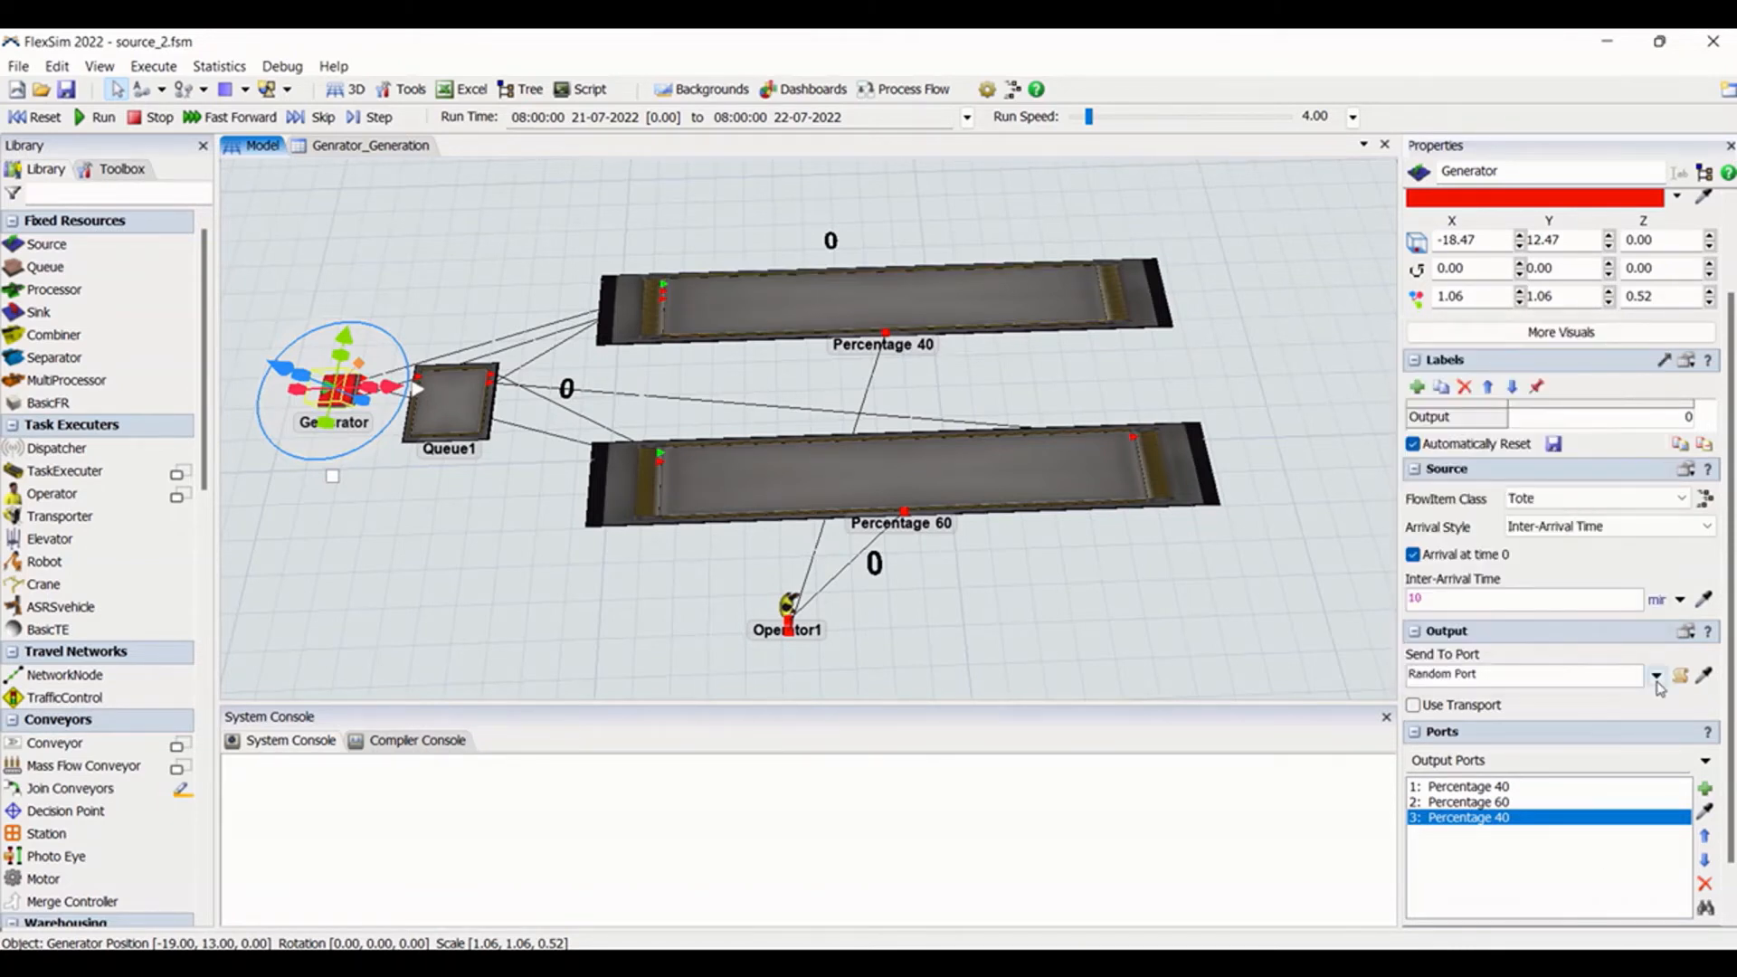
Set the Generator's Send To Port rule to By Percentage, with 60 percent to port 1 and 40 percent to port 2
{"action": "left_click", "coordinate": [1656, 676]}
{"action": "mouse_move", "coordinate": [1538, 472]}
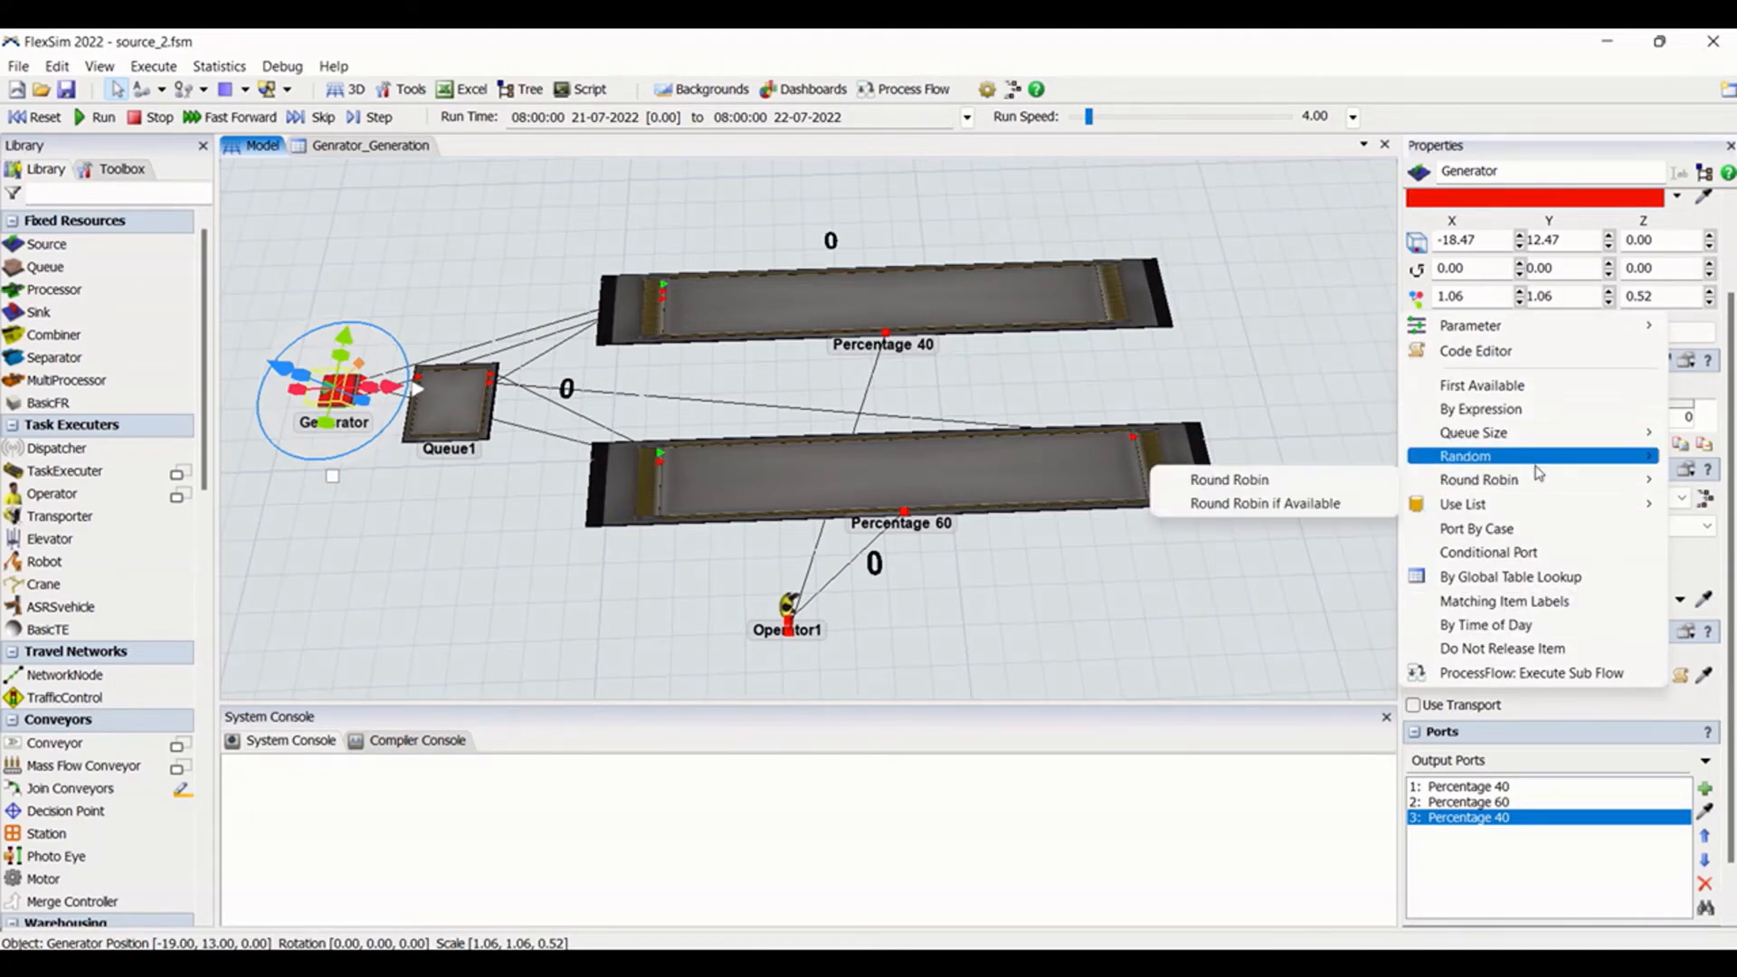
{"action": "left_click", "coordinate": [1263, 504]}
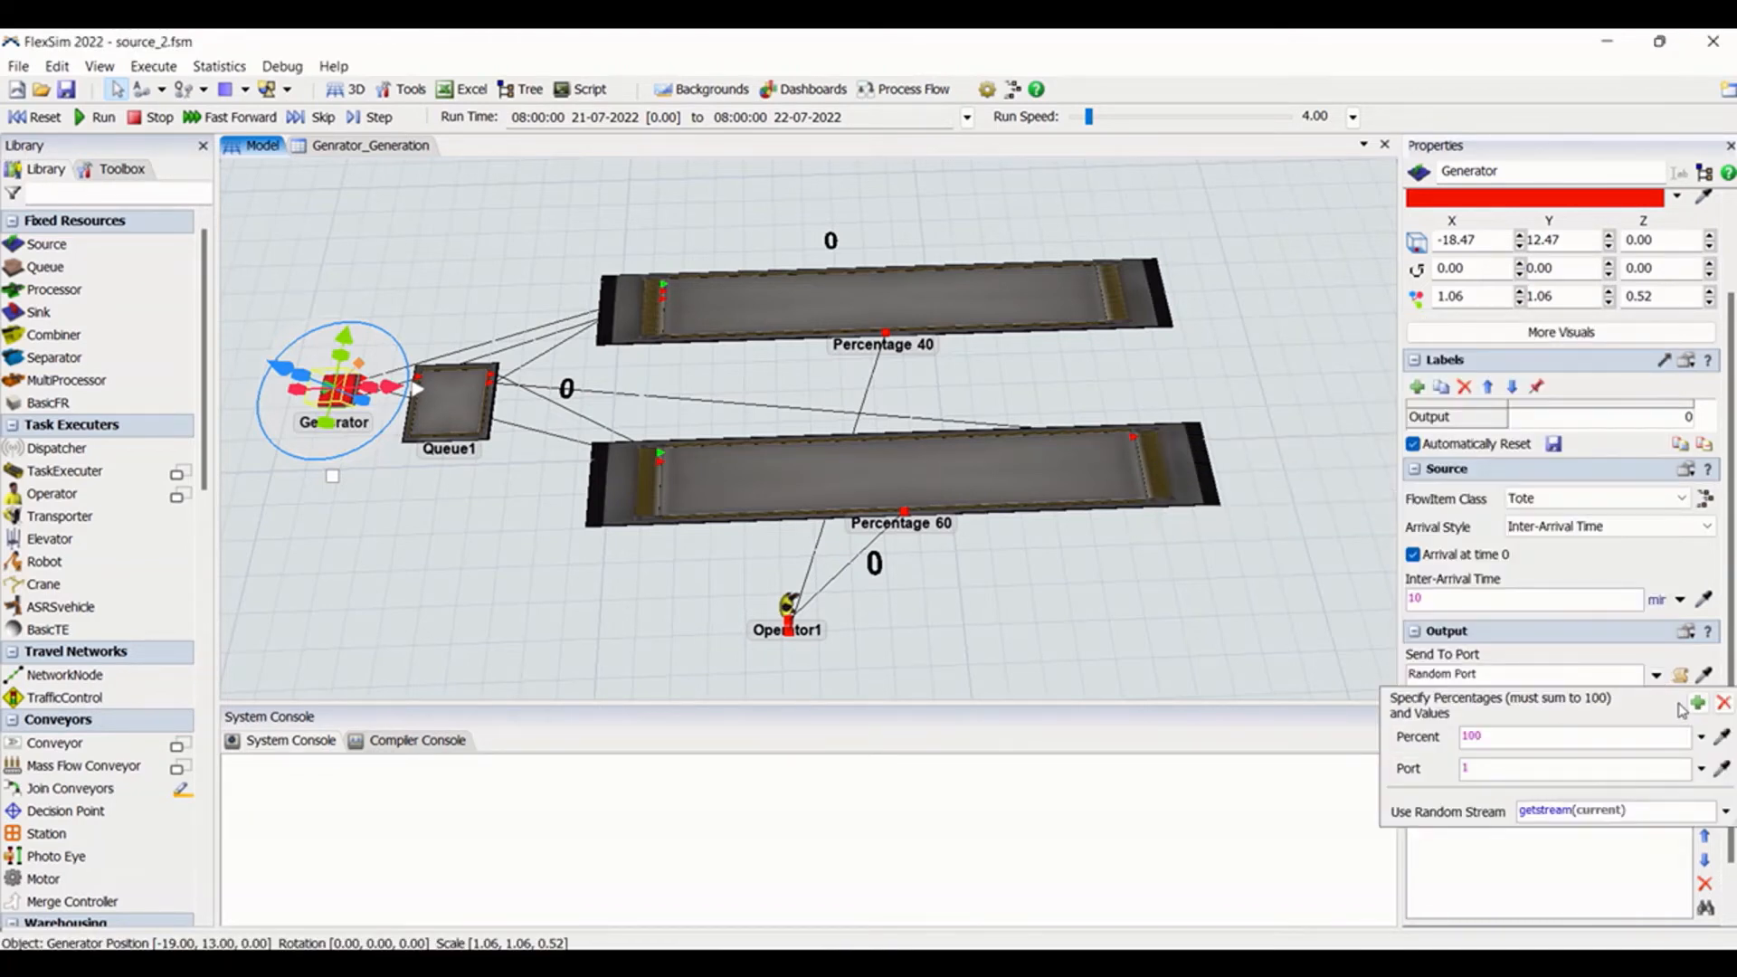
{"action": "left_click", "coordinate": [1697, 703]}
{"action": "left_click_drag", "start_coordinate": [1501, 738], "coordinate": [1434, 747]}
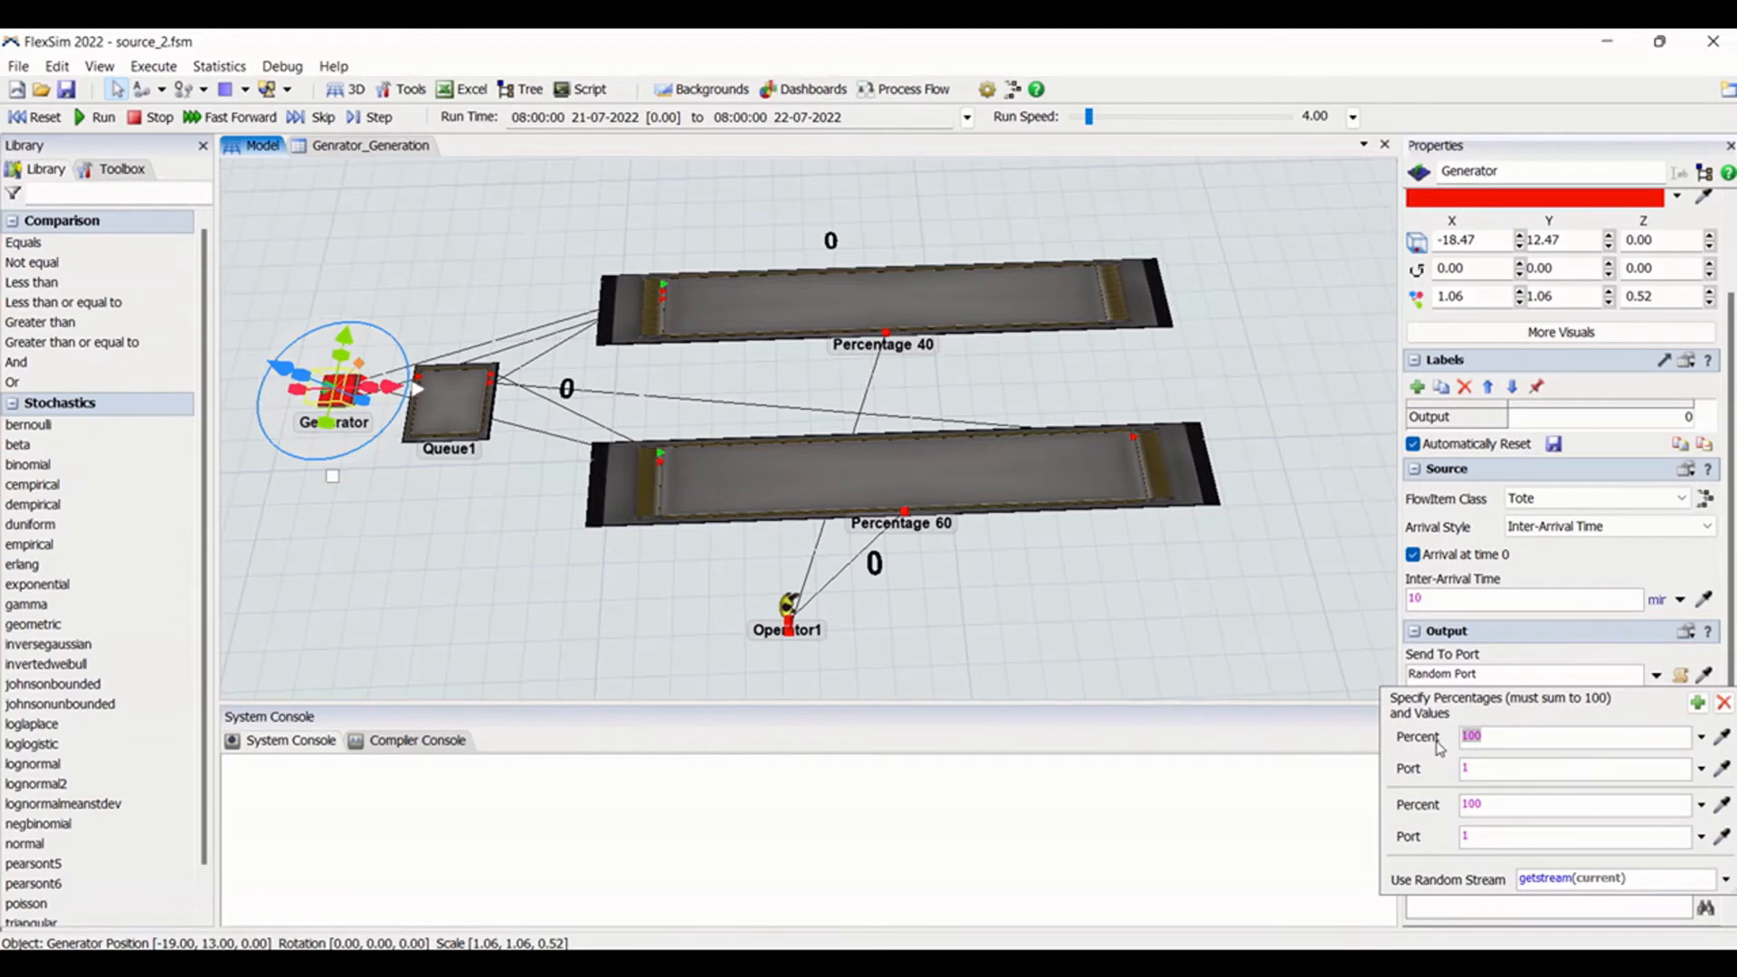
{"action": "left_click_drag", "start_coordinate": [1466, 805], "coordinate": [1397, 787]}
{"action": "type", "text": "40"}
{"action": "left_click_drag", "start_coordinate": [1478, 837], "coordinate": [1438, 833]}
{"action": "type", "text": "2"}
{"action": "left_click", "coordinate": [1262, 653]}
Compare the Generator's percentage entries with its output port order, and view the Random and Round Robin rule options
{"action": "left_click", "coordinate": [330, 410]}
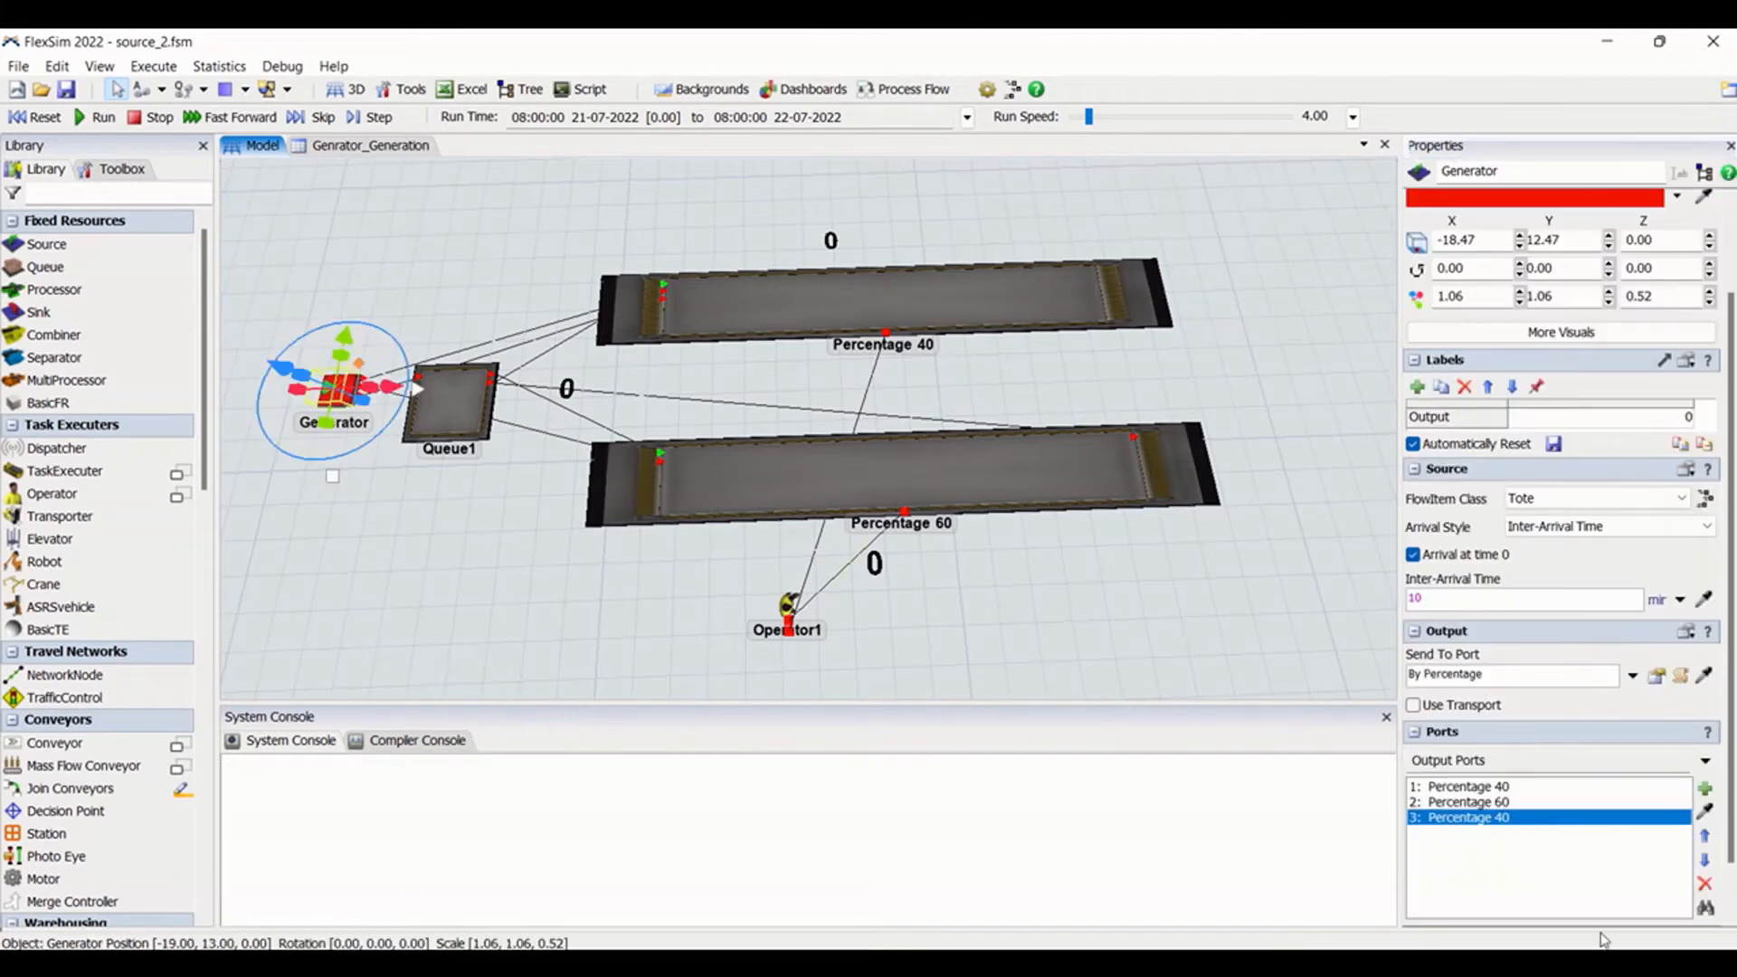
{"action": "left_click", "coordinate": [1658, 676]}
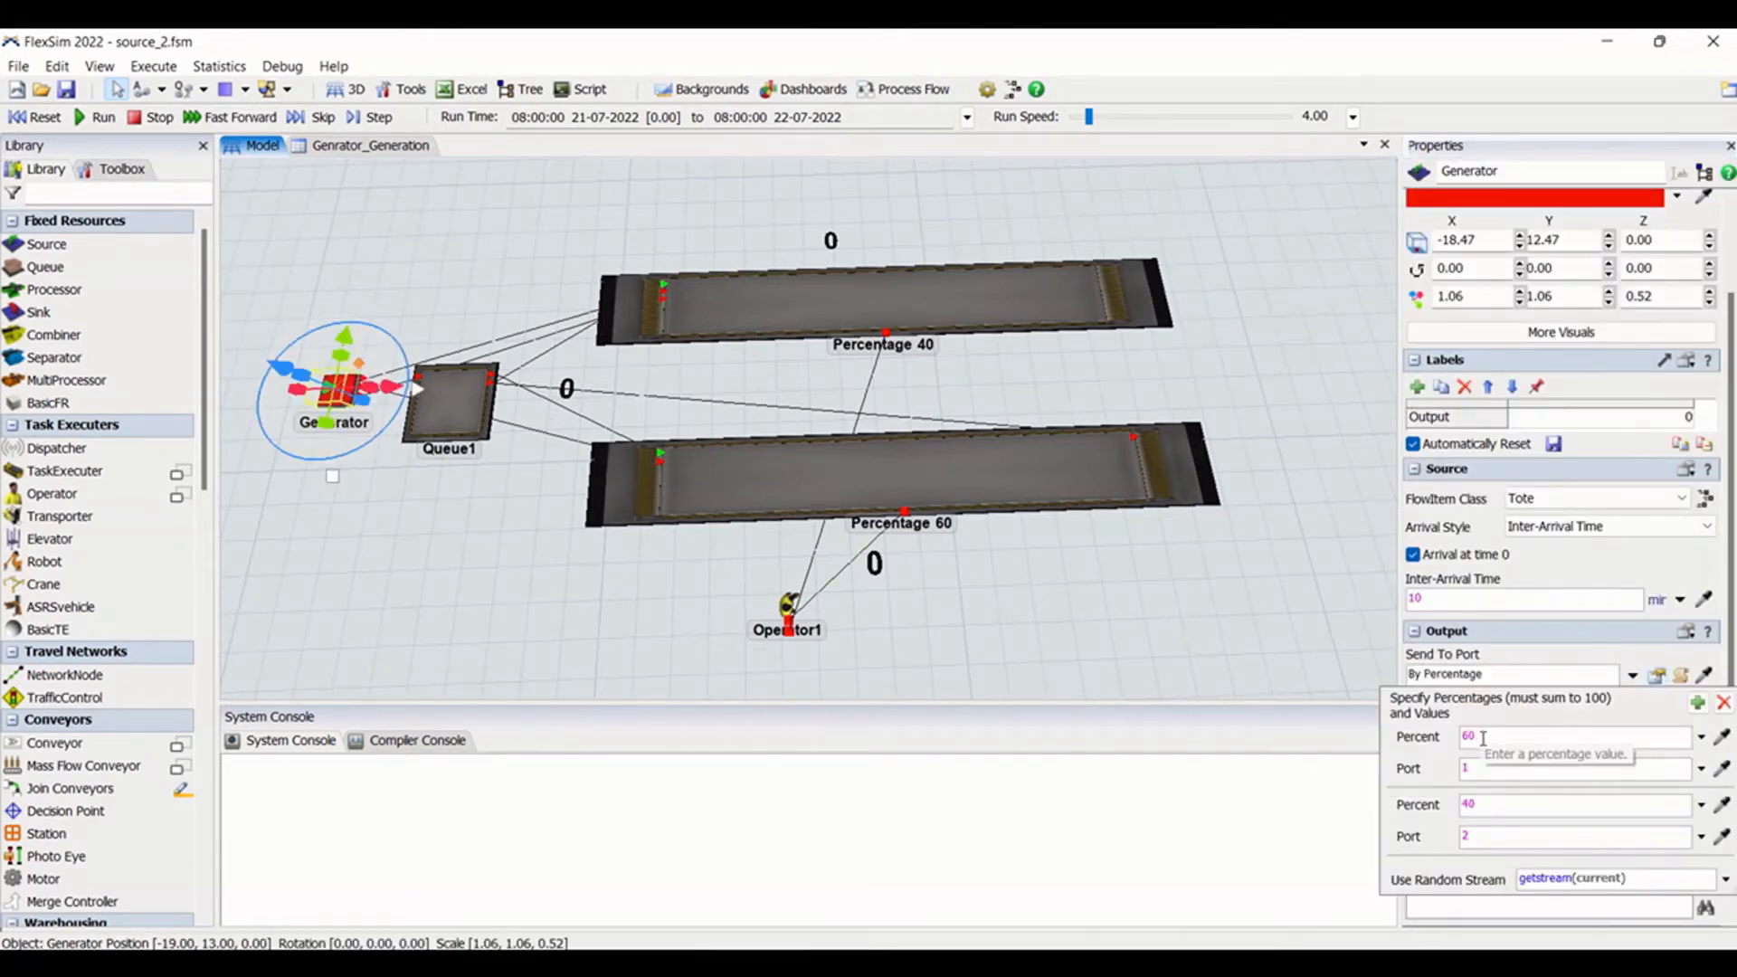
{"action": "left_click_drag", "start_coordinate": [1481, 769], "coordinate": [1395, 771]}
{"action": "left_click", "coordinate": [1499, 910]}
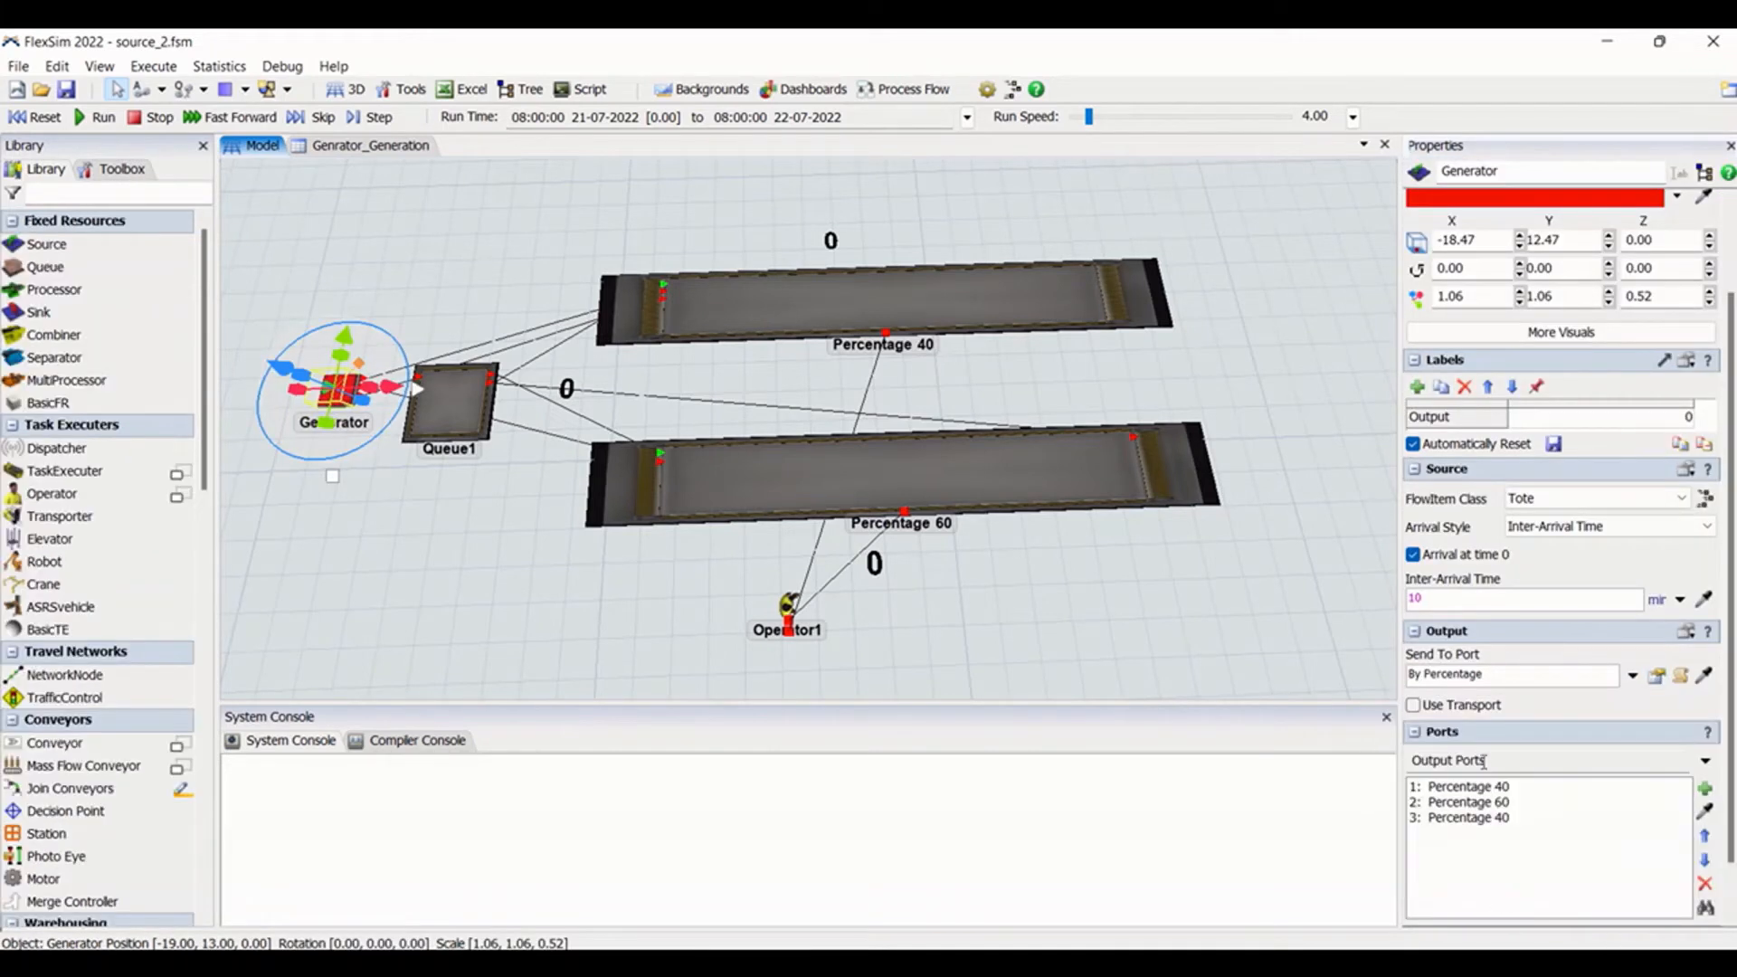
{"action": "left_click", "coordinate": [1419, 793]}
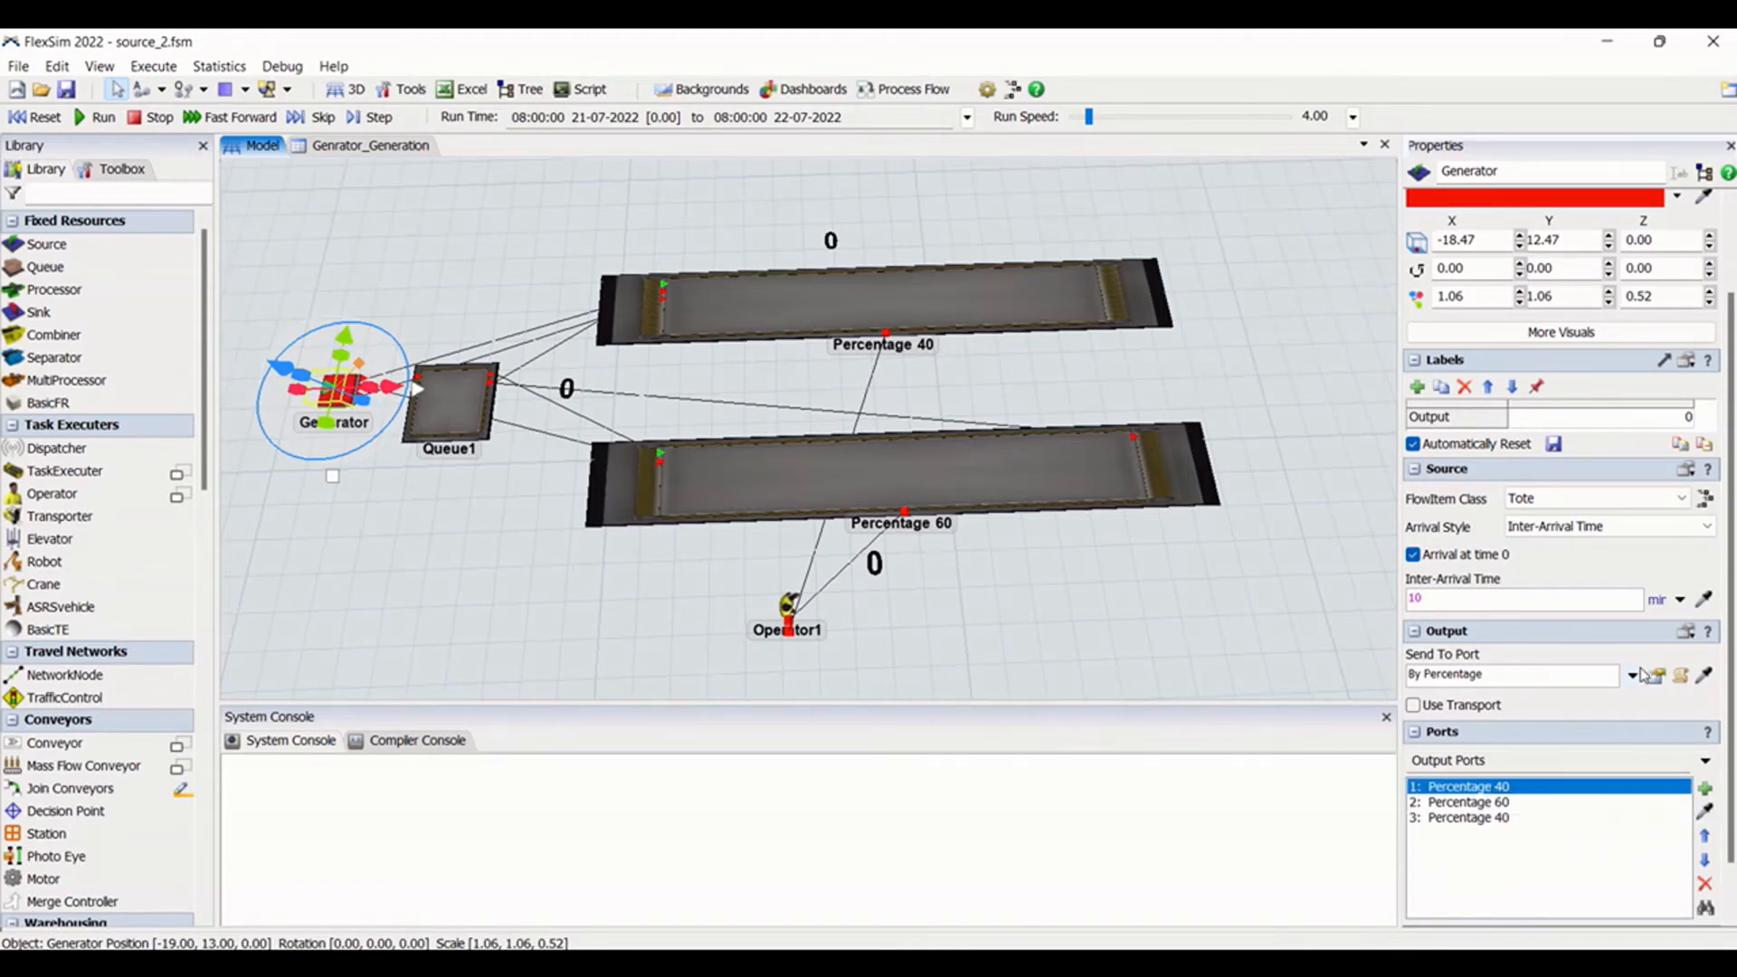
{"action": "left_click", "coordinate": [1633, 675]}
{"action": "left_click", "coordinate": [1657, 674]}
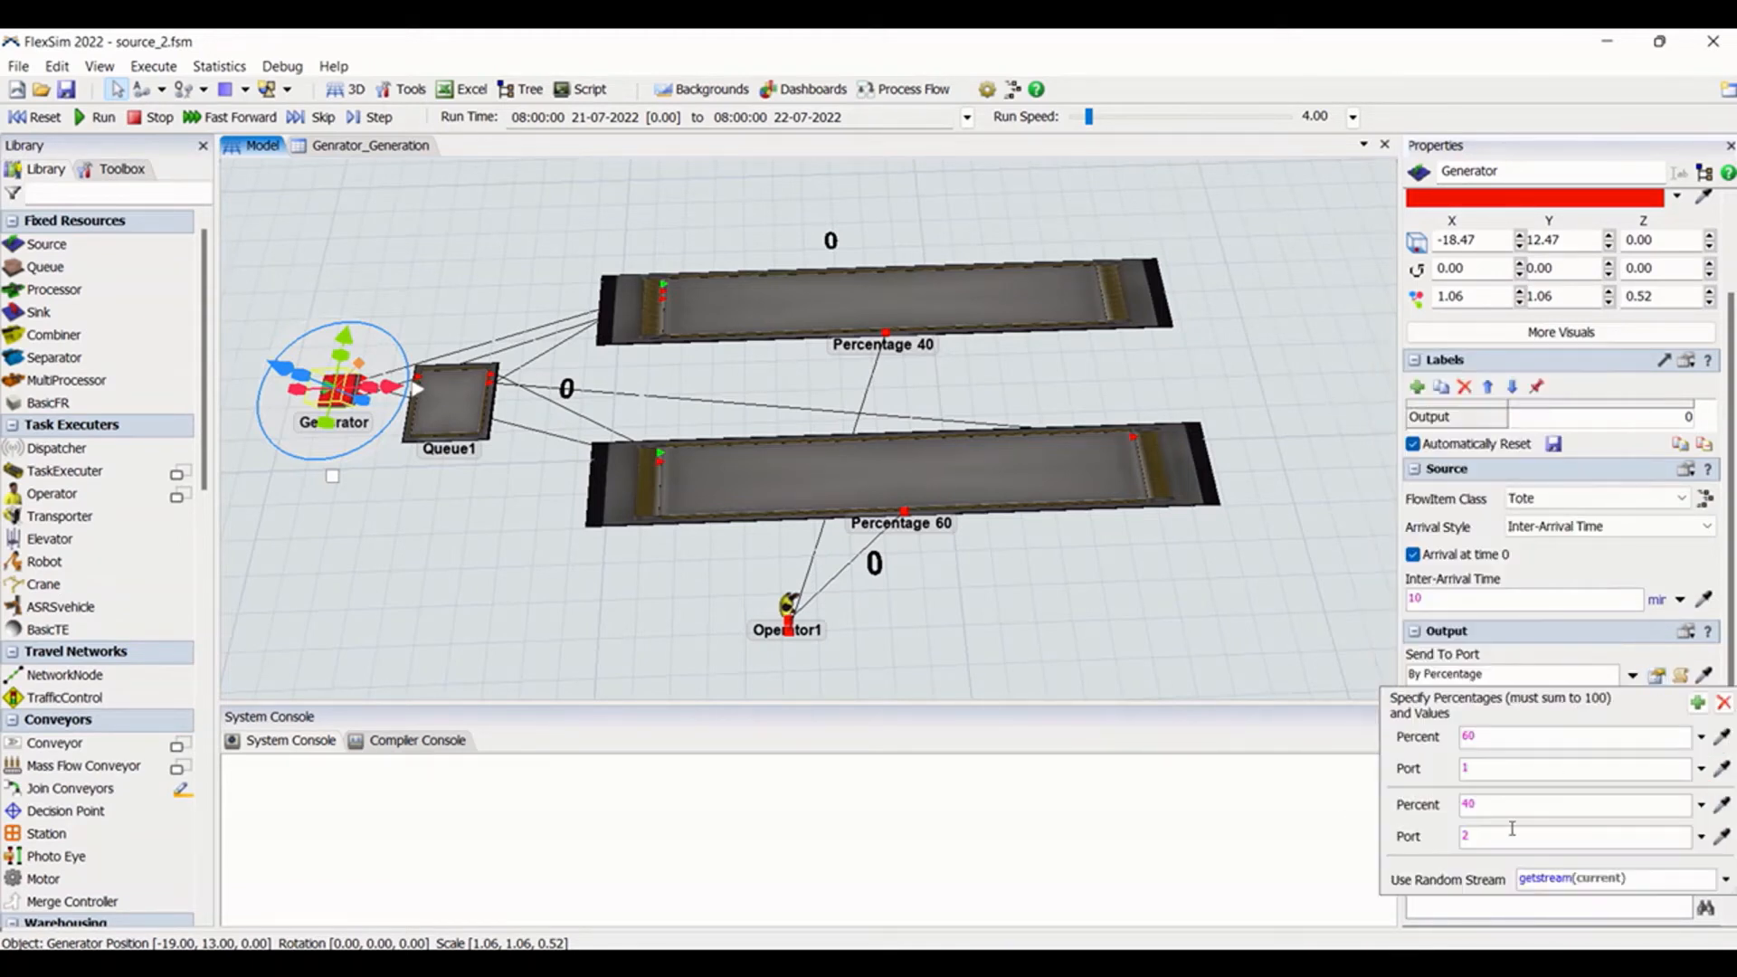
{"action": "left_click", "coordinate": [1485, 916]}
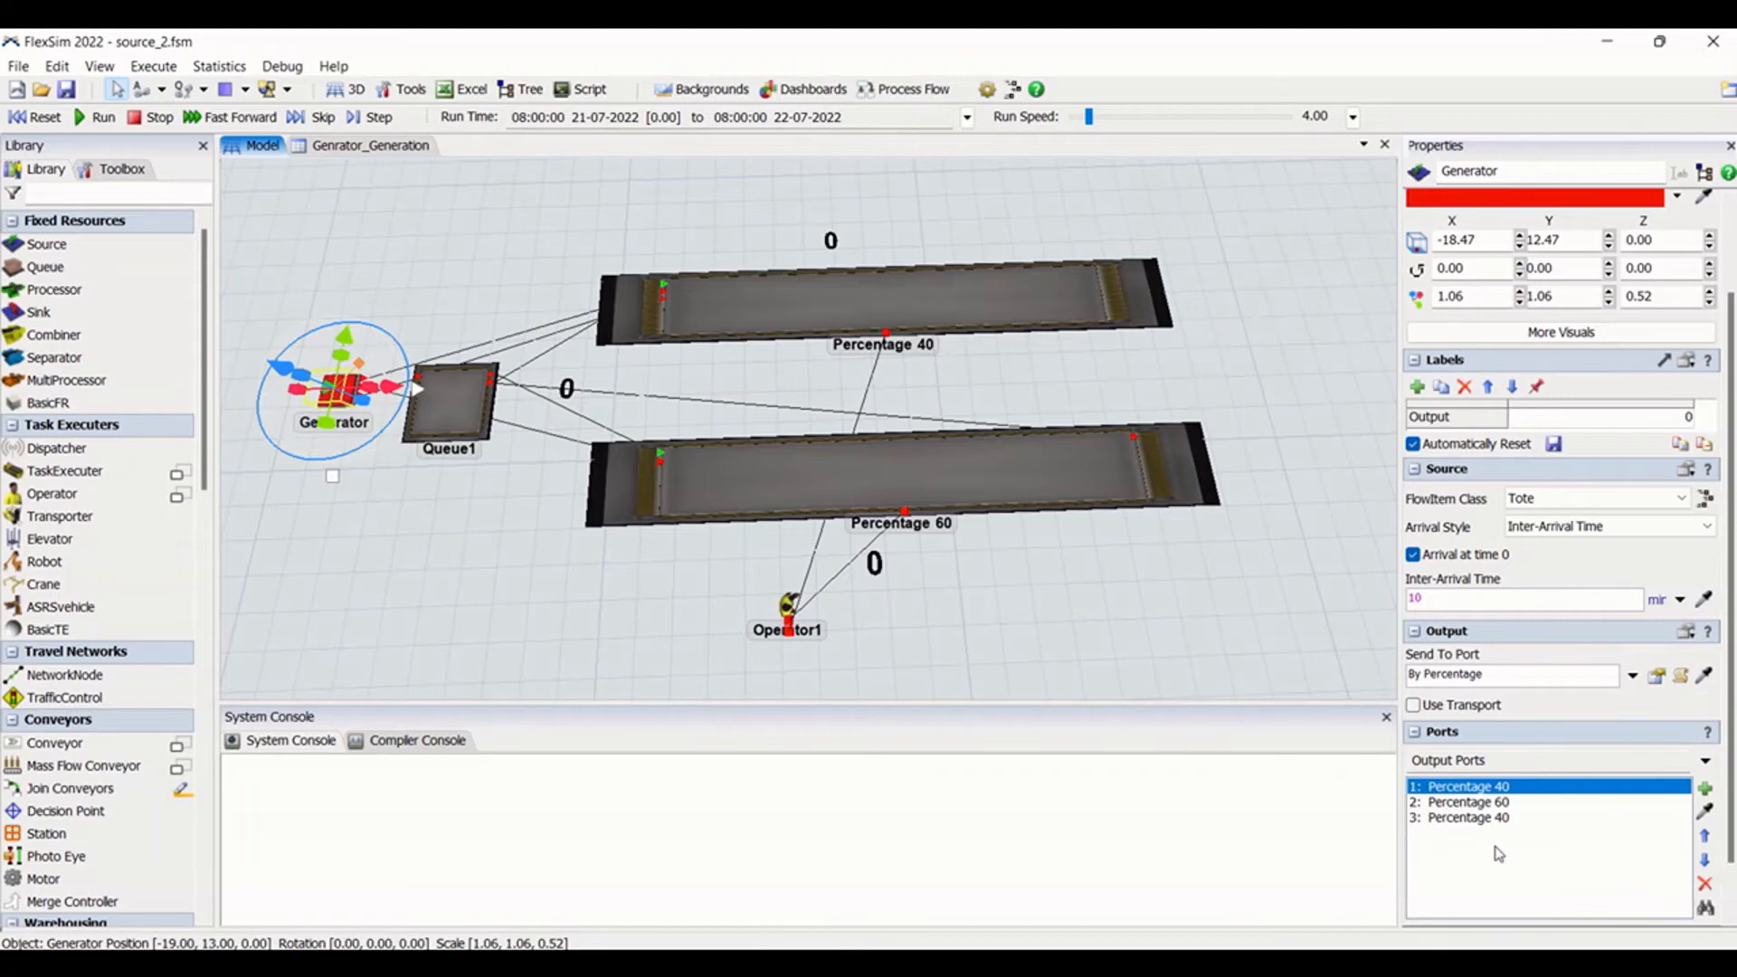
{"action": "left_click", "coordinate": [1519, 802]}
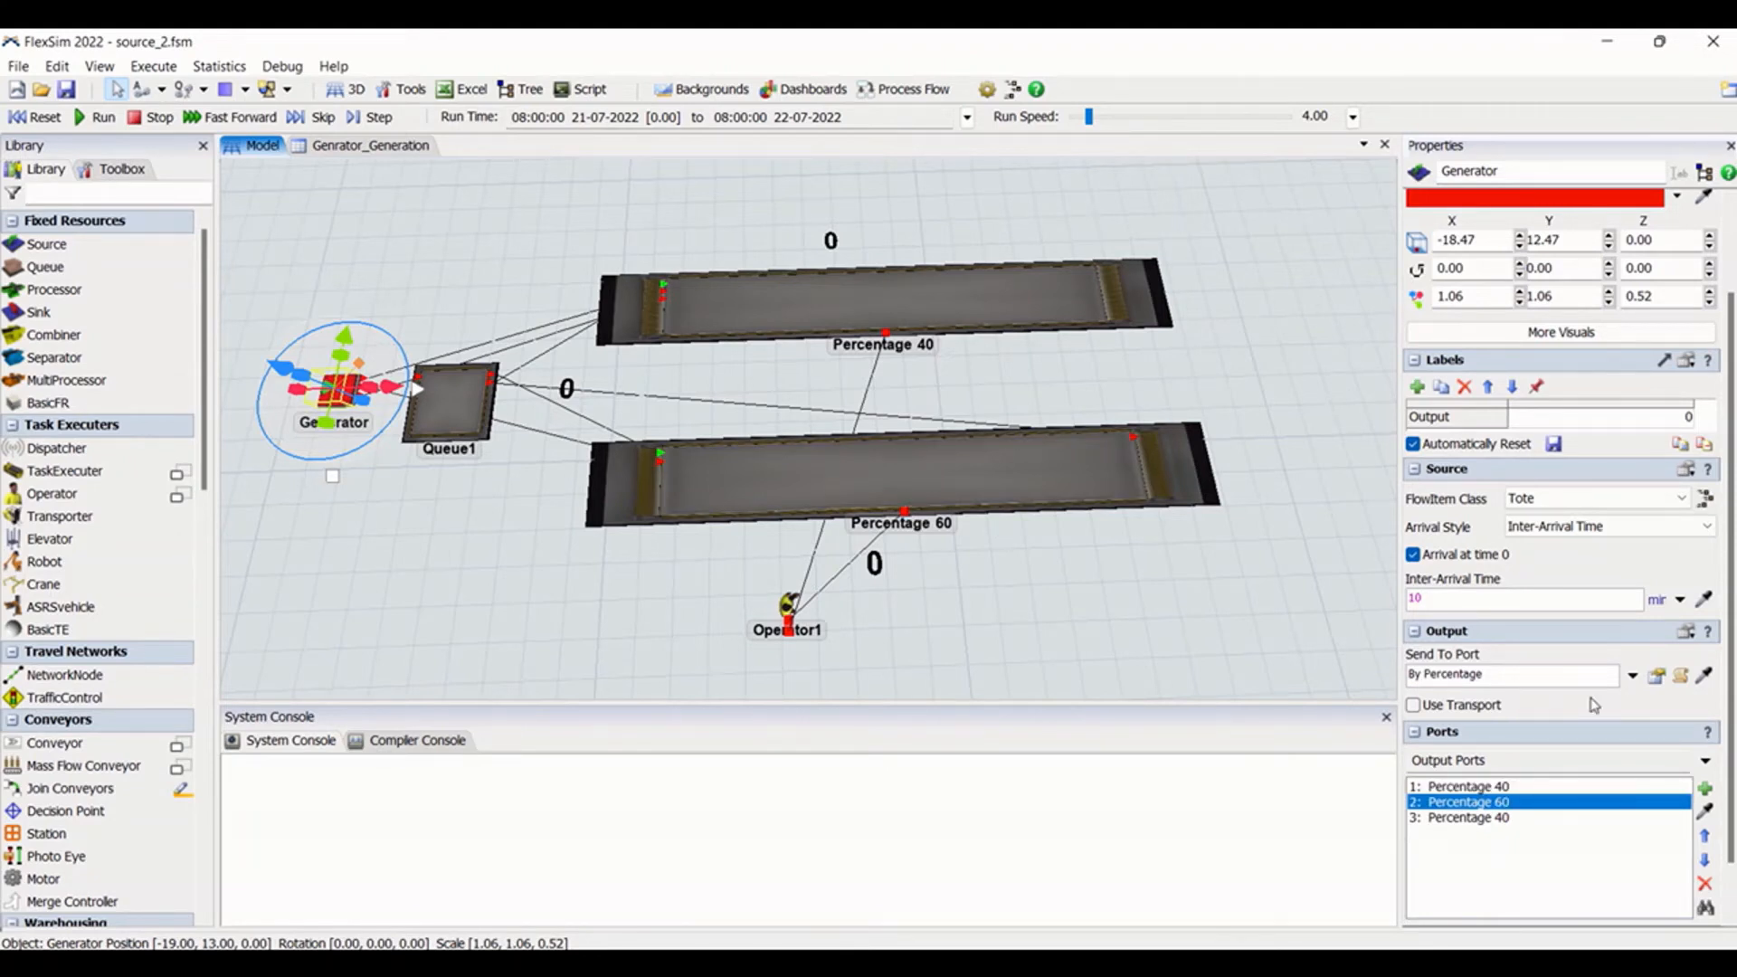
{"action": "left_click", "coordinate": [1633, 675]}
{"action": "mouse_move", "coordinate": [1544, 457]}
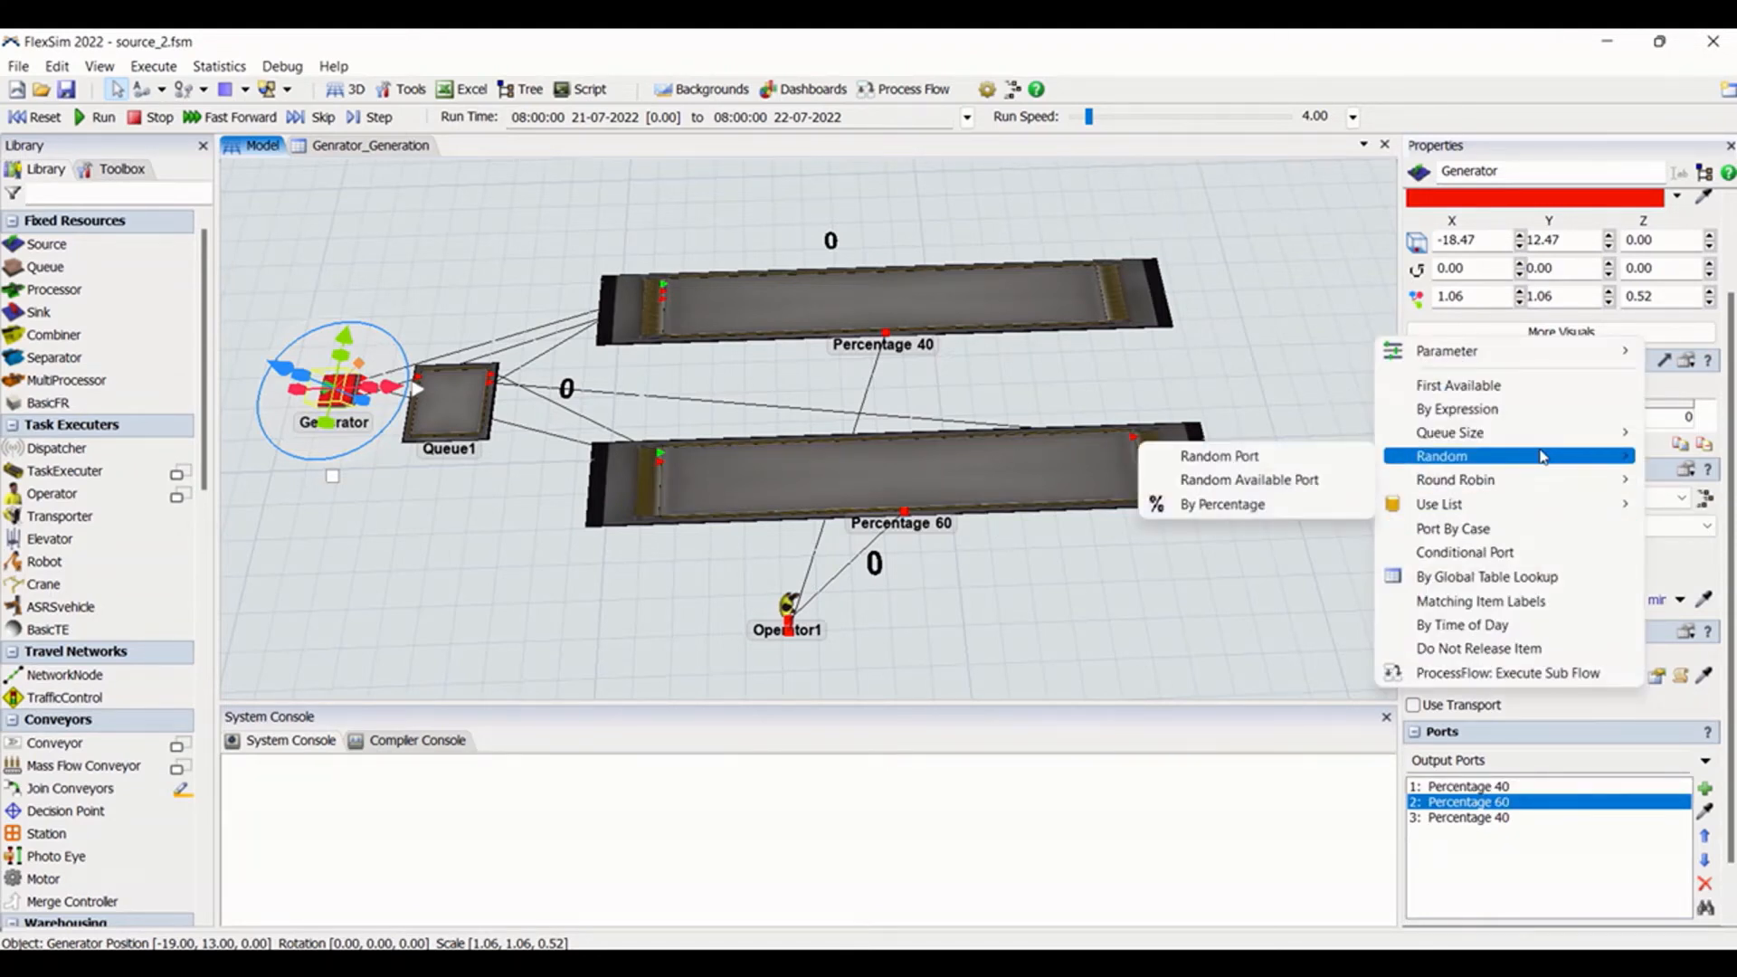
{"action": "mouse_move", "coordinate": [1550, 486]}
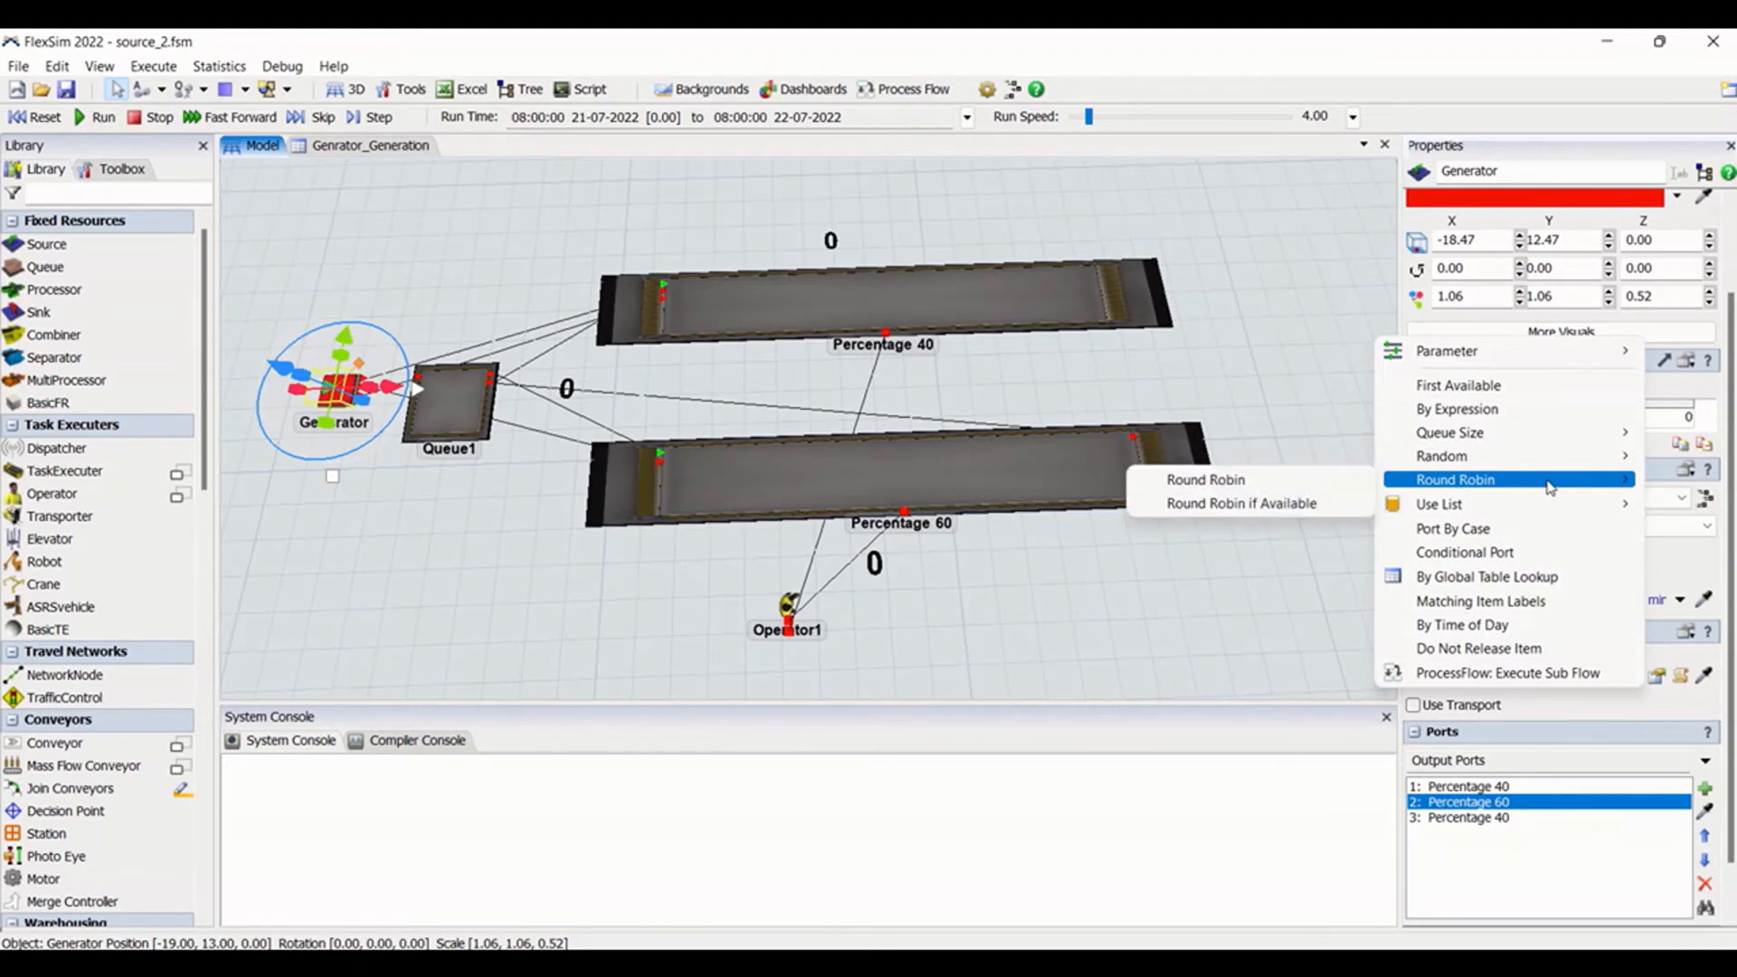
Delete Queue1 and remove the duplicate connection between the Generator and the Percentage 40 queue
{"action": "left_click", "coordinate": [462, 409]}
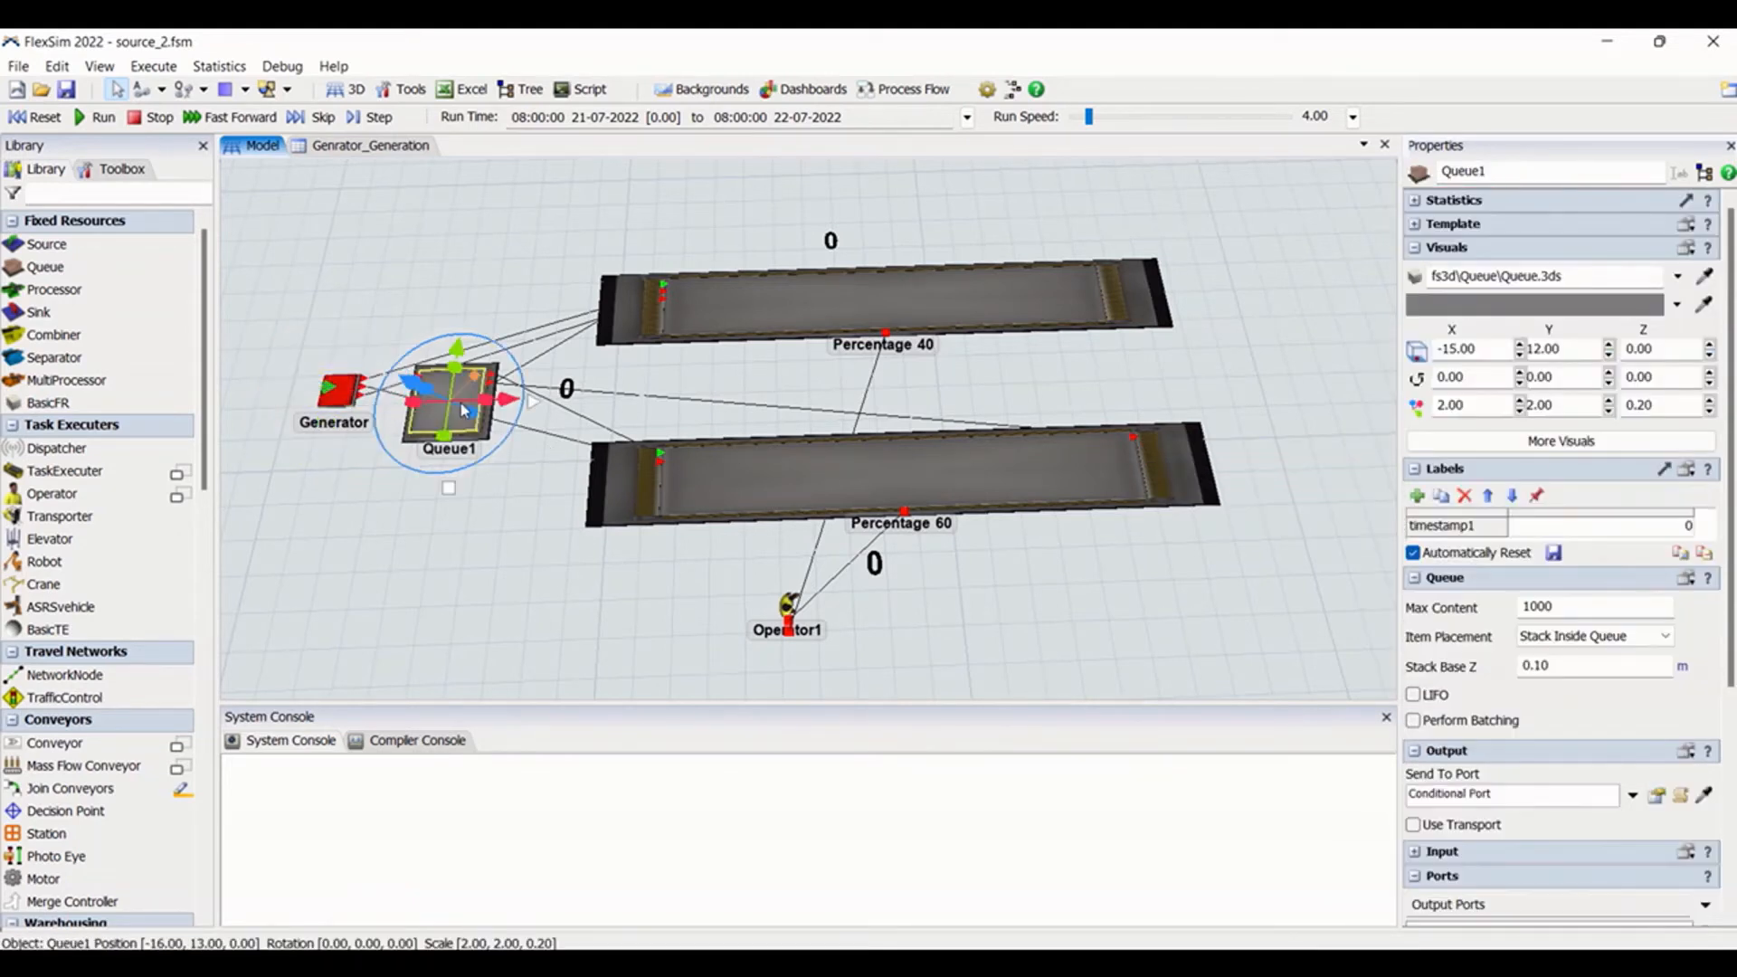
{"action": "key", "text": "Delete"}
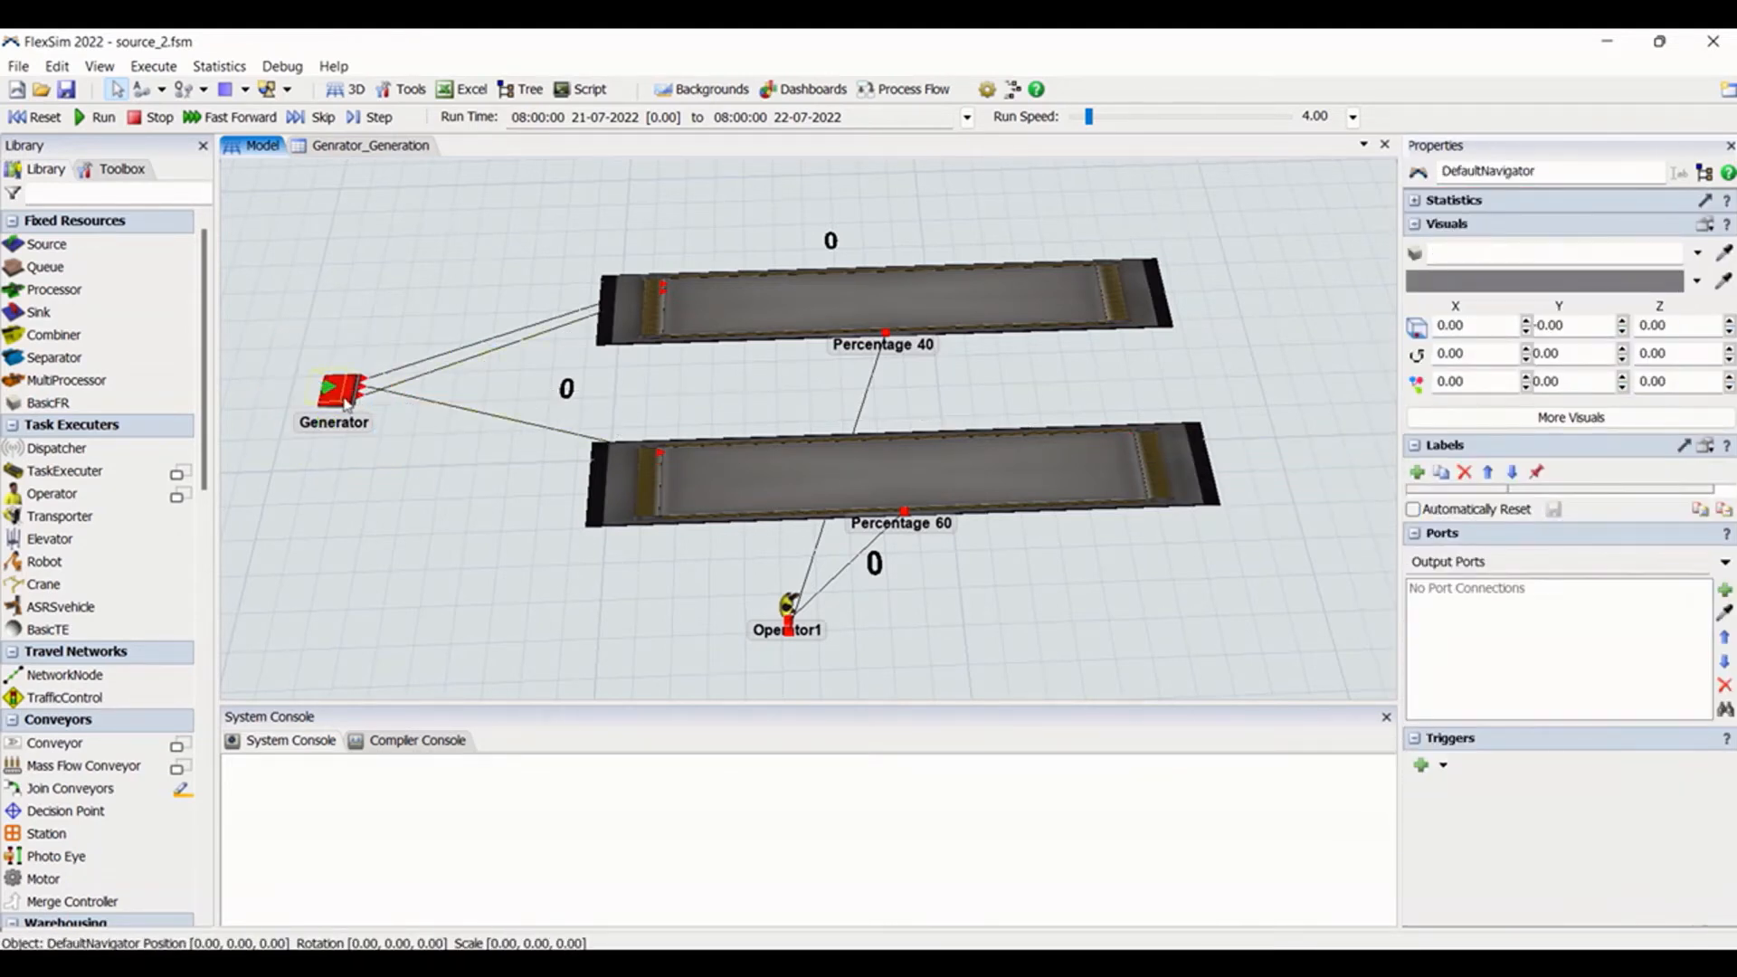
{"action": "left_click", "coordinate": [339, 390]}
{"action": "left_click", "coordinate": [796, 301]}
{"action": "left_click", "coordinate": [430, 418]}
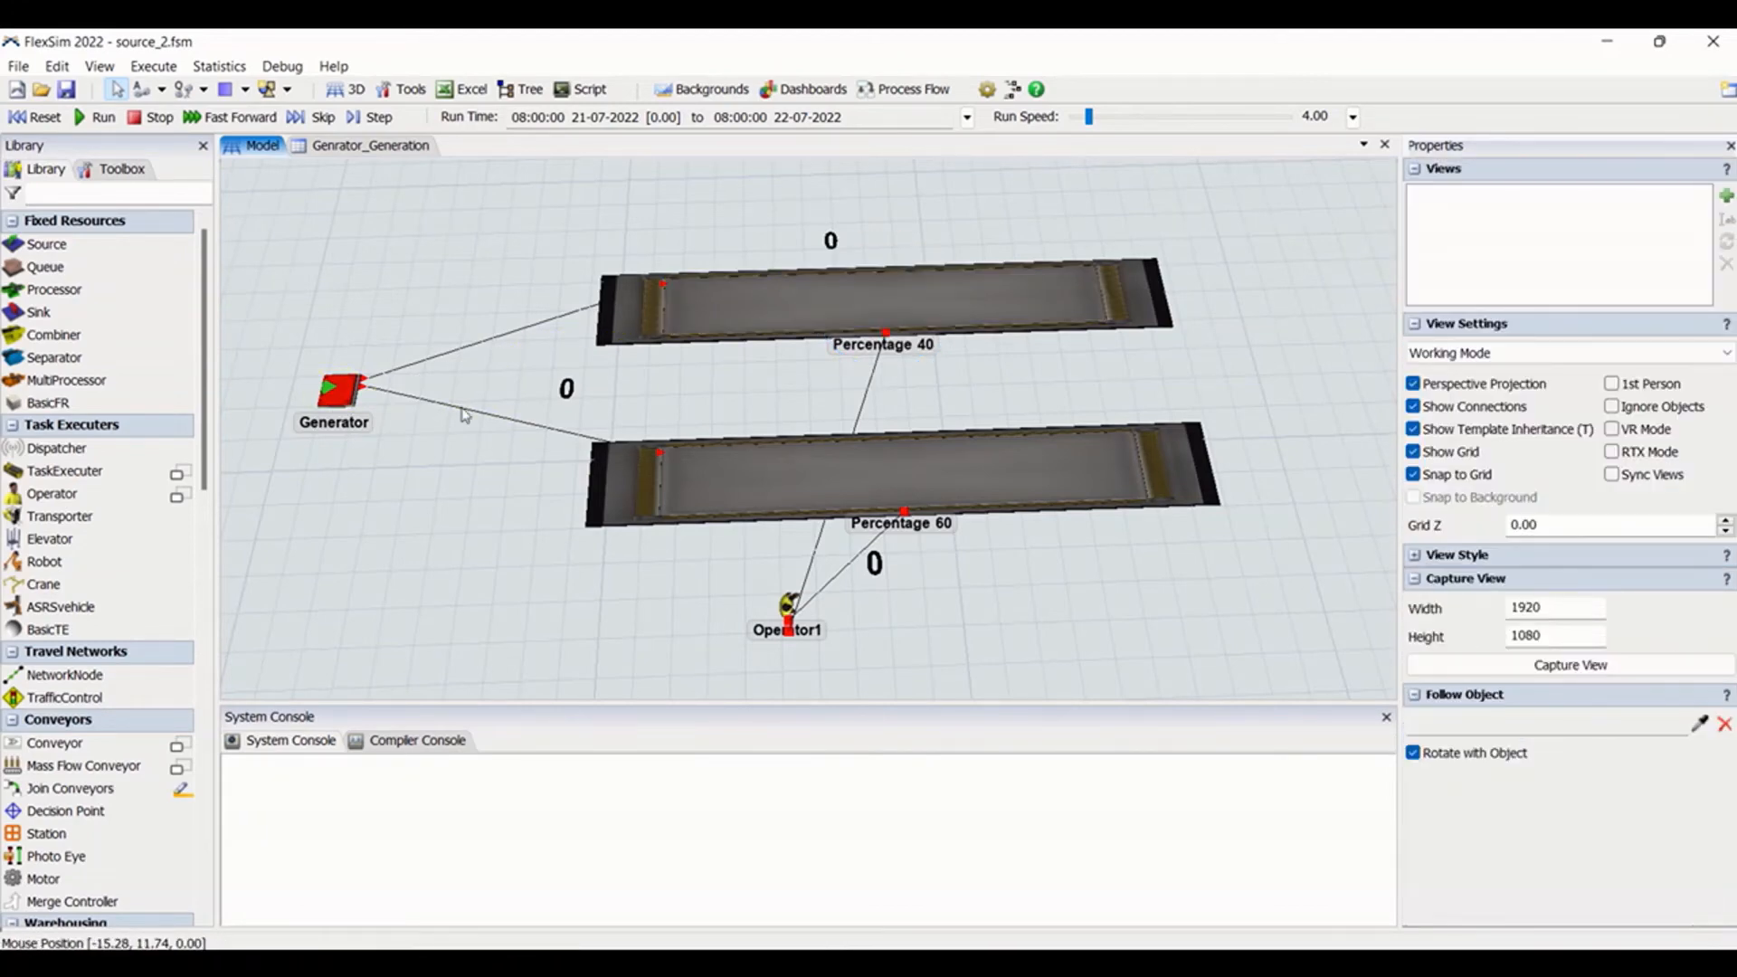
Delete the operator from the model
{"action": "left_click", "coordinate": [788, 605]}
{"action": "key", "text": "Delete"}
Set the Generator's Send To Port rule to Round Robin
{"action": "left_click", "coordinate": [337, 389]}
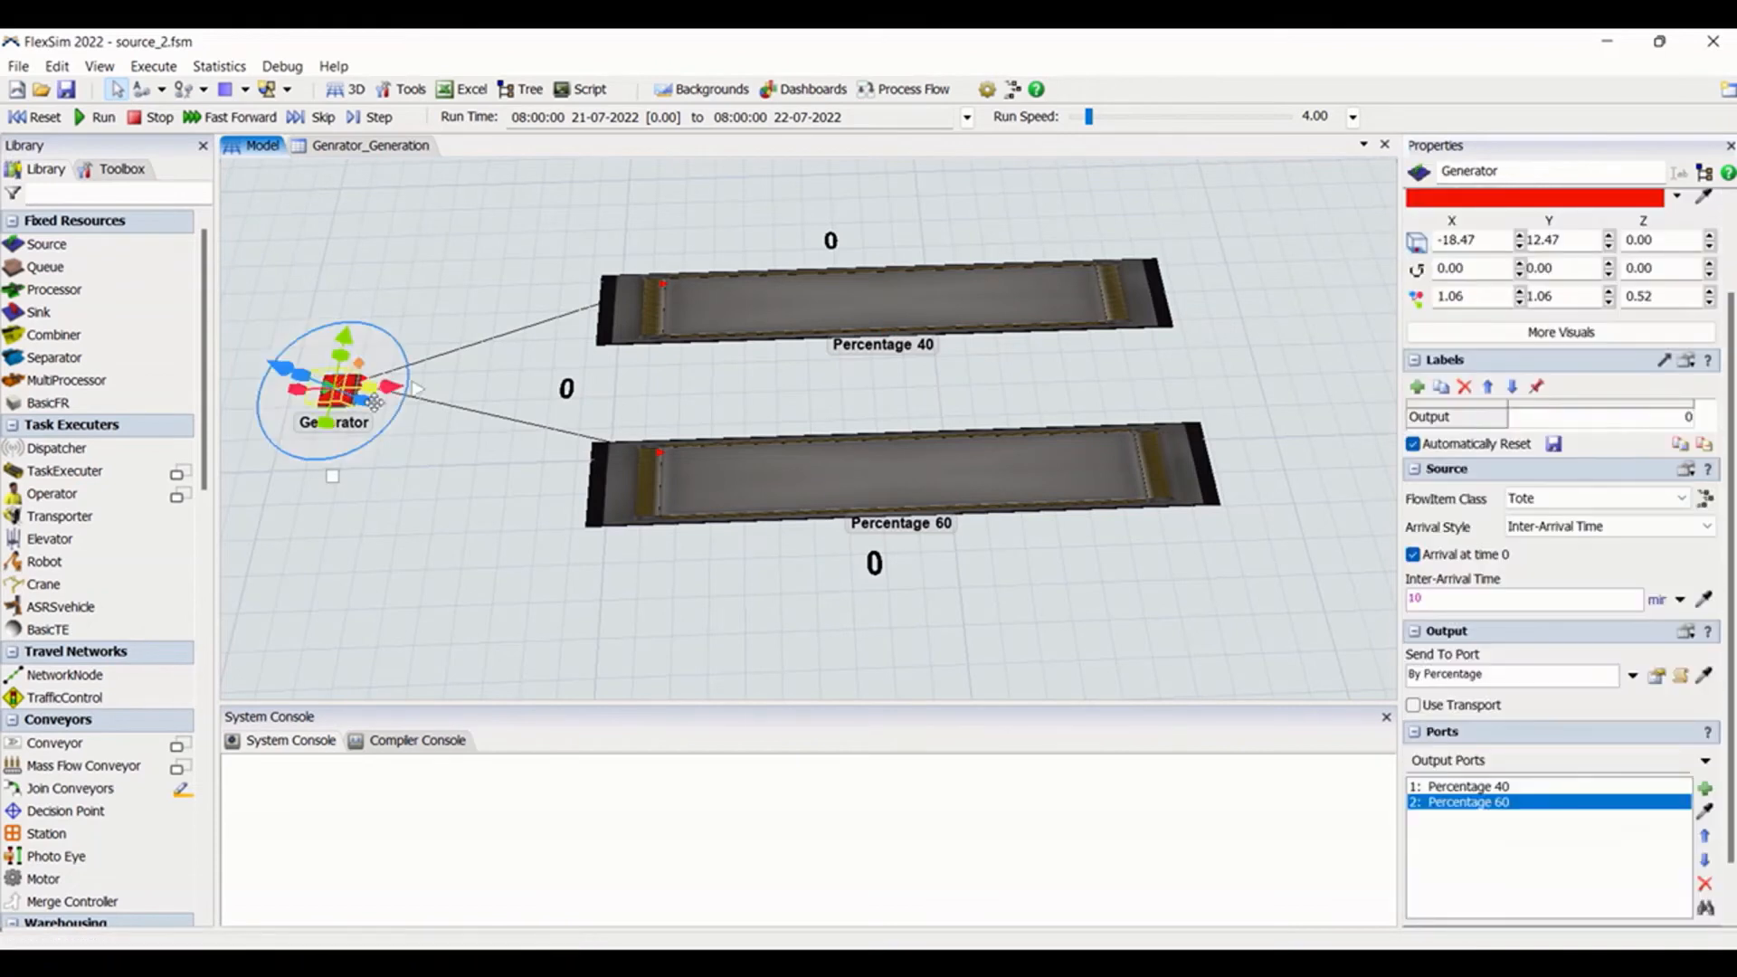
{"action": "left_click", "coordinate": [1632, 675]}
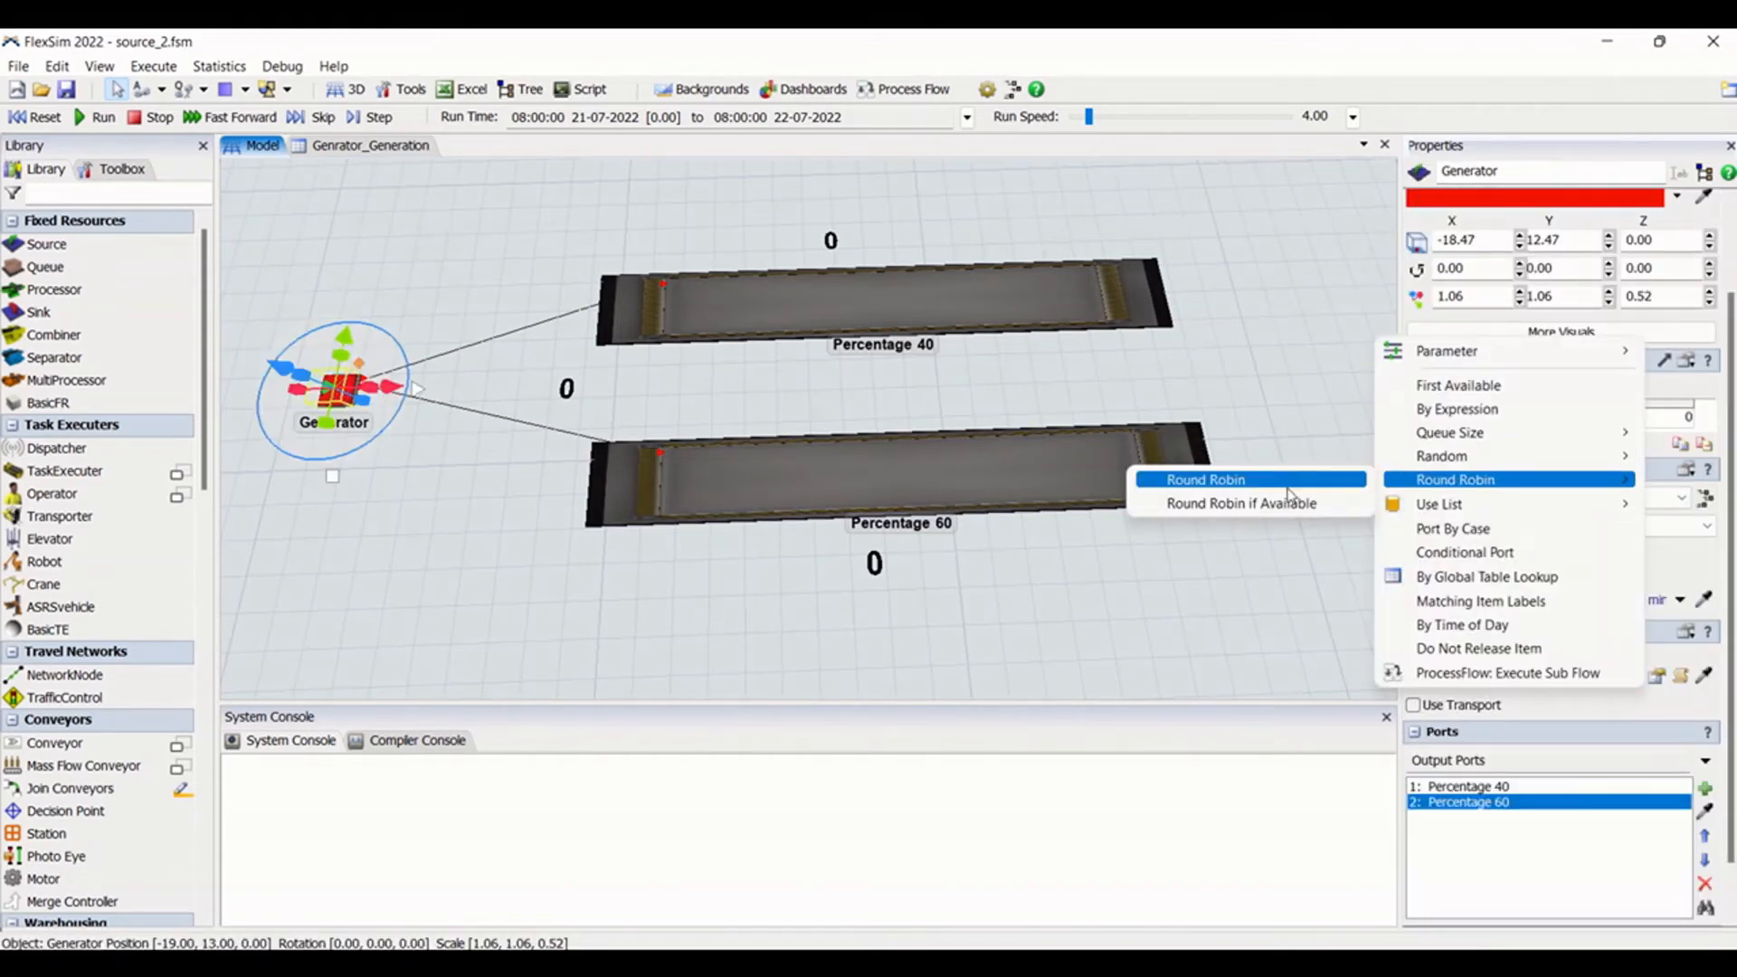
{"action": "left_click", "coordinate": [1203, 477]}
{"action": "left_click", "coordinate": [1350, 608]}
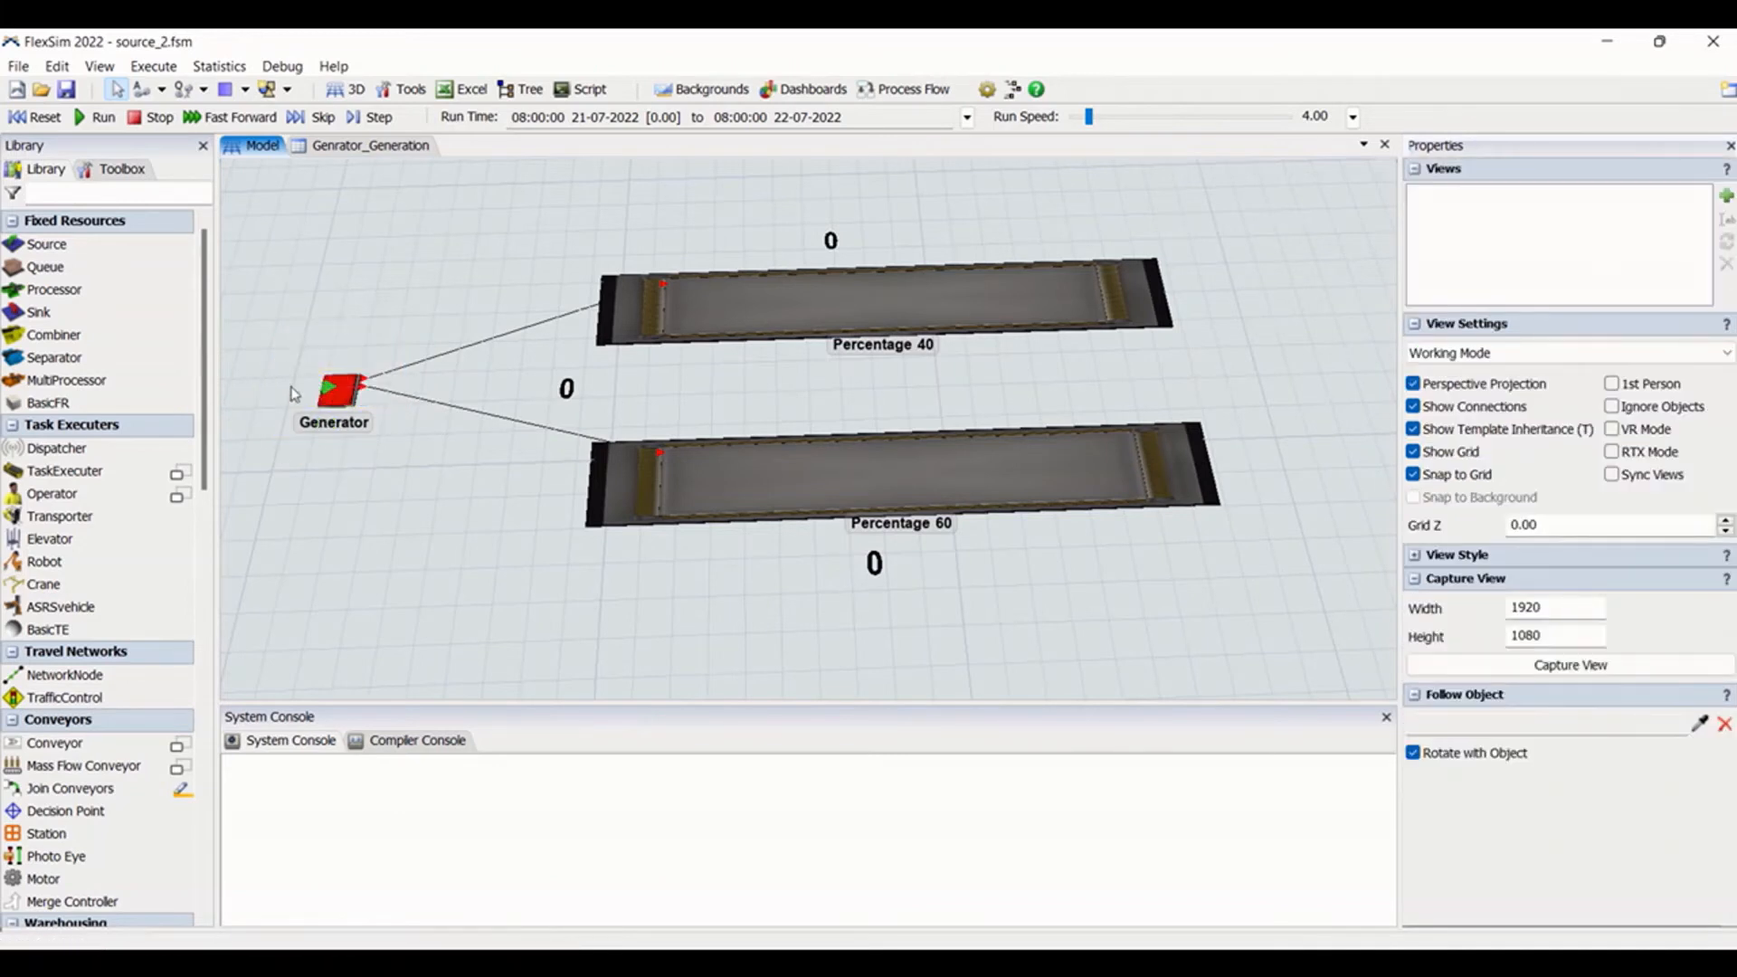
Run the simulation model to test the Generator's routing to the two queues
{"action": "left_click", "coordinate": [351, 394]}
{"action": "left_click", "coordinate": [704, 296]}
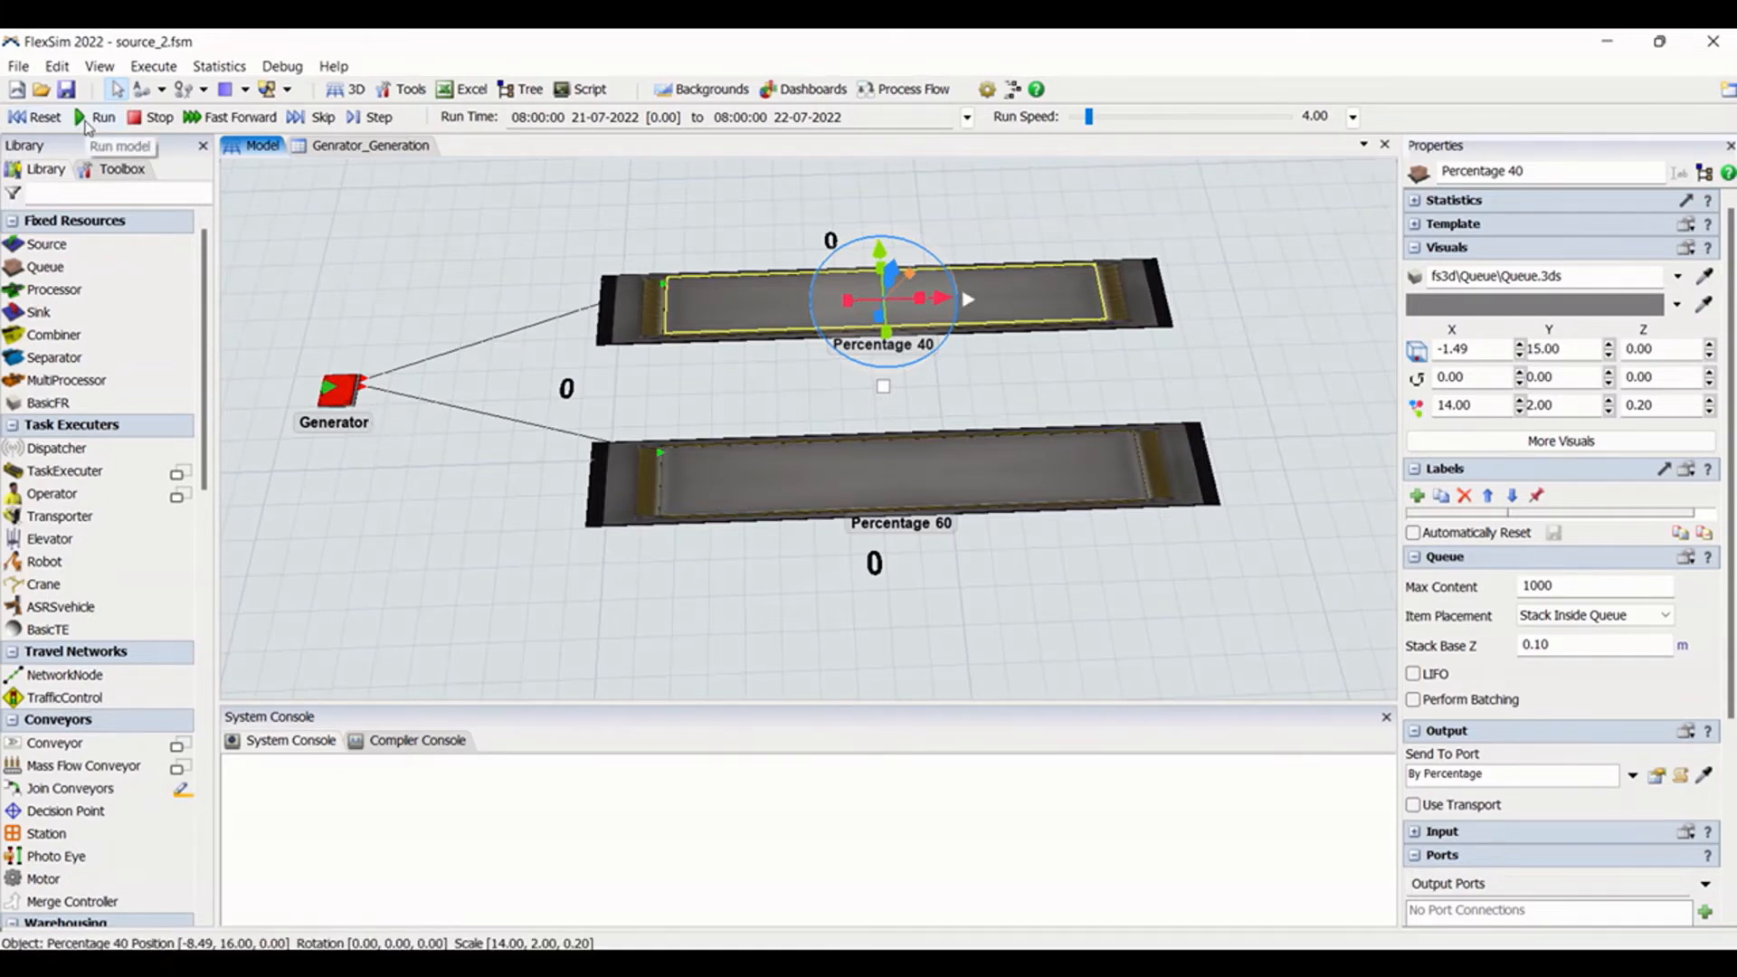
{"action": "left_click", "coordinate": [94, 117]}
{"action": "left_click", "coordinate": [675, 389]}
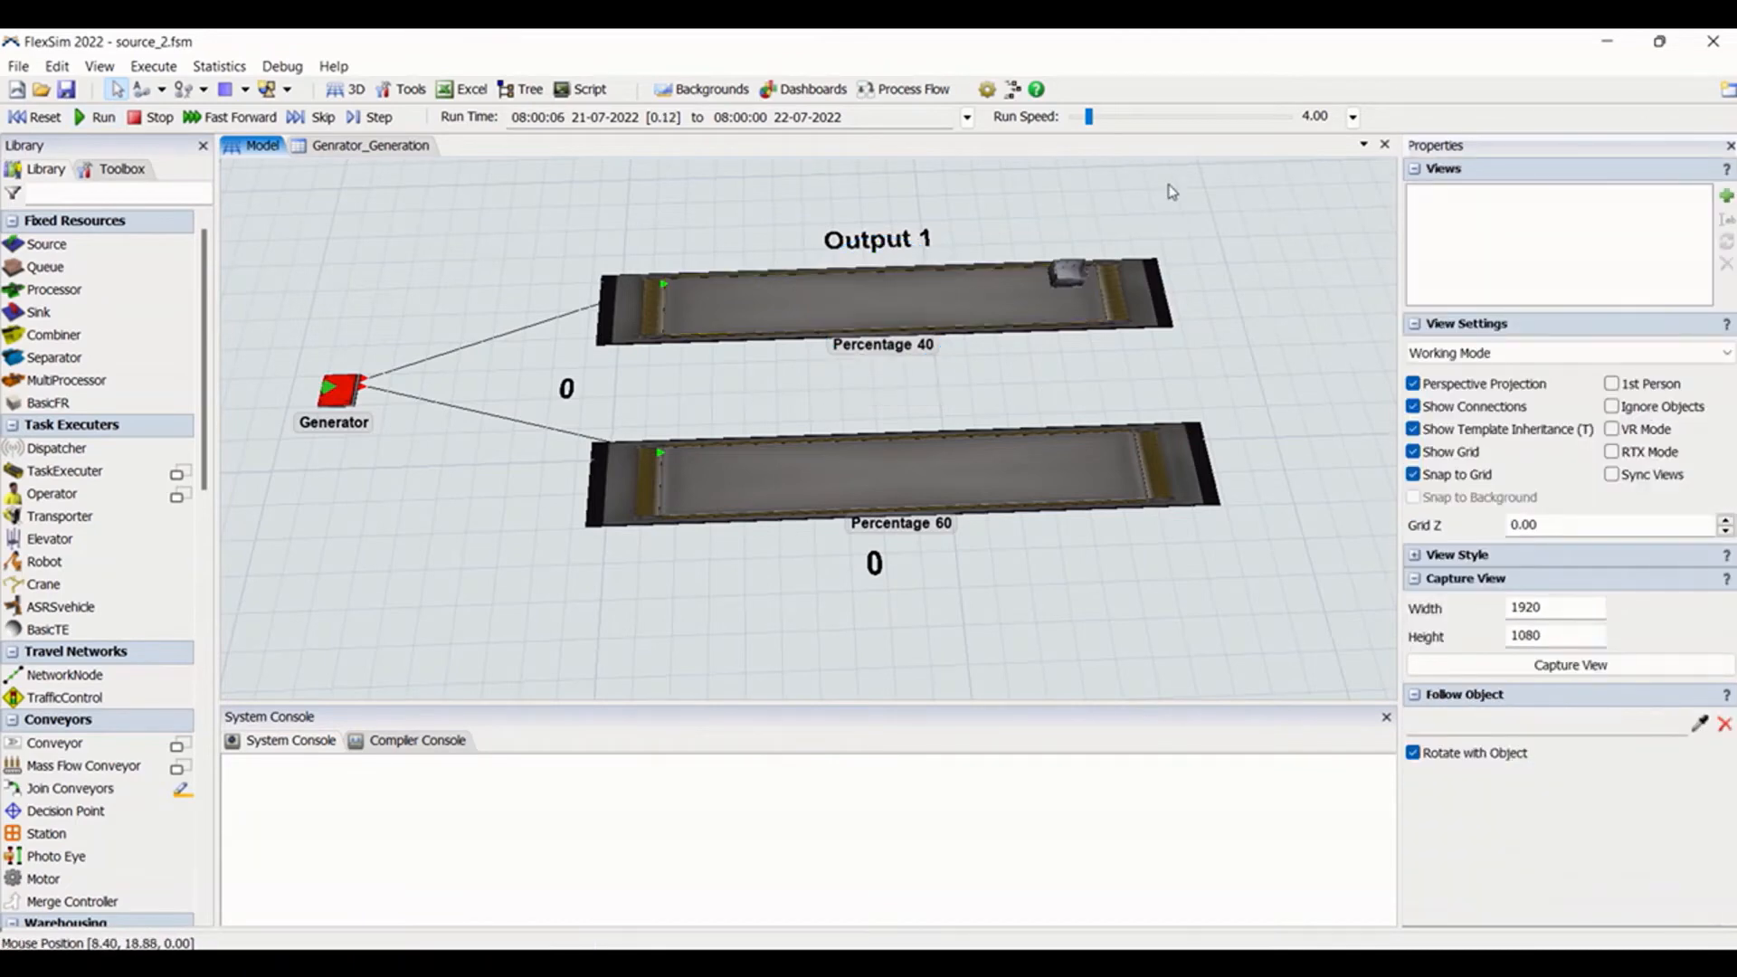
Show the Generator's output settings during the run and raise the run speed to about 767
{"action": "left_click", "coordinate": [353, 407]}
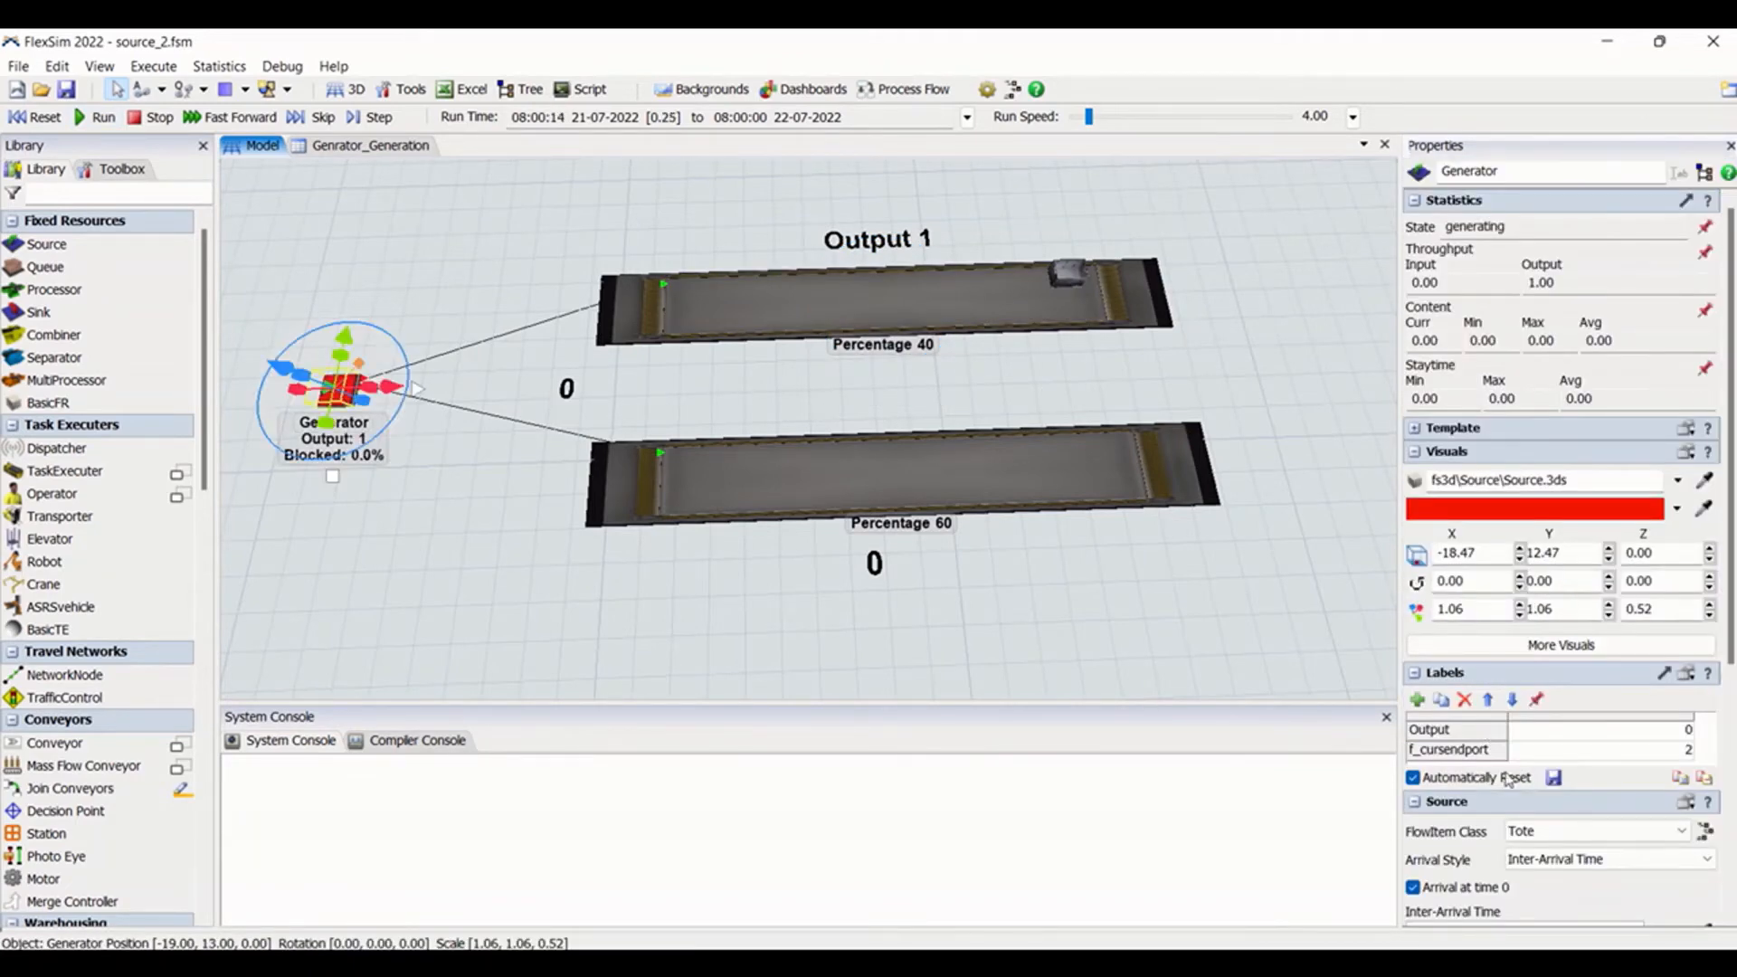
{"action": "scroll", "coordinate": [1658, 624], "scroll_direction": "down", "scroll_amount": 7}
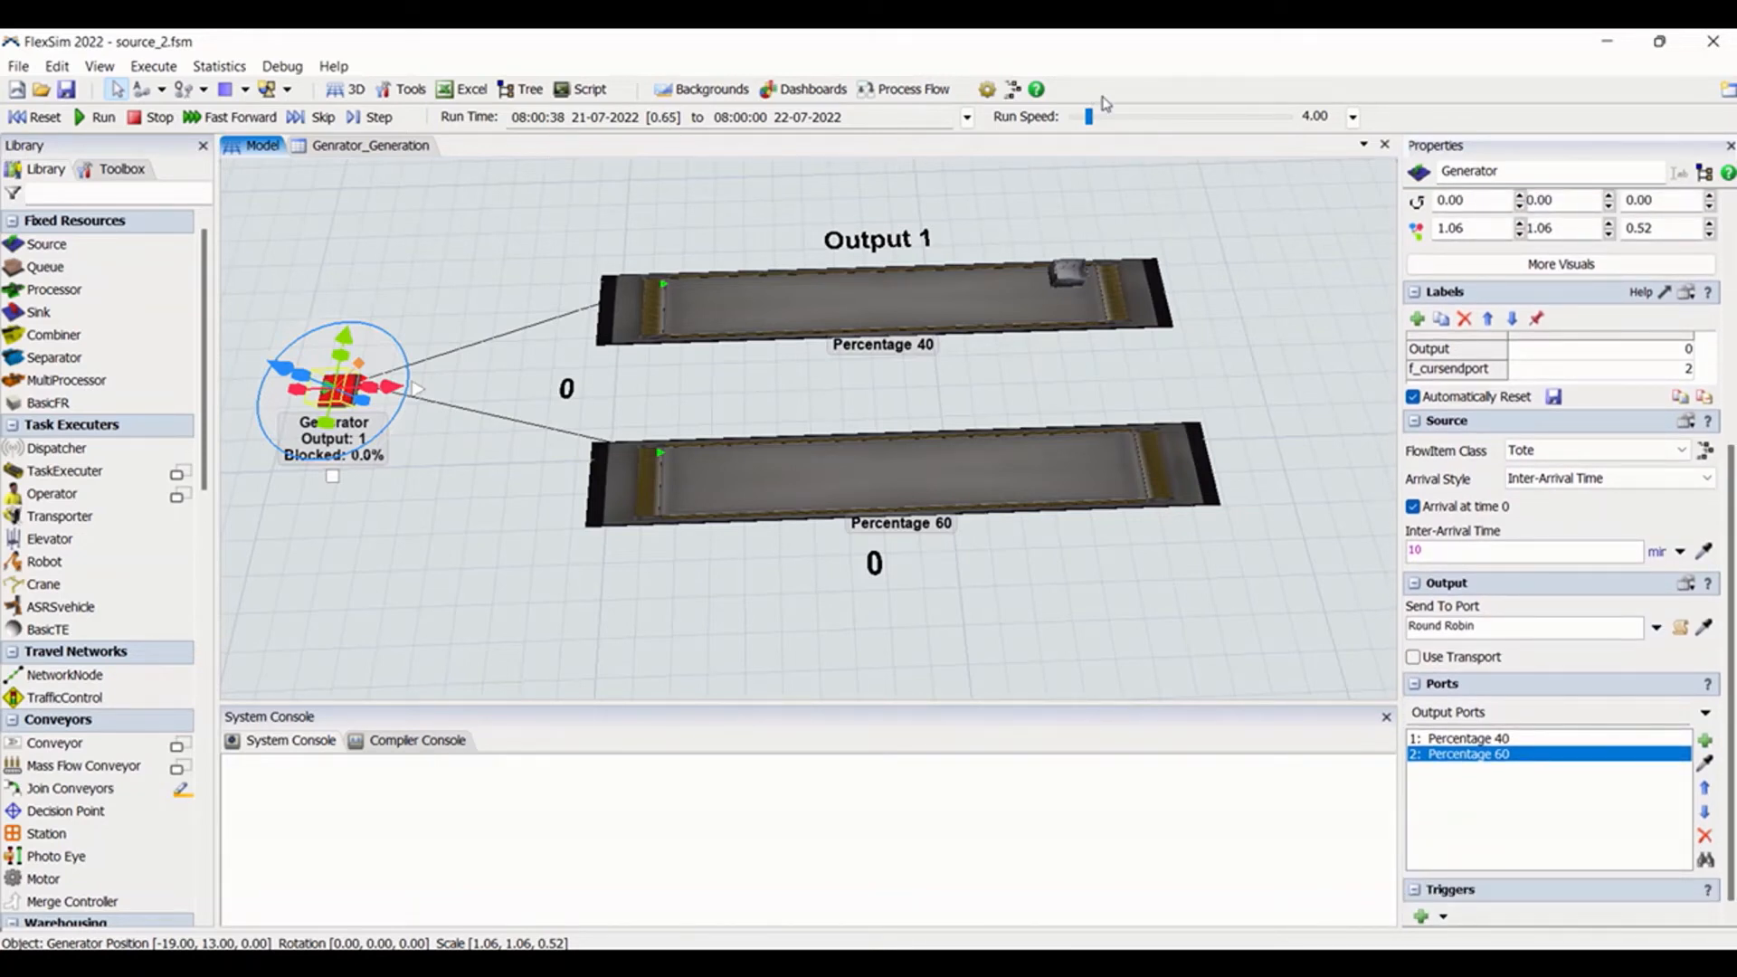
{"action": "left_click_drag", "start_coordinate": [1089, 116], "coordinate": [1117, 120]}
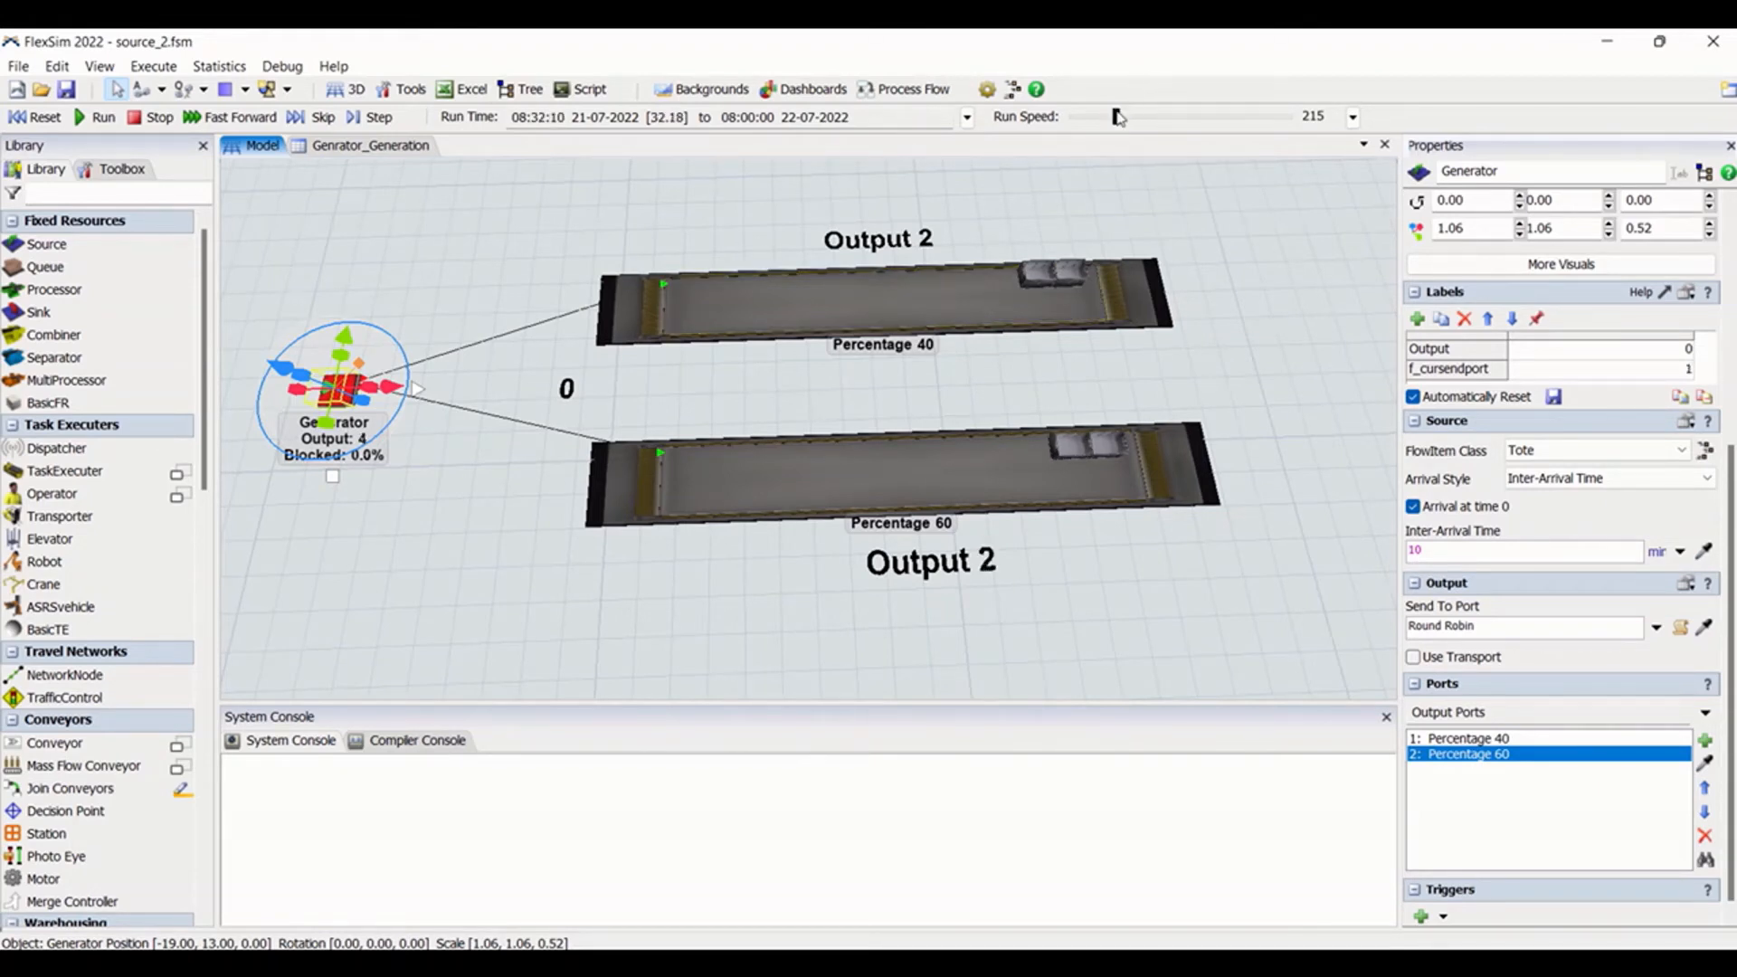
{"action": "left_click_drag", "start_coordinate": [1116, 117], "coordinate": [1137, 123]}
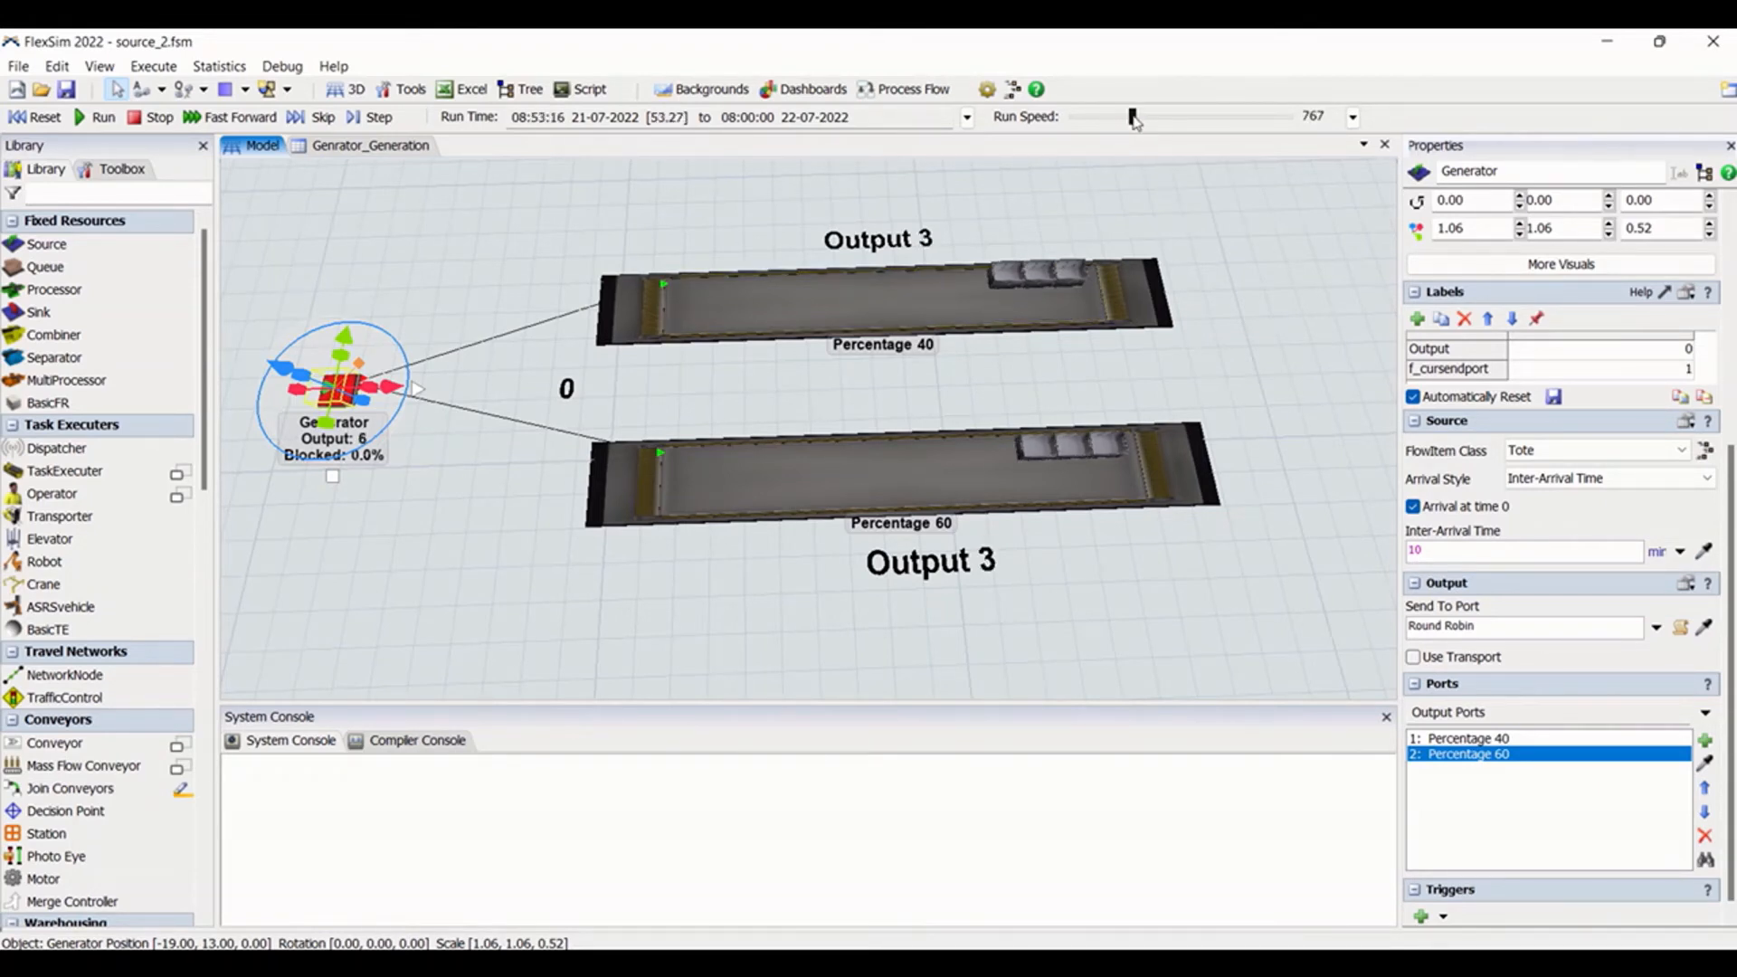
Reset the model and set the Generator's Send To Port rule to Round Robin if Available
{"action": "left_click", "coordinate": [37, 117]}
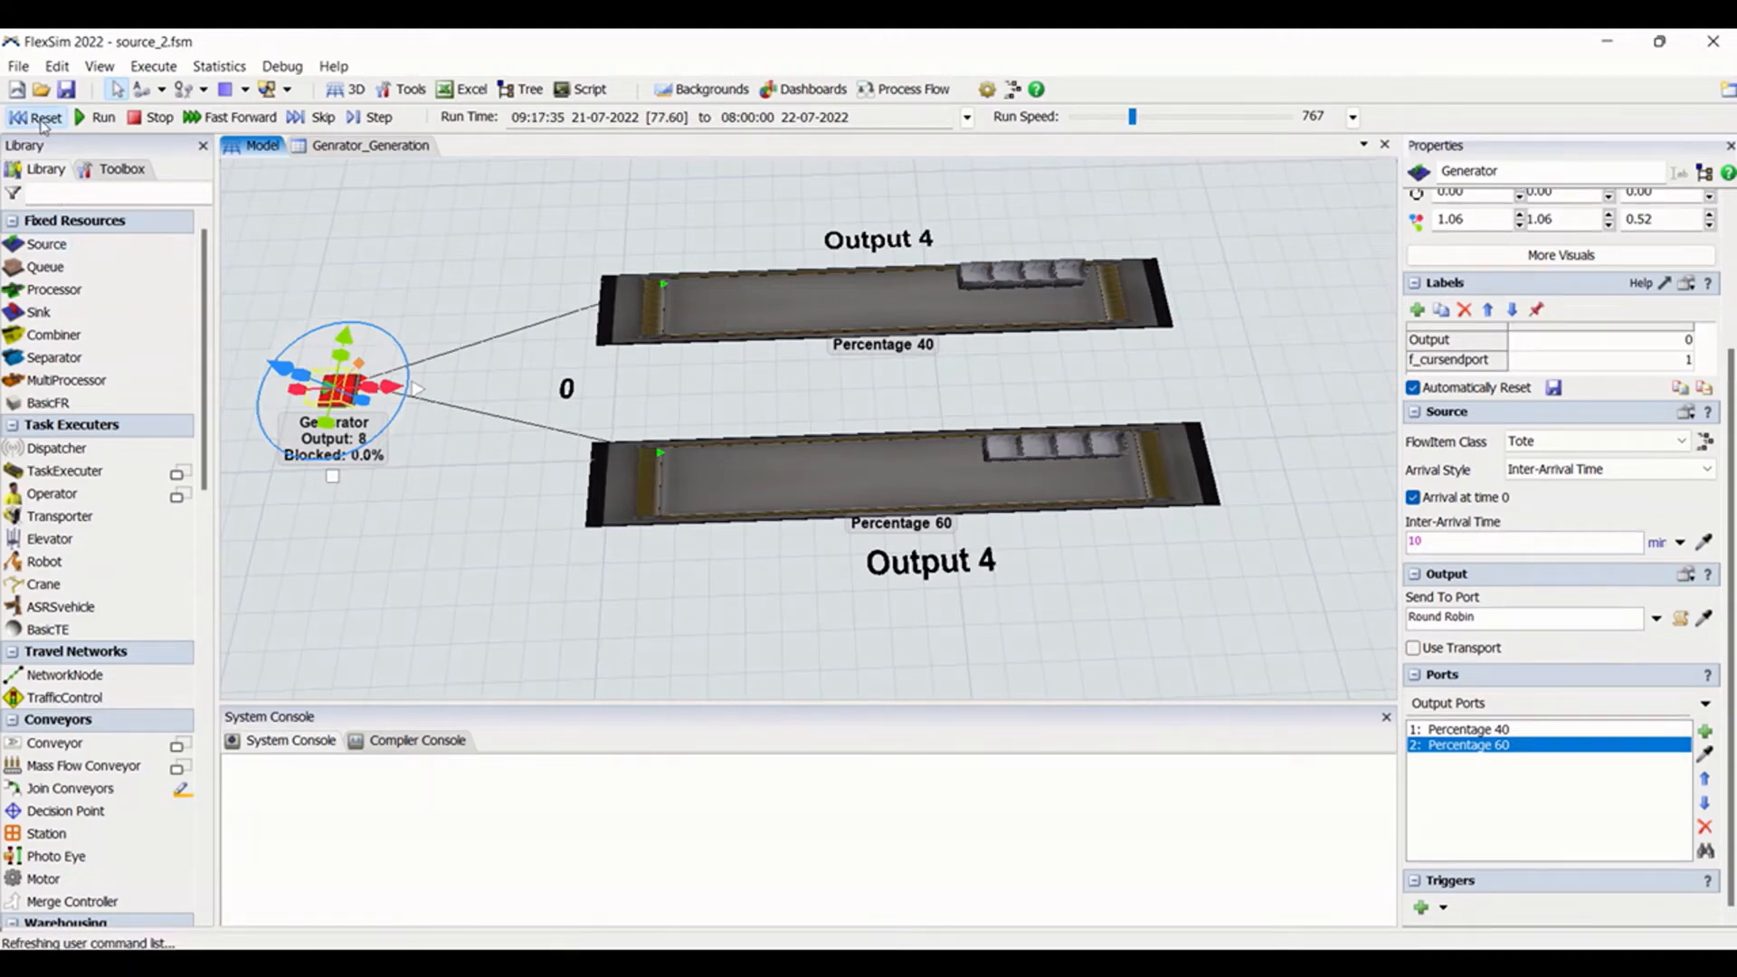
{"action": "left_click", "coordinate": [351, 434]}
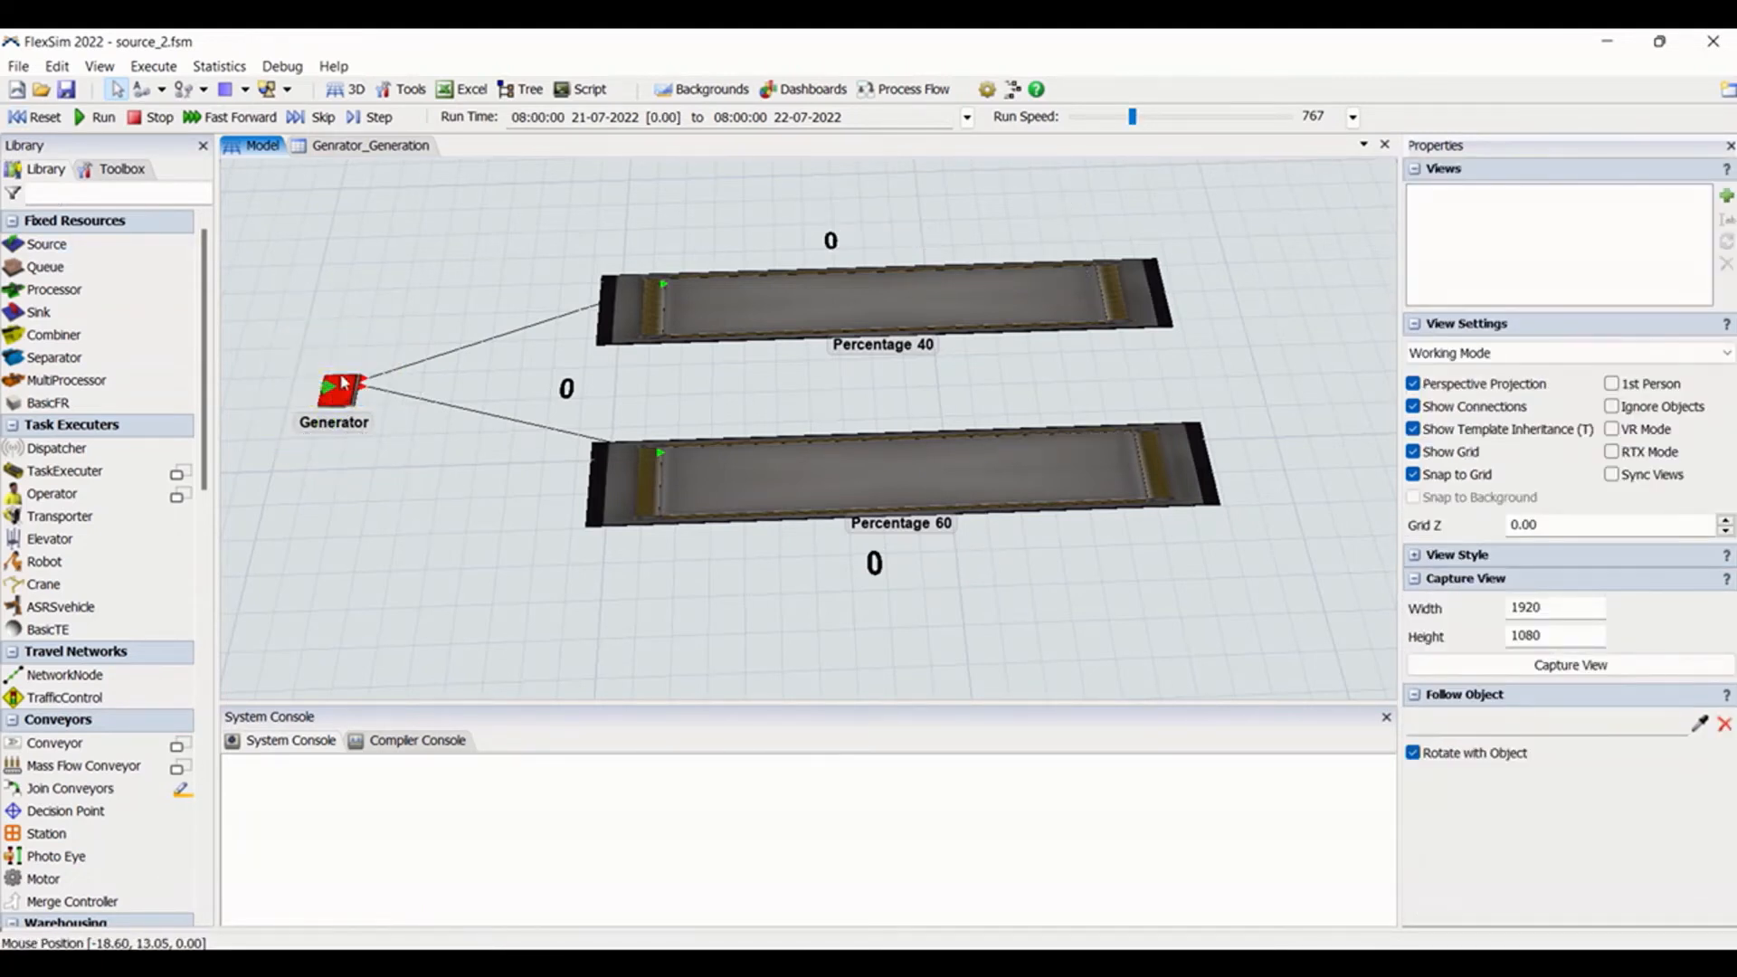
{"action": "left_click", "coordinate": [344, 402]}
{"action": "left_click", "coordinate": [1656, 674]}
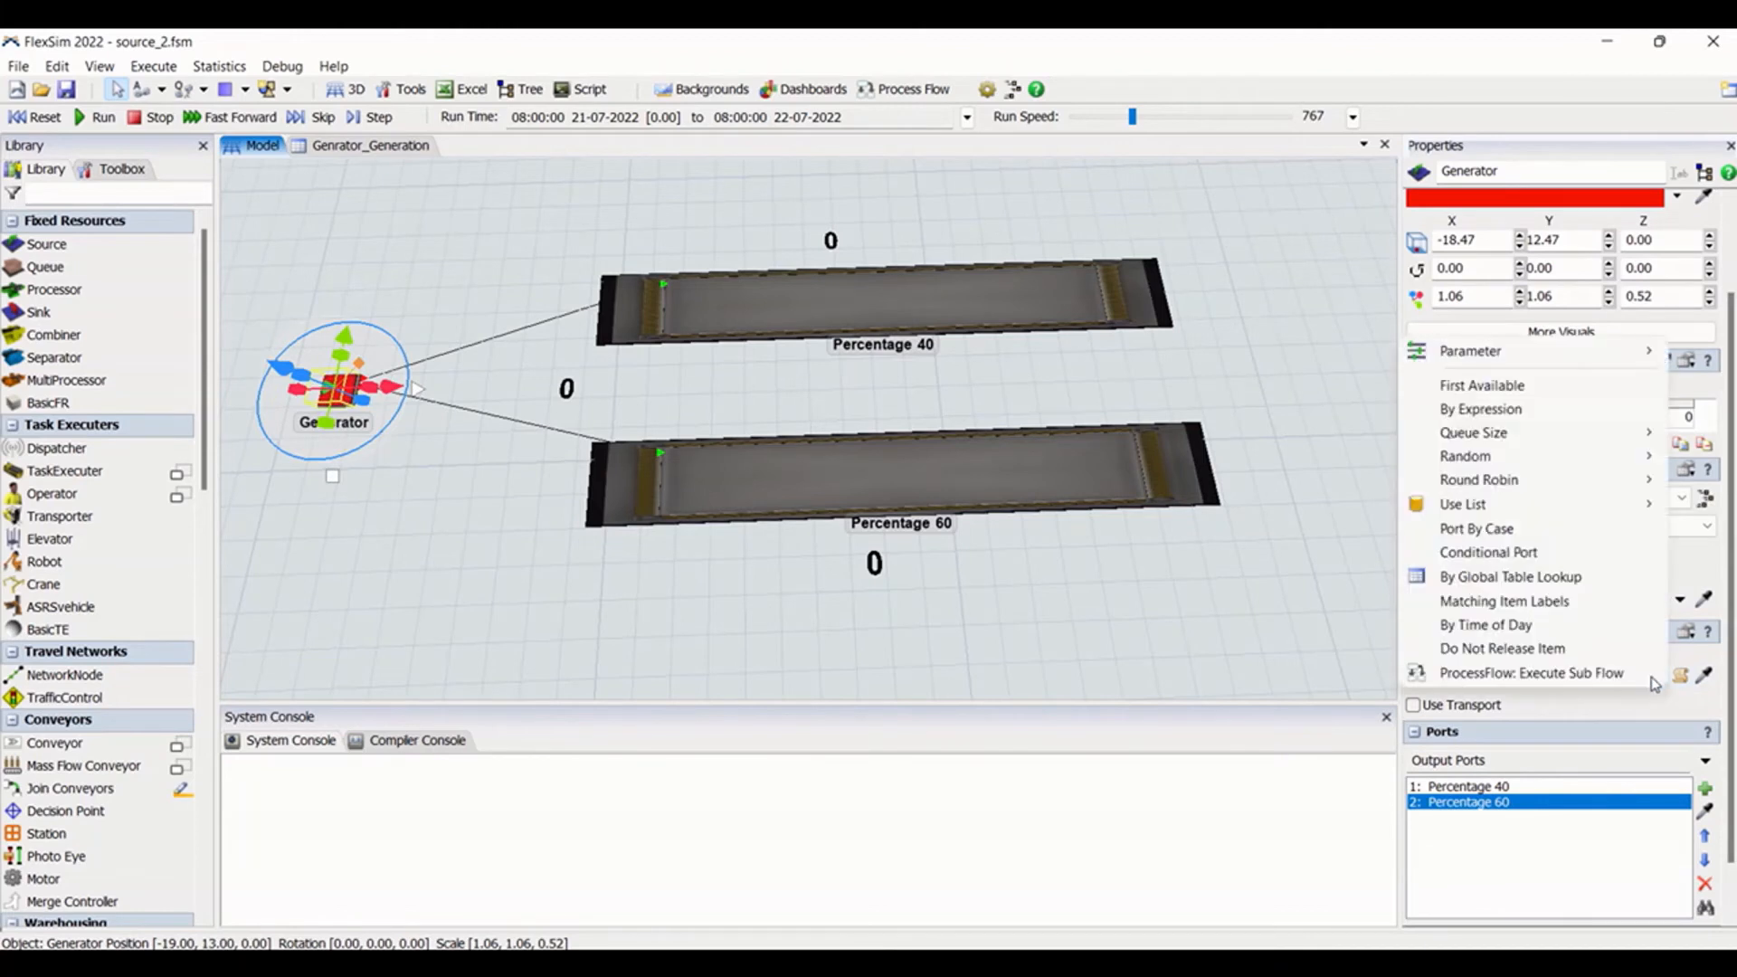
{"action": "mouse_move", "coordinate": [1576, 483]}
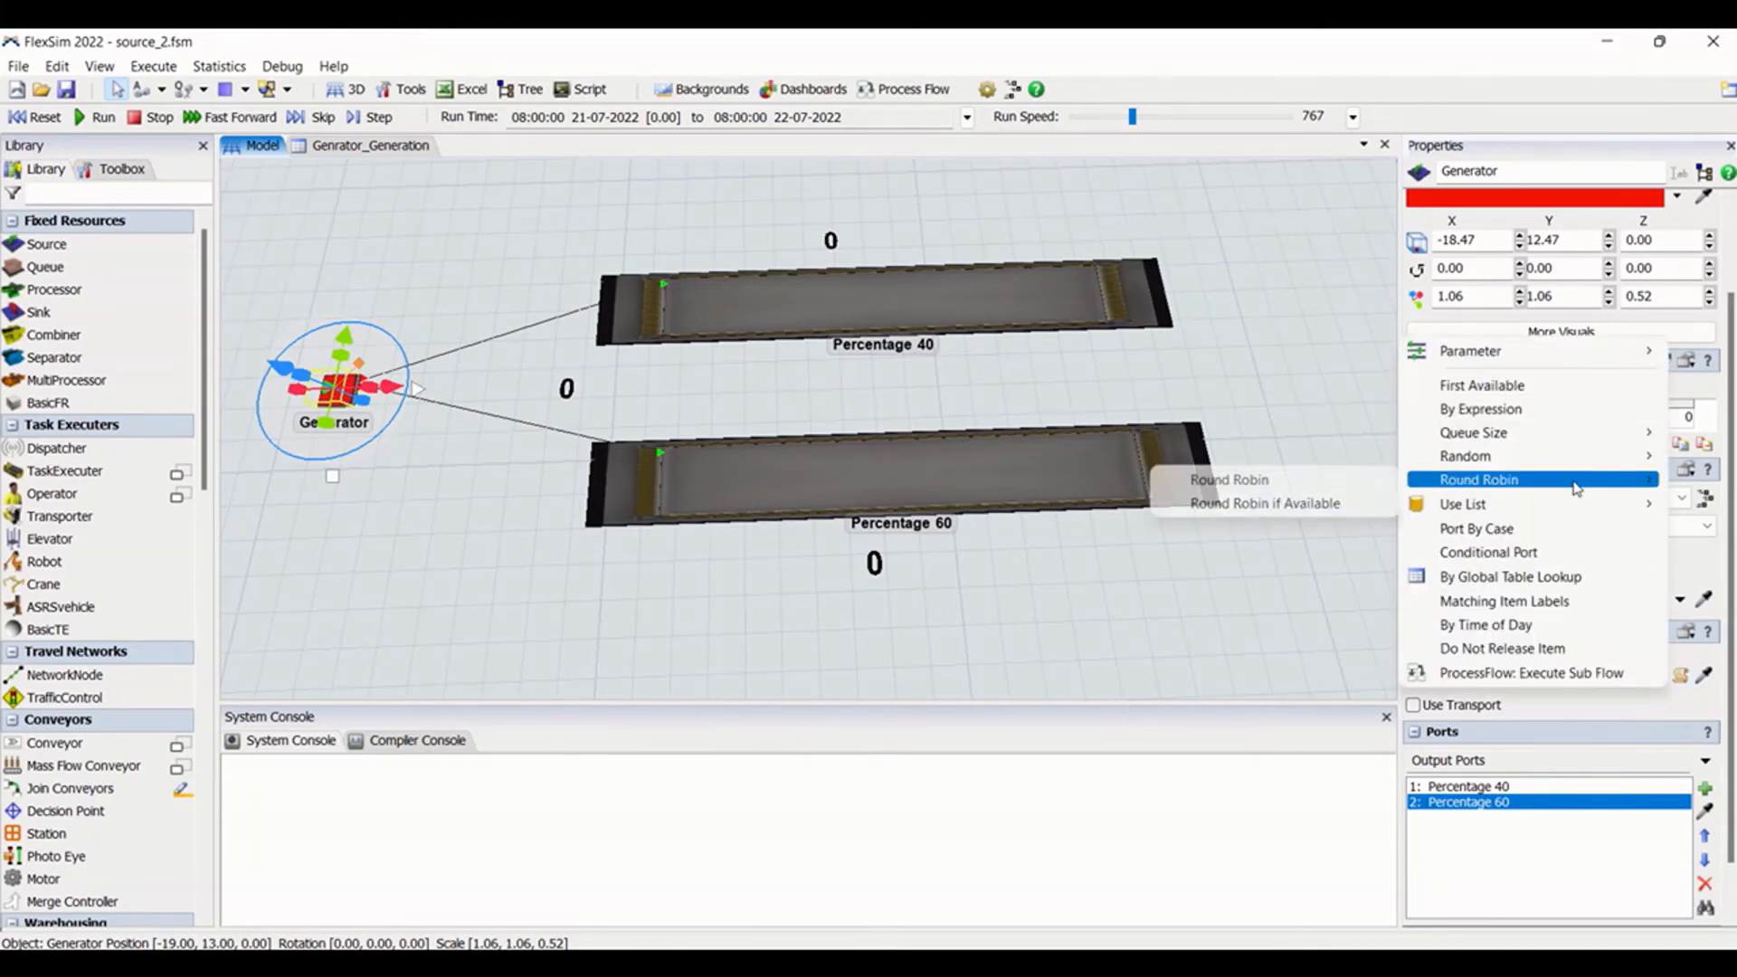
{"action": "left_click", "coordinate": [1205, 505]}
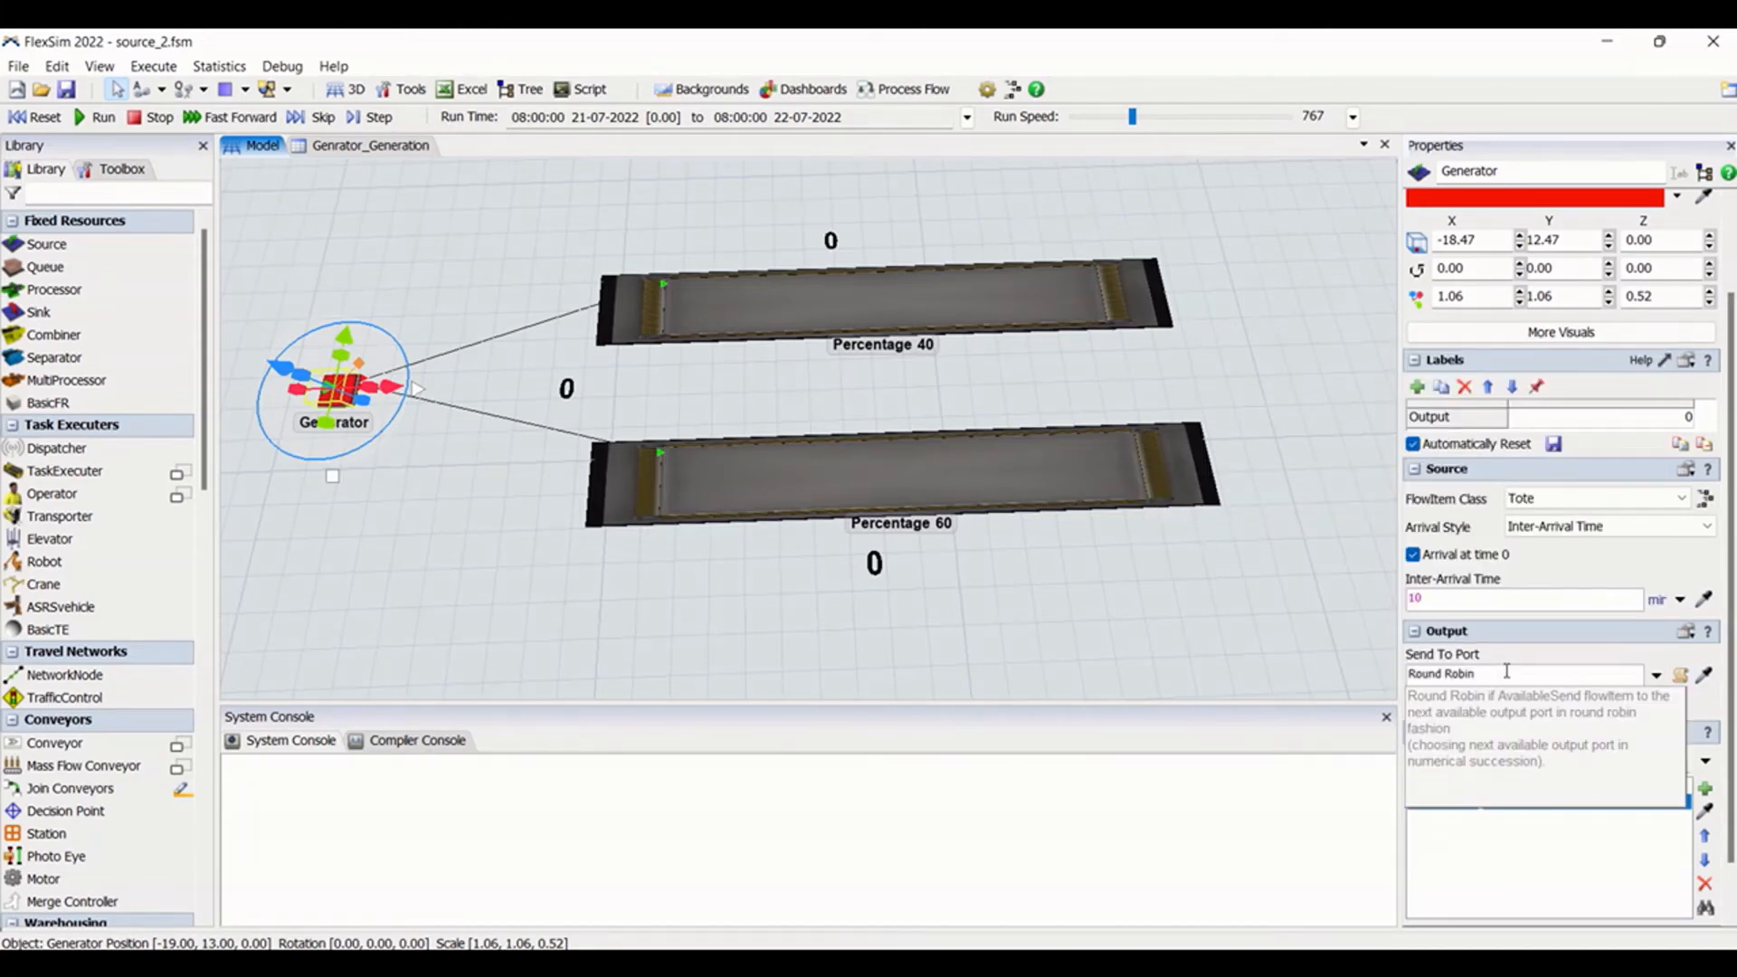
Set the Max Content of the Percentage 40 queue to 2
{"action": "double_click", "coordinate": [1463, 778]}
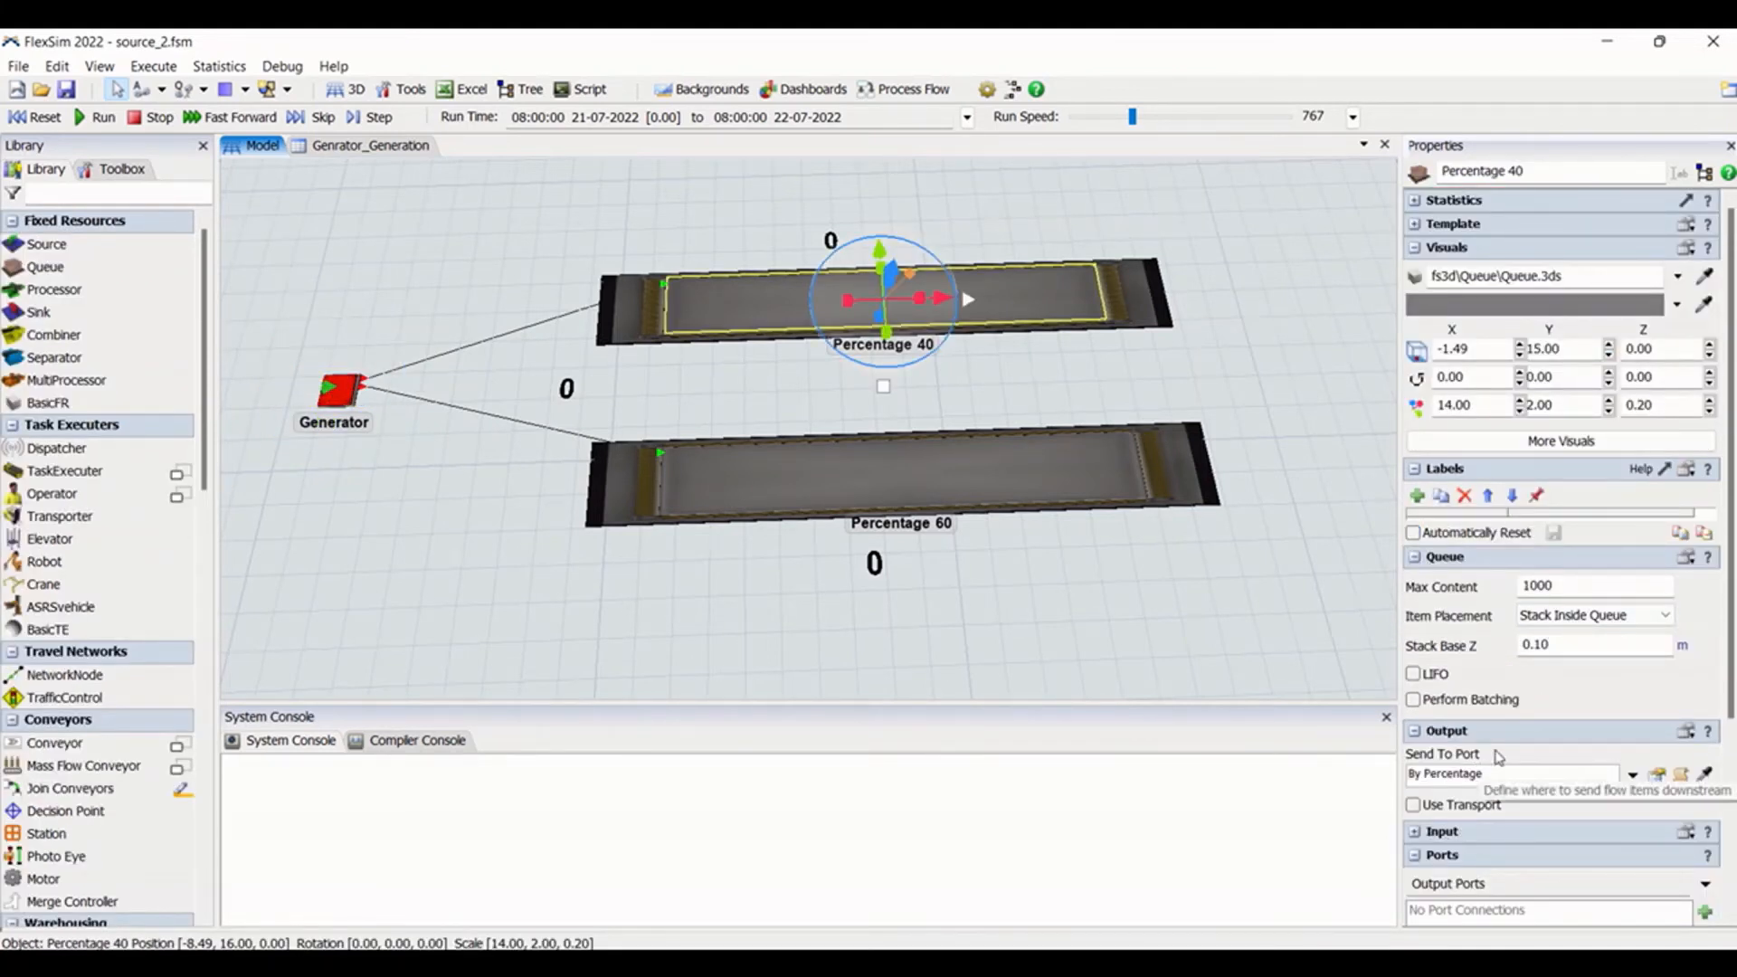
{"action": "left_click_drag", "start_coordinate": [1564, 588], "coordinate": [1477, 588]}
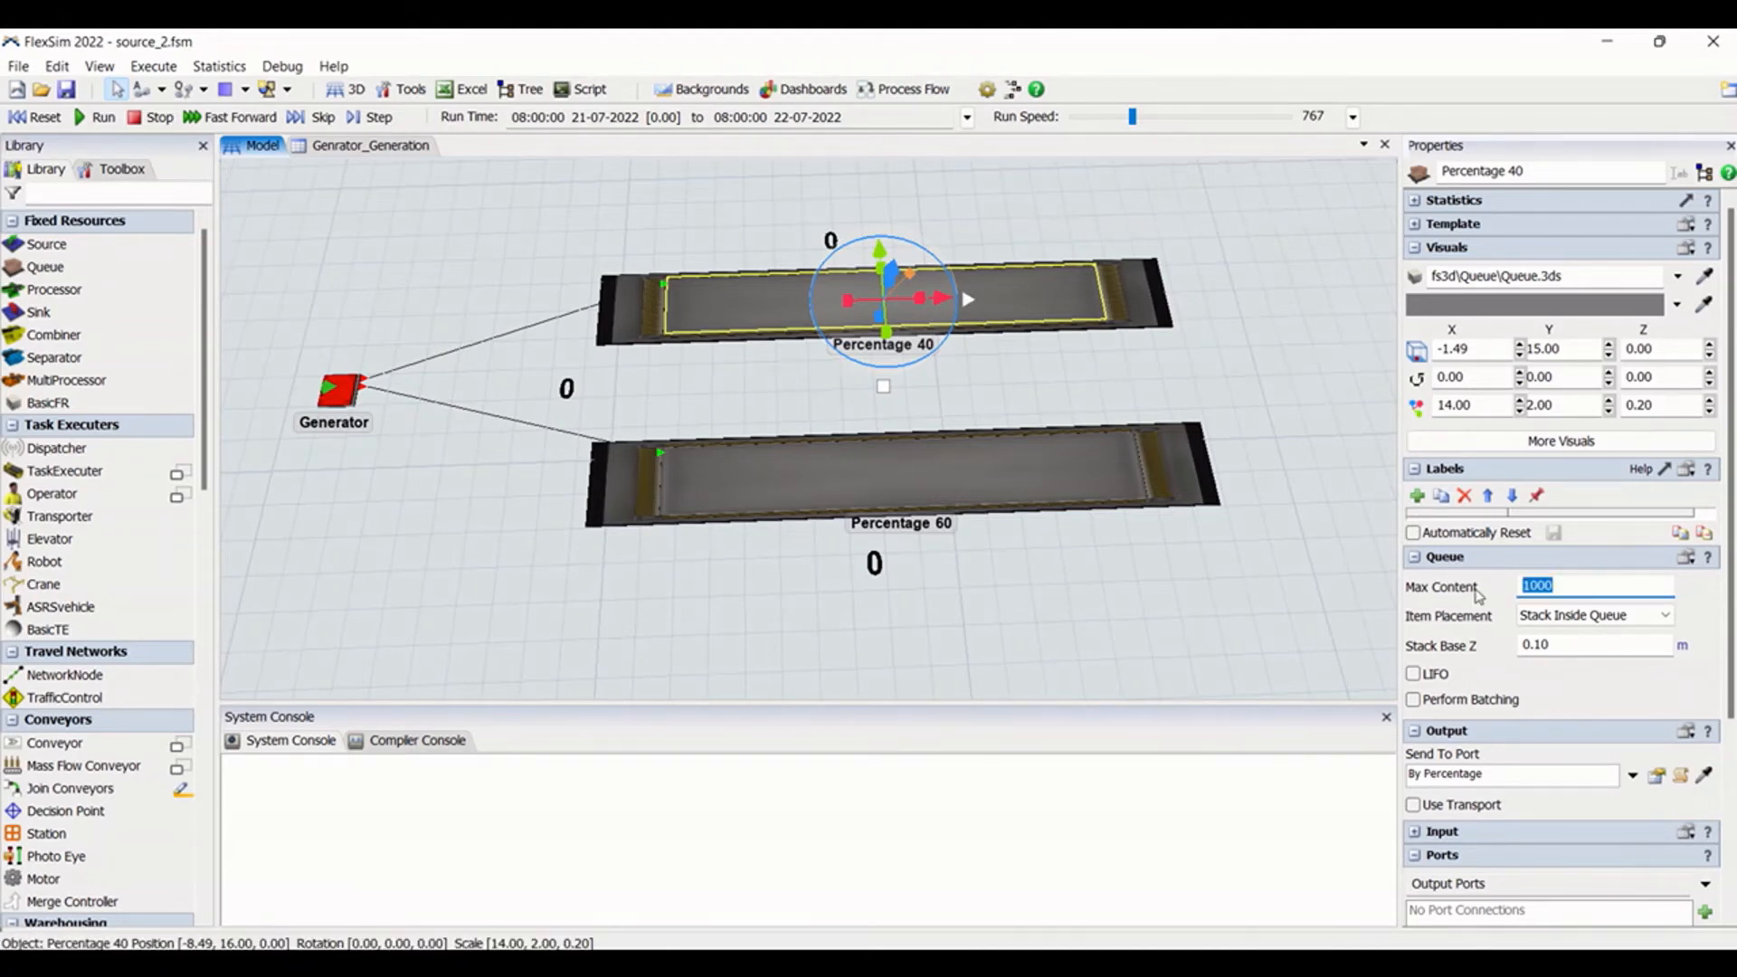
{"action": "left_click", "coordinate": [969, 463]}
{"action": "left_click", "coordinate": [339, 391]}
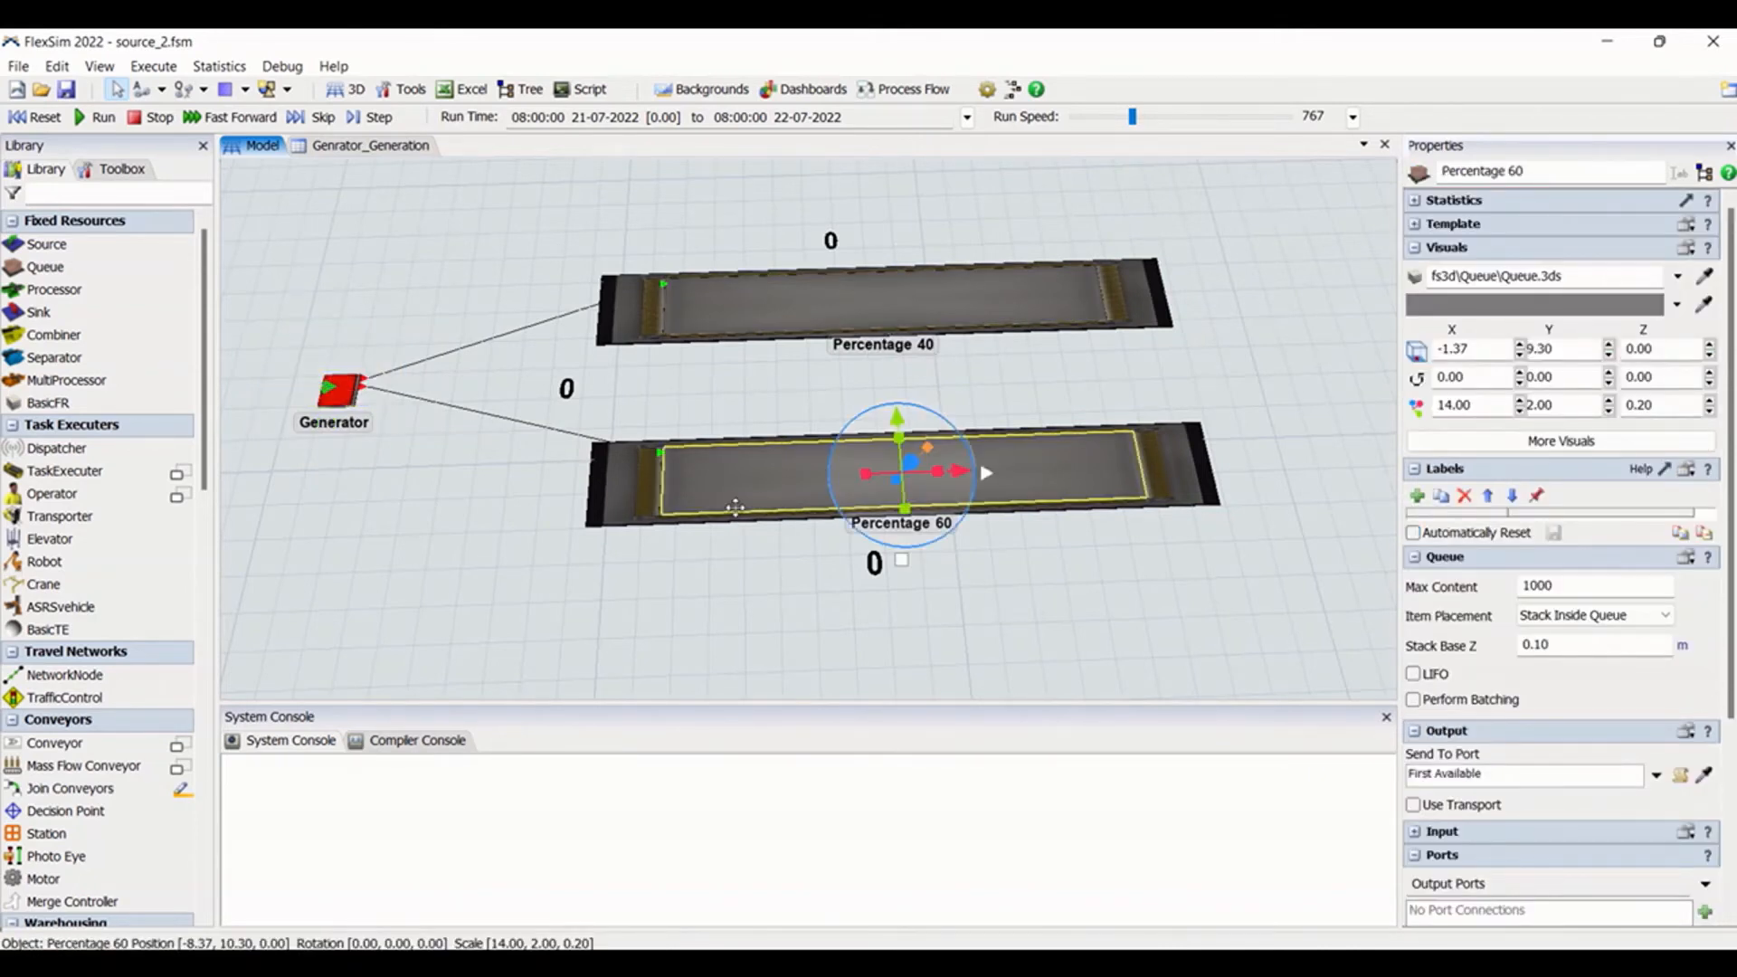
{"action": "left_click", "coordinate": [709, 539]}
Run the model to test Round Robin if Available routing with the limited Percentage 40 queue, and reset it
{"action": "left_click", "coordinate": [31, 118]}
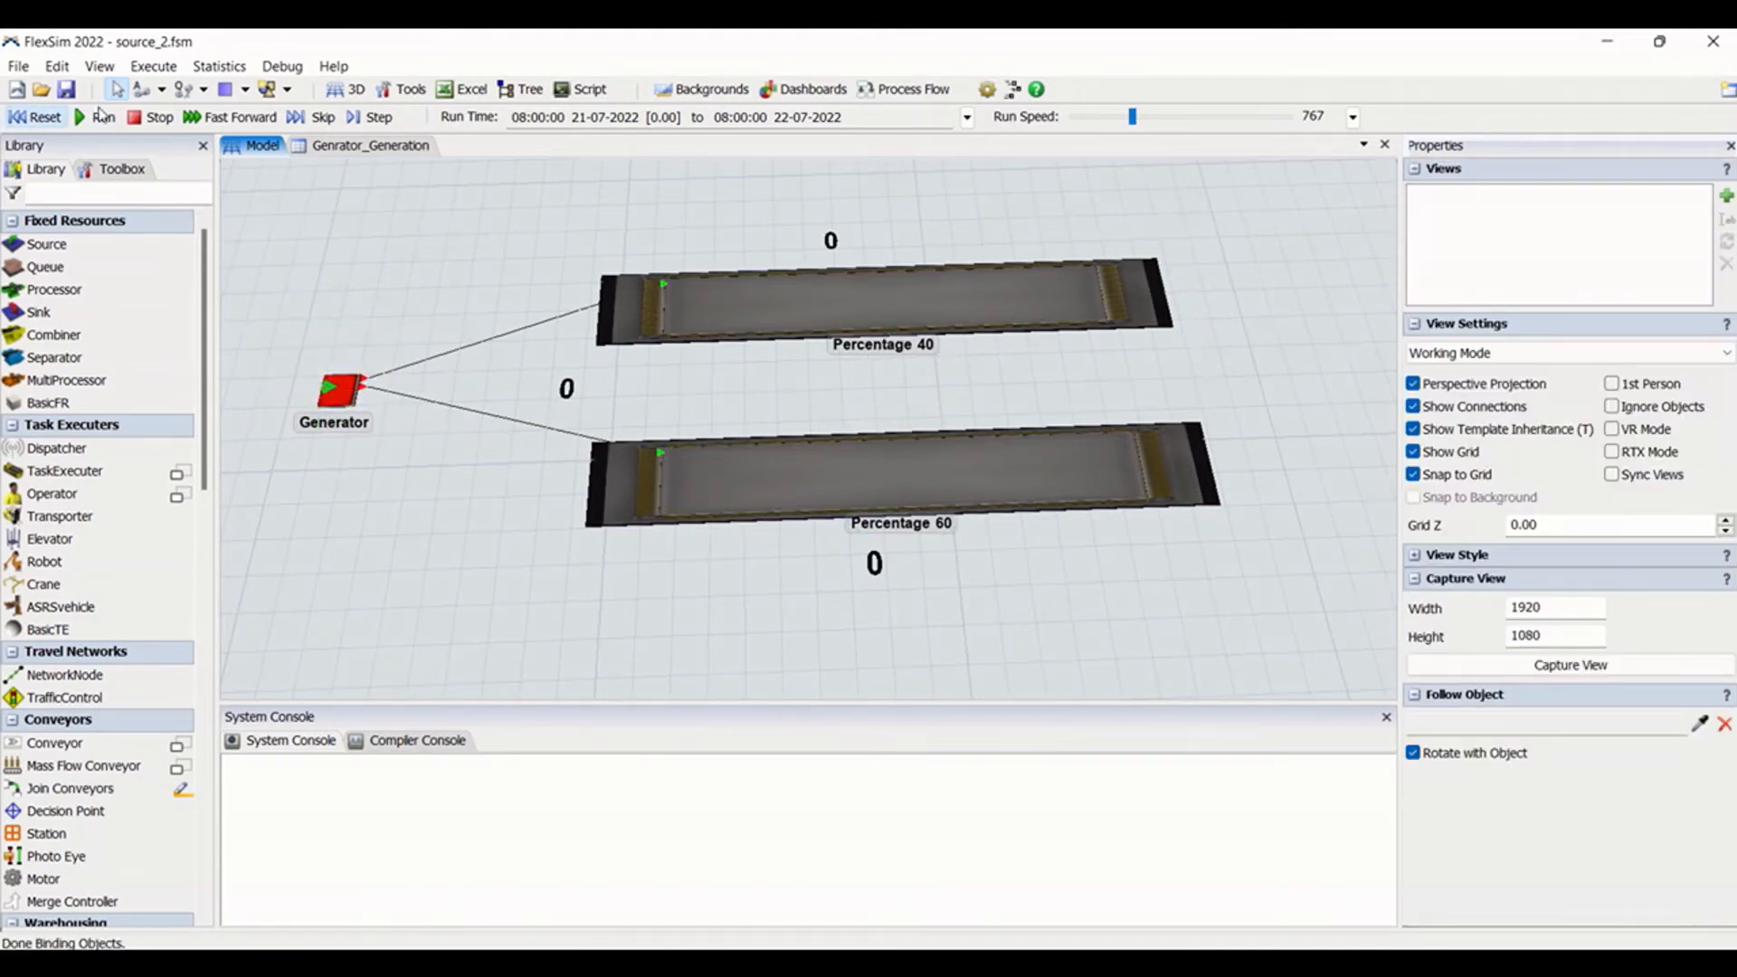
{"action": "left_click", "coordinate": [101, 116]}
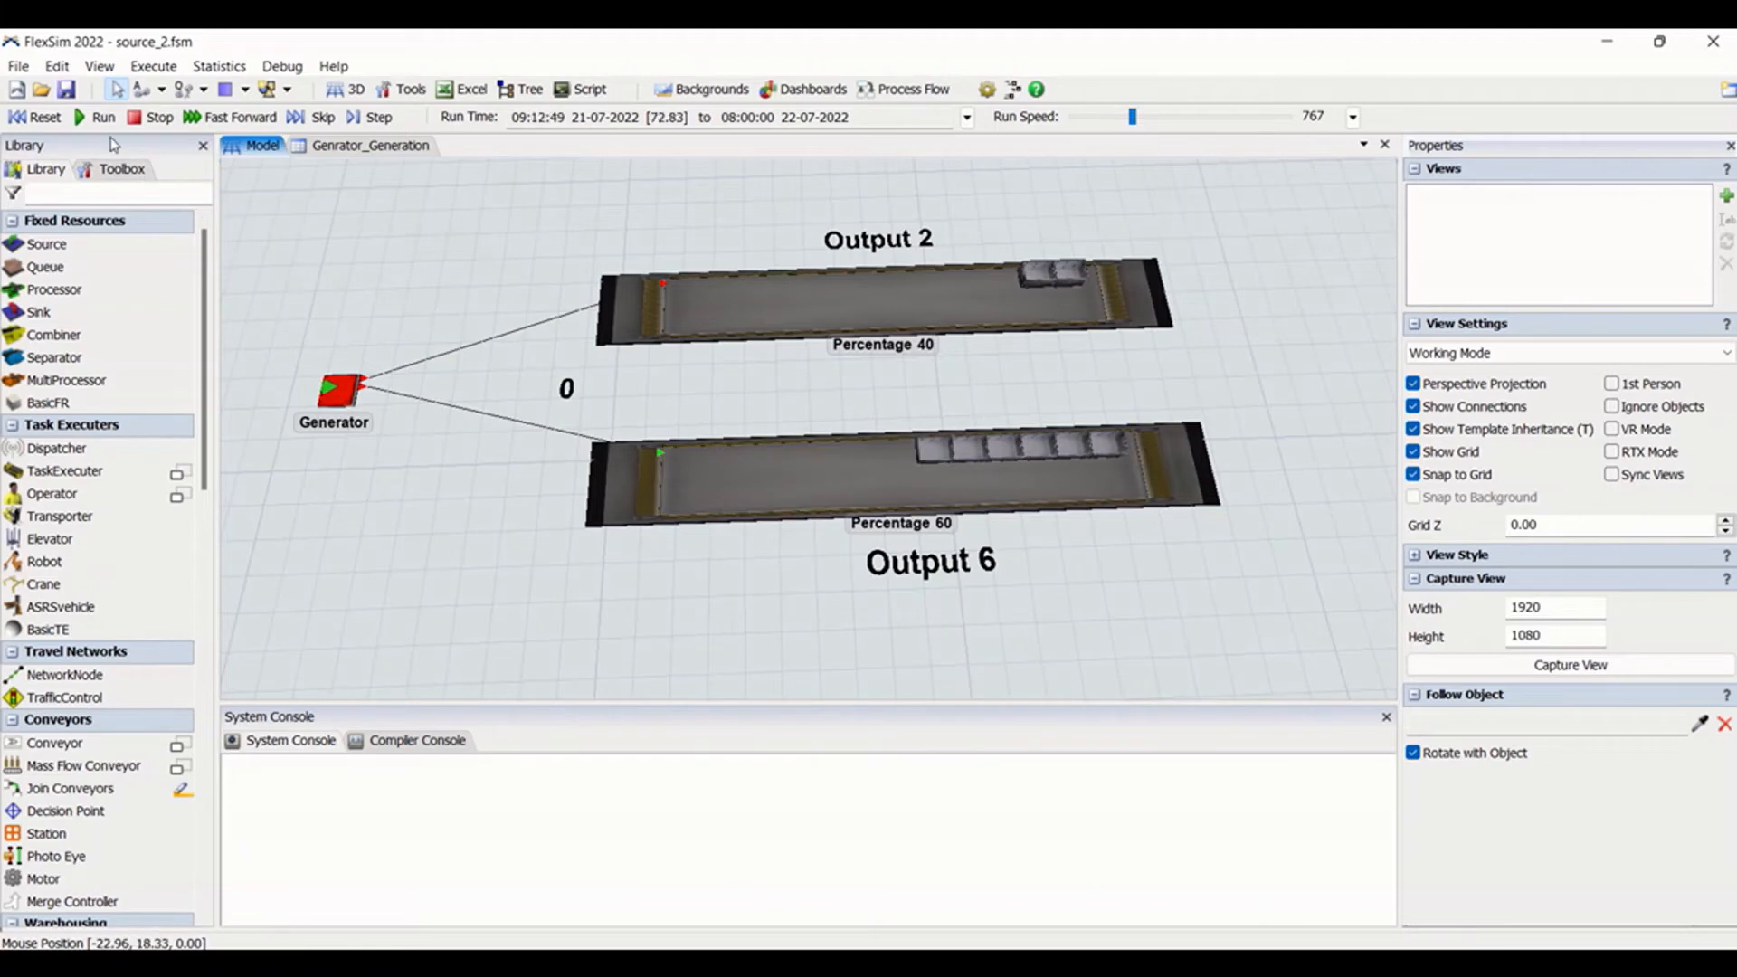
{"action": "left_click", "coordinate": [37, 117]}
Switch the Generator's Send To Port rule to plain Round Robin
{"action": "left_click", "coordinate": [339, 391]}
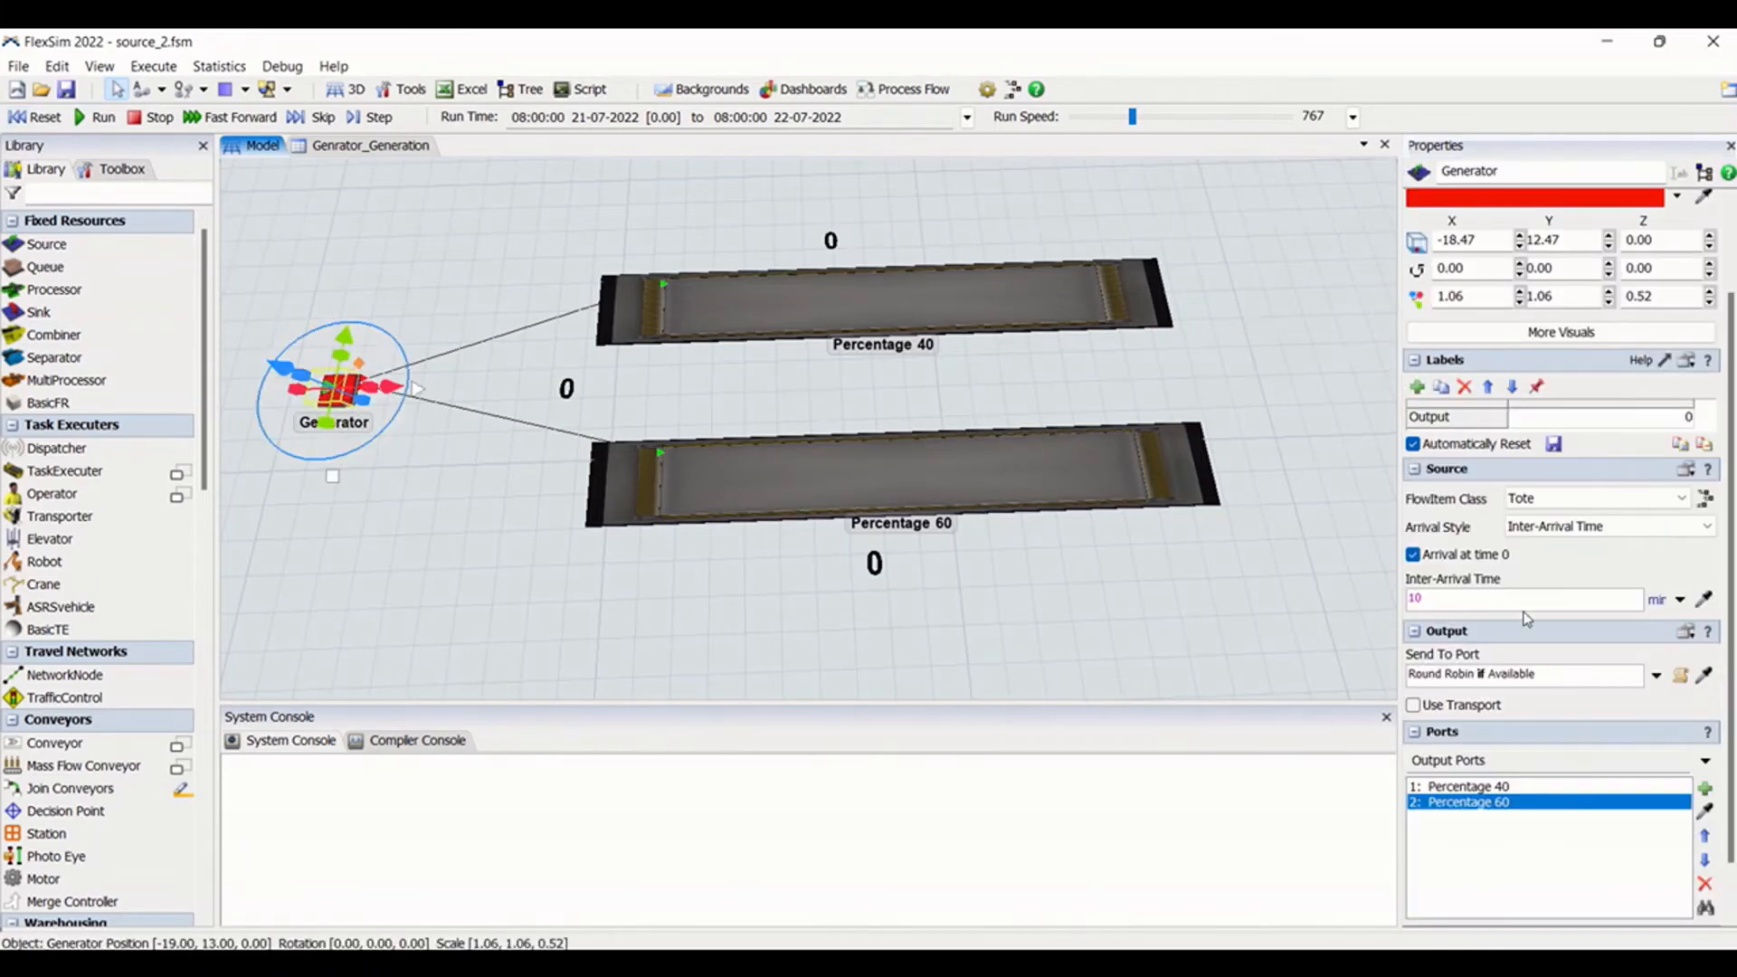
{"action": "left_click_drag", "start_coordinate": [1477, 673], "coordinate": [1543, 673]}
{"action": "left_click", "coordinate": [1657, 675]}
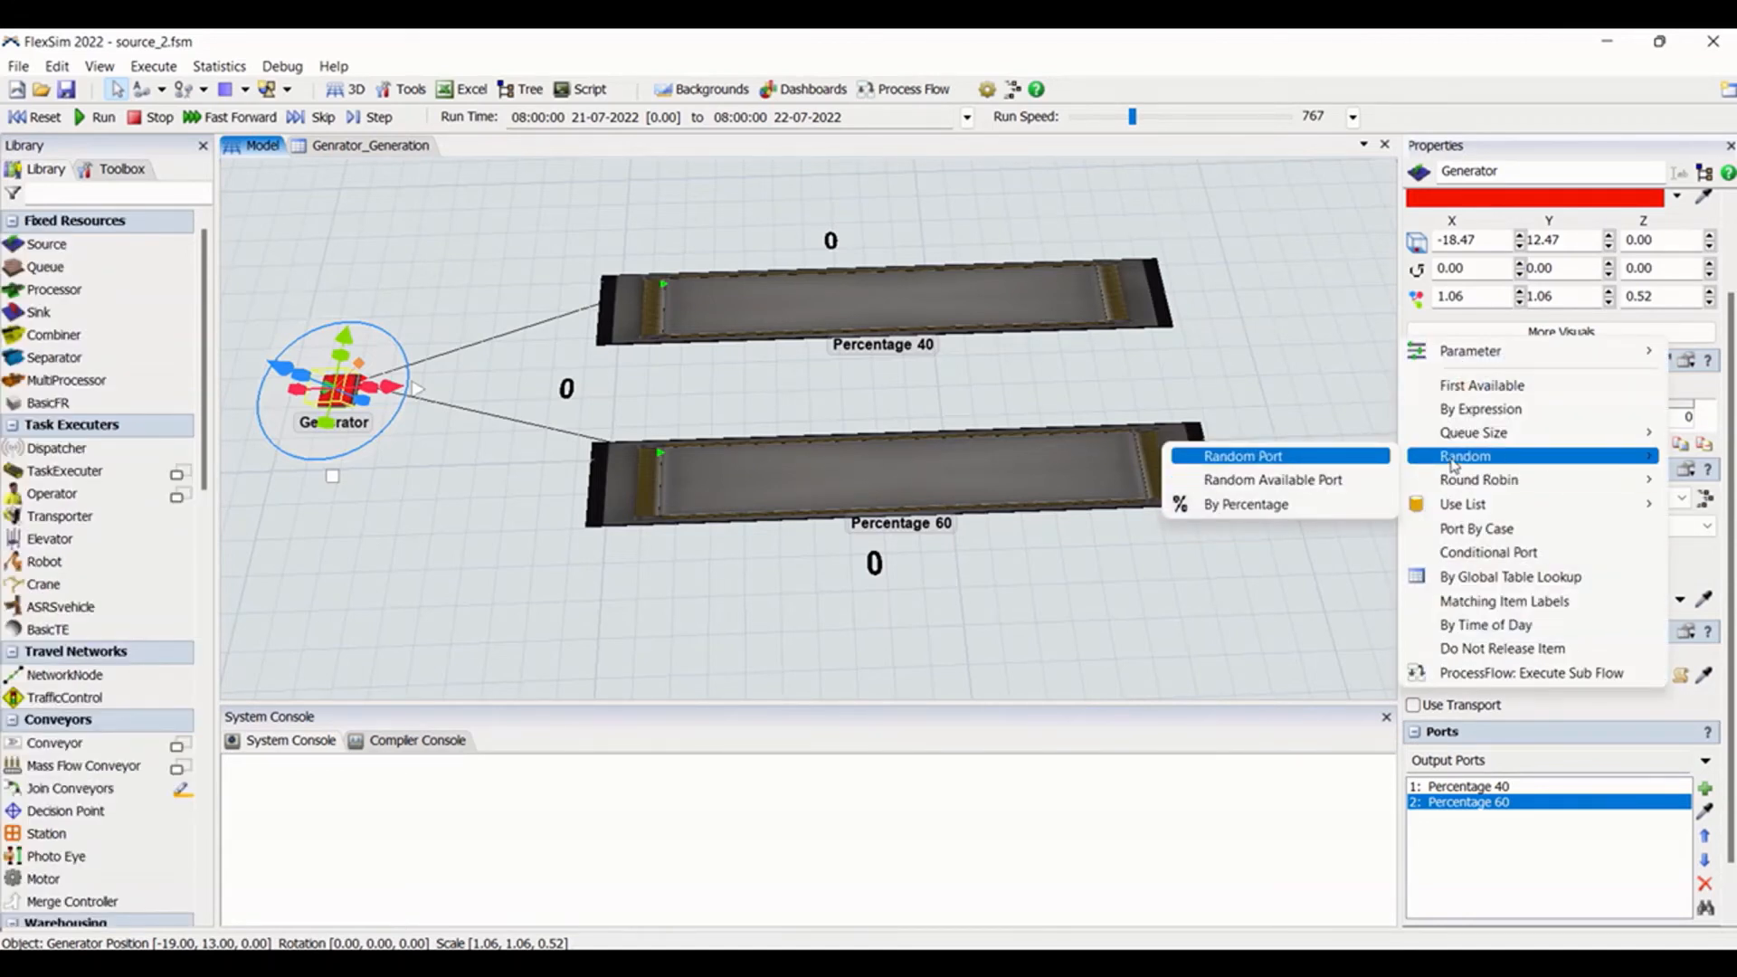
{"action": "mouse_move", "coordinate": [1549, 432]}
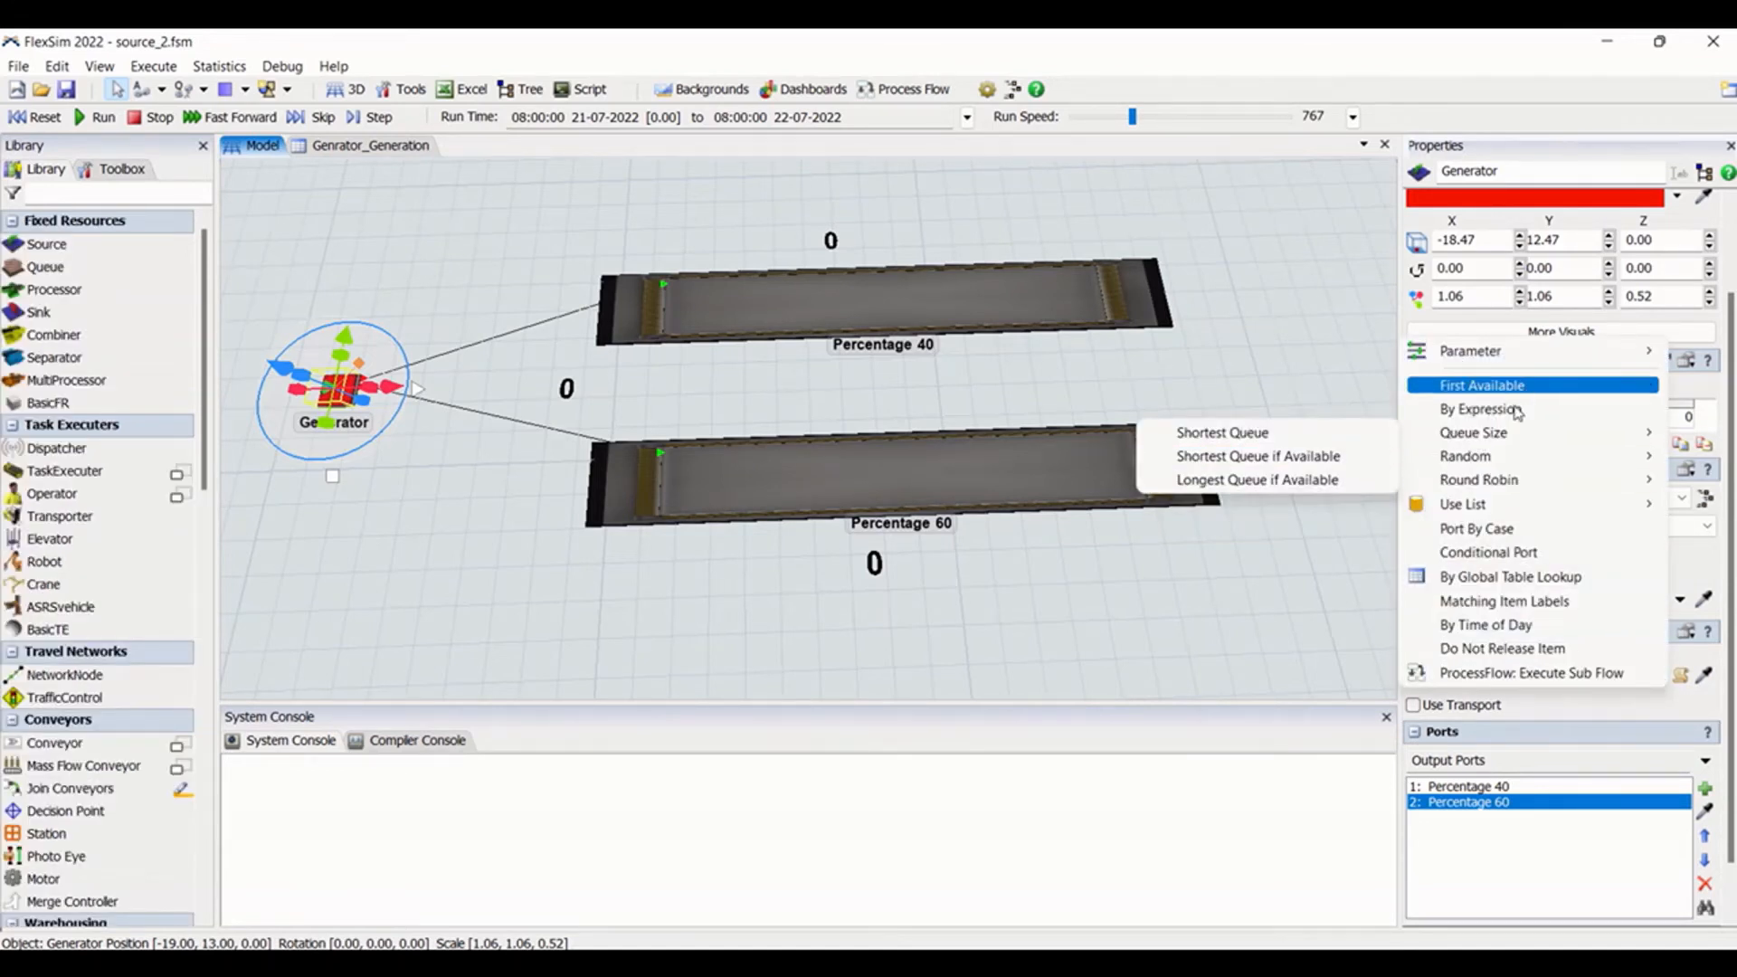
{"action": "mouse_move", "coordinate": [1536, 484]}
{"action": "left_click", "coordinate": [1285, 480]}
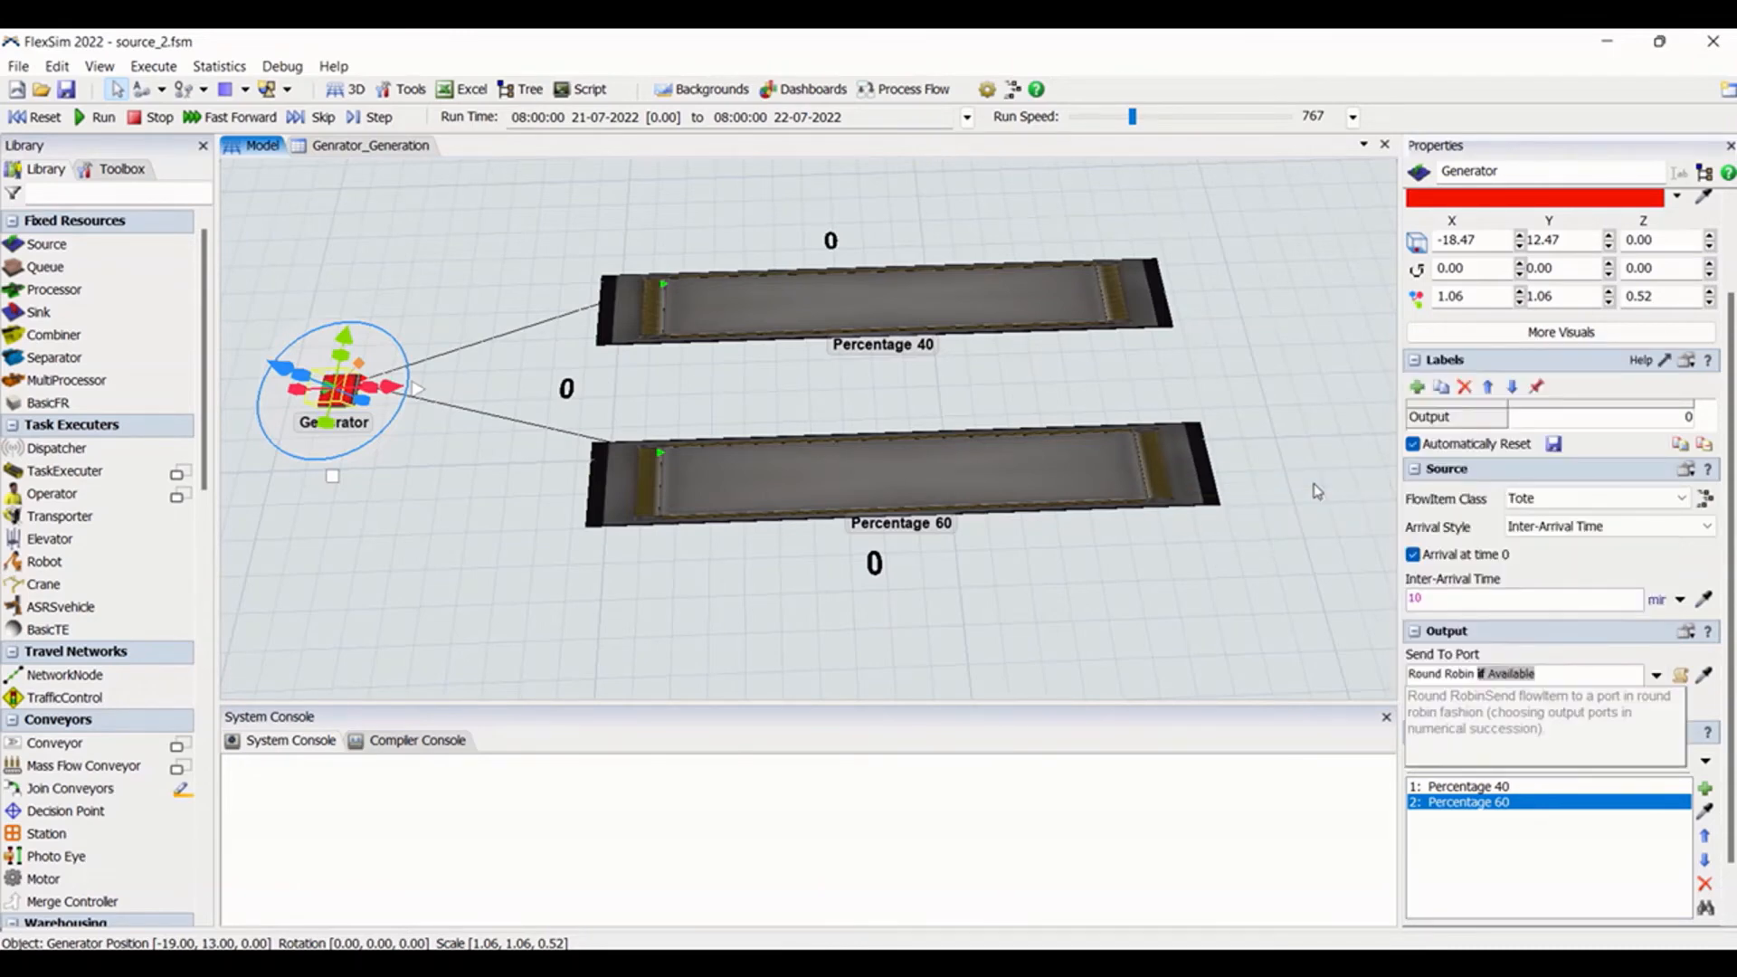
{"action": "left_click", "coordinate": [1316, 537]}
Check the Percentage 40 queue's capacity and run the model from the start to test Round Robin routing
{"action": "left_click", "coordinate": [882, 299]}
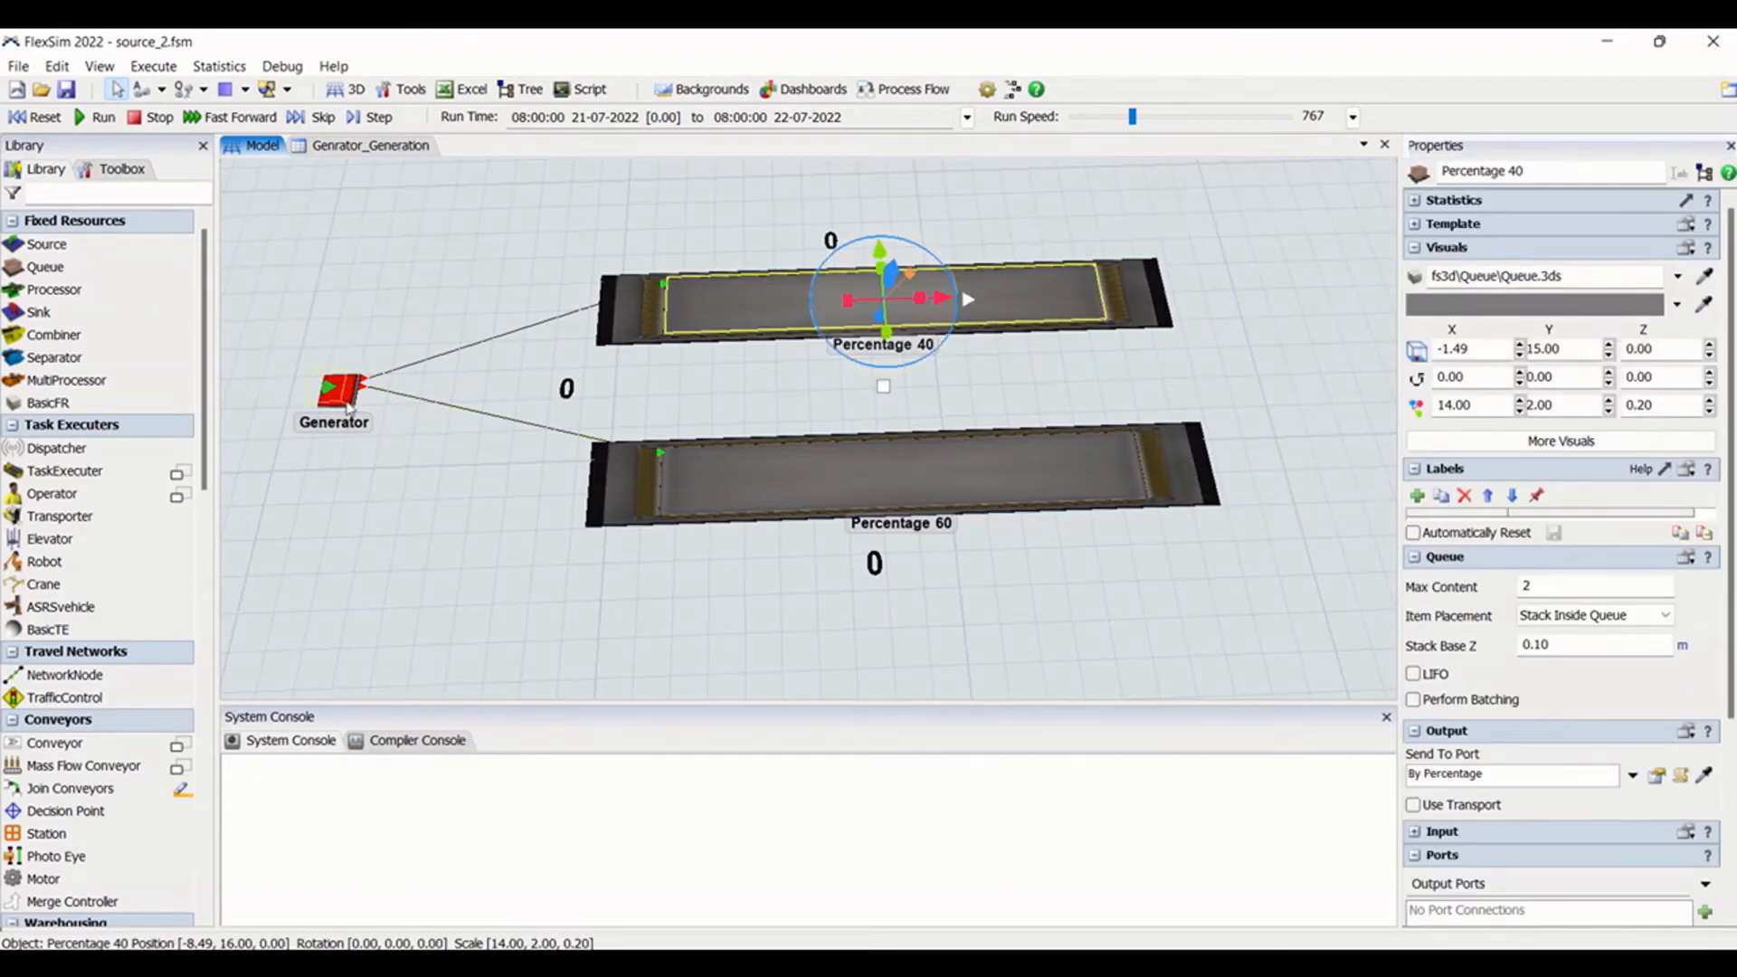
{"action": "left_click", "coordinate": [337, 391]}
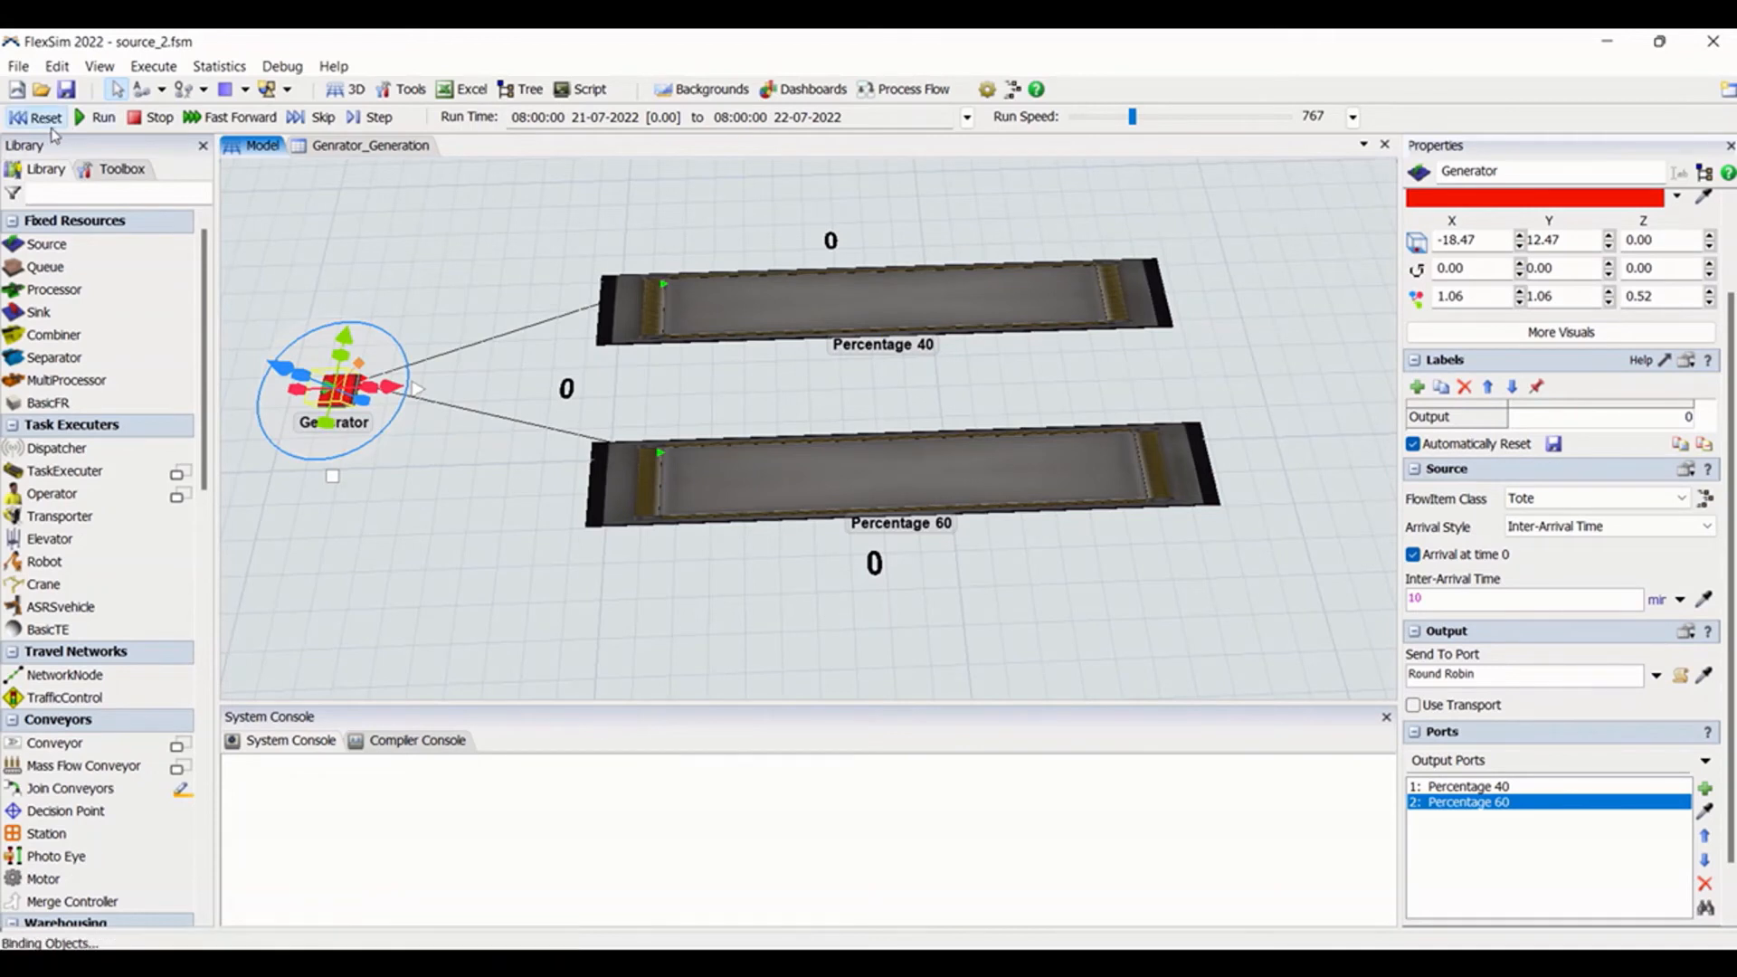
{"action": "left_click", "coordinate": [96, 117]}
Examine the run statistics of the Percentage 40 queue and the Generator's state and routing options, and reset the model
{"action": "left_click", "coordinate": [769, 321]}
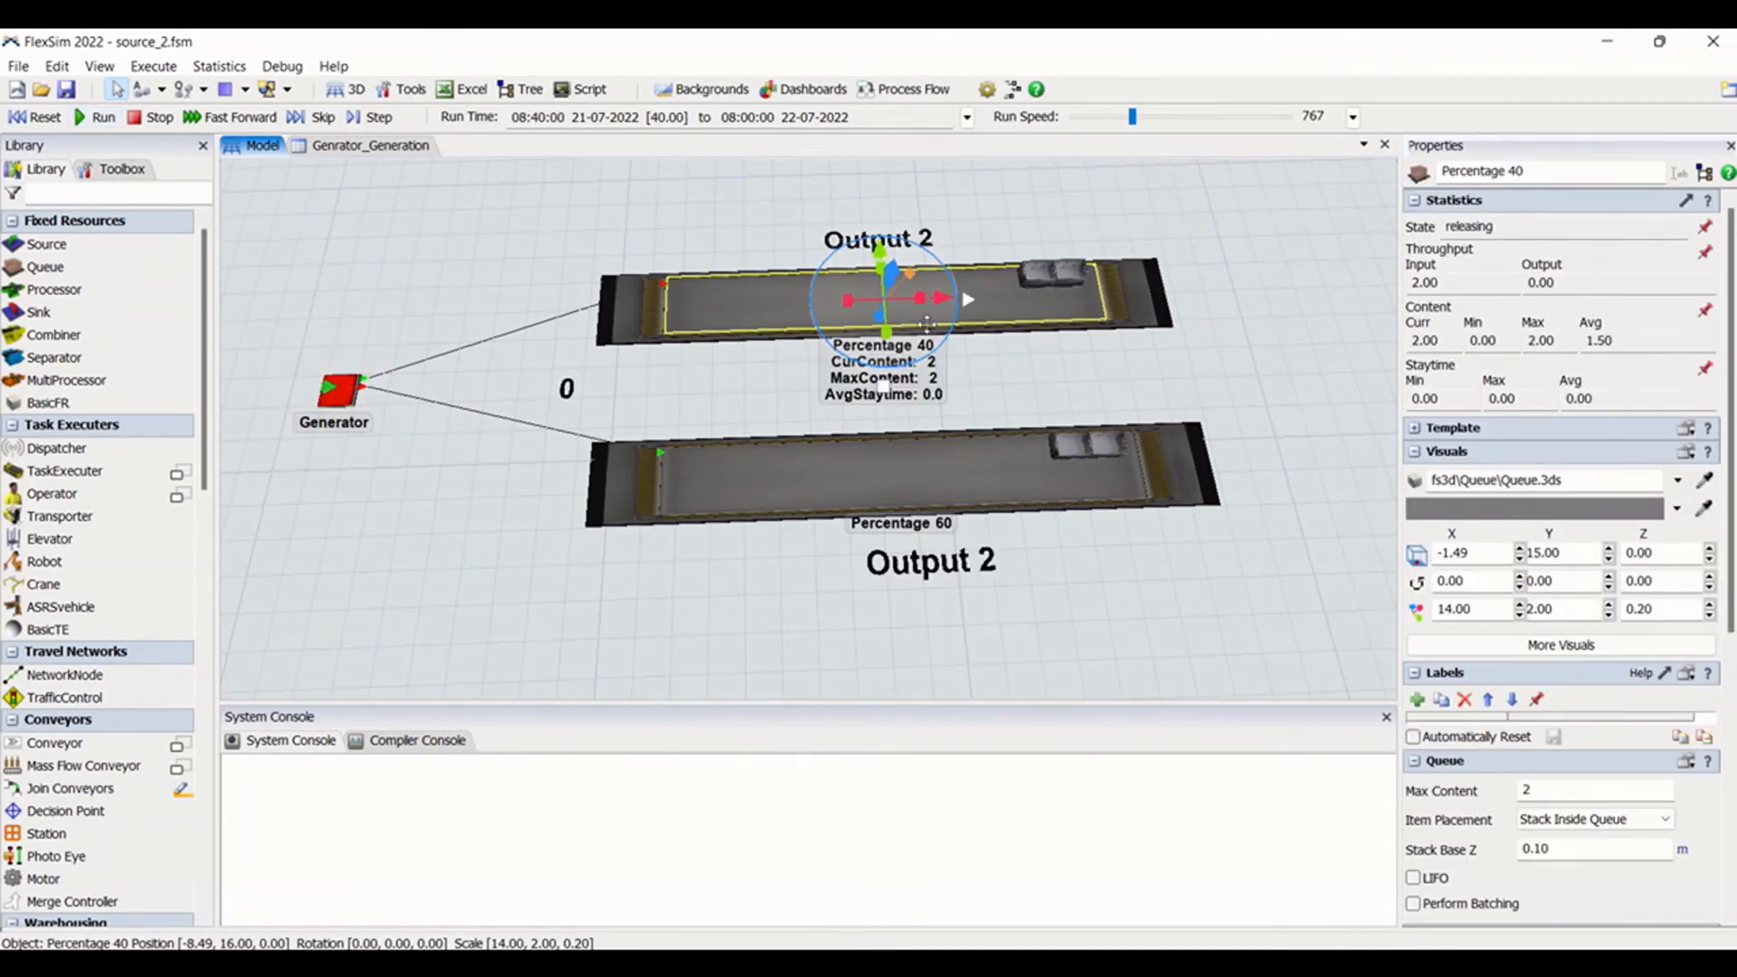
{"action": "left_click", "coordinate": [360, 398]}
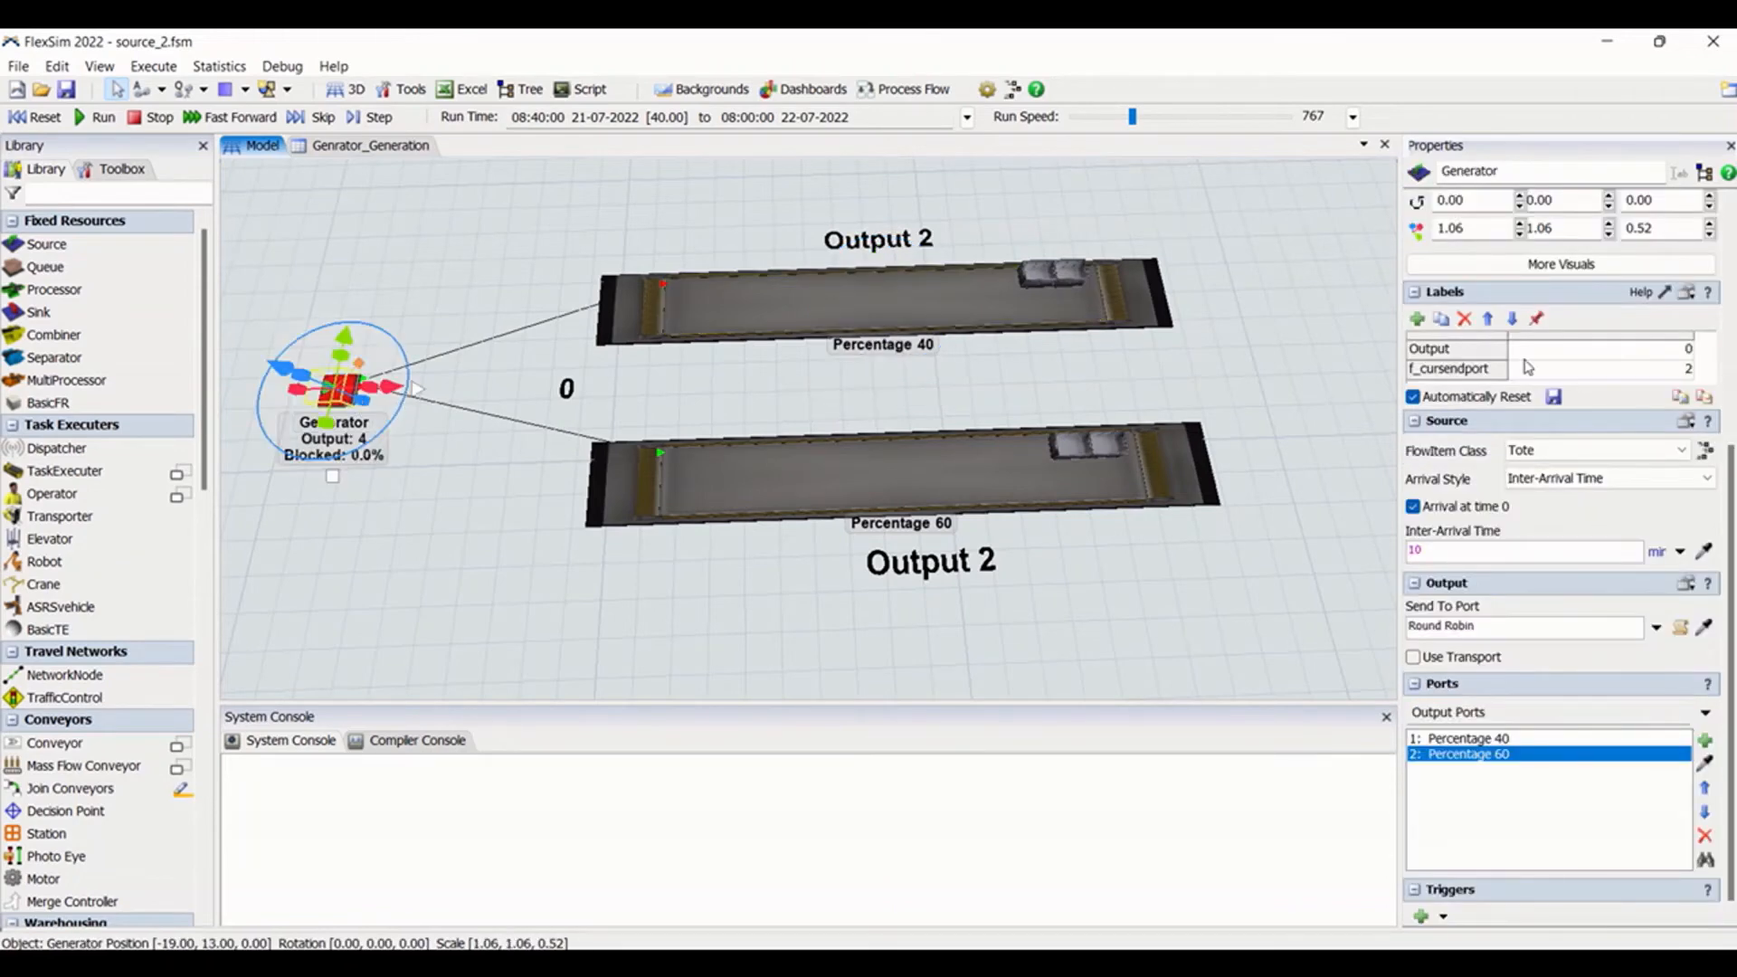
{"action": "left_click_drag", "start_coordinate": [1731, 520], "coordinate": [1727, 262]}
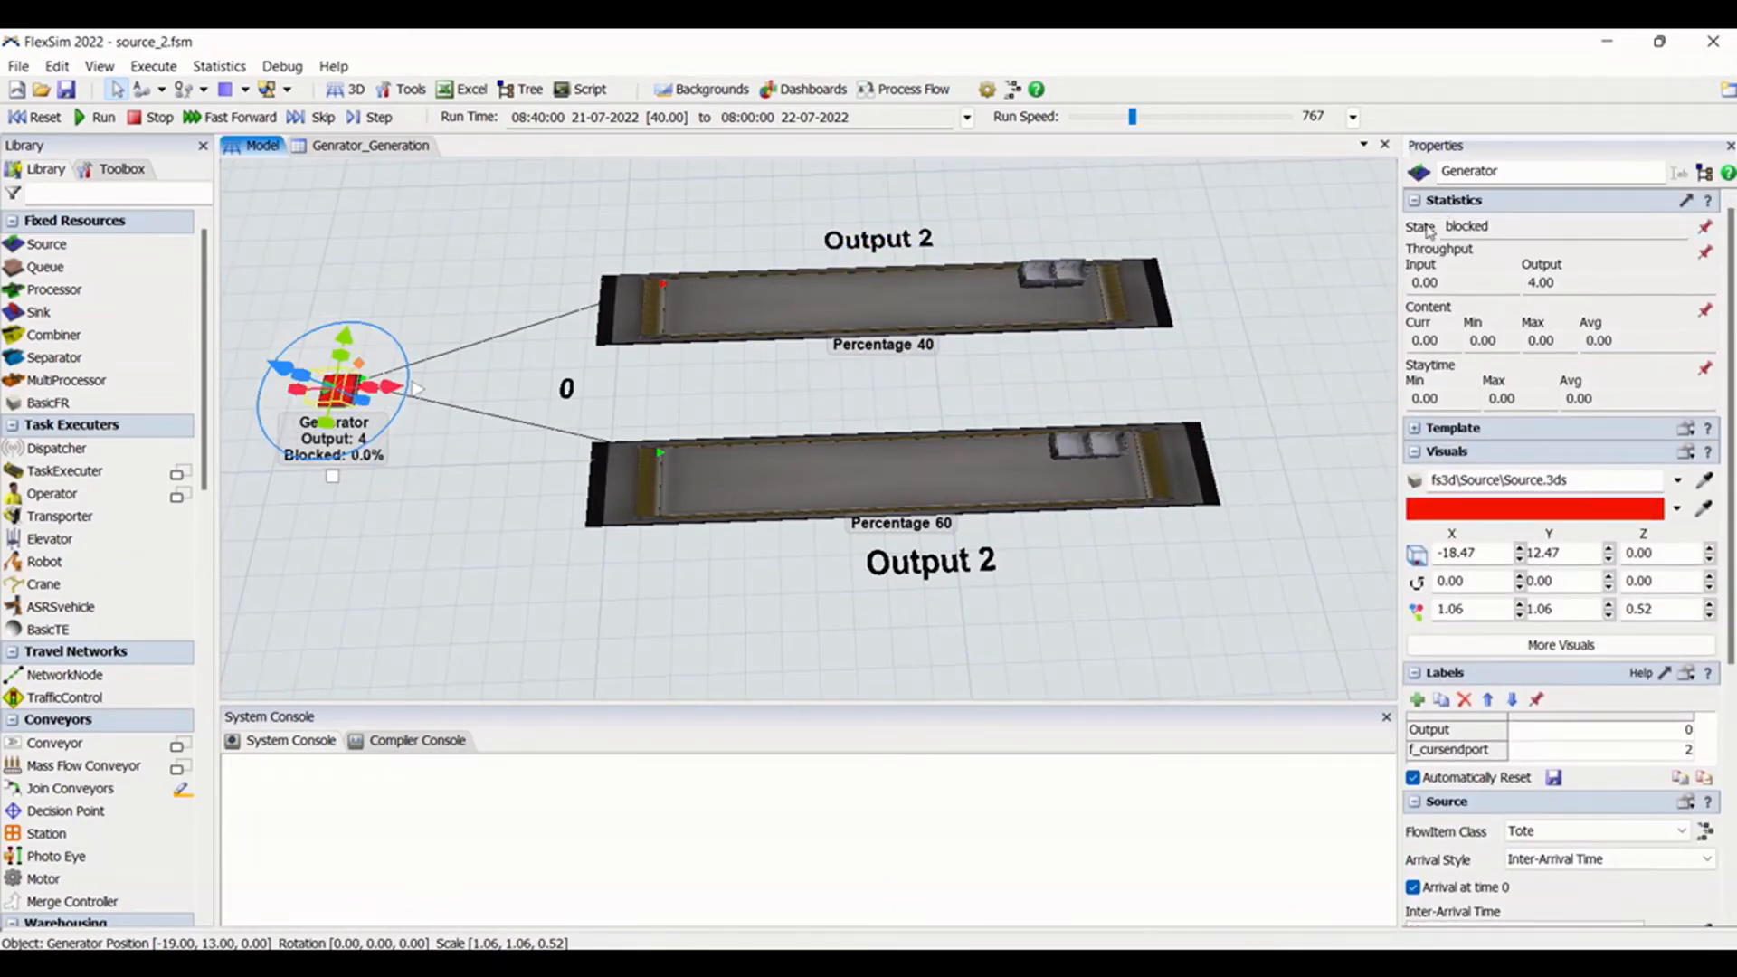
{"action": "left_click_drag", "start_coordinate": [1730, 380], "coordinate": [1731, 622]}
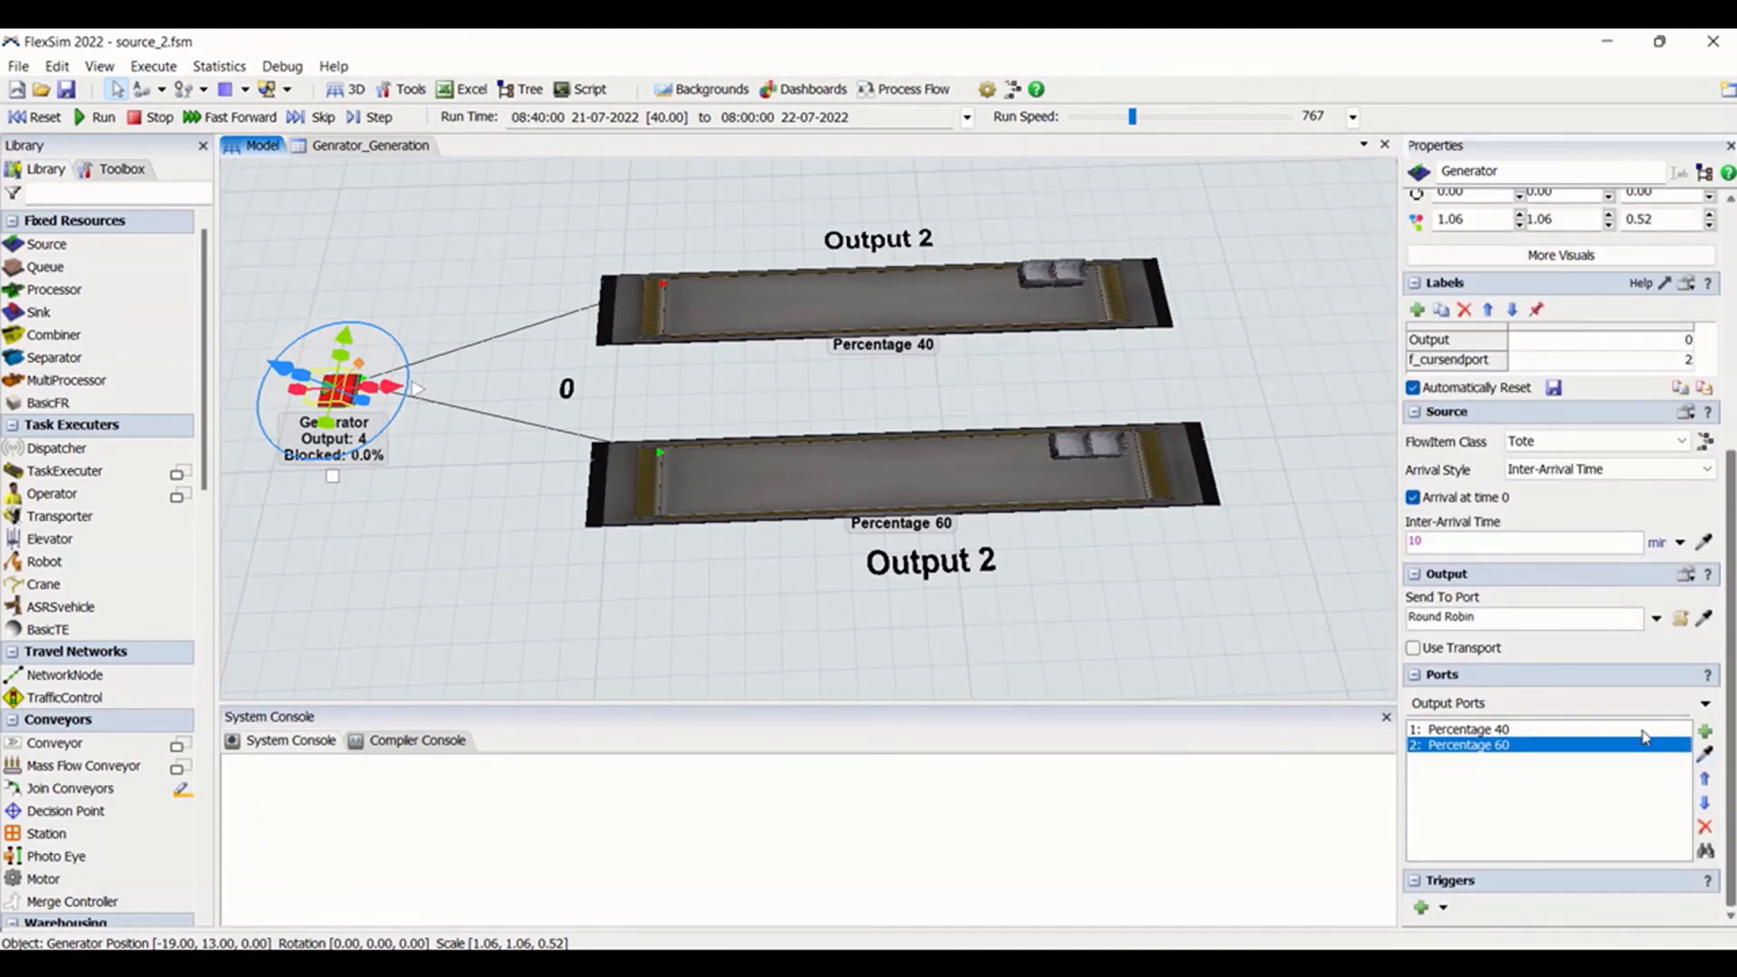
{"action": "left_click", "coordinate": [1656, 618]}
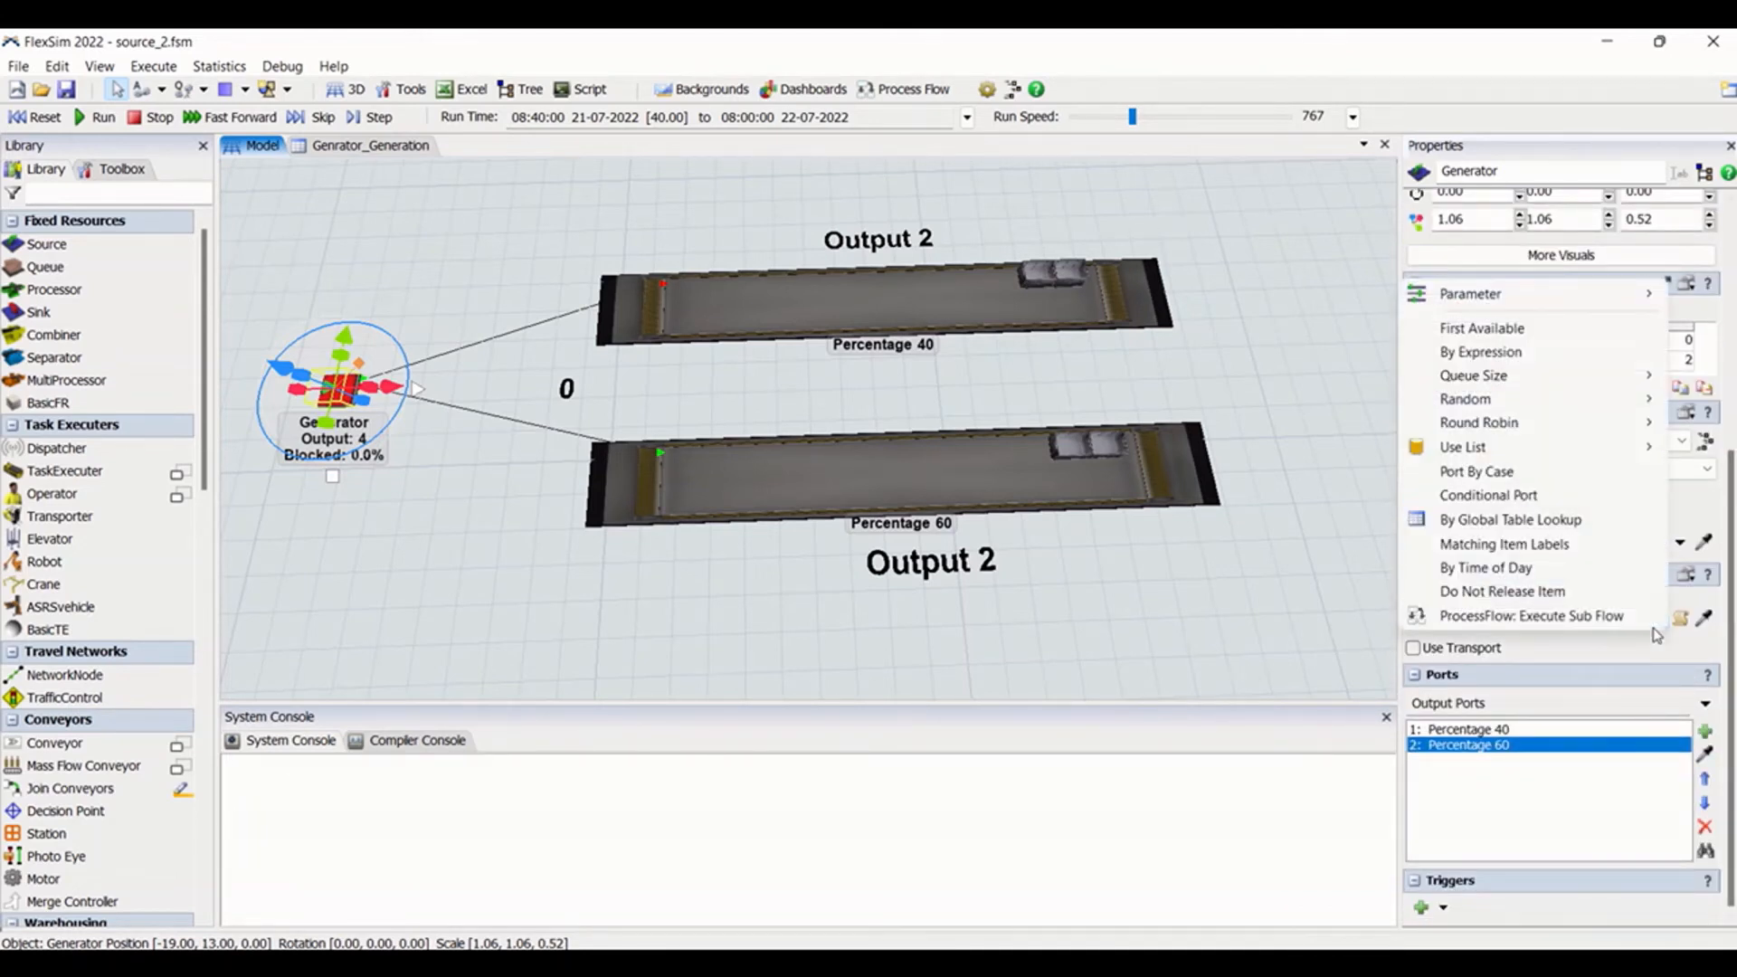
{"action": "mouse_move", "coordinate": [1619, 423]}
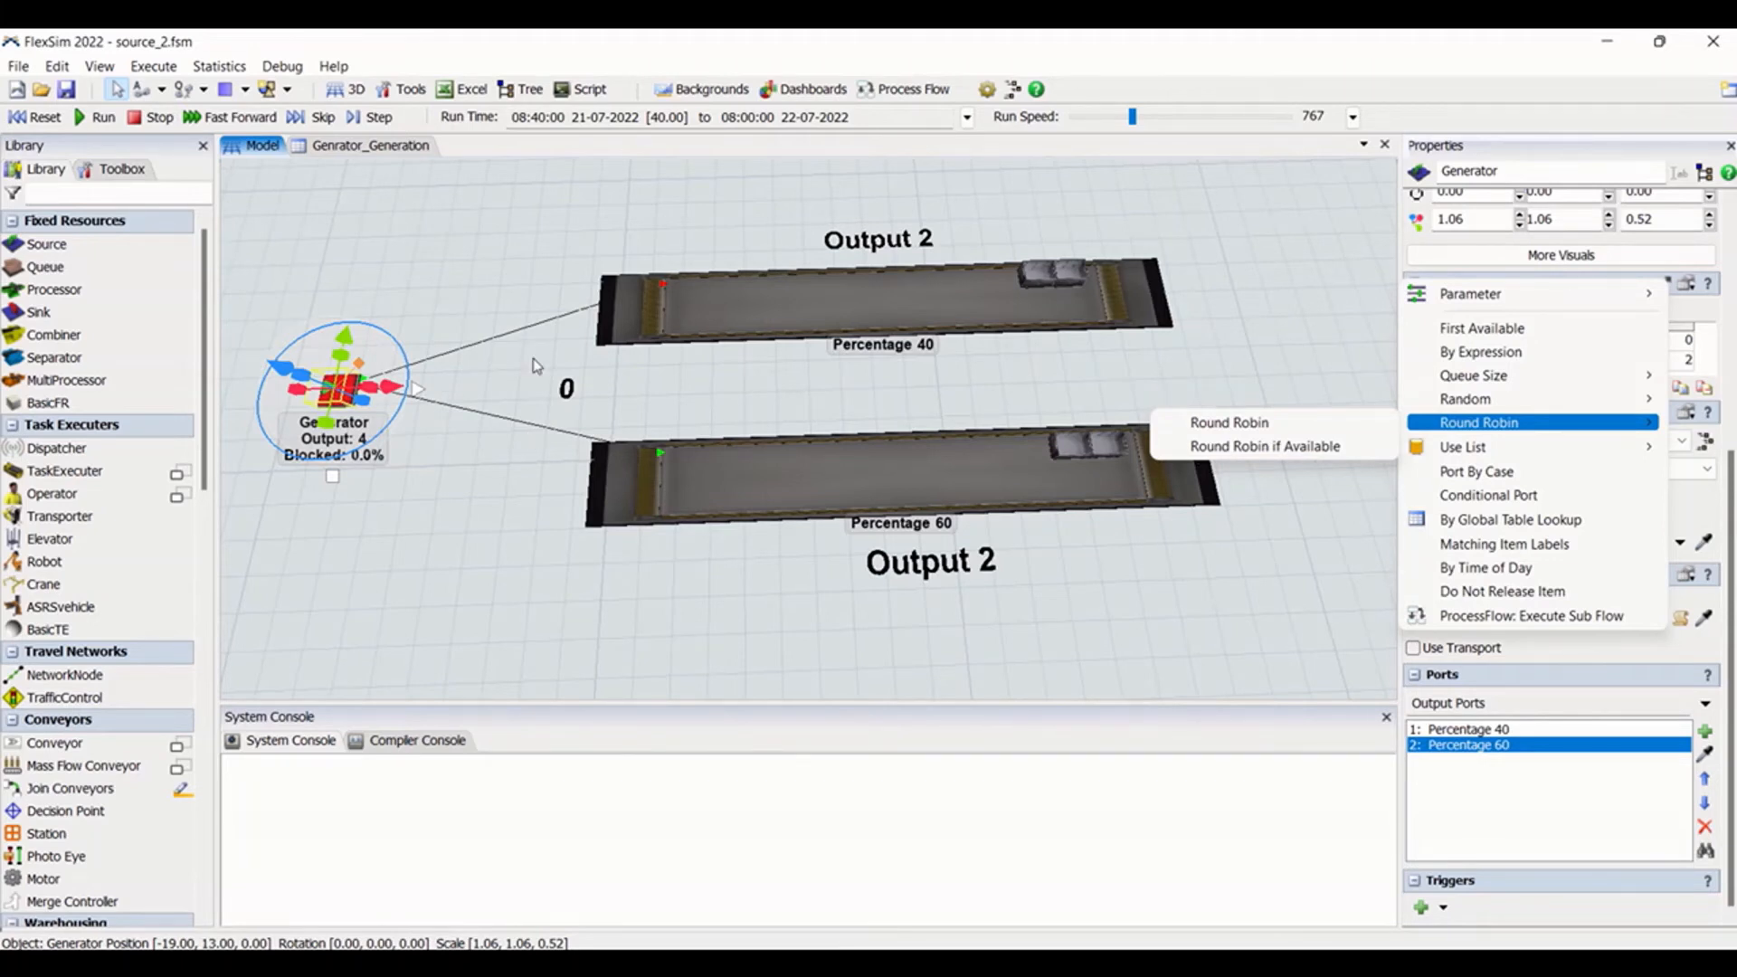
{"action": "left_click", "coordinate": [38, 118]}
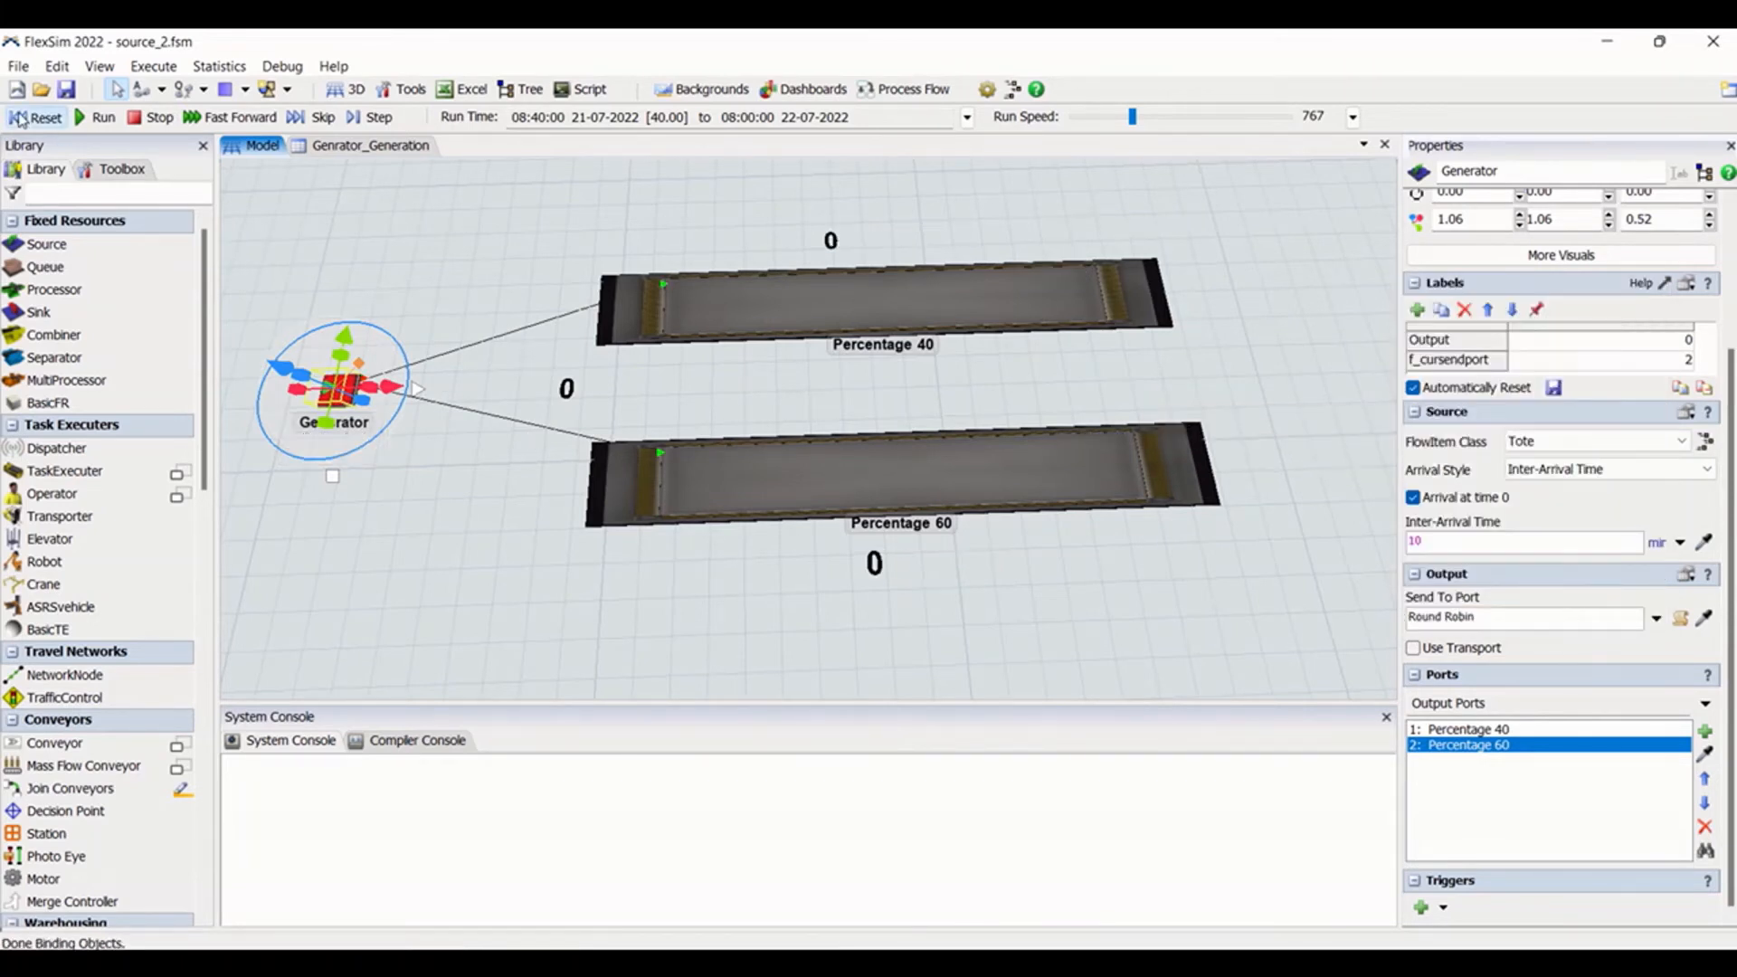
Set the Generator's Send To Port rule to Port By Case and add cases 1 and 2
{"action": "left_click", "coordinate": [1655, 619]}
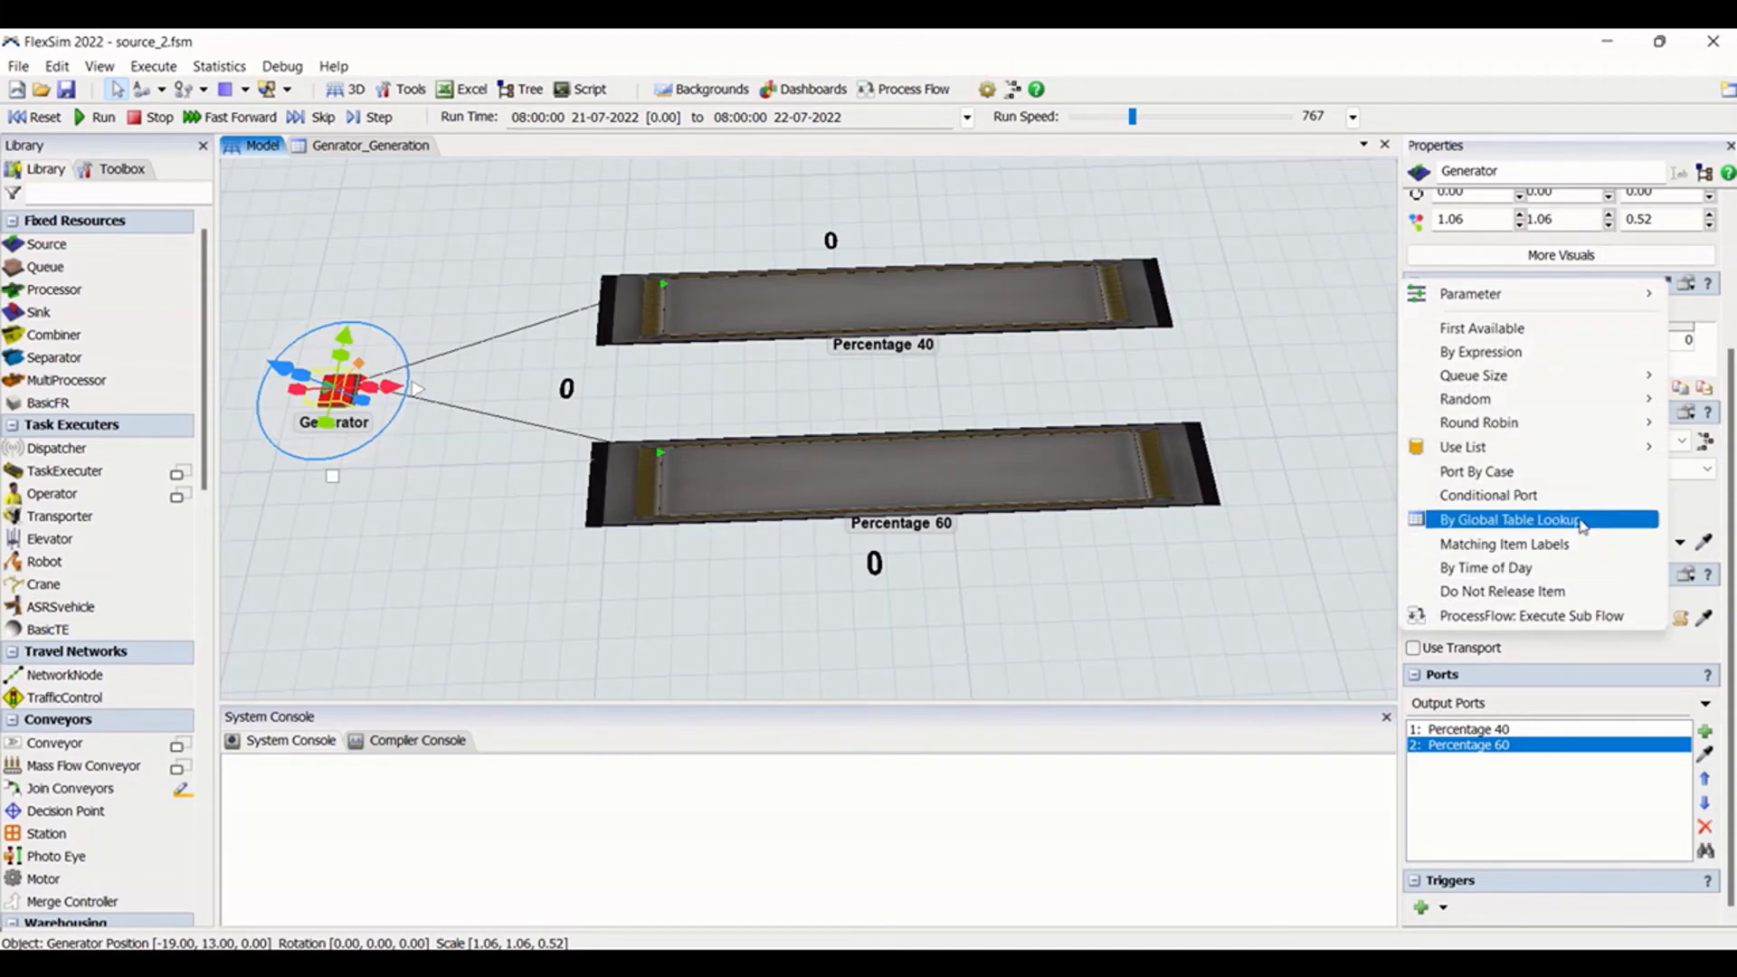
{"action": "mouse_move", "coordinate": [1574, 448]}
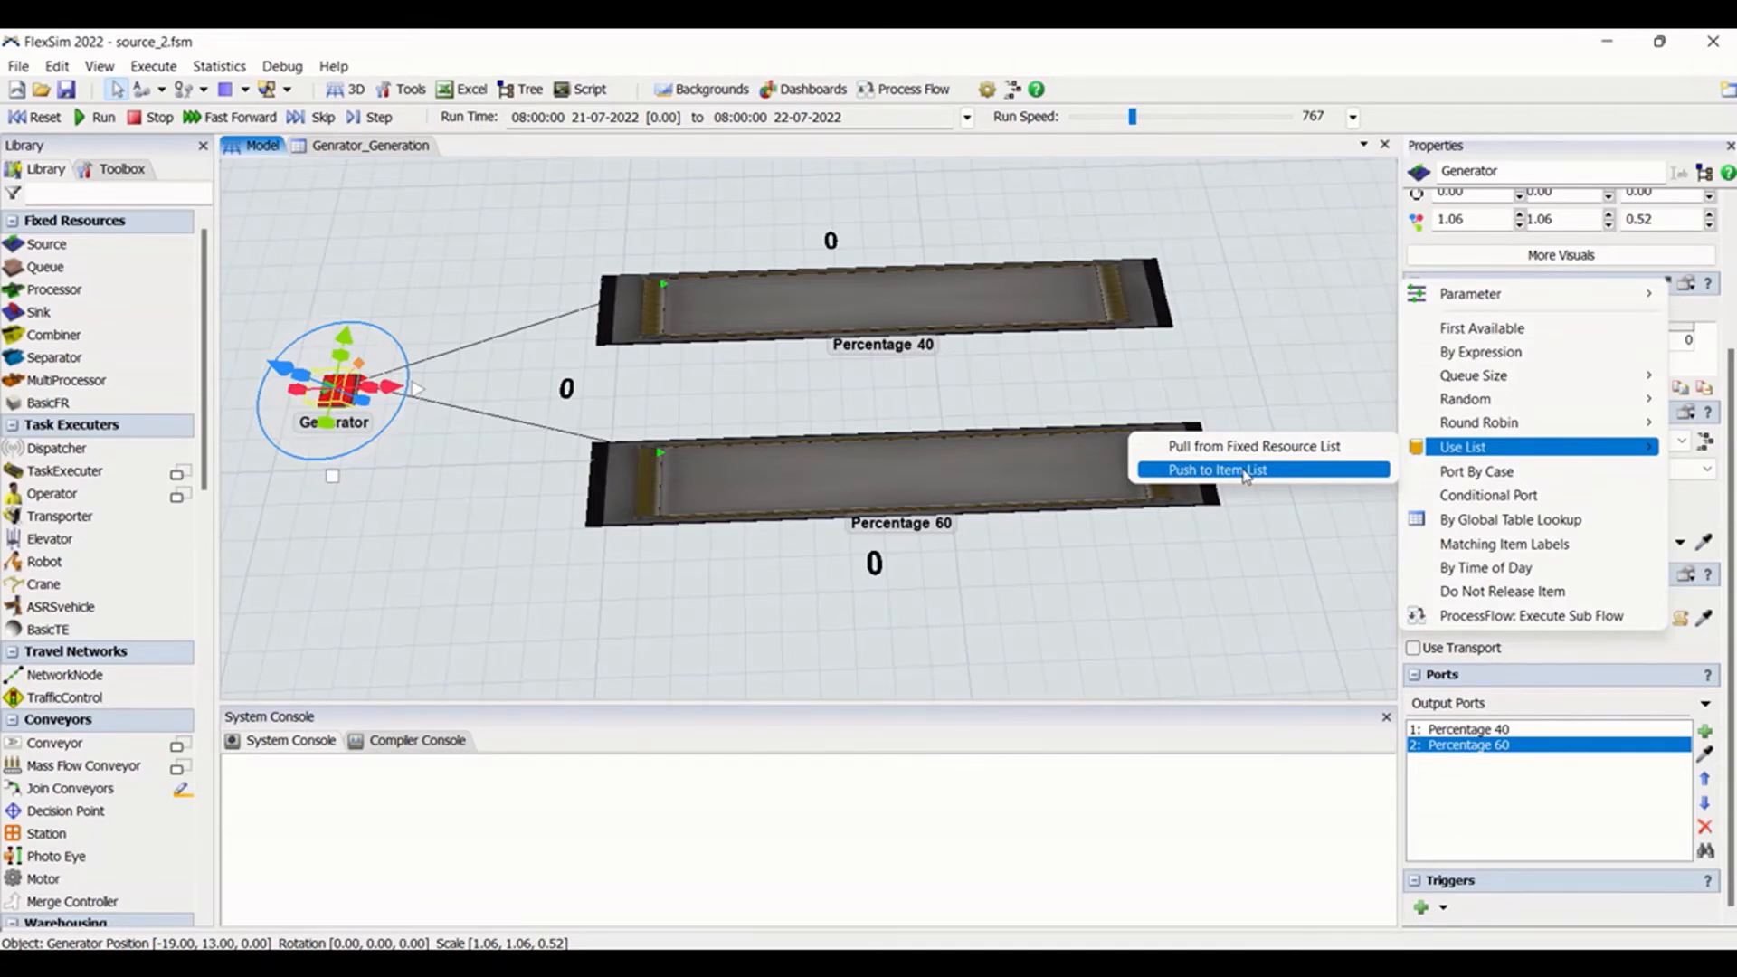
{"action": "left_click", "coordinate": [1558, 475]}
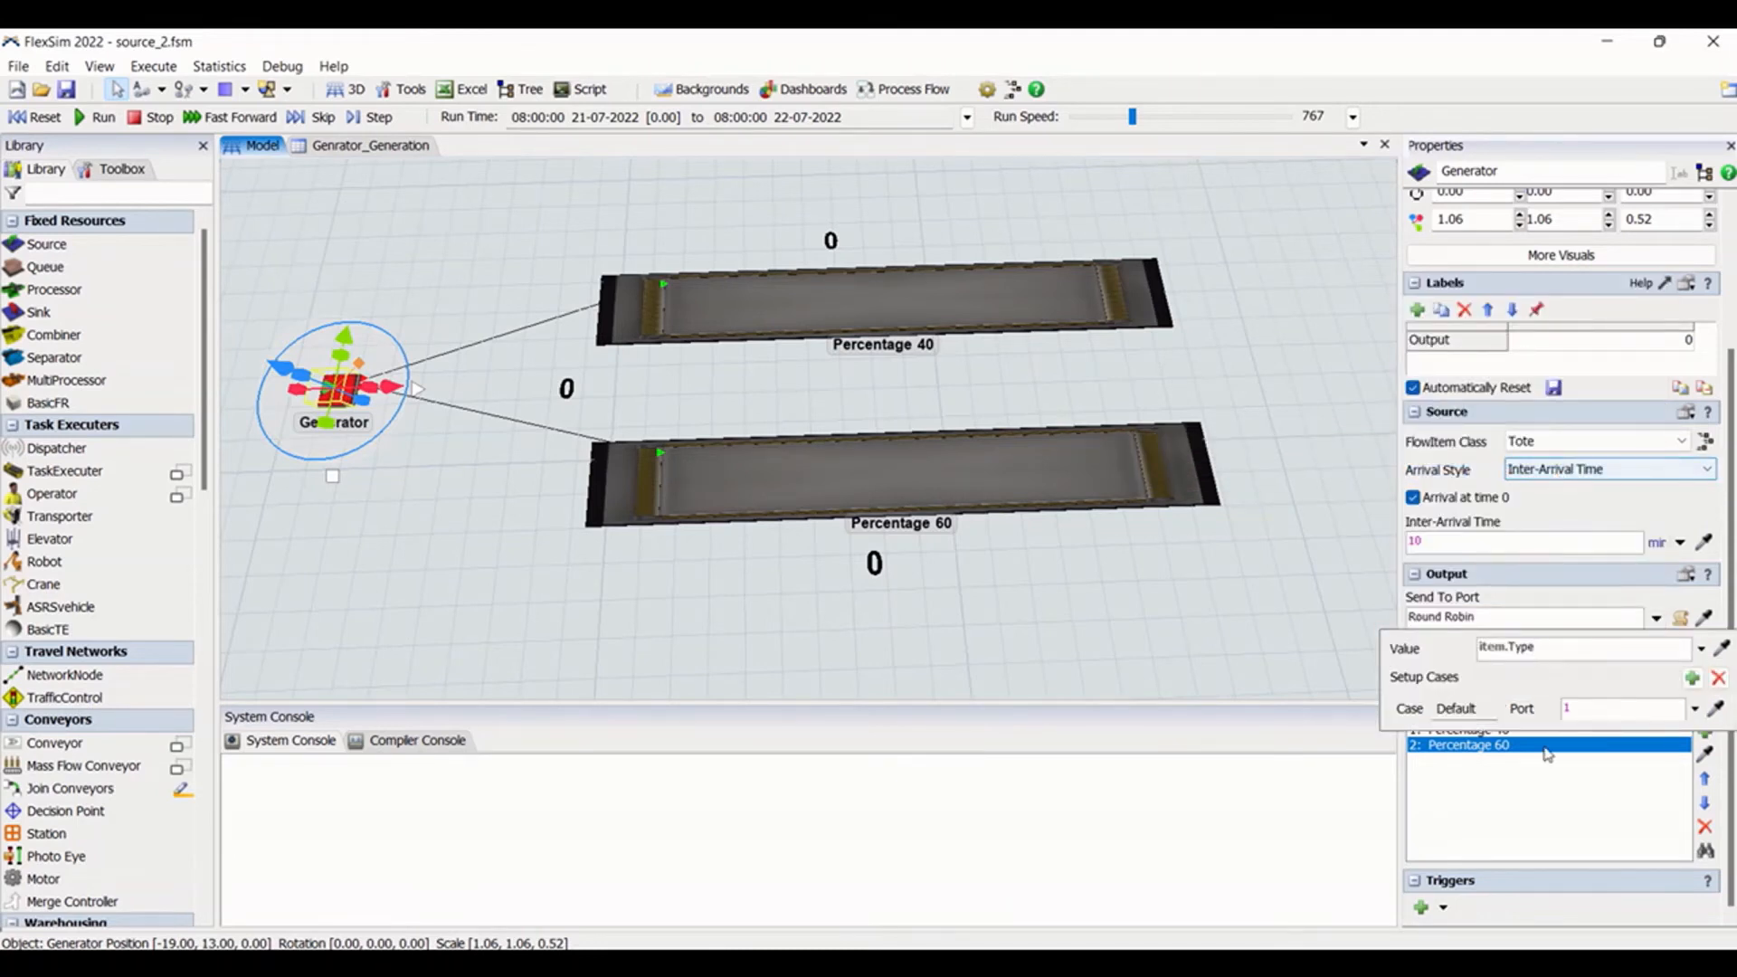
{"action": "left_click", "coordinate": [1692, 678]}
{"action": "left_click", "coordinate": [1692, 677]}
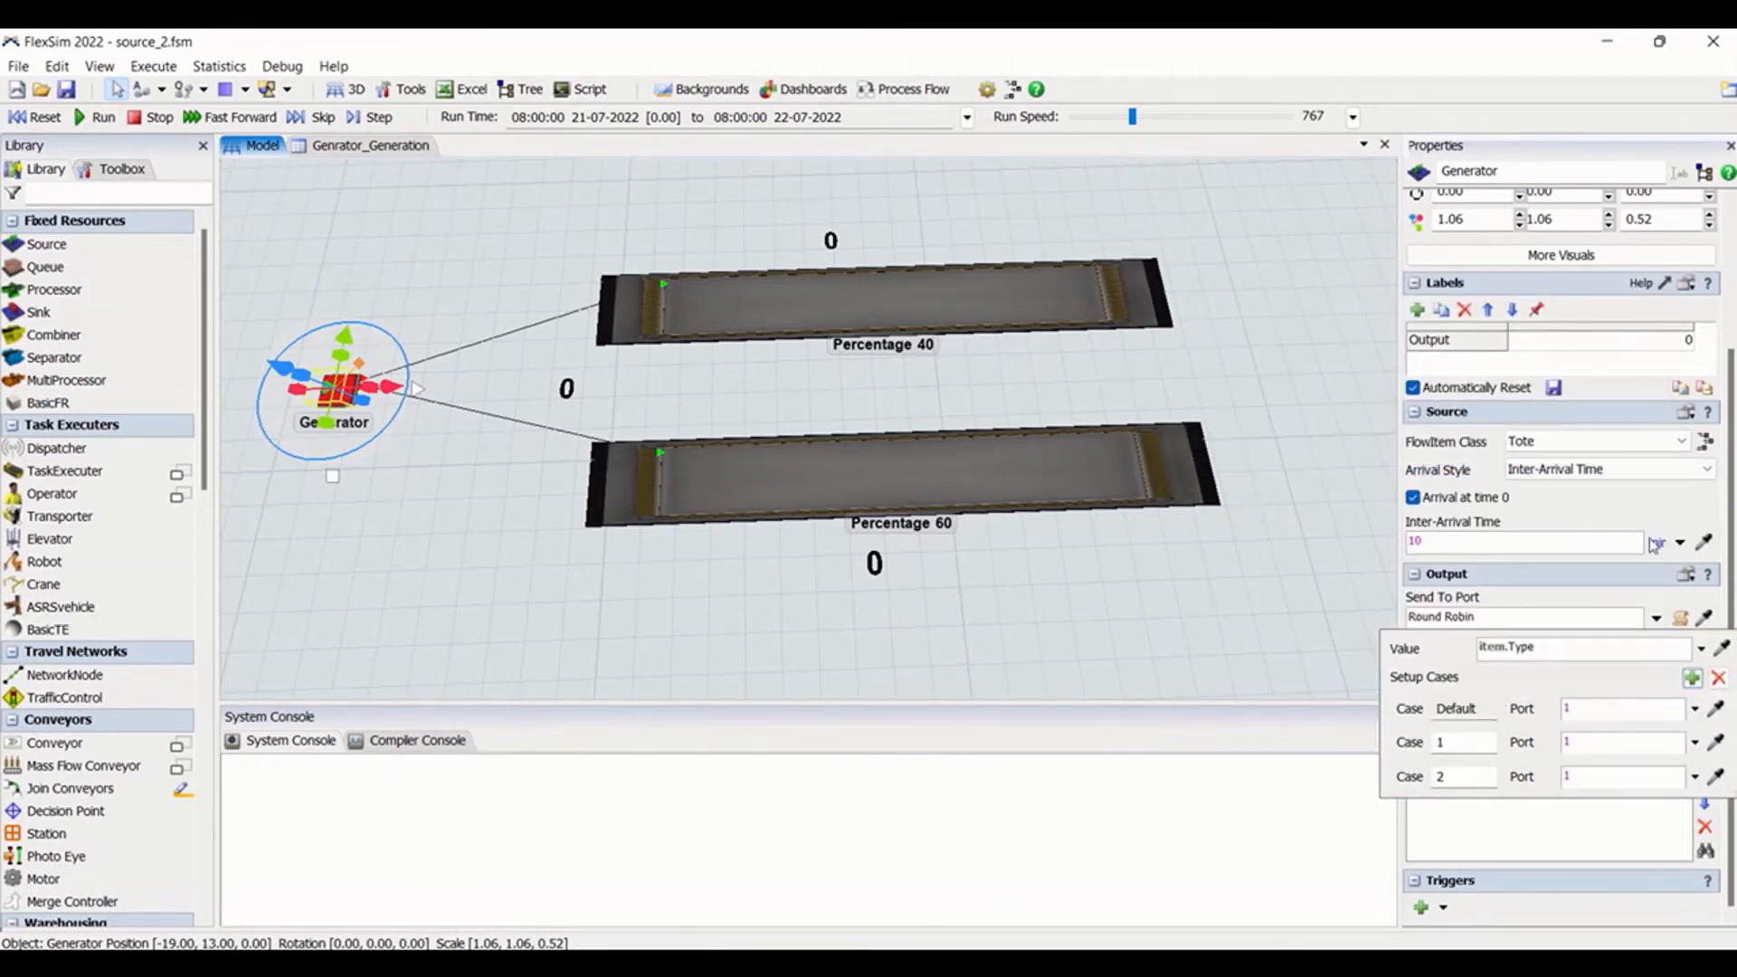
Set the Generator's Inter-Arrival Time to Values By Case and add cases 1 and 2, each with time 1
{"action": "left_click", "coordinate": [1680, 543]}
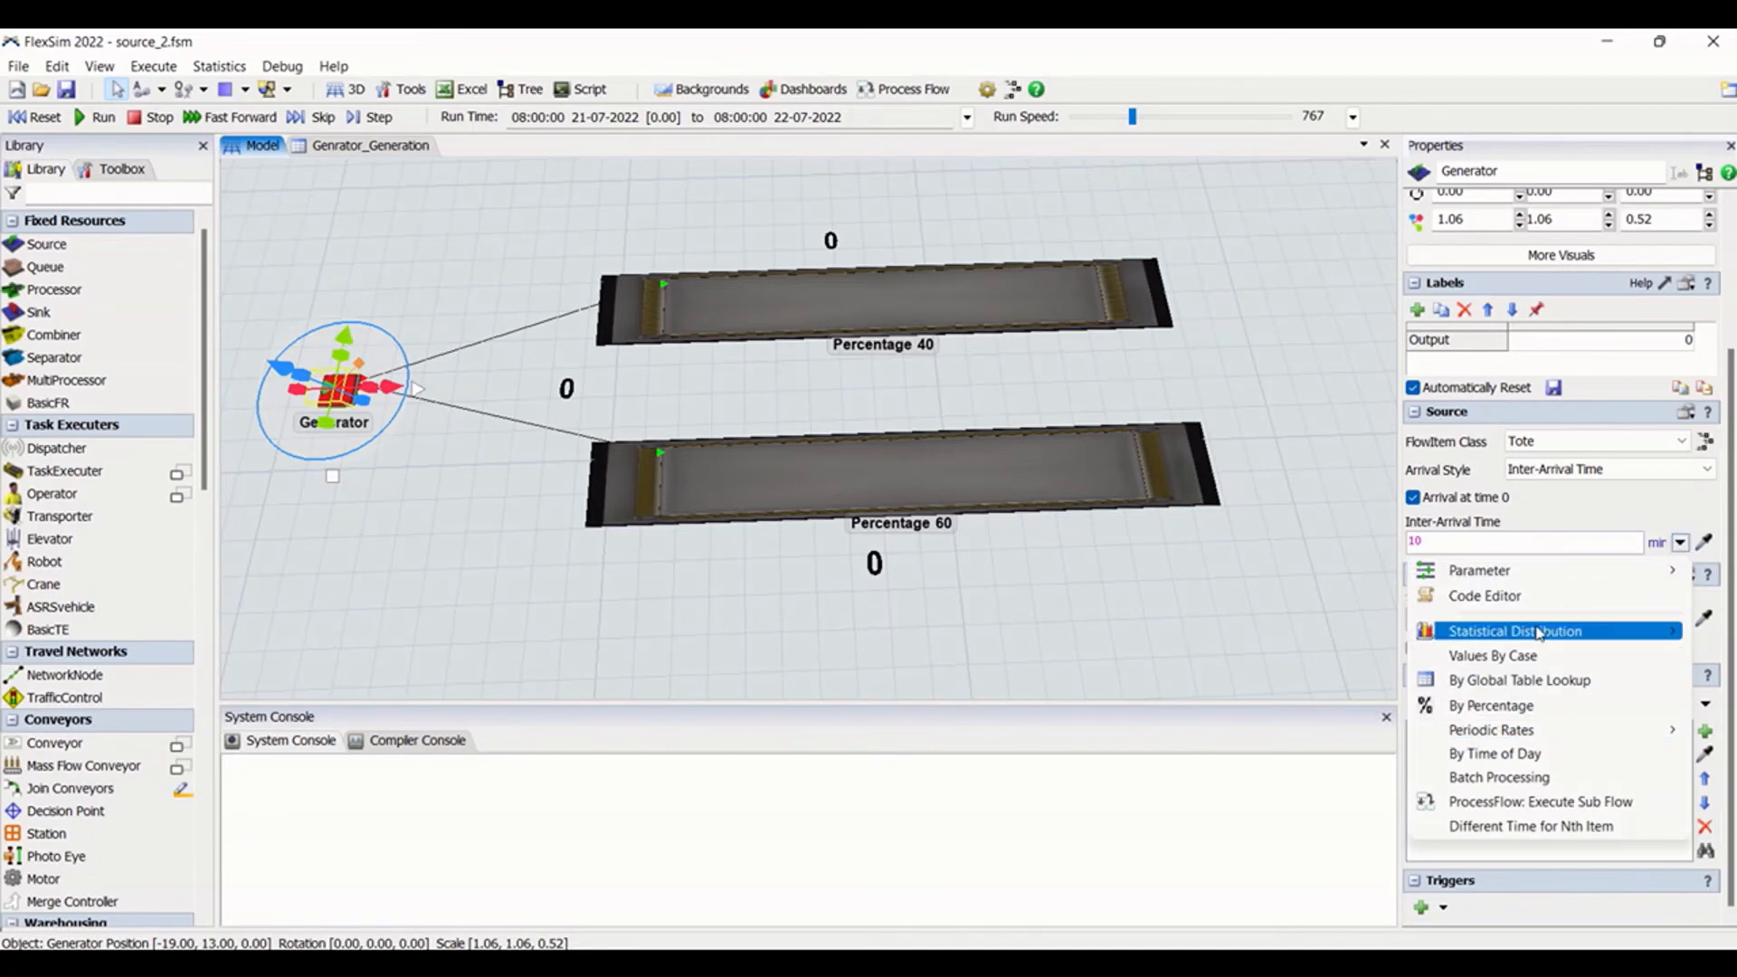
{"action": "left_click", "coordinate": [1529, 655]}
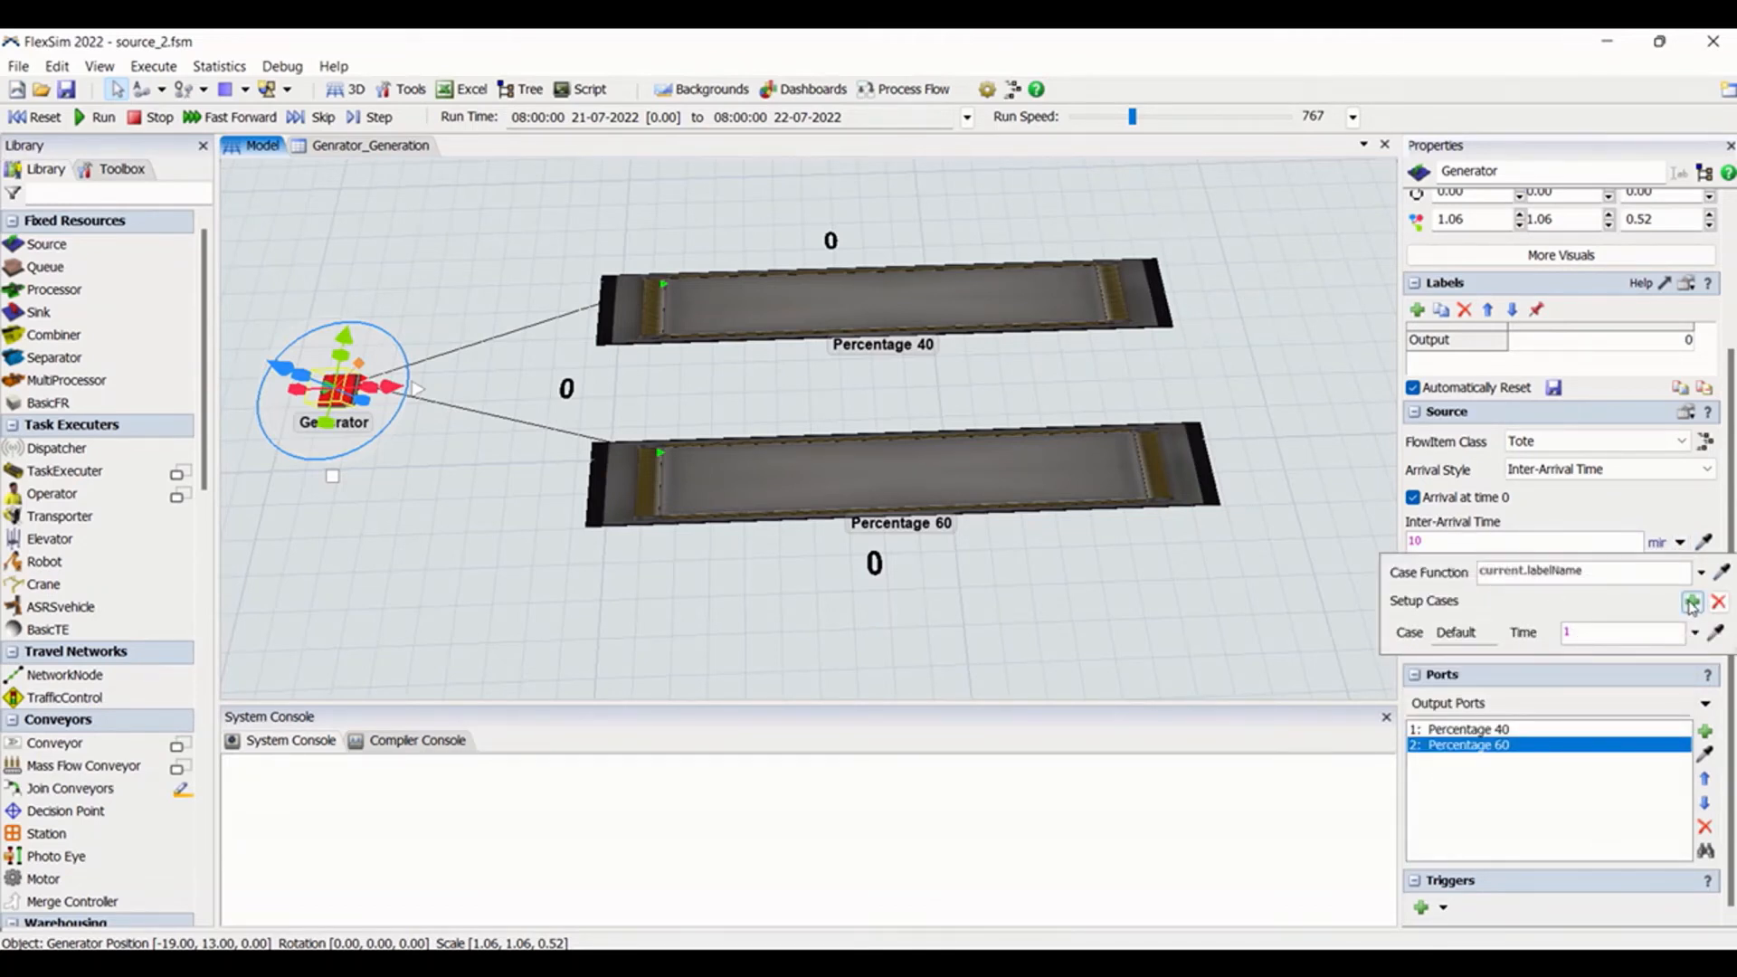
{"action": "double_click", "coordinate": [1691, 603]}
{"action": "left_click_drag", "start_coordinate": [1497, 571], "coordinate": [1595, 571]}
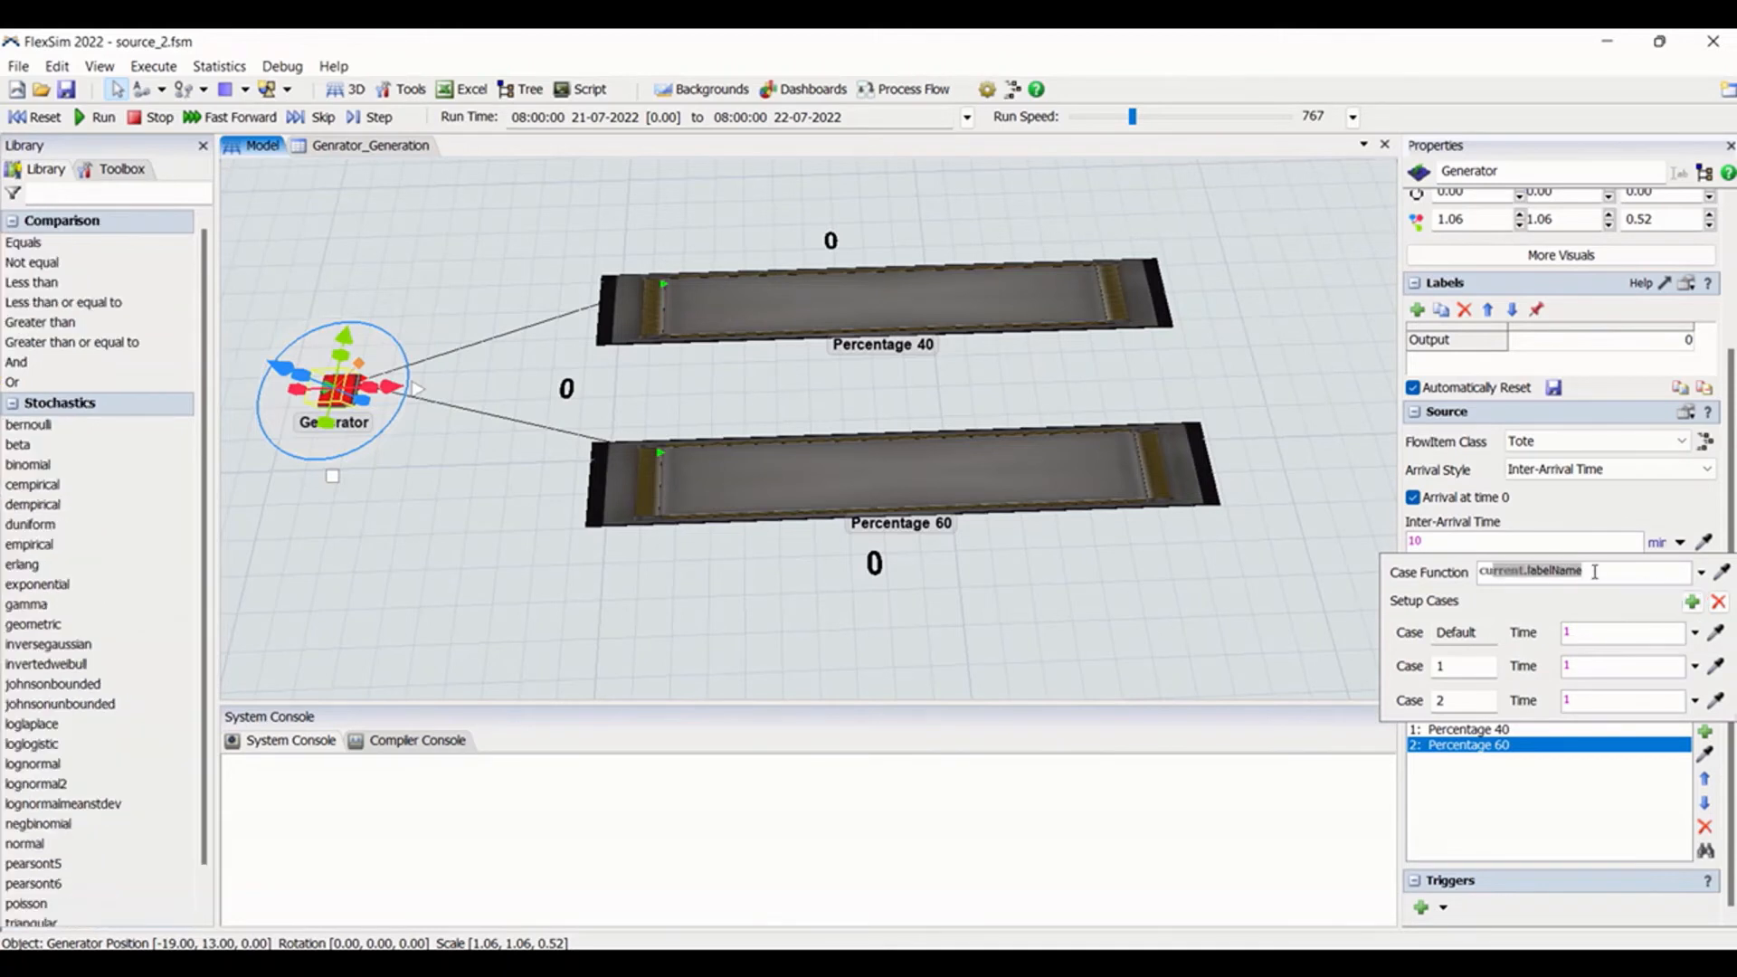
{"action": "left_click", "coordinate": [1590, 674]}
{"action": "left_click", "coordinate": [1583, 699]}
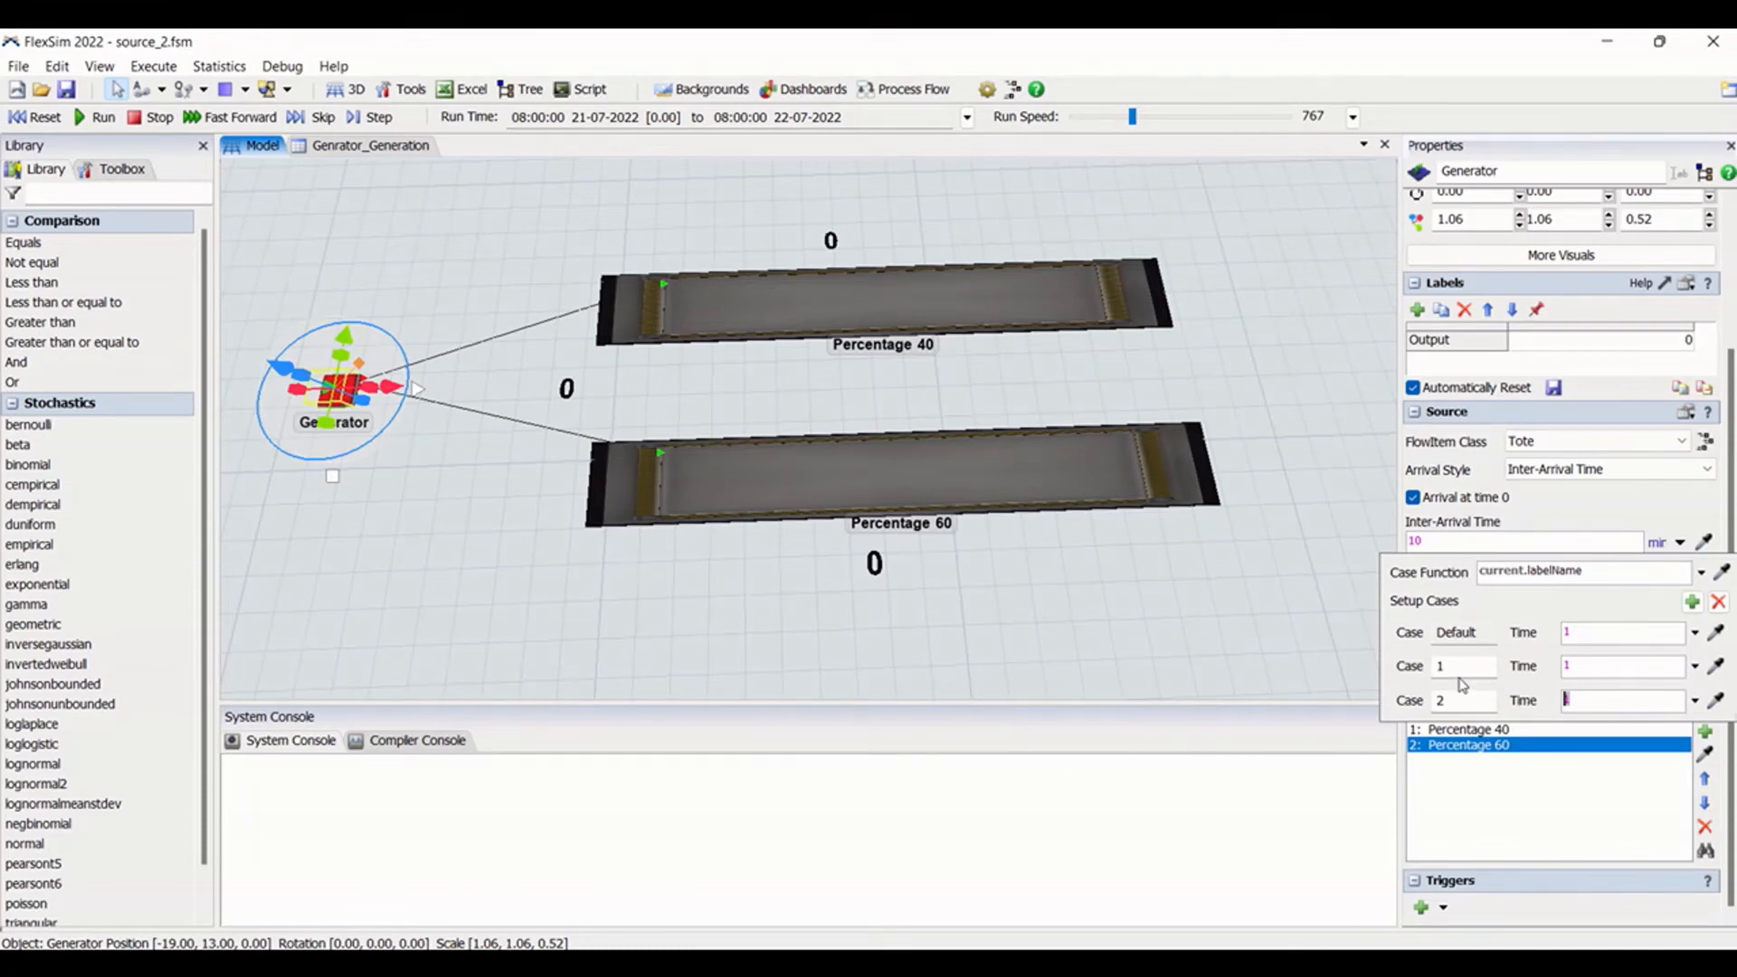
{"action": "left_click", "coordinate": [1583, 672]}
{"action": "double_click", "coordinate": [1452, 704]}
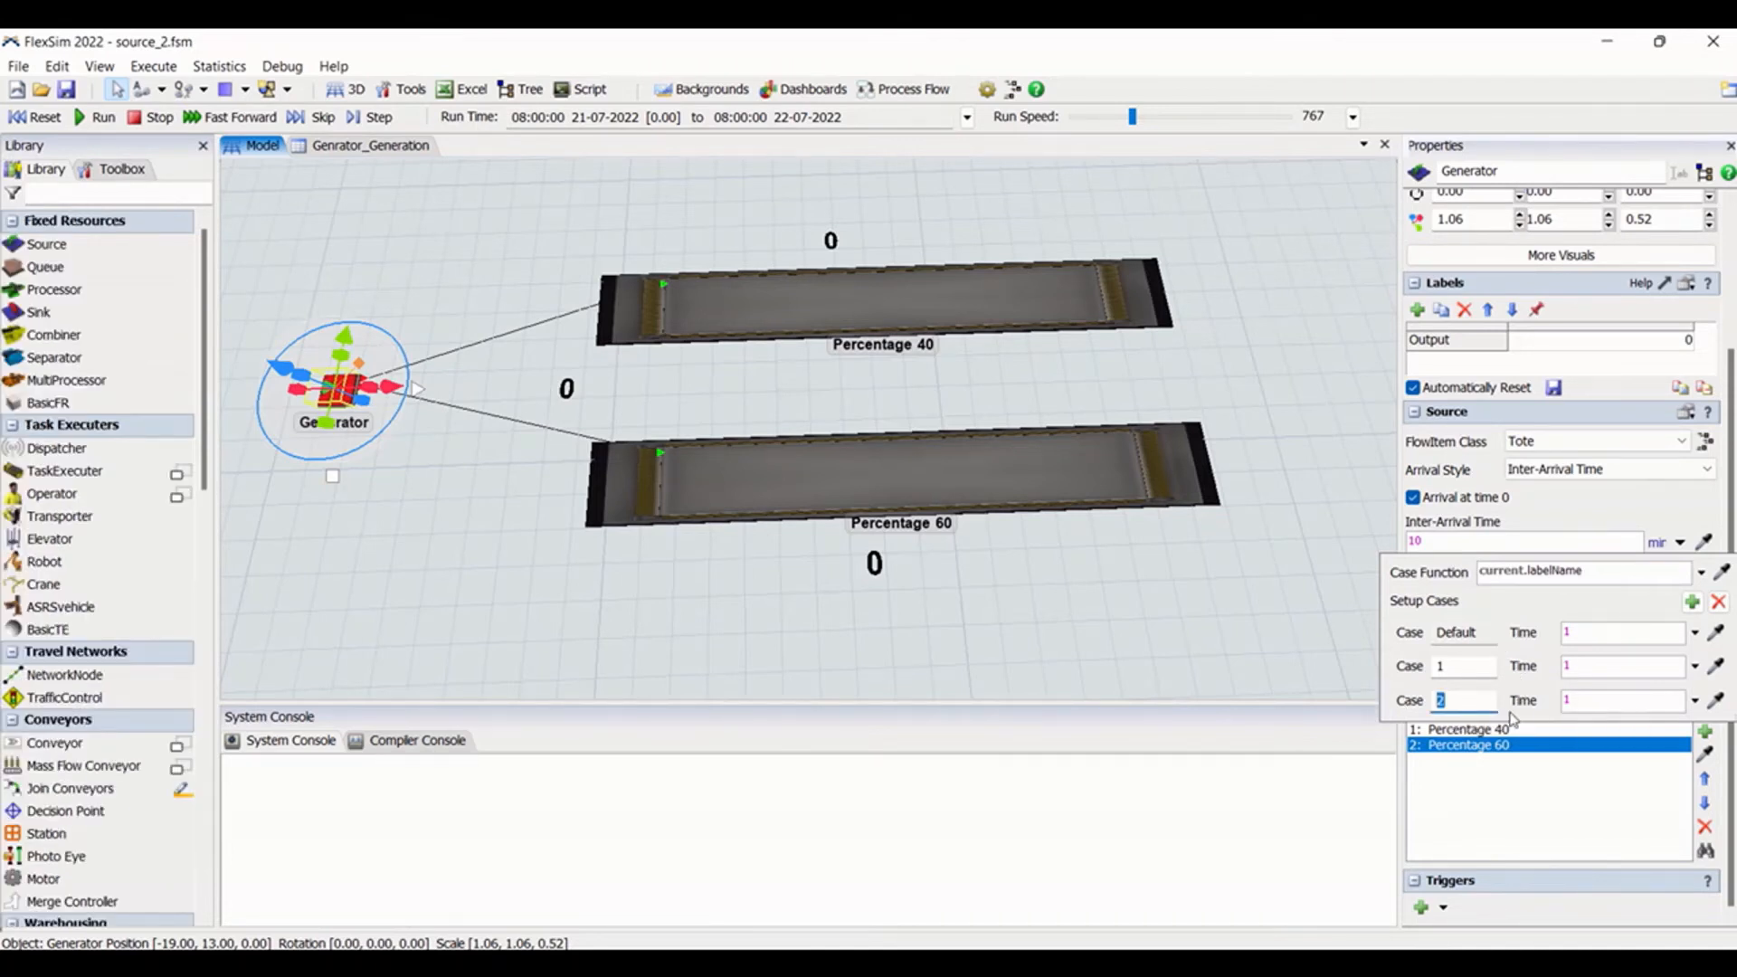
{"action": "left_click", "coordinate": [1599, 696]}
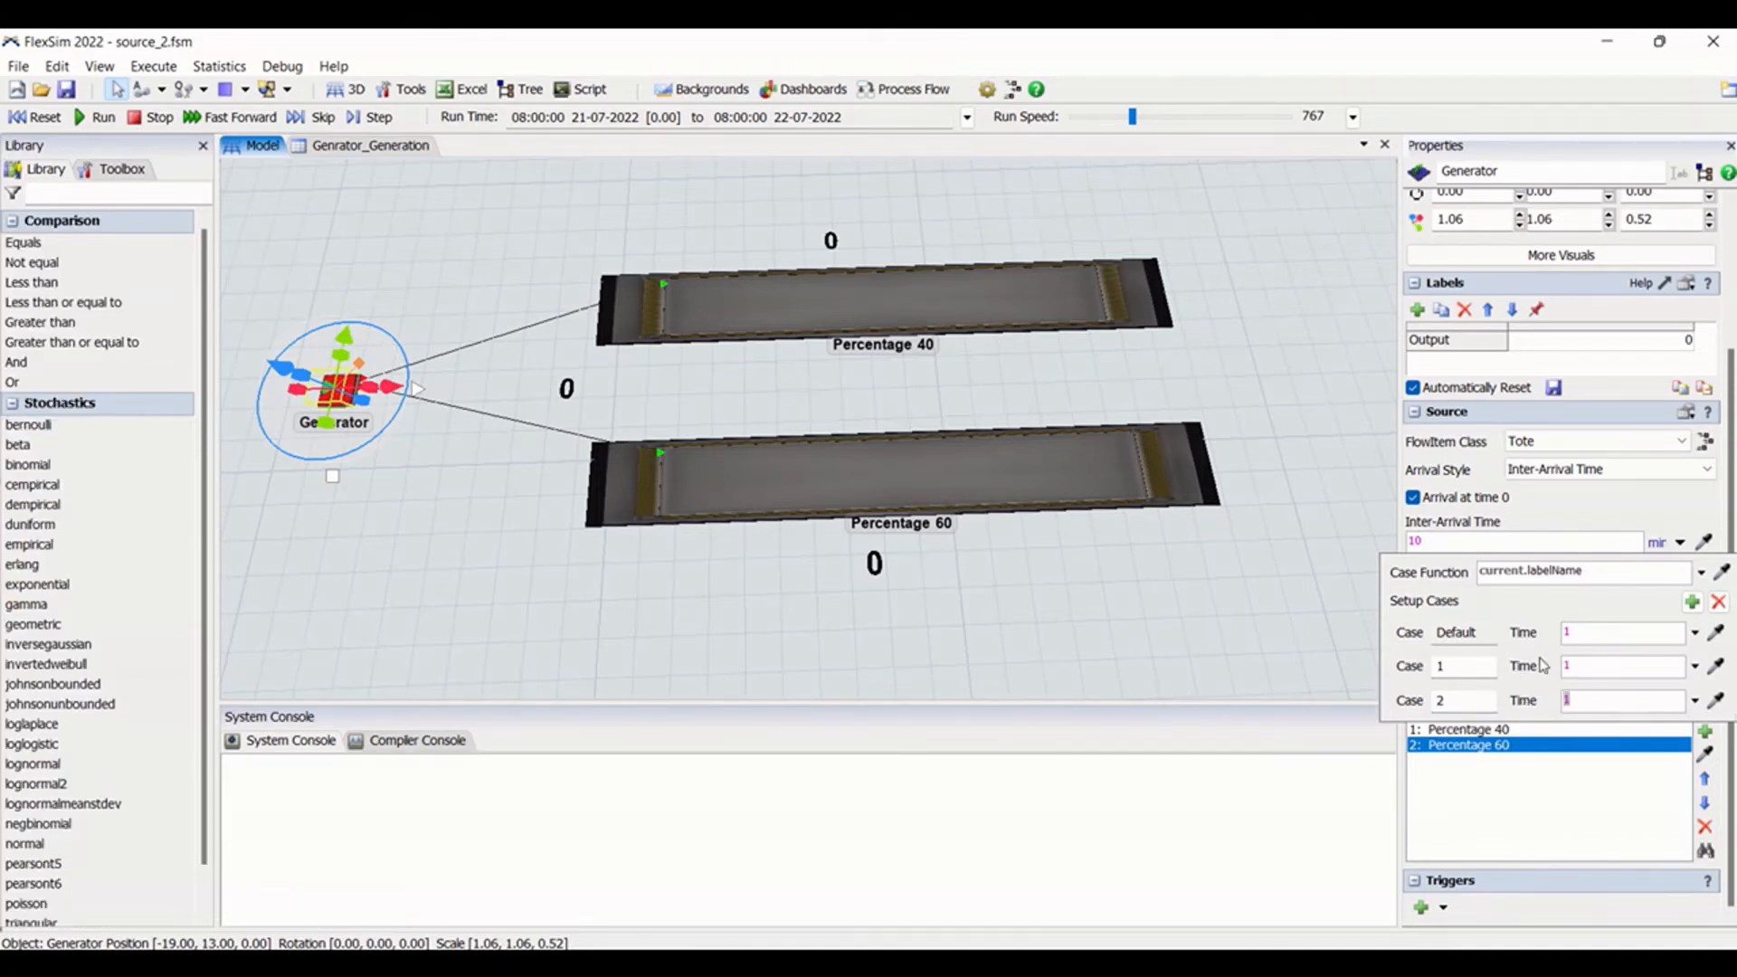
{"action": "left_click", "coordinate": [1633, 502]}
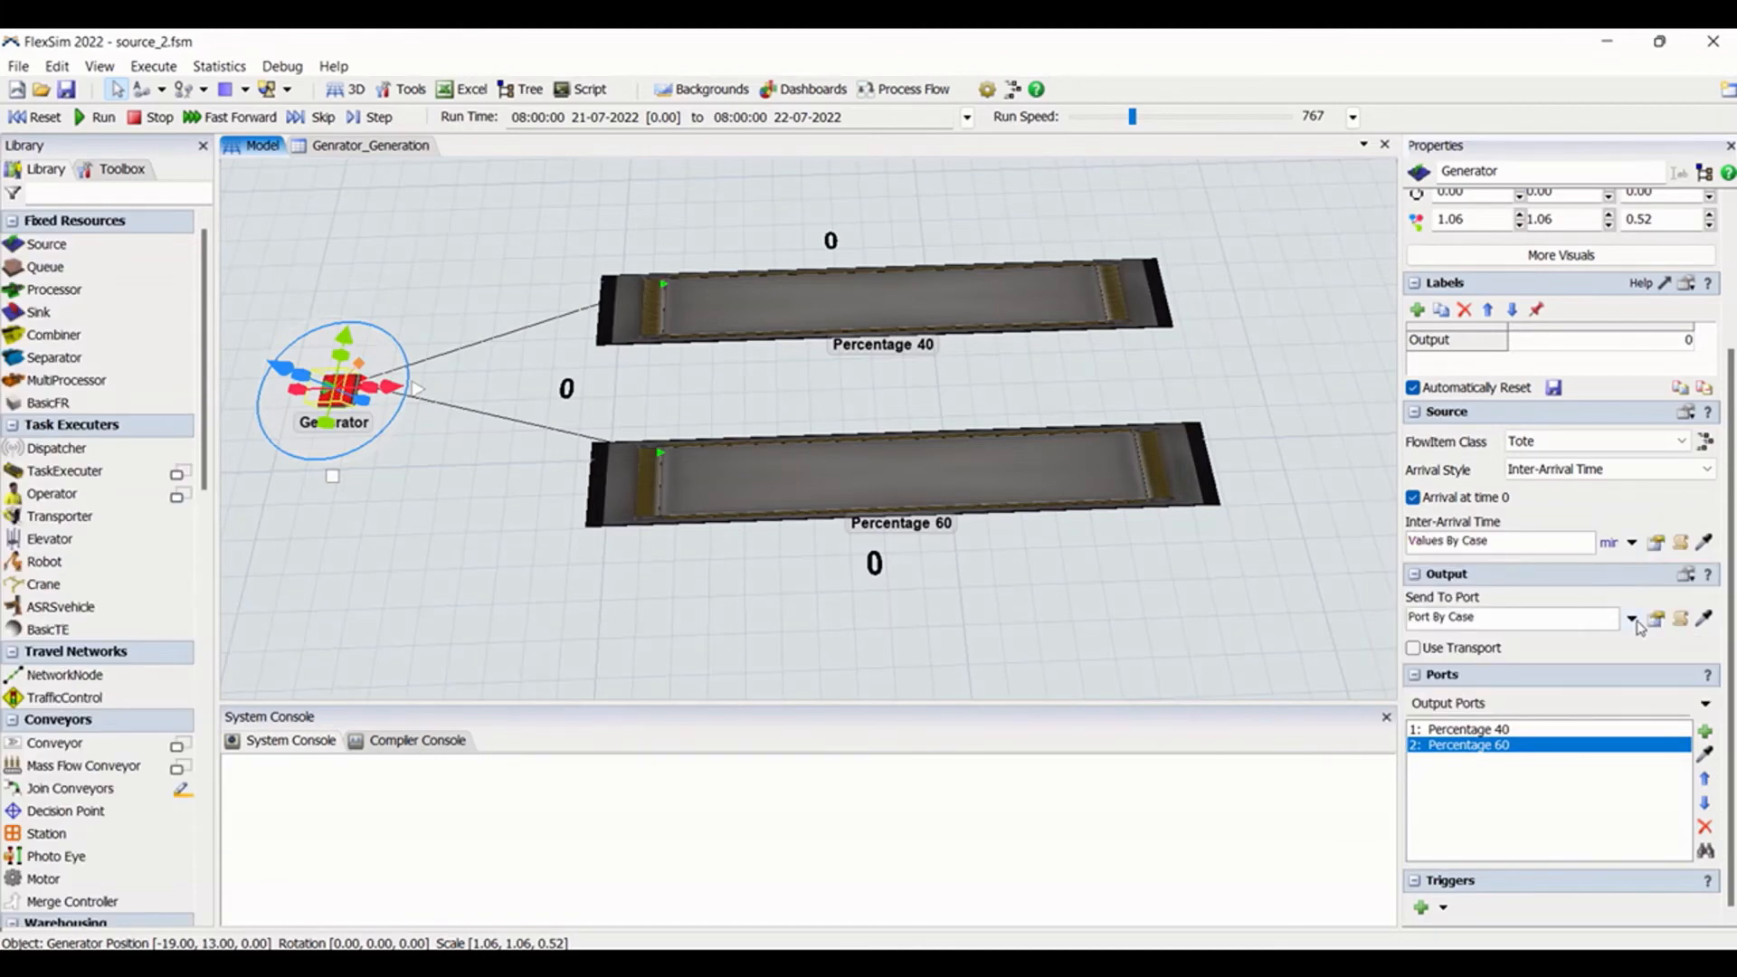
Set the Port By Case ports of the Generator's Send To Port rule to port 1 for case 1 and port 2 for case 2
{"action": "left_click", "coordinate": [1631, 619]}
{"action": "left_click", "coordinate": [1658, 620]}
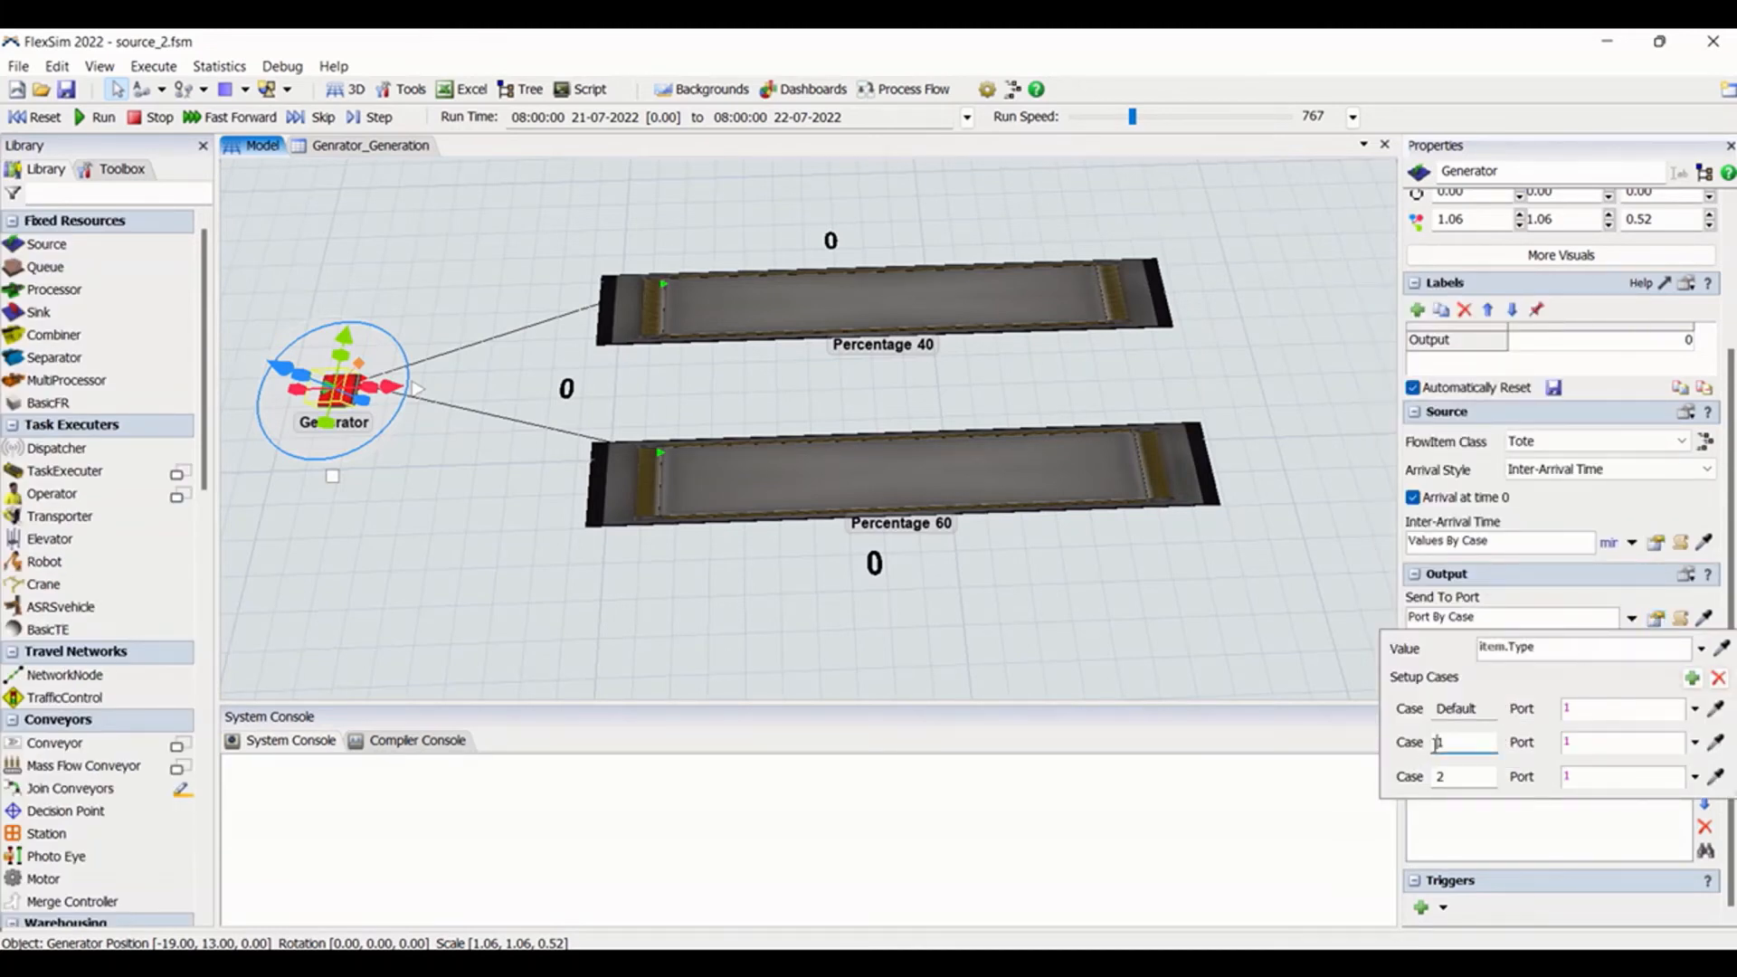
{"action": "left_click", "coordinate": [1565, 742]}
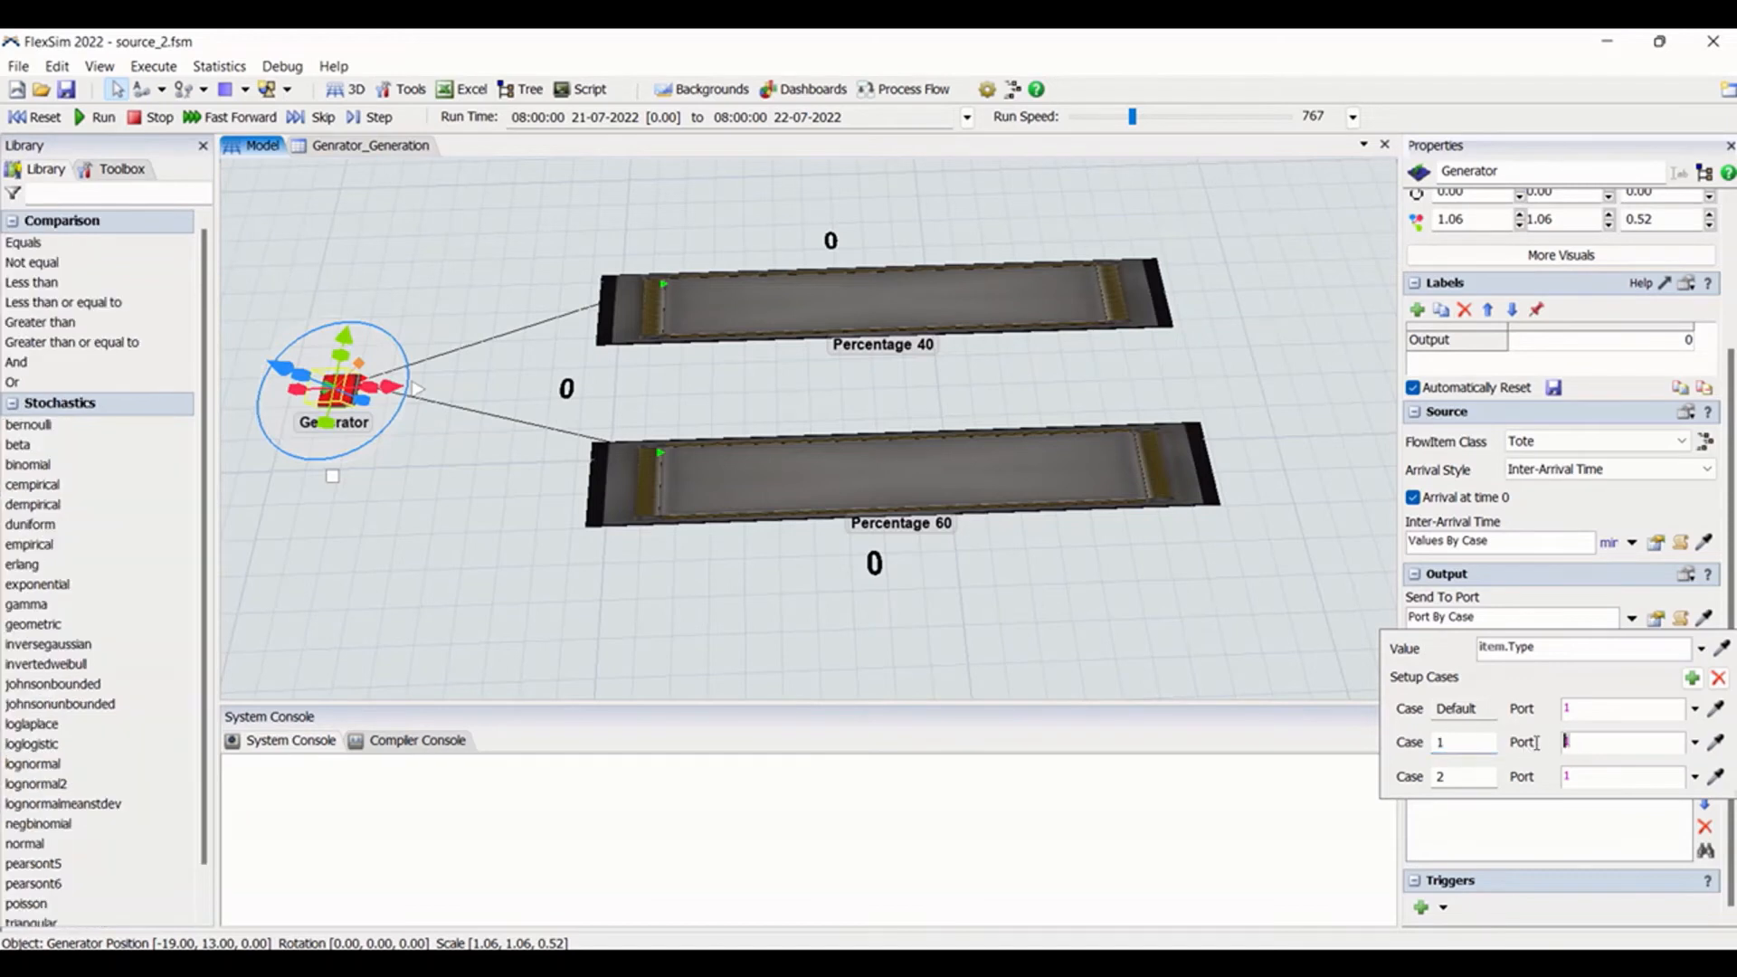
{"action": "left_click", "coordinate": [1599, 780]}
{"action": "left_click", "coordinate": [1601, 712]}
{"action": "left_click_drag", "start_coordinate": [1436, 708], "coordinate": [1486, 708]}
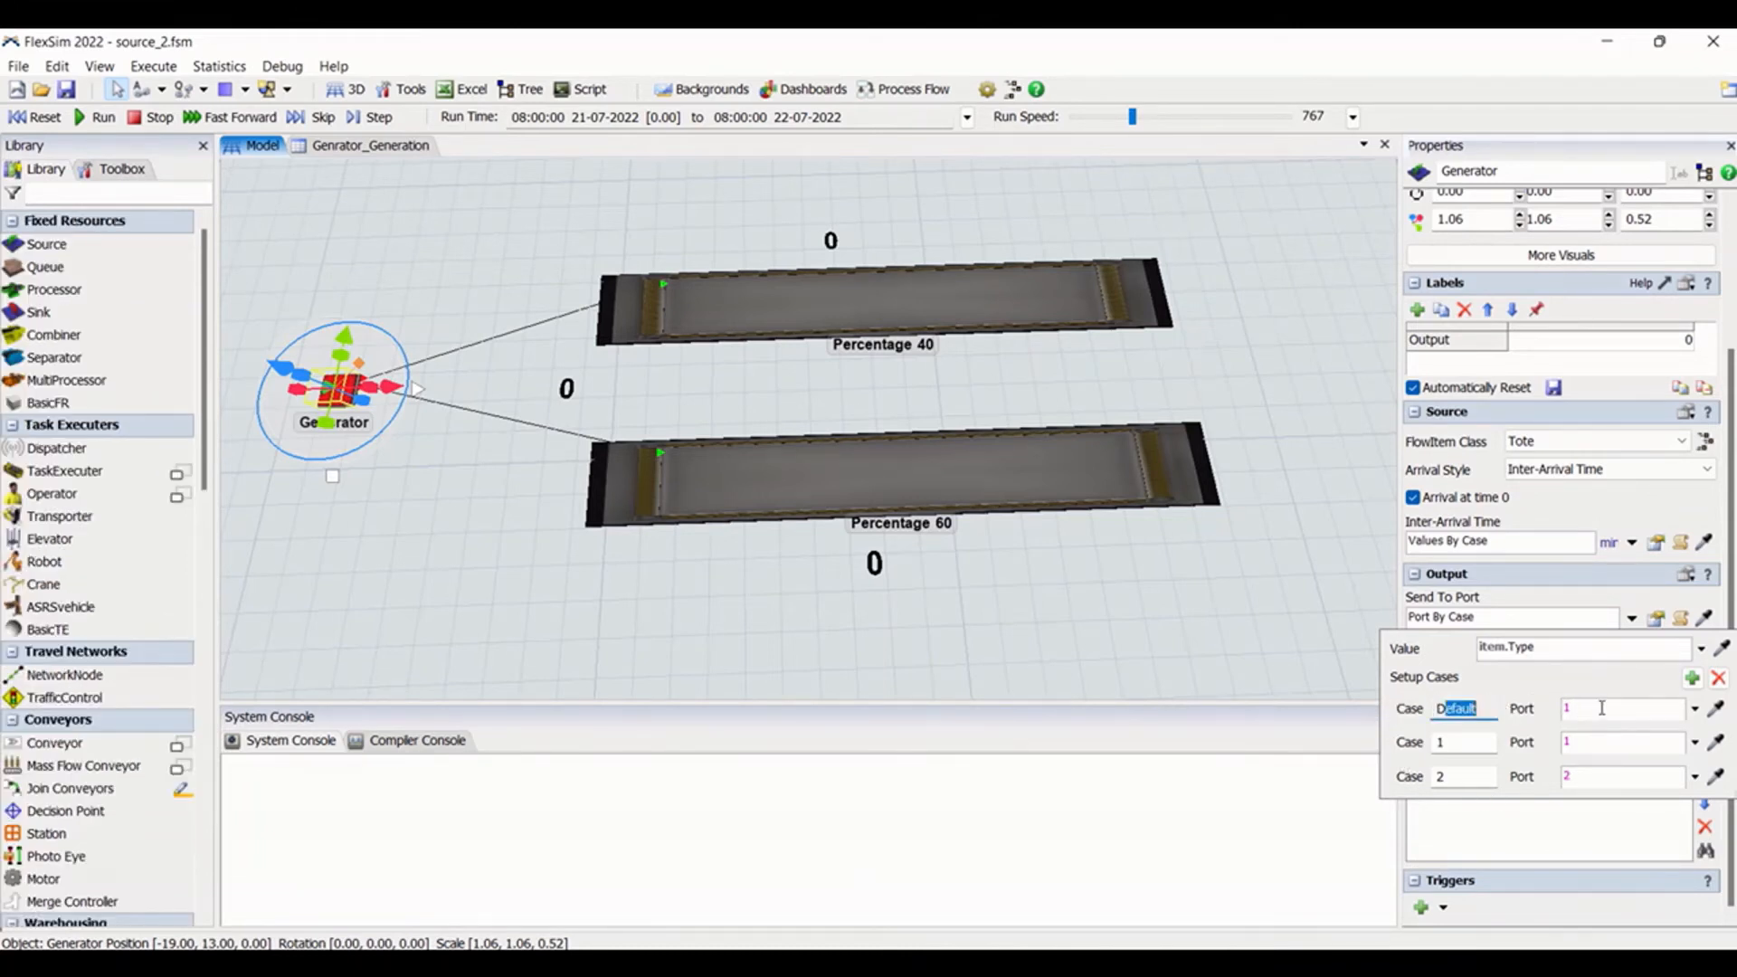
{"action": "left_click_drag", "start_coordinate": [1600, 709], "coordinate": [1538, 708]}
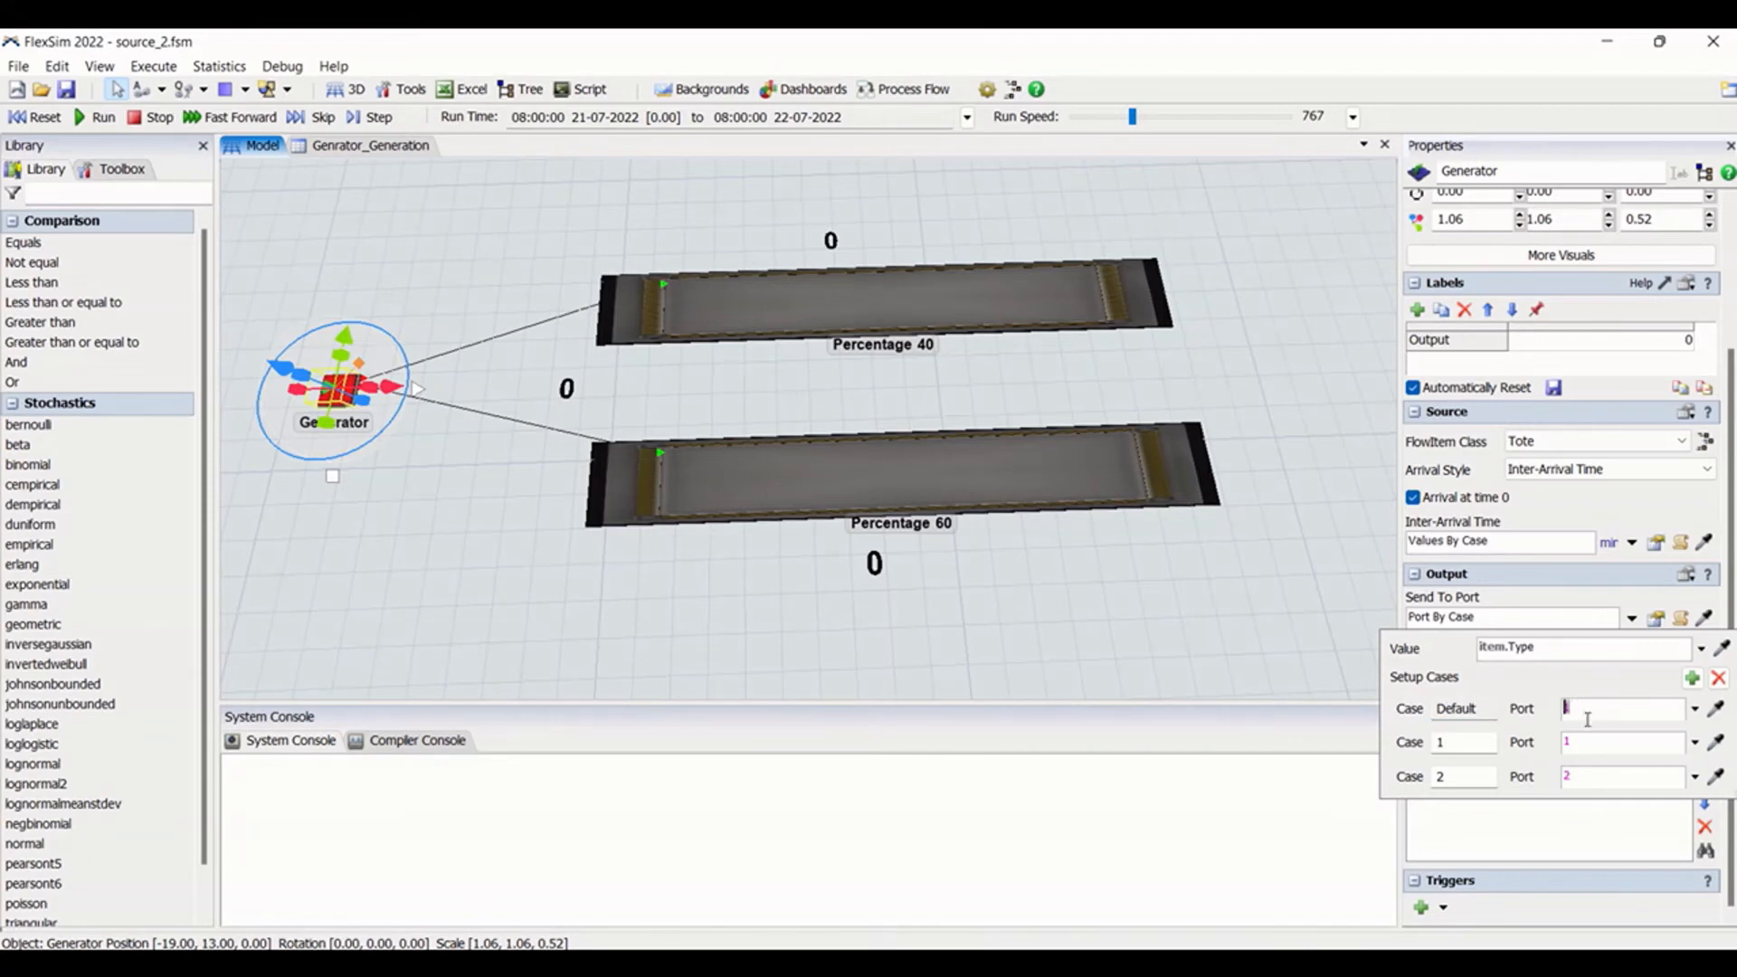
{"action": "left_click", "coordinate": [1611, 598]}
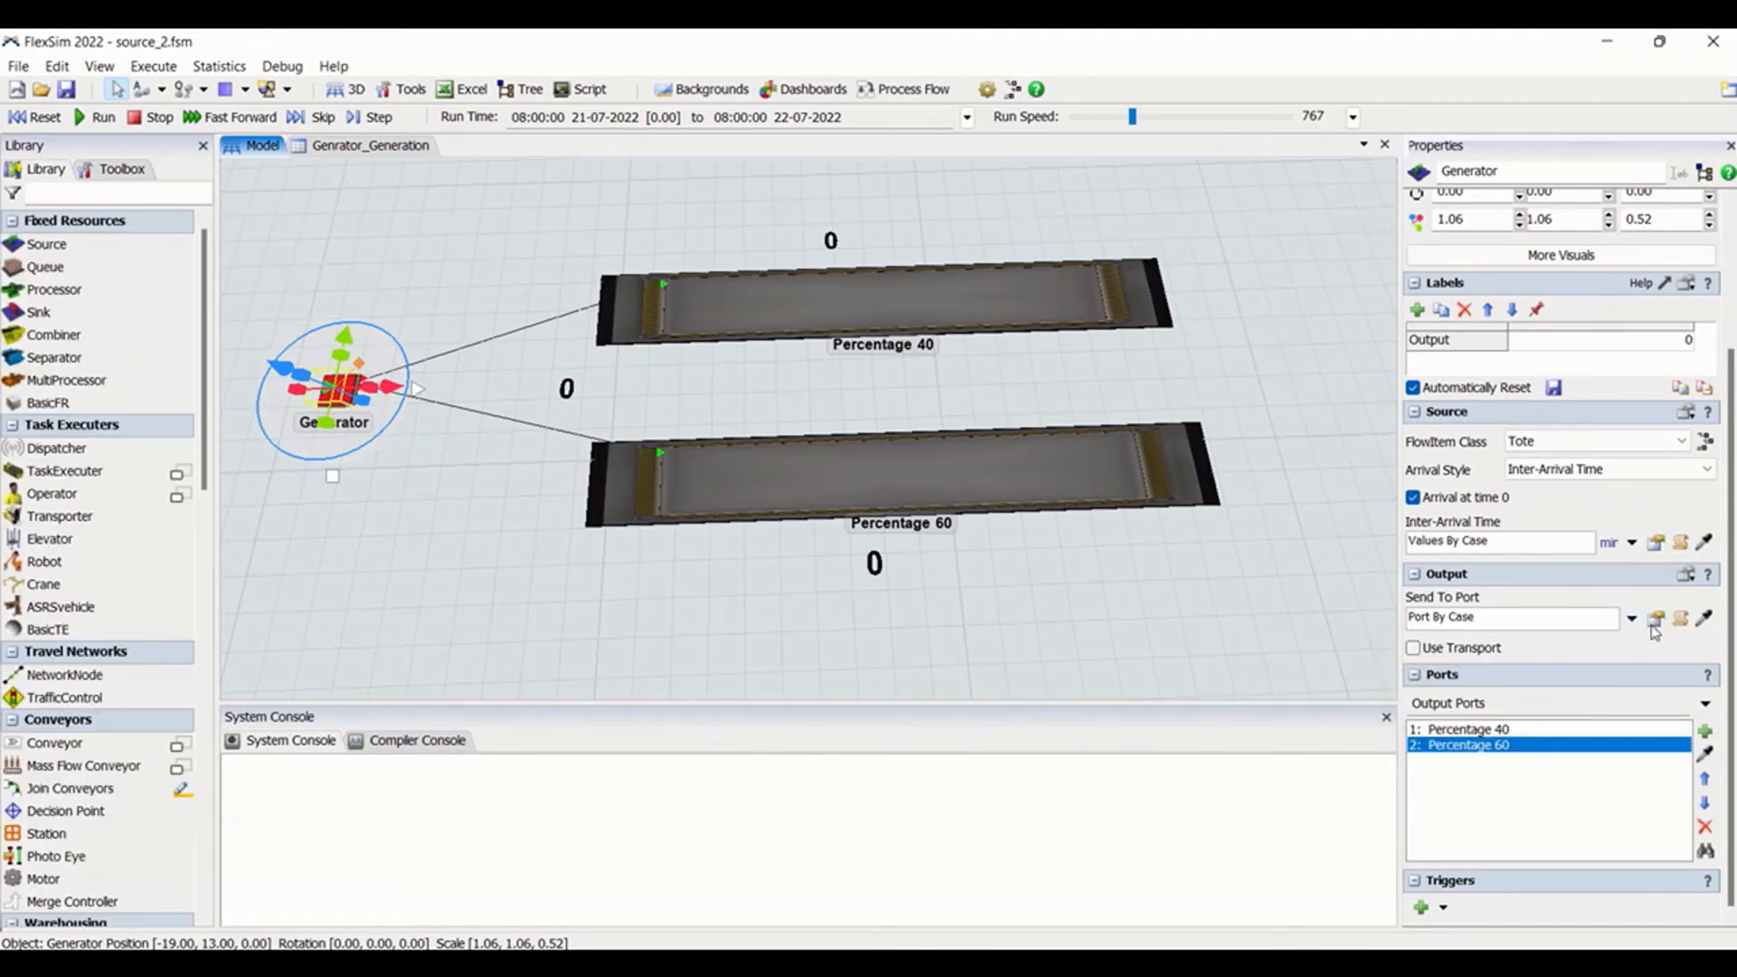
Switch the Generator's Send To Port rule to Conditional Port and set its Inter-Arrival Time to 5
{"action": "left_click", "coordinate": [1631, 618]}
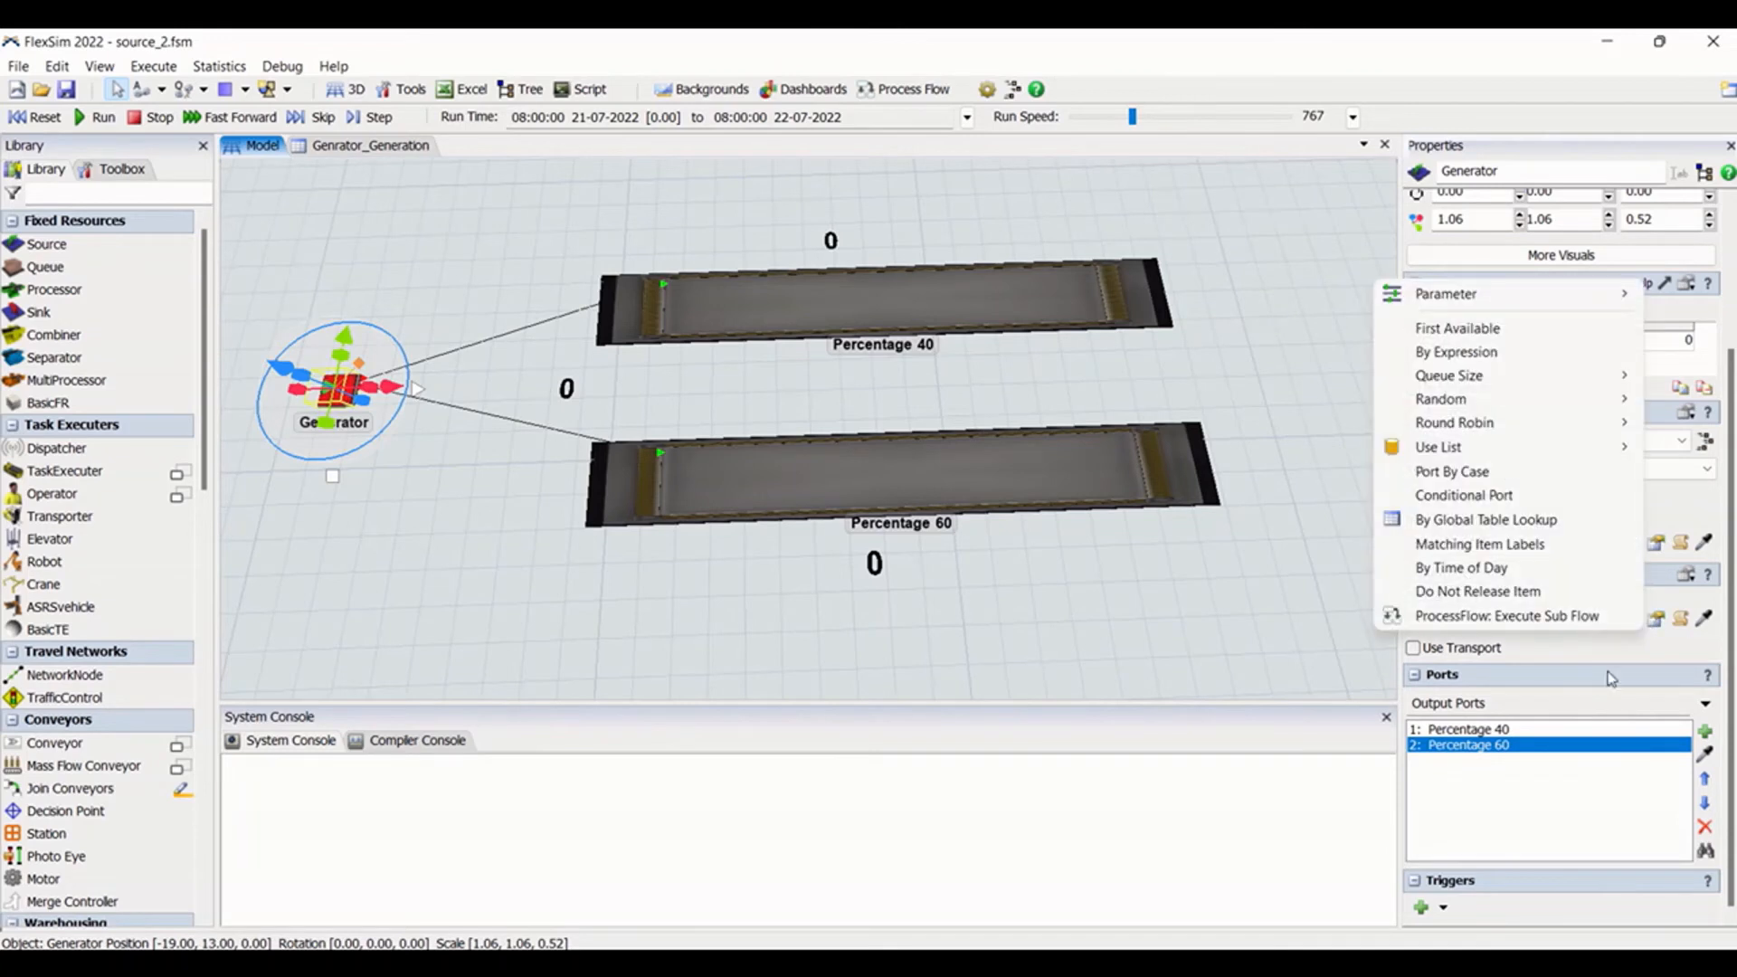
{"action": "left_click", "coordinate": [1523, 494]}
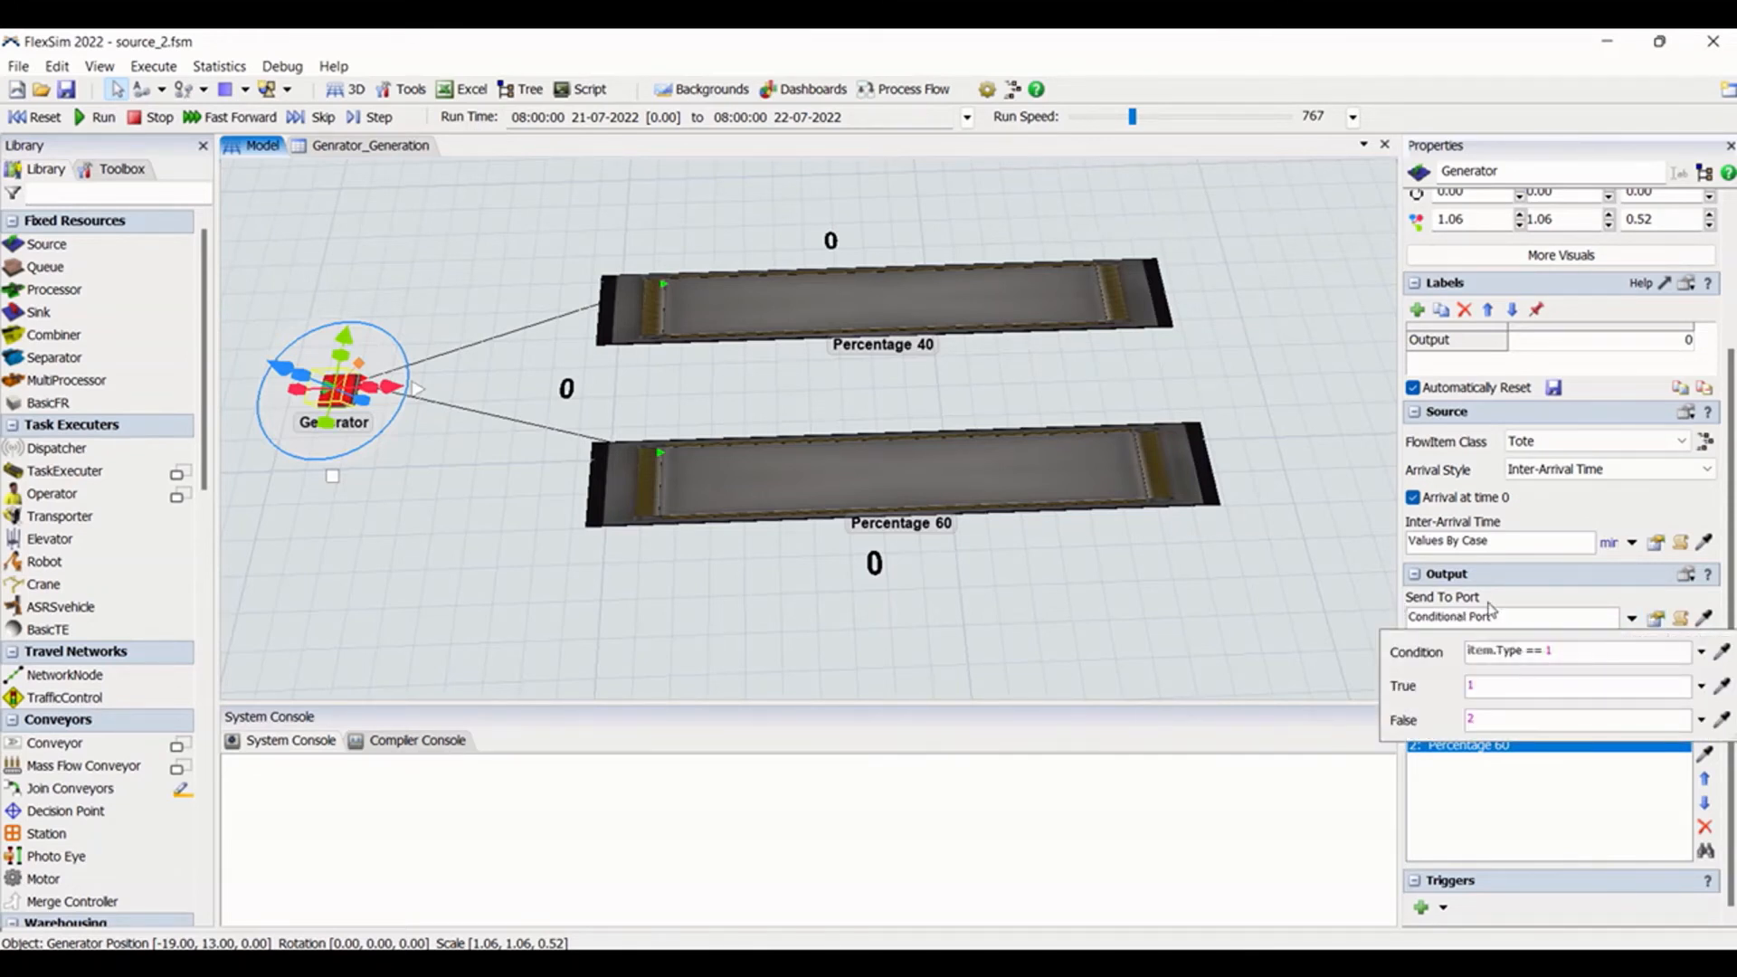
{"action": "left_click", "coordinate": [1527, 539]}
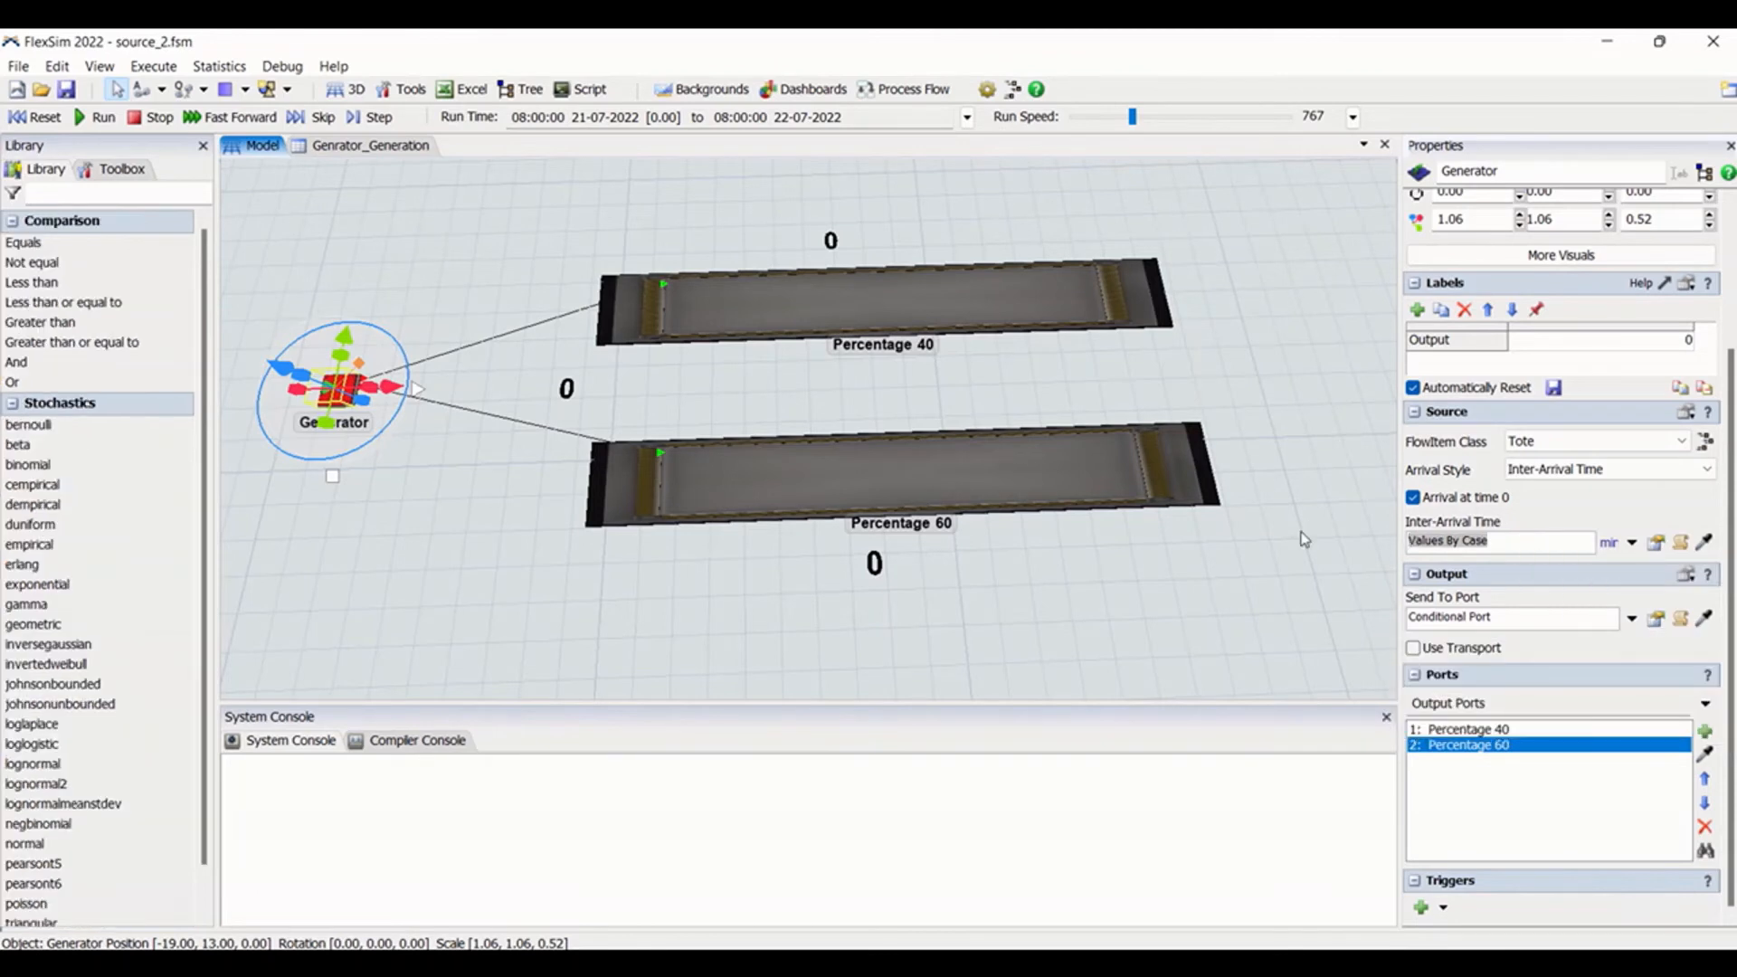
{"action": "type", "text": "1"}
Examine the condition and the True and False port values of the Generator's Conditional Port rule
{"action": "left_click", "coordinate": [1654, 621]}
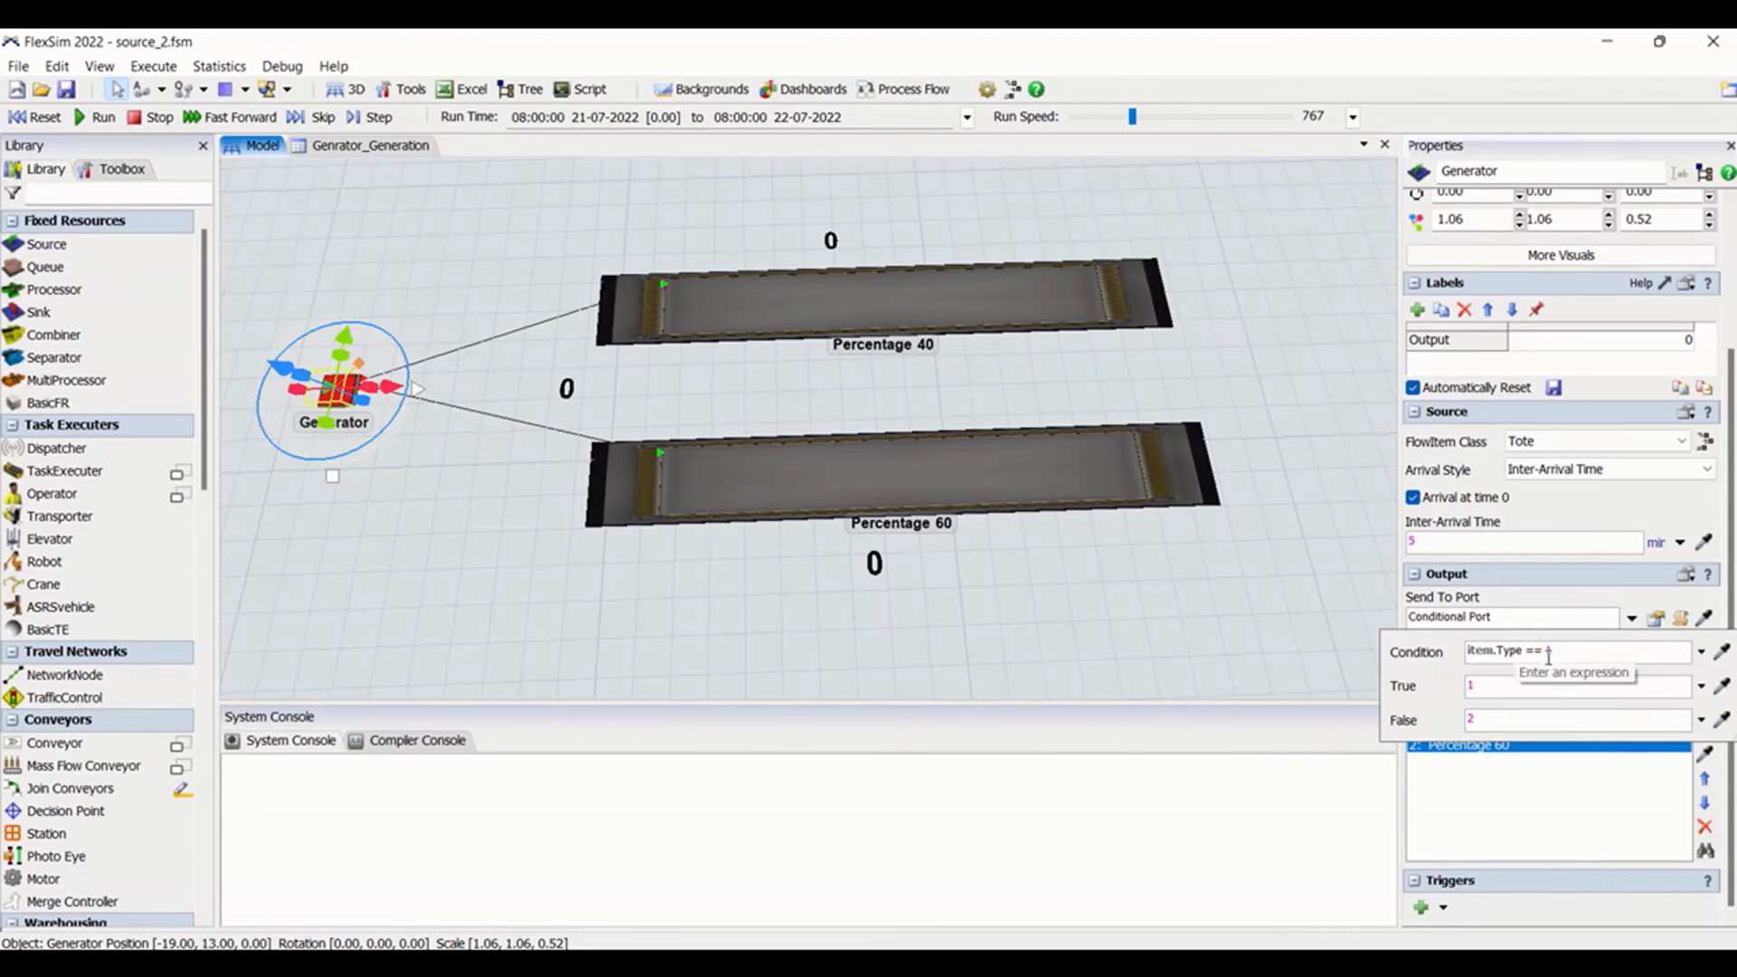
{"action": "left_click", "coordinate": [1468, 684]}
{"action": "left_click", "coordinate": [1412, 729]}
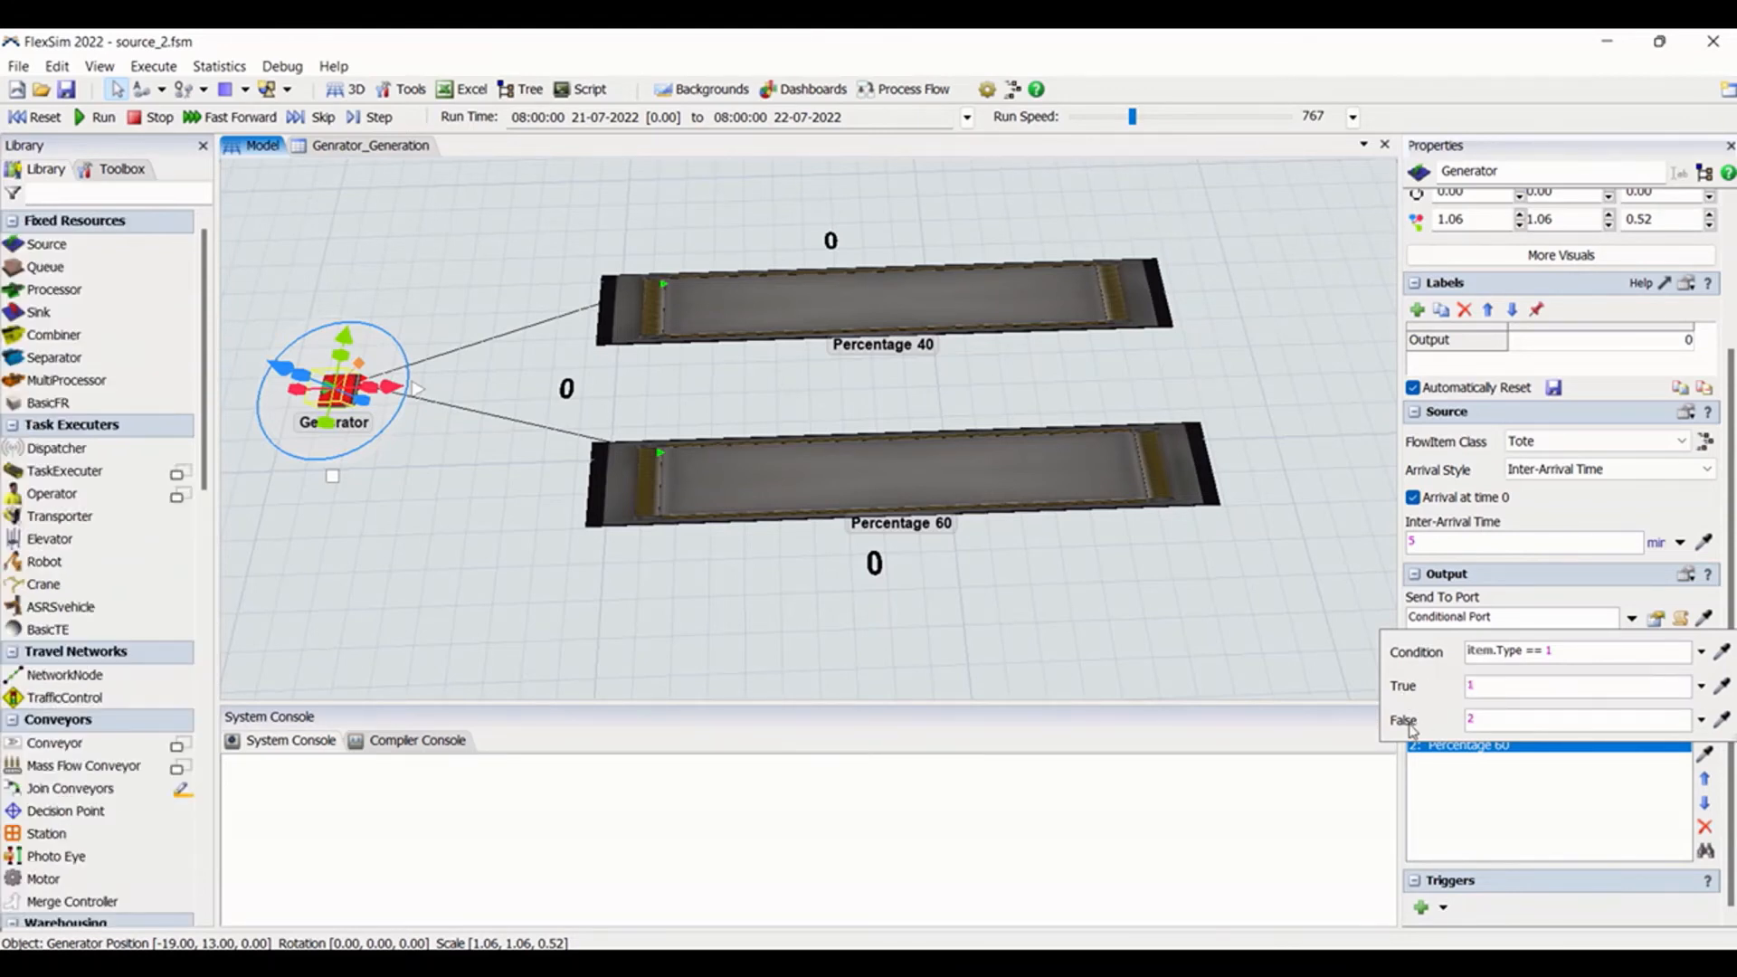
{"action": "left_click", "coordinate": [1509, 721]}
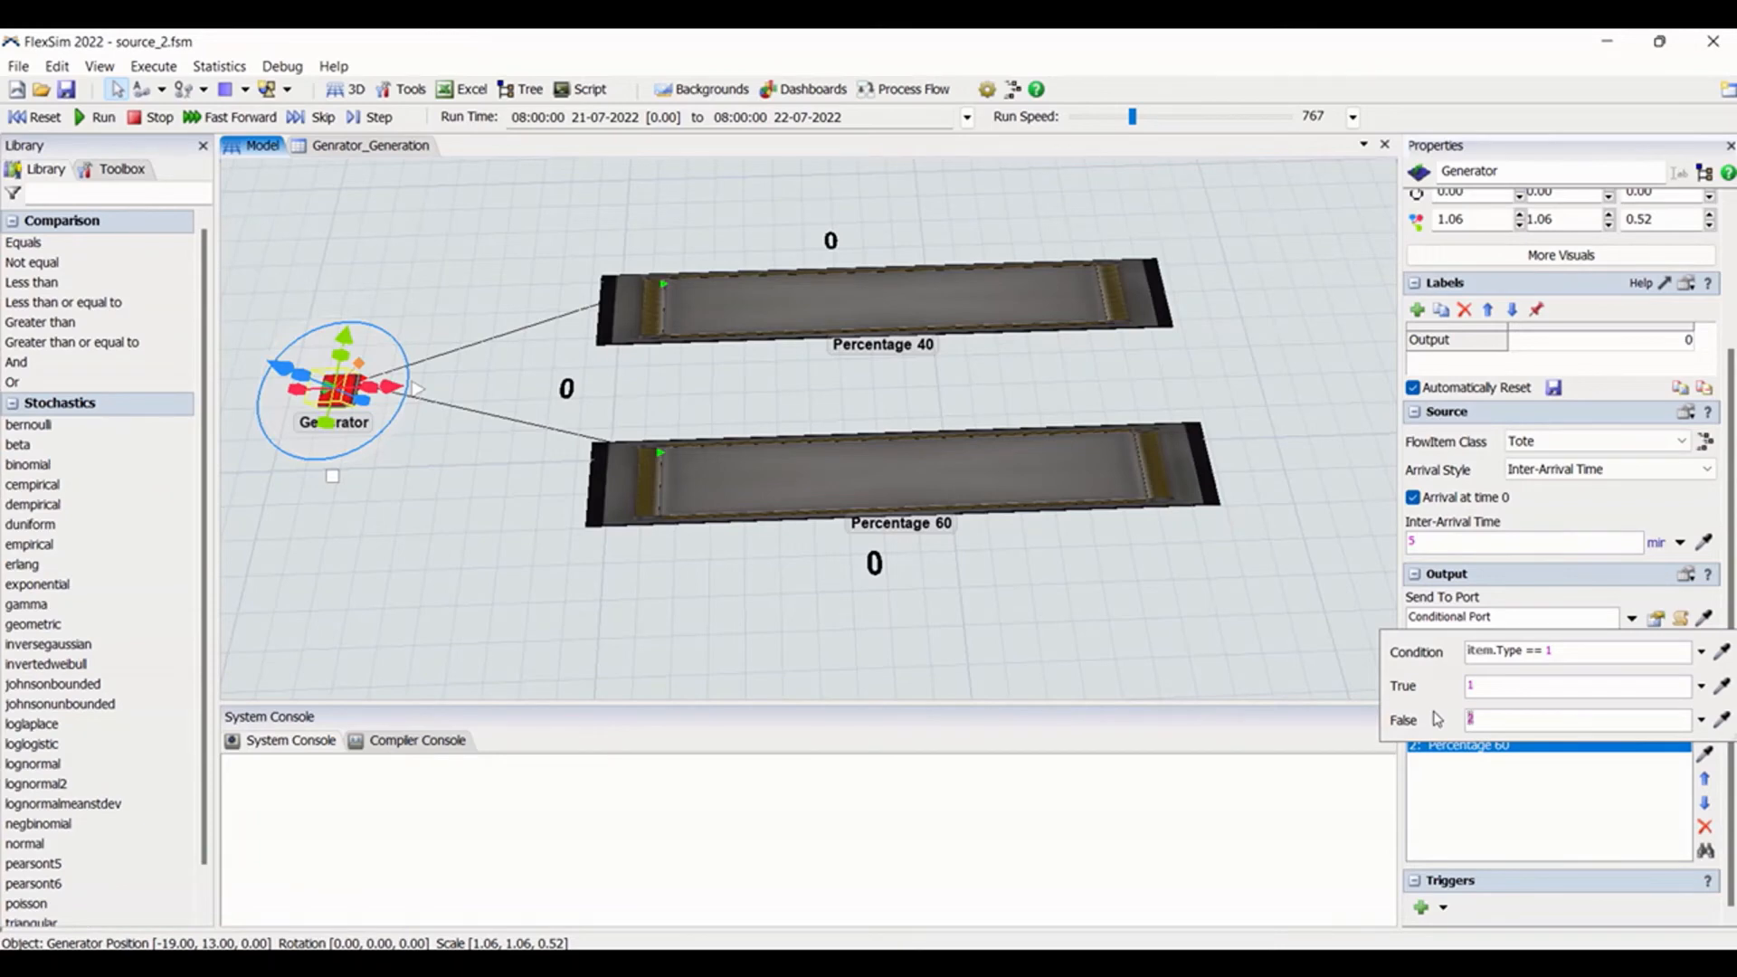
{"action": "left_click", "coordinate": [1486, 684]}
Inspect the code behind the Generator's Conditional Port rule and close it without changes
{"action": "left_click", "coordinate": [1680, 621]}
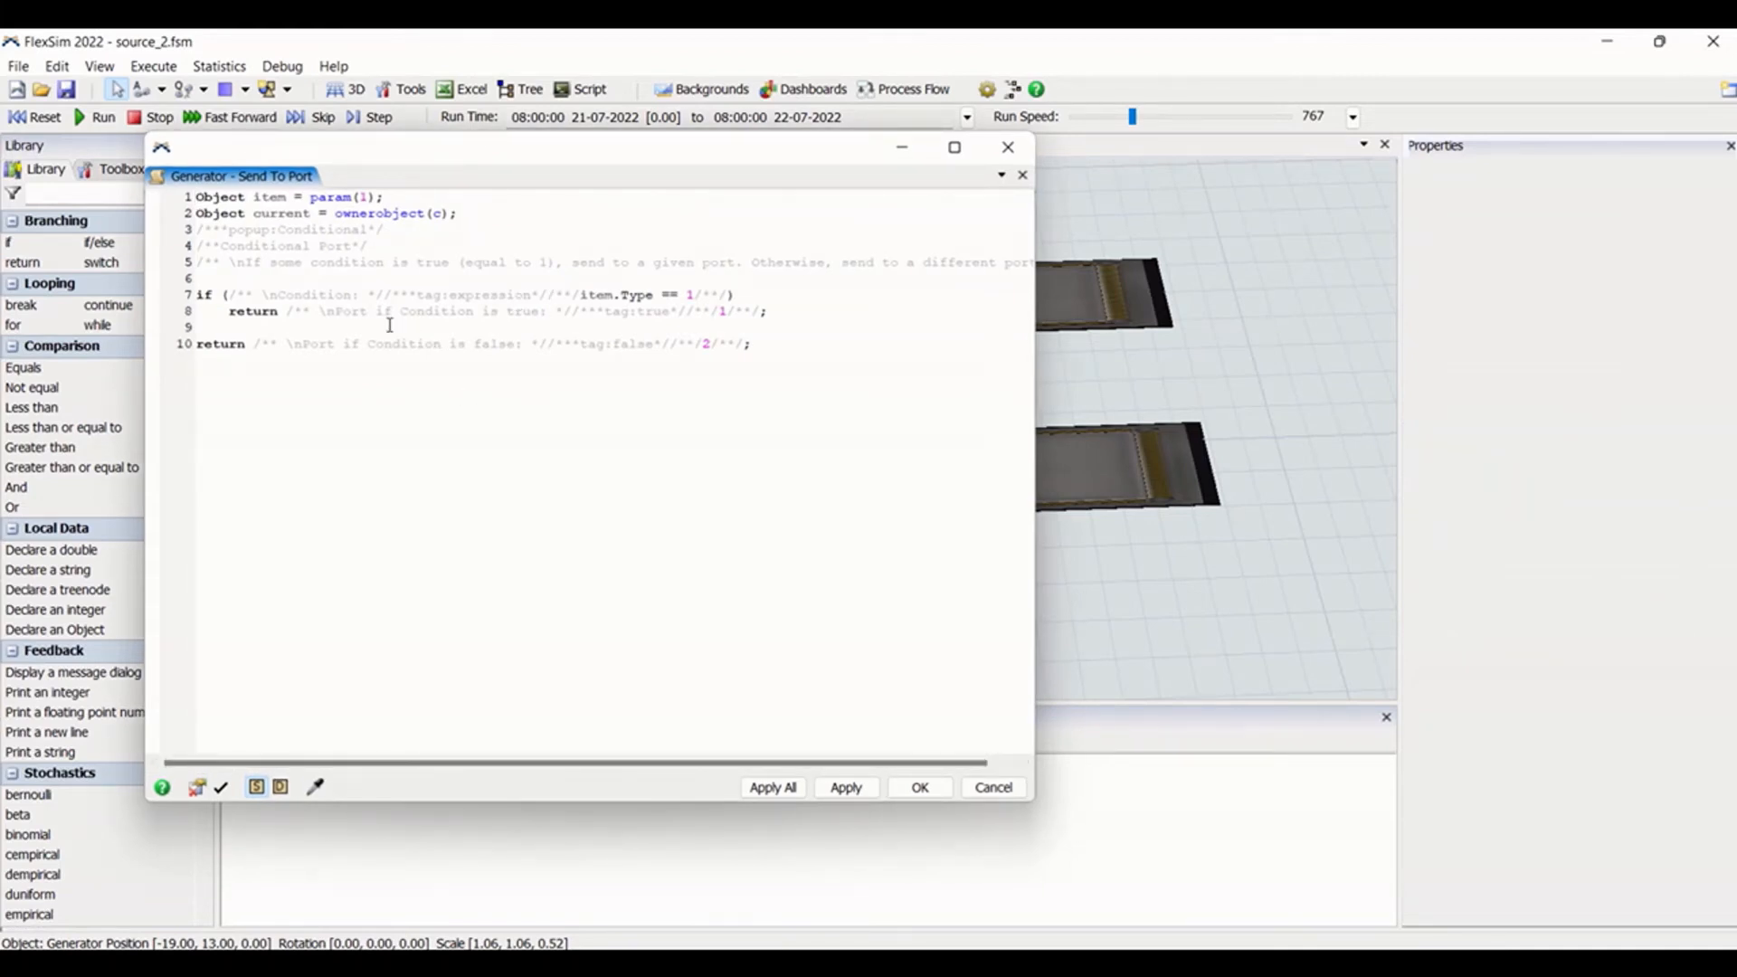
{"action": "left_click_drag", "start_coordinate": [218, 317], "coordinate": [863, 399]}
{"action": "left_click", "coordinate": [695, 294]}
{"action": "left_click", "coordinate": [1000, 788]}
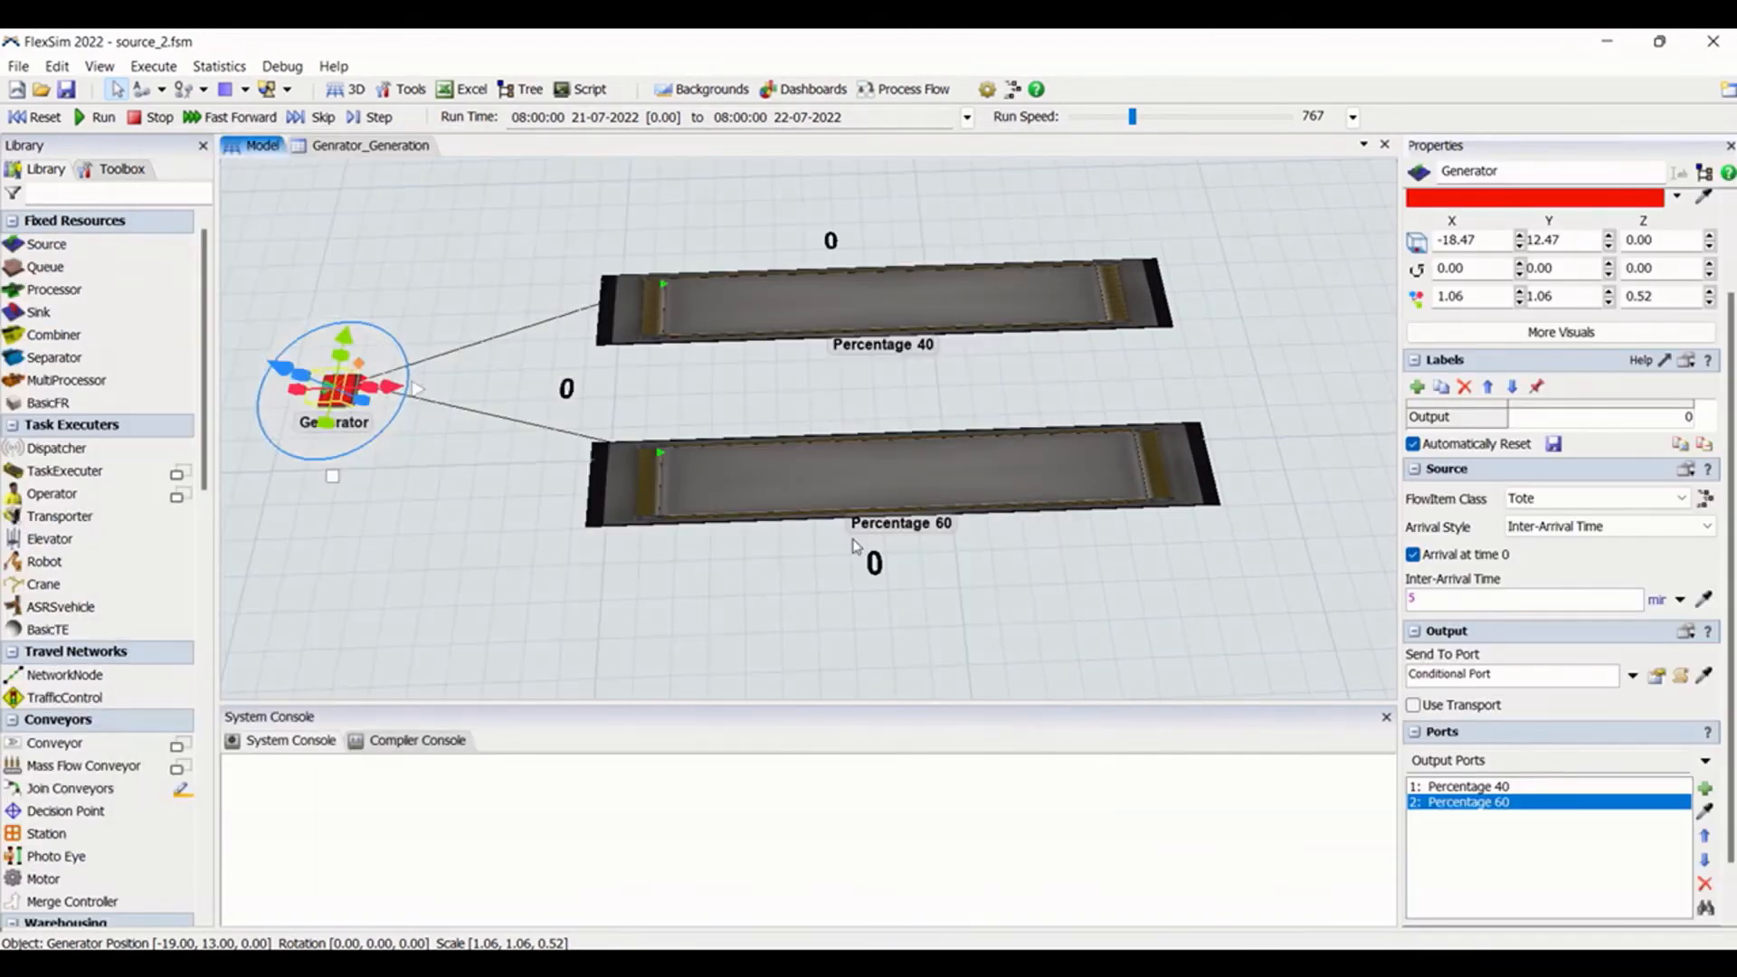
{"action": "left_click", "coordinate": [1680, 676]}
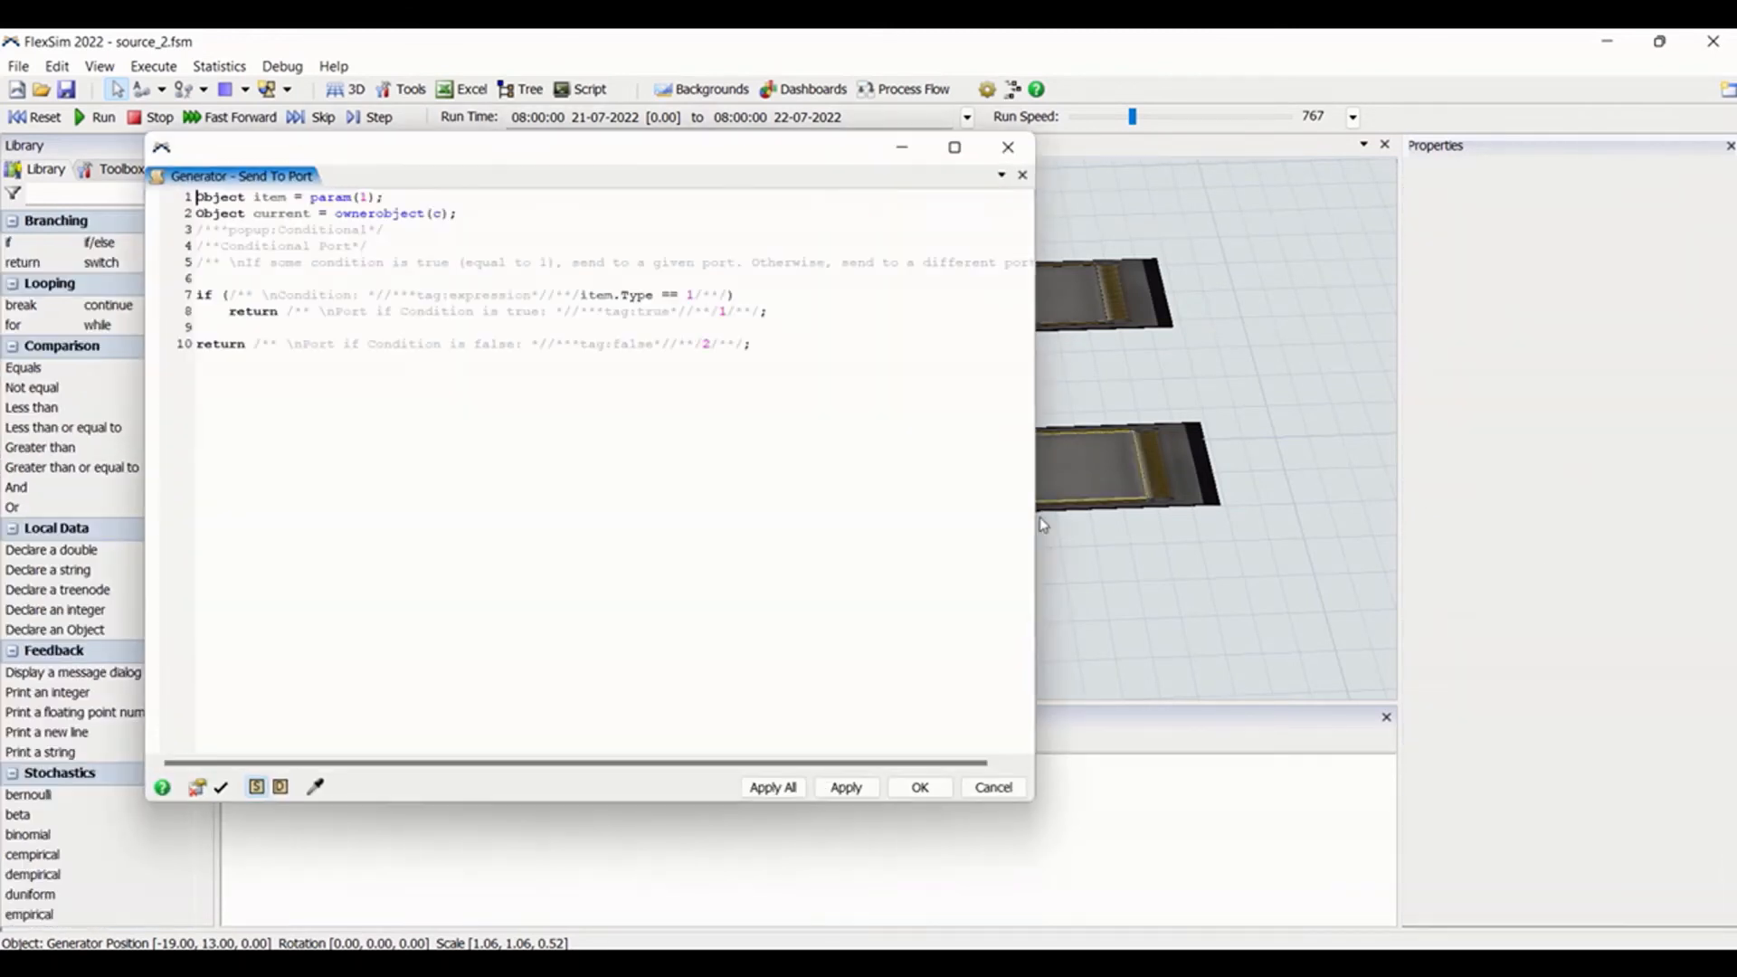
{"action": "left_click", "coordinate": [993, 787]}
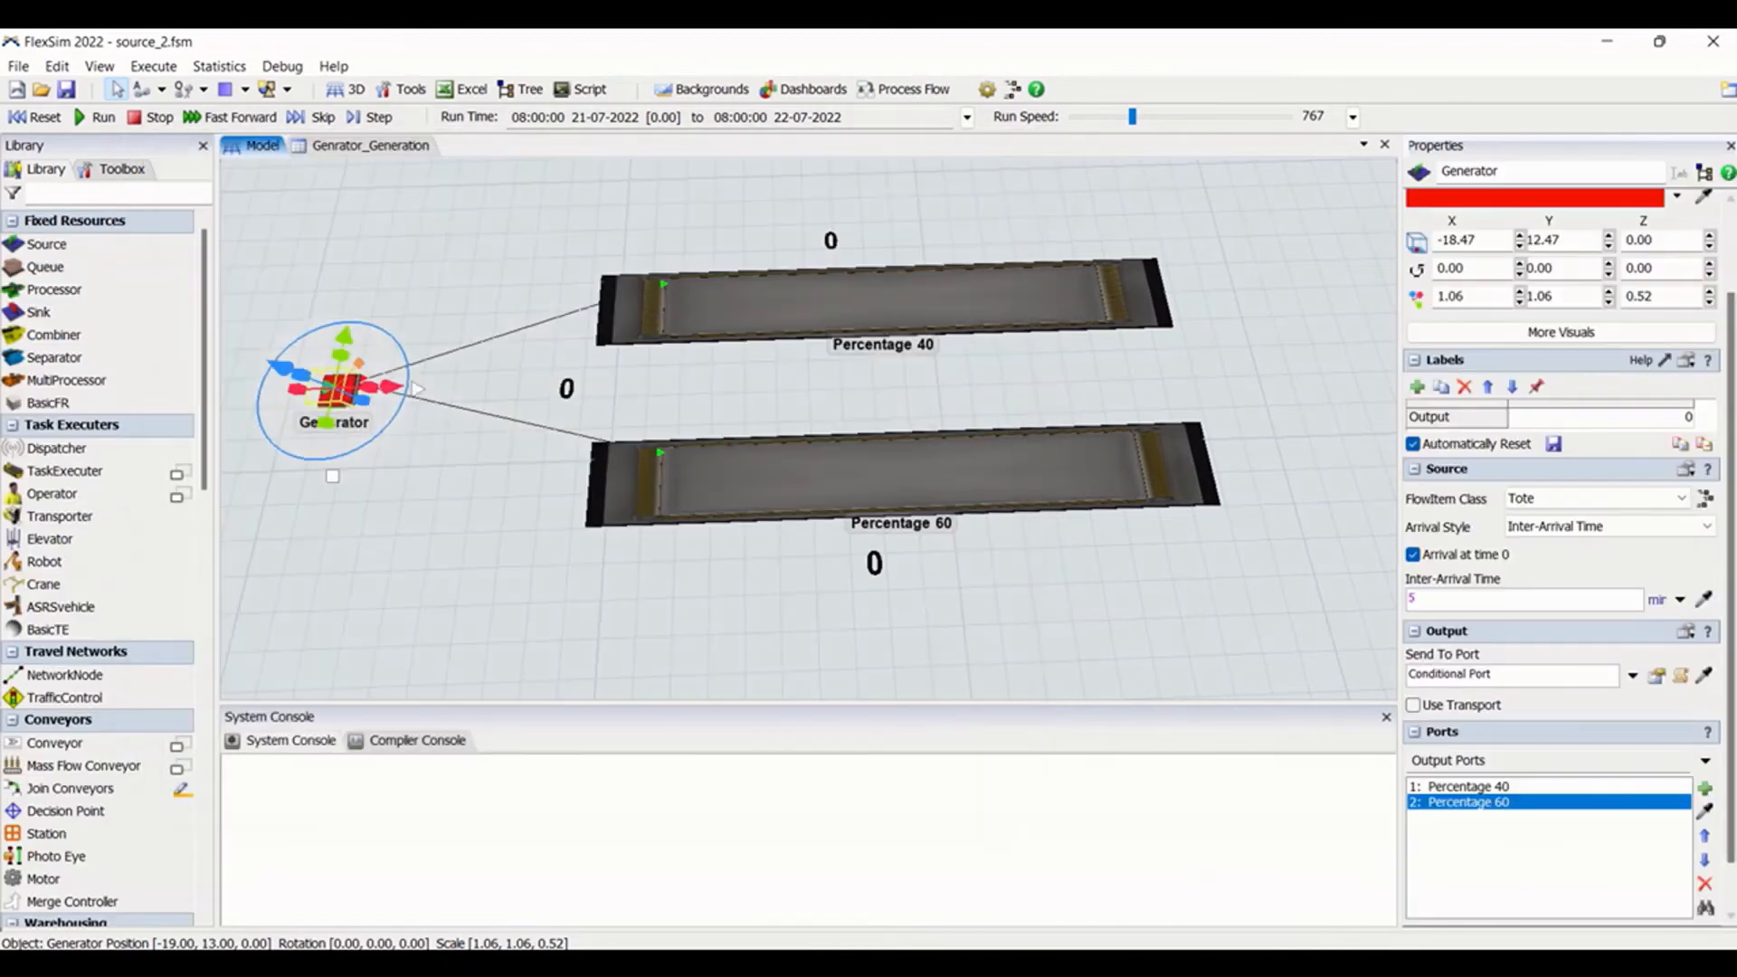
Check which label expressions are offered for the Conditional Port rule's condition
{"action": "left_click", "coordinate": [1659, 676]}
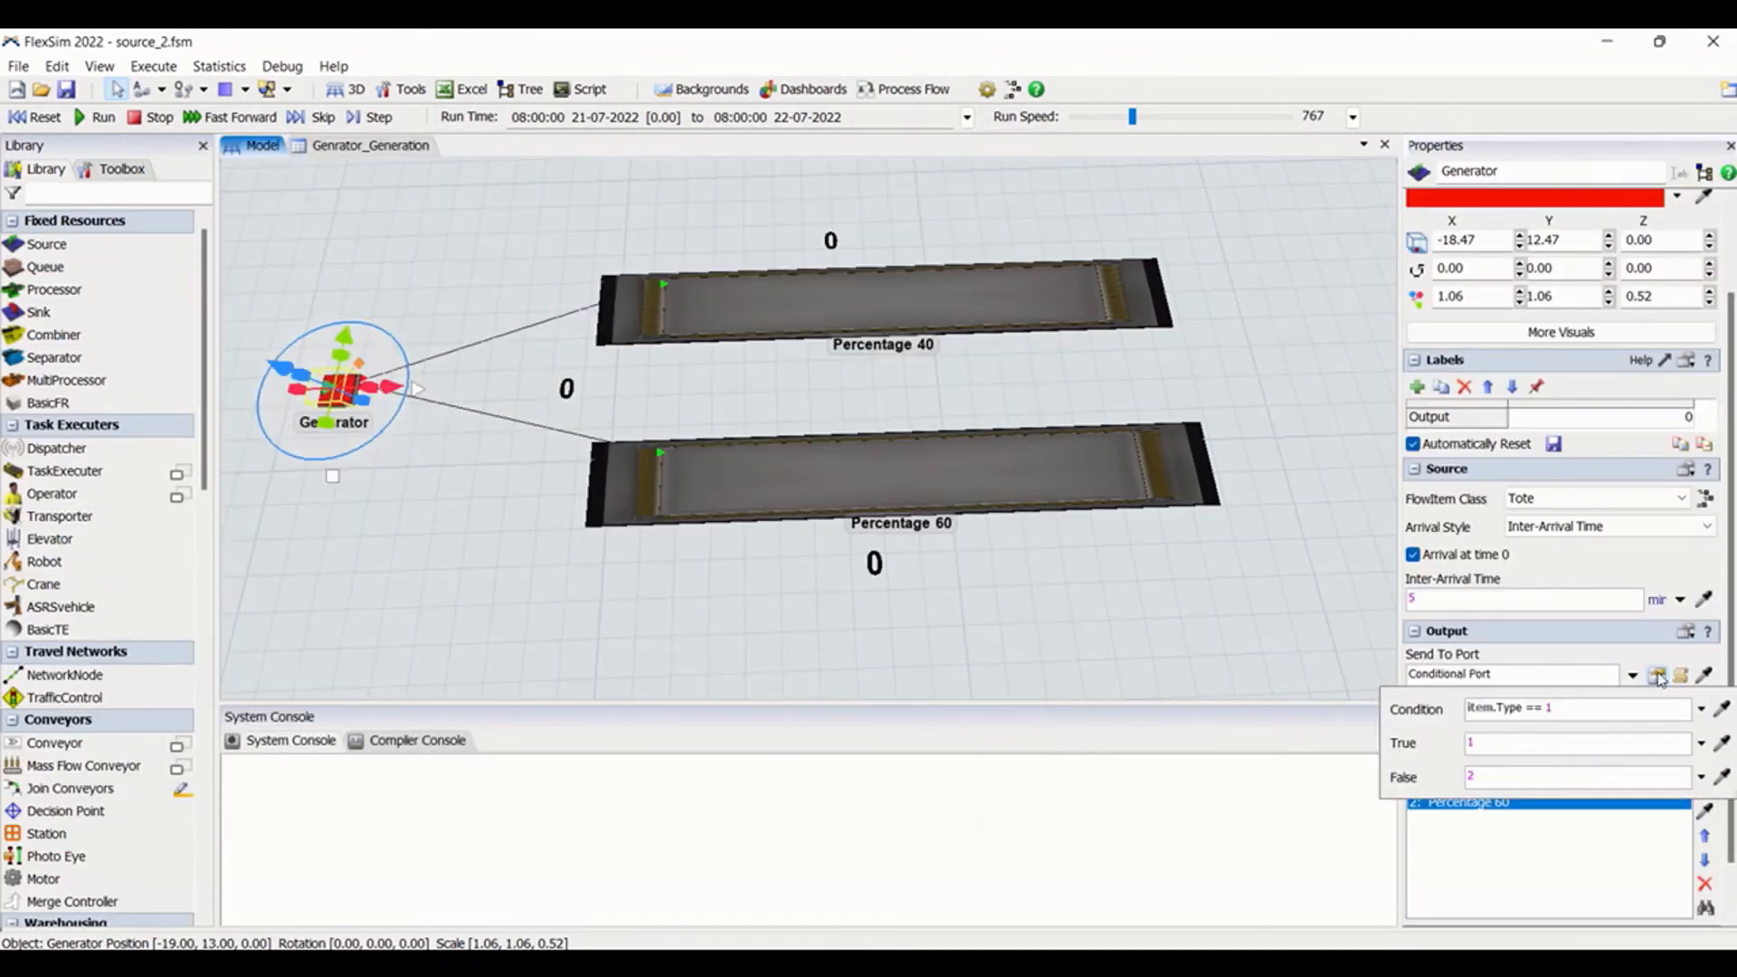
{"action": "left_click", "coordinate": [1572, 710]}
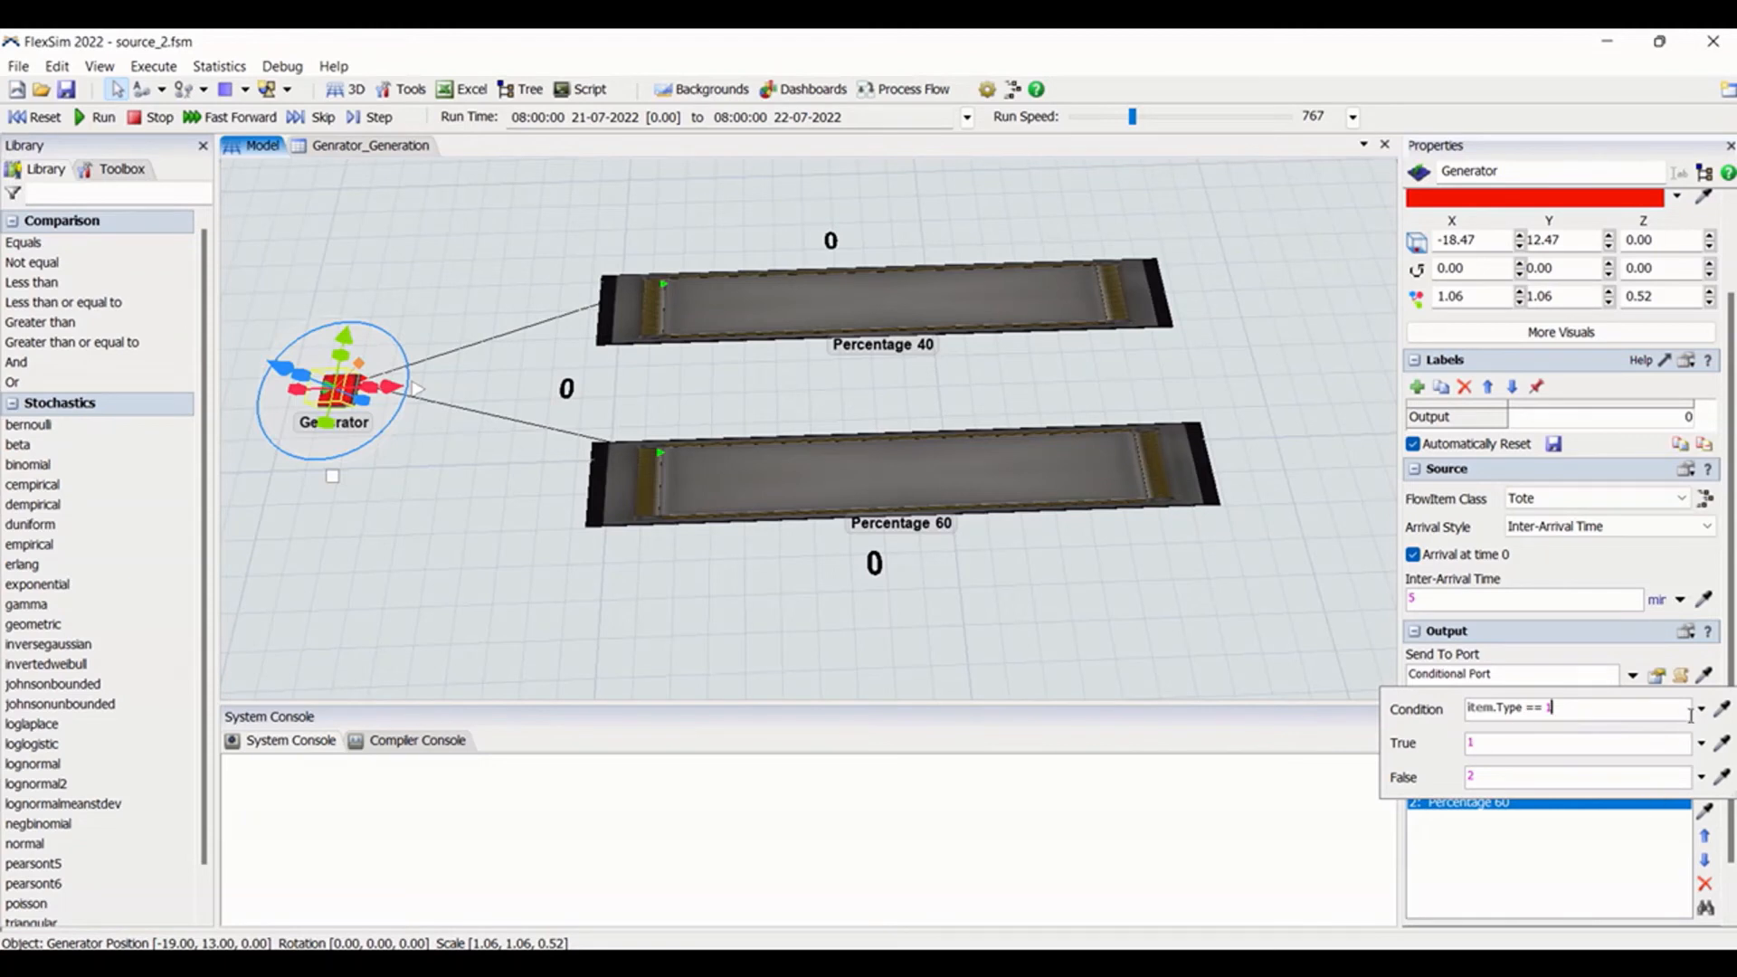
{"action": "left_click", "coordinate": [1701, 710]}
{"action": "mouse_move", "coordinate": [1556, 738]}
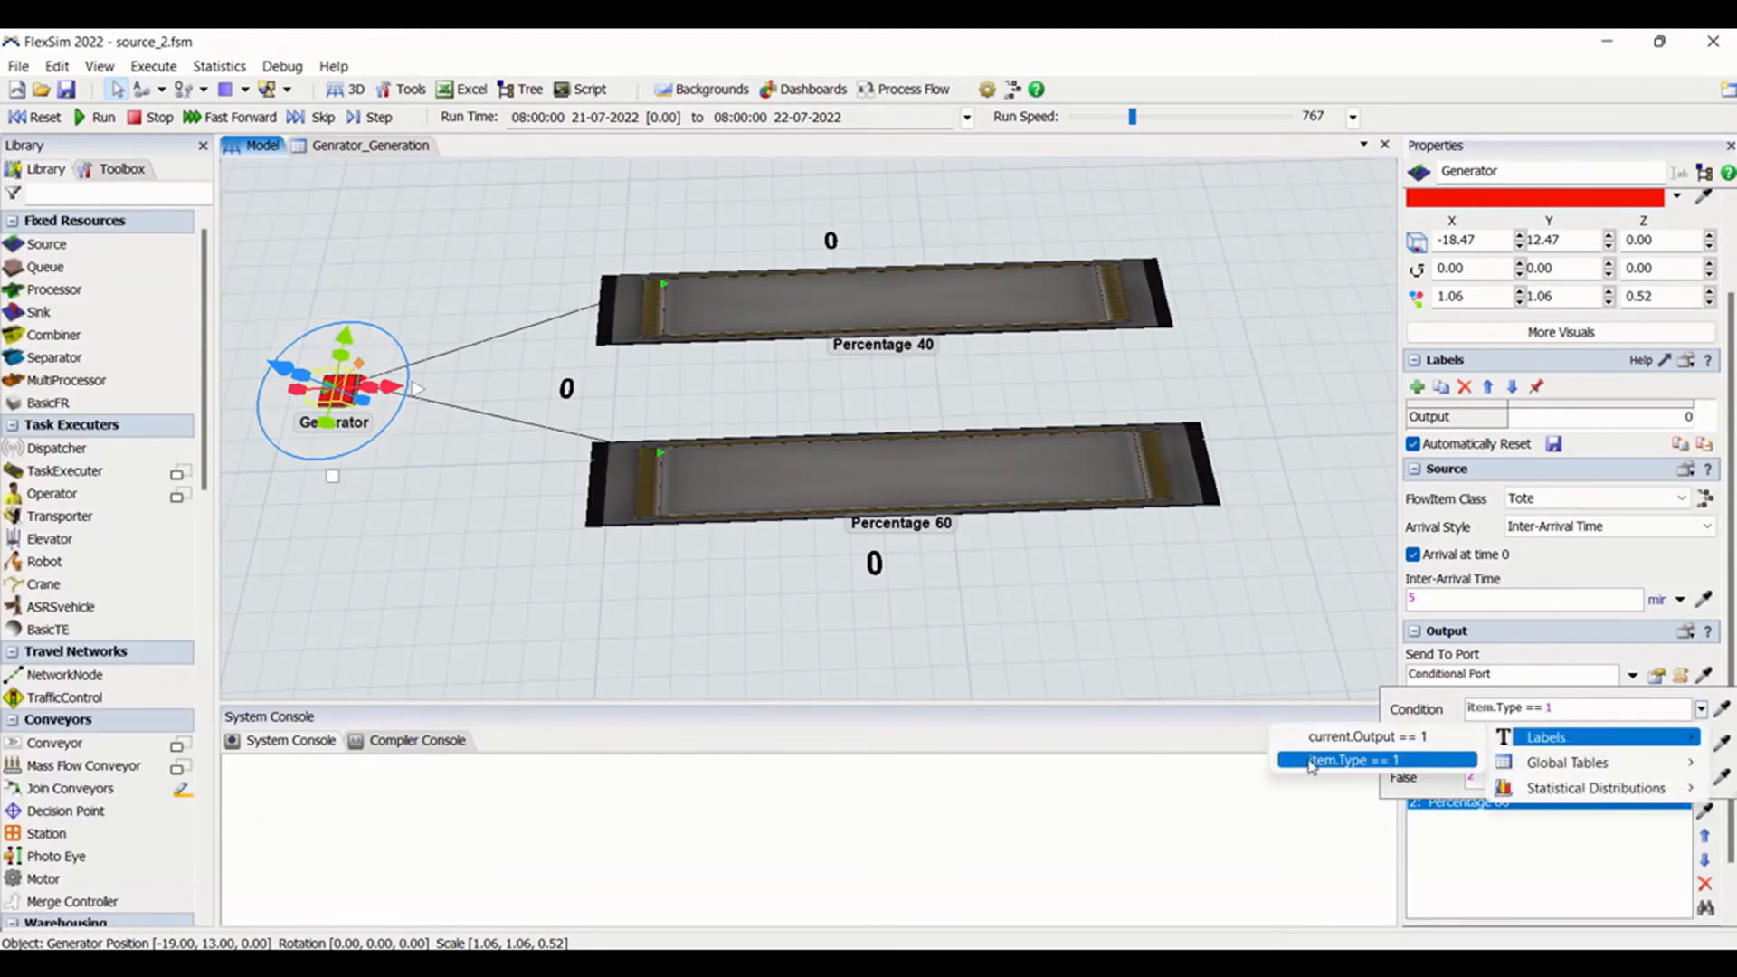
{"action": "left_click", "coordinate": [1269, 603]}
{"action": "left_click", "coordinate": [339, 383]}
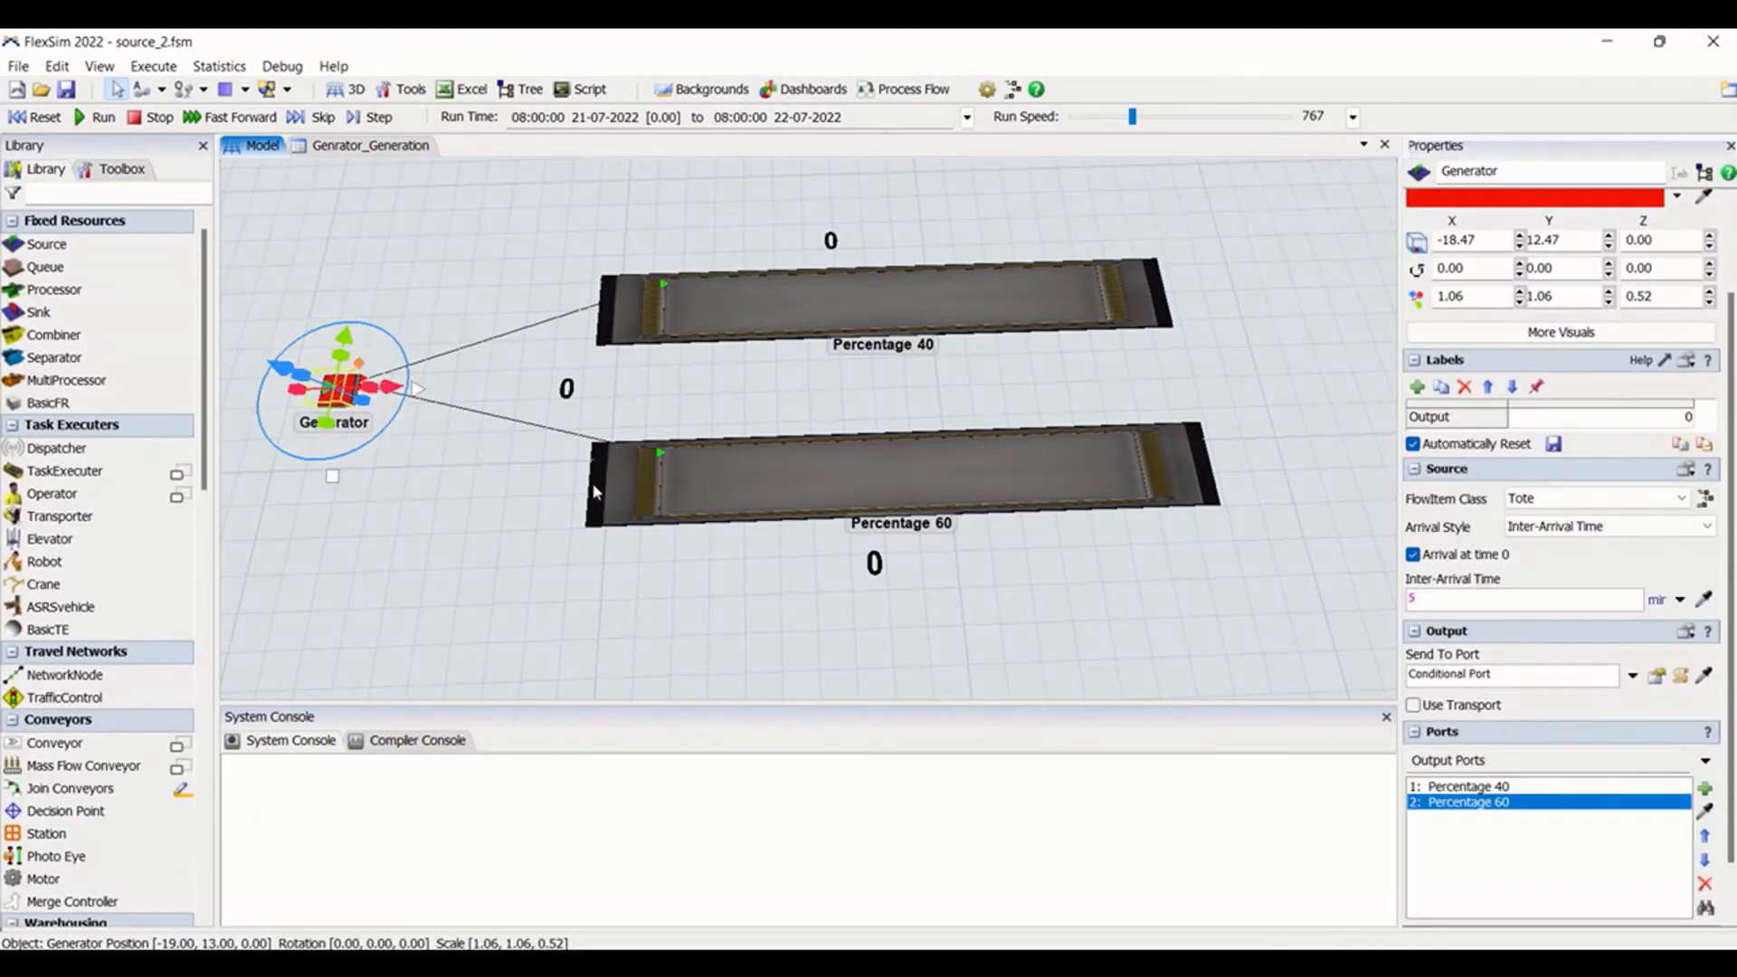
Reapply the Conditional Port rule to the Generator and review its True and False ports
{"action": "left_click", "coordinate": [1633, 675]}
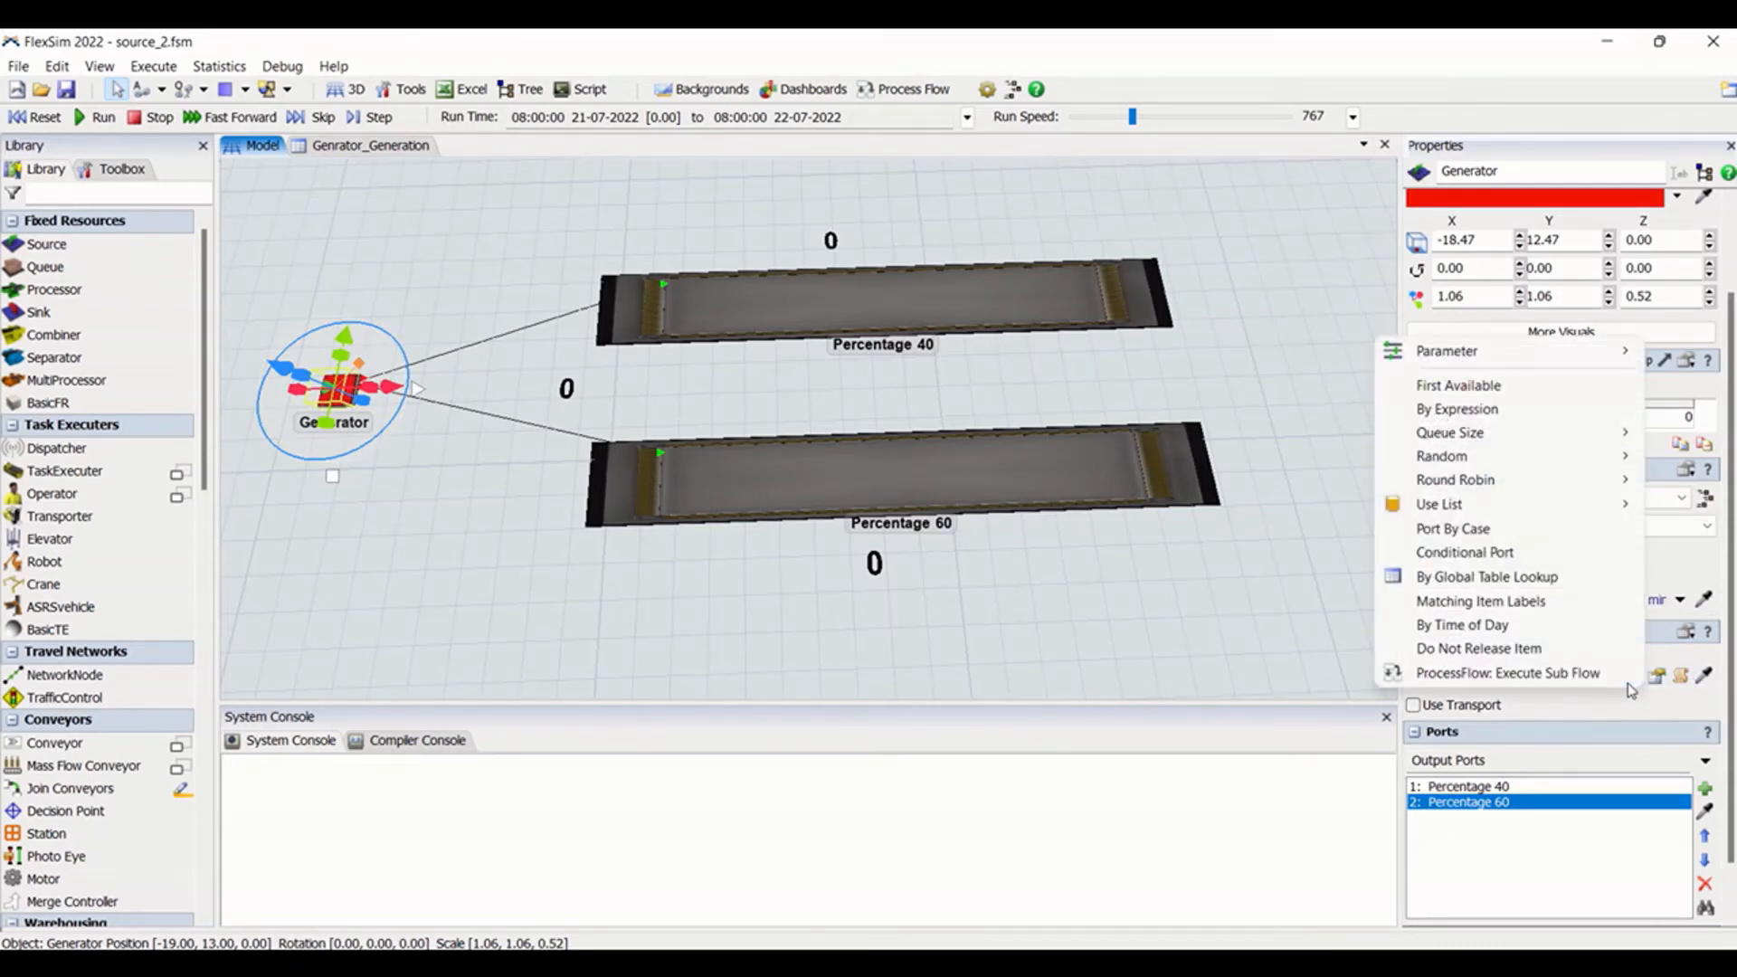
{"action": "left_click", "coordinate": [1549, 554]}
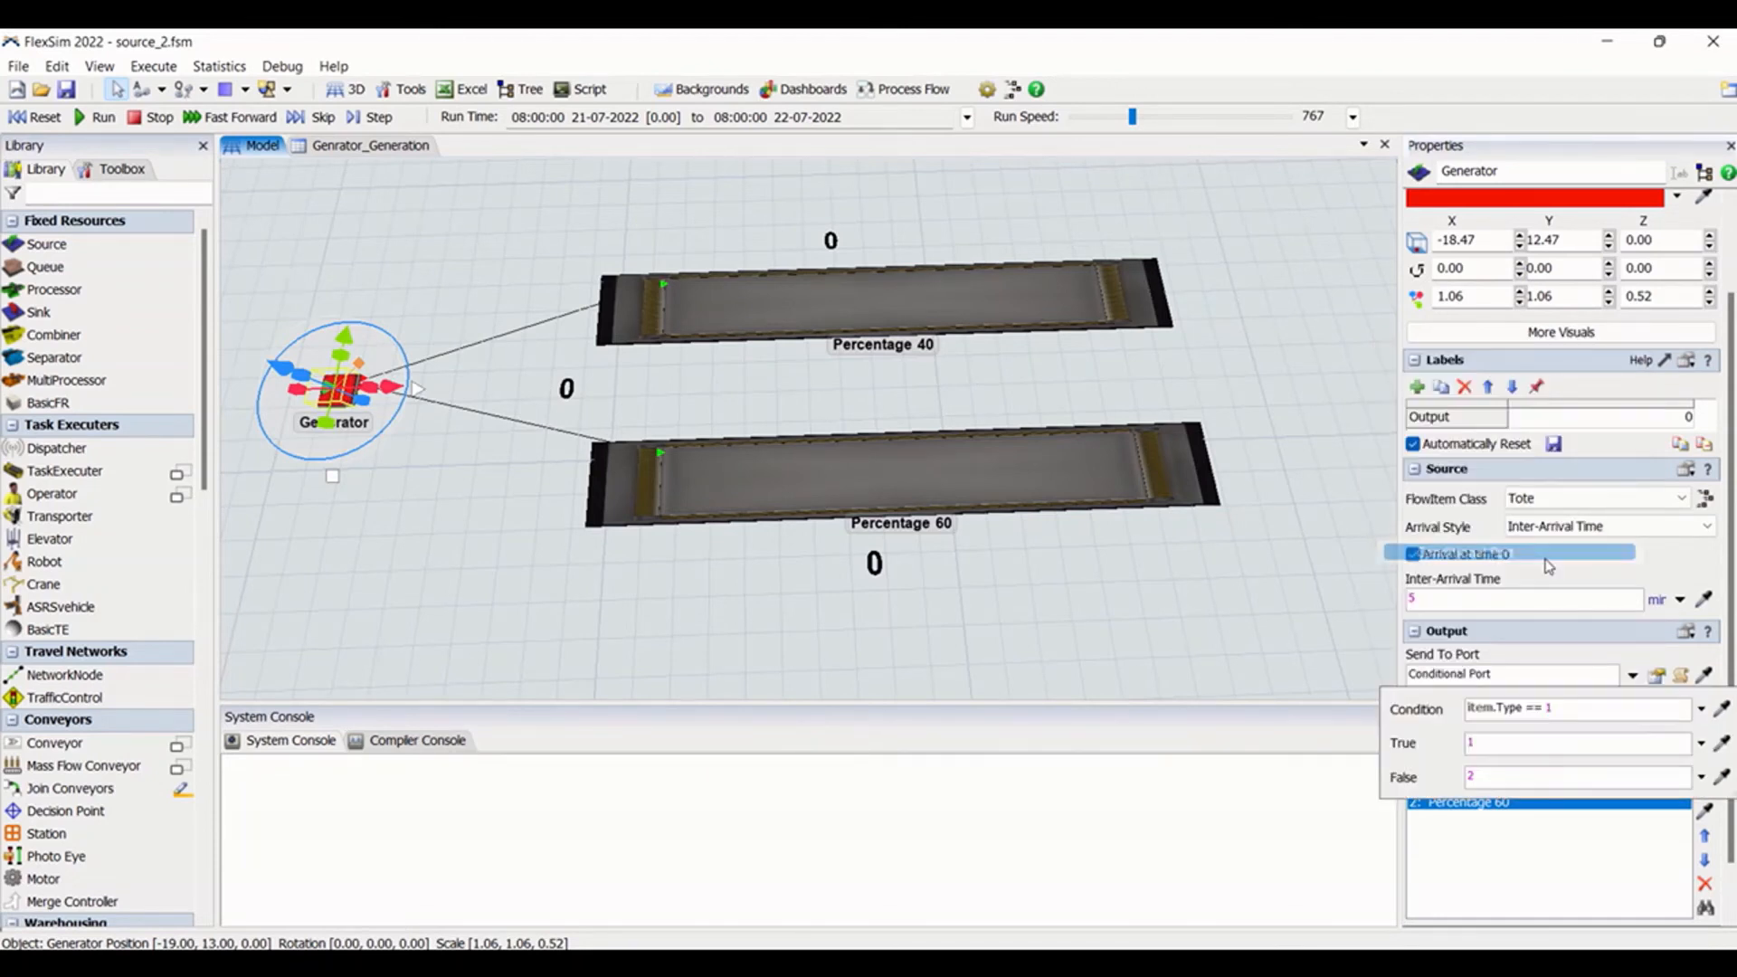
{"action": "left_click", "coordinate": [1491, 745]}
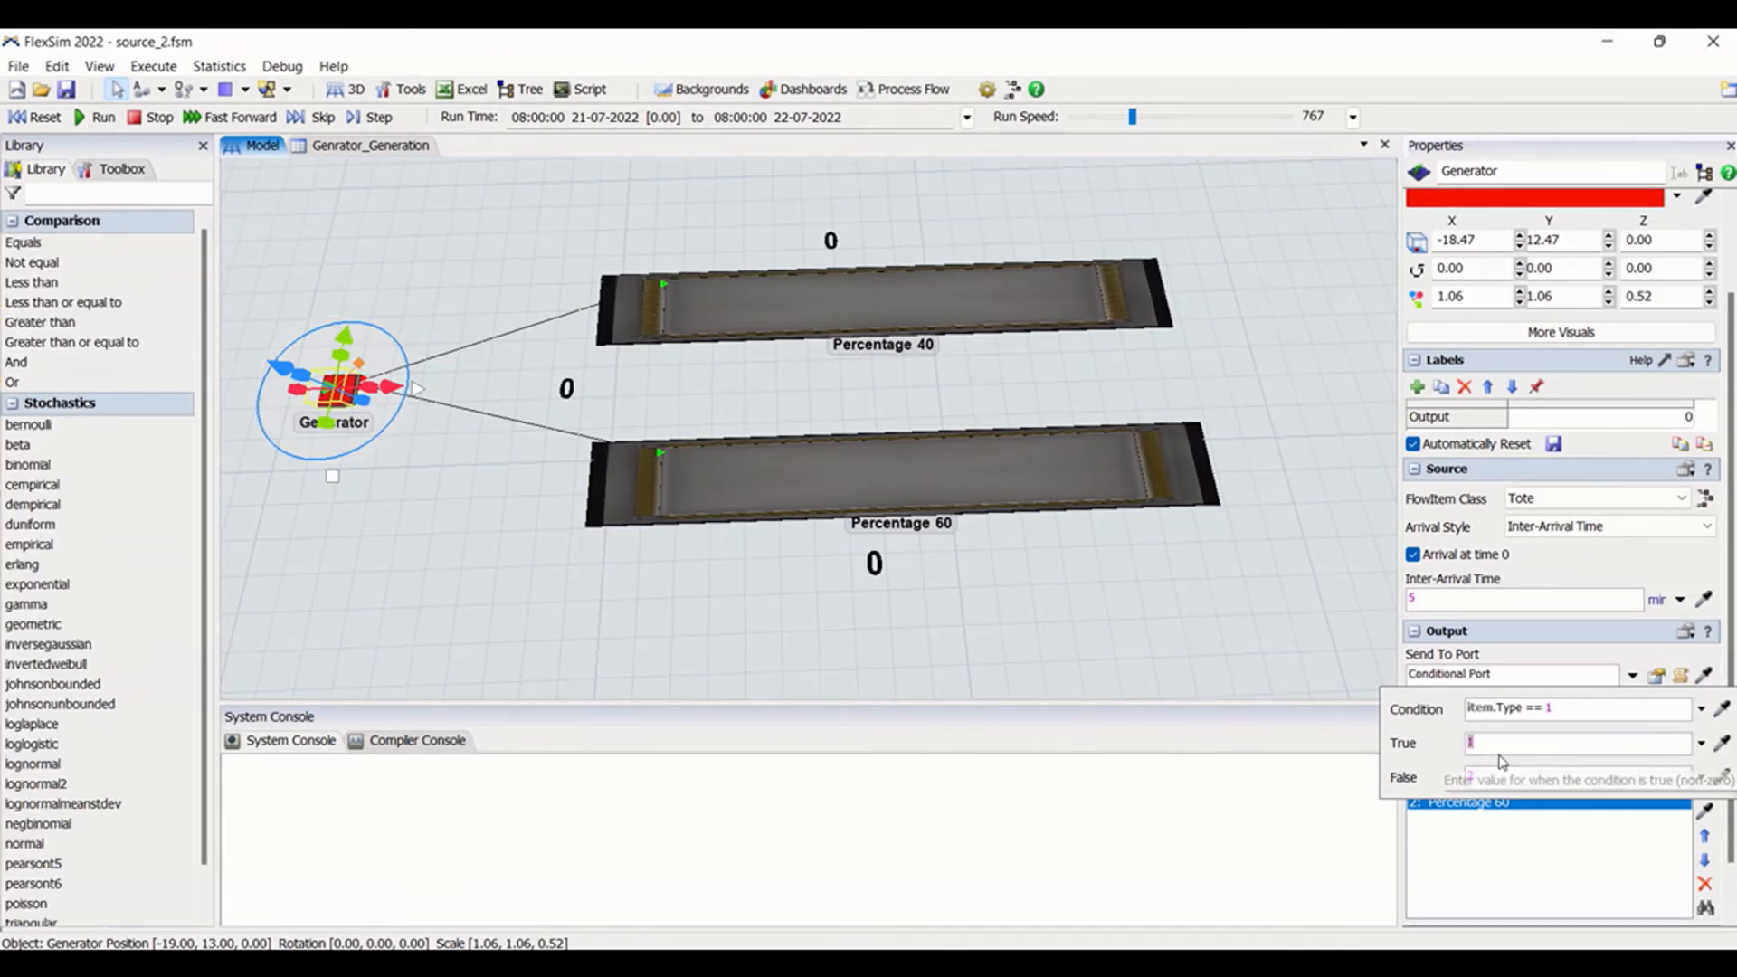
{"action": "left_click_drag", "start_coordinate": [1488, 779], "coordinate": [1428, 777]}
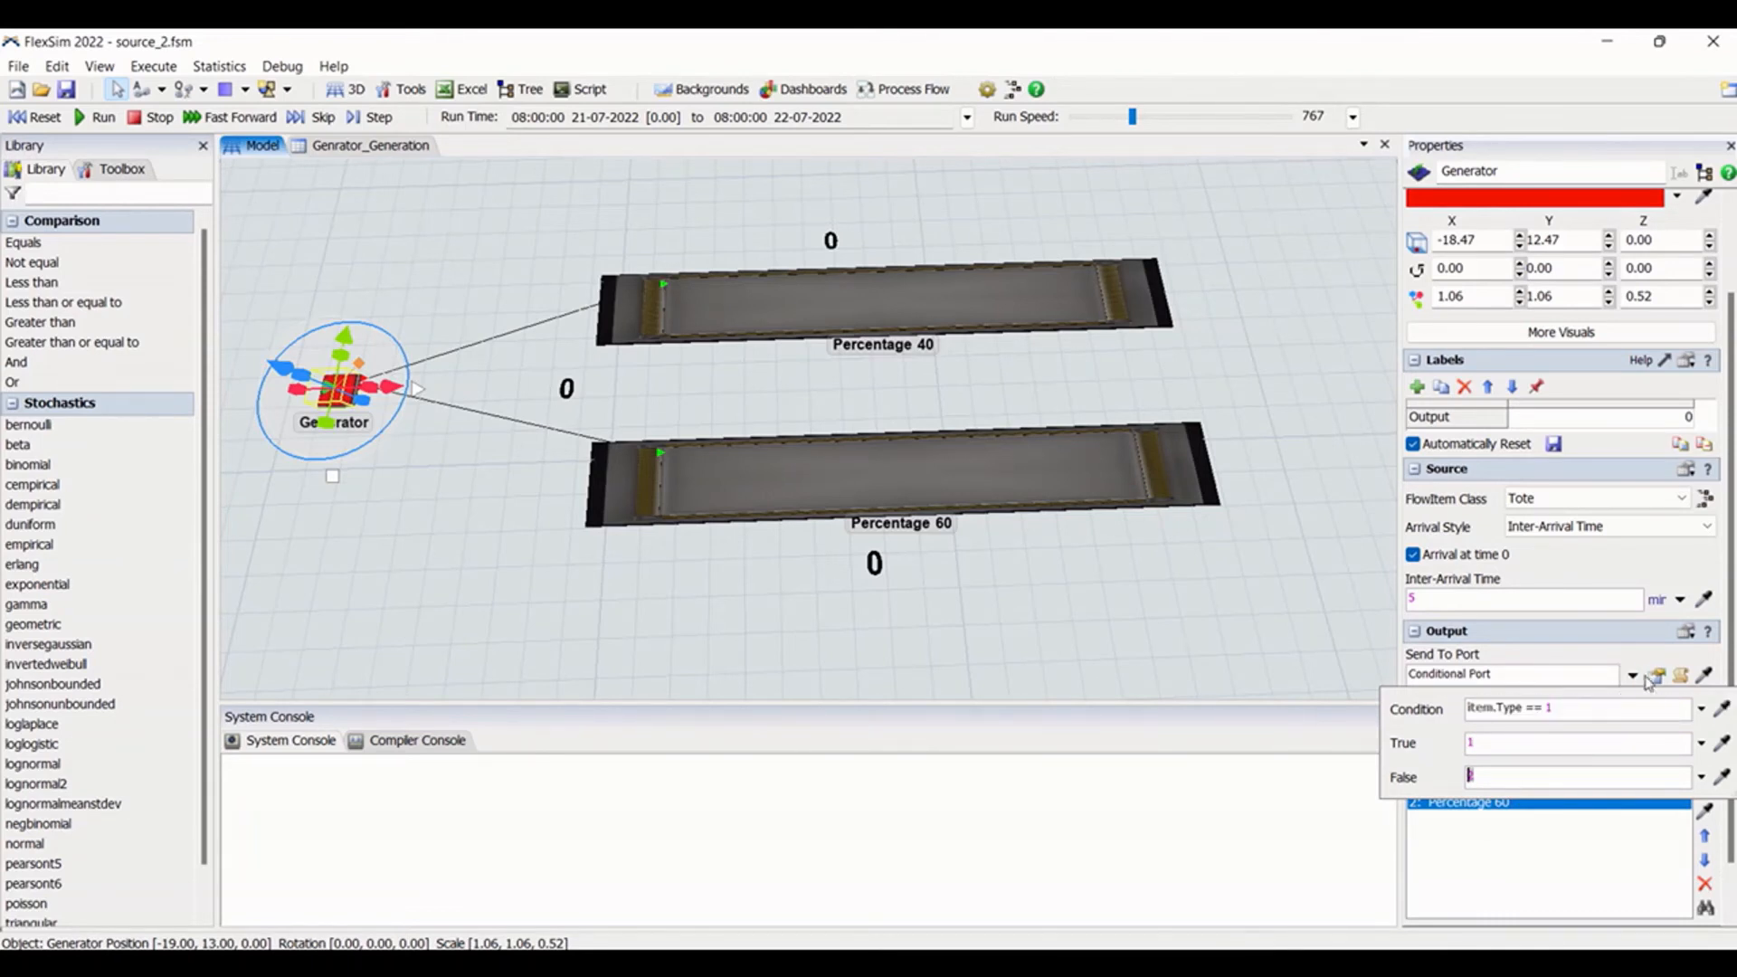
Switch the Generator's Send To Port rule to By Global Table Lookup and set Row 1, Col 1 of the Genrator_Generation table to 3
{"action": "left_click", "coordinate": [1636, 676]}
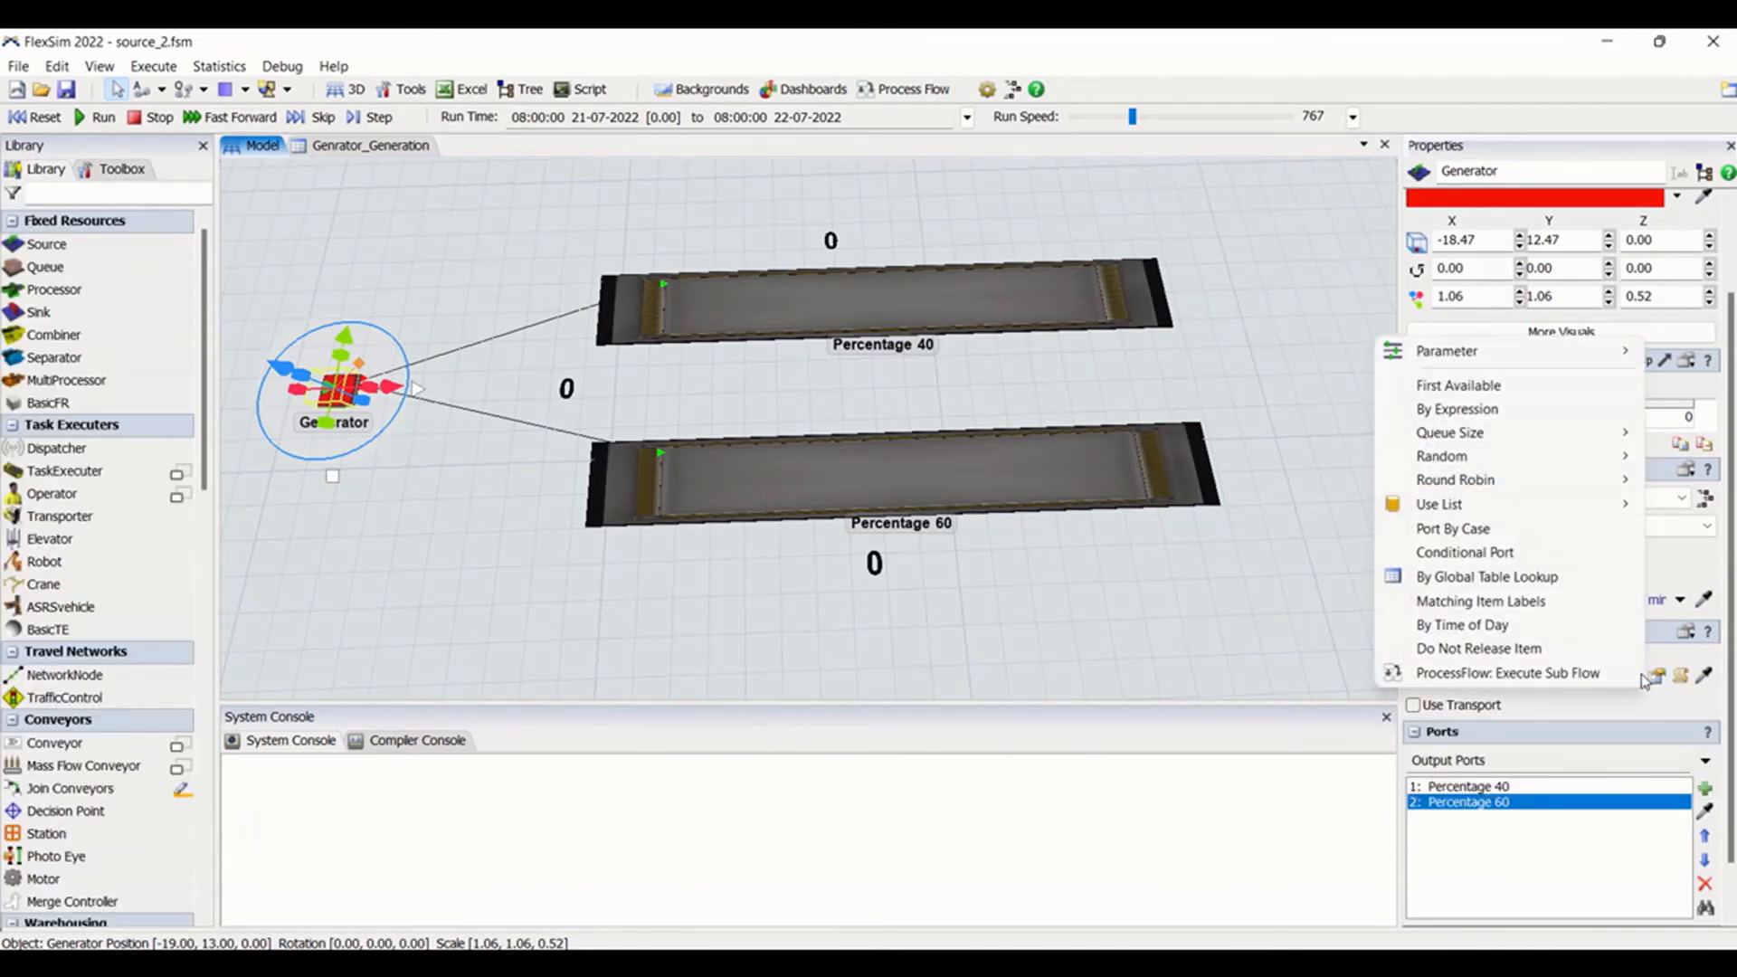
{"action": "left_click", "coordinate": [1564, 581]}
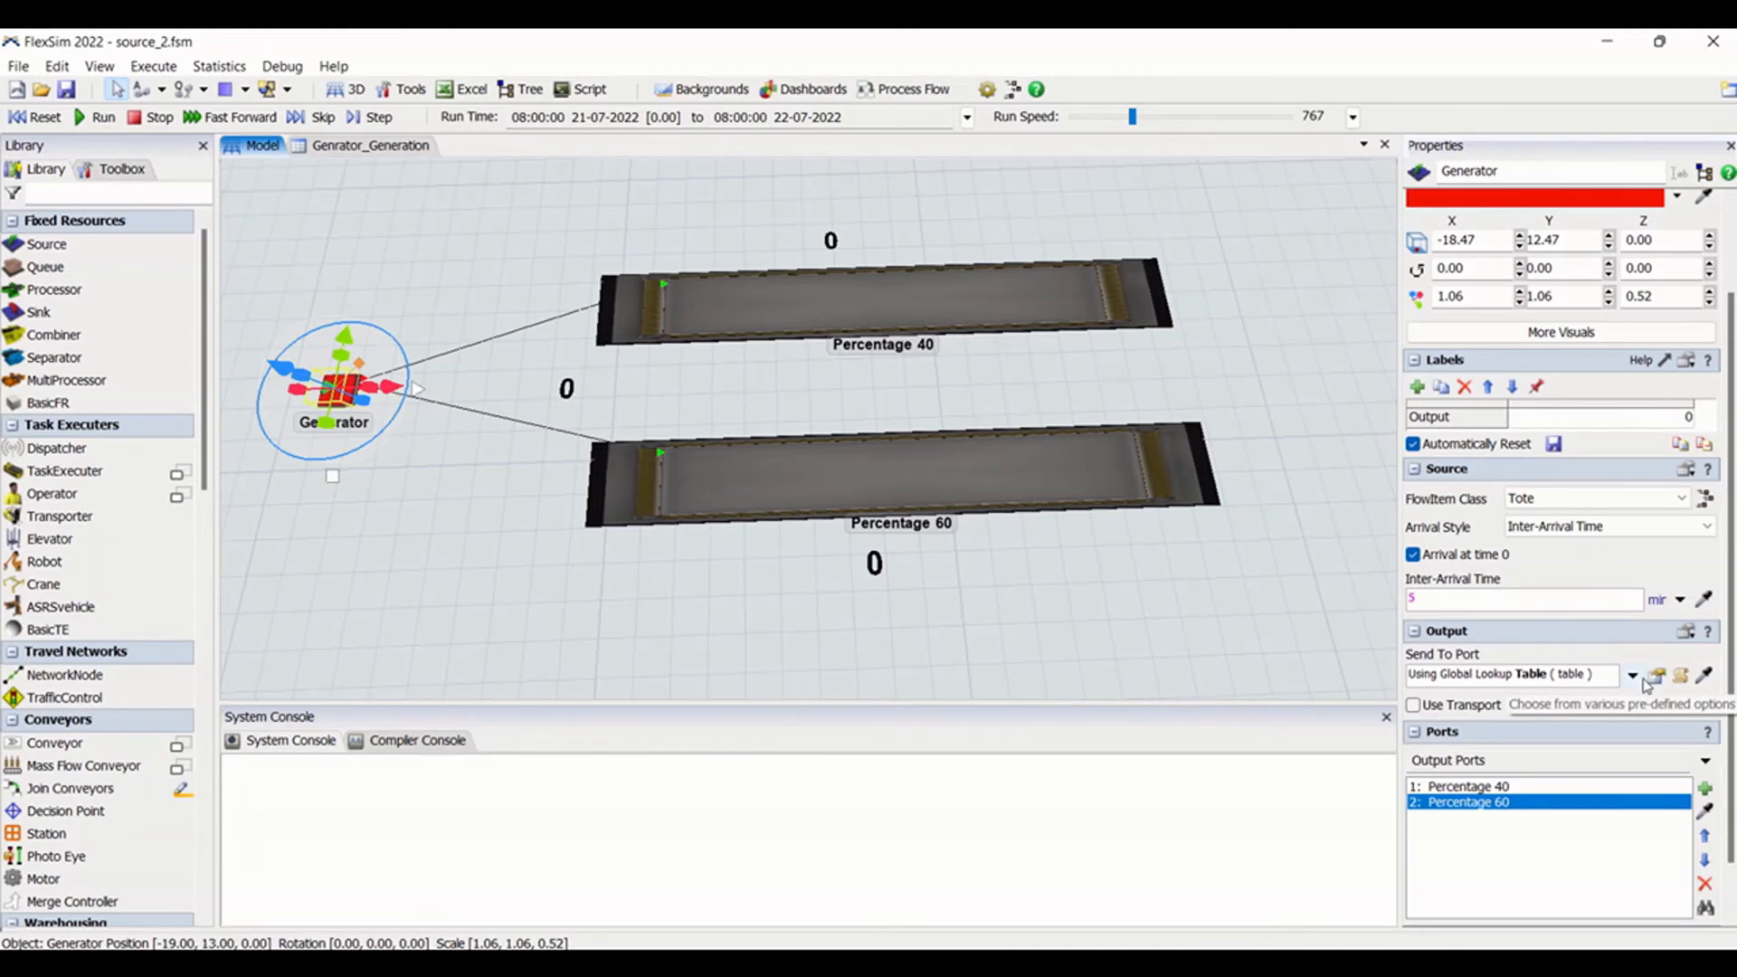
{"action": "left_click", "coordinate": [370, 145]}
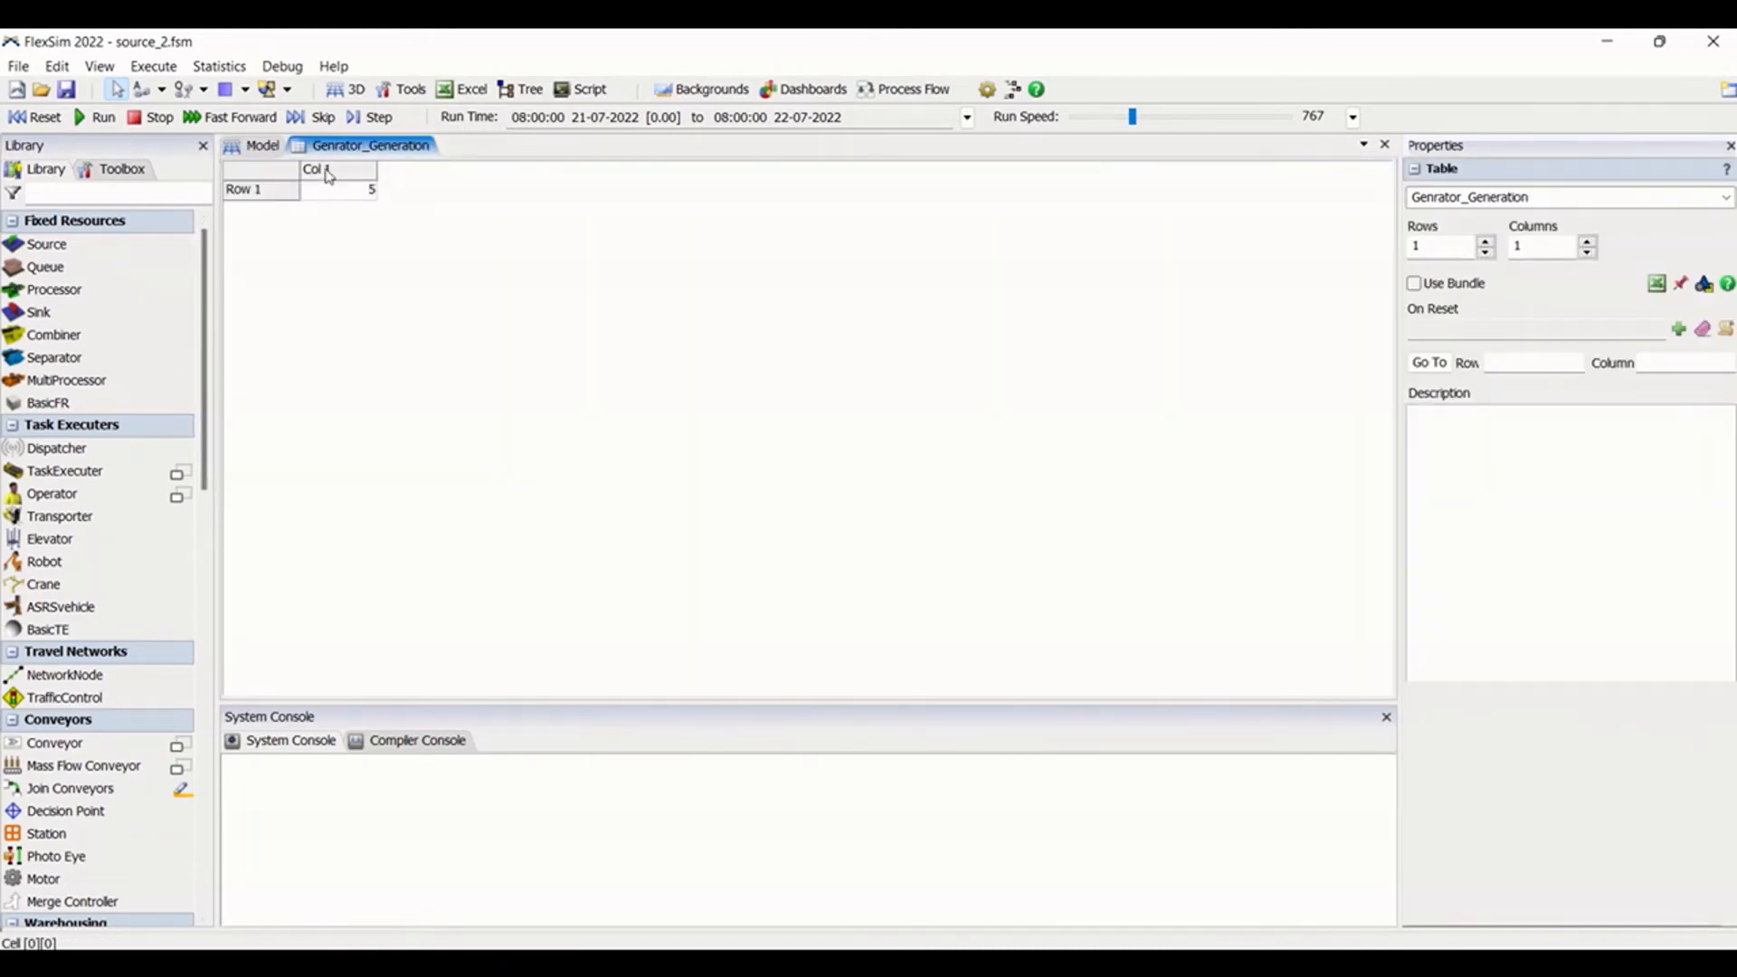
{"action": "left_click", "coordinate": [330, 193]}
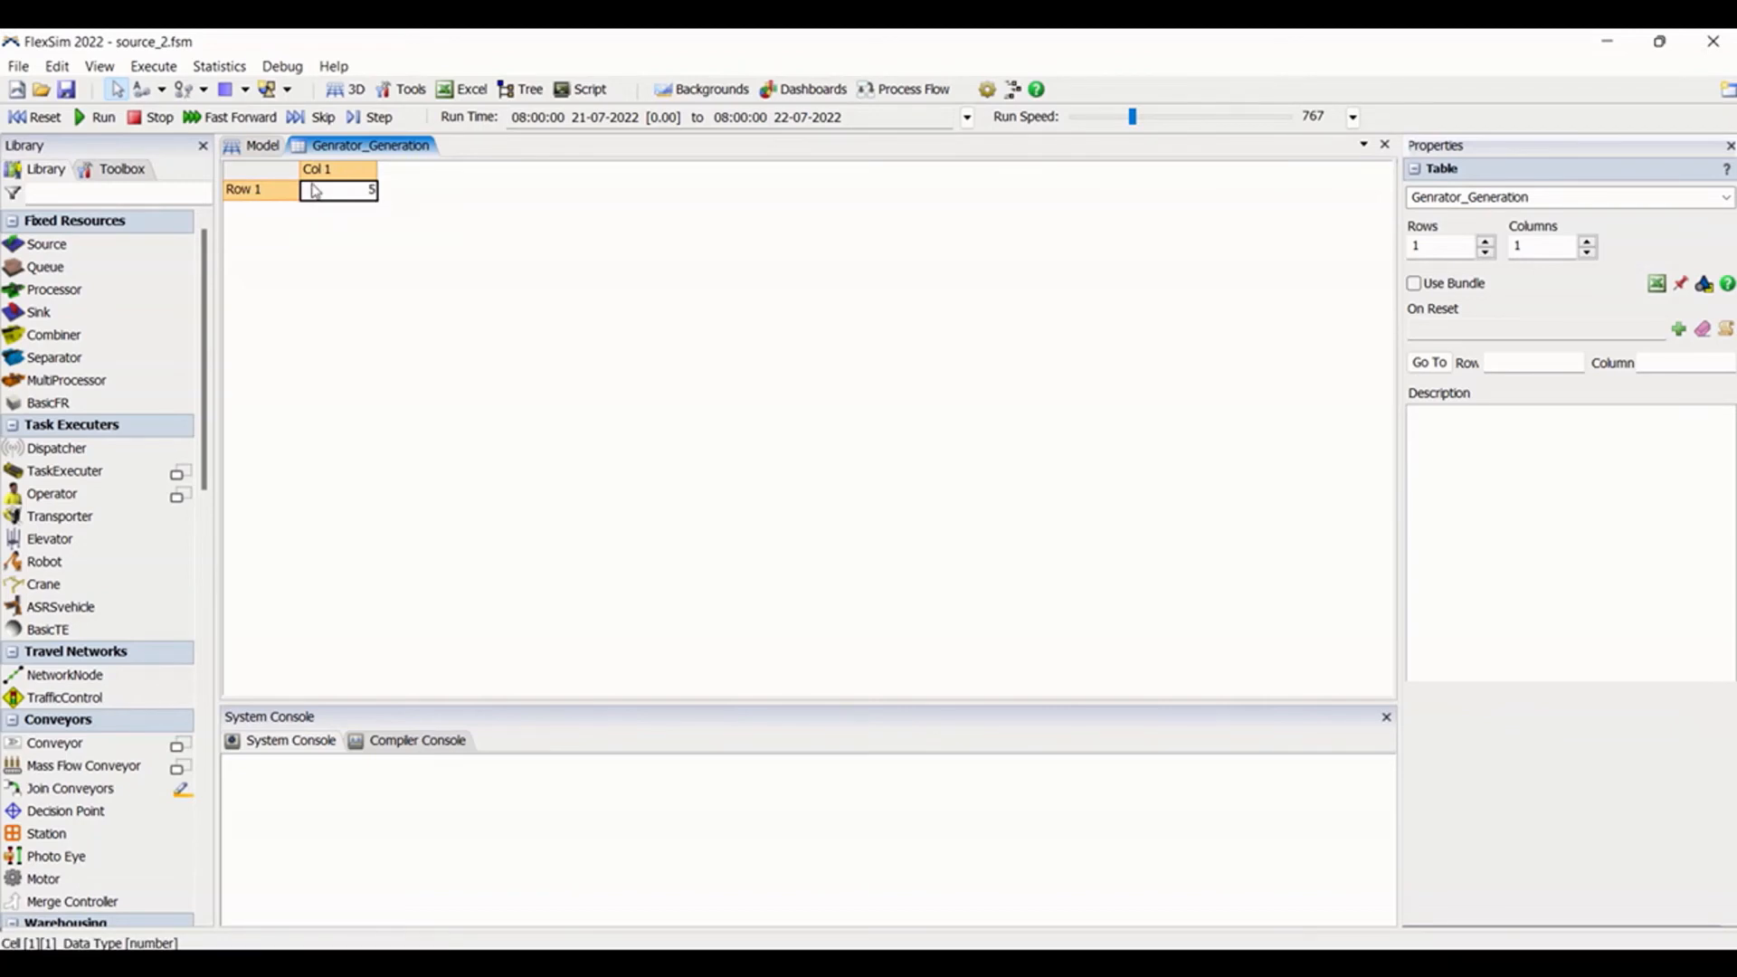
{"action": "type", "text": "1"}
{"action": "key", "text": "Return"}
{"action": "type", "text": "2"}
{"action": "key", "text": "Return"}
{"action": "type", "text": "3"}
{"action": "key", "text": "Return"}
{"action": "left_click", "coordinate": [256, 144]}
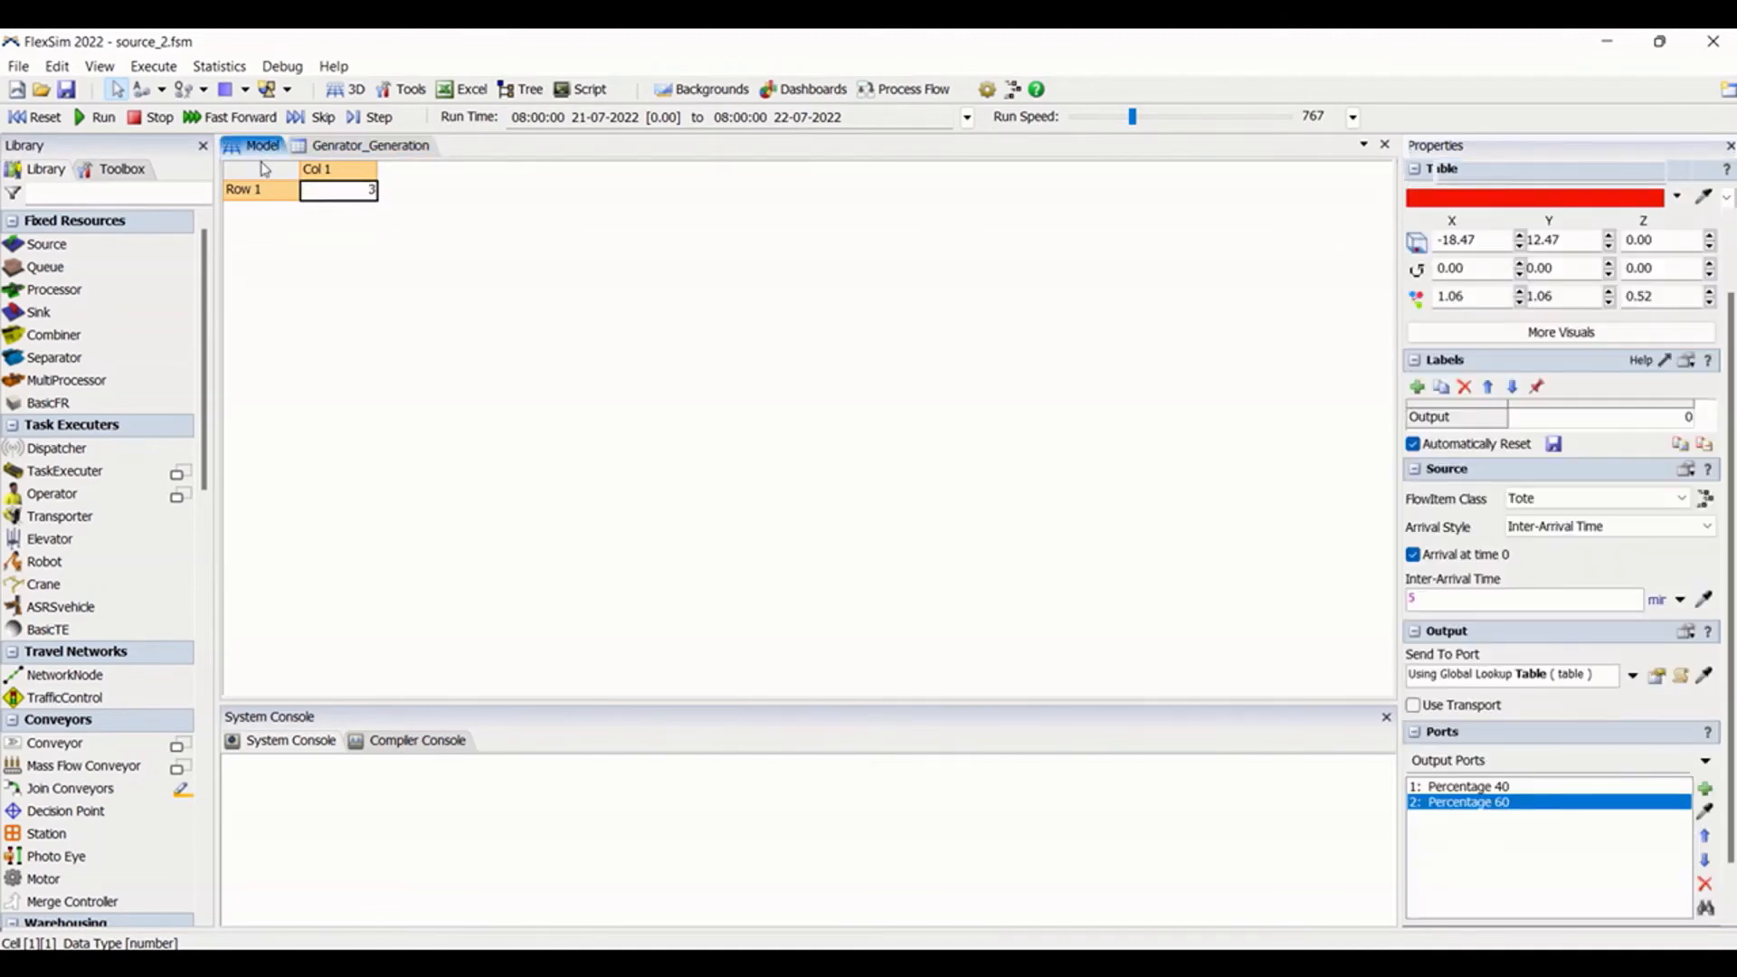
Point the Generator's By Global Table Lookup rule to the Genrator_Generation table and set its row to 1
{"action": "left_click", "coordinate": [1655, 676]}
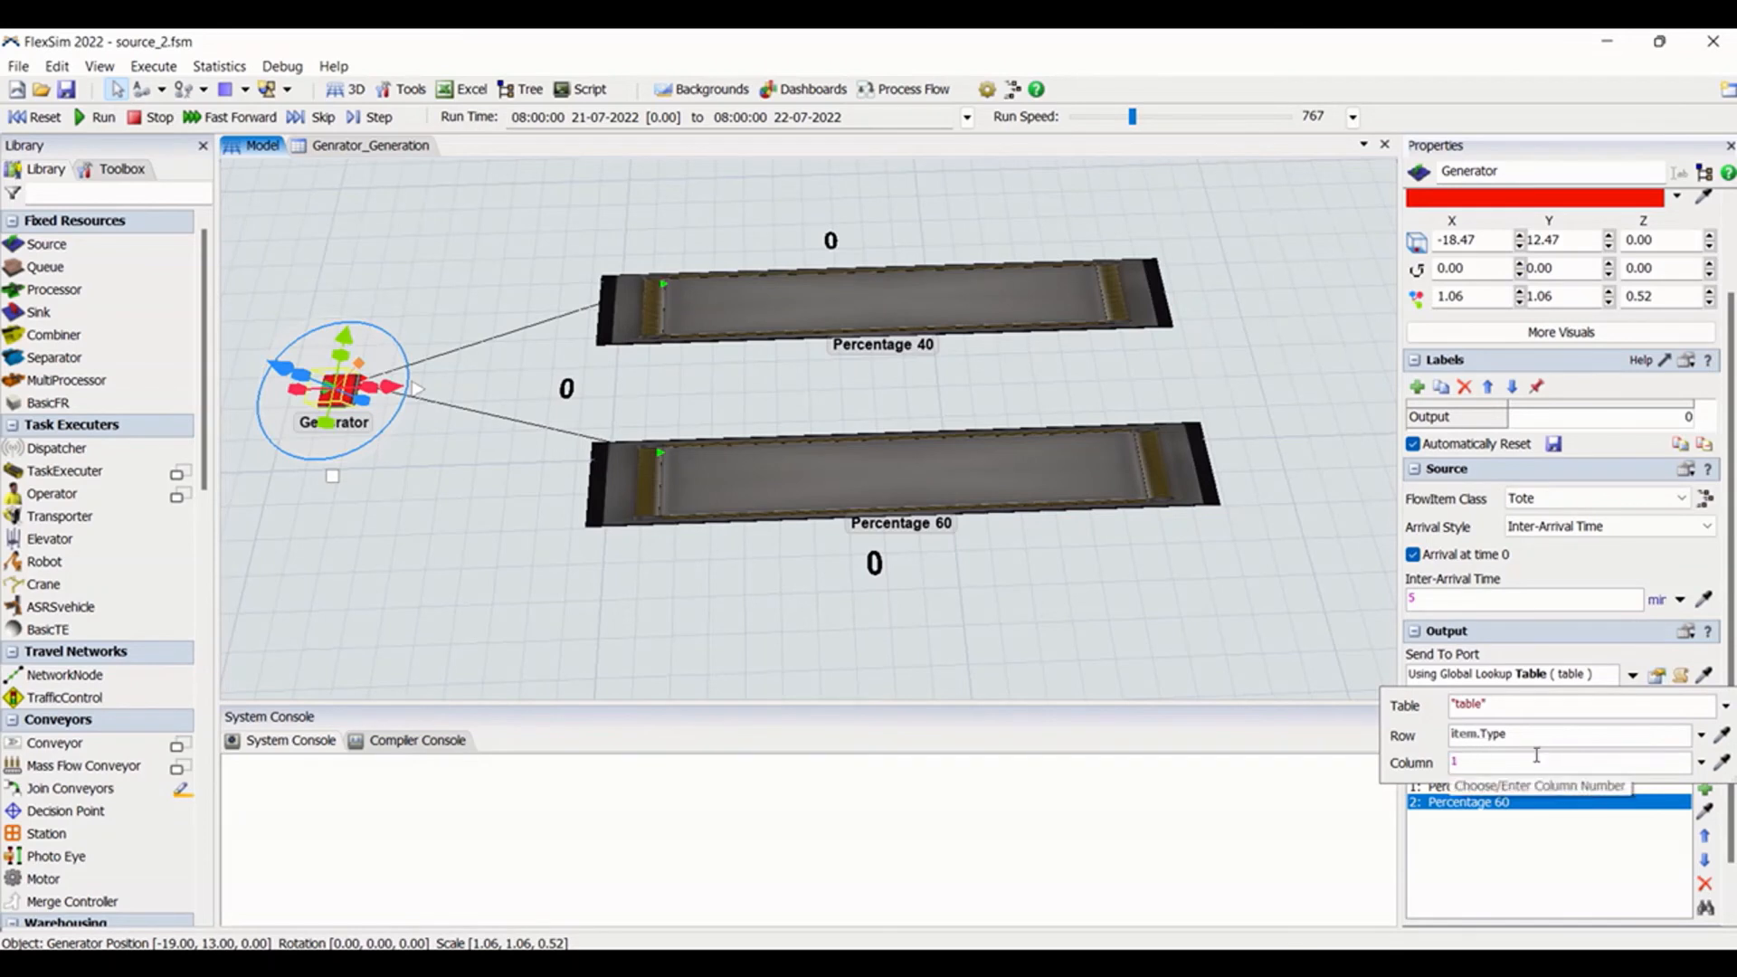
{"action": "left_click", "coordinate": [1560, 700]}
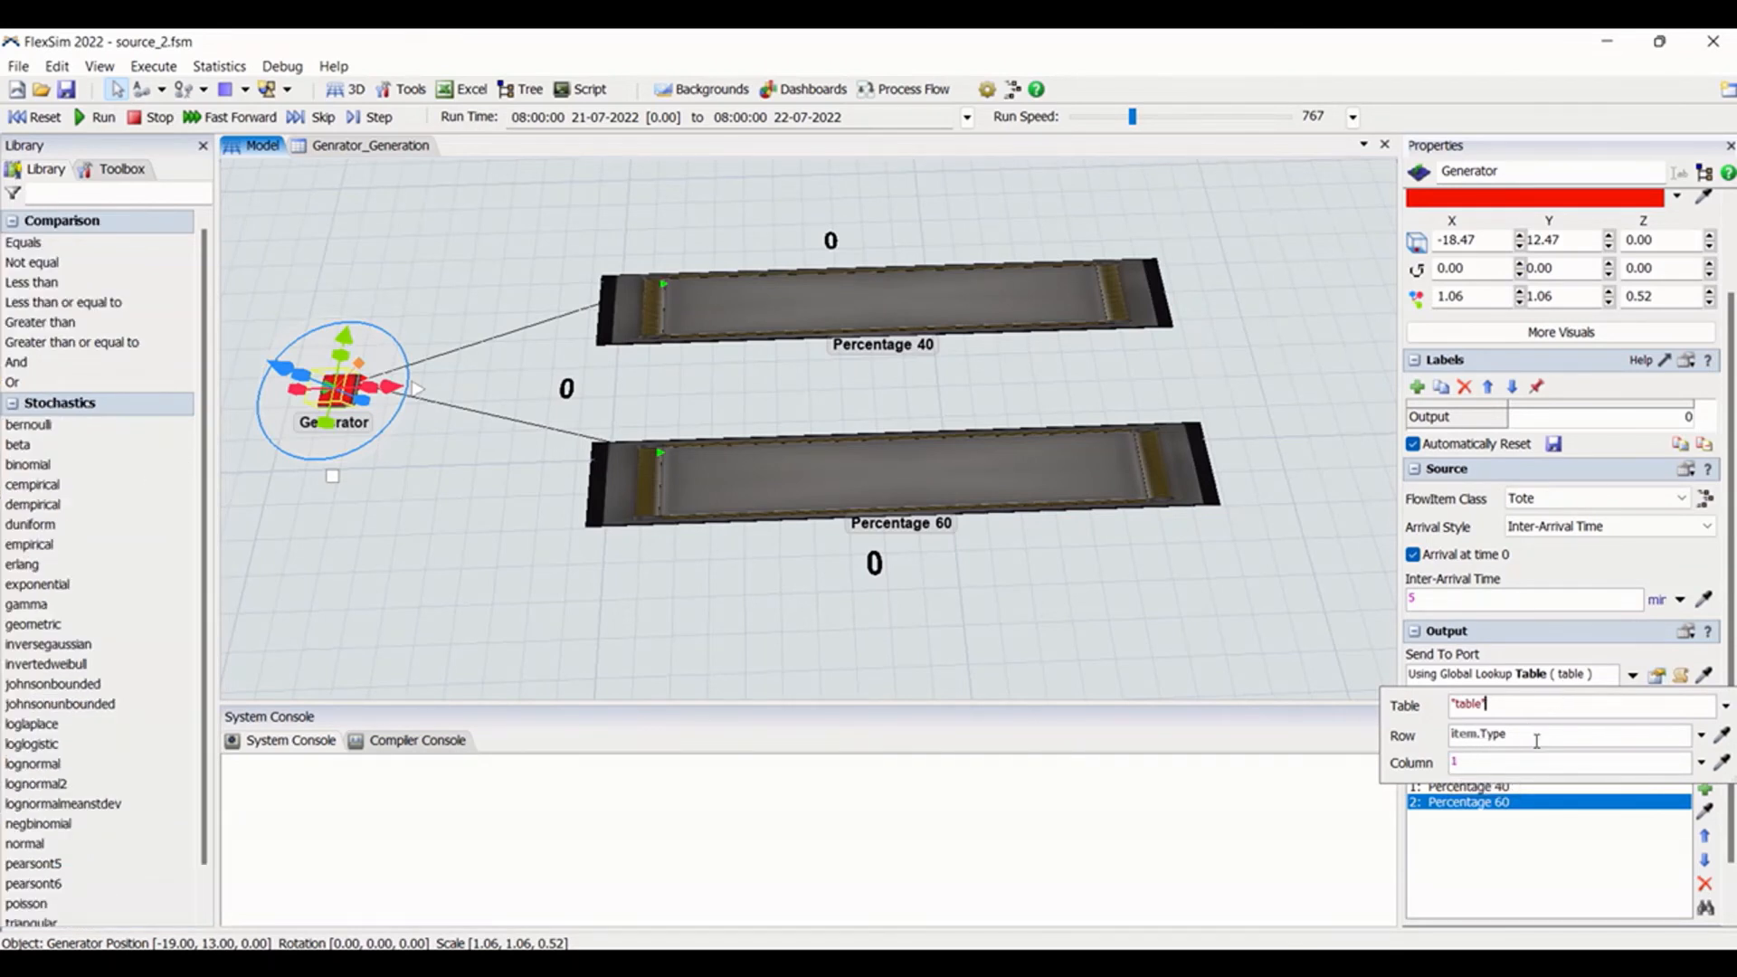
{"action": "left_click", "coordinate": [1591, 662]}
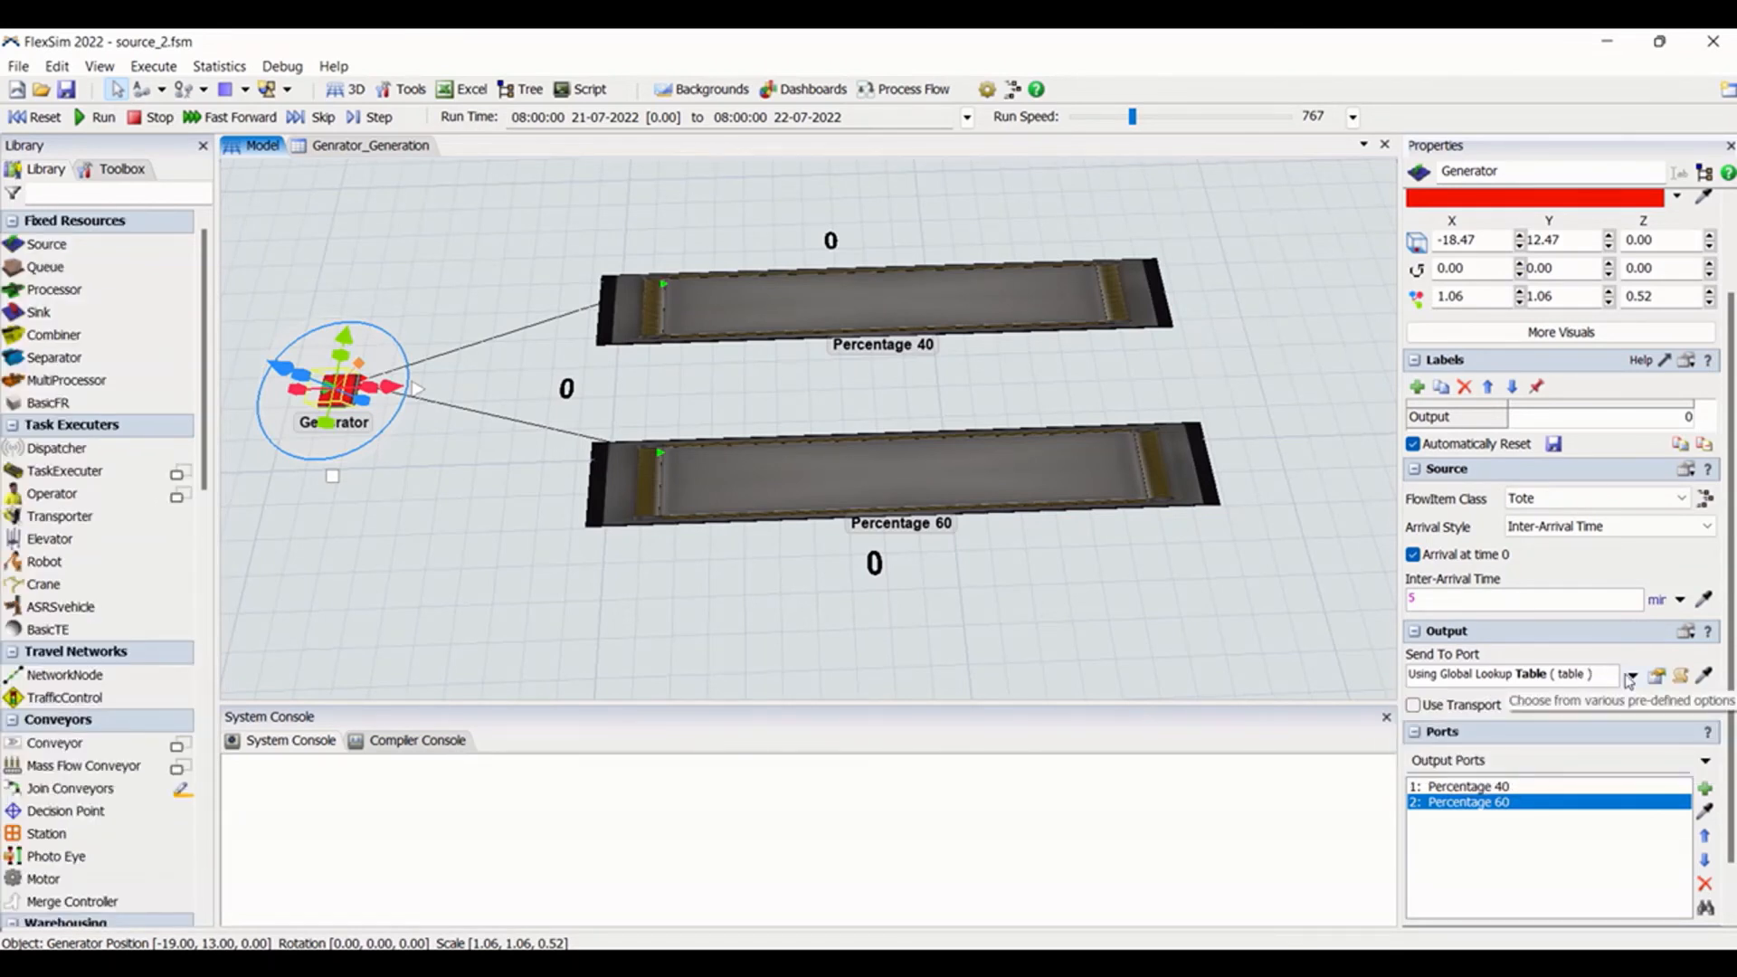
{"action": "left_click", "coordinate": [1630, 677]}
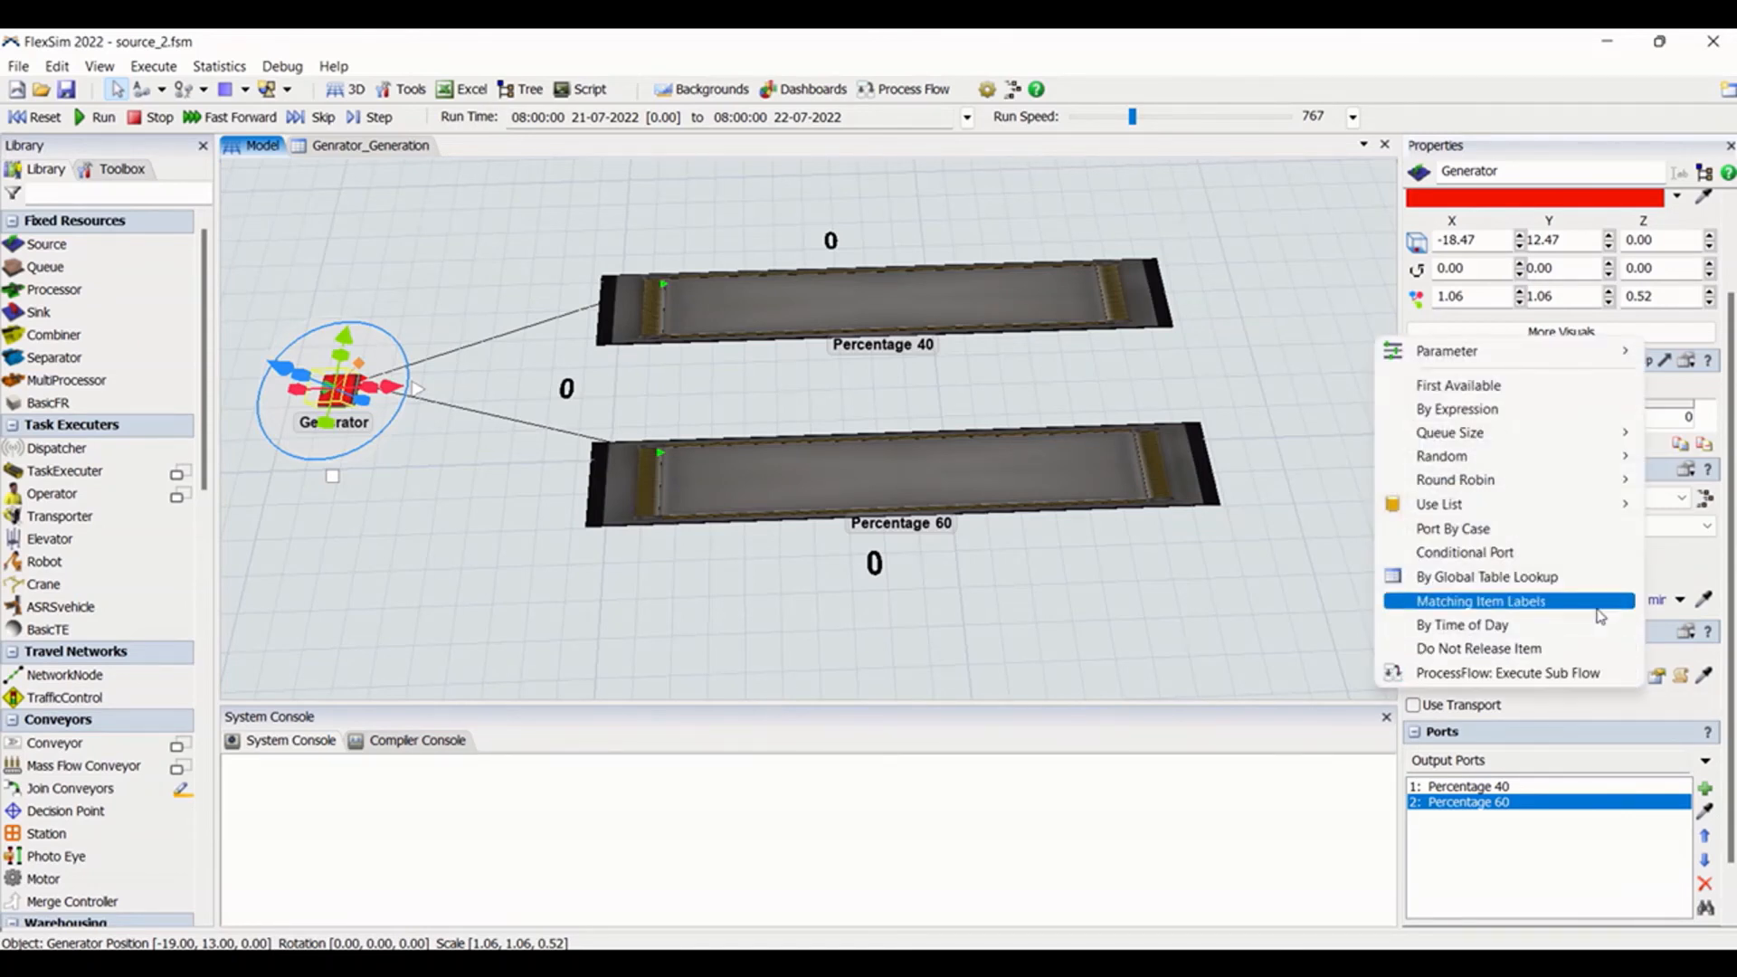
{"action": "left_click", "coordinate": [1565, 579]}
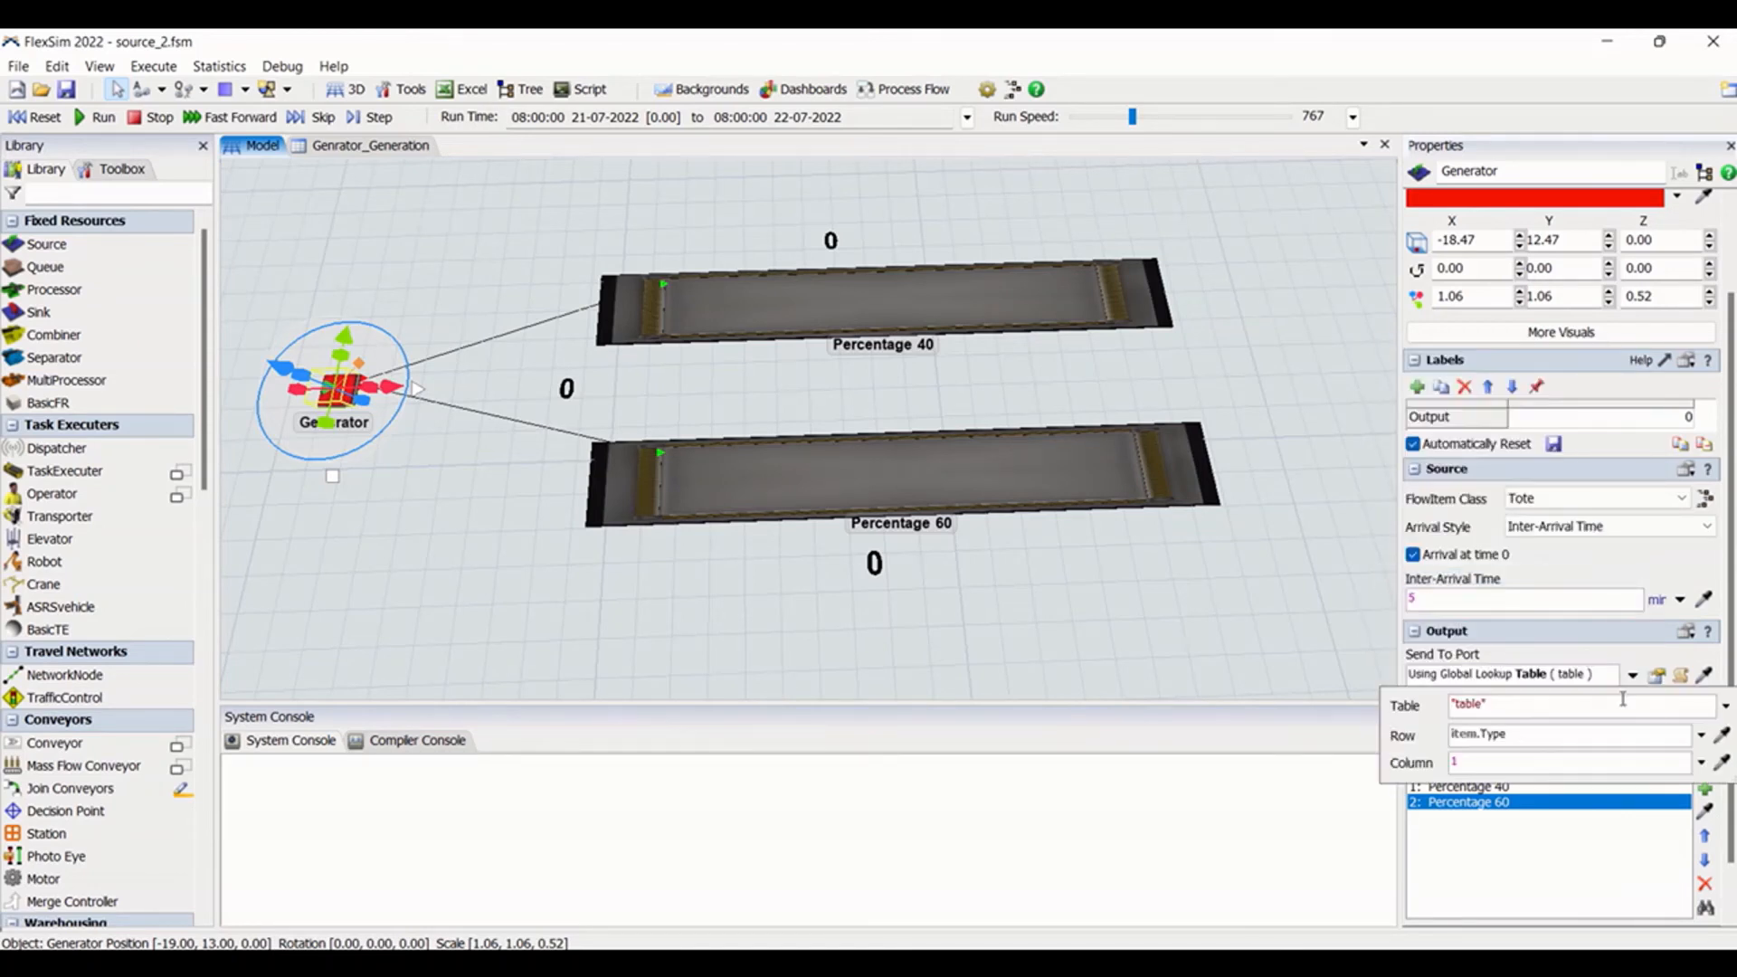
{"action": "left_click", "coordinate": [1723, 706]}
{"action": "left_click", "coordinate": [1561, 732]}
{"action": "left_click", "coordinate": [1674, 737]}
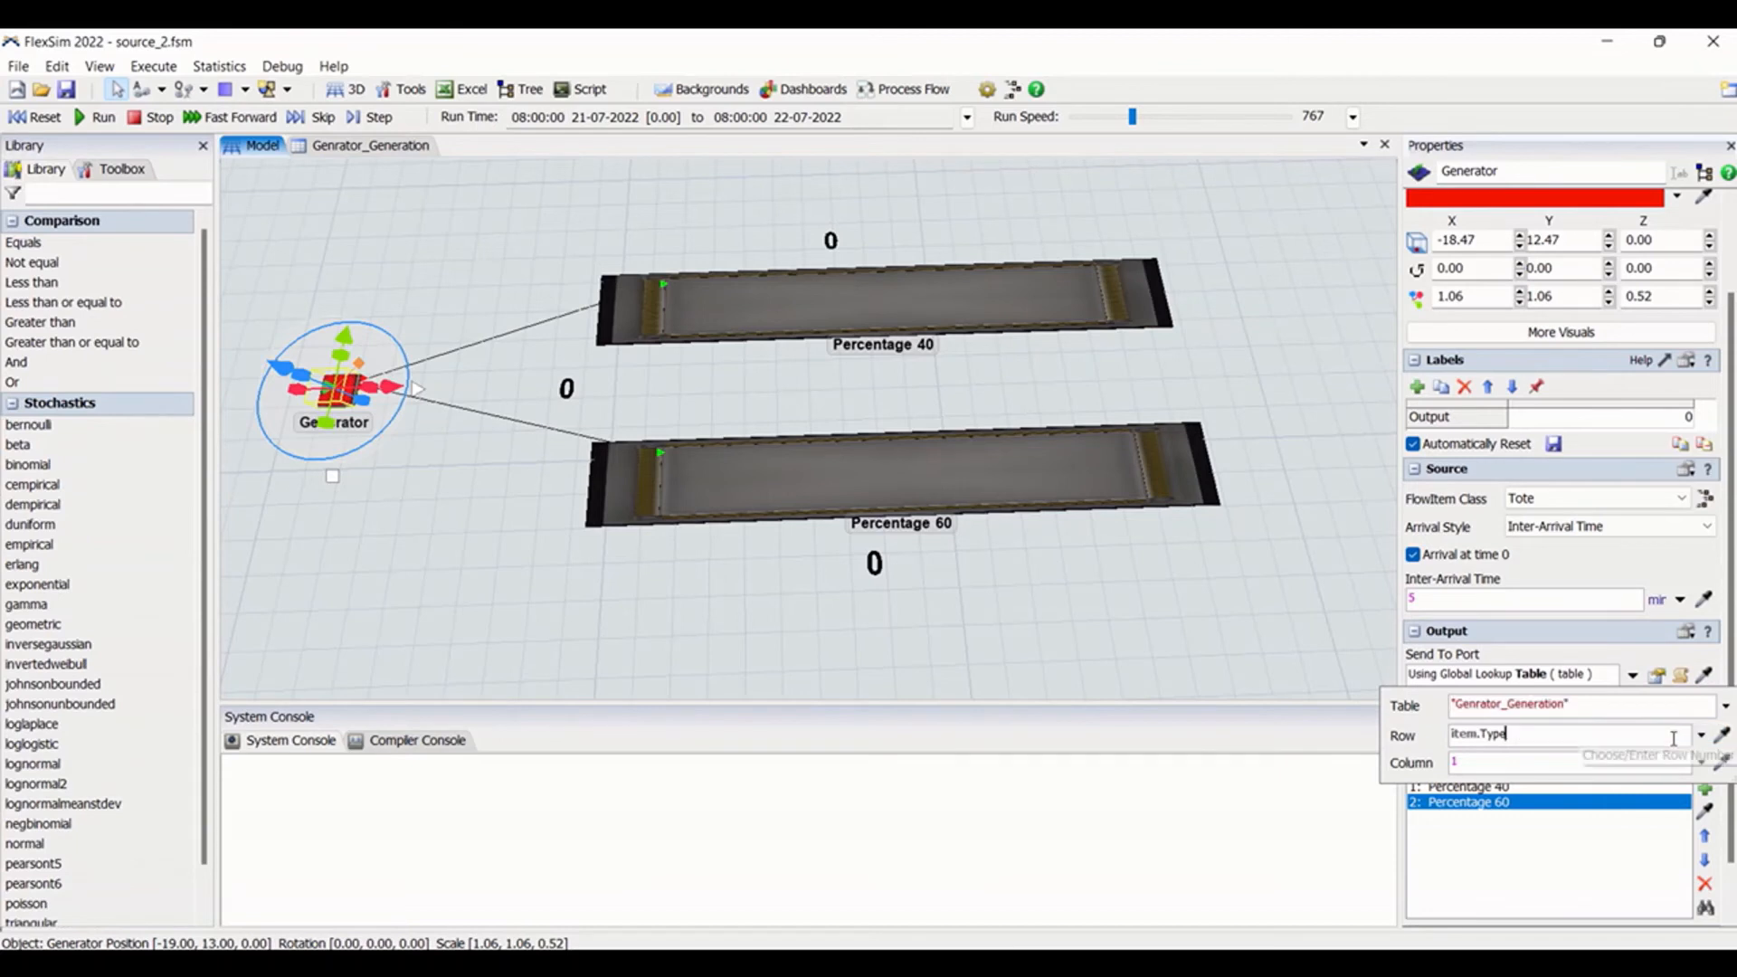
{"action": "left_click_drag", "start_coordinate": [1673, 736], "coordinate": [1389, 729]}
{"action": "type", "text": "1"}
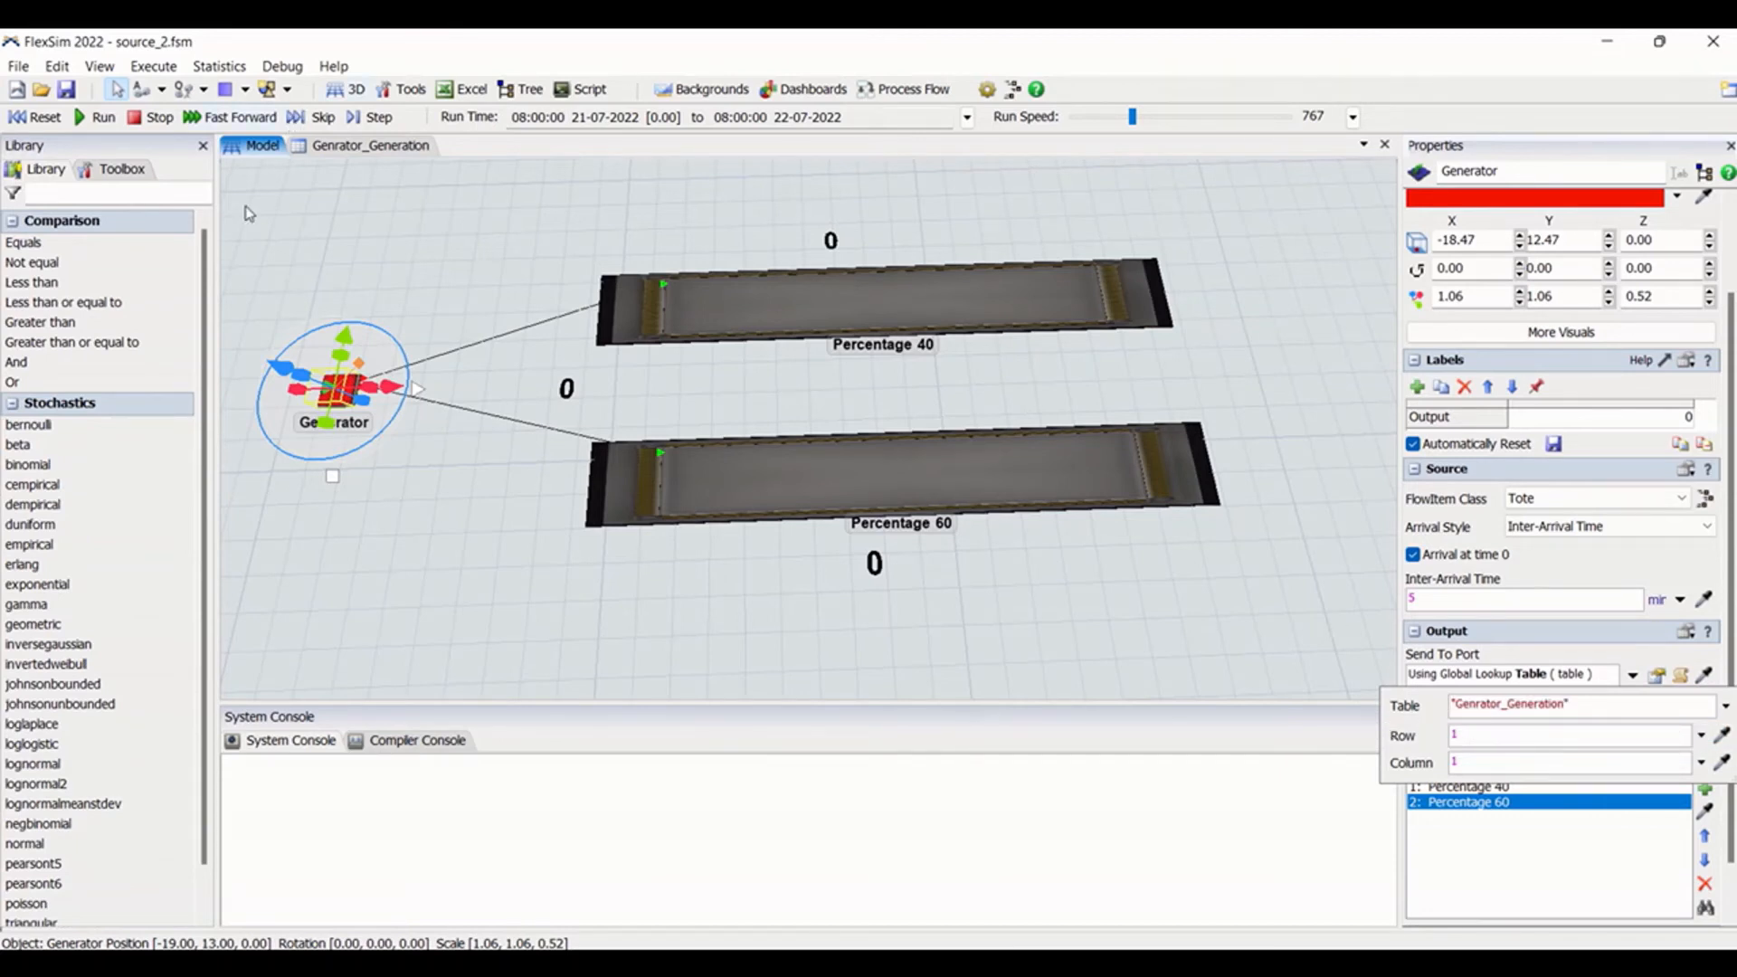
Change Row 1, Col 1 of the Genrator_Generation table to 1 and return to the 3D model
{"action": "left_click", "coordinate": [305, 148]}
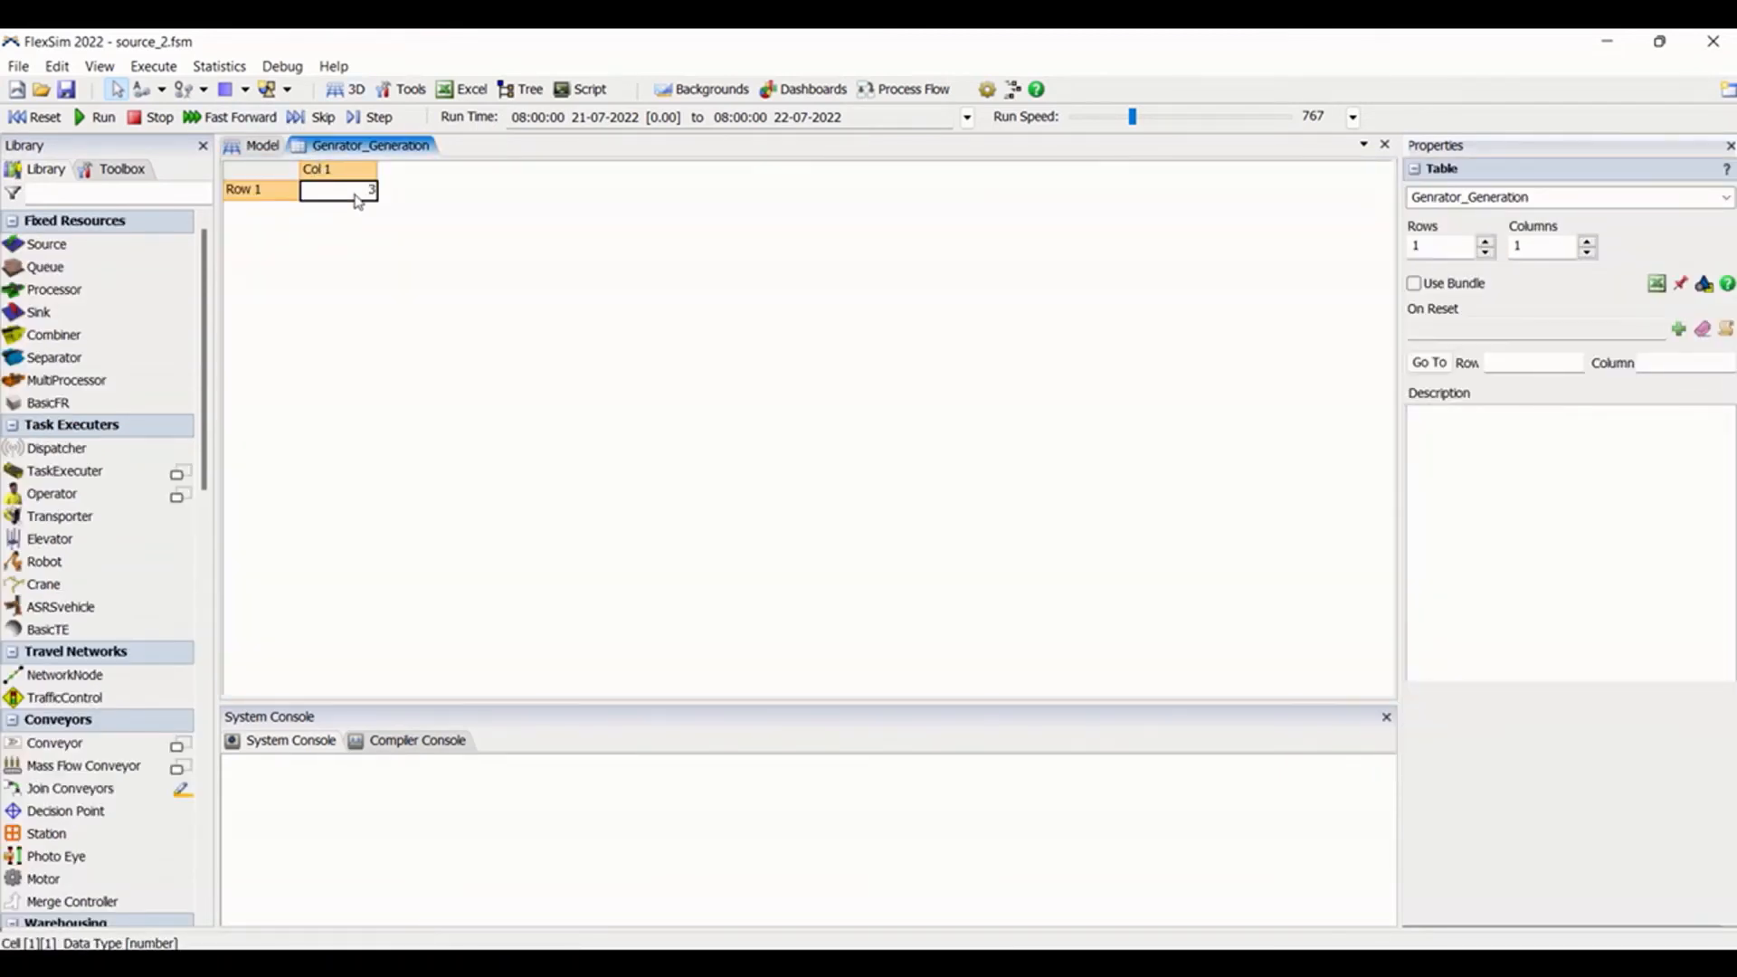
{"action": "type", "text": "1"}
{"action": "left_click", "coordinate": [368, 290]}
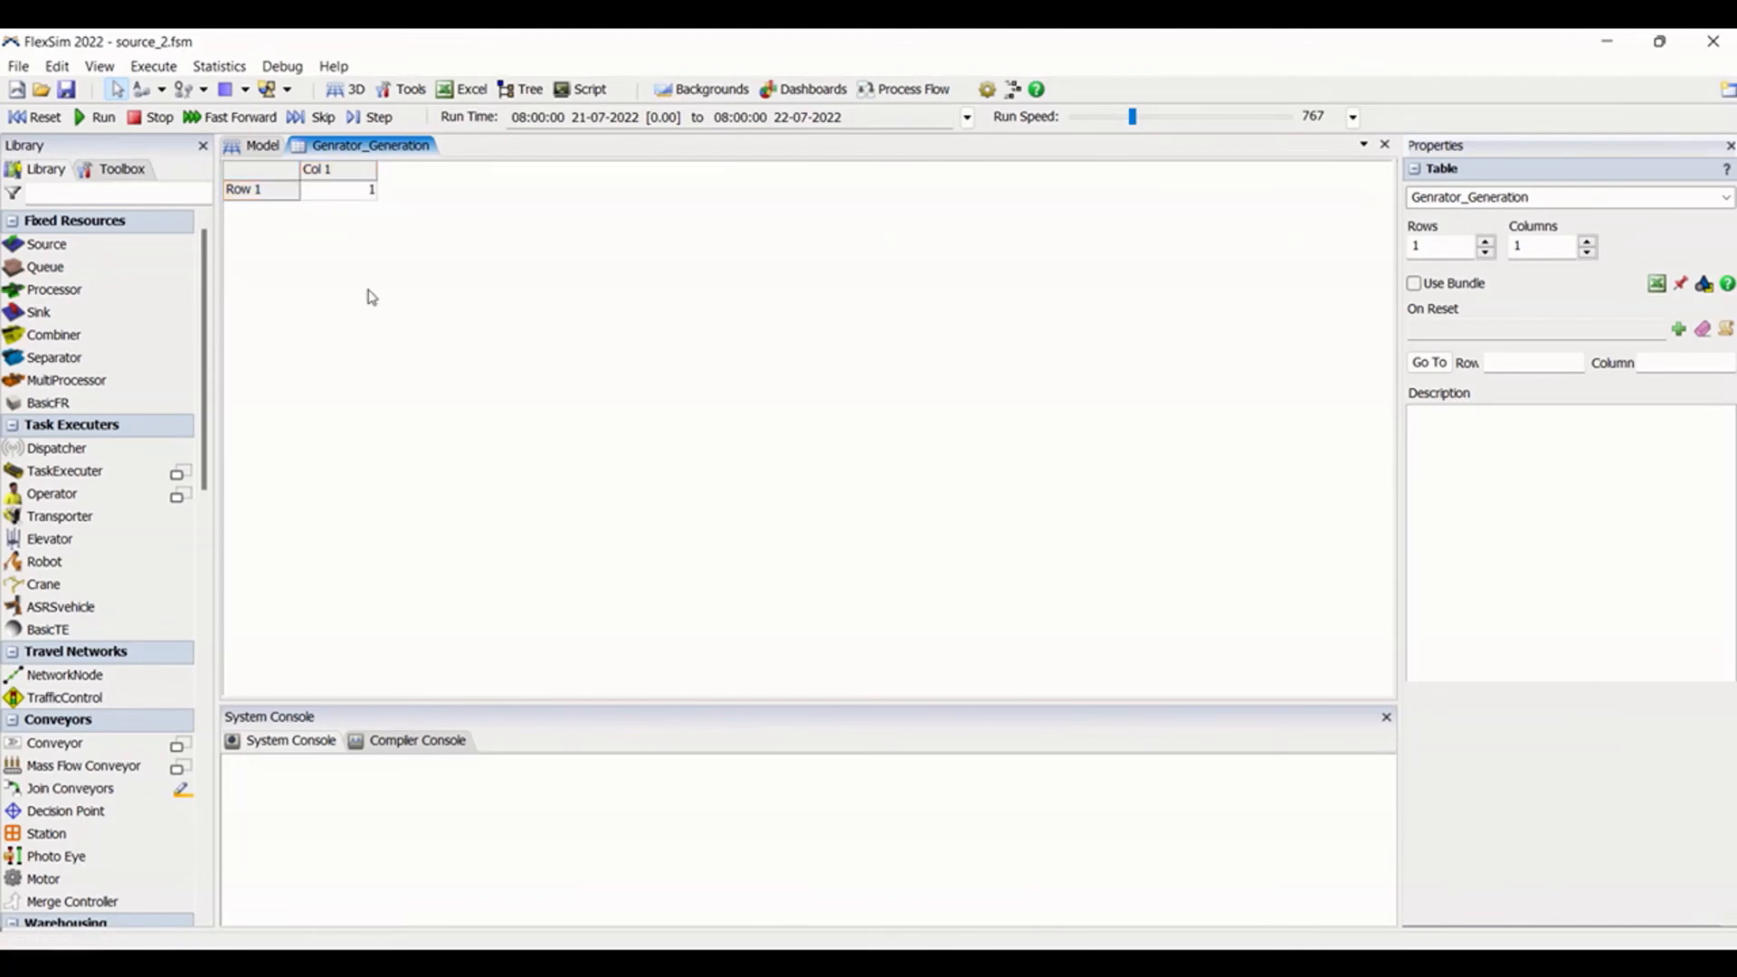
{"action": "left_click", "coordinate": [250, 155]}
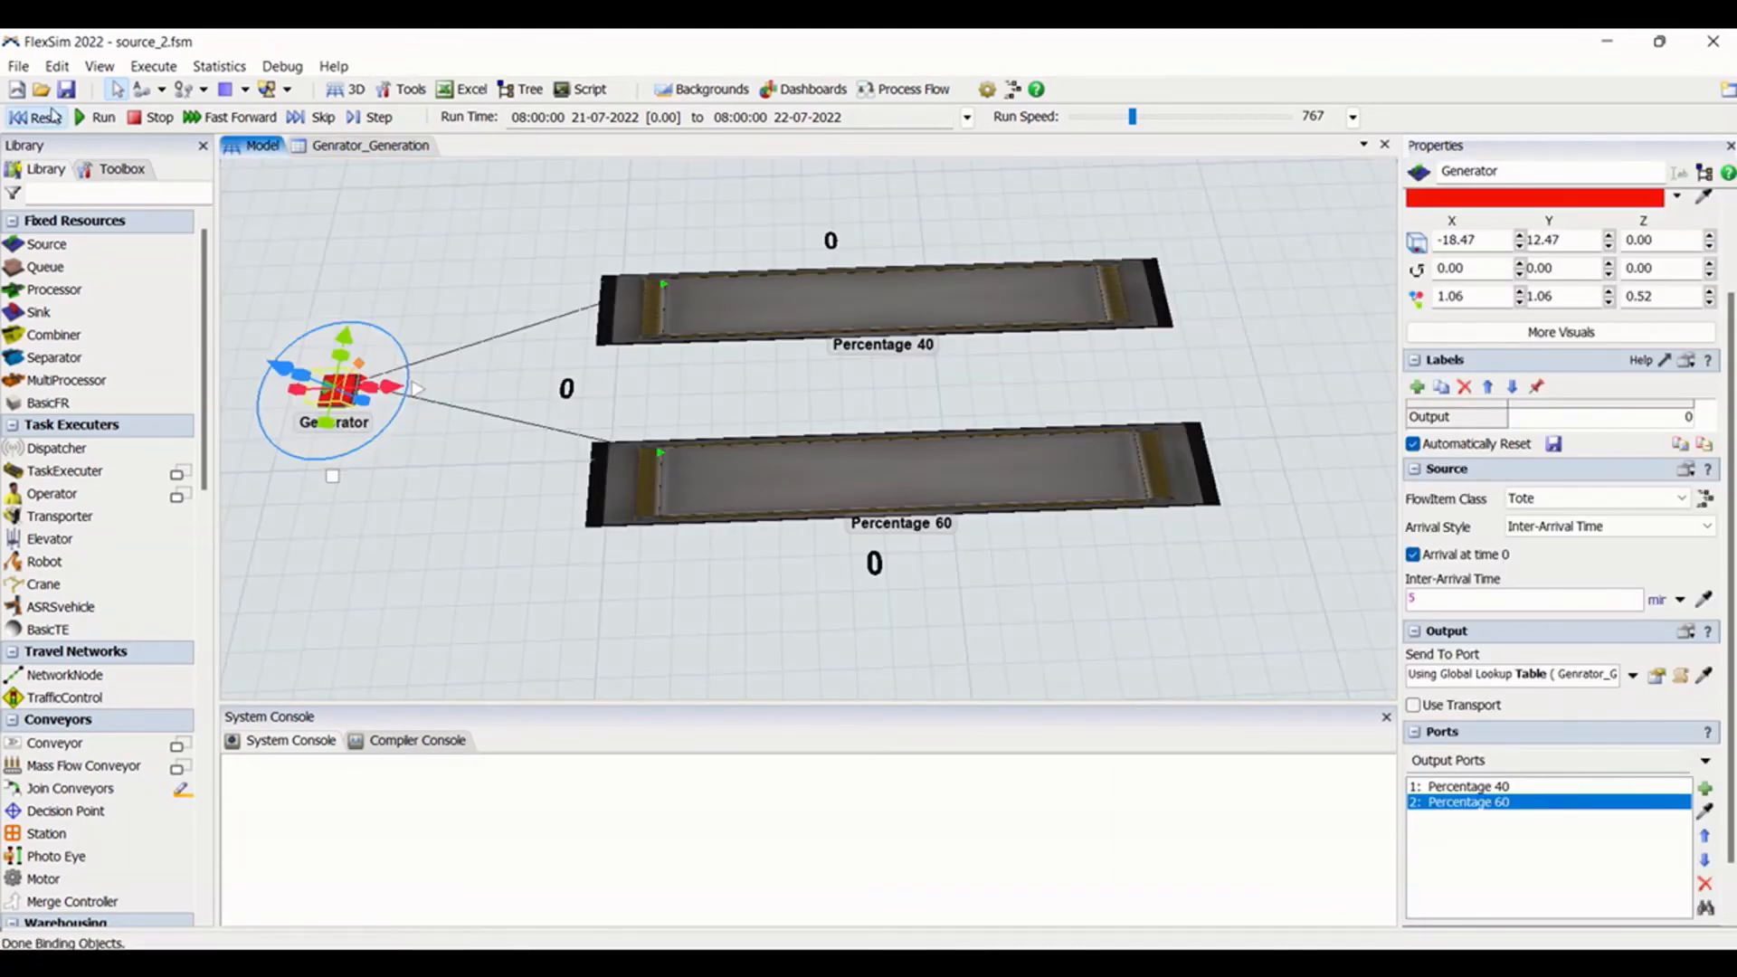
Highlight the Percentage 40 entry in the Generator's output ports, and reset and run the model to test the table lookup routing
{"action": "left_click", "coordinate": [775, 316]}
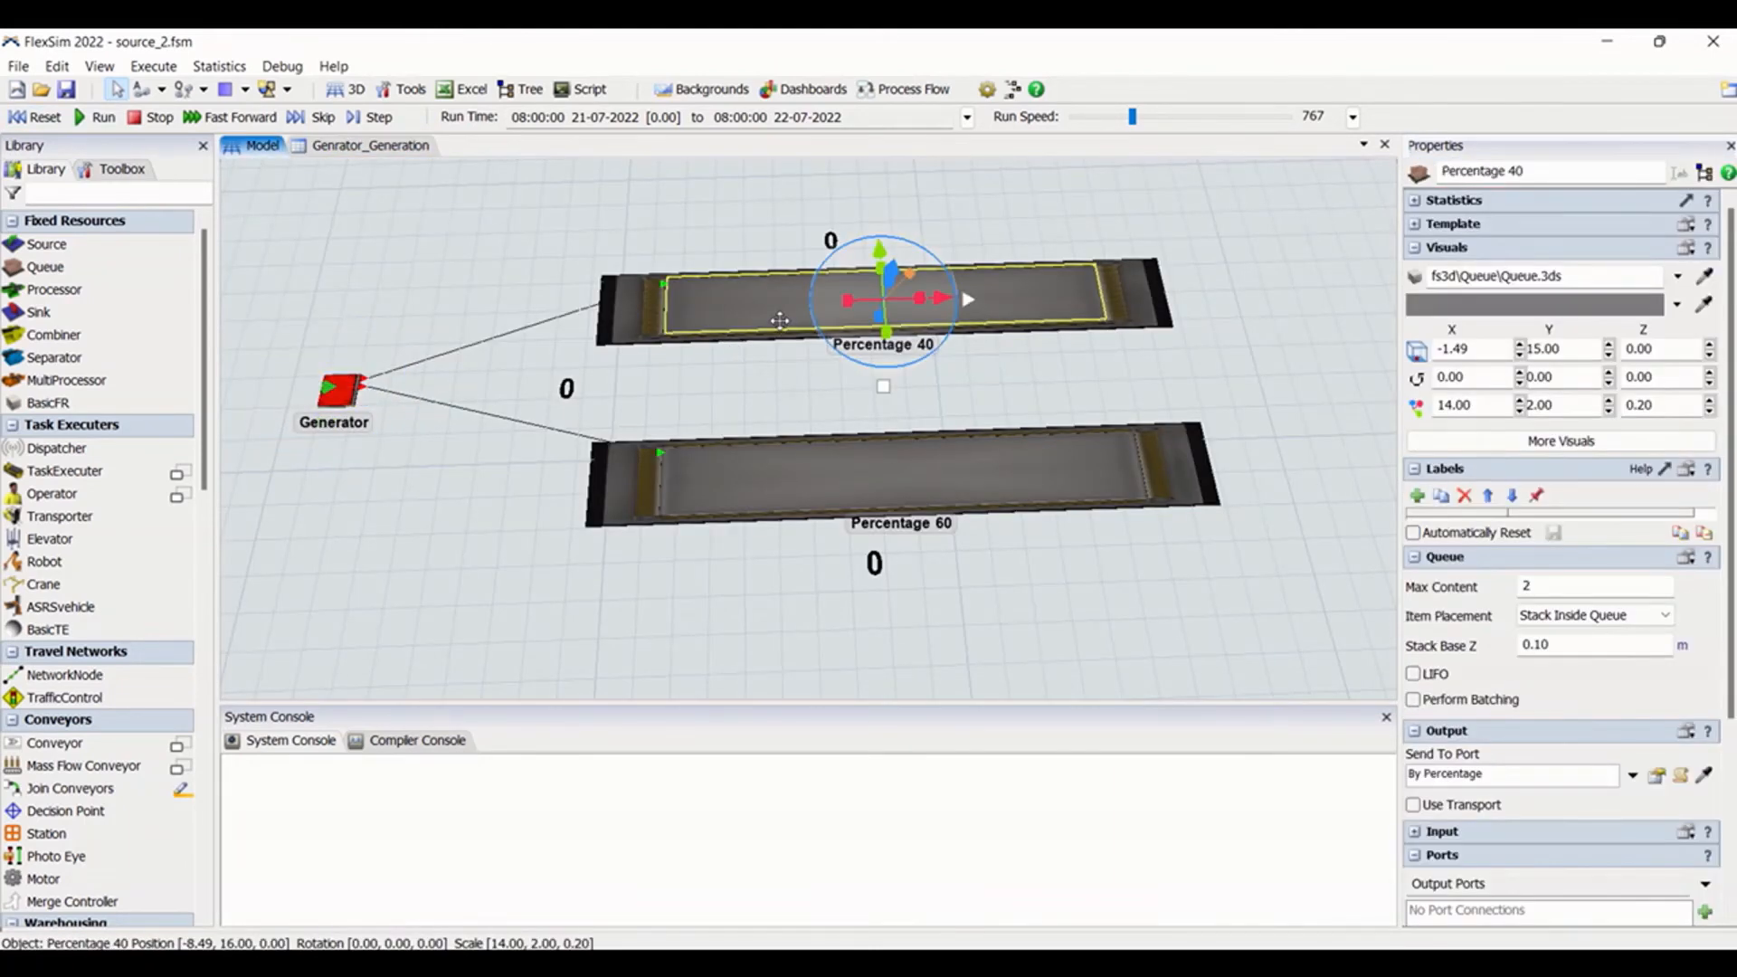
{"action": "left_click", "coordinate": [336, 391]}
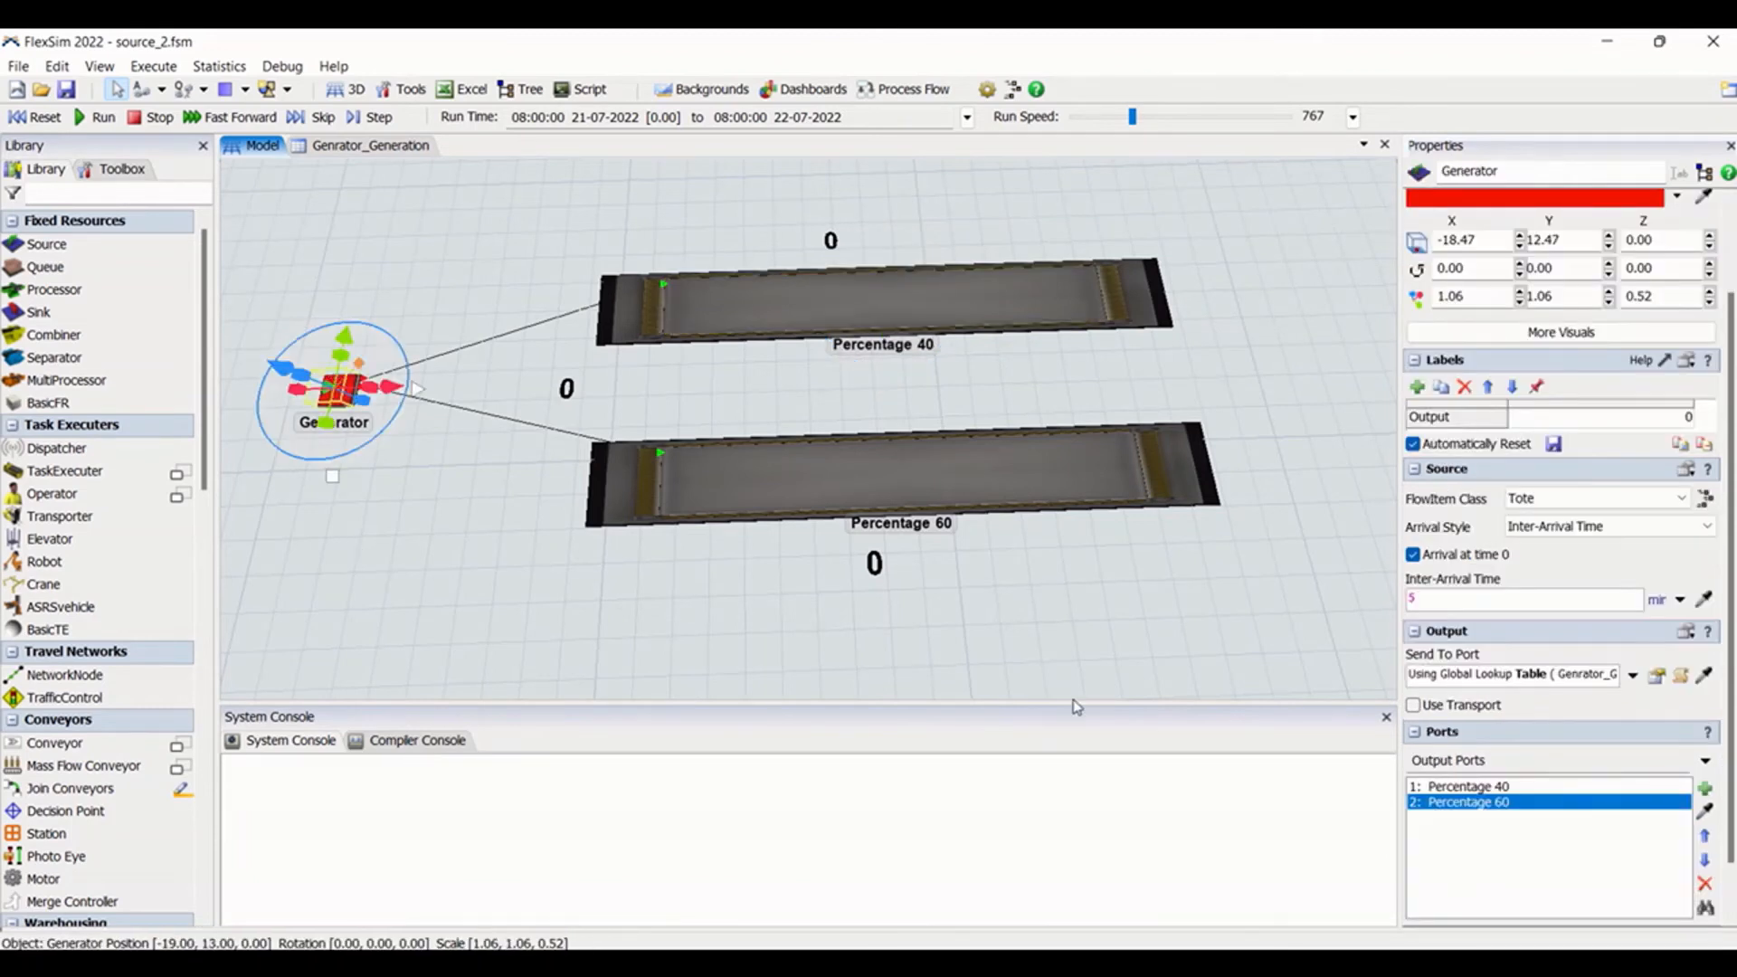
{"action": "left_click", "coordinate": [1459, 787]}
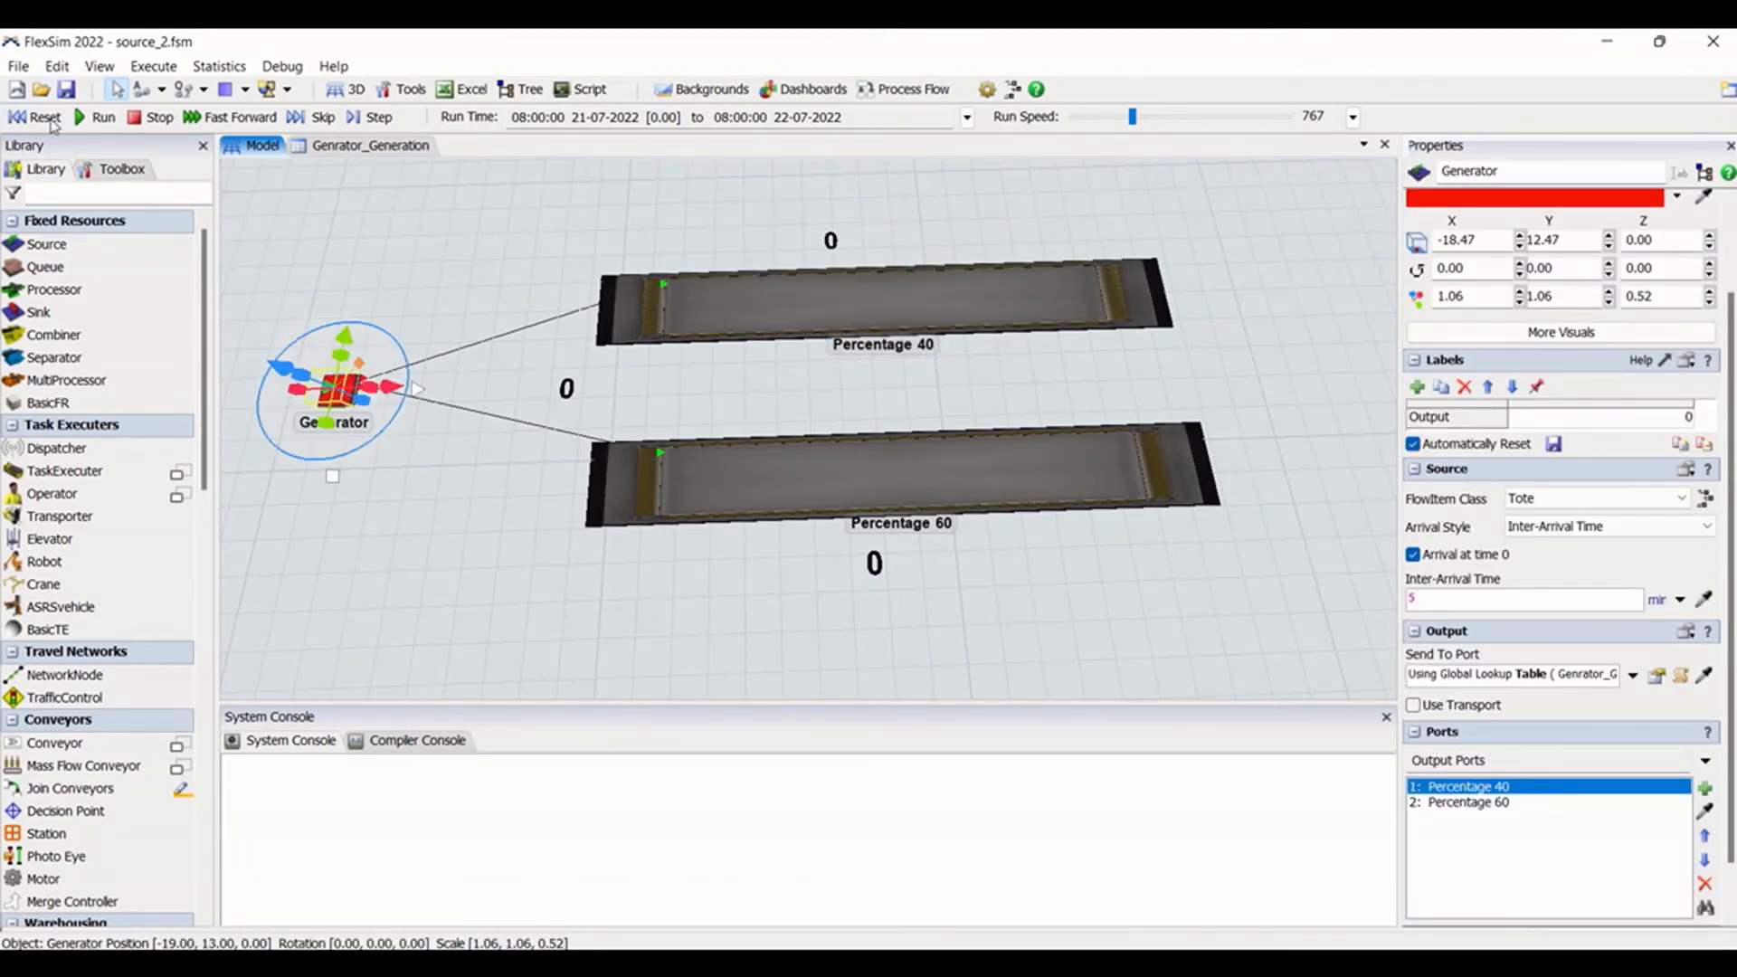
{"action": "left_click", "coordinate": [45, 118]}
{"action": "left_click", "coordinate": [99, 118]}
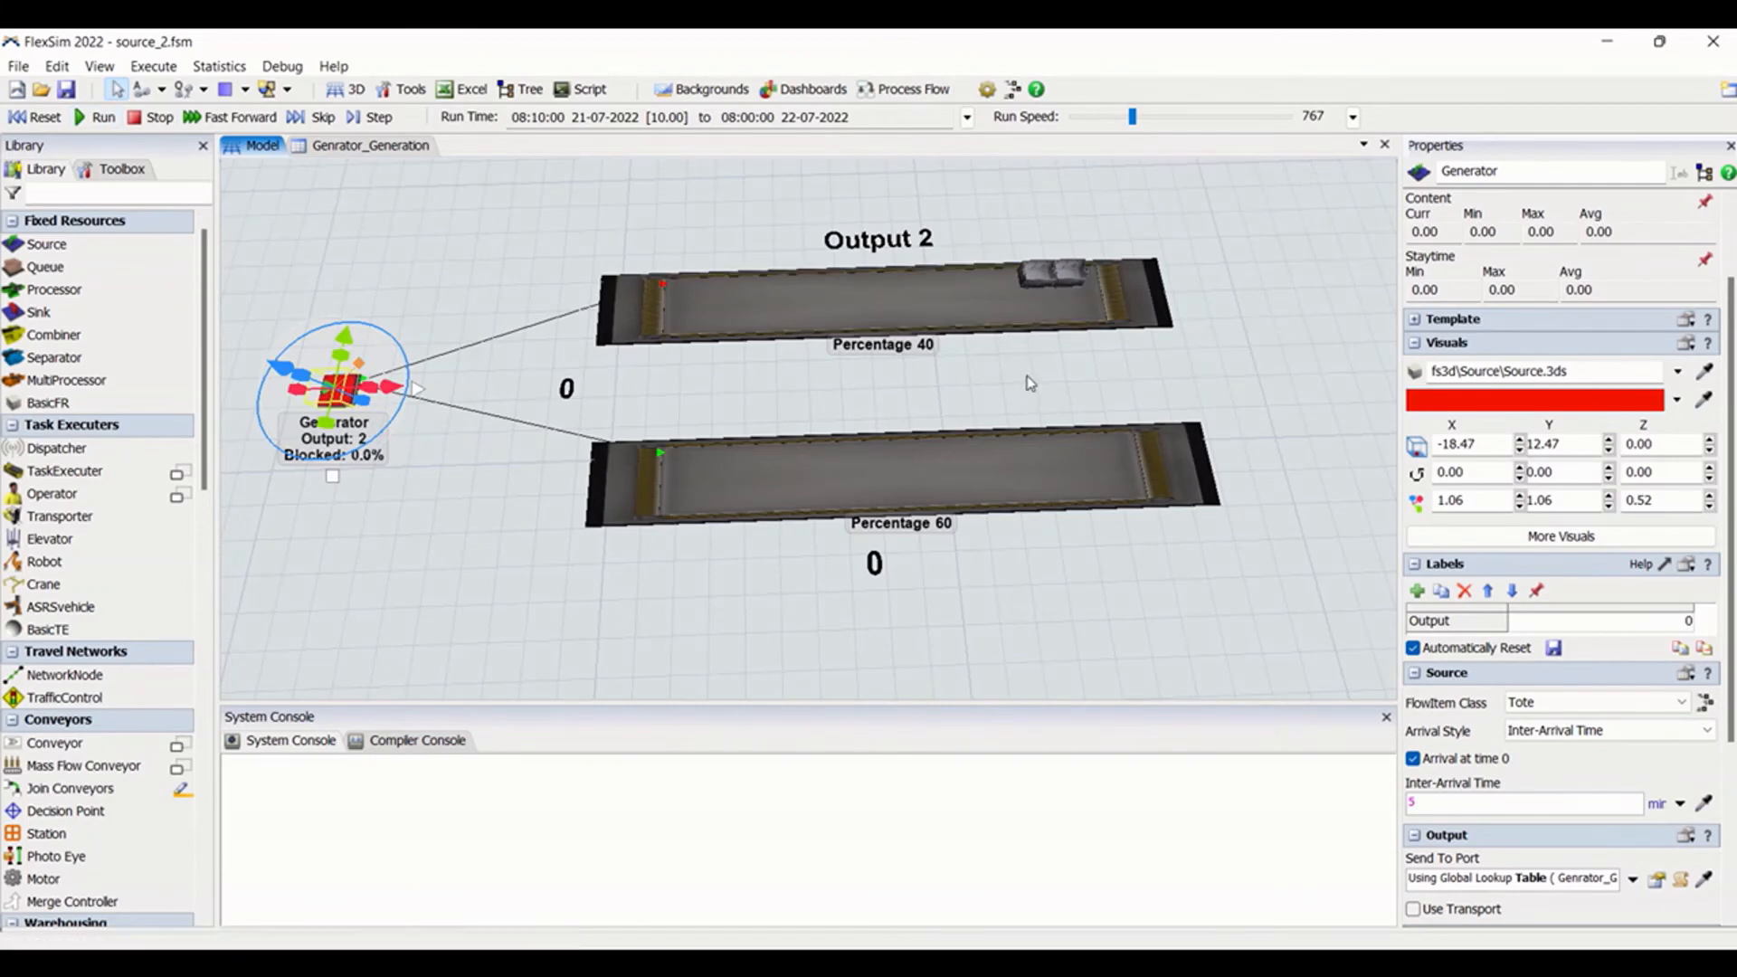
Examine the statistics and output settings of the Percentage 40 queue, the Generator and the Percentage 60 queue after the run
{"action": "left_click", "coordinate": [973, 317]}
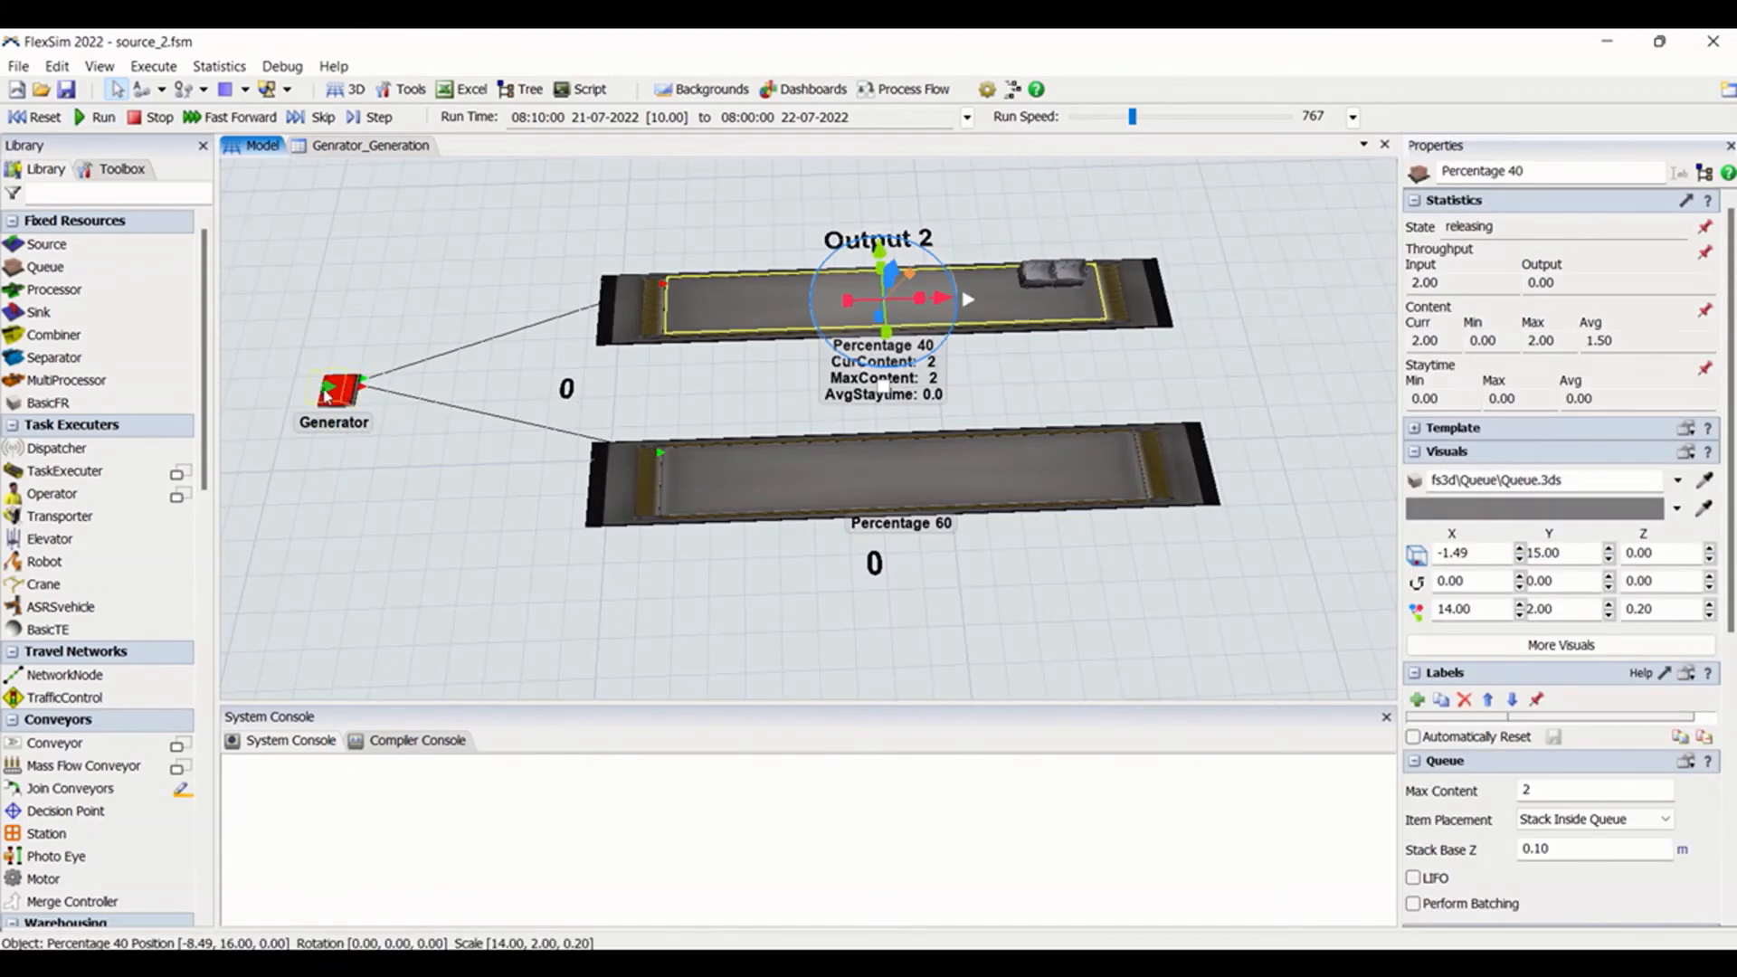
{"action": "left_click", "coordinate": [339, 391]}
{"action": "left_click", "coordinate": [532, 348]}
{"action": "left_click", "coordinate": [928, 293]}
{"action": "left_click", "coordinate": [351, 391]}
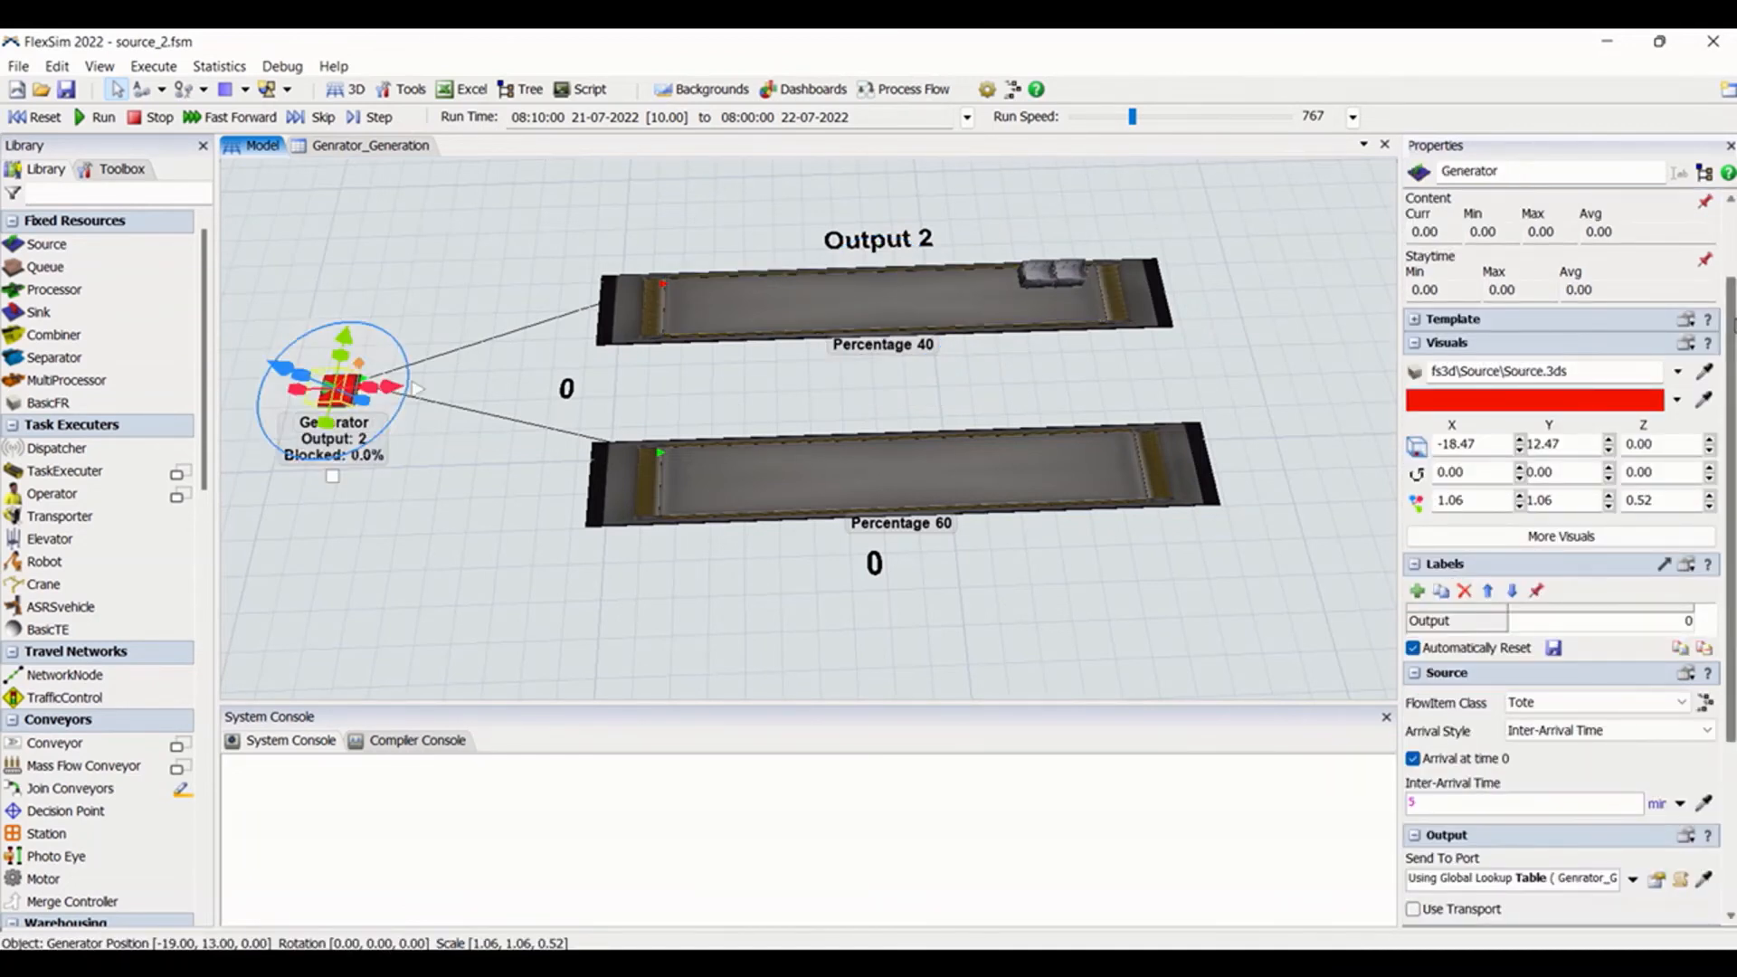
{"action": "scroll", "coordinate": [1556, 452], "scroll_direction": "up", "scroll_amount": 3}
{"action": "left_click", "coordinate": [1082, 475]}
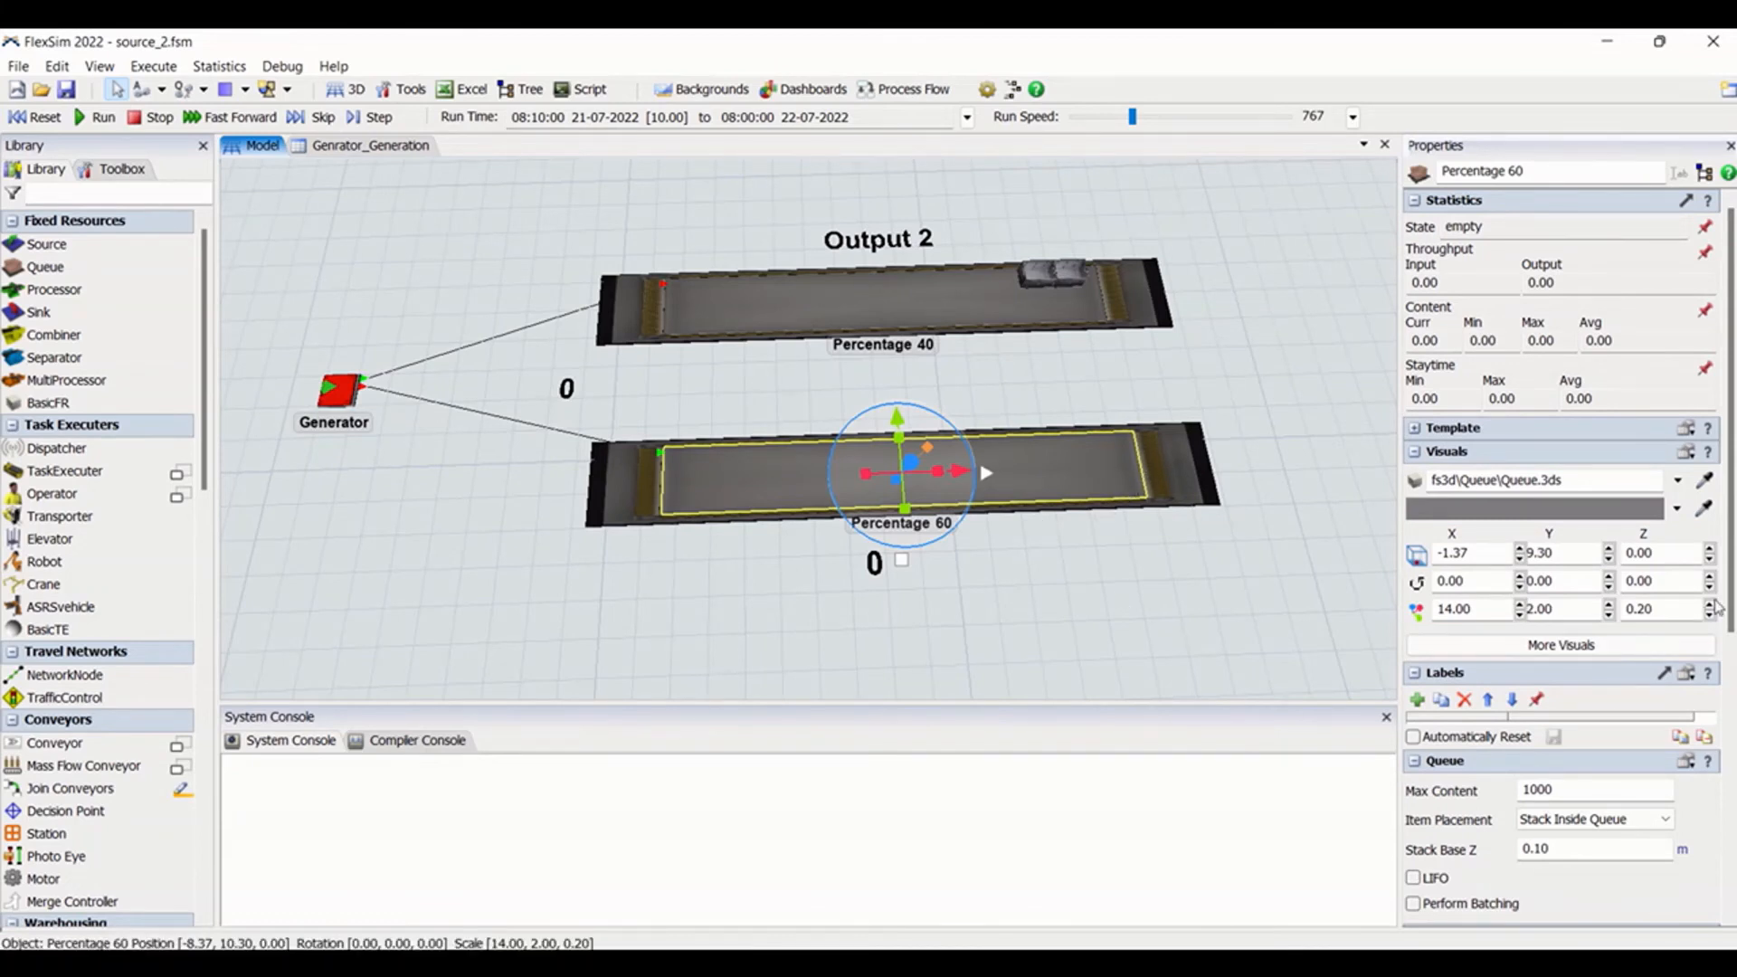
{"action": "scroll", "coordinate": [1529, 727], "scroll_direction": "down", "scroll_amount": 5}
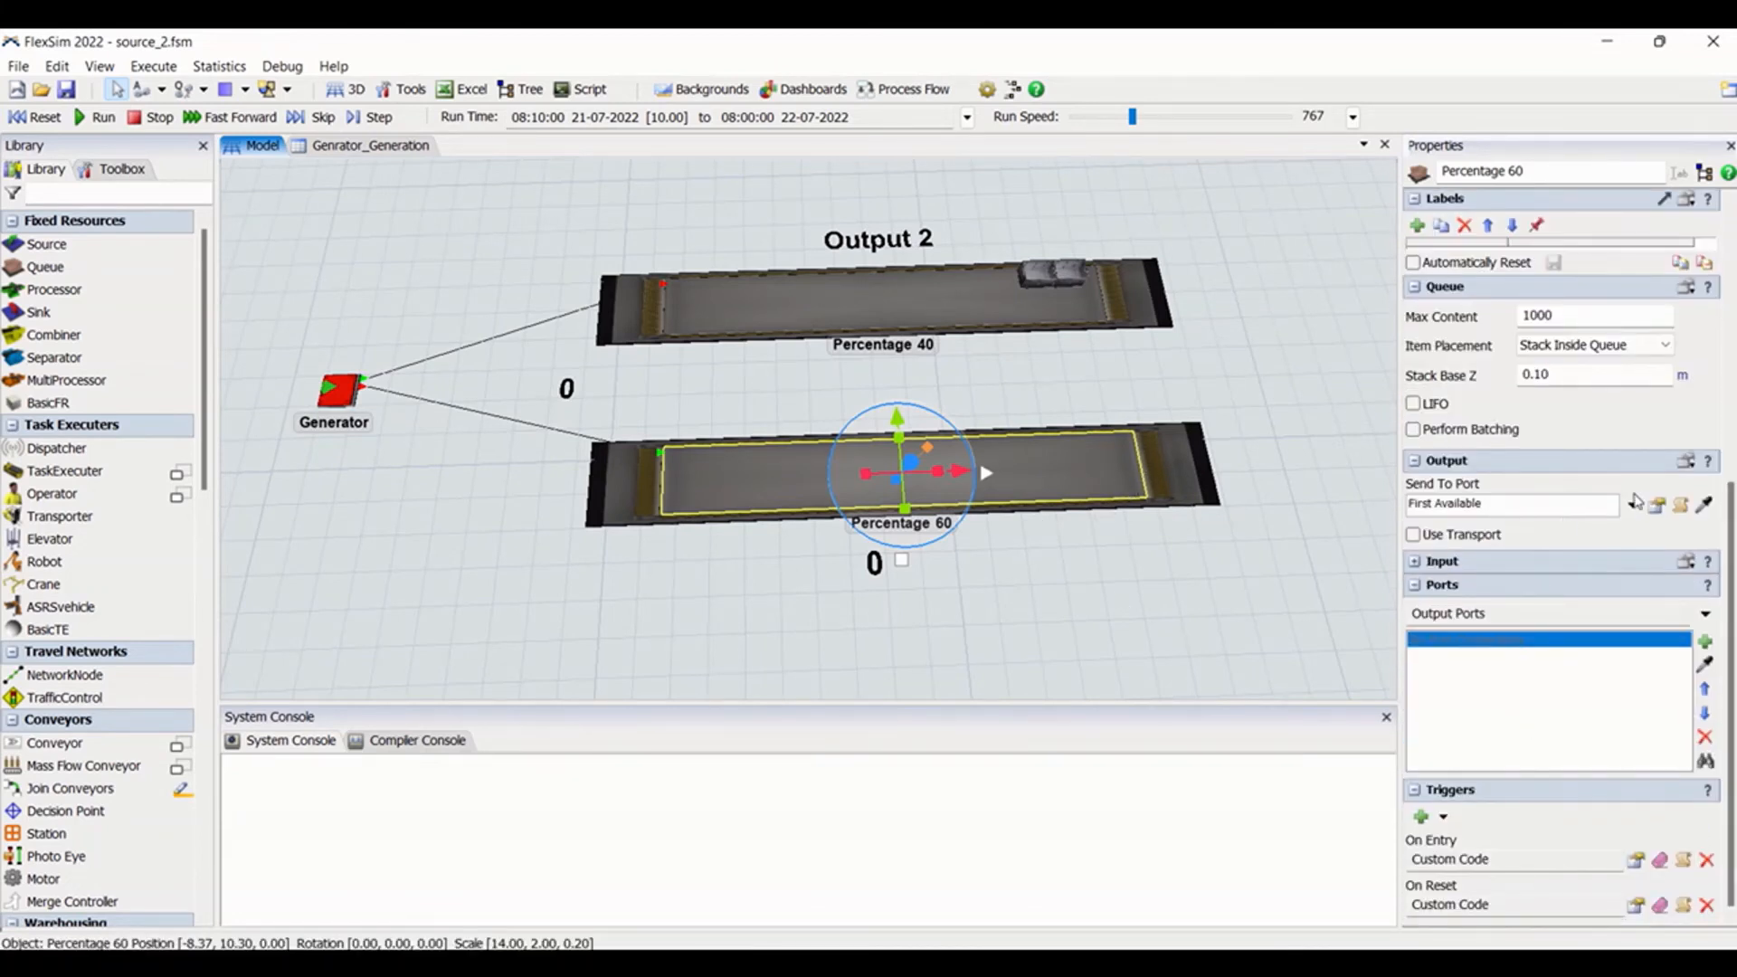
Switch the Generator's Send To Port rule to Matching Item Labels with the "Type" label
{"action": "left_click", "coordinate": [336, 391]}
{"action": "scroll", "coordinate": [1730, 784], "scroll_direction": "down", "scroll_amount": 4}
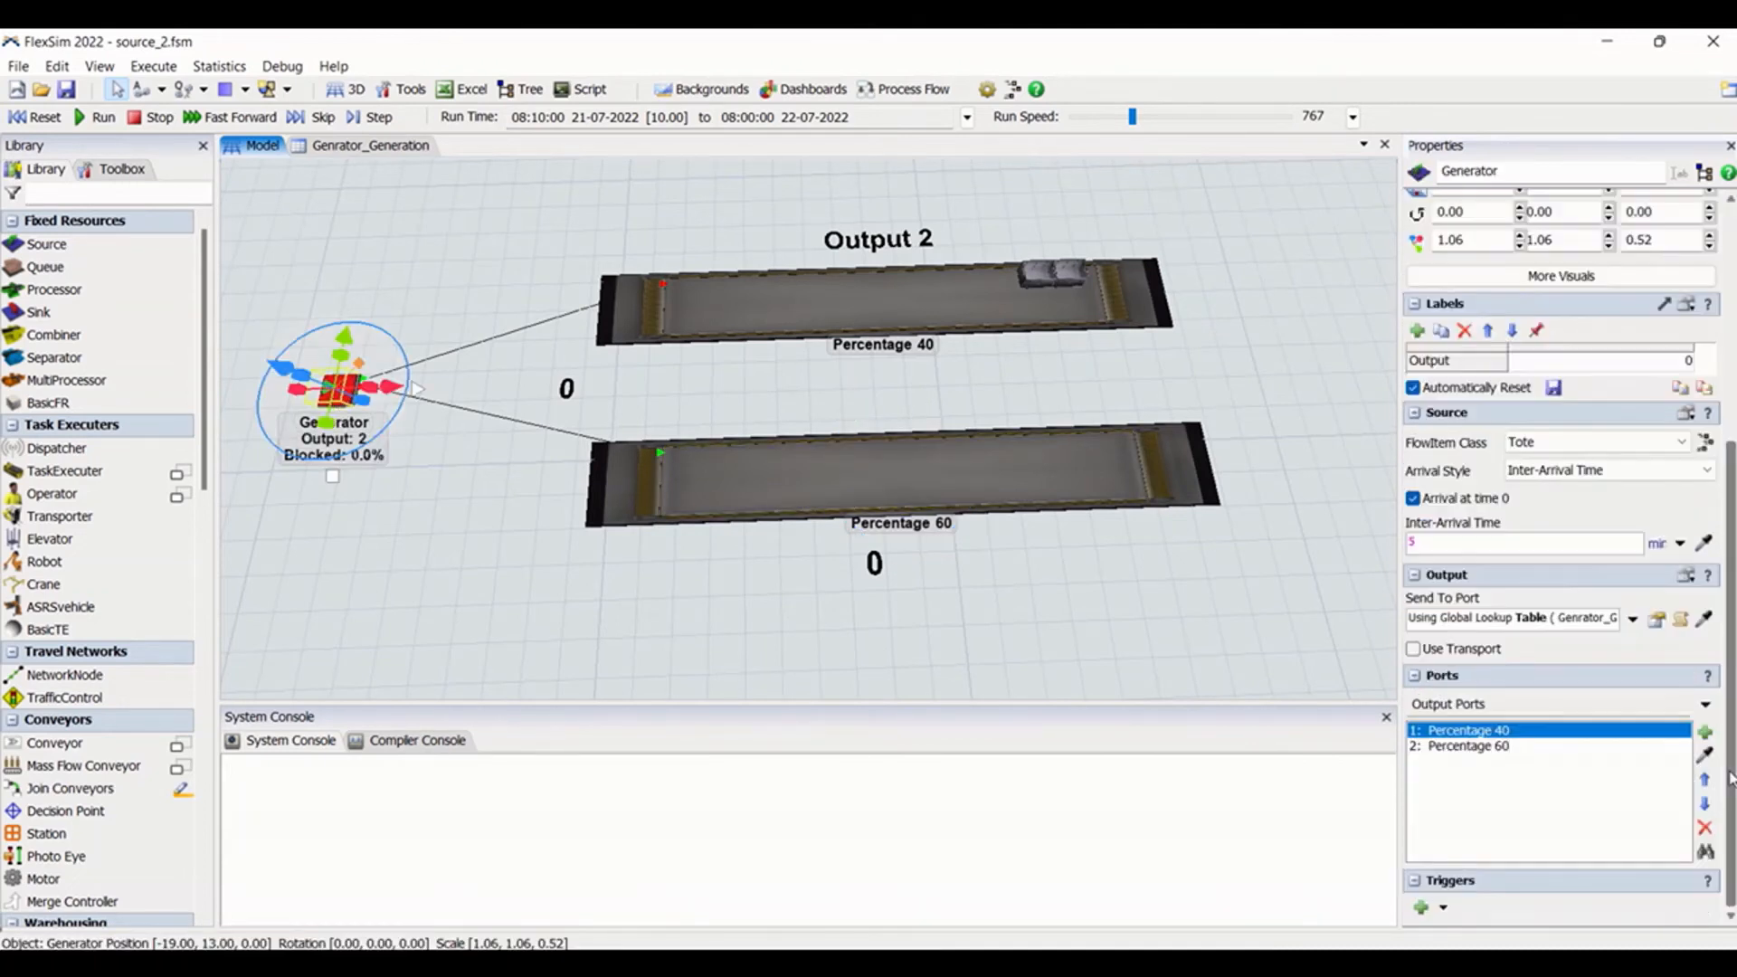
{"action": "left_click", "coordinate": [1633, 621]}
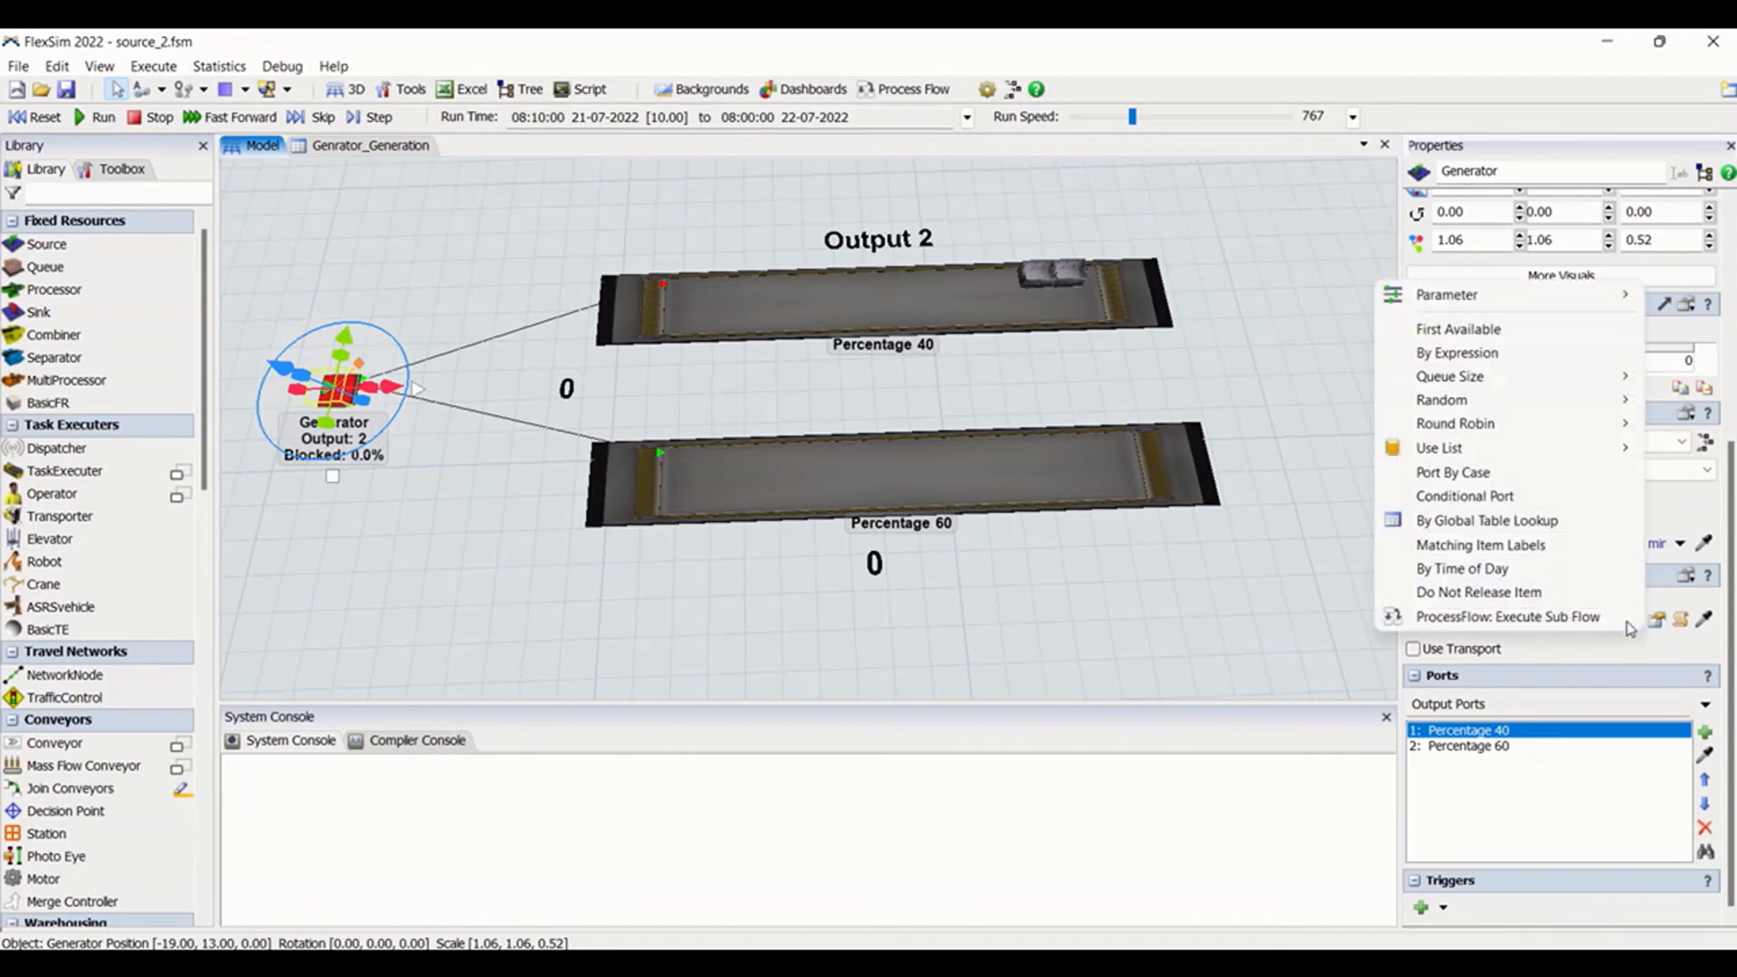
{"action": "left_click", "coordinate": [1515, 544]}
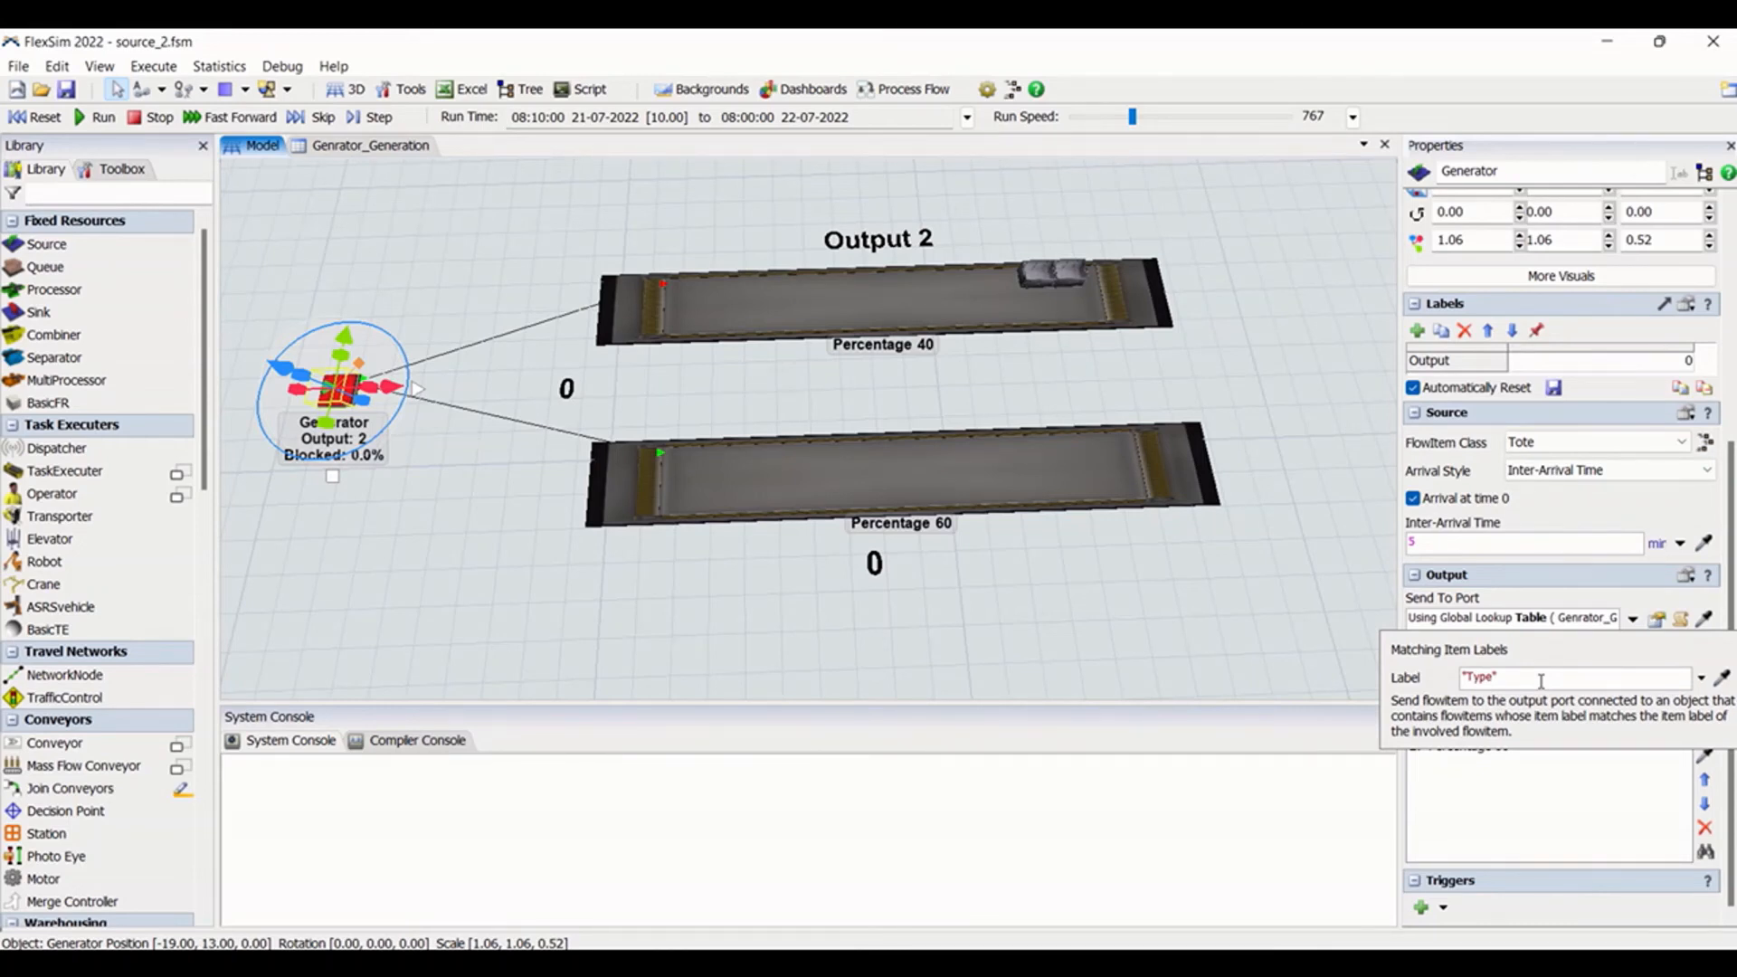
{"action": "left_click", "coordinate": [398, 492]}
Compare the Generator with the Percentage 60 and Percentage 40 queues as possible destinations for matching item labels
{"action": "left_click", "coordinate": [336, 391]}
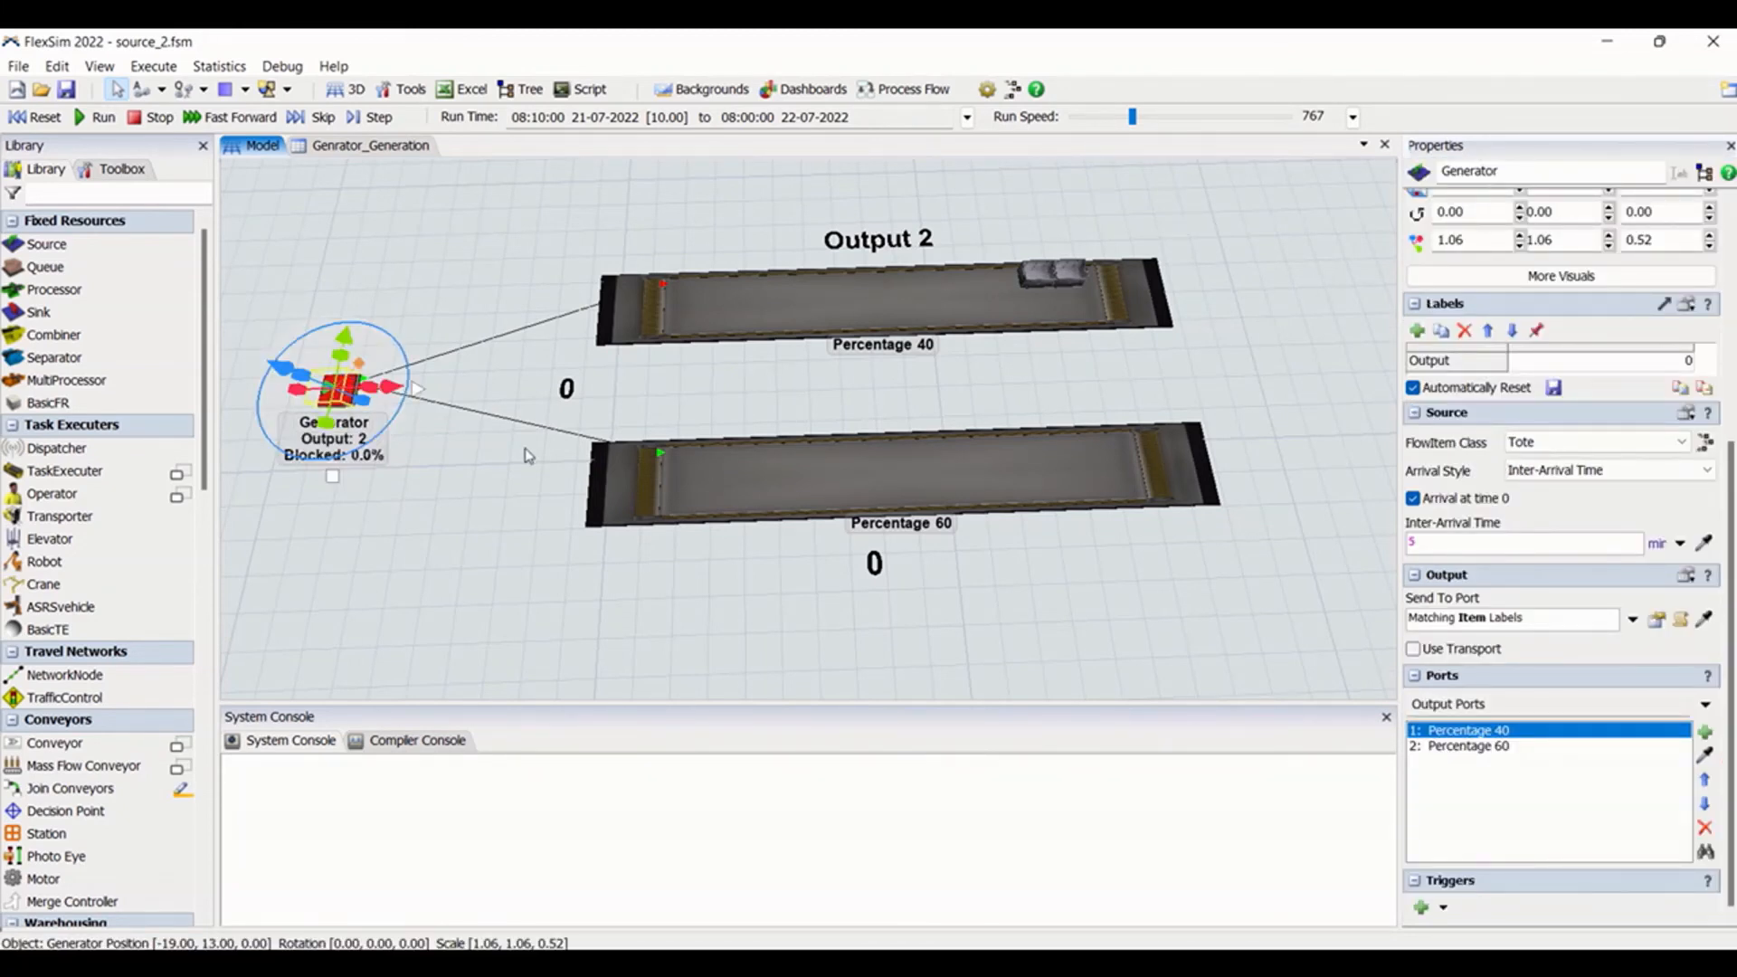
{"action": "left_click", "coordinate": [877, 478]}
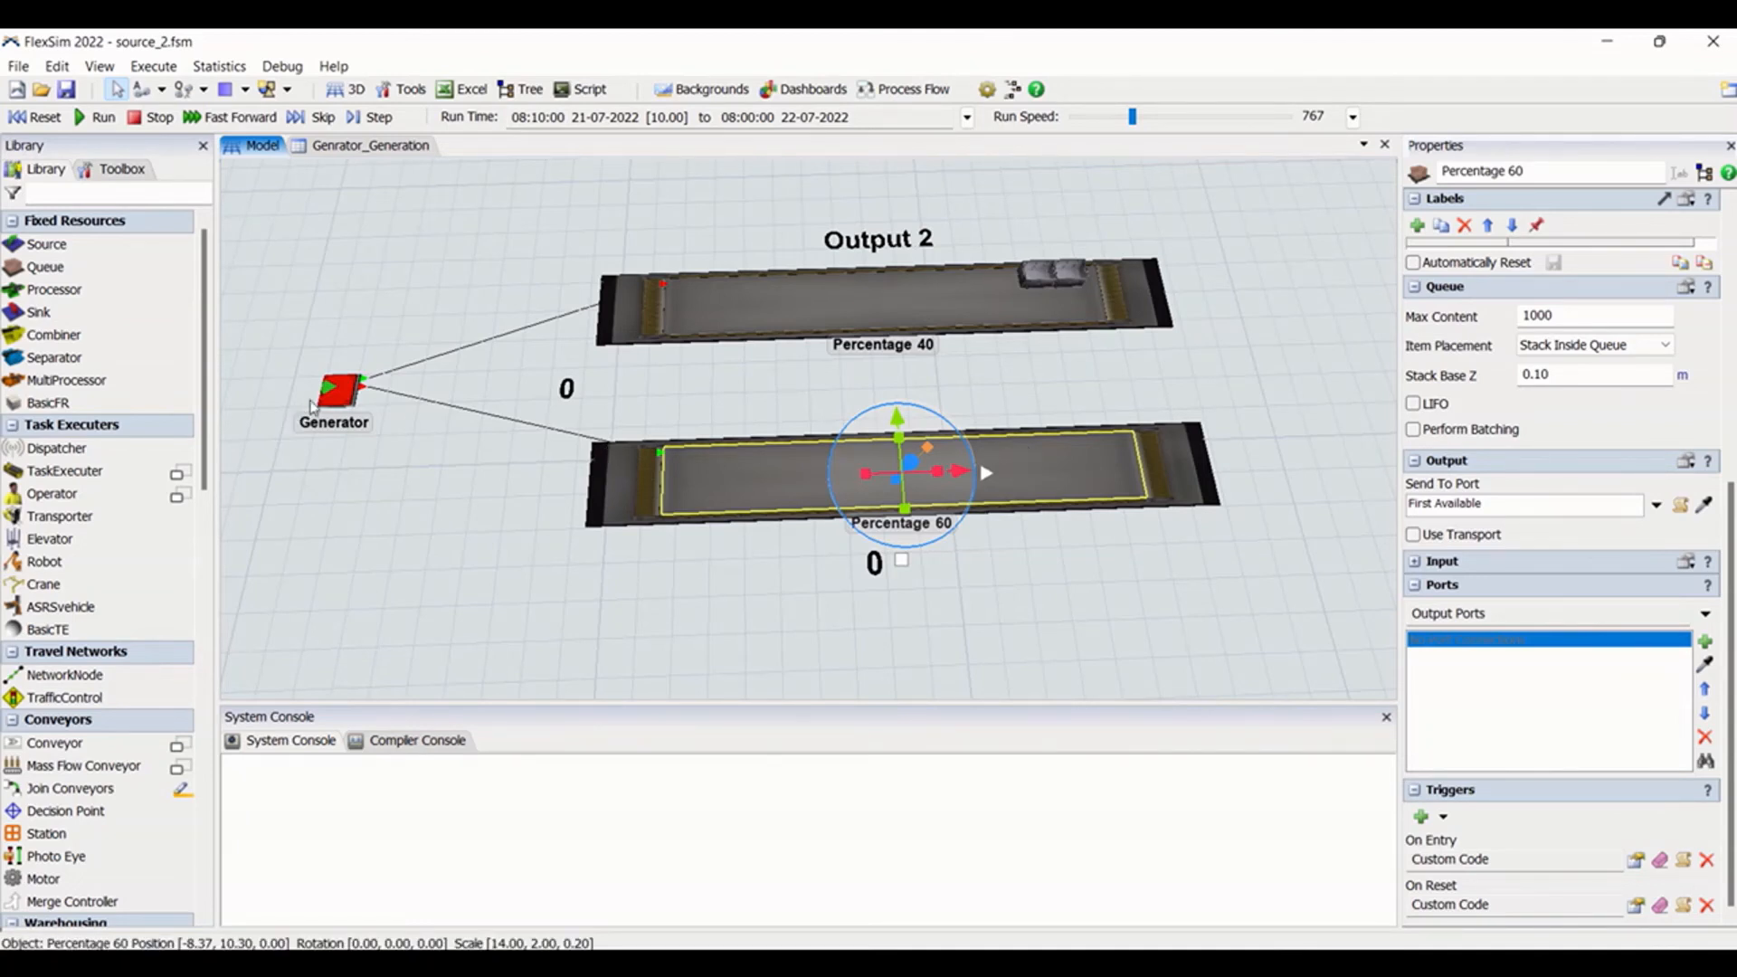
{"action": "left_click", "coordinate": [336, 391]}
{"action": "left_click", "coordinate": [675, 482]}
{"action": "left_click", "coordinate": [328, 391]}
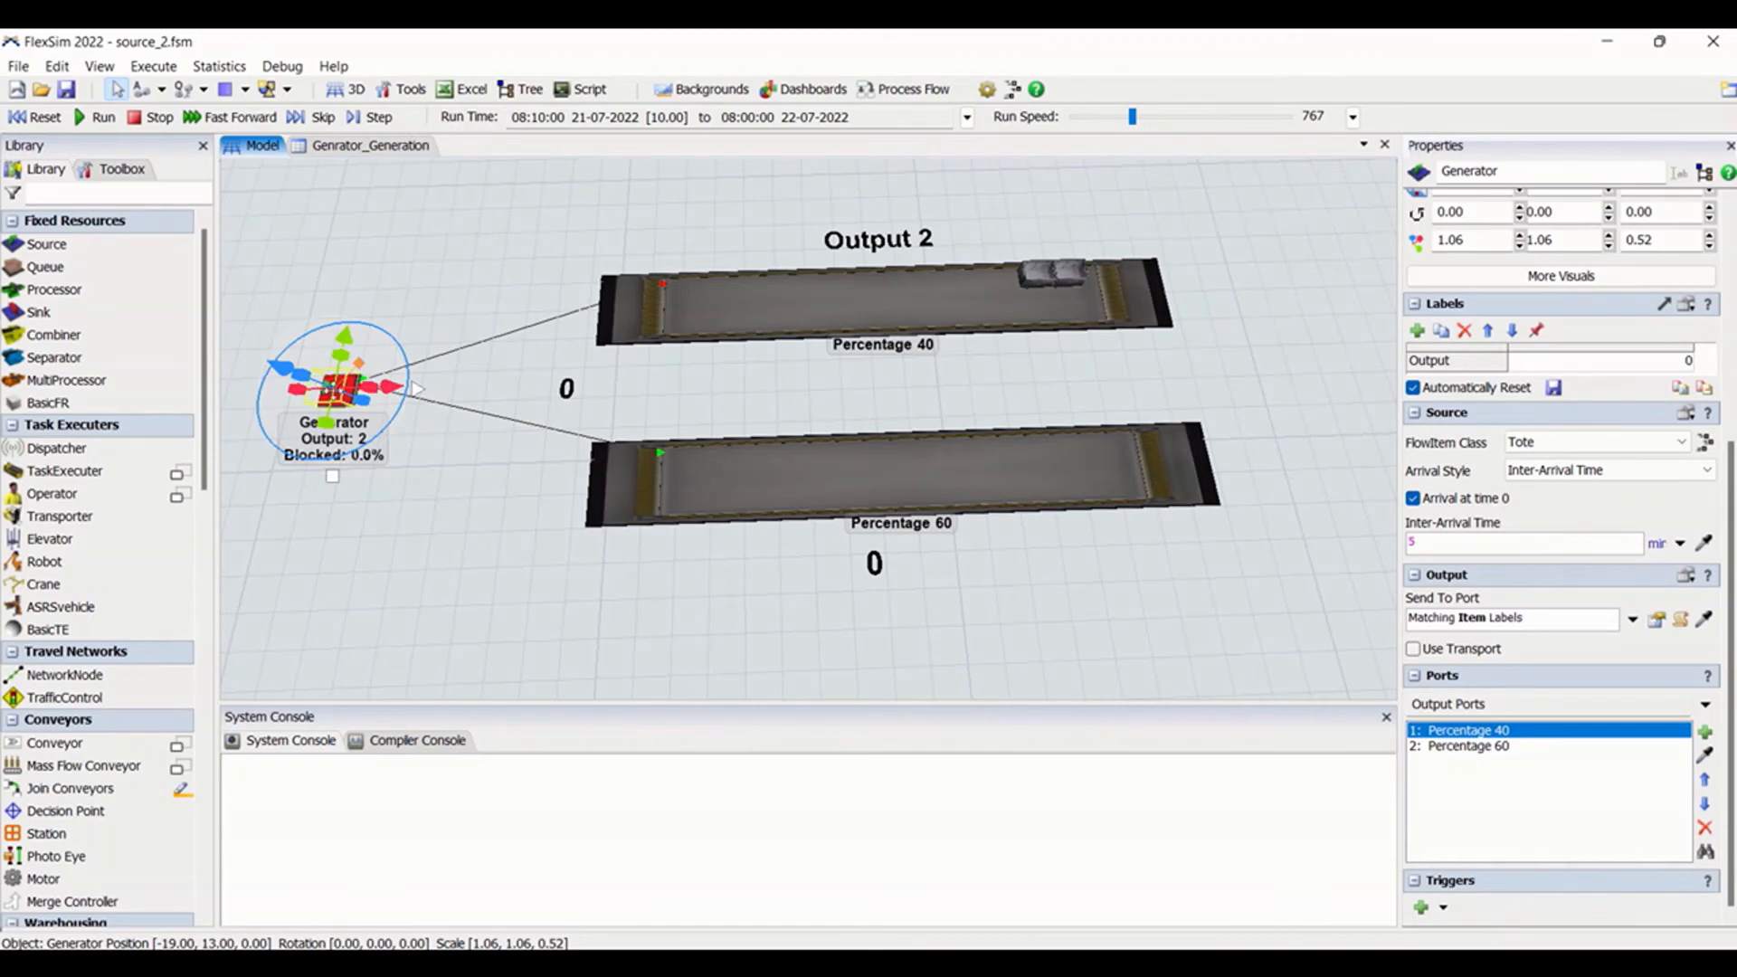
{"action": "left_click", "coordinate": [925, 307]}
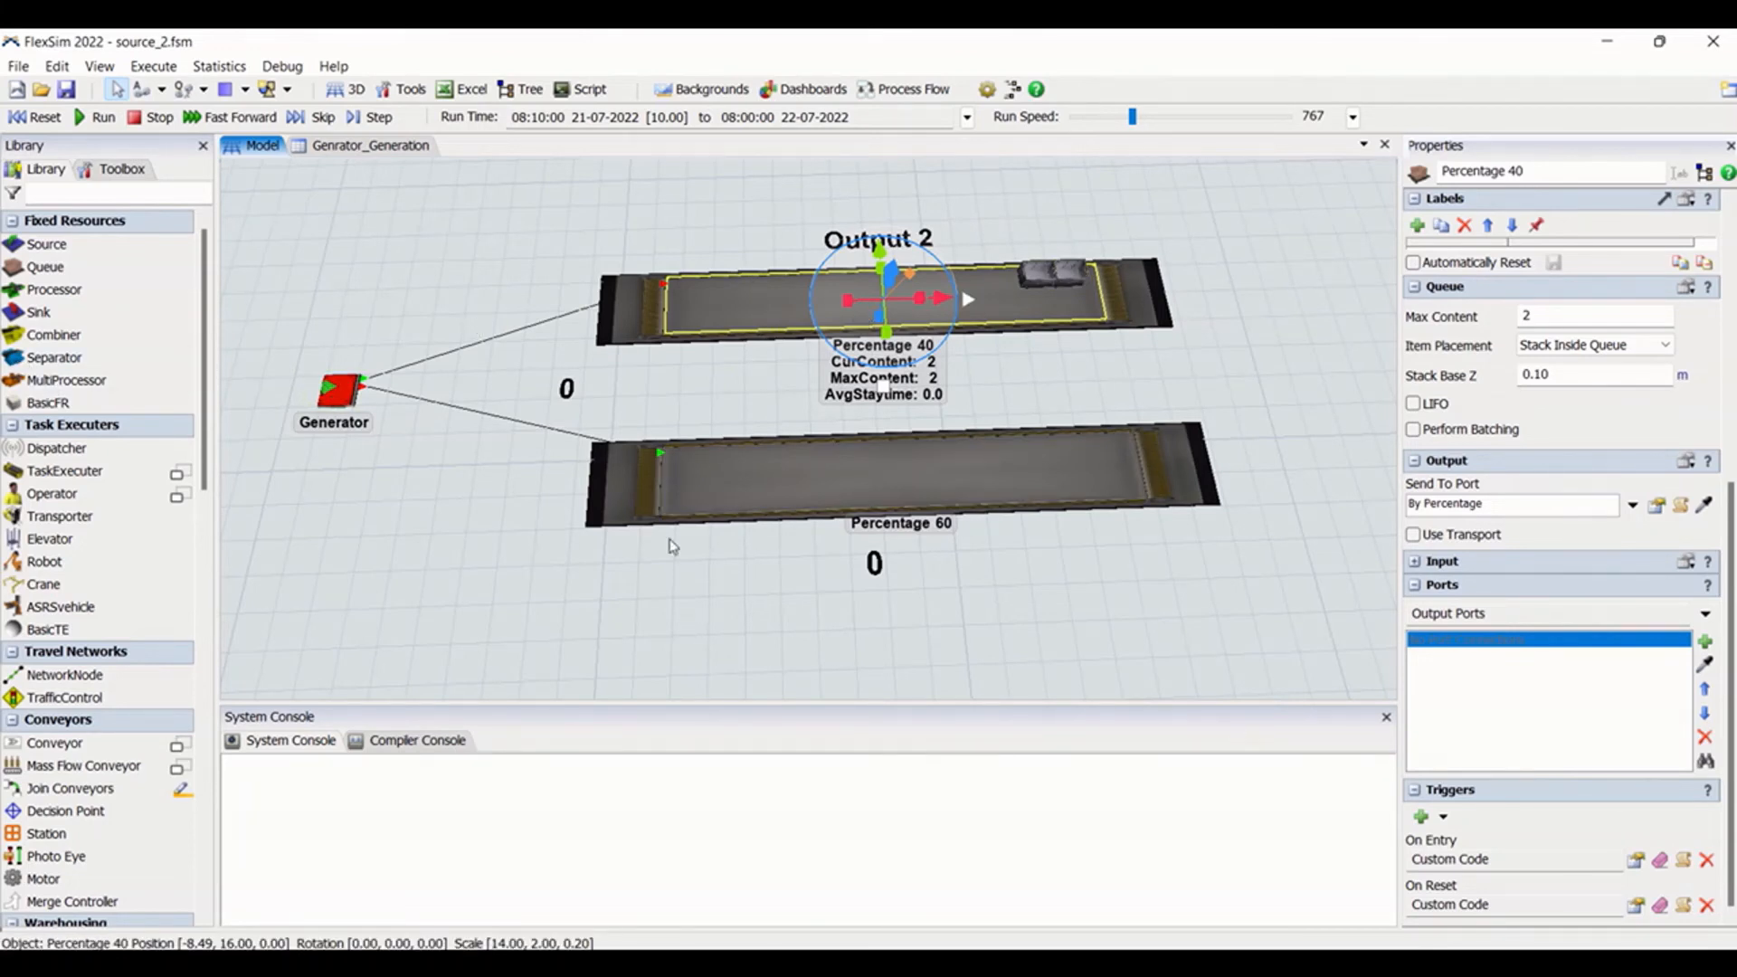
Set the Generator's Send To Port rule to Do Not Release Item
{"action": "left_click", "coordinate": [346, 409]}
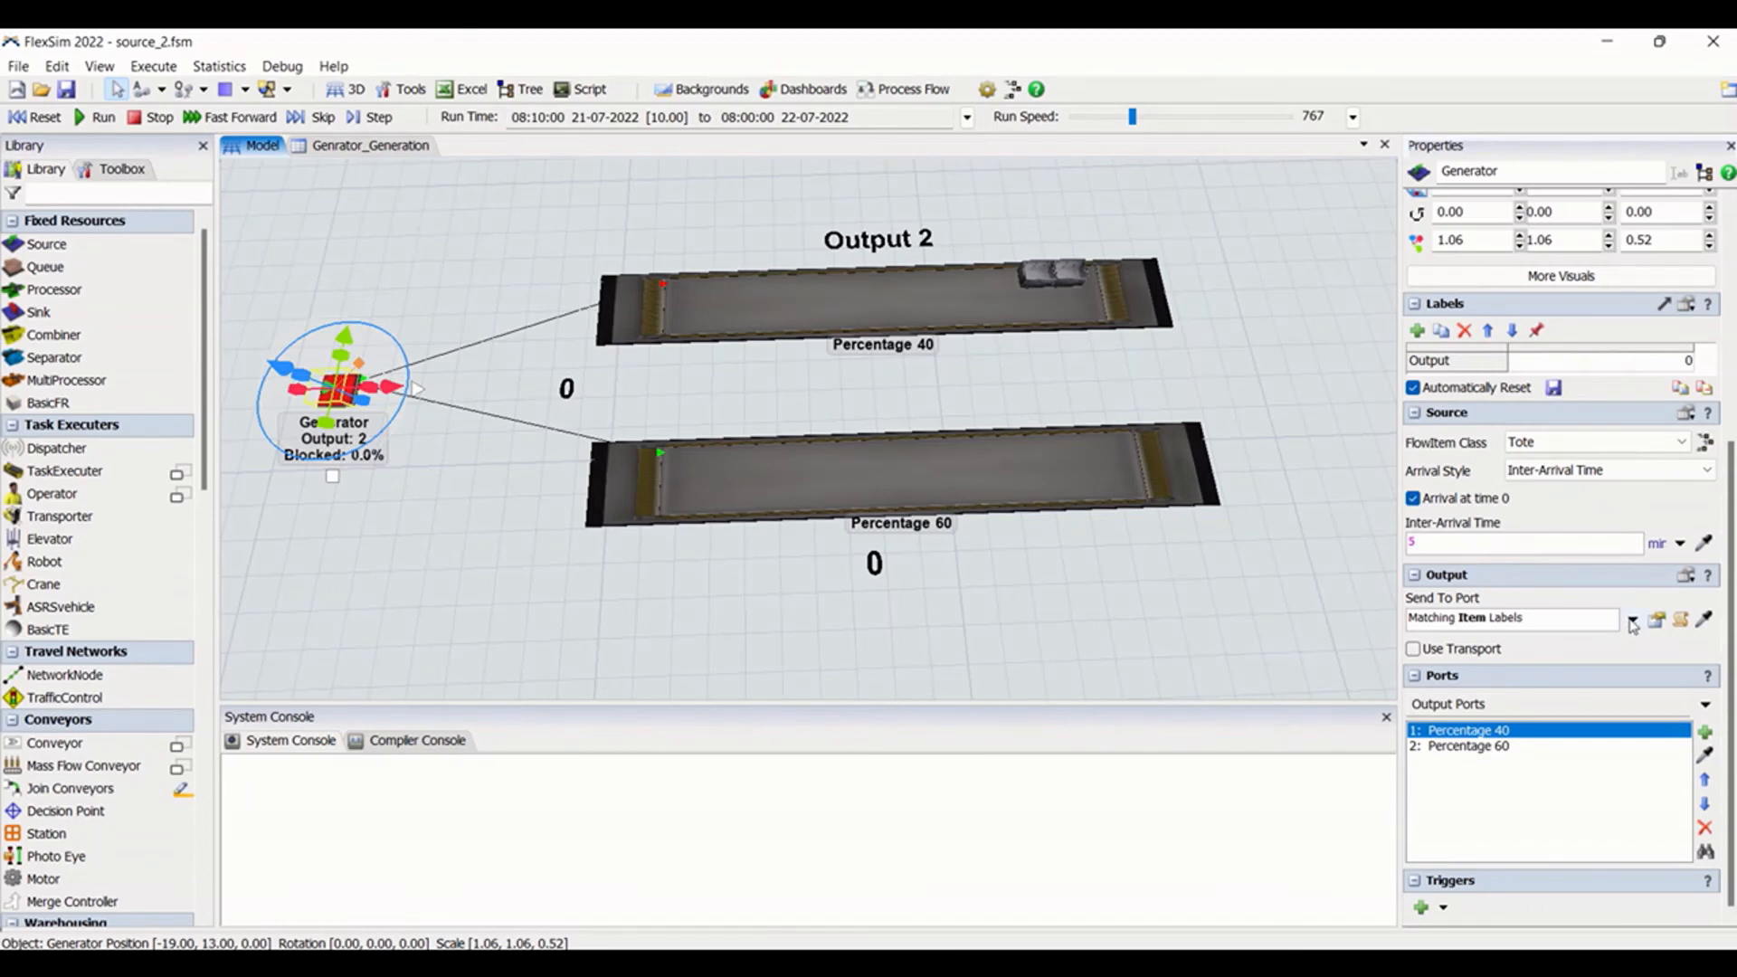
{"action": "left_click", "coordinate": [1539, 619]}
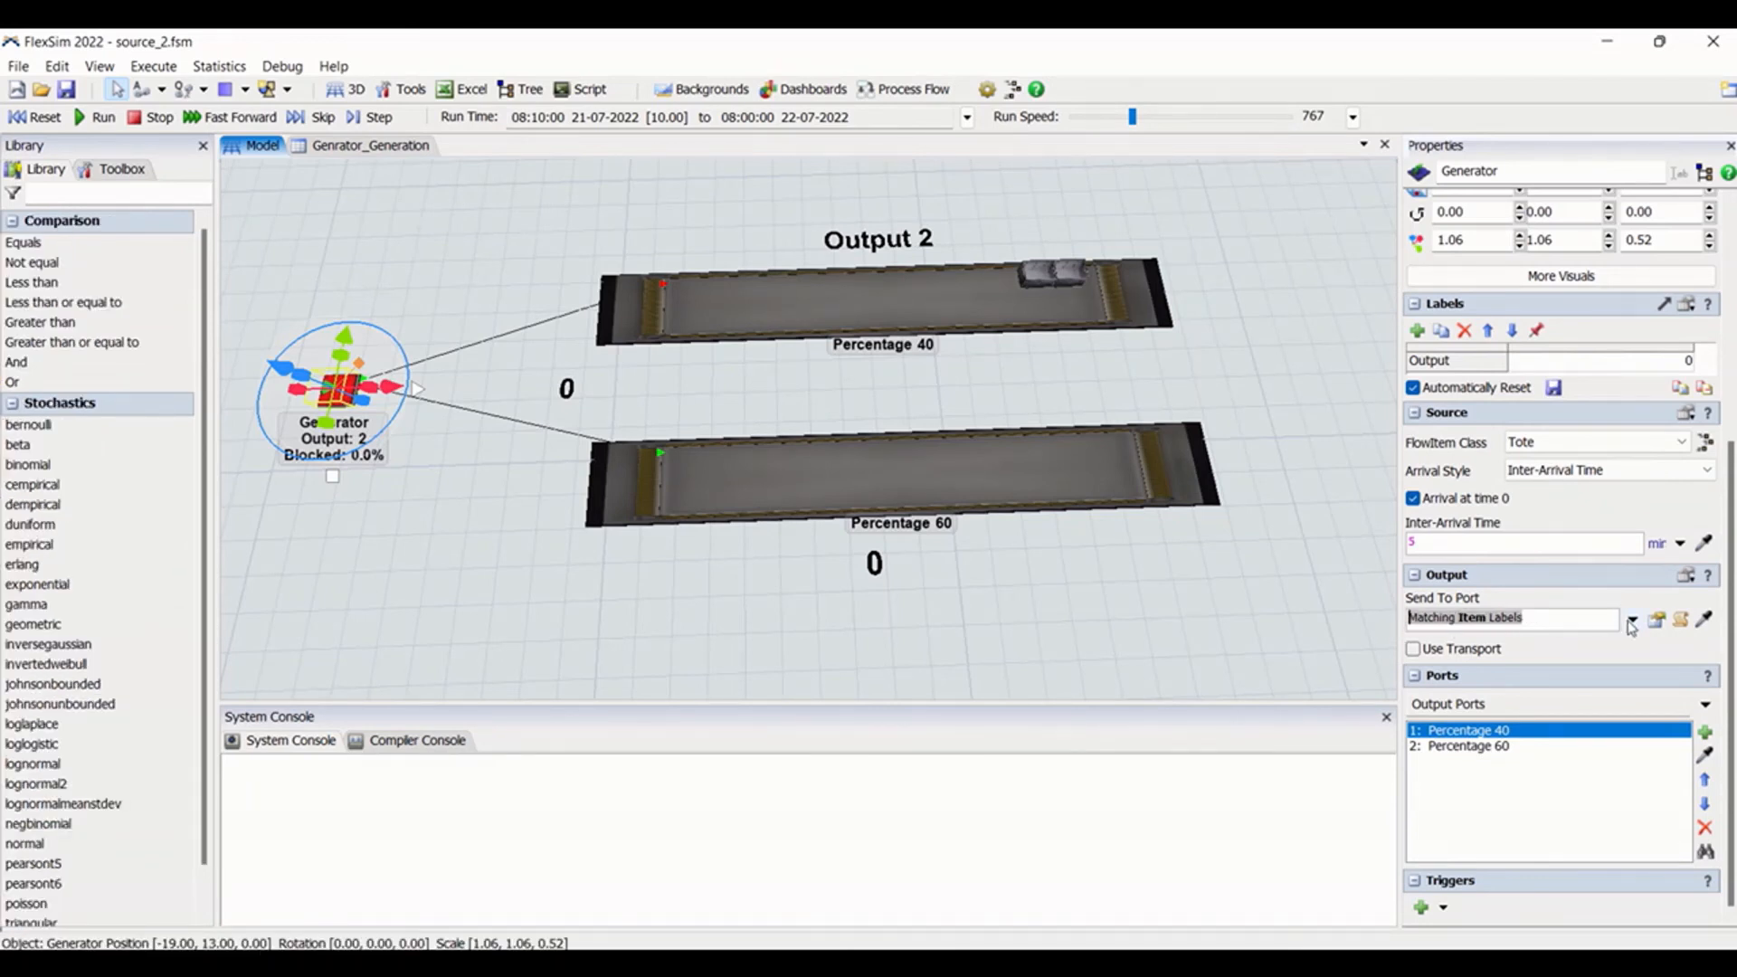
{"action": "left_click", "coordinate": [1633, 623]}
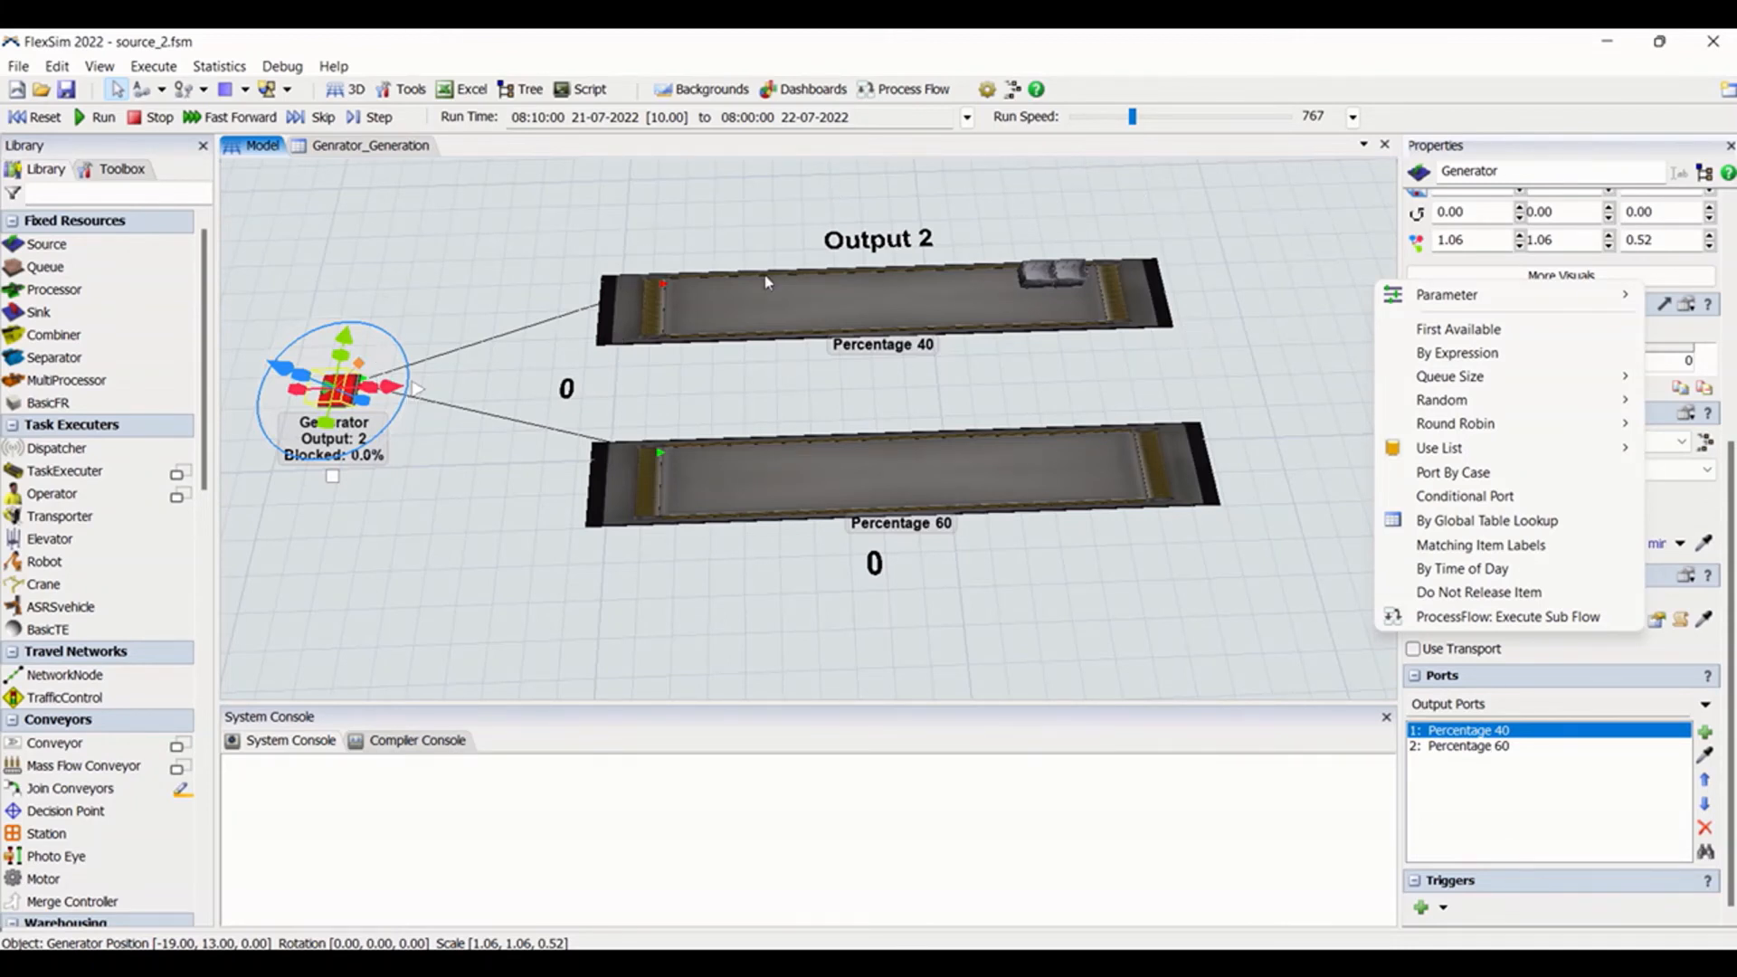
{"action": "left_click", "coordinate": [1491, 593]}
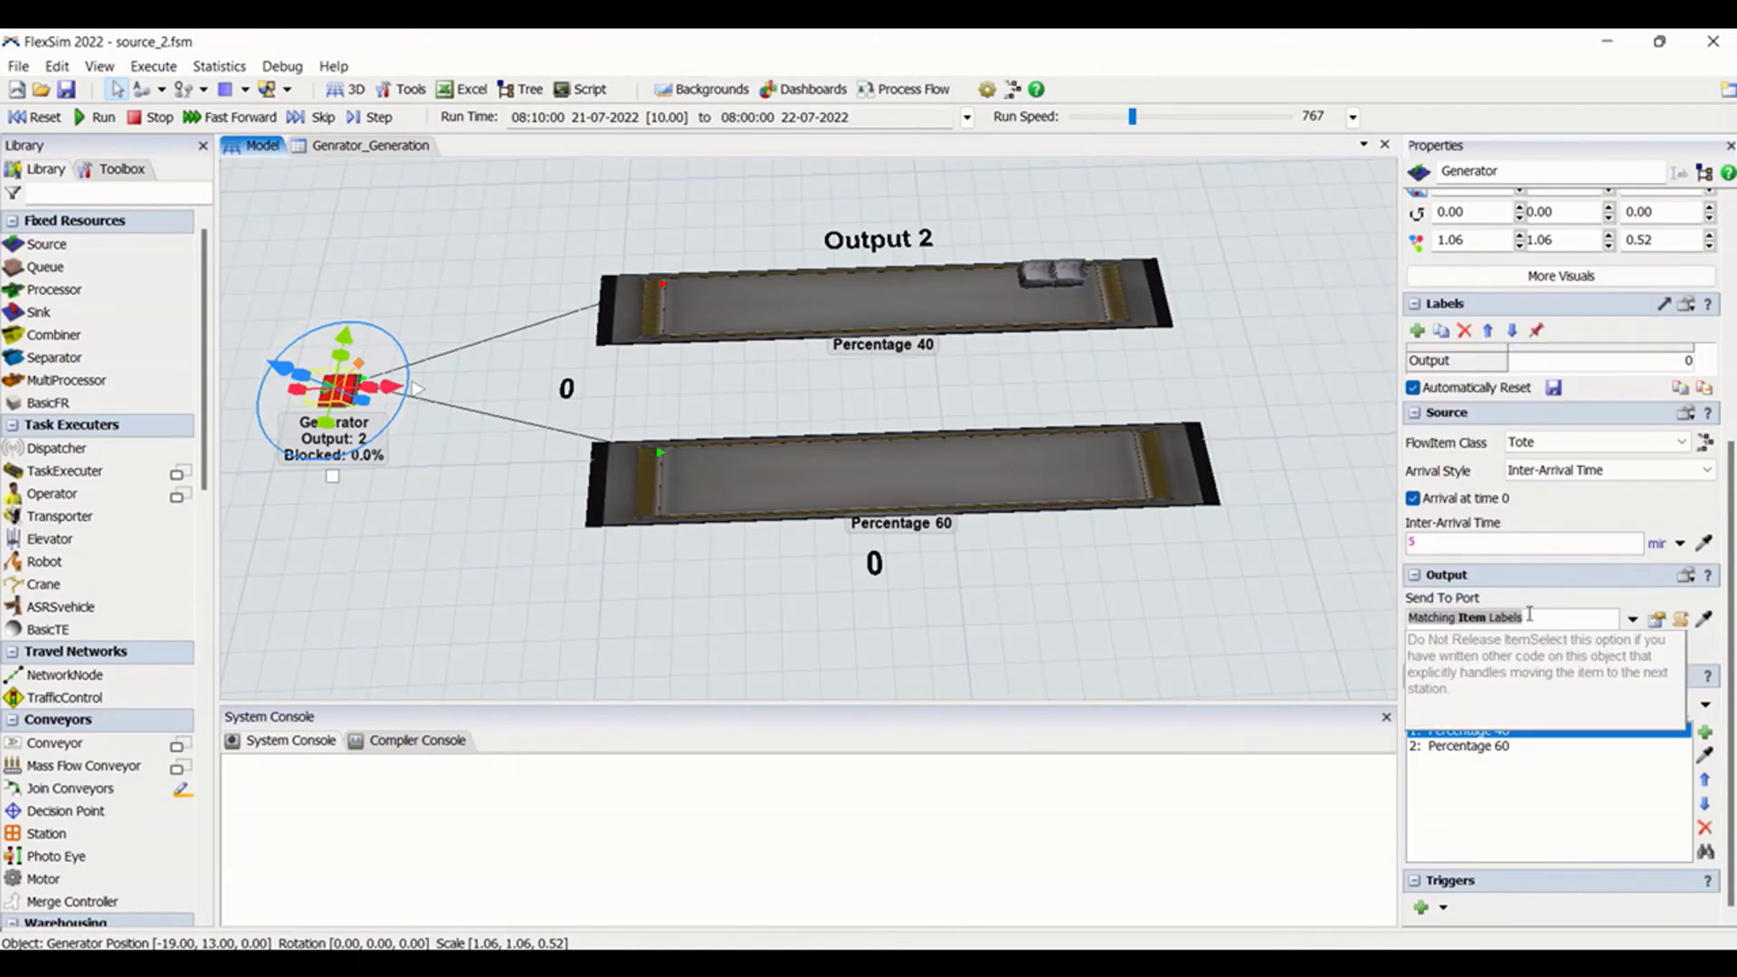
{"action": "left_click", "coordinate": [441, 463]}
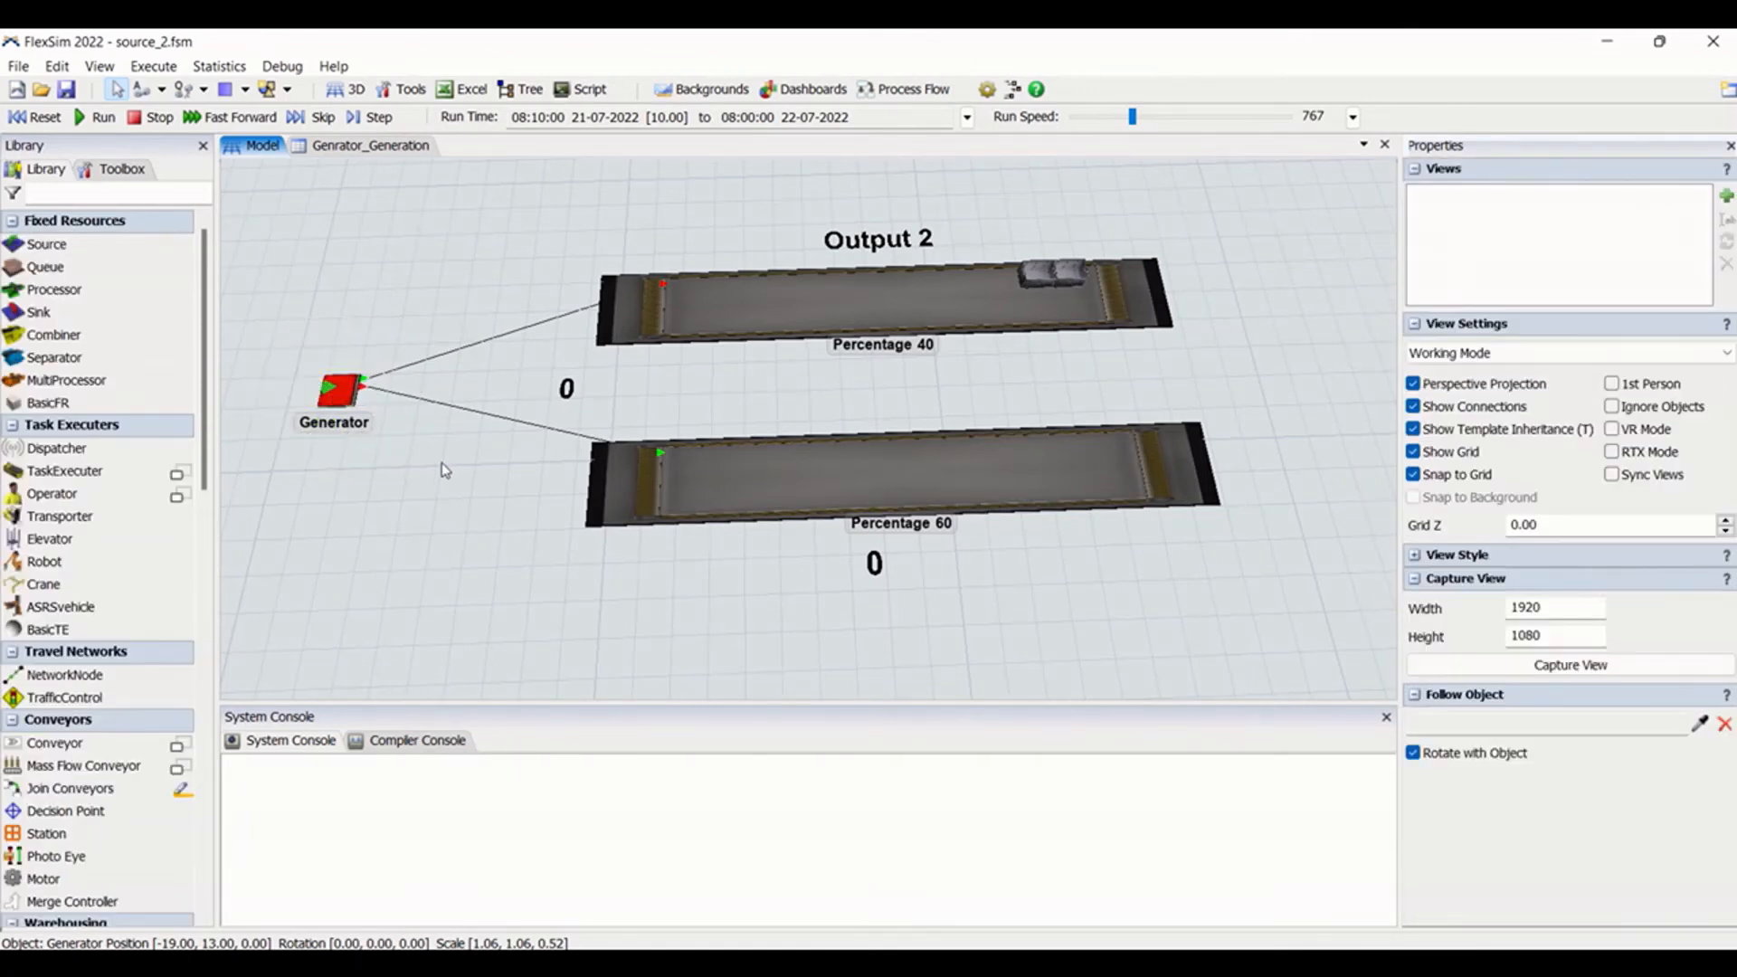
Reset the model and check the Generator's state and throughput statistics under the Do Not Release Item rule
{"action": "left_click", "coordinate": [321, 385]}
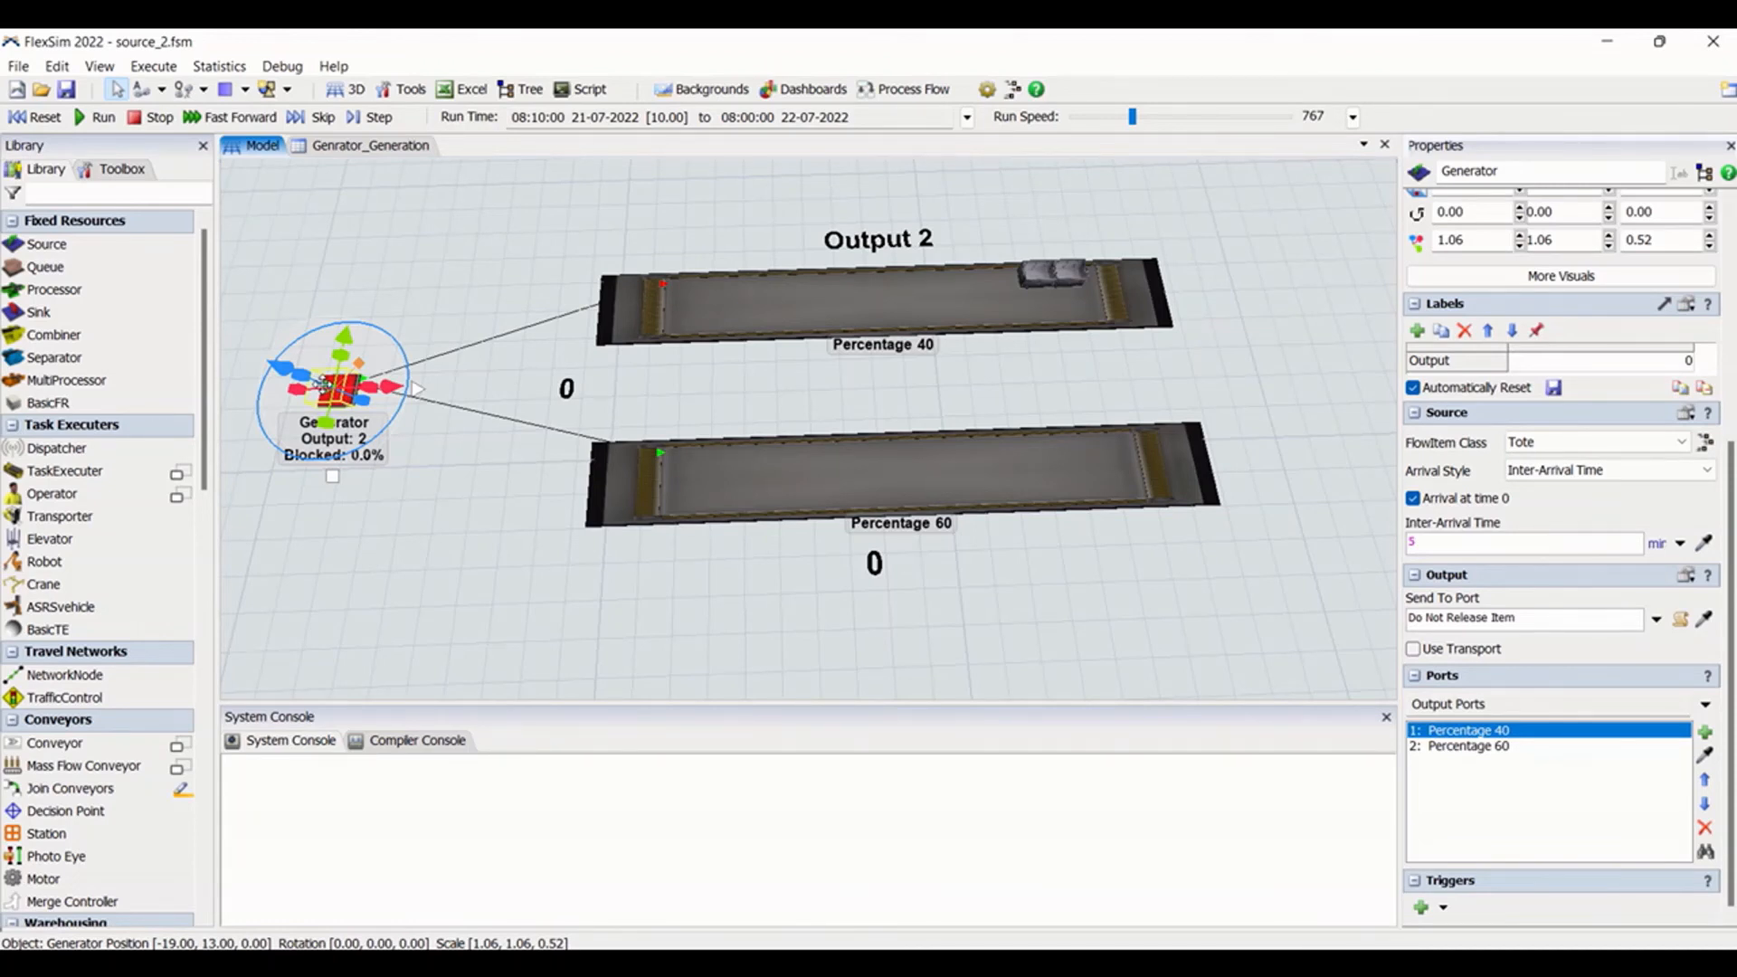
{"action": "left_click", "coordinate": [50, 119]}
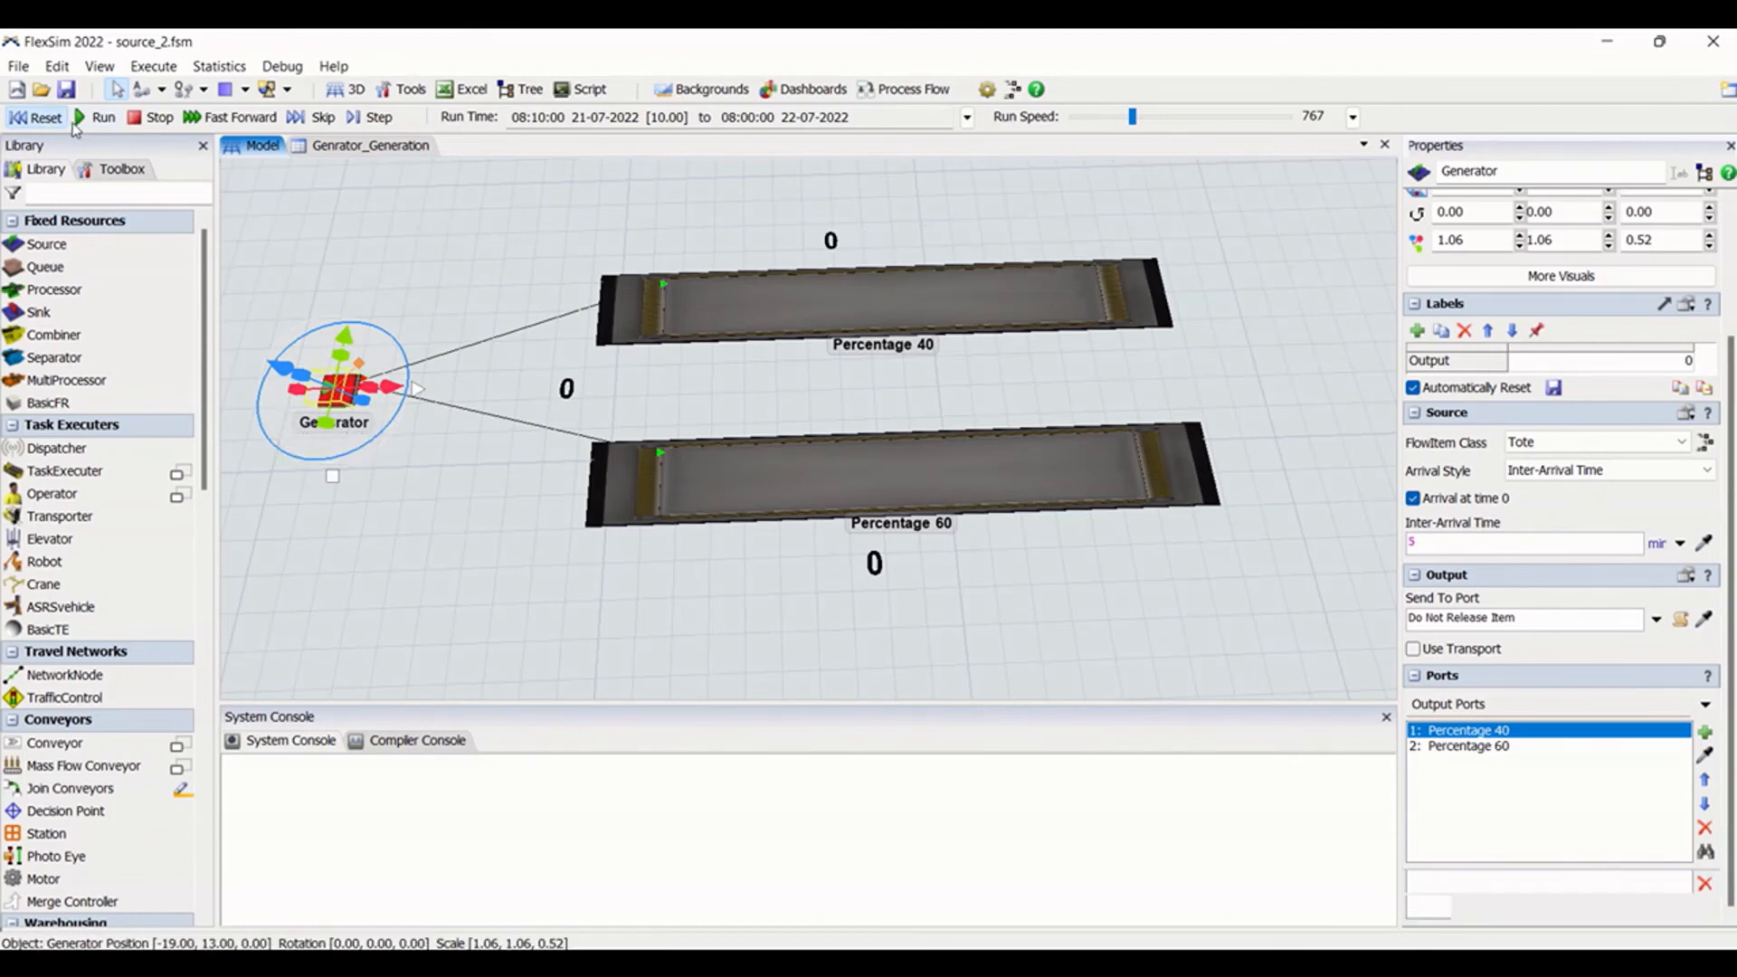
{"action": "left_click", "coordinate": [833, 187]}
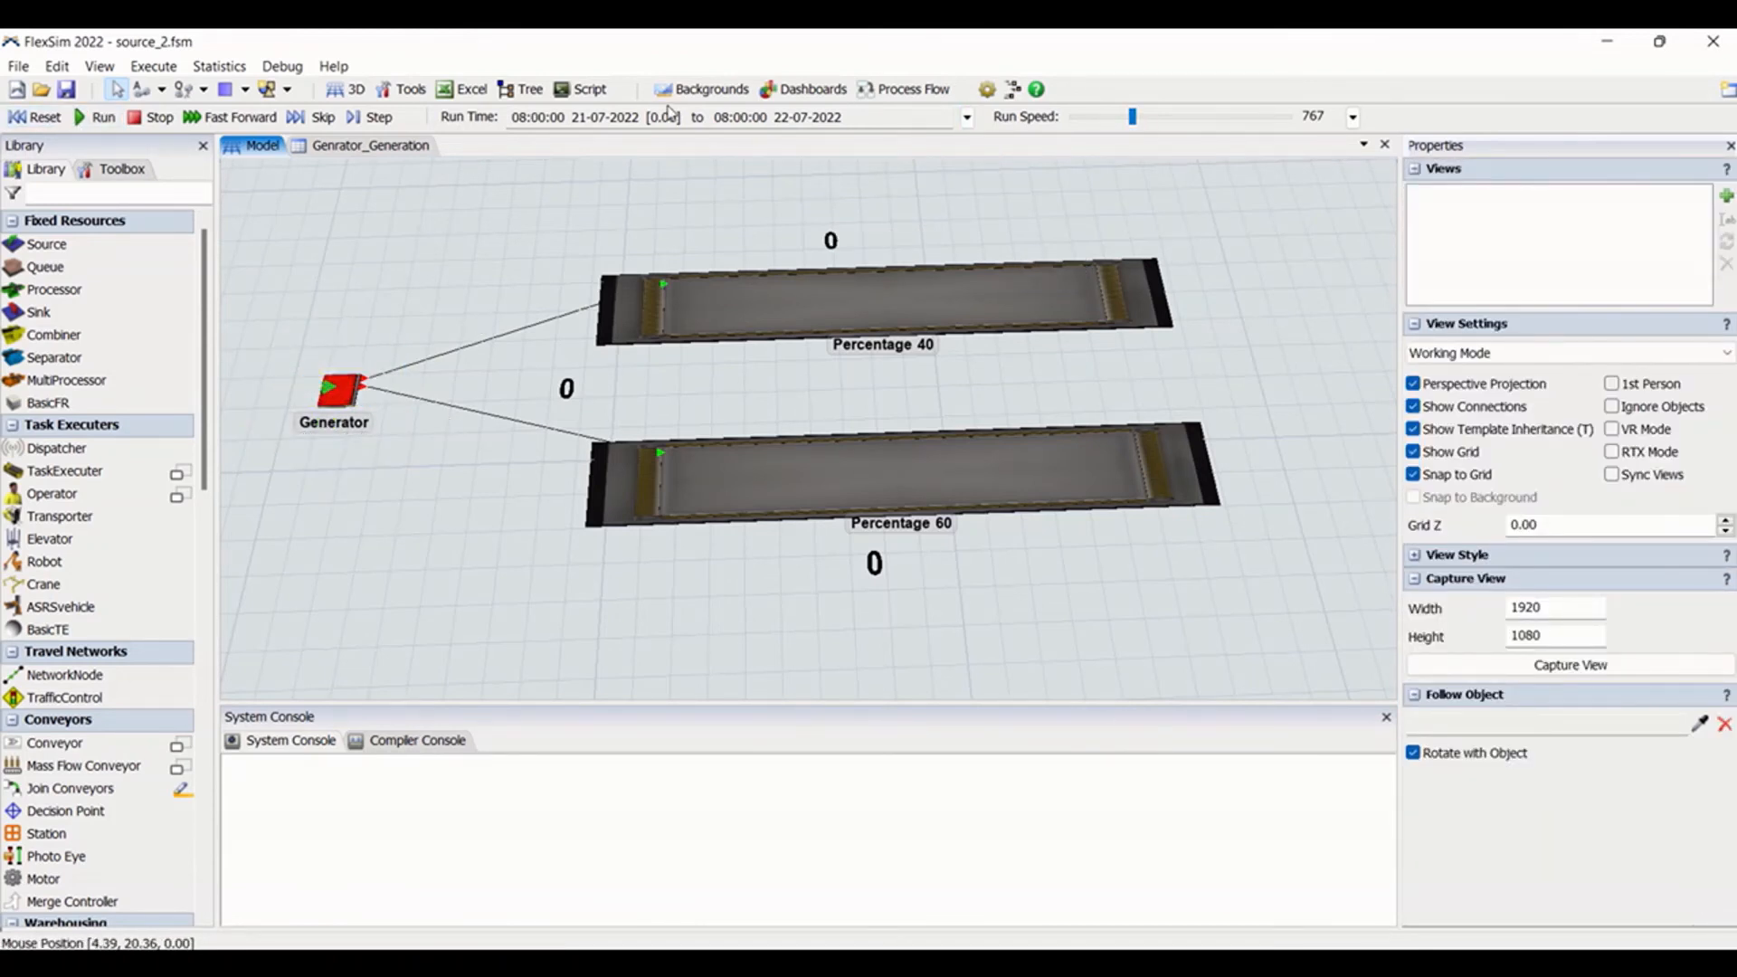
{"action": "left_click", "coordinate": [336, 390]}
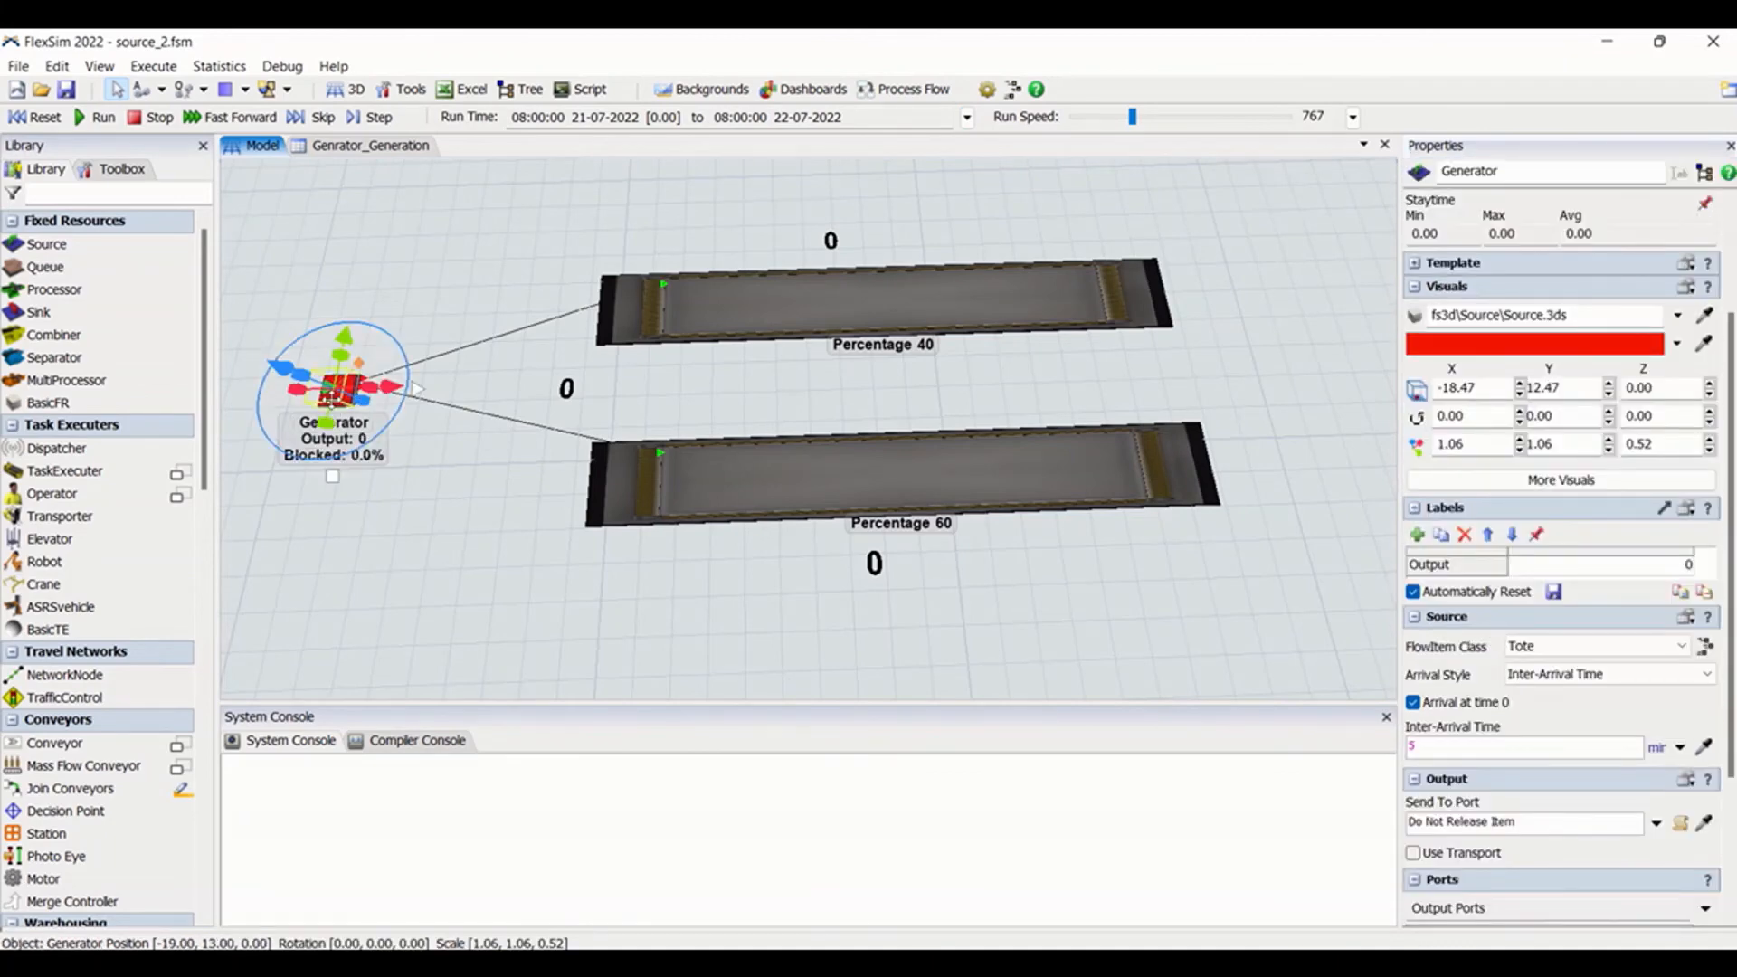
{"action": "scroll", "coordinate": [1719, 249], "scroll_direction": "up", "scroll_amount": 3}
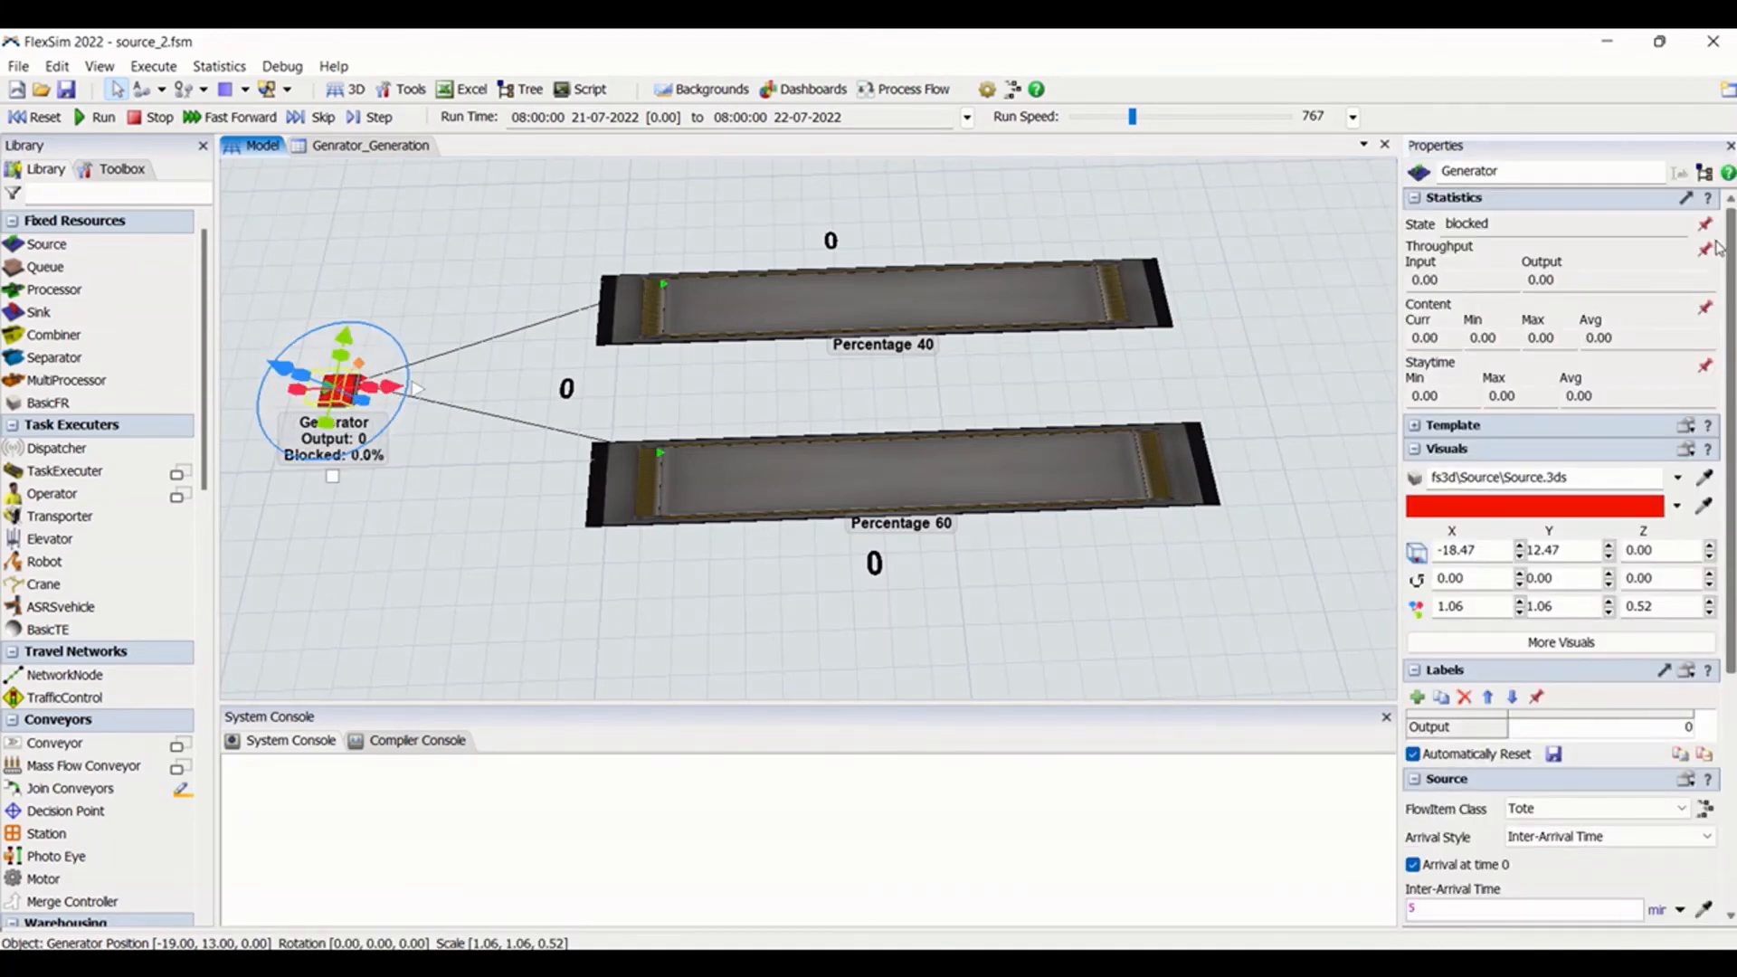
Enable Use Transport for the Generator and review the Preemption options, keeping Do Not Preempt
{"action": "scroll", "coordinate": [1712, 782], "scroll_direction": "down", "scroll_amount": 5}
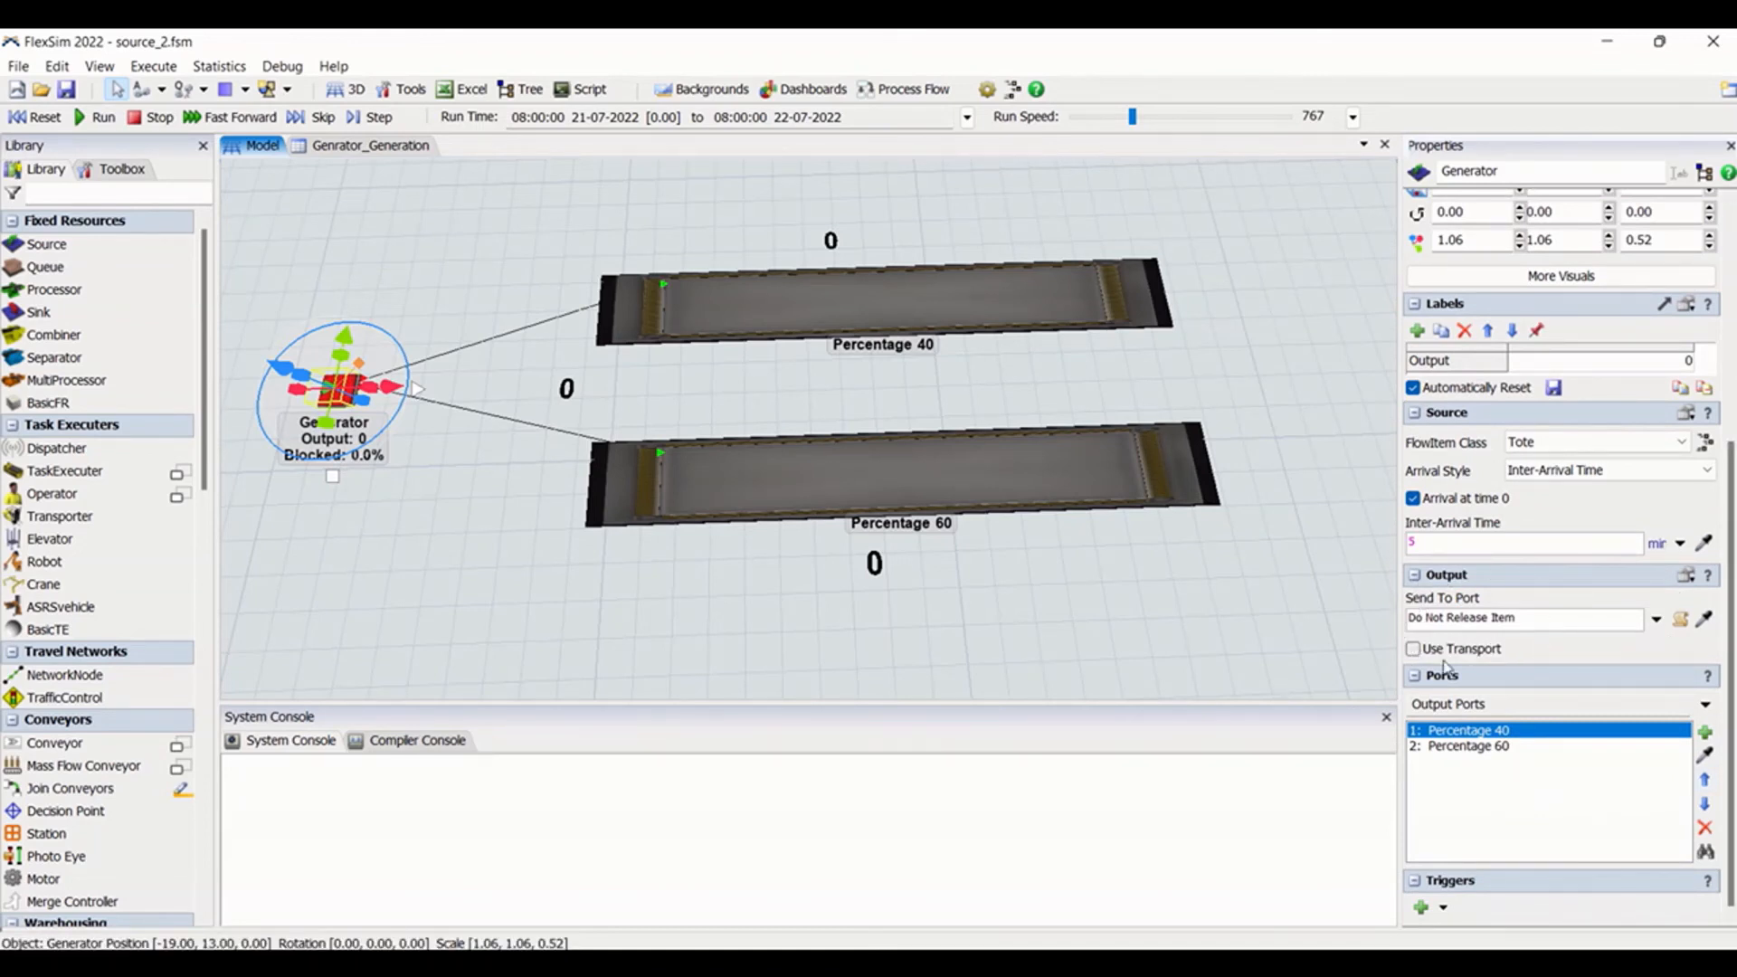
{"action": "left_click", "coordinate": [1414, 648]}
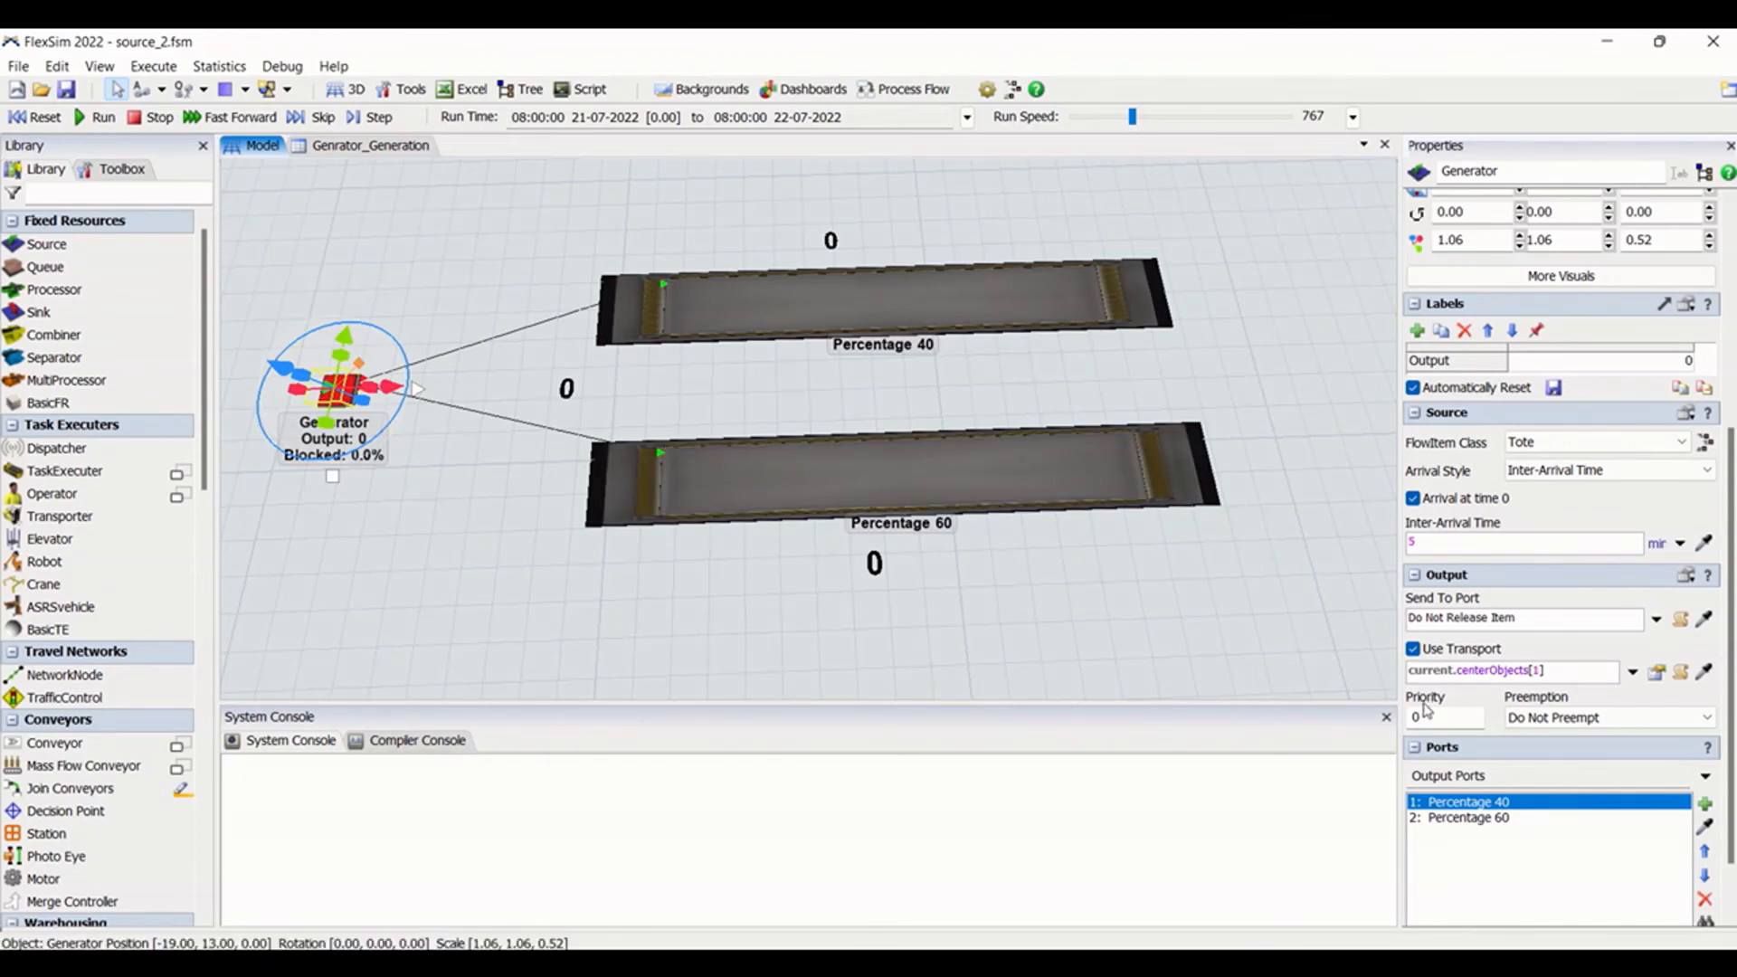
{"action": "left_click", "coordinate": [1543, 718]}
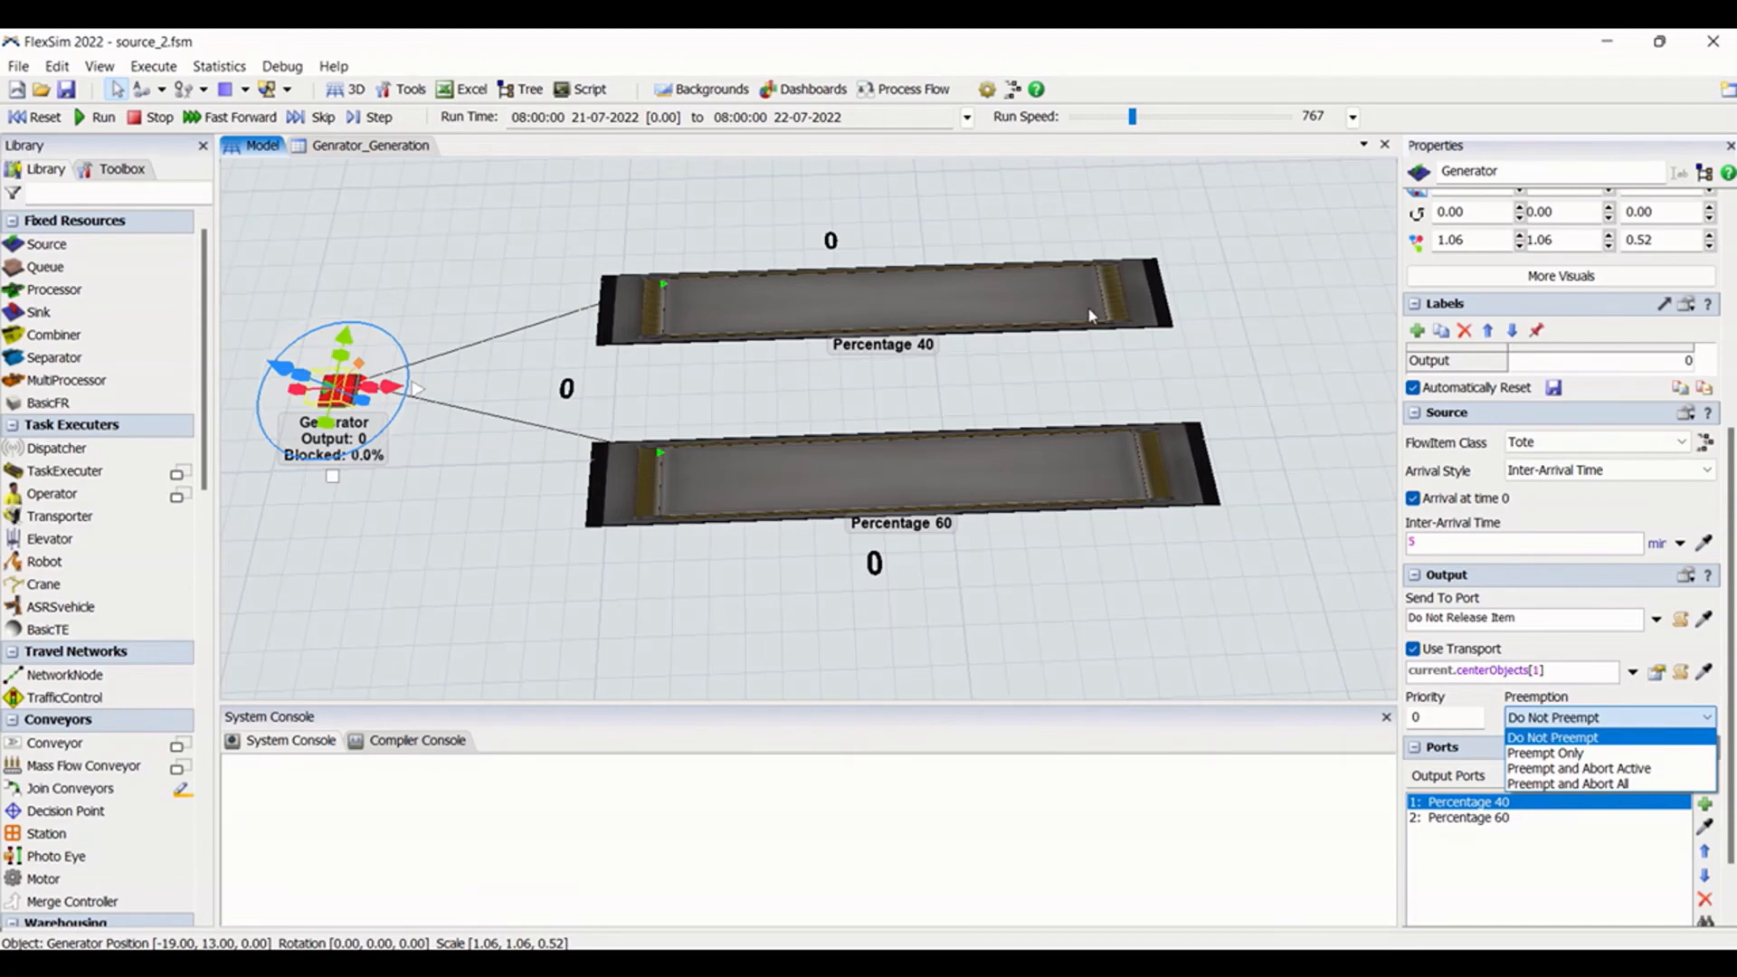
{"action": "left_click", "coordinate": [1058, 307]}
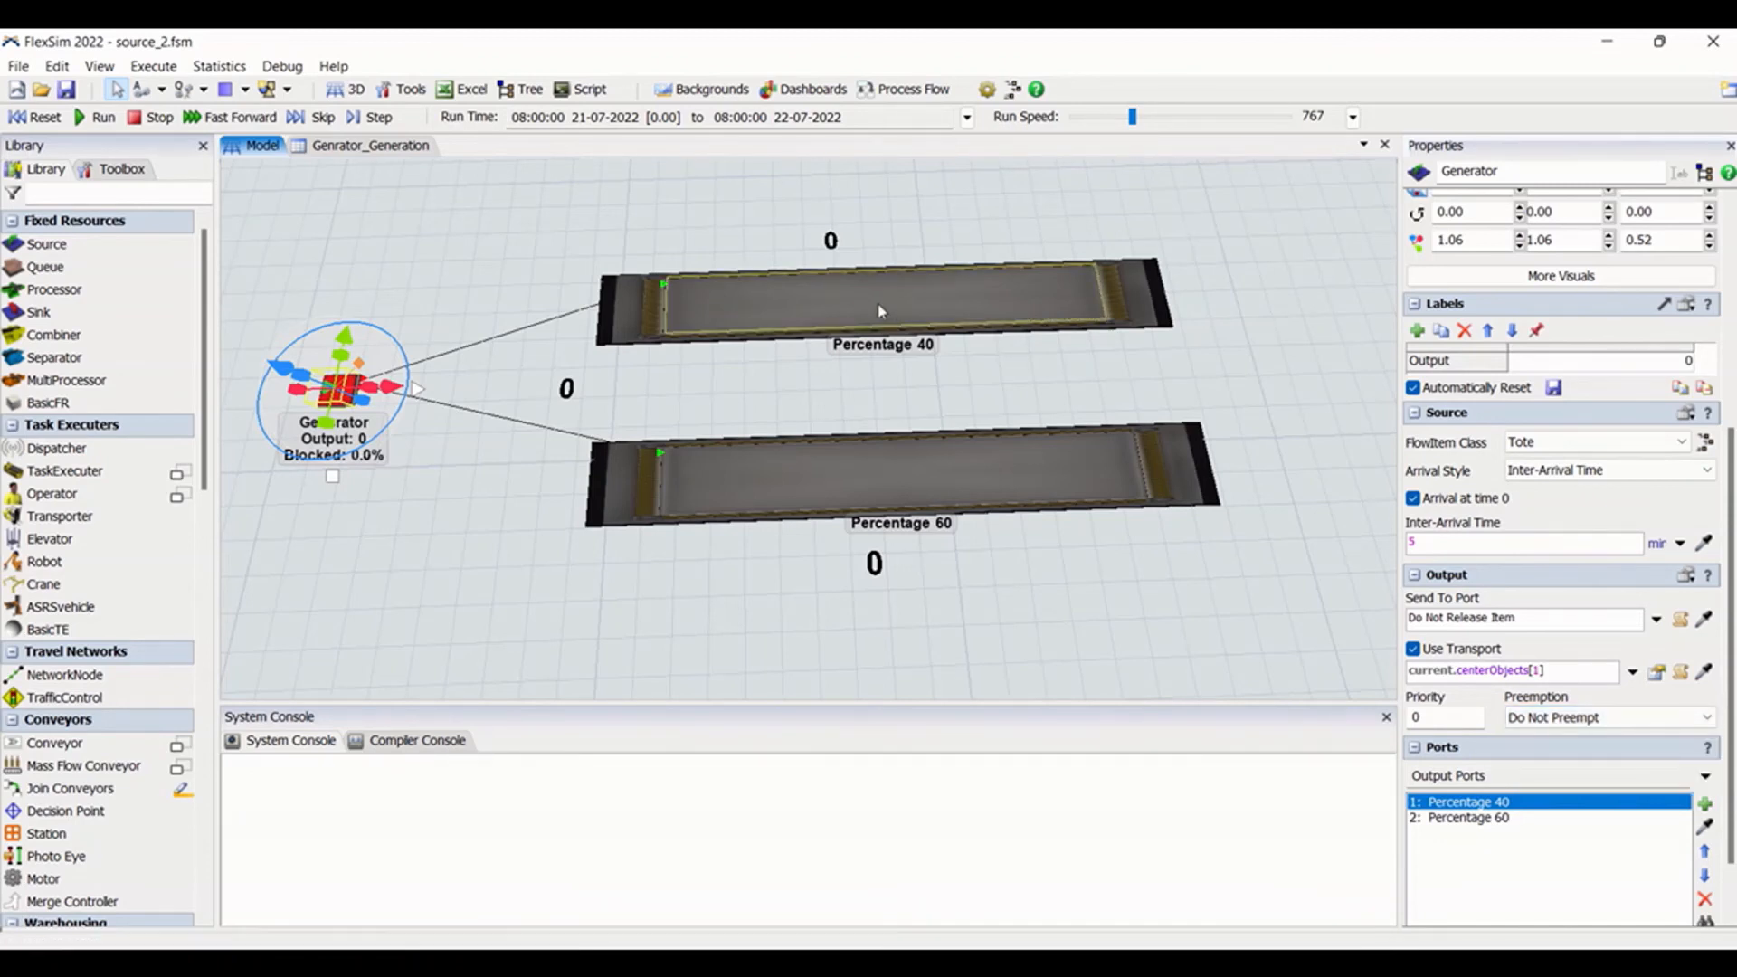
Enable Use Transport for the Percentage 60 queue and select its Priority value
{"action": "left_click", "coordinate": [866, 491]}
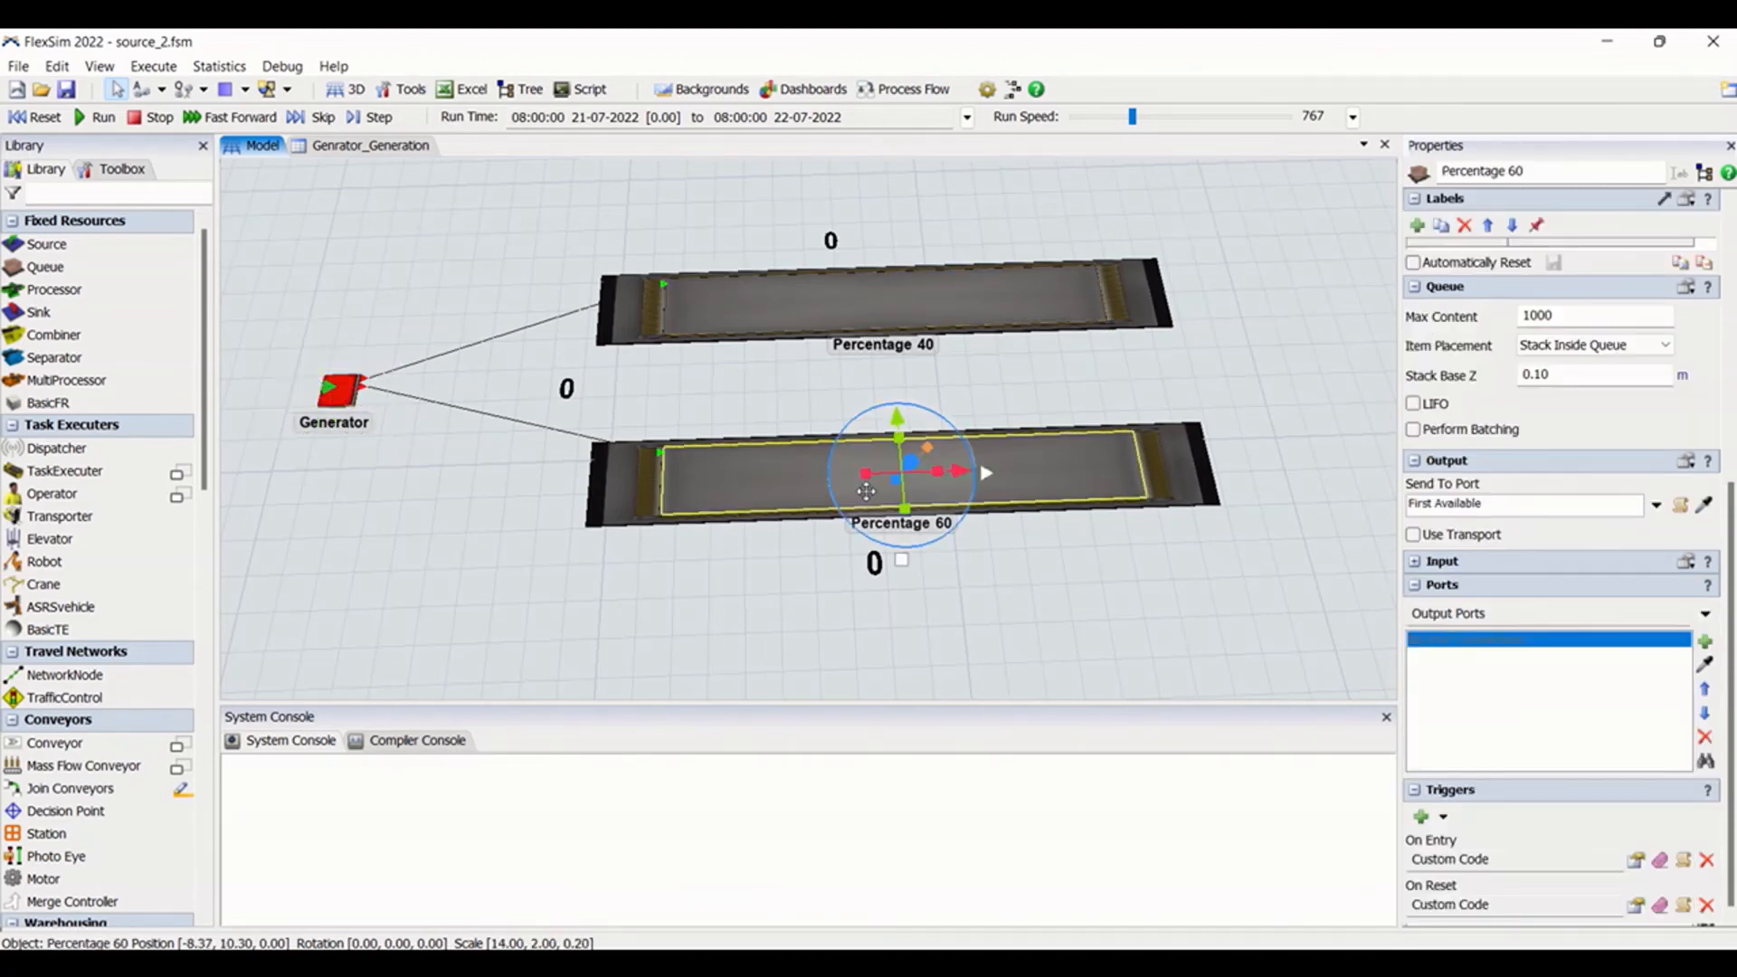
{"action": "left_click", "coordinate": [895, 299]}
{"action": "left_click", "coordinate": [934, 498]}
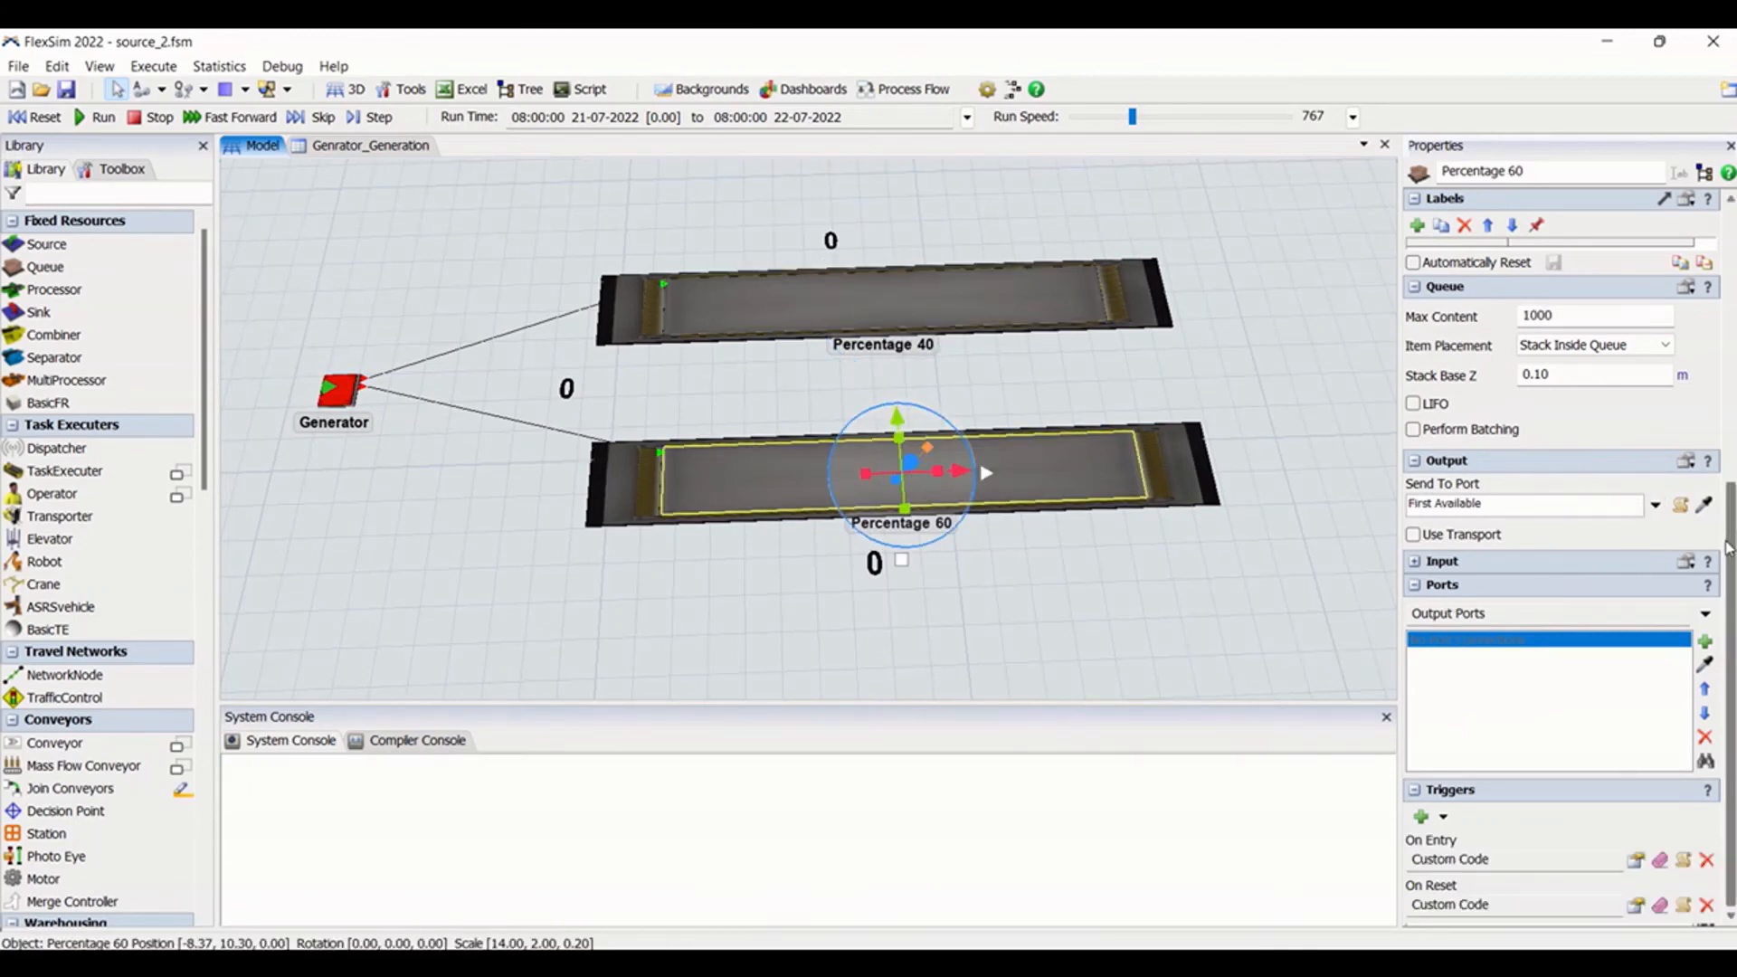
{"action": "left_click", "coordinate": [1413, 534]}
{"action": "double_click", "coordinate": [1440, 604]}
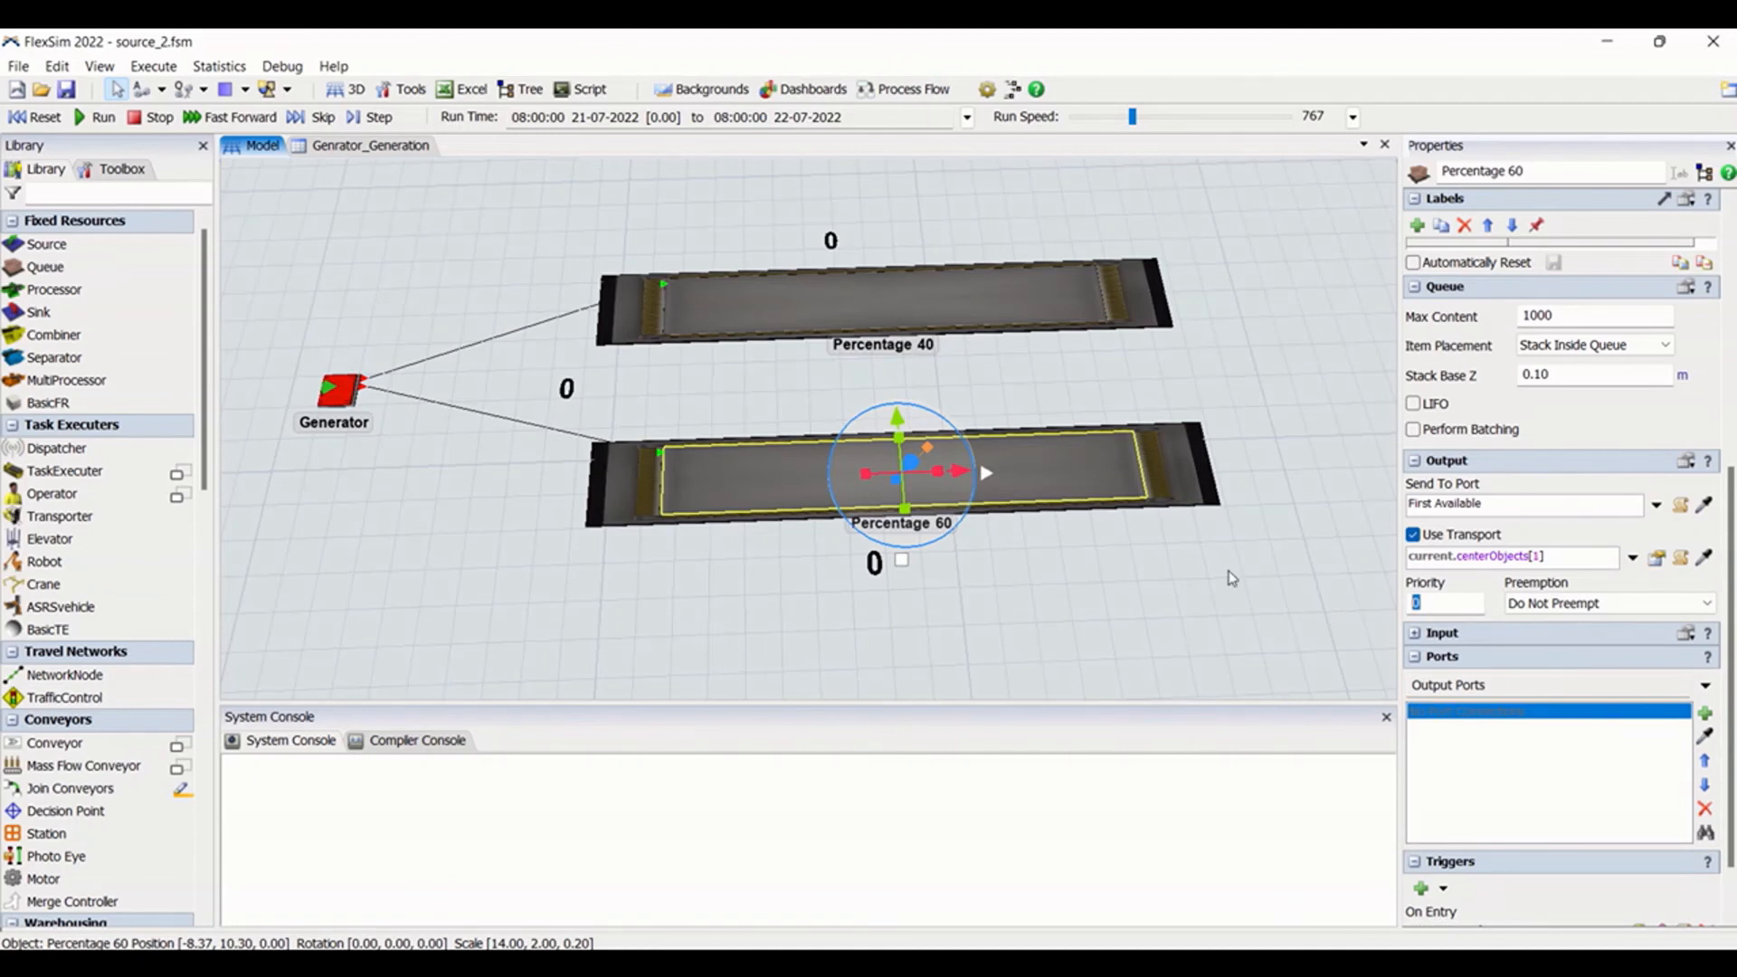
Compare the output and transport settings of the Percentage 40 and Percentage 60 queues
{"action": "left_click", "coordinate": [1105, 281]}
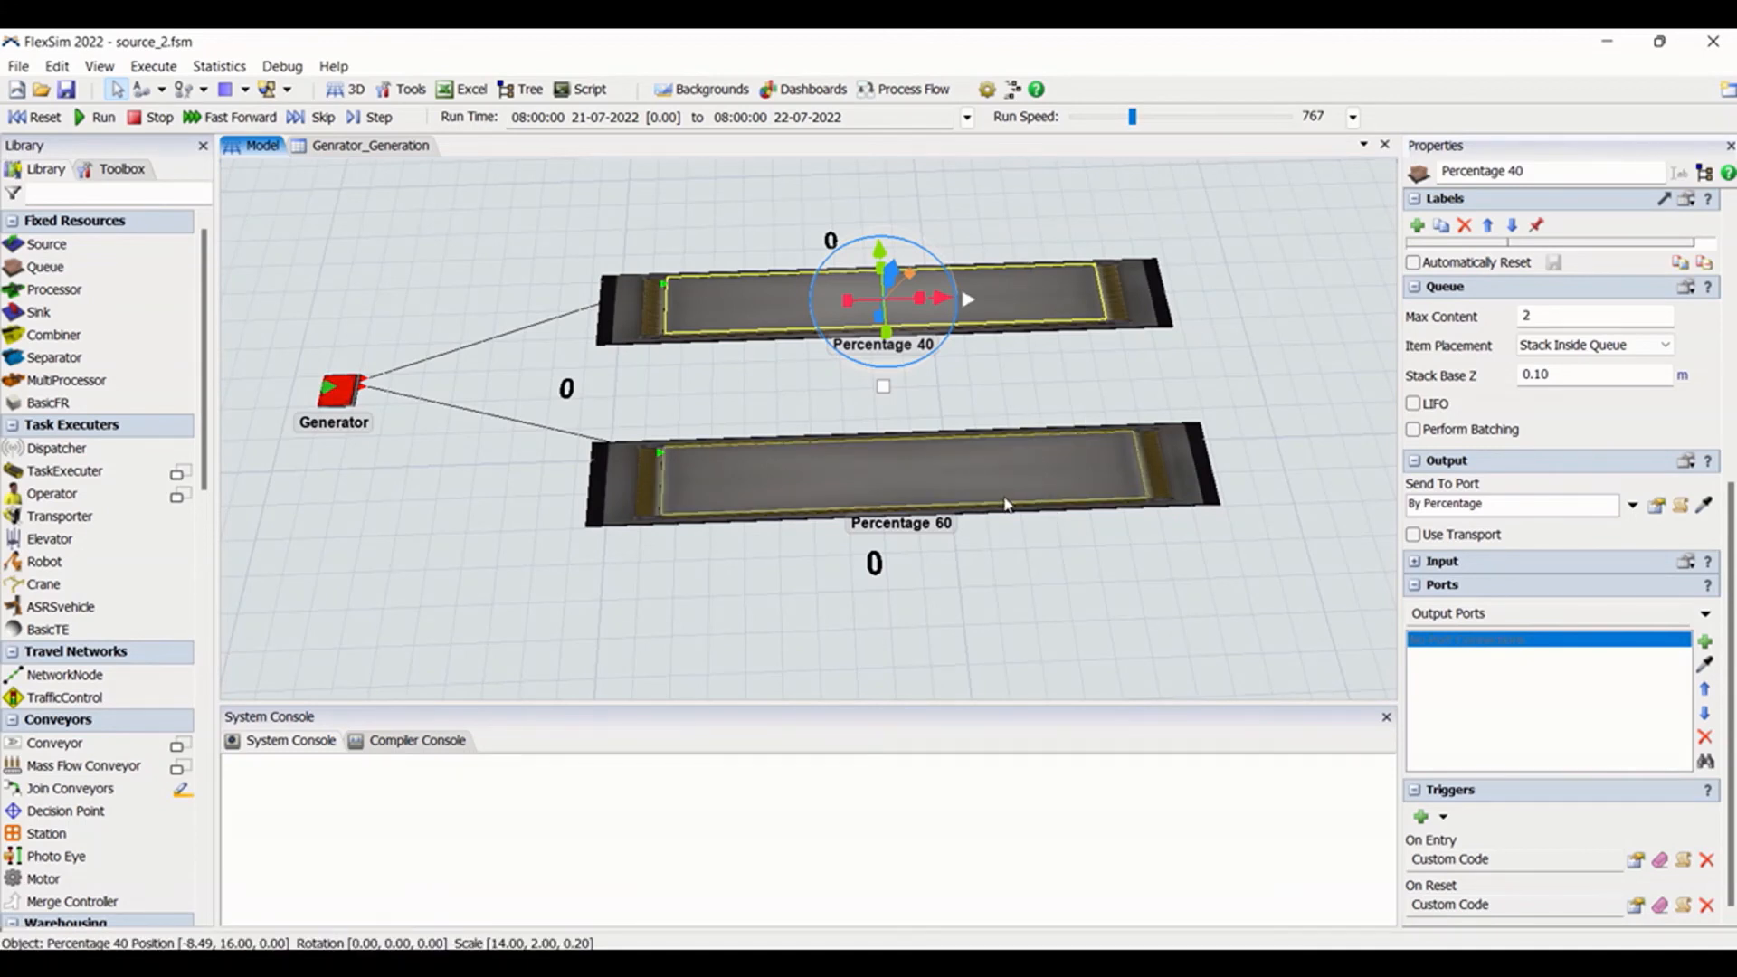
{"action": "left_click", "coordinate": [1006, 504]}
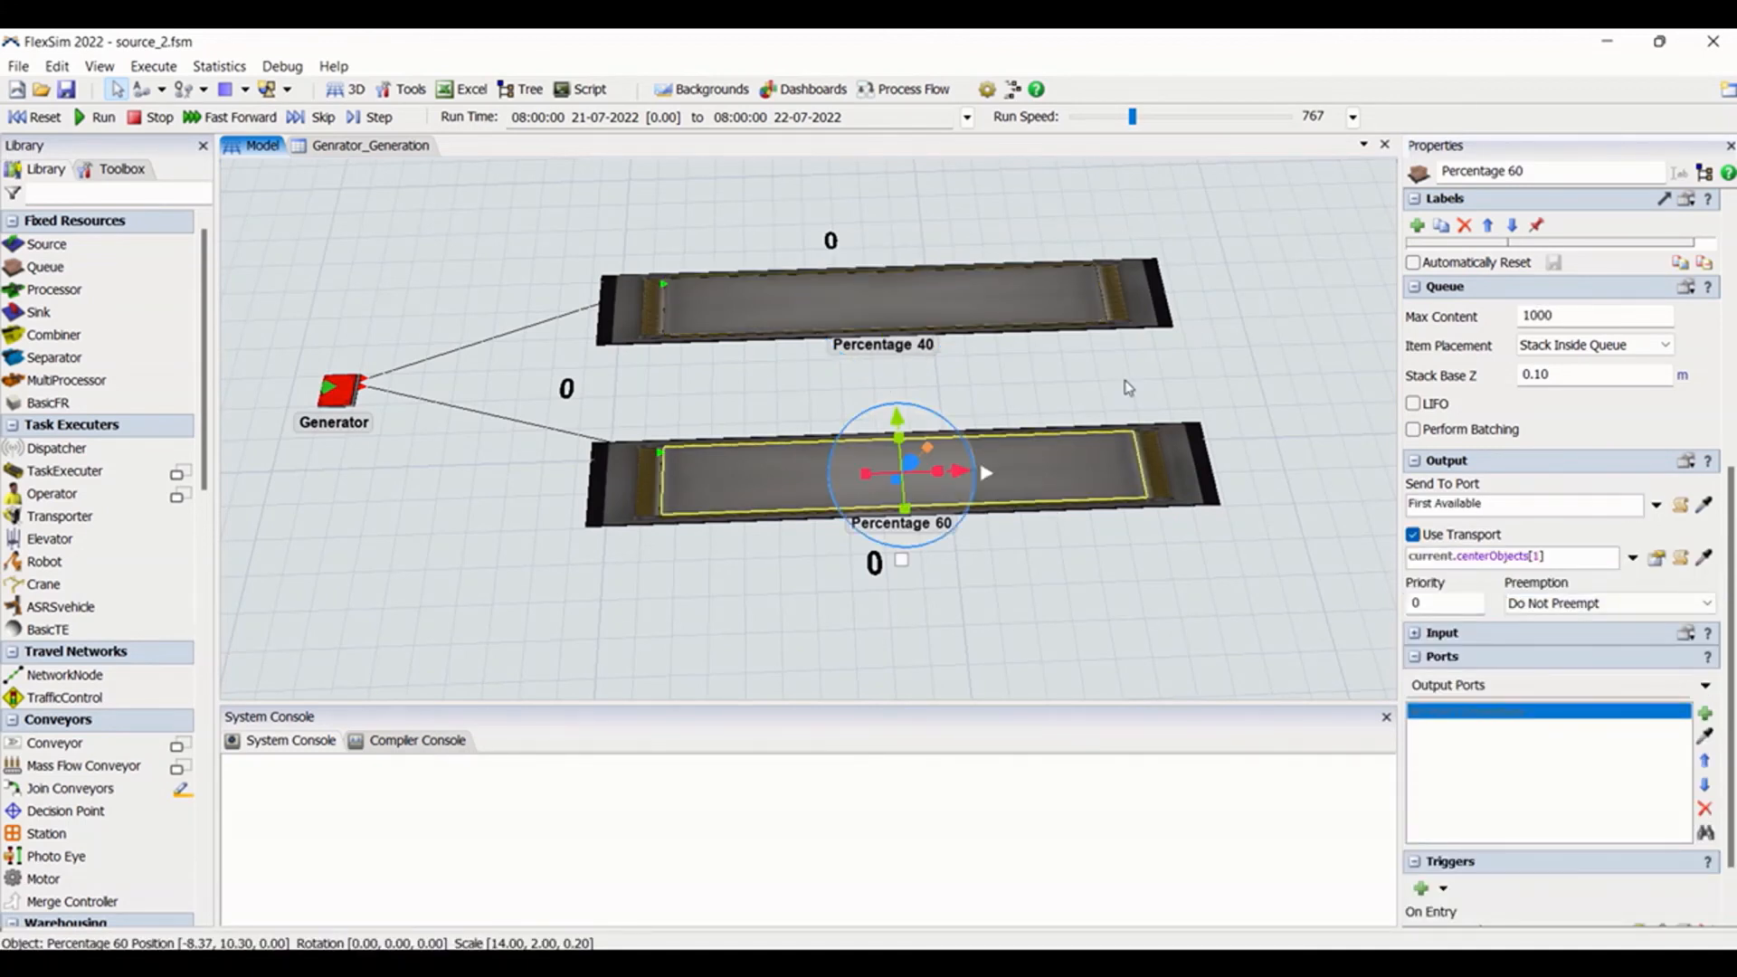
{"action": "left_click", "coordinate": [1028, 285]}
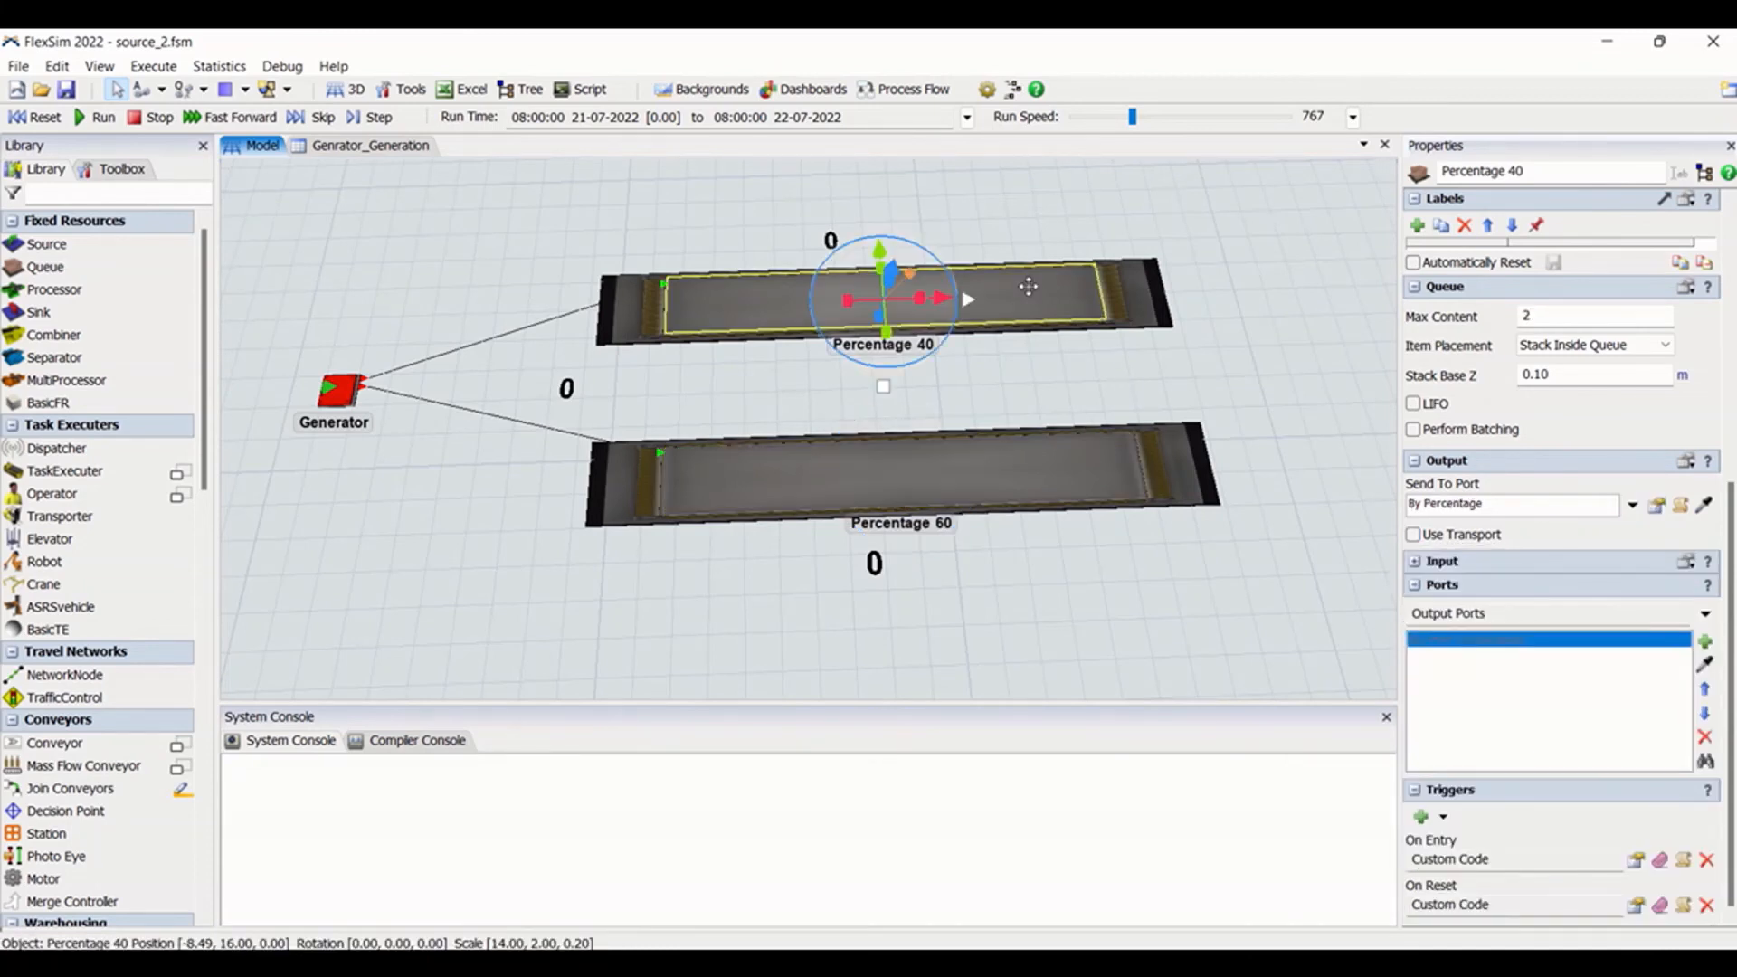
{"action": "left_click", "coordinate": [985, 471]}
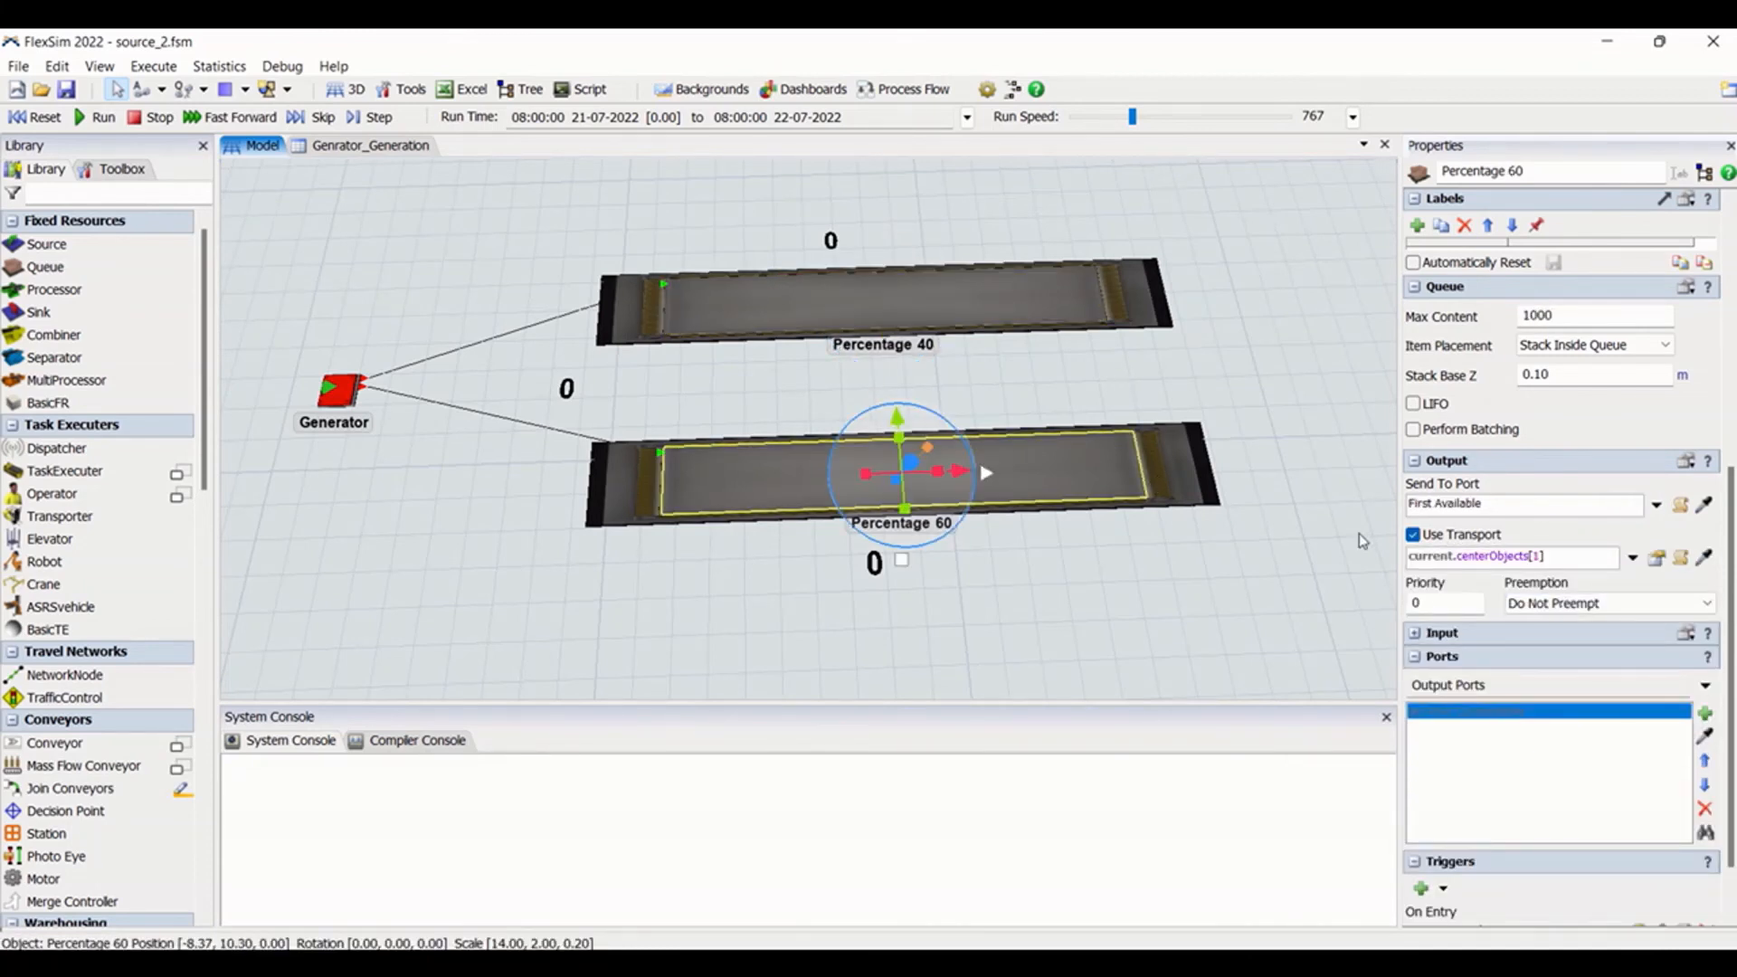
Review the Generator's transport Priority and the available Preemption options
{"action": "left_click", "coordinate": [340, 391]}
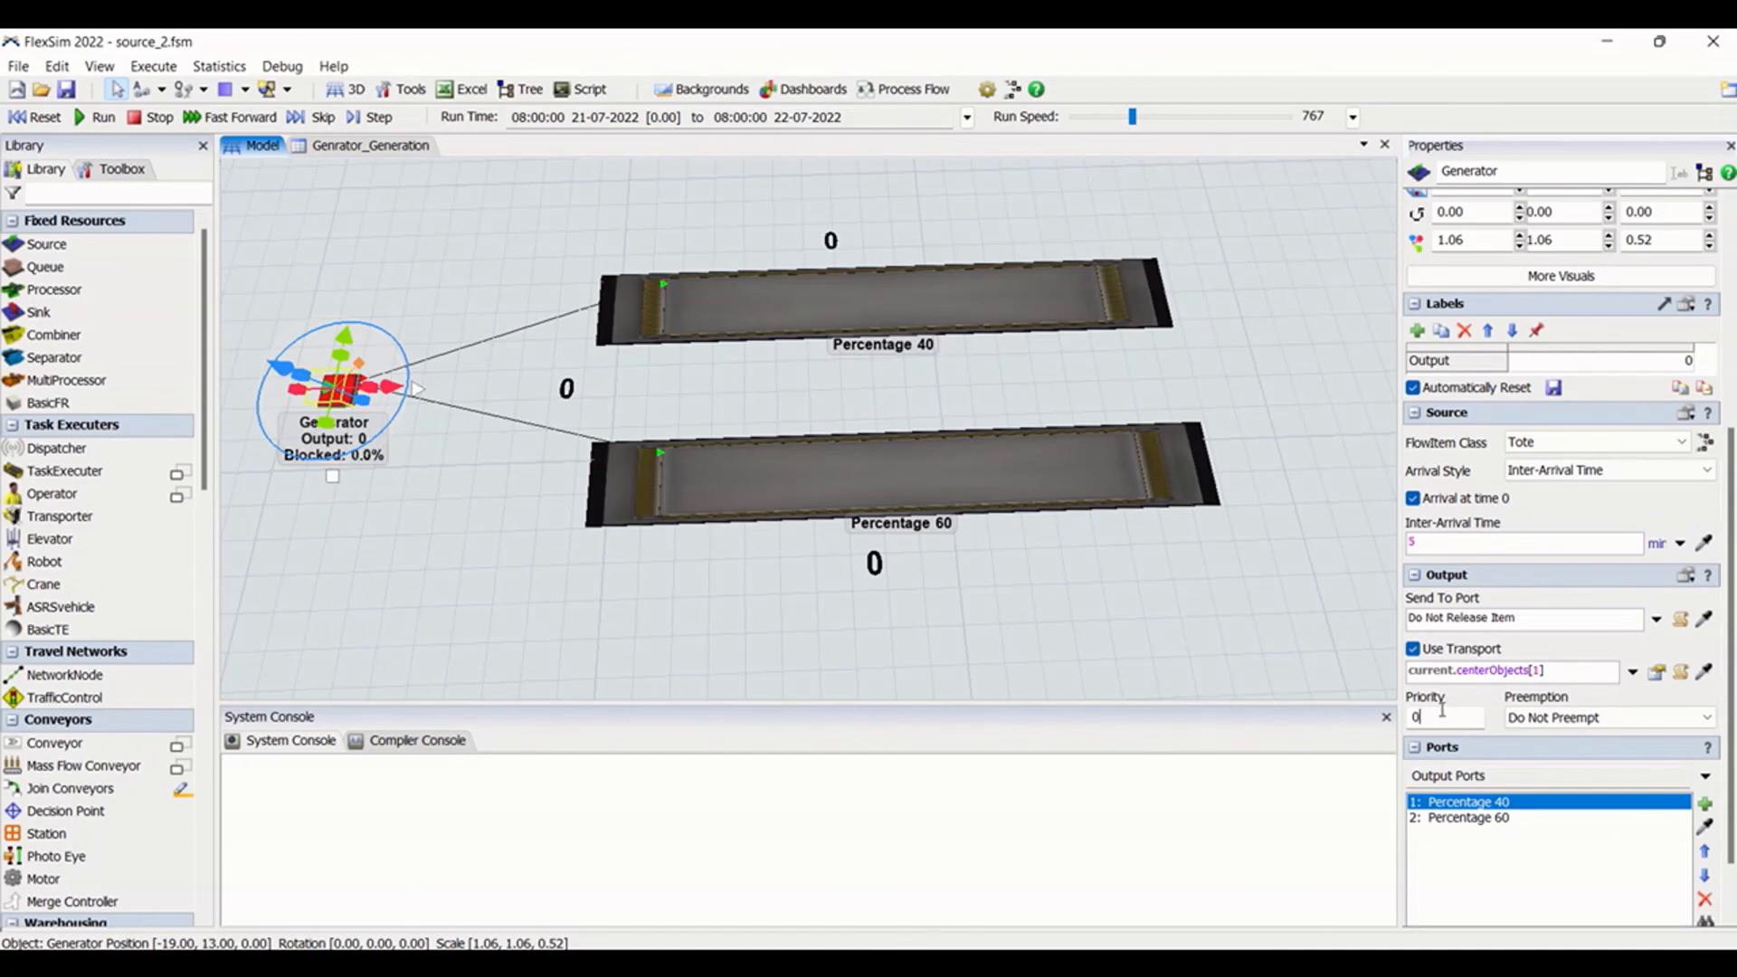
{"action": "left_click", "coordinate": [1605, 717]}
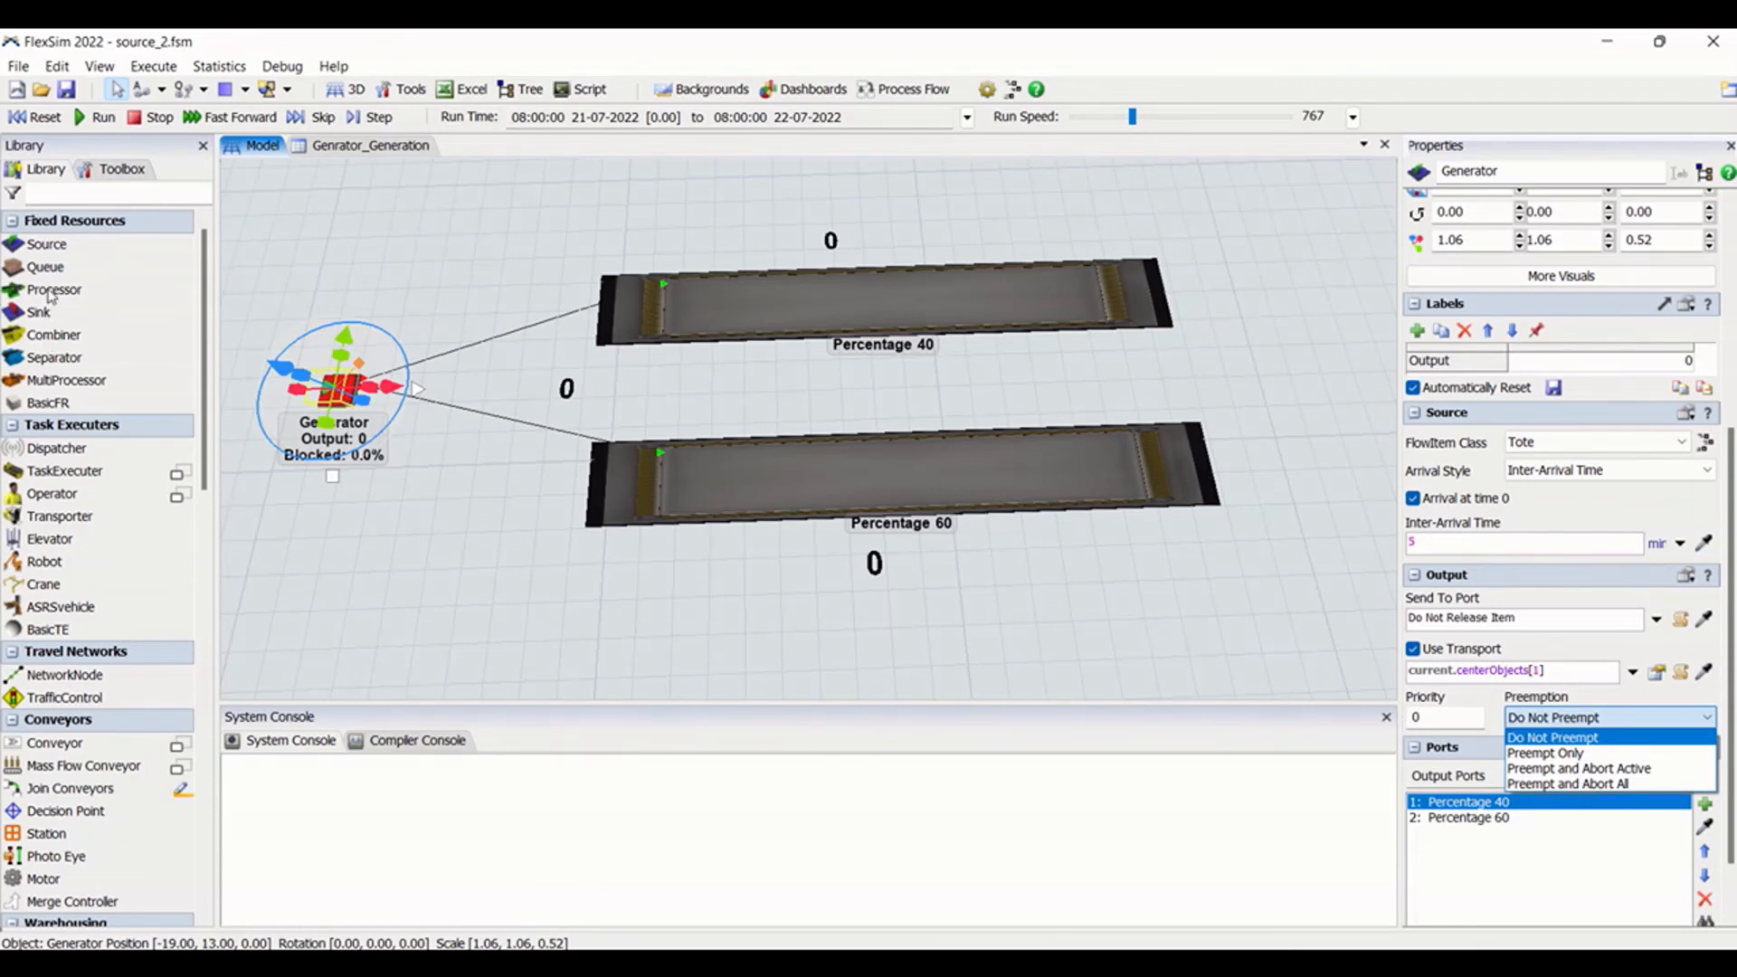
{"action": "left_click", "coordinate": [1494, 704]}
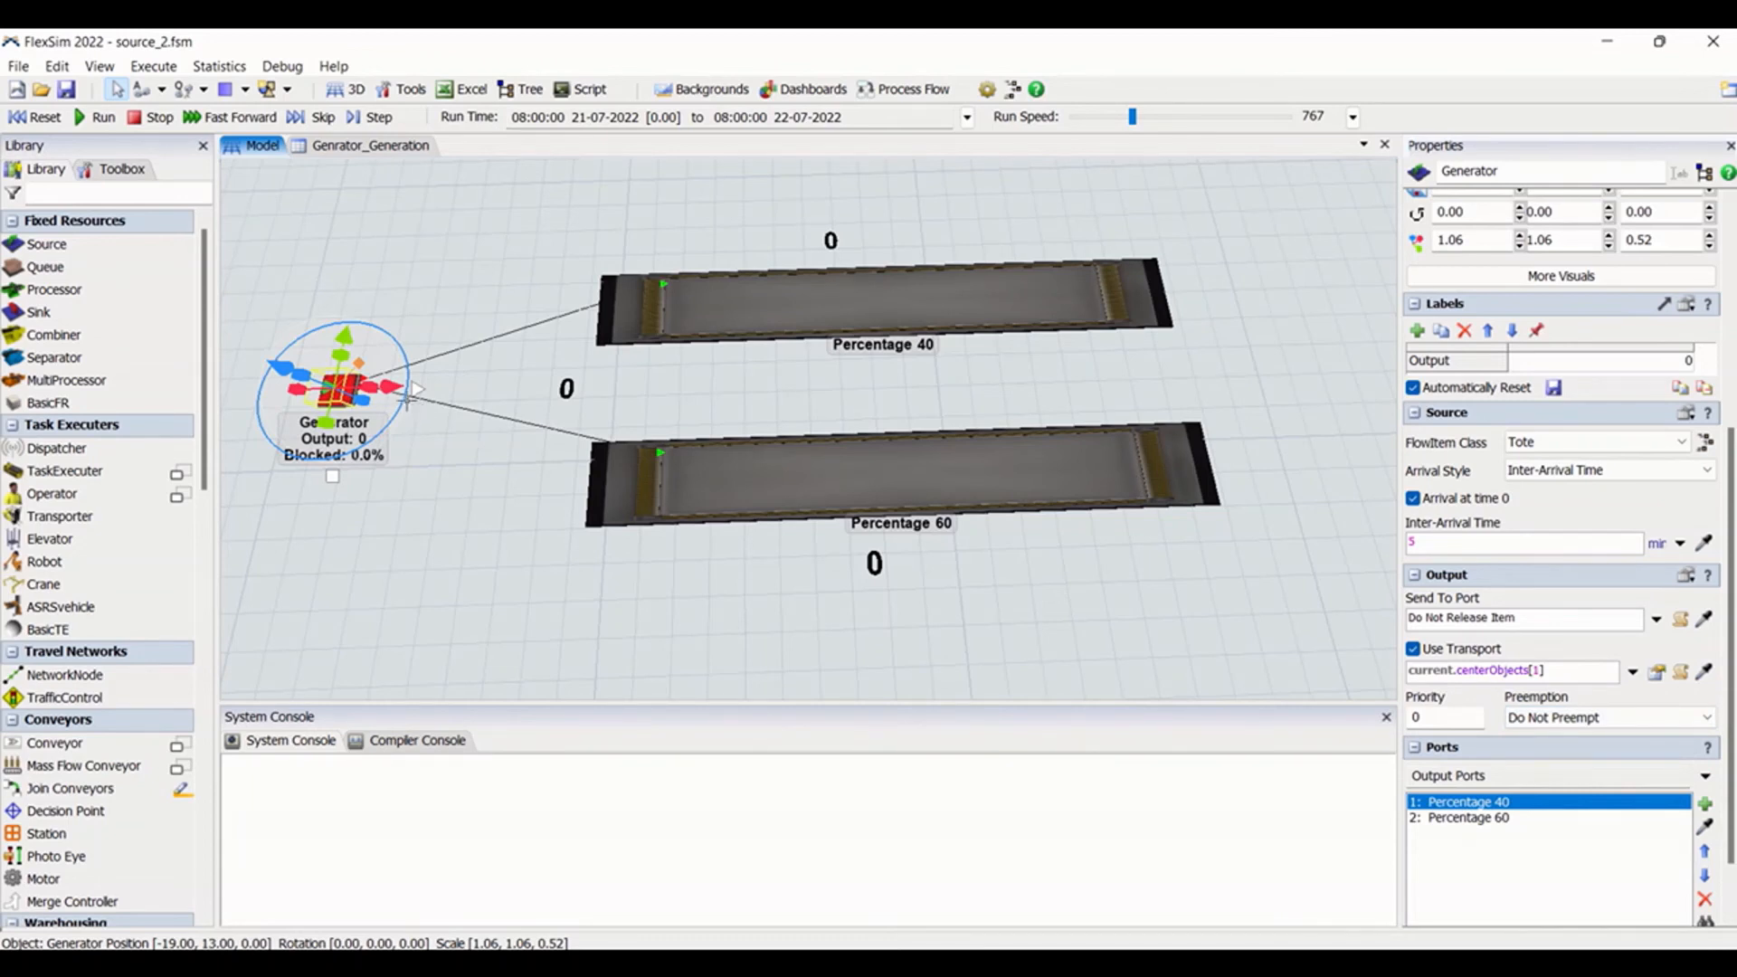
View the Generator's Input Ports, Central Ports and Output Ports connections one after another
{"action": "scroll", "coordinate": [1726, 734], "scroll_direction": "down", "scroll_amount": 1}
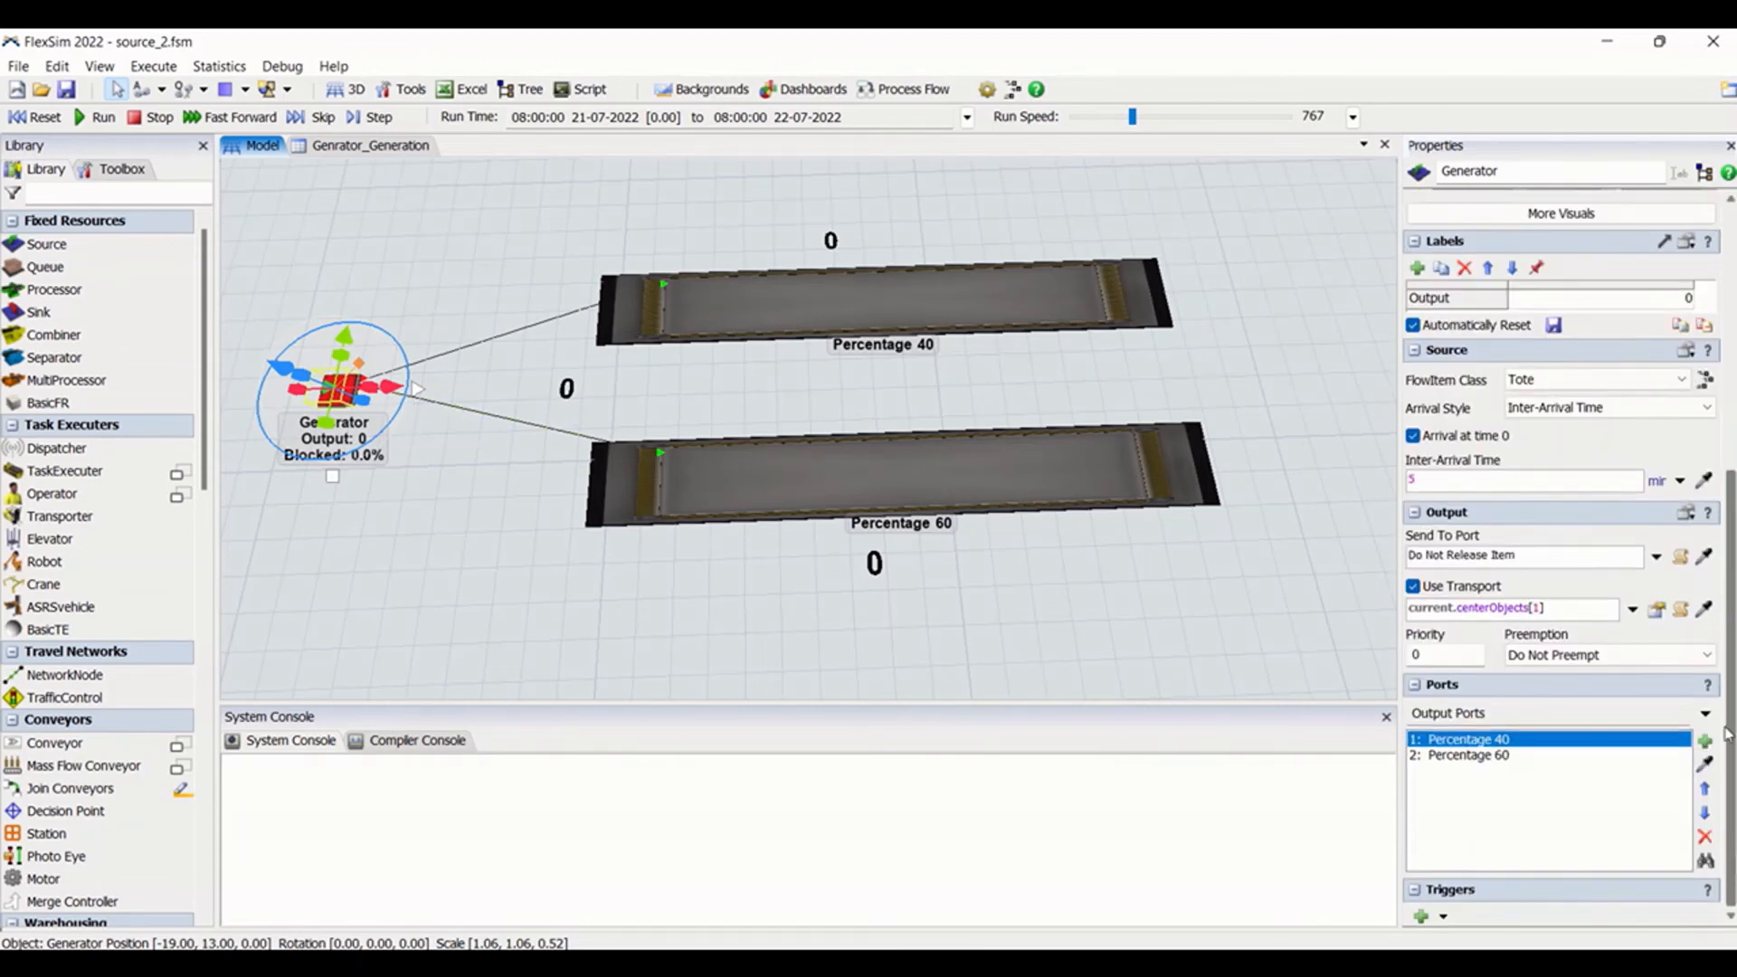
{"action": "scroll", "coordinate": [1726, 735], "scroll_direction": "down", "scroll_amount": 1}
{"action": "scroll", "coordinate": [1440, 697], "scroll_direction": "up", "scroll_amount": 2}
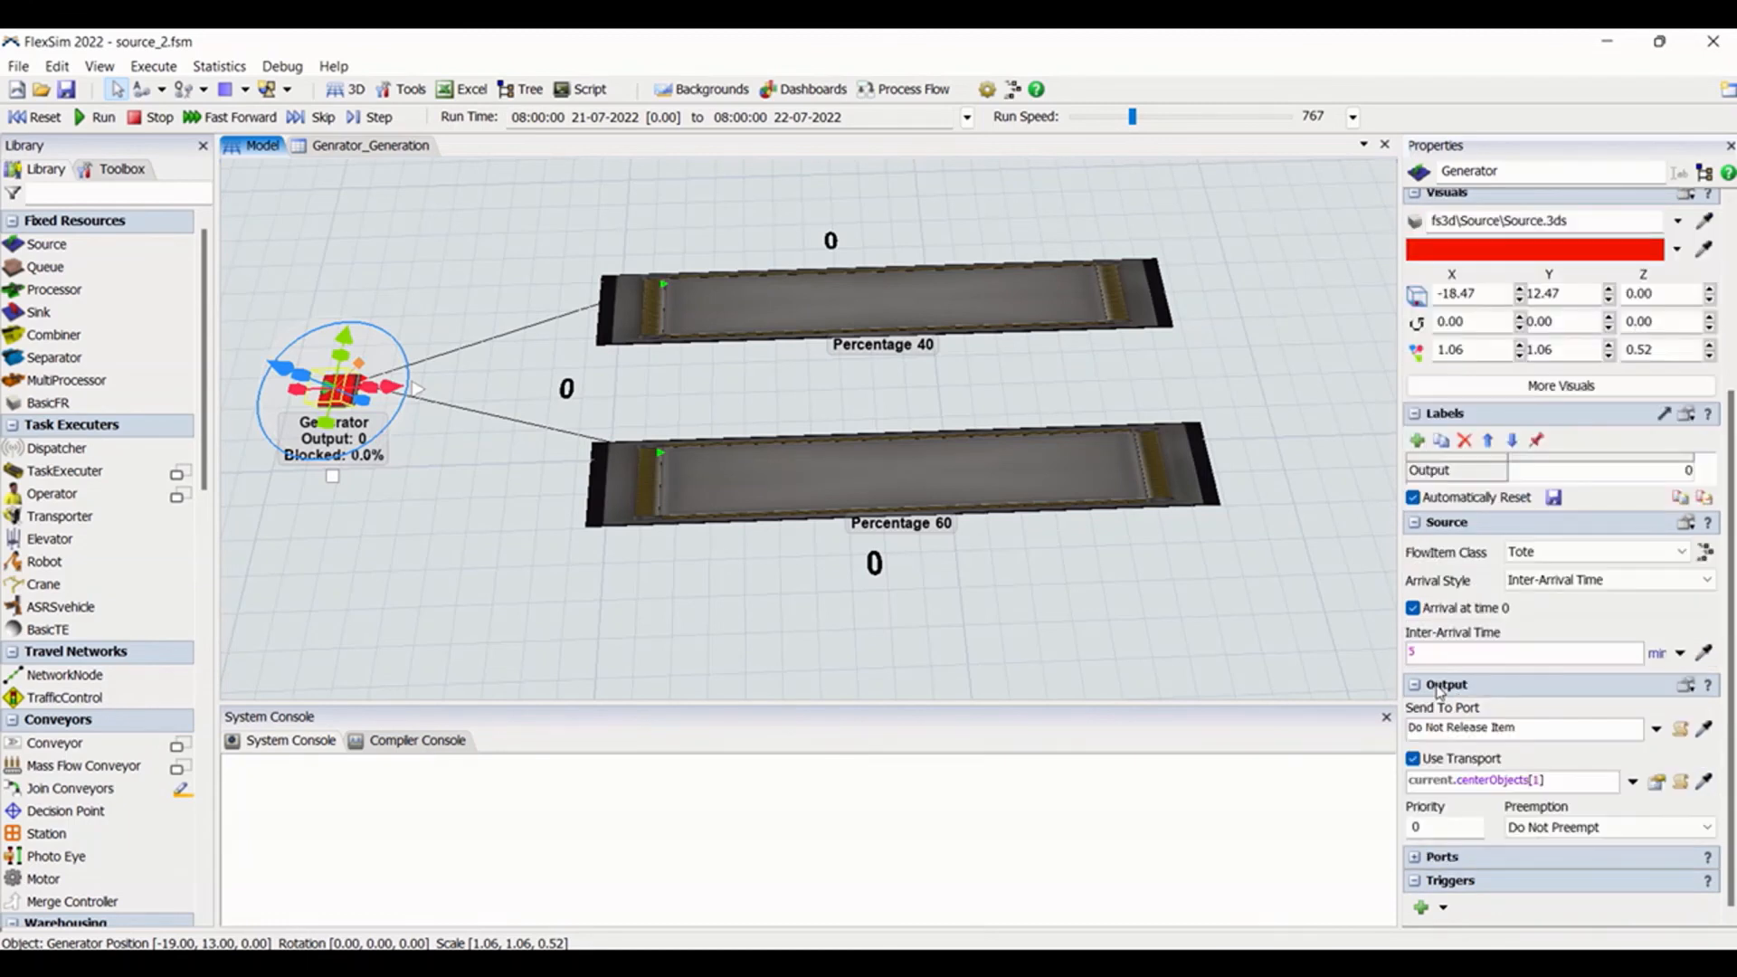
{"action": "scroll", "coordinate": [1423, 866], "scroll_direction": "down", "scroll_amount": 1}
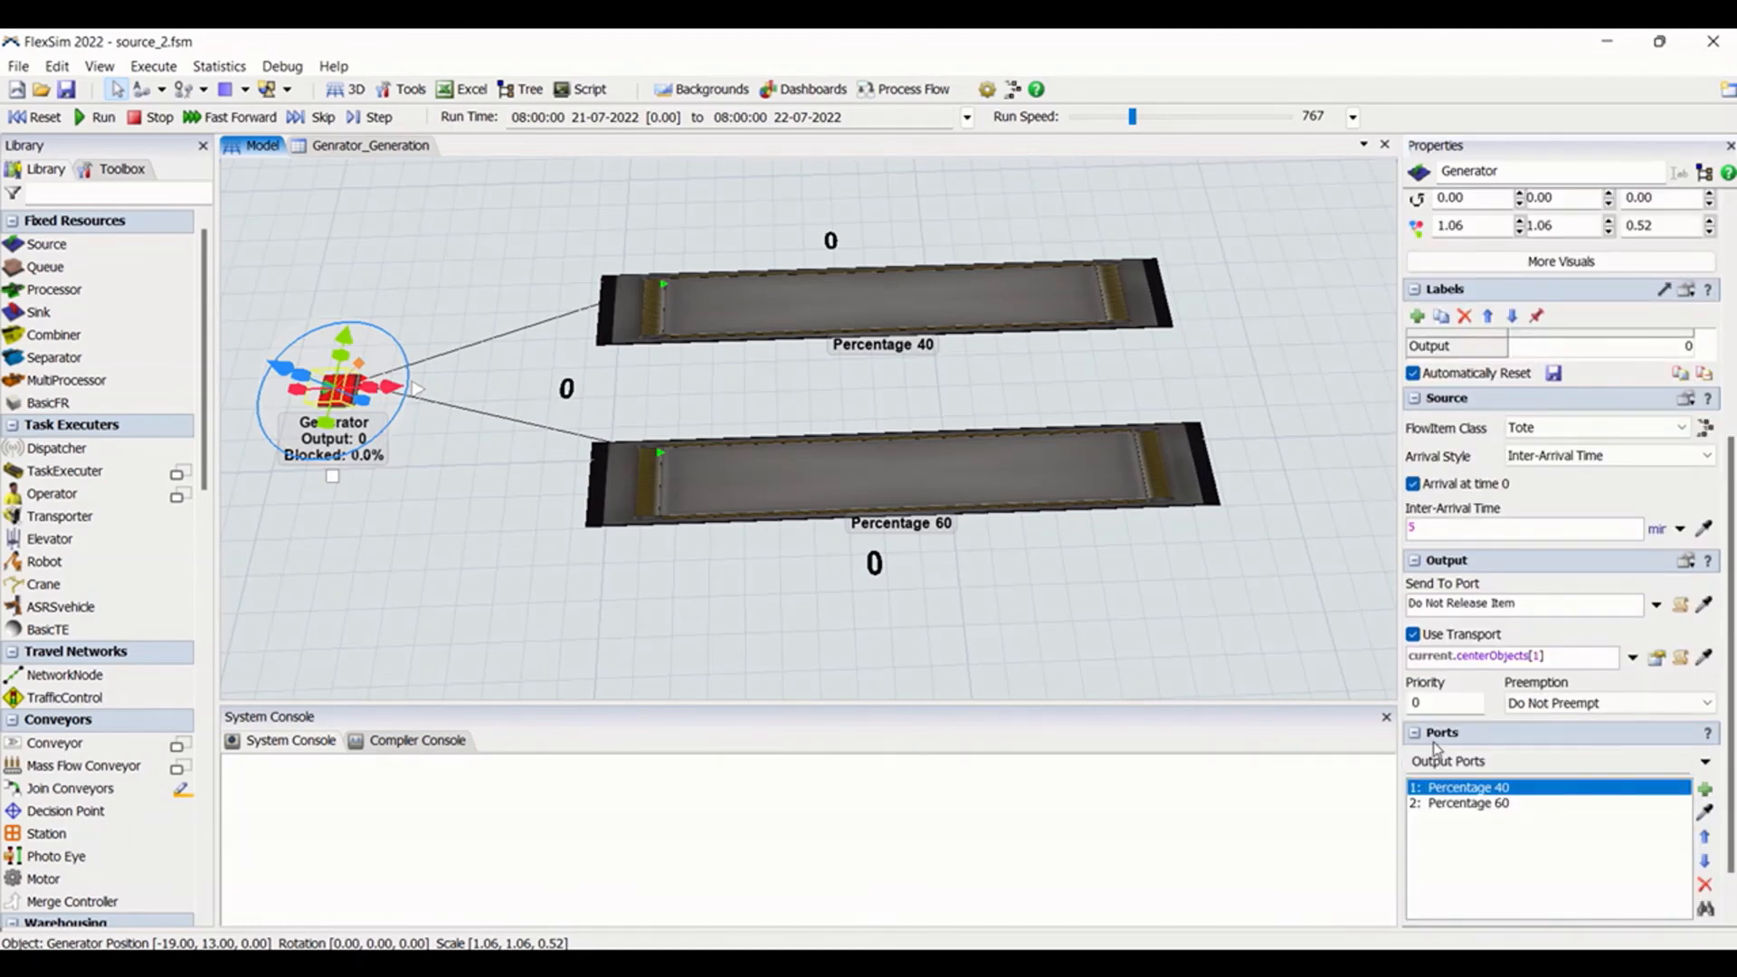
{"action": "left_click", "coordinate": [1704, 763]}
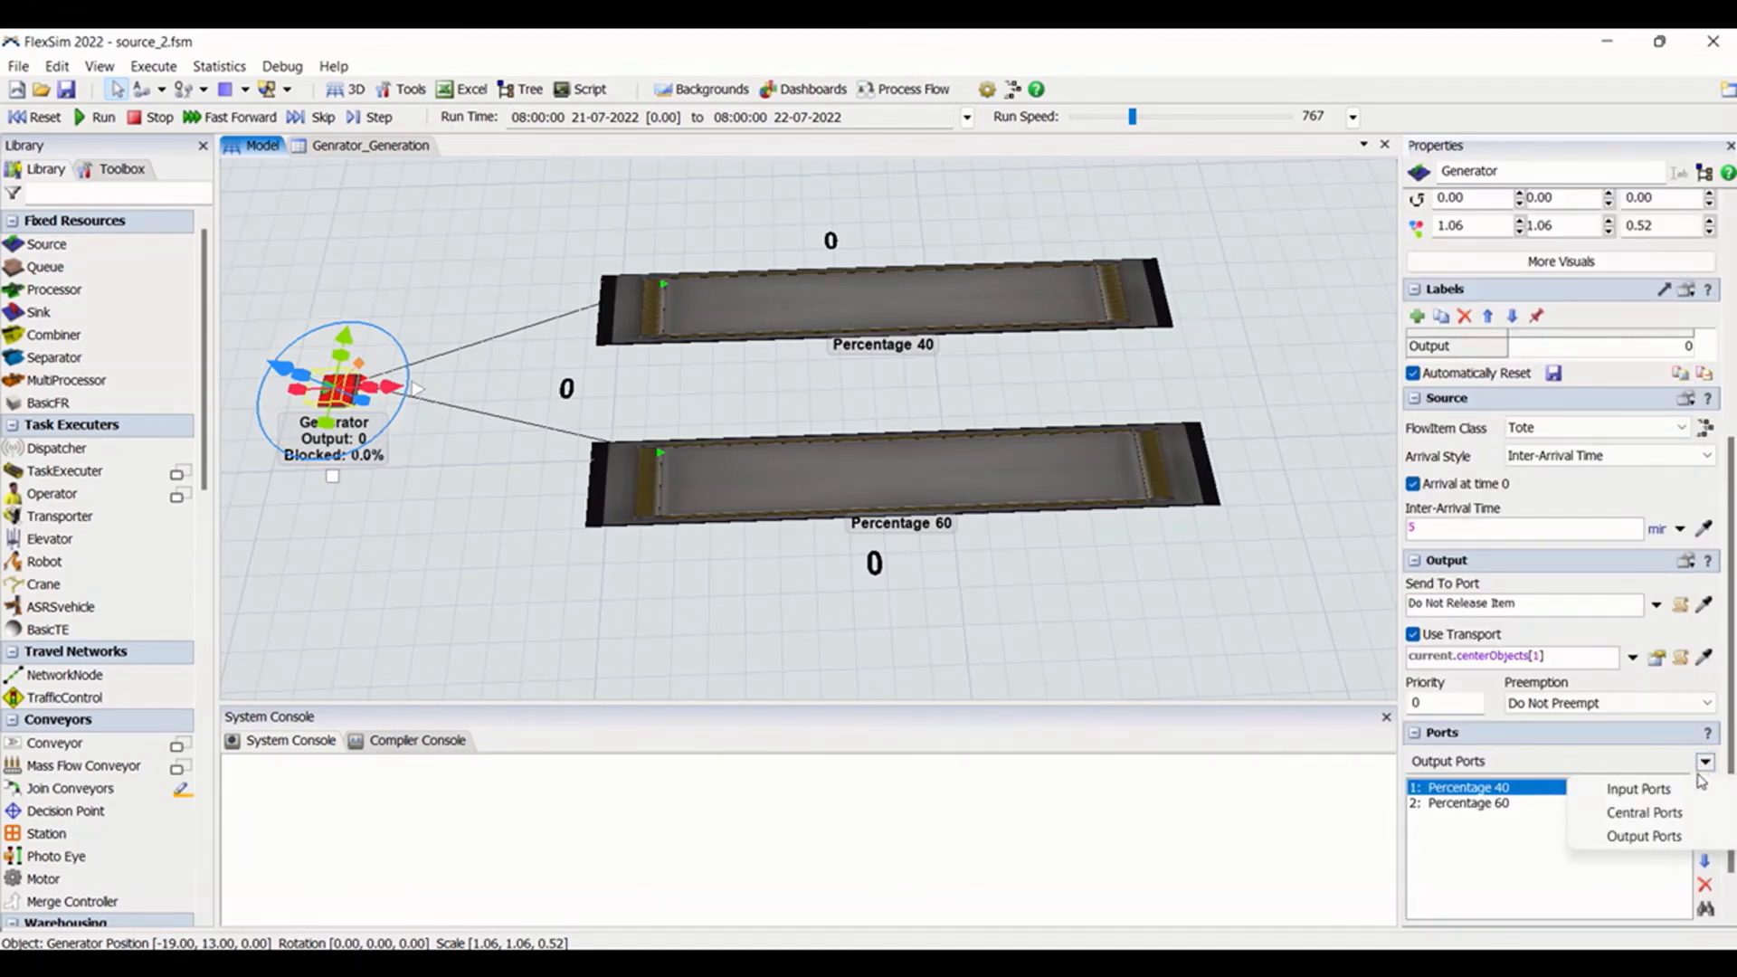
{"action": "left_click", "coordinate": [1633, 787]}
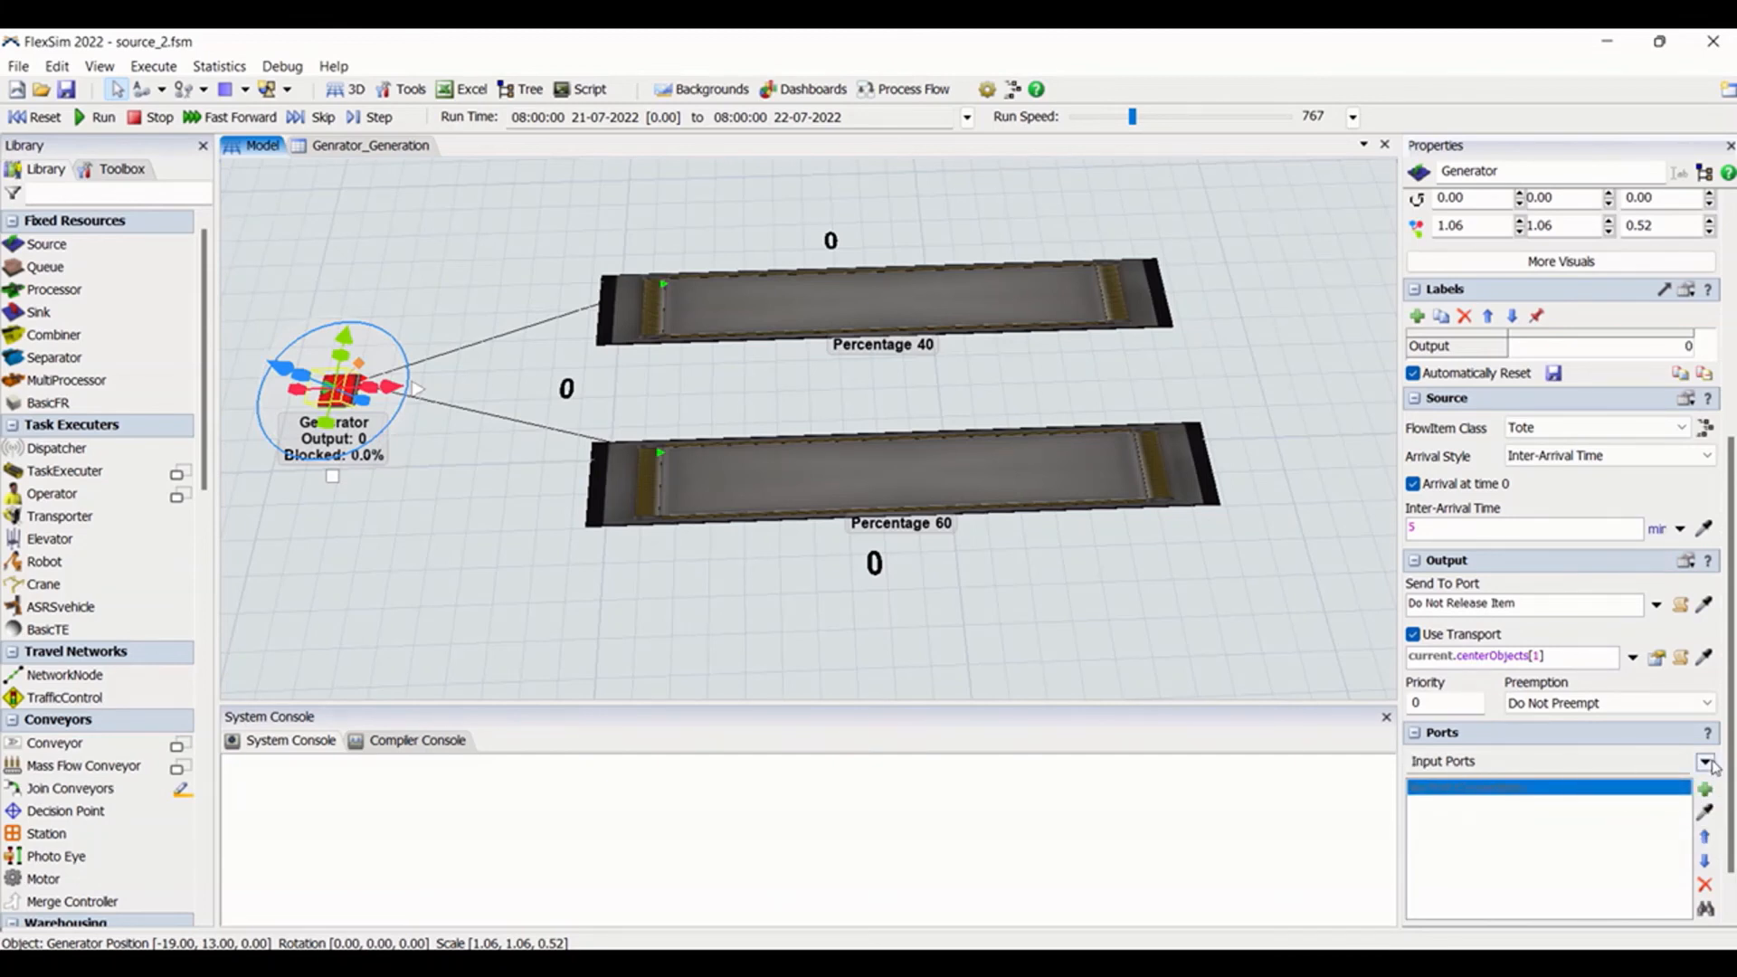
{"action": "left_click", "coordinate": [1705, 763]}
{"action": "left_click", "coordinate": [1644, 813]}
{"action": "left_click", "coordinate": [1704, 763]}
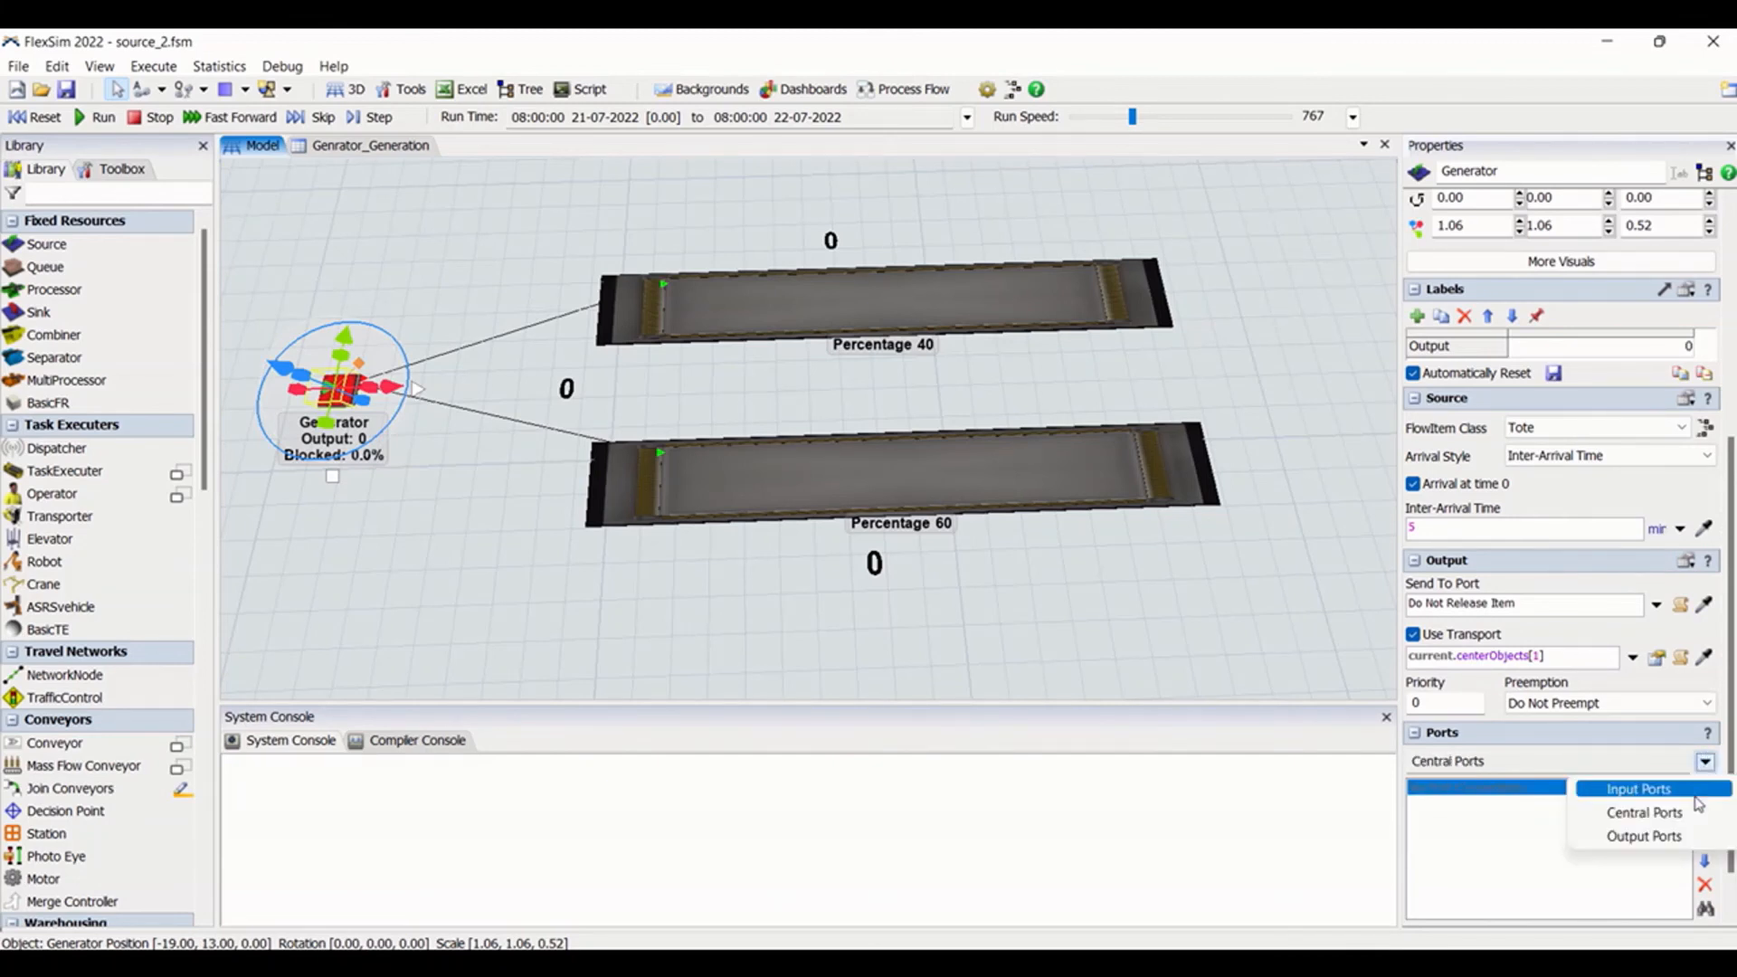
{"action": "left_click", "coordinate": [1655, 836]}
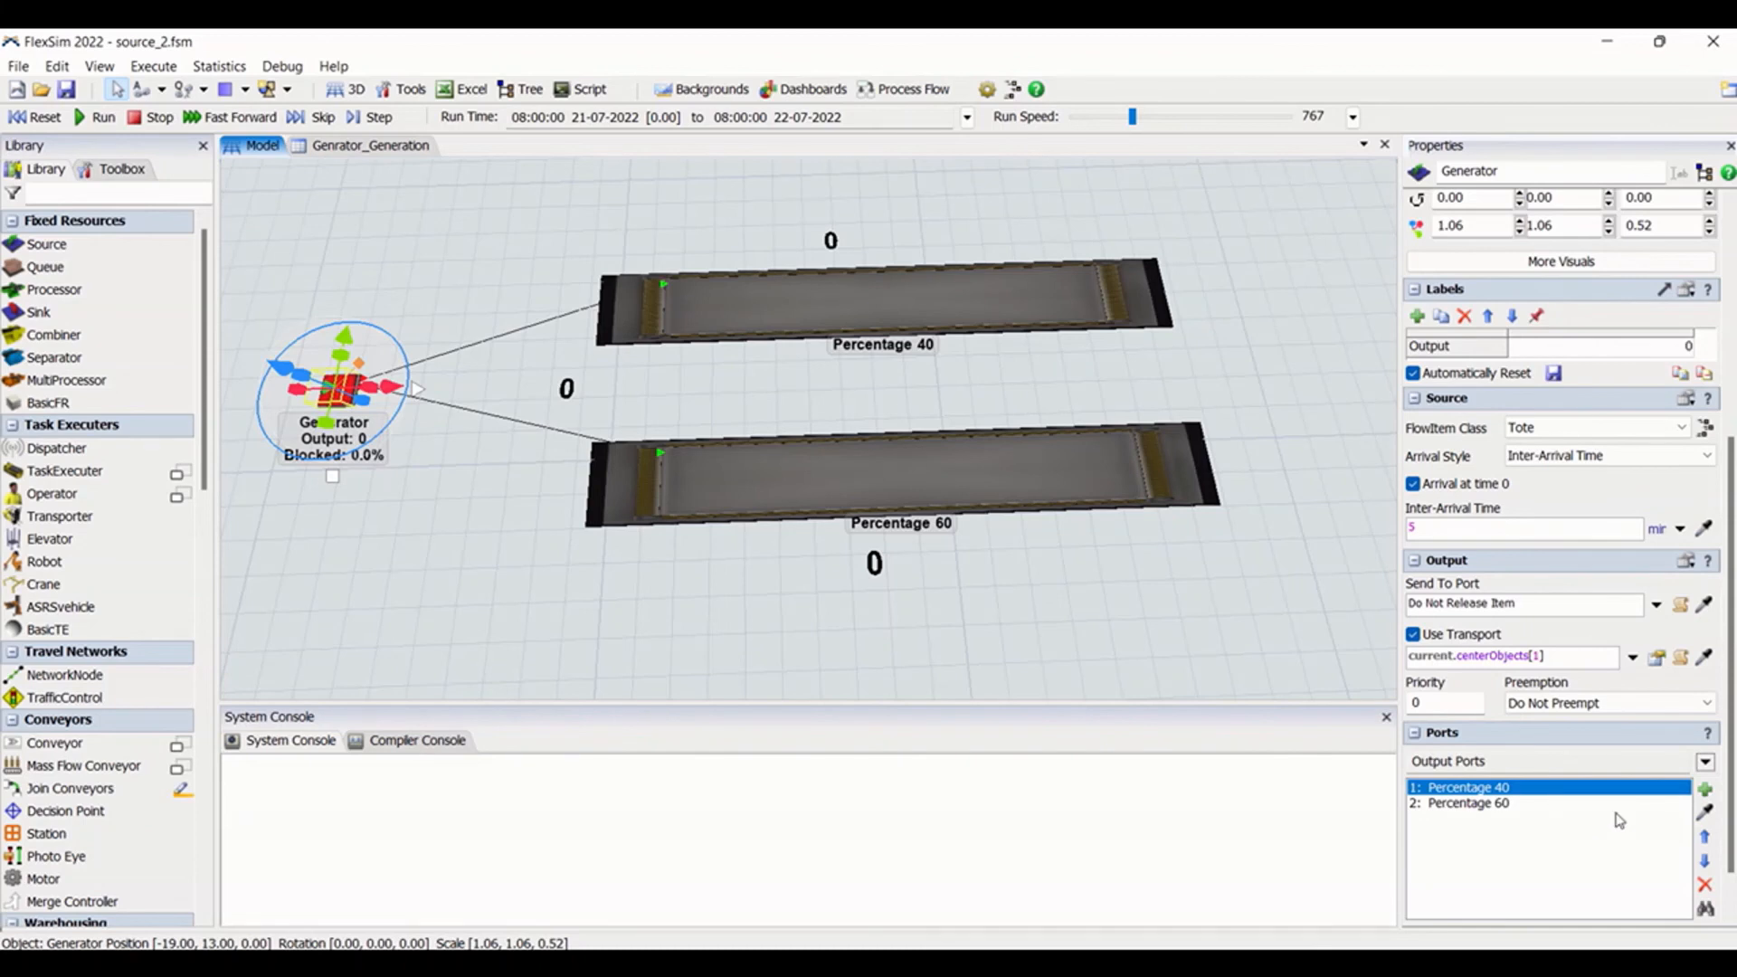
Sample the Percentage 60 queue as a third output connection of the Generator, and delete that duplicate connection
{"action": "left_click", "coordinate": [1706, 791]}
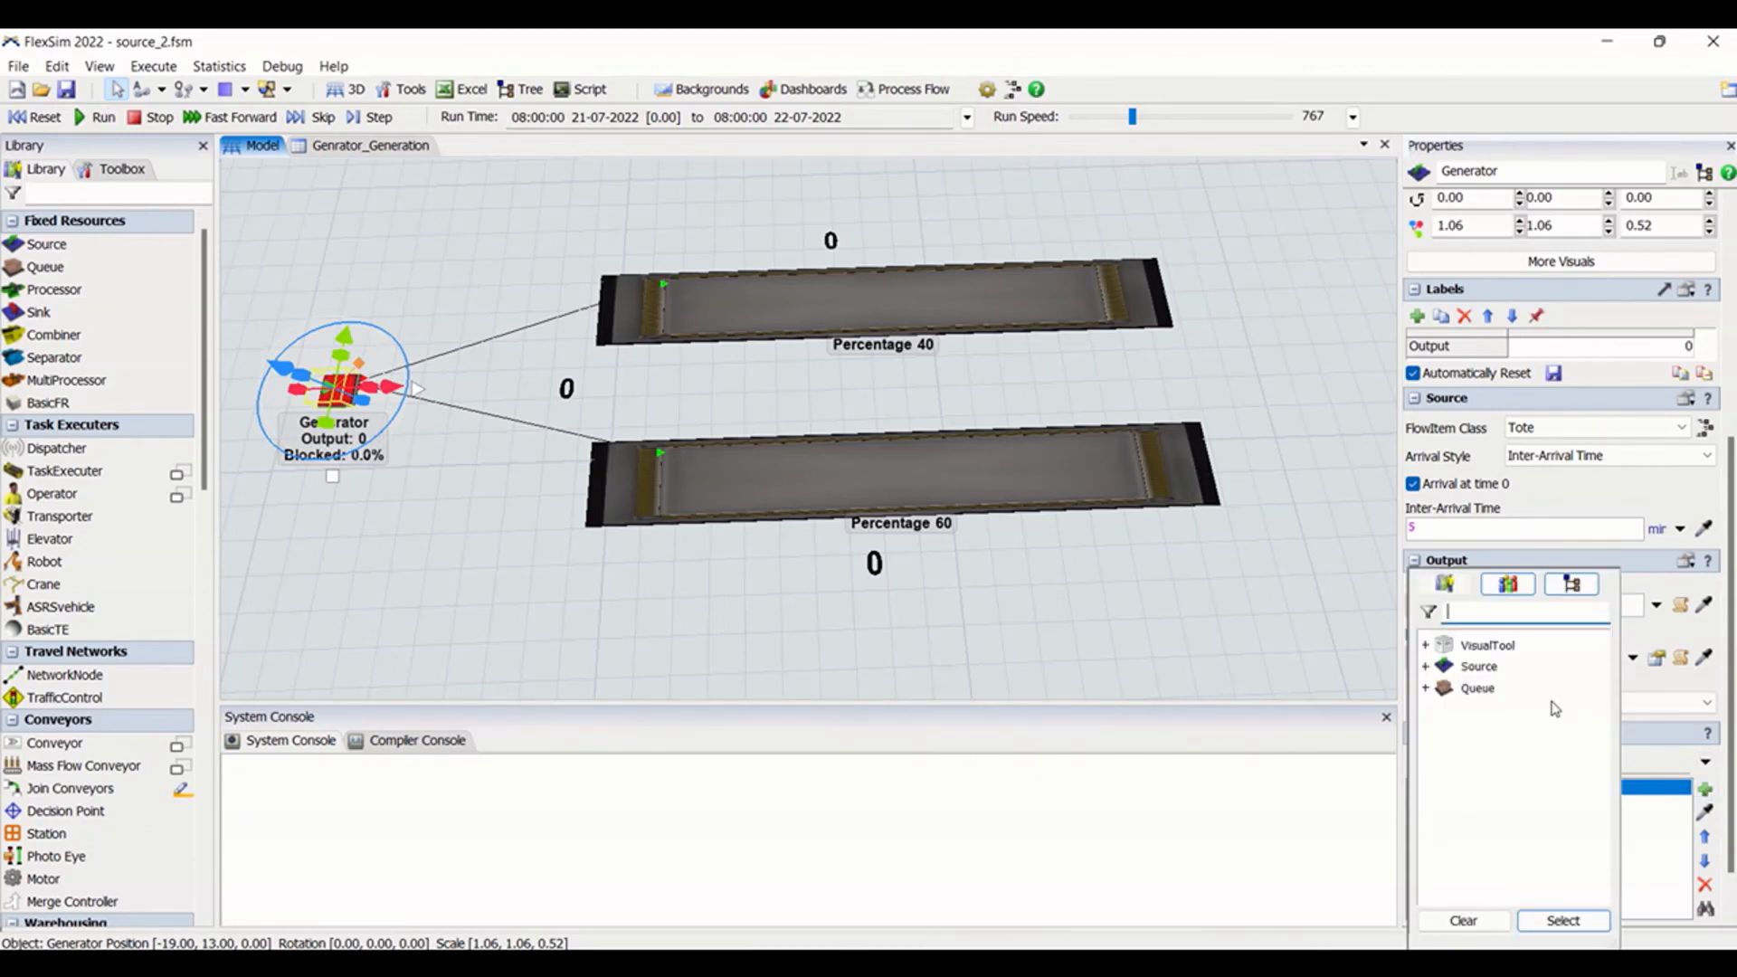
{"action": "left_click", "coordinate": [1651, 766]}
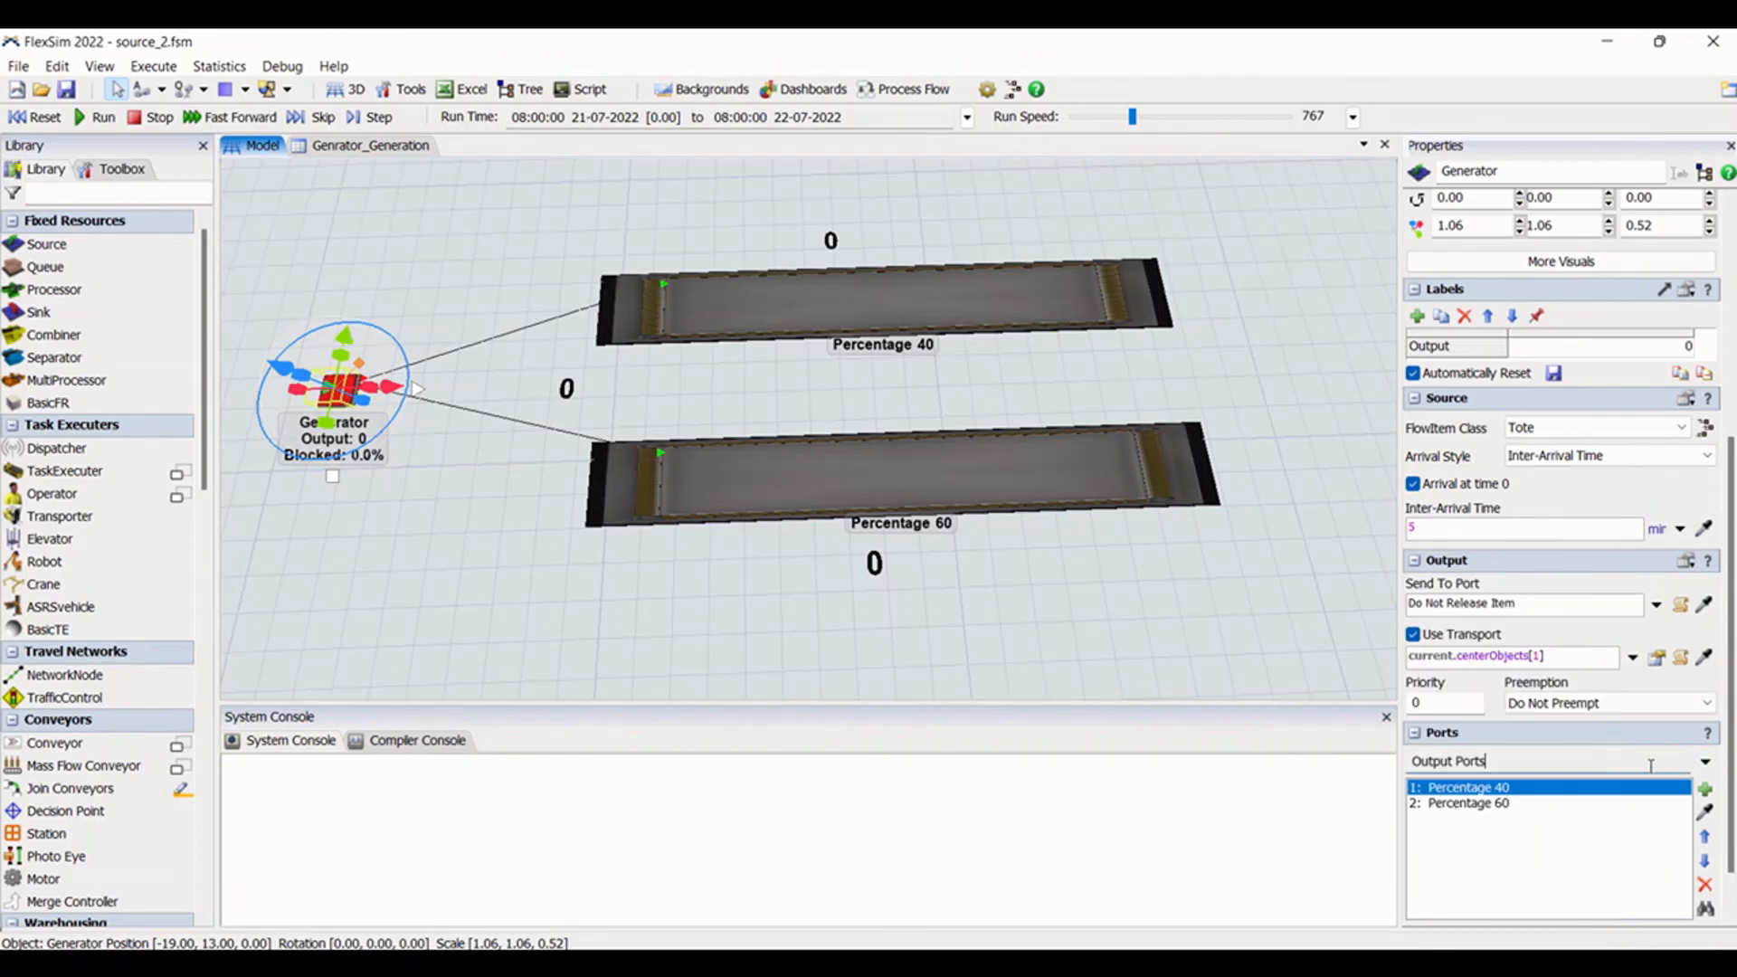
{"action": "left_click", "coordinate": [1705, 813]}
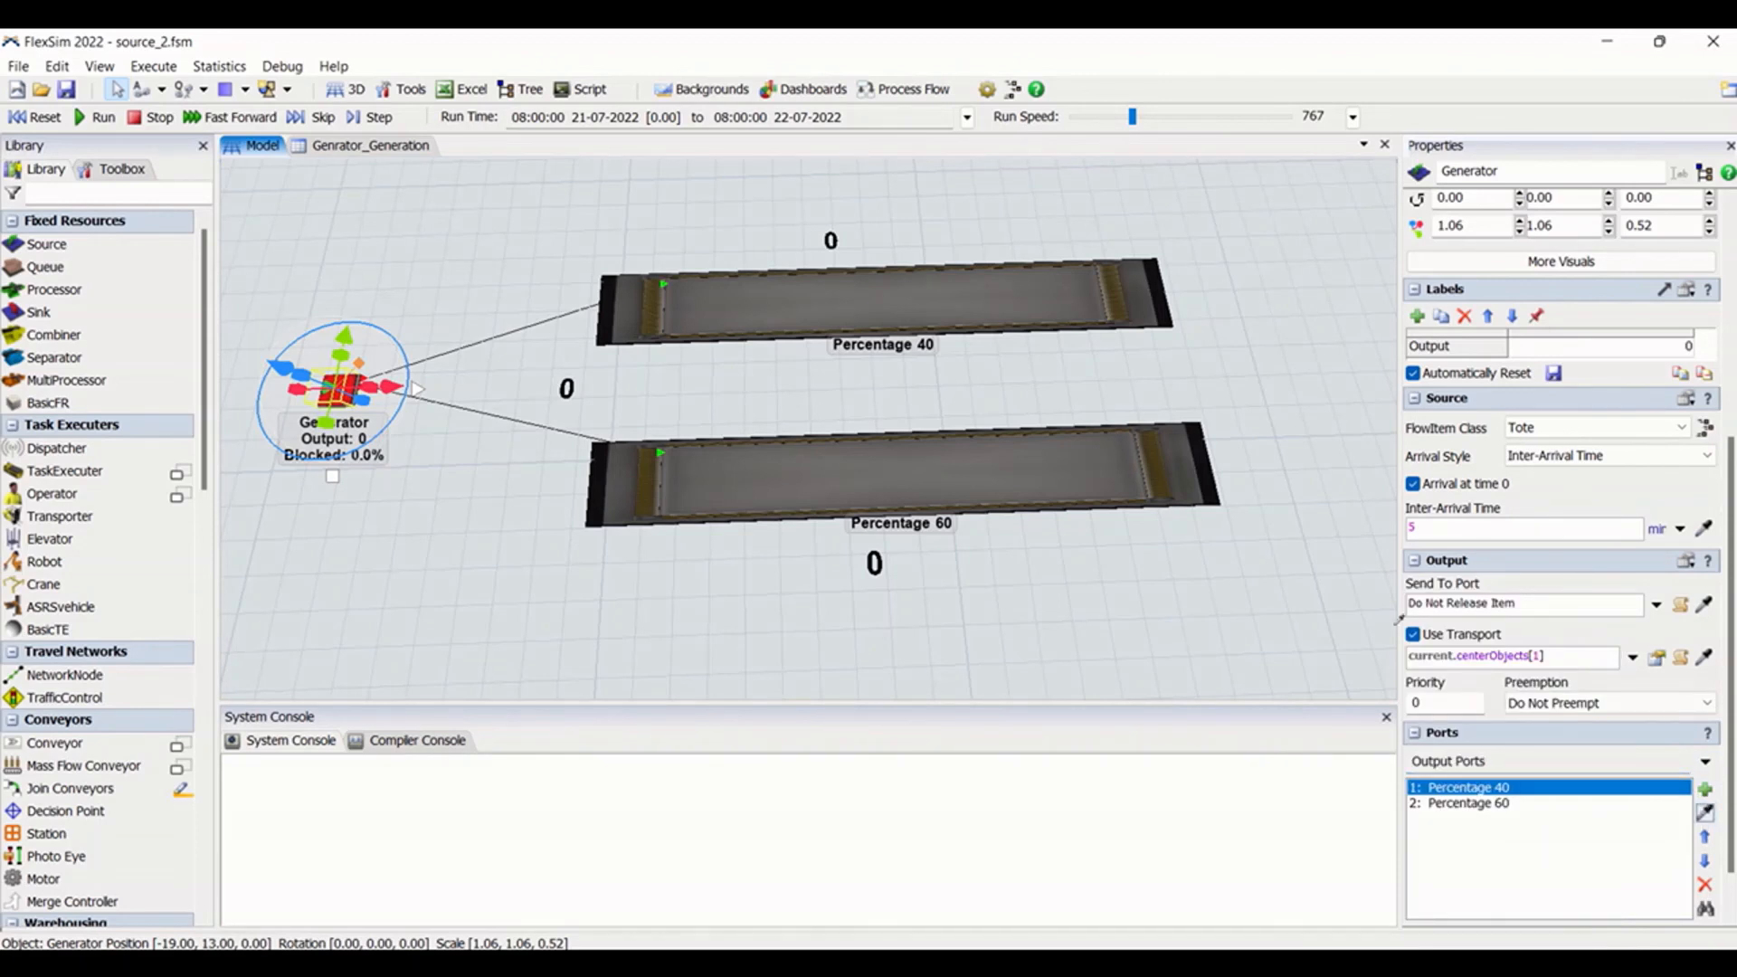
{"action": "left_click", "coordinate": [967, 466]}
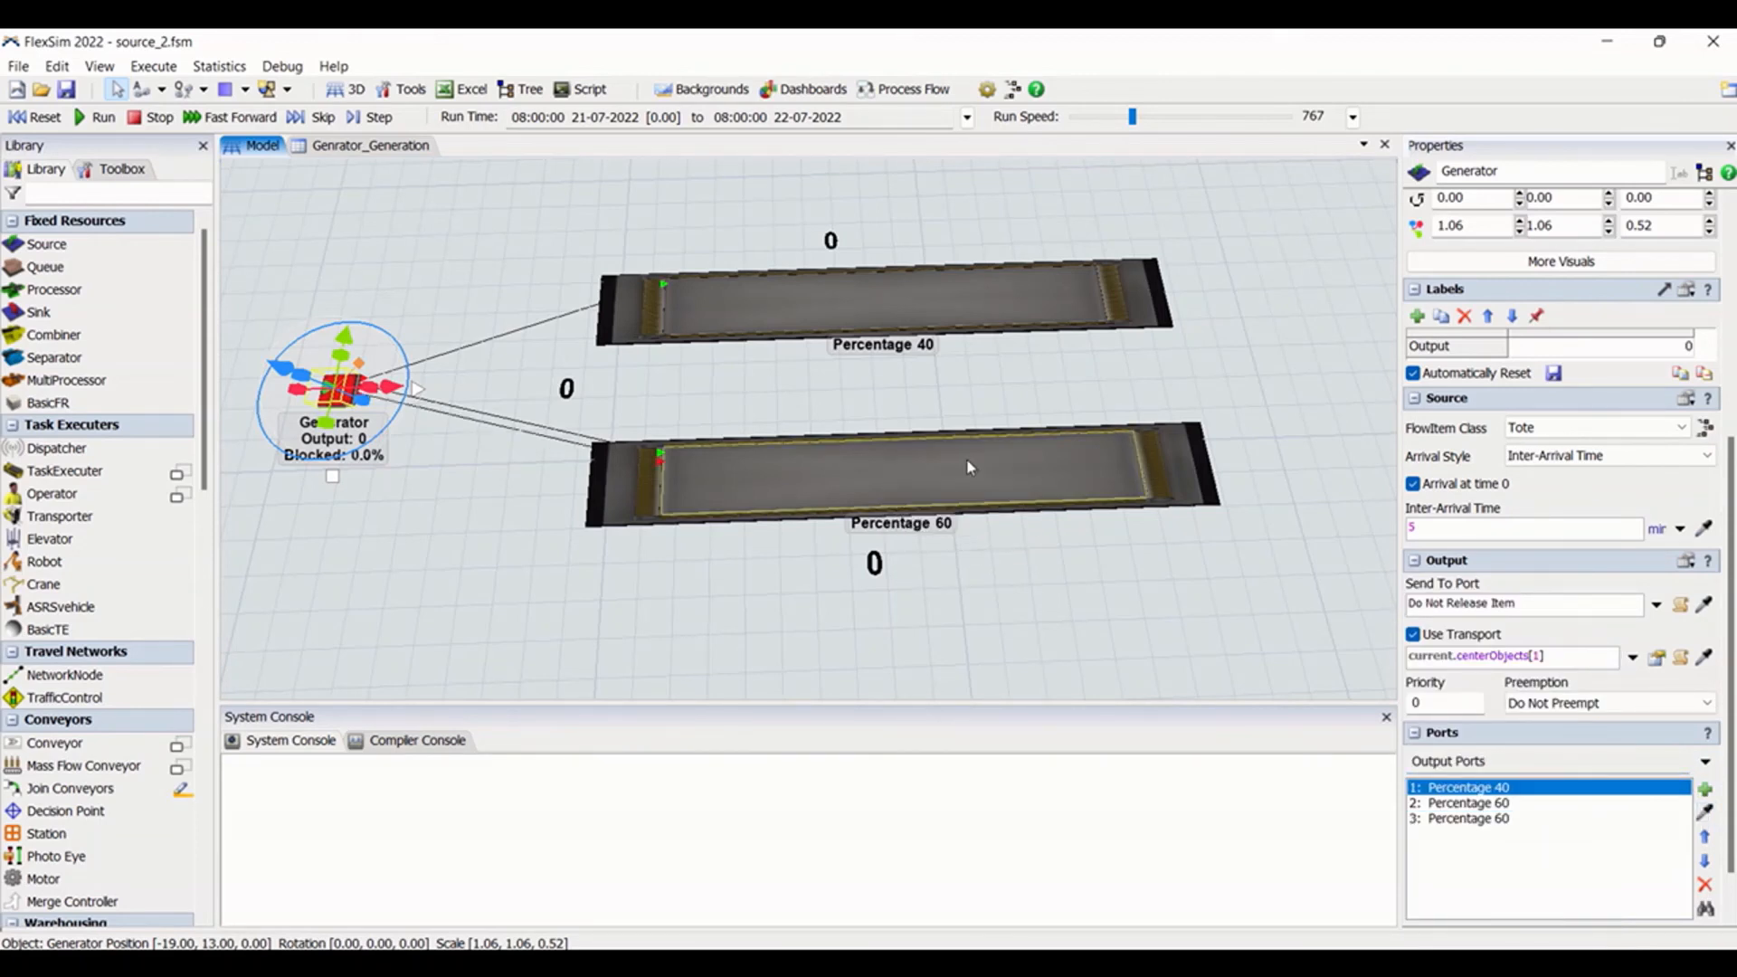
{"action": "left_click", "coordinate": [1498, 809]}
{"action": "left_click", "coordinate": [1501, 818]}
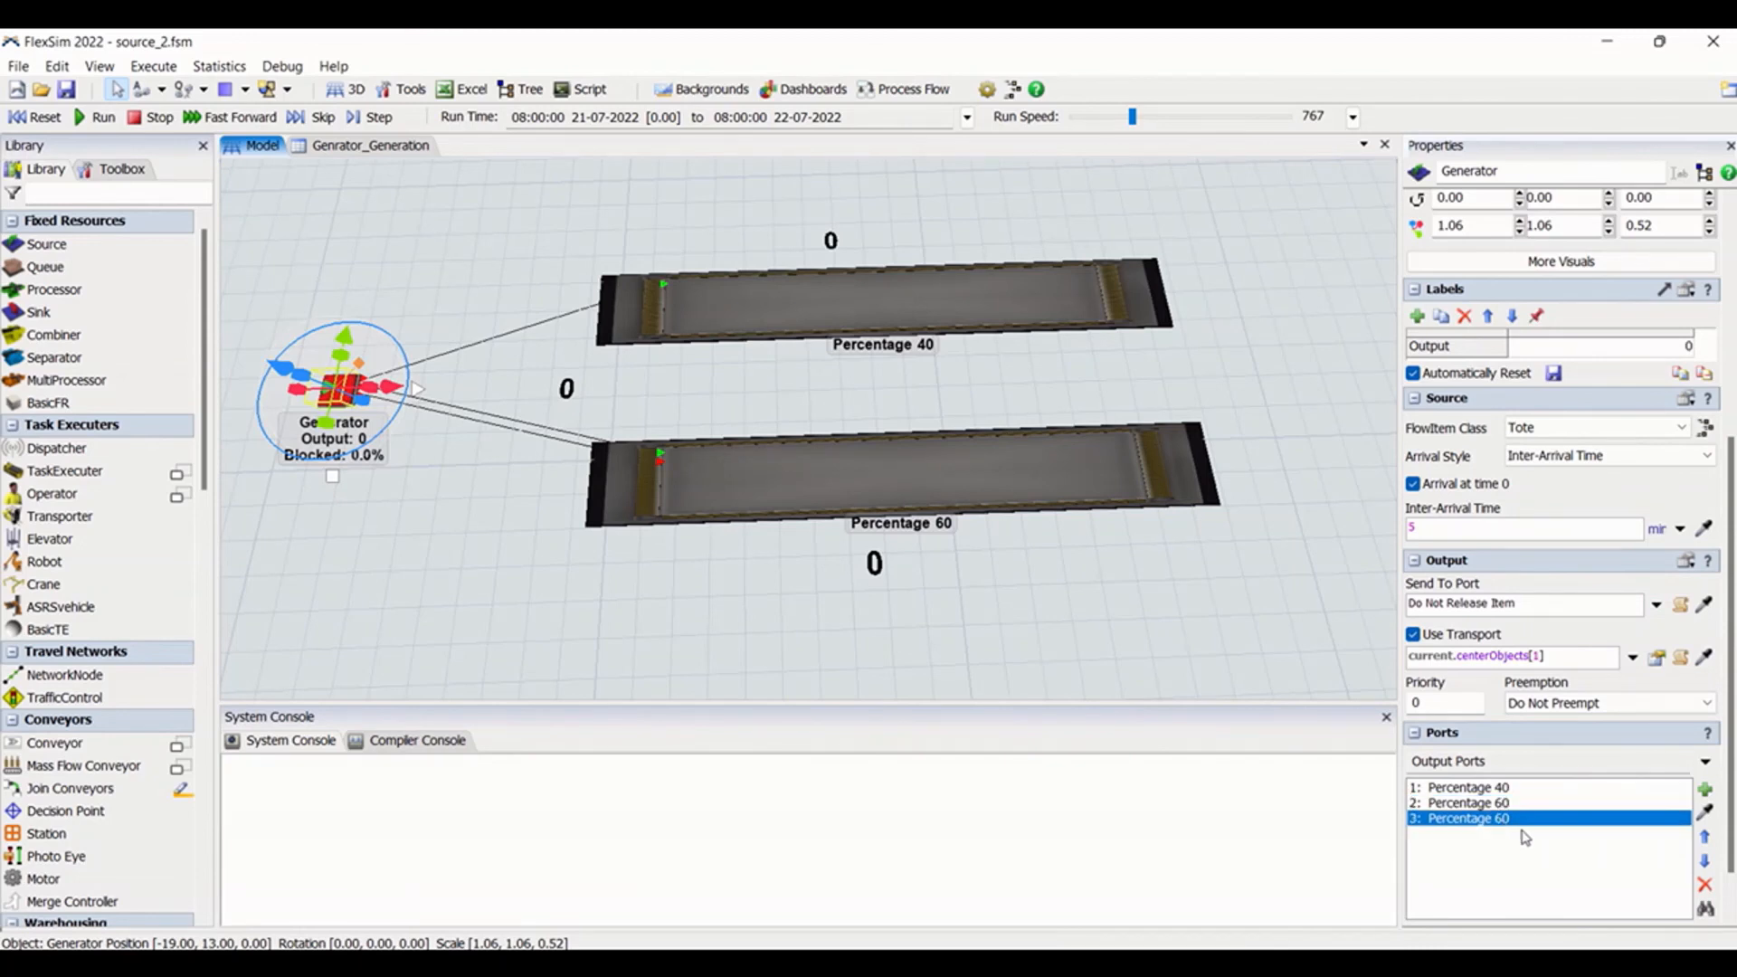
{"action": "left_click", "coordinate": [1705, 885]}
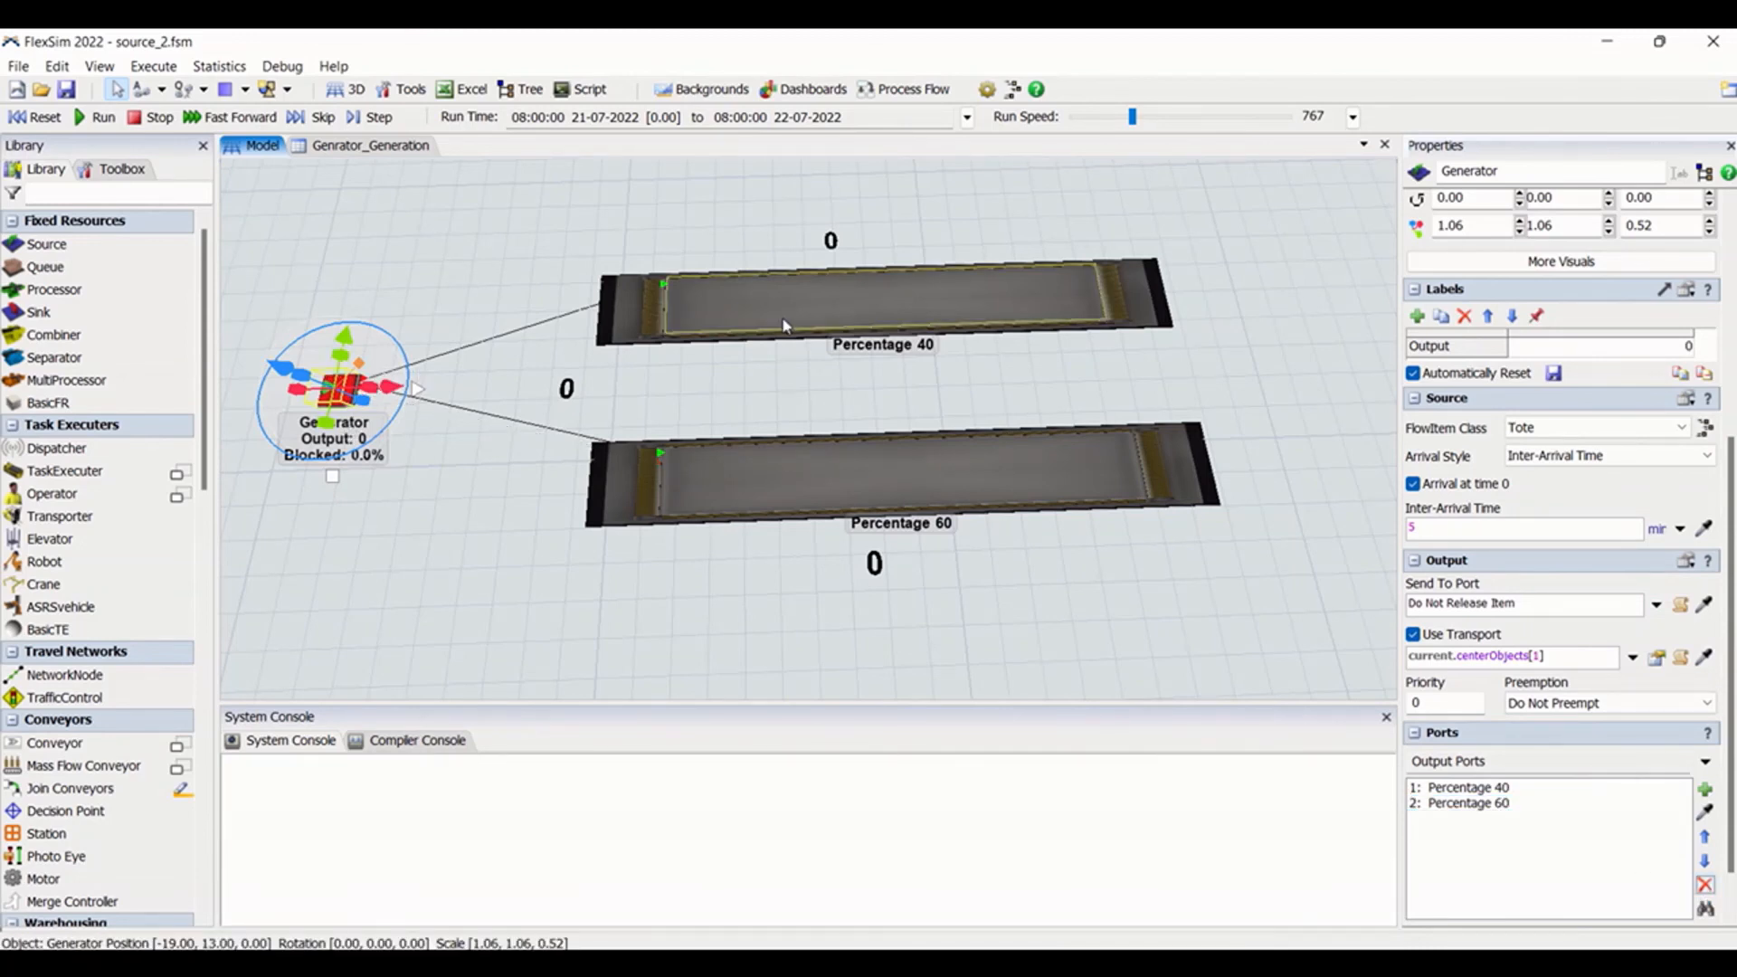
Sample the Percentage 40 queue as an extra Generator output connection, and remove the duplicate again
{"action": "left_click", "coordinate": [1705, 811]}
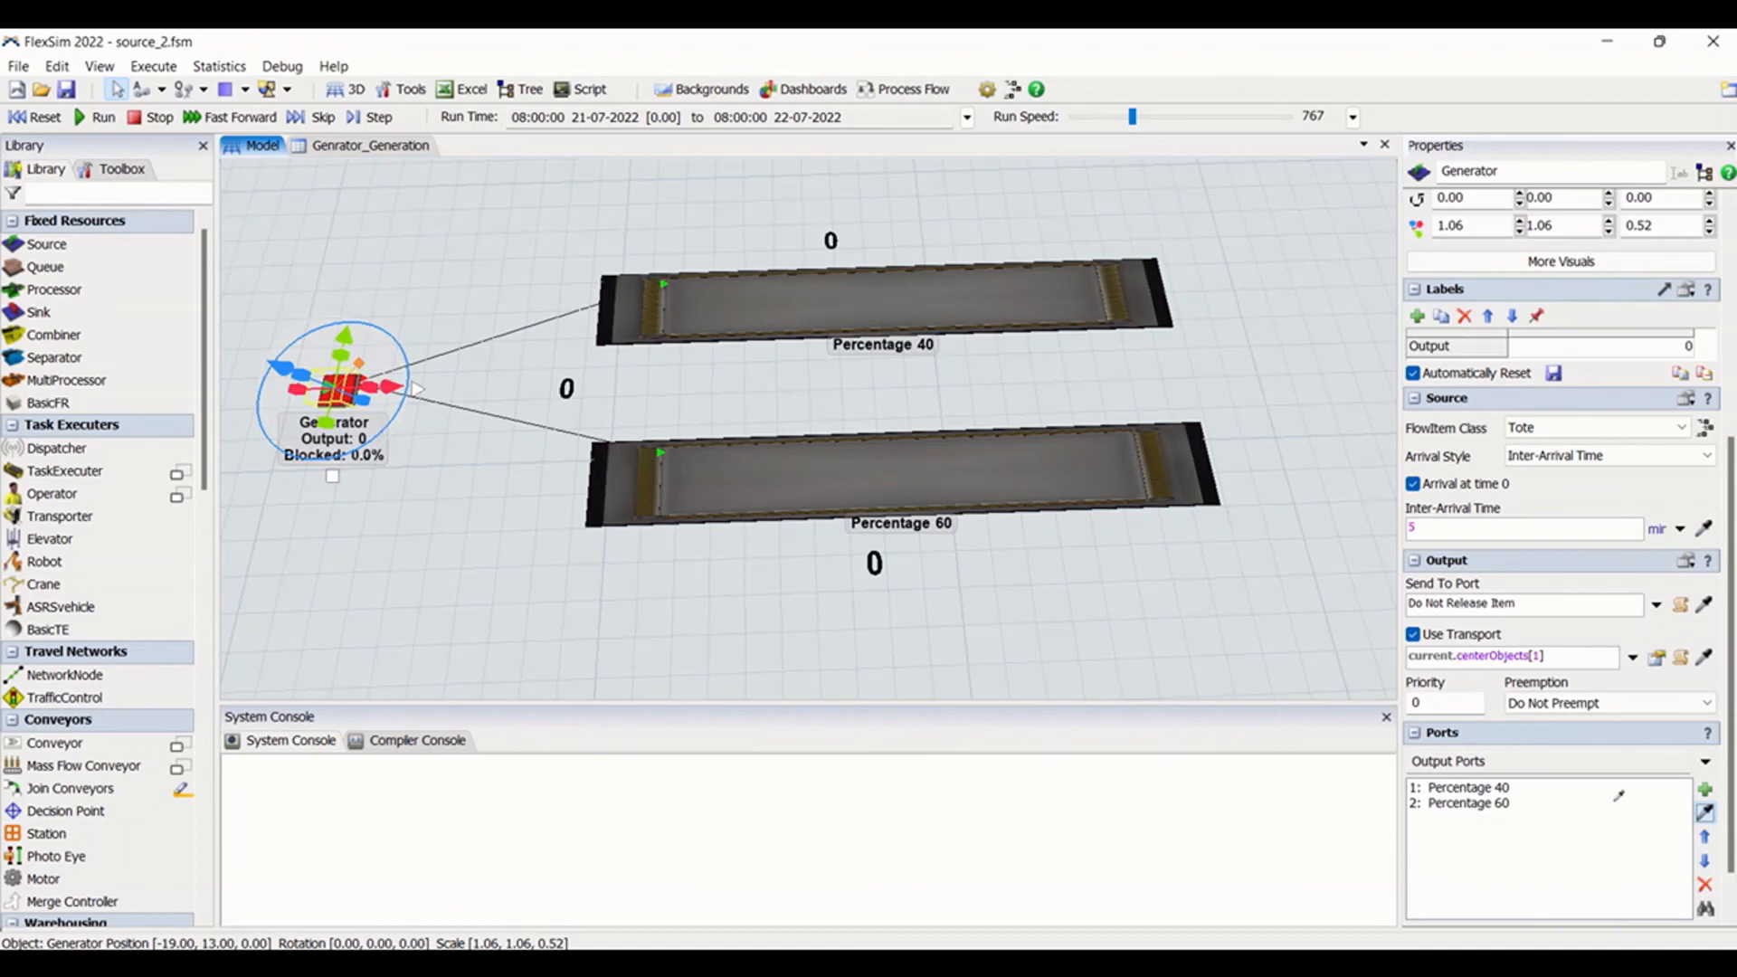
{"action": "left_click", "coordinate": [1004, 301]}
{"action": "left_click", "coordinate": [1477, 820]}
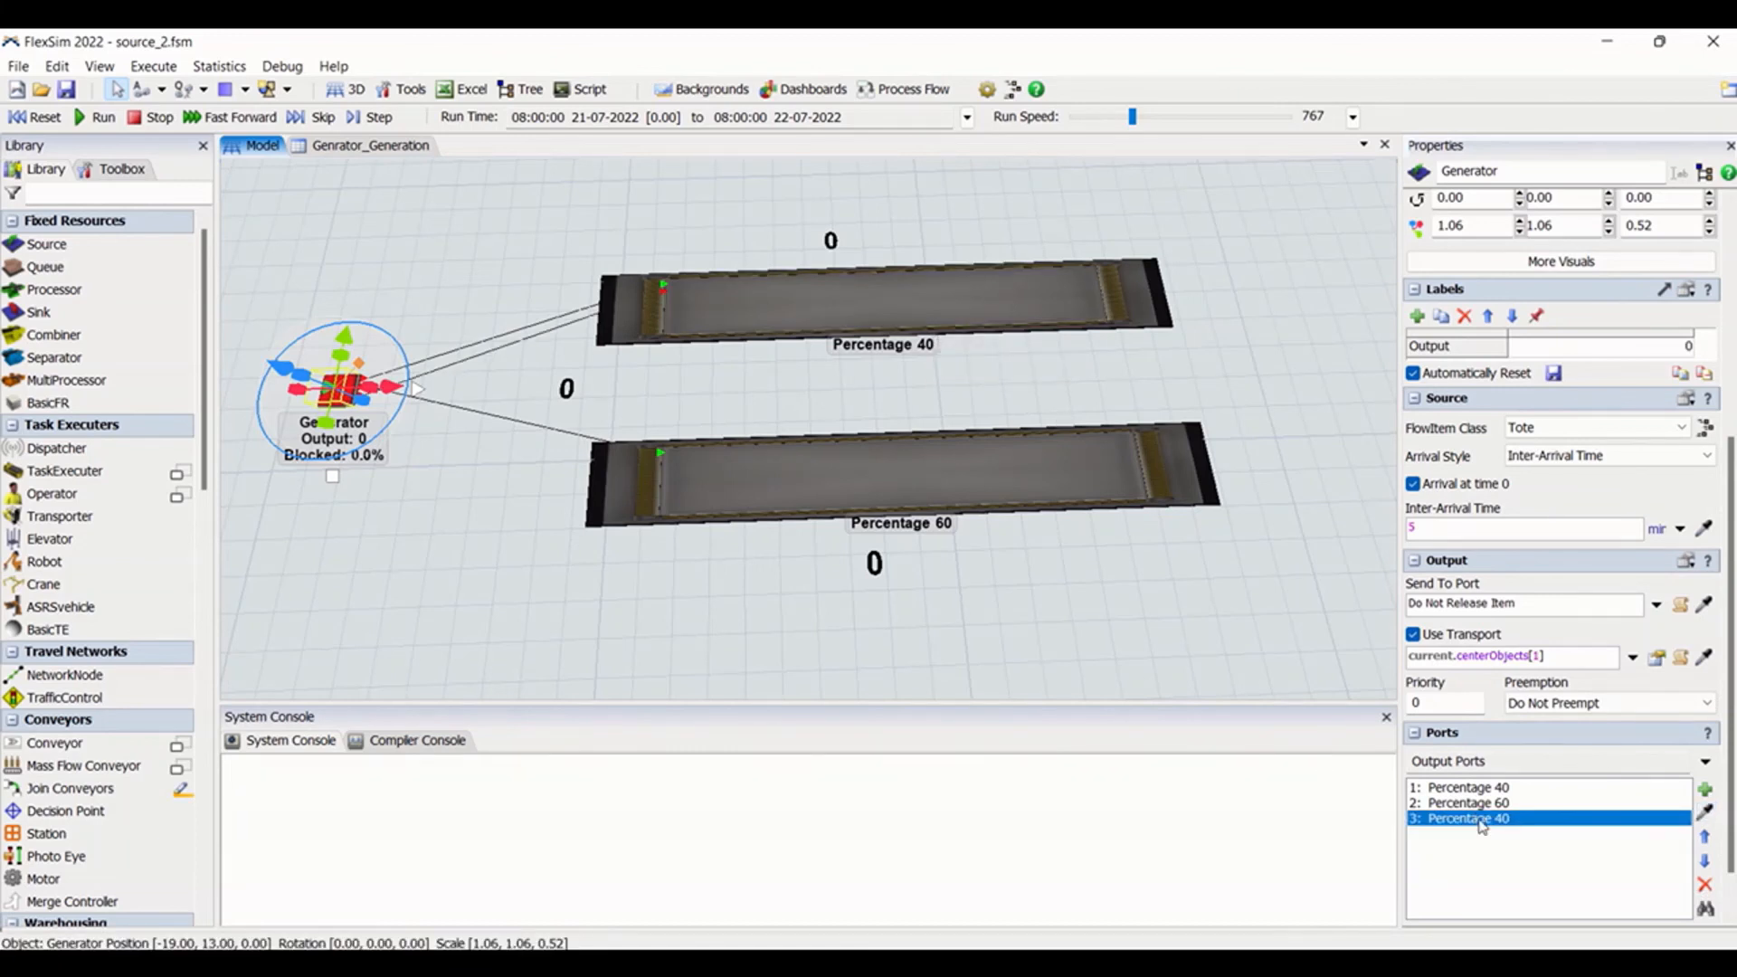
{"action": "left_click", "coordinate": [1706, 885]}
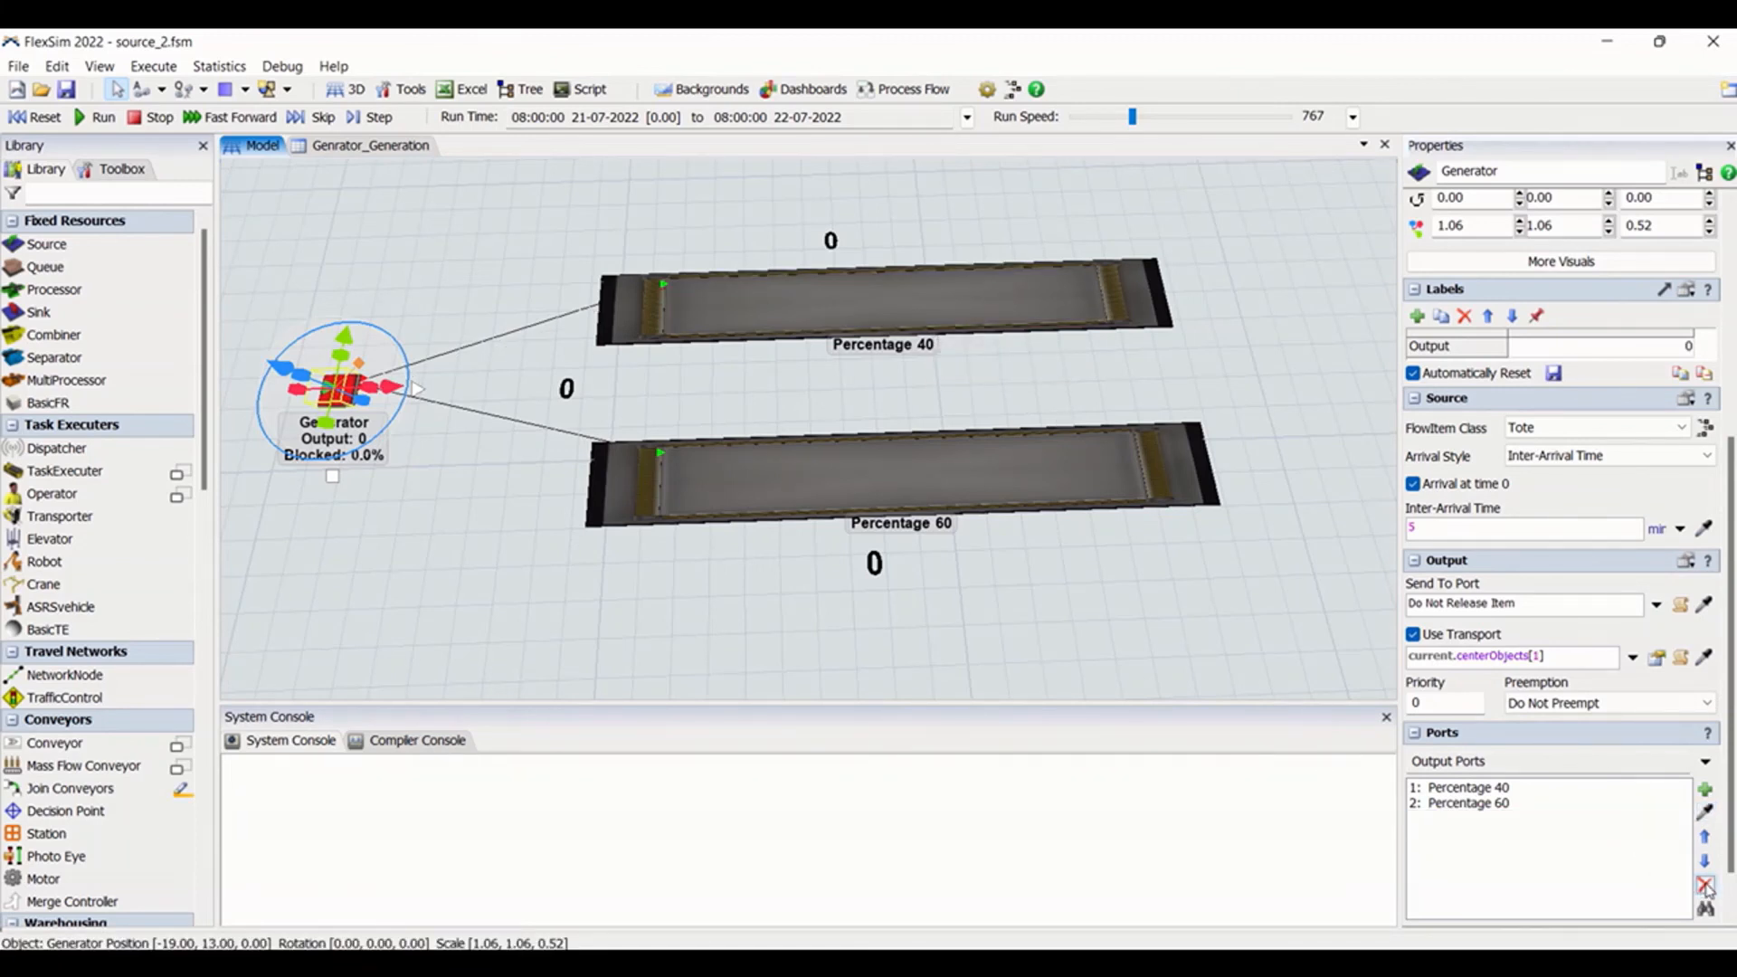
Move the Percentage 60 connection up one rank in the Generator's output ports and back down
{"action": "left_click", "coordinate": [1564, 803]}
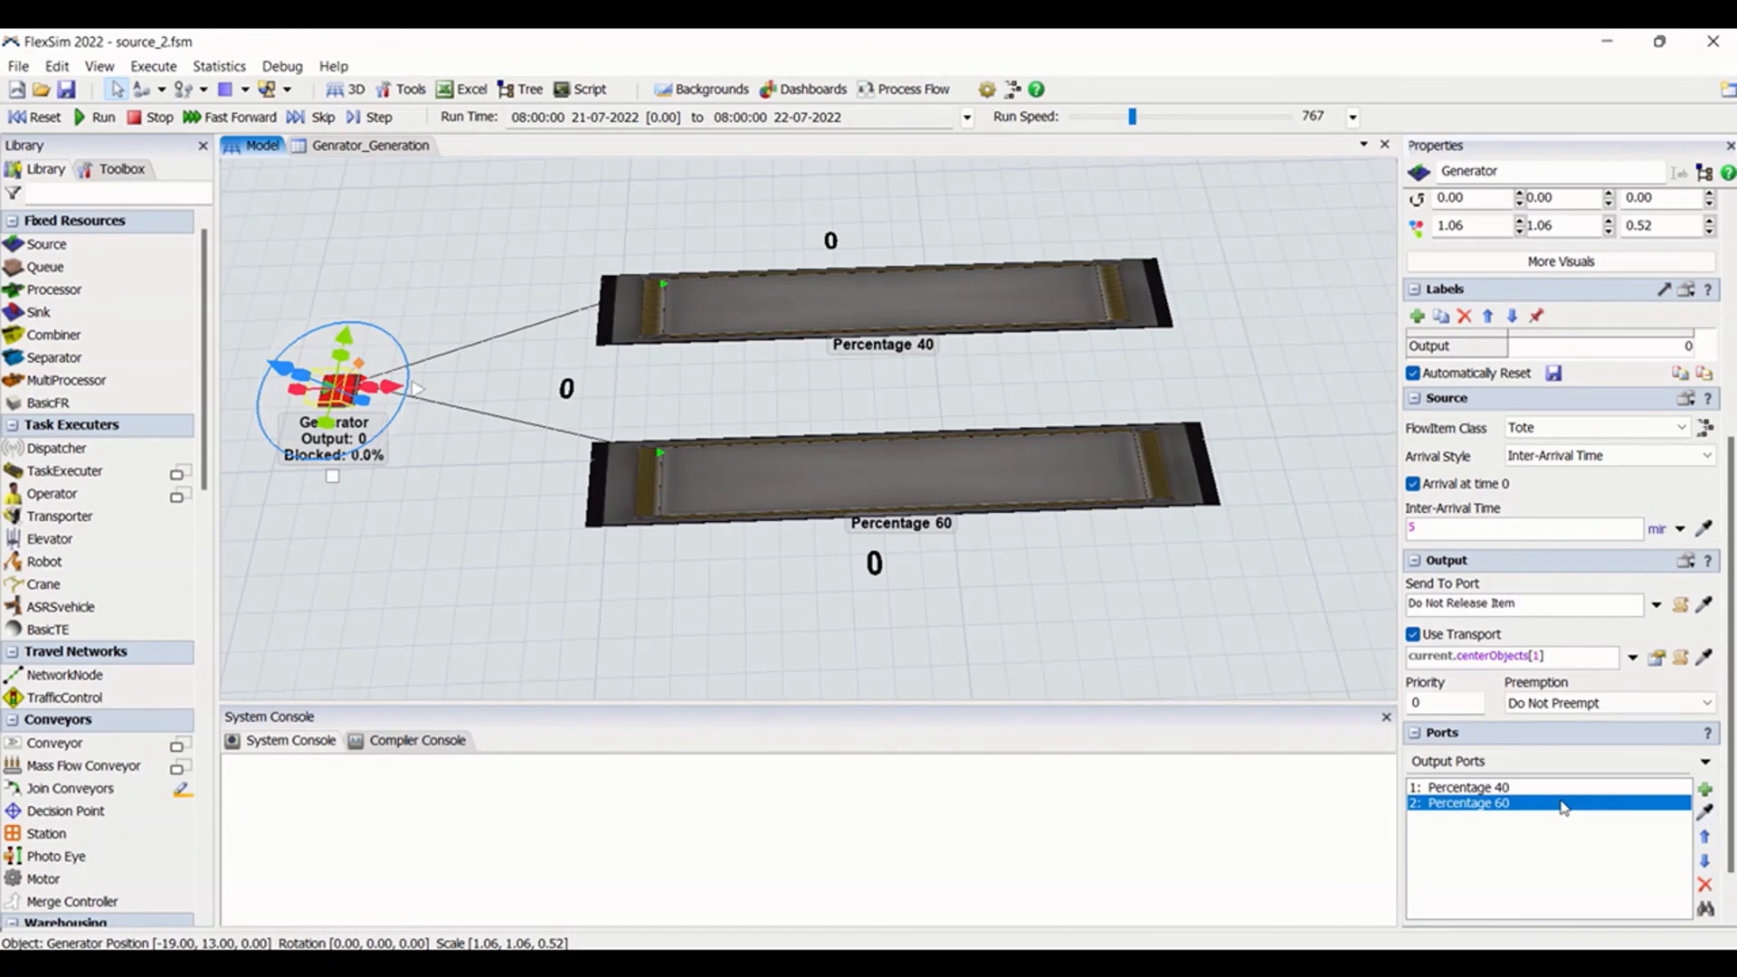
{"action": "left_click", "coordinate": [1705, 838]}
{"action": "left_click", "coordinate": [1706, 862]}
{"action": "left_click", "coordinate": [1619, 826]}
Locate the Percentage 40 and Percentage 60 queues in the model from the Generator's output connections
{"action": "left_click", "coordinate": [1551, 790]}
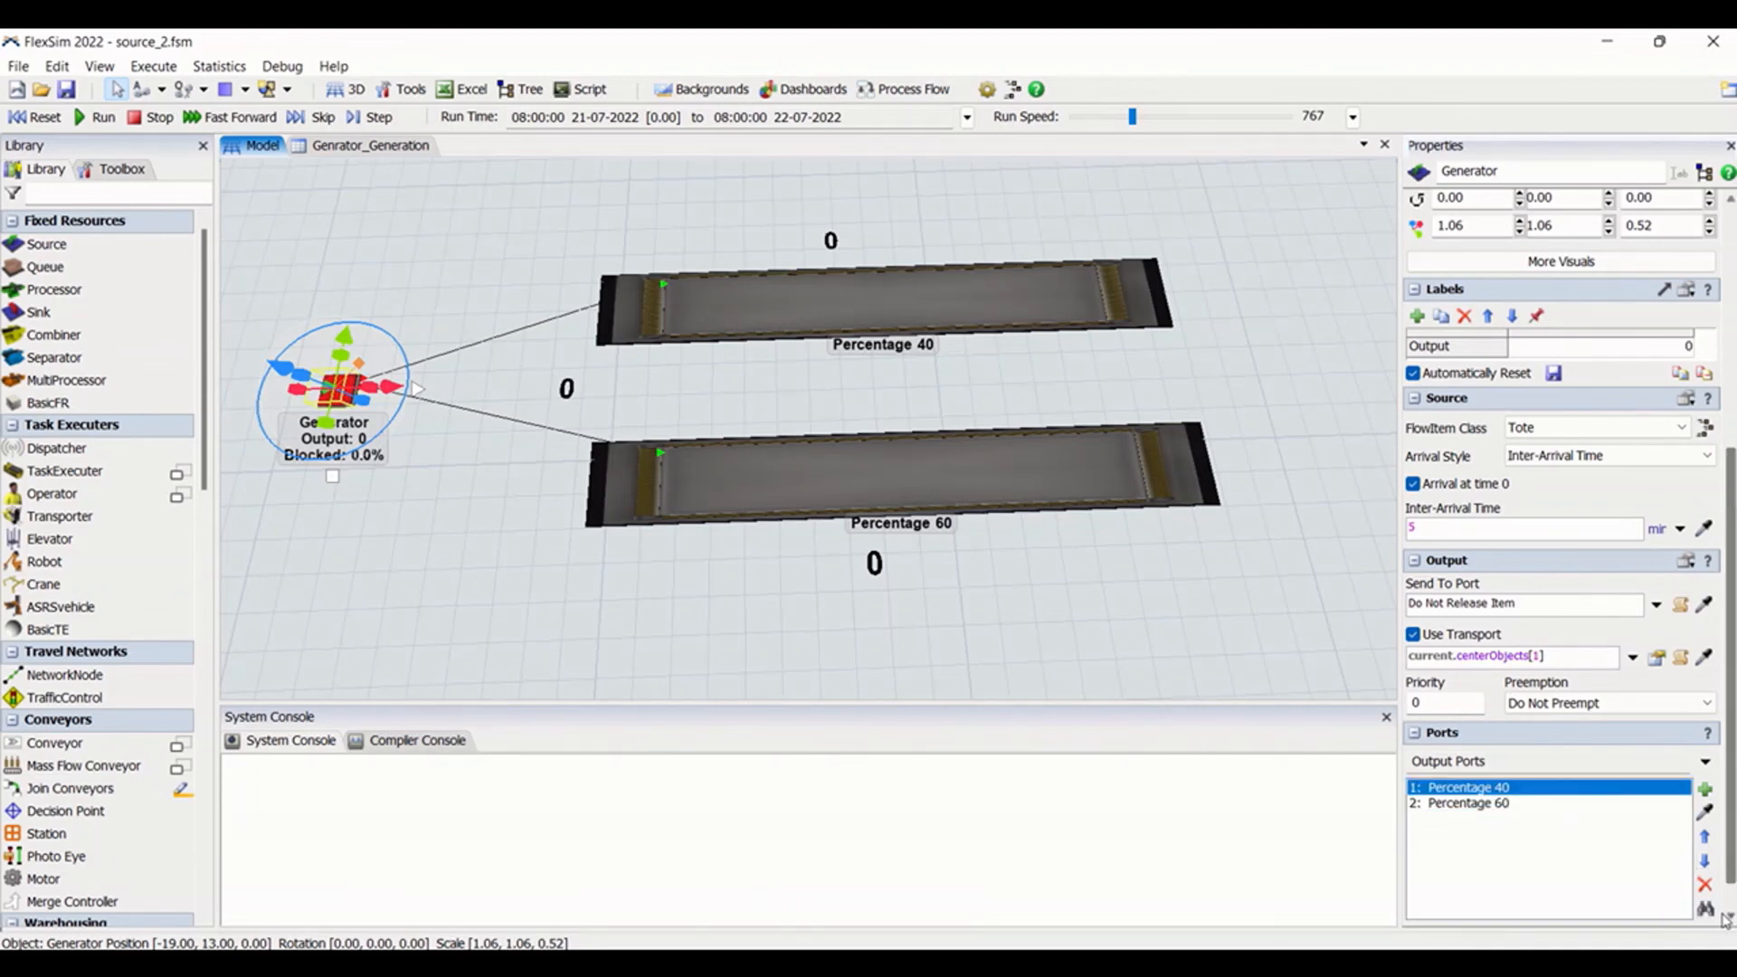
{"action": "left_click", "coordinate": [1727, 916]}
{"action": "left_click", "coordinate": [1707, 894]}
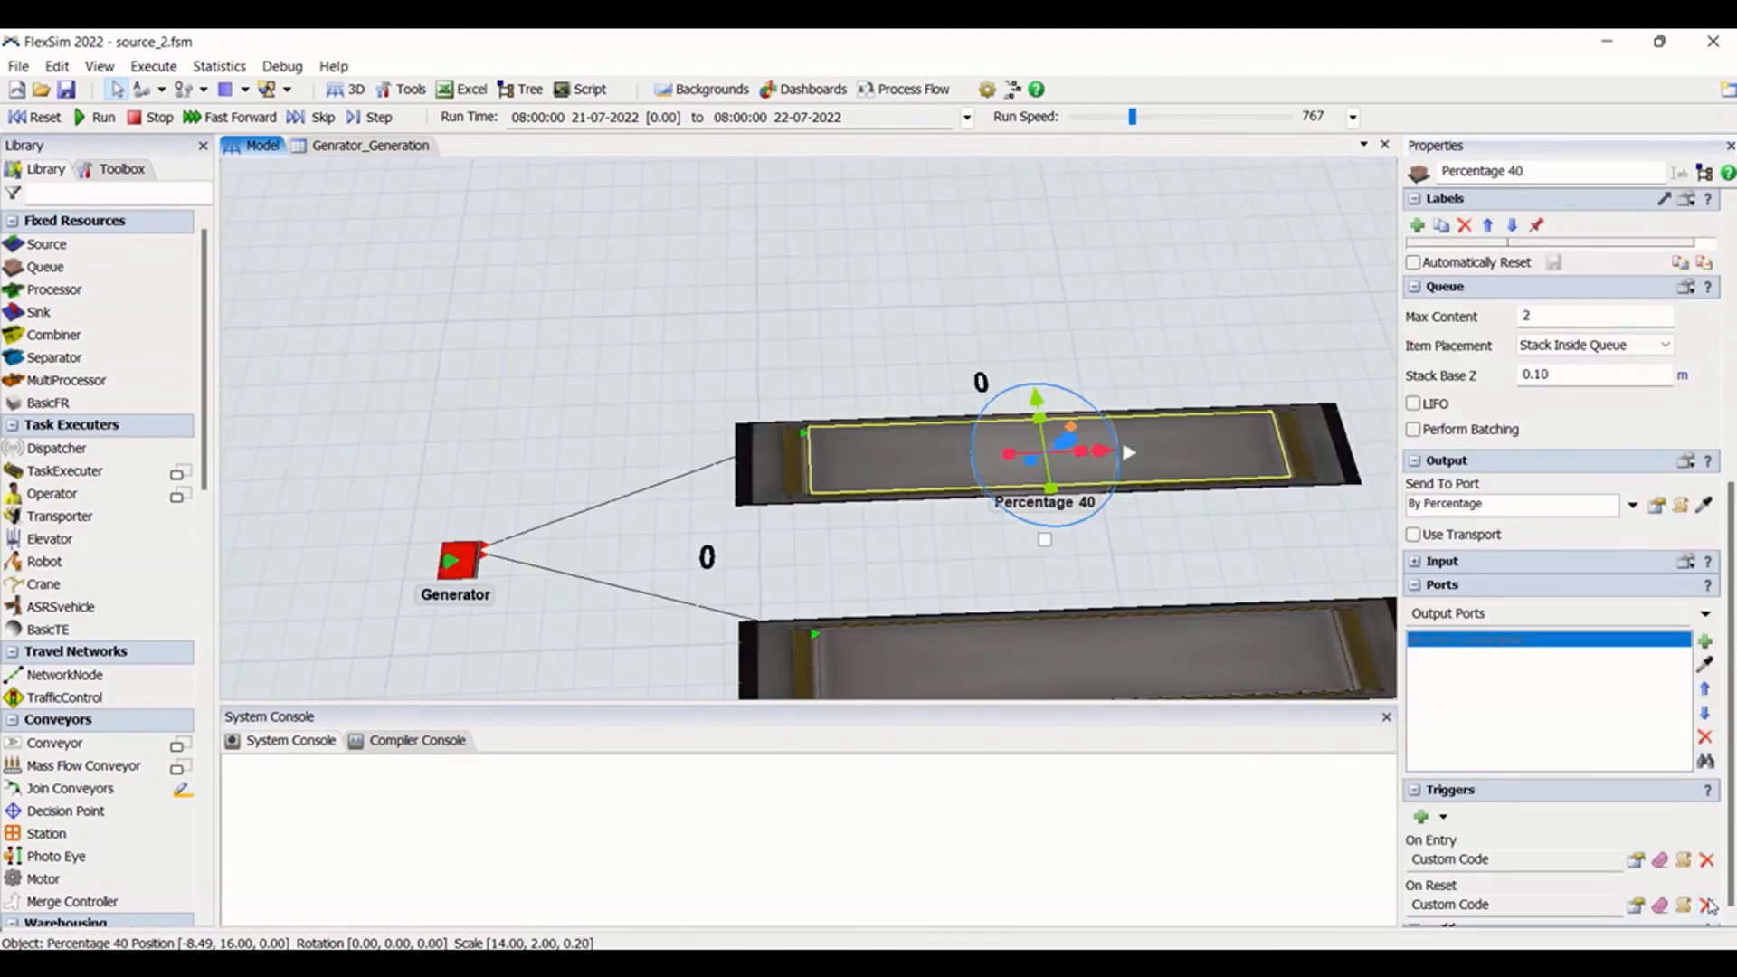
{"action": "left_click", "coordinate": [446, 558]}
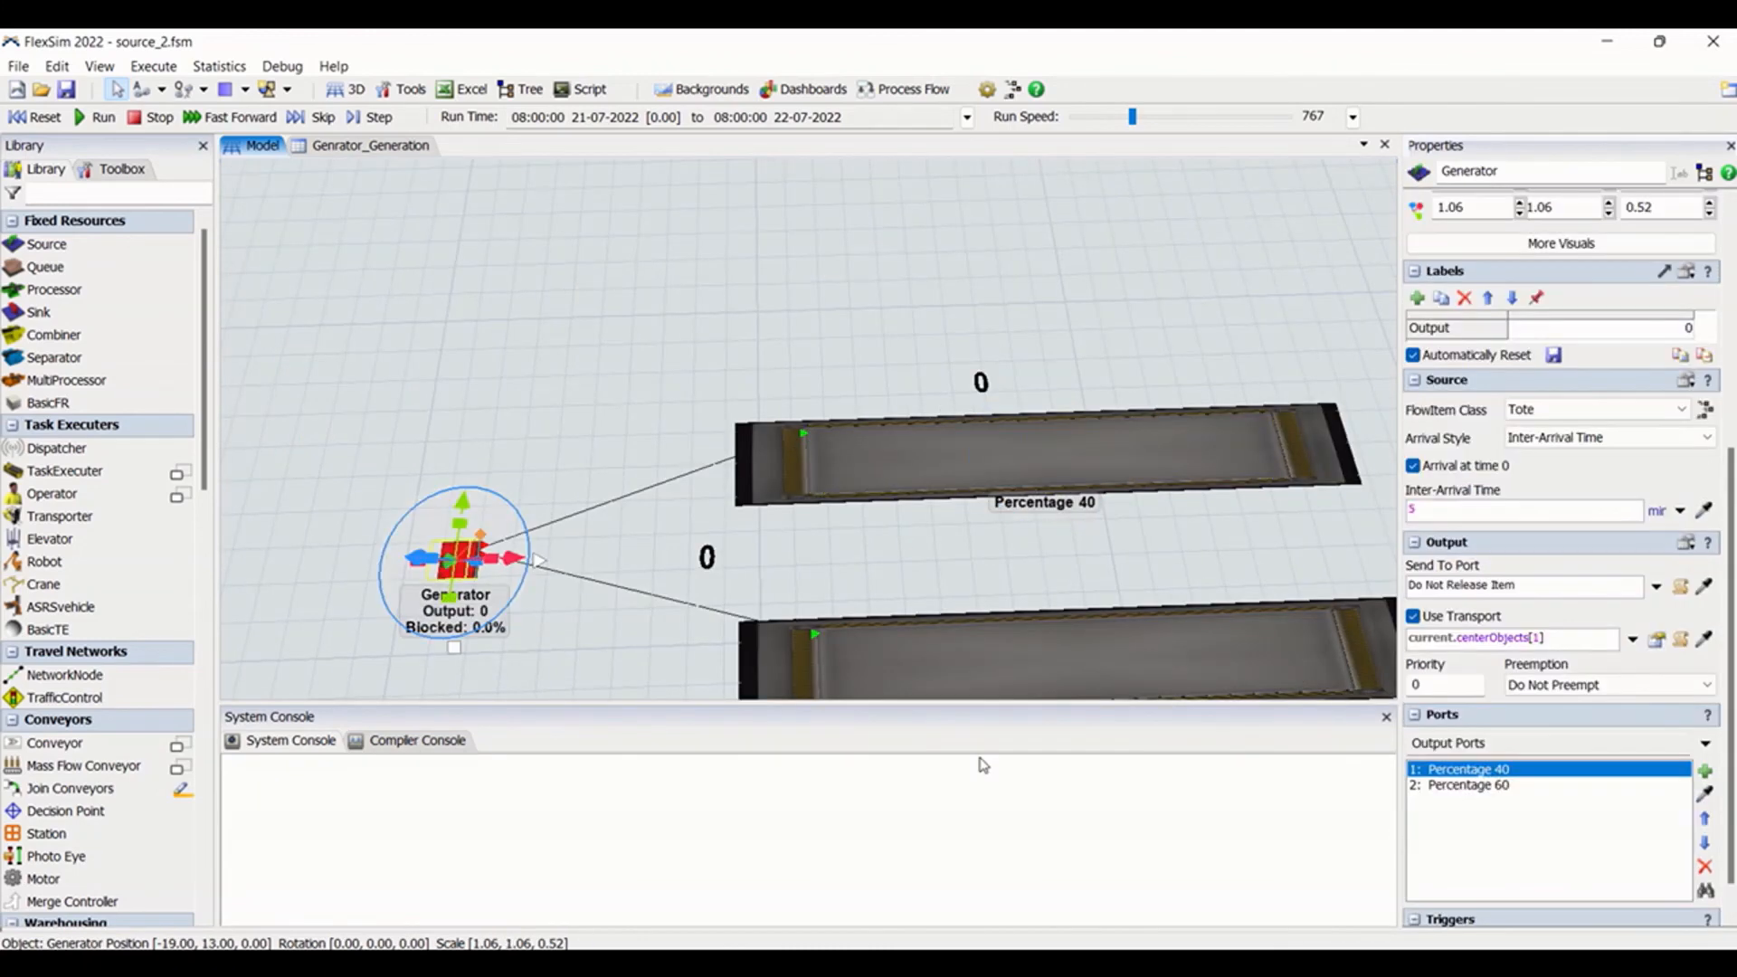
{"action": "left_click", "coordinate": [1481, 786]}
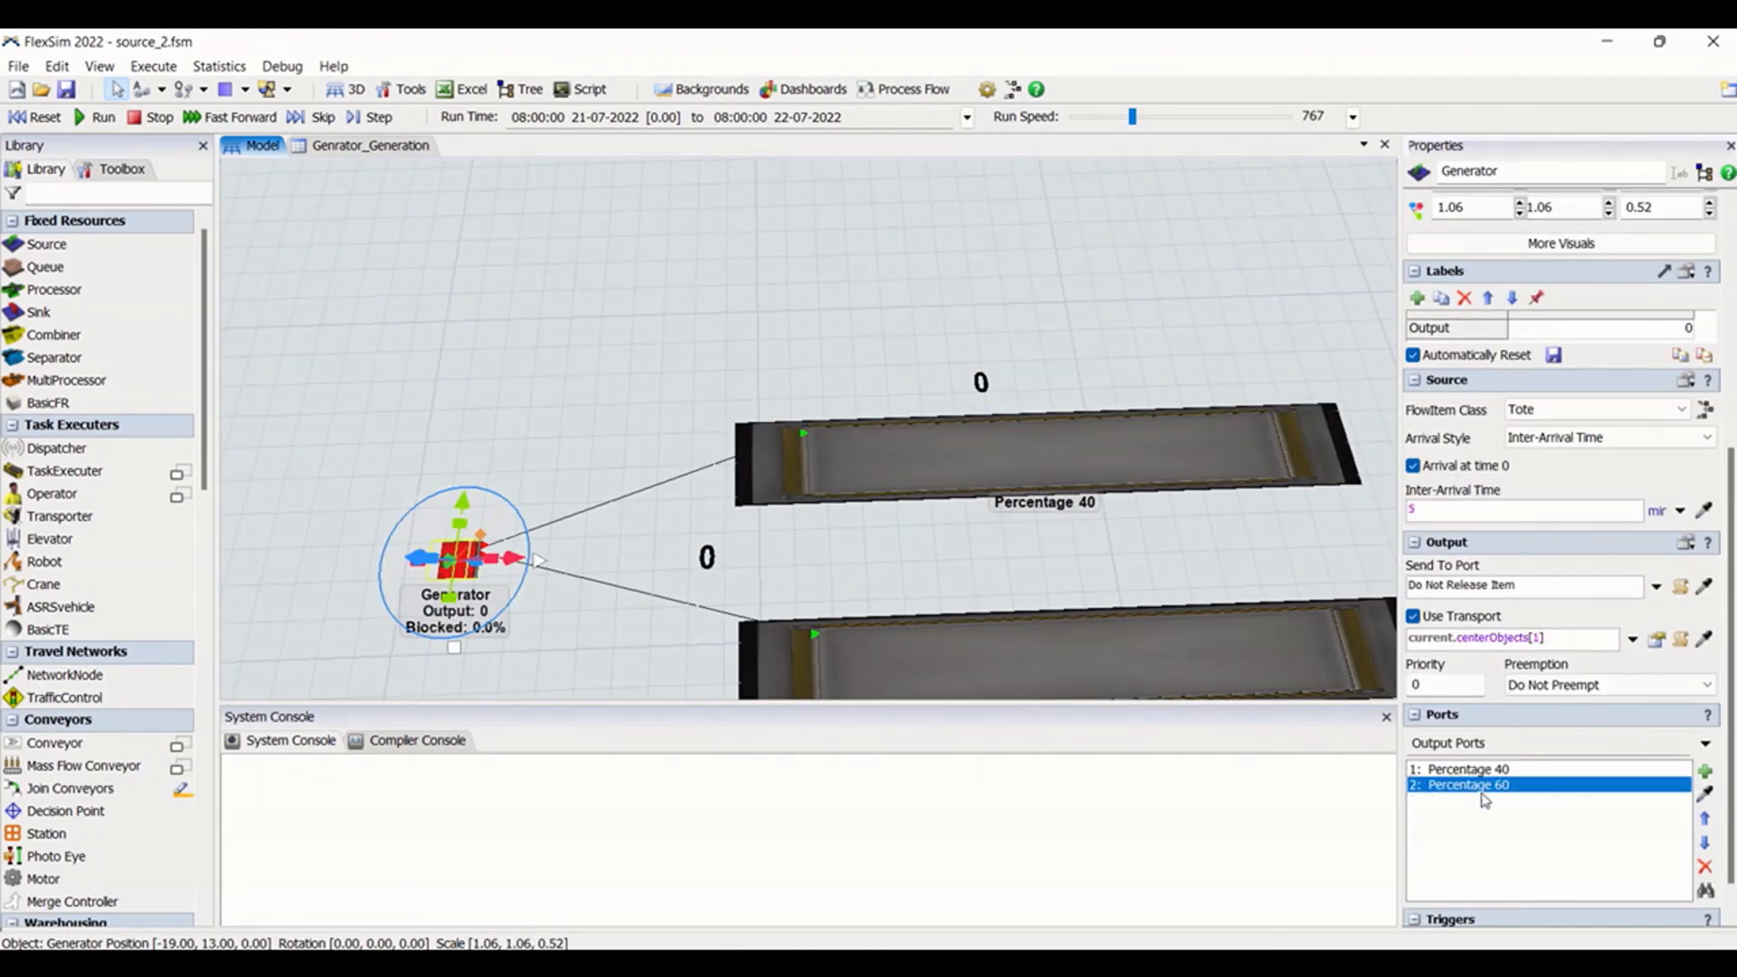
{"action": "left_click", "coordinate": [1707, 894]}
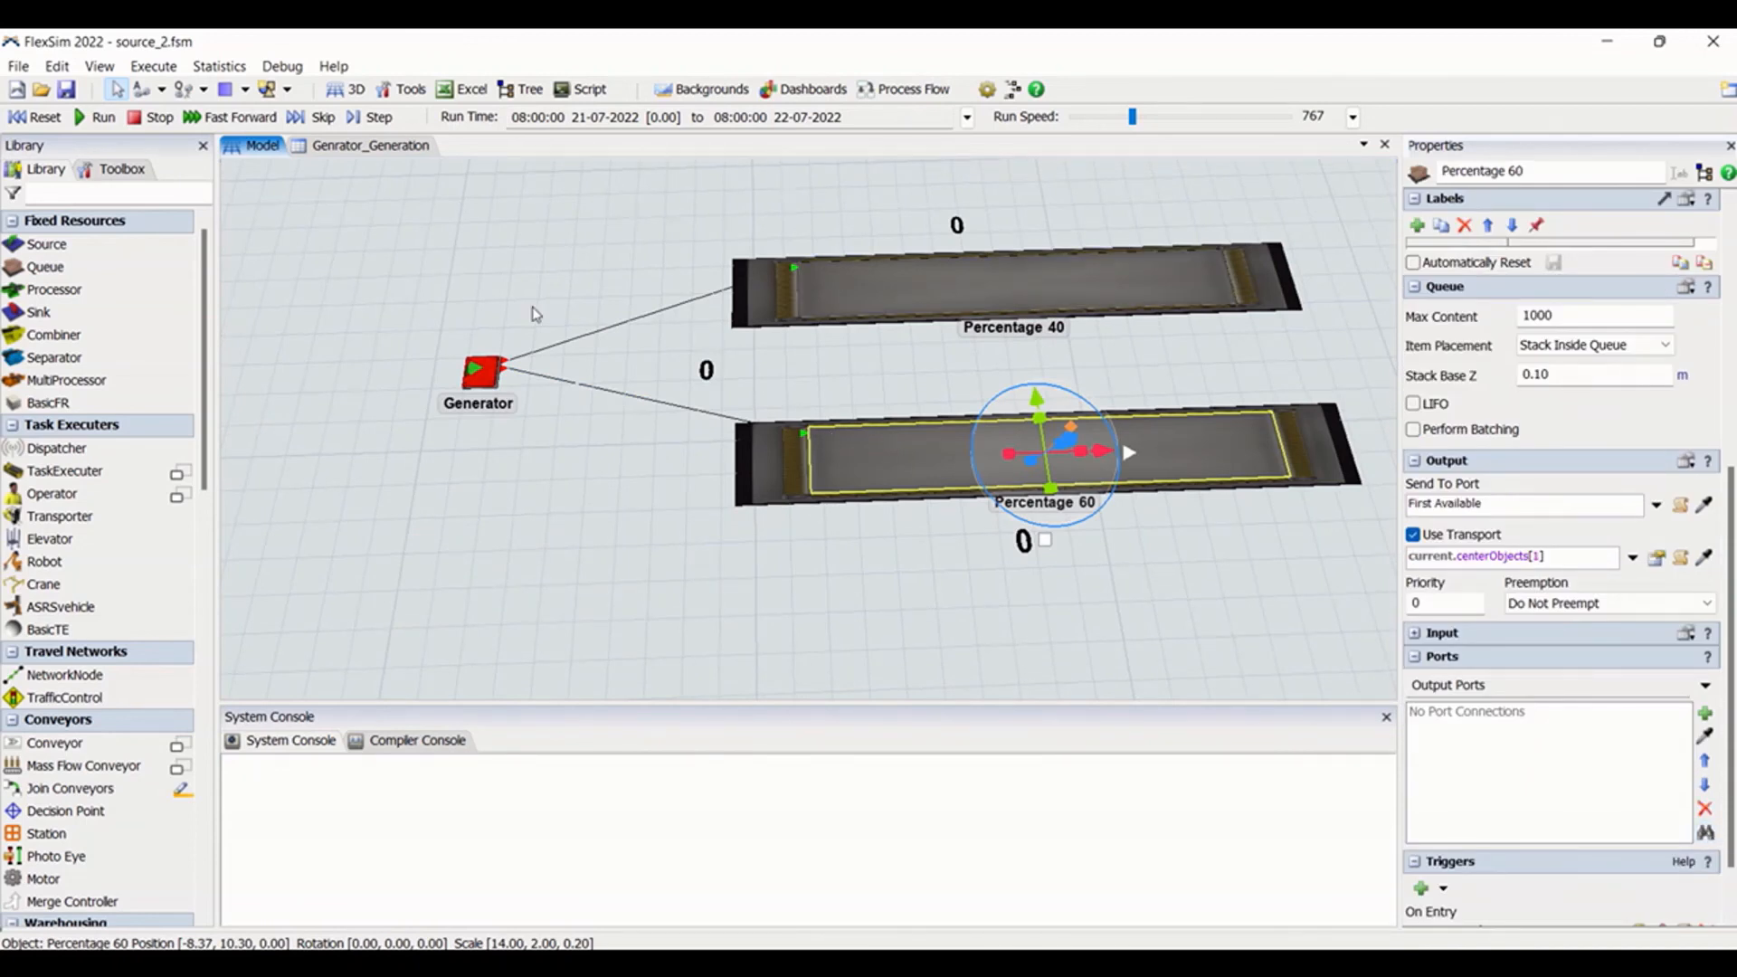
Examine the trigger types available for the Generator source and reset the model
{"action": "left_click", "coordinate": [481, 370]}
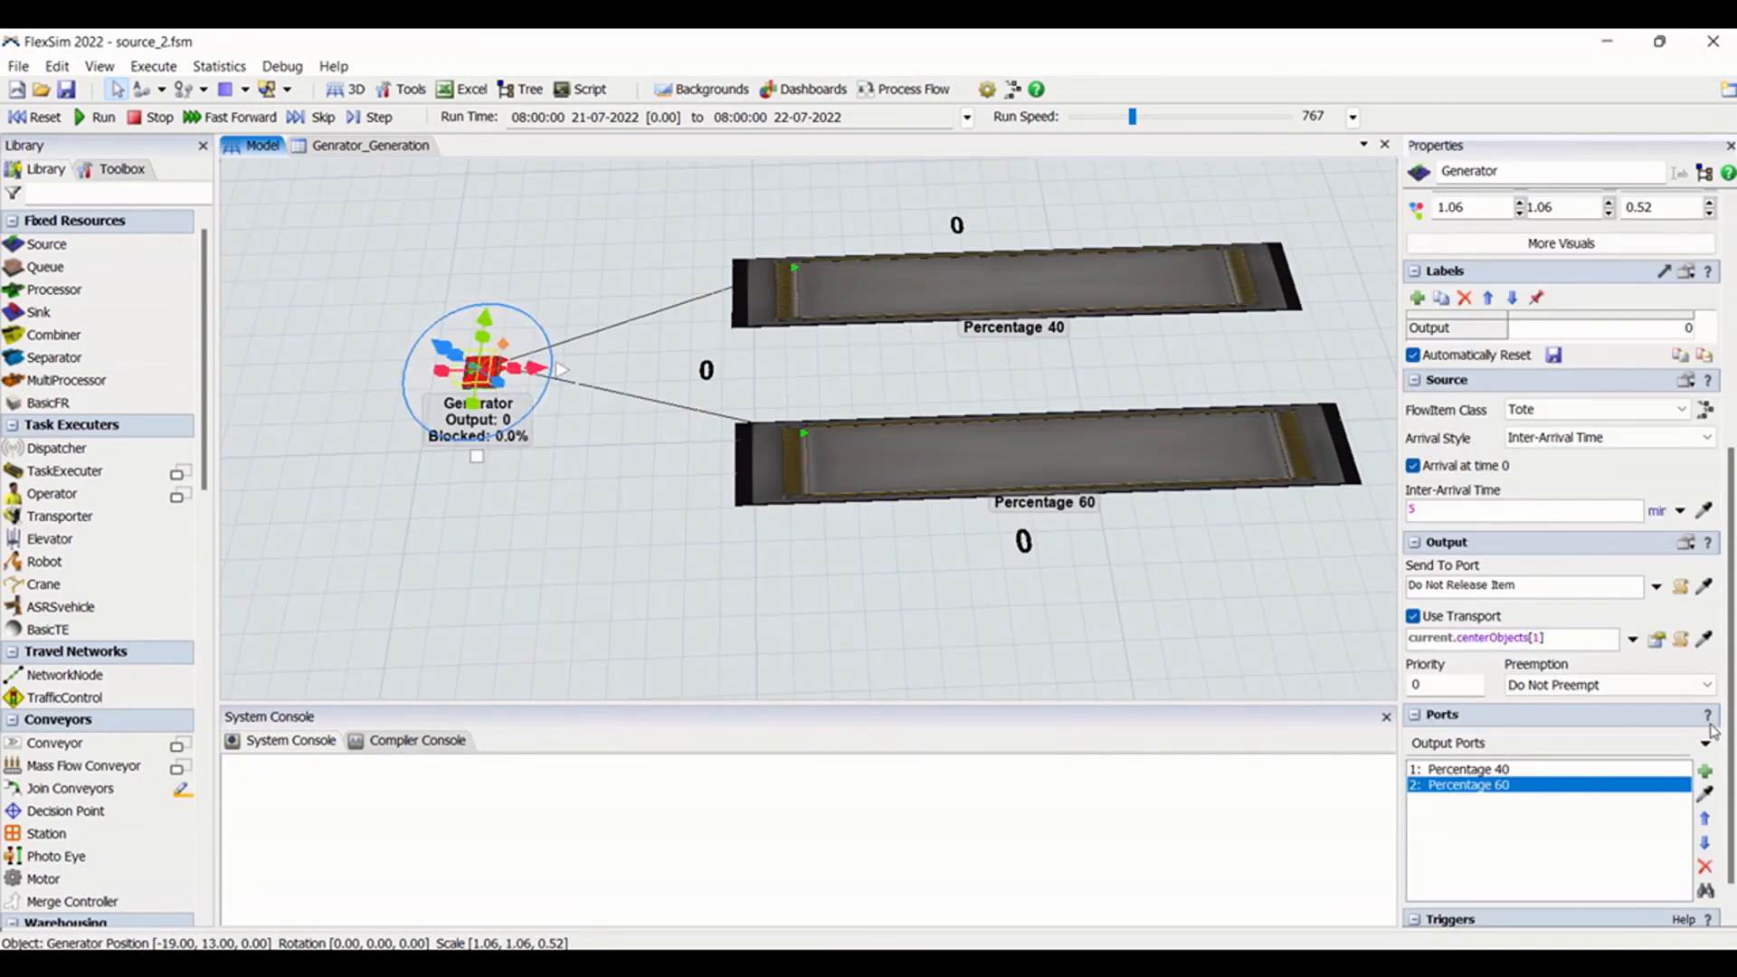
{"action": "scroll", "coordinate": [1491, 856], "scroll_direction": "down", "scroll_amount": 1}
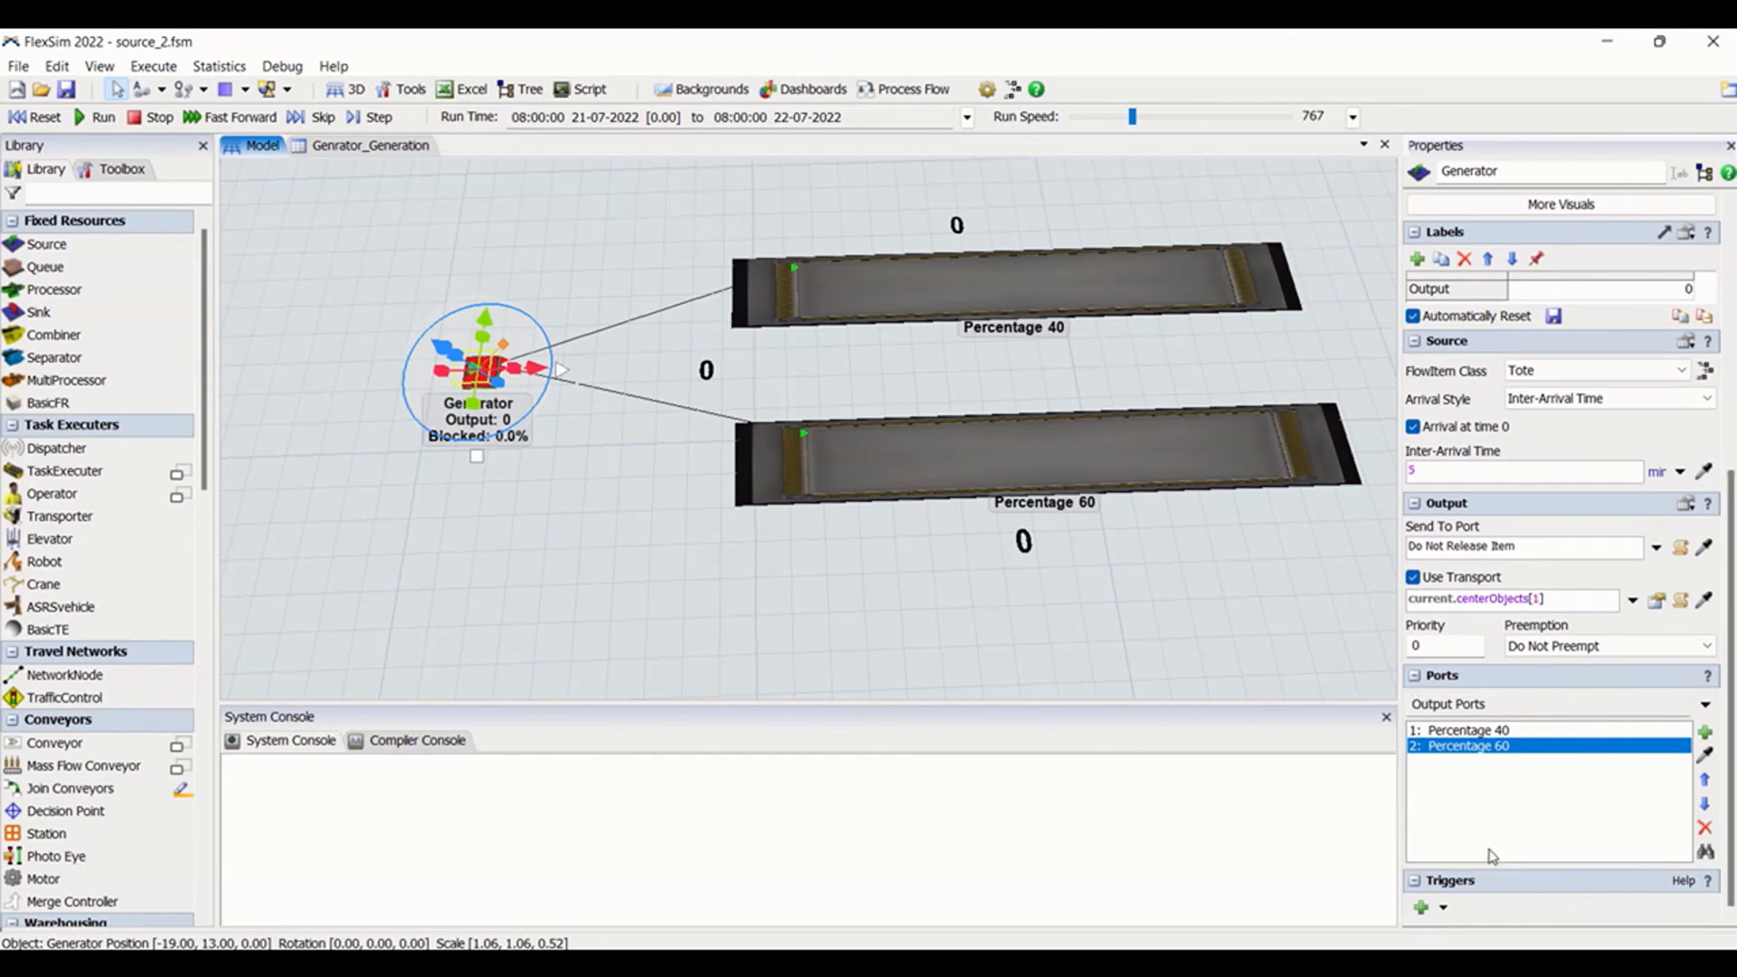
{"action": "left_click", "coordinate": [1444, 910]}
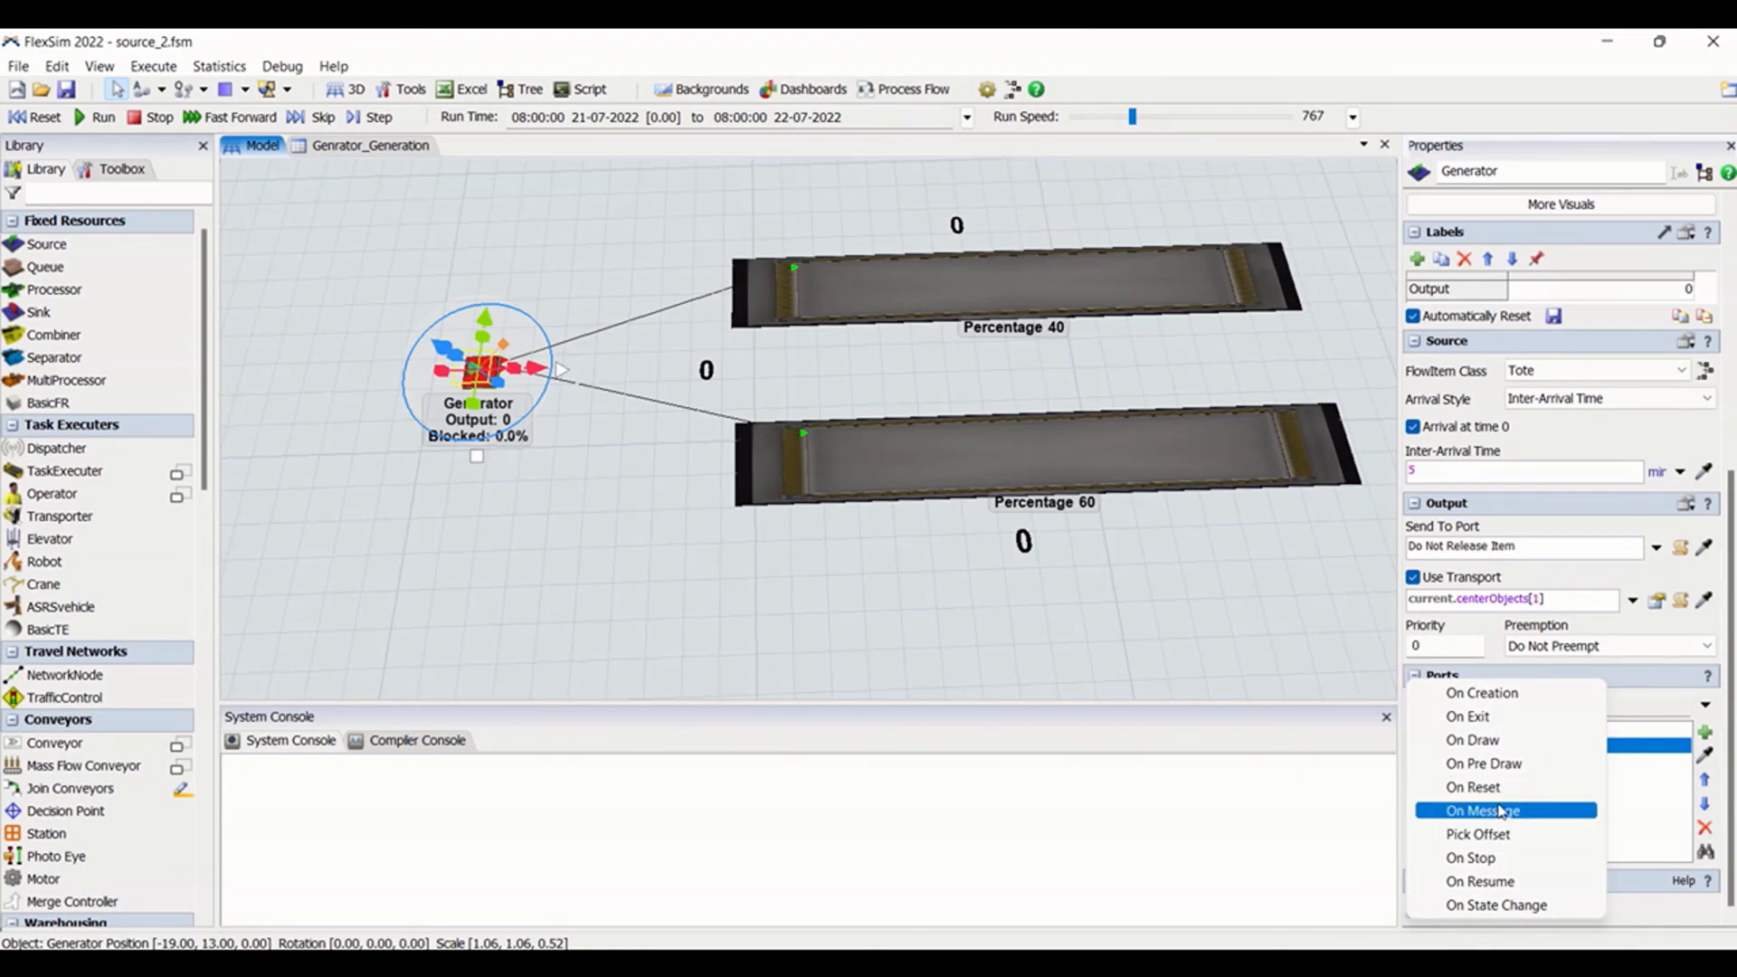
{"action": "left_click", "coordinate": [16, 120]}
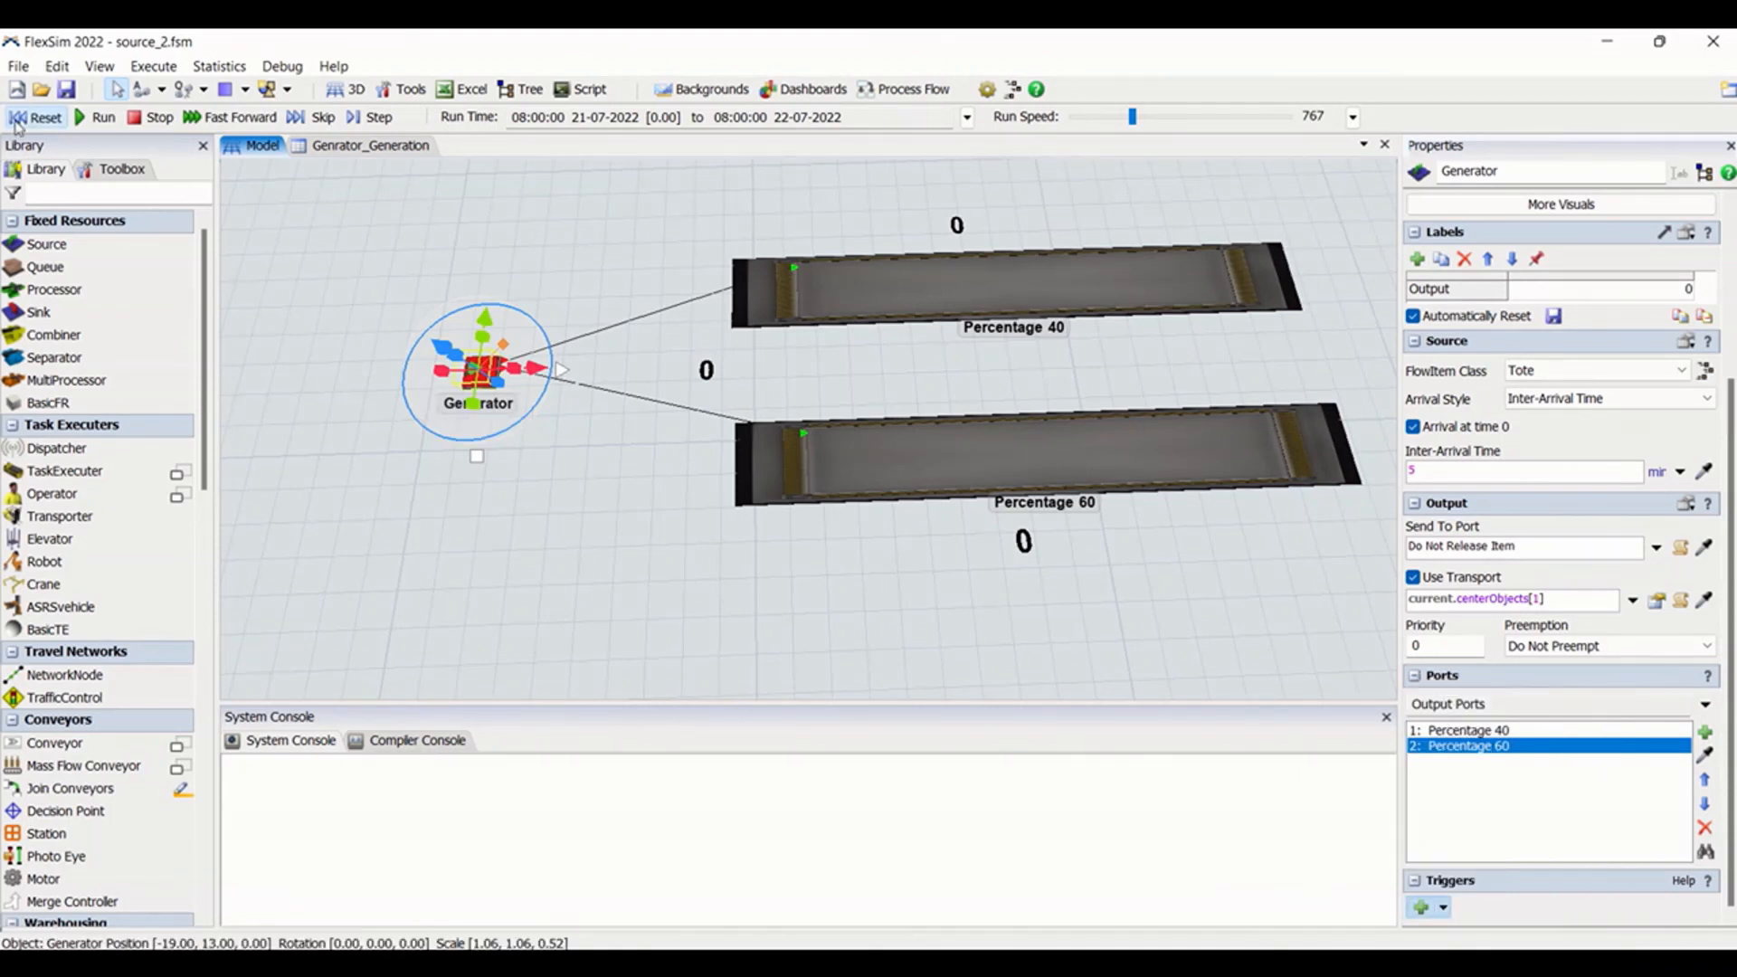
Add an On Exit trigger to the Generator
{"action": "left_click", "coordinate": [1423, 907]}
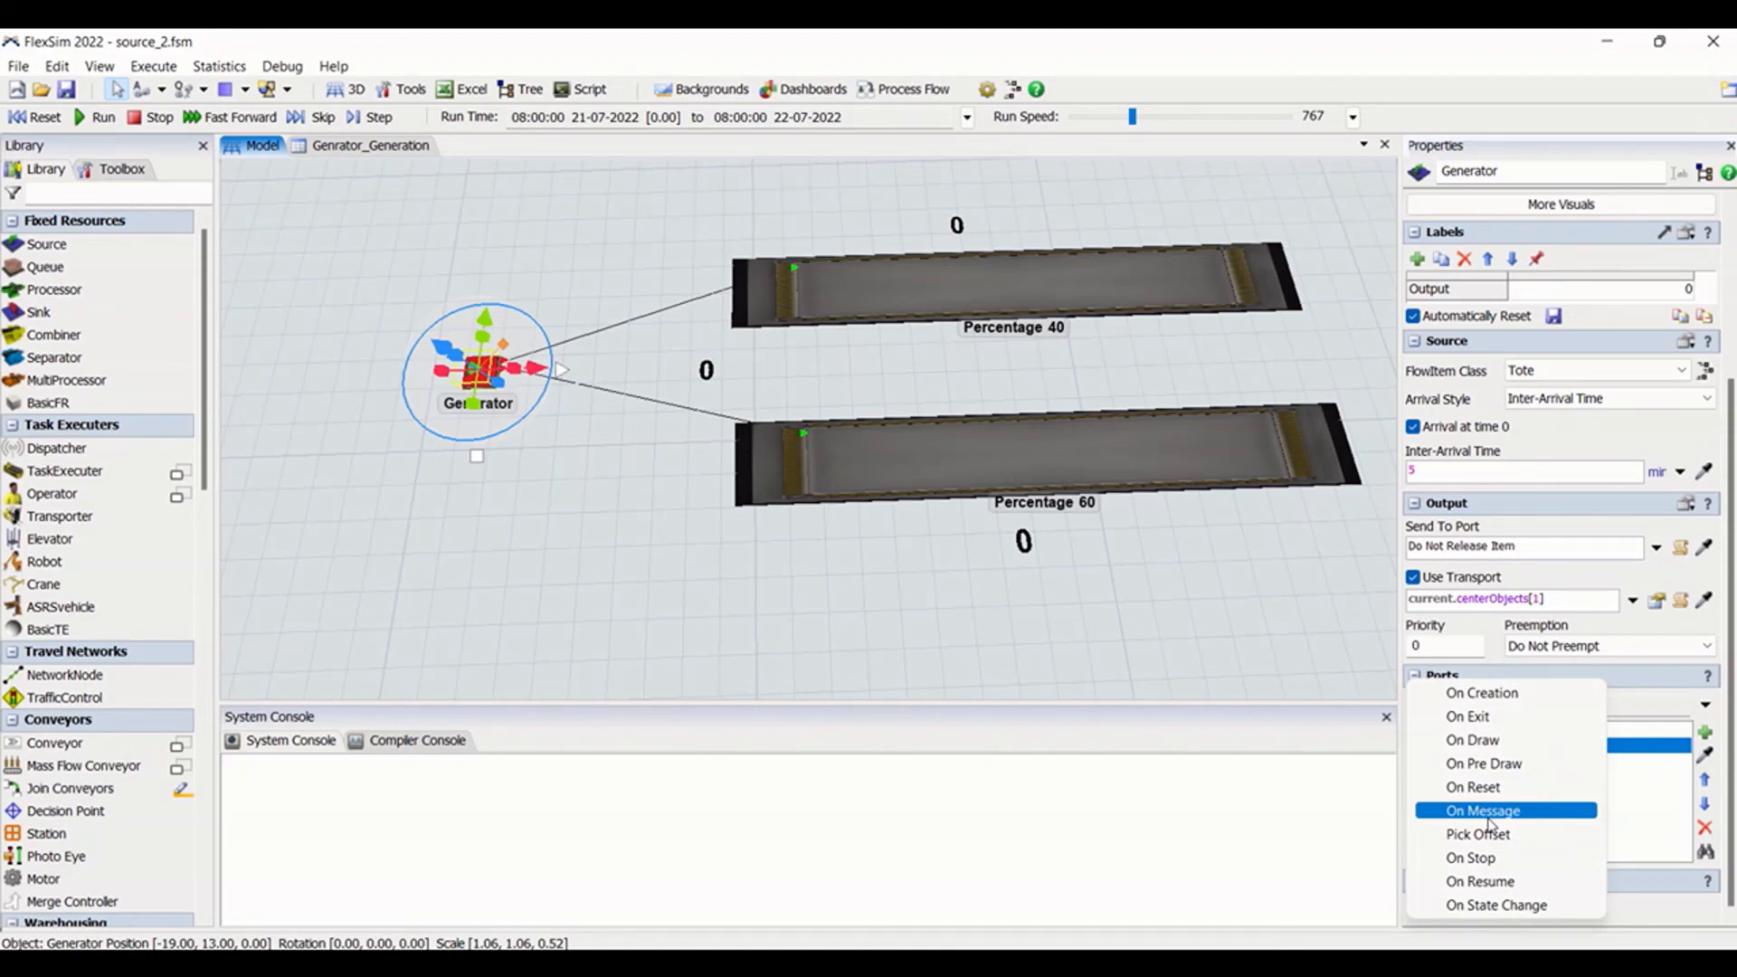
{"action": "left_click", "coordinate": [1474, 718]}
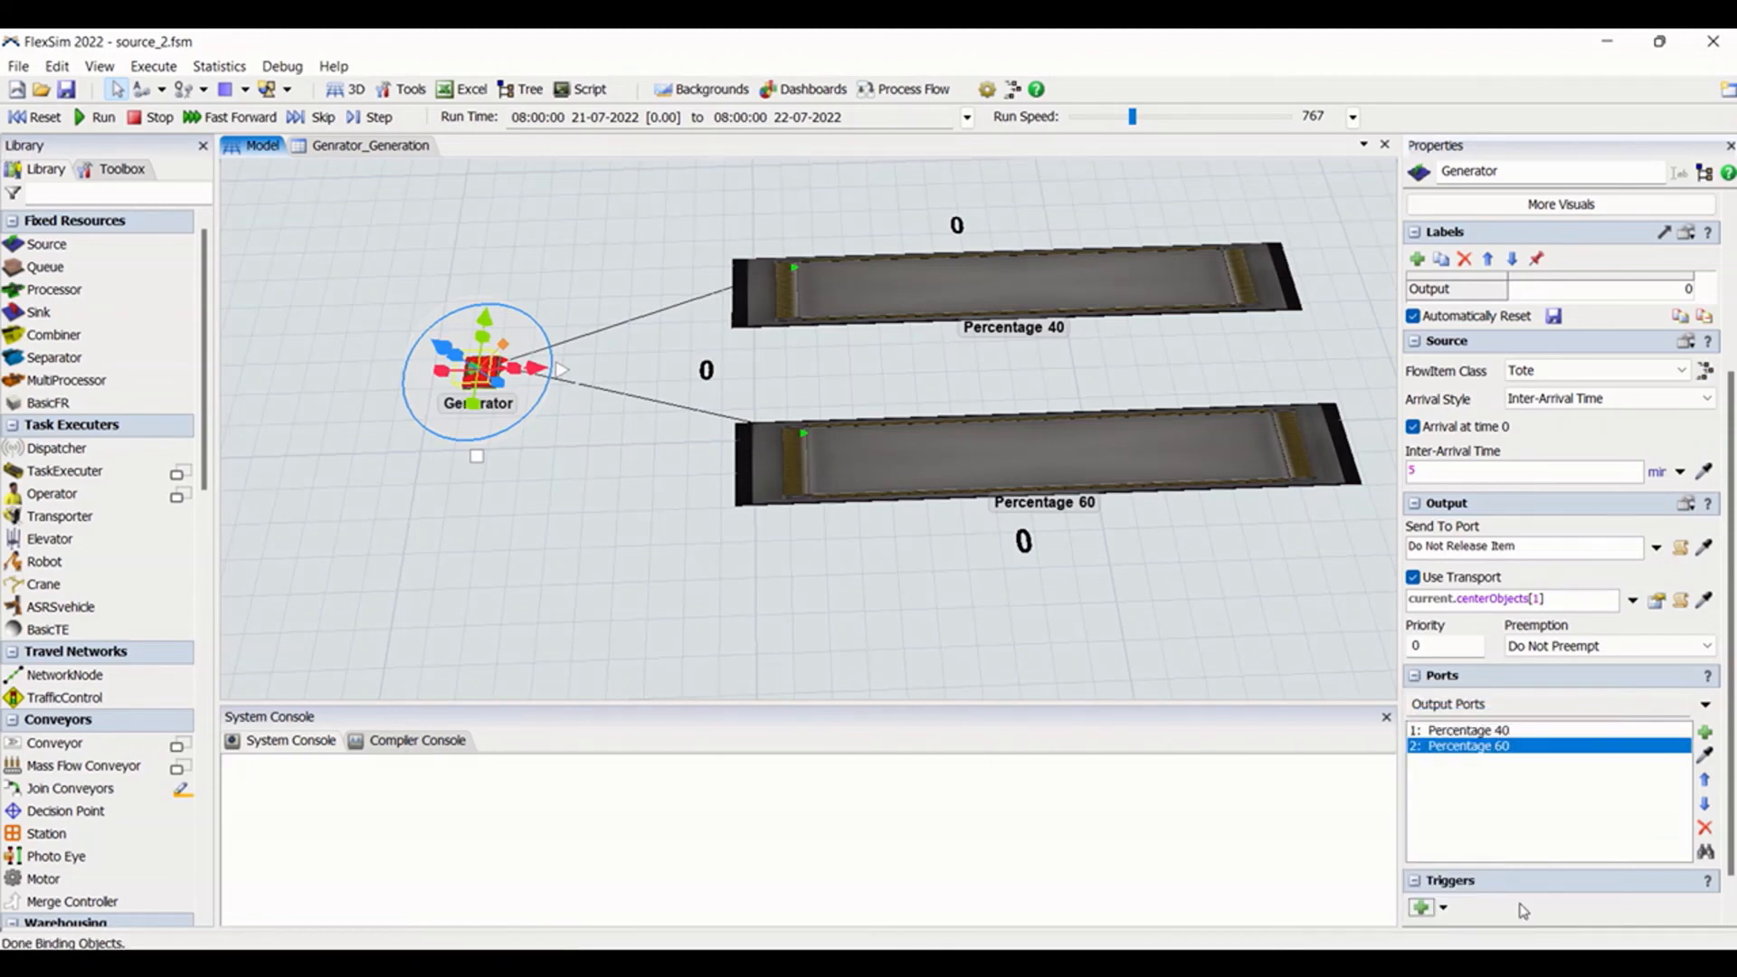
{"action": "left_click", "coordinate": [1417, 907]}
{"action": "left_click", "coordinate": [1682, 921]}
{"action": "scroll", "coordinate": [1689, 884], "scroll_direction": "down", "scroll_amount": 2}
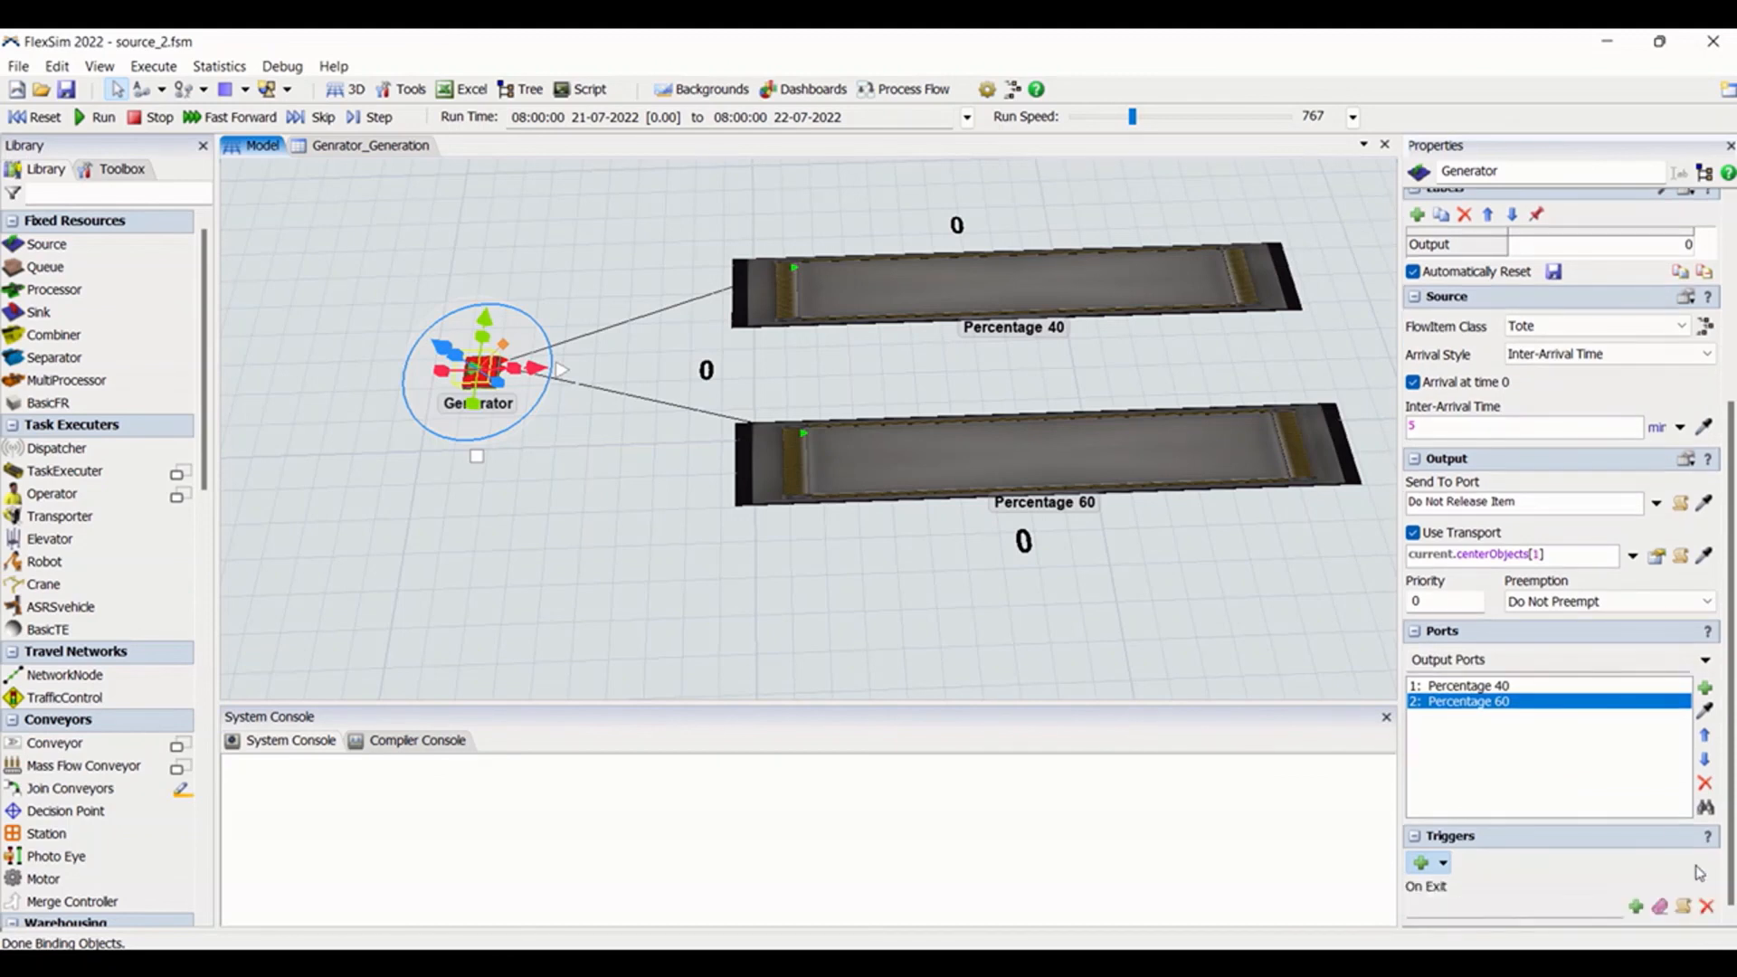
Browse the Data, Control, Visual and Lists actions for the On Exit trigger and assign it the Send Message control action with default parameters
{"action": "left_click", "coordinate": [1636, 906]}
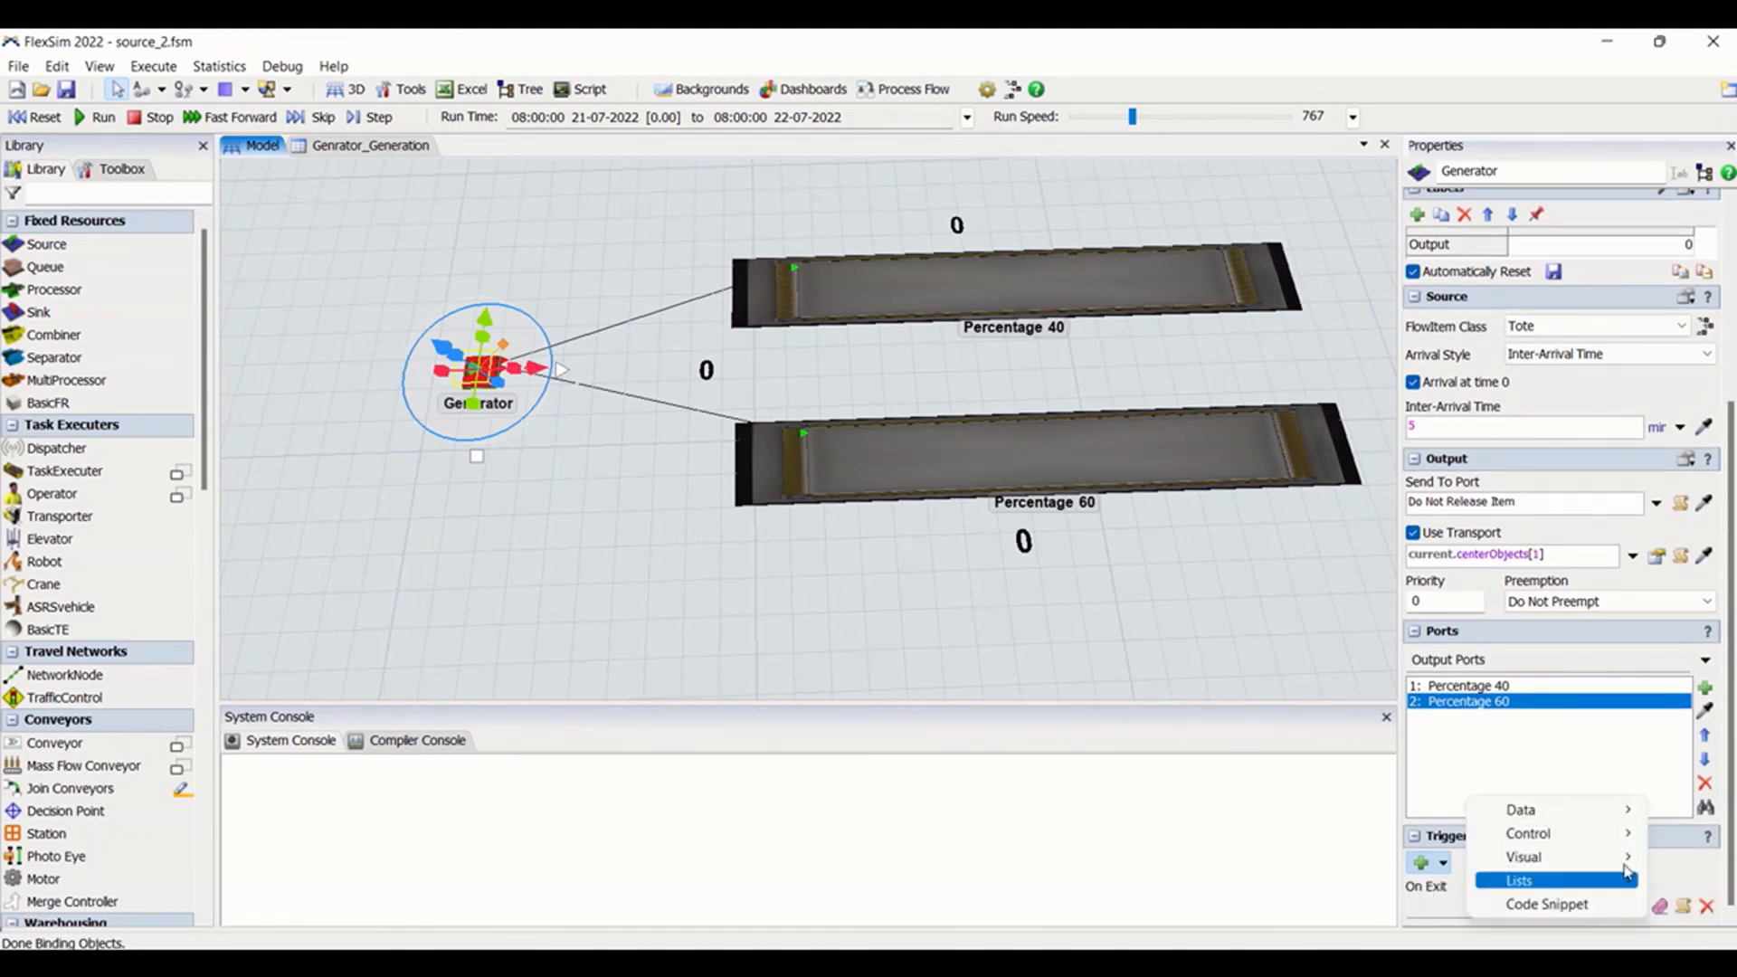
{"action": "mouse_move", "coordinate": [1620, 867]}
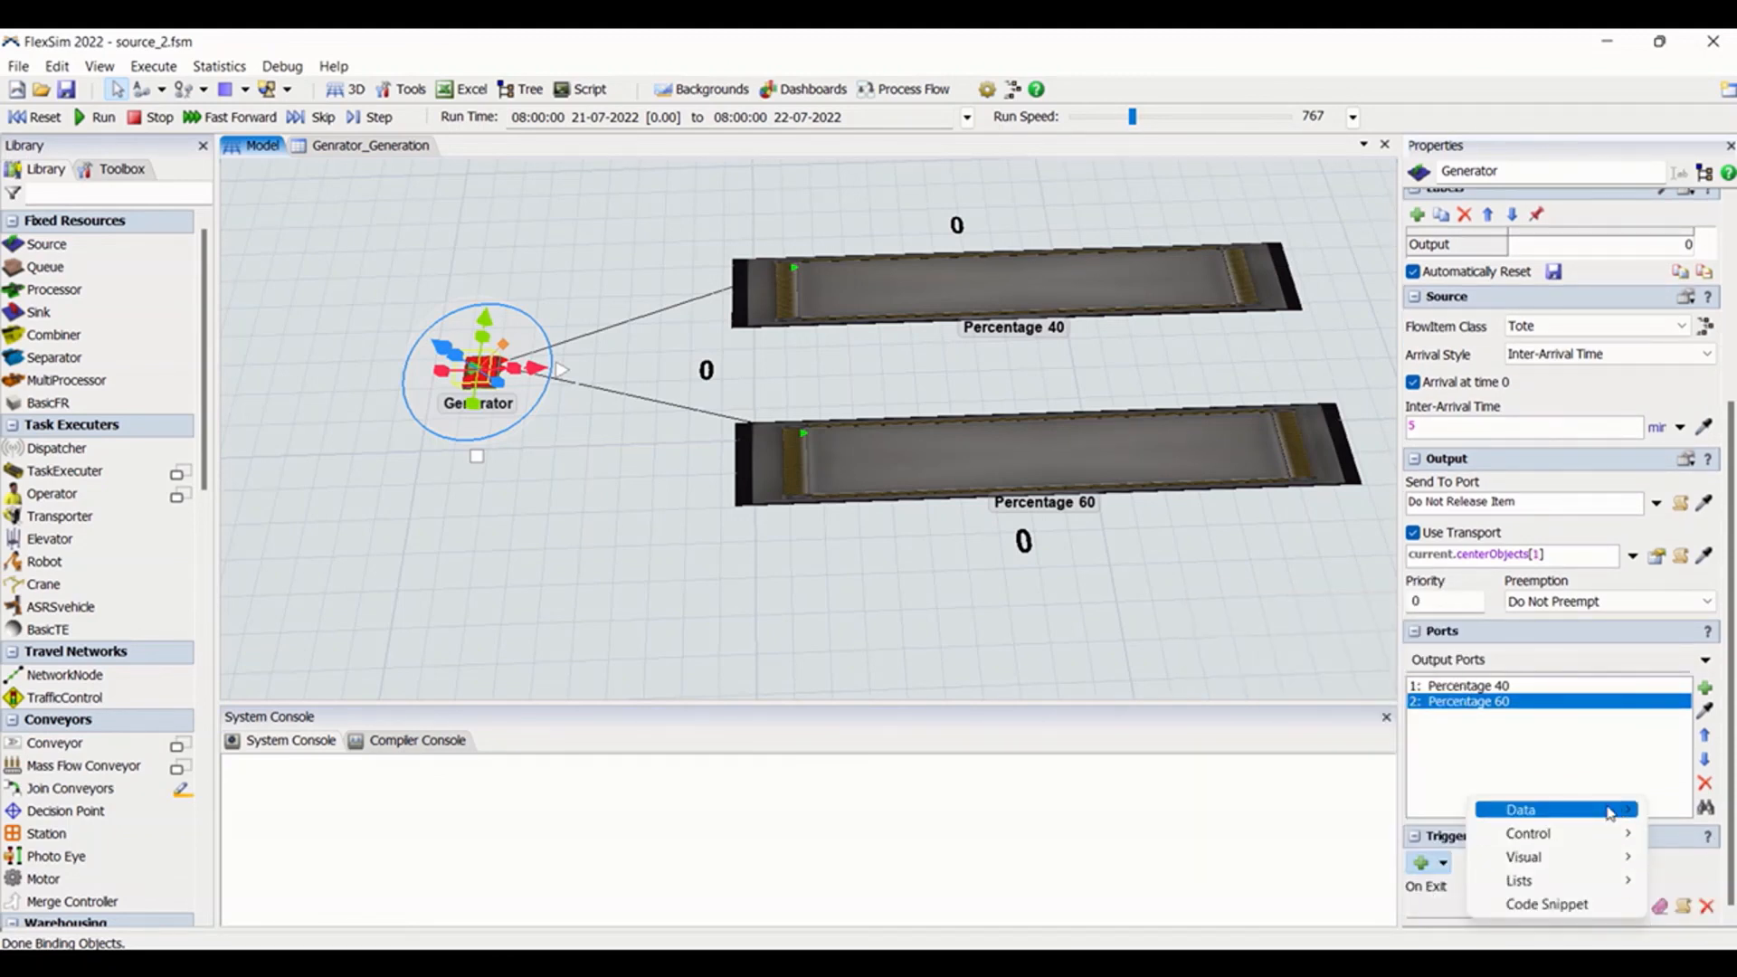
{"action": "mouse_move", "coordinate": [1608, 812]}
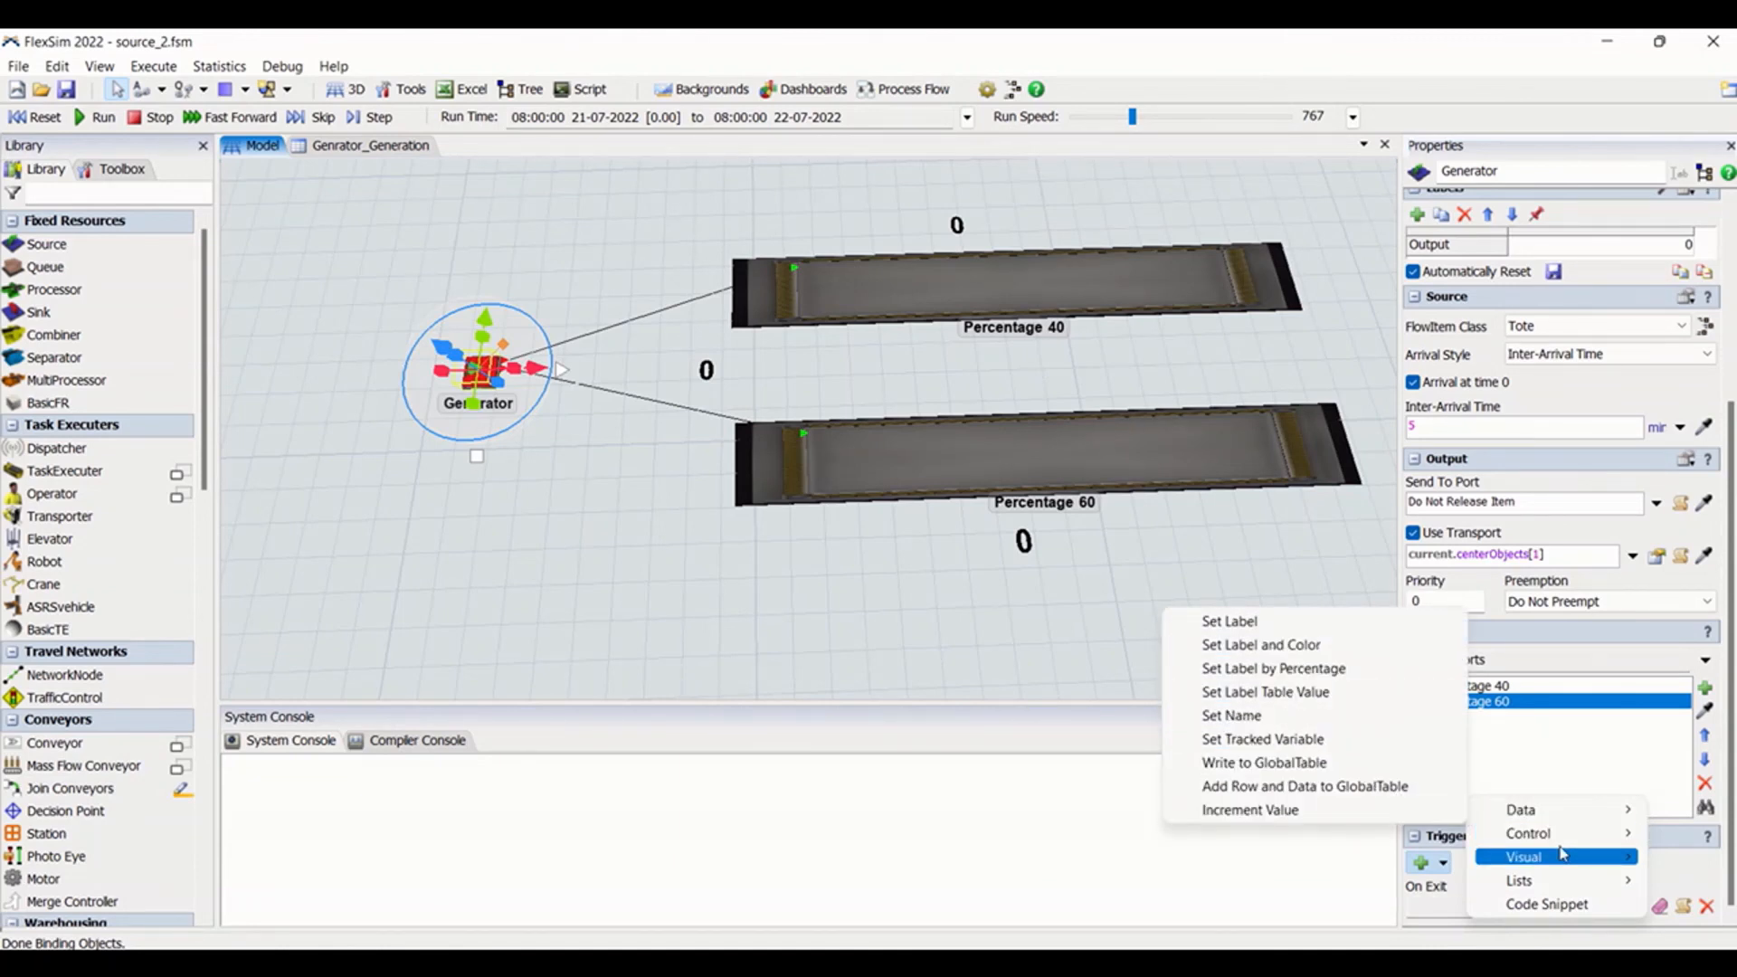
{"action": "mouse_move", "coordinate": [1562, 844]}
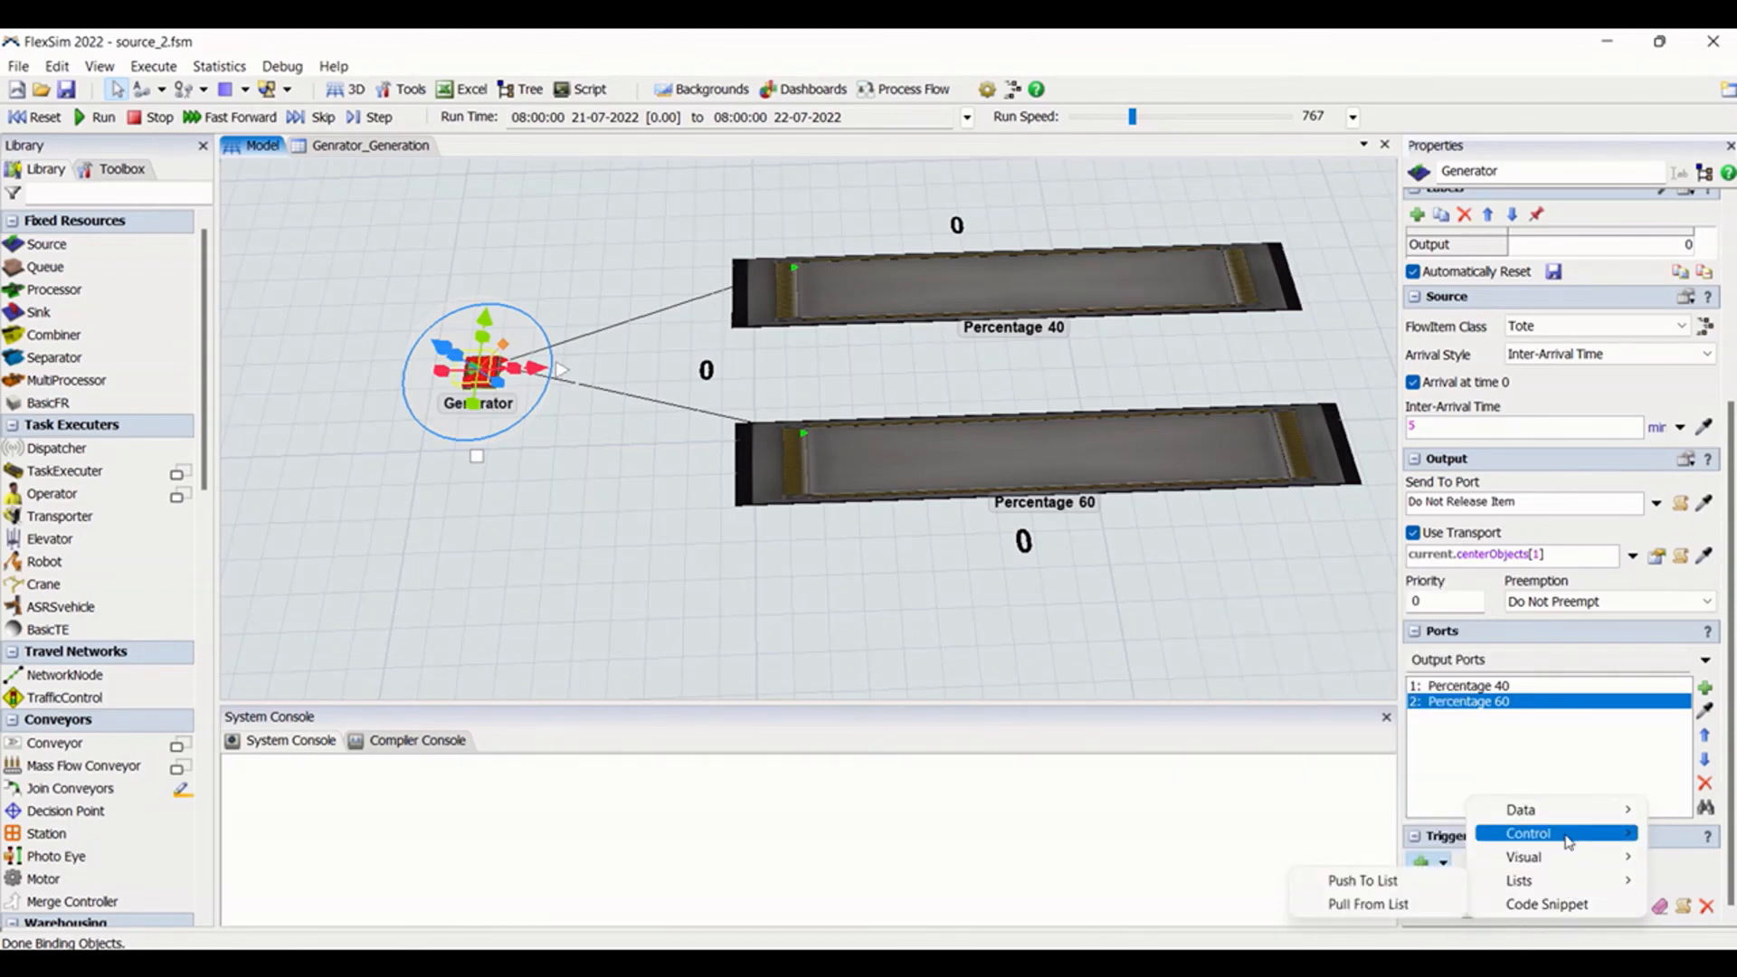
{"action": "left_click", "coordinate": [1312, 833]}
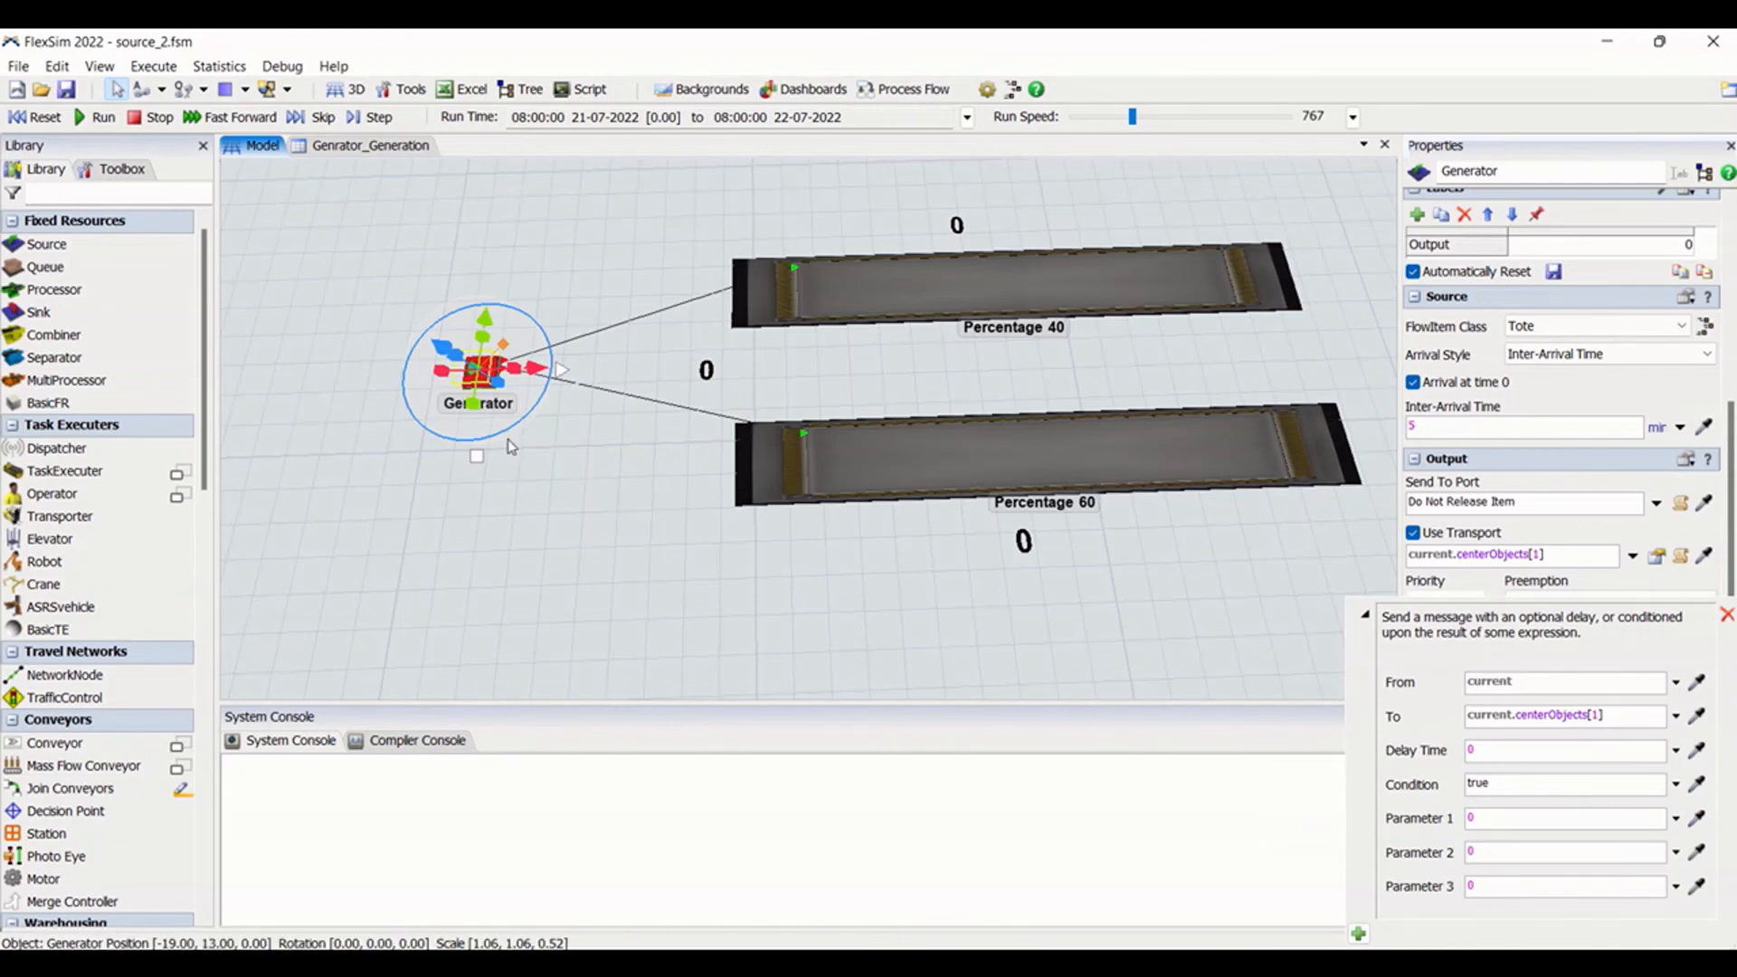
{"action": "left_click", "coordinate": [609, 555]}
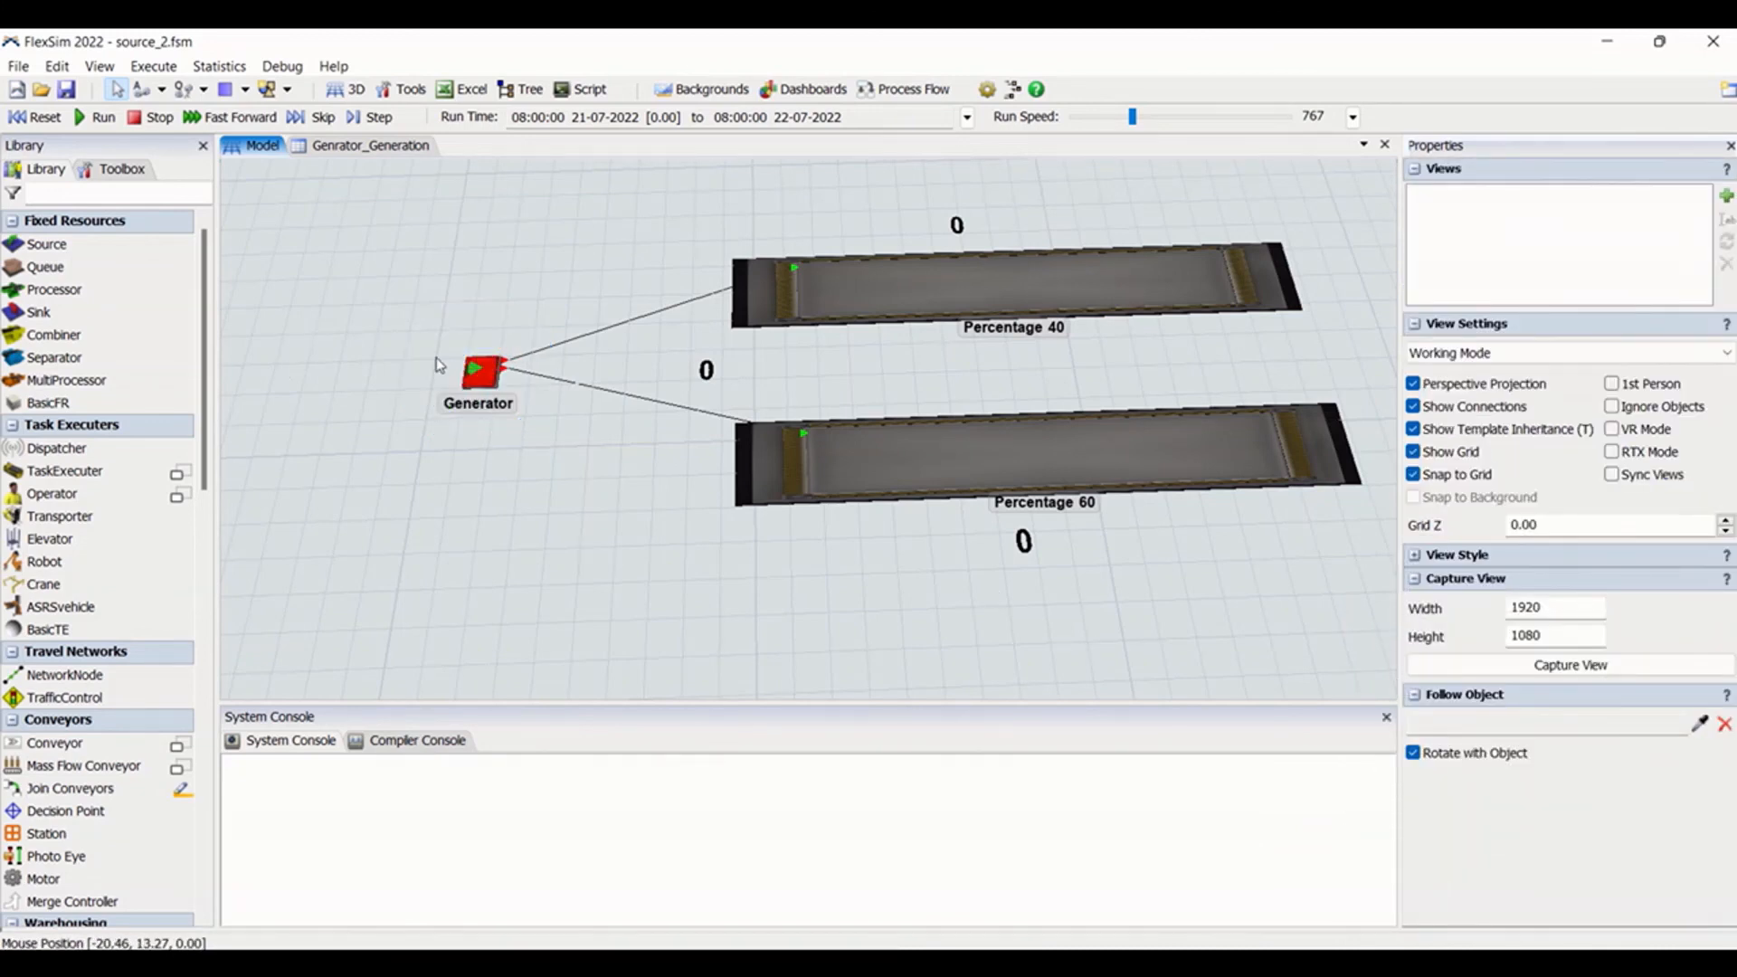
Examine the remaining trigger types offered for the Generator and its existing On Exit entry
{"action": "left_click", "coordinate": [479, 371]}
{"action": "left_click", "coordinate": [1442, 907]}
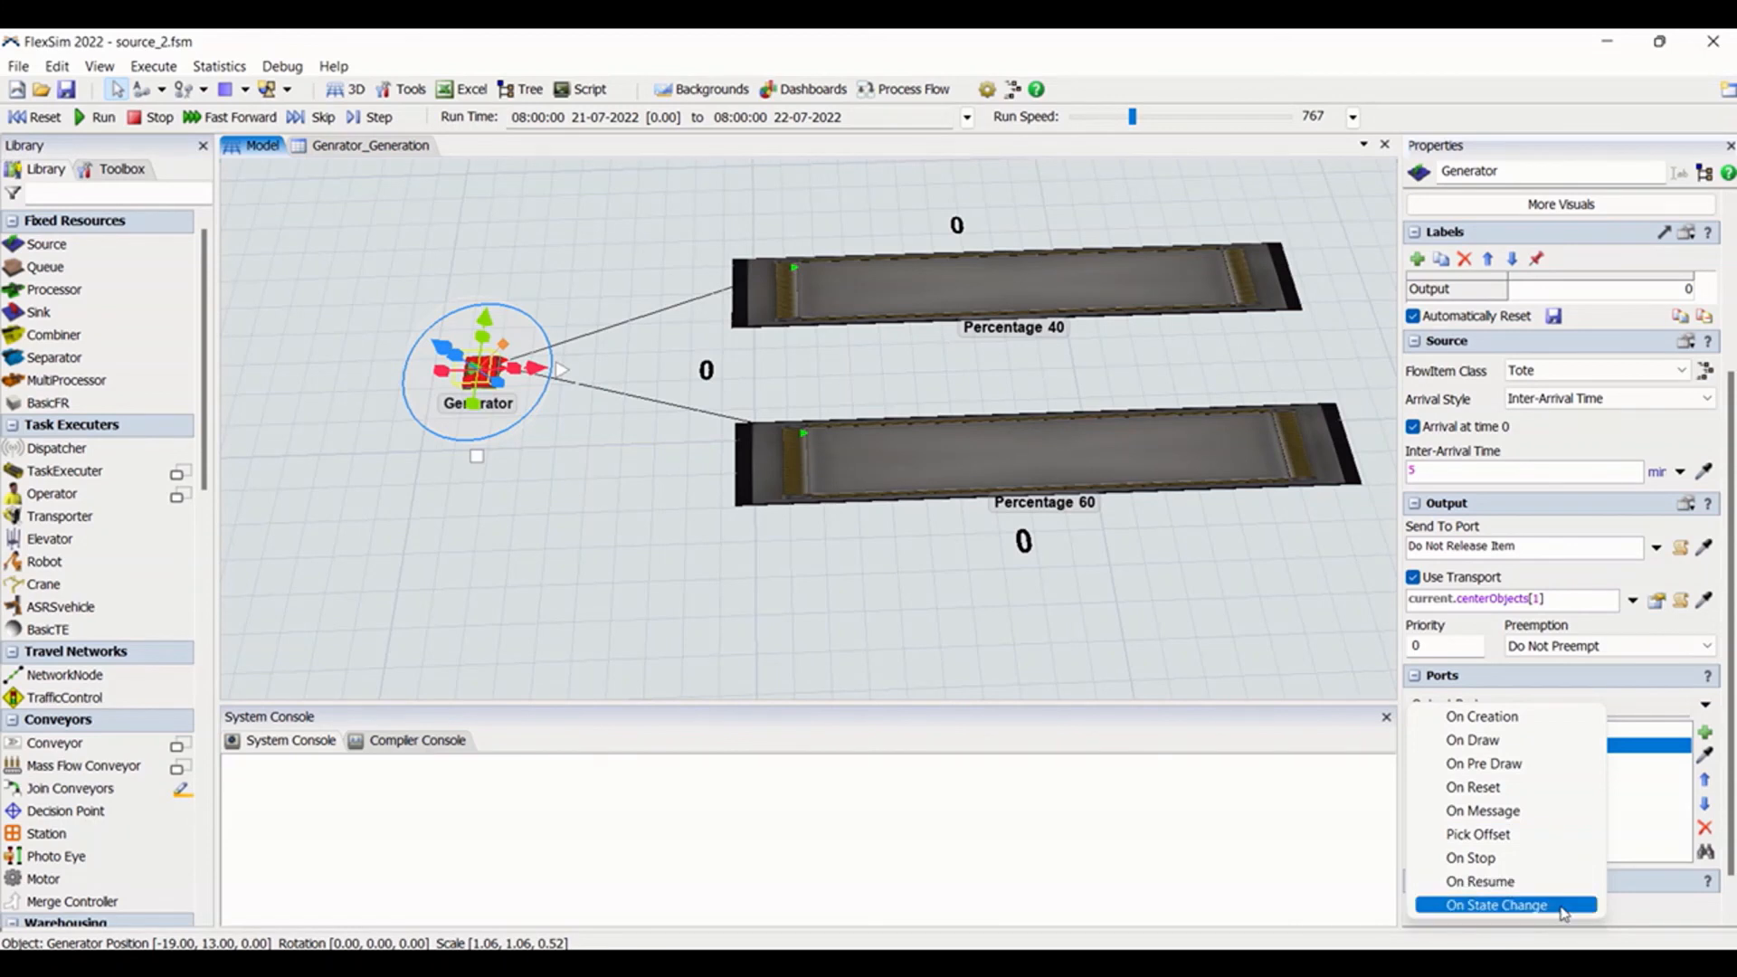
{"action": "left_click", "coordinate": [1166, 633]}
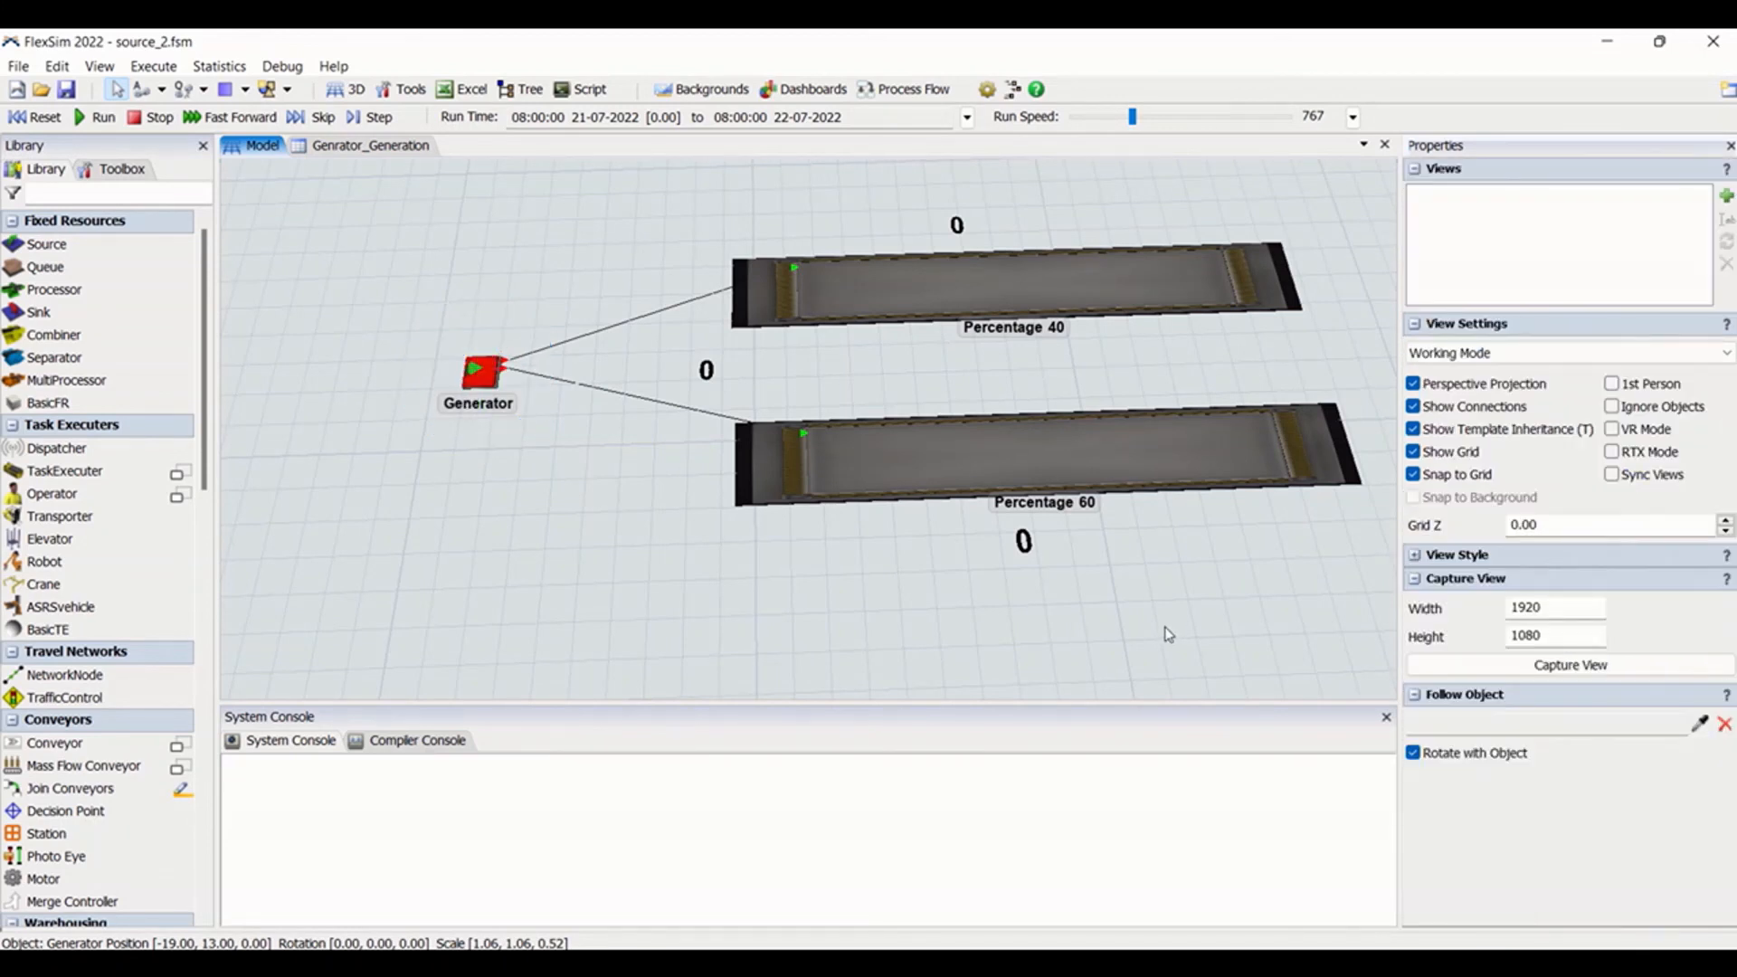
{"action": "left_click", "coordinate": [491, 370]}
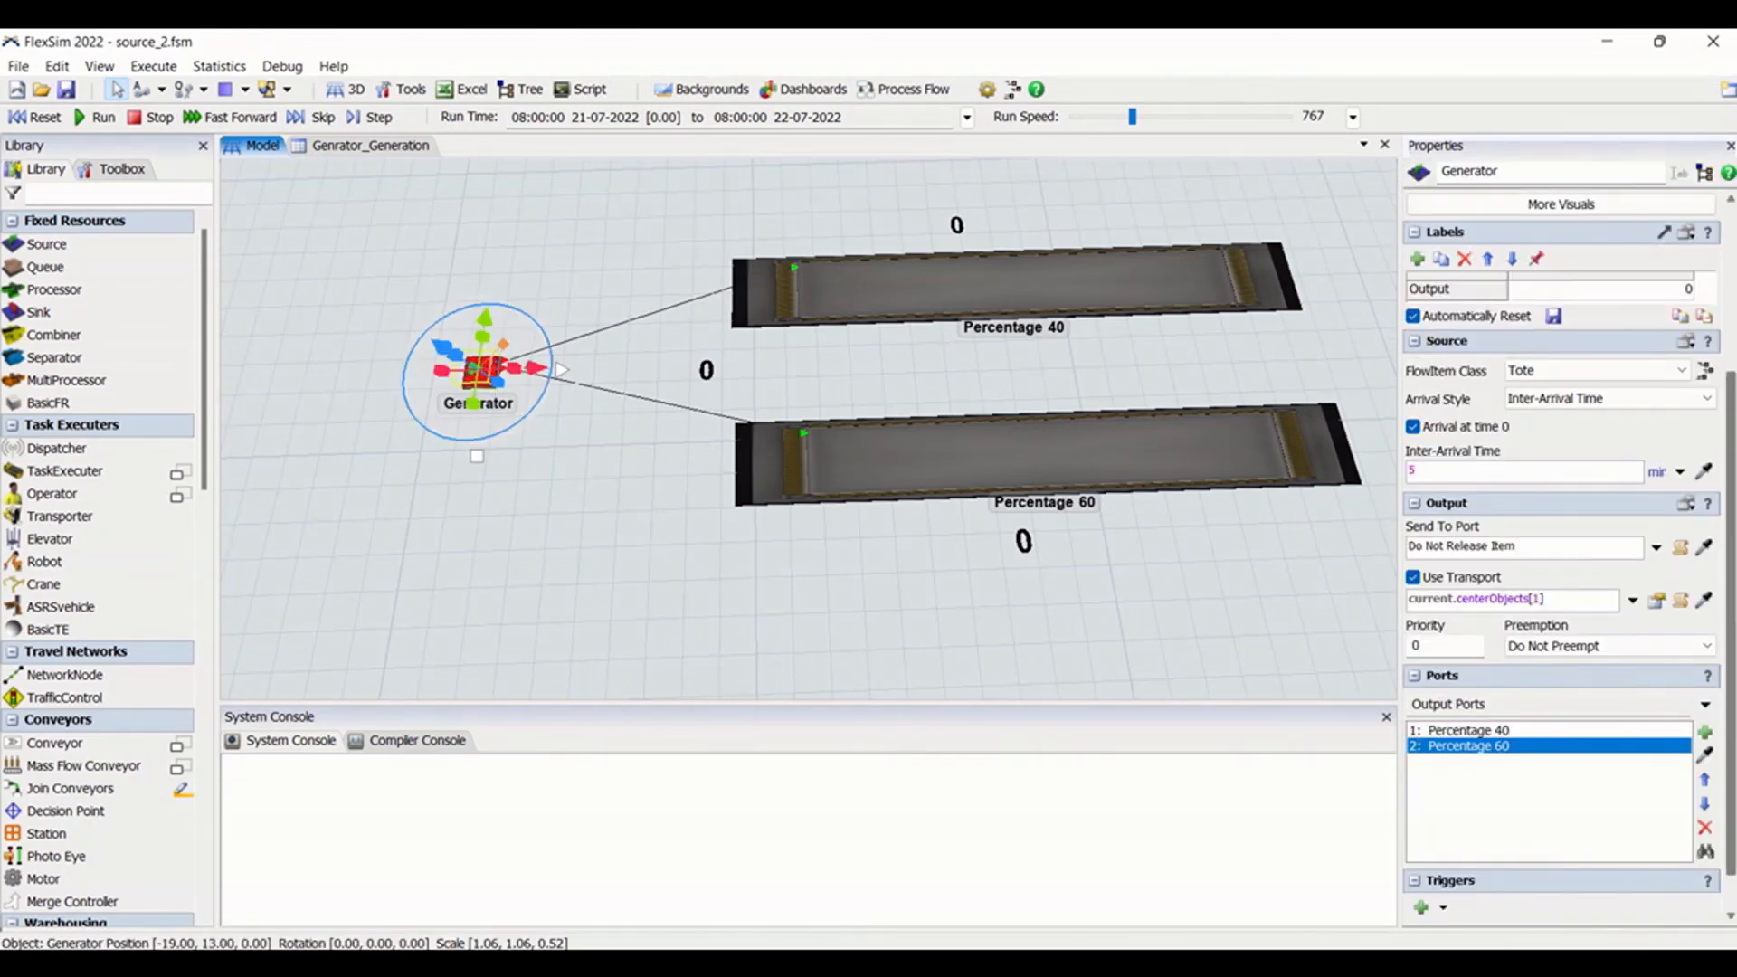
{"action": "scroll", "coordinate": [1730, 623], "scroll_direction": "down", "scroll_amount": 2}
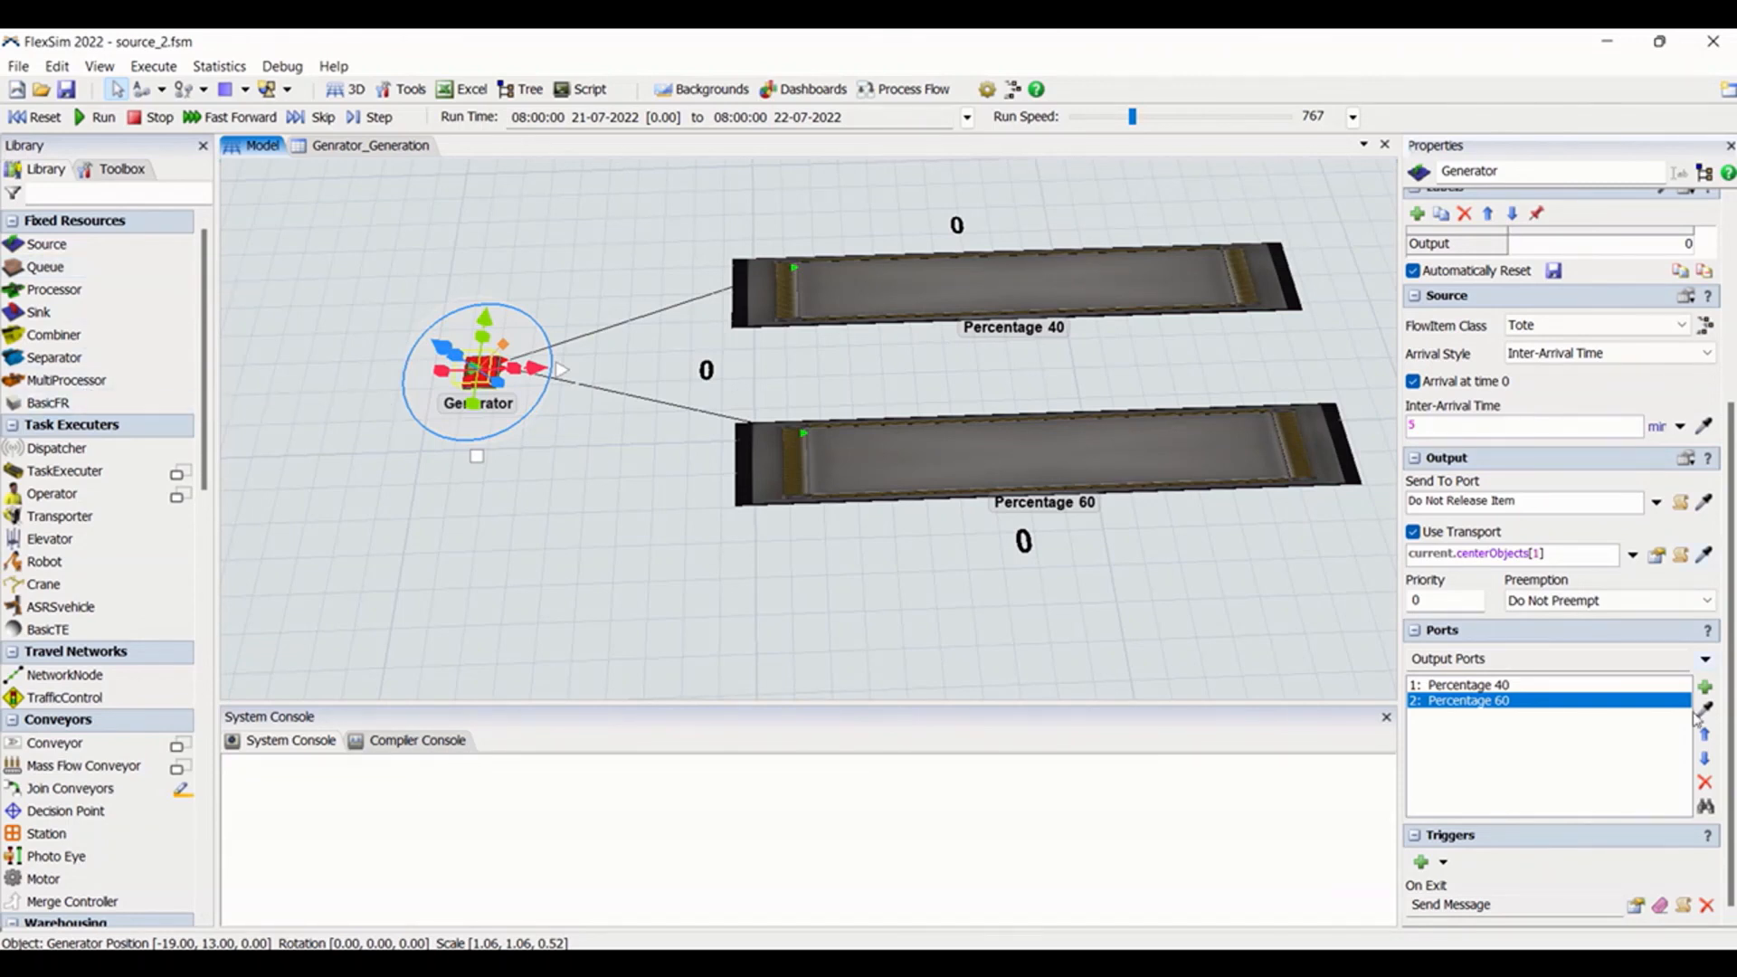
{"action": "mouse_move", "coordinate": [1733, 706]}
{"action": "left_mouse_down"}
{"action": "mouse_move", "coordinate": [1734, 608]}
{"action": "mouse_move", "coordinate": [1733, 711]}
{"action": "left_mouse_up"}
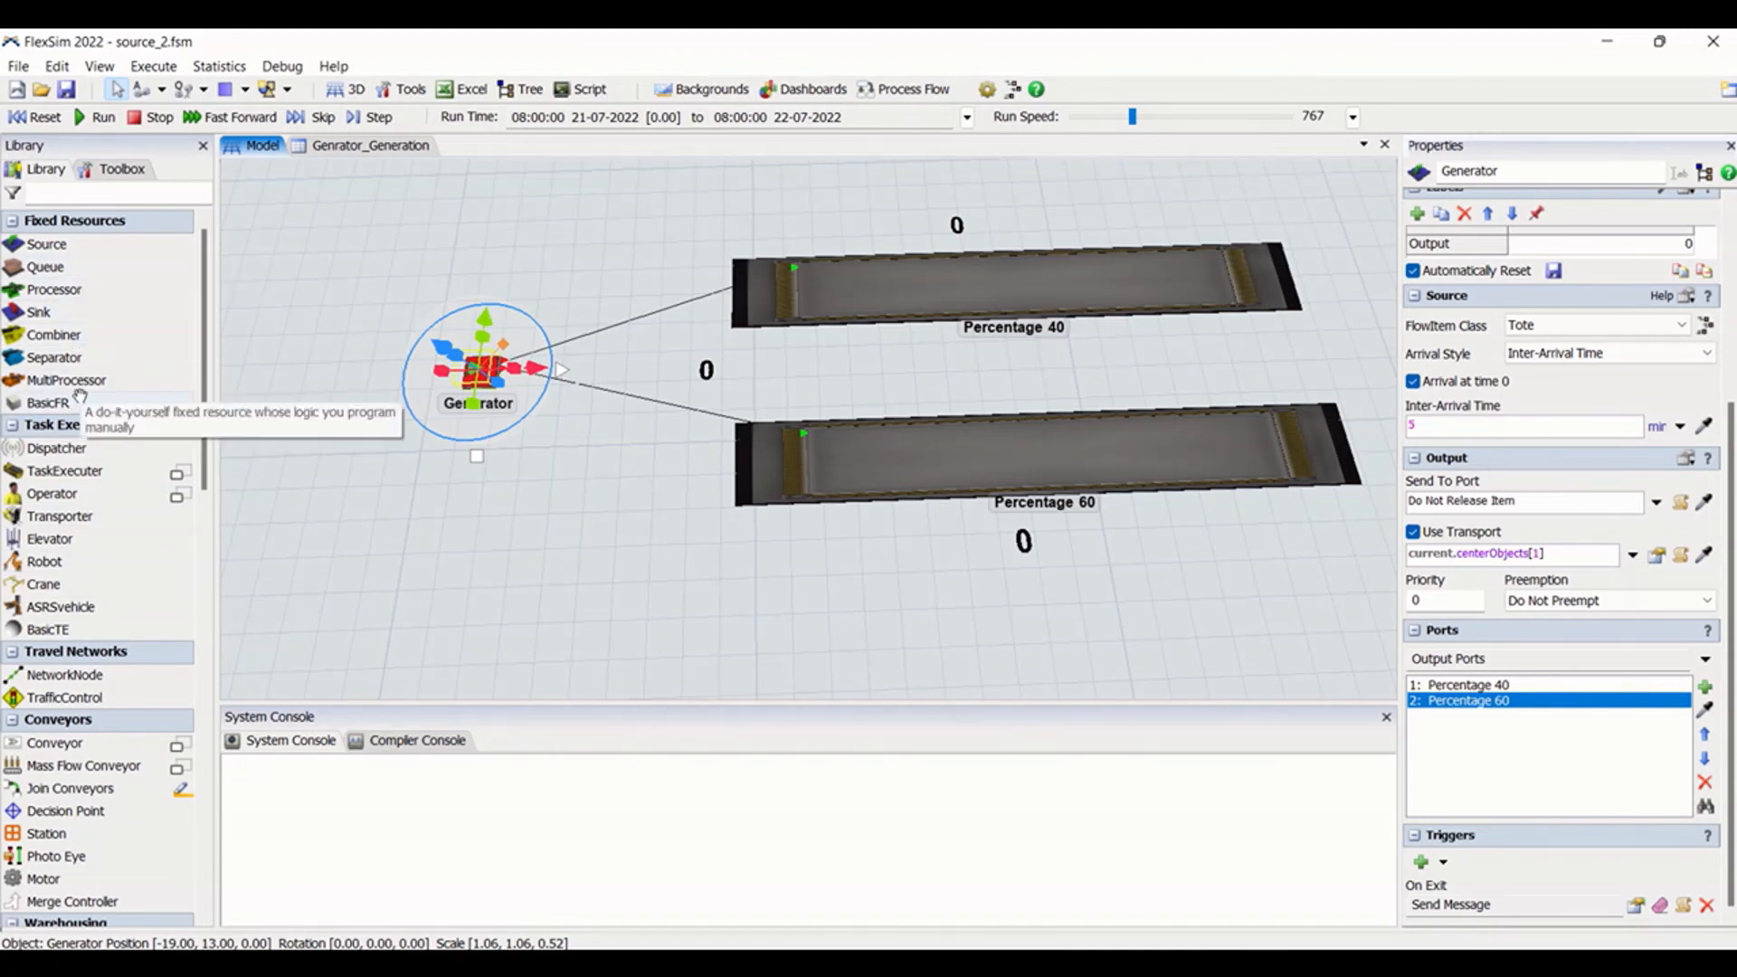
{"action": "left_click", "coordinate": [1101, 617]}
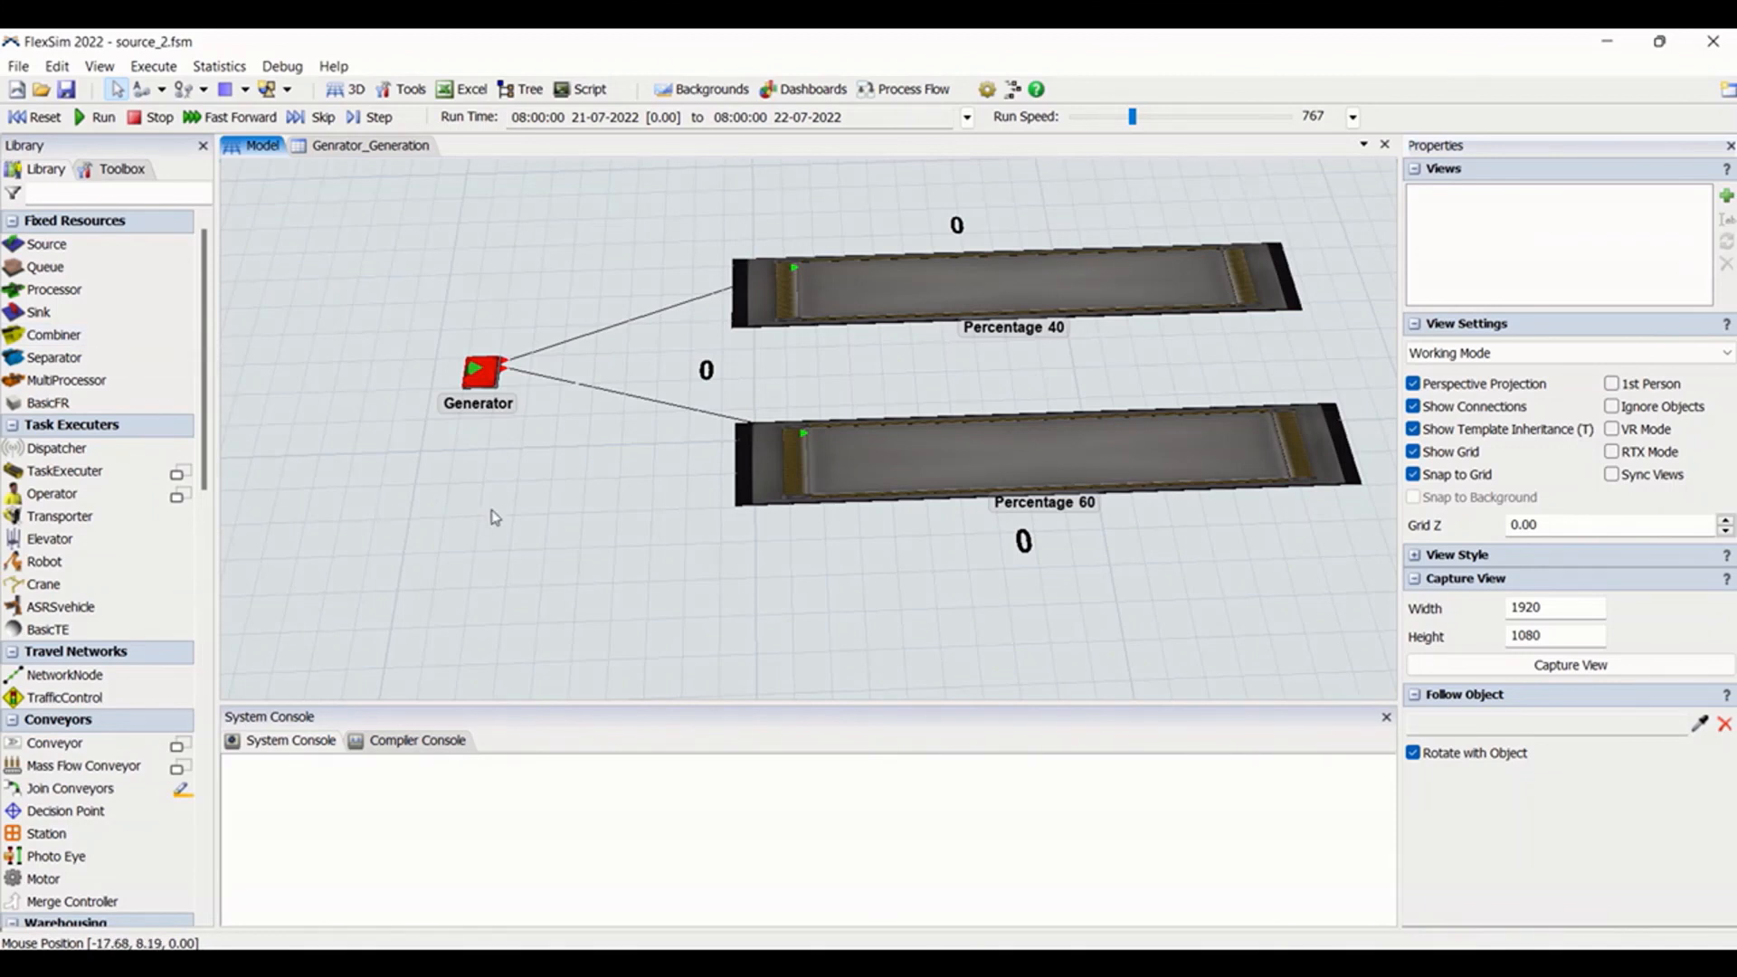
{"action": "scroll", "coordinate": [643, 477], "scroll_direction": "down", "scroll_amount": 1}
{"action": "scroll", "coordinate": [660, 493], "scroll_direction": "down", "scroll_amount": 2}
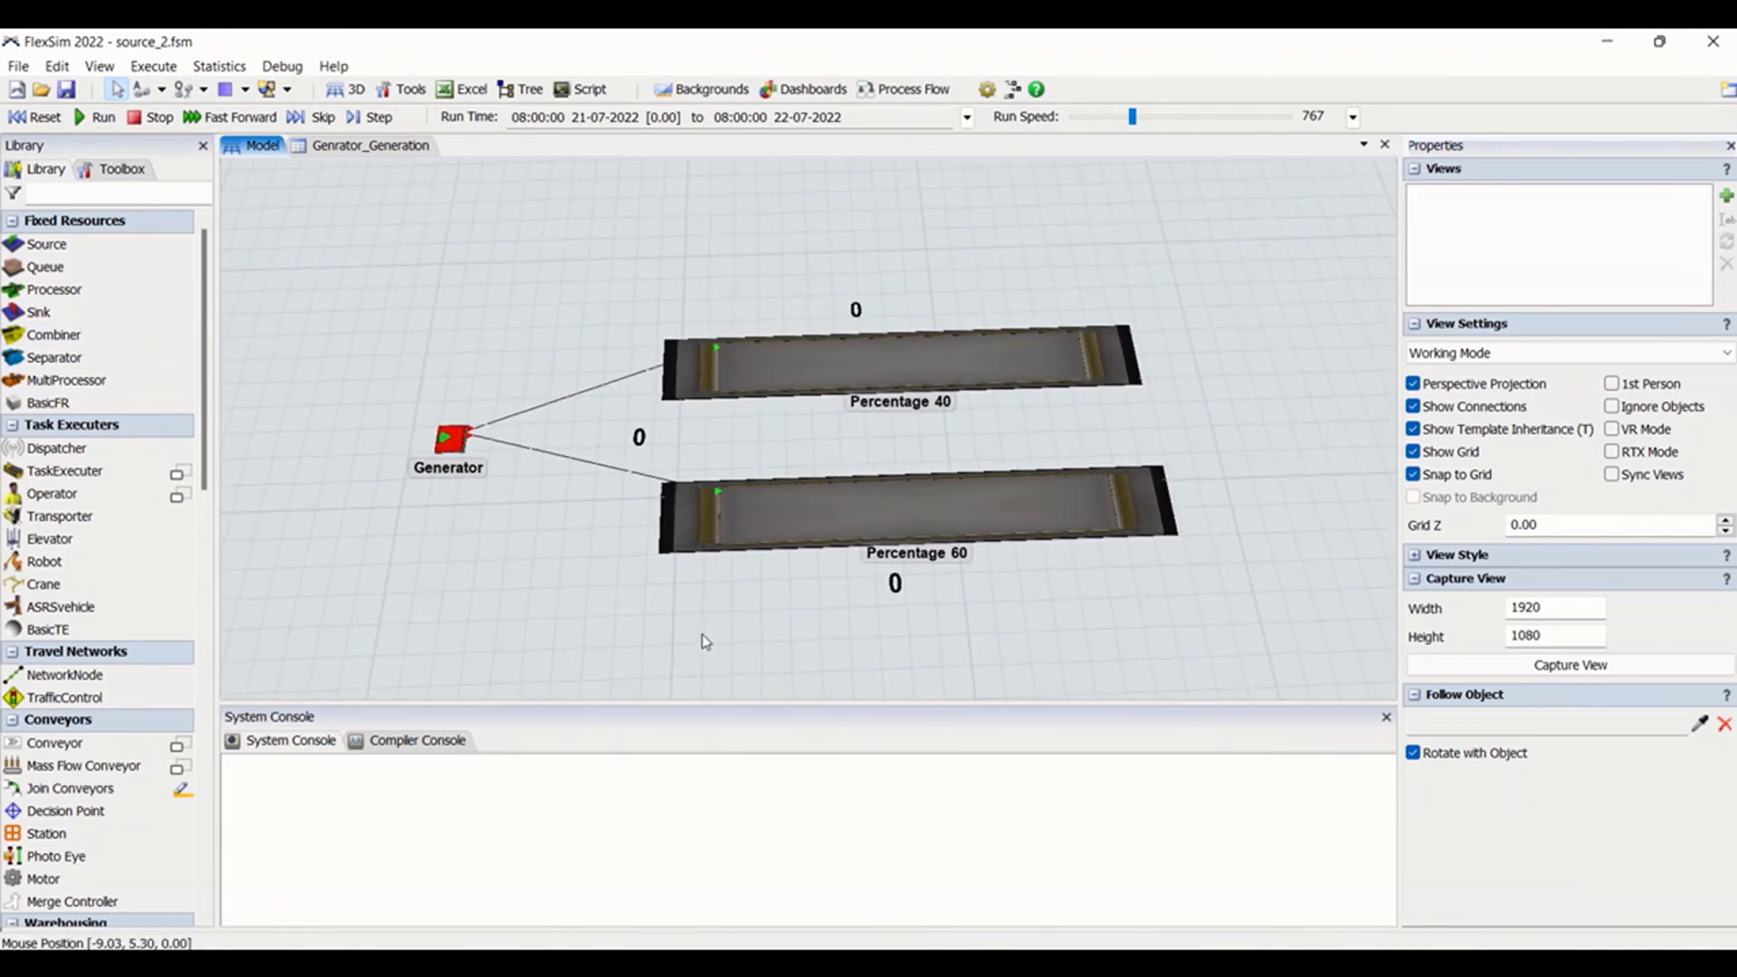
{"action": "left_click", "coordinate": [450, 441]}
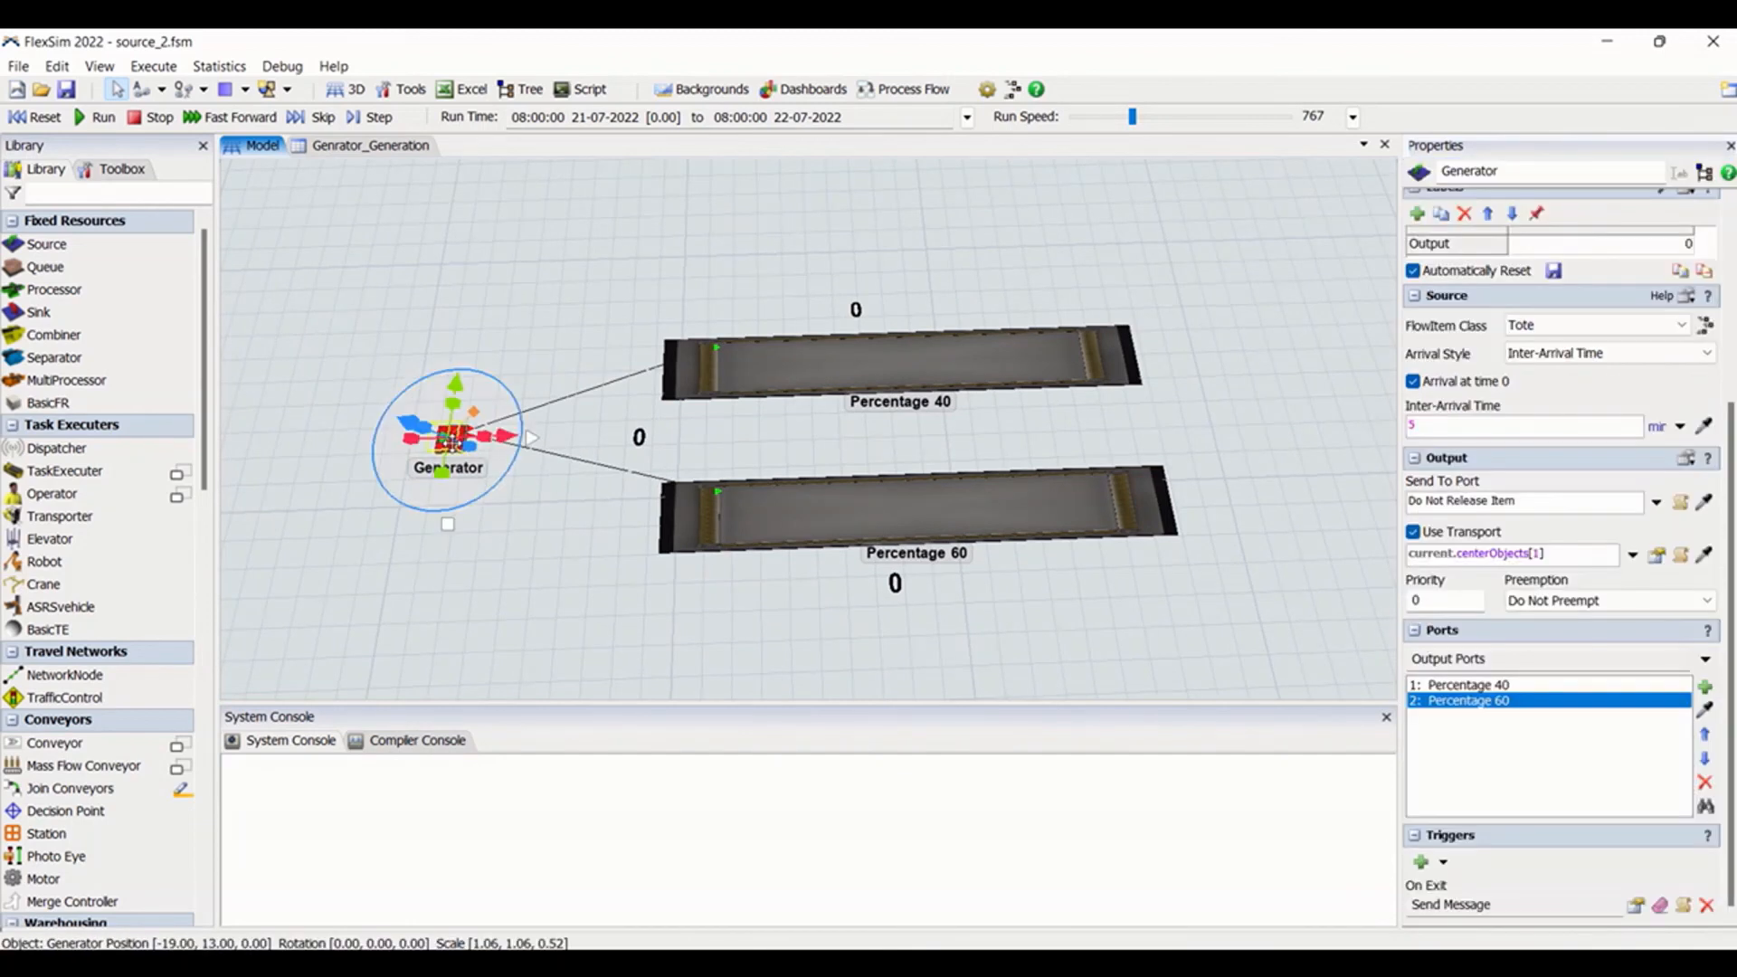